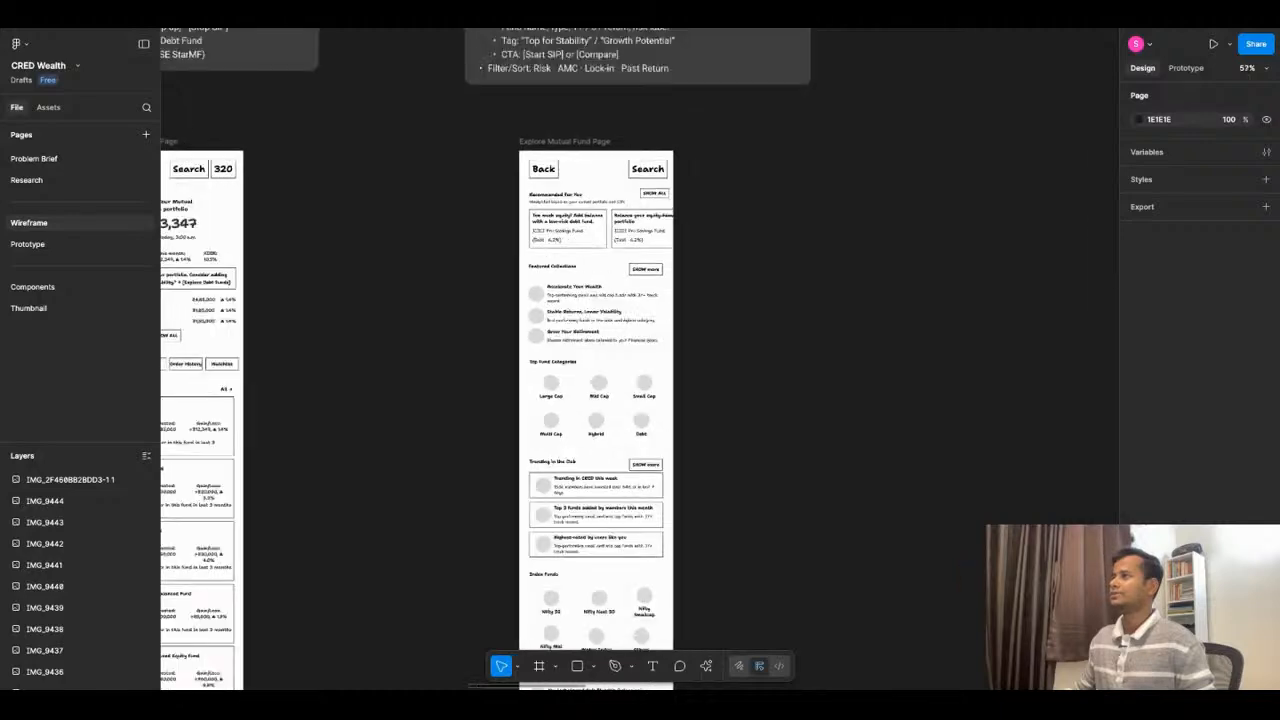
- Switch to the CRED Investment App Design chat in ChatGPT and review the UX microcopy for the Explore Mutual Funds page
{"action": "left_click", "coordinate": [577, 30]}
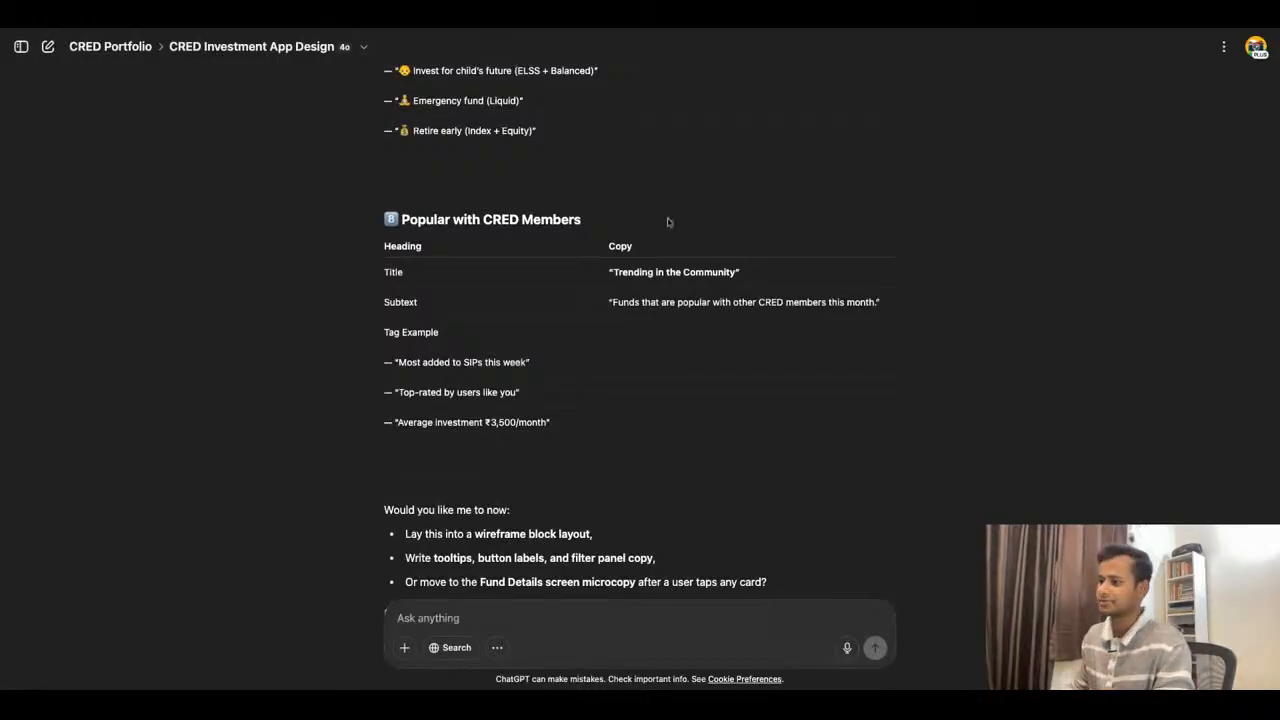
{"action": "scroll", "coordinate": [669, 260], "scroll_direction": "down", "scroll_amount": 1}
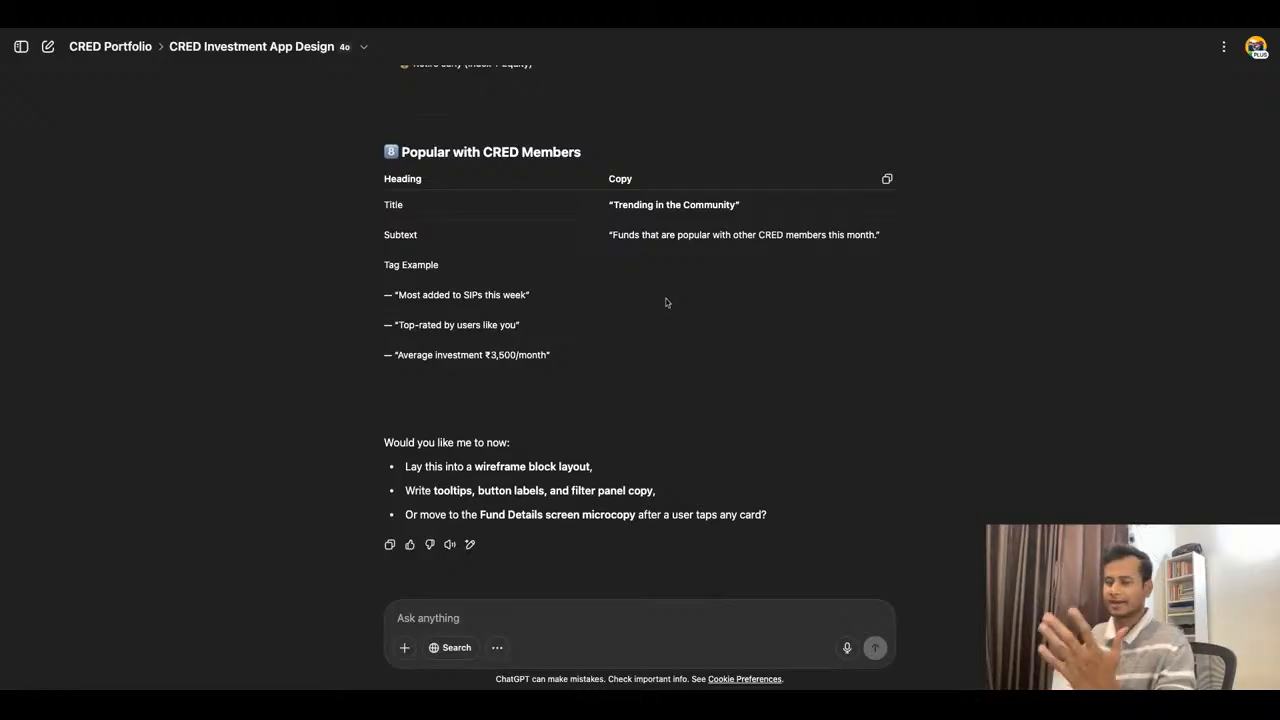
{"action": "scroll", "coordinate": [564, 216], "scroll_direction": "up", "scroll_amount": 10}
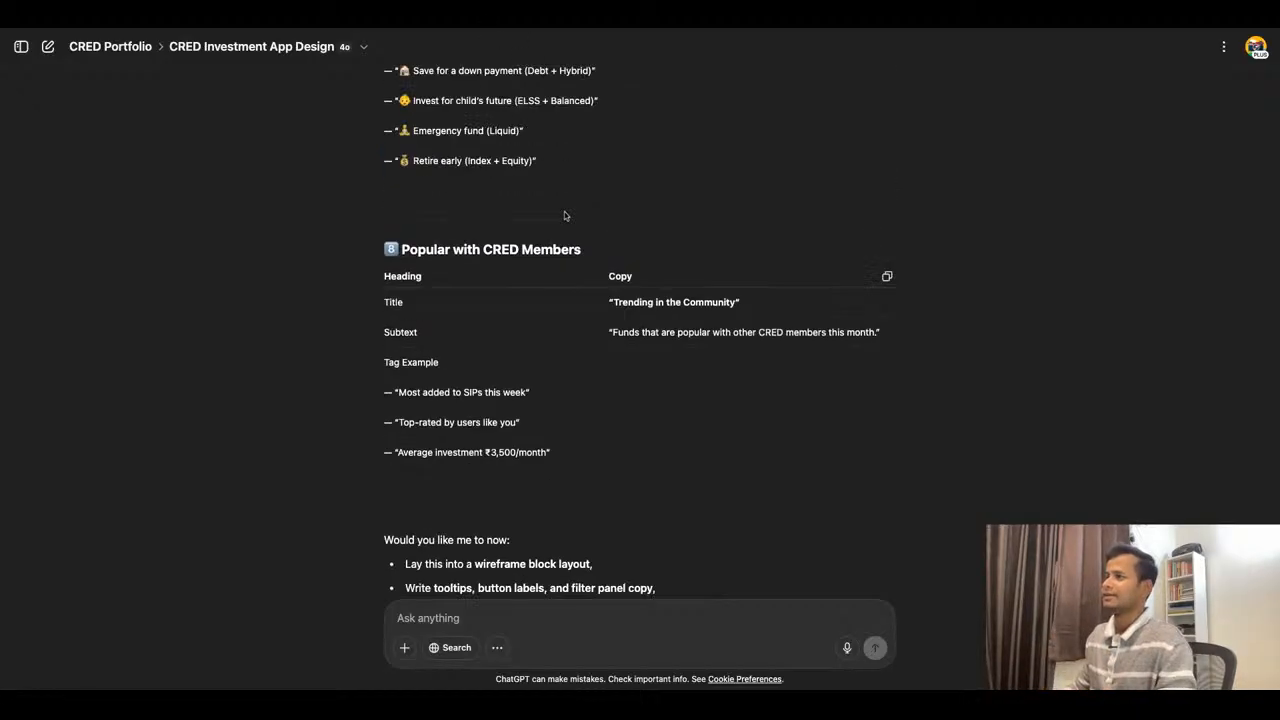
{"action": "scroll", "coordinate": [564, 216], "scroll_direction": "up", "scroll_amount": 20}
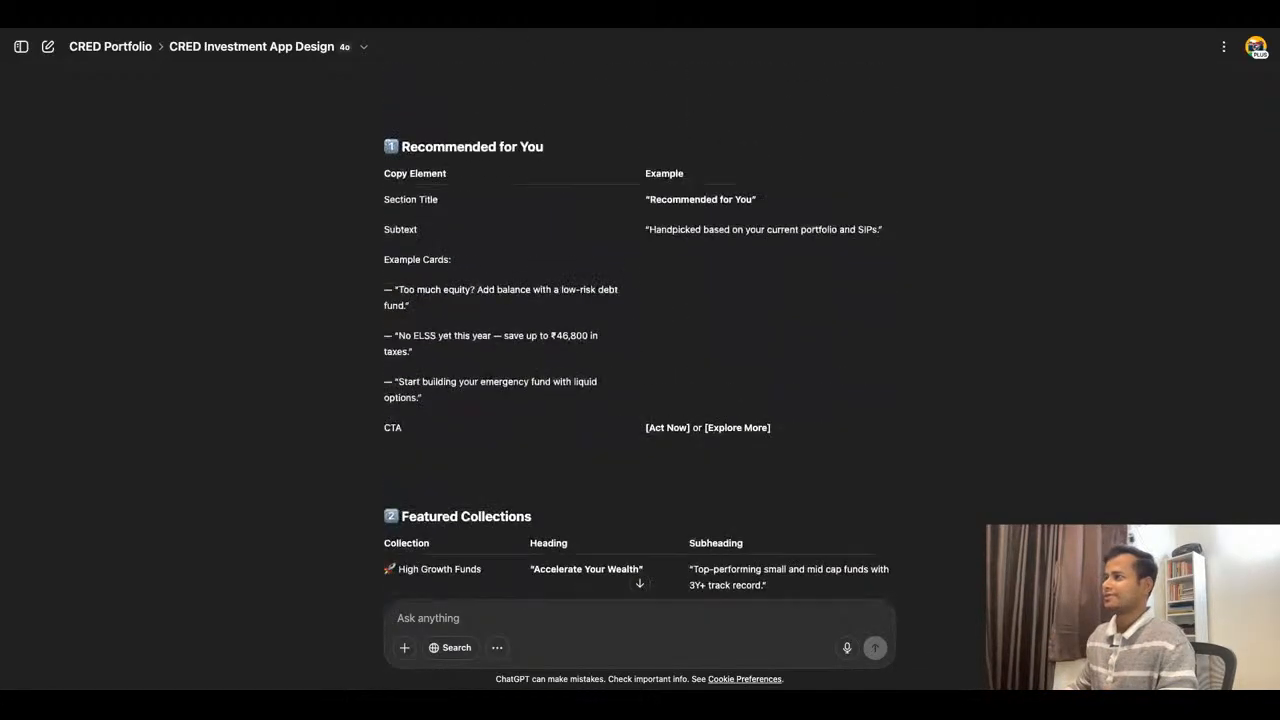
{"action": "scroll", "coordinate": [730, 351], "scroll_direction": "up", "scroll_amount": 5}
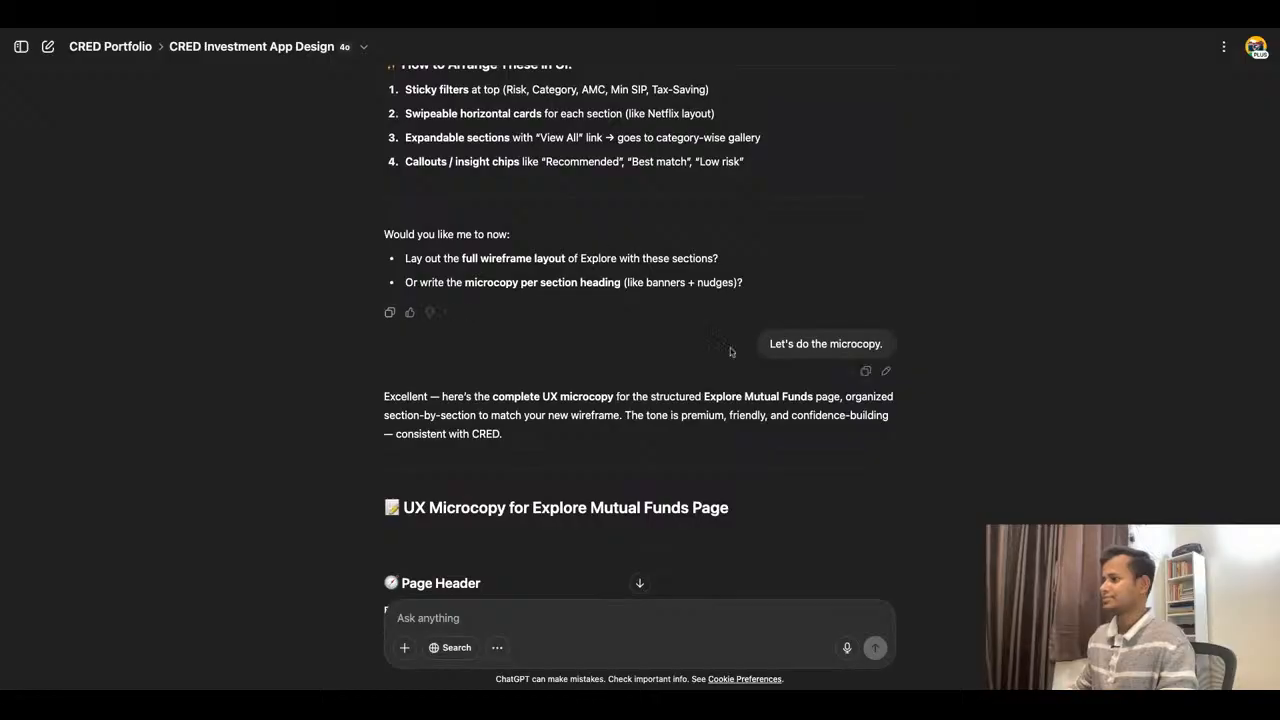
{"action": "scroll", "coordinate": [730, 351], "scroll_direction": "down", "scroll_amount": 3}
{"action": "scroll", "coordinate": [789, 309], "scroll_direction": "down", "scroll_amount": 10}
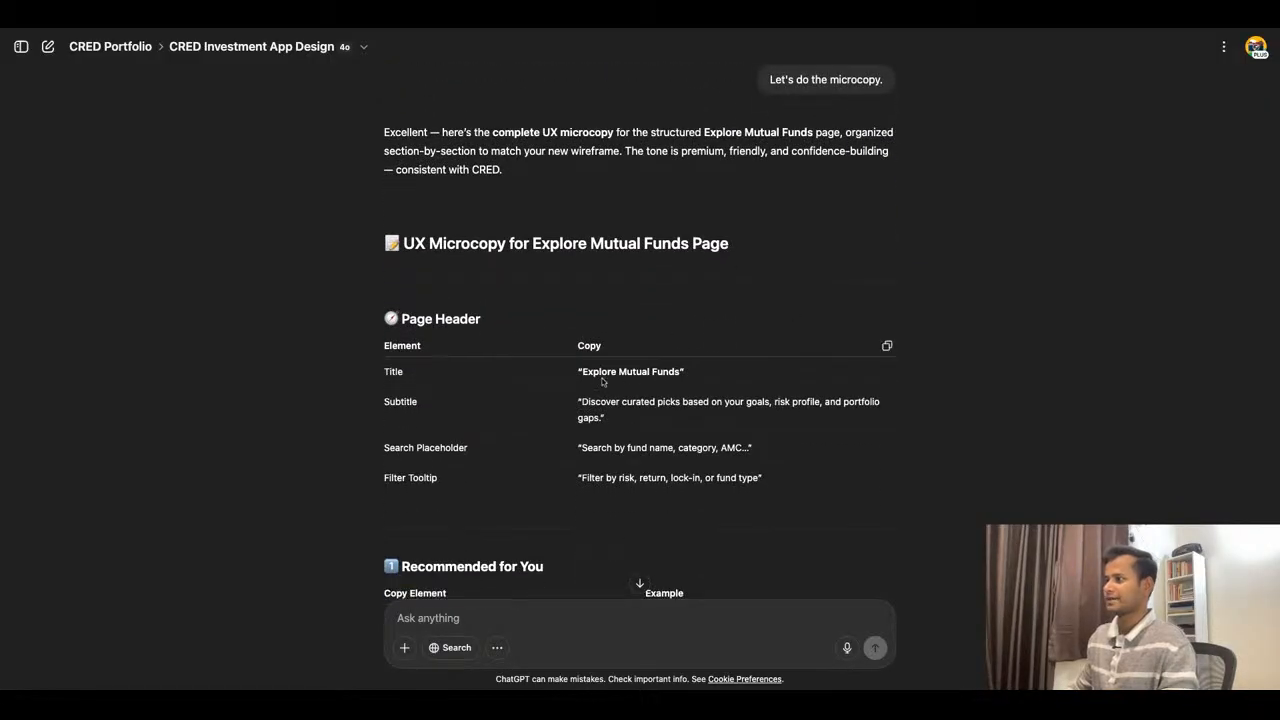
{"action": "scroll", "coordinate": [826, 302], "scroll_direction": "down", "scroll_amount": 15}
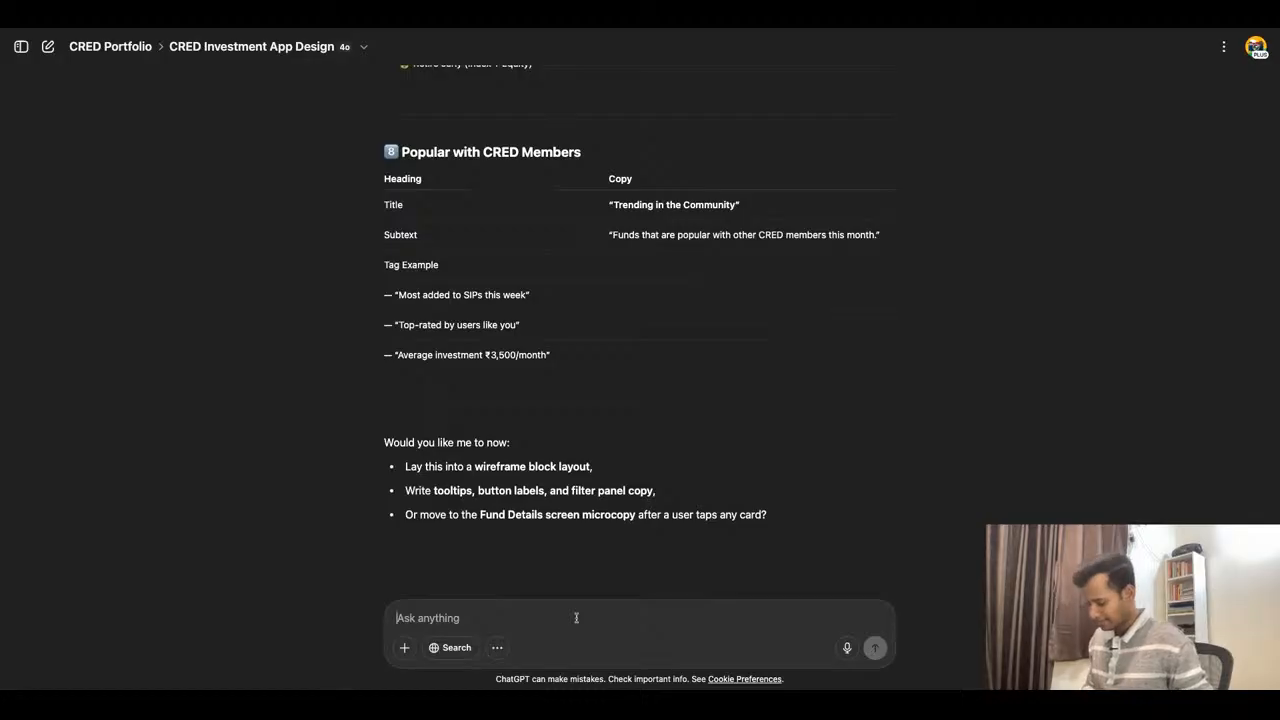
- Send the prompt "I want to design wireframe for Mutual Fund List page. Let's brainstorm as per our research."
{"action": "type", "text": "I want"}
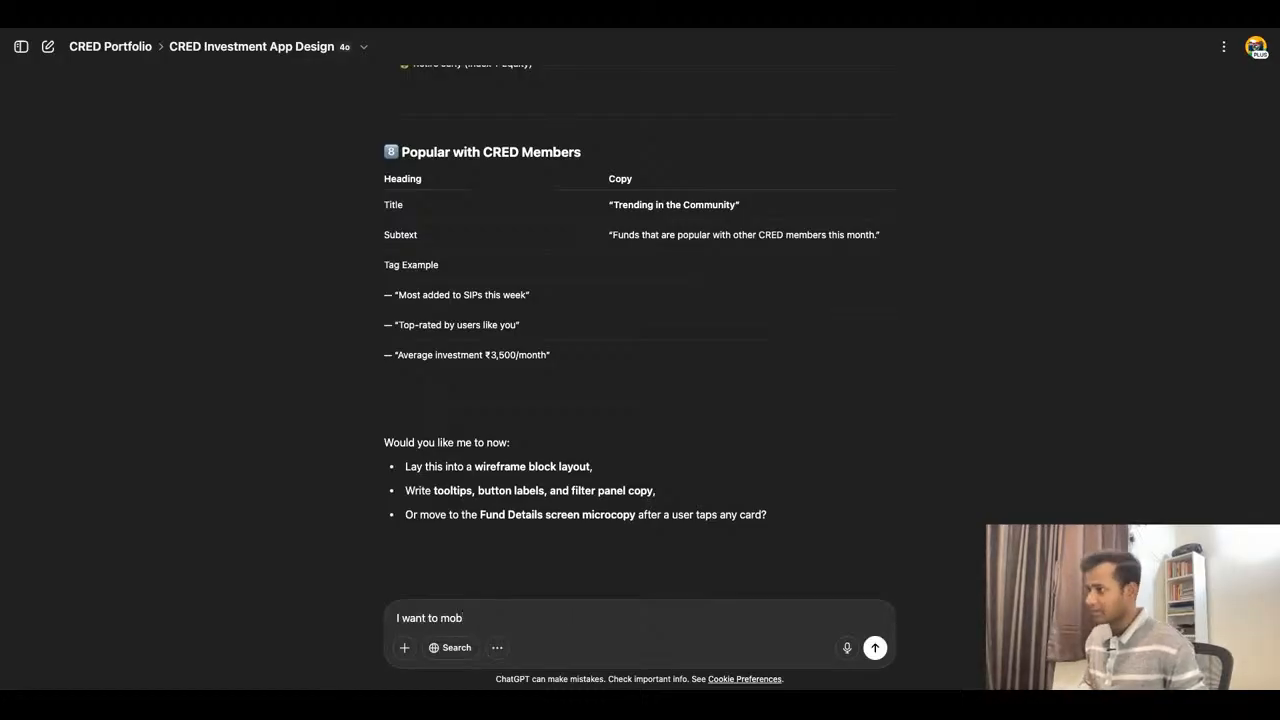
{"action": "type", "text": " to mob"}
{"action": "key", "text": "BackSpace"}
{"action": "key", "text": "BackSpace"}
{"action": "key", "text": "BackSpace"}
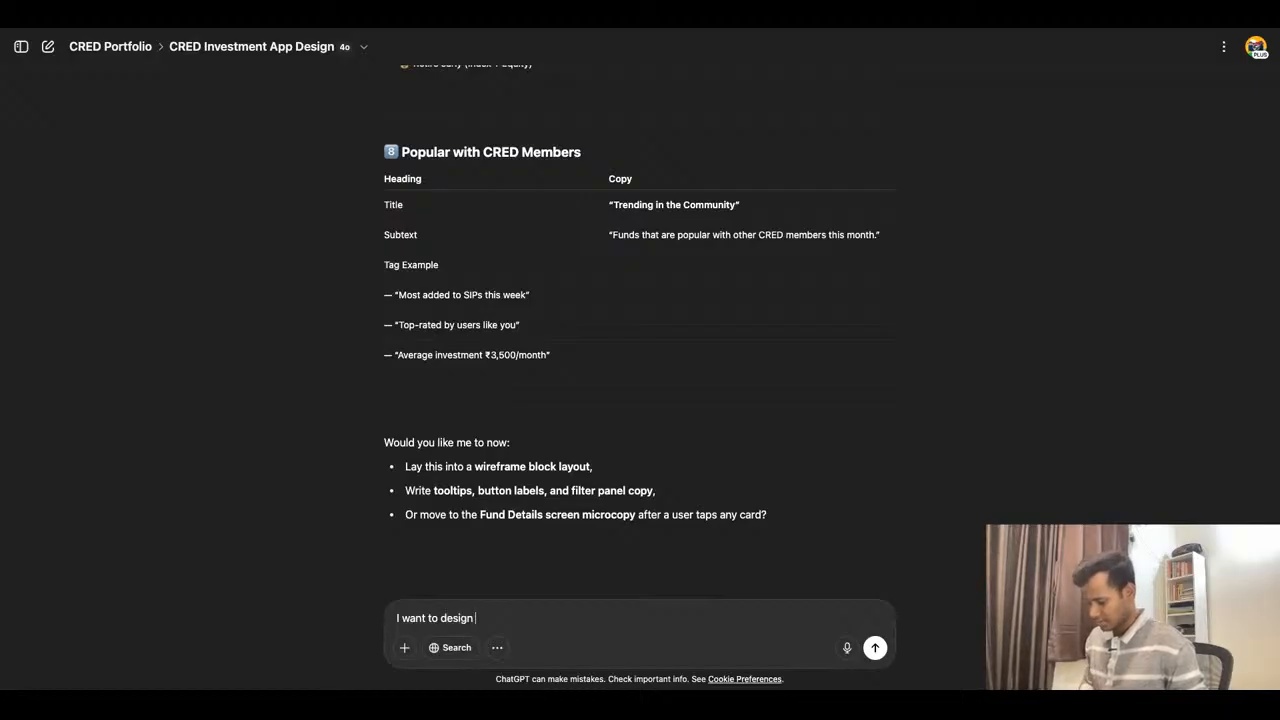
{"action": "type", "text": "design wireframe for Mutual"}
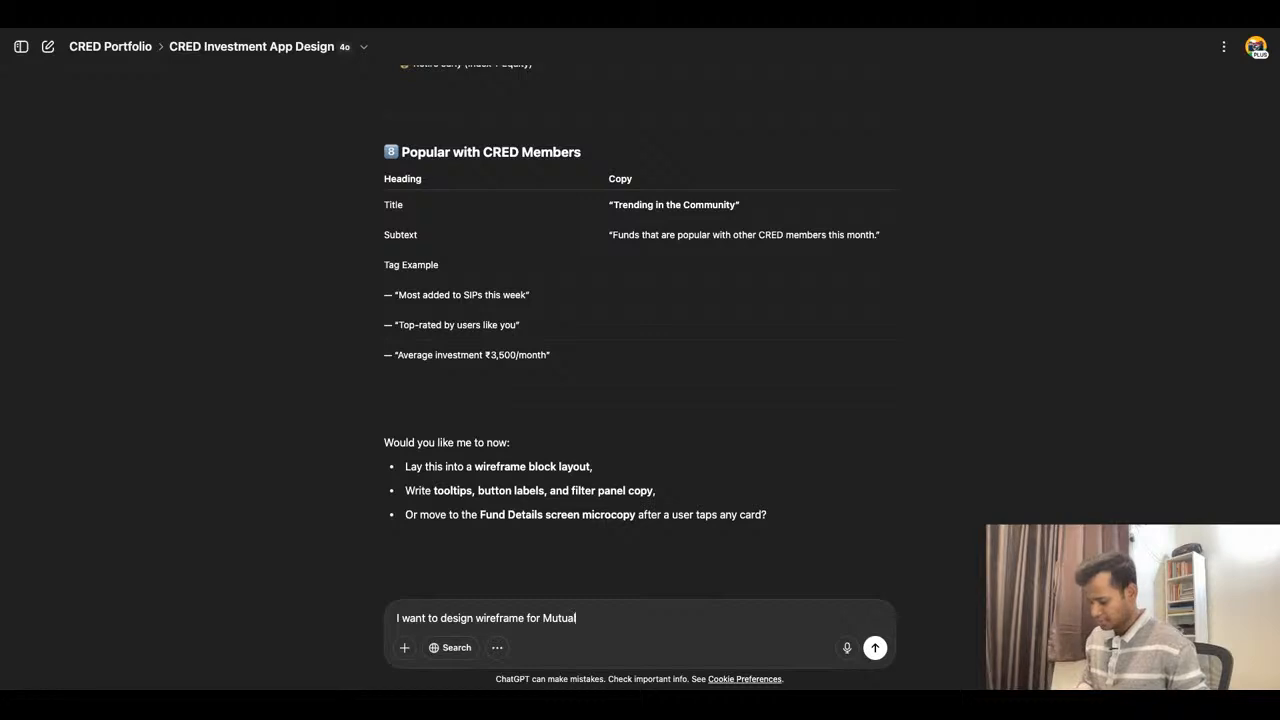
{"action": "type", "text": " Fund List page. Let's brainstorm as per our research."}
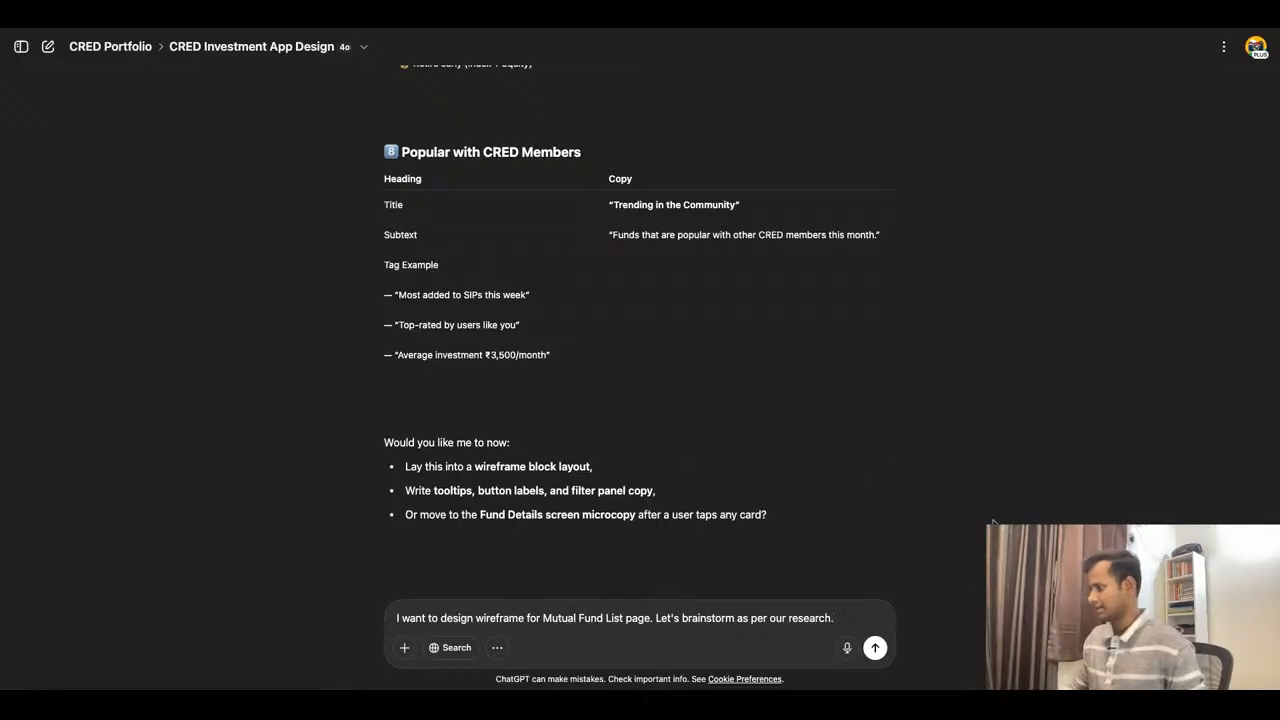
{"action": "key", "text": "Return"}
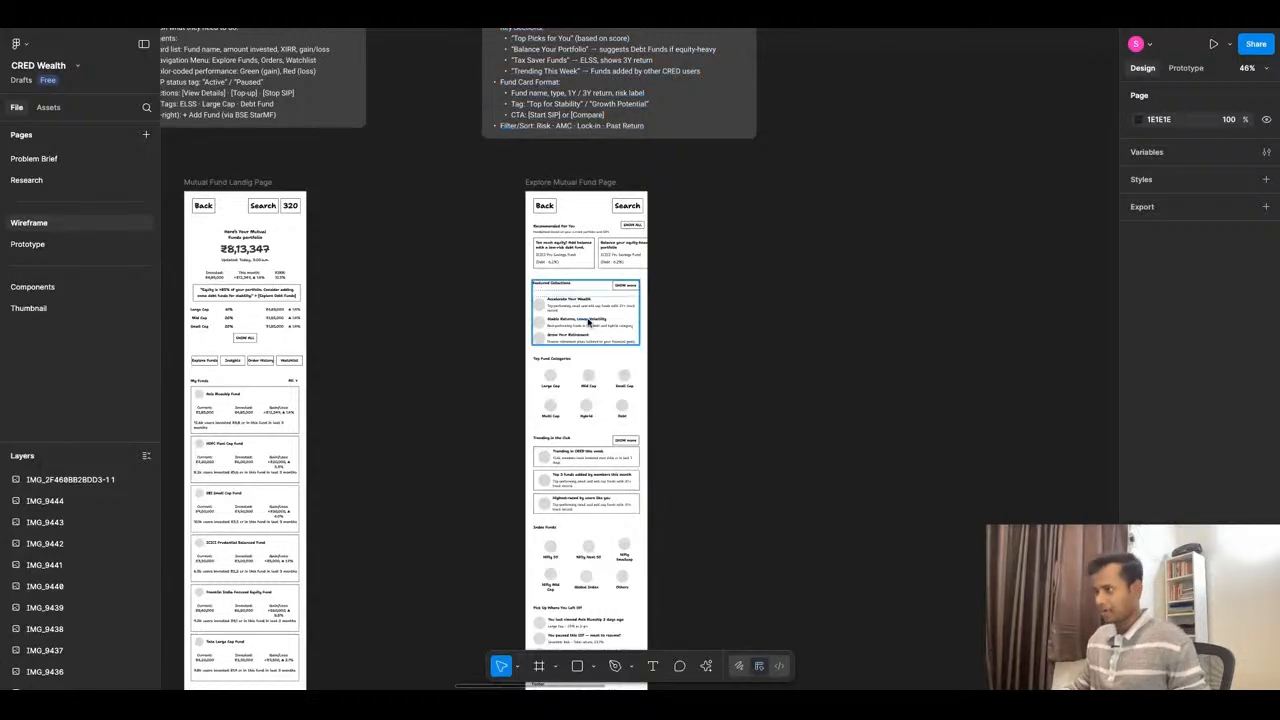
- Switch to the CRED Wealth file in Figma, hide the side panels and examine the Equity fund list reference screen
{"action": "scroll", "coordinate": [675, 380], "scroll_direction": "down", "scroll_amount": 15}
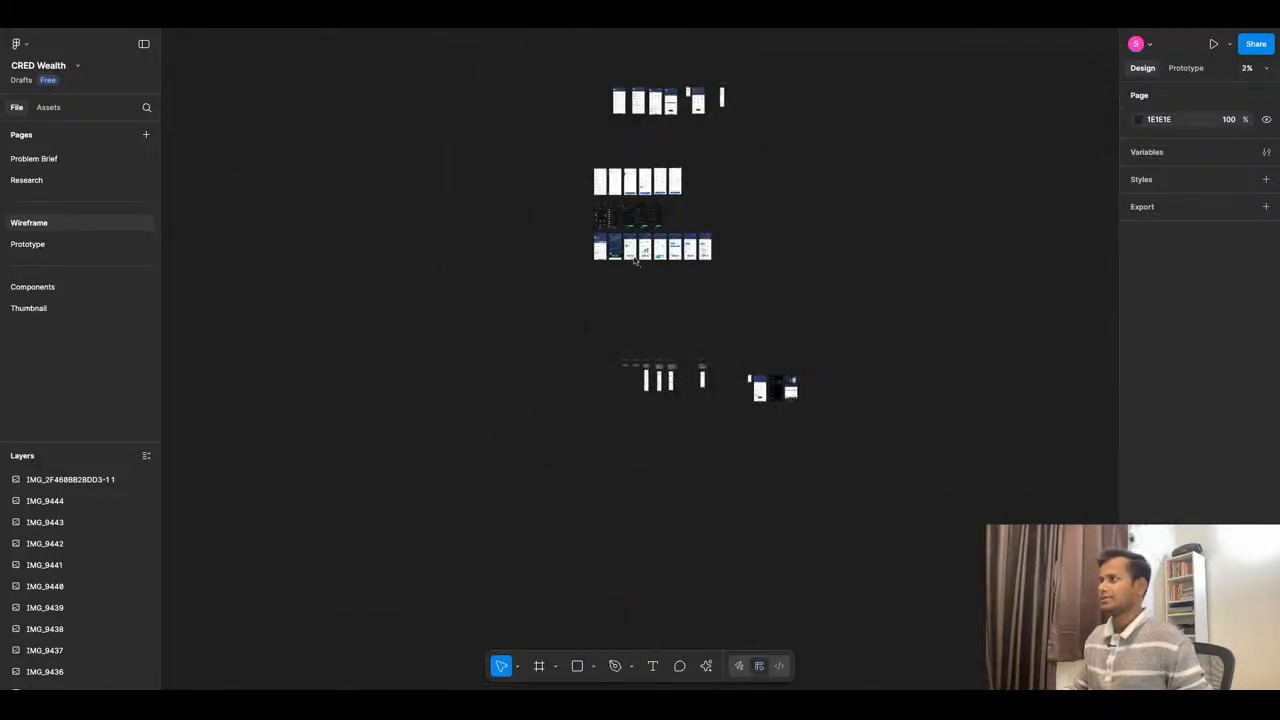
{"action": "scroll", "coordinate": [615, 160], "scroll_direction": "up", "scroll_amount": 10}
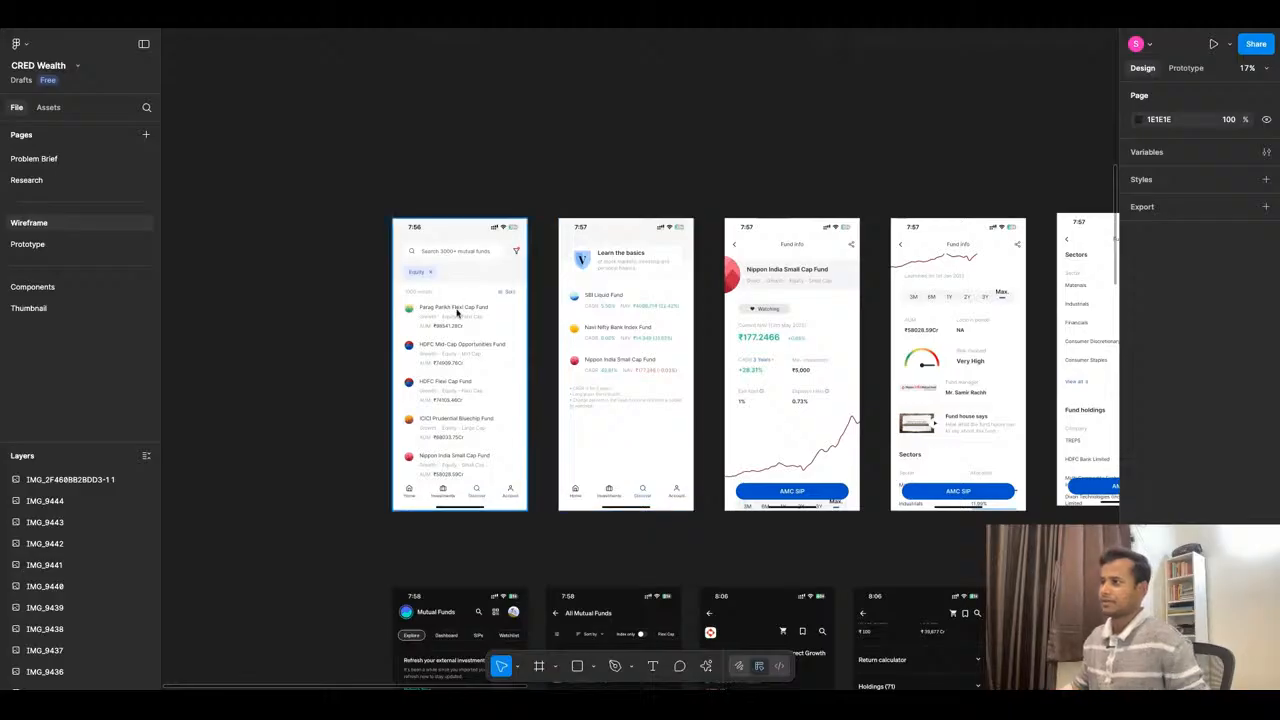
{"action": "scroll", "coordinate": [346, 334], "scroll_direction": "up", "scroll_amount": 3}
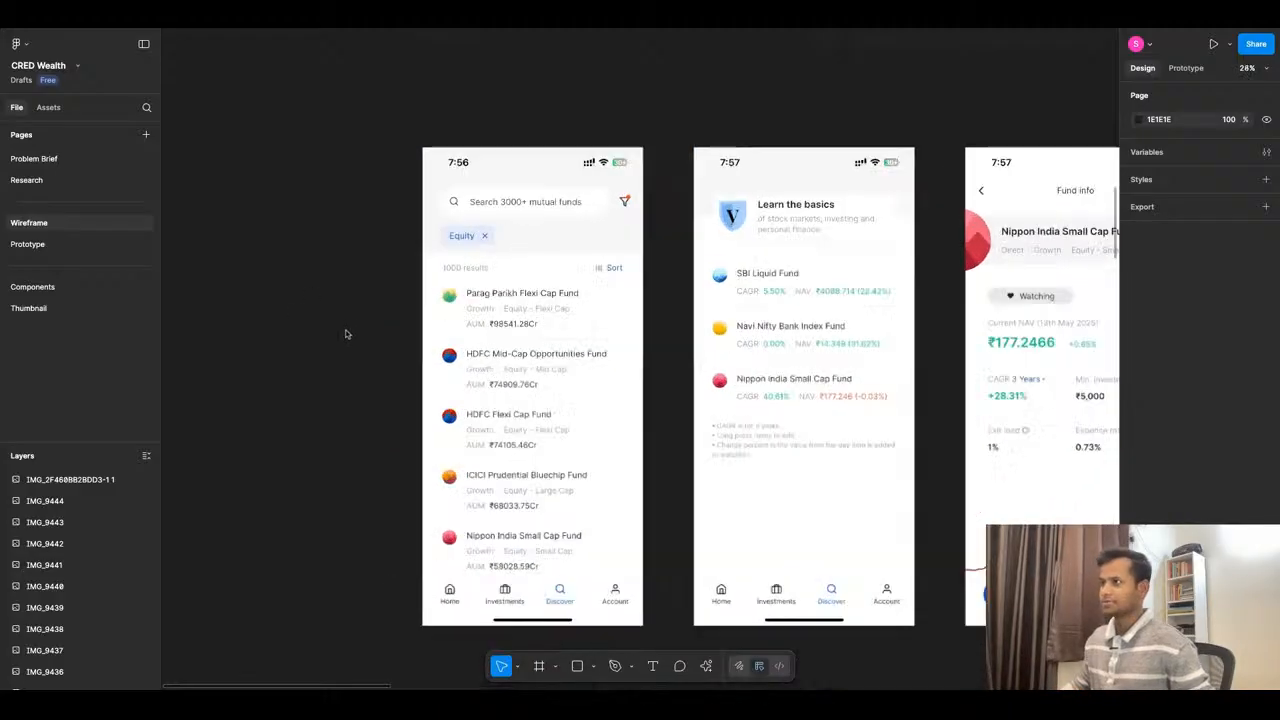
{"action": "left_click", "coordinate": [144, 44]}
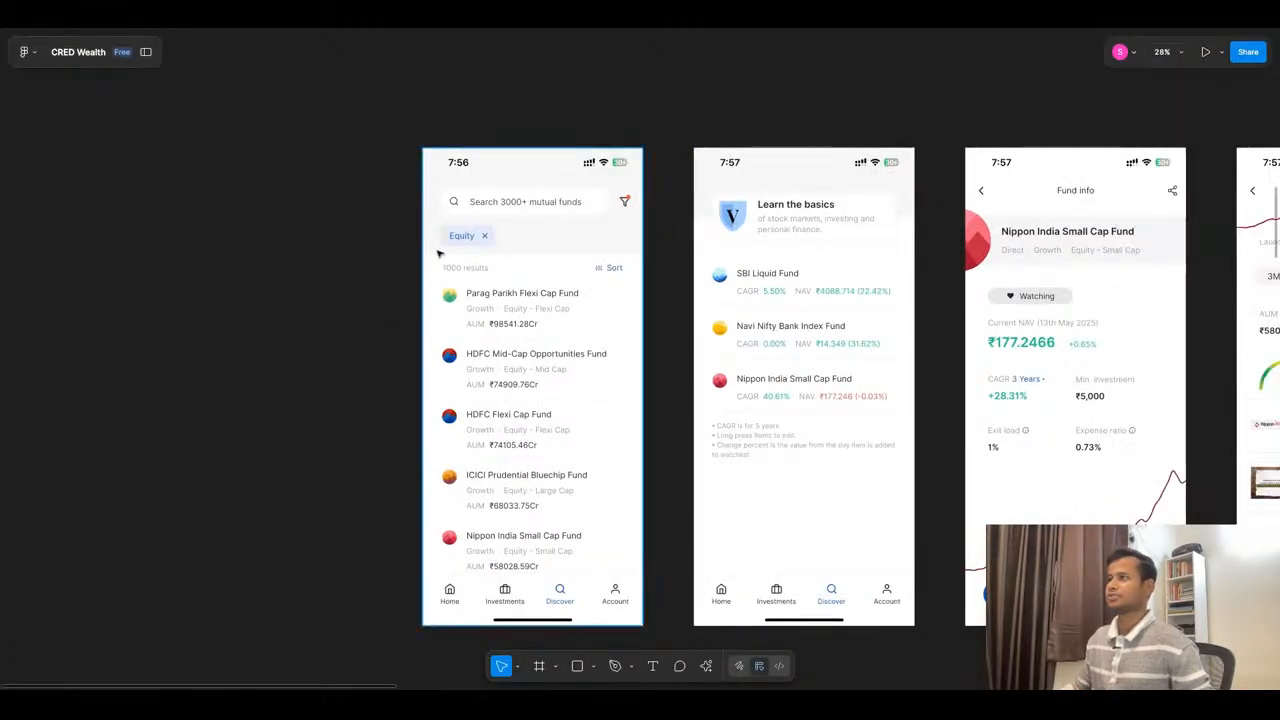
{"action": "scroll", "coordinate": [440, 253], "scroll_direction": "down", "scroll_amount": 1}
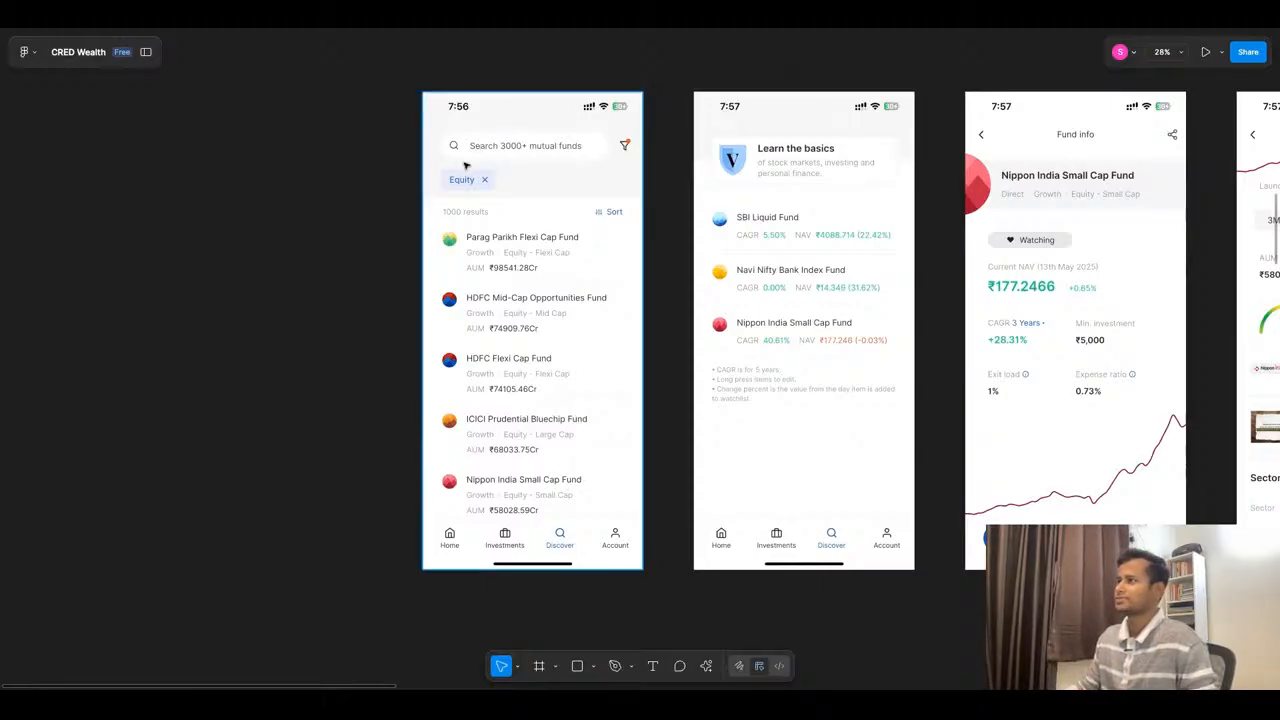
{"action": "scroll", "coordinate": [380, 171], "scroll_direction": "up", "scroll_amount": 1}
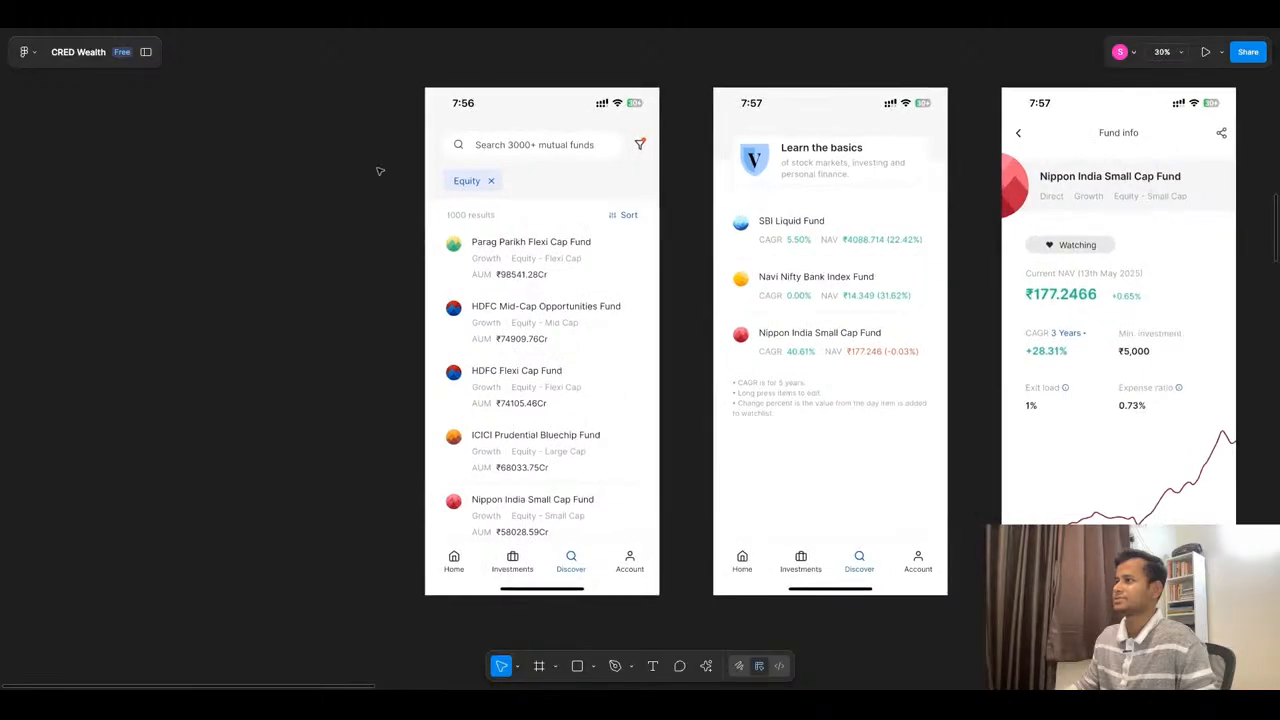
{"action": "scroll", "coordinate": [380, 171], "scroll_direction": "up", "scroll_amount": 2}
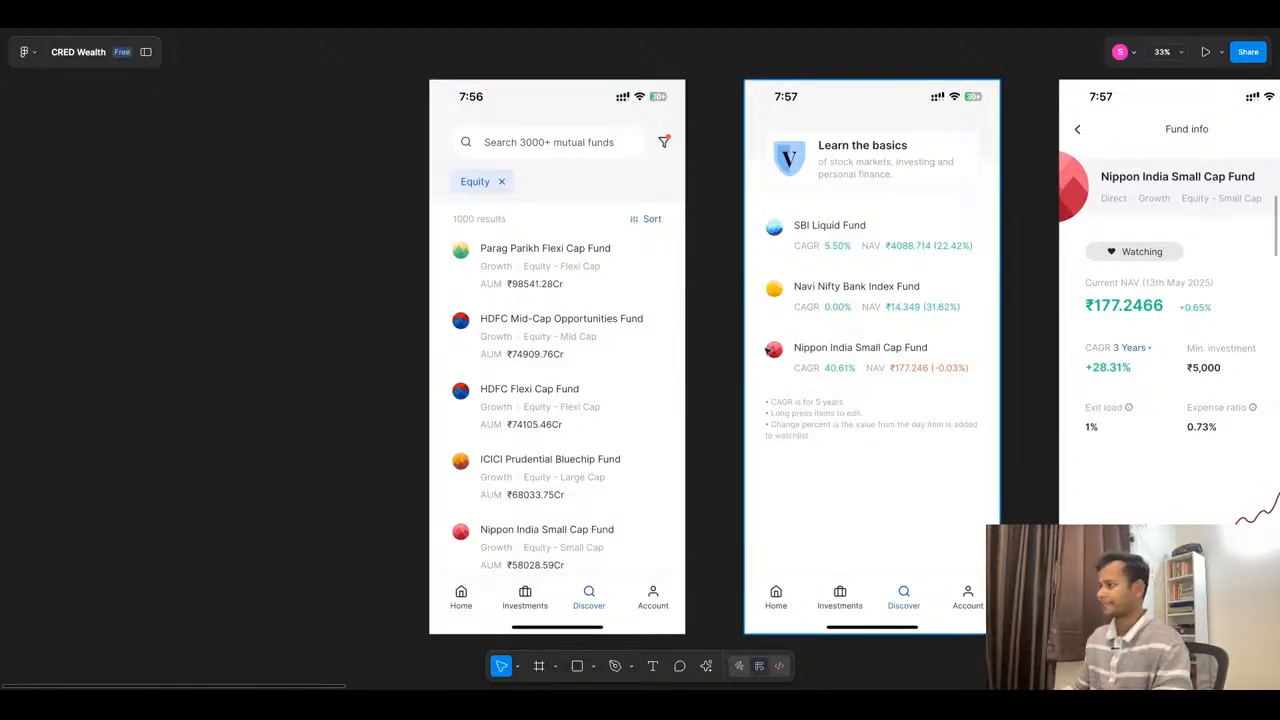
- Examine the watchlist reference screen and look up "nav full formin mutual fund" on Google, expanding the AI overview
{"action": "scroll", "coordinate": [767, 349], "scroll_direction": "right", "scroll_amount": 3}
{"action": "scroll", "coordinate": [767, 349], "scroll_direction": "right", "scroll_amount": 3}
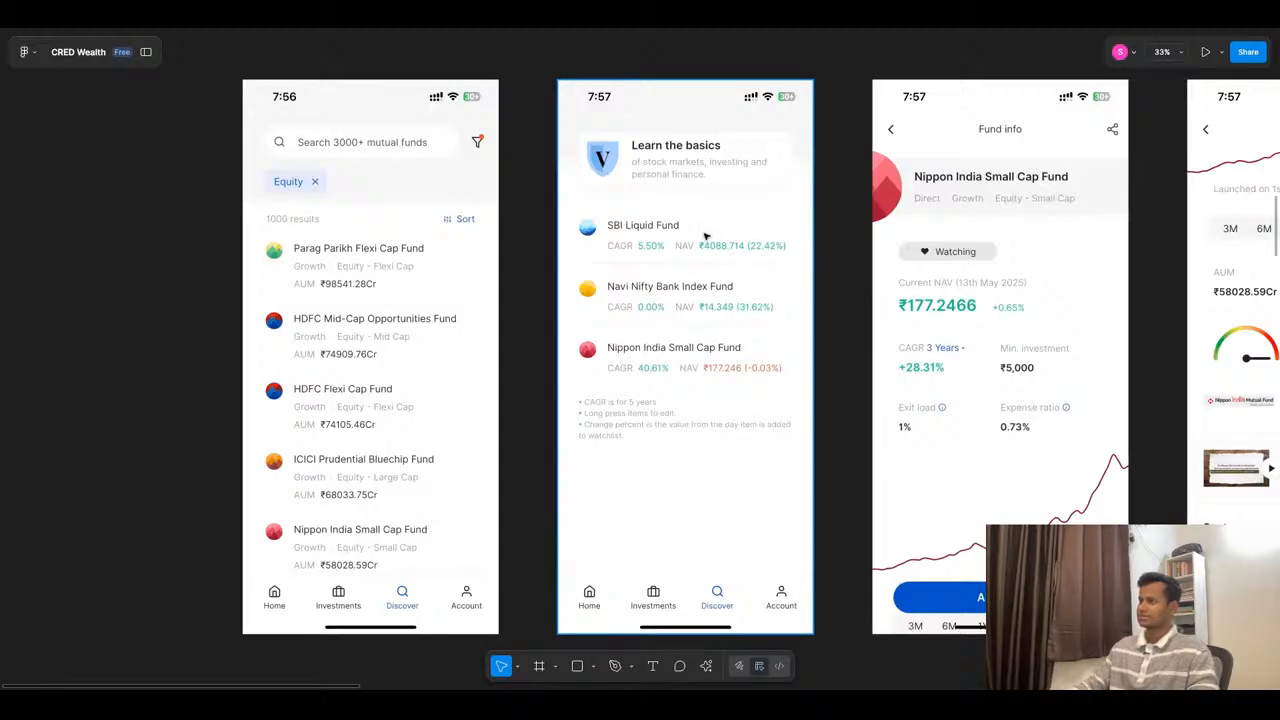
{"action": "scroll", "coordinate": [719, 341], "scroll_direction": "right", "scroll_amount": 8}
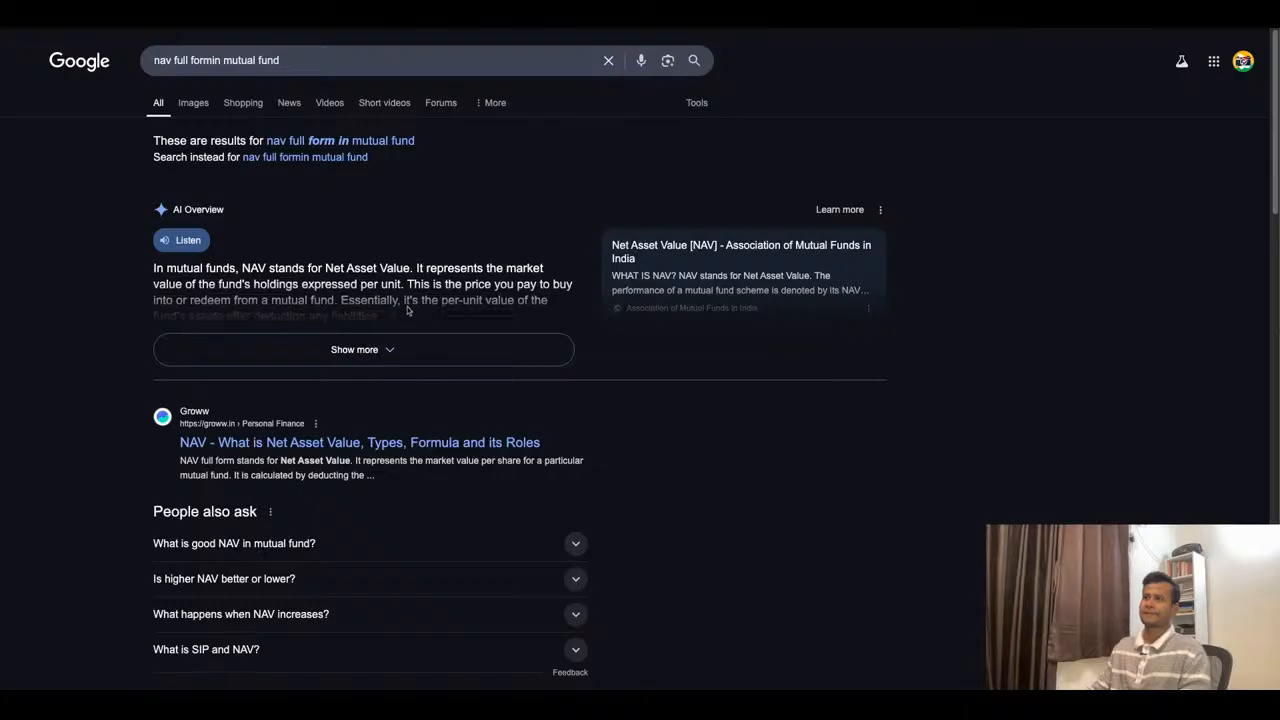
{"action": "left_click", "coordinate": [296, 345]}
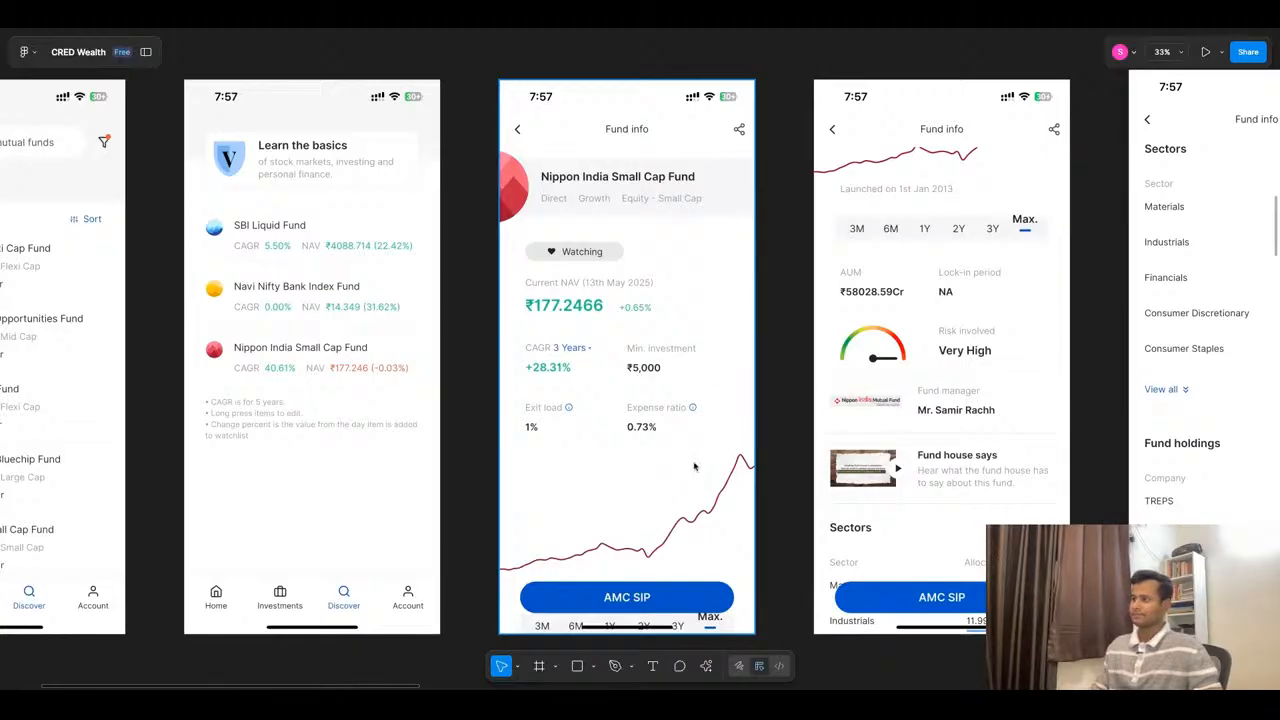
- Back in Figma, examine the Nippon India Small Cap Fund info screens, from NAV and returns to risk, sectors, fund holdings and scheme links
{"action": "scroll", "coordinate": [650, 425], "scroll_direction": "down", "scroll_amount": 1}
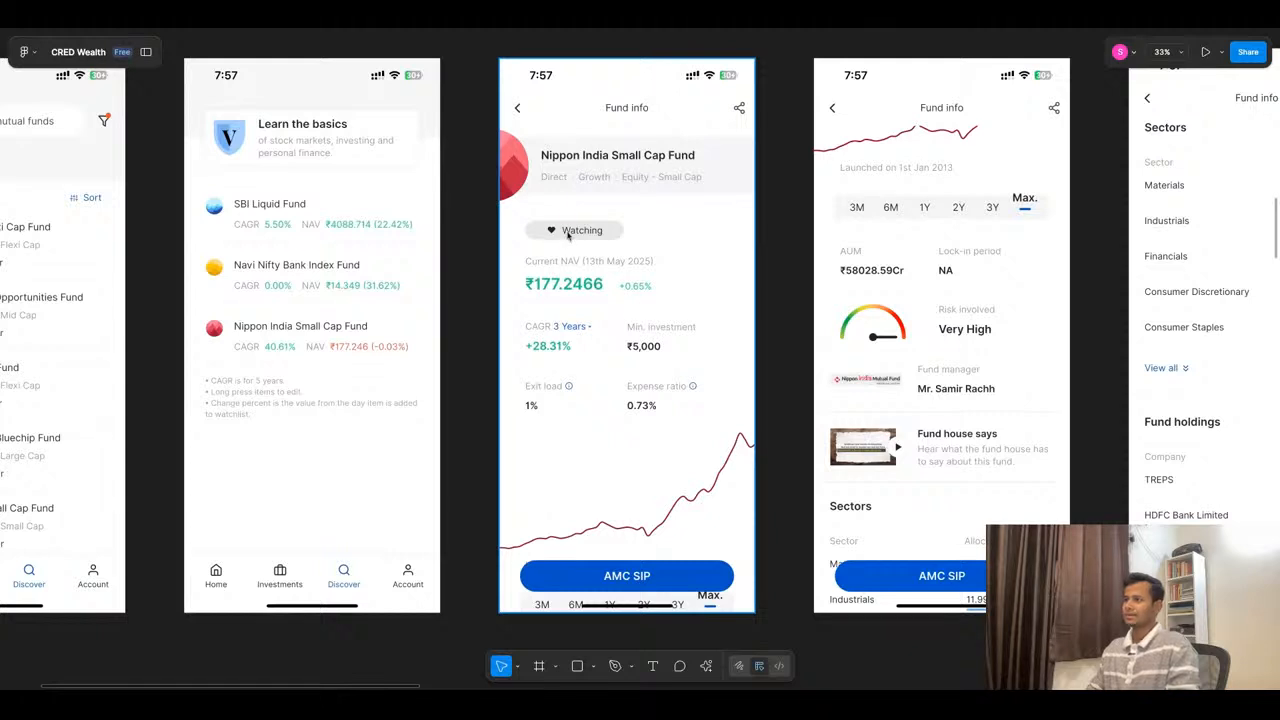
{"action": "scroll", "coordinate": [676, 305], "scroll_direction": "down", "scroll_amount": 1}
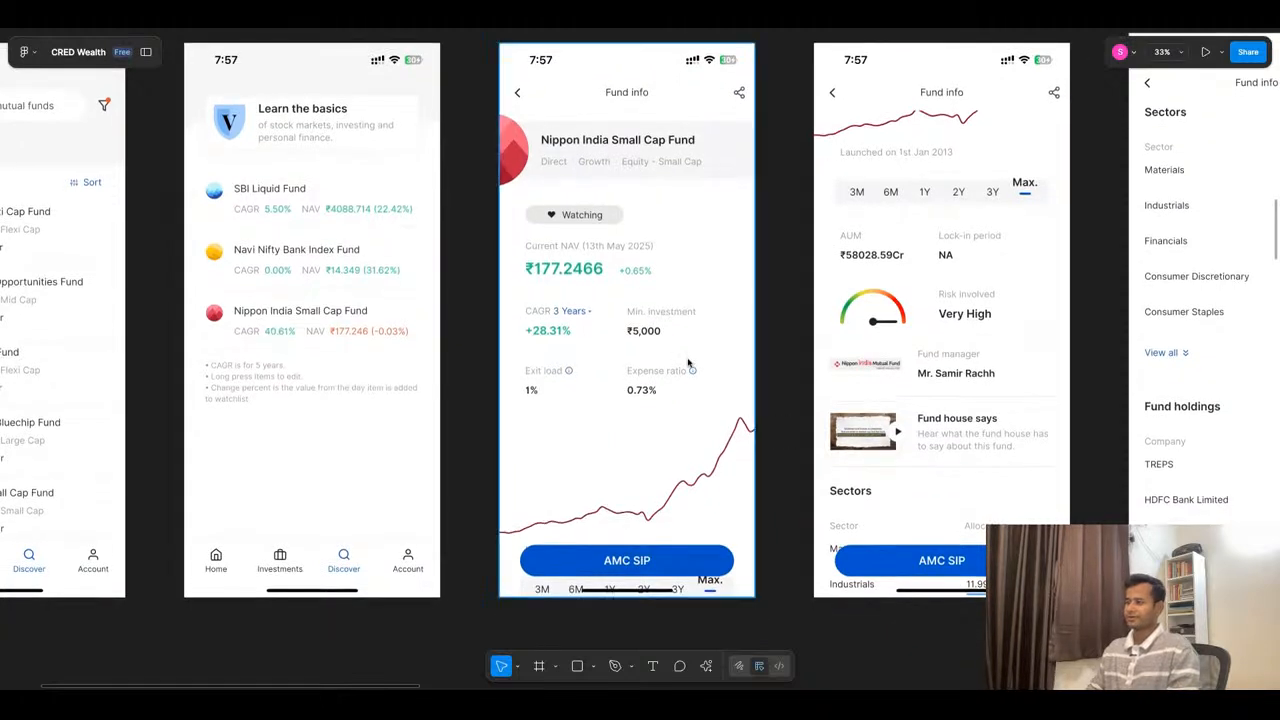
{"action": "scroll", "coordinate": [672, 256], "scroll_direction": "down", "scroll_amount": 1}
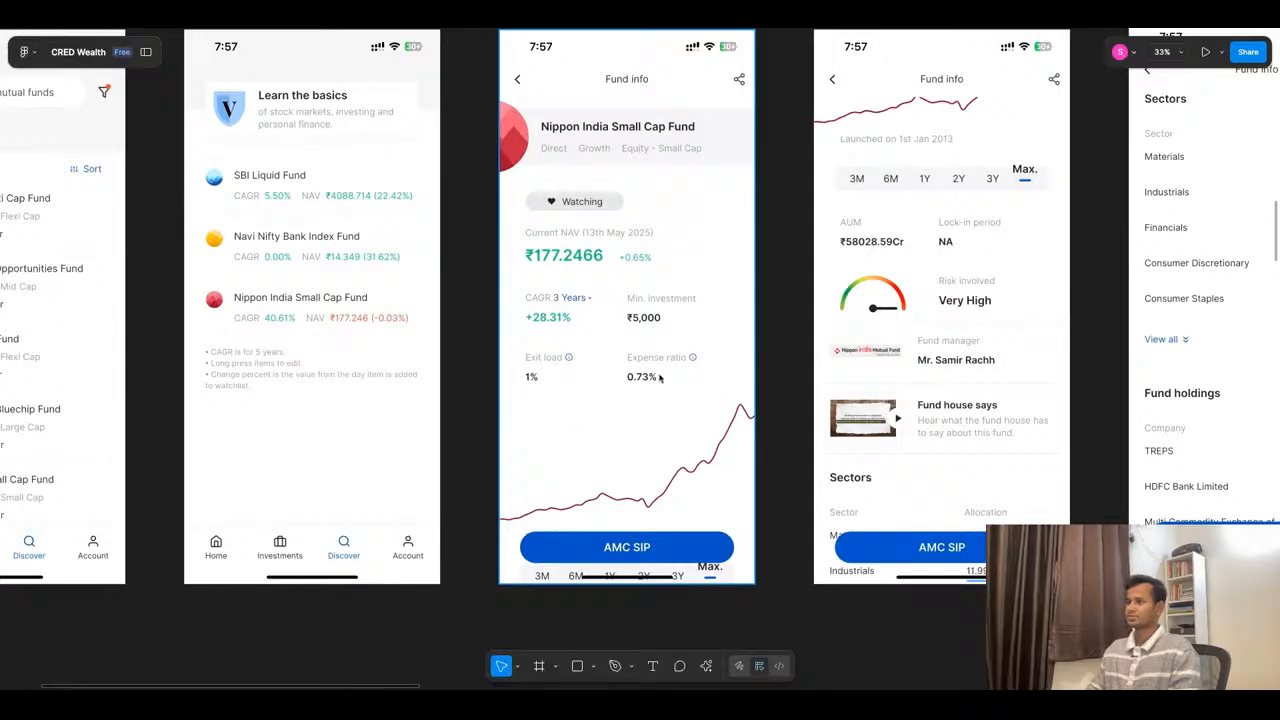
{"action": "scroll", "coordinate": [600, 410], "scroll_direction": "down", "scroll_amount": 1}
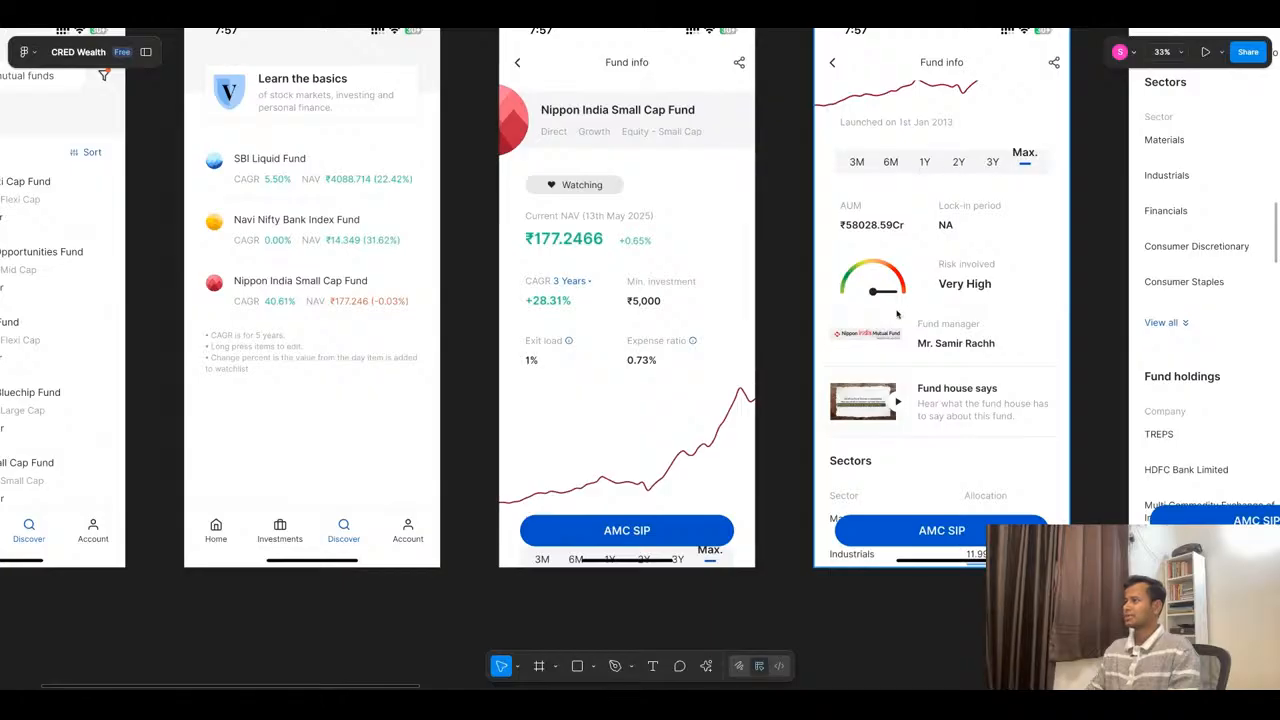
{"action": "scroll", "coordinate": [772, 360], "scroll_direction": "right", "scroll_amount": 5}
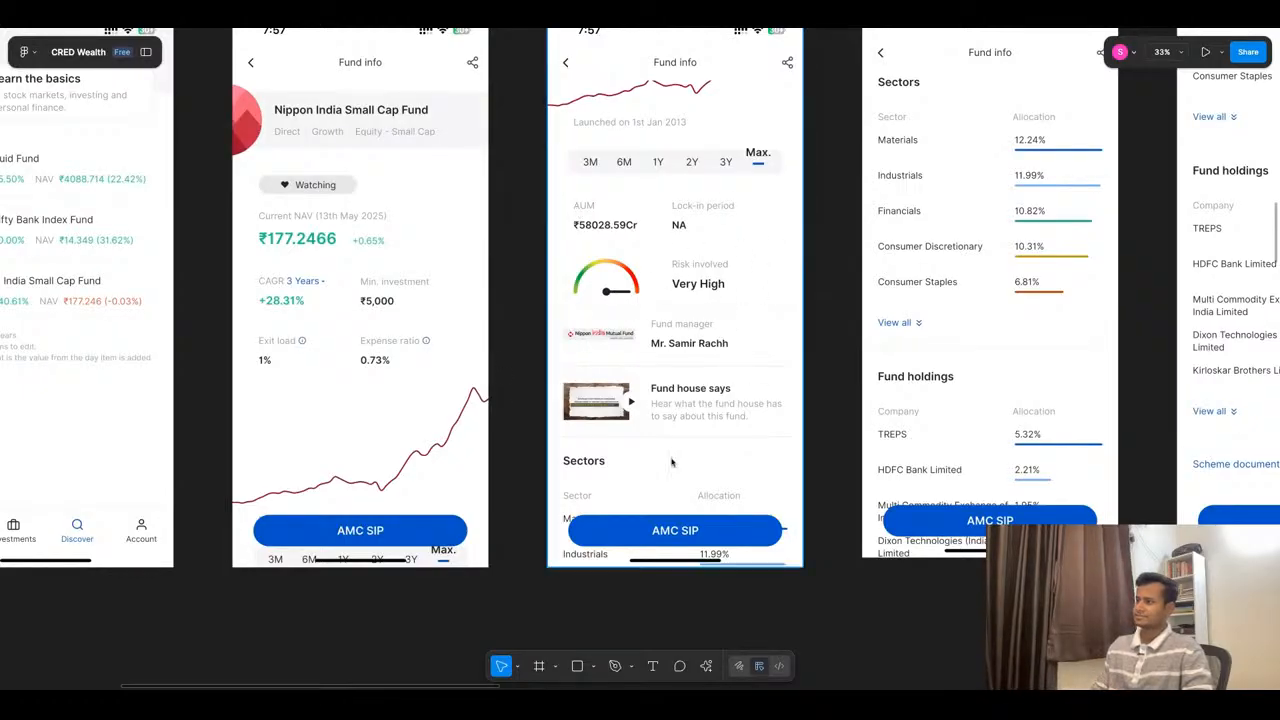
{"action": "scroll", "coordinate": [713, 400], "scroll_direction": "down", "scroll_amount": 1}
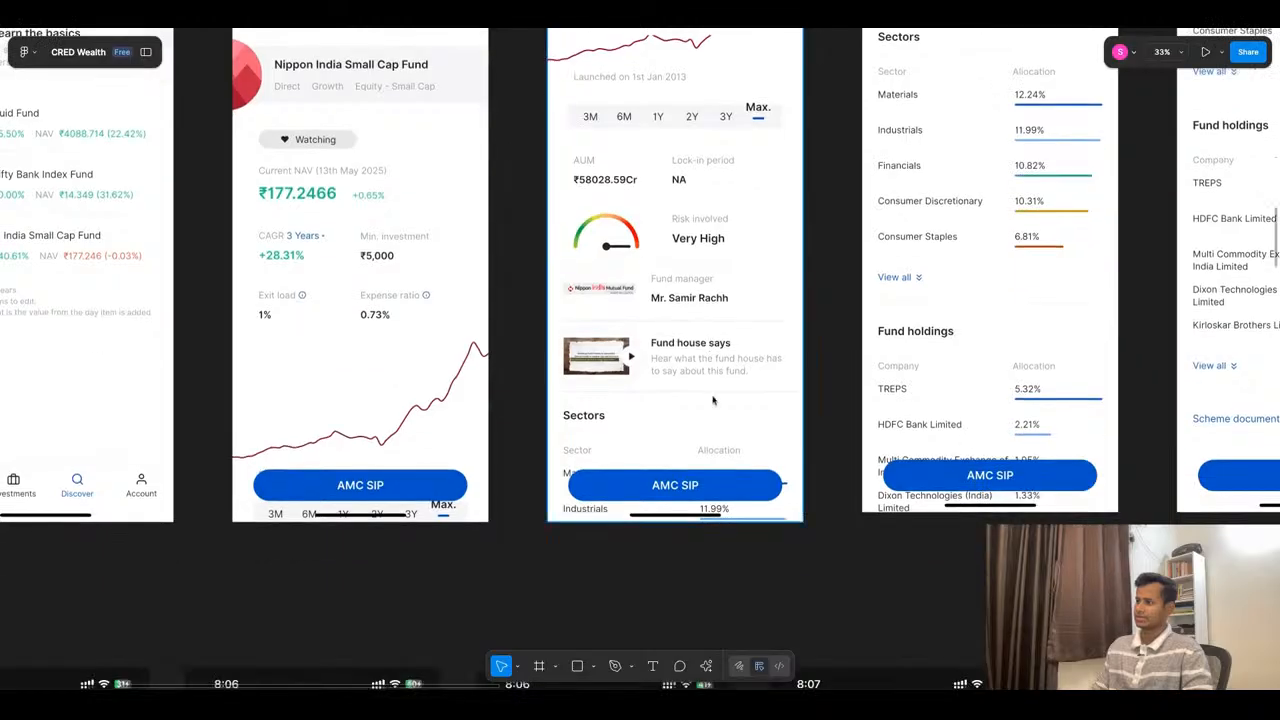
{"action": "scroll", "coordinate": [675, 413], "scroll_direction": "up", "scroll_amount": 2}
{"action": "scroll", "coordinate": [675, 413], "scroll_direction": "right", "scroll_amount": 7}
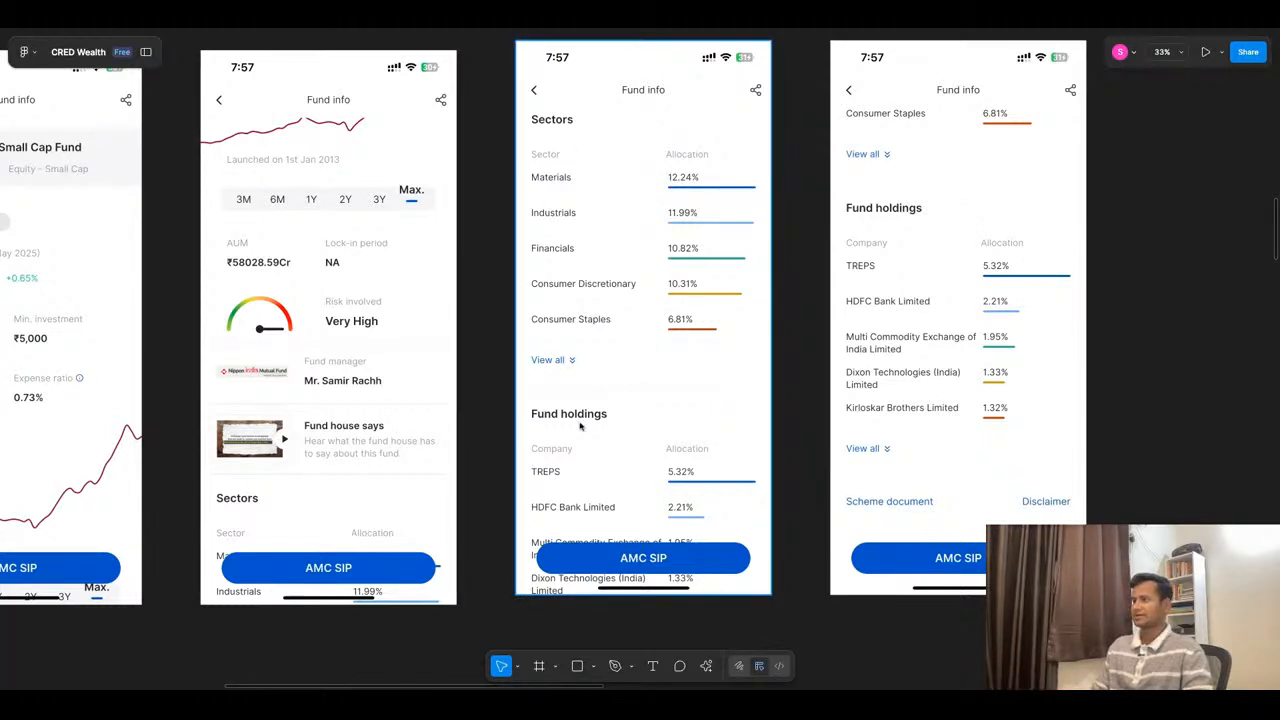
{"action": "scroll", "coordinate": [580, 425], "scroll_direction": "down", "scroll_amount": 1}
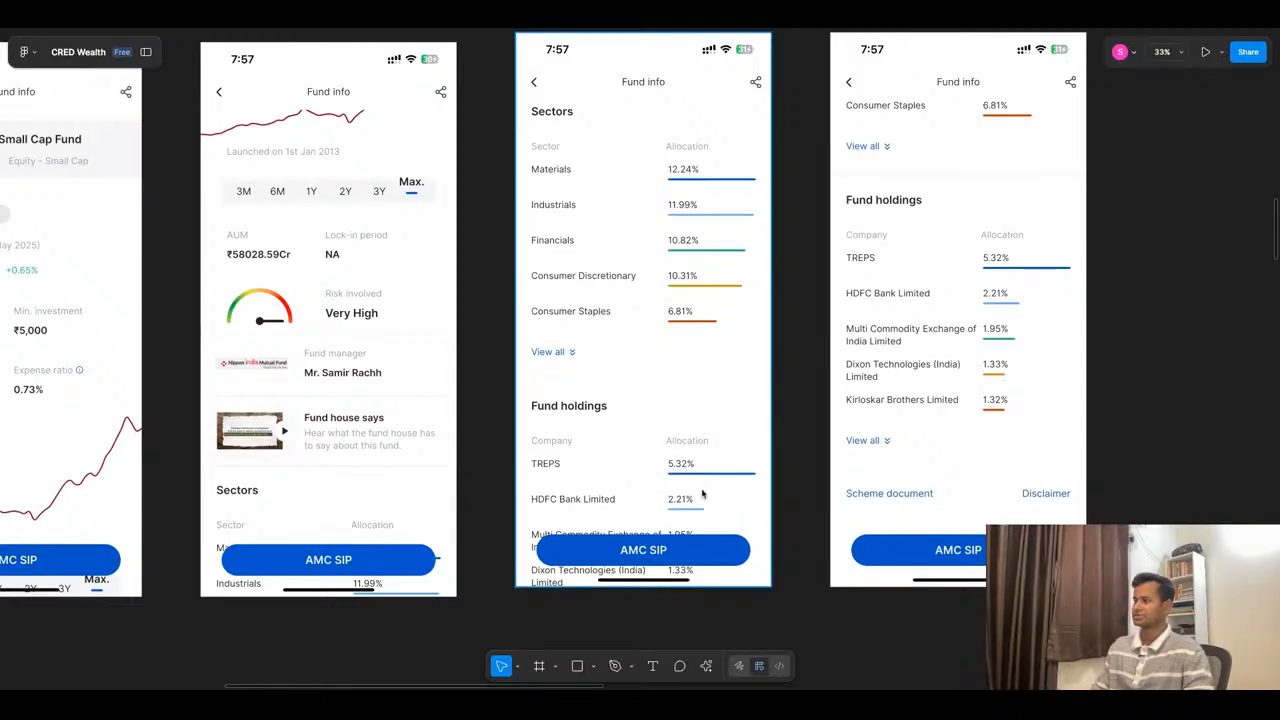
{"action": "scroll", "coordinate": [706, 363], "scroll_direction": "right", "scroll_amount": 6}
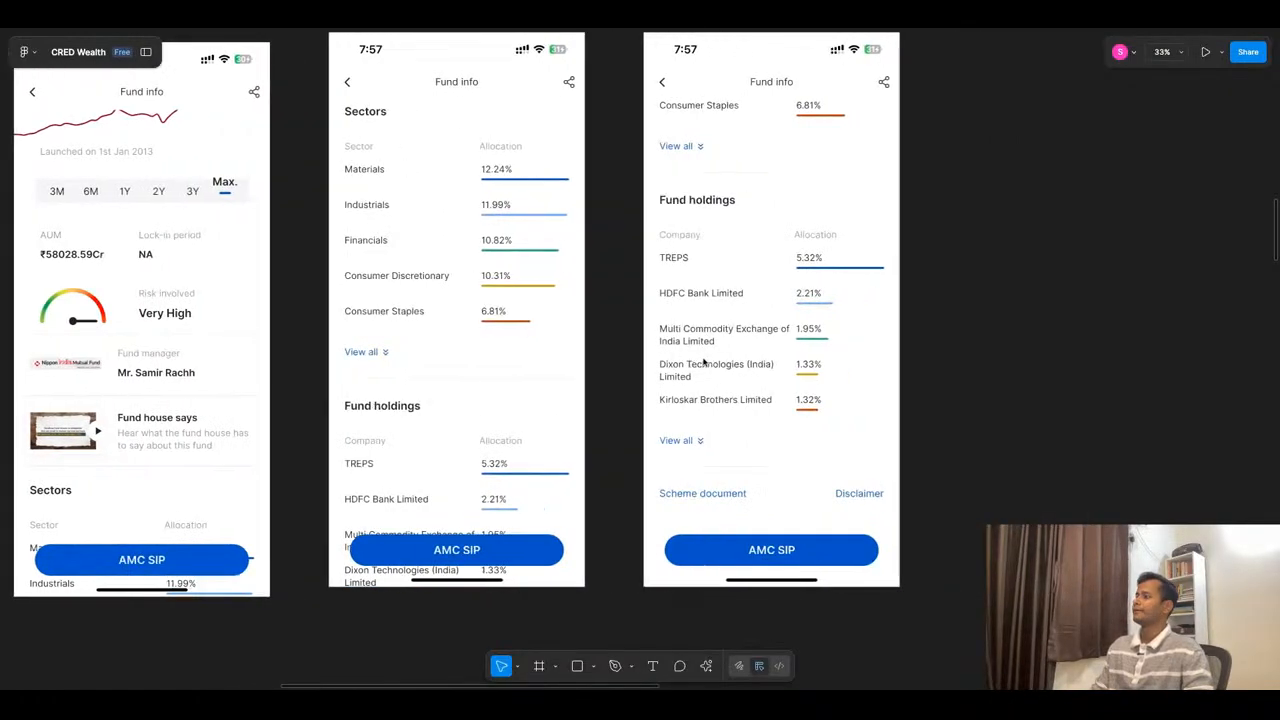
{"action": "scroll", "coordinate": [803, 300], "scroll_direction": "down", "scroll_amount": 4}
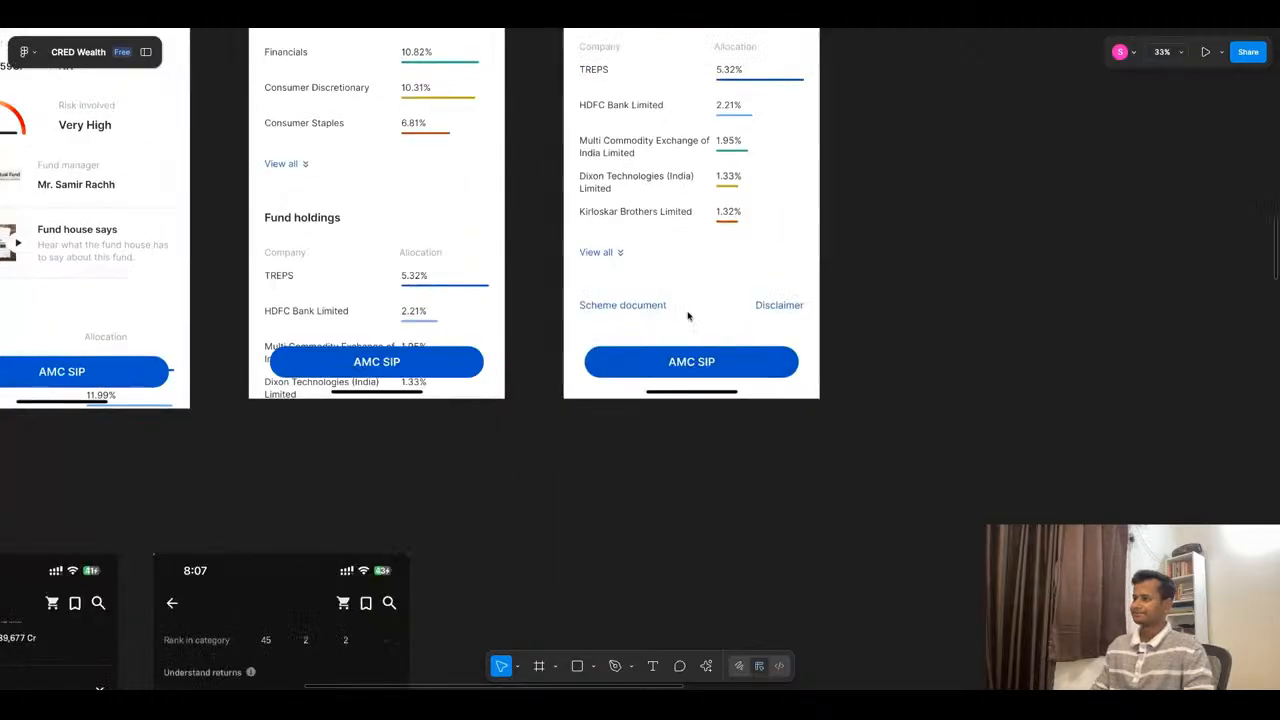
- Examine the row of dark-themed reference screens, starting with the Mutual Funds explore page and the All Mutual Funds list
{"action": "scroll", "coordinate": [805, 314], "scroll_direction": "down", "scroll_amount": 5}
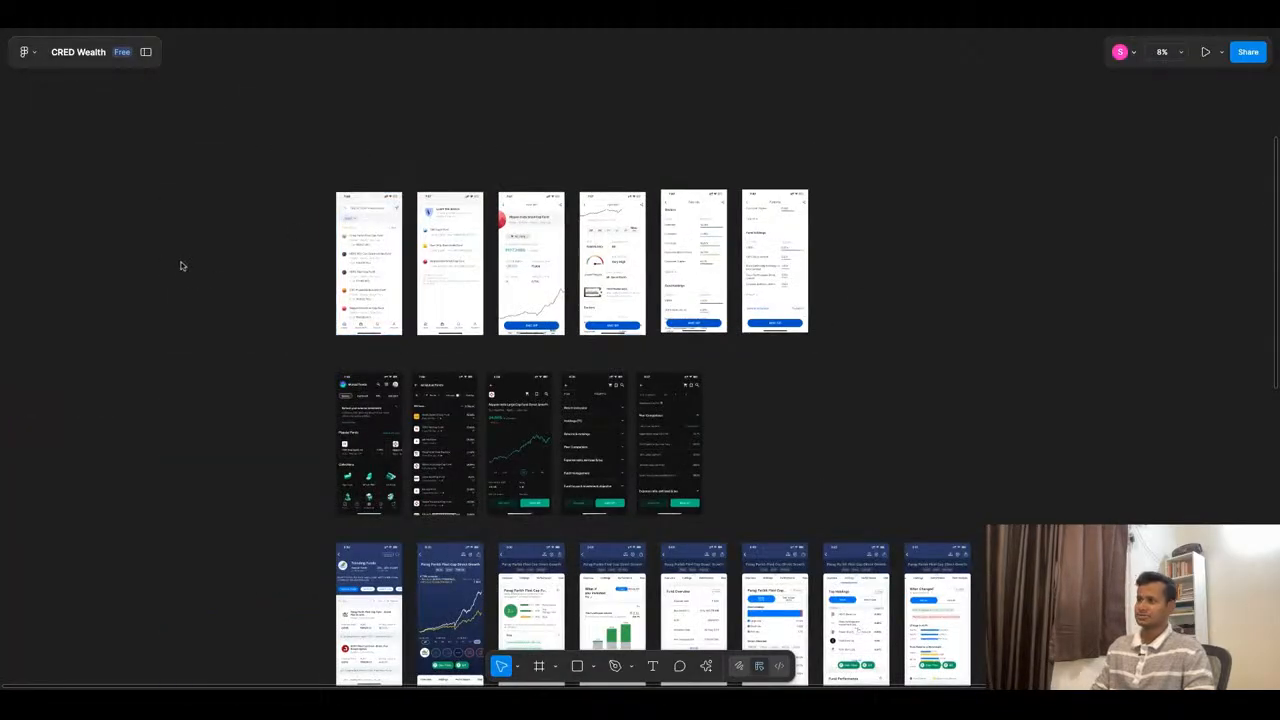
{"action": "scroll", "coordinate": [306, 271], "scroll_direction": "down", "scroll_amount": 1}
{"action": "scroll", "coordinate": [260, 496], "scroll_direction": "up", "scroll_amount": 5}
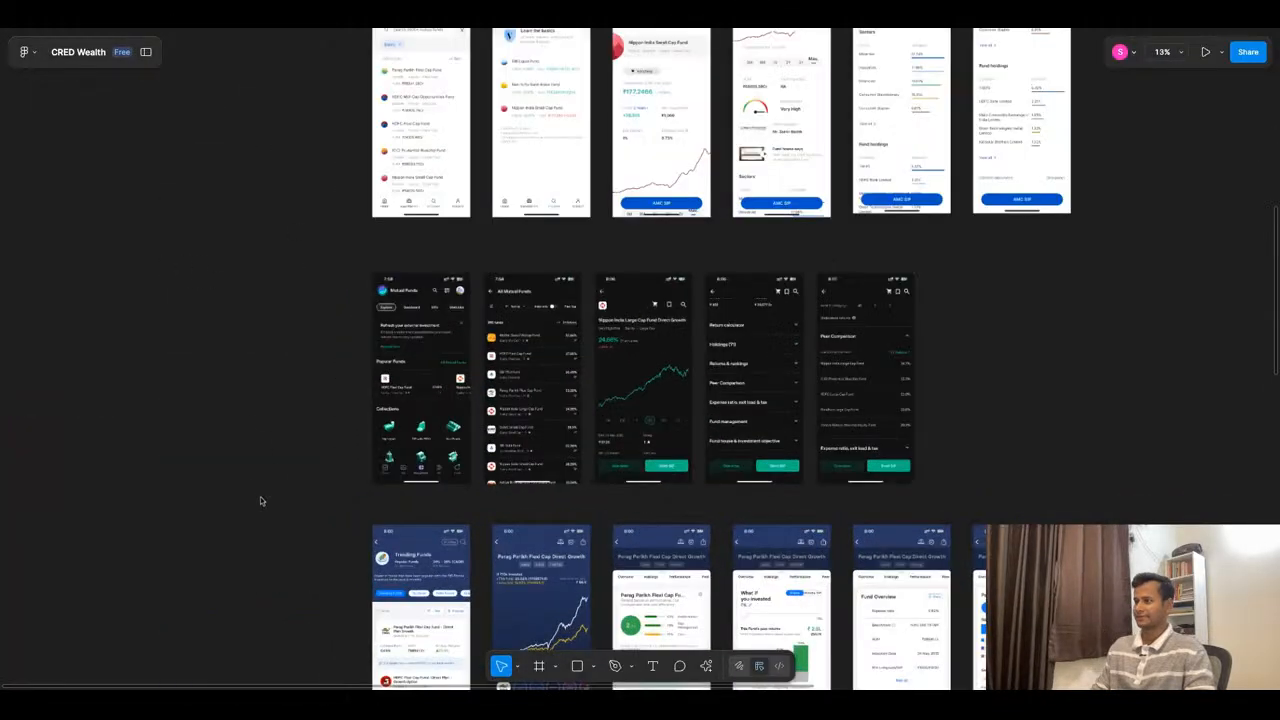
{"action": "scroll", "coordinate": [600, 280], "scroll_direction": "up", "scroll_amount": 1}
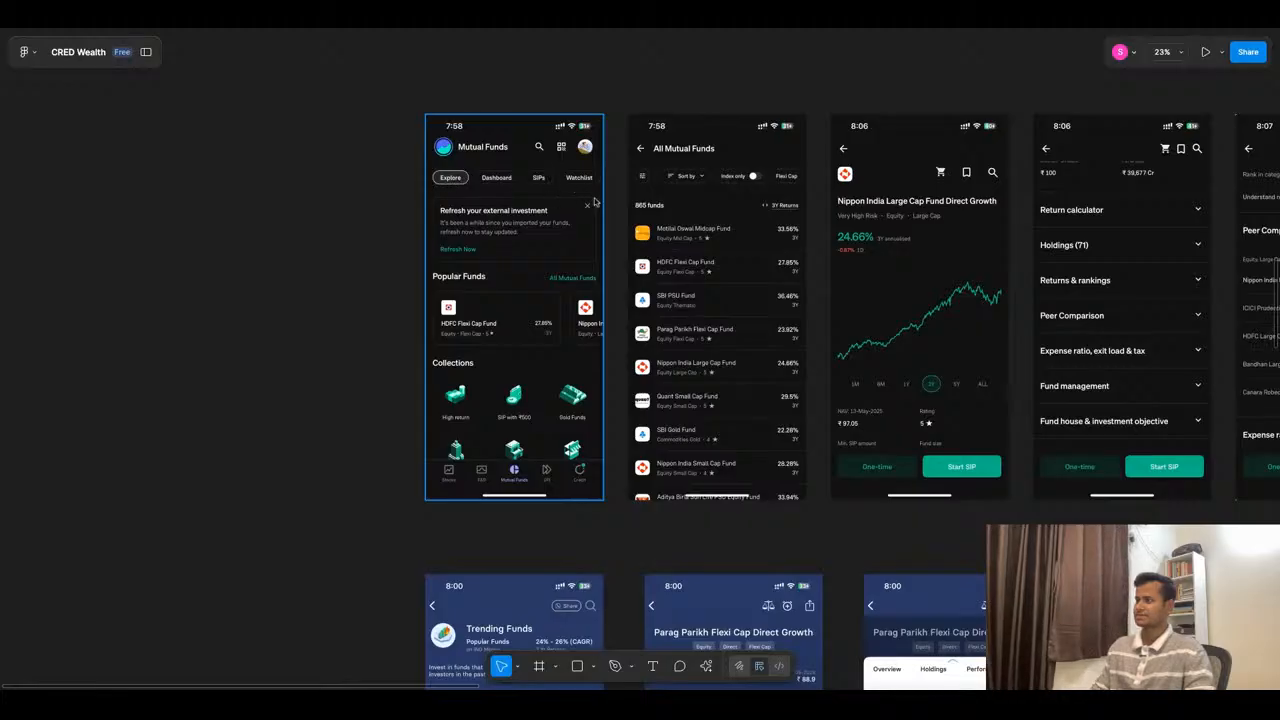
- Examine the dark-themed Nippon India Large Cap Fund page and compare it with the light-themed fund list and Small Cap Fund info screens
{"action": "scroll", "coordinate": [711, 280], "scroll_direction": "right", "scroll_amount": 3}
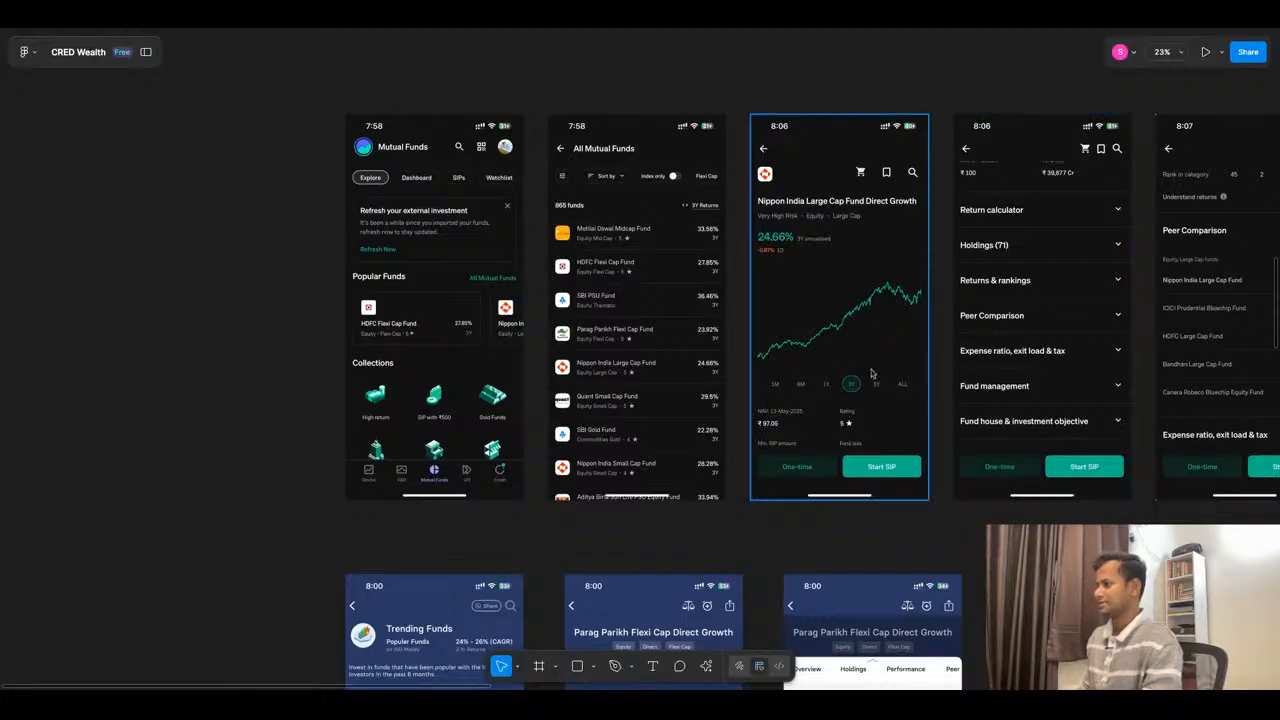
{"action": "scroll", "coordinate": [872, 374], "scroll_direction": "down", "scroll_amount": 1}
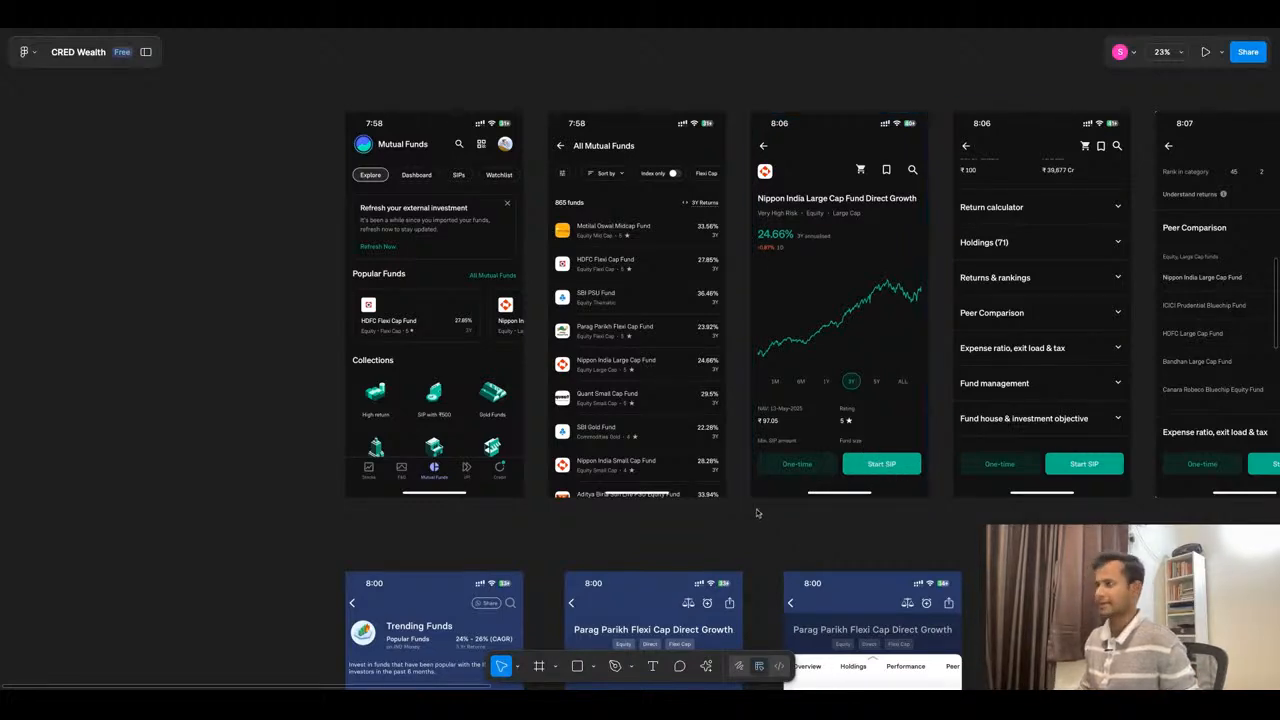
{"action": "scroll", "coordinate": [757, 513], "scroll_direction": "down", "scroll_amount": 5}
{"action": "scroll", "coordinate": [615, 289], "scroll_direction": "up", "scroll_amount": 6}
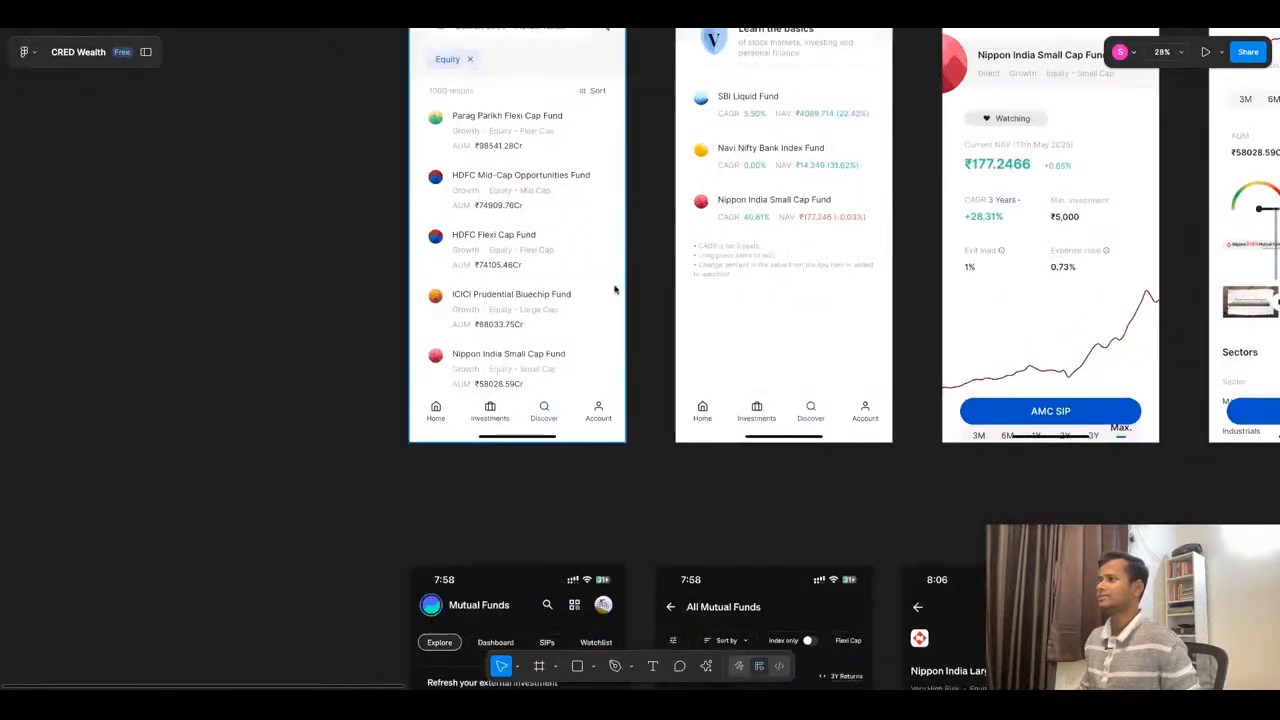
{"action": "scroll", "coordinate": [557, 269], "scroll_direction": "down", "scroll_amount": 3}
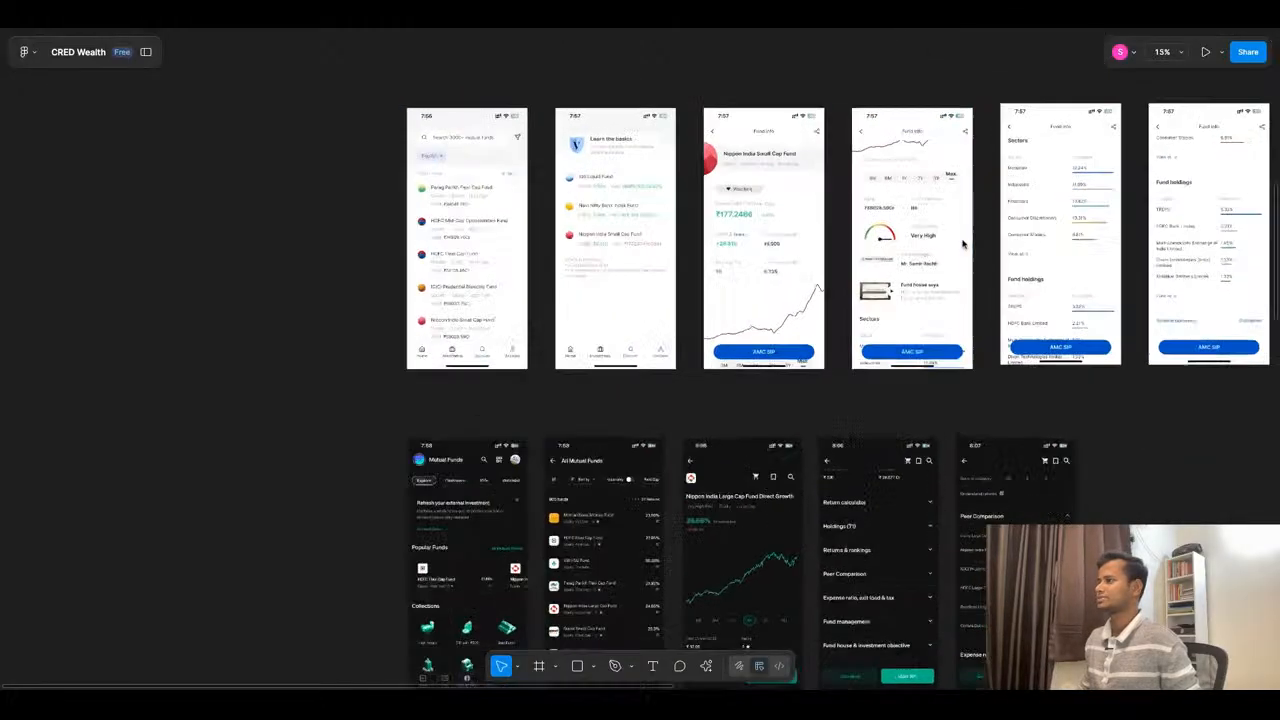
{"action": "scroll", "coordinate": [963, 243], "scroll_direction": "up", "scroll_amount": 3}
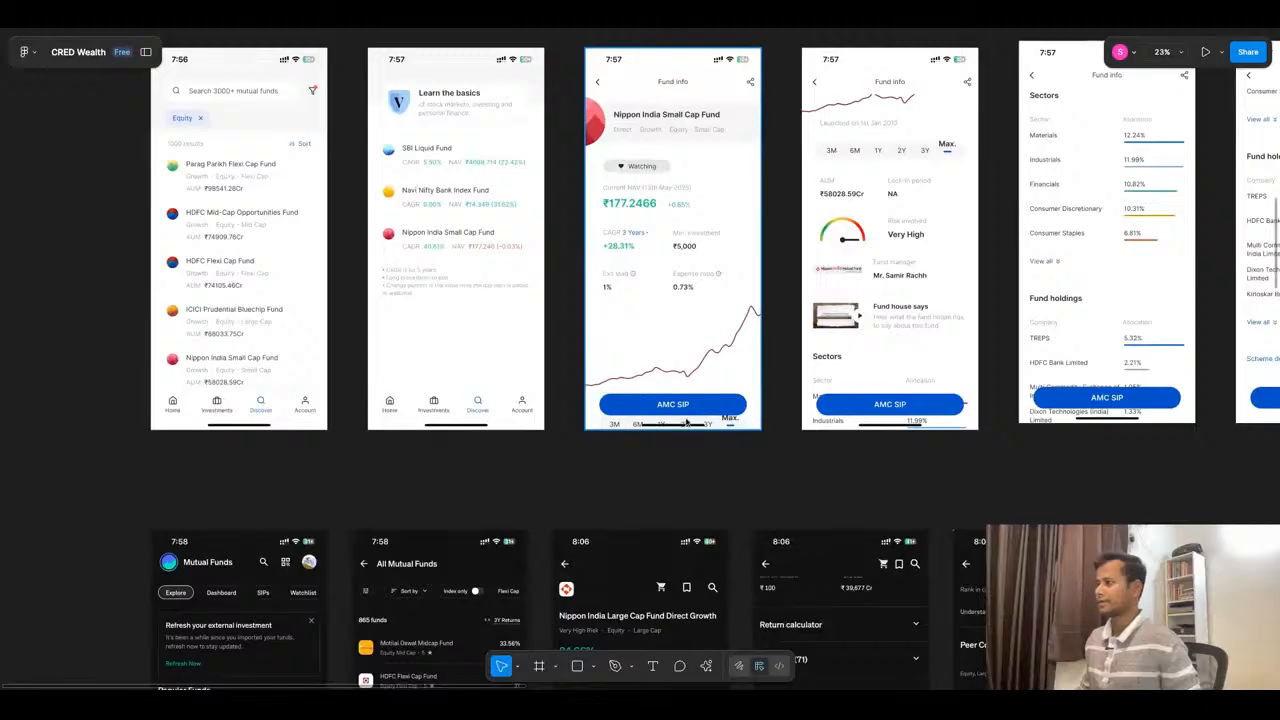
{"action": "scroll", "coordinate": [694, 312], "scroll_direction": "down", "scroll_amount": 3}
{"action": "scroll", "coordinate": [838, 507], "scroll_direction": "down", "scroll_amount": 2}
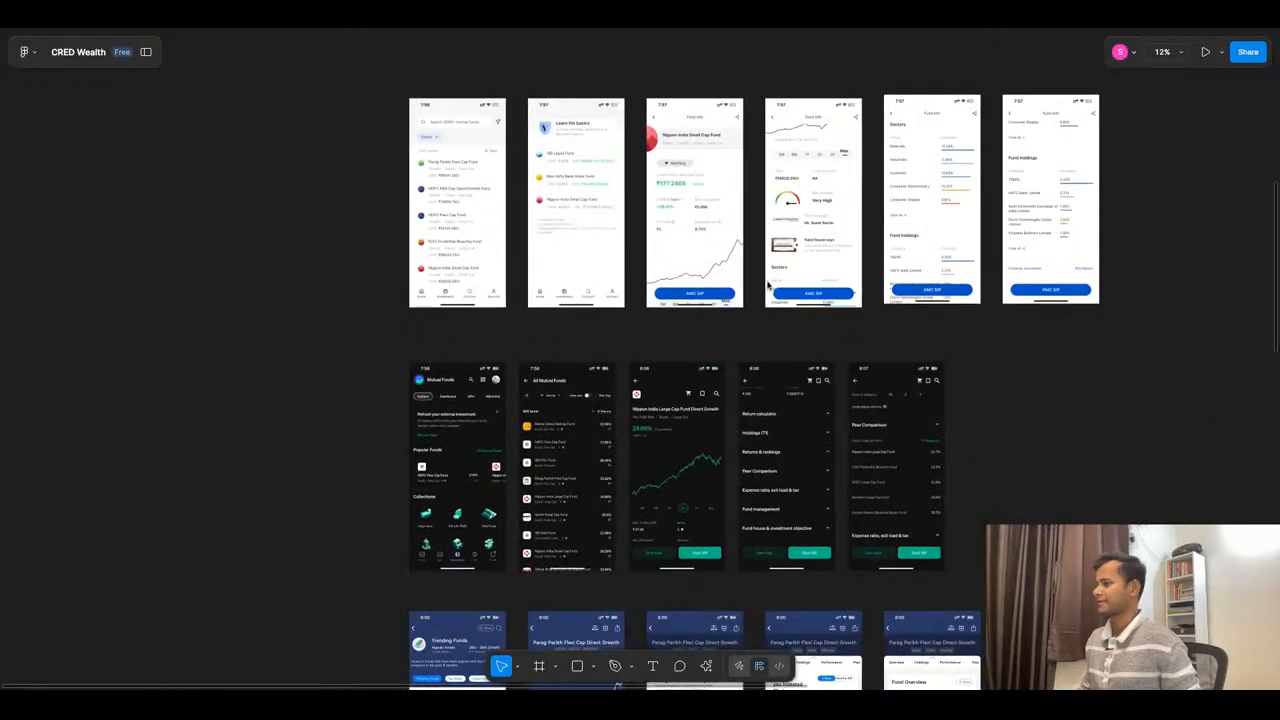
- Examine the dark-themed fund detail sections, from the return calculator and holdings to the expanded Peer Comparison by 3Y returns
{"action": "scroll", "coordinate": [838, 507], "scroll_direction": "up", "scroll_amount": 4}
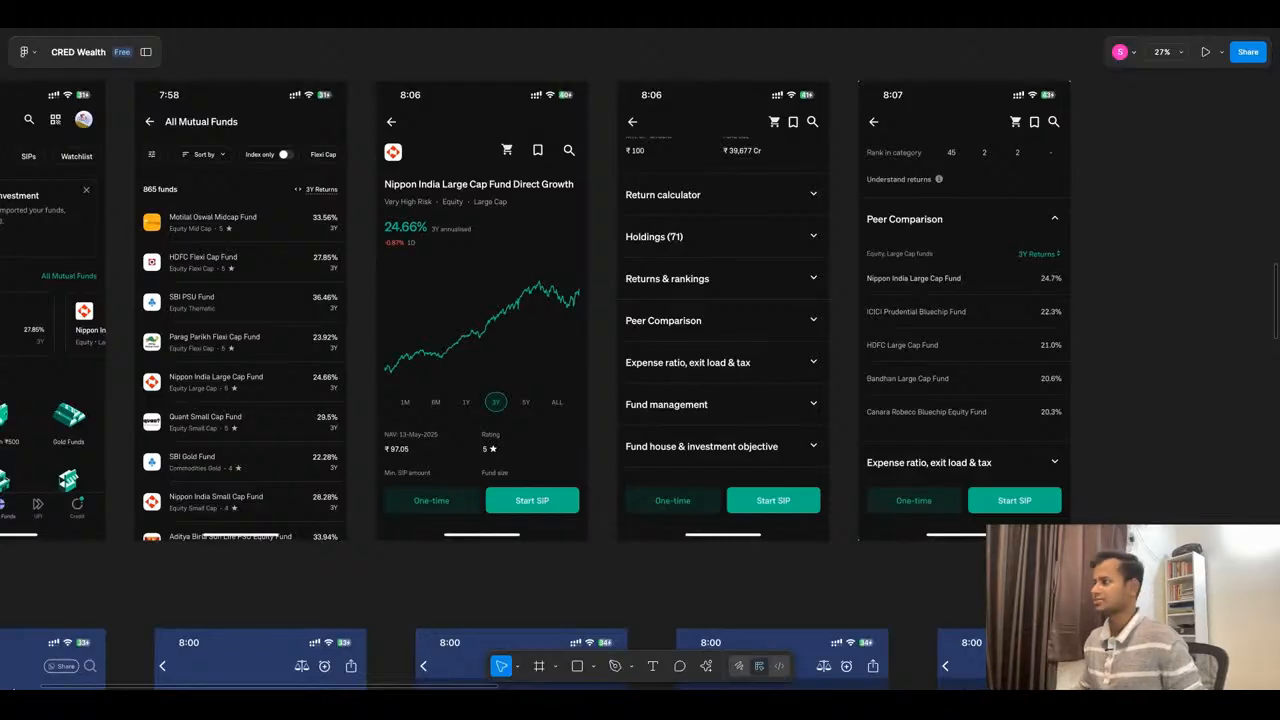
{"action": "scroll", "coordinate": [900, 410], "scroll_direction": "down", "scroll_amount": 2}
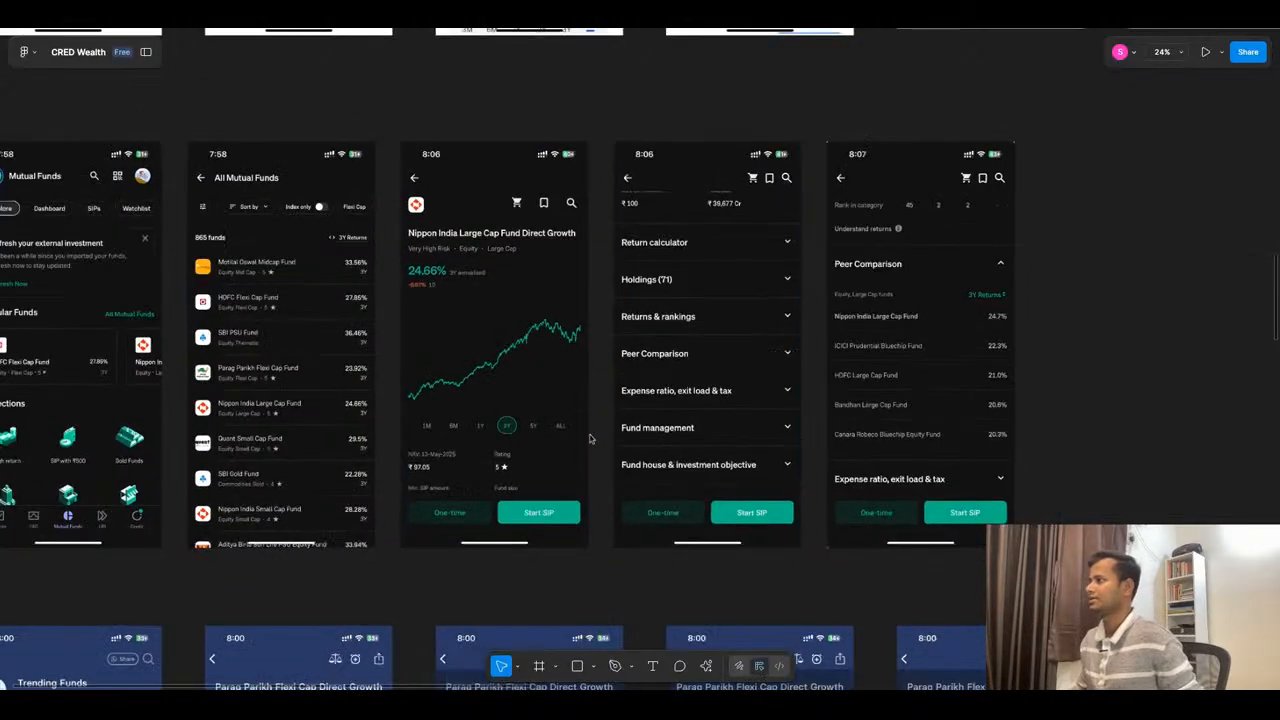
{"action": "scroll", "coordinate": [978, 366], "scroll_direction": "up", "scroll_amount": 2}
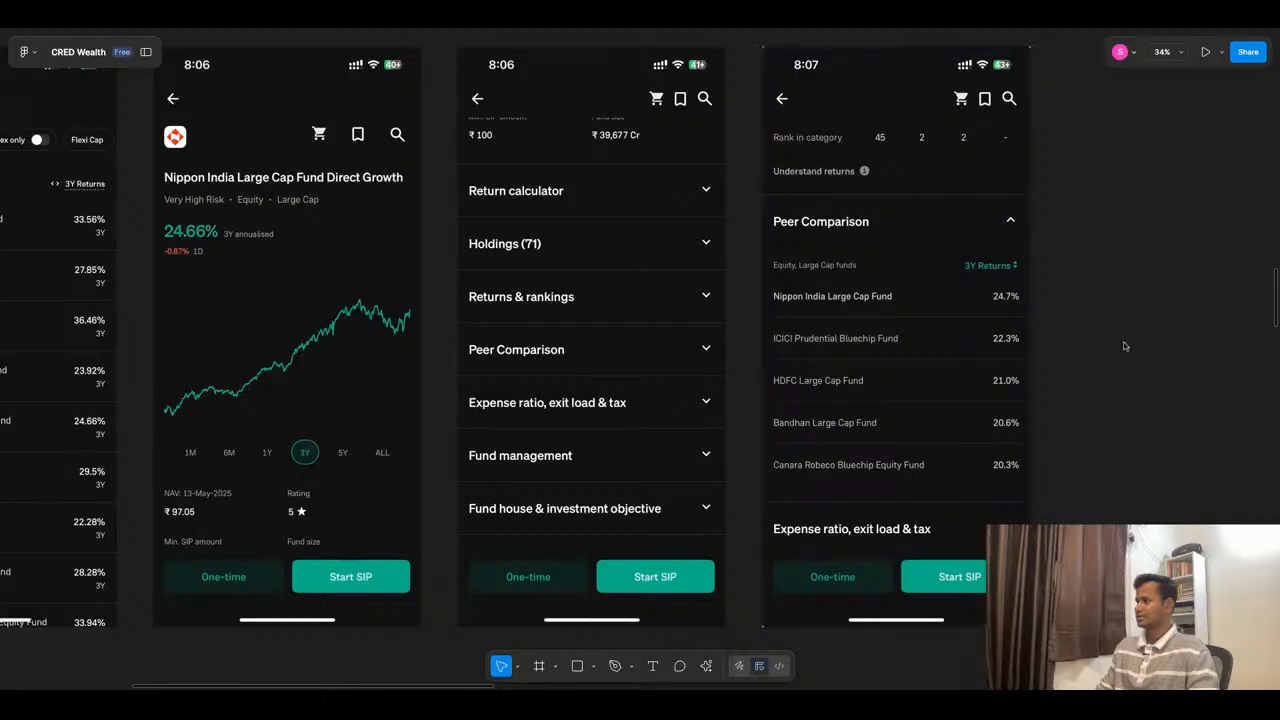
{"action": "scroll", "coordinate": [1071, 277], "scroll_direction": "down", "scroll_amount": 5}
- Examine the blue-themed Trending Funds screen, including its category chips, filter and sort options and fund cards
{"action": "scroll", "coordinate": [627, 432], "scroll_direction": "down", "scroll_amount": 1}
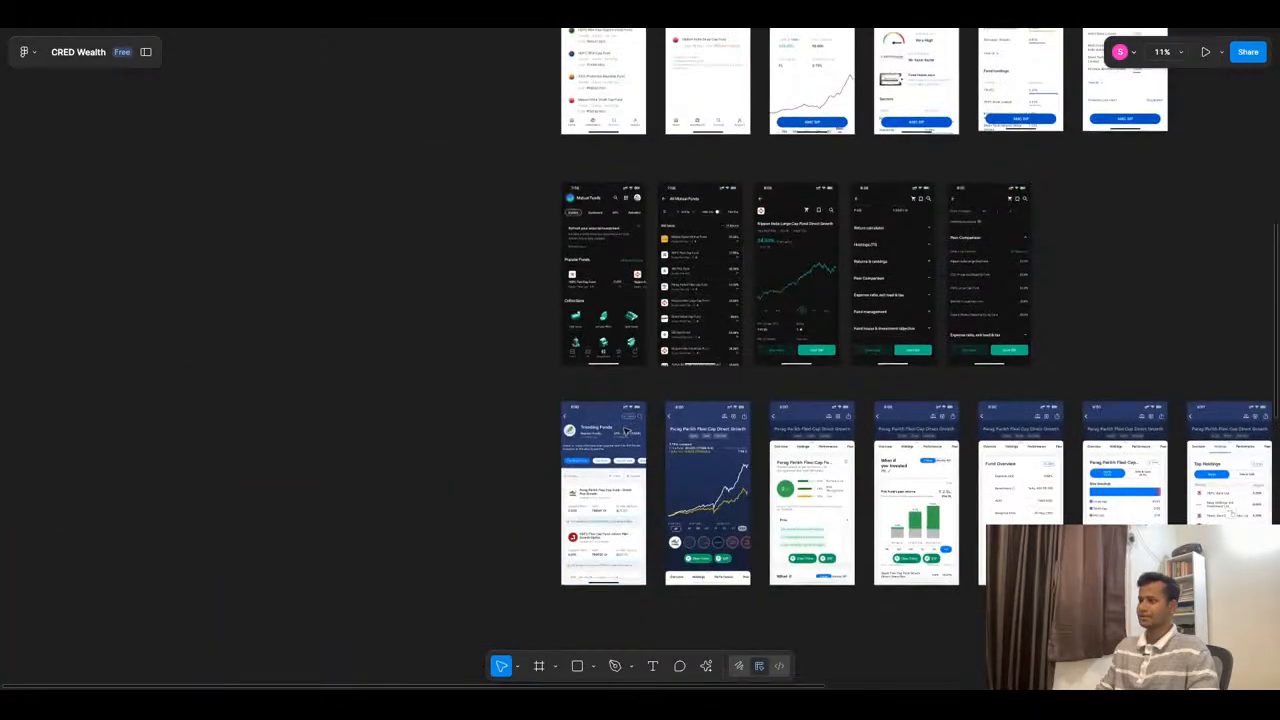
{"action": "scroll", "coordinate": [627, 432], "scroll_direction": "down", "scroll_amount": 1}
{"action": "scroll", "coordinate": [620, 563], "scroll_direction": "up", "scroll_amount": 5}
{"action": "scroll", "coordinate": [585, 280], "scroll_direction": "up", "scroll_amount": 1}
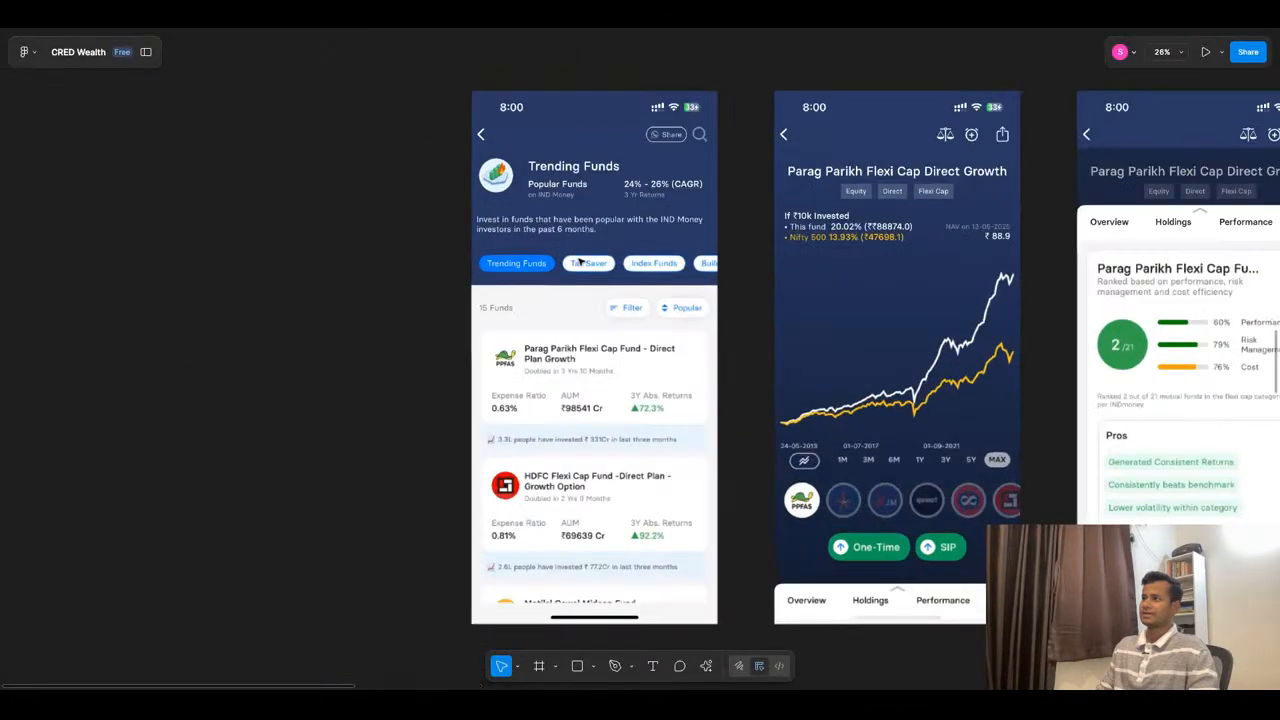
{"action": "scroll", "coordinate": [580, 261], "scroll_direction": "up", "scroll_amount": 3}
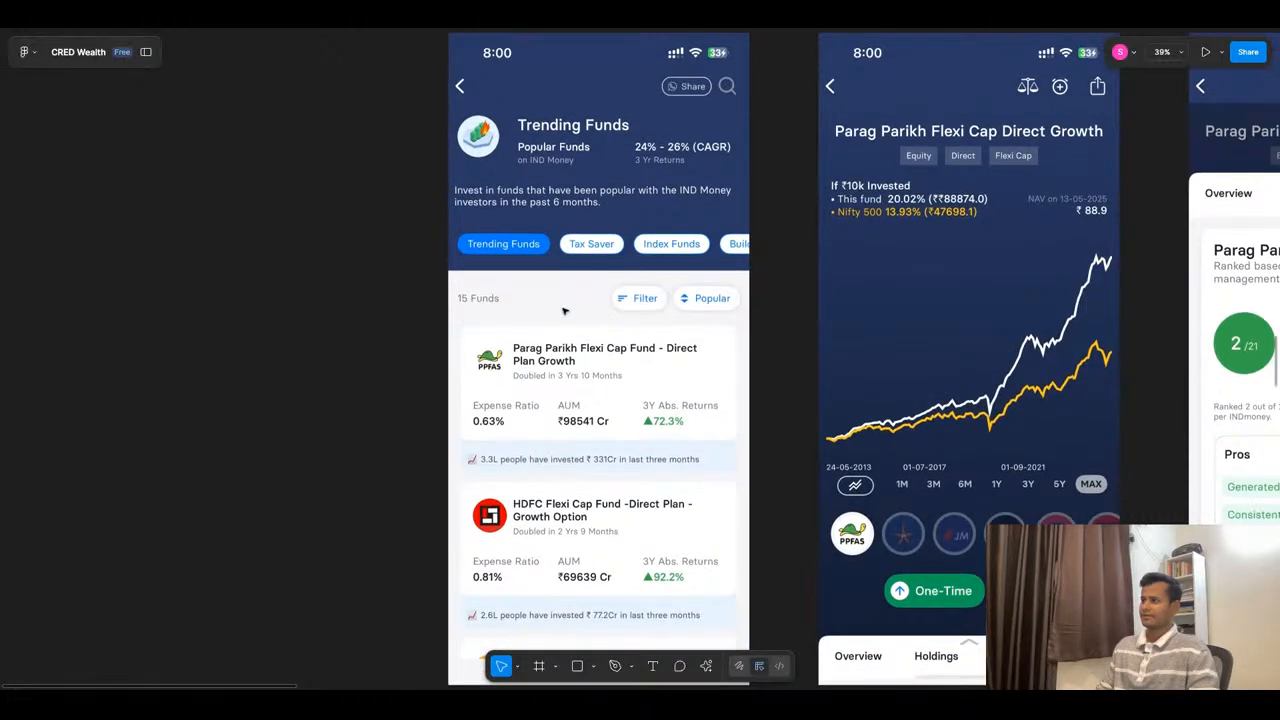
{"action": "scroll", "coordinate": [773, 242], "scroll_direction": "down", "scroll_amount": 2}
{"action": "scroll", "coordinate": [773, 242], "scroll_direction": "down", "scroll_amount": 2}
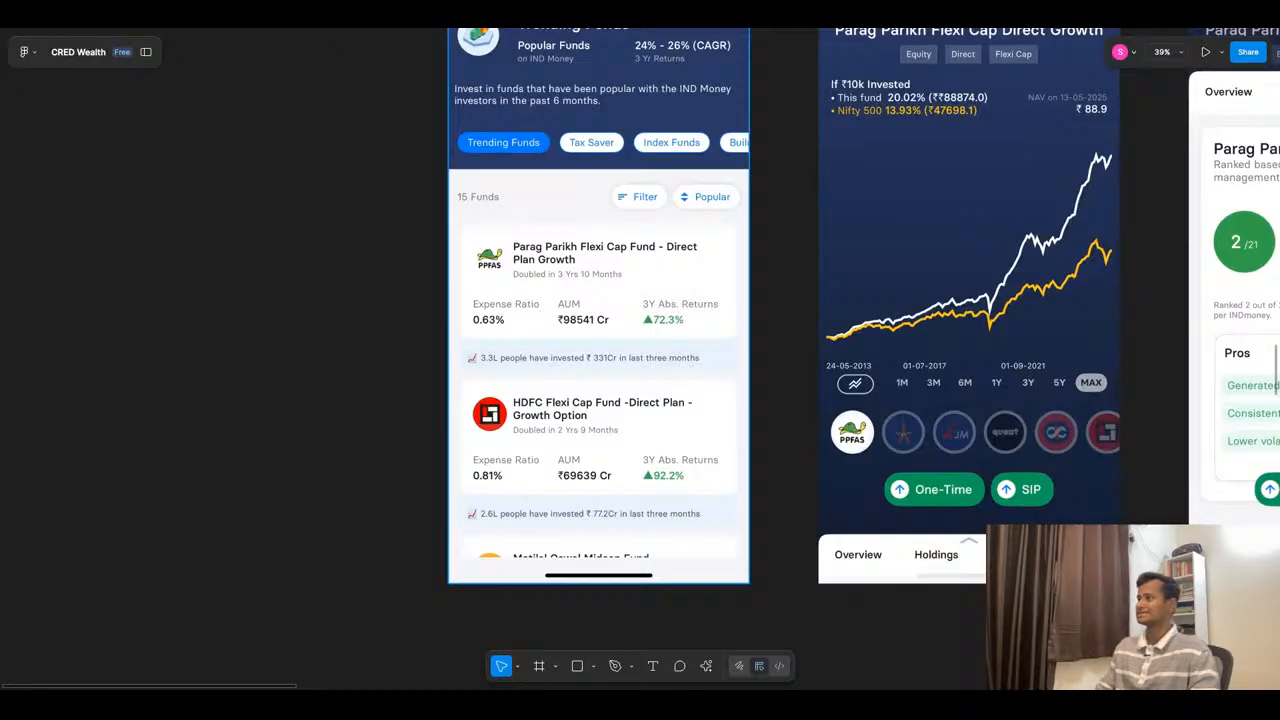
{"action": "scroll", "coordinate": [521, 410], "scroll_direction": "down", "scroll_amount": 3}
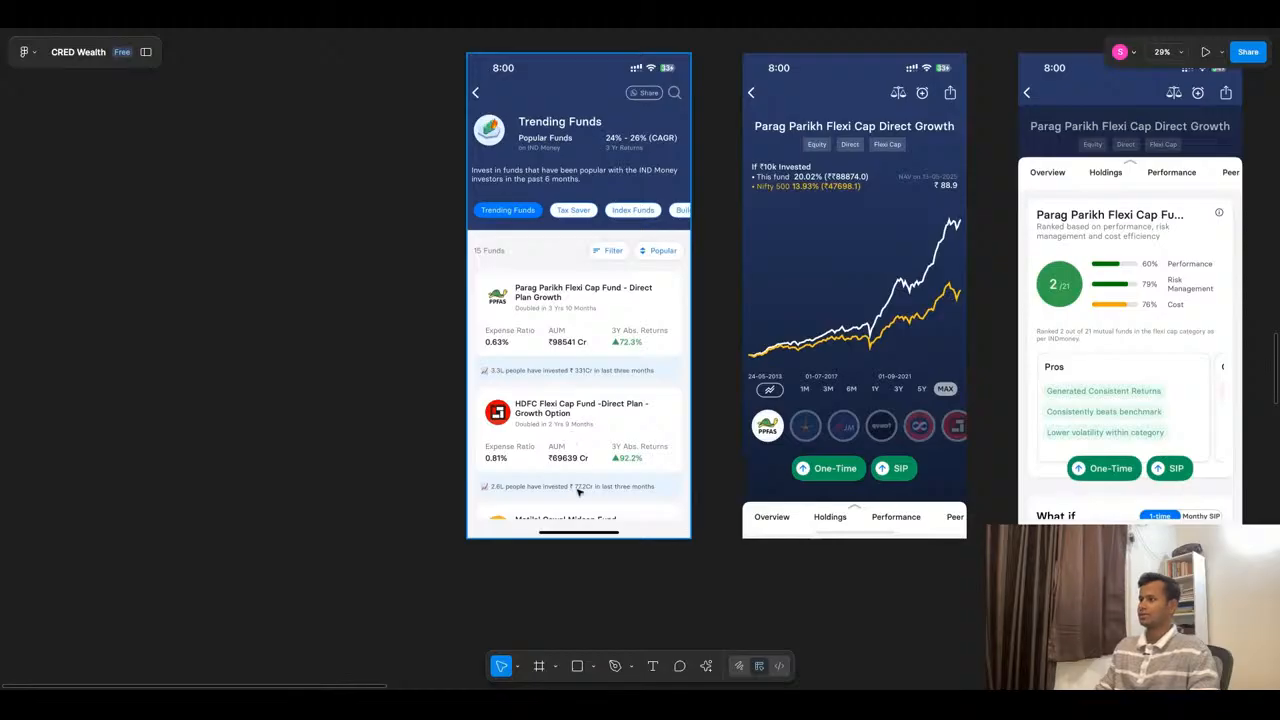
- Compare the light-themed Equity fund list with the Trending Funds cards showing expense ratio, AUM and 3Y returns
{"action": "scroll", "coordinate": [578, 492], "scroll_direction": "down", "scroll_amount": 5}
{"action": "scroll", "coordinate": [541, 262], "scroll_direction": "up", "scroll_amount": 5}
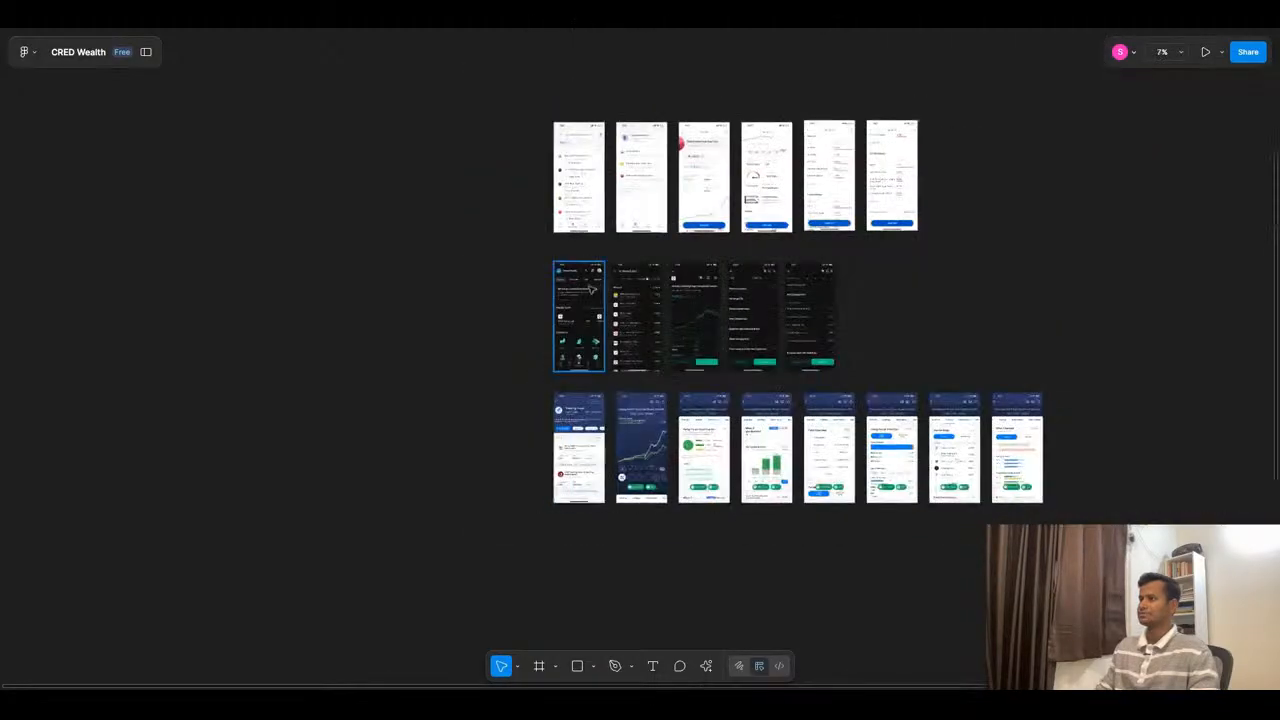
{"action": "scroll", "coordinate": [541, 262], "scroll_direction": "up", "scroll_amount": 3}
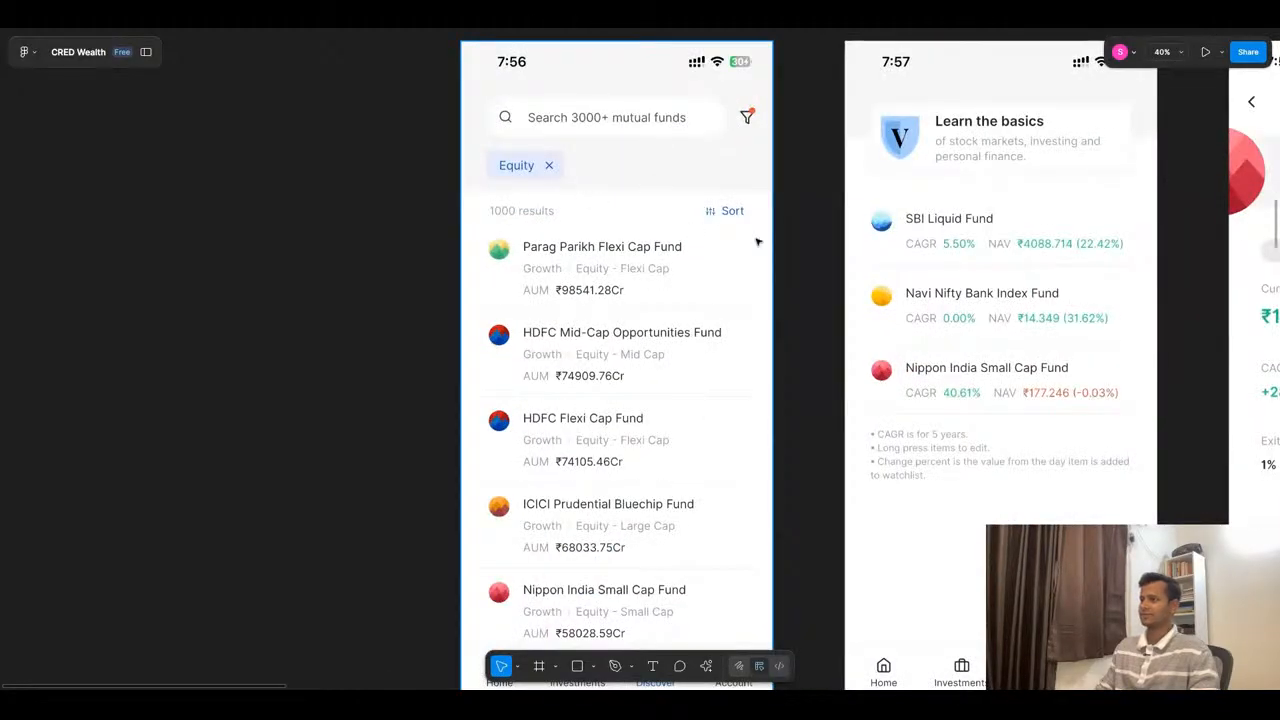
{"action": "scroll", "coordinate": [623, 150], "scroll_direction": "down", "scroll_amount": 5}
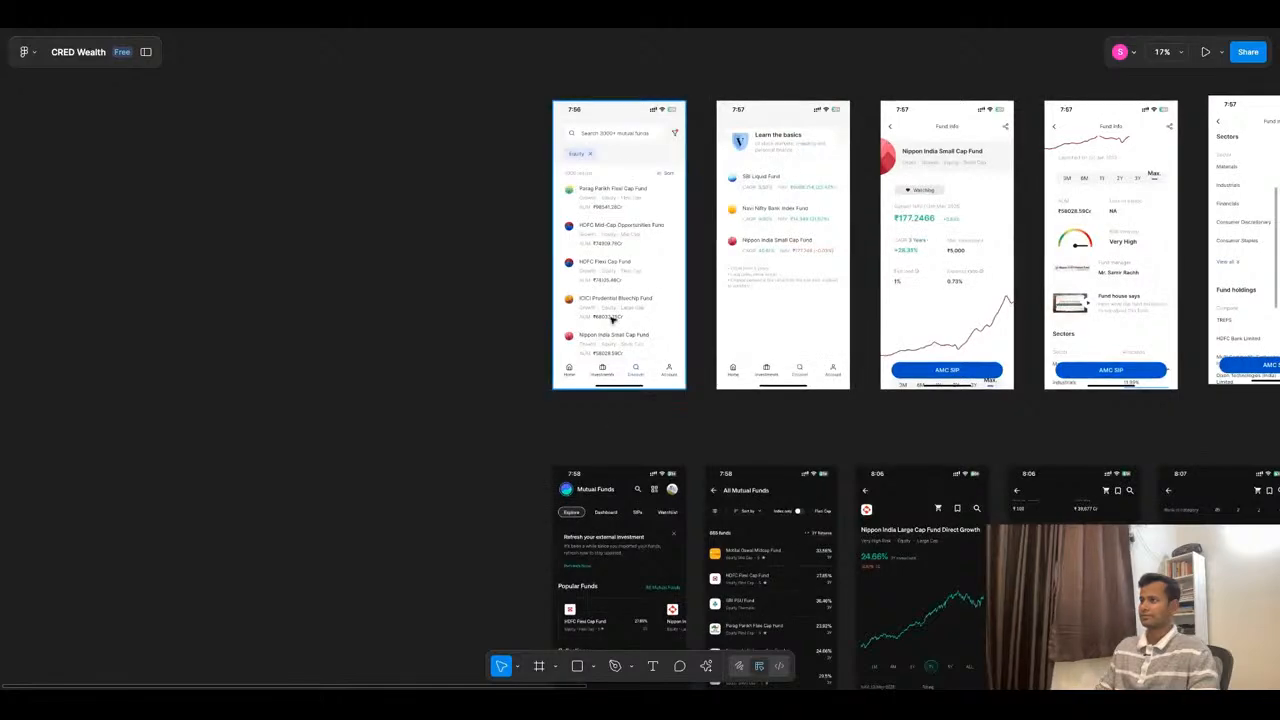
{"action": "scroll", "coordinate": [634, 243], "scroll_direction": "down", "scroll_amount": 8}
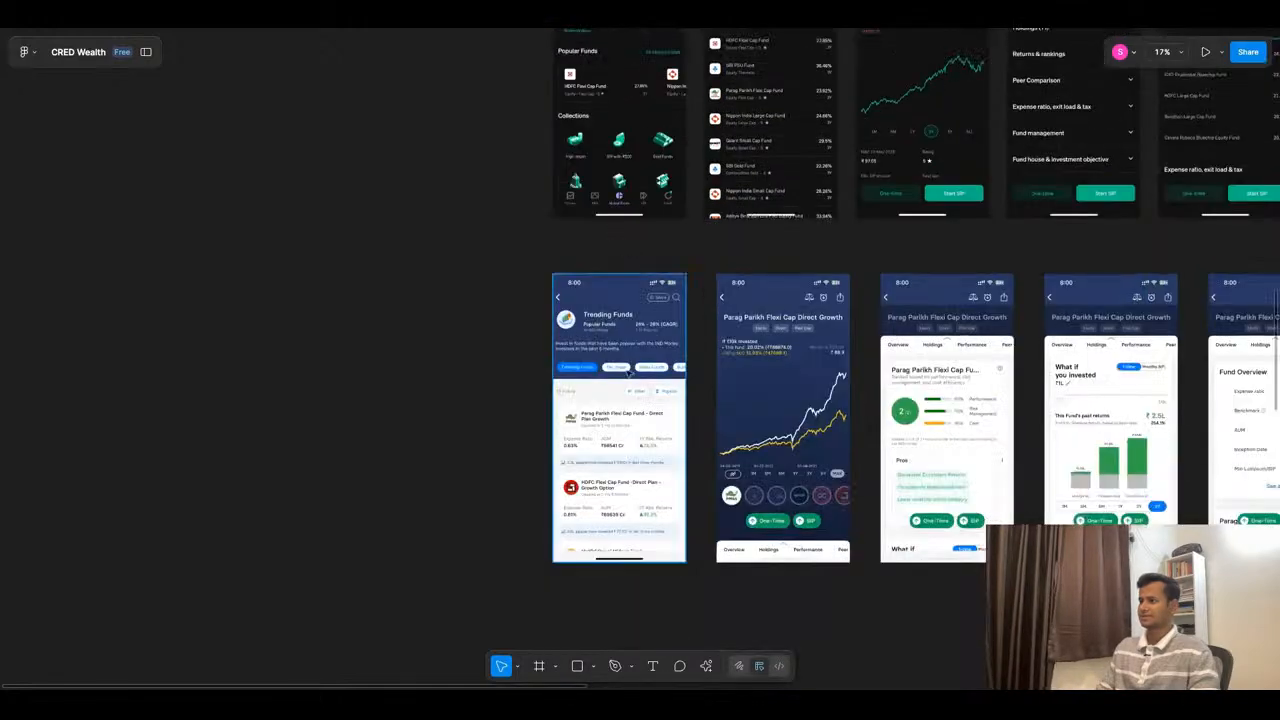
{"action": "scroll", "coordinate": [630, 500], "scroll_direction": "up", "scroll_amount": 4}
{"action": "scroll", "coordinate": [632, 506], "scroll_direction": "up", "scroll_amount": 2}
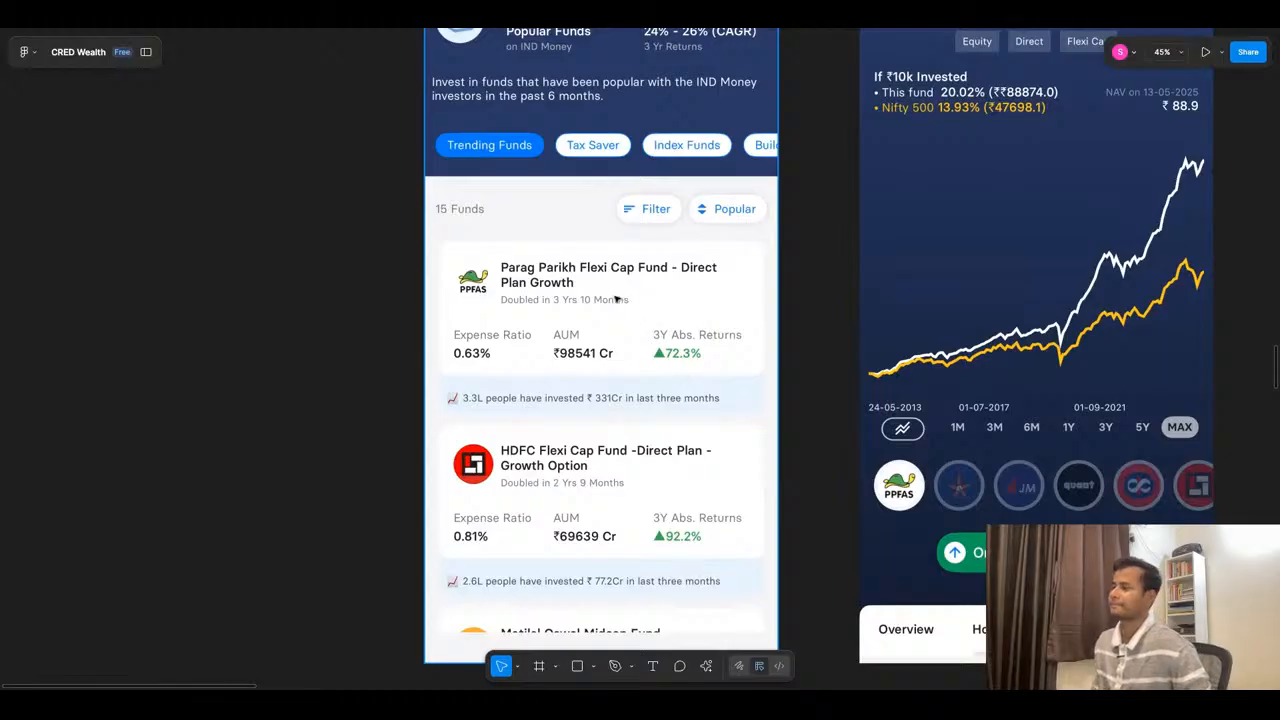
{"action": "scroll", "coordinate": [620, 302], "scroll_direction": "down", "scroll_amount": 6}
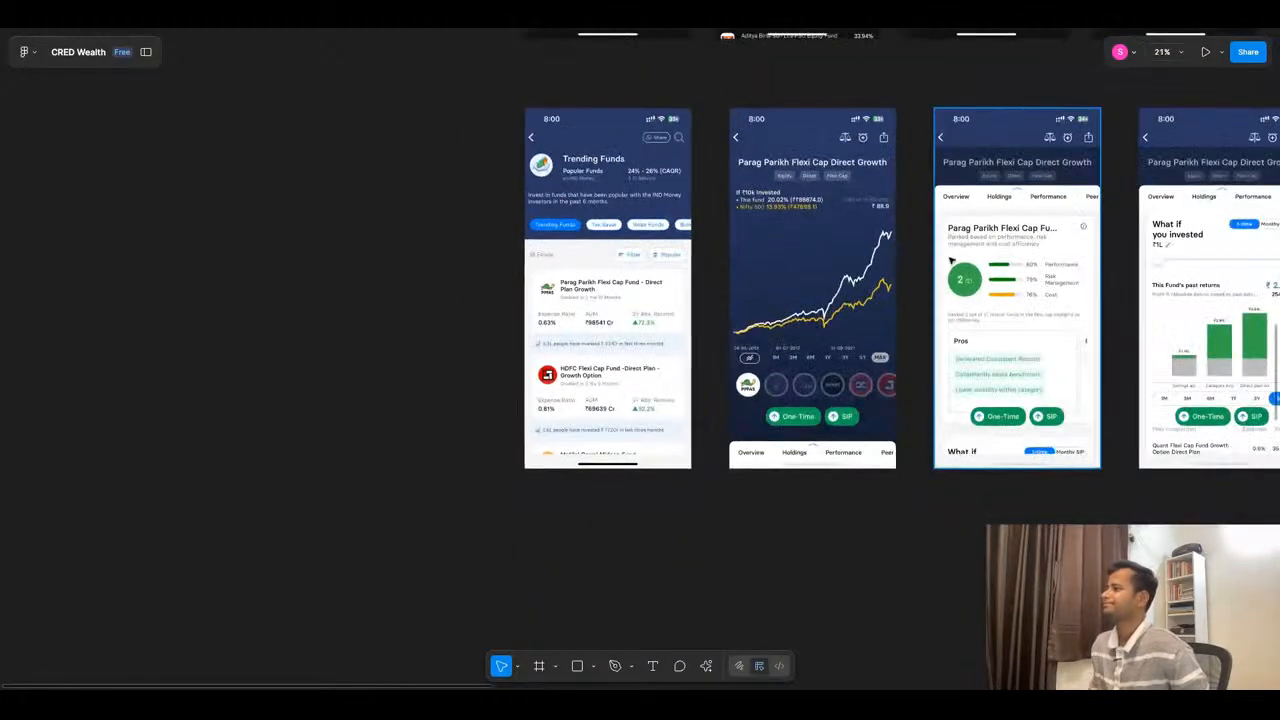
- Examine the Parag Parikh Flexi Cap chart screen, covering the Nifty 500 comparison, time ranges, peer fund logos and investment buttons
{"action": "scroll", "coordinate": [940, 330], "scroll_direction": "up", "scroll_amount": 1}
{"action": "scroll", "coordinate": [945, 341], "scroll_direction": "up", "scroll_amount": 4}
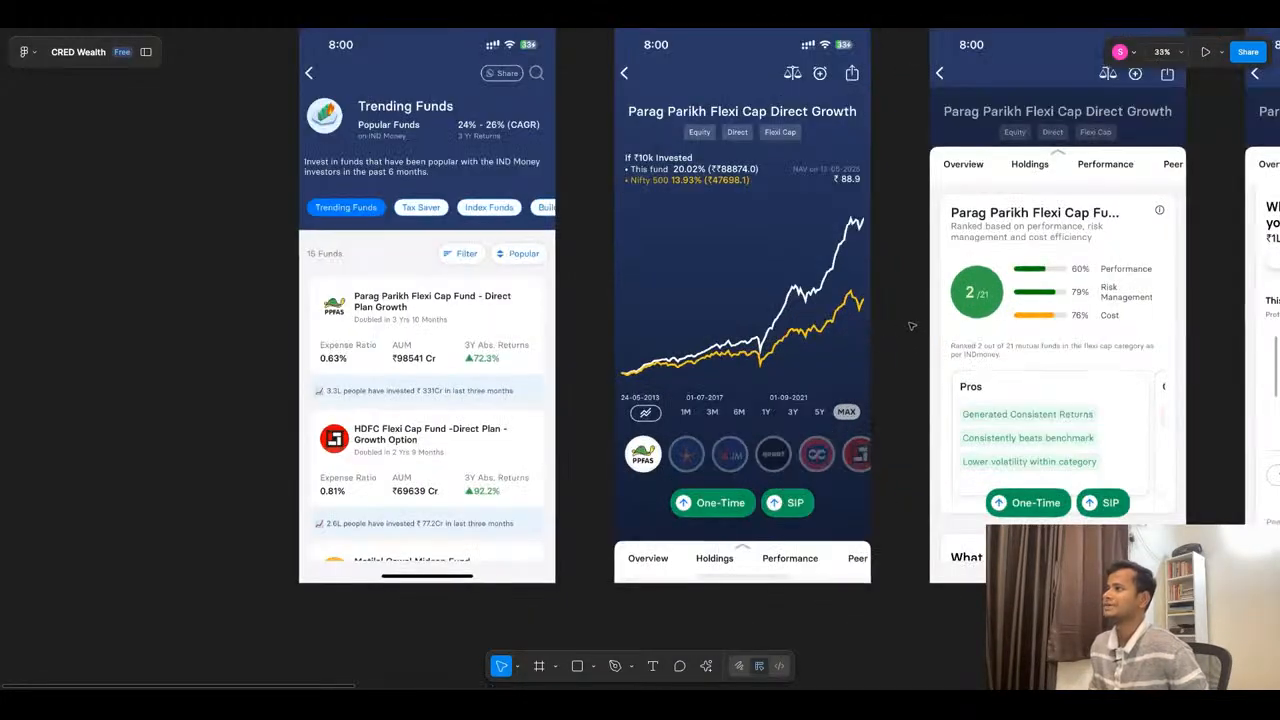
{"action": "scroll", "coordinate": [920, 285], "scroll_direction": "up", "scroll_amount": 1}
{"action": "scroll", "coordinate": [920, 285], "scroll_direction": "up", "scroll_amount": 1}
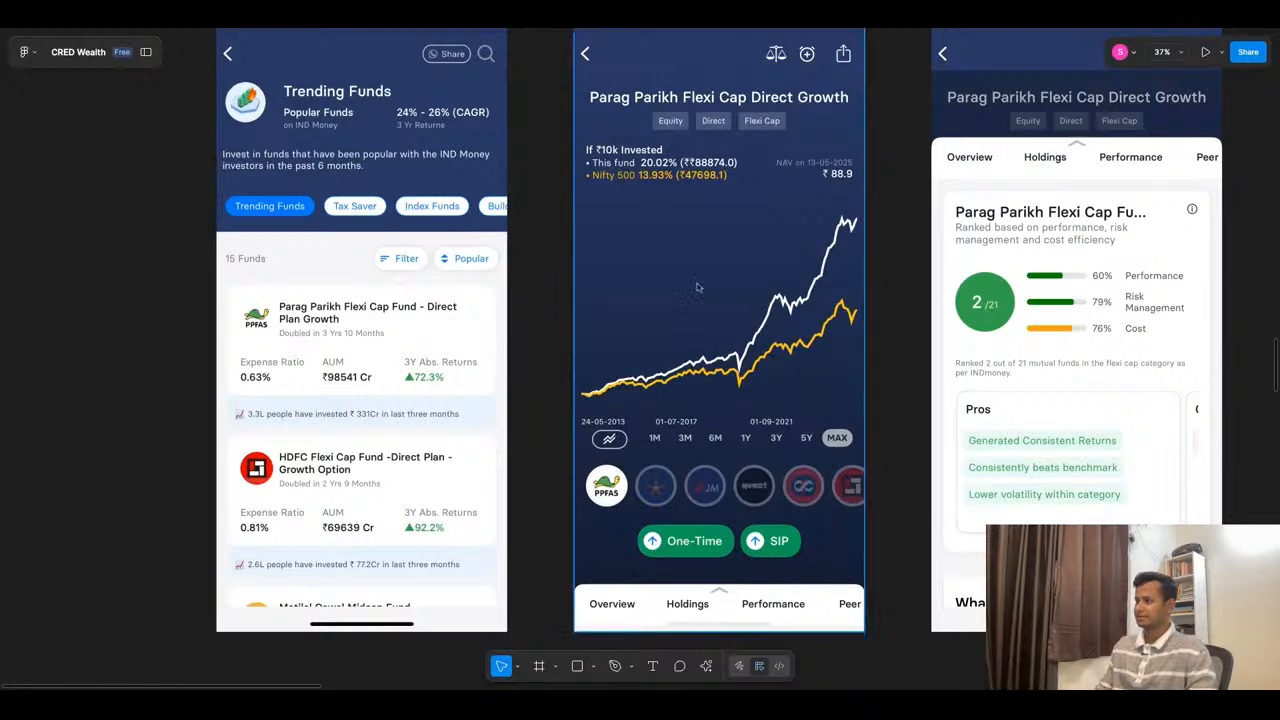
{"action": "scroll", "coordinate": [698, 287], "scroll_direction": "down", "scroll_amount": 2}
{"action": "scroll", "coordinate": [698, 287], "scroll_direction": "up", "scroll_amount": 2}
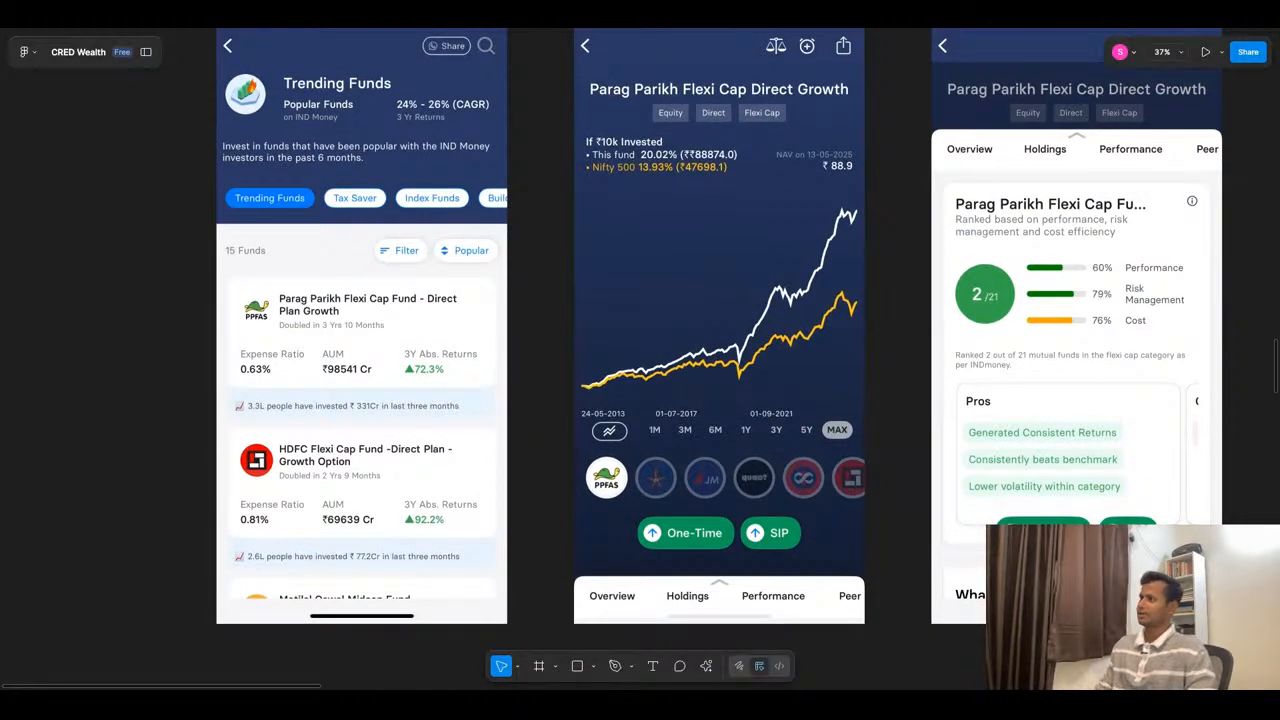
{"action": "scroll", "coordinate": [720, 325], "scroll_direction": "down", "scroll_amount": 4}
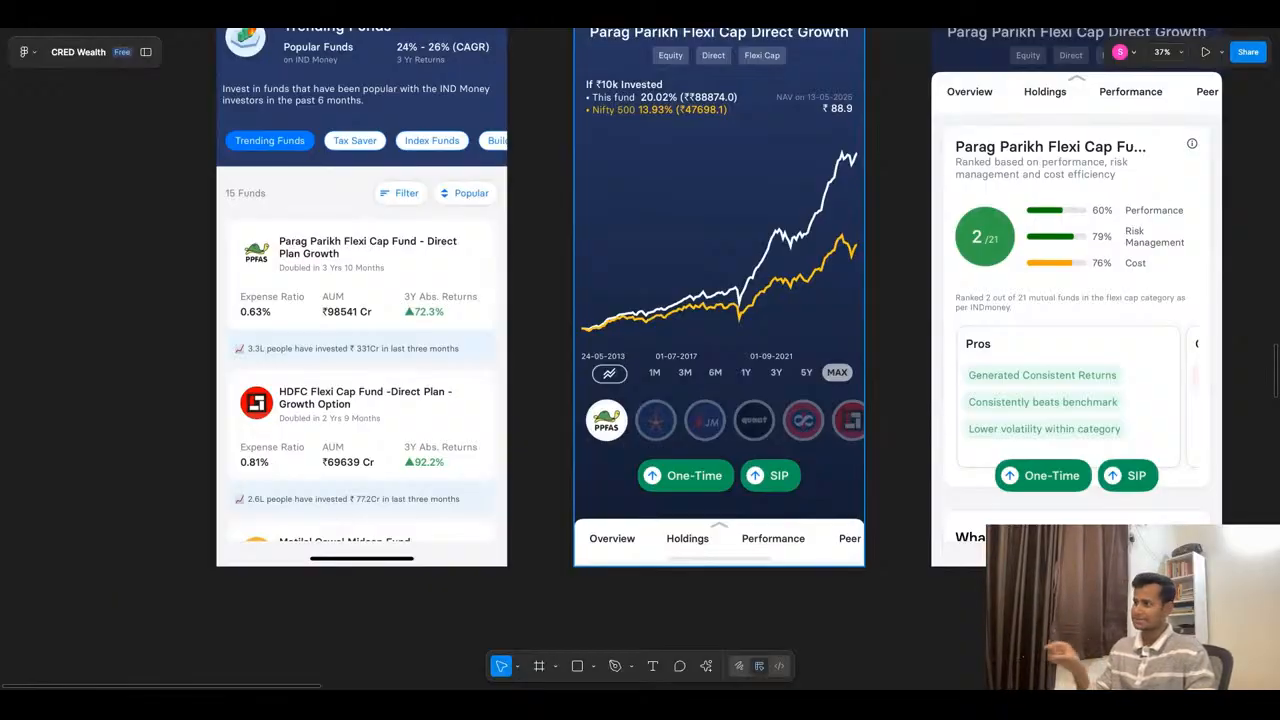
{"action": "scroll", "coordinate": [700, 390], "scroll_direction": "up", "scroll_amount": 3}
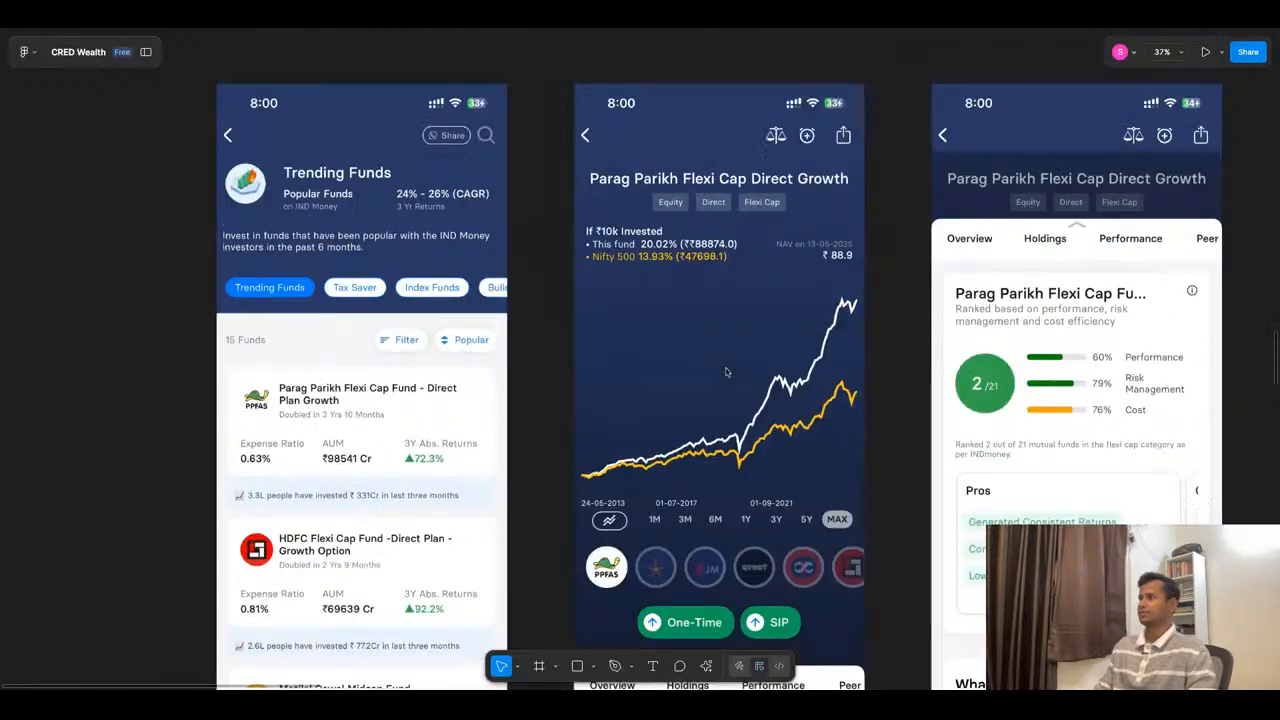
{"action": "scroll", "coordinate": [728, 372], "scroll_direction": "down", "scroll_amount": 1}
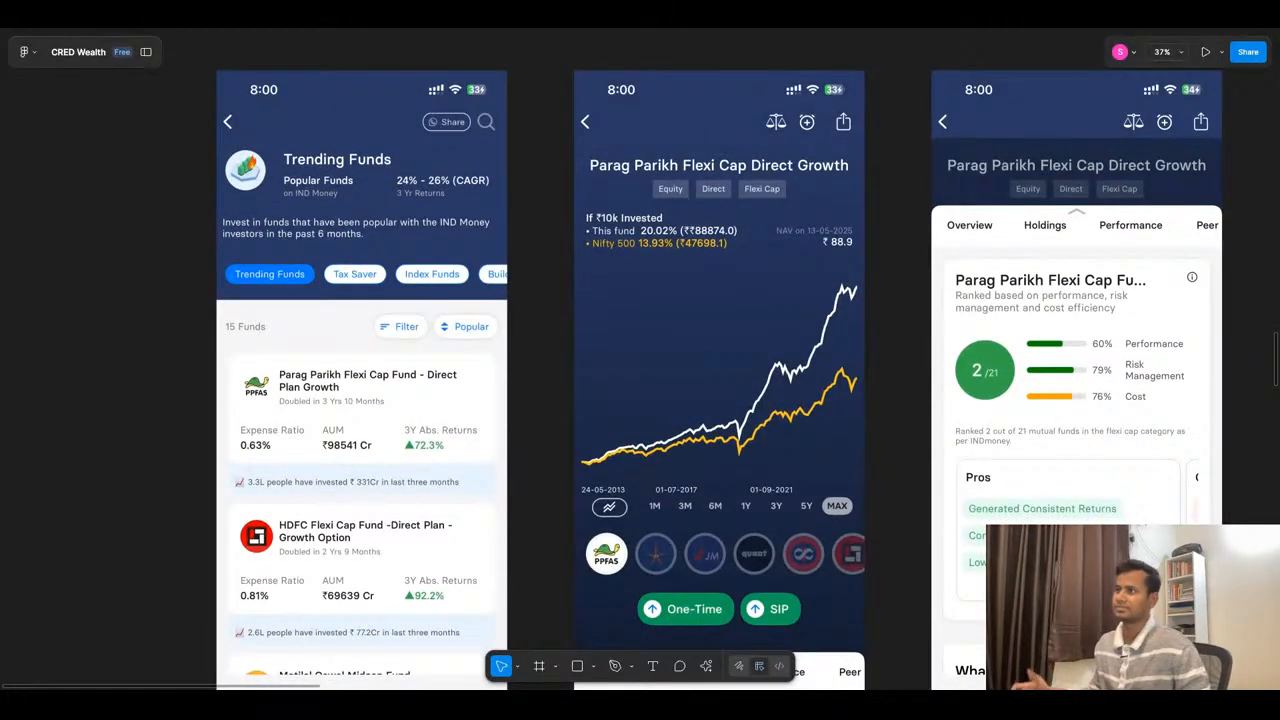
{"action": "scroll", "coordinate": [663, 287], "scroll_direction": "down", "scroll_amount": 5}
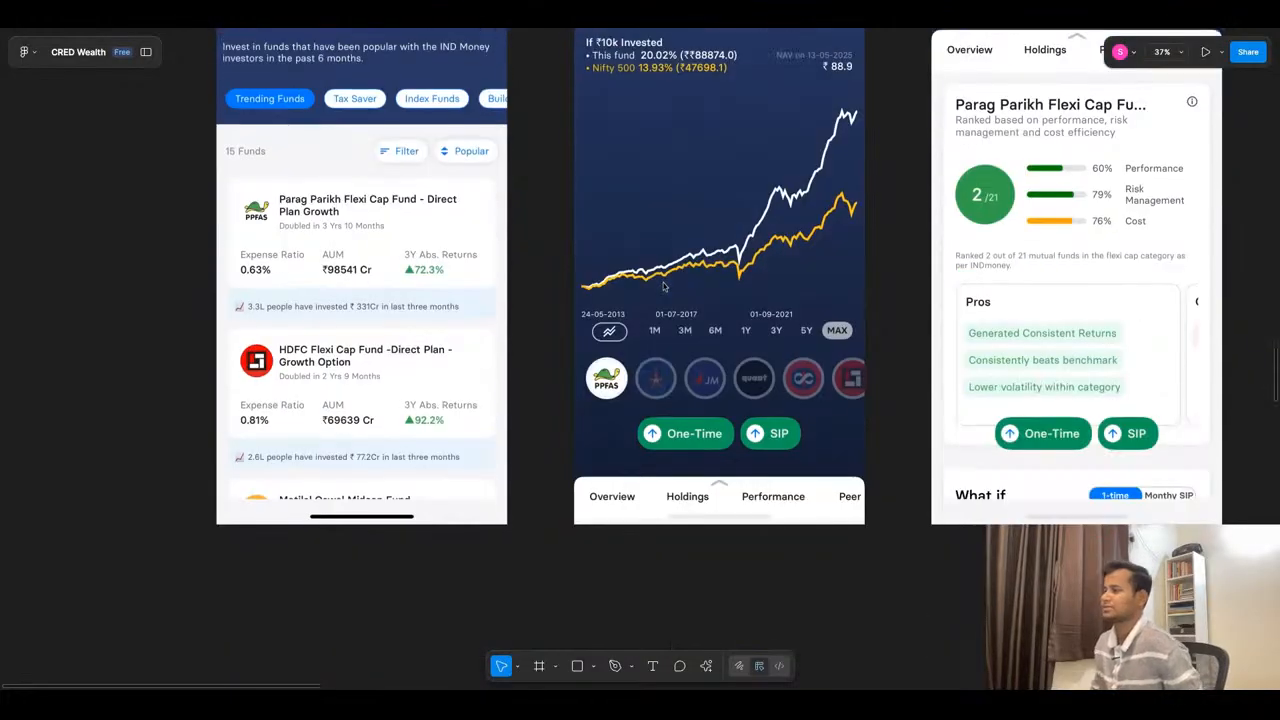
{"action": "scroll", "coordinate": [663, 287], "scroll_direction": "down", "scroll_amount": 2}
{"action": "scroll", "coordinate": [680, 449], "scroll_direction": "down", "scroll_amount": 5}
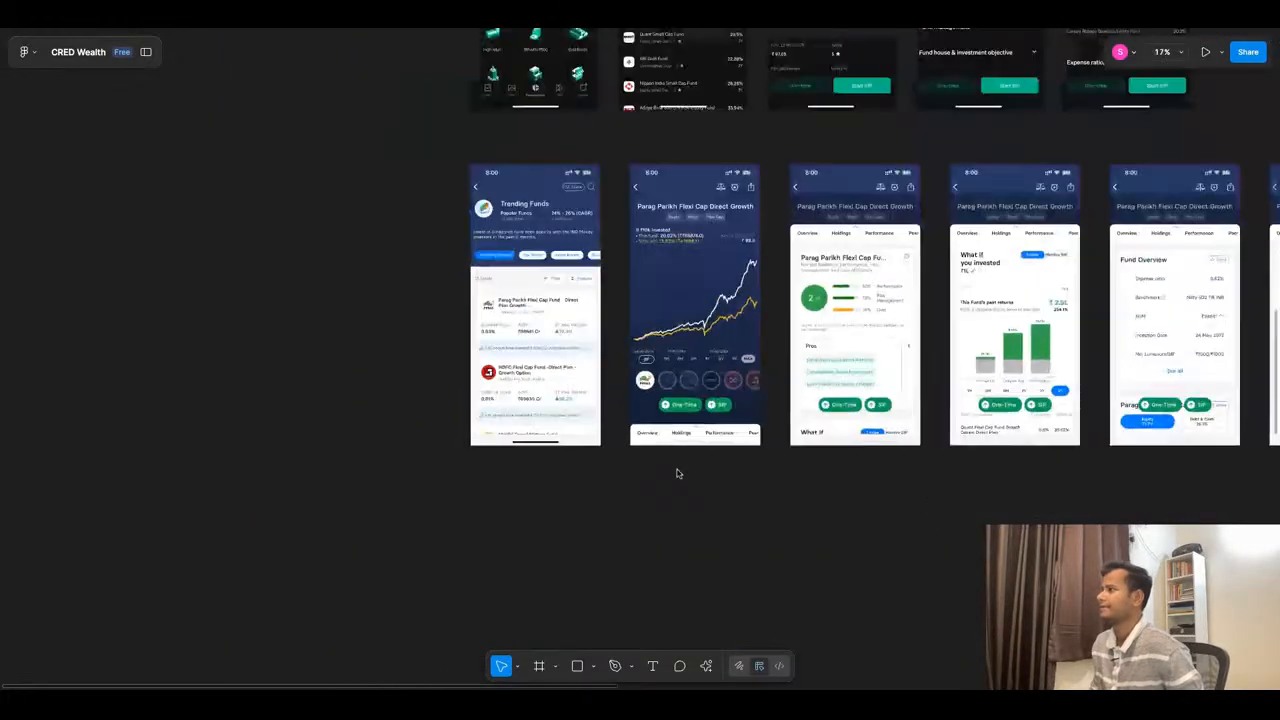
- Examine the Parag Parikh Flexi Cap ranking screen with its performance, risk management and cost scores and the Pros card
{"action": "scroll", "coordinate": [650, 350], "scroll_direction": "up", "scroll_amount": 5}
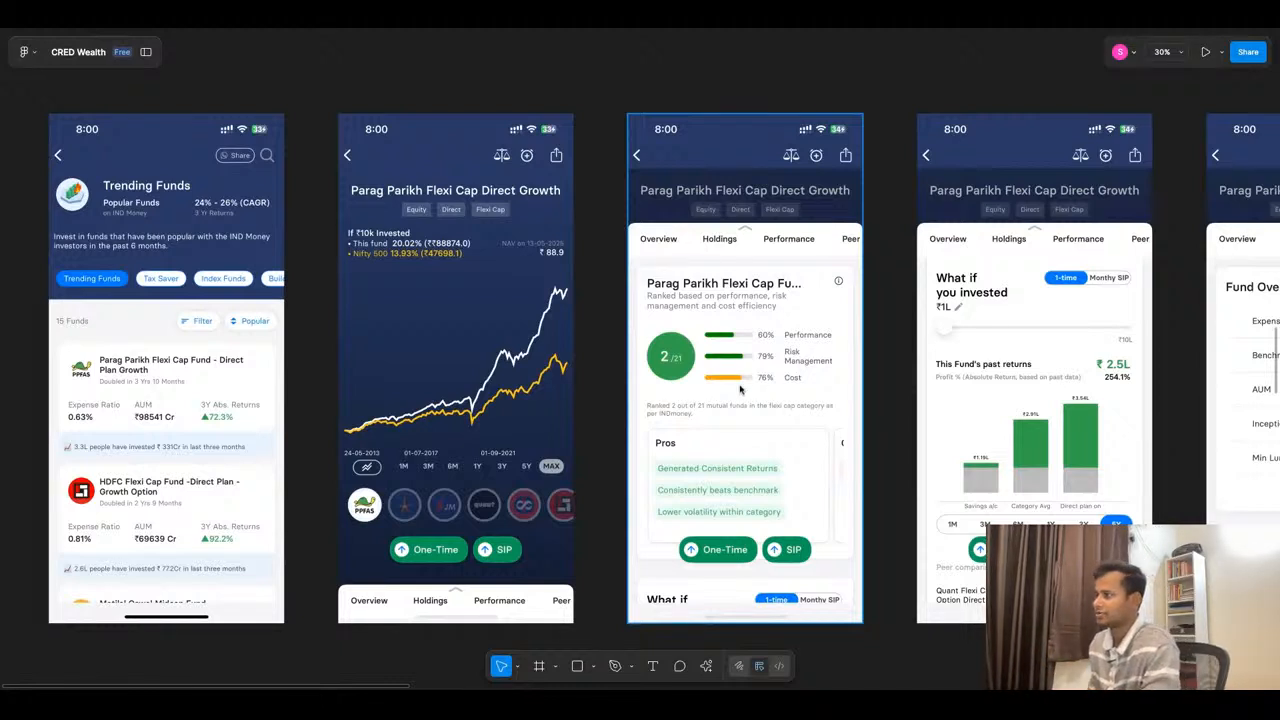
{"action": "scroll", "coordinate": [743, 382], "scroll_direction": "down", "scroll_amount": 1}
{"action": "scroll", "coordinate": [743, 382], "scroll_direction": "down", "scroll_amount": 2}
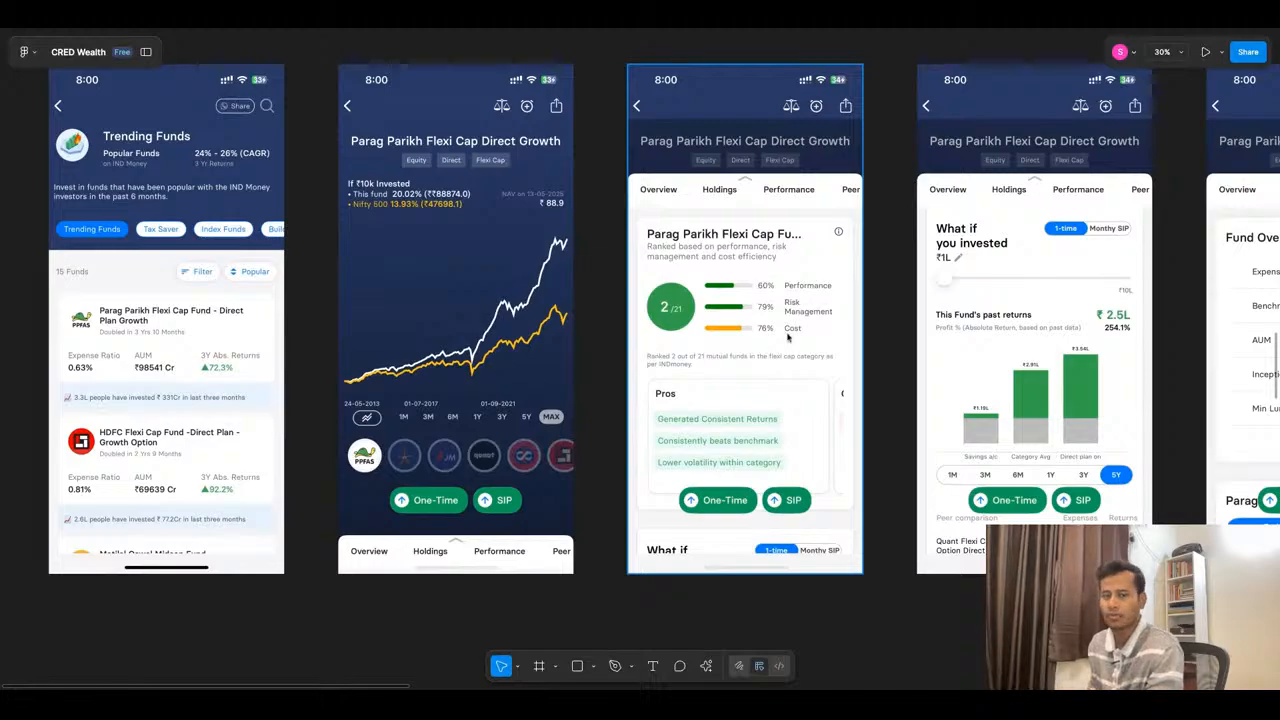
{"action": "scroll", "coordinate": [782, 336], "scroll_direction": "down", "scroll_amount": 1}
{"action": "scroll", "coordinate": [782, 336], "scroll_direction": "down", "scroll_amount": 1}
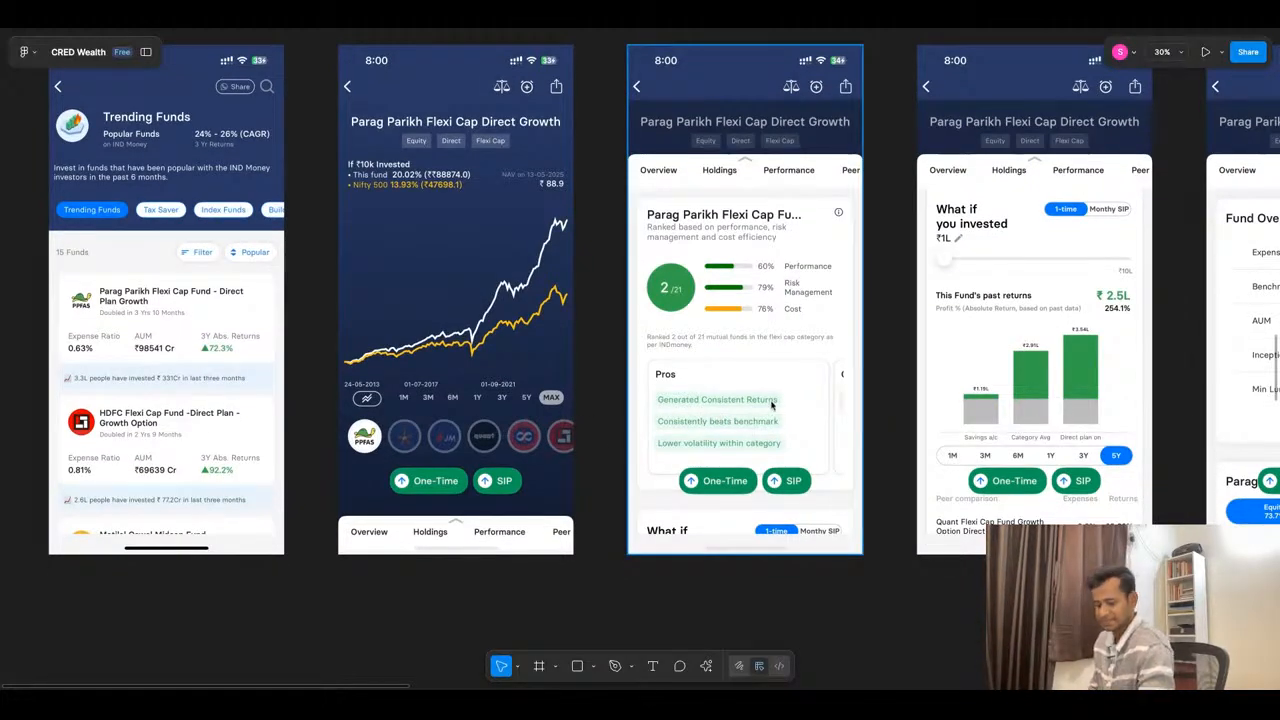
- Examine the remaining Parag Parikh Flexi Cap screens, from the what-if calculator and Fund Overview to size breakup, sector allocation and top holdings
{"action": "scroll", "coordinate": [757, 350], "scroll_direction": "right", "scroll_amount": 3}
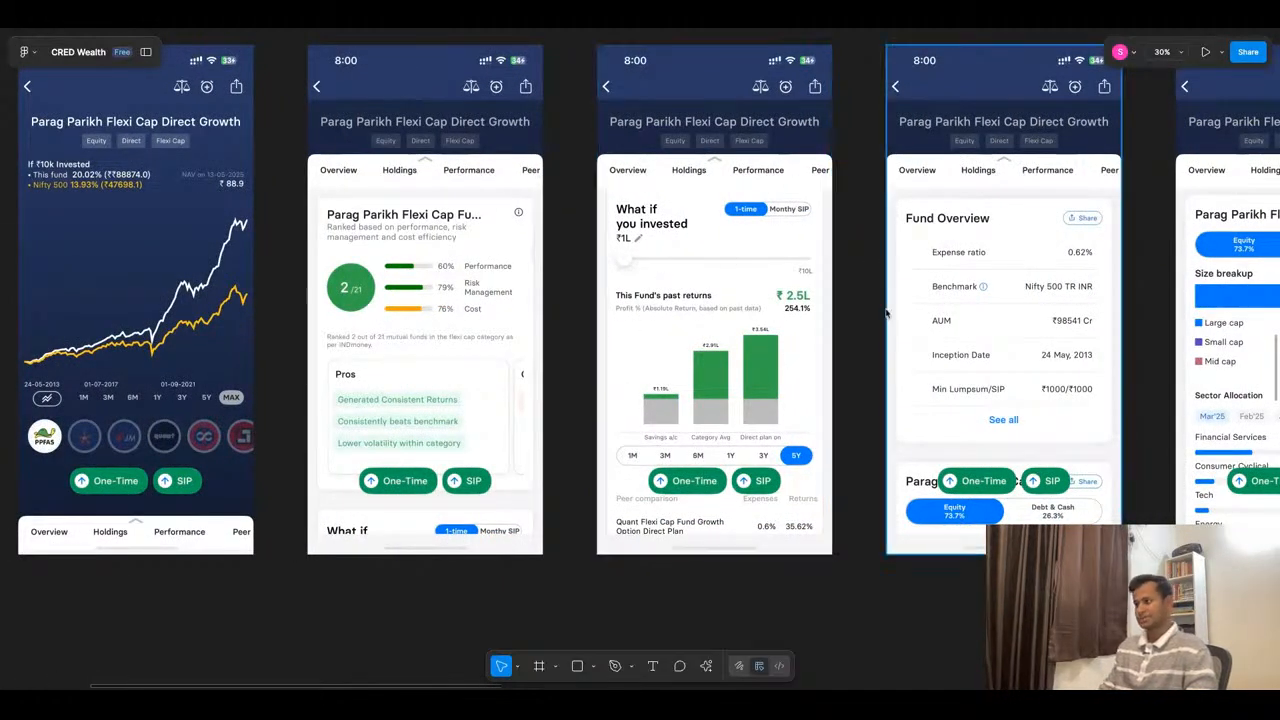
{"action": "scroll", "coordinate": [728, 427], "scroll_direction": "right", "scroll_amount": 2}
{"action": "scroll", "coordinate": [727, 425], "scroll_direction": "right", "scroll_amount": 3}
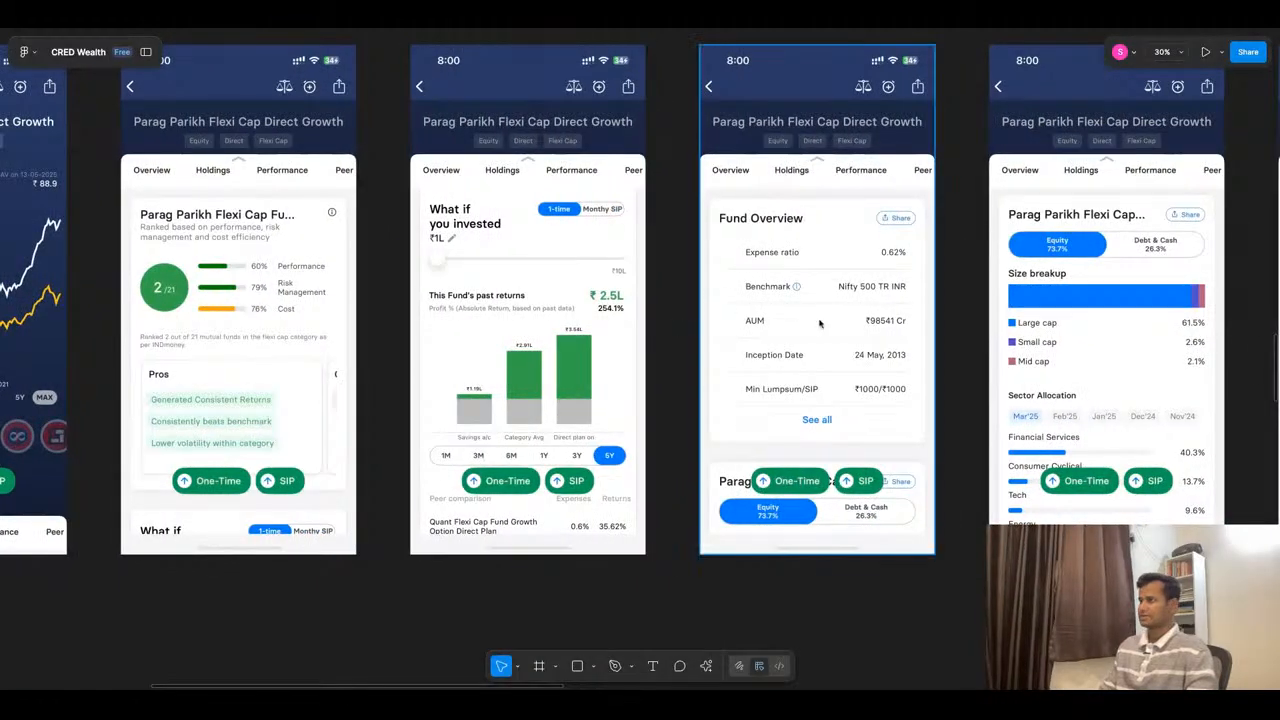
{"action": "scroll", "coordinate": [882, 314], "scroll_direction": "right", "scroll_amount": 3}
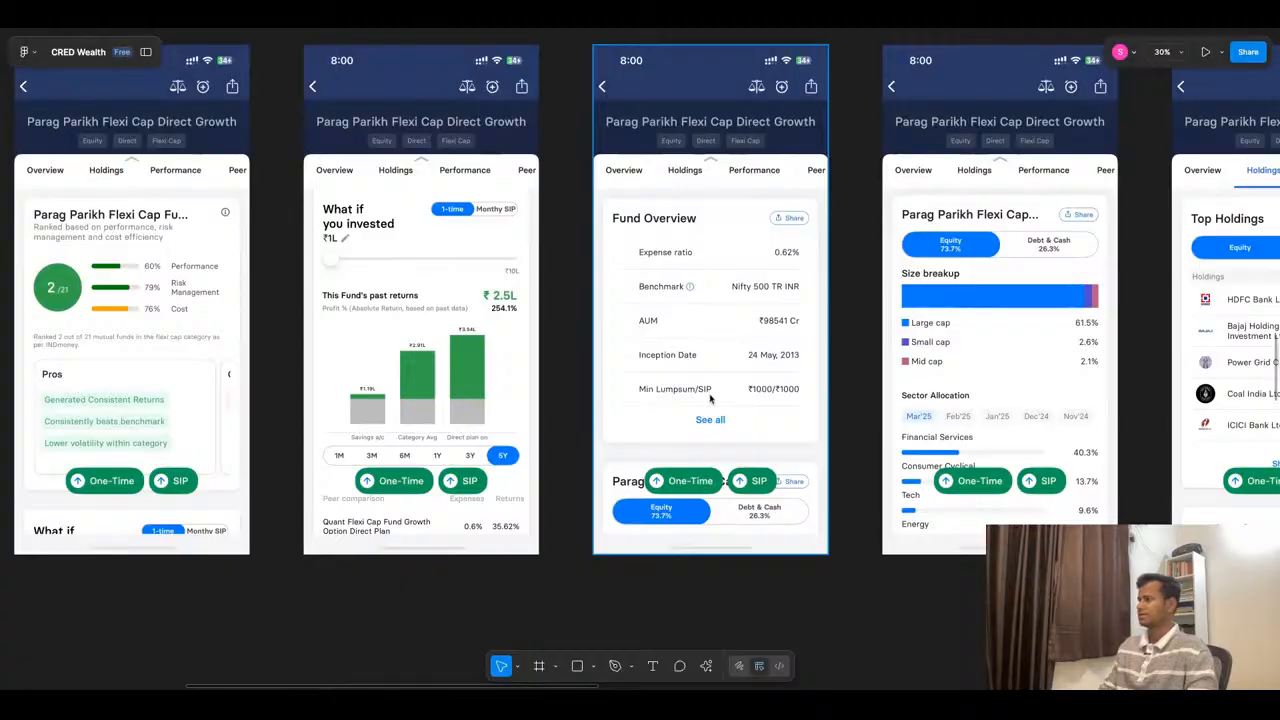
{"action": "scroll", "coordinate": [710, 398], "scroll_direction": "right", "scroll_amount": 5}
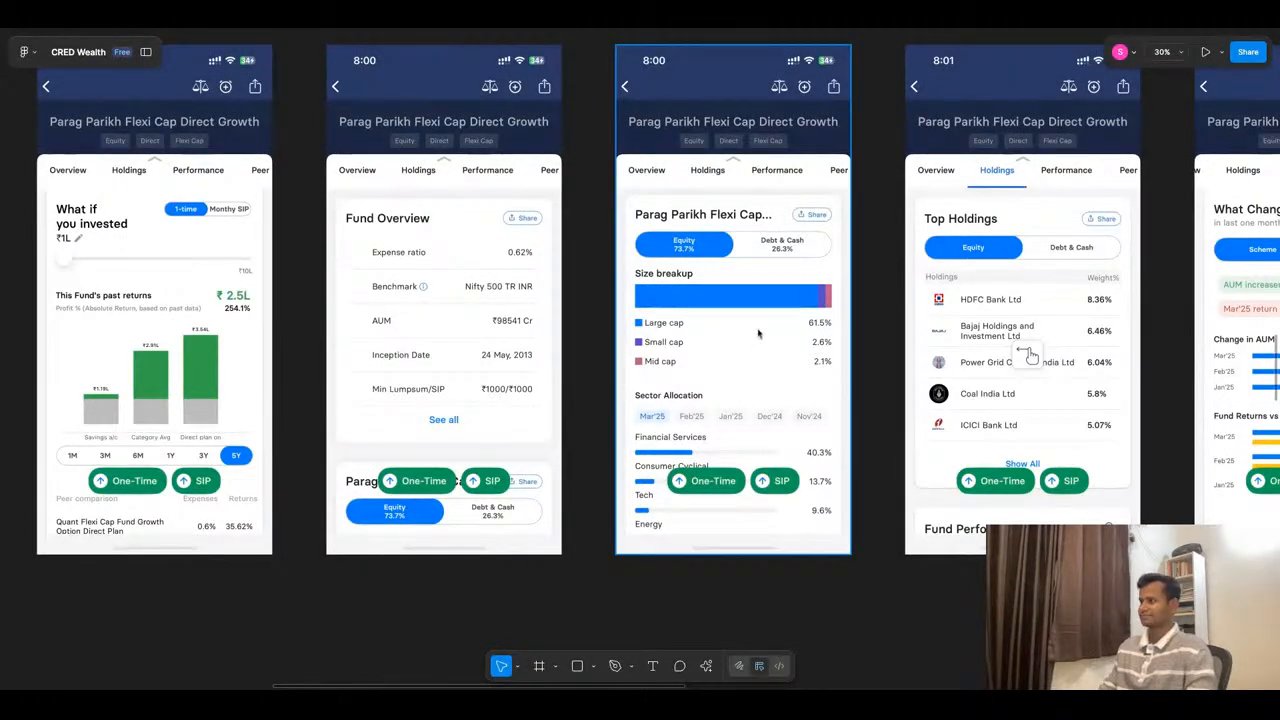
- Examine the Parag Parikh Flexi Cap Top Holdings and What Changed screens, covering change in AUM and fund returns versus benchmark
{"action": "scroll", "coordinate": [758, 333], "scroll_direction": "right", "scroll_amount": 3}
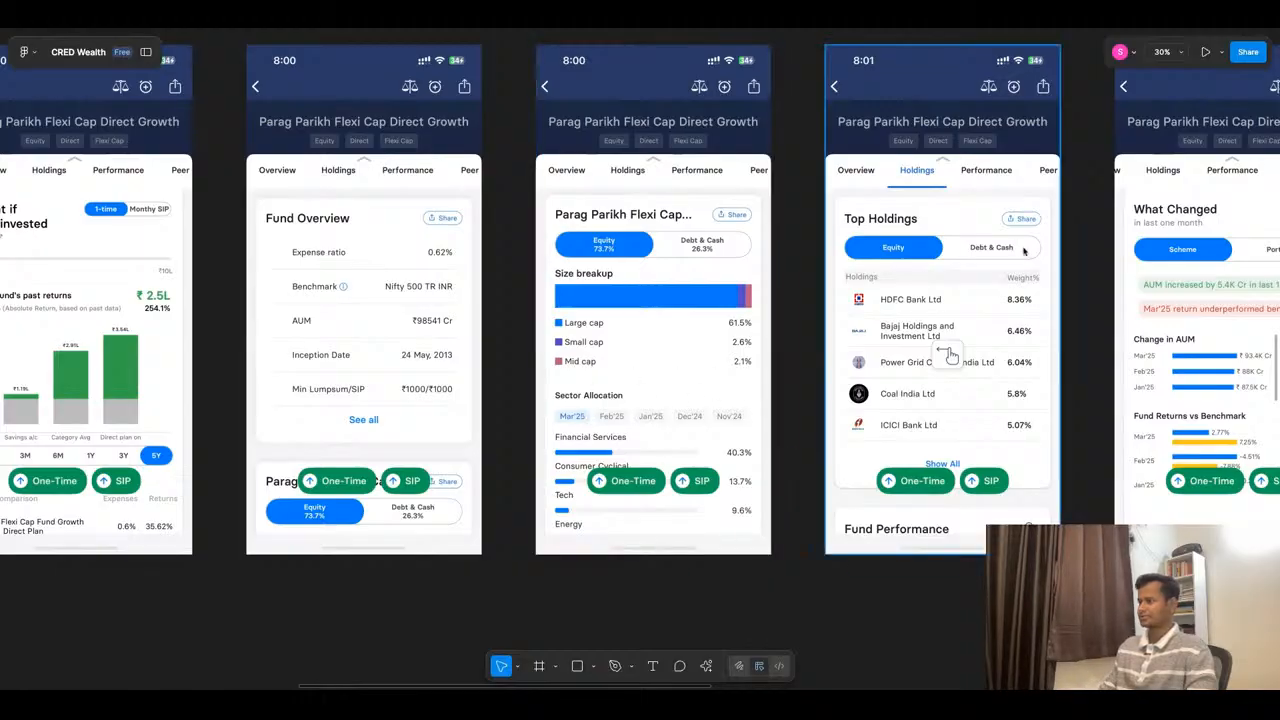
{"action": "scroll", "coordinate": [982, 295], "scroll_direction": "right", "scroll_amount": 5}
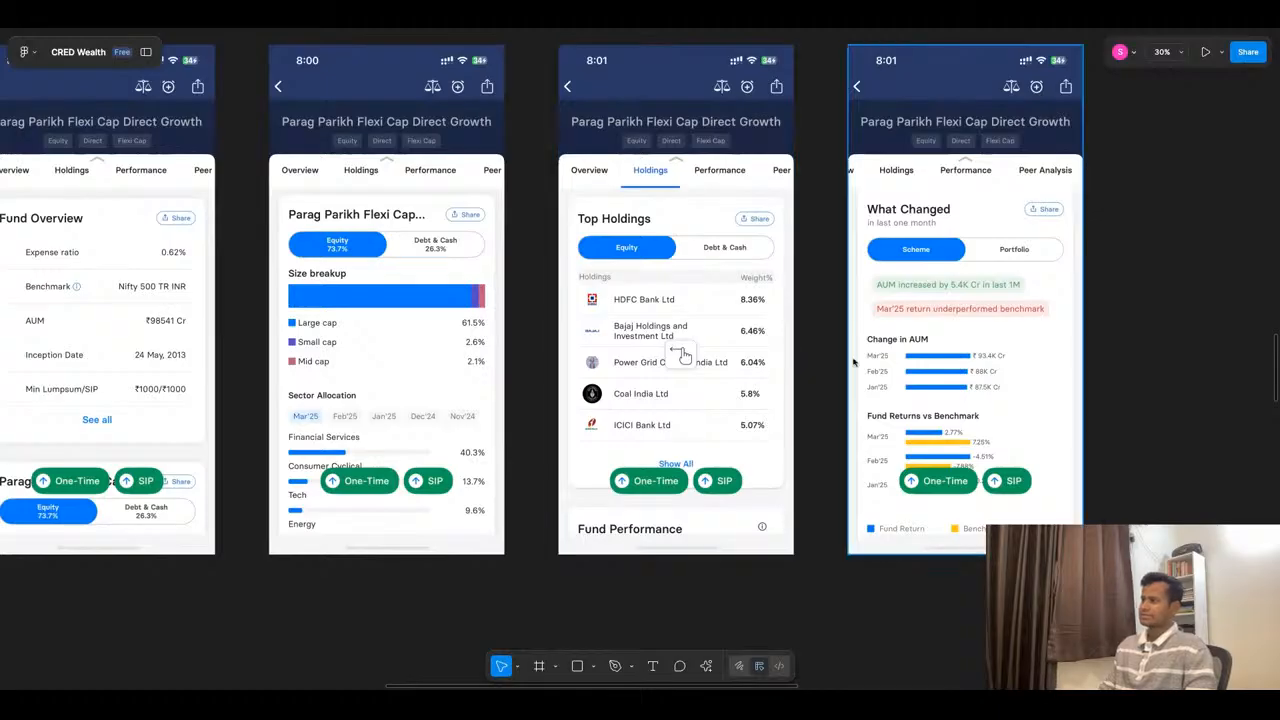
{"action": "scroll", "coordinate": [918, 263], "scroll_direction": "right", "scroll_amount": 4}
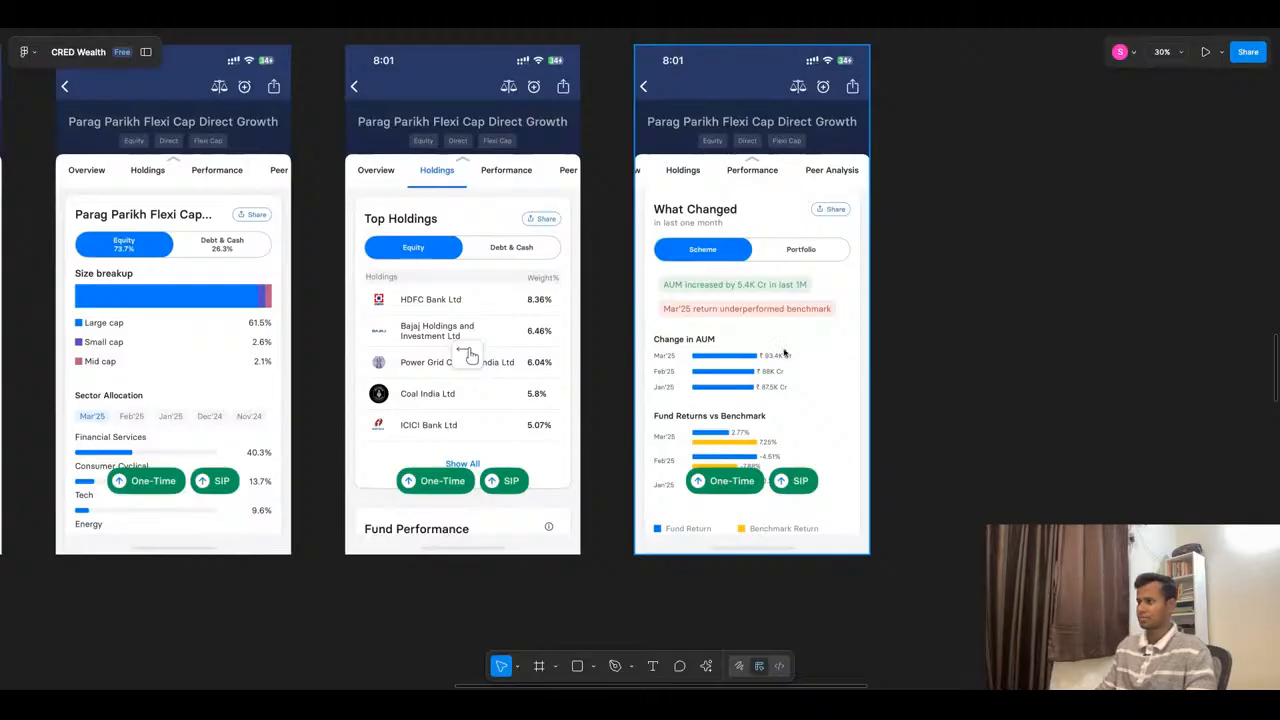
{"action": "scroll", "coordinate": [784, 354], "scroll_direction": "down", "scroll_amount": 6}
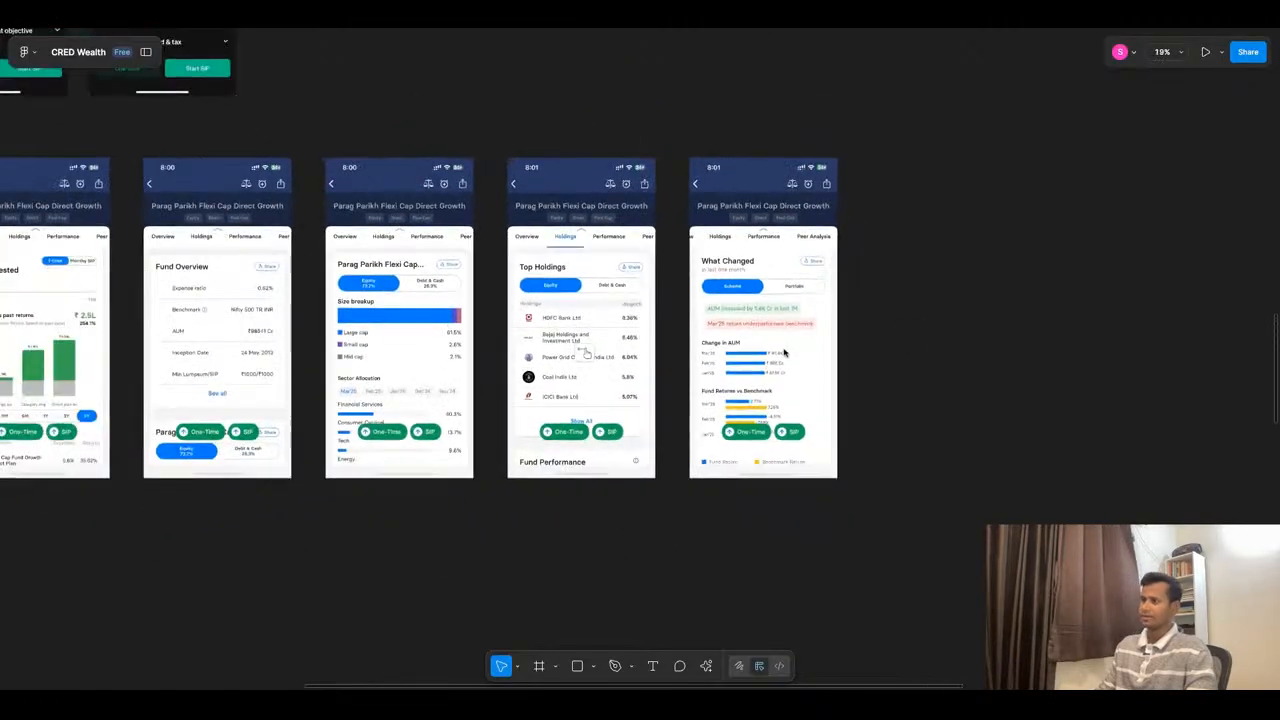
- Revisit the light-themed Fund info screens and the dark Nippon India Large Cap screens, comparing fund holdings, detail sections and peer comparison
{"action": "scroll", "coordinate": [784, 352], "scroll_direction": "down", "scroll_amount": 7}
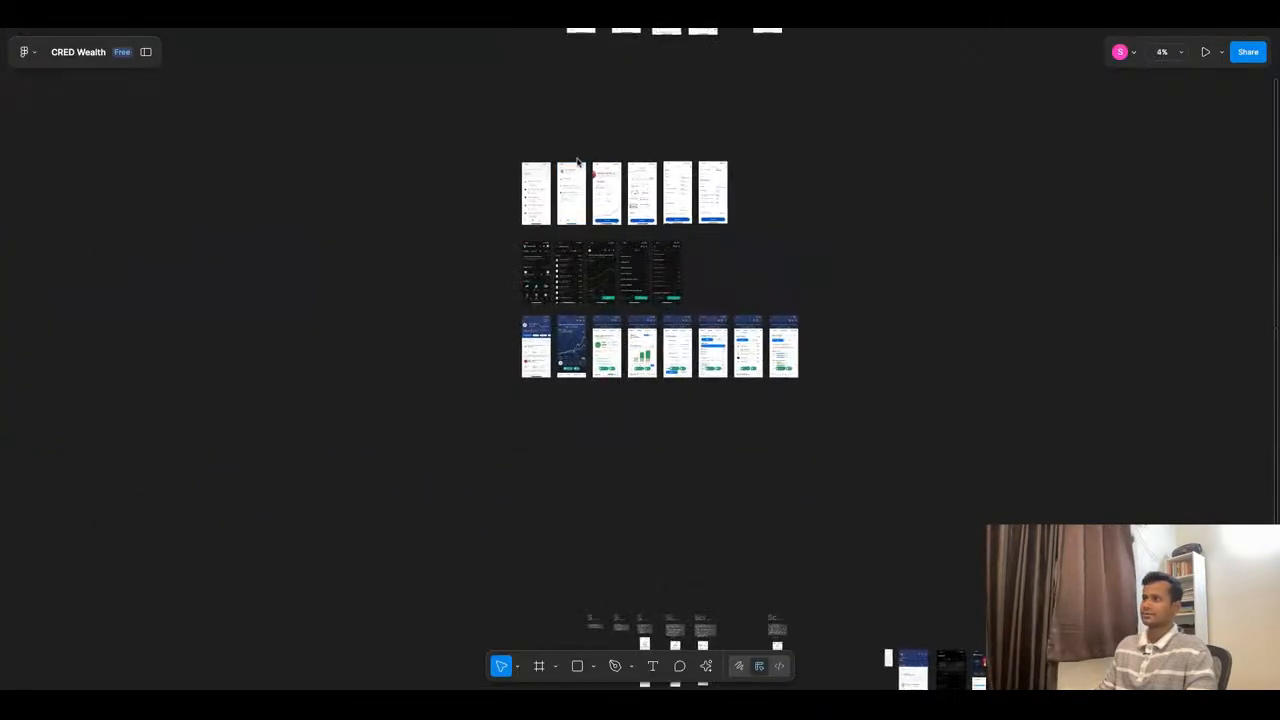
{"action": "scroll", "coordinate": [578, 161], "scroll_direction": "up", "scroll_amount": 6}
{"action": "scroll", "coordinate": [784, 291], "scroll_direction": "up", "scroll_amount": 4}
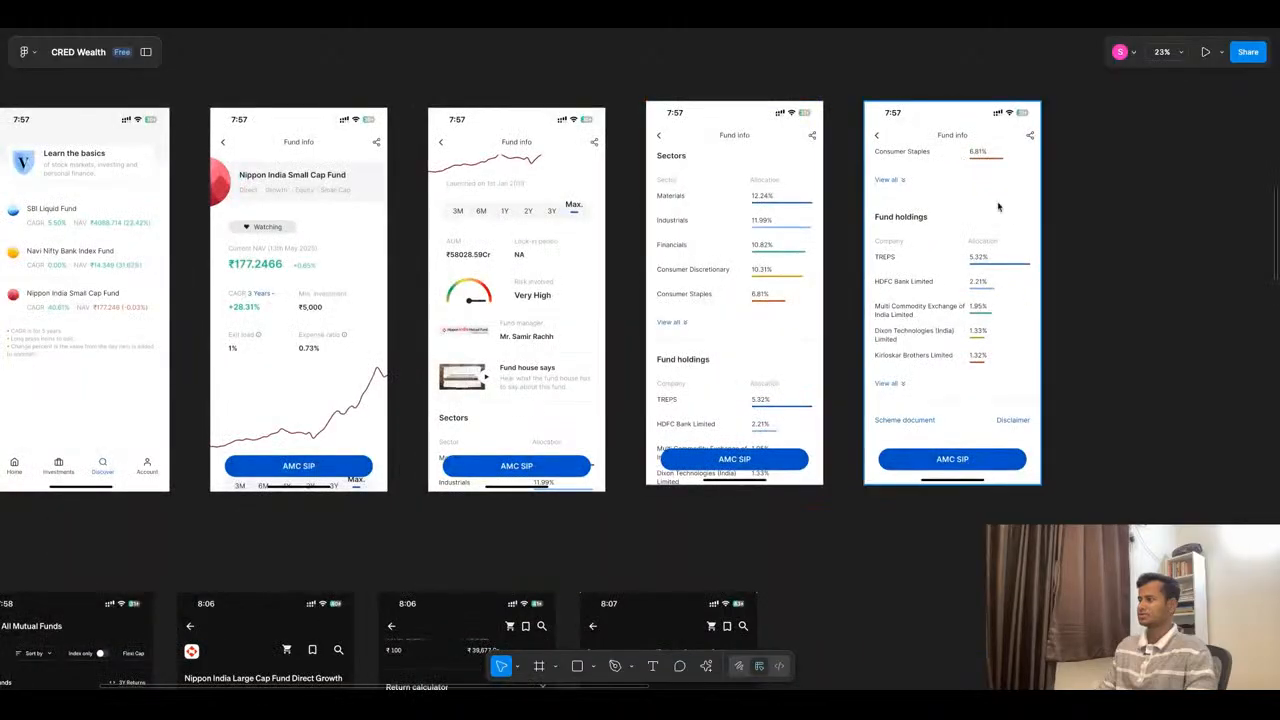
{"action": "scroll", "coordinate": [822, 246], "scroll_direction": "down", "scroll_amount": 5}
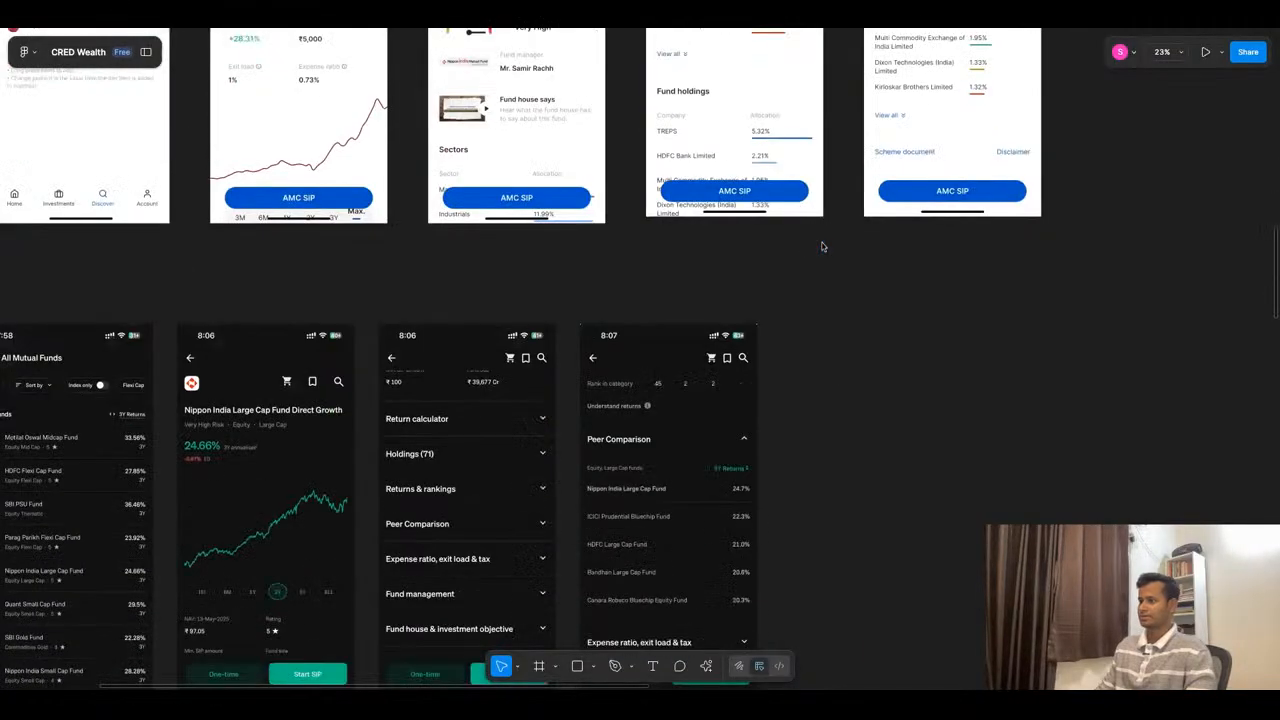
{"action": "scroll", "coordinate": [877, 347], "scroll_direction": "down", "scroll_amount": 2}
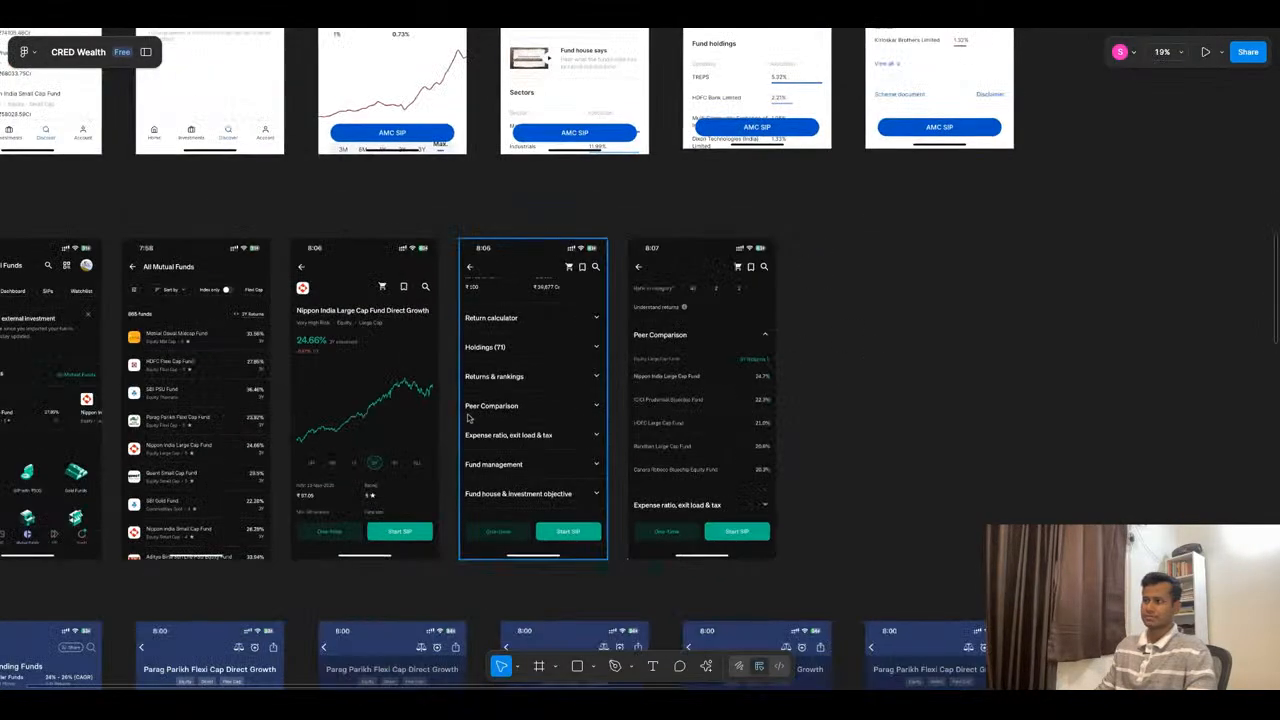
{"action": "scroll", "coordinate": [474, 418], "scroll_direction": "up", "scroll_amount": 1}
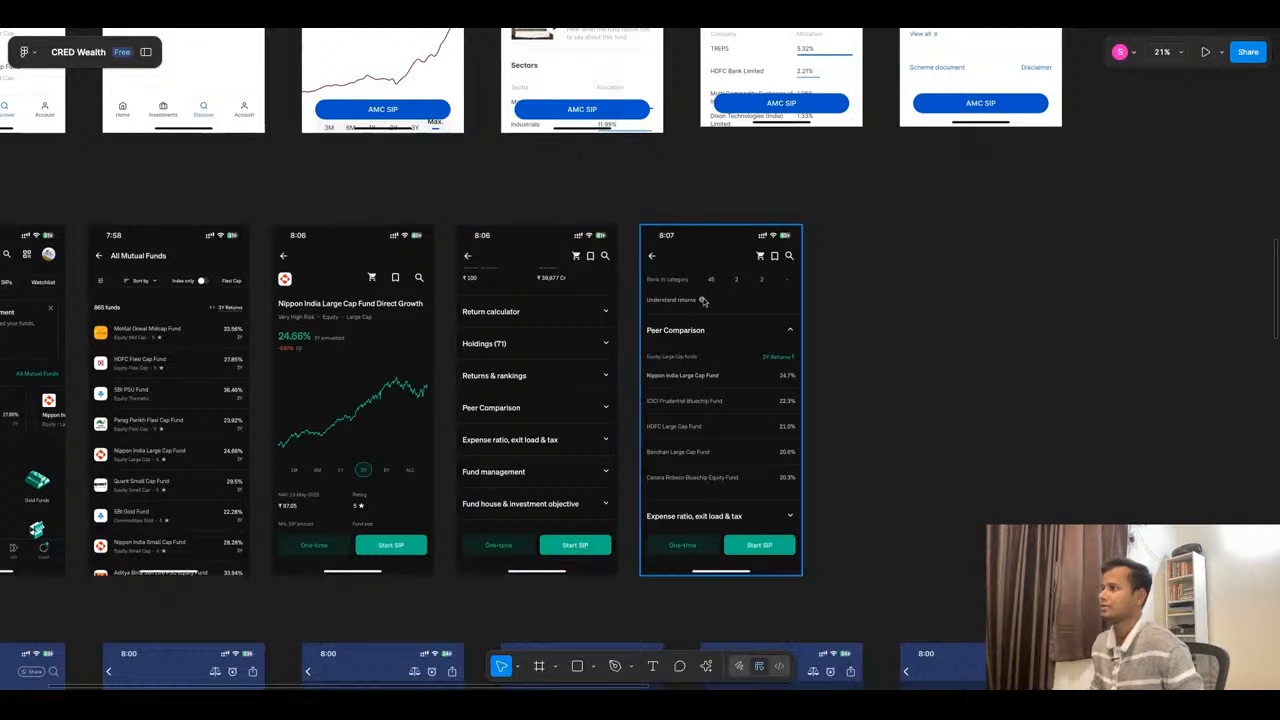
{"action": "scroll", "coordinate": [703, 300], "scroll_direction": "down", "scroll_amount": 2}
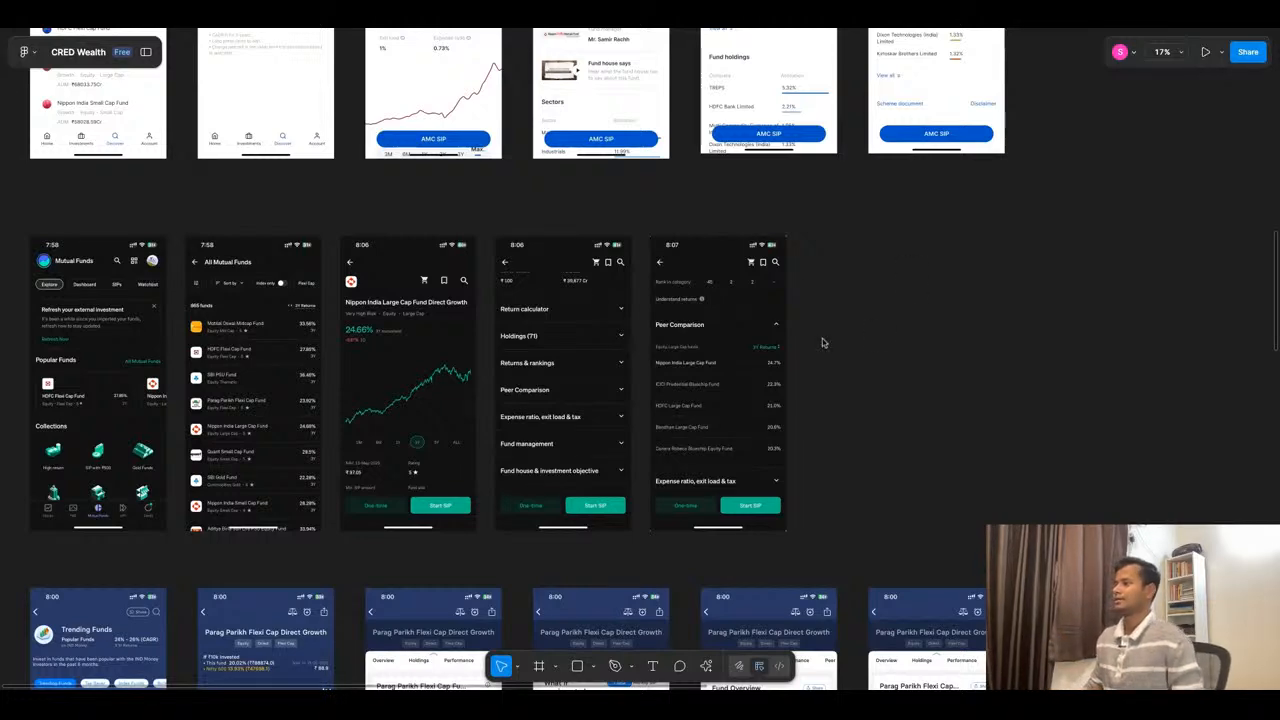
- Review all three rows of competitor fund app screens together as an overview
{"action": "scroll", "coordinate": [815, 280], "scroll_direction": "down", "scroll_amount": 3}
{"action": "scroll", "coordinate": [815, 280], "scroll_direction": "down", "scroll_amount": 2}
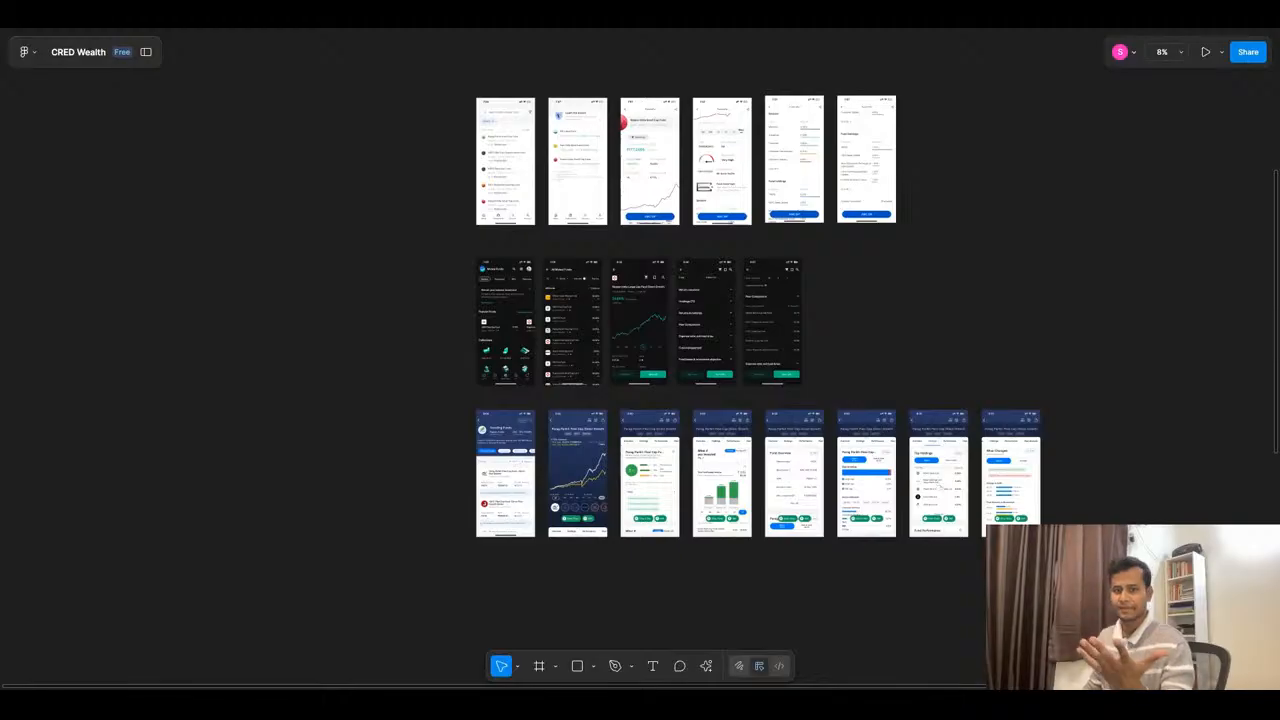
{"action": "scroll", "coordinate": [814, 243], "scroll_direction": "up", "scroll_amount": 5}
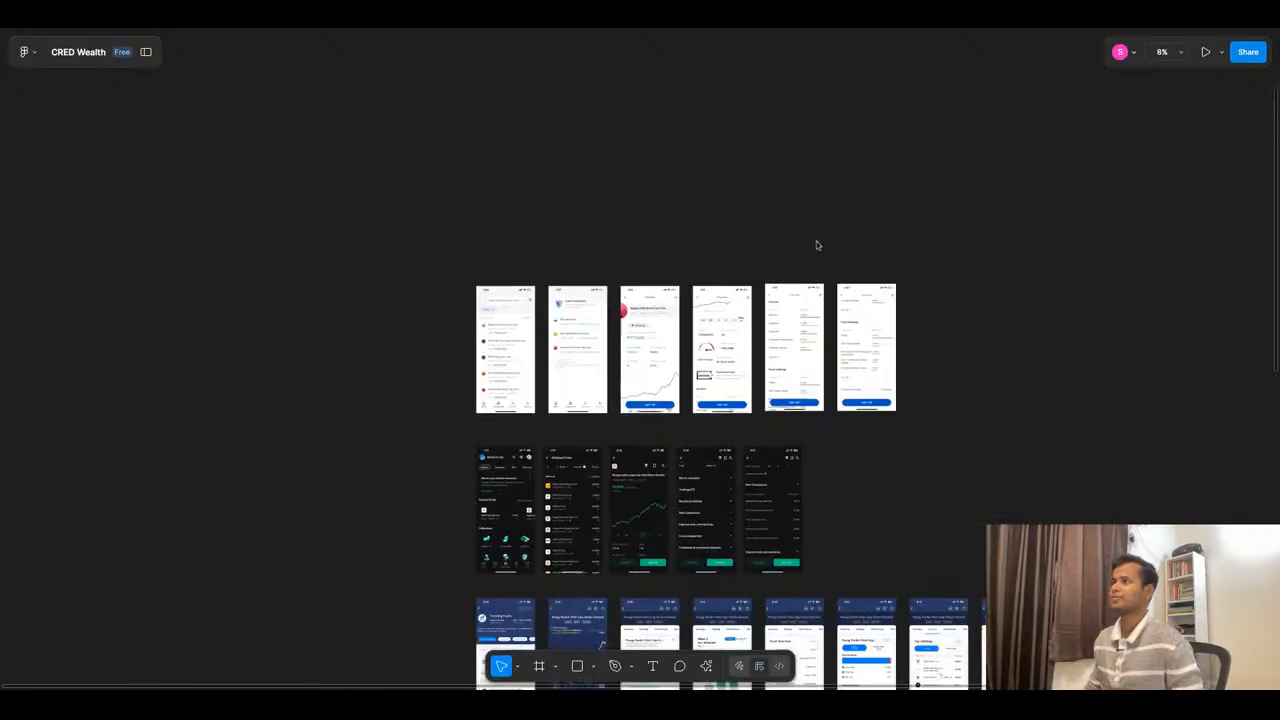
{"action": "scroll", "coordinate": [849, 217], "scroll_direction": "down", "scroll_amount": 4}
{"action": "scroll", "coordinate": [660, 130], "scroll_direction": "down", "scroll_amount": 2}
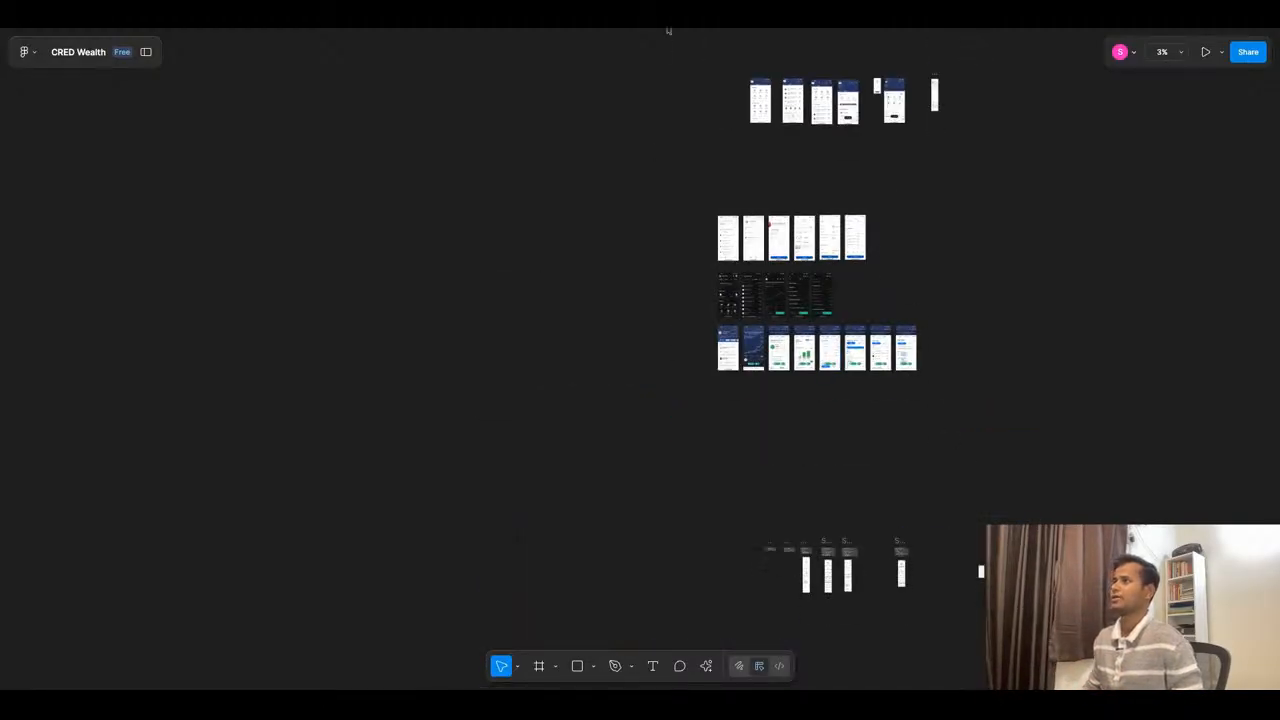
- Switch to the ChatGPT brainstorm and read the Mutual Fund List page's purpose and key jobs, from curated lists to filtering by key attributes
{"action": "key", "text": "ctrl+Tab"}
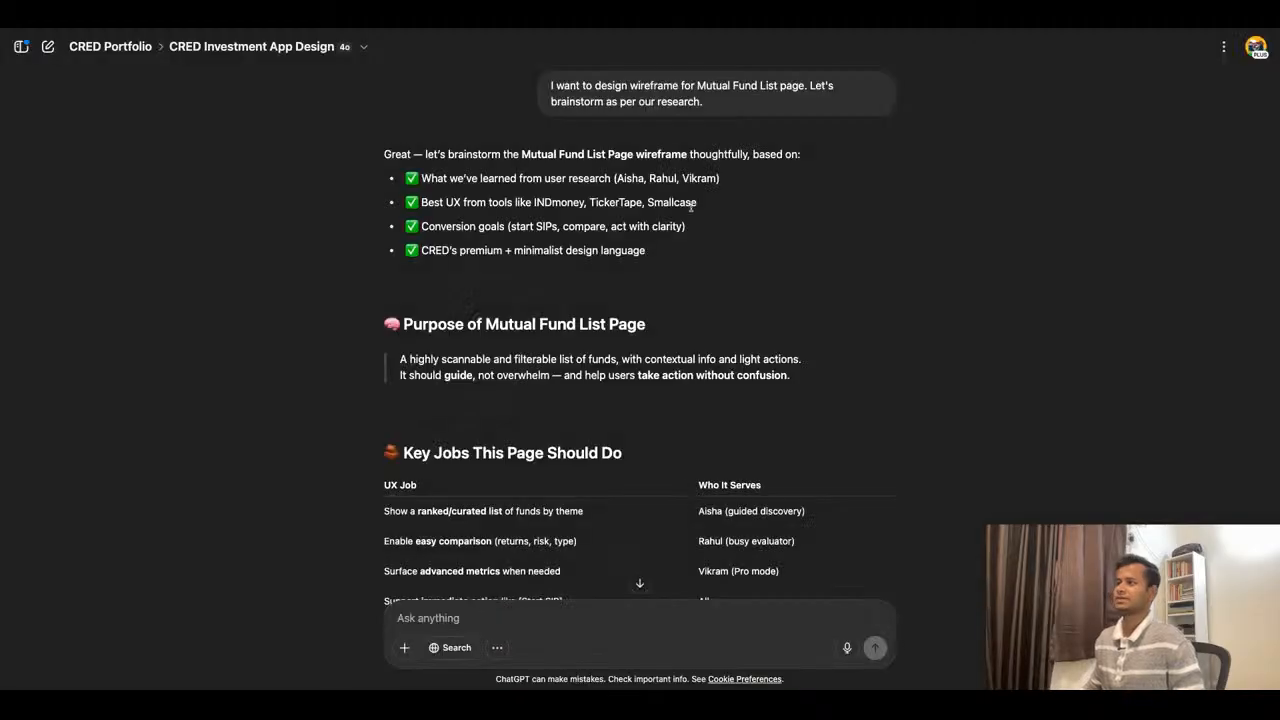
{"action": "scroll", "coordinate": [690, 206], "scroll_direction": "down", "scroll_amount": 3}
{"action": "scroll", "coordinate": [690, 206], "scroll_direction": "up", "scroll_amount": 1}
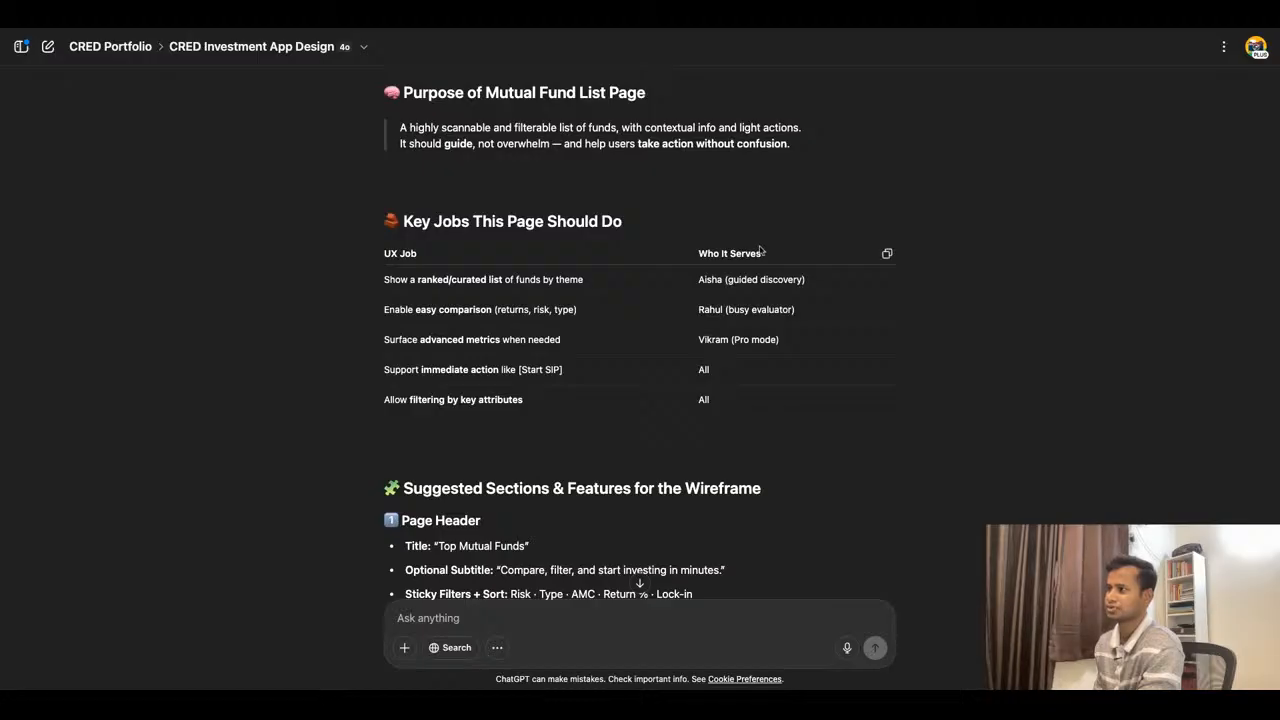
{"action": "left_click_drag", "start_coordinate": [387, 277], "coordinate": [570, 280]}
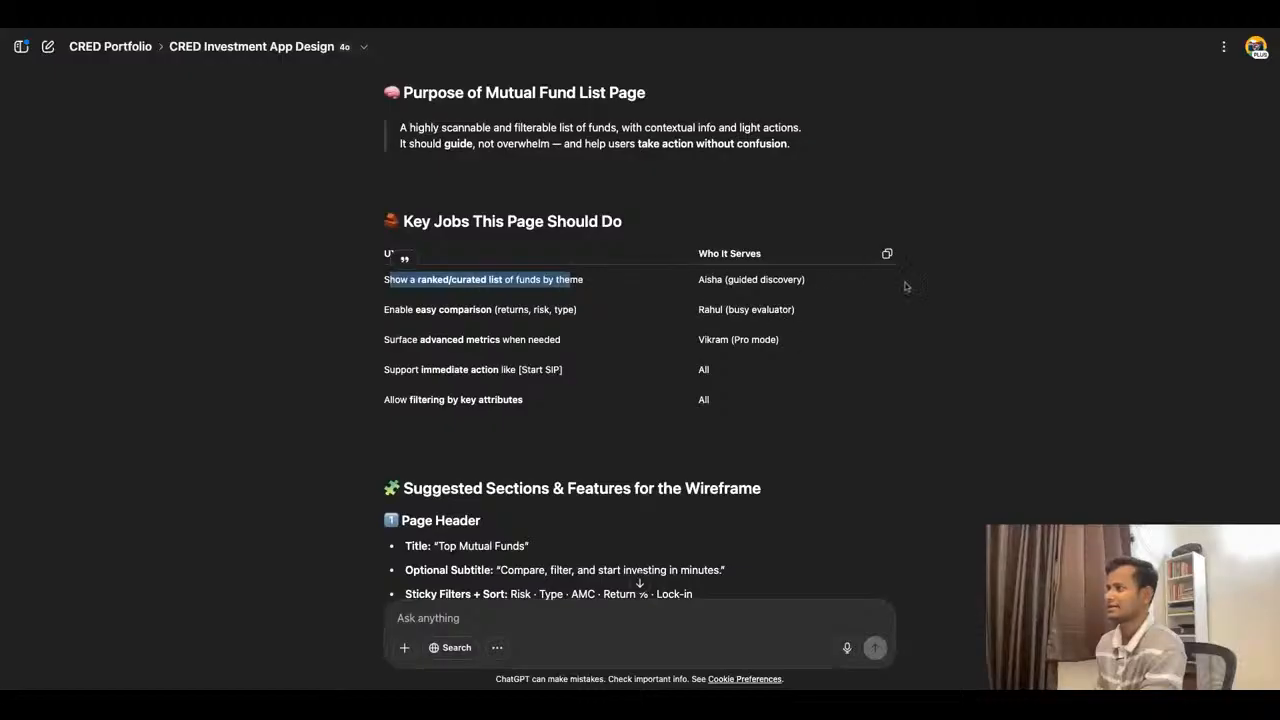
{"action": "left_click", "coordinate": [385, 319]}
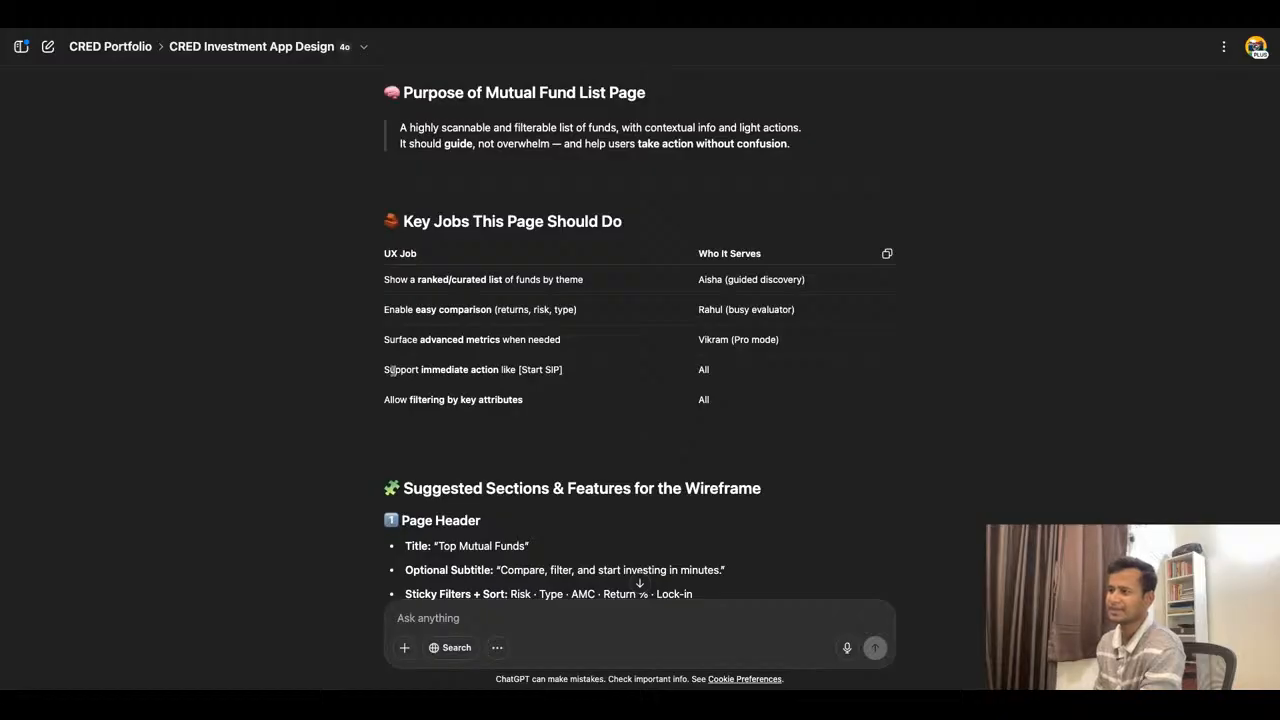
{"action": "left_click_drag", "start_coordinate": [388, 370], "coordinate": [563, 370]}
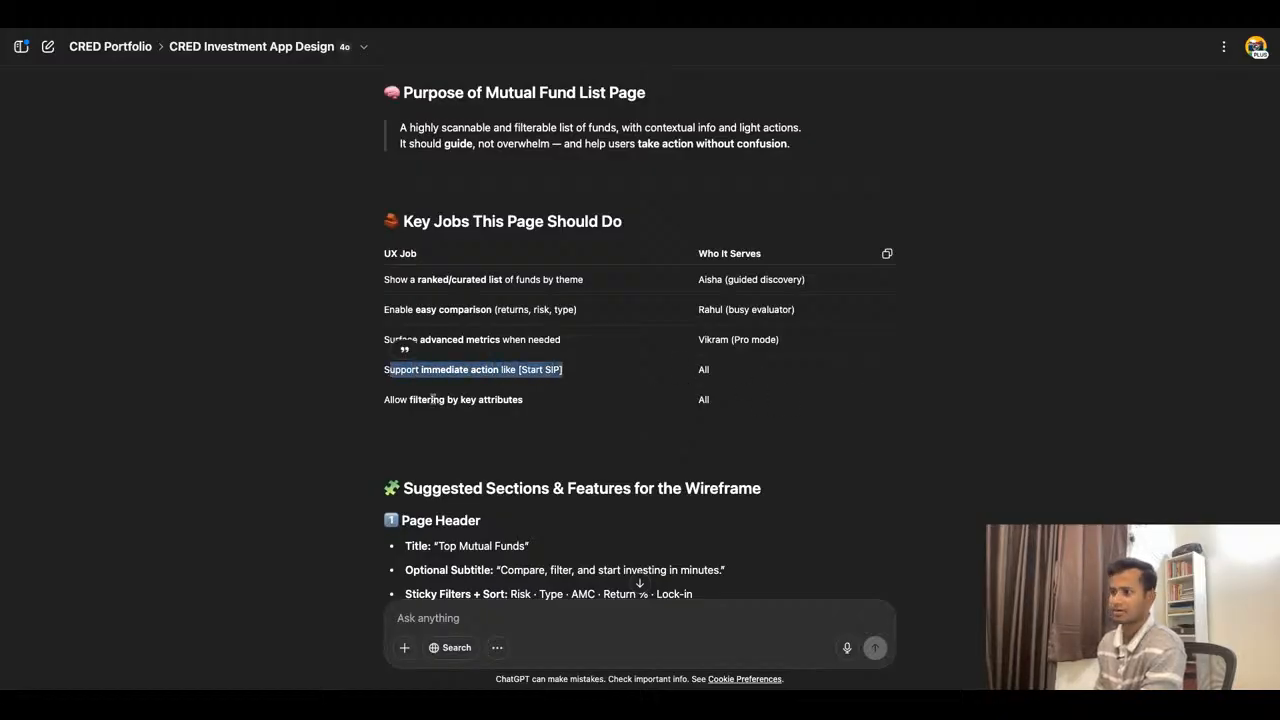
{"action": "left_click_drag", "start_coordinate": [385, 401], "coordinate": [522, 400]}
- Read the suggested Page Header section, covering title, subtitle, sticky filters with sort, and search bar
{"action": "scroll", "coordinate": [801, 367], "scroll_direction": "down", "scroll_amount": 2}
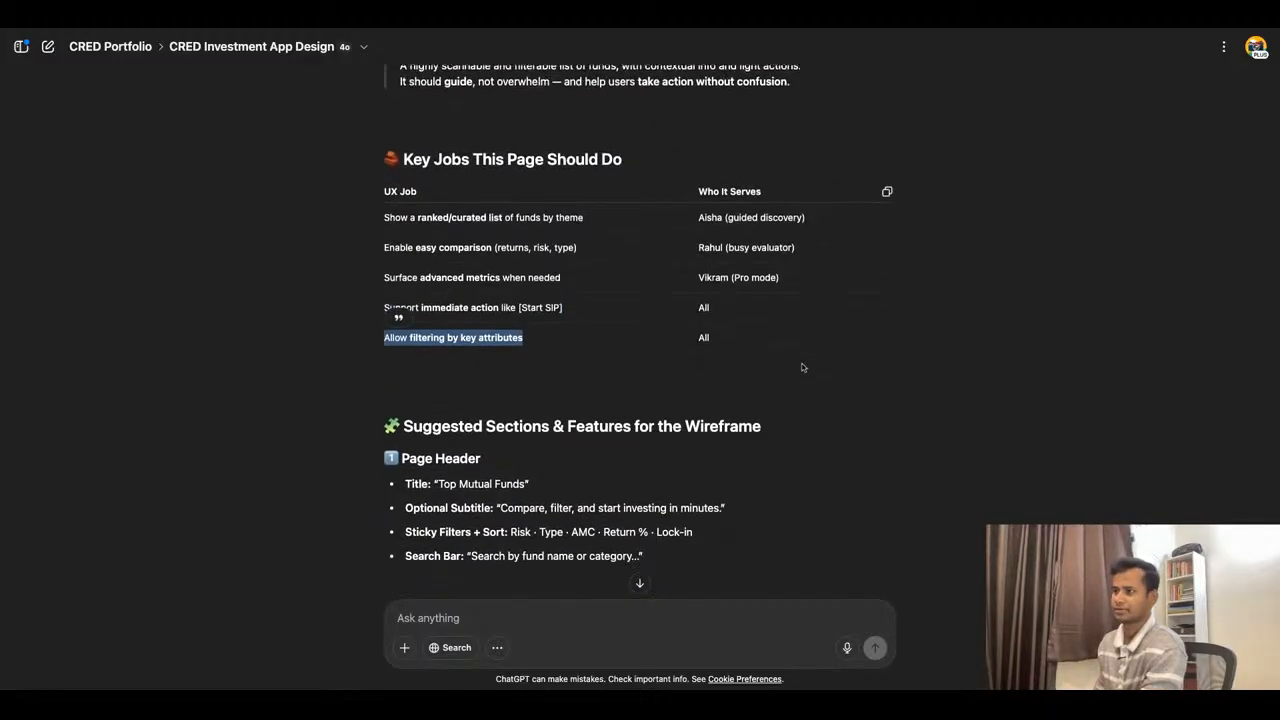
{"action": "scroll", "coordinate": [801, 367], "scroll_direction": "down", "scroll_amount": 3}
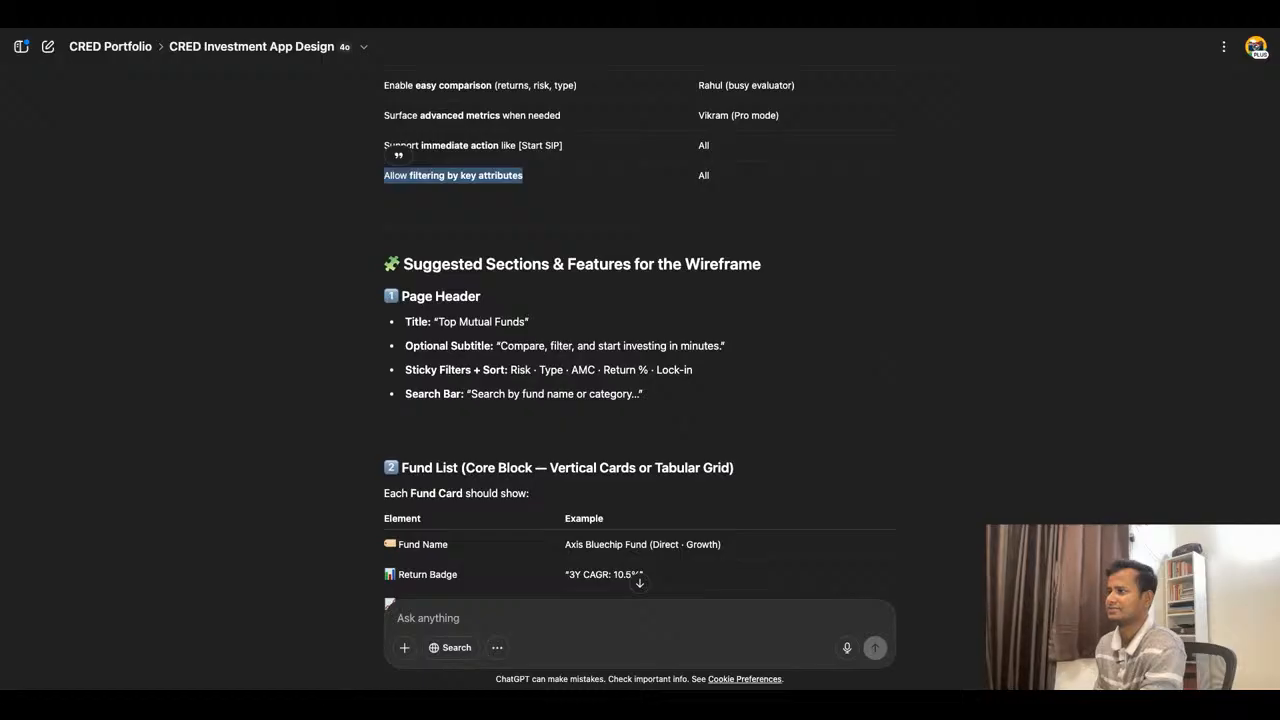
{"action": "scroll", "coordinate": [599, 357], "scroll_direction": "down", "scroll_amount": 1}
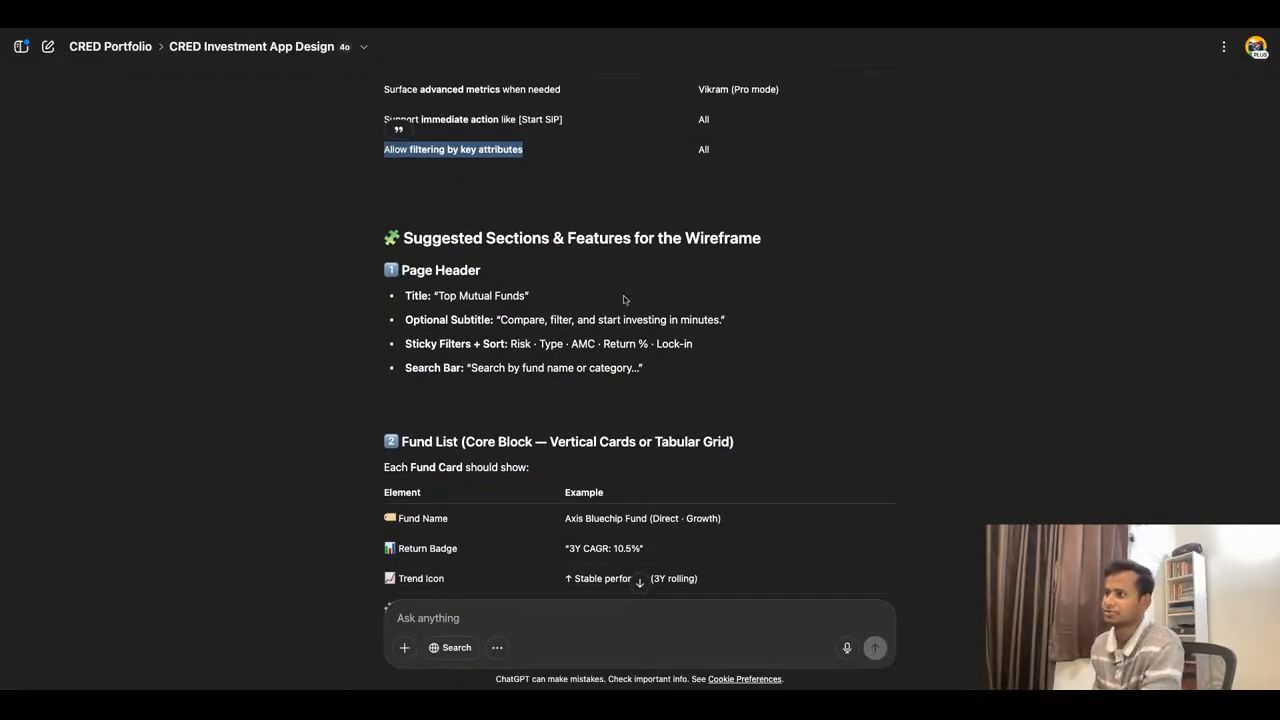
{"action": "scroll", "coordinate": [625, 299], "scroll_direction": "down", "scroll_amount": 1}
{"action": "scroll", "coordinate": [625, 299], "scroll_direction": "down", "scroll_amount": 1}
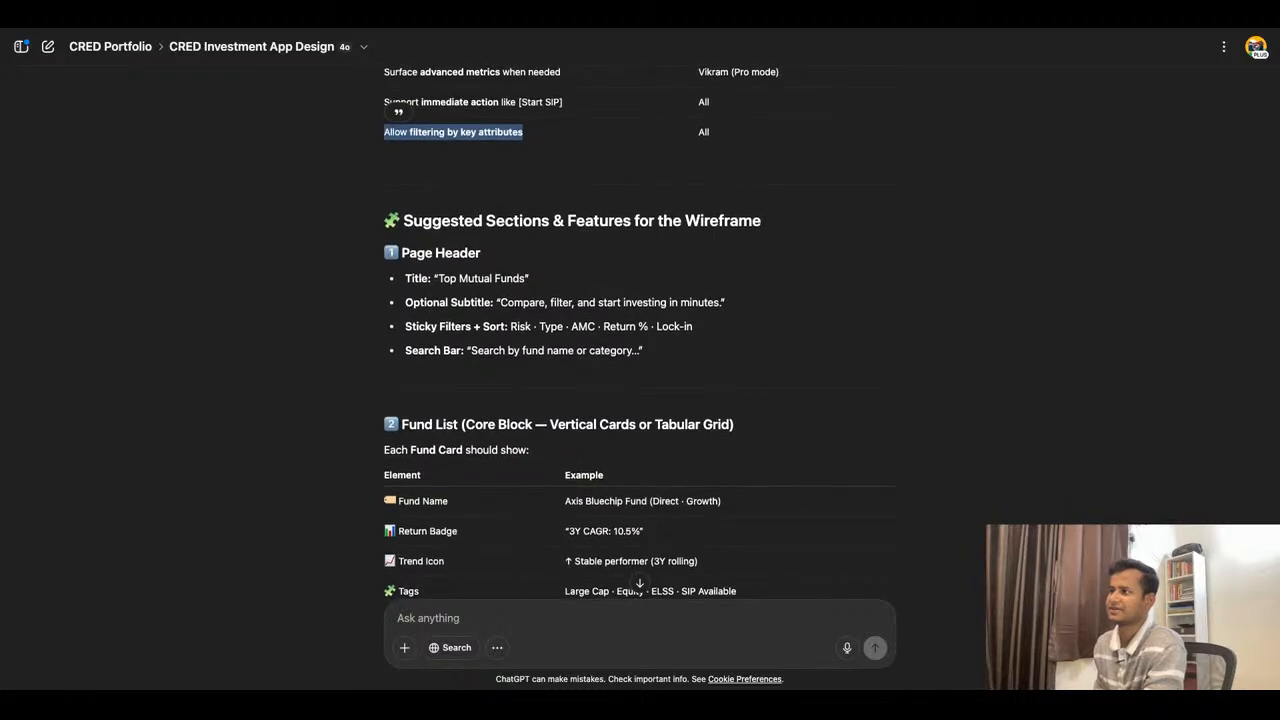
{"action": "scroll", "coordinate": [817, 364], "scroll_direction": "down", "scroll_amount": 1}
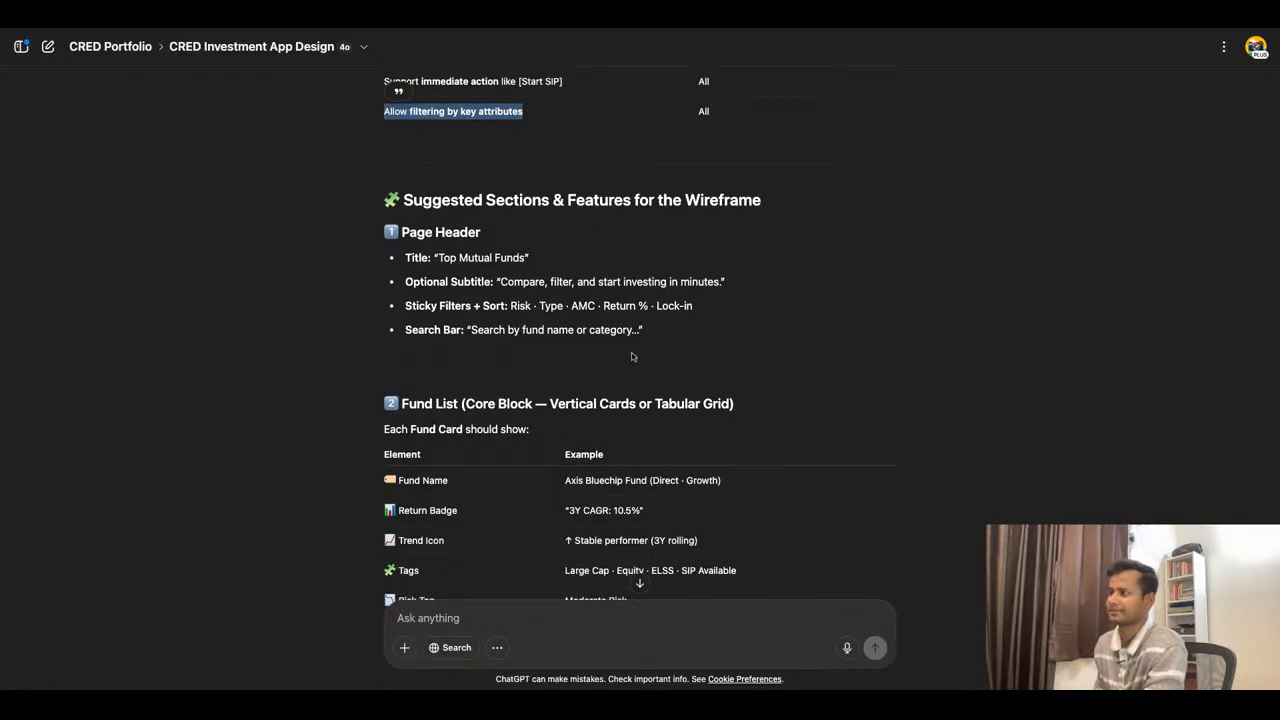
- Read the suggested Fund Card elements, including fund name, return badge, trend icon, tags, risk tag and SIP and View CTAs
{"action": "scroll", "coordinate": [632, 357], "scroll_direction": "down", "scroll_amount": 5}
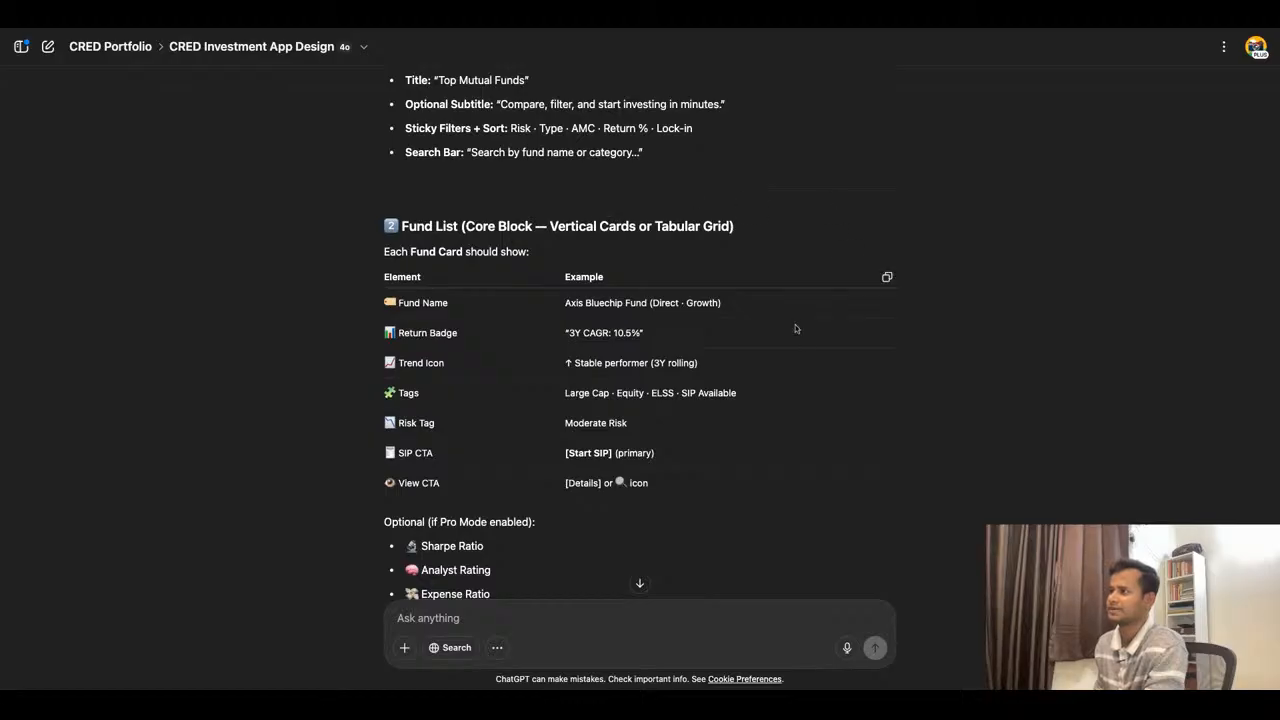
{"action": "triple_click", "coordinate": [402, 302]}
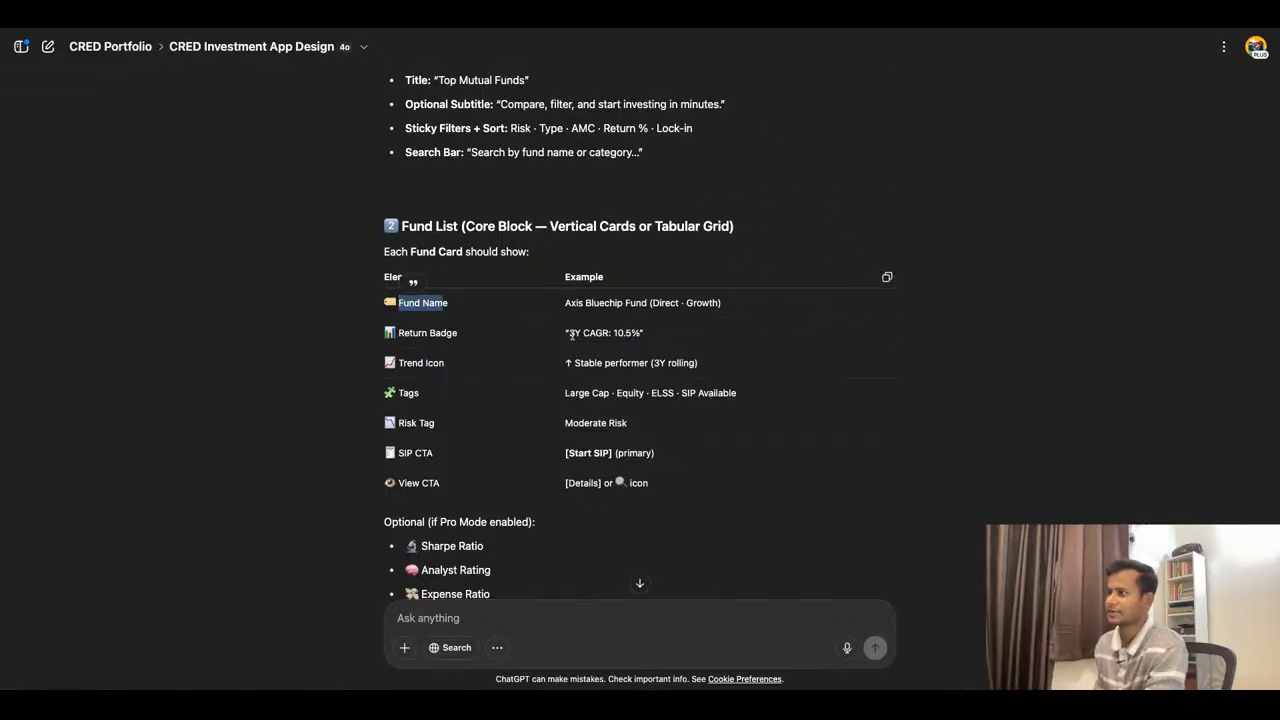
{"action": "left_click_drag", "start_coordinate": [570, 334], "coordinate": [641, 334]}
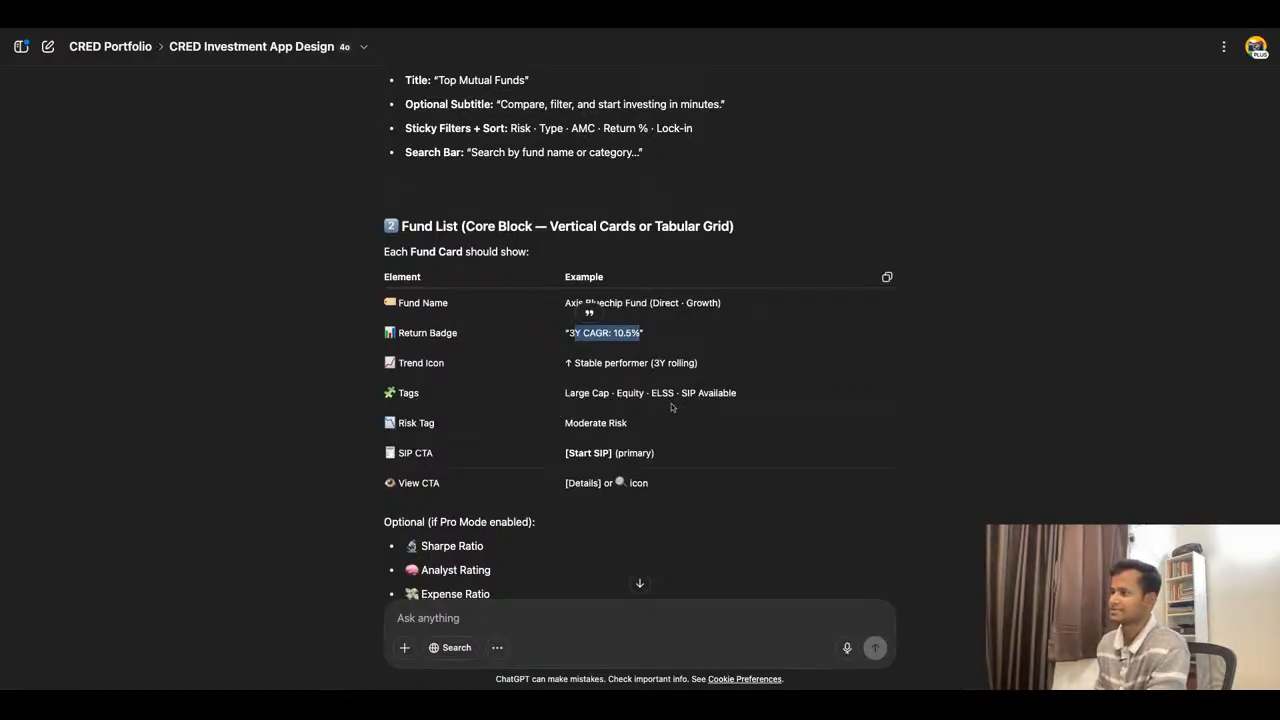
{"action": "scroll", "coordinate": [808, 390], "scroll_direction": "down", "scroll_amount": 3}
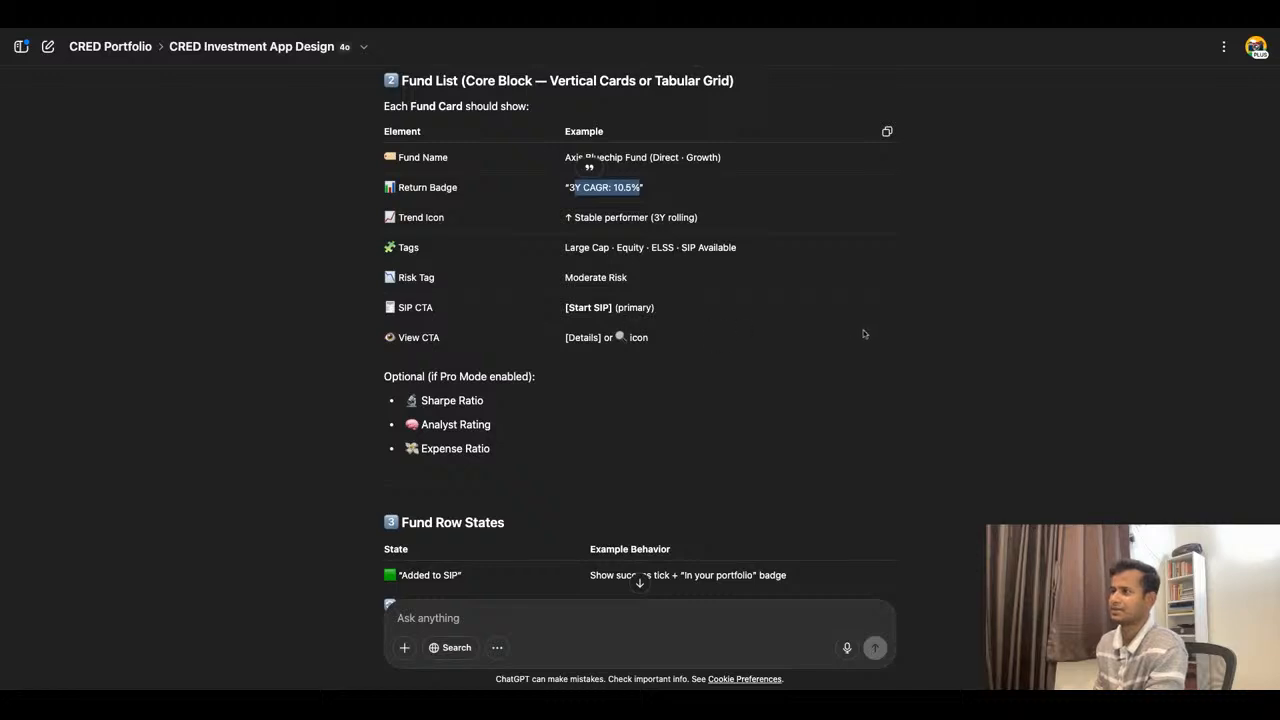
- Read the optional Pro Mode metrics for the fund card: Sharpe Ratio, Analyst Rating and Expense Ratio
{"action": "scroll", "coordinate": [711, 333], "scroll_direction": "down", "scroll_amount": 2}
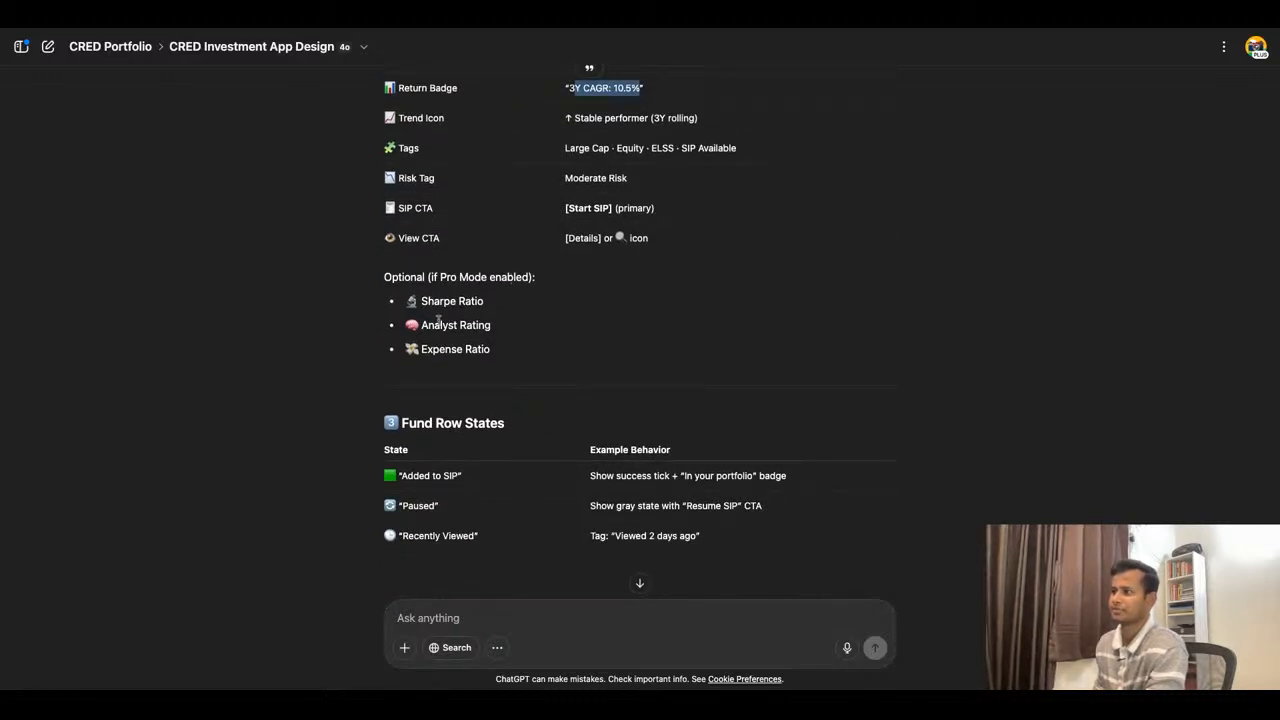
{"action": "left_click_drag", "start_coordinate": [421, 303], "coordinate": [484, 303]}
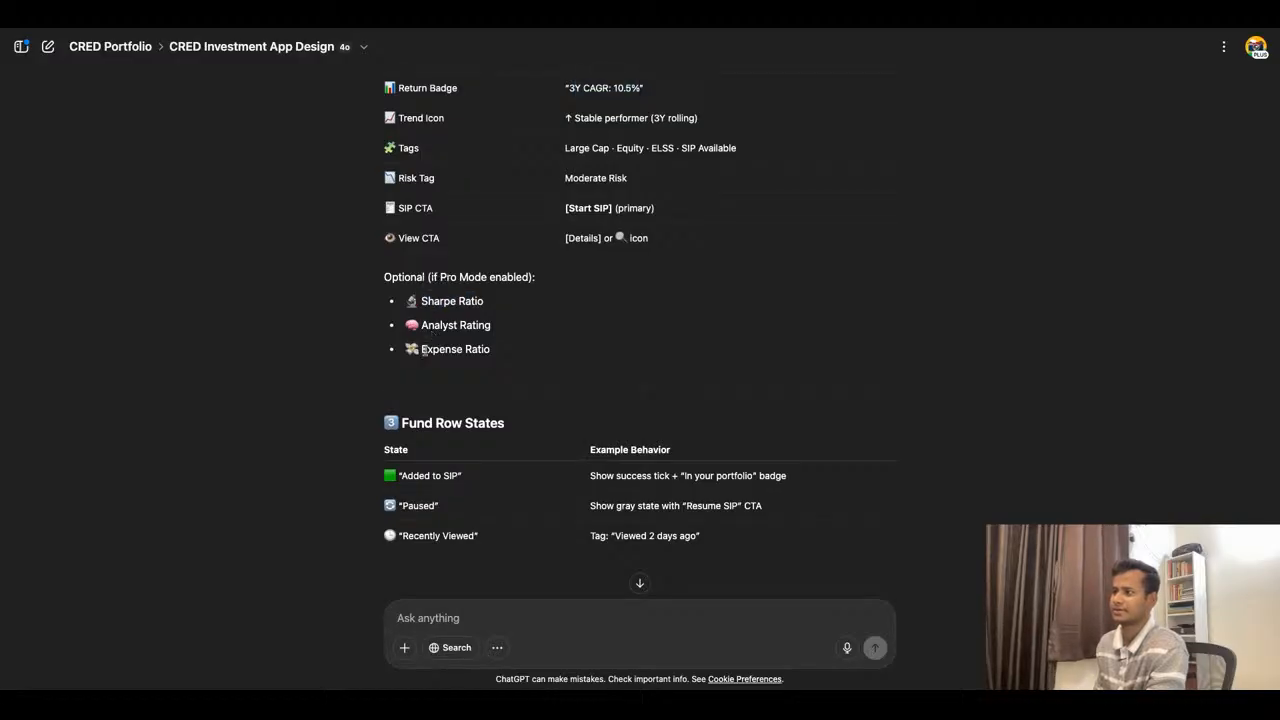
{"action": "left_click_drag", "start_coordinate": [423, 349], "coordinate": [490, 350]}
{"action": "left_click", "coordinate": [694, 383]}
{"action": "scroll", "coordinate": [694, 383], "scroll_direction": "down", "scroll_amount": 2}
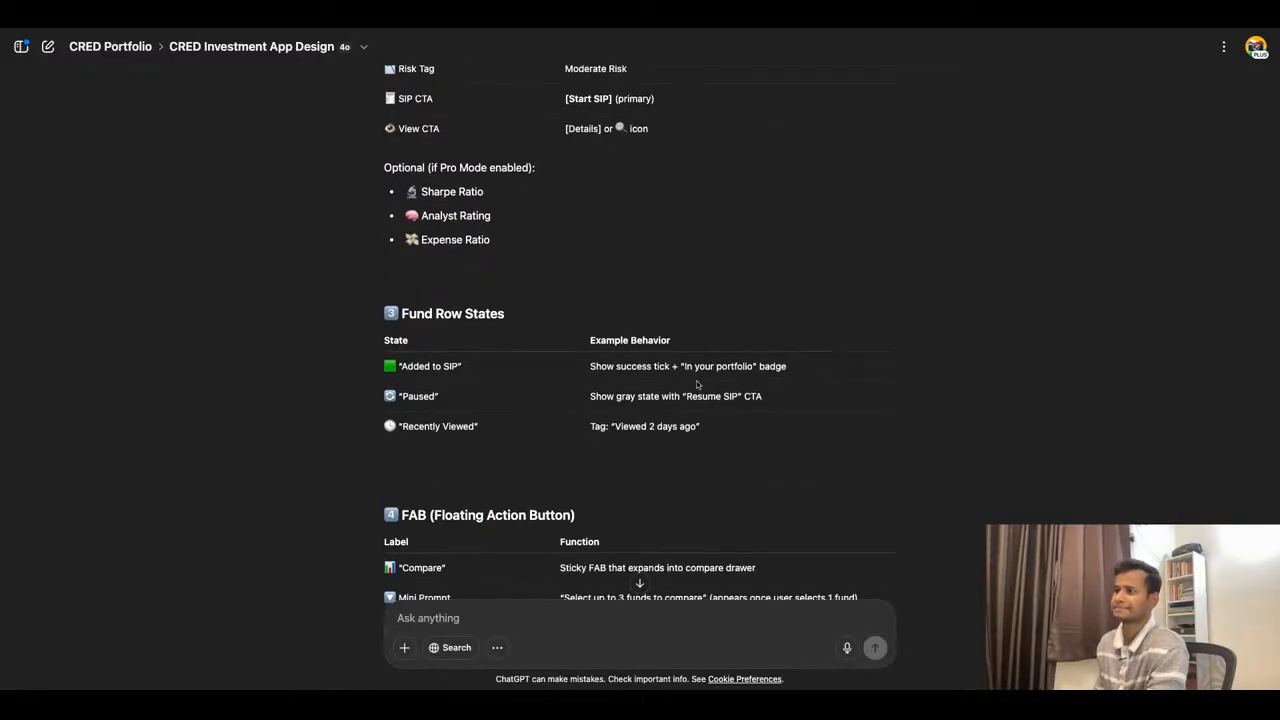
- Read the Fund Row States "Added to SIP", "Paused" and "Recently Viewed", continuing through the FAB and Empty State suggestions
{"action": "scroll", "coordinate": [535, 340], "scroll_direction": "down", "scroll_amount": 1}
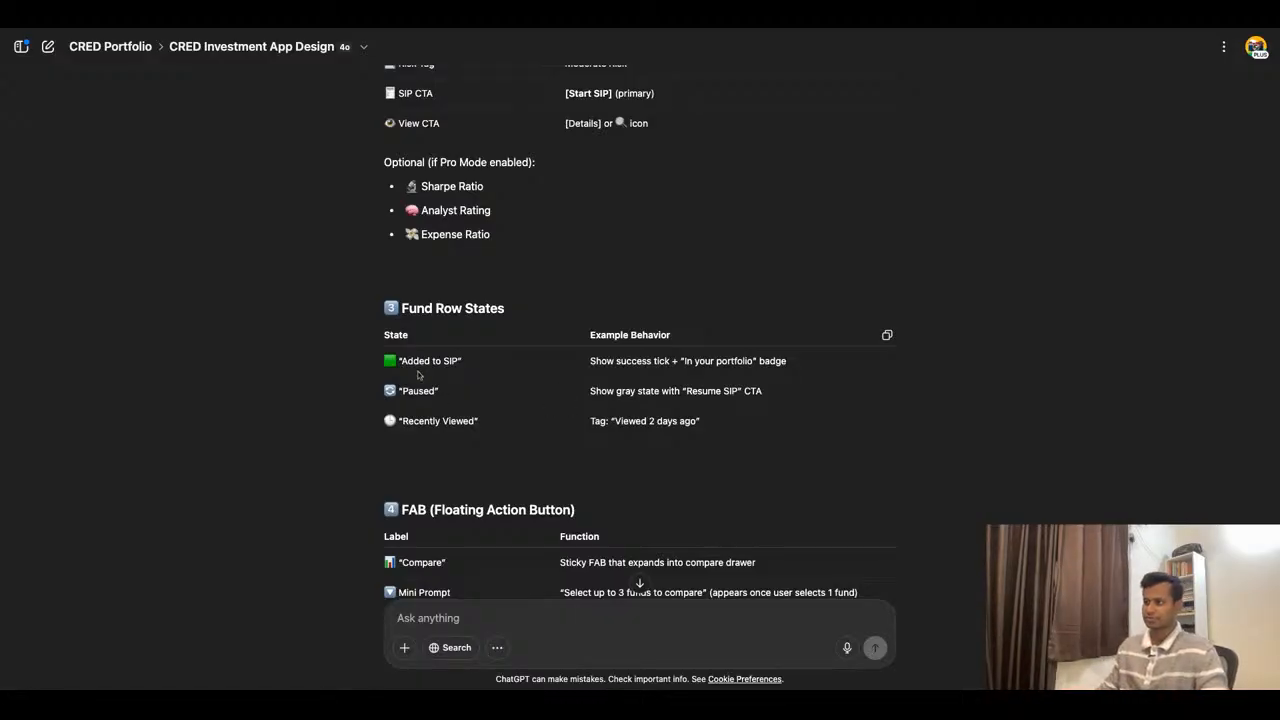
{"action": "left_click_drag", "start_coordinate": [402, 361], "coordinate": [460, 361]}
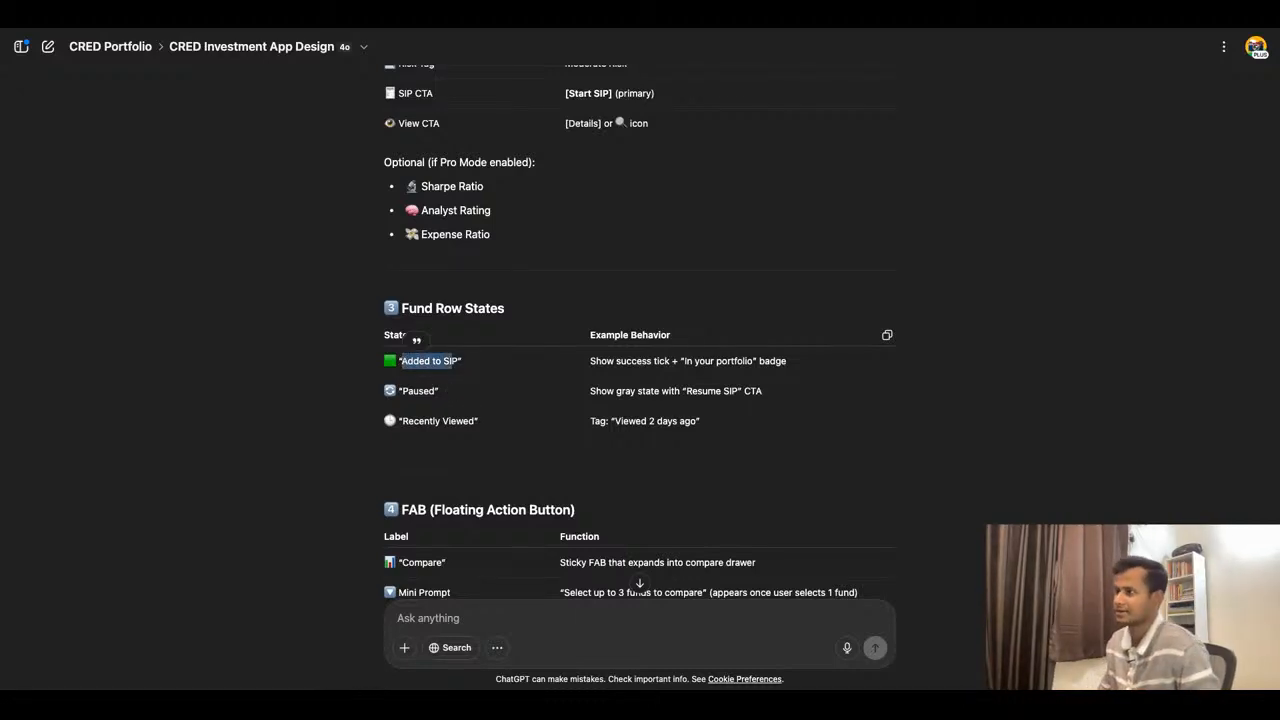
{"action": "scroll", "coordinate": [448, 390], "scroll_direction": "down", "scroll_amount": 1}
{"action": "scroll", "coordinate": [640, 325], "scroll_direction": "down", "scroll_amount": 2}
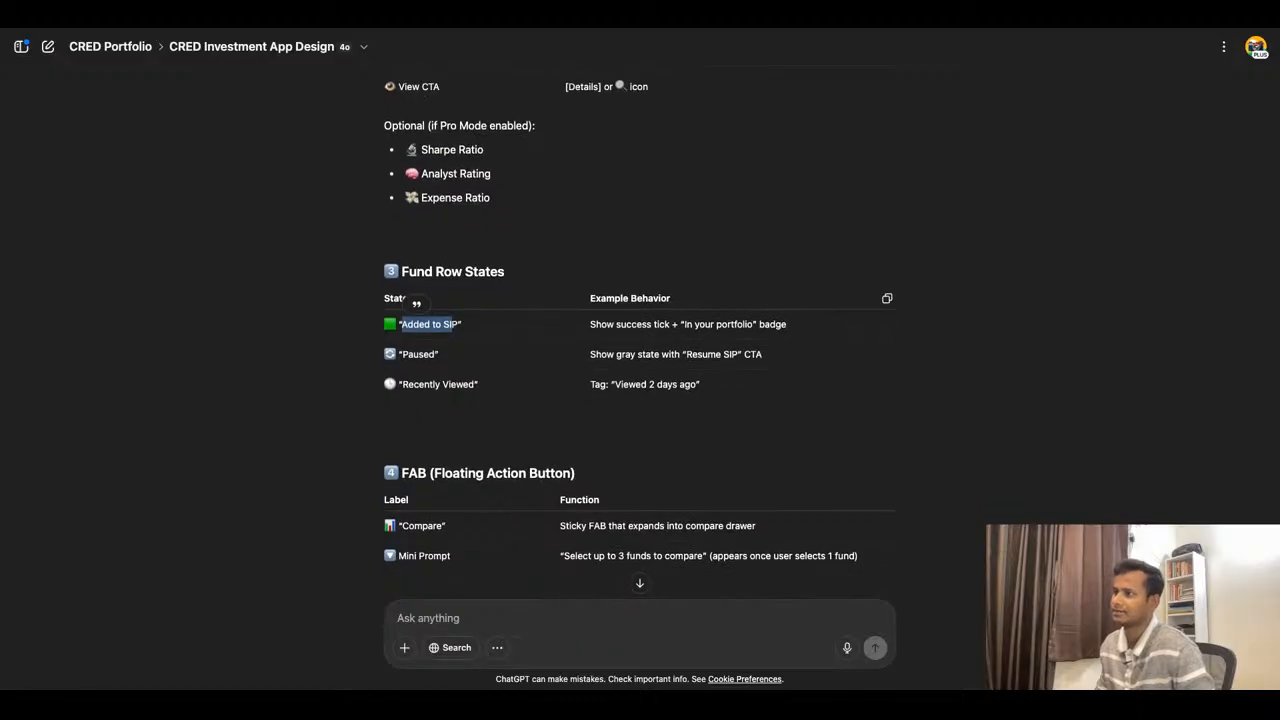
{"action": "left_click_drag", "start_coordinate": [403, 354], "coordinate": [451, 384]}
{"action": "scroll", "coordinate": [621, 350], "scroll_direction": "down", "scroll_amount": 5}
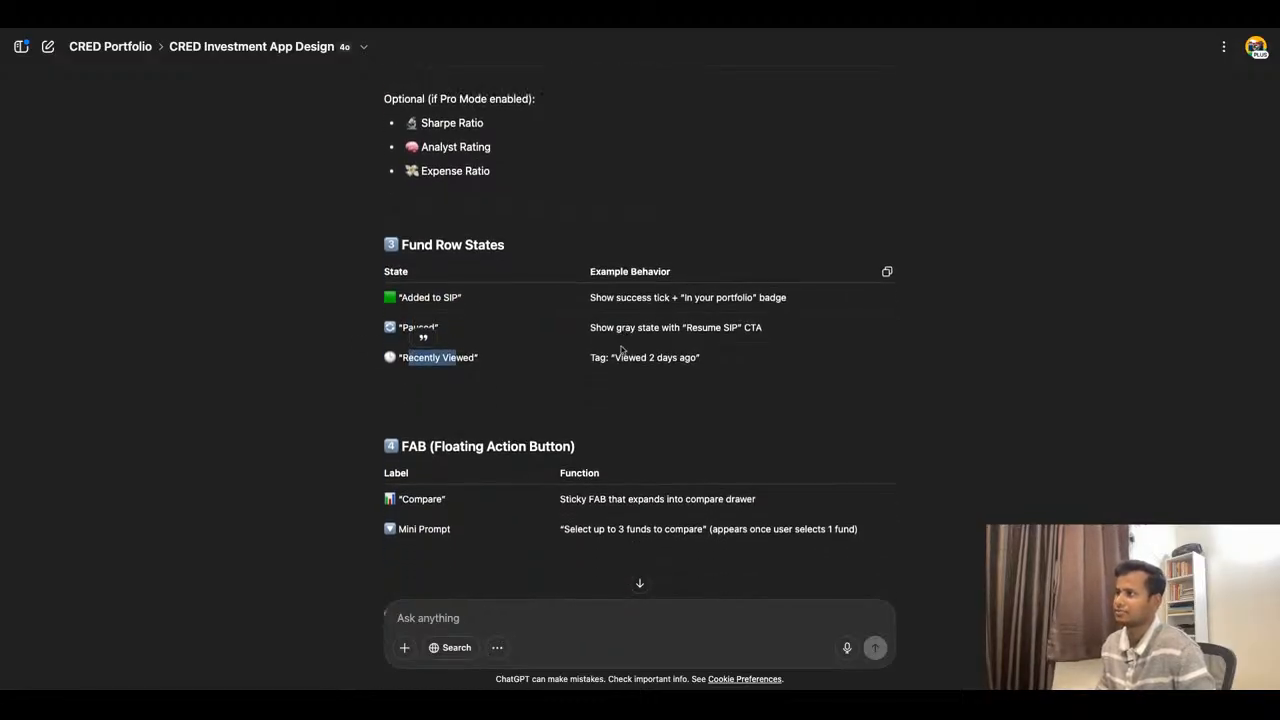
{"action": "scroll", "coordinate": [621, 350], "scroll_direction": "down", "scroll_amount": 3}
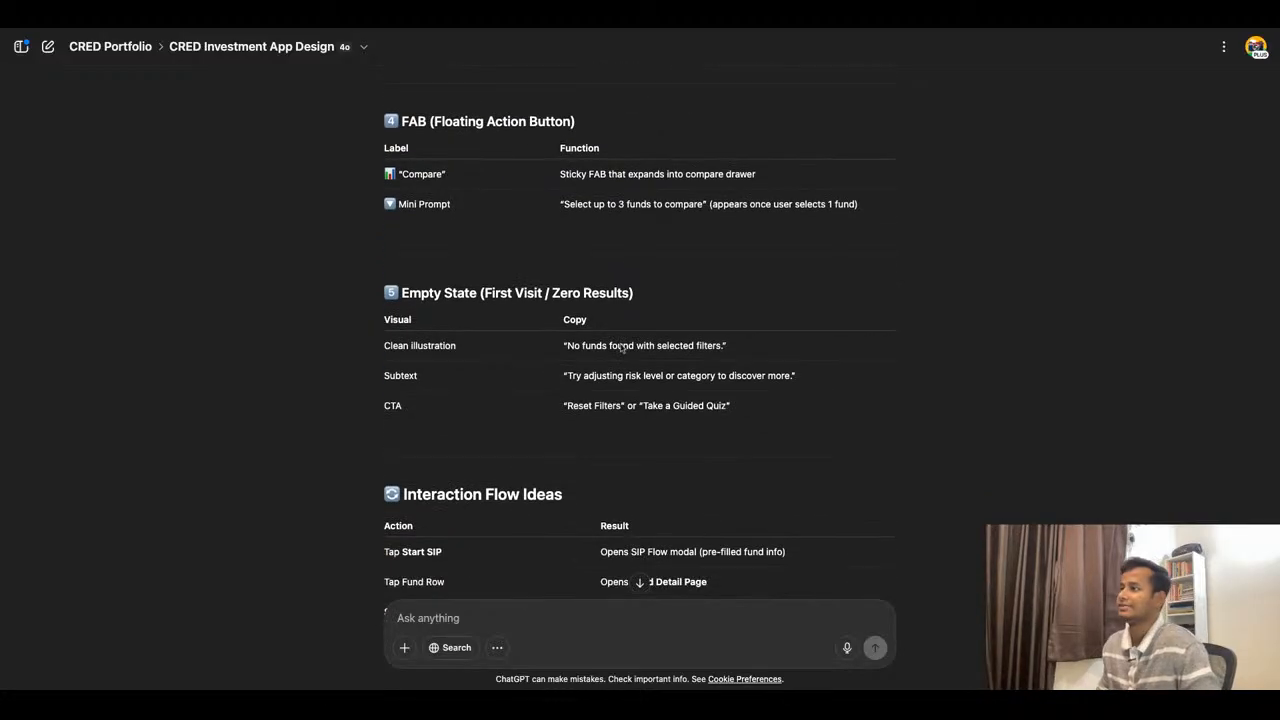
- Read the Empty State, Interaction Flow Ideas and Optional Enhancements (Phase 2) suggestions, including the closing follow-up options
{"action": "scroll", "coordinate": [622, 348], "scroll_direction": "up", "scroll_amount": 2}
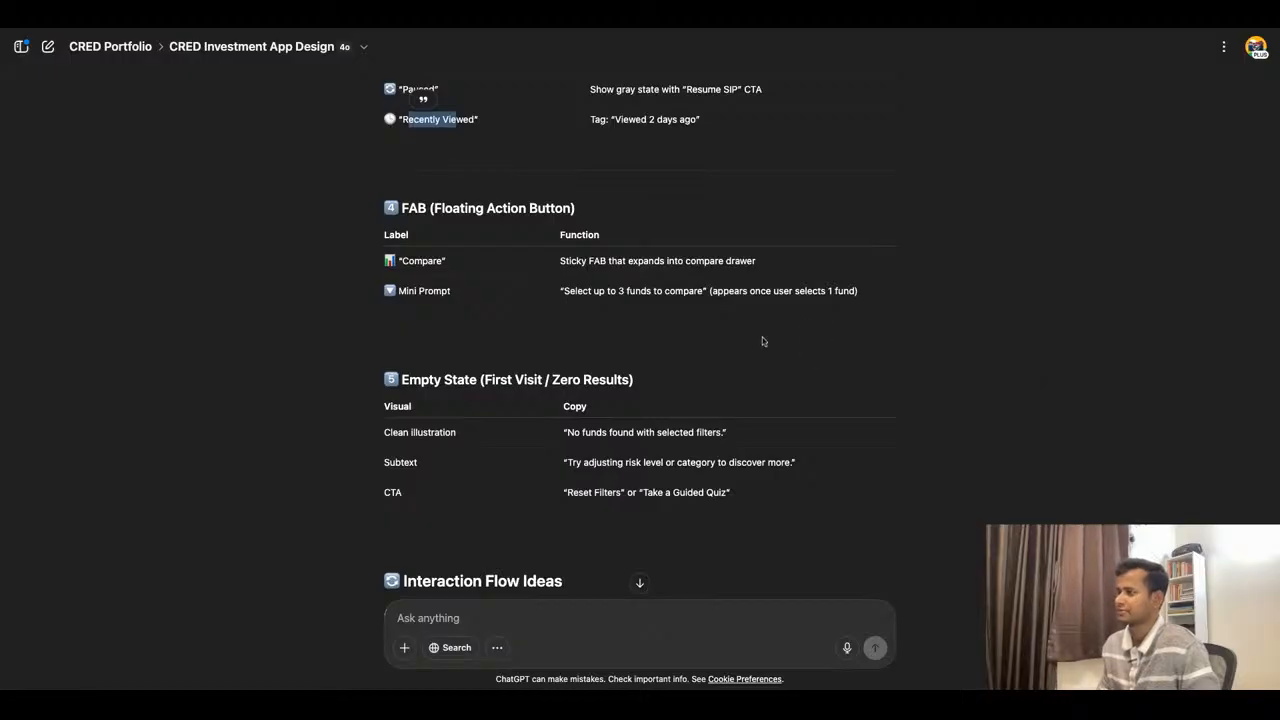
{"action": "scroll", "coordinate": [762, 337], "scroll_direction": "down", "scroll_amount": 1}
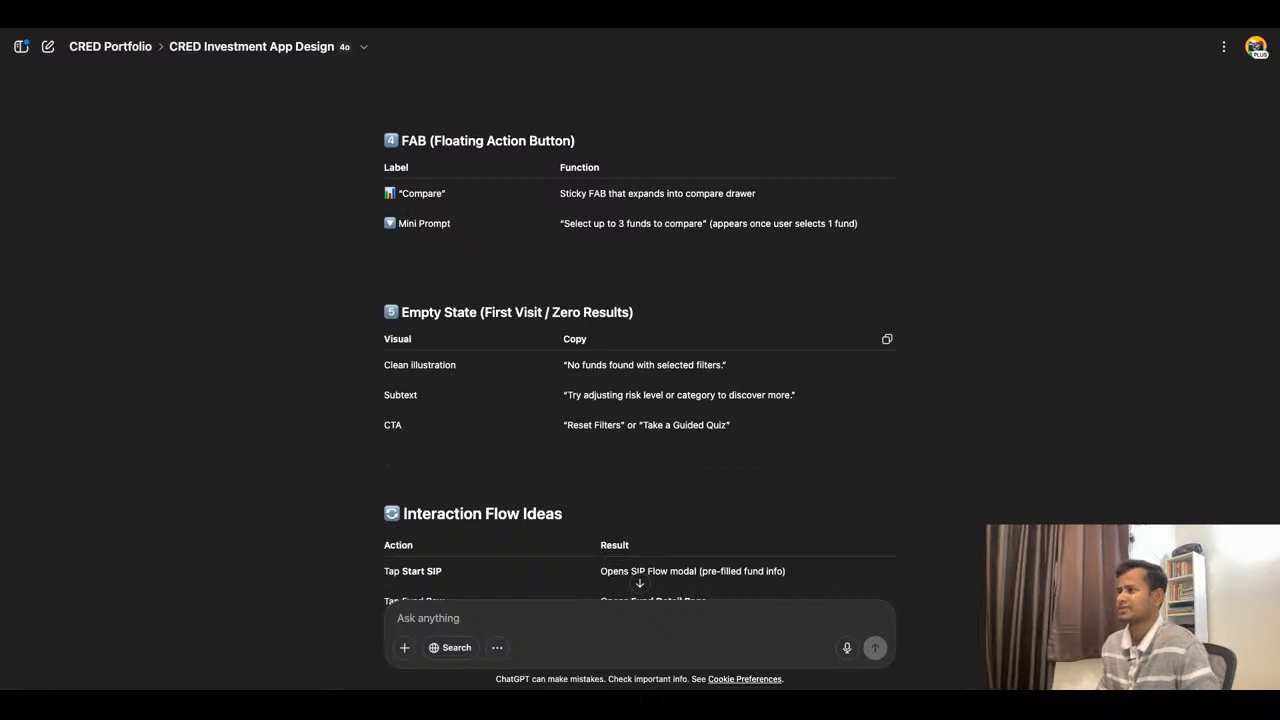
{"action": "scroll", "coordinate": [640, 360], "scroll_direction": "down", "scroll_amount": 1}
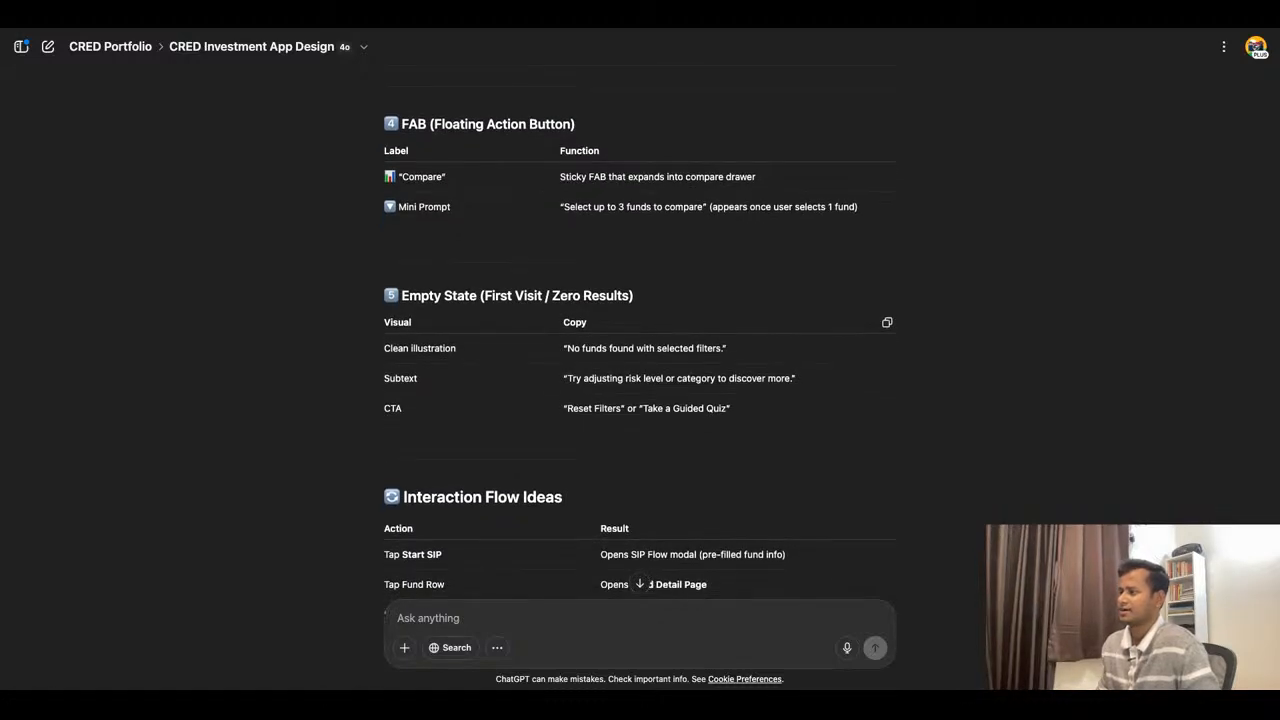
{"action": "scroll", "coordinate": [640, 360], "scroll_direction": "down", "scroll_amount": 2}
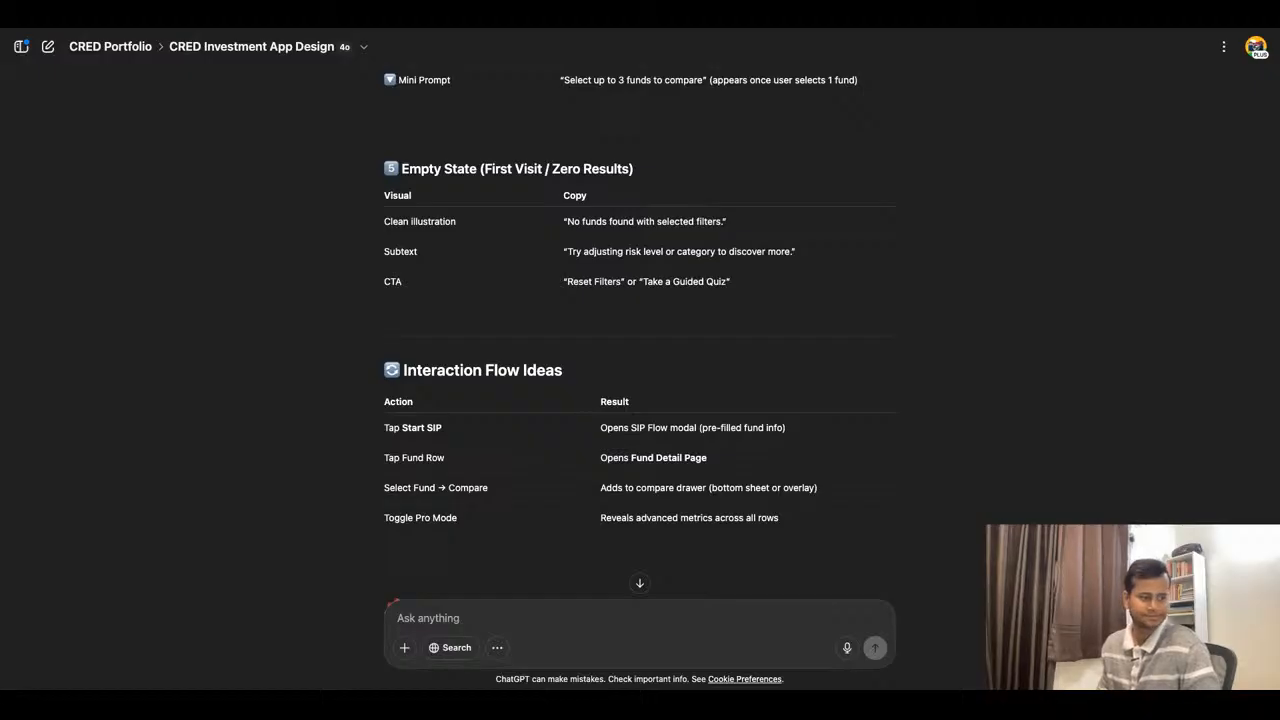
{"action": "scroll", "coordinate": [605, 357], "scroll_direction": "down", "scroll_amount": 1}
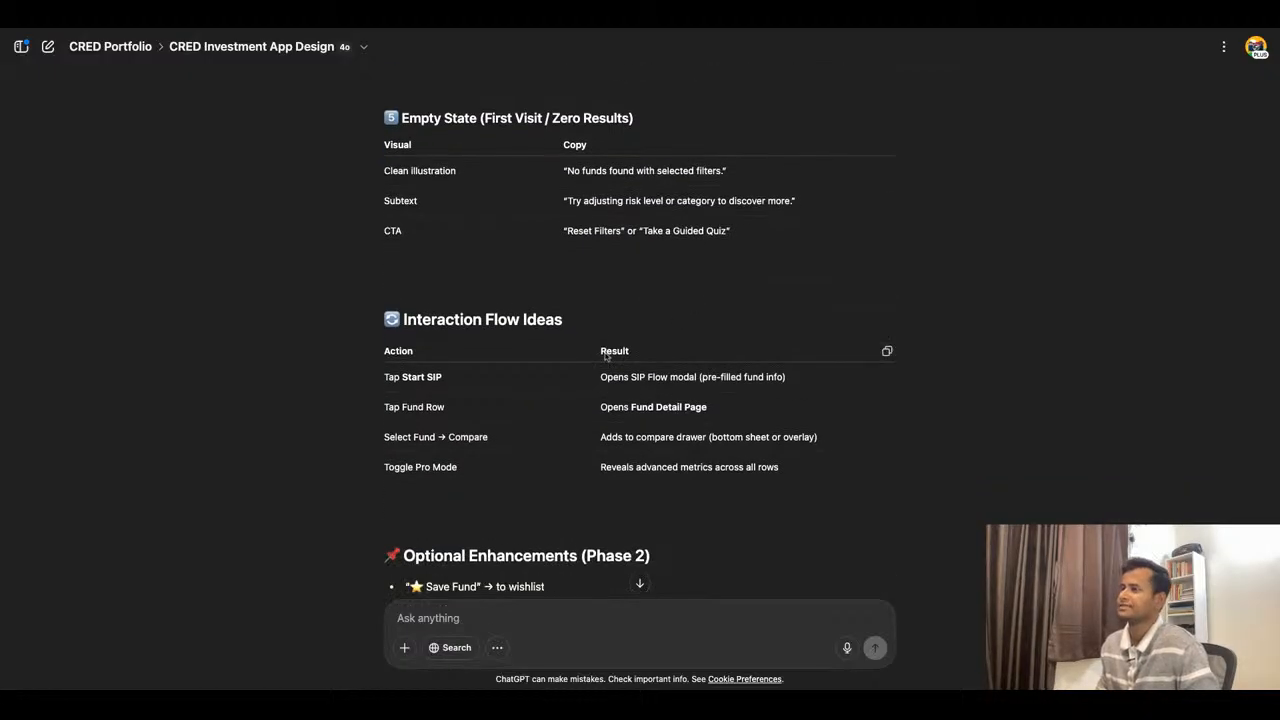
{"action": "scroll", "coordinate": [640, 330], "scroll_direction": "down", "scroll_amount": 3}
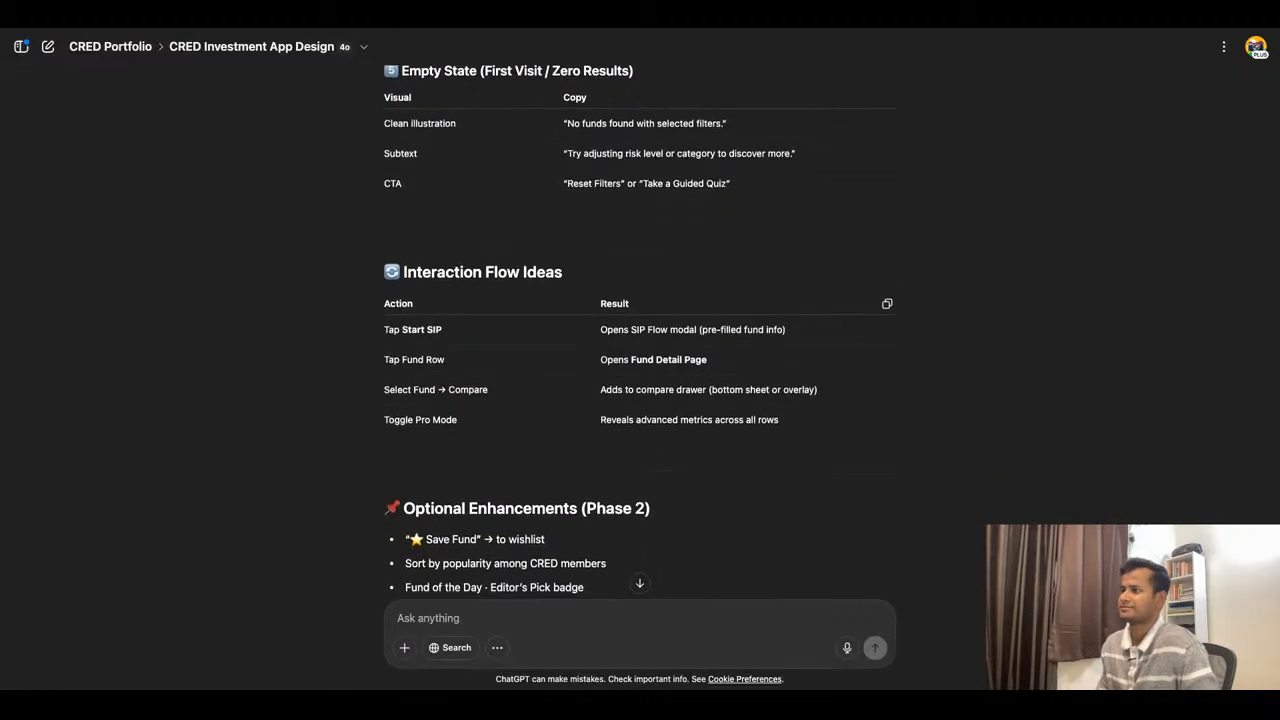
{"action": "scroll", "coordinate": [640, 330], "scroll_direction": "down", "scroll_amount": 3}
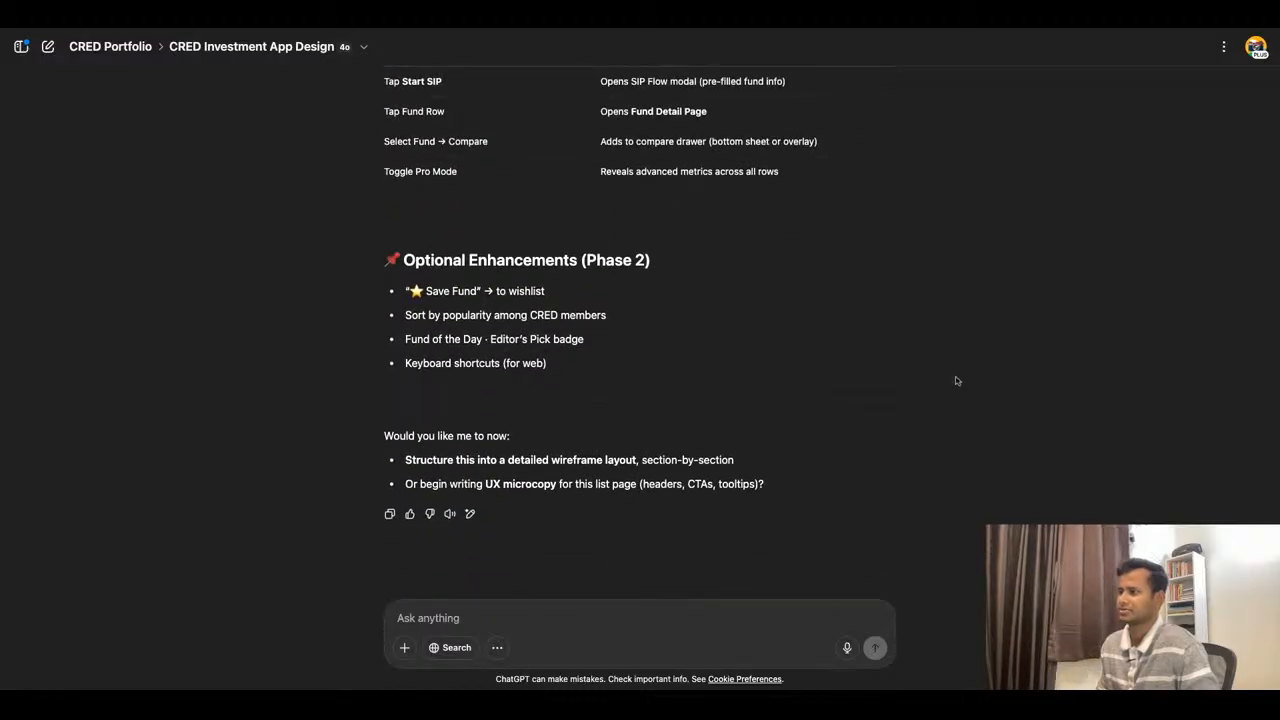
{"action": "scroll", "coordinate": [640, 392], "scroll_direction": "up", "scroll_amount": 2}
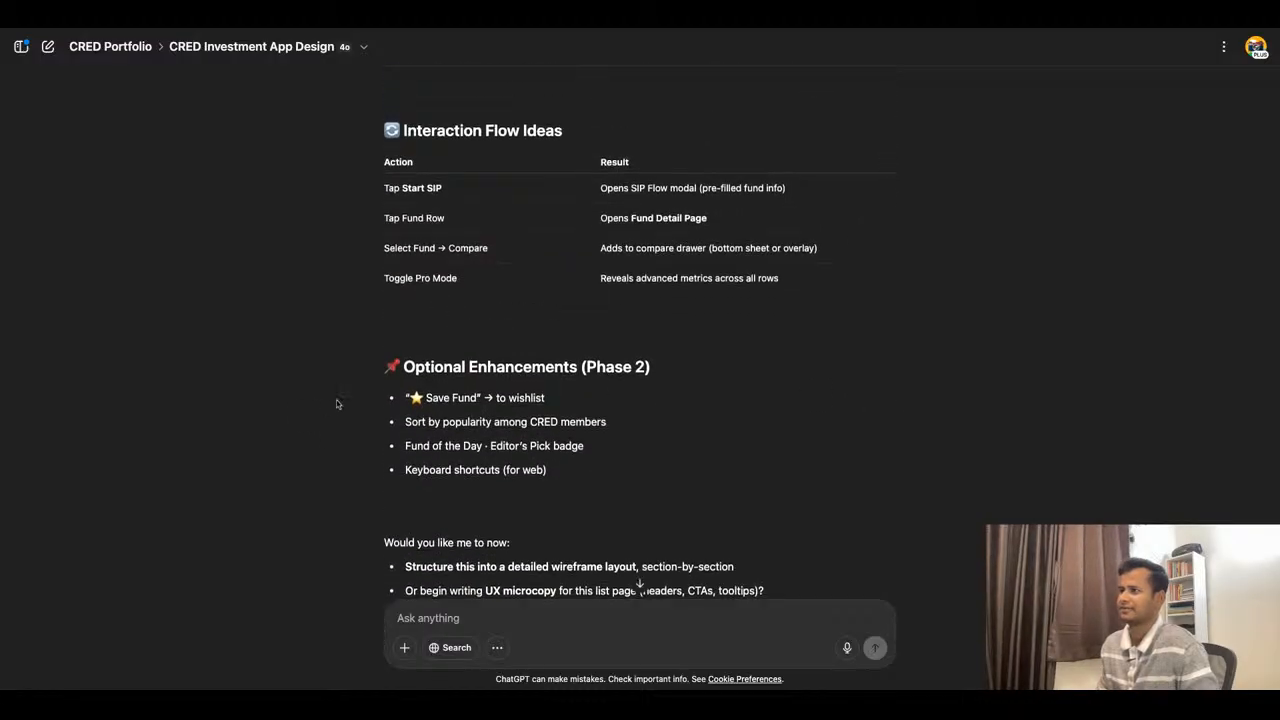
- Switch to Figma to review the Screen 3 – Explore Mutual Funds Page notes, and return to ChatGPT for the earlier Explore page suggestions
{"action": "left_click", "coordinate": [553, 29]}
{"action": "scroll", "coordinate": [564, 352], "scroll_direction": "up", "scroll_amount": 10}
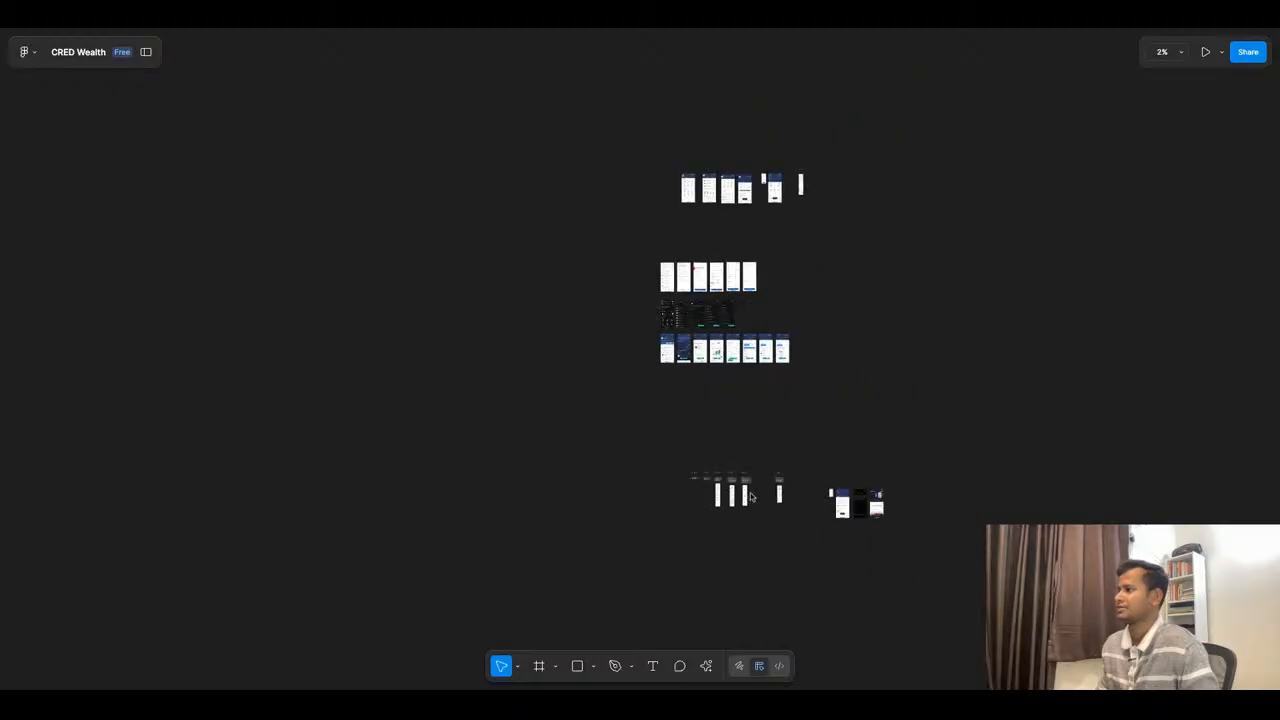
{"action": "scroll", "coordinate": [584, 307], "scroll_direction": "up", "scroll_amount": 3}
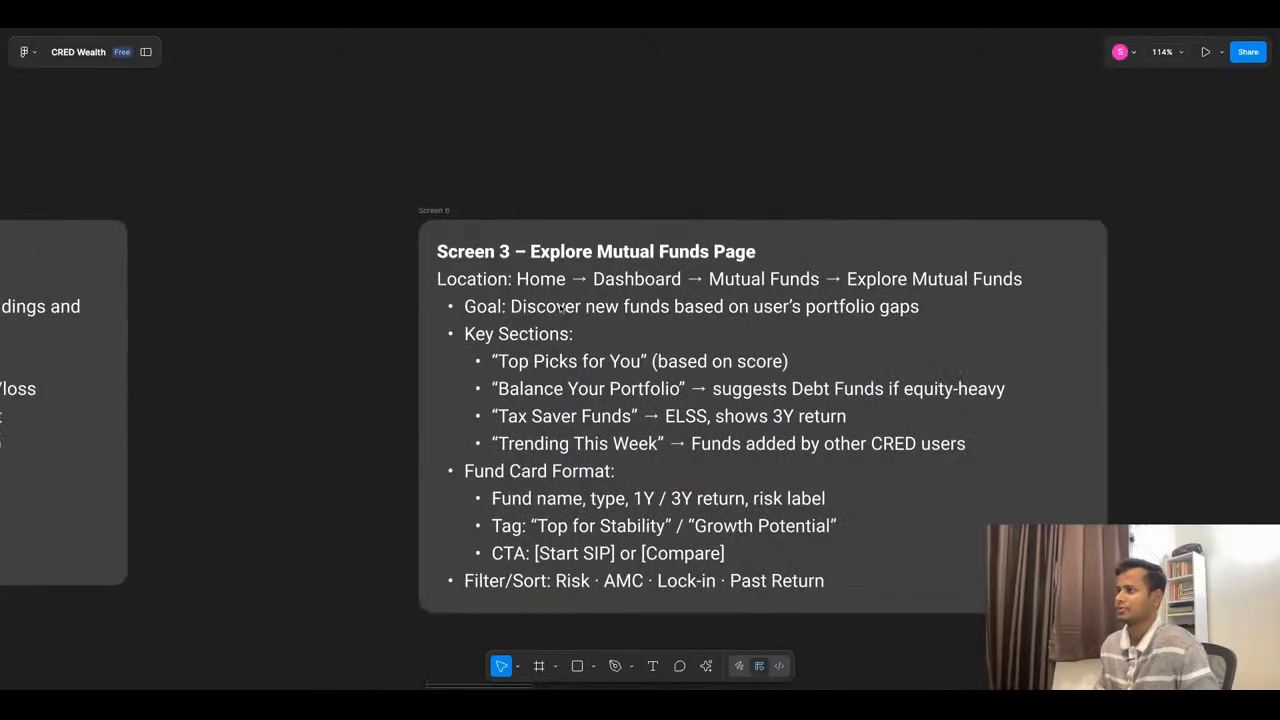
{"action": "scroll", "coordinate": [494, 166], "scroll_direction": "down", "scroll_amount": 3}
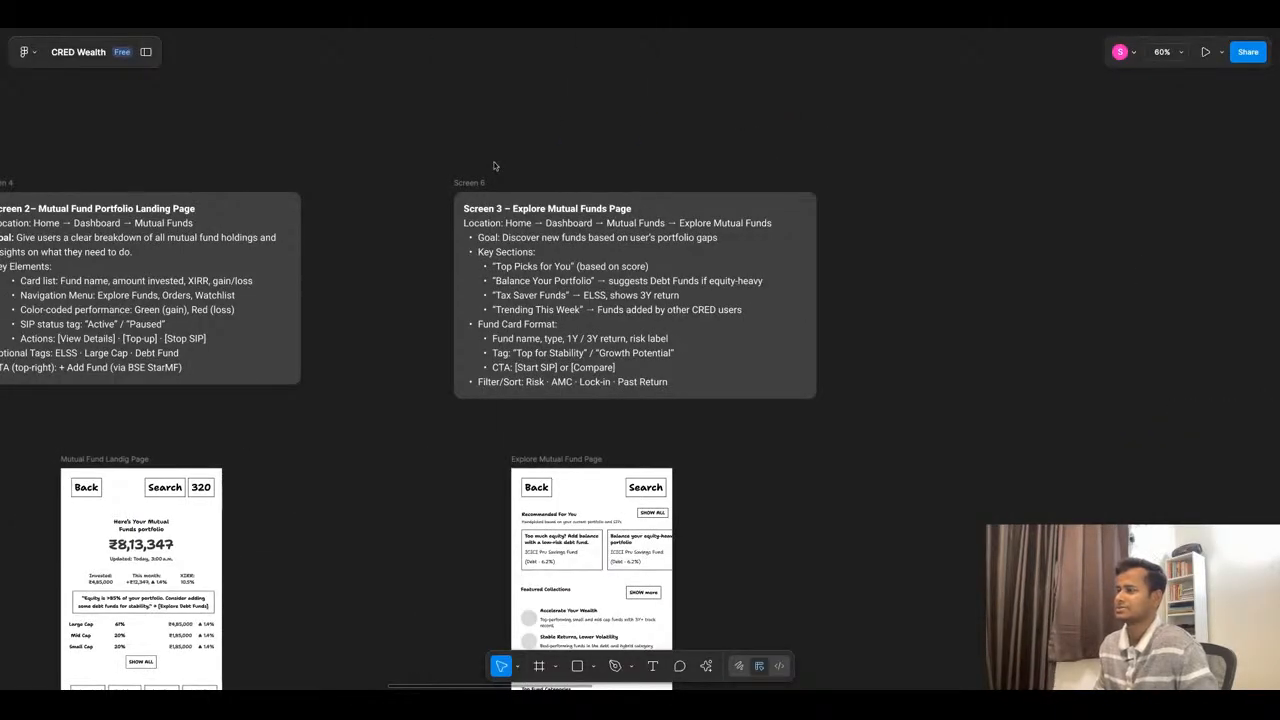
{"action": "scroll", "coordinate": [494, 166], "scroll_direction": "down", "scroll_amount": 2}
{"action": "left_click", "coordinate": [548, 30]}
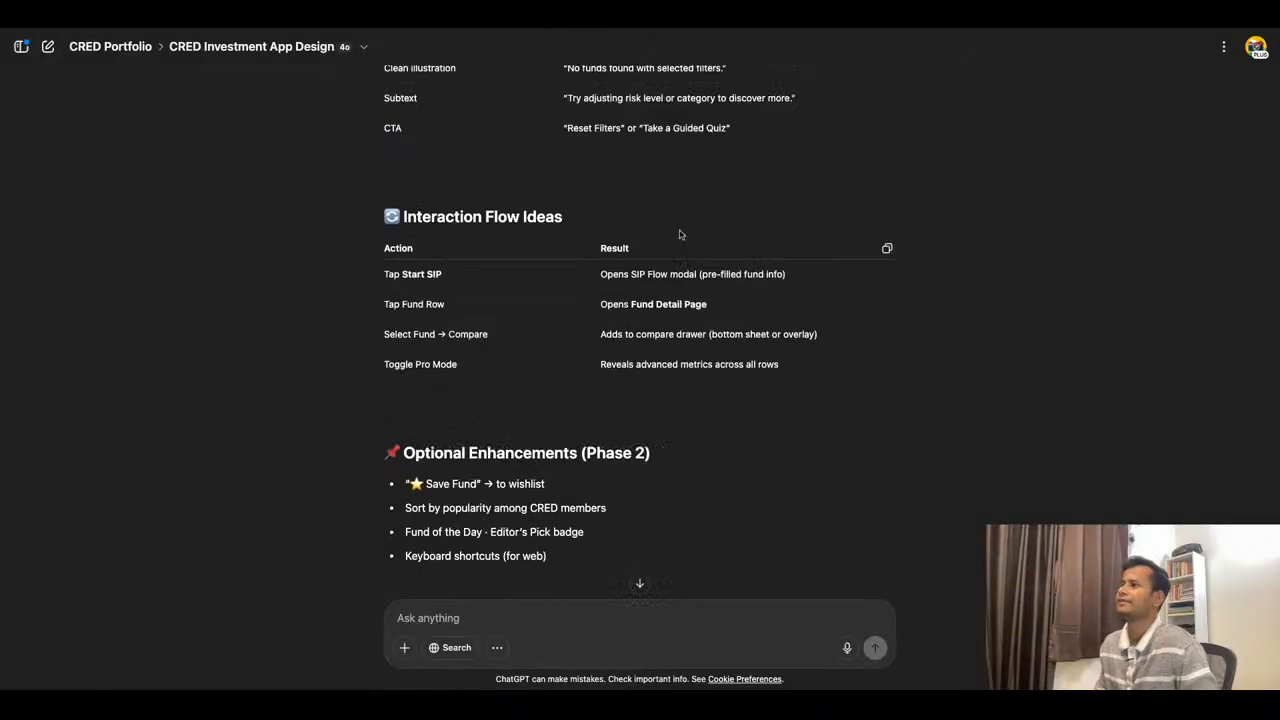
{"action": "scroll", "coordinate": [680, 234], "scroll_direction": "up", "scroll_amount": 20}
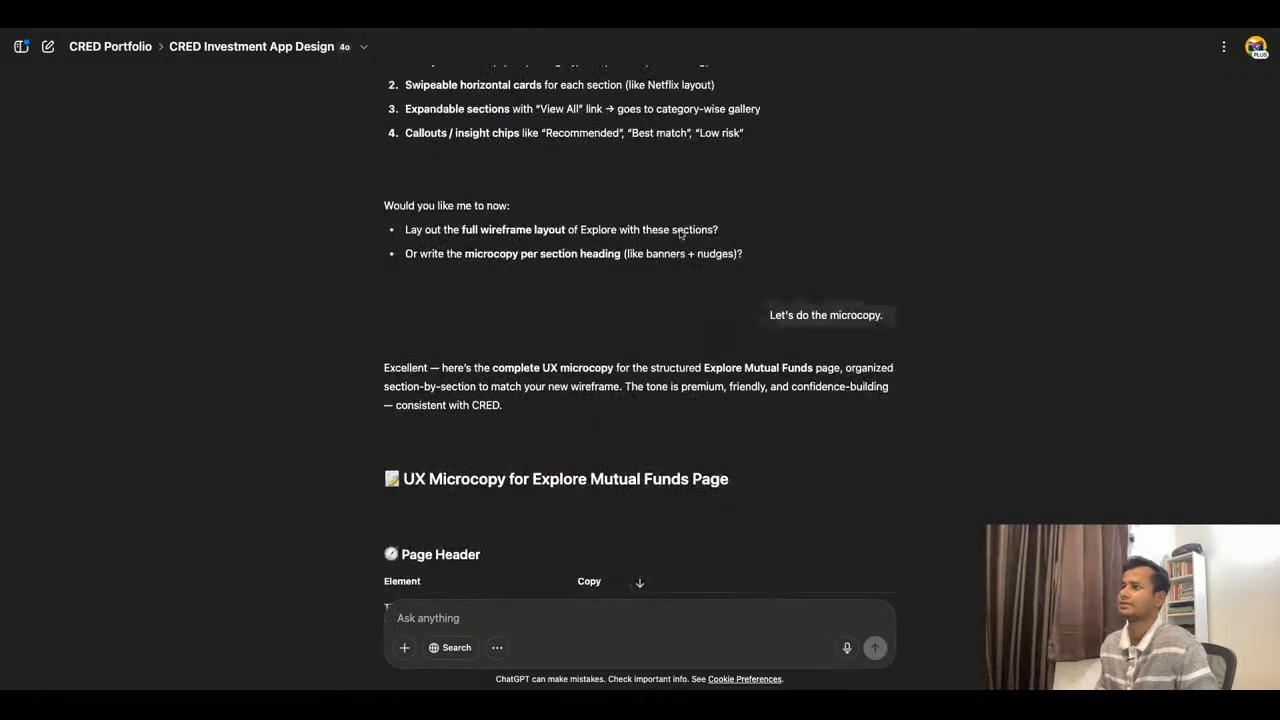
{"action": "scroll", "coordinate": [680, 233], "scroll_direction": "up", "scroll_amount": 10}
- Switch to Figma, duplicate the Explore Mutual Fund Page frame and align the copy beside the original at the same height
{"action": "left_click", "coordinate": [503, 31]}
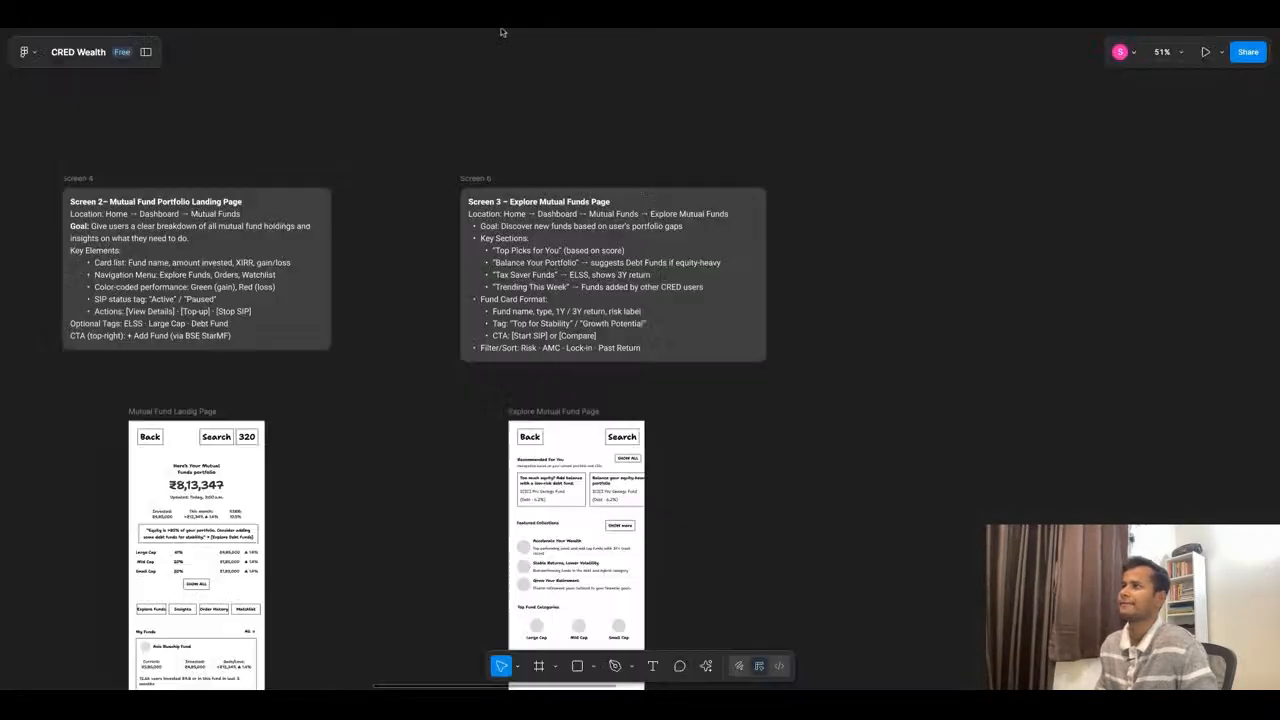
{"action": "scroll", "coordinate": [631, 308], "scroll_direction": "down", "scroll_amount": 4}
{"action": "scroll", "coordinate": [590, 305], "scroll_direction": "down", "scroll_amount": 3}
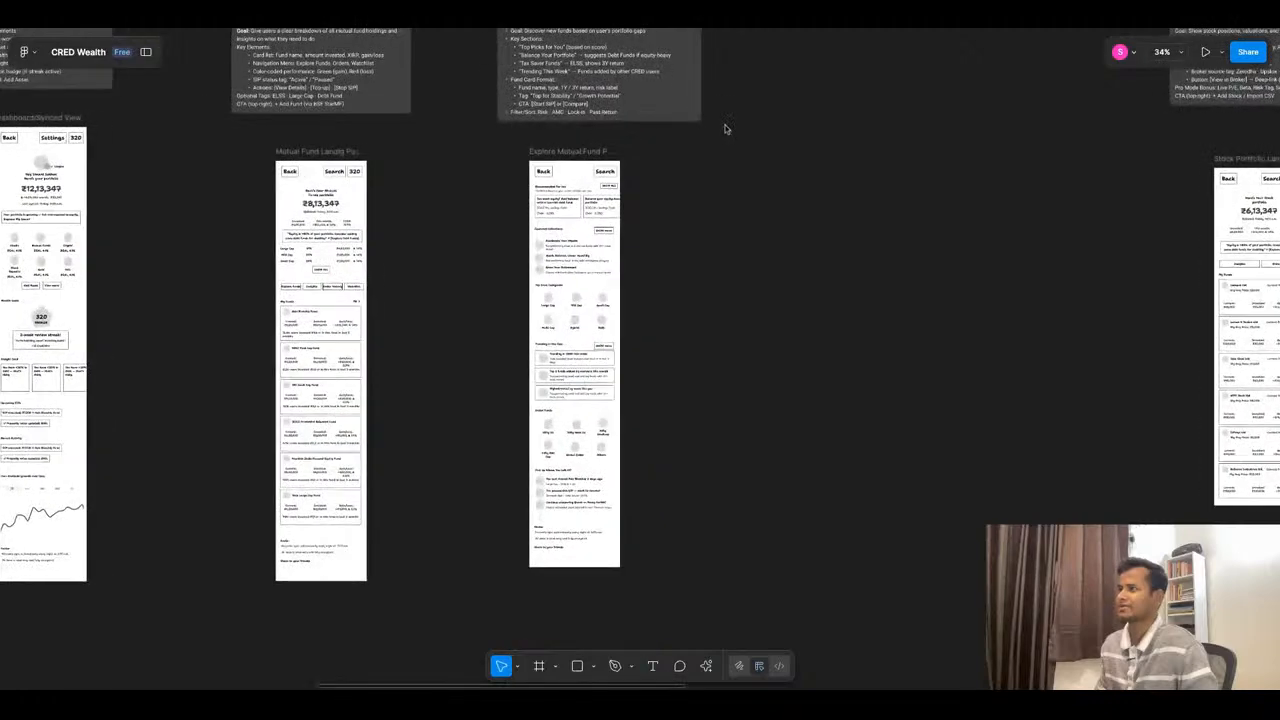
{"action": "scroll", "coordinate": [723, 126], "scroll_direction": "up", "scroll_amount": 2}
{"action": "left_click", "coordinate": [540, 157]}
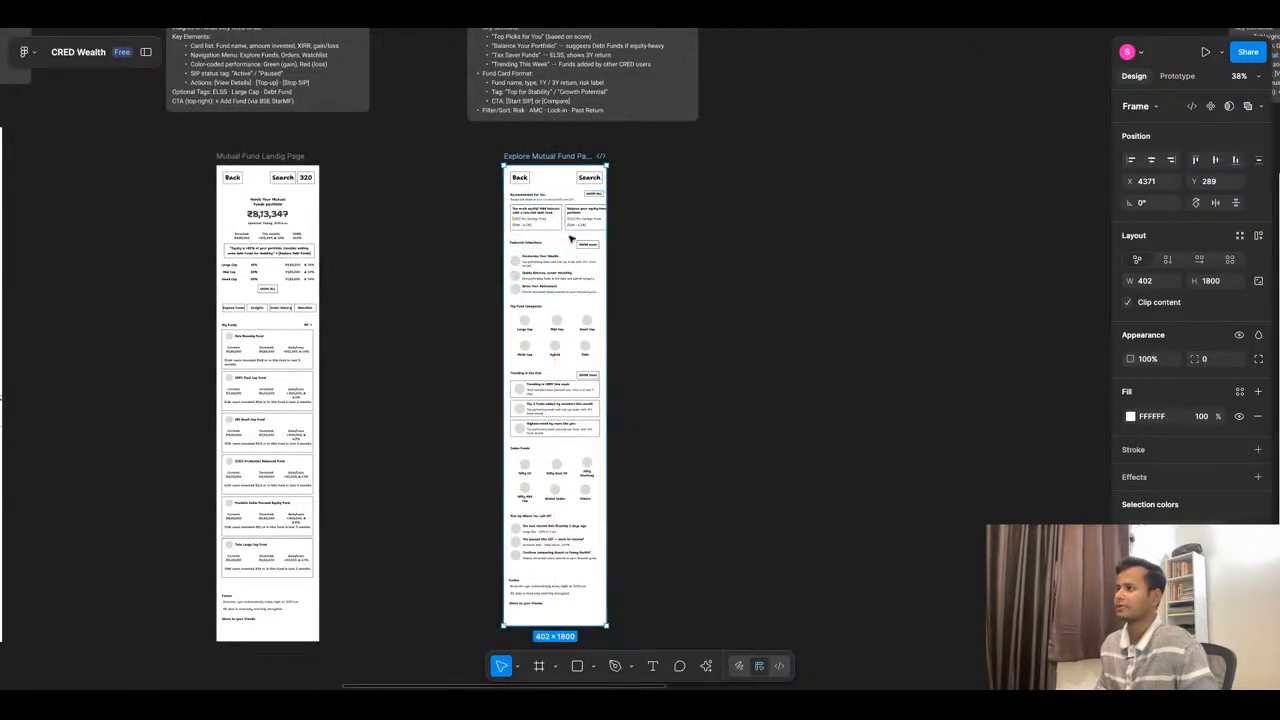
{"action": "key", "text": "Escape"}
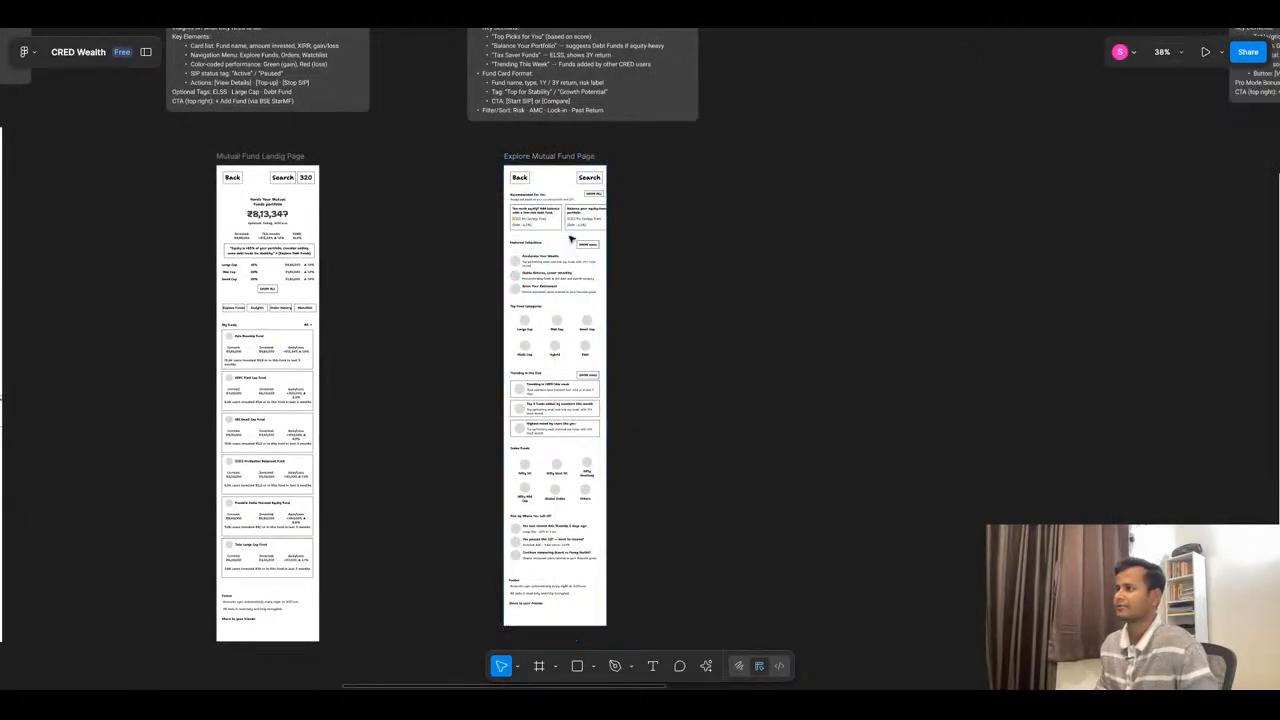
{"action": "left_click", "coordinate": [540, 160]}
{"action": "key", "text": "ctrl+d"}
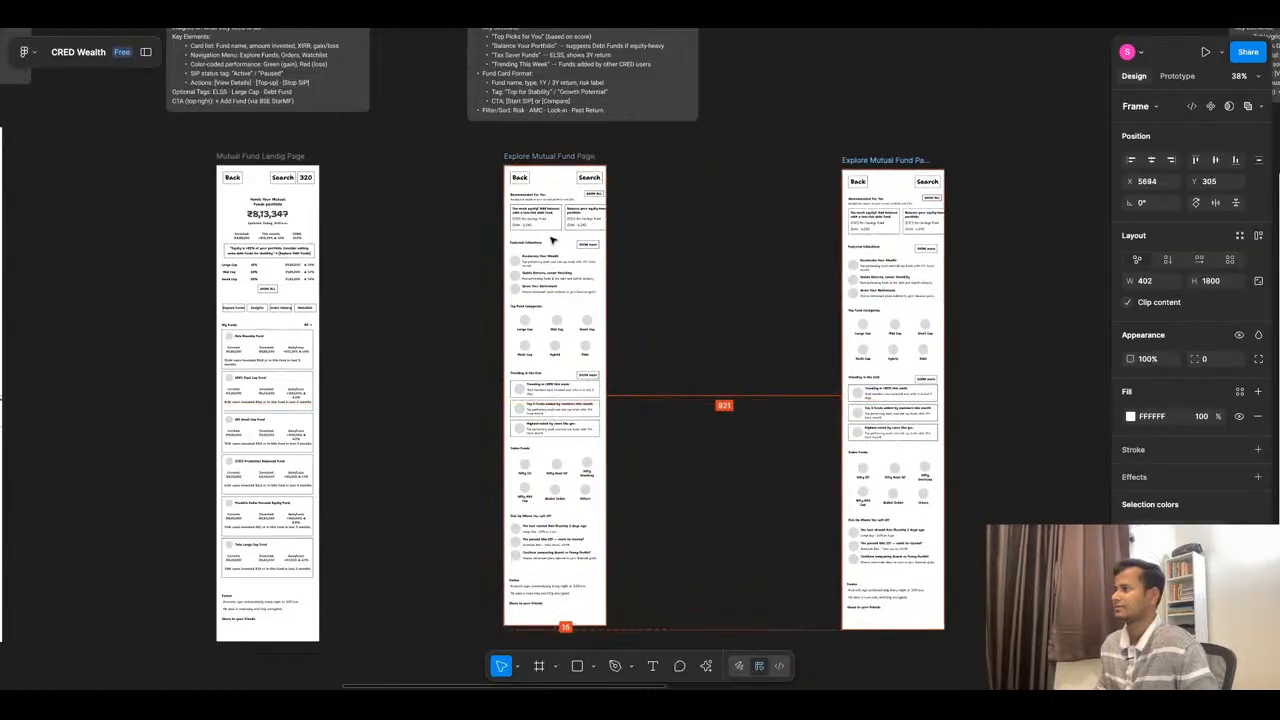
{"action": "left_click_drag", "start_coordinate": [552, 240], "coordinate": [878, 240]}
{"action": "left_click", "coordinate": [777, 252]}
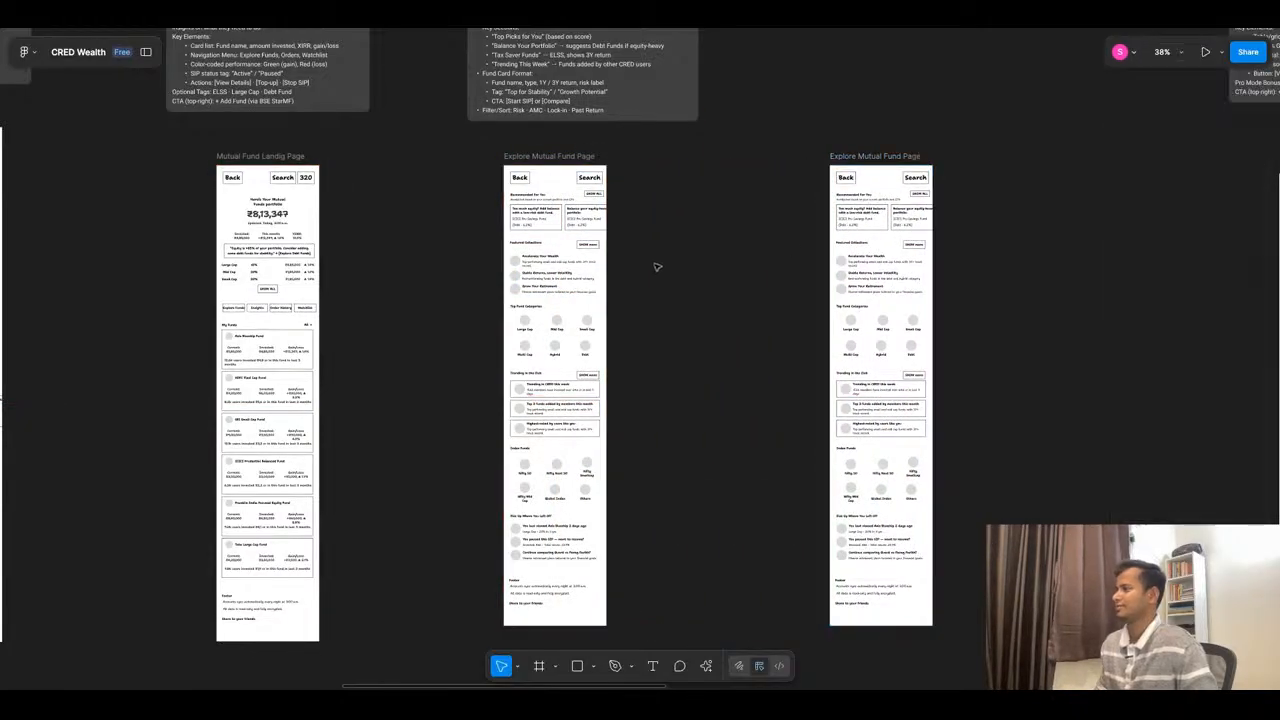
- Move the Screen 5 note and the stock portfolio frame farther right to make room beside the duplicated page
{"action": "scroll", "coordinate": [657, 267], "scroll_direction": "down", "scroll_amount": 5}
{"action": "scroll", "coordinate": [720, 200], "scroll_direction": "up", "scroll_amount": 5}
{"action": "scroll", "coordinate": [798, 115], "scroll_direction": "down", "scroll_amount": 5}
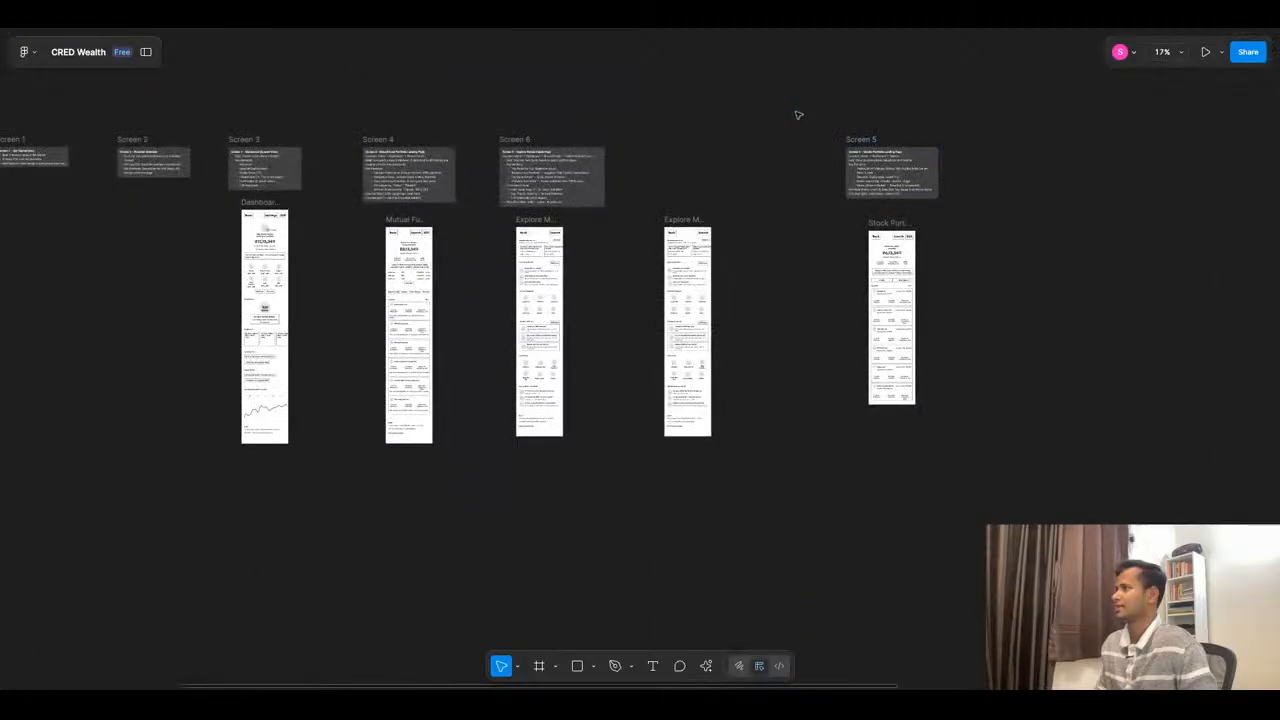
{"action": "left_click_drag", "start_coordinate": [796, 112], "coordinate": [1040, 468]}
{"action": "mouse_move", "coordinate": [900, 322]}
{"action": "left_mouse_down"}
{"action": "mouse_move", "coordinate": [1129, 322]}
{"action": "mouse_move", "coordinate": [905, 322]}
{"action": "left_mouse_up"}
{"action": "left_click", "coordinate": [881, 401]}
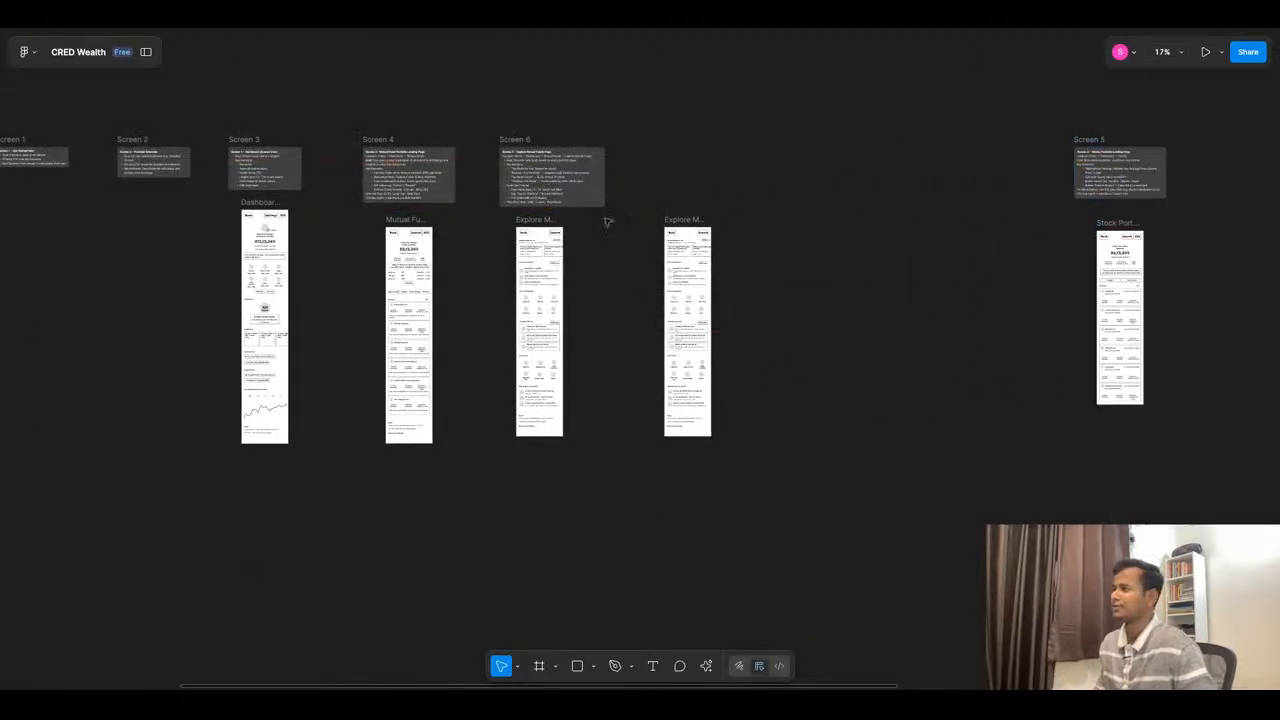
- Delete all content sections between the header and footer of the duplicated Explore Mutual Fund Page frame
{"action": "scroll", "coordinate": [607, 221], "scroll_direction": "up", "scroll_amount": 10}
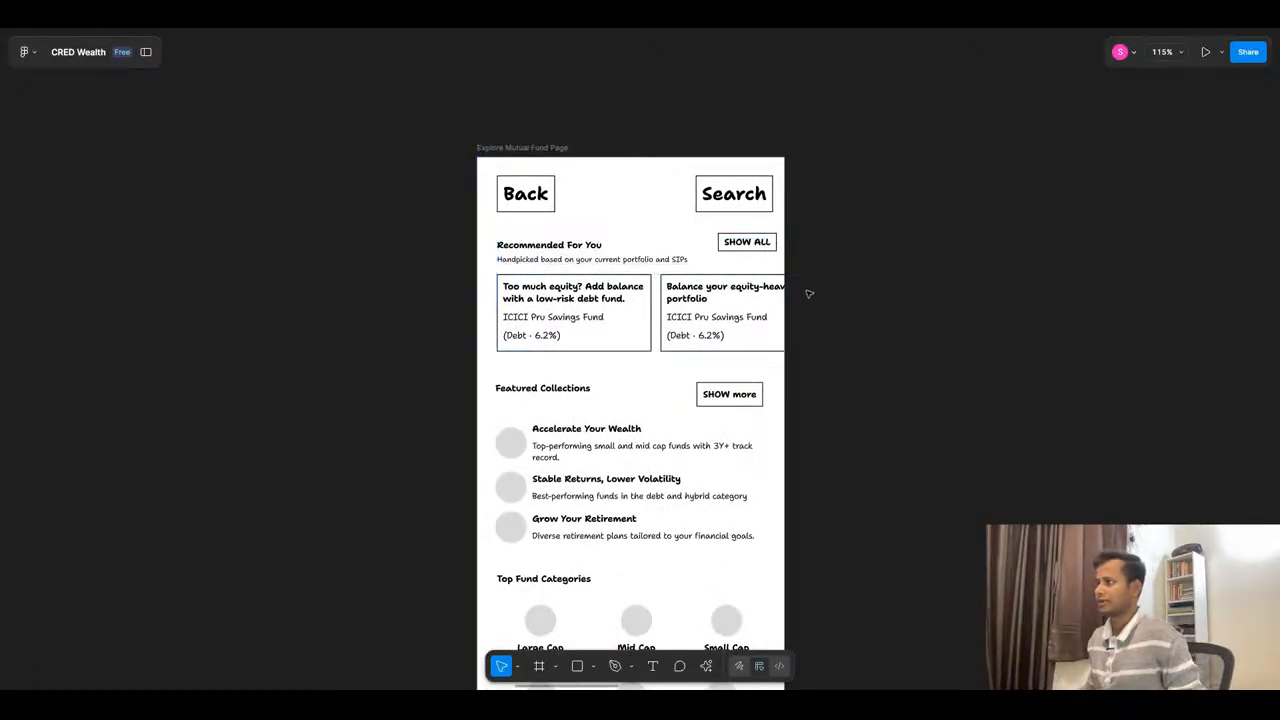
{"action": "scroll", "coordinate": [809, 294], "scroll_direction": "down", "scroll_amount": 1}
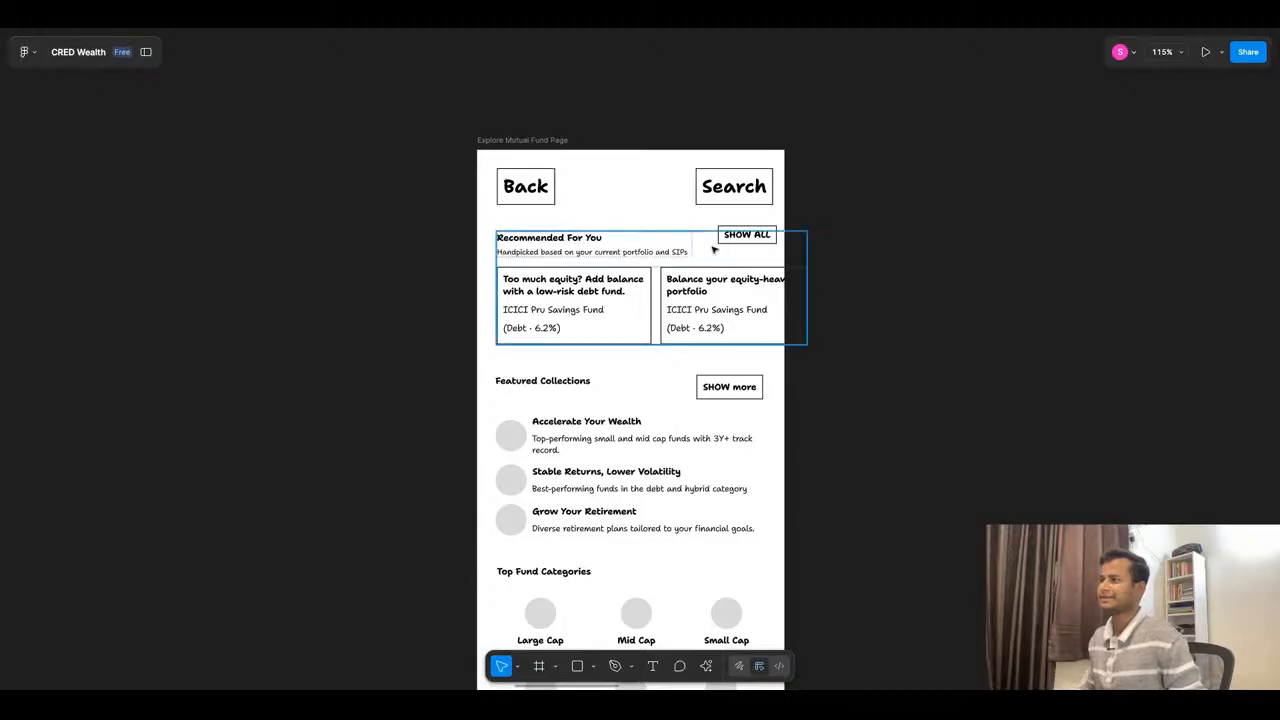
{"action": "scroll", "coordinate": [714, 250], "scroll_direction": "down", "scroll_amount": 2}
{"action": "scroll", "coordinate": [640, 230], "scroll_direction": "down", "scroll_amount": 5, "text": "ctrl"}
{"action": "left_click_drag", "start_coordinate": [676, 272], "coordinate": [832, 520]}
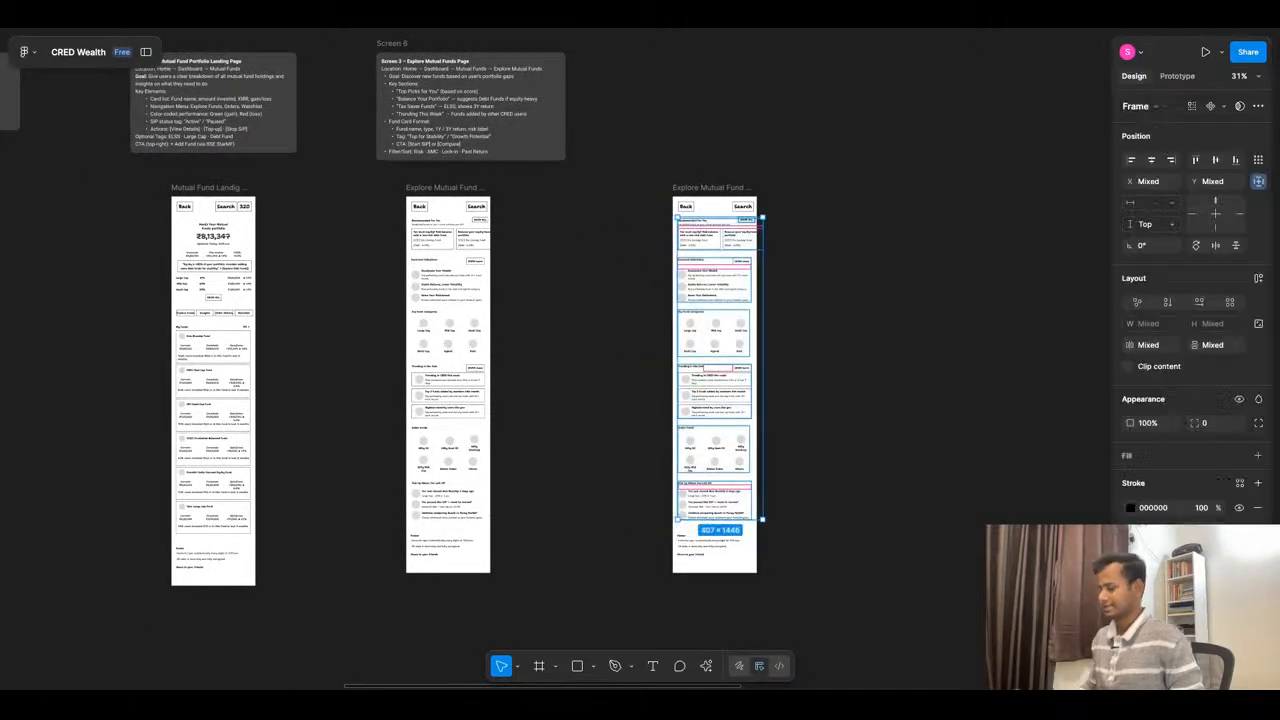
{"action": "key", "text": "Delete"}
- Widen the Search box in the duplicated page's header toward the Back box, to about 263 px
{"action": "scroll", "coordinate": [720, 210], "scroll_direction": "up", "scroll_amount": 5, "text": "ctrl"}
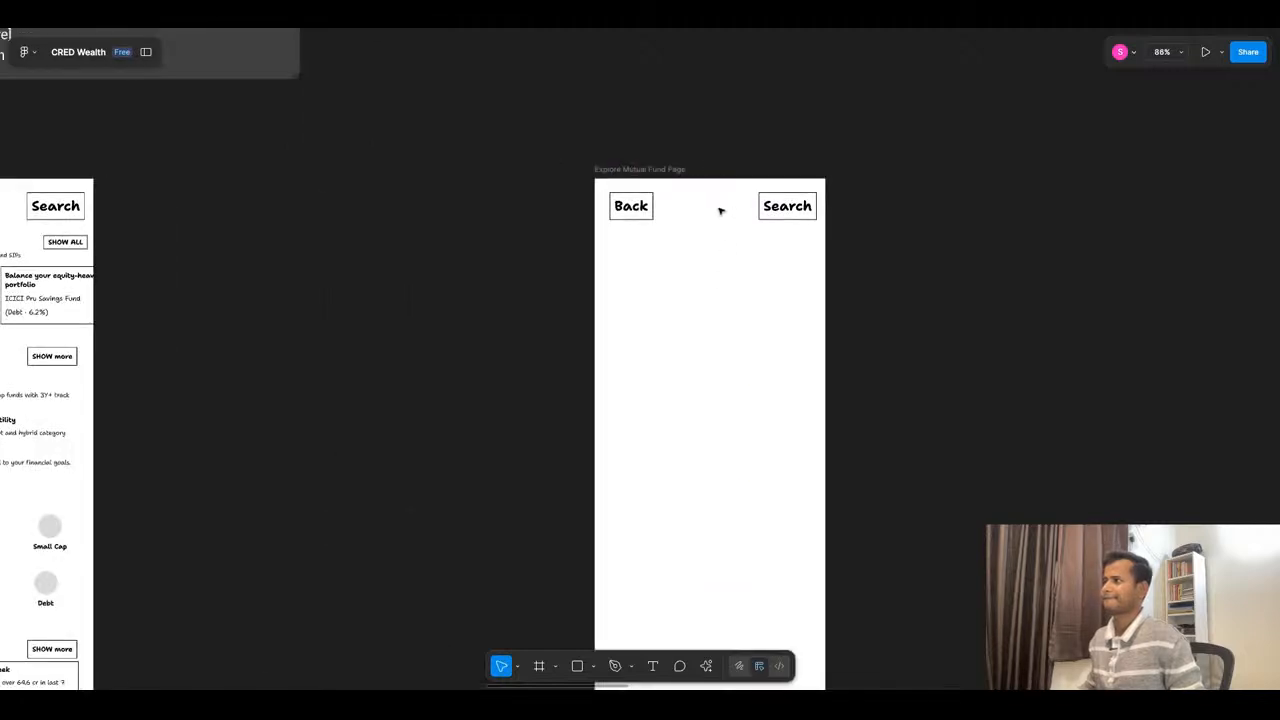
{"action": "left_click", "coordinate": [774, 209]}
{"action": "left_click_drag", "start_coordinate": [759, 206], "coordinate": [663, 206]}
{"action": "left_click", "coordinate": [889, 212]}
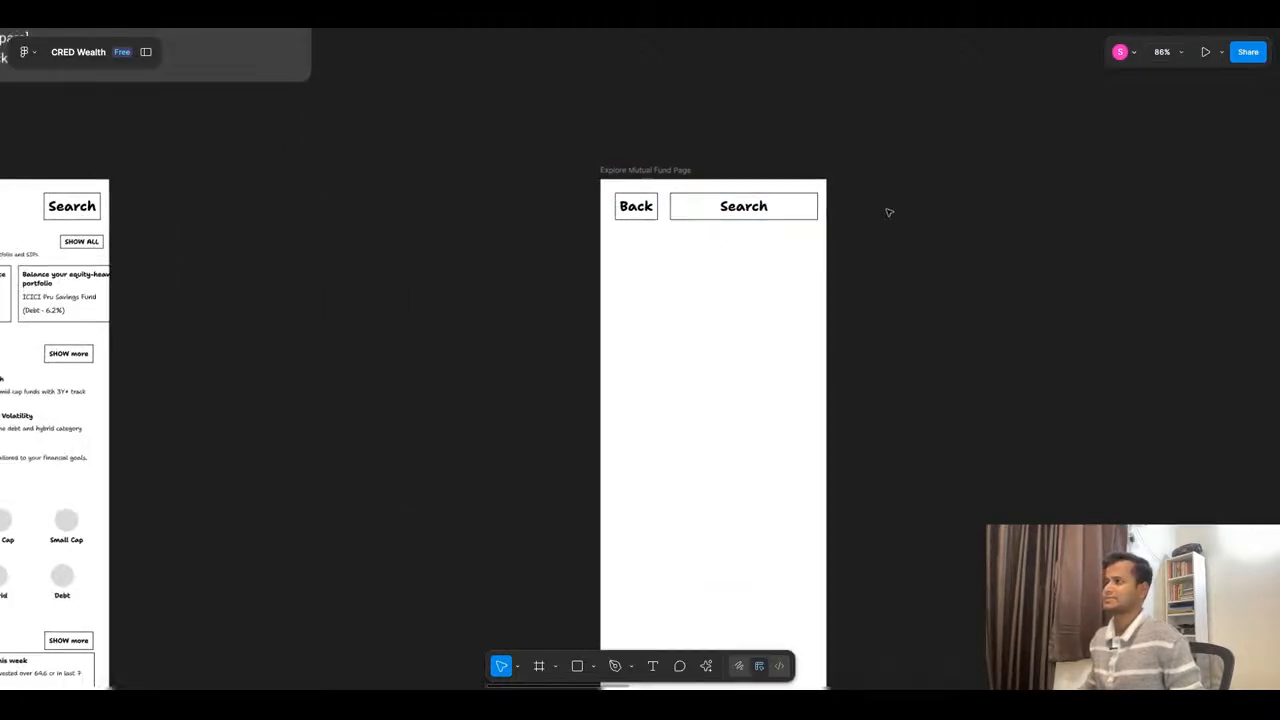
- Widen the Search box in the original Explore Mutual Fund Page header toward its Back box, to about 267 px
{"action": "scroll", "coordinate": [889, 212], "scroll_direction": "down", "scroll_amount": 4, "text": "ctrl"}
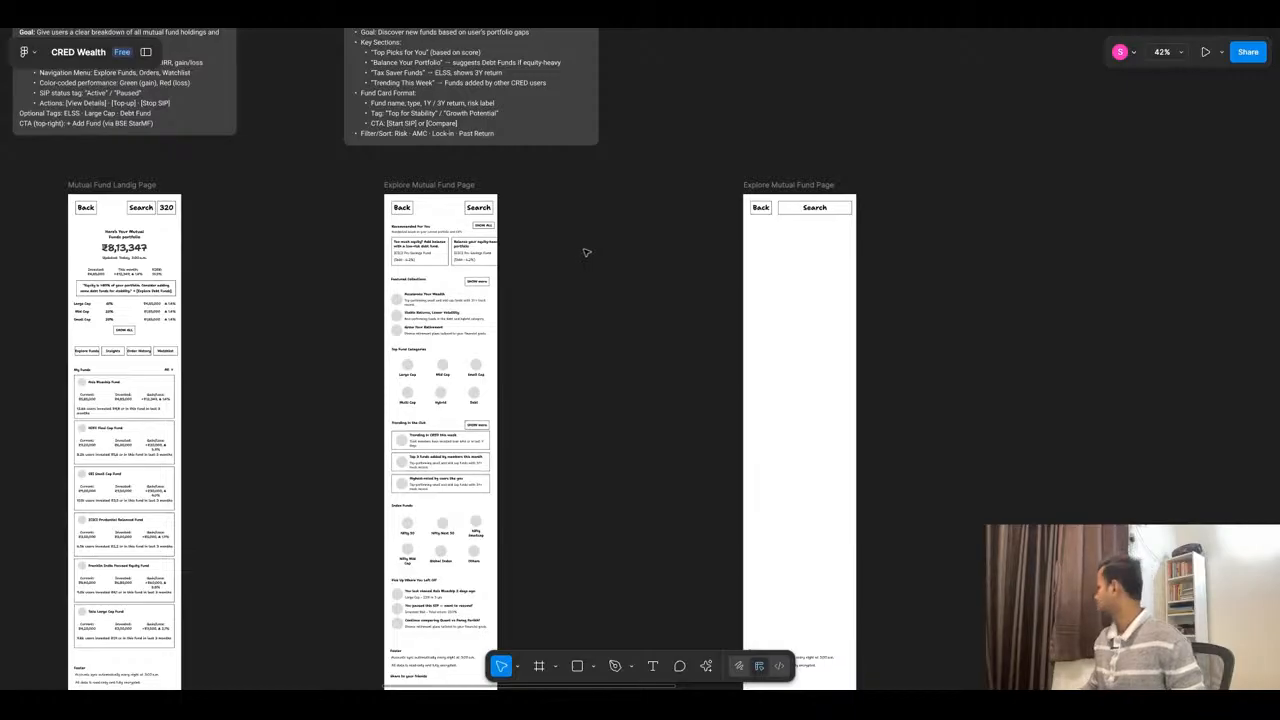
{"action": "scroll", "coordinate": [324, 211], "scroll_direction": "up", "scroll_amount": 5, "text": "ctrl"}
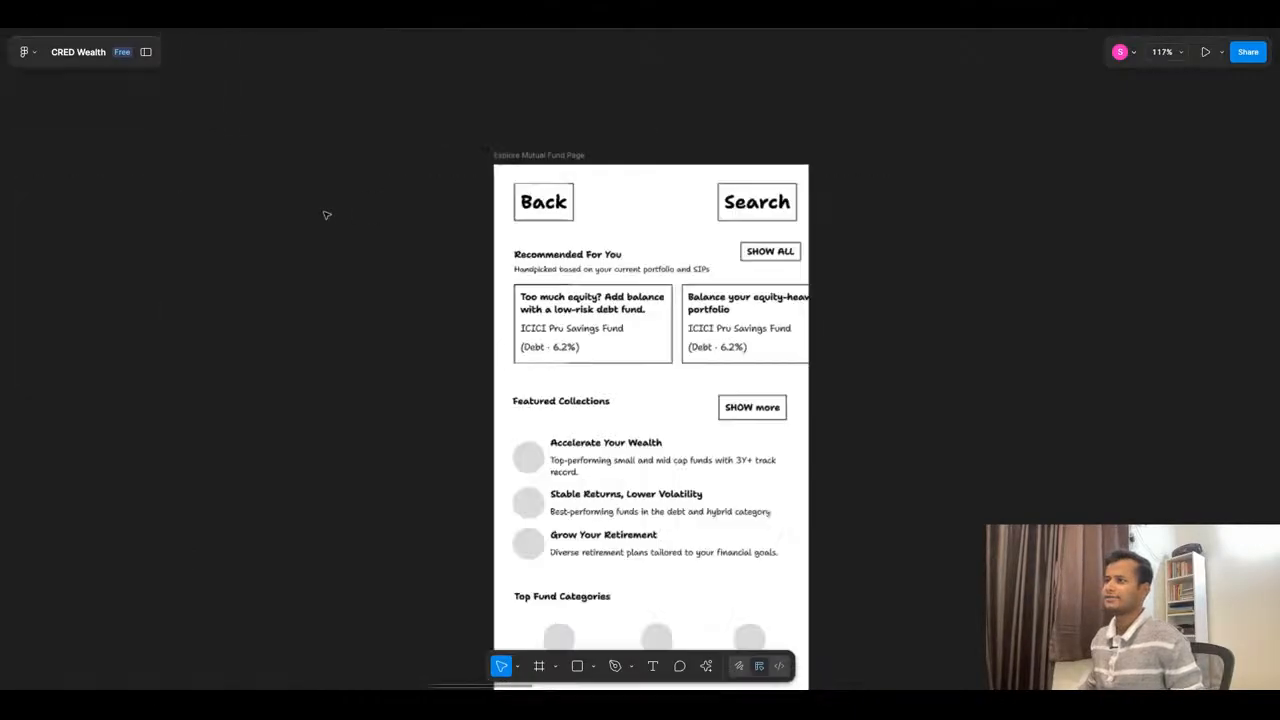
{"action": "left_click", "coordinate": [718, 203]}
{"action": "left_click_drag", "start_coordinate": [716, 203], "coordinate": [584, 204]}
- Replace the Search label in the duplicated page's header box with "Calculator", keeping the box itself
{"action": "scroll", "coordinate": [584, 208], "scroll_direction": "down", "scroll_amount": 2, "text": "ctrl"}
{"action": "scroll", "coordinate": [577, 217], "scroll_direction": "down", "scroll_amount": 3, "text": "ctrl"}
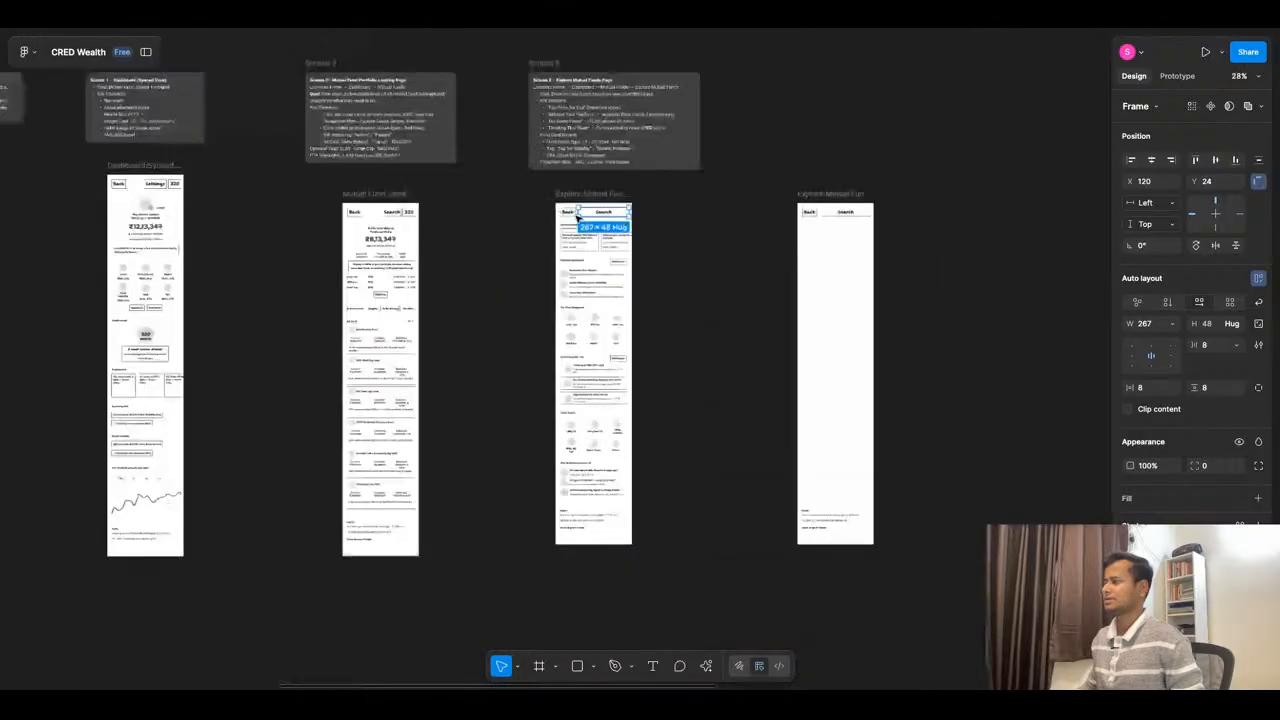
{"action": "scroll", "coordinate": [585, 222], "scroll_direction": "up", "scroll_amount": 6, "text": "ctrl"}
{"action": "left_click", "coordinate": [590, 229]}
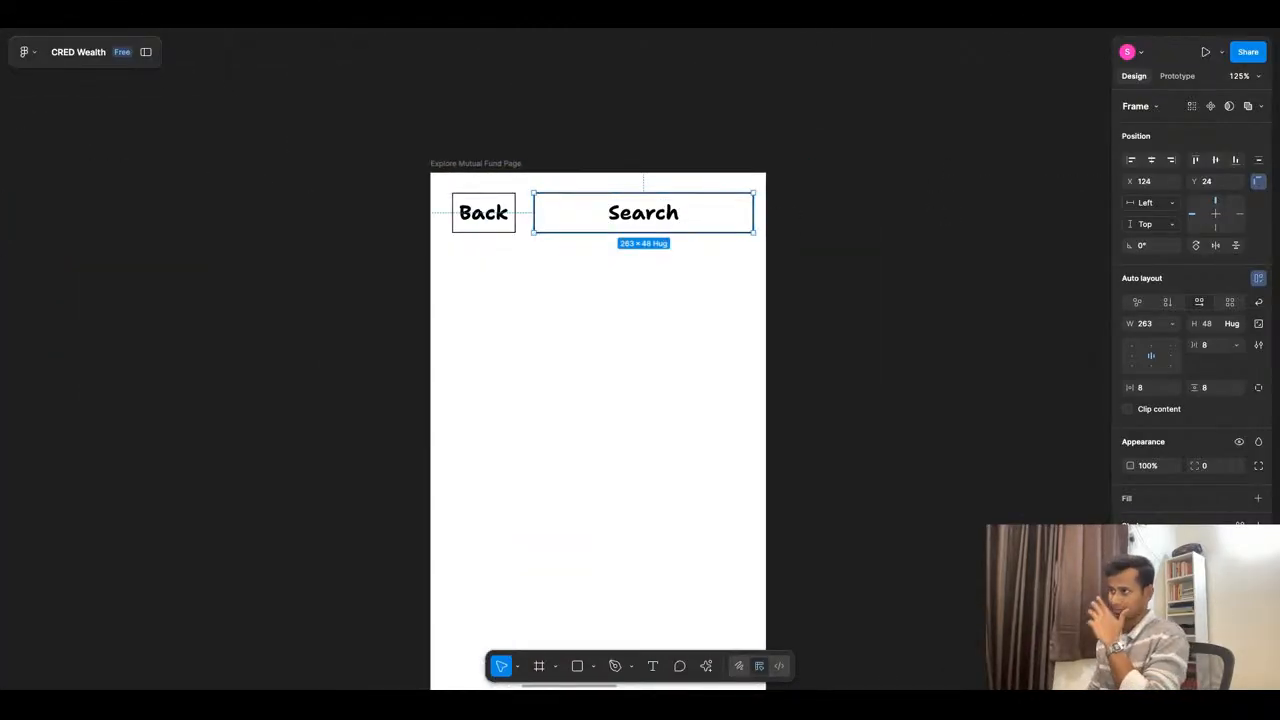
{"action": "key", "text": "Delete"}
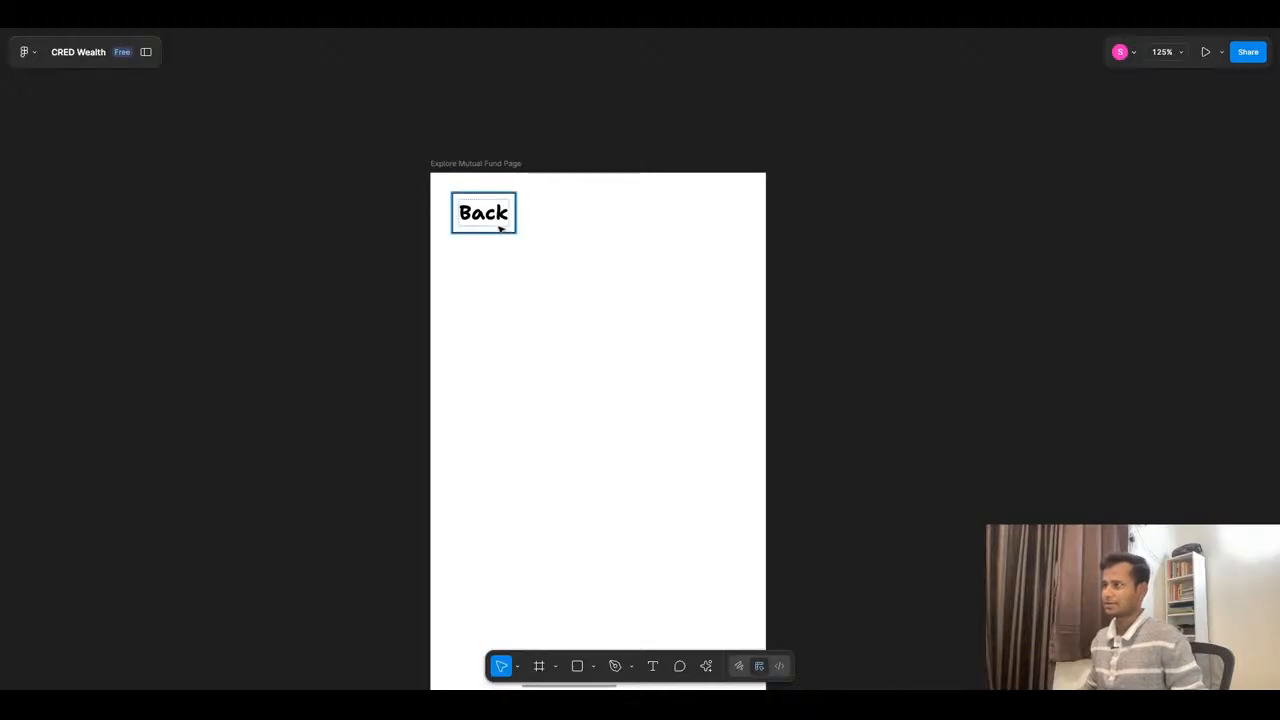
{"action": "key", "text": "ctrl+z"}
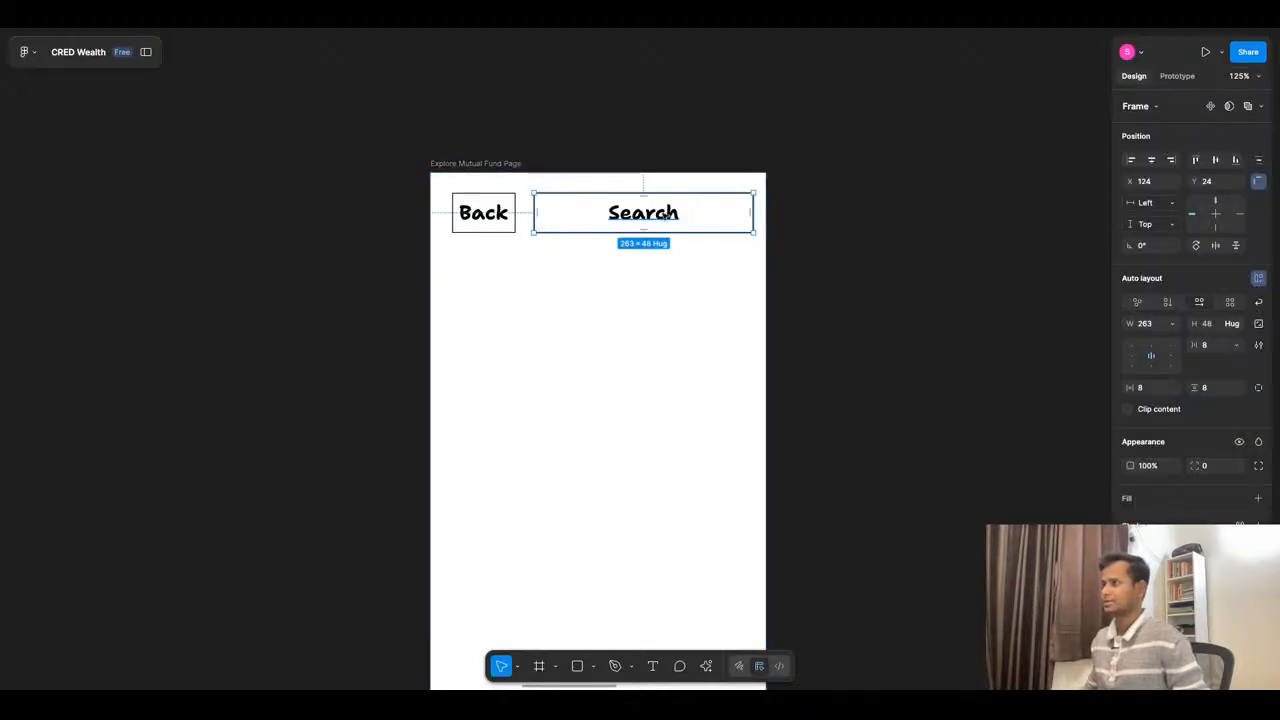
{"action": "key", "text": "Return"}
{"action": "key", "text": "Return"}
{"action": "type", "text": "Cal"}
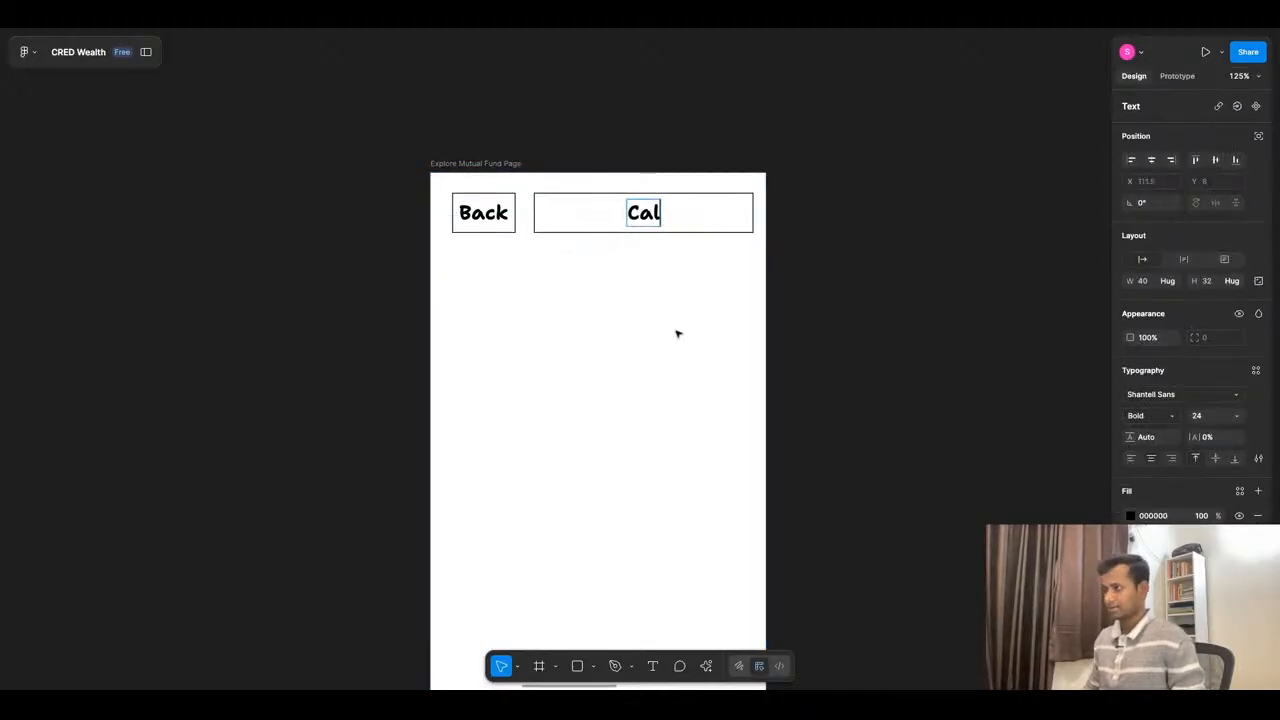
{"action": "type", "text": "culator"}
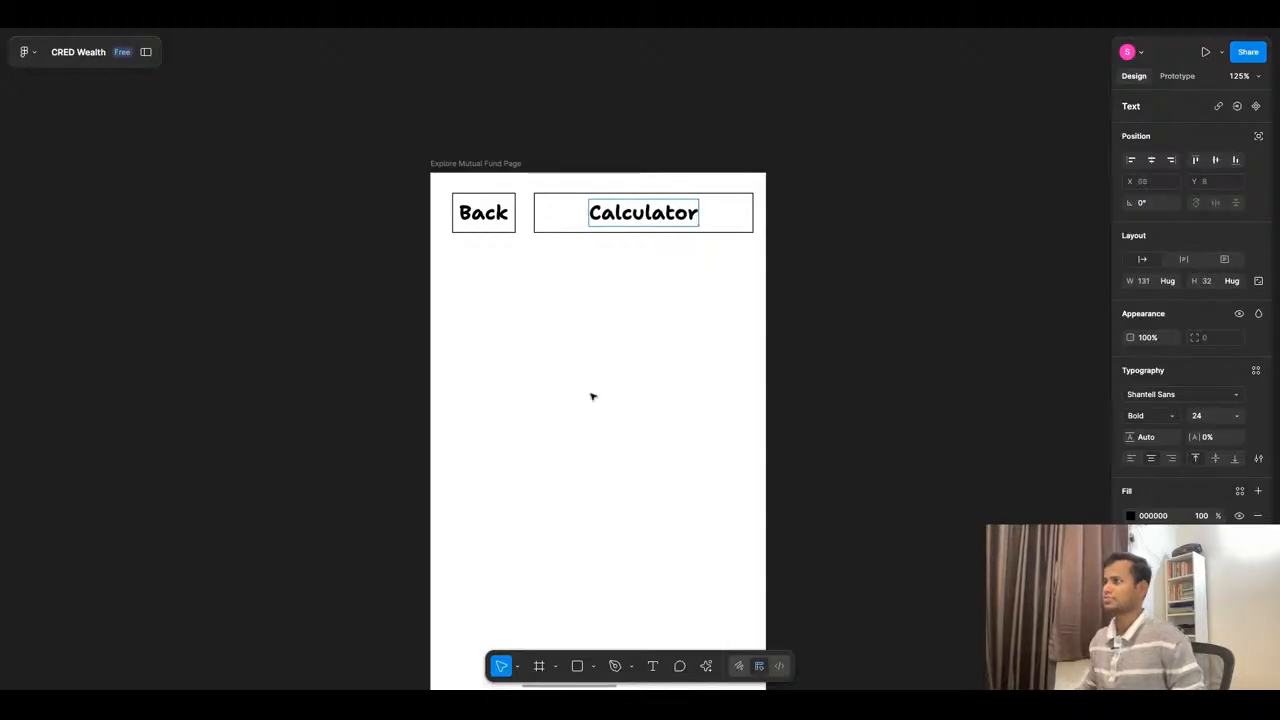
{"action": "key", "text": "Escape"}
{"action": "left_click", "coordinate": [574, 217]}
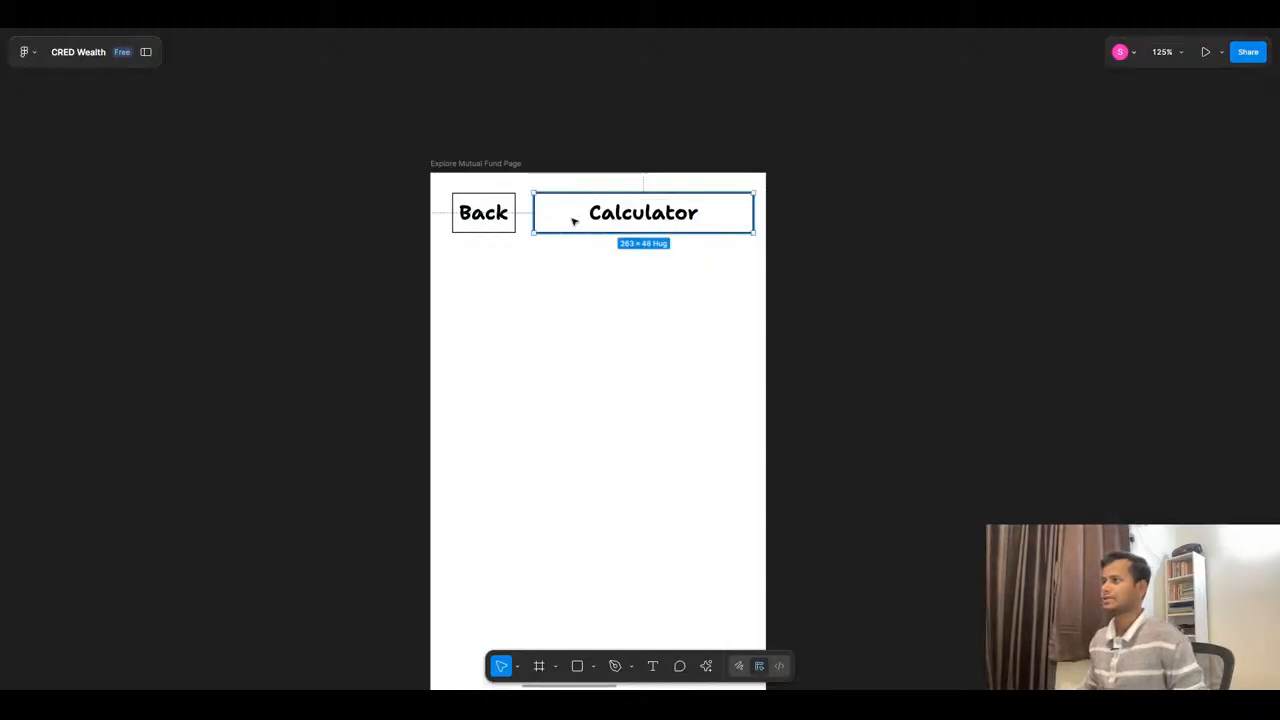
- Narrow the Calculator box in the duplicated page's header to 160 px, keeping its outer edge in place
{"action": "left_click_drag", "start_coordinate": [533, 213], "coordinate": [620, 213]}
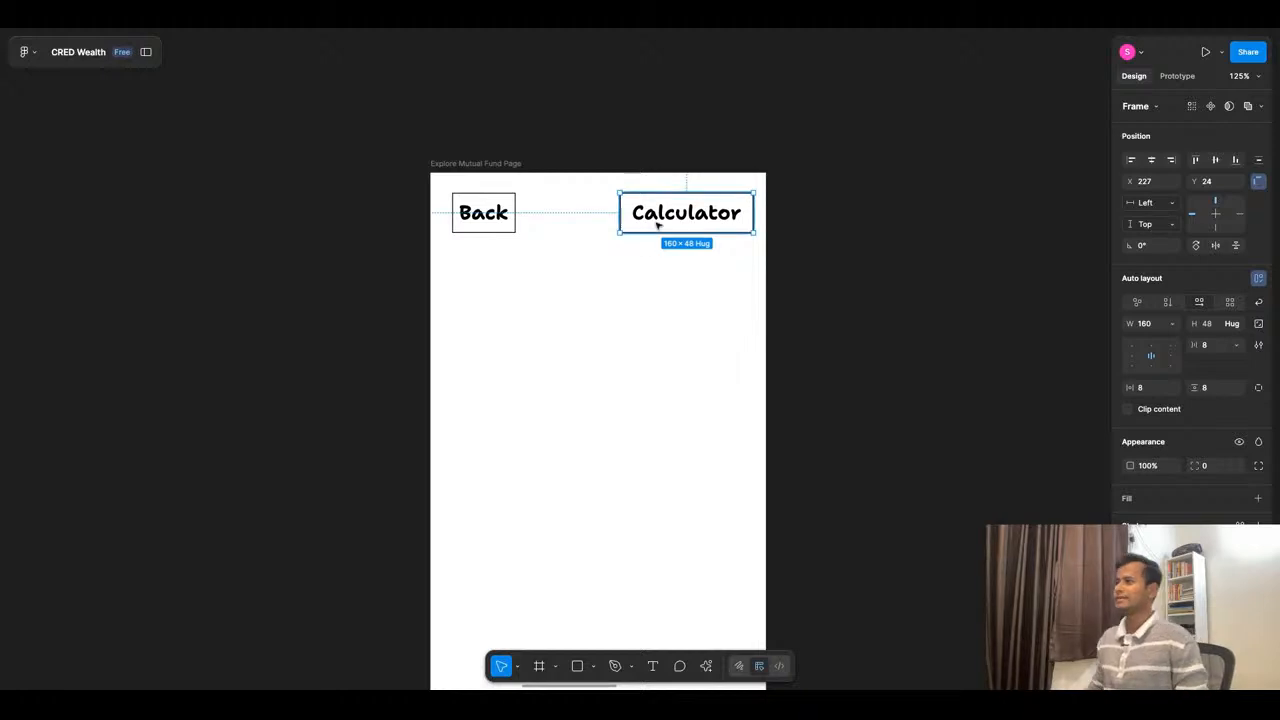
{"action": "left_click", "coordinate": [729, 281]}
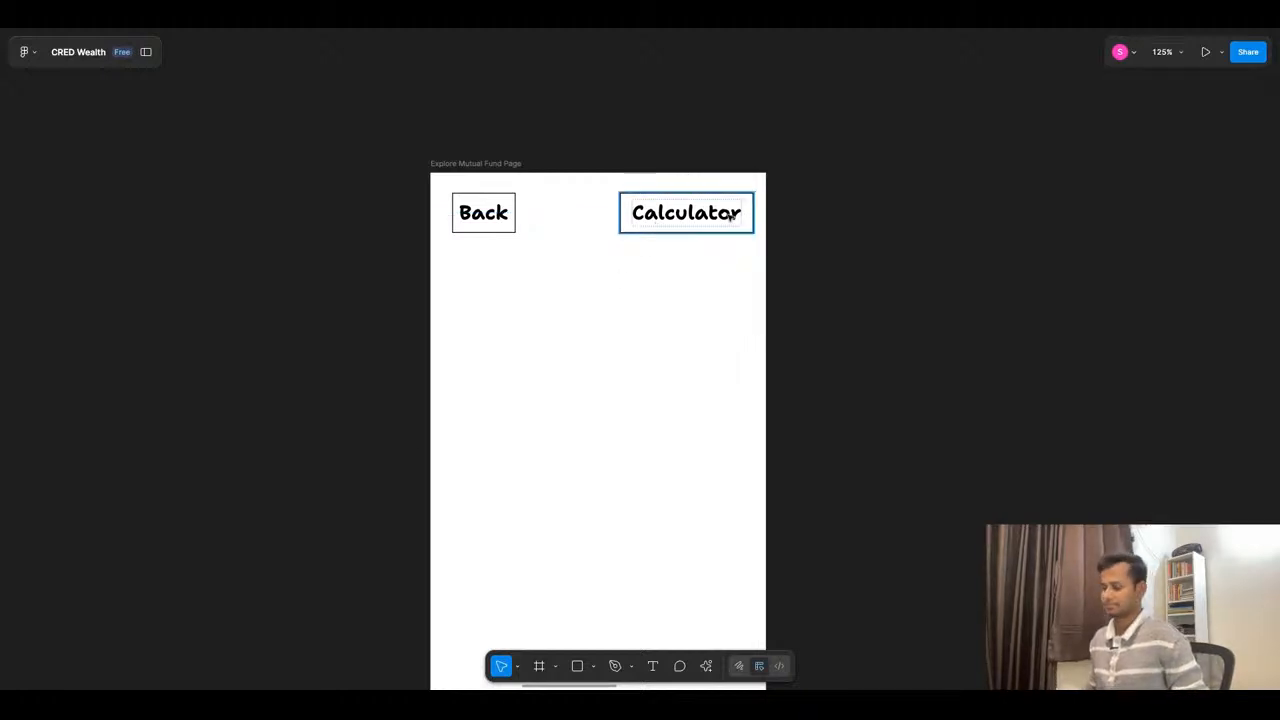
{"action": "scroll", "coordinate": [680, 226], "scroll_direction": "down", "scroll_amount": 1}
{"action": "scroll", "coordinate": [680, 226], "scroll_direction": "down", "scroll_amount": 2}
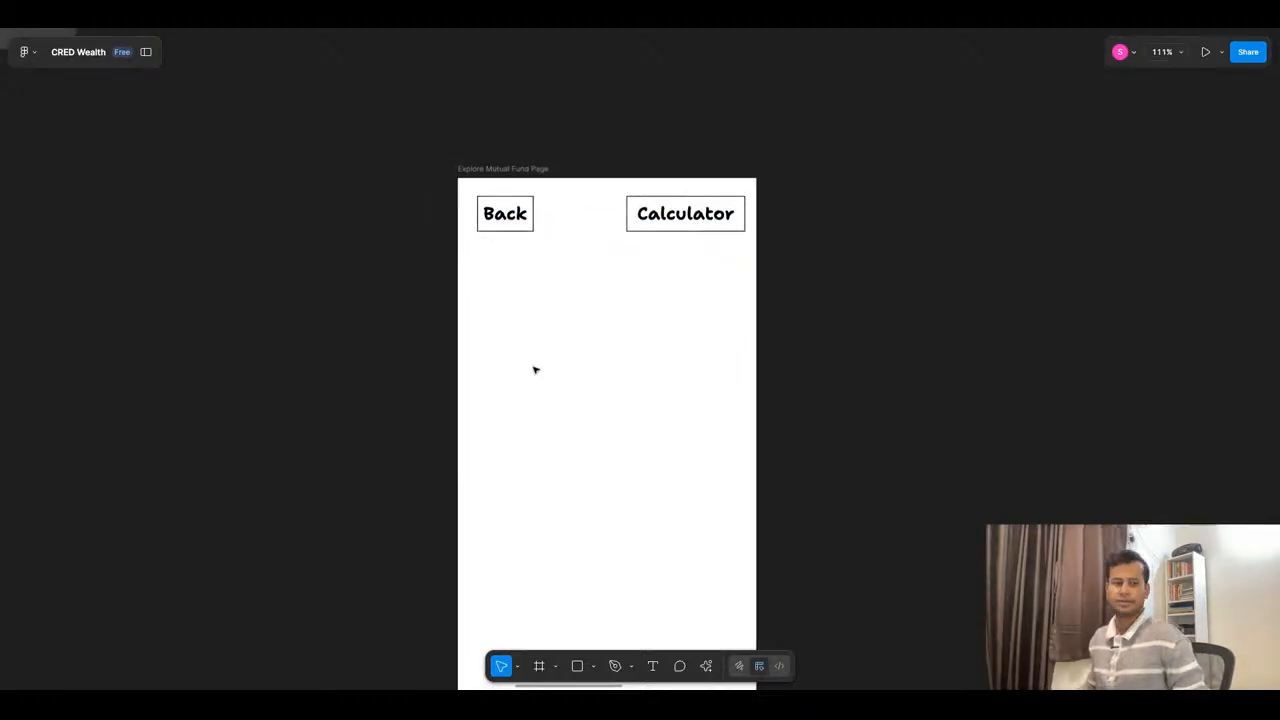
{"action": "scroll", "coordinate": [750, 294], "scroll_direction": "down", "scroll_amount": 5}
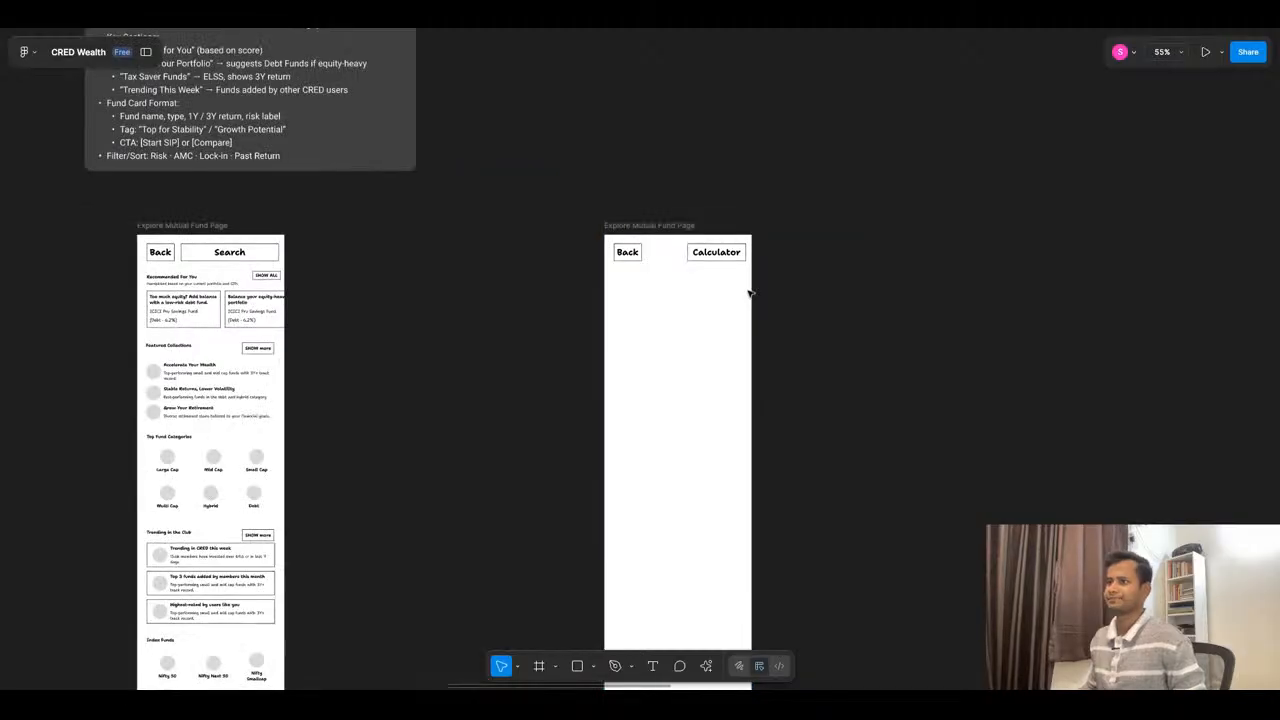
- Switch to ChatGPT and review the suggested page header and fund list features for the Mutual Fund List page wireframe
{"action": "left_click", "coordinate": [558, 28]}
{"action": "scroll", "coordinate": [805, 333], "scroll_direction": "up", "scroll_amount": 10}
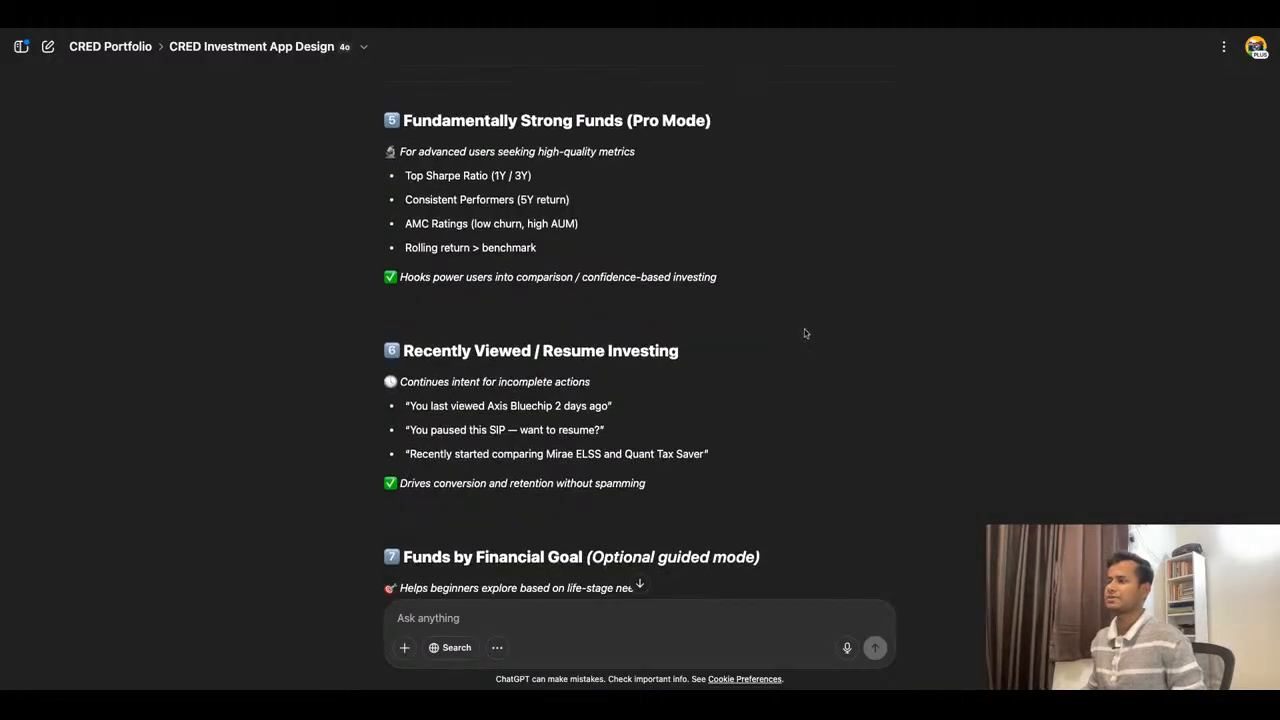
{"action": "scroll", "coordinate": [804, 333], "scroll_direction": "up", "scroll_amount": 10}
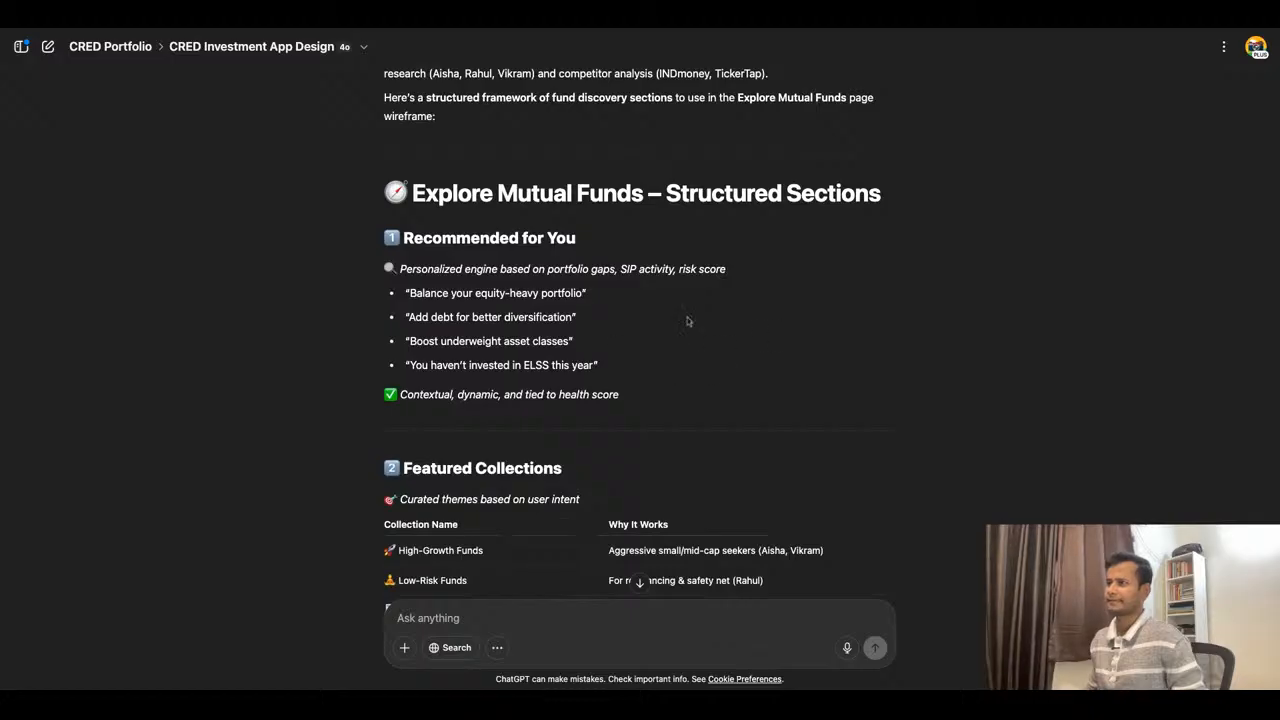
{"action": "scroll", "coordinate": [756, 321], "scroll_direction": "down", "scroll_amount": 15}
{"action": "scroll", "coordinate": [756, 321], "scroll_direction": "down", "scroll_amount": 10}
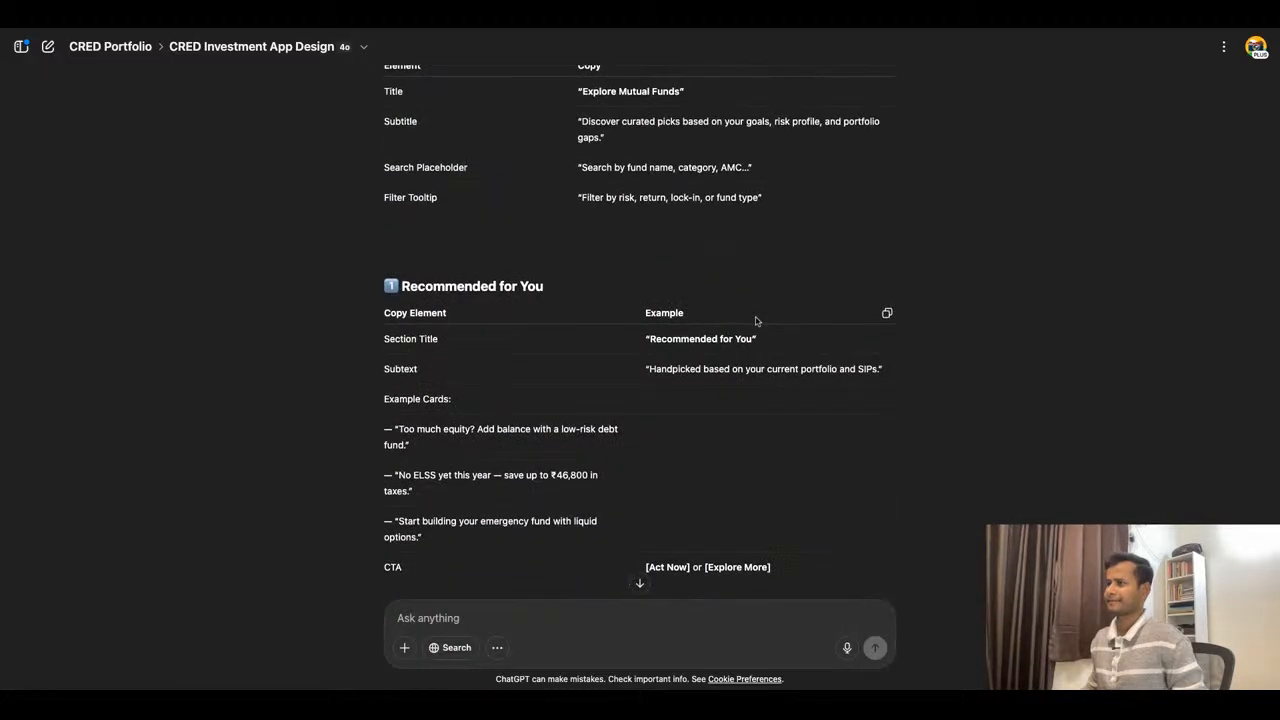
{"action": "scroll", "coordinate": [755, 320], "scroll_direction": "up", "scroll_amount": 3}
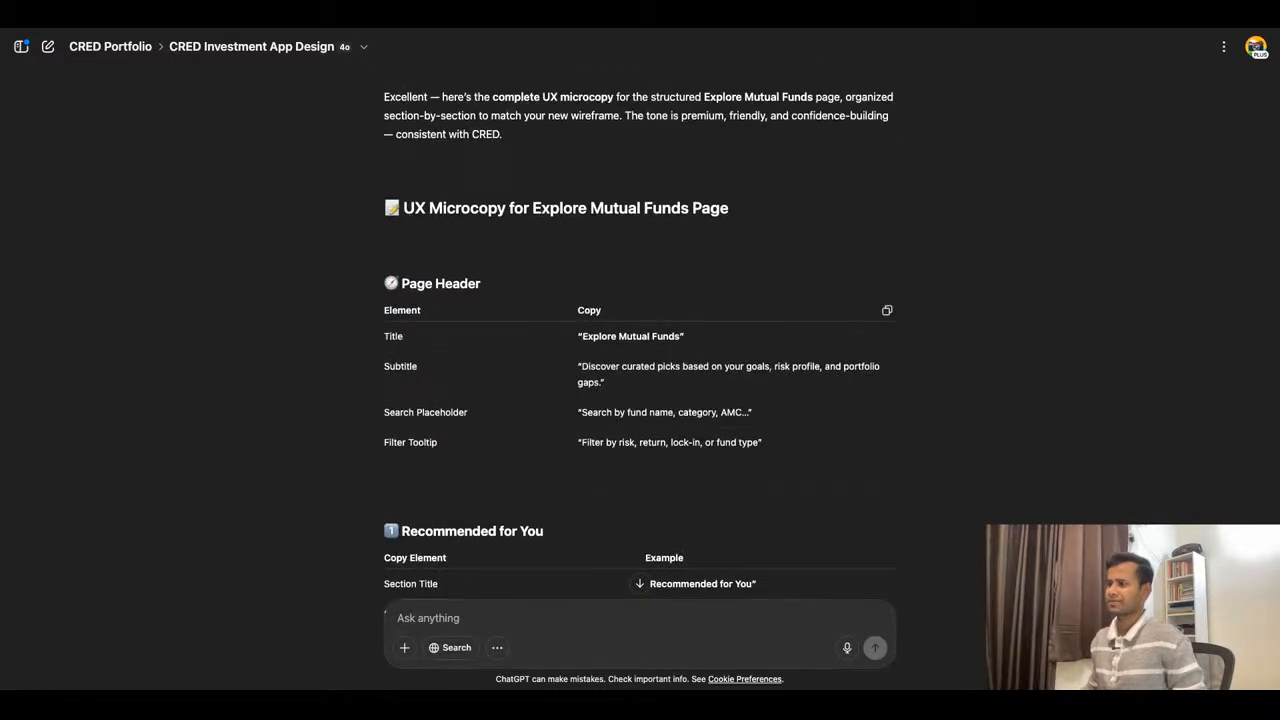
{"action": "scroll", "coordinate": [640, 343], "scroll_direction": "down", "scroll_amount": 20}
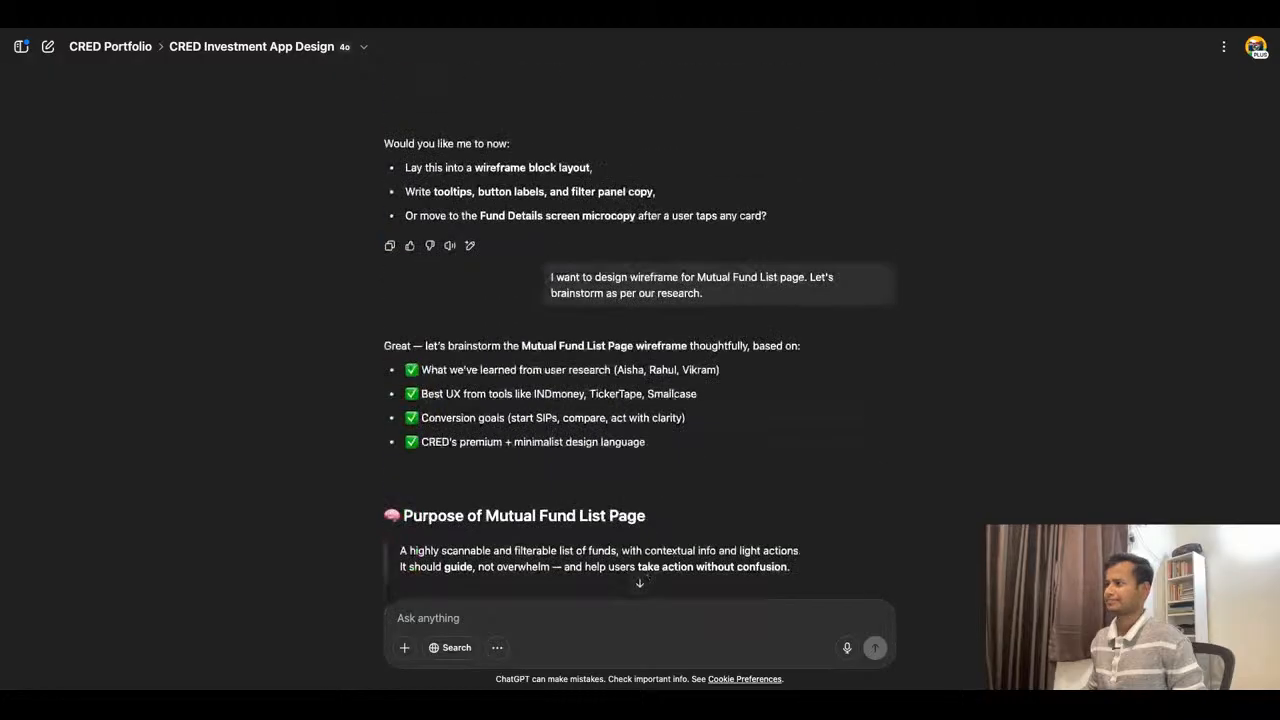
{"action": "scroll", "coordinate": [648, 576], "scroll_direction": "down", "scroll_amount": 3}
{"action": "scroll", "coordinate": [648, 450], "scroll_direction": "up", "scroll_amount": 3}
{"action": "scroll", "coordinate": [600, 300], "scroll_direction": "down", "scroll_amount": 2}
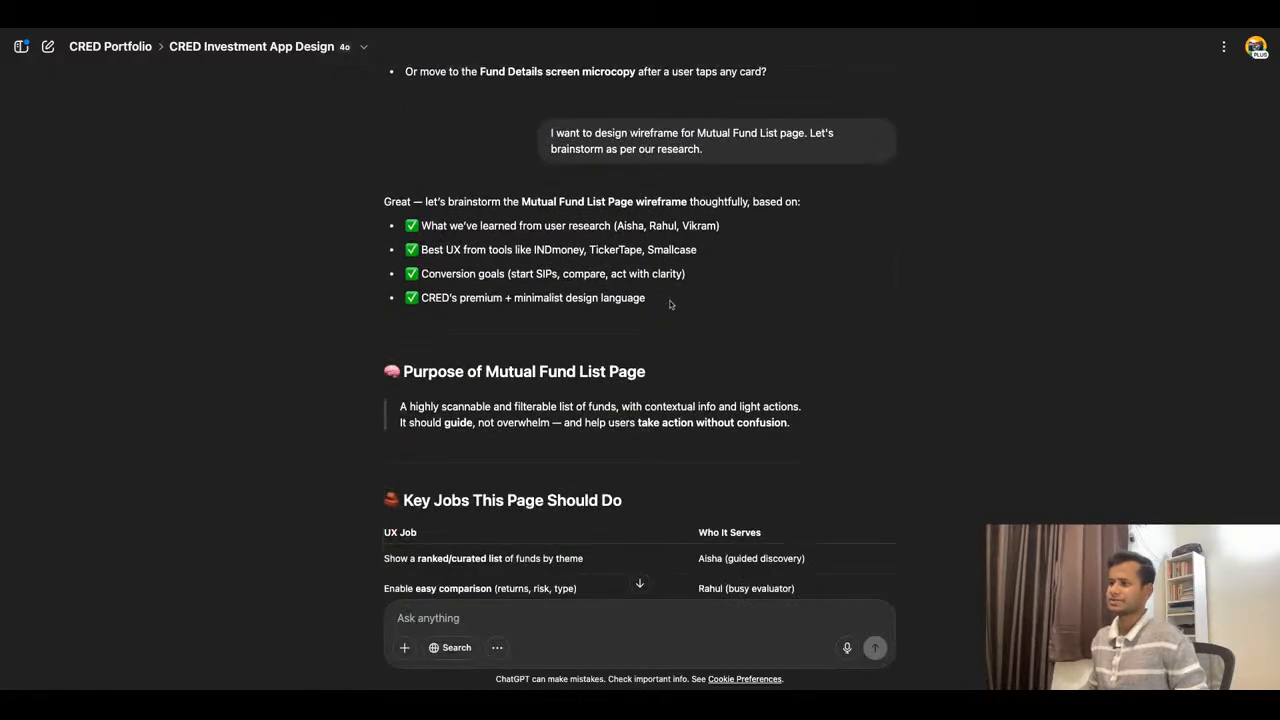
{"action": "scroll", "coordinate": [670, 304], "scroll_direction": "down", "scroll_amount": 8}
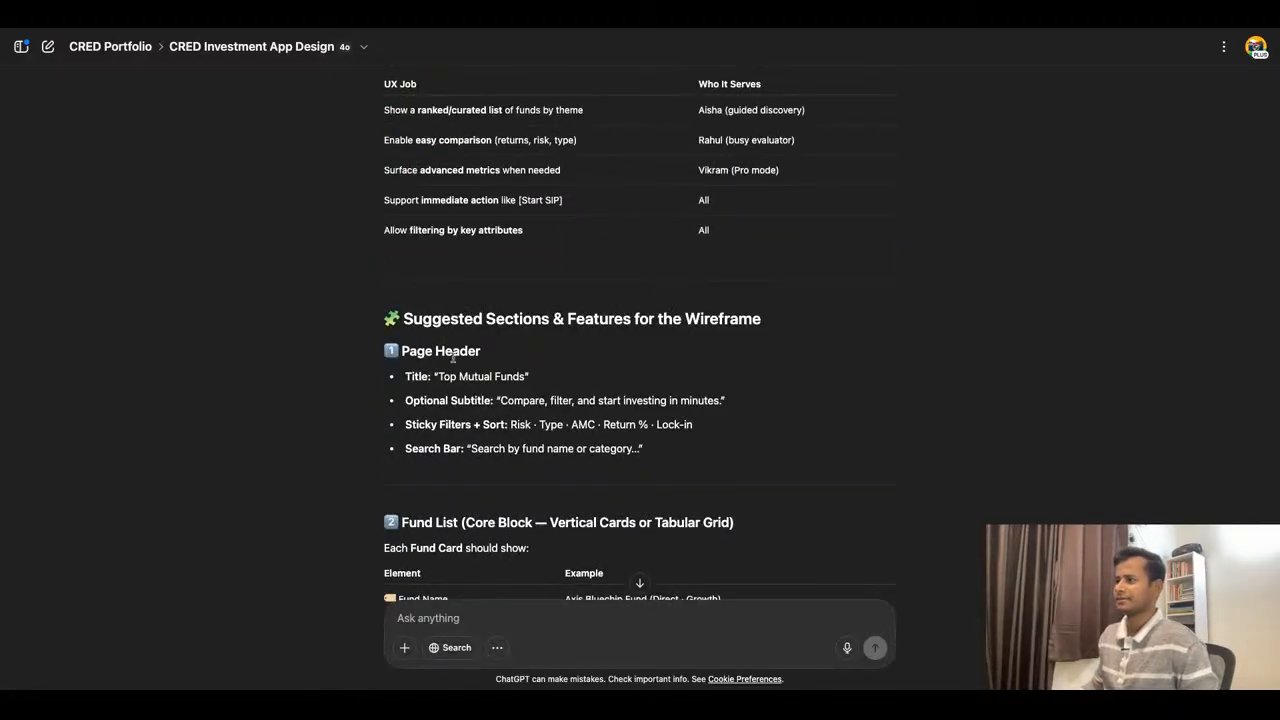
{"action": "scroll", "coordinate": [694, 434], "scroll_direction": "down", "scroll_amount": 1}
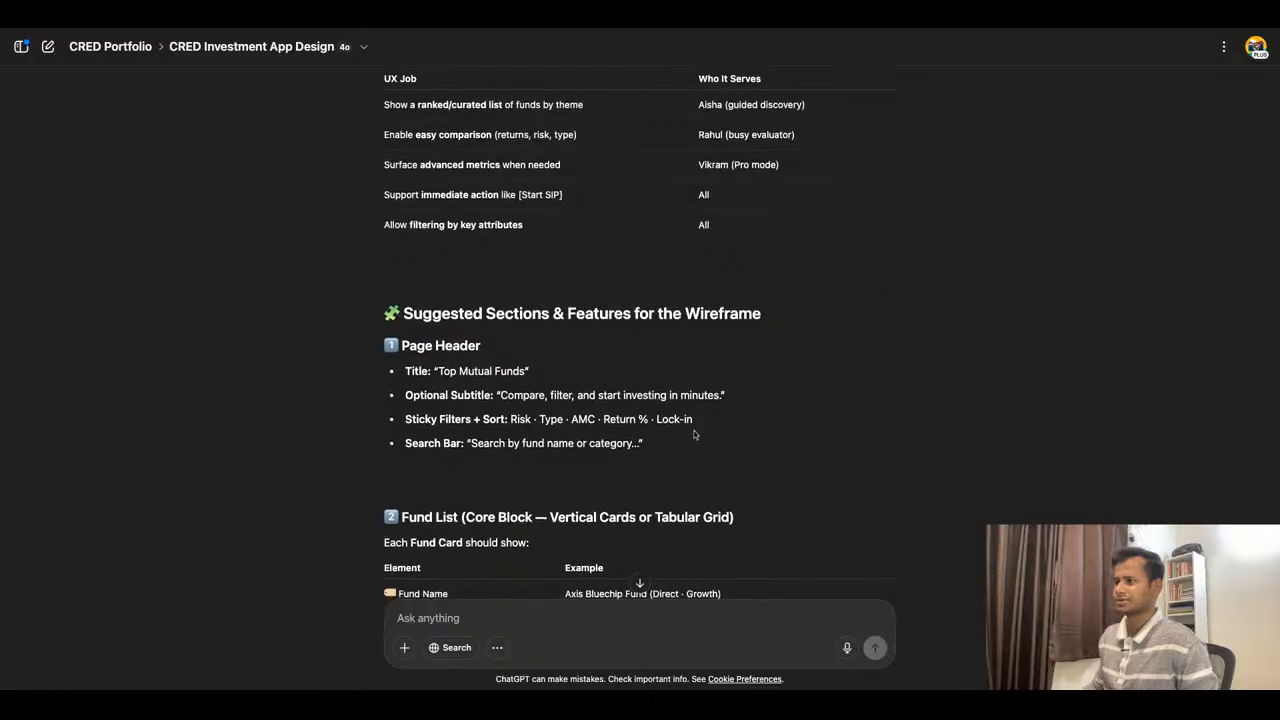
{"action": "scroll", "coordinate": [694, 434], "scroll_direction": "down", "scroll_amount": 2}
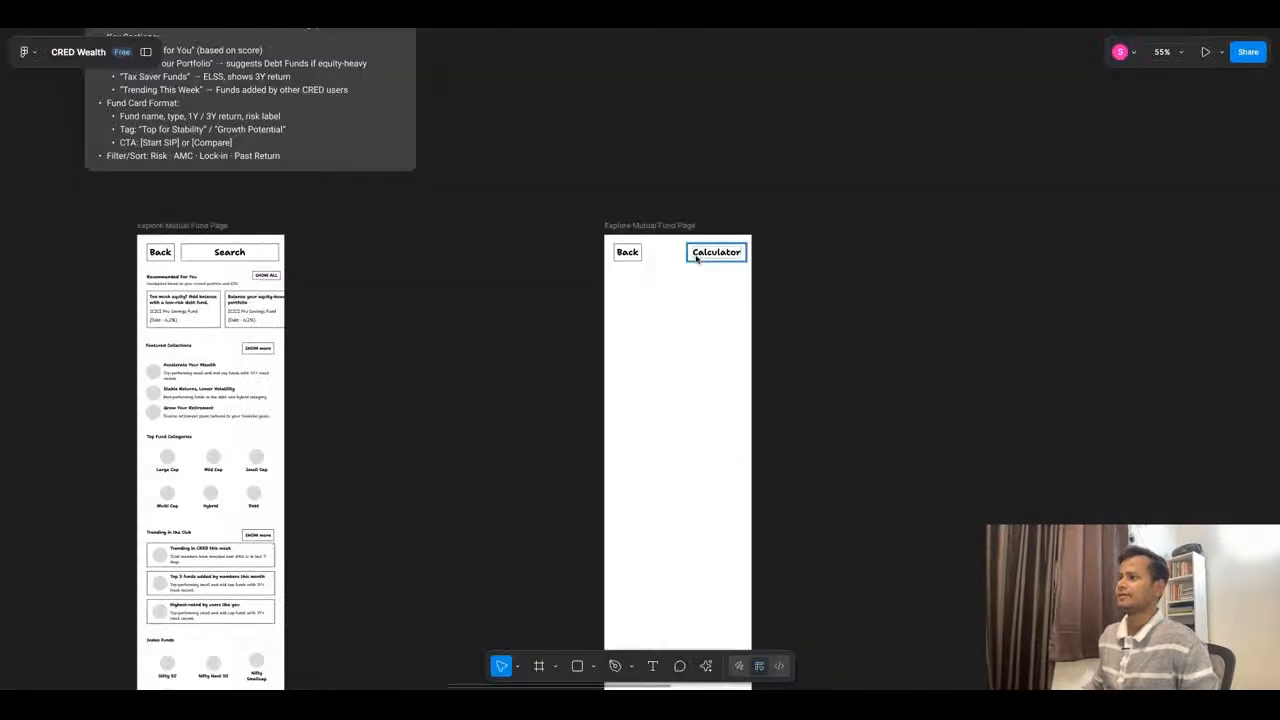
{"action": "scroll", "coordinate": [449, 331], "scroll_direction": "down", "scroll_amount": 5}
- Return to Figma and examine the Explore Mutual Fund Page wireframe's sections, from Recommended For You to Trending in the Club
{"action": "scroll", "coordinate": [792, 205], "scroll_direction": "up", "scroll_amount": 8}
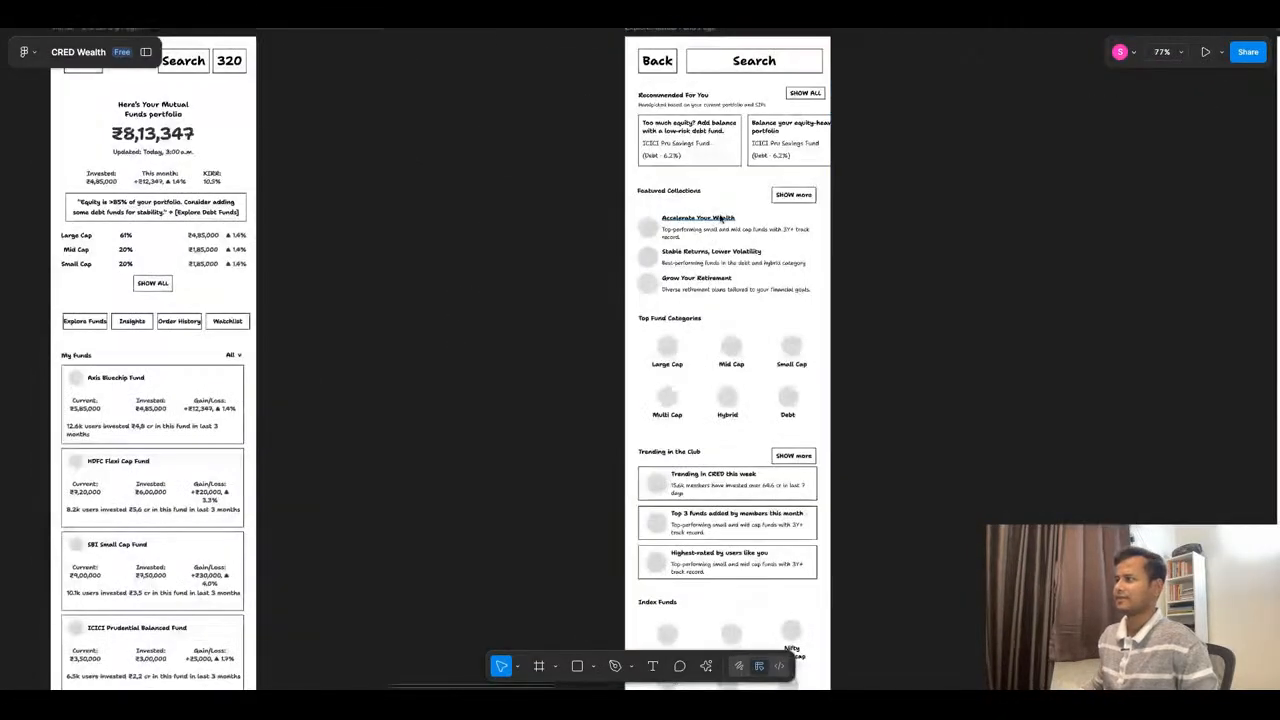
{"action": "scroll", "coordinate": [491, 237], "scroll_direction": "down", "scroll_amount": 3}
{"action": "left_click", "coordinate": [644, 405]}
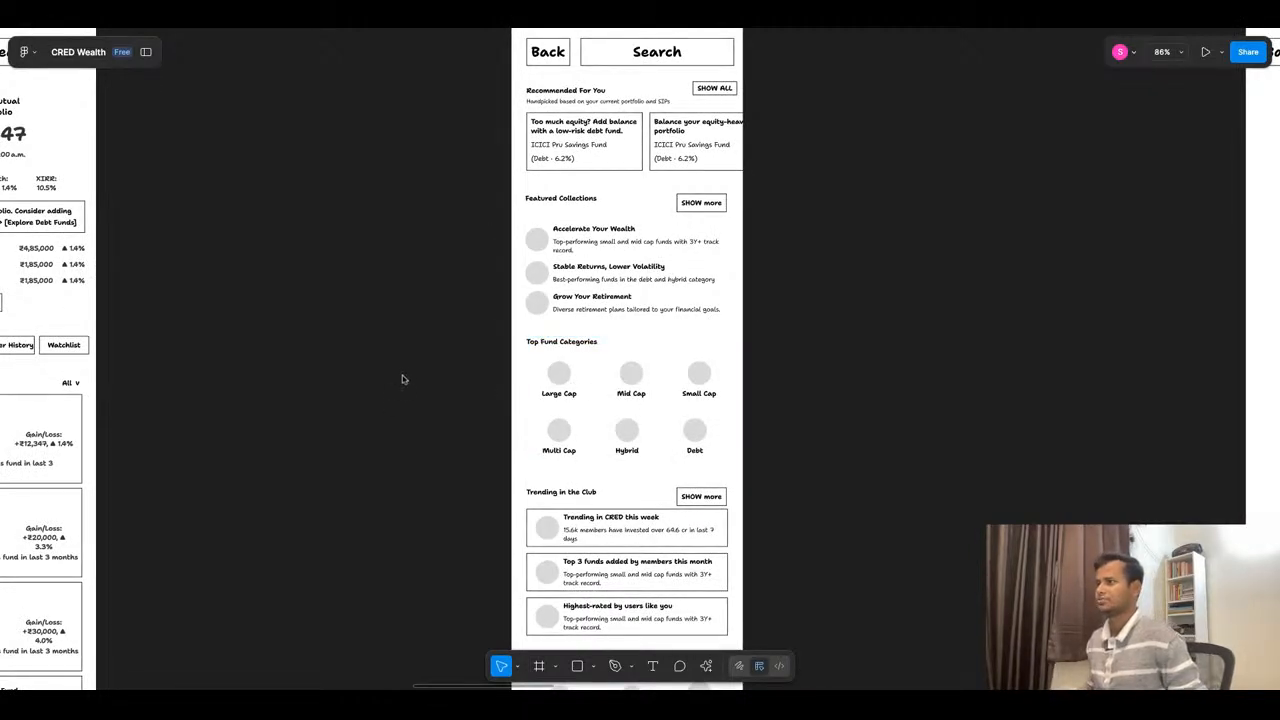
{"action": "scroll", "coordinate": [404, 376], "scroll_direction": "down", "scroll_amount": 3}
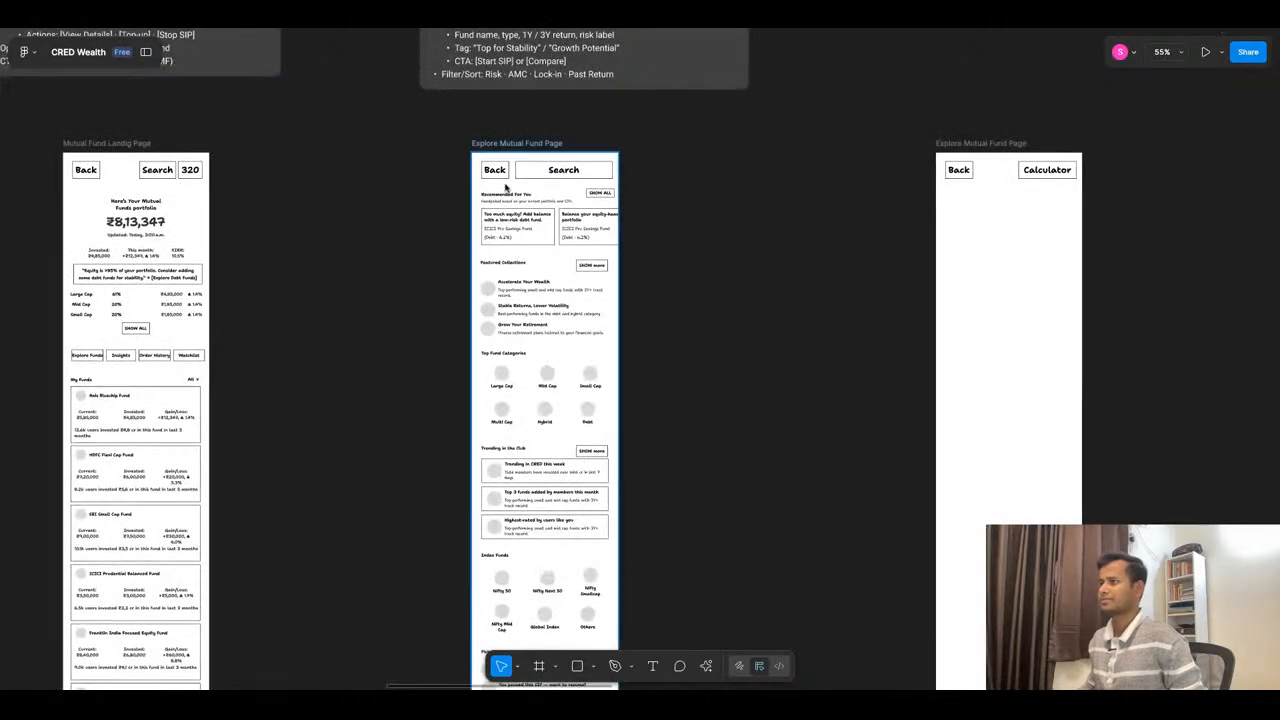
{"action": "scroll", "coordinate": [529, 277], "scroll_direction": "up", "scroll_amount": 5}
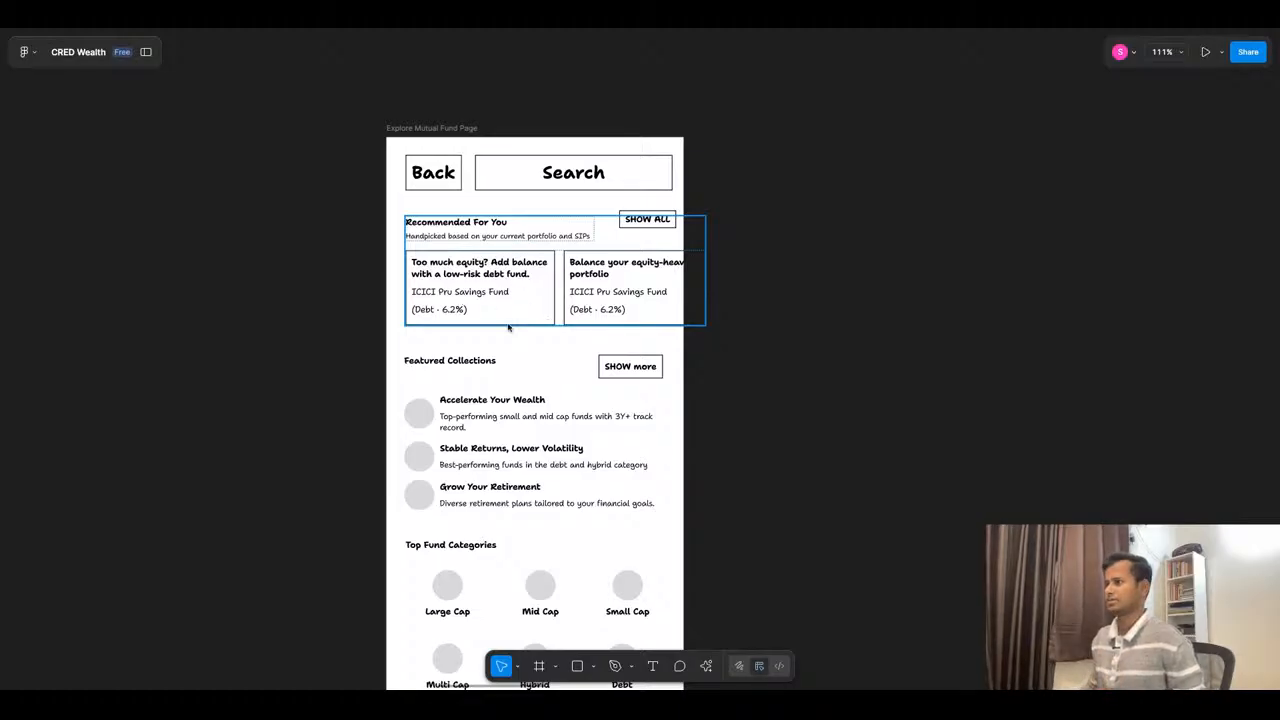
{"action": "scroll", "coordinate": [477, 303], "scroll_direction": "down", "scroll_amount": 5}
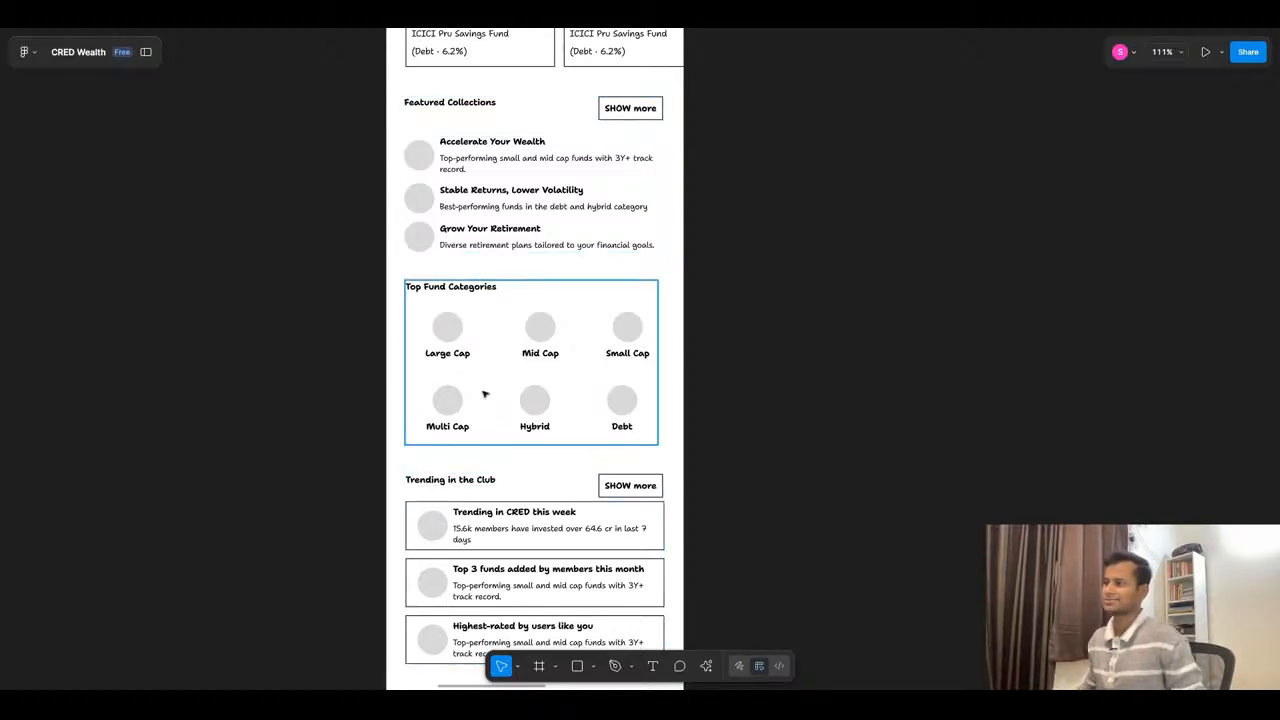
{"action": "scroll", "coordinate": [455, 400], "scroll_direction": "down", "scroll_amount": 10}
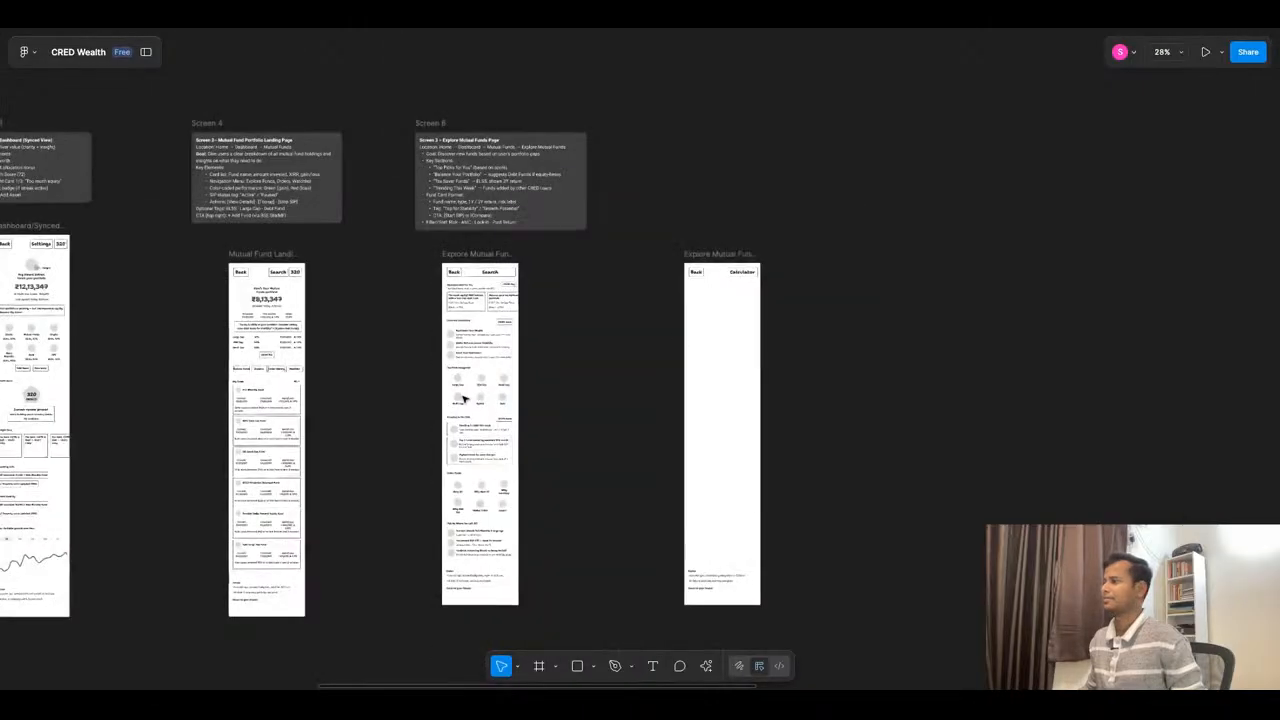
{"action": "scroll", "coordinate": [720, 287], "scroll_direction": "up", "scroll_amount": 6}
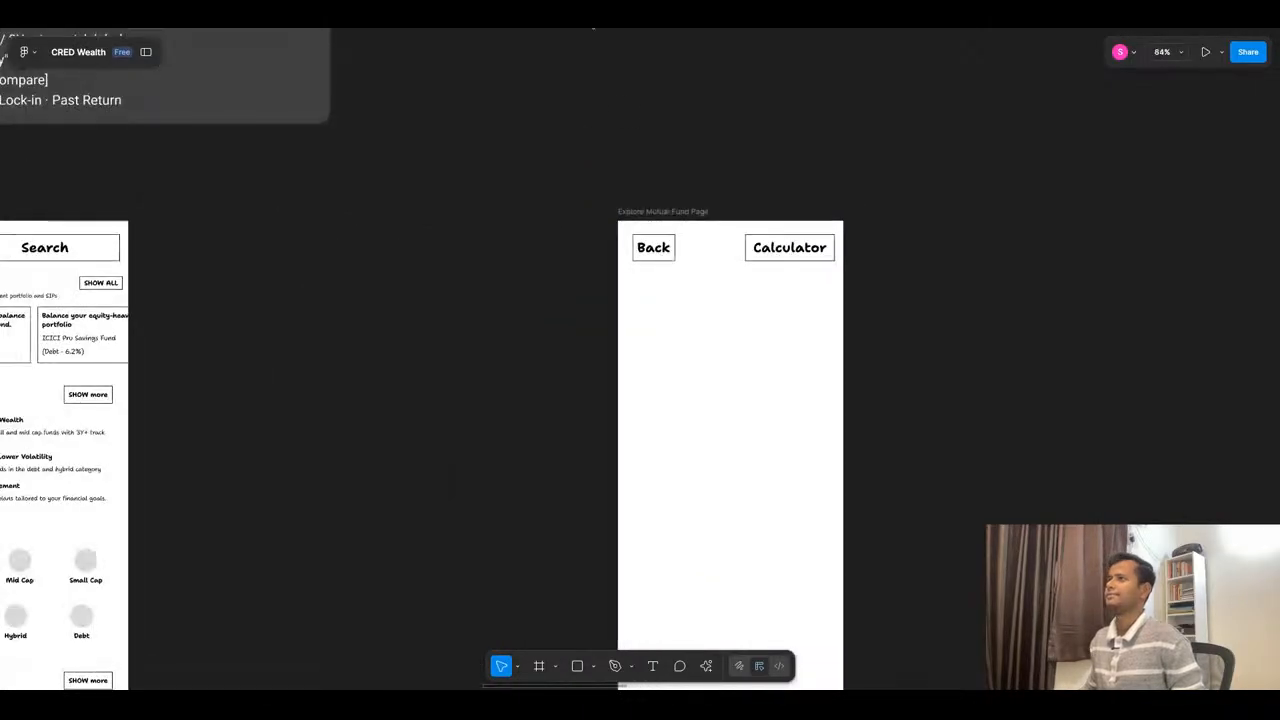
- Find the INDmoney Trending Funds reference screenshot among the competitor screens and place it beside the emptied duplicated page
{"action": "scroll", "coordinate": [710, 324], "scroll_direction": "down", "scroll_amount": 10}
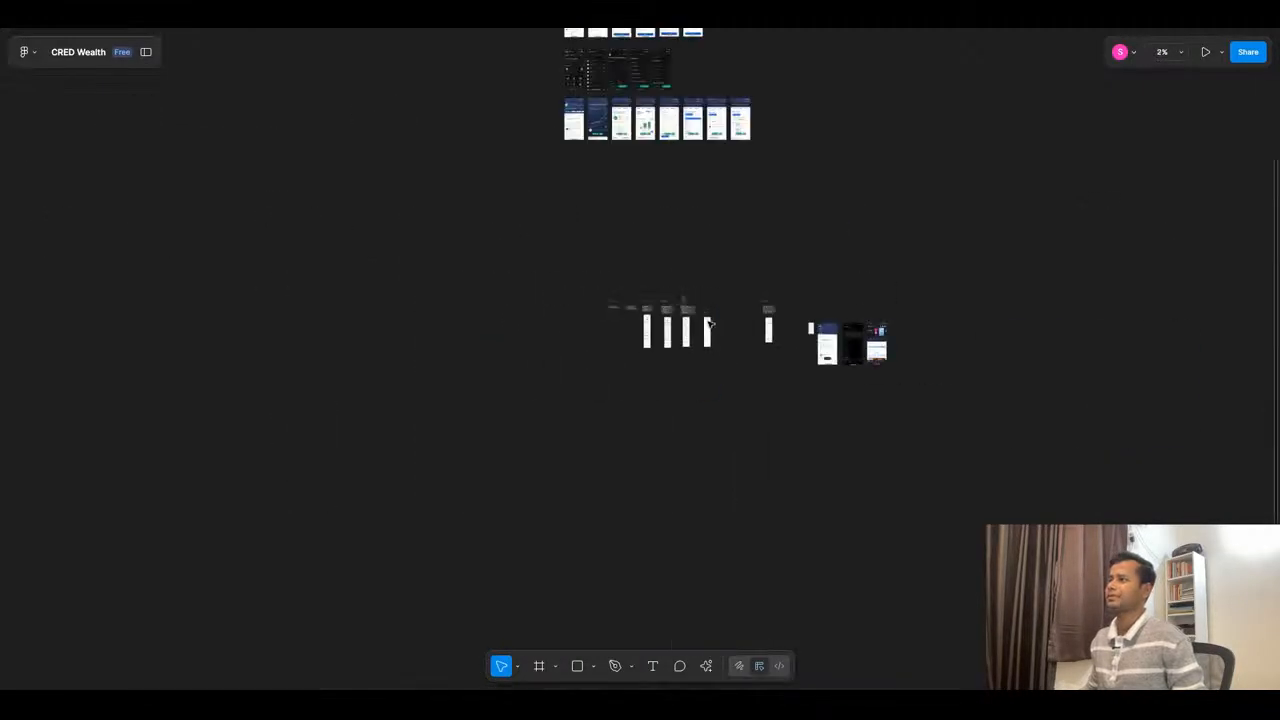
{"action": "scroll", "coordinate": [640, 184], "scroll_direction": "up", "scroll_amount": 9}
{"action": "scroll", "coordinate": [485, 196], "scroll_direction": "up", "scroll_amount": 3}
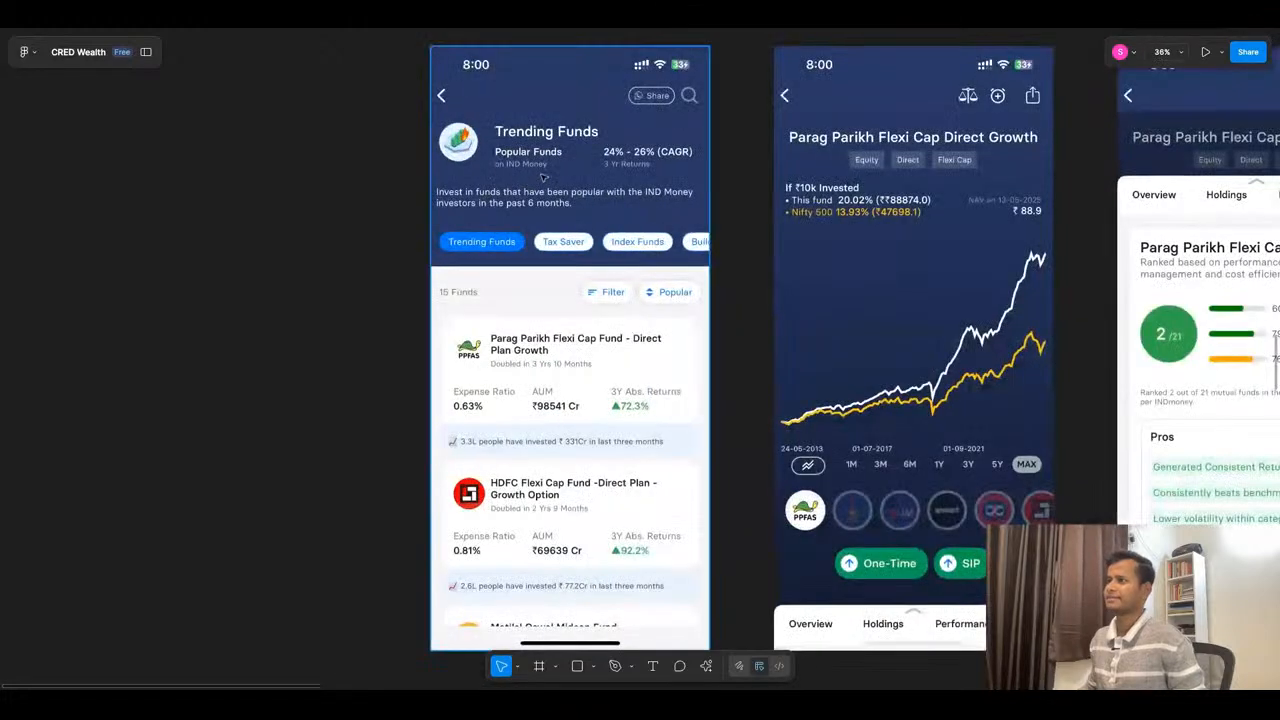
{"action": "scroll", "coordinate": [543, 177], "scroll_direction": "down", "scroll_amount": 1}
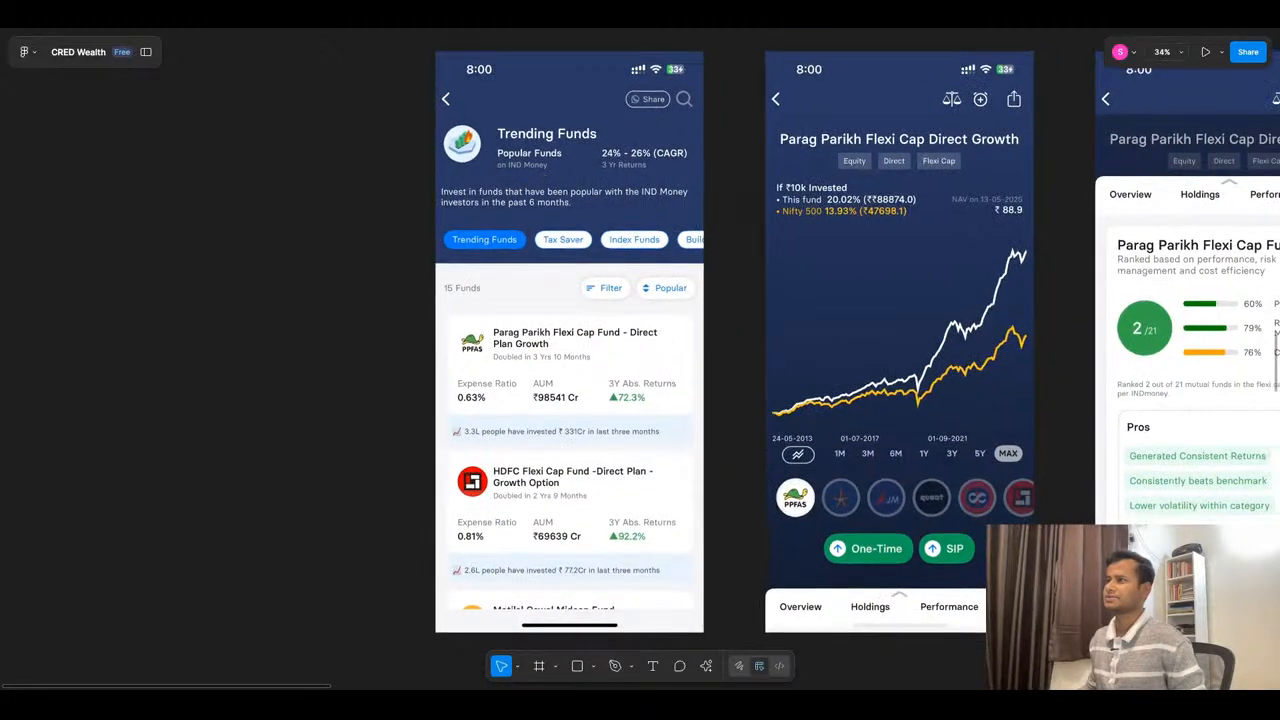
{"action": "scroll", "coordinate": [545, 195], "scroll_direction": "down", "scroll_amount": 10}
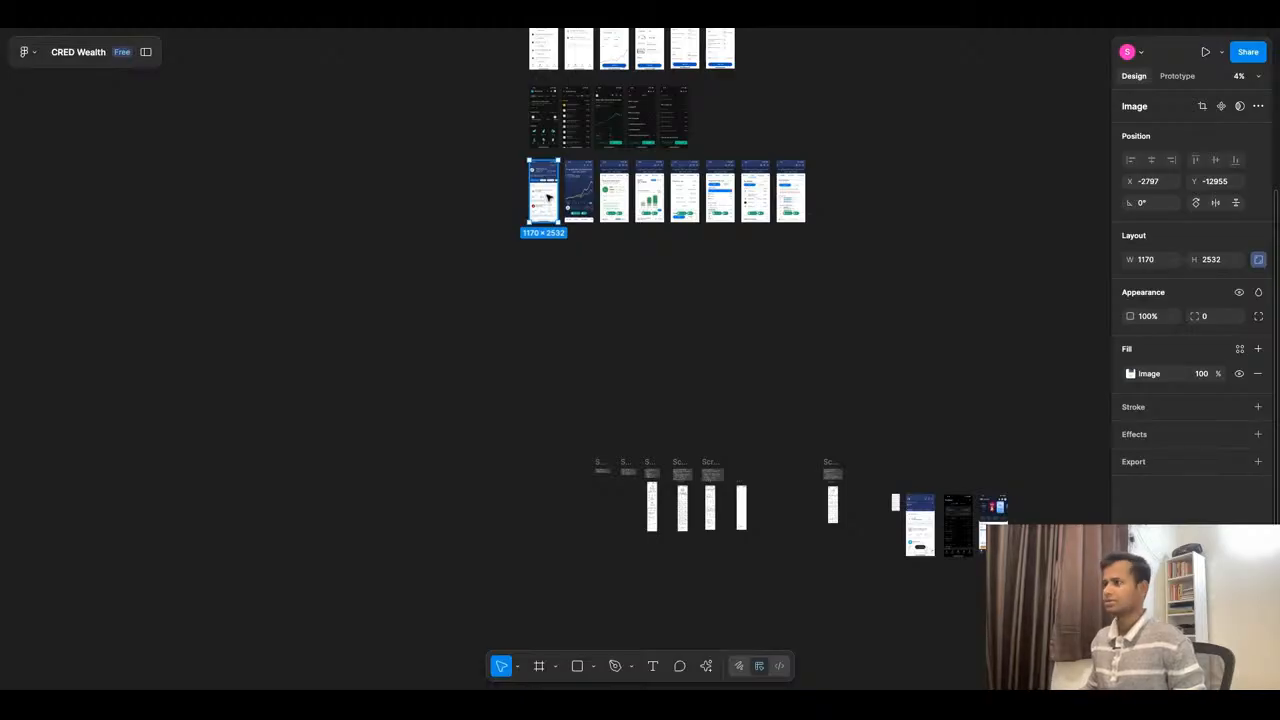
{"action": "left_click_drag", "start_coordinate": [548, 198], "coordinate": [427, 512]}
{"action": "scroll", "coordinate": [390, 527], "scroll_direction": "up", "scroll_amount": 10}
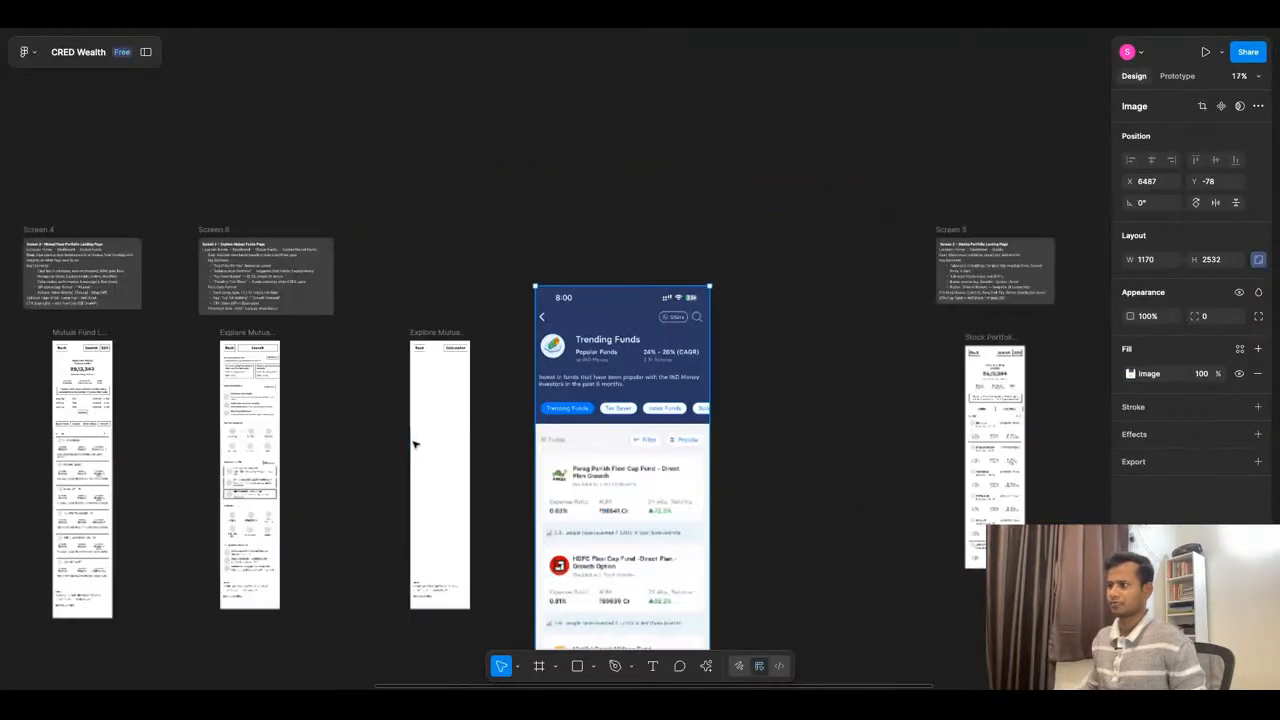
{"action": "scroll", "coordinate": [622, 228], "scroll_direction": "down", "scroll_amount": 2}
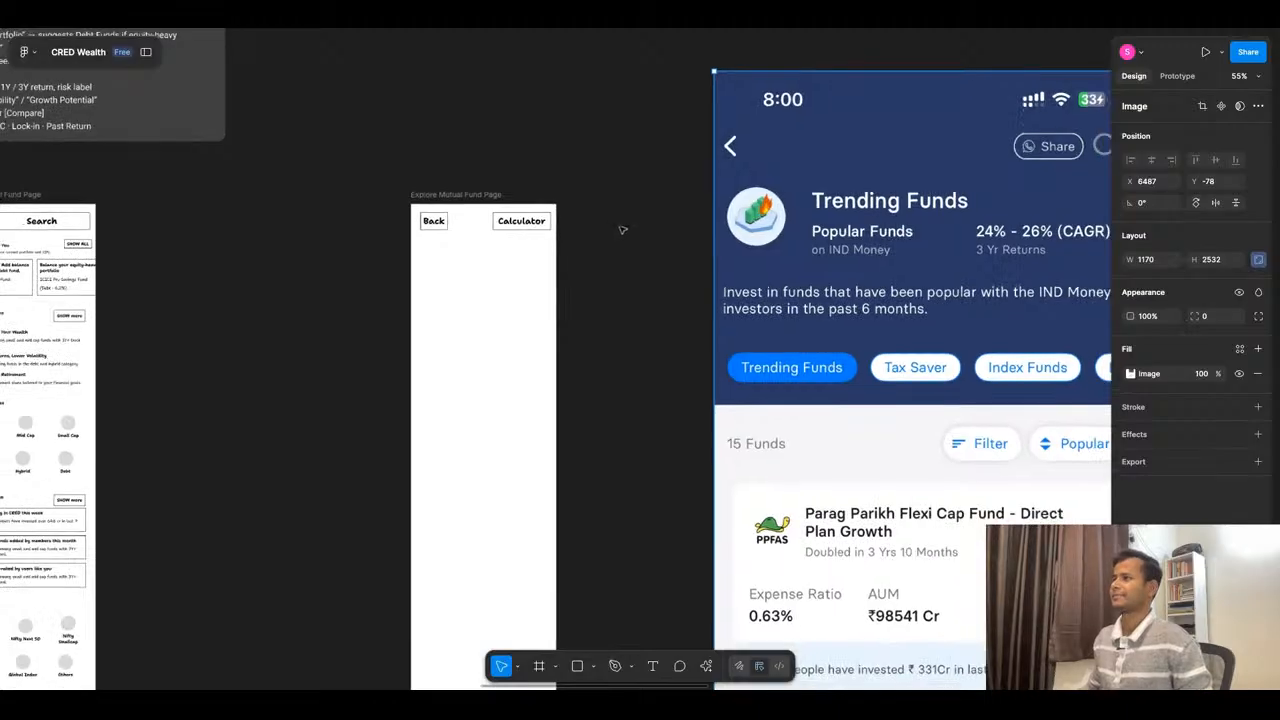
{"action": "scroll", "coordinate": [493, 210], "scroll_direction": "up", "scroll_amount": 2}
{"action": "scroll", "coordinate": [630, 221], "scroll_direction": "down", "scroll_amount": 2}
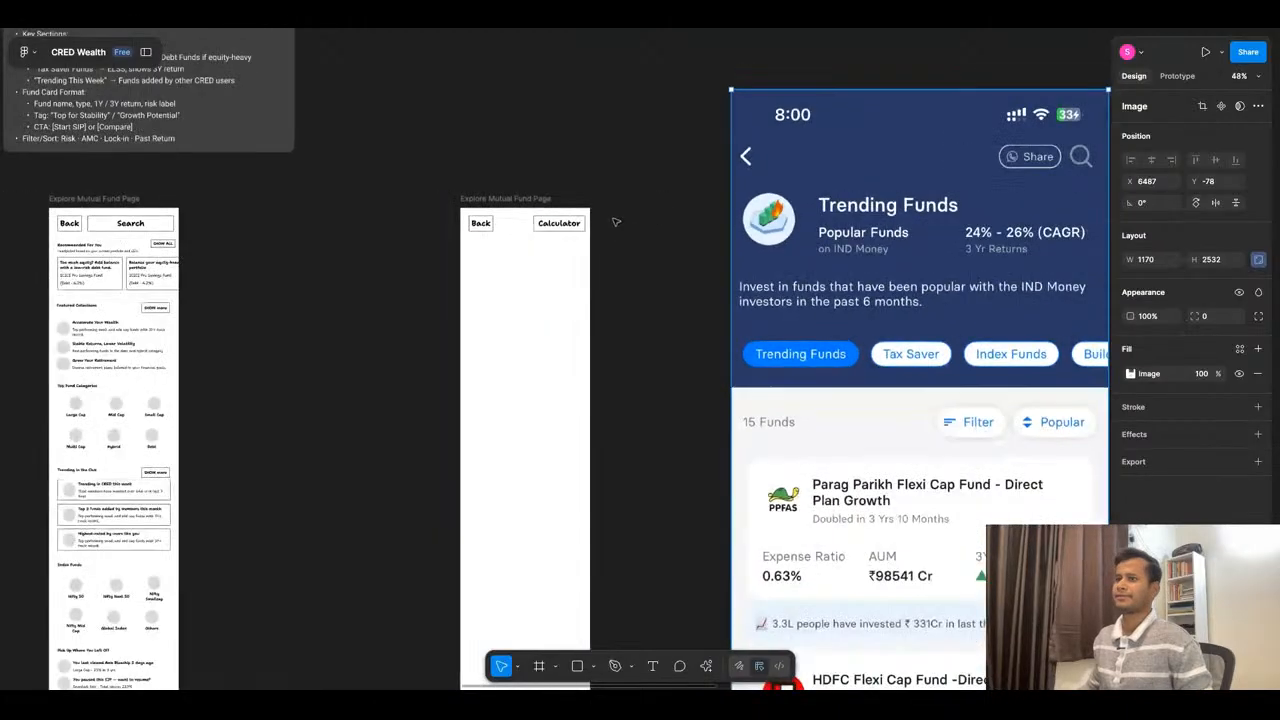
- Copy the Recommended For You heading from the original page below the duplicated page's header and set its font size to 20
{"action": "left_click", "coordinate": [82, 246]}
{"action": "left_click_drag", "start_coordinate": [82, 247], "coordinate": [492, 247]}
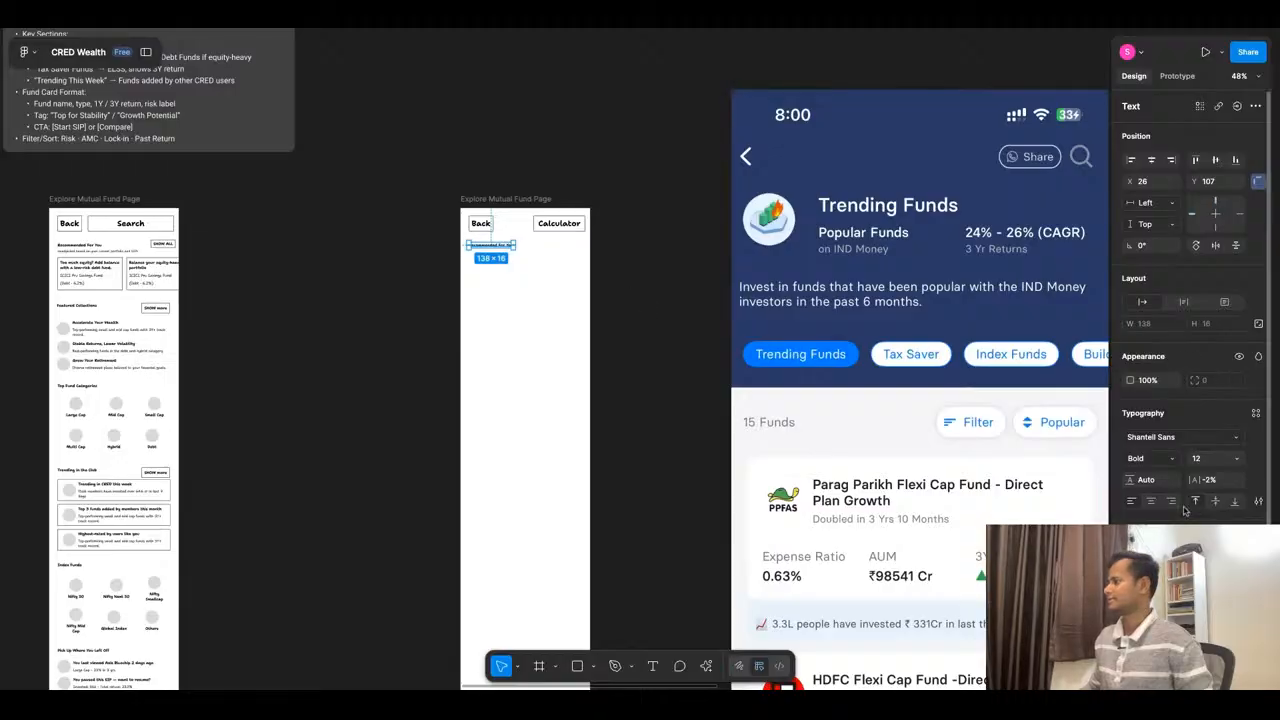
{"action": "left_click", "coordinate": [1238, 459]}
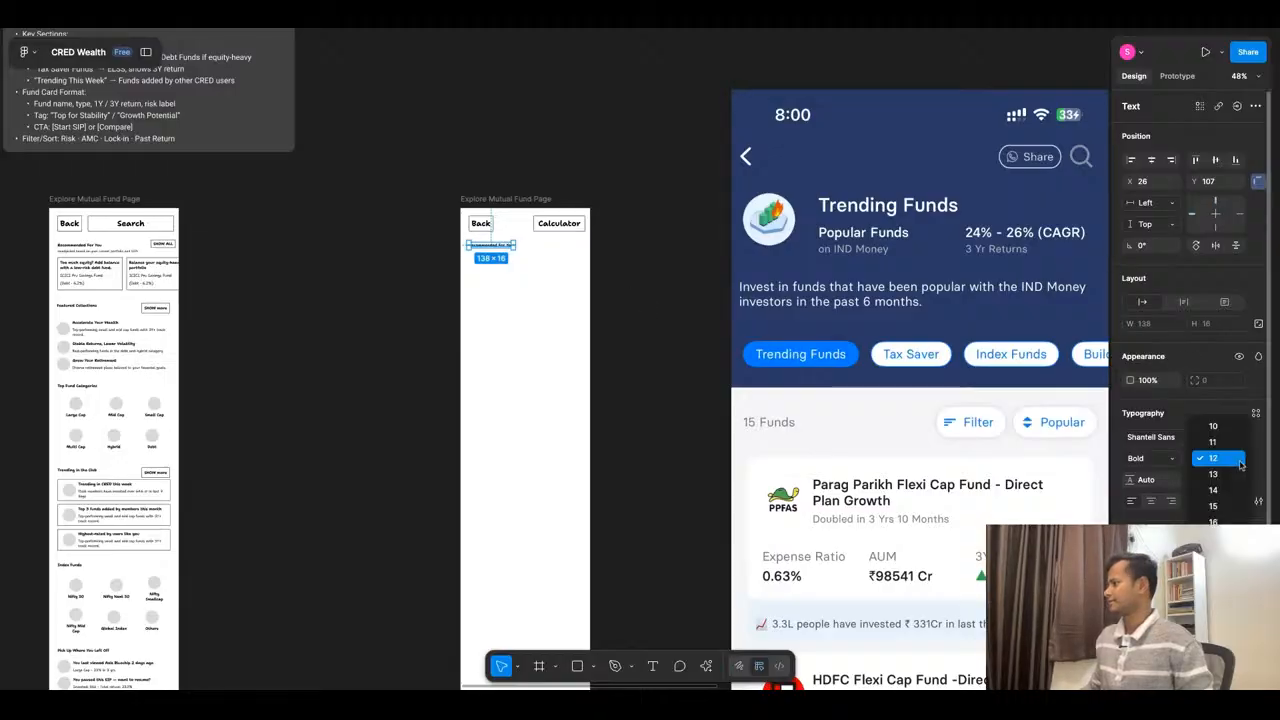
{"action": "left_click", "coordinate": [1212, 521]}
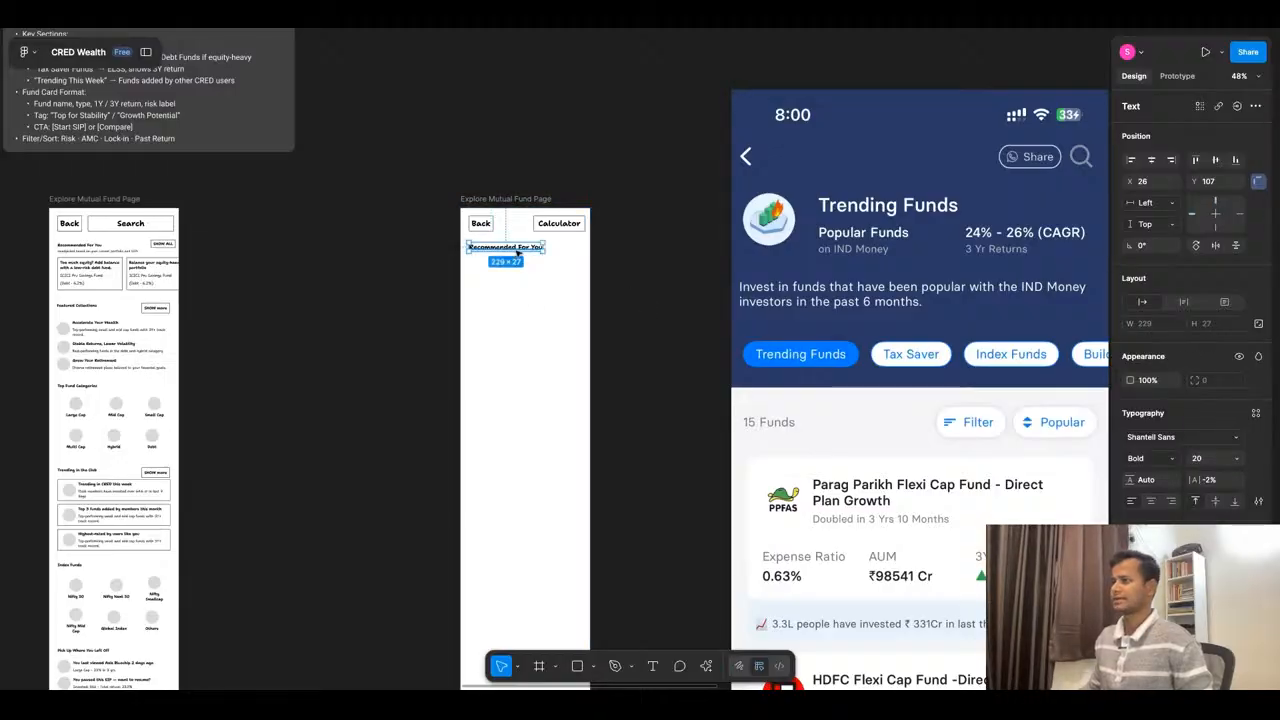
- Change the copied heading's text to "Large Cap Funds" and center it horizontally on the duplicated page
{"action": "left_click", "coordinate": [1152, 163]}
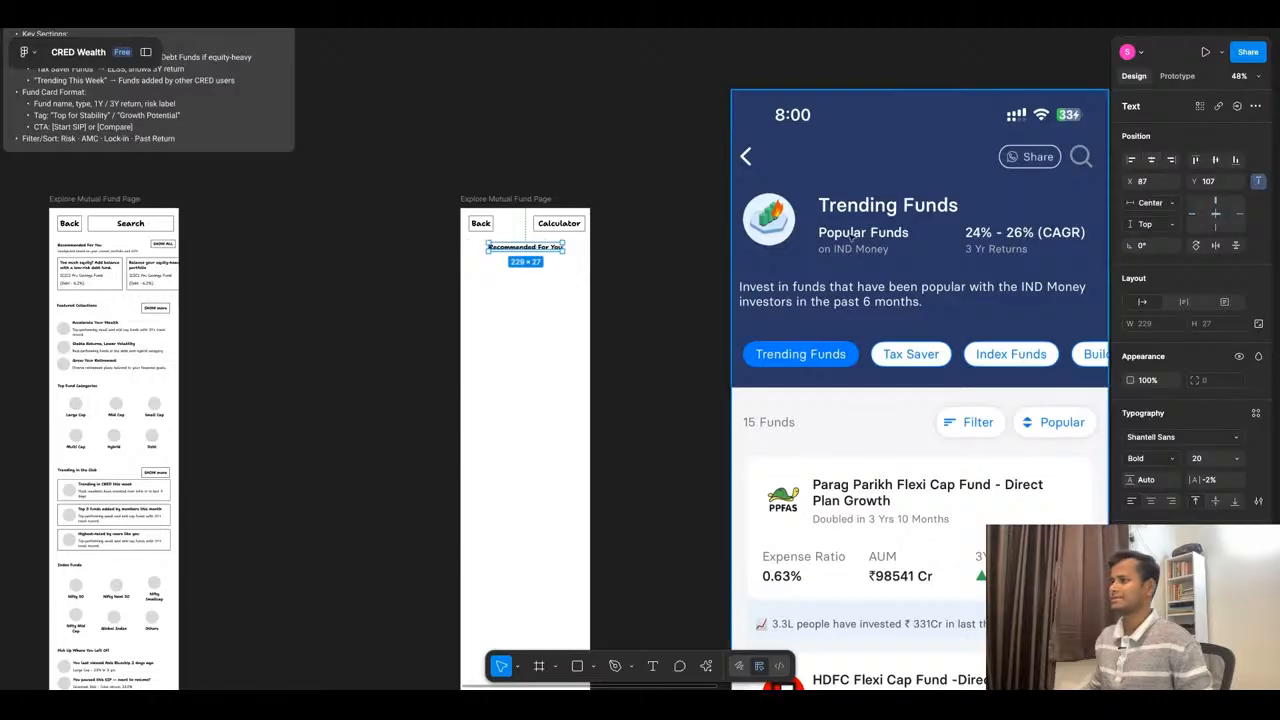
{"action": "double_click", "coordinate": [535, 251]}
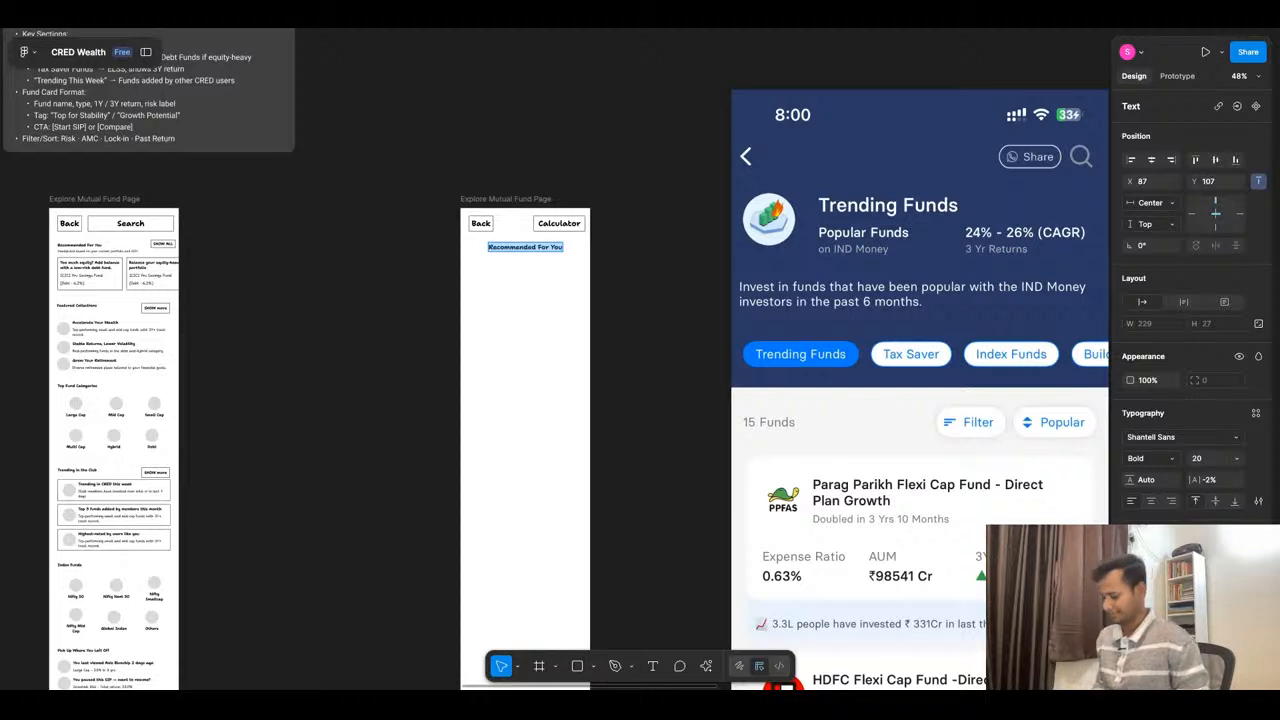
{"action": "type", "text": "T"}
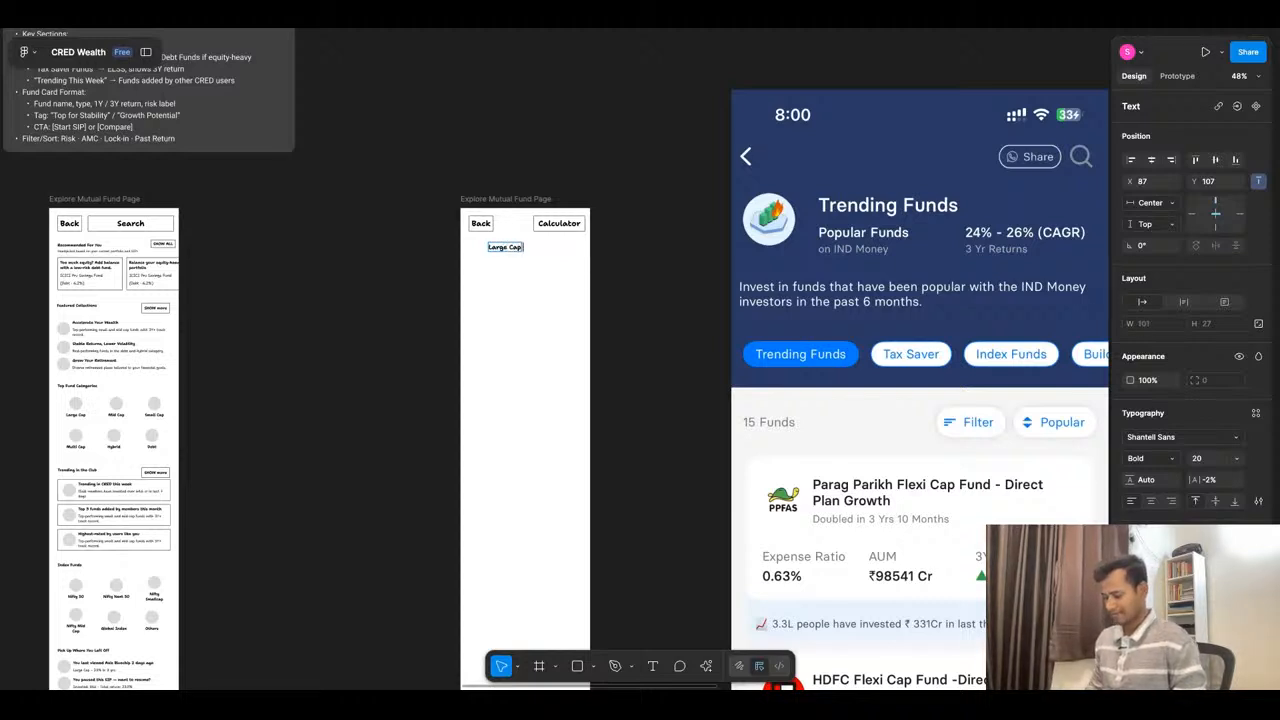
{"action": "key", "text": "Escape"}
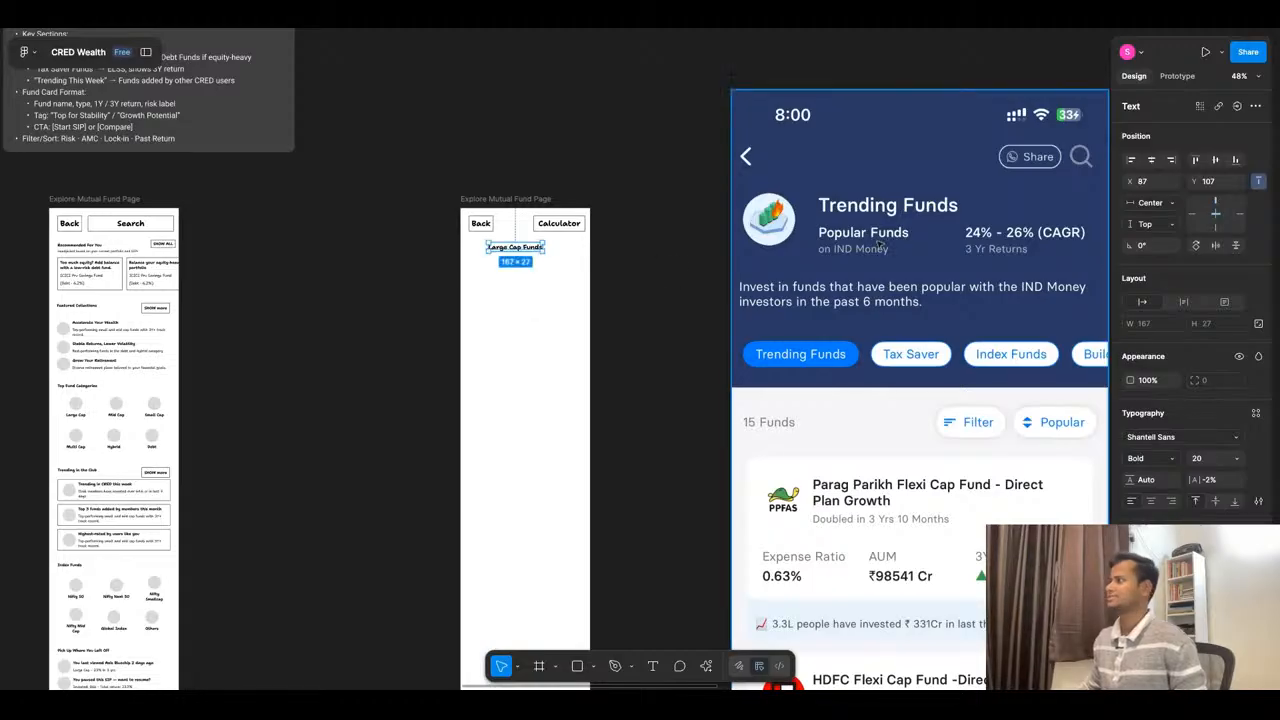
{"action": "left_click", "coordinate": [1151, 161]}
{"action": "left_click", "coordinate": [520, 286]}
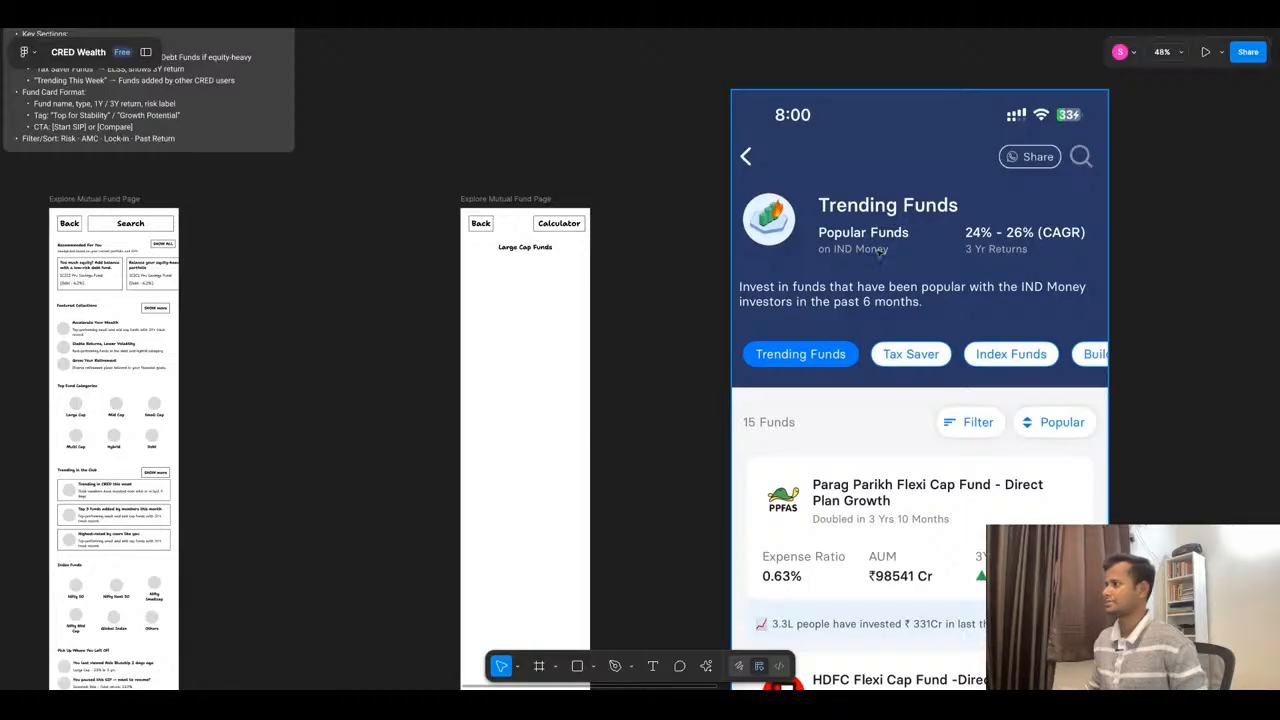
- Copy the dark All Mutual Funds competitor screenshot below the duplicated page and move the INDmoney Trending Funds screenshot beside it
{"action": "scroll", "coordinate": [639, 300], "scroll_direction": "down", "scroll_amount": 10}
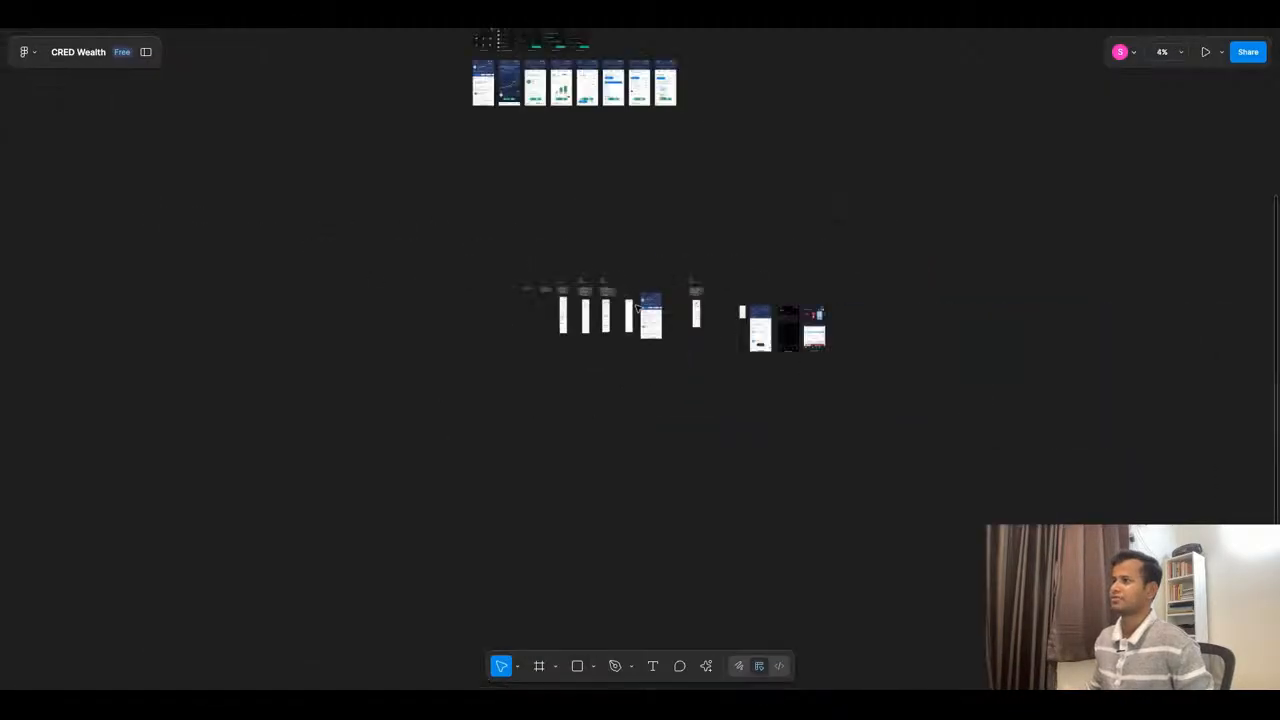
{"action": "scroll", "coordinate": [578, 133], "scroll_direction": "up", "scroll_amount": 10}
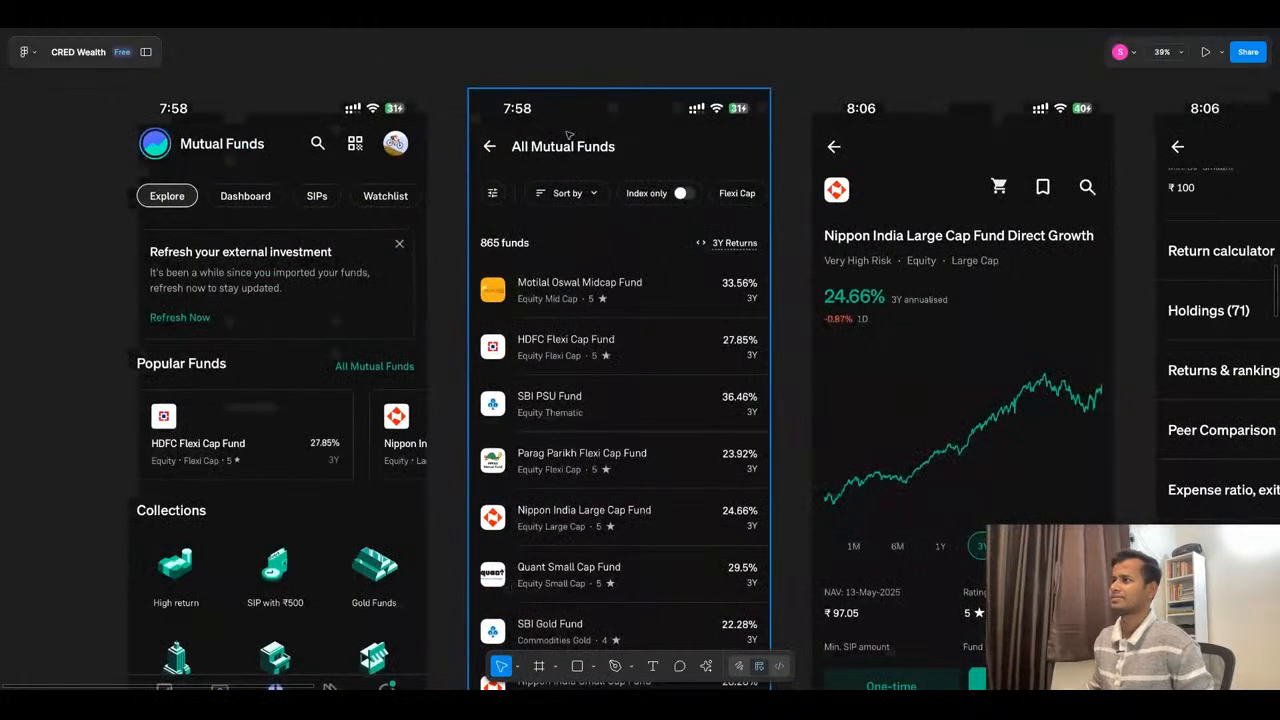
{"action": "scroll", "coordinate": [568, 134], "scroll_direction": "down", "scroll_amount": 5}
{"action": "scroll", "coordinate": [566, 135], "scroll_direction": "down", "scroll_amount": 4}
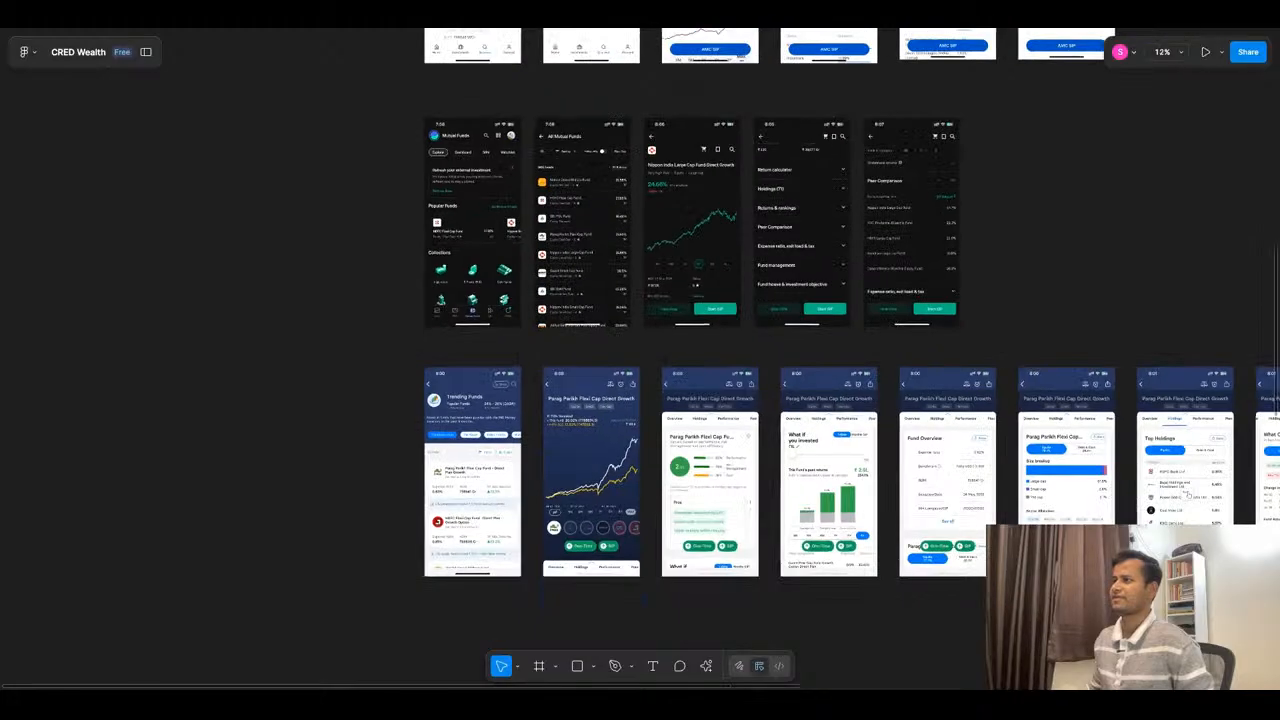
{"action": "left_click", "coordinate": [572, 172]}
{"action": "left_click_drag", "start_coordinate": [572, 172], "coordinate": [500, 507]}
{"action": "left_click", "coordinate": [488, 371]}
{"action": "left_click_drag", "start_coordinate": [488, 371], "coordinate": [428, 508]}
- Copy the white competitor screenshot of the Equity fund list to the left of the Trending Funds screenshot, completing the reference row
{"action": "scroll", "coordinate": [657, 369], "scroll_direction": "down", "scroll_amount": 3}
{"action": "scroll", "coordinate": [658, 372], "scroll_direction": "down", "scroll_amount": 5}
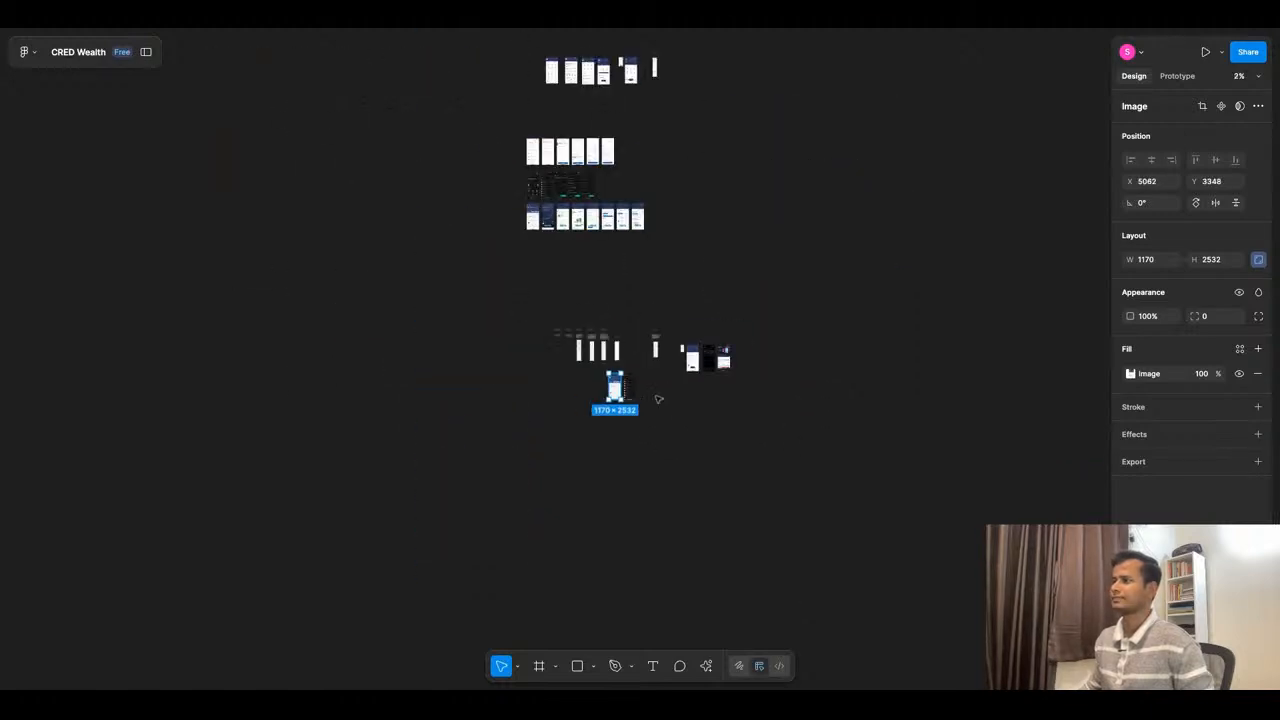
{"action": "scroll", "coordinate": [537, 105], "scroll_direction": "up", "scroll_amount": 5}
{"action": "scroll", "coordinate": [485, 275], "scroll_direction": "up", "scroll_amount": 5}
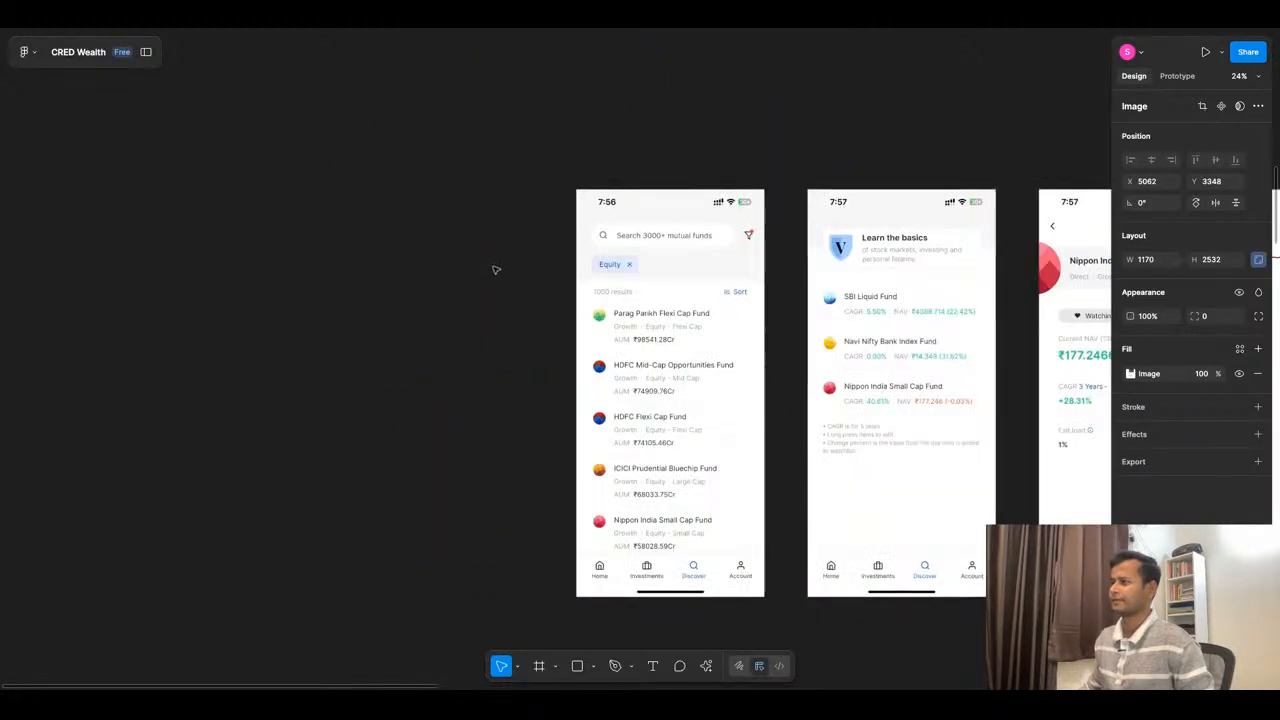
{"action": "scroll", "coordinate": [497, 260], "scroll_direction": "down", "scroll_amount": 10}
{"action": "left_click", "coordinate": [518, 280]}
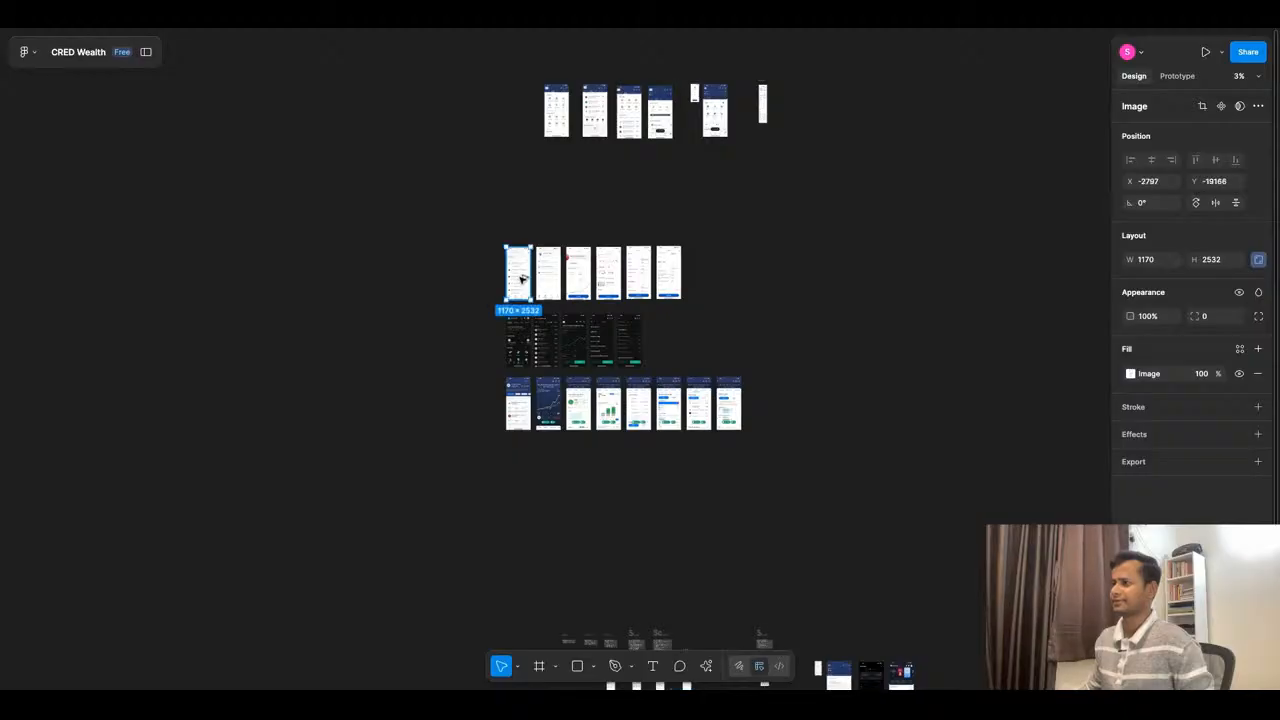
{"action": "left_click_drag", "start_coordinate": [521, 280], "coordinate": [657, 485]}
{"action": "scroll", "coordinate": [668, 487], "scroll_direction": "up", "scroll_amount": 5}
{"action": "scroll", "coordinate": [728, 487], "scroll_direction": "down", "scroll_amount": 5}
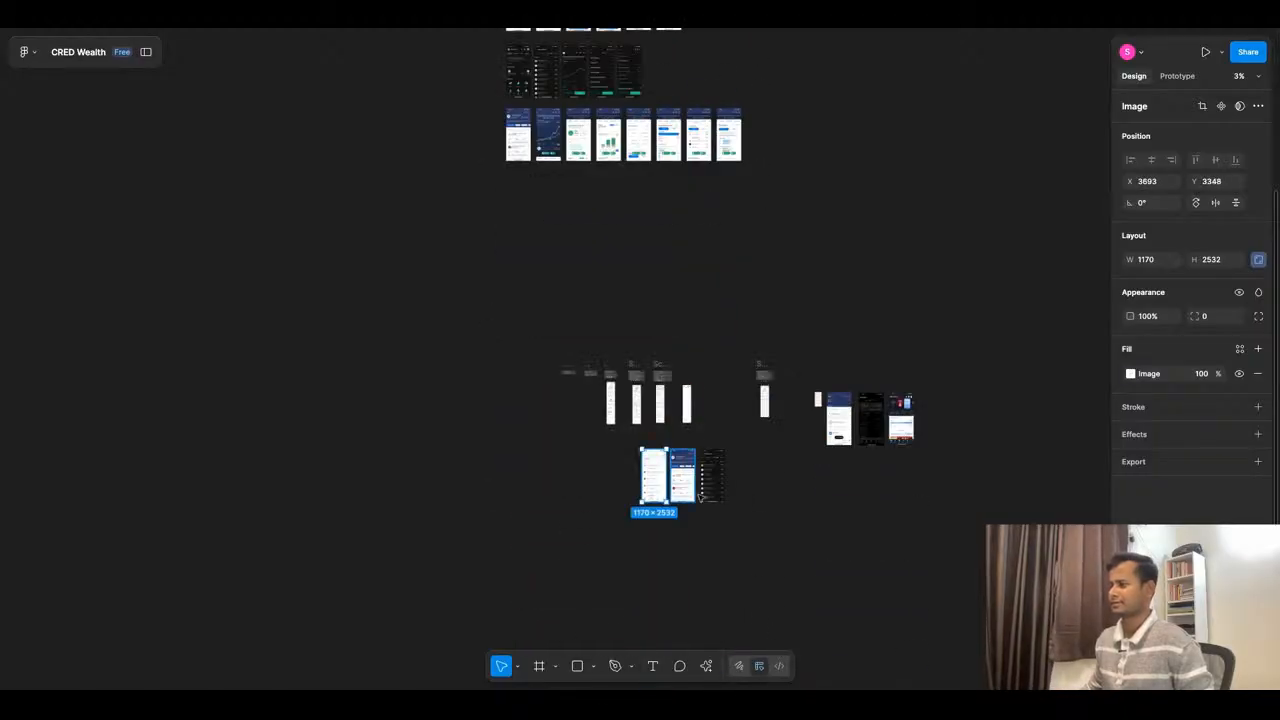
- Relabel the Calculator button in the duplicated page's header as "Search"
{"action": "scroll", "coordinate": [686, 524], "scroll_direction": "up", "scroll_amount": 5}
{"action": "scroll", "coordinate": [662, 422], "scroll_direction": "up", "scroll_amount": 5}
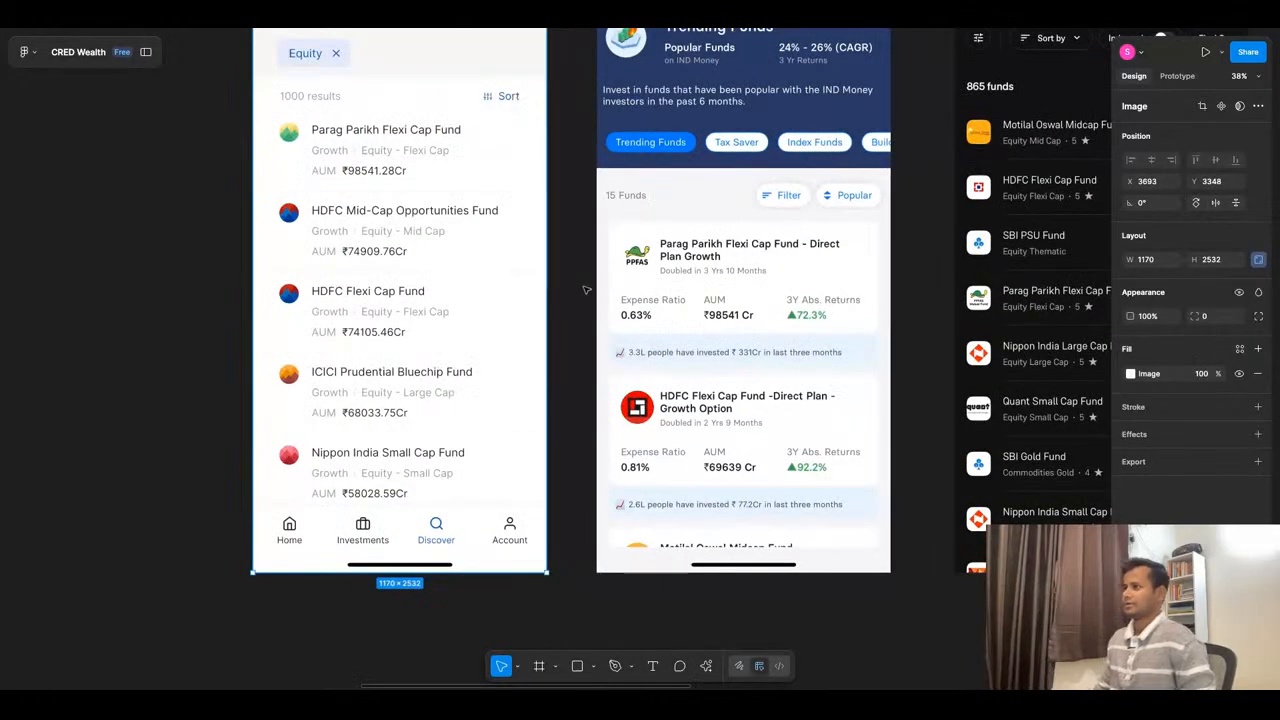
{"action": "scroll", "coordinate": [586, 290], "scroll_direction": "up", "scroll_amount": 3}
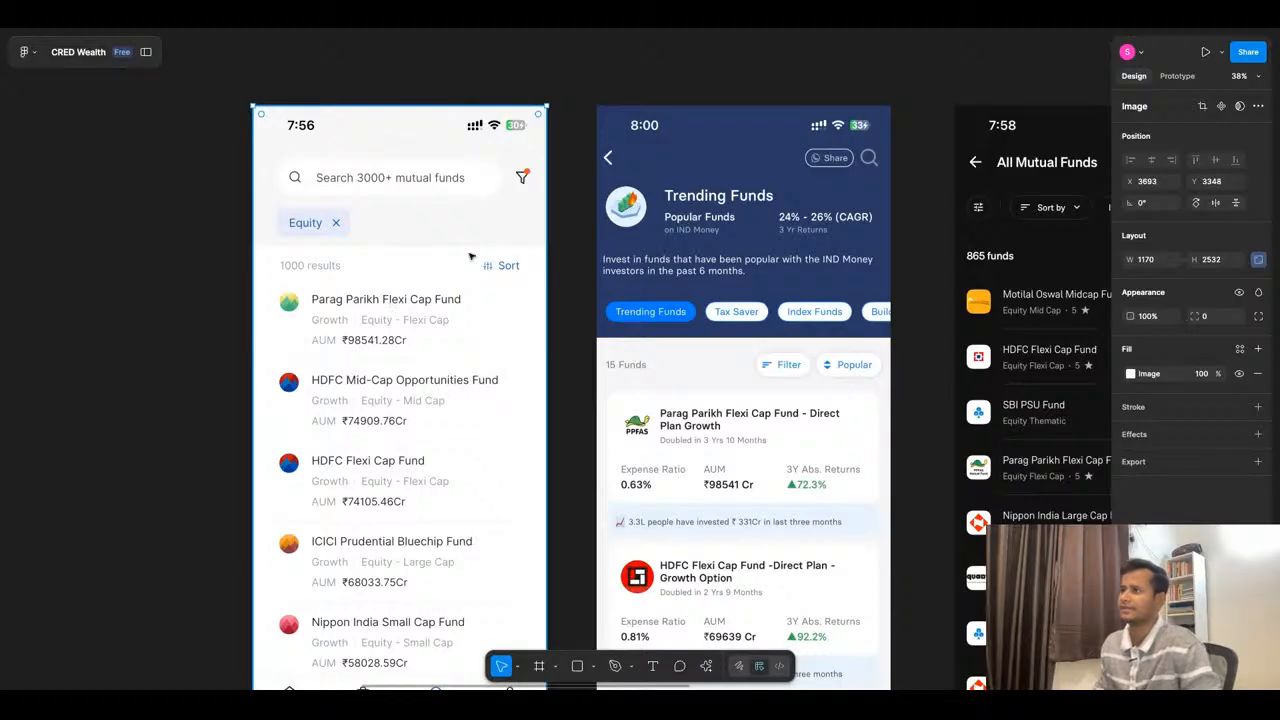
{"action": "left_click", "coordinate": [562, 30]}
{"action": "left_click", "coordinate": [502, 32]}
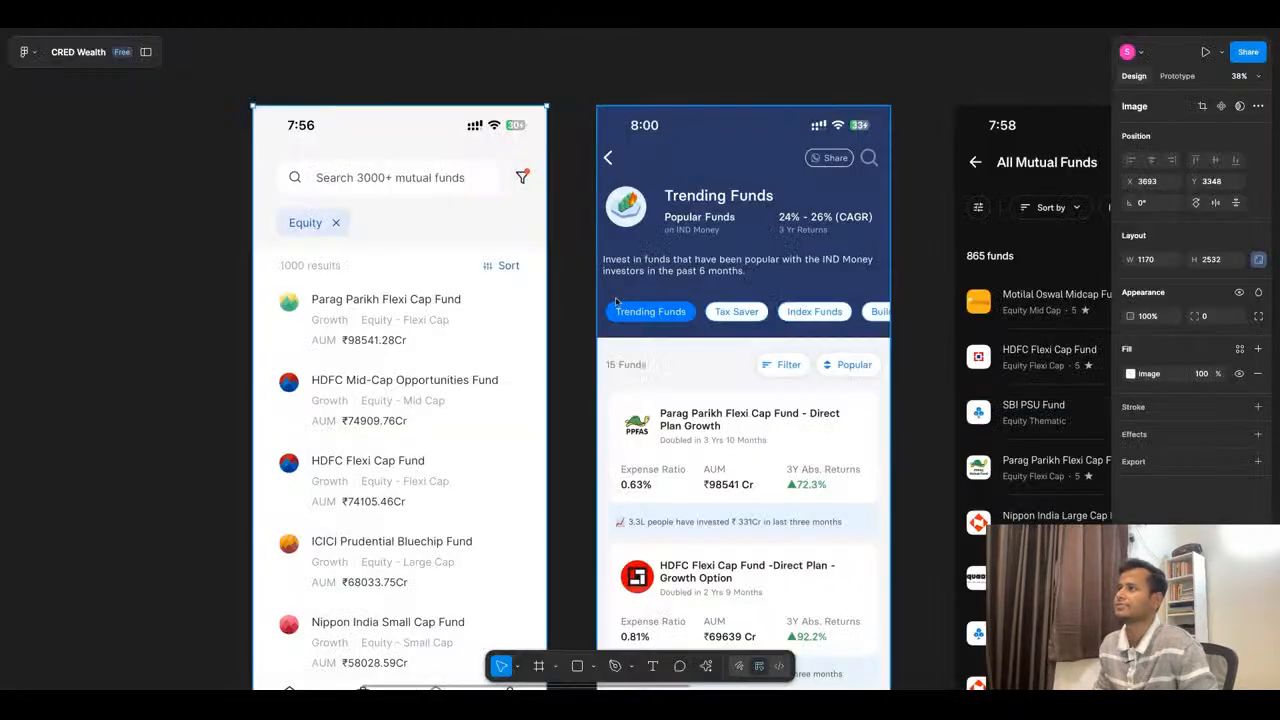
{"action": "scroll", "coordinate": [619, 303], "scroll_direction": "down", "scroll_amount": 8}
{"action": "scroll", "coordinate": [684, 235], "scroll_direction": "up", "scroll_amount": 4}
{"action": "scroll", "coordinate": [676, 318], "scroll_direction": "up", "scroll_amount": 10}
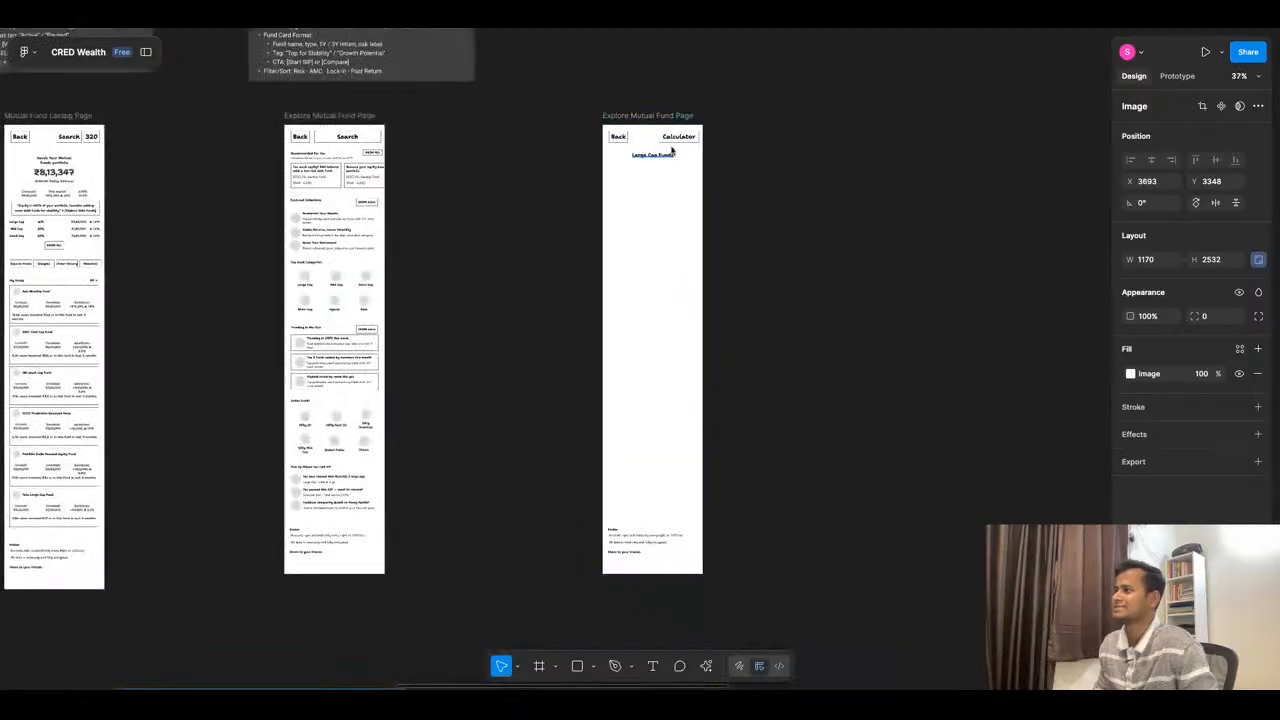
{"action": "left_click", "coordinate": [686, 160]}
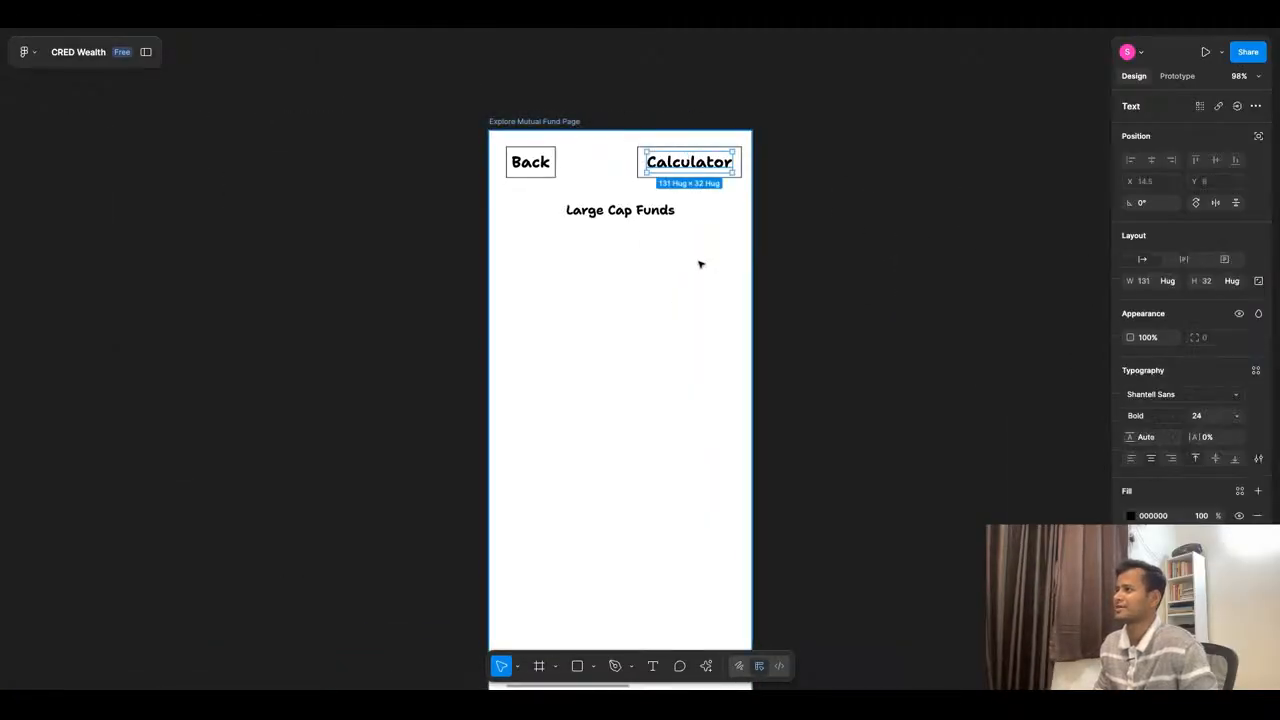
{"action": "double_click", "coordinate": [695, 170]}
{"action": "type", "text": "Search"}
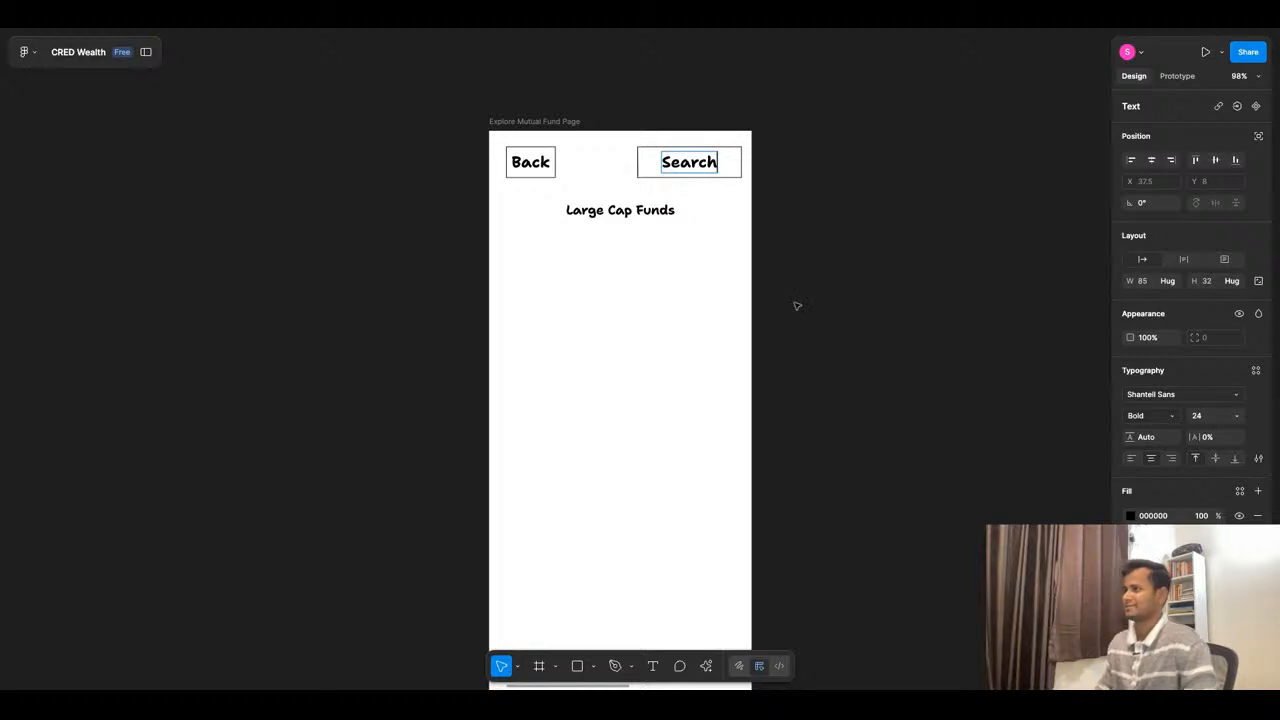
{"action": "left_click", "coordinate": [794, 303]}
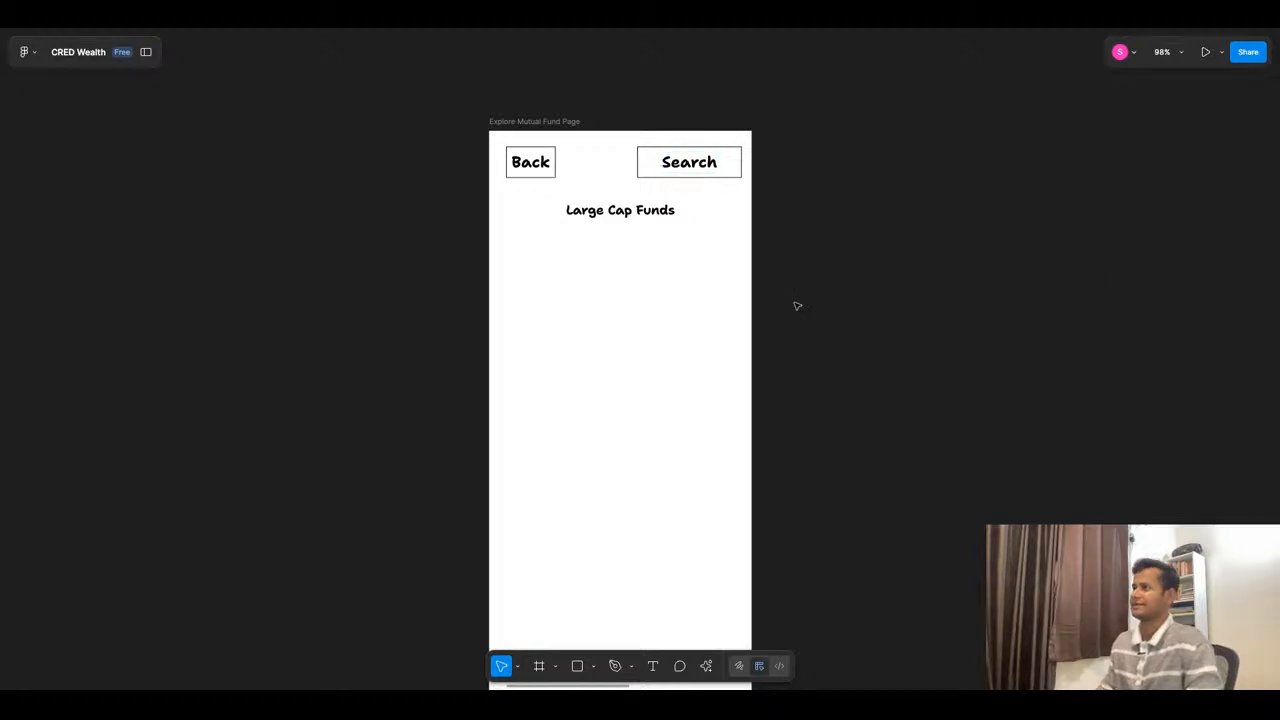
- Try removing the Large Cap Funds heading from the duplicated page
{"action": "left_click", "coordinate": [631, 217]}
{"action": "key", "text": "BackSpace"}
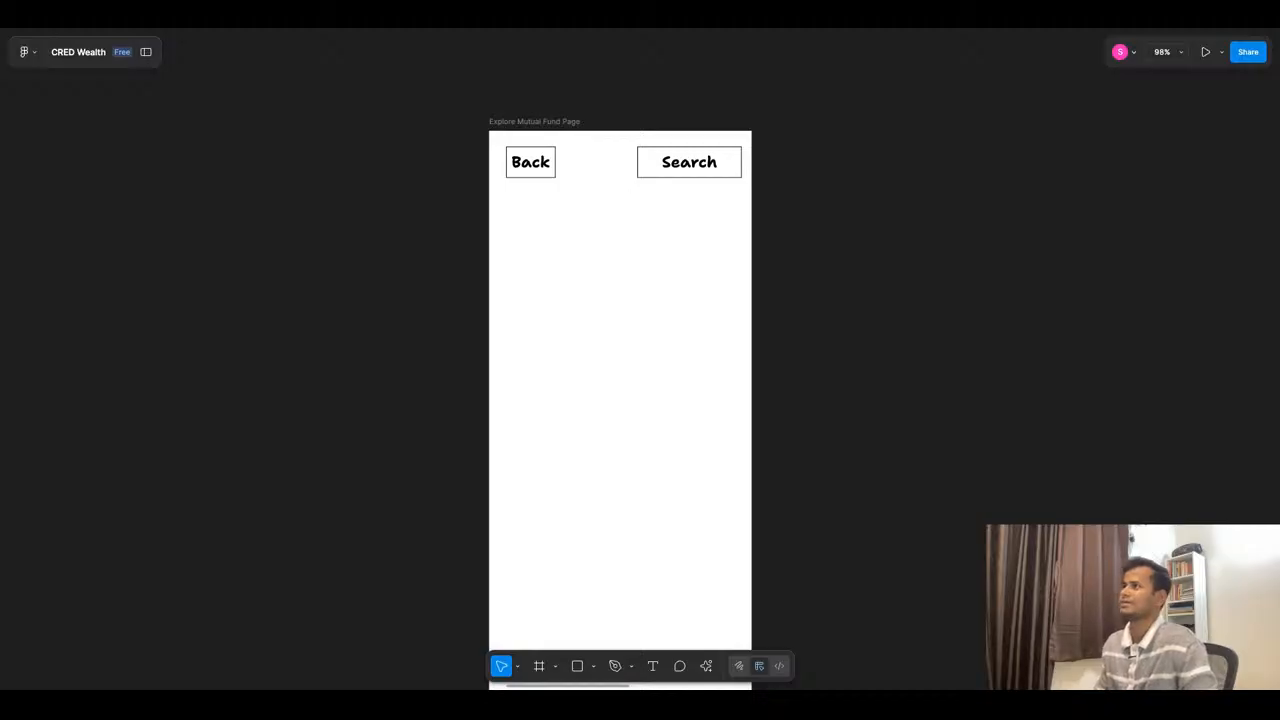
- Compare the three fund-list reference screenshots with the page header and fund list sections suggested in ChatGPT
{"action": "key", "text": "ctrl+Tab"}
{"action": "left_click", "coordinate": [508, 27]}
{"action": "scroll", "coordinate": [637, 250], "scroll_direction": "down", "scroll_amount": 10}
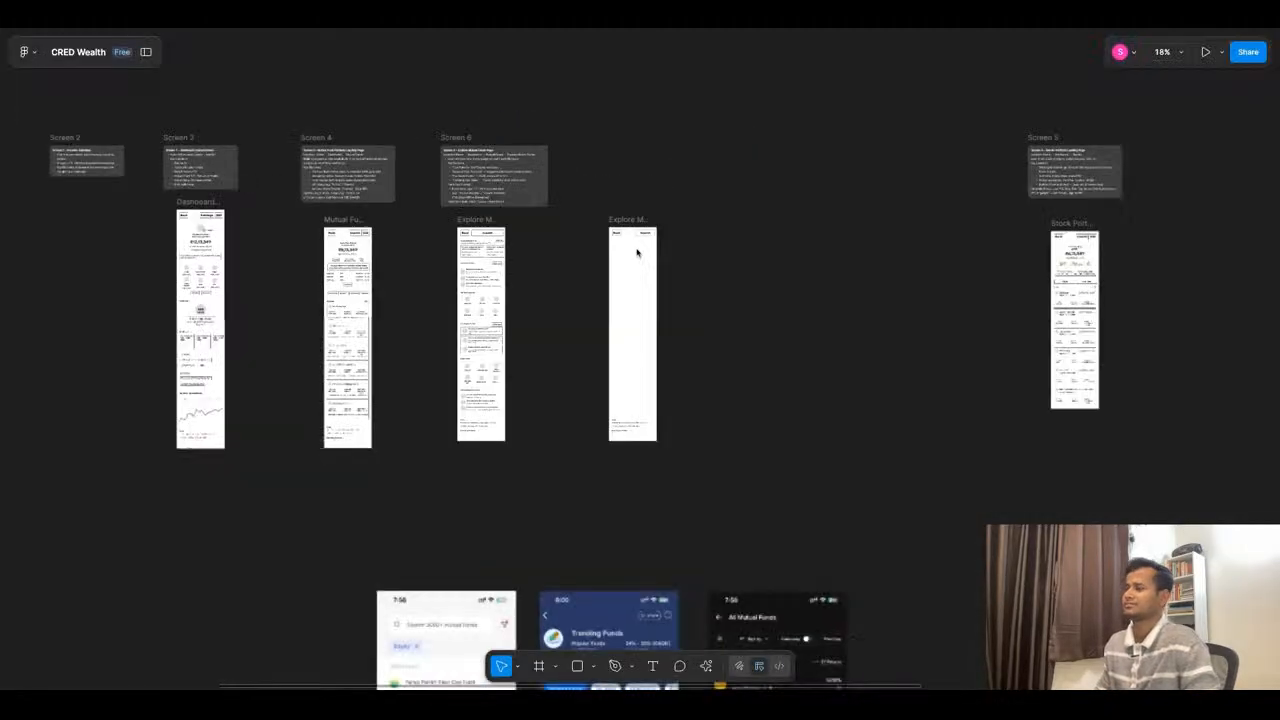
{"action": "scroll", "coordinate": [637, 252], "scroll_direction": "down", "scroll_amount": 3}
{"action": "scroll", "coordinate": [590, 370], "scroll_direction": "up", "scroll_amount": 10}
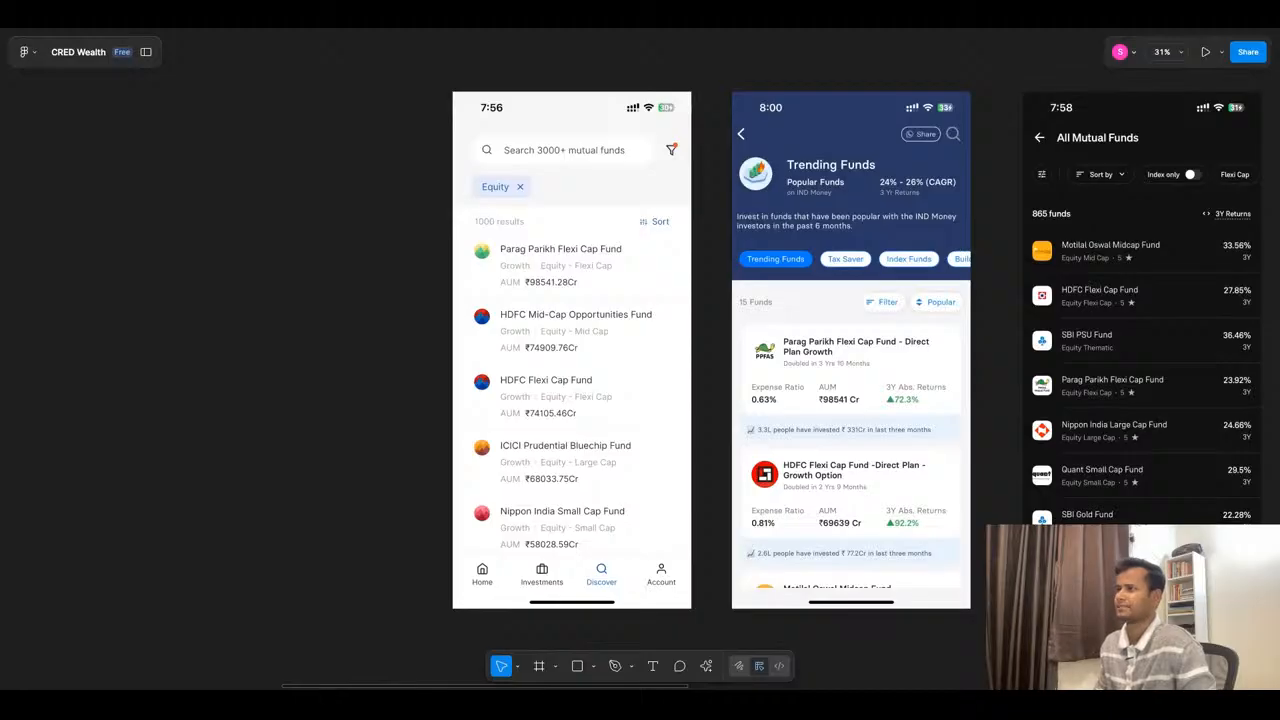
{"action": "left_click", "coordinate": [562, 30]}
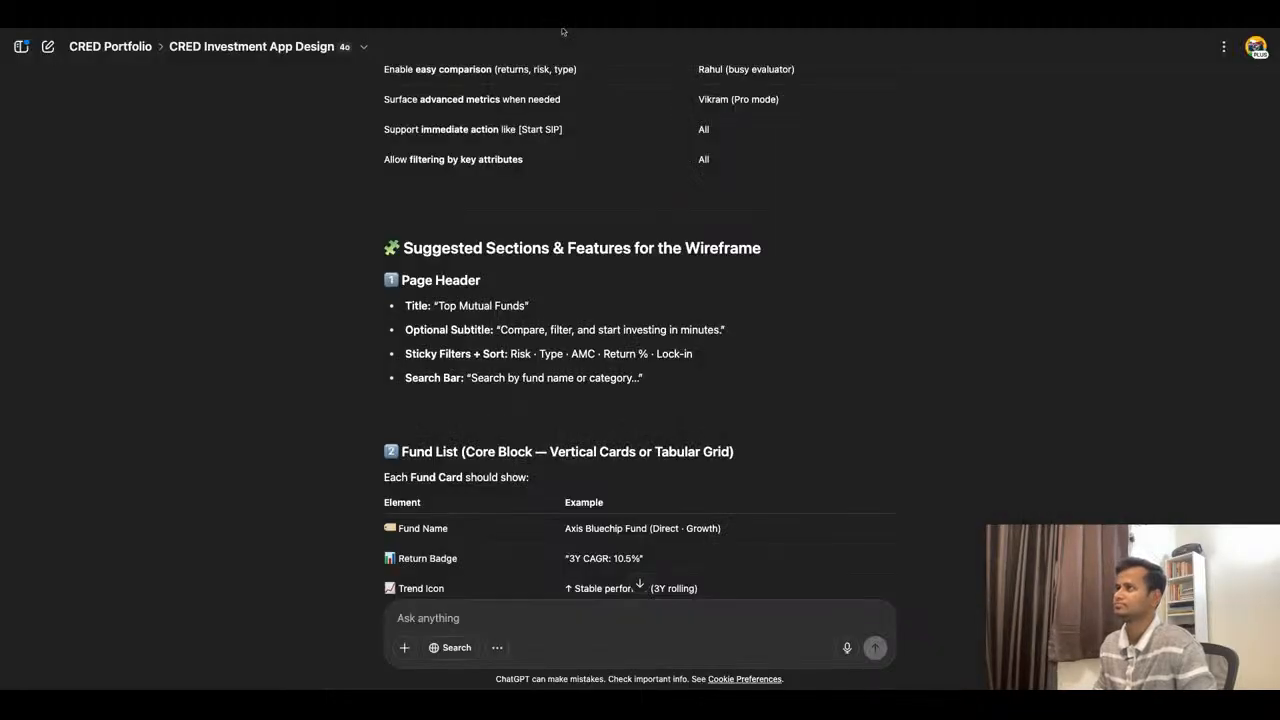
{"action": "left_click", "coordinate": [562, 30]}
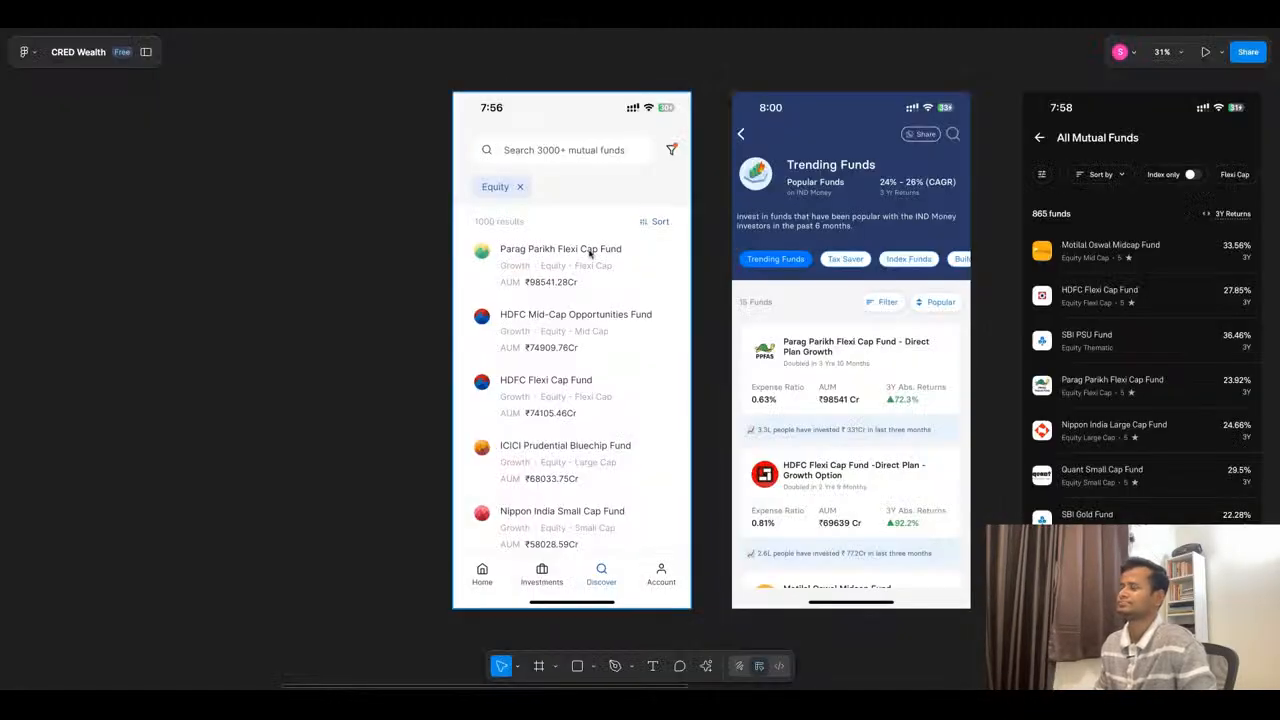
{"action": "left_click", "coordinate": [555, 28]}
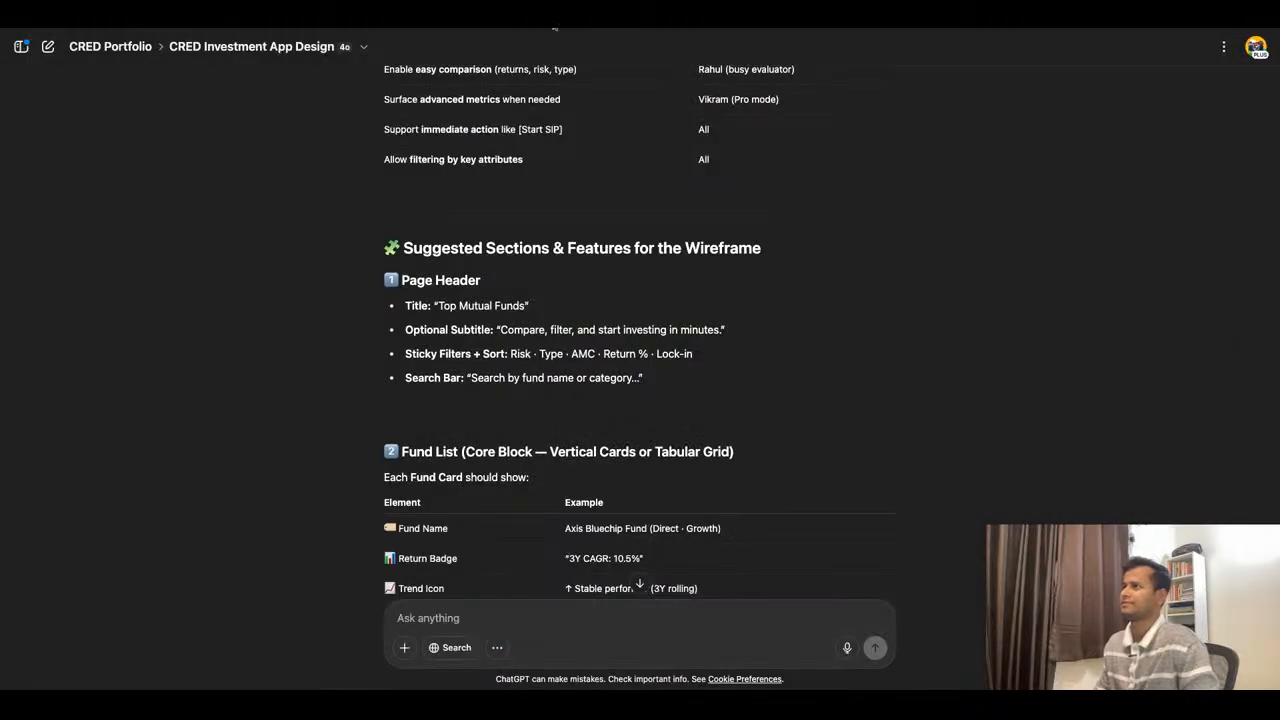
{"action": "left_click", "coordinate": [505, 32]}
- Examine the filter, sort and fund-row layouts of the three references against the nearly empty duplicated page
{"action": "scroll", "coordinate": [615, 235], "scroll_direction": "down", "scroll_amount": 10}
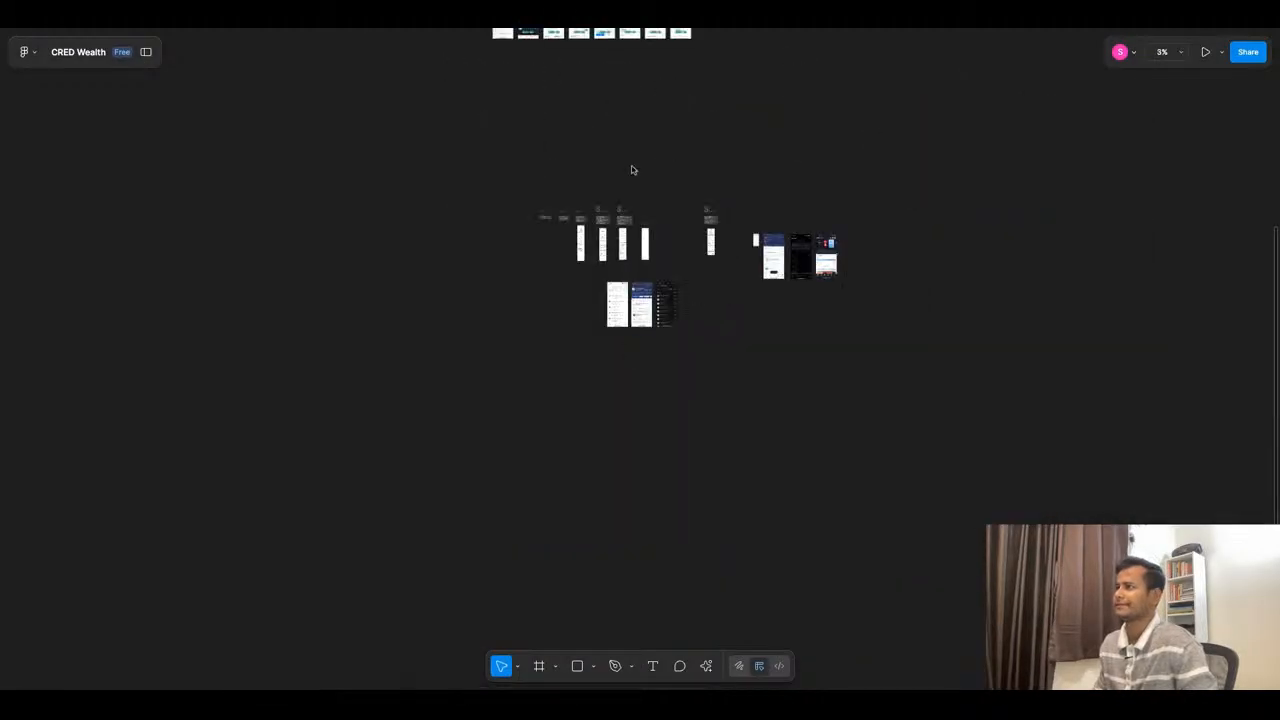
{"action": "scroll", "coordinate": [634, 200], "scroll_direction": "up", "scroll_amount": 6}
{"action": "scroll", "coordinate": [643, 369], "scroll_direction": "up", "scroll_amount": 5}
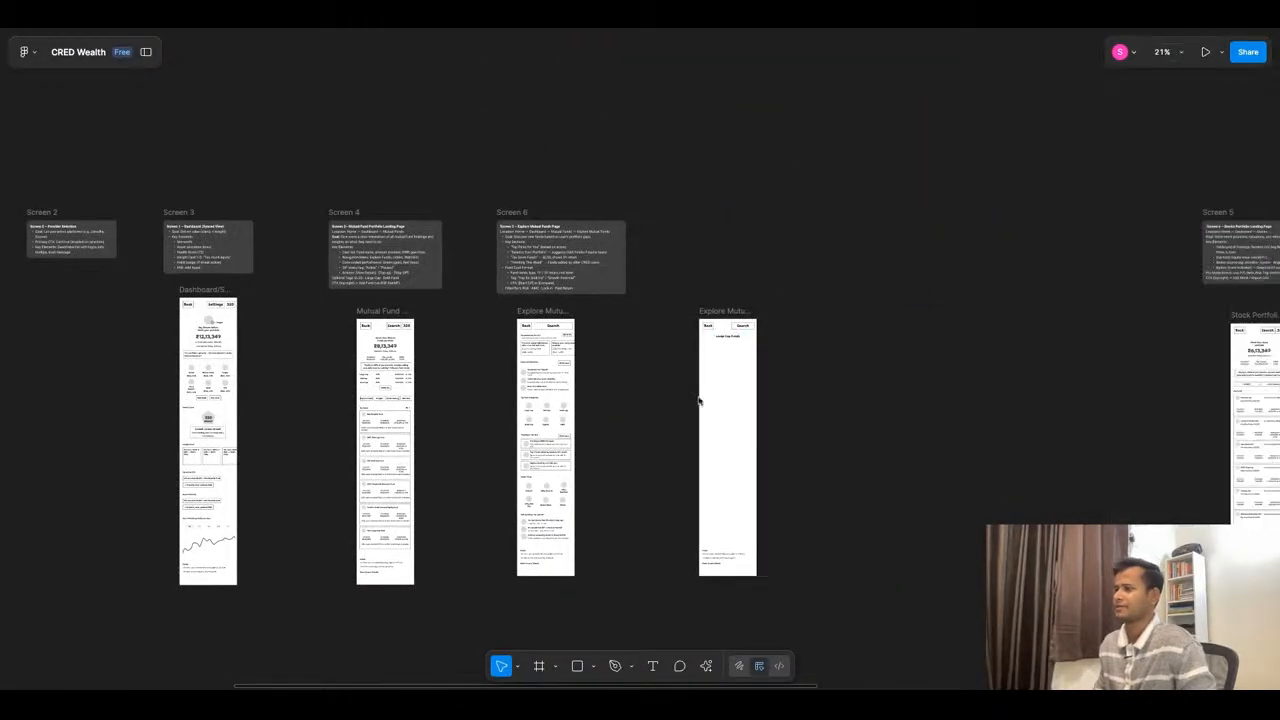
{"action": "scroll", "coordinate": [651, 205], "scroll_direction": "down", "scroll_amount": 5}
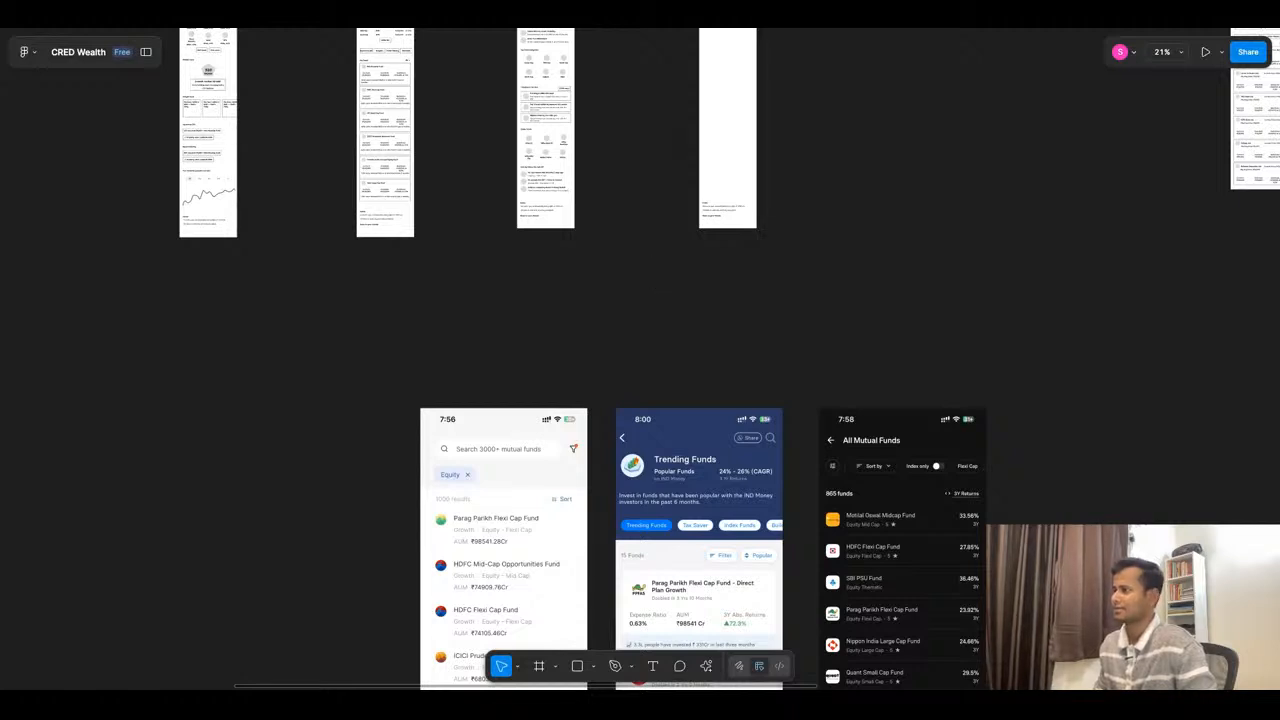
{"action": "scroll", "coordinate": [1014, 480], "scroll_direction": "down", "scroll_amount": 1}
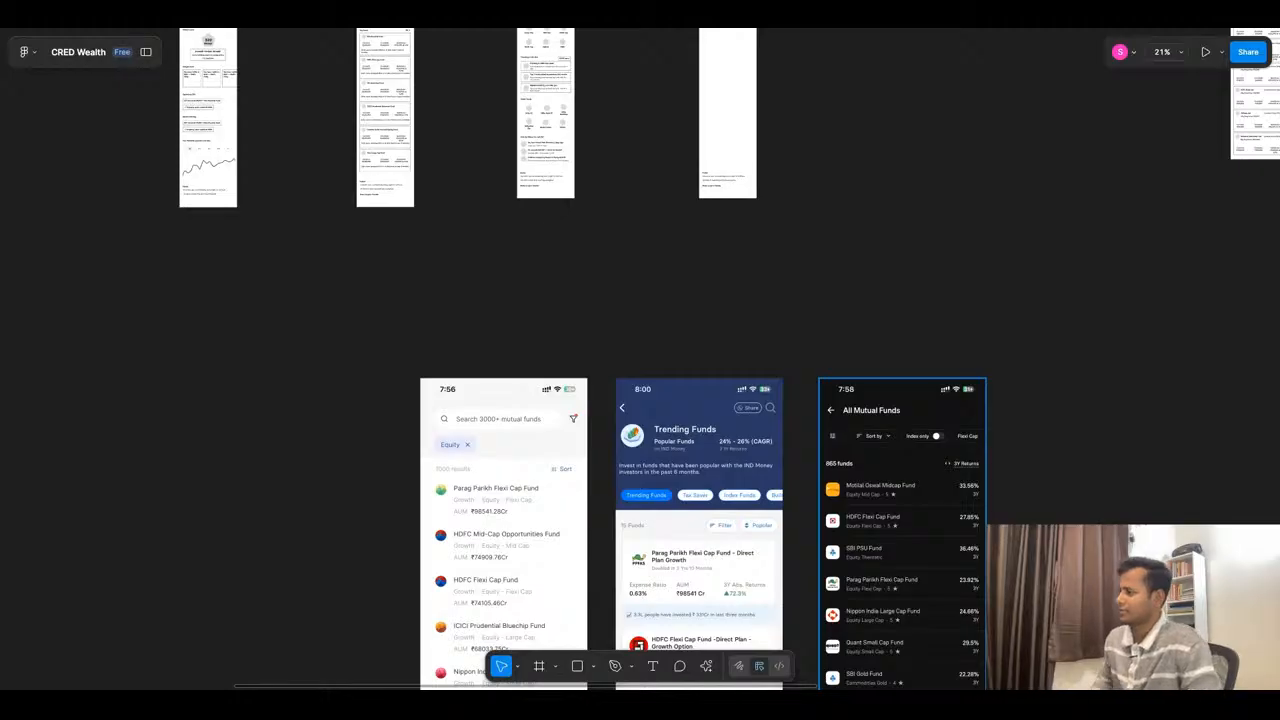
{"action": "scroll", "coordinate": [806, 434], "scroll_direction": "up", "scroll_amount": 2}
{"action": "scroll", "coordinate": [763, 251], "scroll_direction": "up", "scroll_amount": 3}
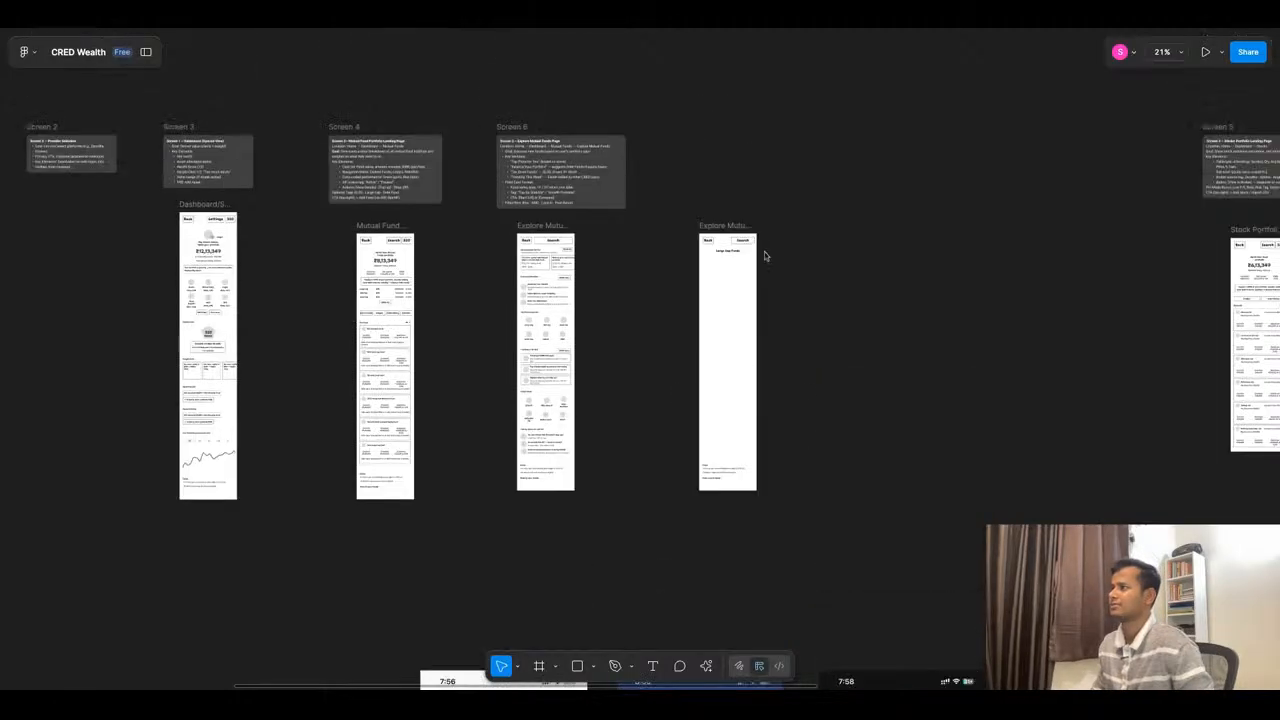
- Move the Large Cap Funds heading up to Y 99 and center it horizontally on the page
{"action": "scroll", "coordinate": [757, 323], "scroll_direction": "up", "scroll_amount": 5, "text": "ctrl"}
{"action": "scroll", "coordinate": [757, 323], "scroll_direction": "up", "scroll_amount": 2, "text": "ctrl"}
{"action": "left_click", "coordinate": [701, 247]}
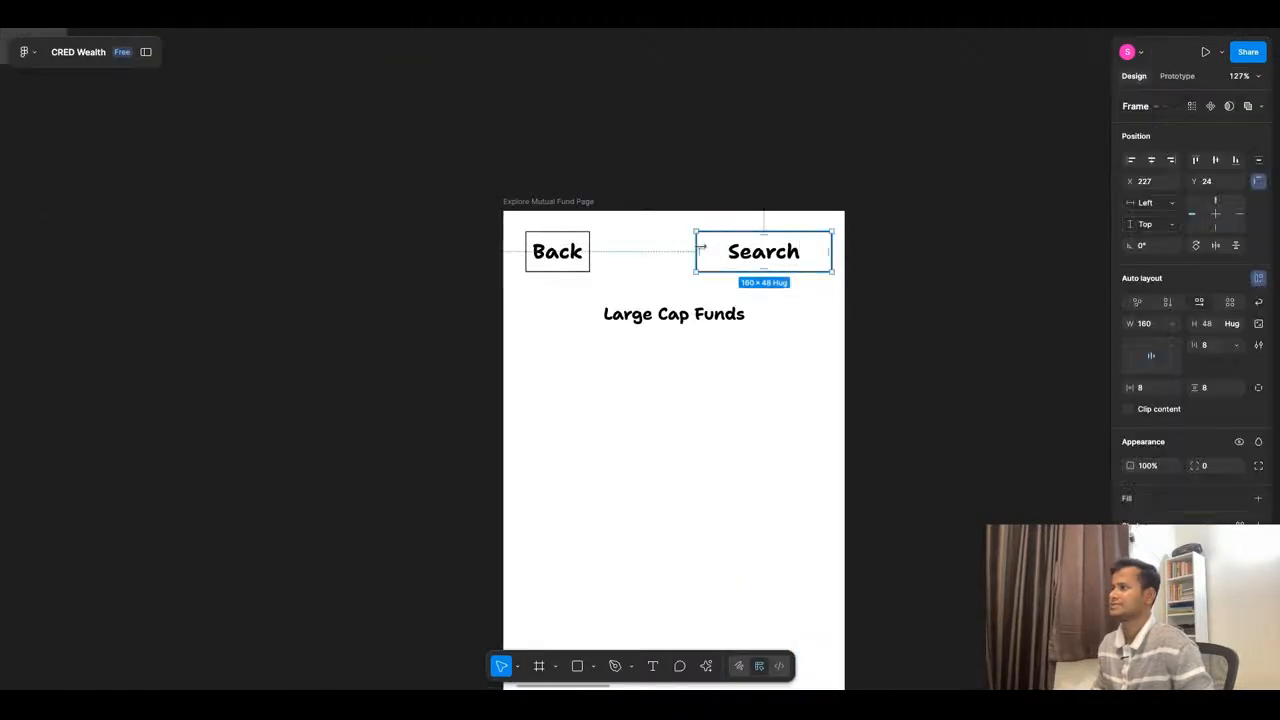
{"action": "left_click", "coordinate": [692, 322]}
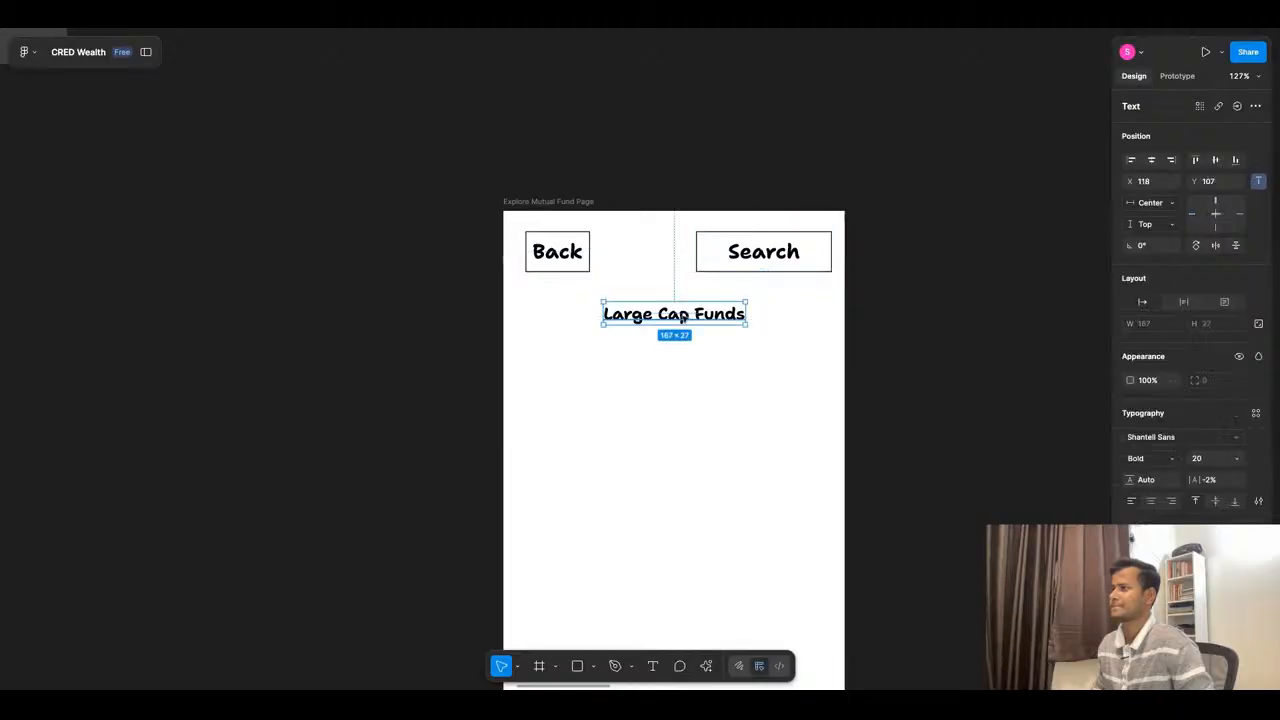
{"action": "left_click_drag", "start_coordinate": [692, 322], "coordinate": [684, 316]}
{"action": "left_click", "coordinate": [1151, 160]}
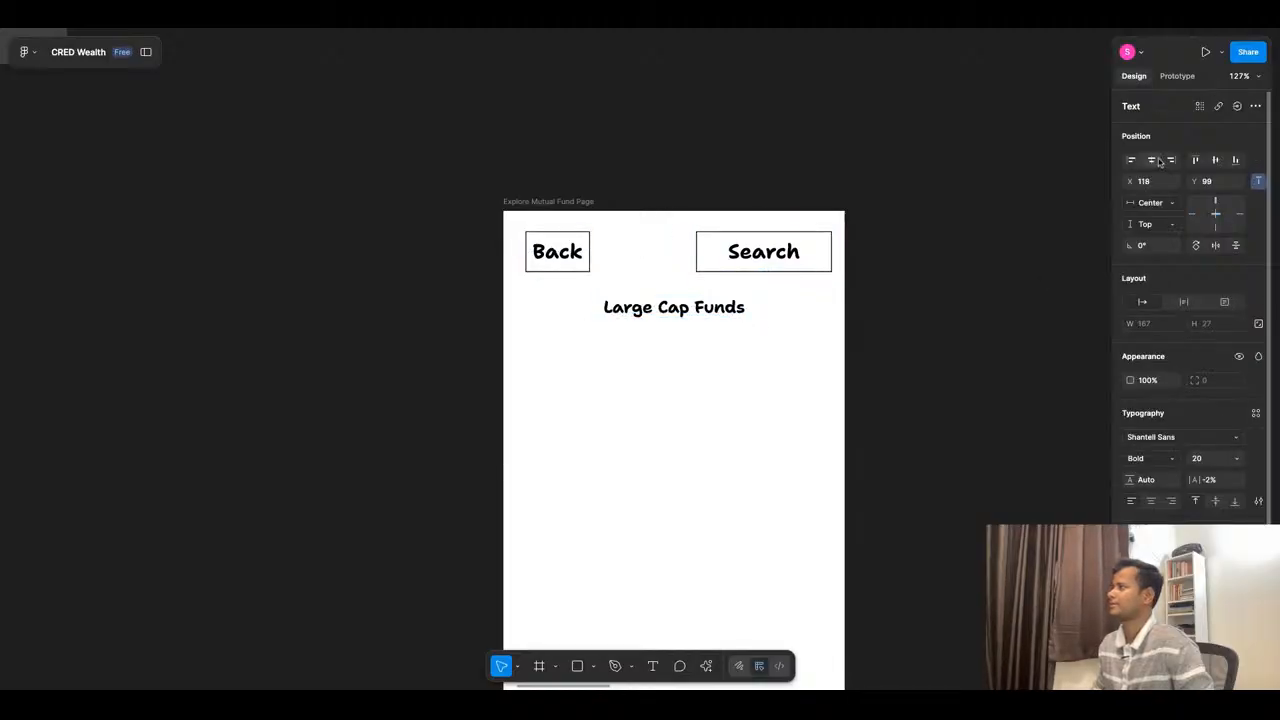
- Copy the Back button to the right of the Large Cap Funds heading and change its text to "Filter"
{"action": "left_click", "coordinate": [538, 253]}
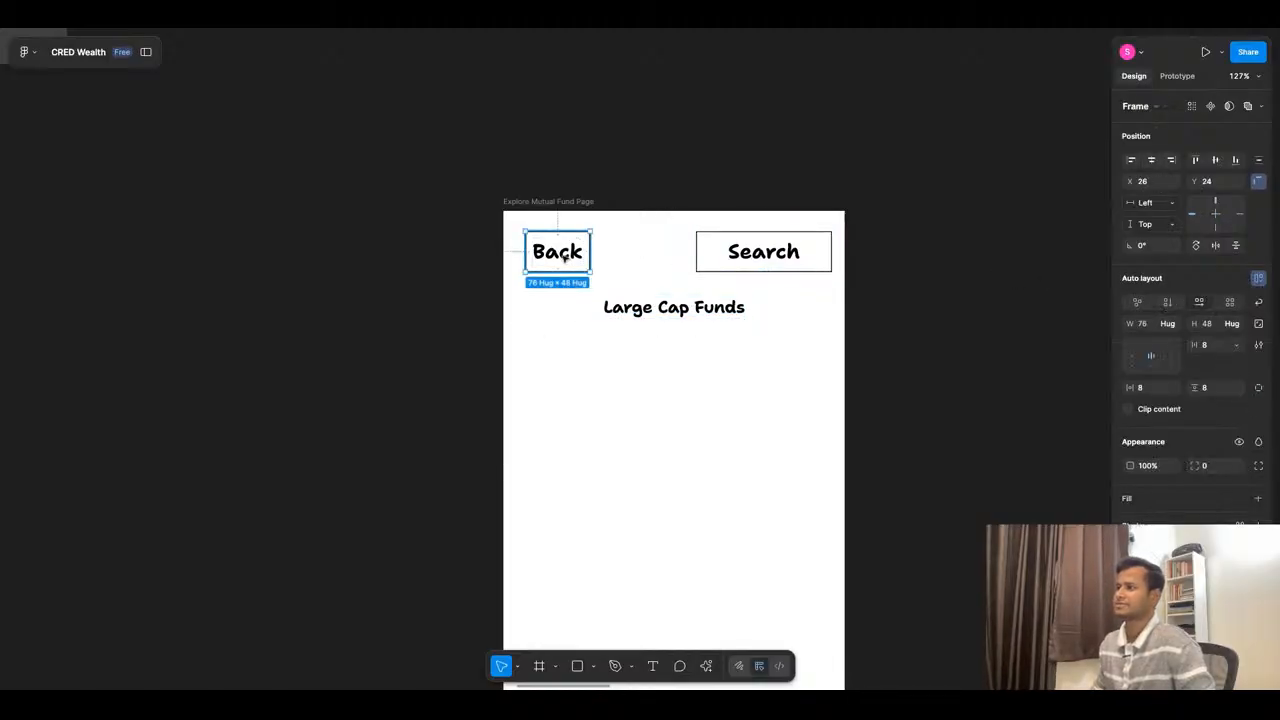
{"action": "left_click_drag", "start_coordinate": [566, 258], "coordinate": [796, 308]}
{"action": "double_click", "coordinate": [796, 308]}
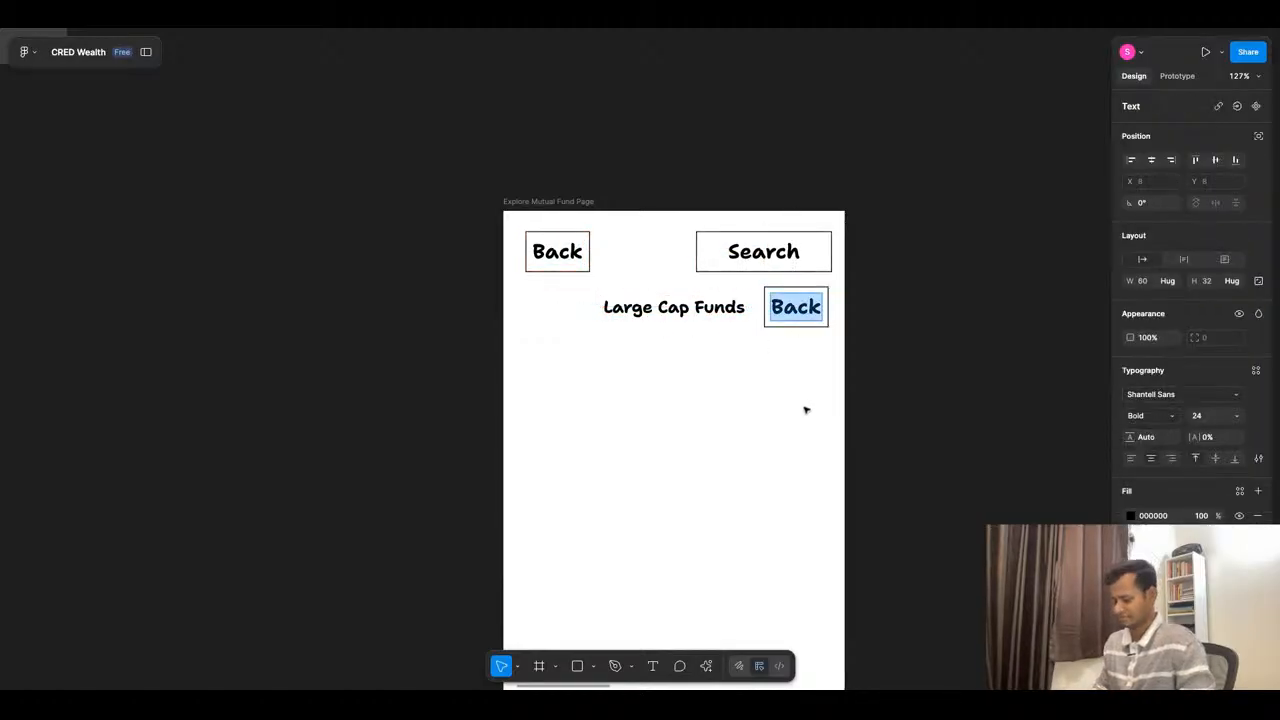
{"action": "type", "text": "Filter"}
{"action": "key", "text": "Escape"}
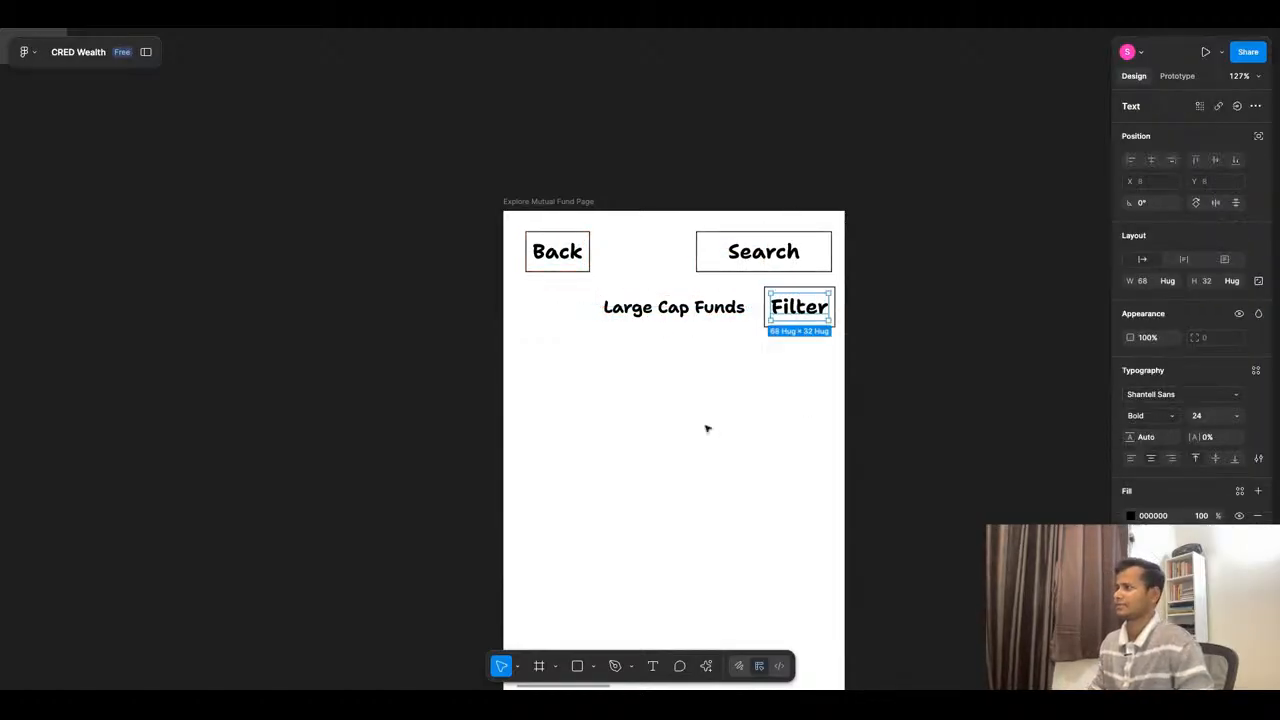
{"action": "key", "text": "Escape"}
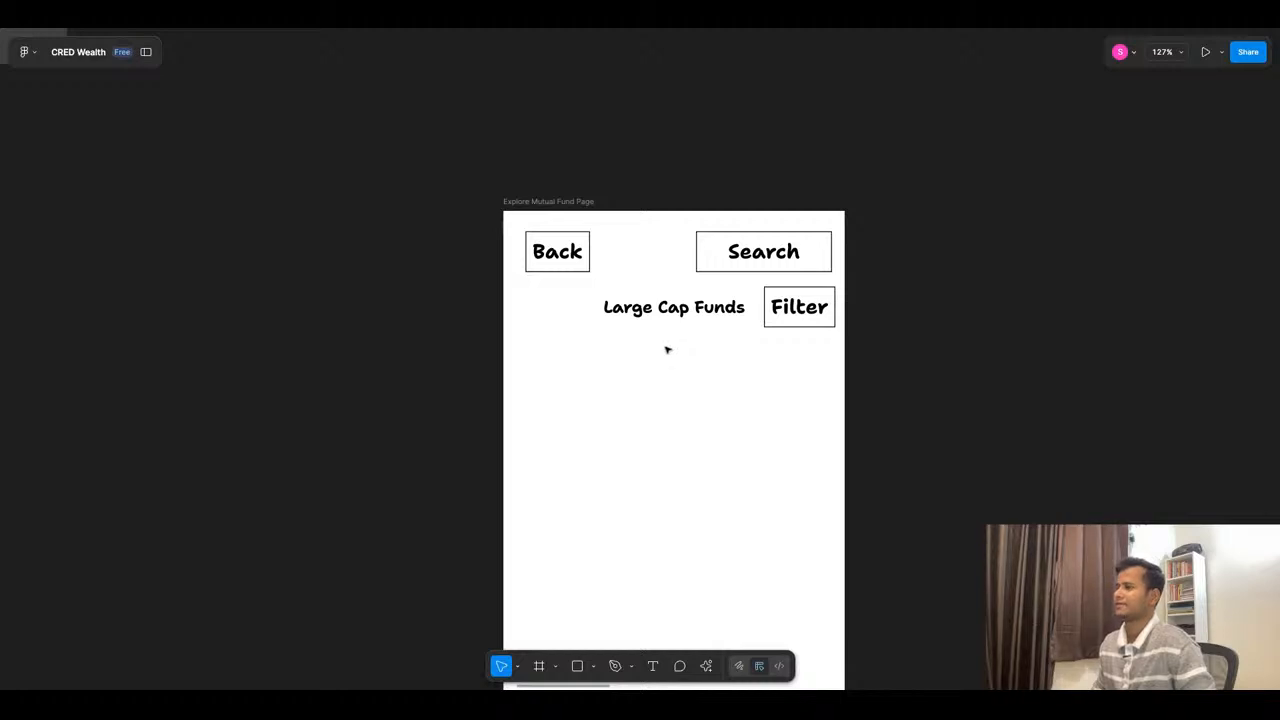
- Move the Large Cap Funds heading to X 26, in line with the Back button's left edge
{"action": "left_click_drag", "start_coordinate": [673, 308], "coordinate": [596, 310]}
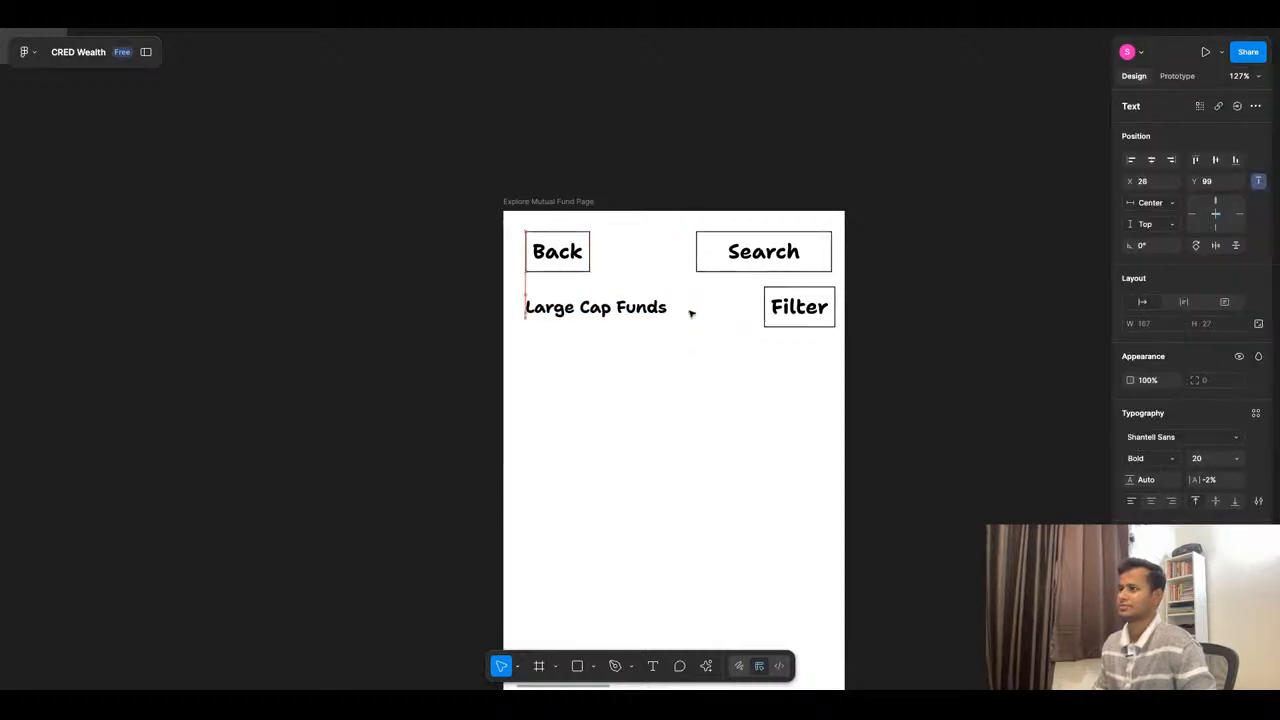
{"action": "key", "text": "Escape"}
- Copy the Large Cap Funds heading to X 26, Y 159, directly below the original
{"action": "scroll", "coordinate": [644, 420], "scroll_direction": "down", "scroll_amount": 10}
{"action": "scroll", "coordinate": [645, 350], "scroll_direction": "down", "scroll_amount": 5}
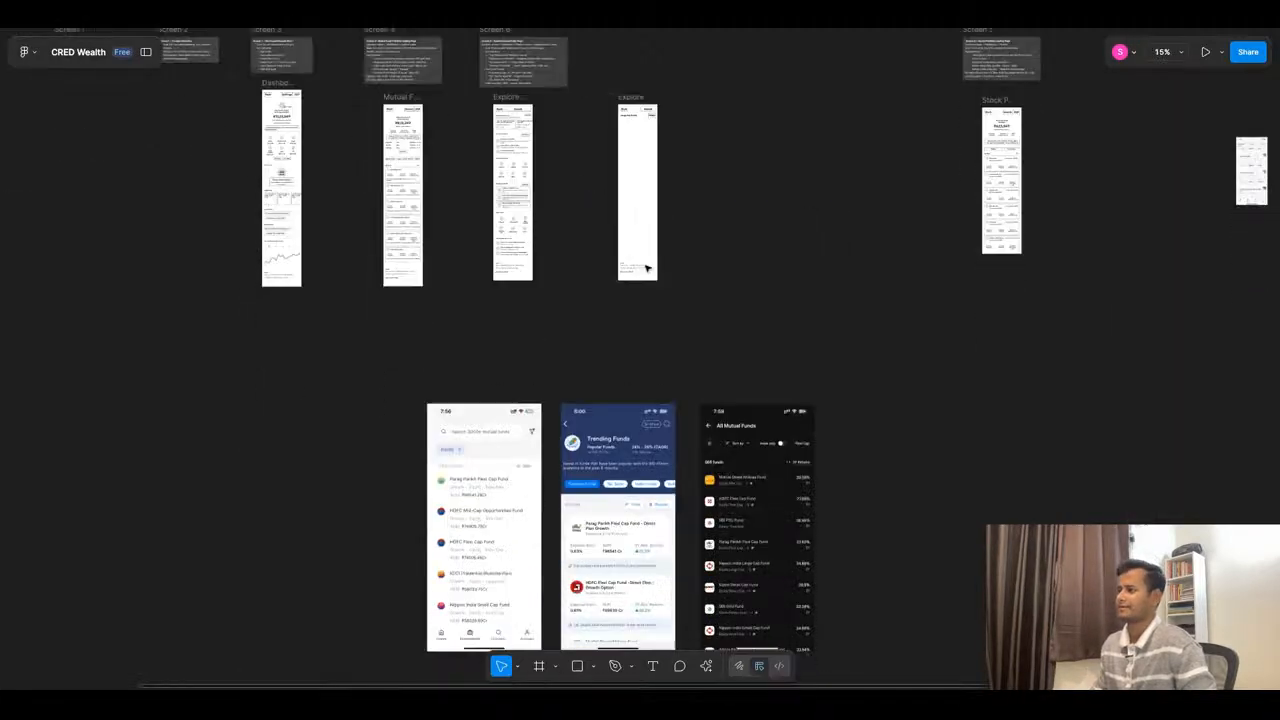
{"action": "scroll", "coordinate": [647, 268], "scroll_direction": "up", "scroll_amount": 5}
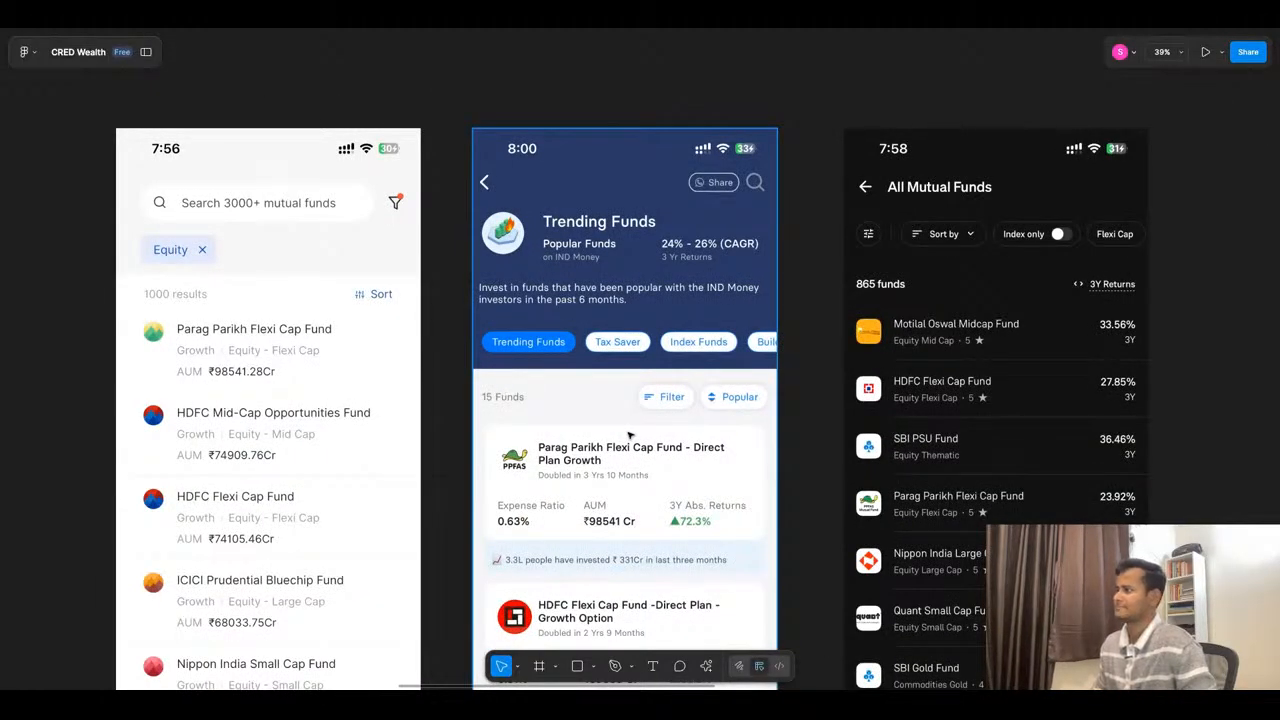
{"action": "scroll", "coordinate": [630, 435], "scroll_direction": "down", "scroll_amount": 5}
{"action": "scroll", "coordinate": [527, 375], "scroll_direction": "up", "scroll_amount": 10}
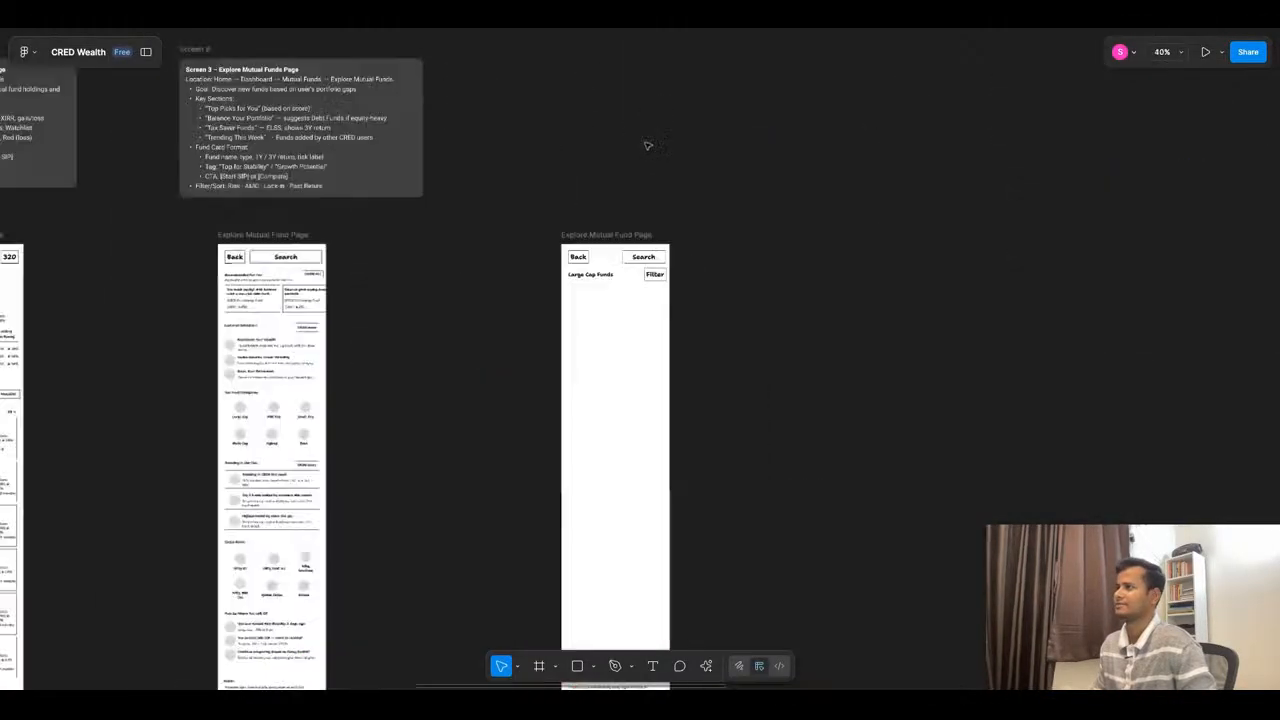
{"action": "scroll", "coordinate": [620, 248], "scroll_direction": "down", "scroll_amount": 3}
{"action": "scroll", "coordinate": [557, 383], "scroll_direction": "up", "scroll_amount": 6}
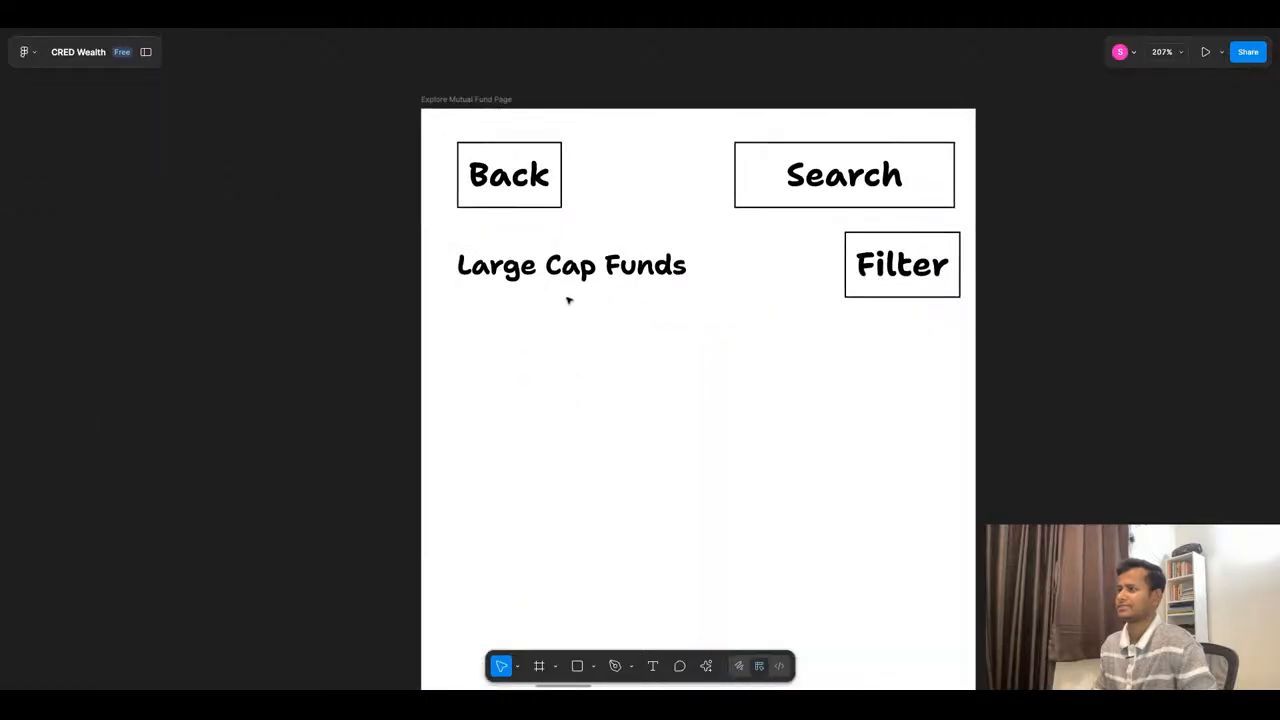
{"action": "left_click", "coordinate": [572, 262]}
{"action": "left_click_drag", "start_coordinate": [587, 274], "coordinate": [587, 357]}
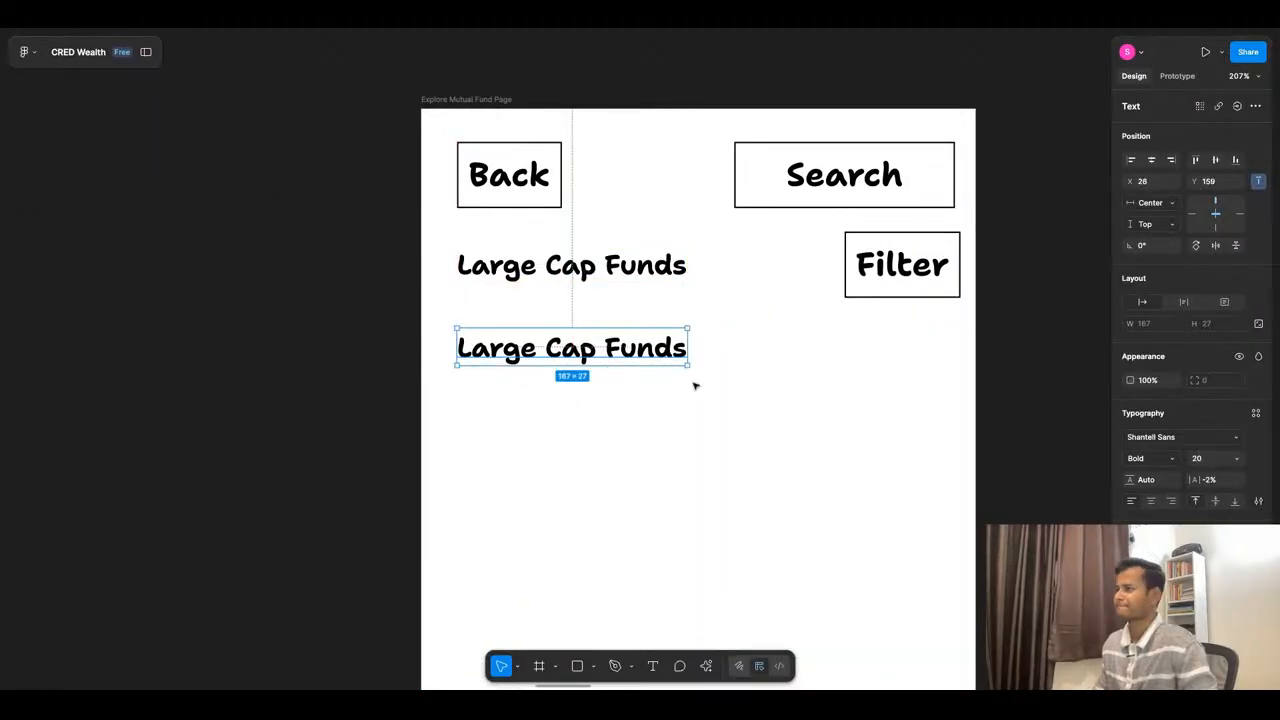
- Set the copied heading's font size to 12 and change its text to "432 items"
{"action": "left_click", "coordinate": [1224, 460]}
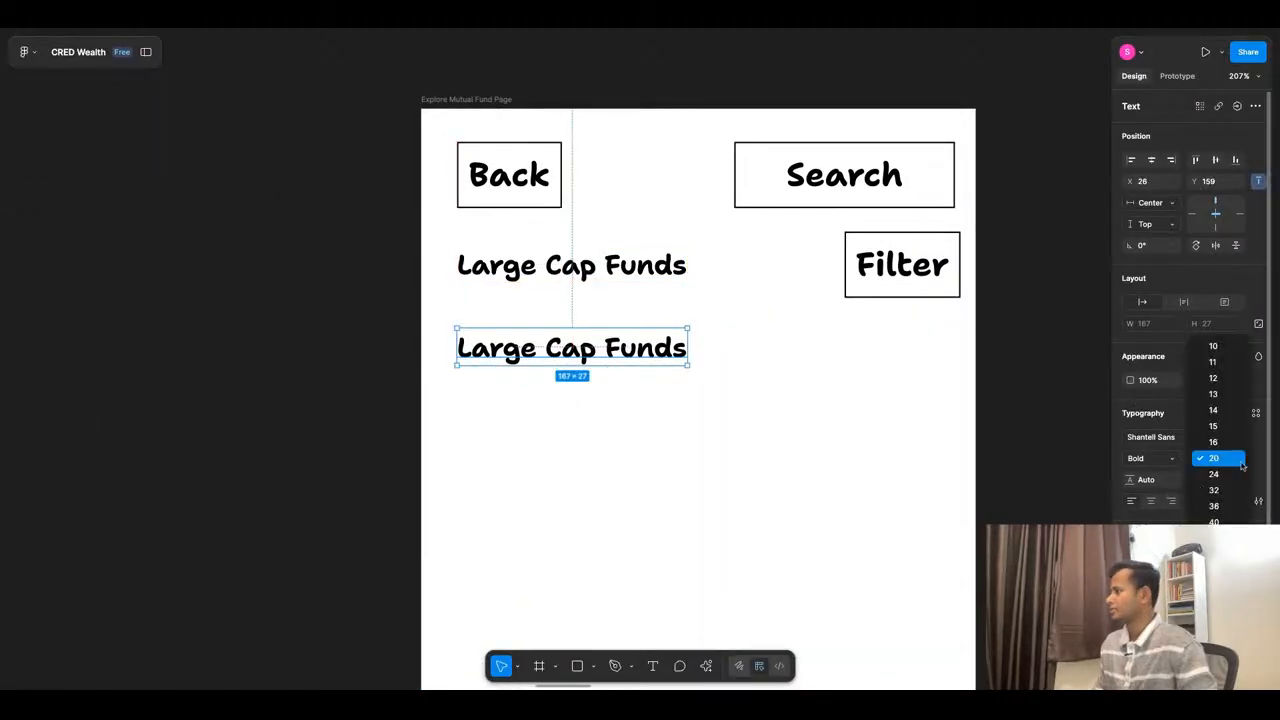
{"action": "left_click", "coordinate": [1238, 381]}
{"action": "double_click", "coordinate": [563, 353]}
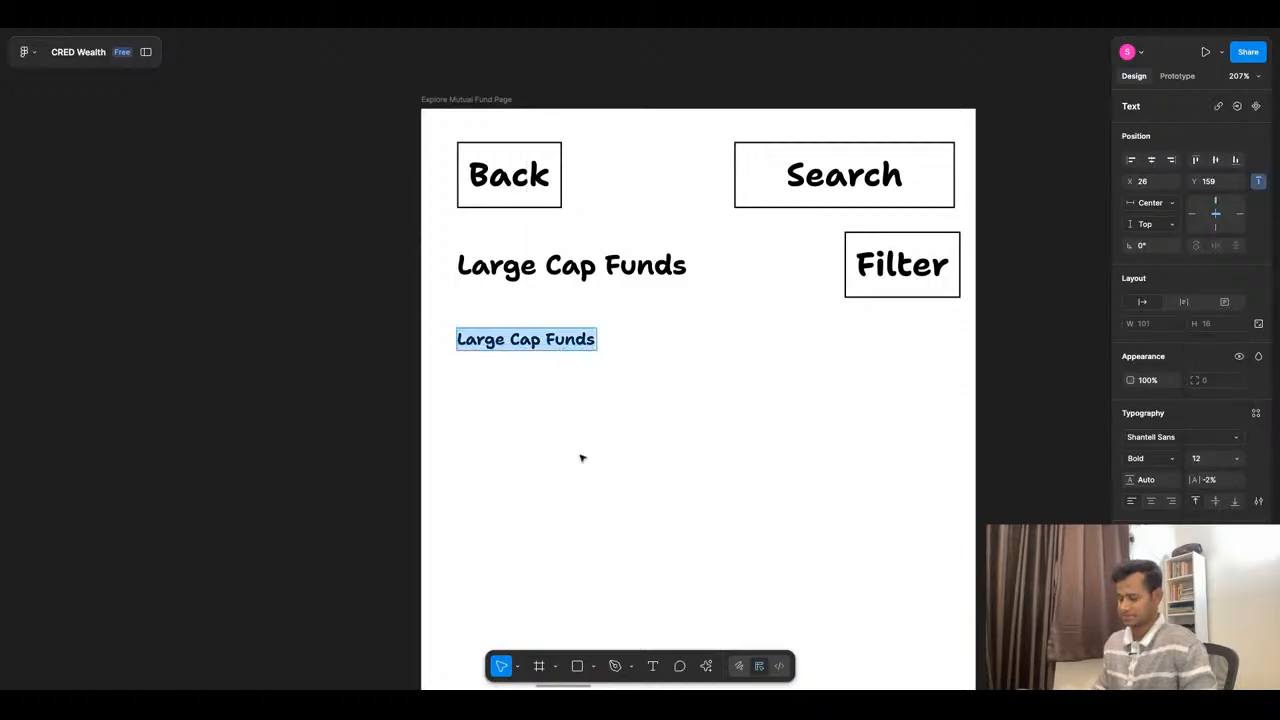
{"action": "type", "text": "432"}
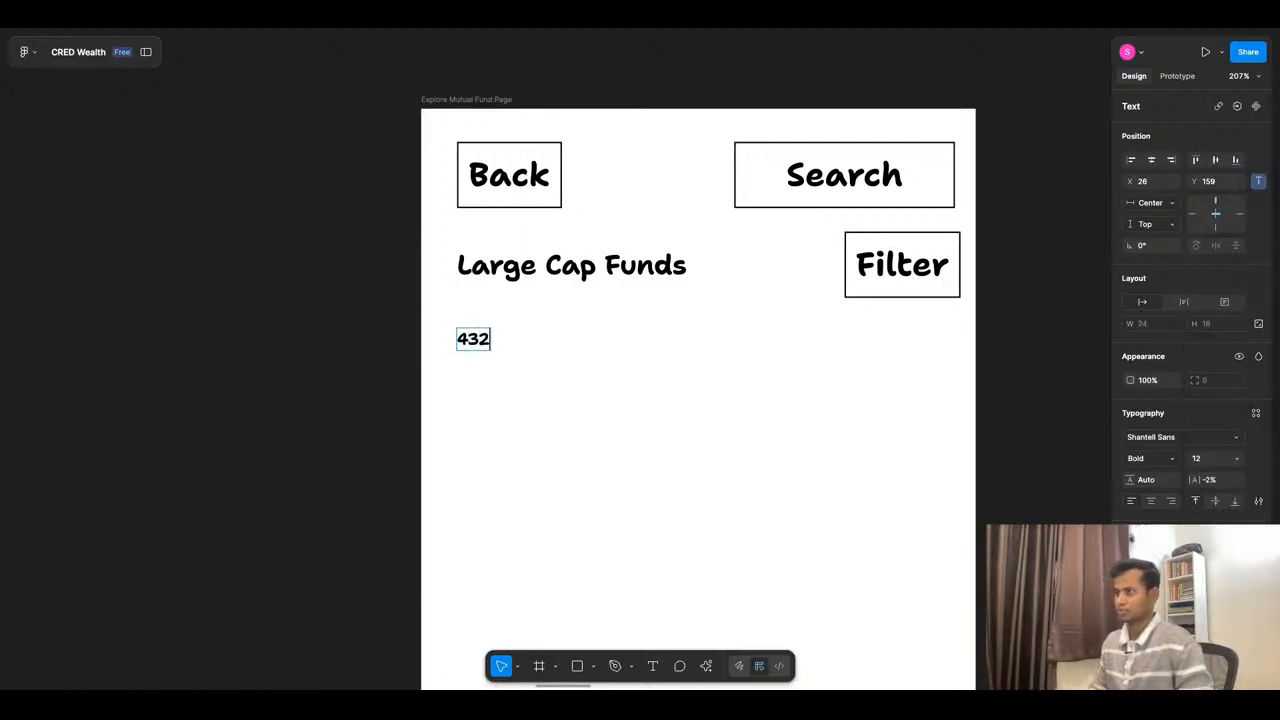
{"action": "type", "text": " items"}
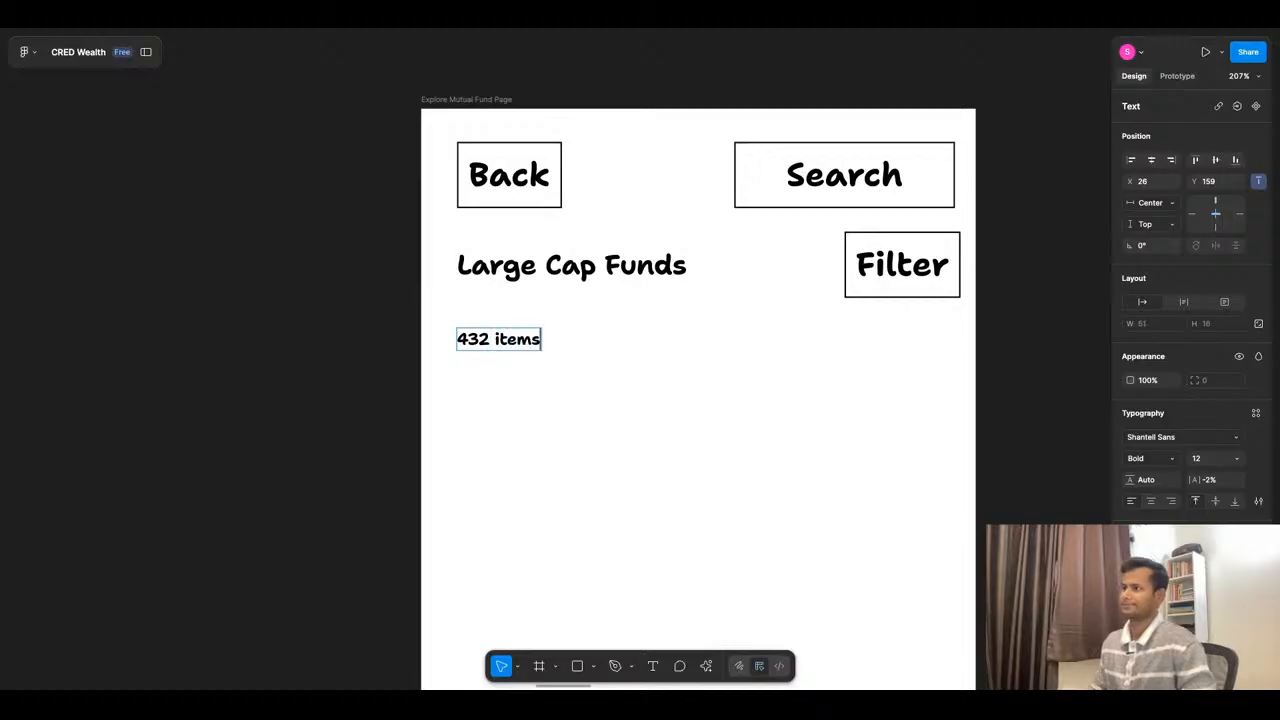
{"action": "key", "text": "Escape"}
- Replace the word "items" with "results" in the count label below the Large Cap Funds heading
{"action": "key", "text": "shift+1"}
{"action": "scroll", "coordinate": [600, 424], "scroll_direction": "up", "scroll_amount": 5}
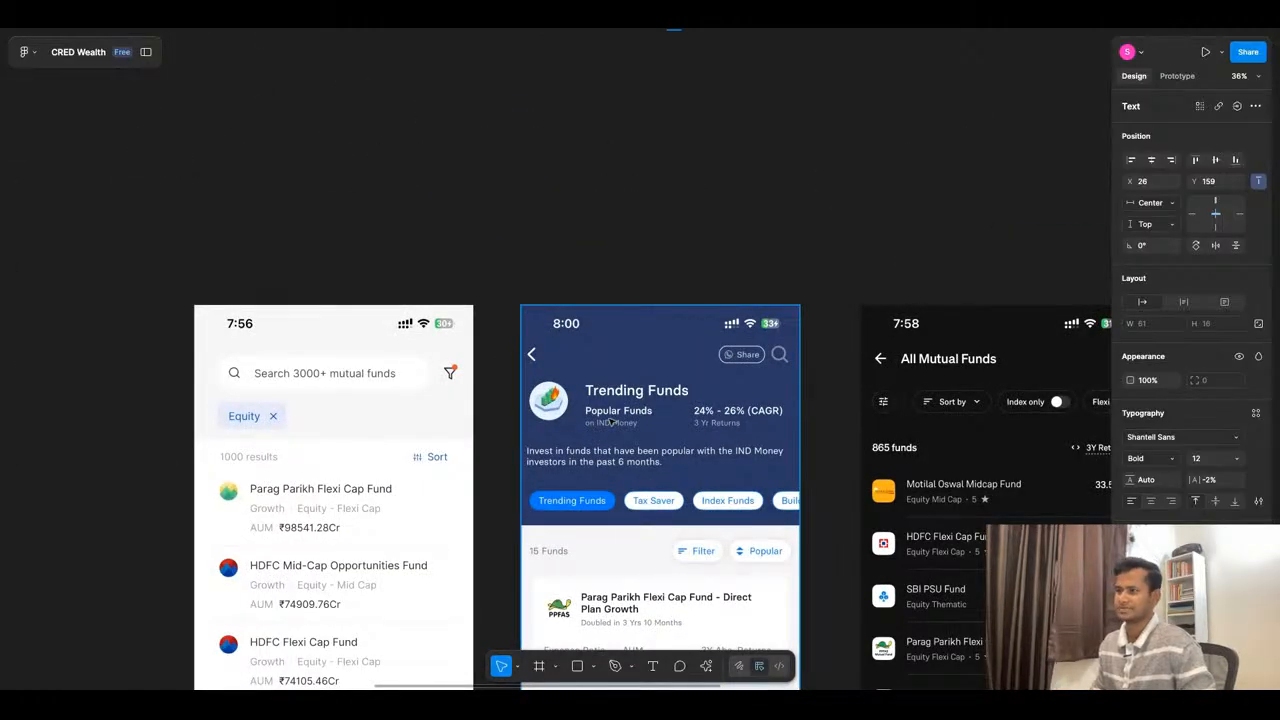
{"action": "key", "text": "shift+2"}
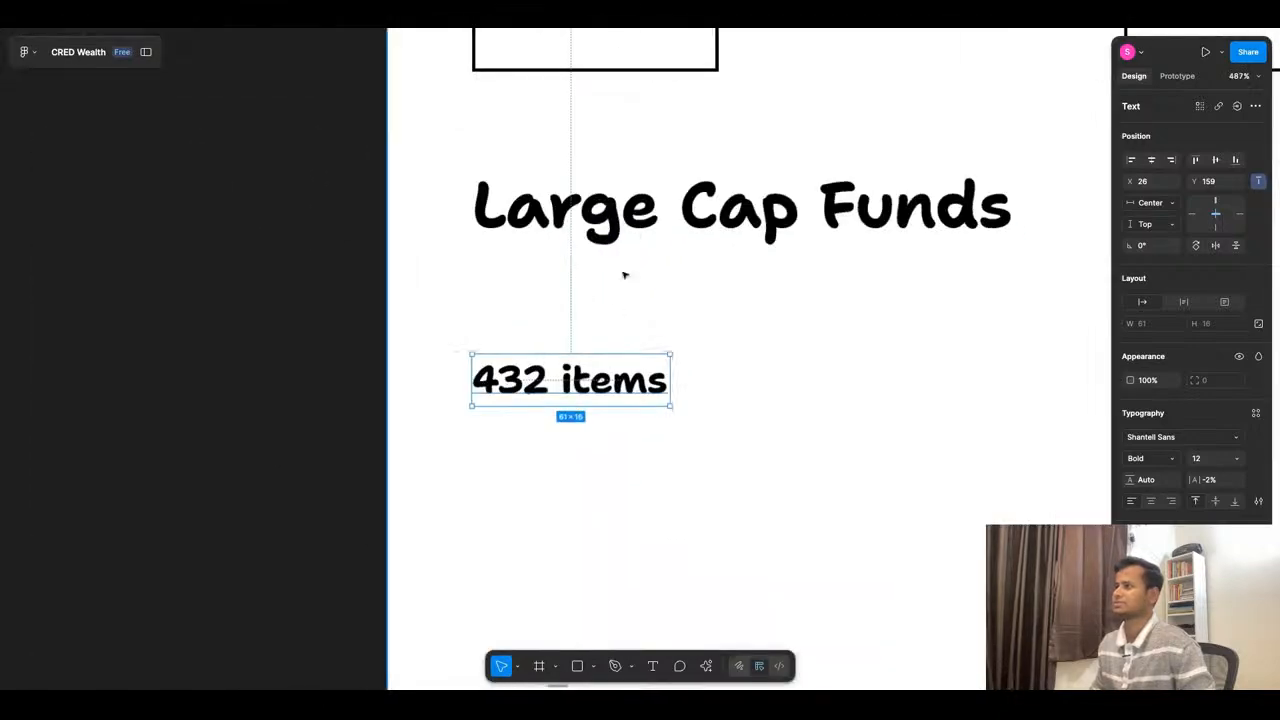
{"action": "double_click", "coordinate": [566, 386]}
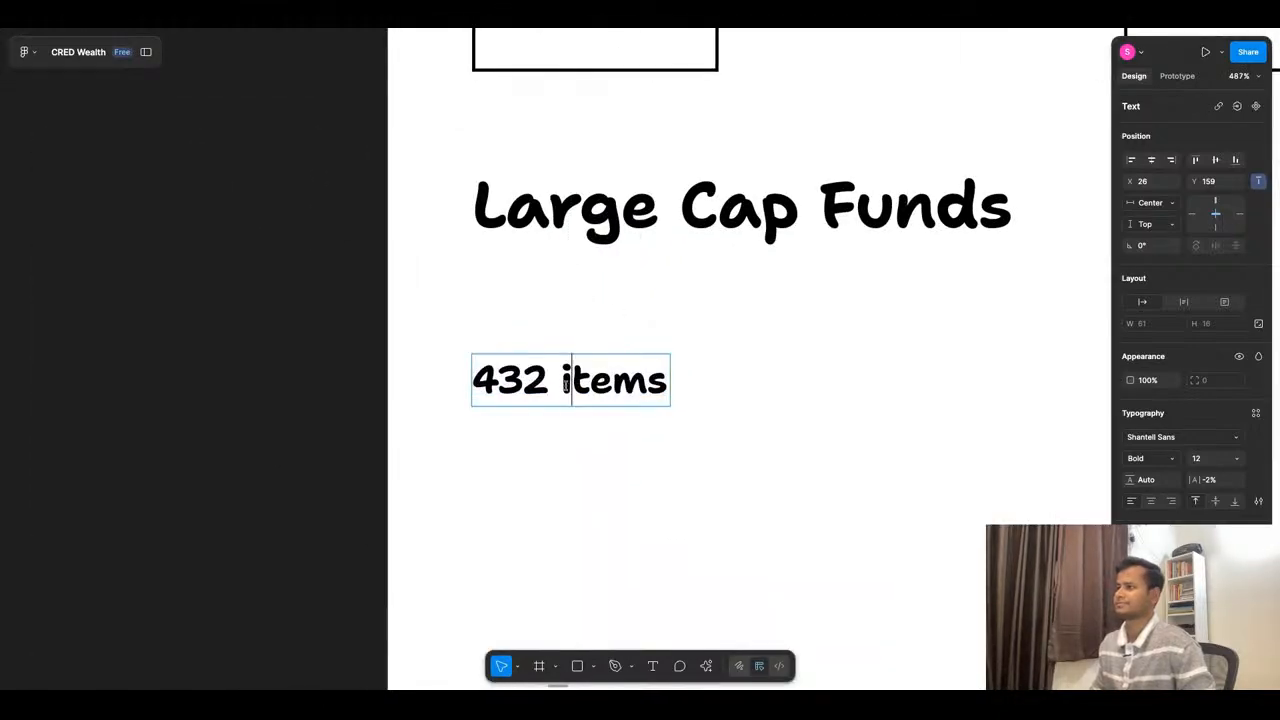
{"action": "double_click", "coordinate": [563, 381]}
{"action": "type", "text": "results"}
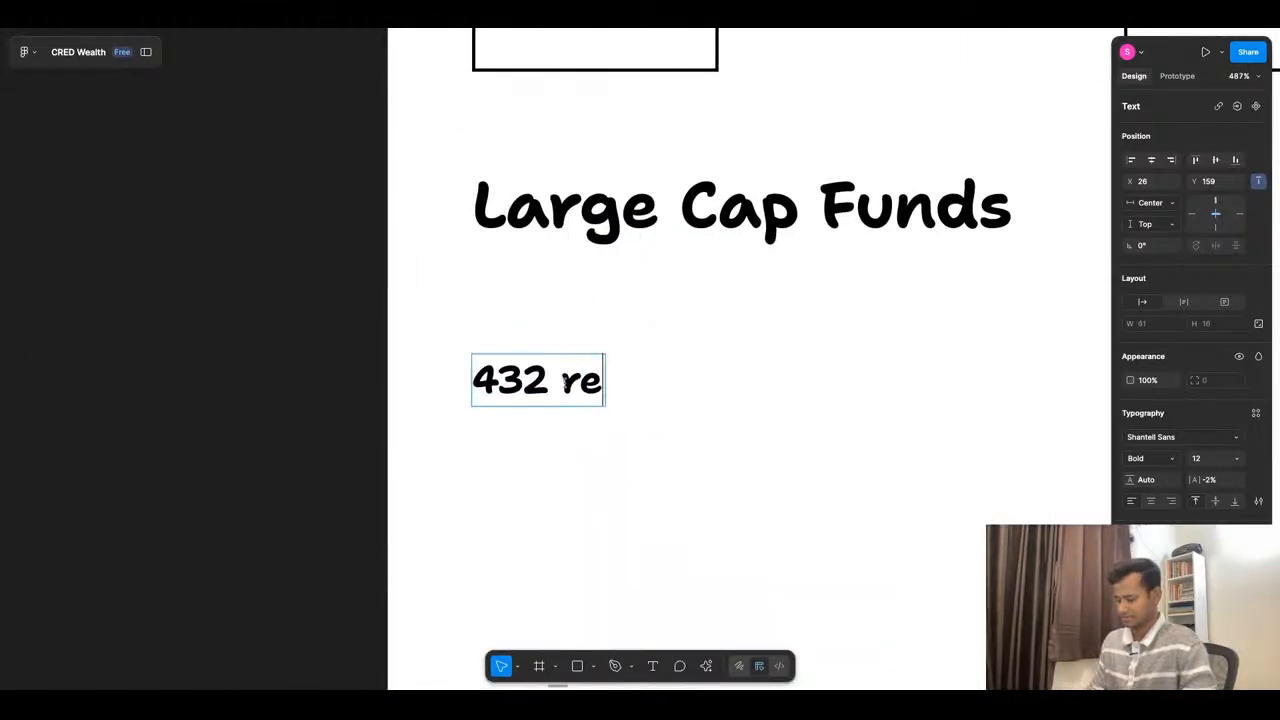
{"action": "left_click", "coordinate": [672, 462]}
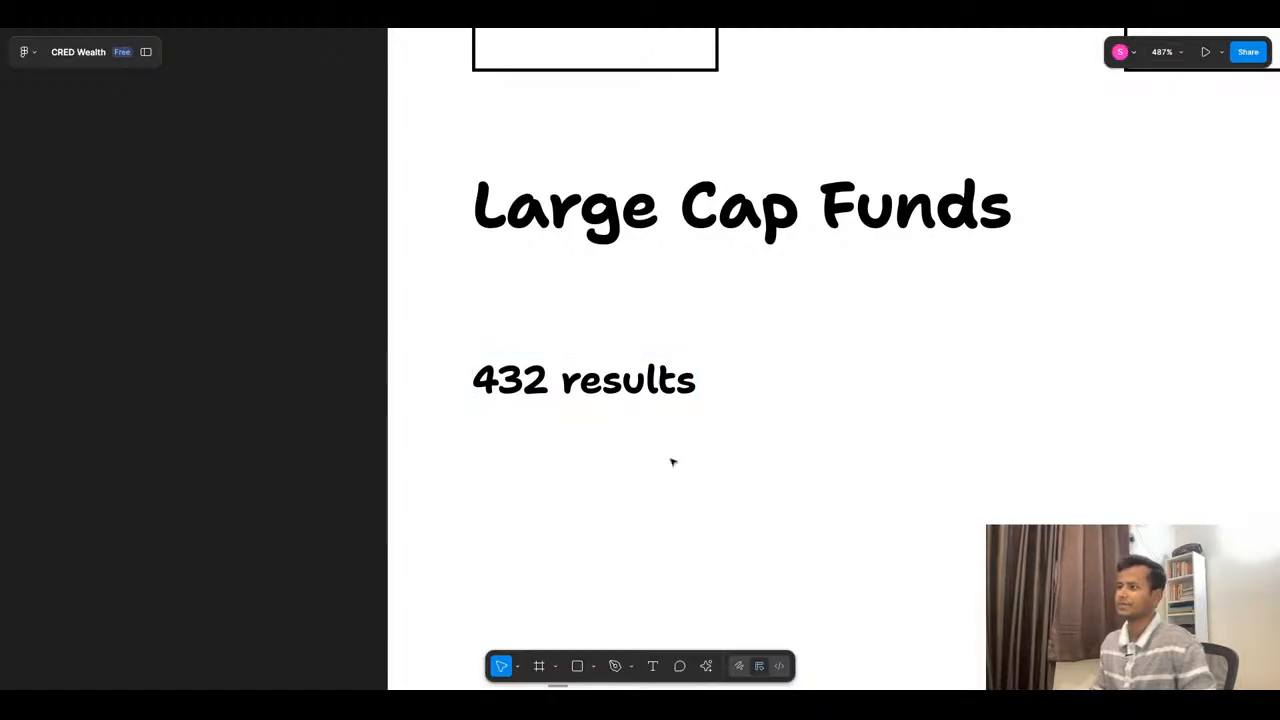
- Copy the "432 results" label to X 321, Y 159 below the Filter button and set the copy's horizontal constraint to Right
{"action": "scroll", "coordinate": [625, 252], "scroll_direction": "down", "scroll_amount": 5}
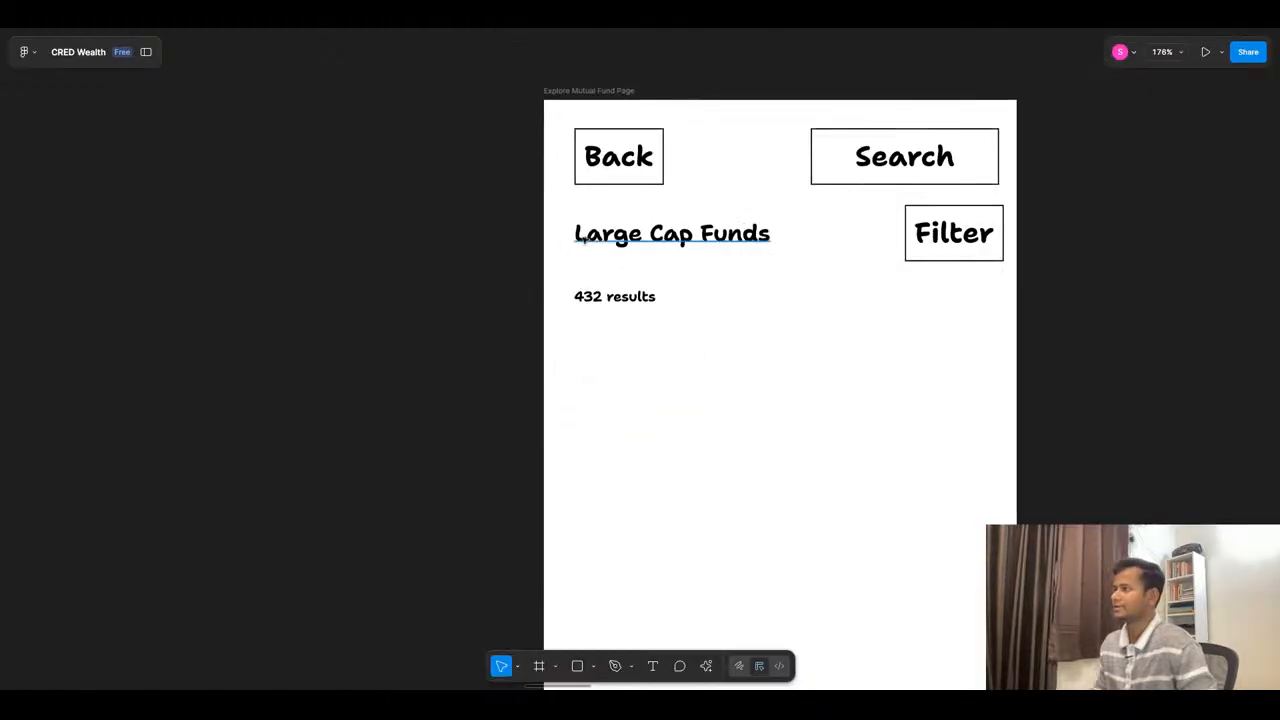
{"action": "scroll", "coordinate": [584, 235], "scroll_direction": "down", "scroll_amount": 3}
{"action": "scroll", "coordinate": [669, 206], "scroll_direction": "down", "scroll_amount": 1}
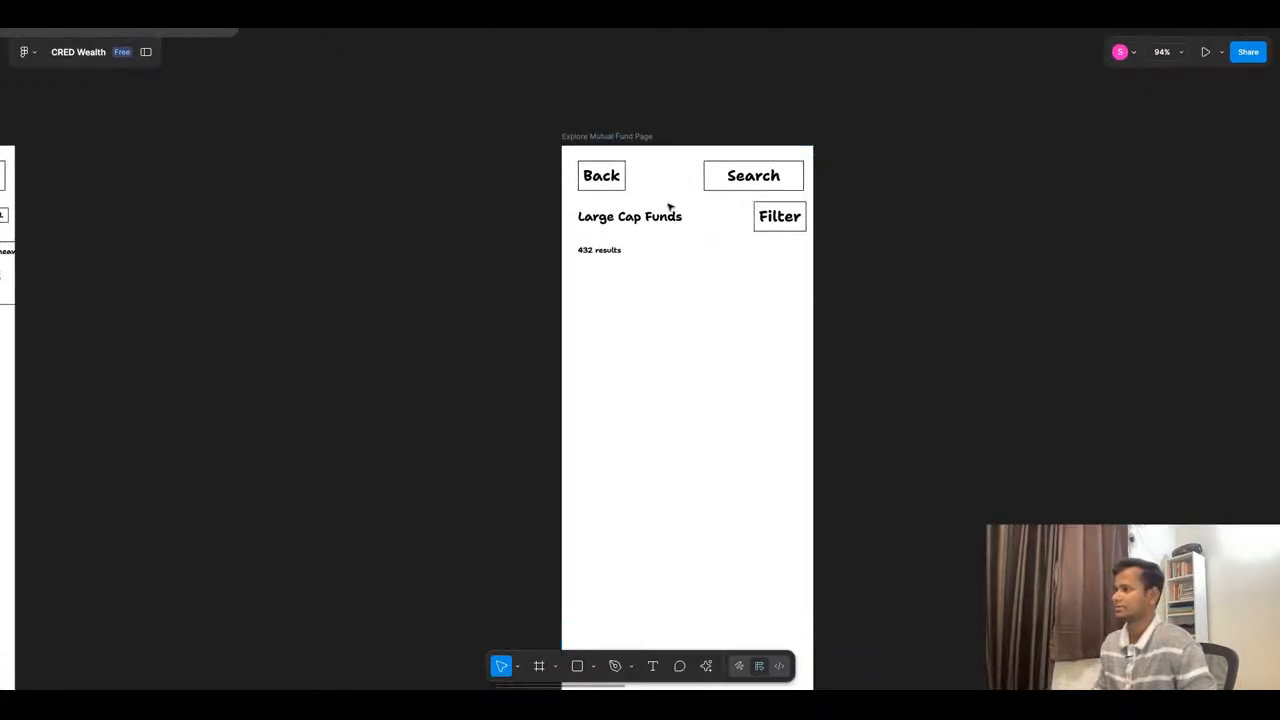
{"action": "scroll", "coordinate": [709, 223], "scroll_direction": "up", "scroll_amount": 3}
{"action": "left_click", "coordinate": [572, 267]}
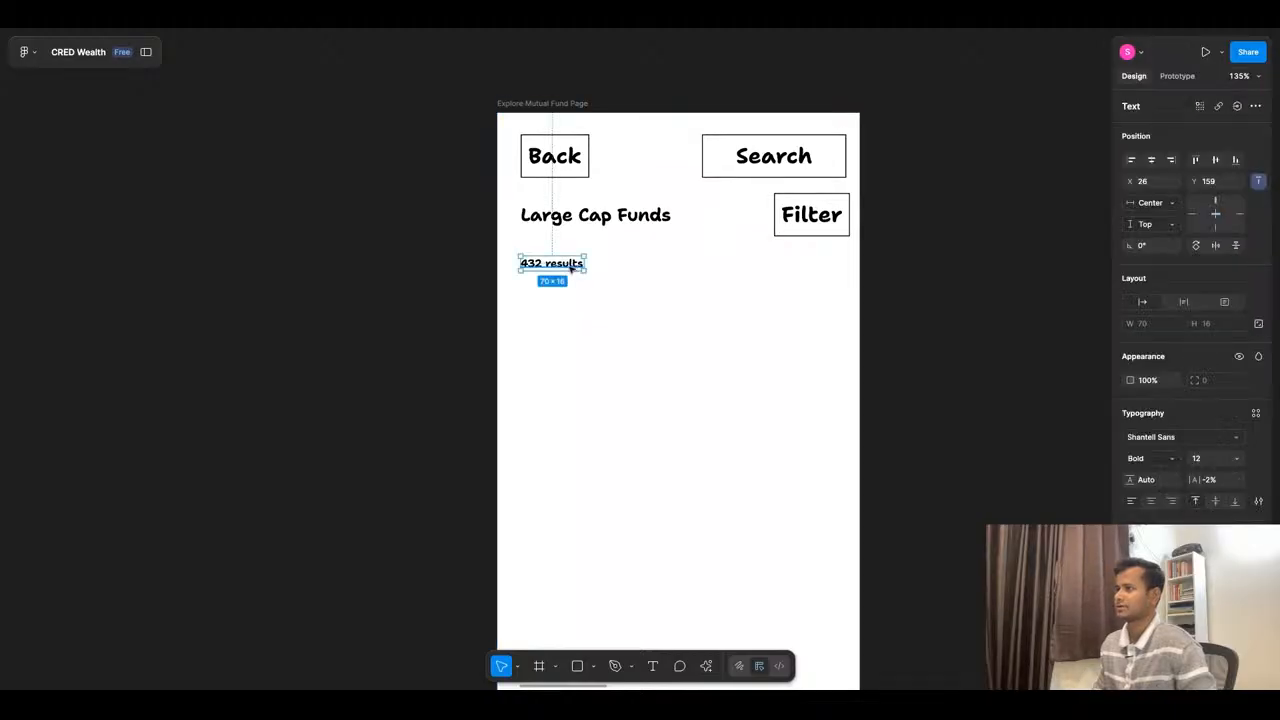
{"action": "left_click_drag", "start_coordinate": [571, 267], "coordinate": [838, 267]}
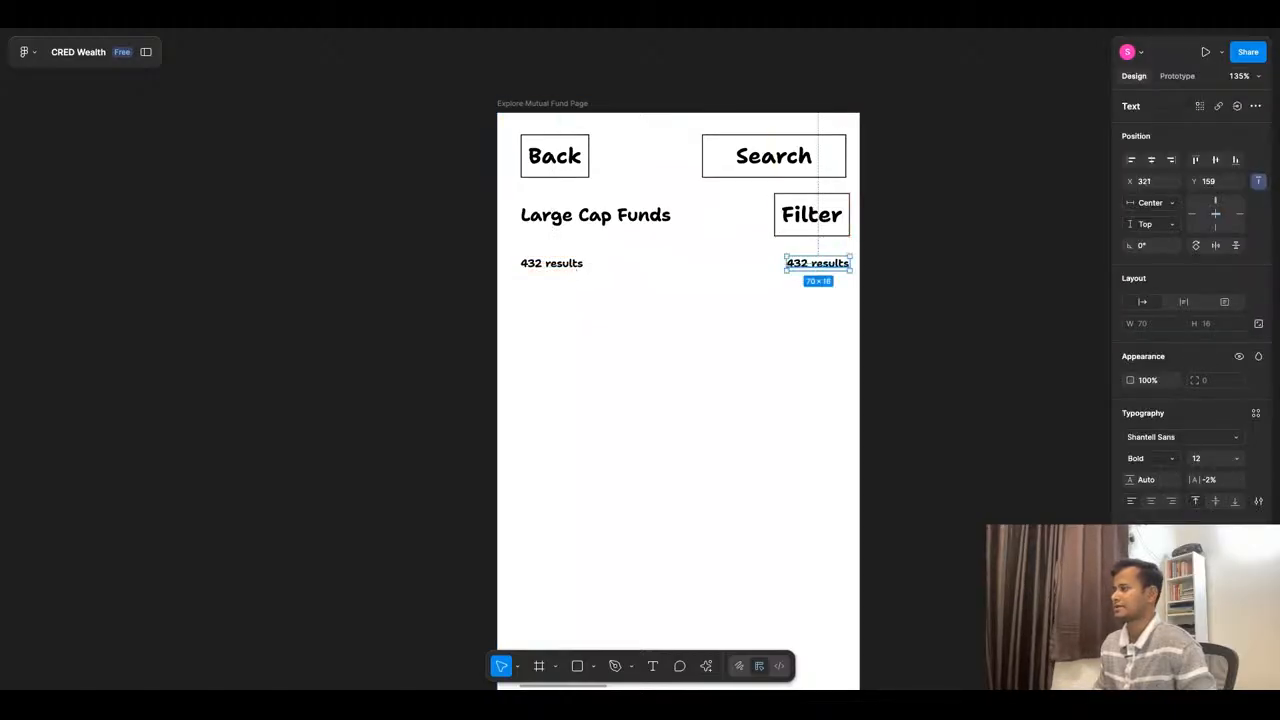
{"action": "left_click", "coordinate": [1240, 214]}
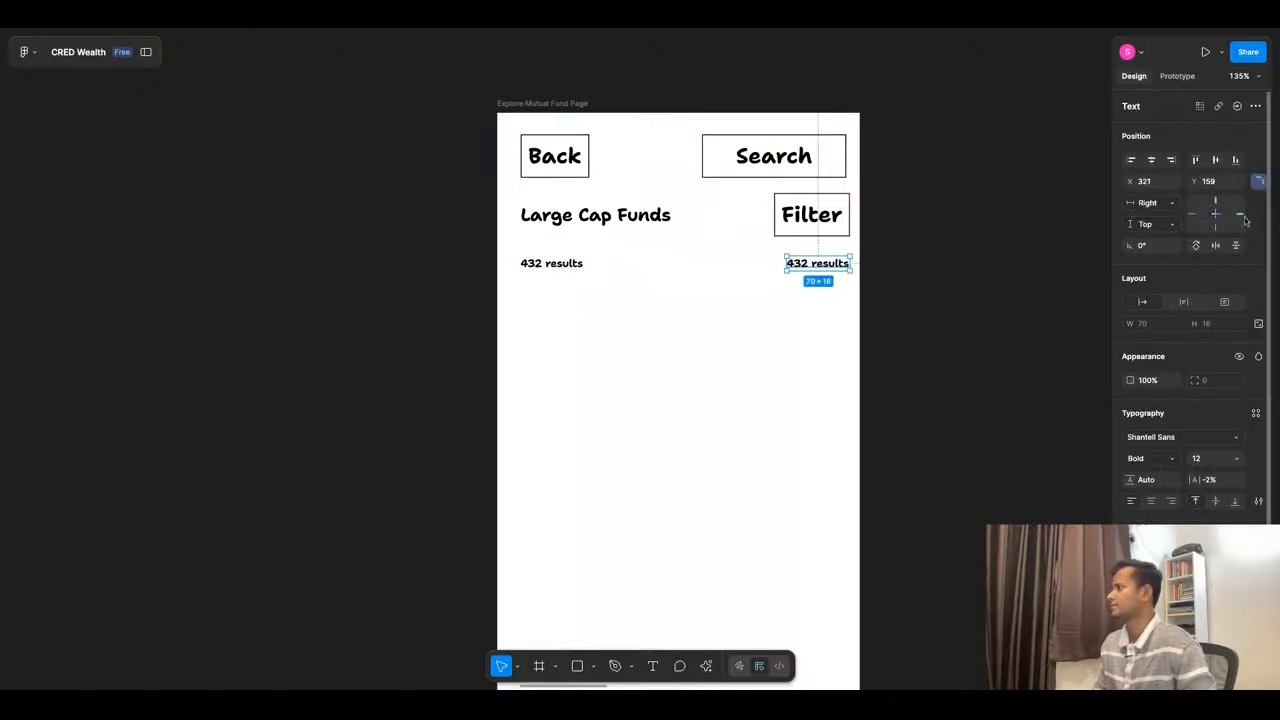
- Change the copied label's text to "3 yr returns" and align its right edge with the Filter button
{"action": "double_click", "coordinate": [812, 266]}
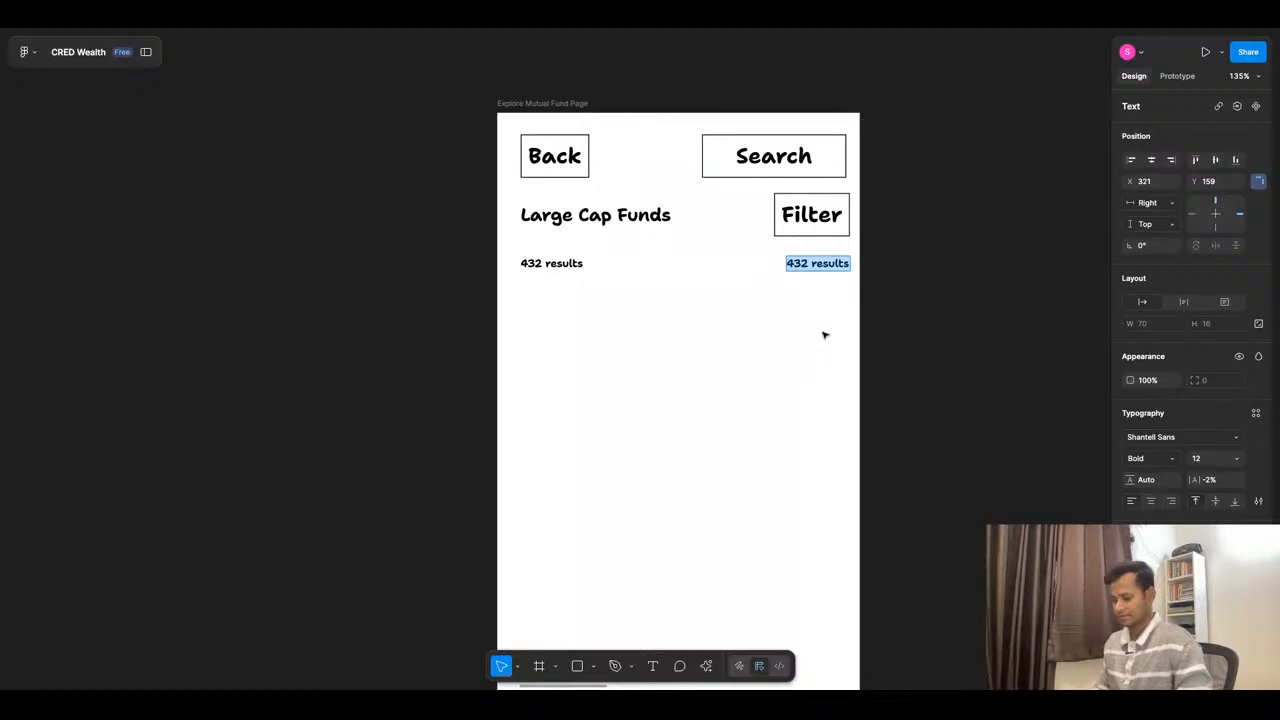
{"action": "type", "text": "3 yr"}
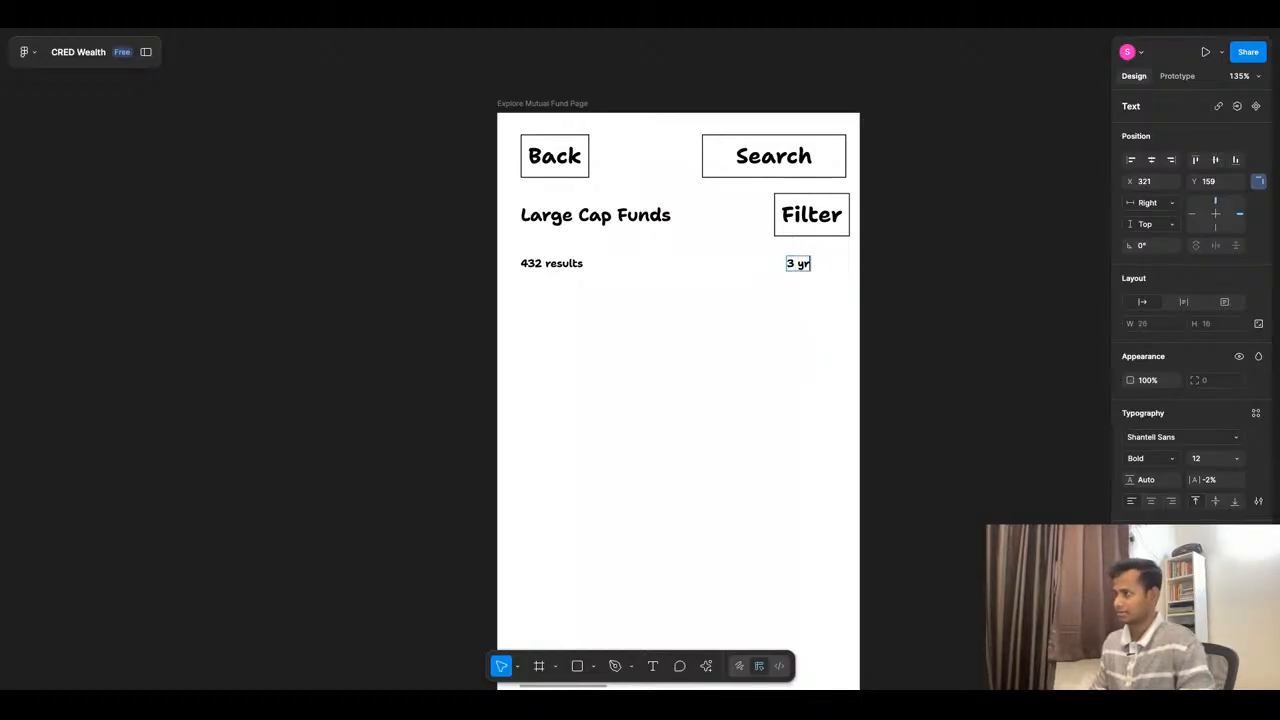
{"action": "type", "text": " returns"}
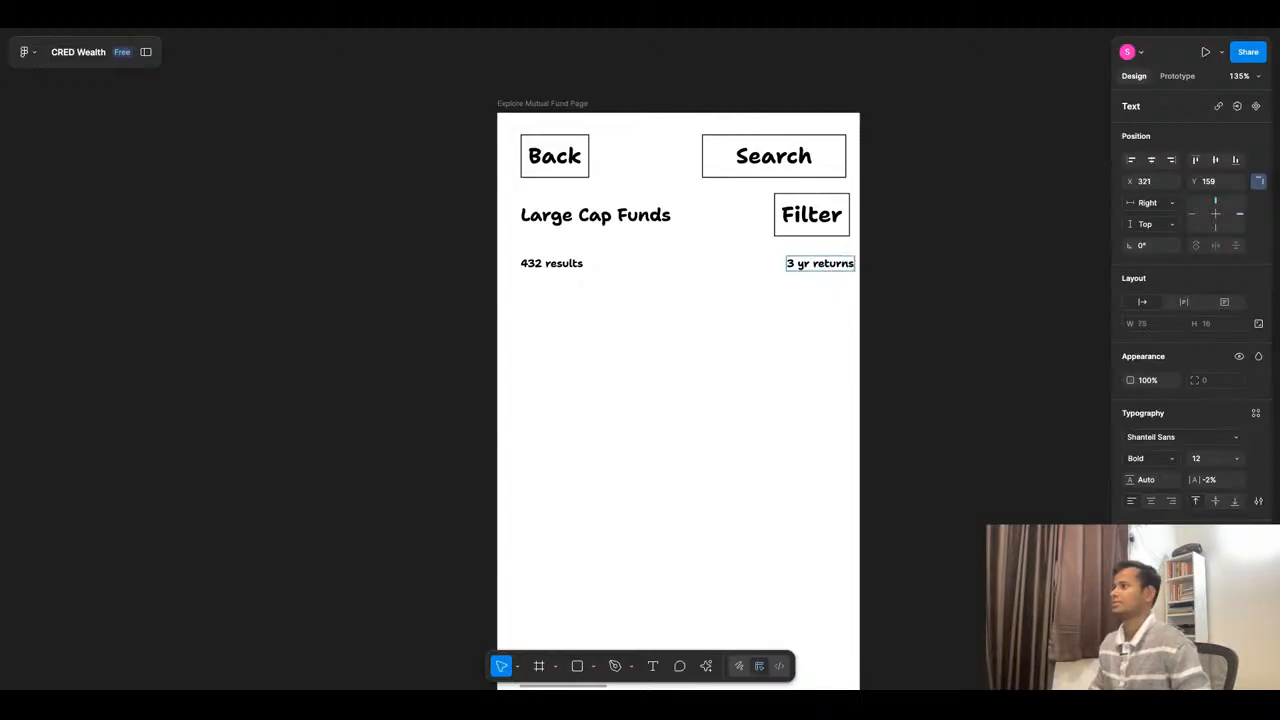
{"action": "key", "text": "Escape"}
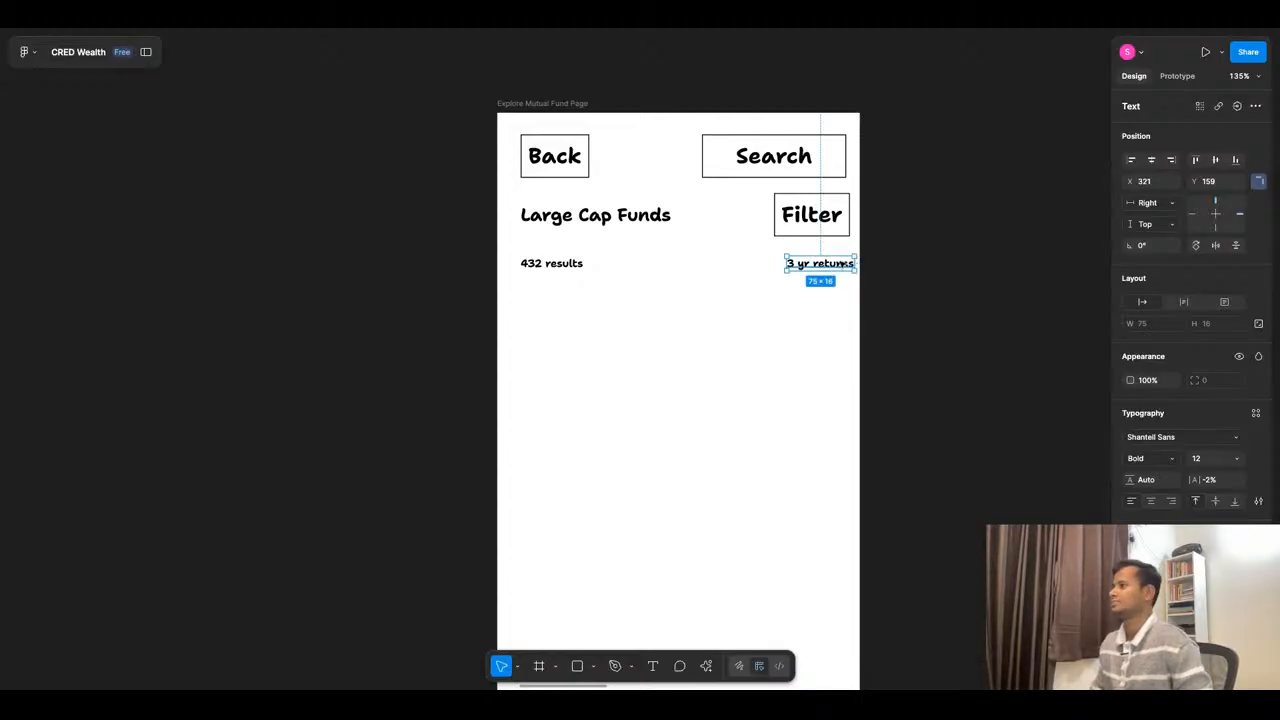
{"action": "left_click_drag", "start_coordinate": [839, 266], "coordinate": [834, 266]}
{"action": "left_click", "coordinate": [825, 358]}
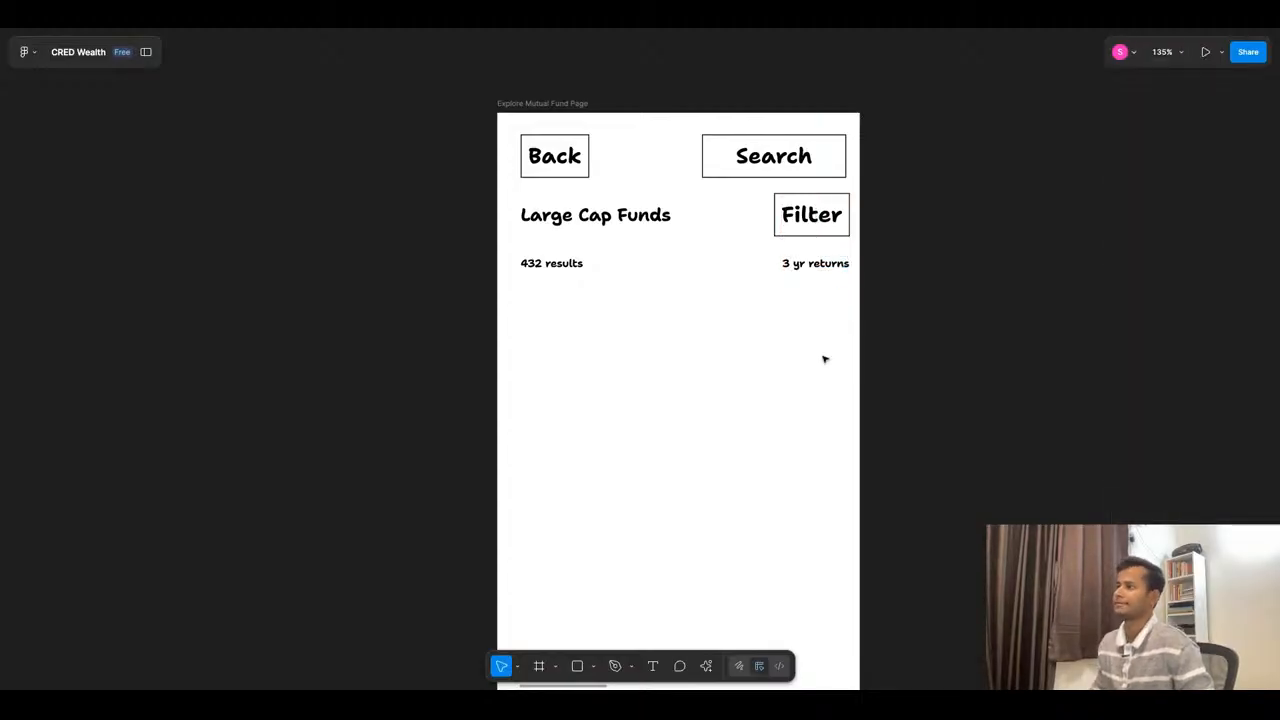
- Copy the Axis Bluechip Fund card from the Mutual Fund Landing page to X 34, Y 208 on the Large Cap Funds page
{"action": "scroll", "coordinate": [648, 290], "scroll_direction": "down", "scroll_amount": 5}
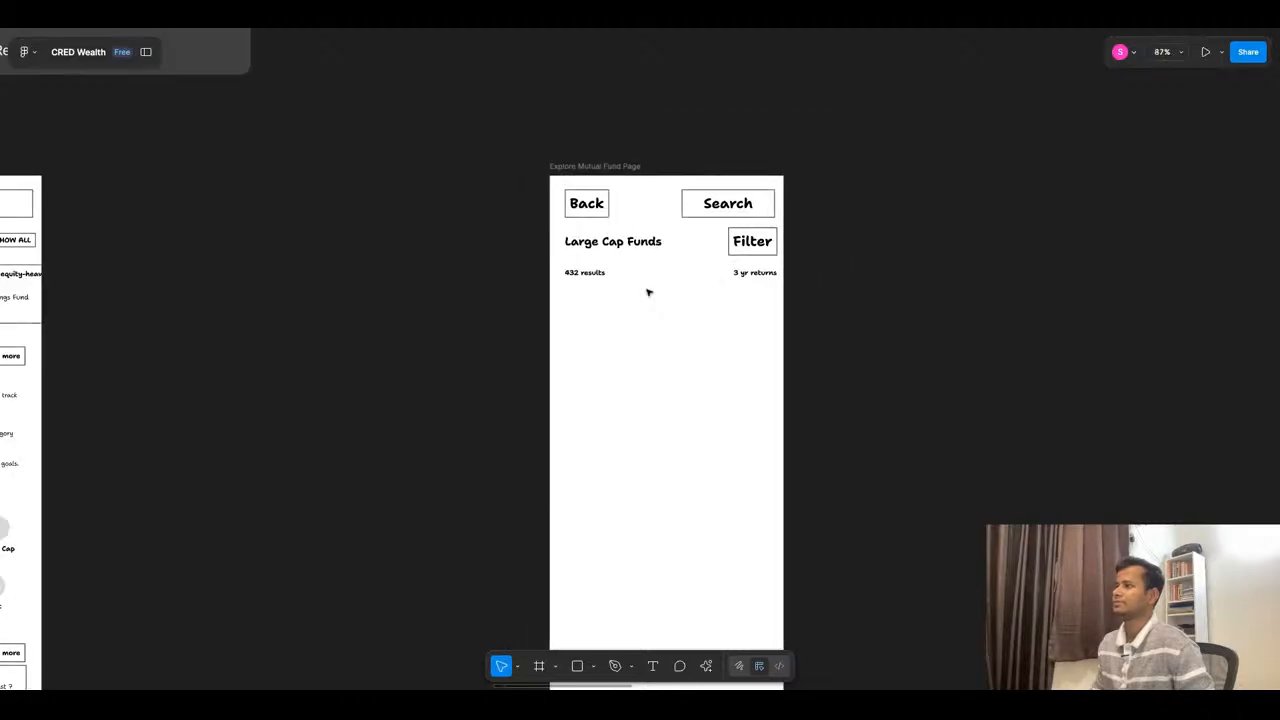
{"action": "scroll", "coordinate": [675, 341], "scroll_direction": "down", "scroll_amount": 10}
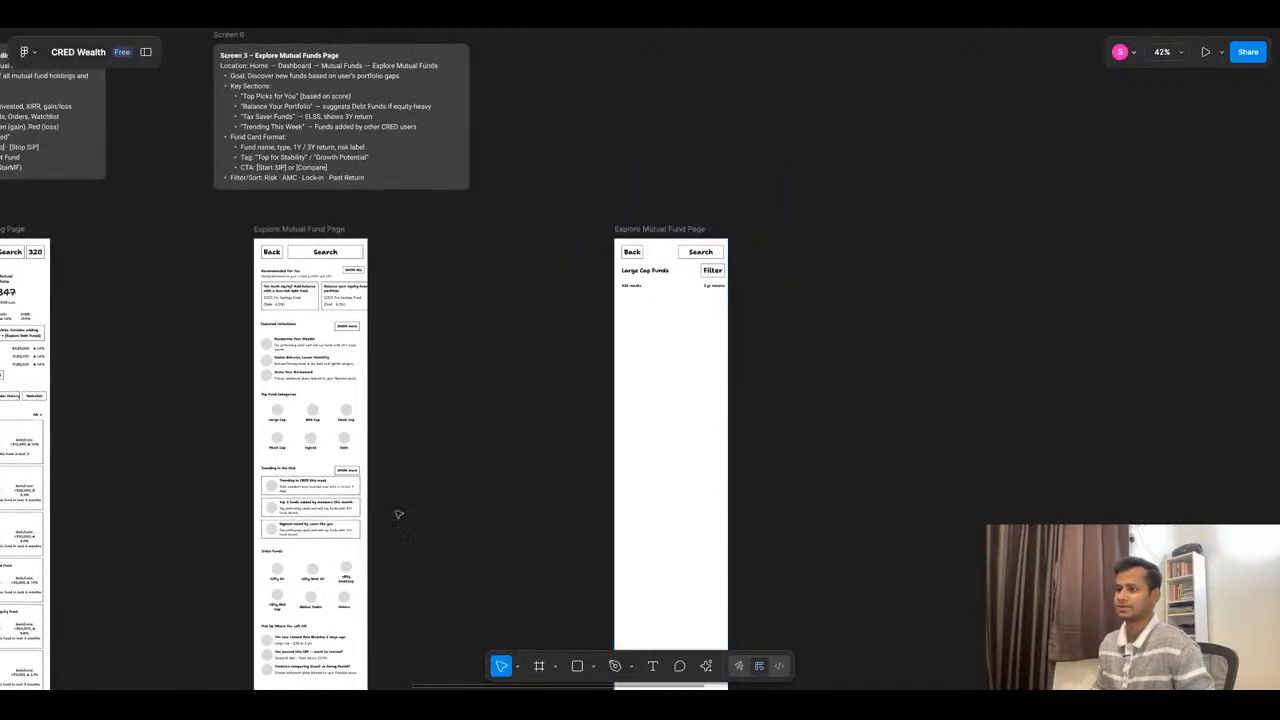
{"action": "scroll", "coordinate": [291, 484], "scroll_direction": "up", "scroll_amount": 6}
{"action": "left_click", "coordinate": [313, 420]}
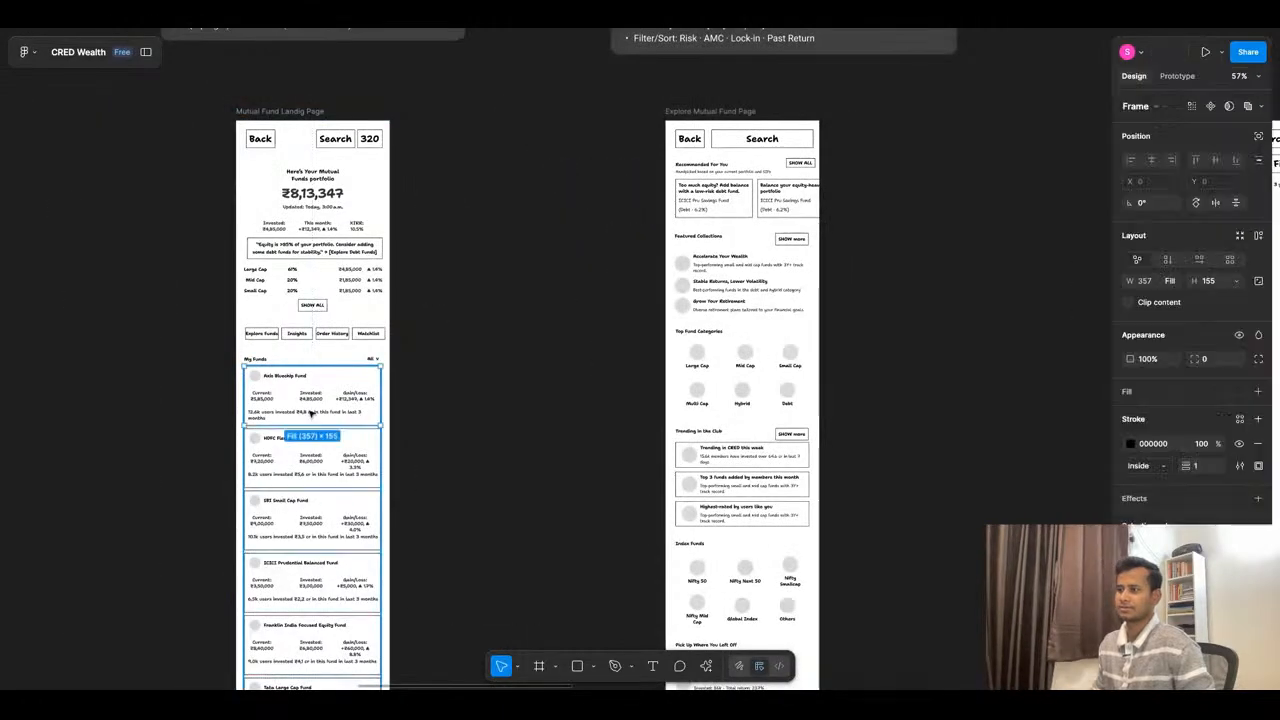
{"action": "scroll", "coordinate": [313, 420], "scroll_direction": "down", "scroll_amount": 3}
{"action": "left_click_drag", "start_coordinate": [311, 413], "coordinate": [909, 297], "text": "alt"}
{"action": "scroll", "coordinate": [986, 277], "scroll_direction": "up", "scroll_amount": 5}
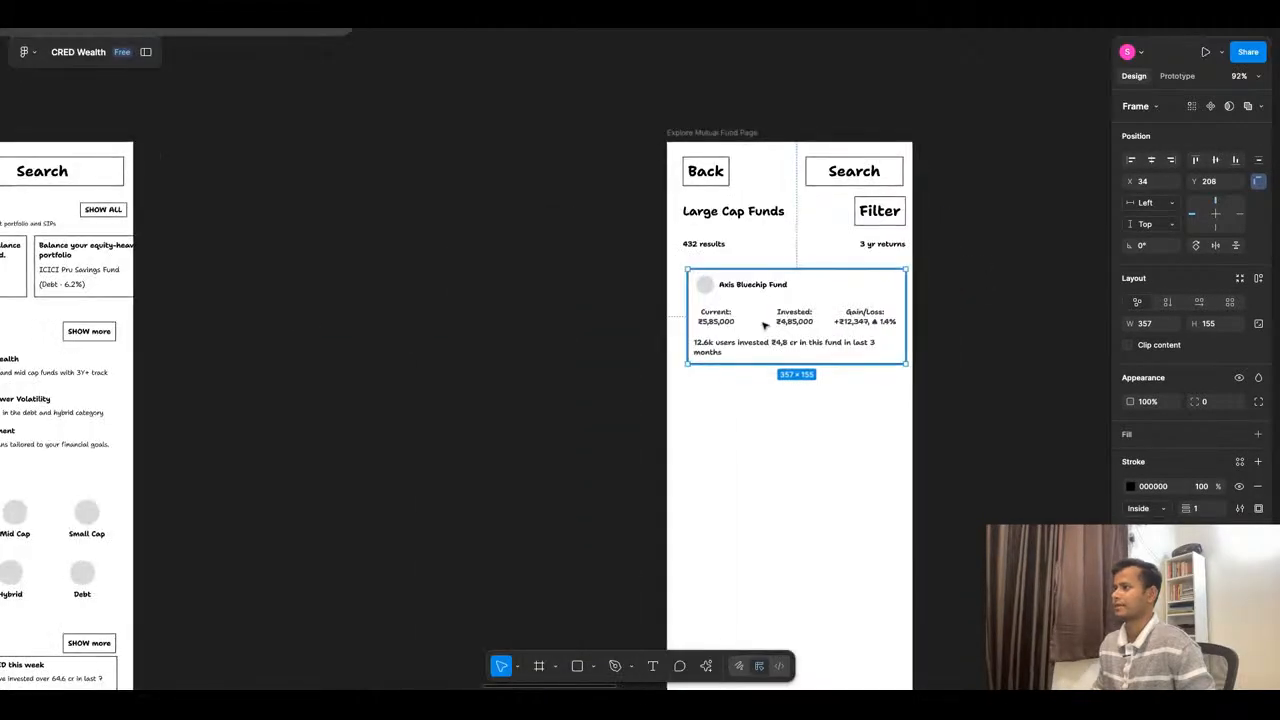
- Move the copied Axis Bluechip Fund card to X 26, Y 192, closer to the results row
{"action": "key", "text": "Up"}
{"action": "key", "text": "Up"}
{"action": "key", "text": "Up"}
{"action": "key", "text": "Up"}
{"action": "key", "text": "Up"}
{"action": "key", "text": "Up"}
{"action": "key", "text": "Up"}
{"action": "key", "text": "Up"}
{"action": "key", "text": "Up"}
{"action": "key", "text": "Up"}
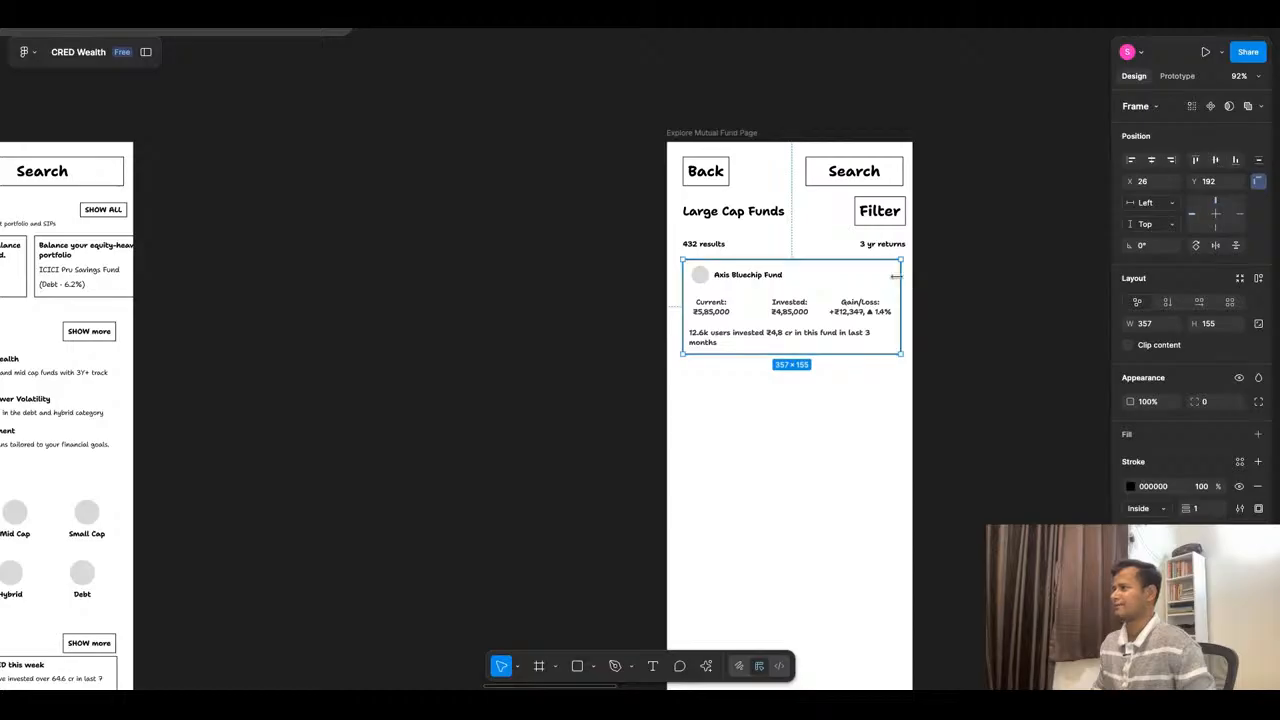
- Widen the Axis Bluechip Fund card to 365 and center it horizontally on the page
{"action": "left_click_drag", "start_coordinate": [896, 277], "coordinate": [901, 277]}
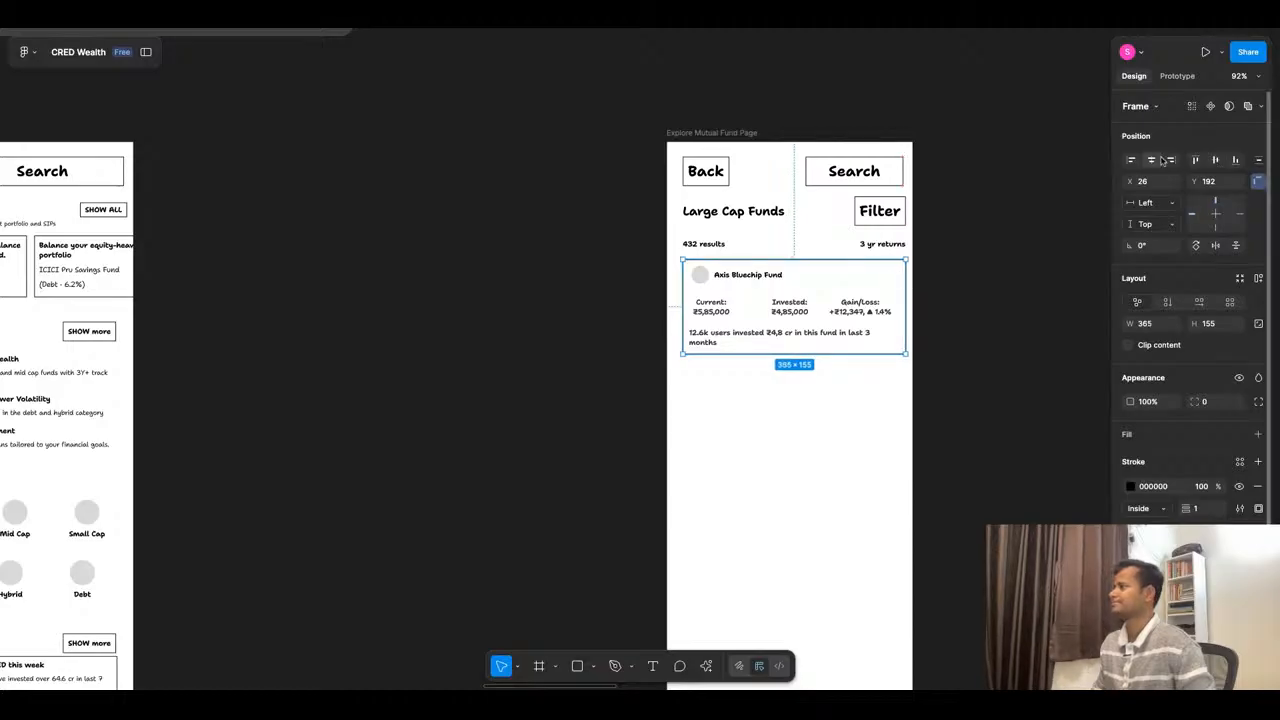
{"action": "left_click", "coordinate": [1153, 161]}
{"action": "left_click", "coordinate": [829, 373]}
{"action": "scroll", "coordinate": [824, 307], "scroll_direction": "up", "scroll_amount": 5}
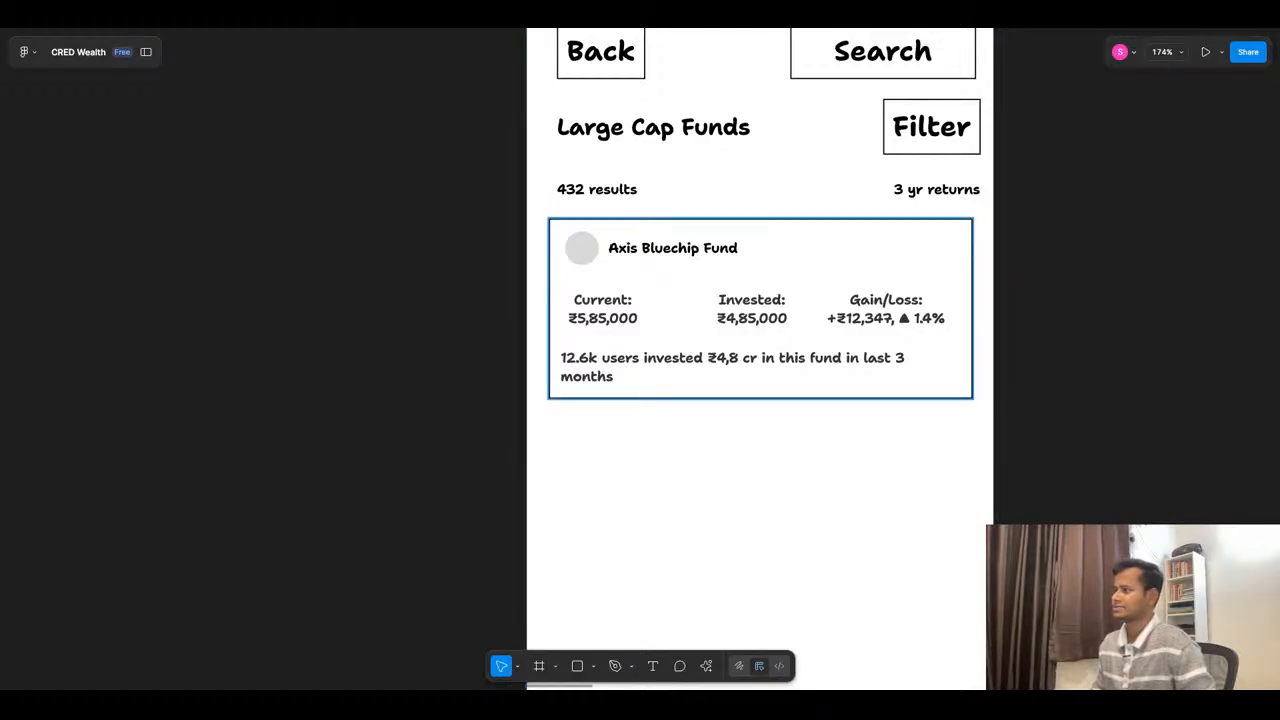
- Switch to ChatGPT and read its suggestions for the page header and the fund card elements
{"action": "scroll", "coordinate": [651, 298], "scroll_direction": "down", "scroll_amount": 10}
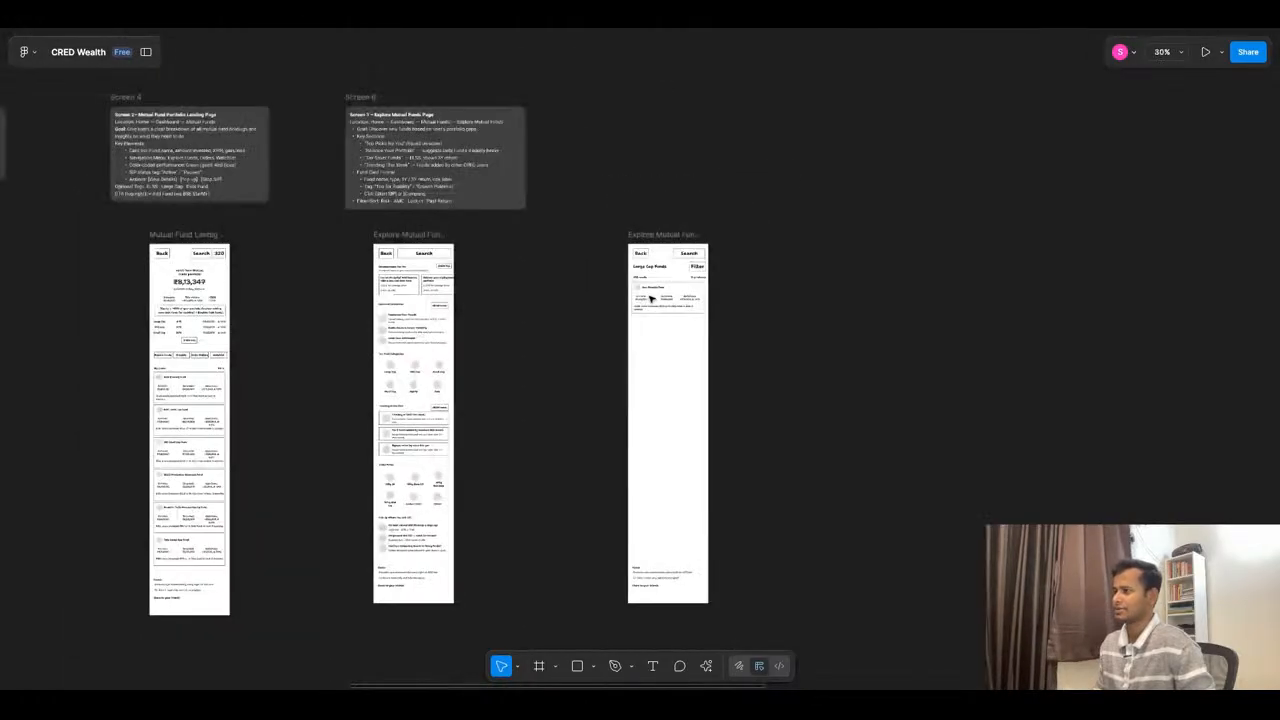
{"action": "left_click", "coordinate": [562, 30]}
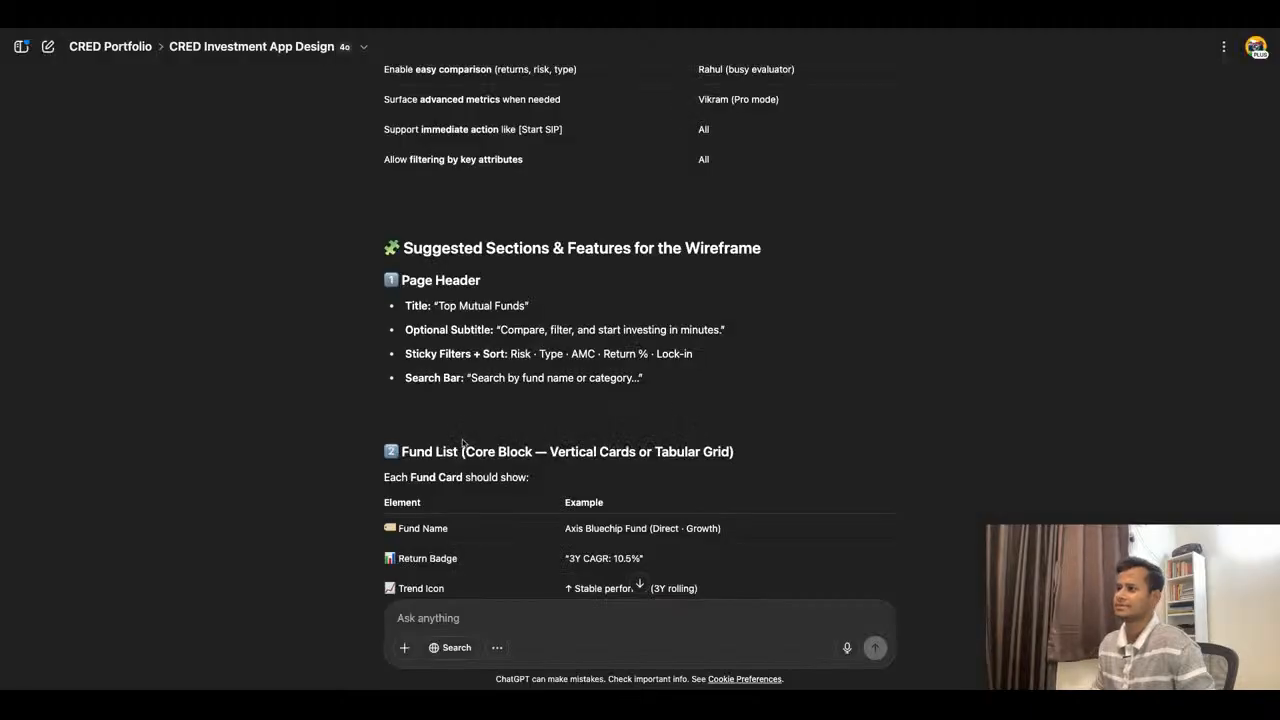
{"action": "scroll", "coordinate": [532, 405], "scroll_direction": "down", "scroll_amount": 2}
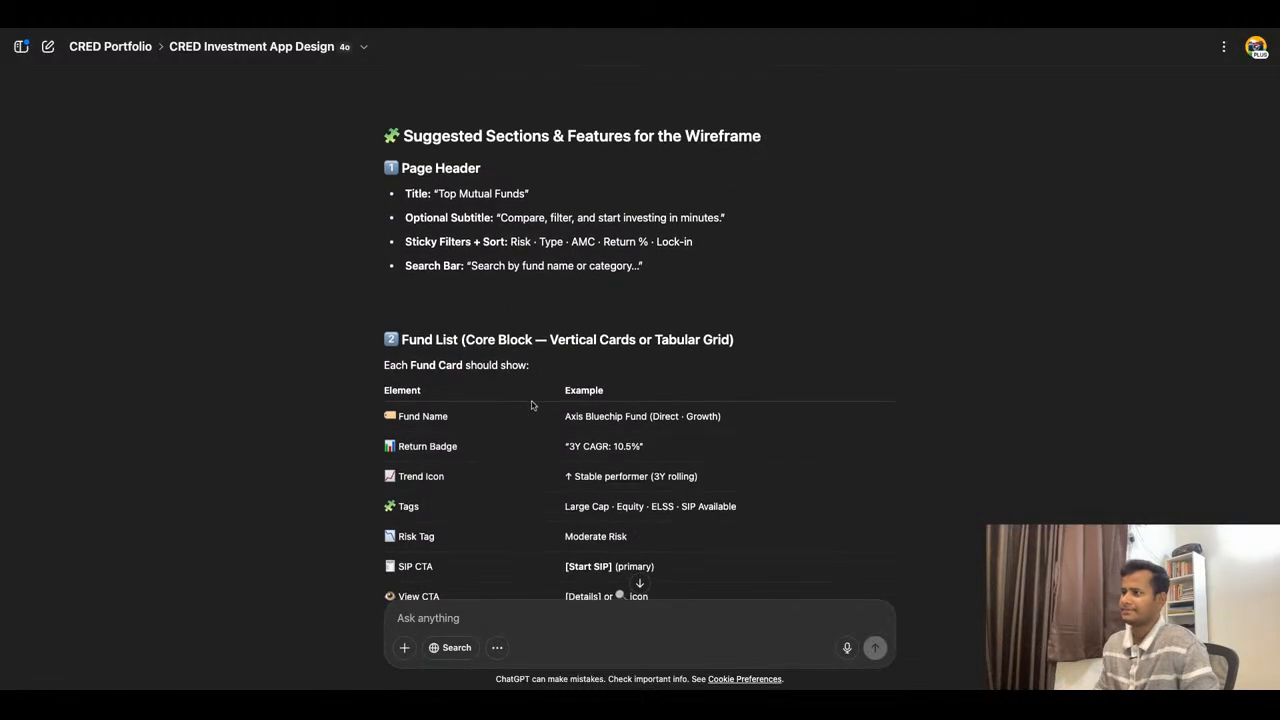
{"action": "scroll", "coordinate": [639, 350], "scroll_direction": "down", "scroll_amount": 1}
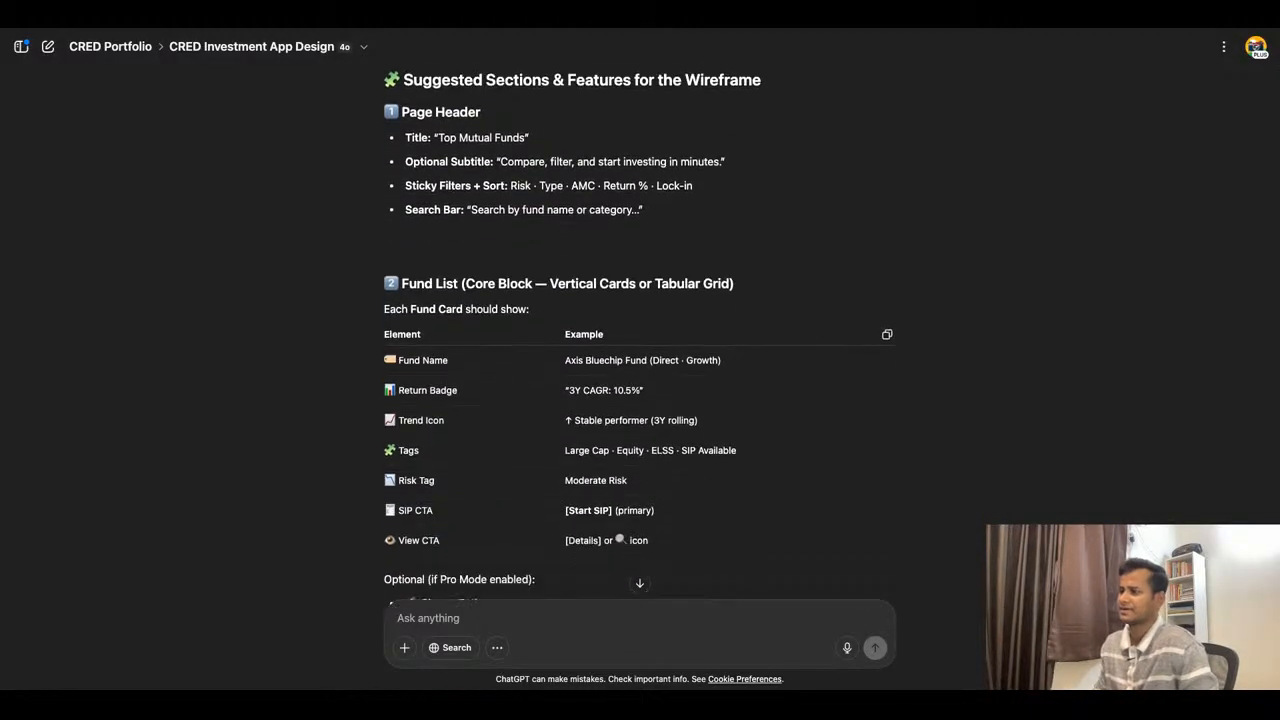
- Check ChatGPT's fund name example, then switch to Figma and select the Current amount text in the Axis Bluechip Fund card
{"action": "scroll", "coordinate": [586, 357], "scroll_direction": "down", "scroll_amount": 1}
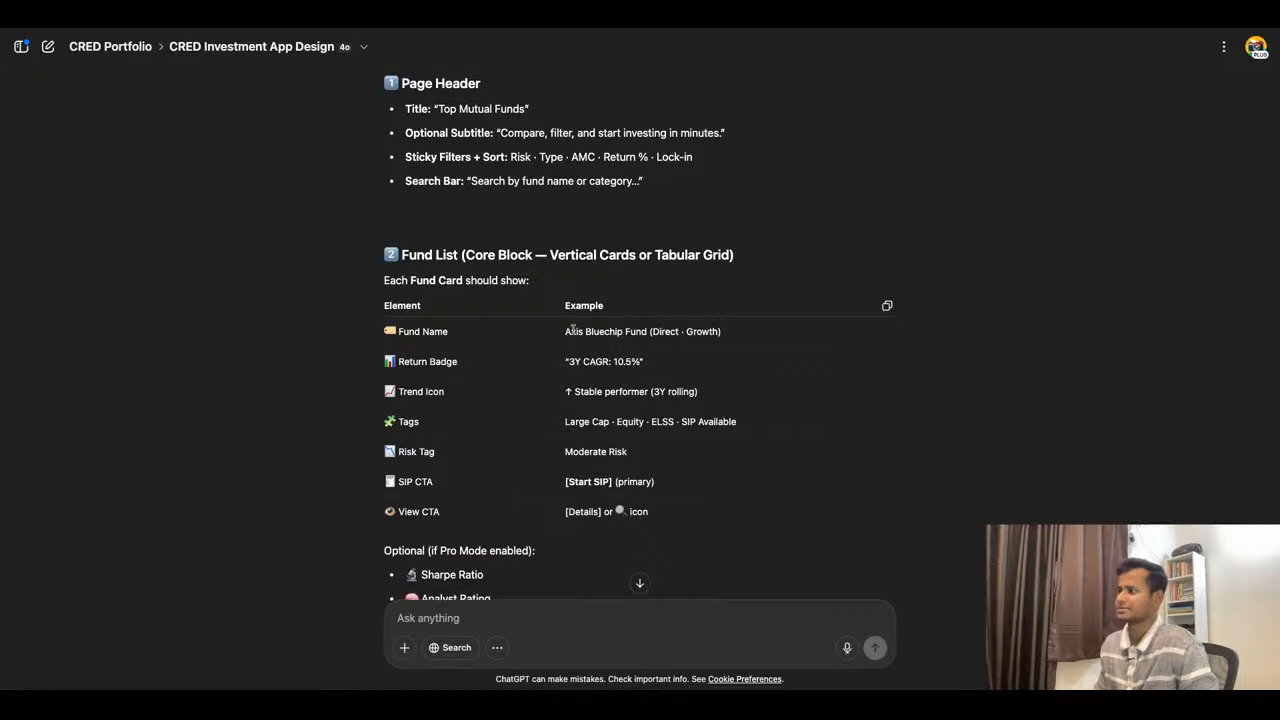
{"action": "left_click_drag", "start_coordinate": [566, 331], "coordinate": [649, 331]}
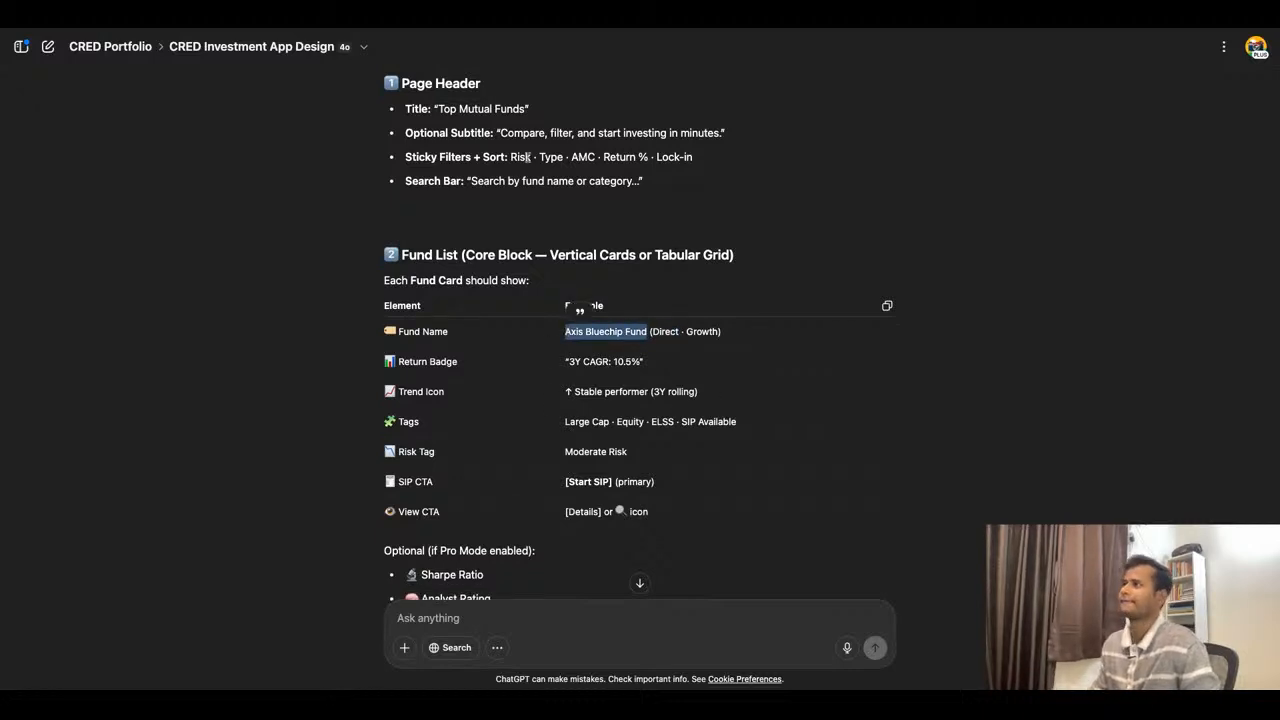
{"action": "left_click", "coordinate": [440, 20]}
{"action": "scroll", "coordinate": [667, 288], "scroll_direction": "up", "scroll_amount": 5}
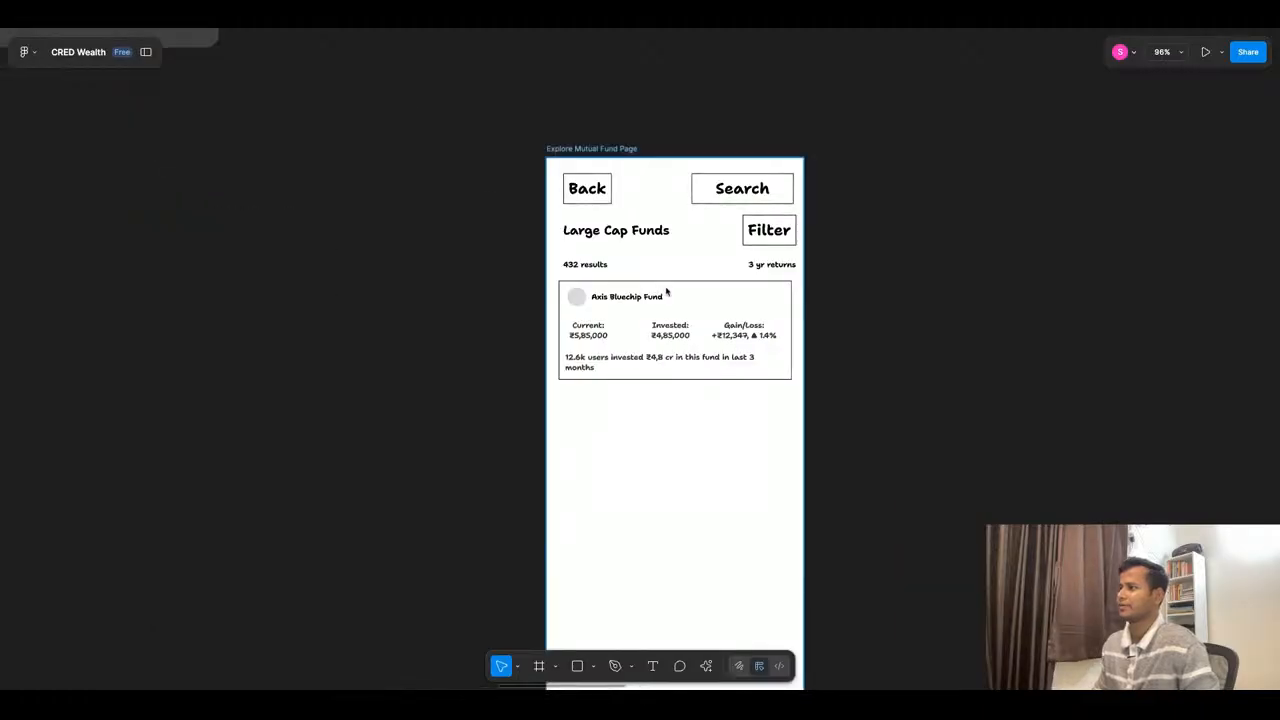
{"action": "left_click", "coordinate": [589, 331]}
{"action": "left_click", "coordinate": [589, 331]}
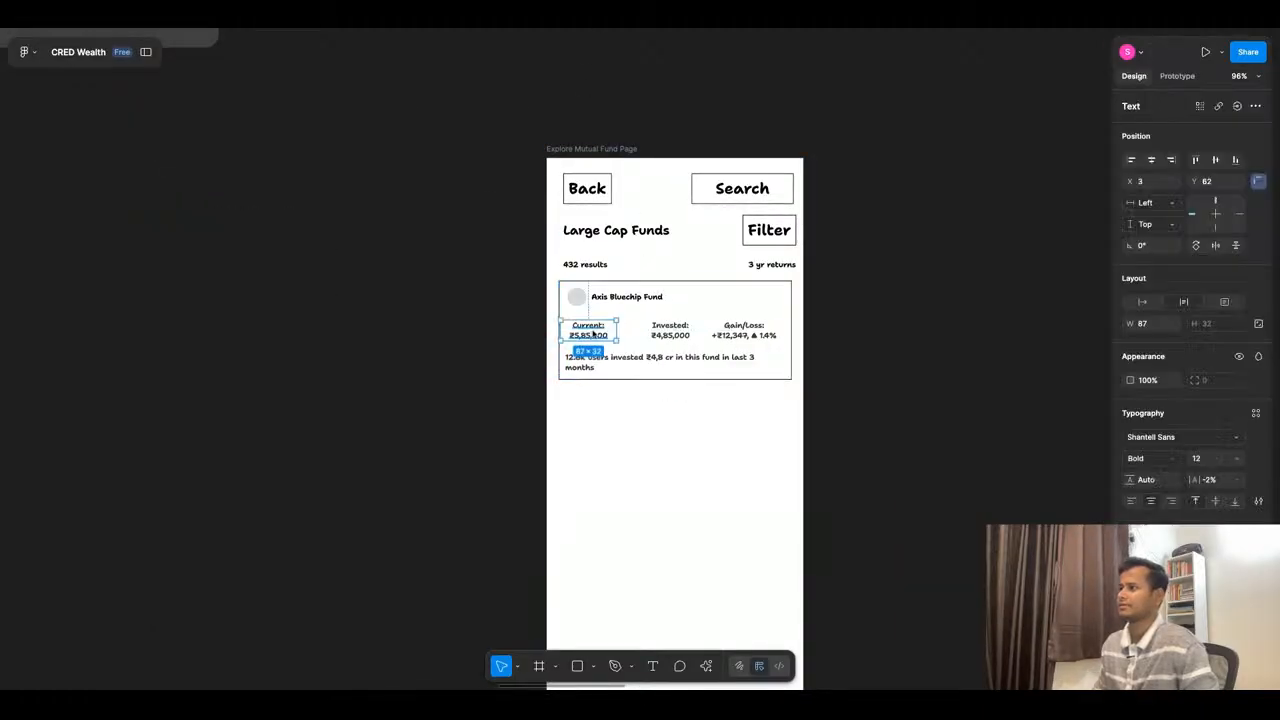
- Copy "(Direct · Growth)" from the fund name example in ChatGPT and return to the Axis Bluechip Fund card in Figma
{"action": "left_click", "coordinate": [577, 25]}
{"action": "left_click", "coordinate": [681, 369]}
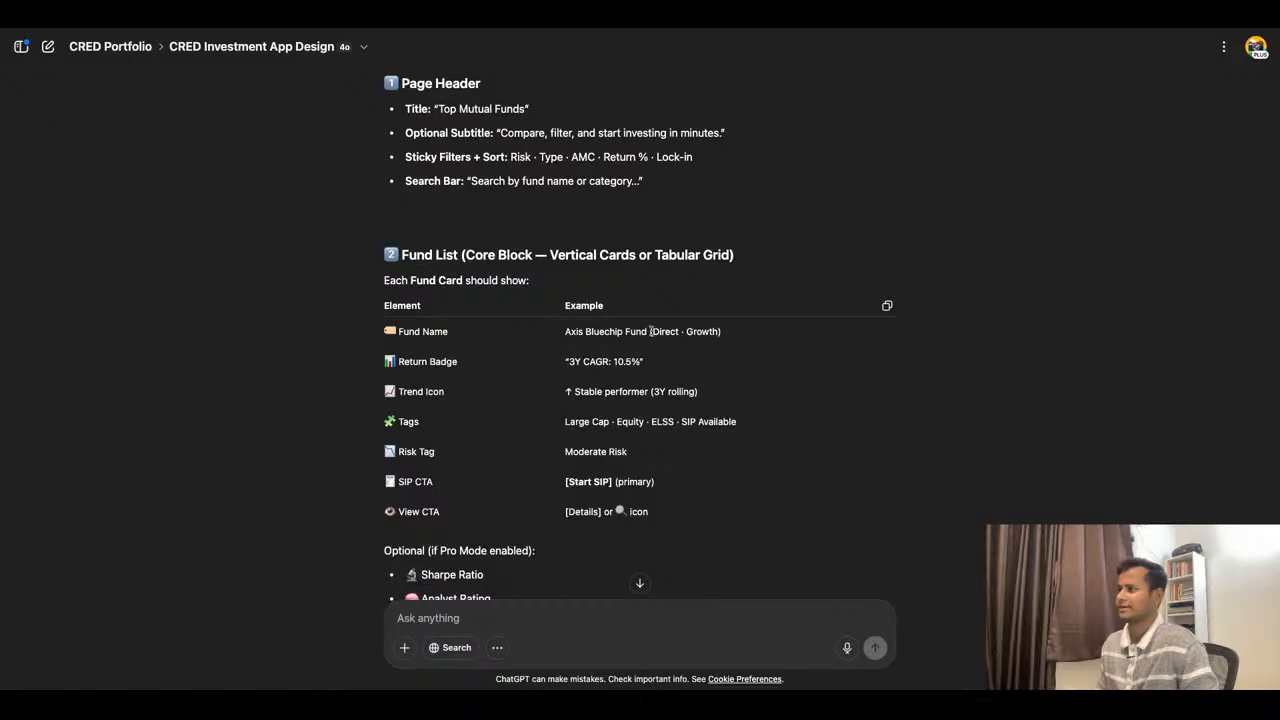
{"action": "left_click_drag", "start_coordinate": [651, 331], "coordinate": [721, 331]}
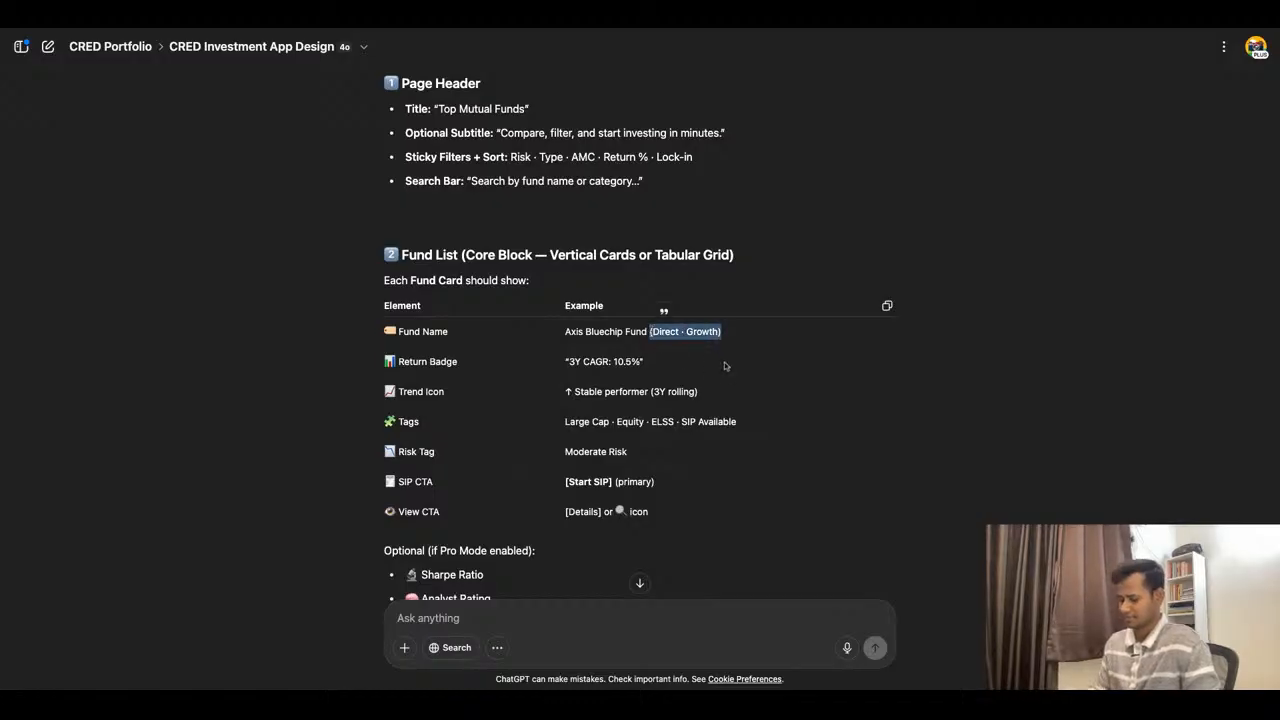
{"action": "left_click", "coordinate": [464, 31]}
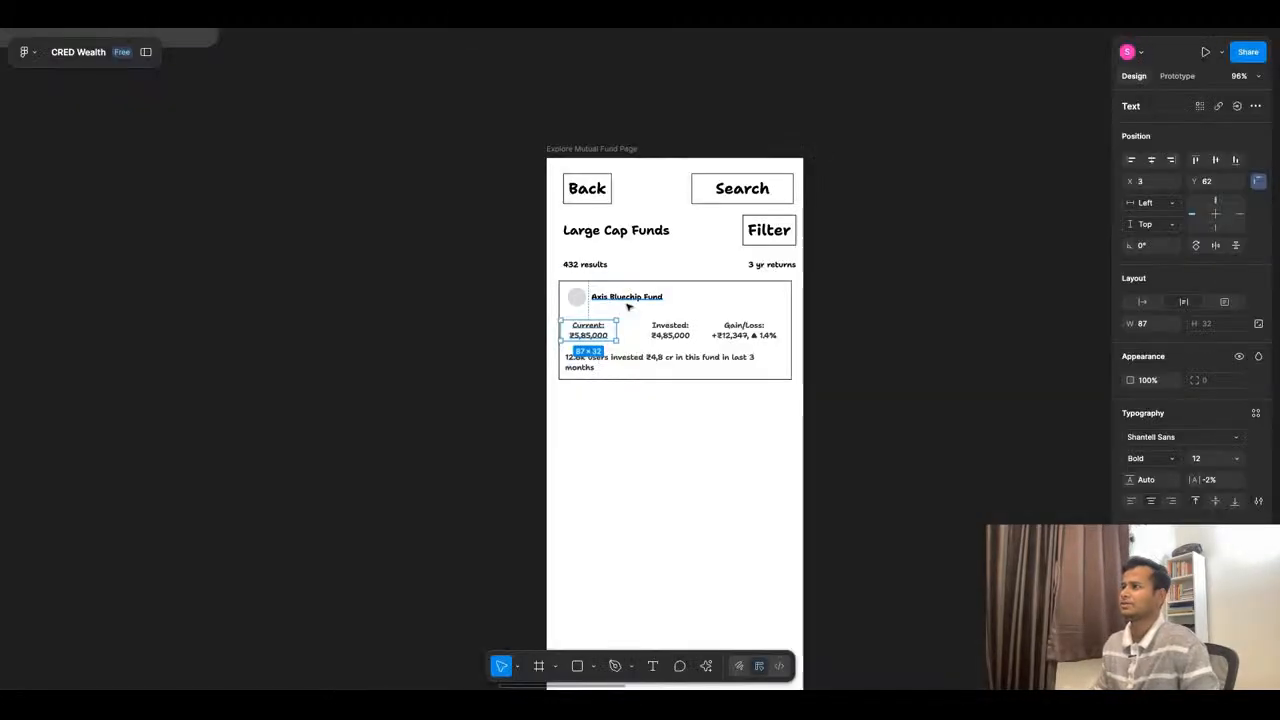
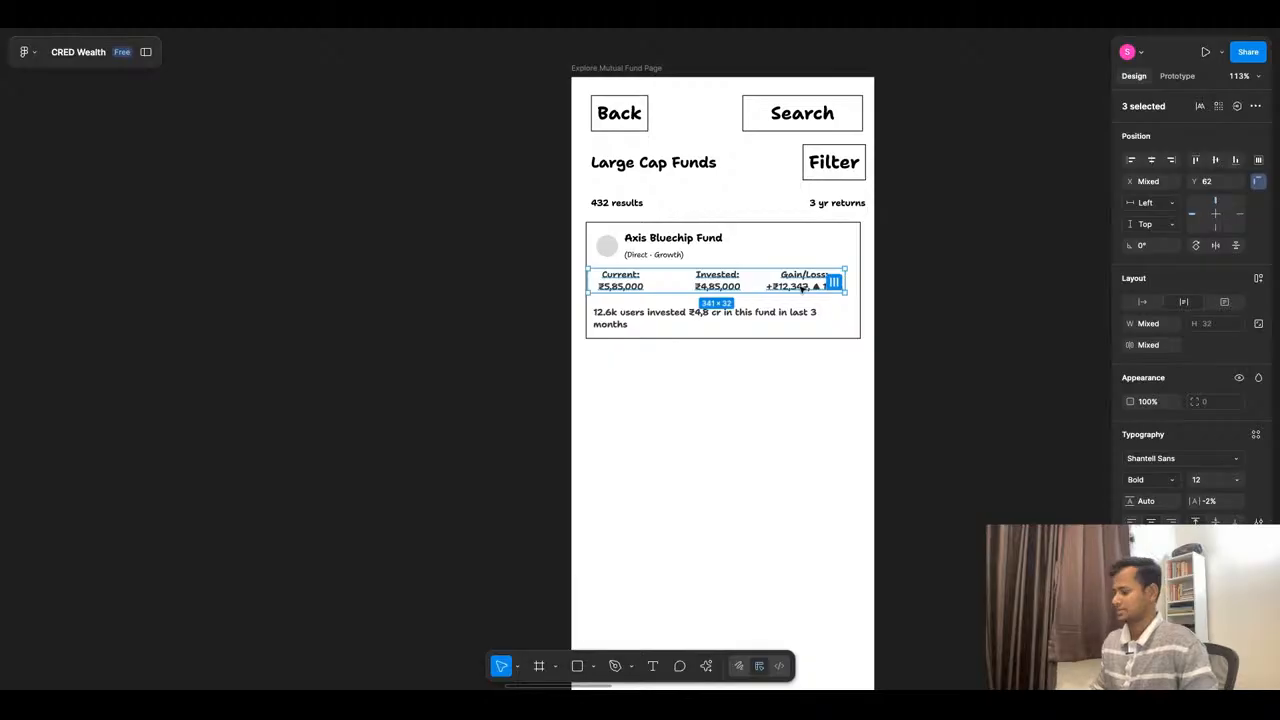
- Move the Current, Invested and Gain/Loss texts out of the Axis Bluechip Fund card into the empty space below it
{"action": "key", "text": "ctrl+z"}
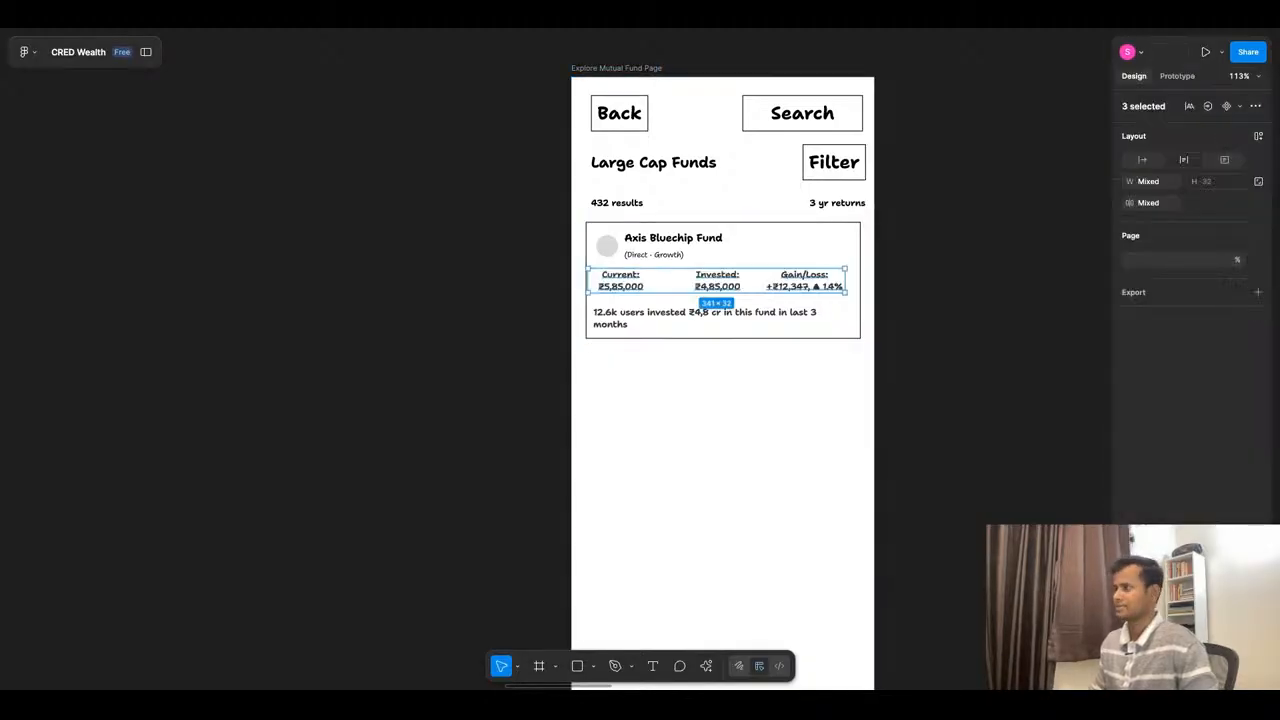
{"action": "left_click_drag", "start_coordinate": [780, 281], "coordinate": [780, 417]}
{"action": "left_click", "coordinate": [778, 279]}
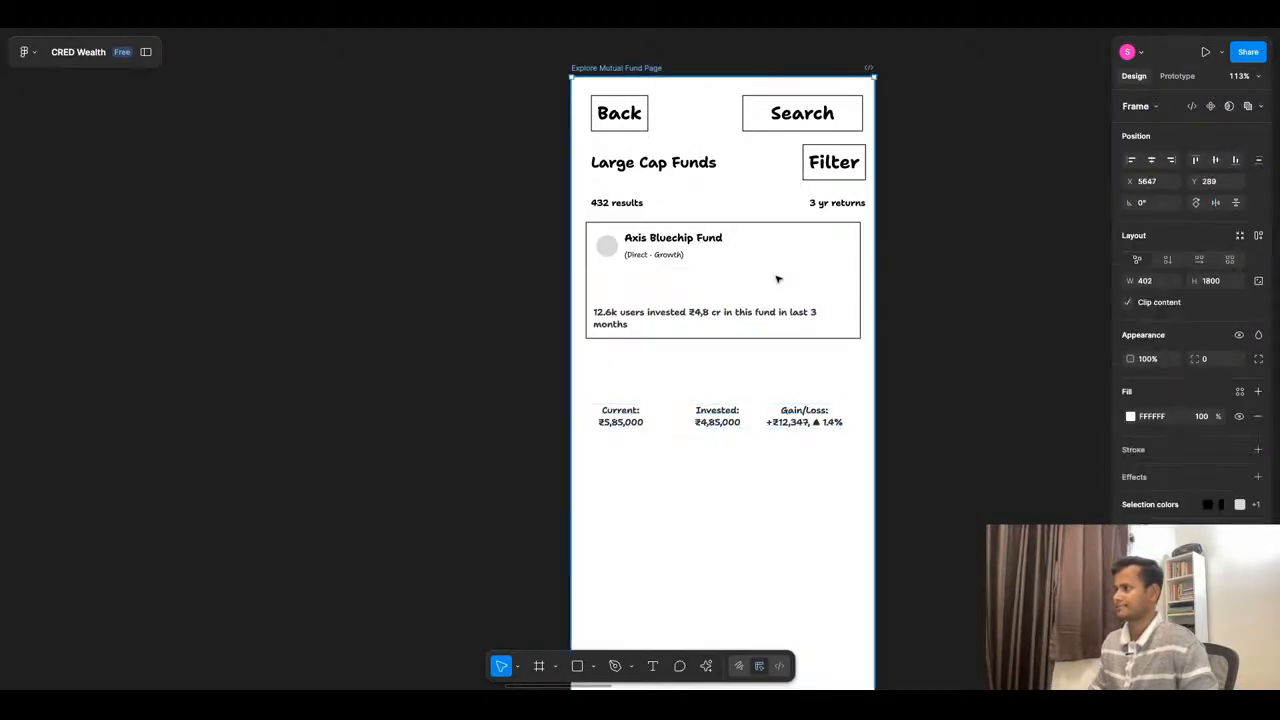
- Duplicate the Gain/Loss text into the Axis Bluechip Fund card and change the copy's content to "3Y CAGR: 10.5%"
{"action": "left_click", "coordinate": [809, 428]}
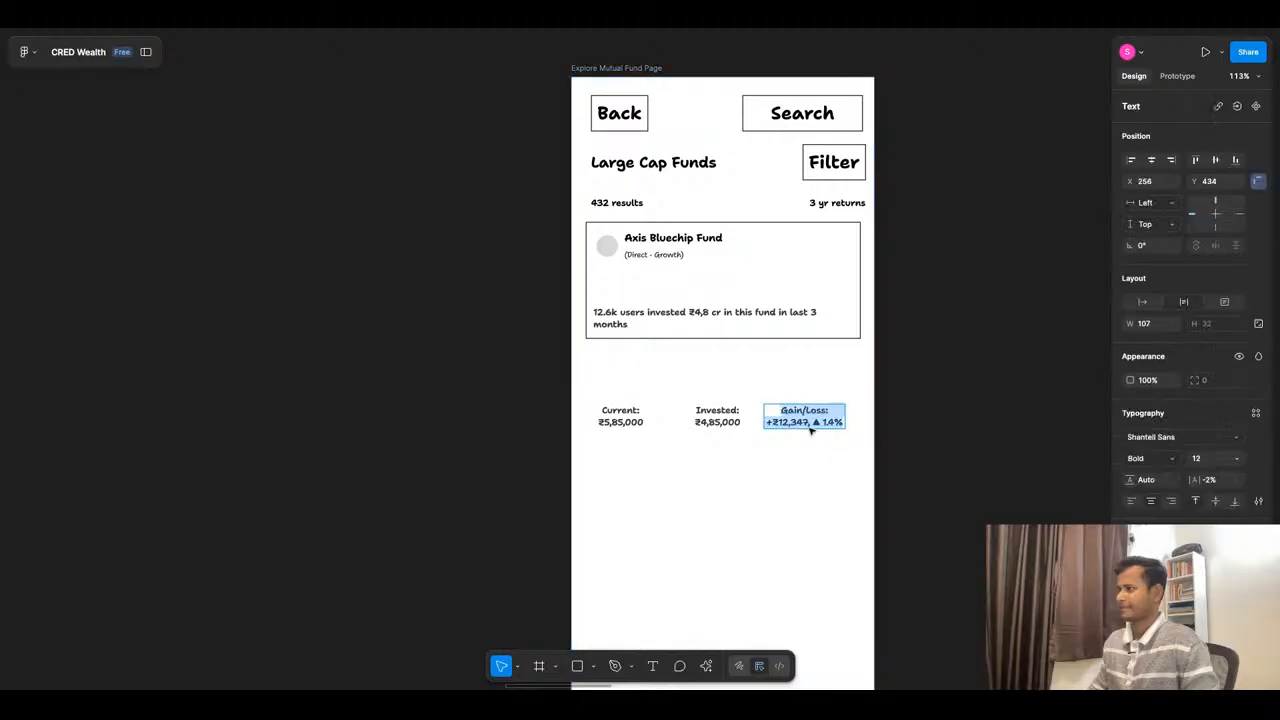
{"action": "left_click", "coordinate": [810, 453]}
{"action": "left_click_drag", "start_coordinate": [810, 423], "coordinate": [794, 287]}
{"action": "key", "text": "Return"}
{"action": "type", "text": "3Y CAGR: 10.5%"}
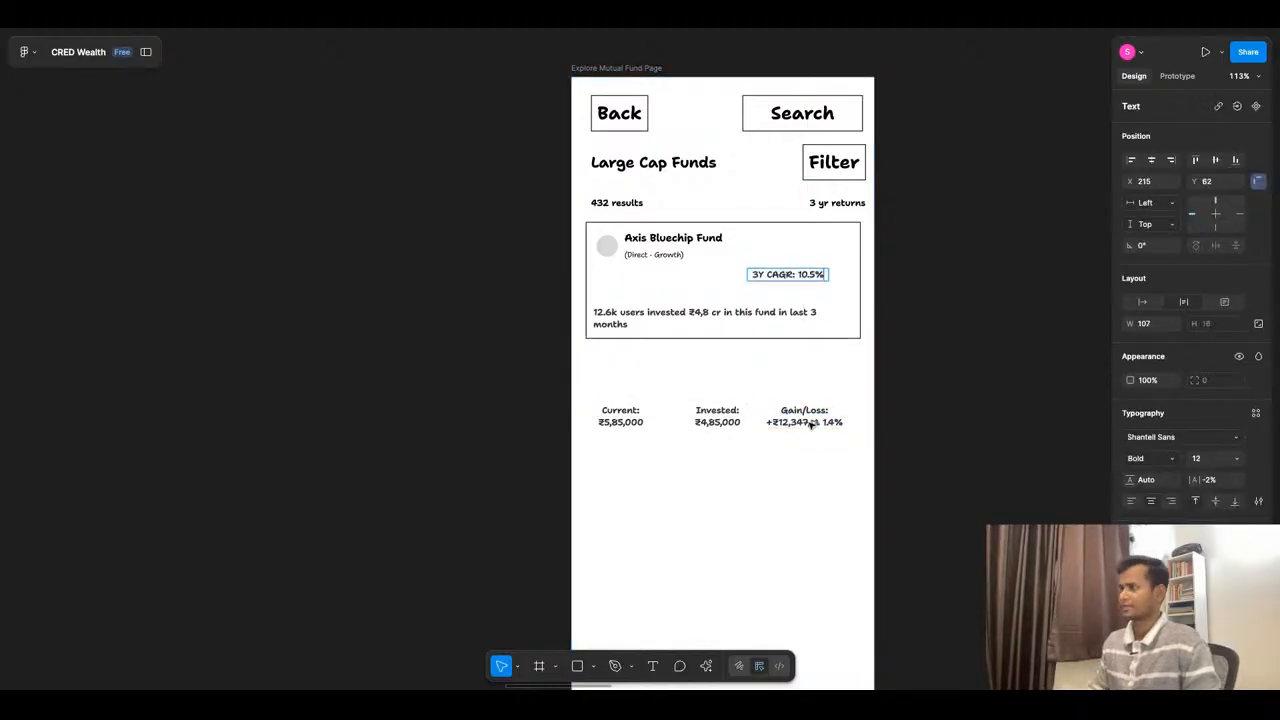
{"action": "key", "text": "Escape"}
{"action": "left_click", "coordinate": [935, 278]}
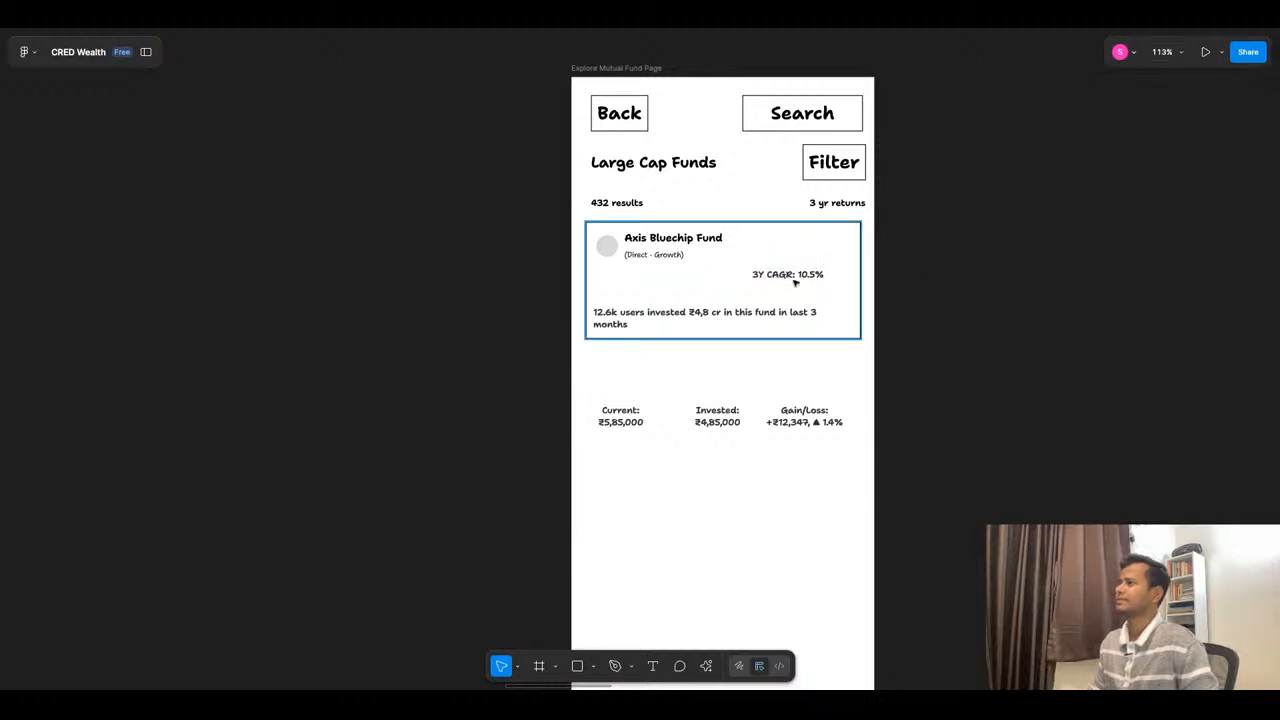
- Move the 3Y CAGR text to X 250, Y 70 in the card and place a duplicate beside it at X 127
{"action": "left_click", "coordinate": [789, 278]}
{"action": "left_click_drag", "start_coordinate": [789, 278], "coordinate": [816, 284]}
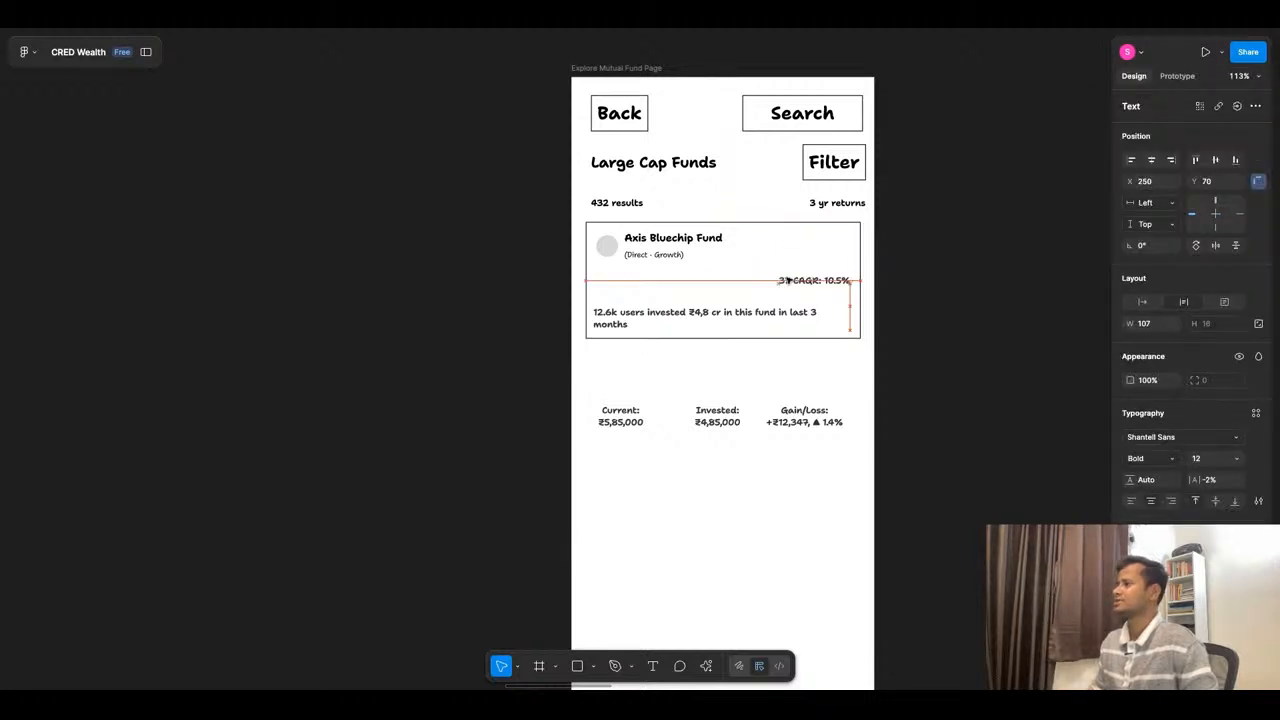
{"action": "scroll", "coordinate": [854, 300], "scroll_direction": "up", "scroll_amount": 5}
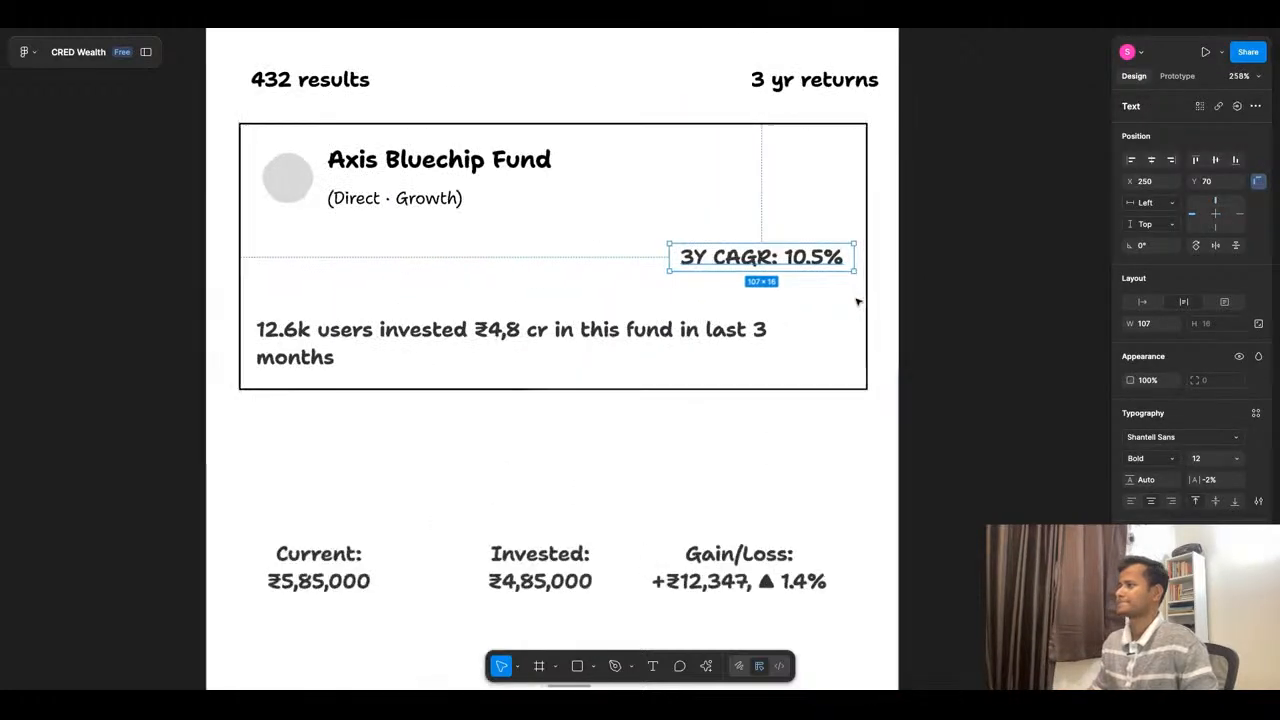
{"action": "double_click", "coordinate": [786, 261]}
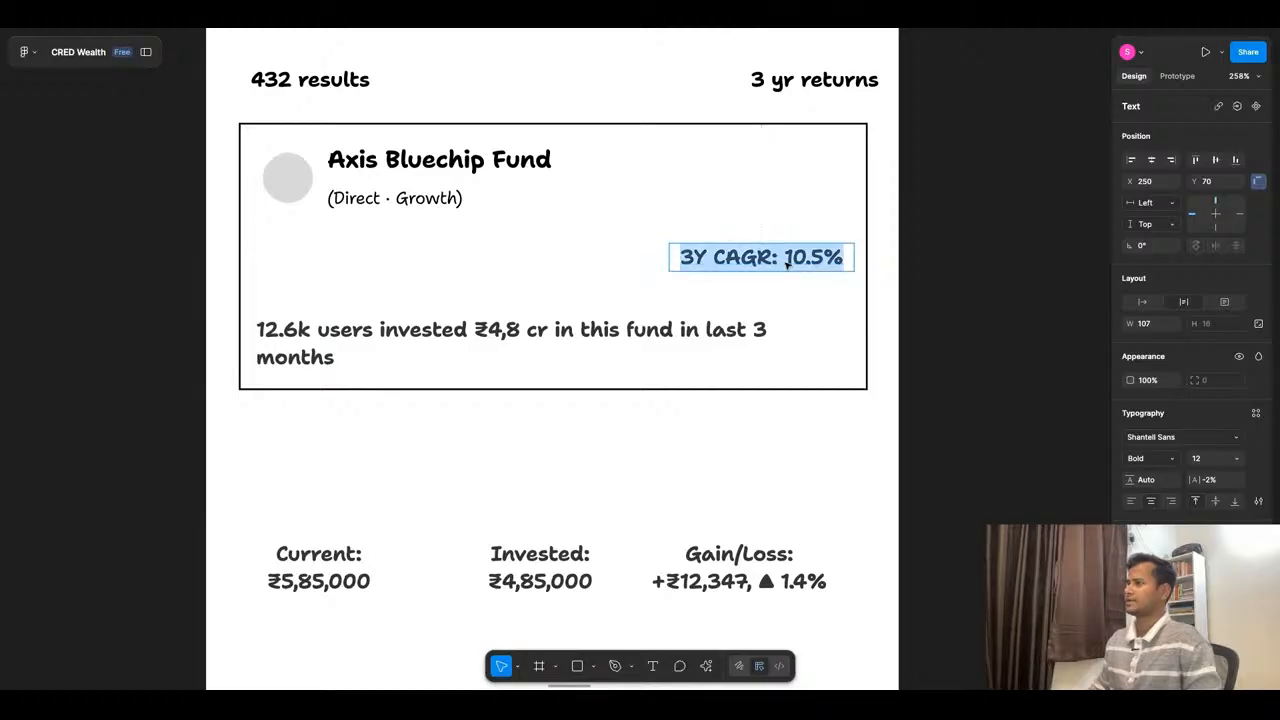
{"action": "left_click", "coordinate": [787, 262]}
{"action": "key", "text": "shift+Left"}
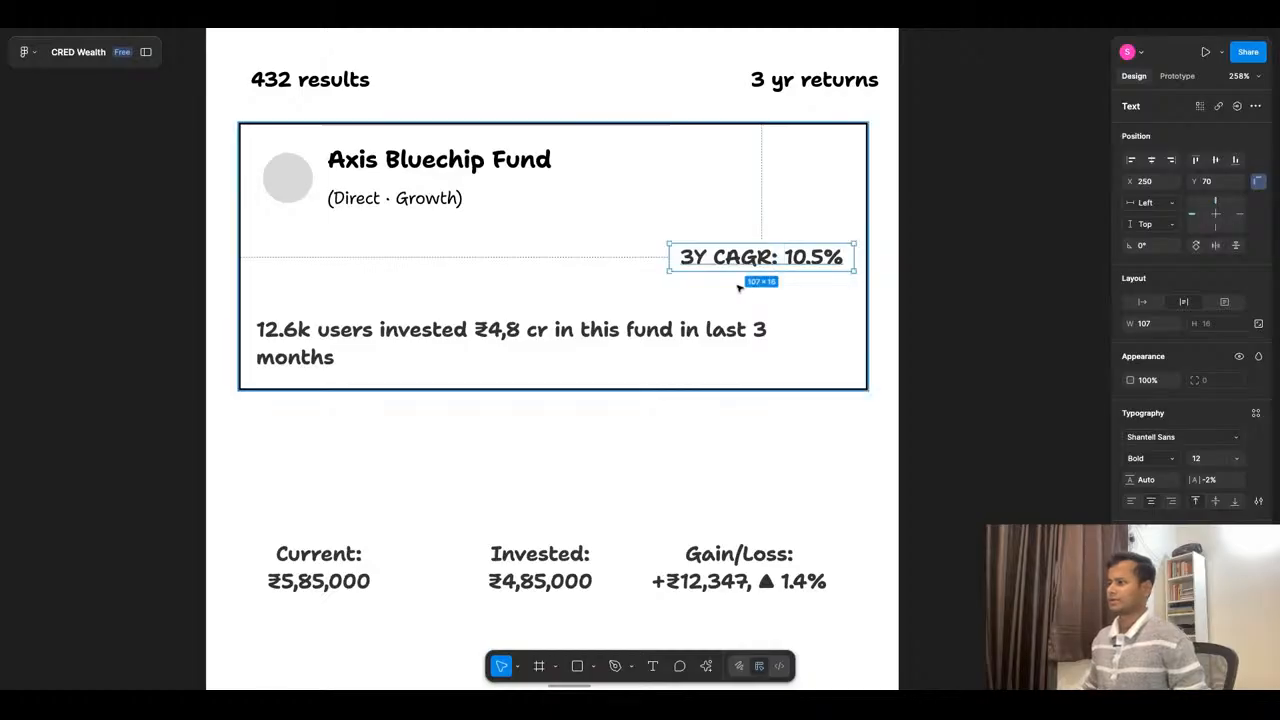
{"action": "scroll", "coordinate": [745, 287], "scroll_direction": "down", "scroll_amount": 2}
{"action": "left_click_drag", "start_coordinate": [745, 265], "coordinate": [563, 265], "text": "alt"}
- Copy the tags example from ChatGPT and replace "Direct · Growth" under the fund name in Figma with "Large Cap · Equity · ELSS · SIP Available"
{"action": "key", "text": "super+Tab"}
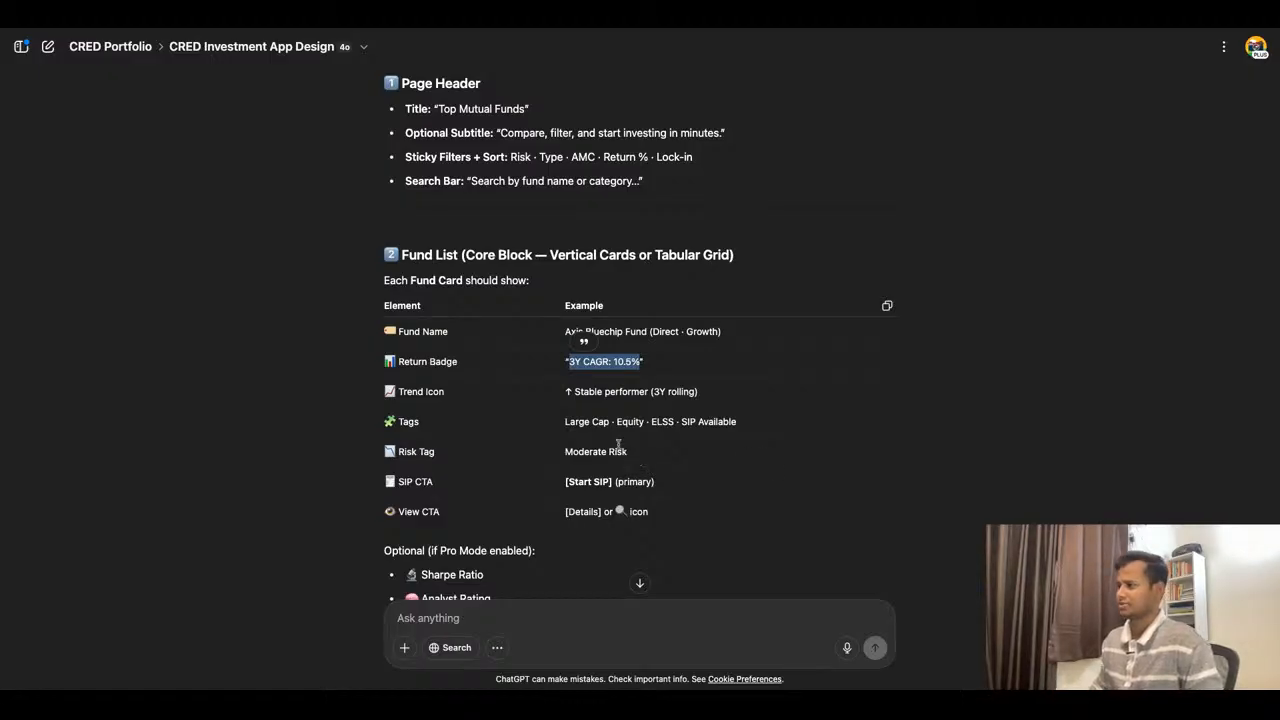
{"action": "left_click_drag", "start_coordinate": [567, 426], "coordinate": [736, 424]}
{"action": "key", "text": "ctrl+c"}
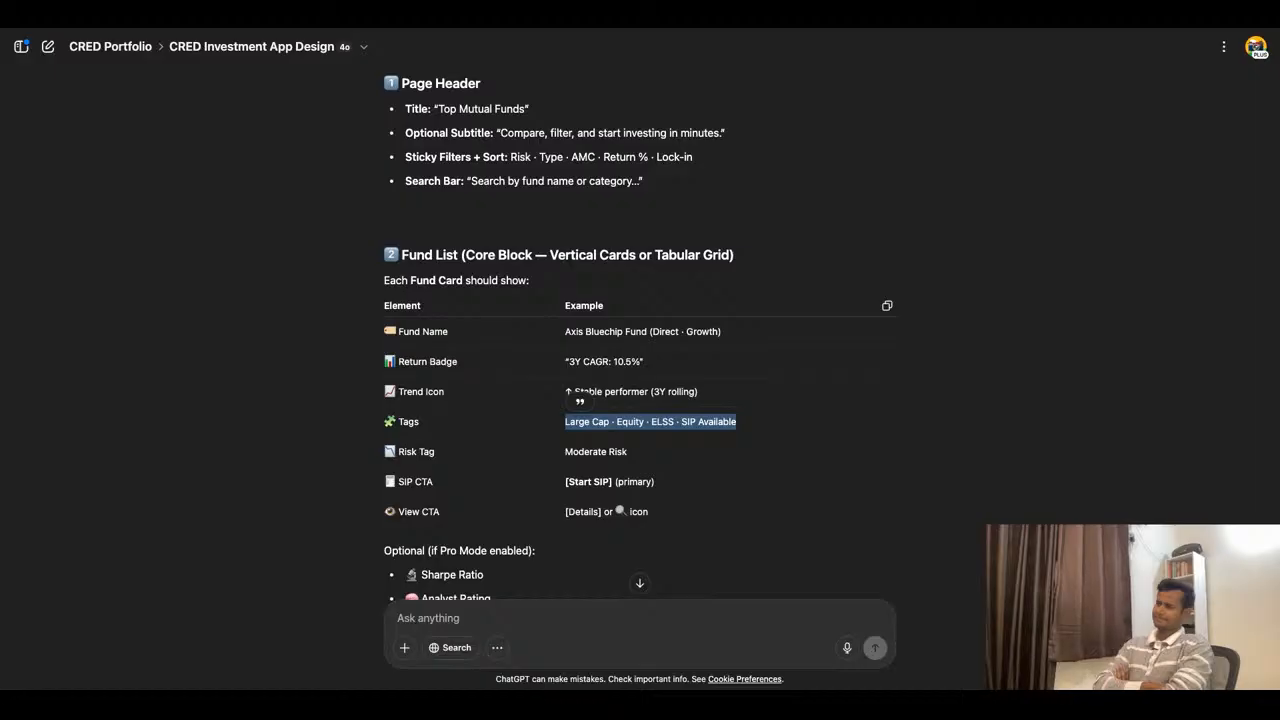
{"action": "left_click", "coordinate": [502, 24]}
{"action": "double_click", "coordinate": [449, 212]}
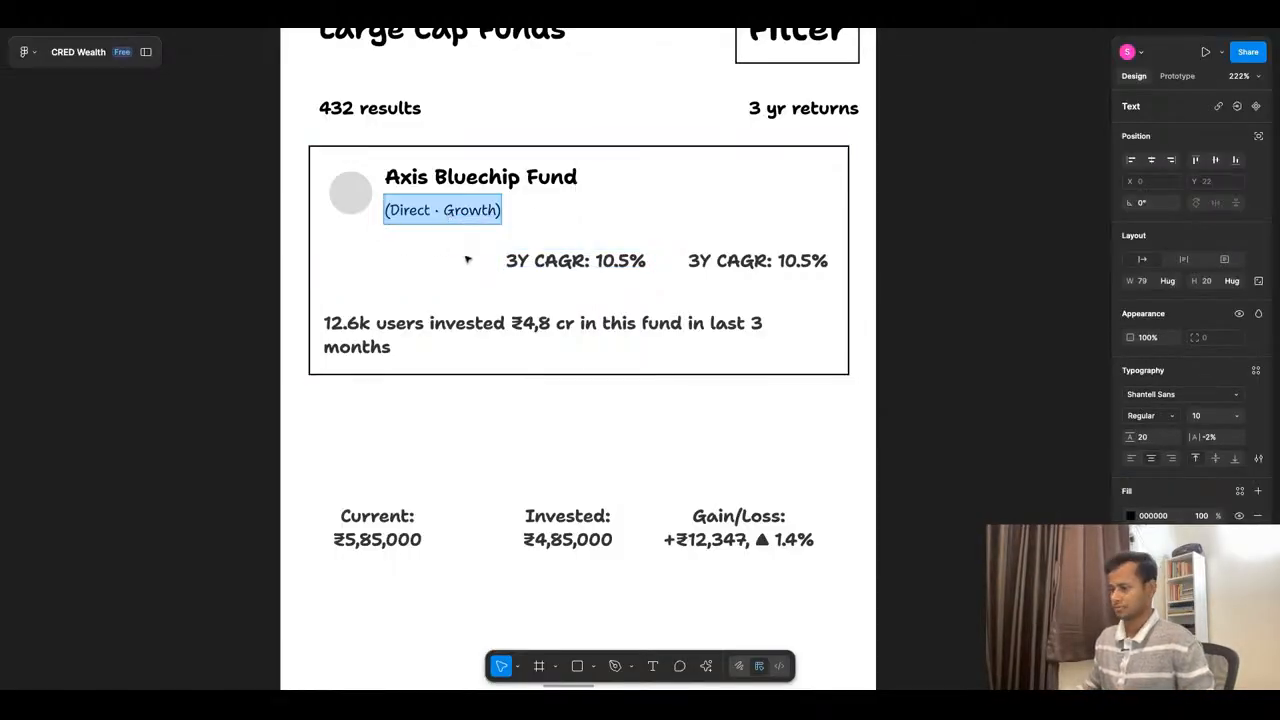
{"action": "left_click_drag", "start_coordinate": [496, 212], "coordinate": [391, 212]}
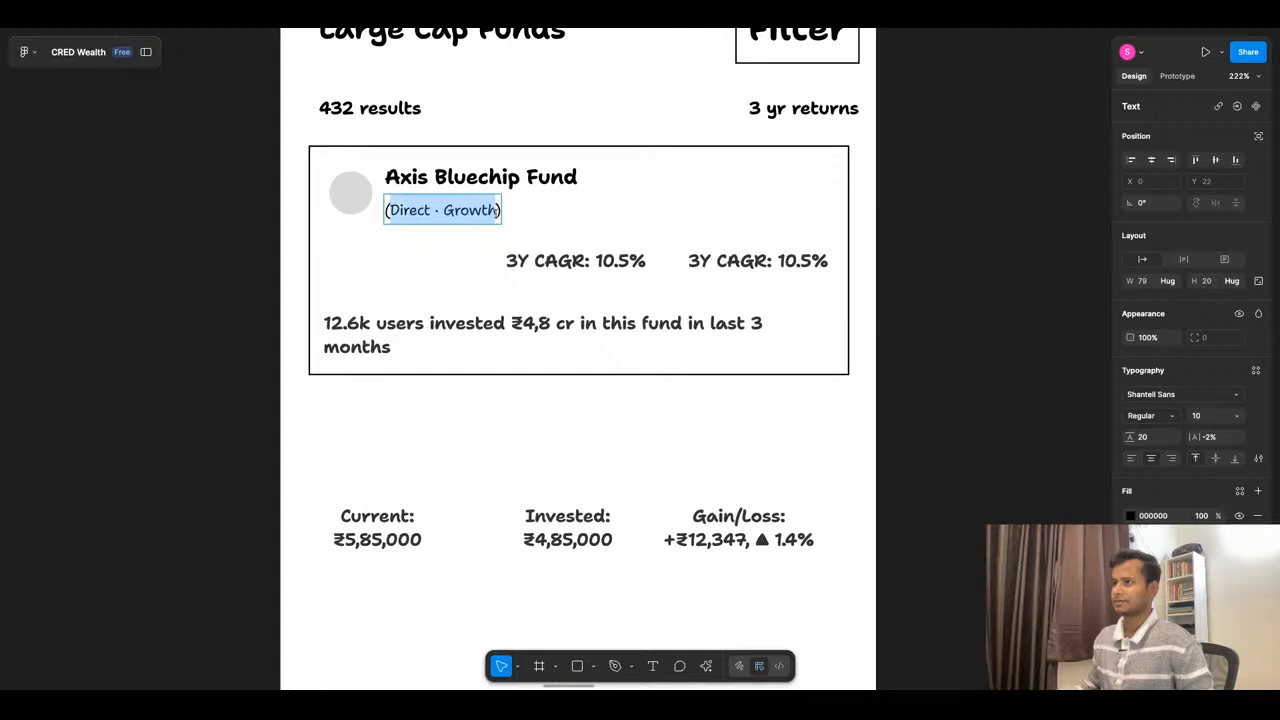
{"action": "key", "text": "ctrl+v"}
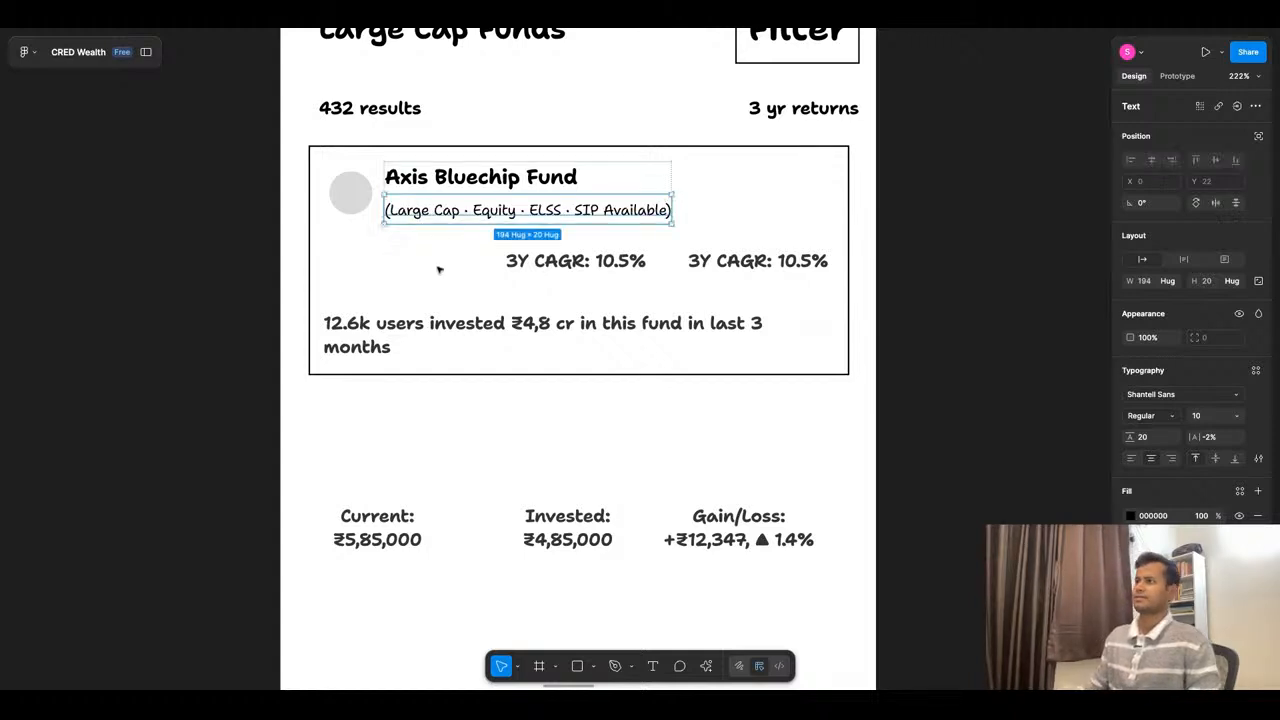
{"action": "left_click", "coordinate": [580, 364]}
- Copy the risk tag example "Moderate Risk" from ChatGPT's fund card elements and return to the fund card in Figma
{"action": "key", "text": "super+Tab"}
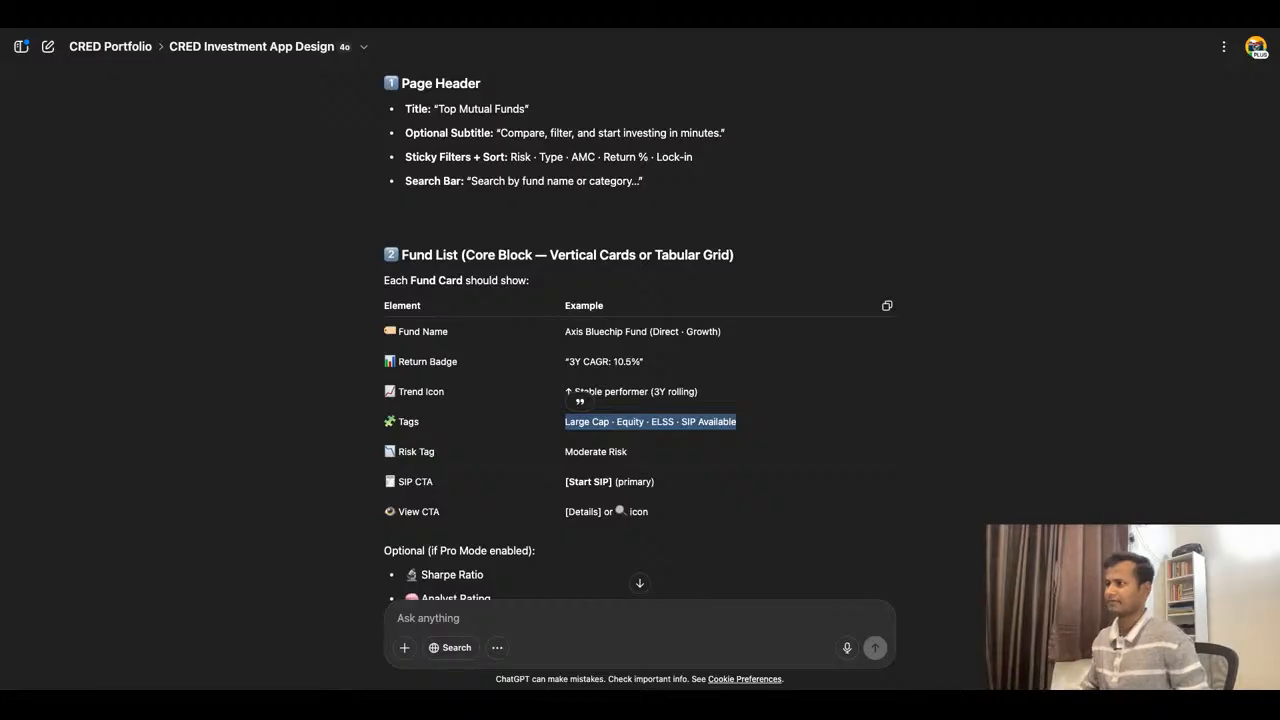
{"action": "scroll", "coordinate": [667, 405], "scroll_direction": "down", "scroll_amount": 1}
{"action": "scroll", "coordinate": [667, 405], "scroll_direction": "down", "scroll_amount": 1}
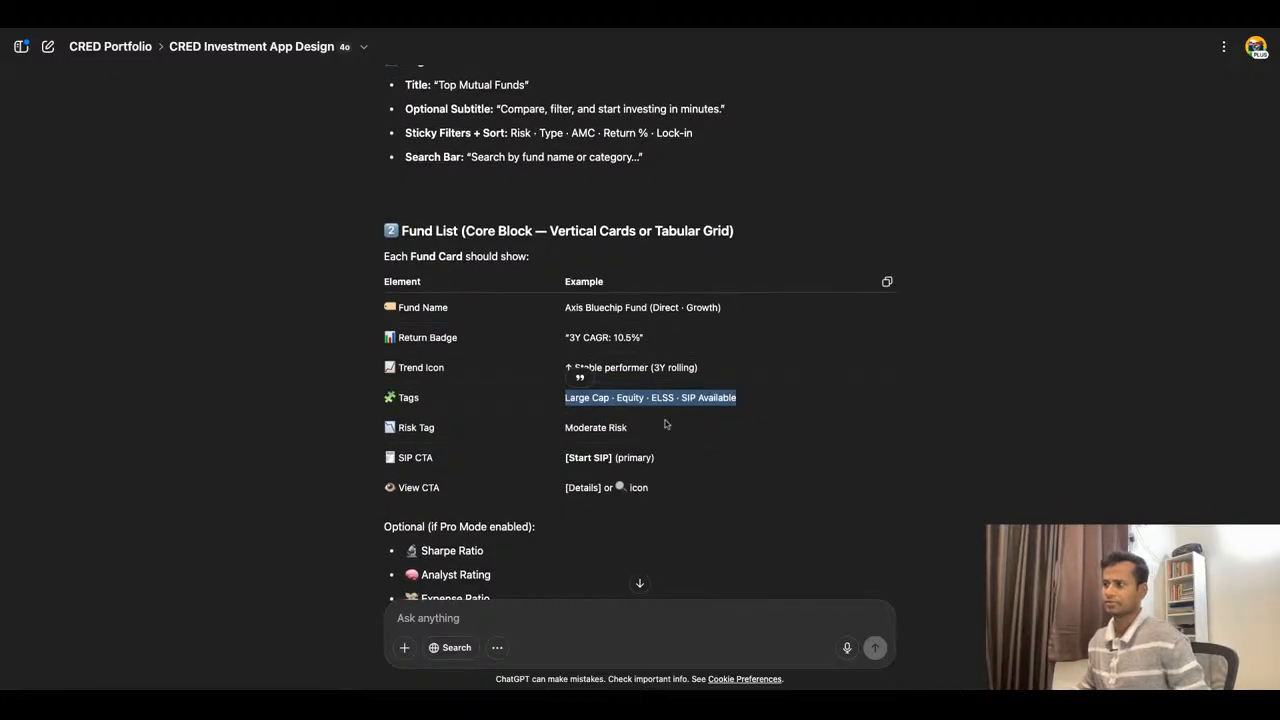
{"action": "scroll", "coordinate": [665, 424], "scroll_direction": "down", "scroll_amount": 1}
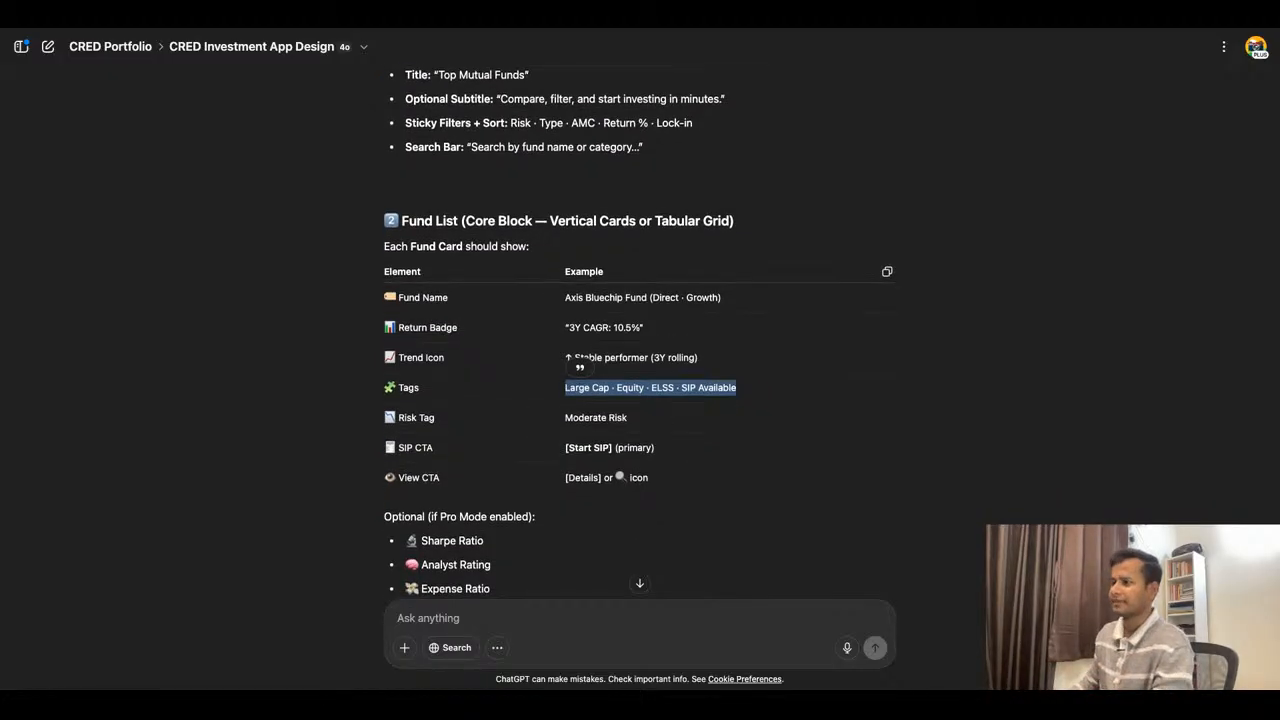
{"action": "left_click_drag", "start_coordinate": [564, 418], "coordinate": [726, 441]}
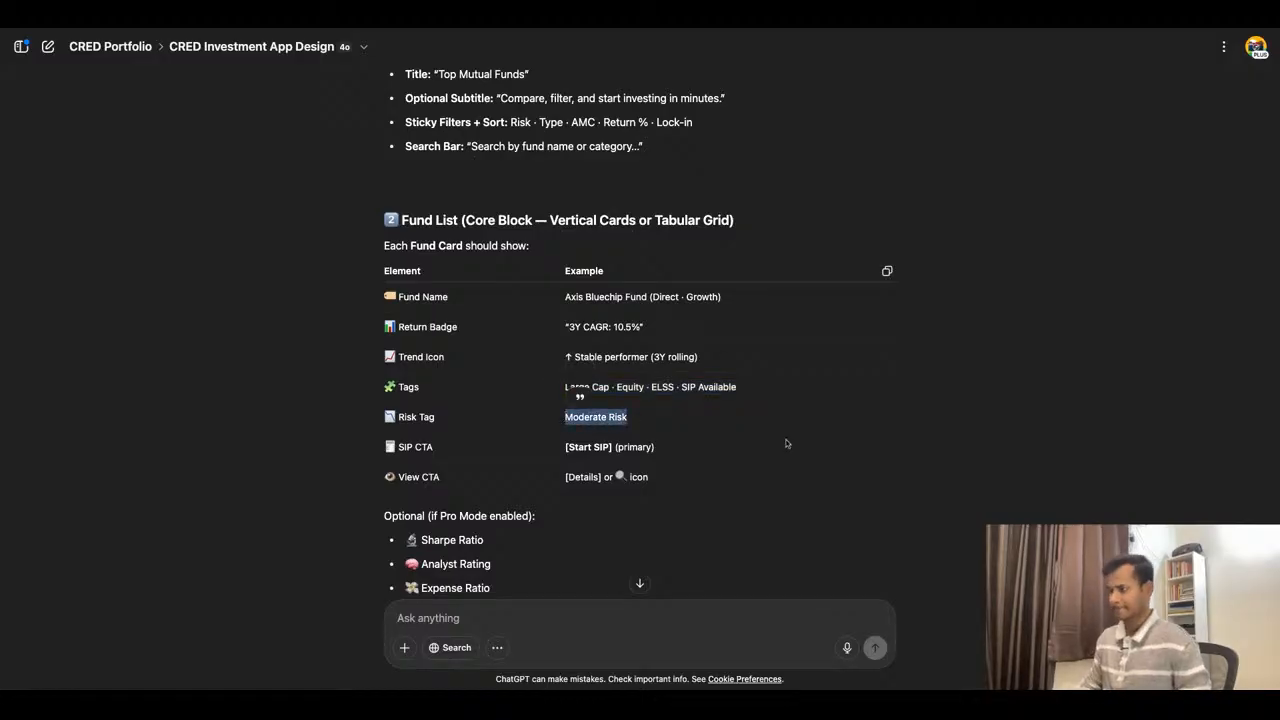
{"action": "left_click", "coordinate": [530, 16]}
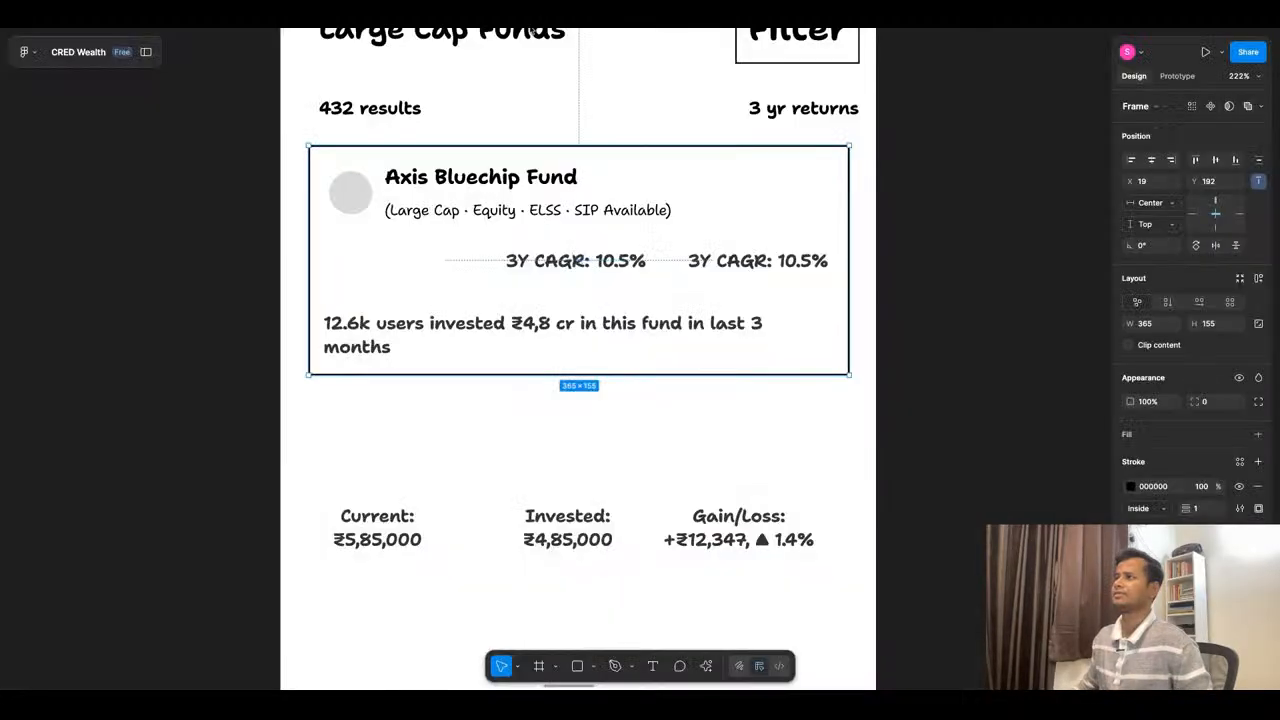
- Append "Moderate Risk" after "SIP Available" inside the parentheses of the fund's tags line
{"action": "double_click", "coordinate": [655, 211]}
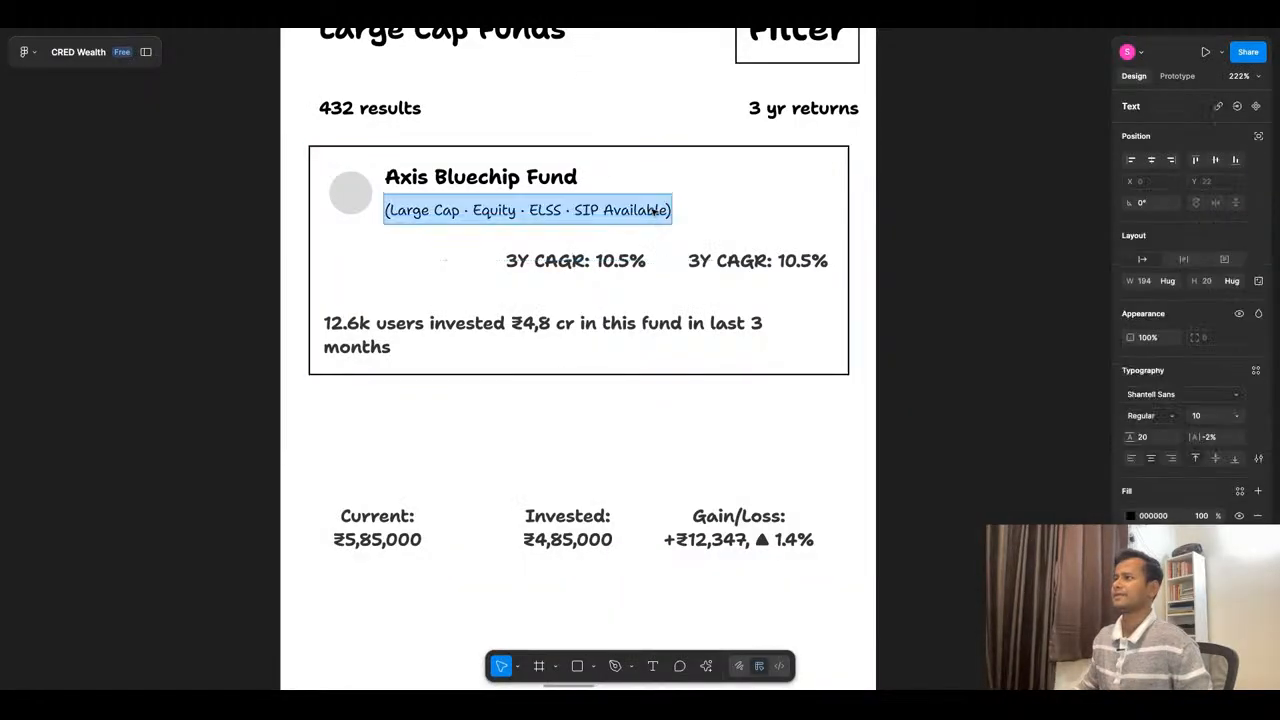
{"action": "left_click", "coordinate": [566, 212]}
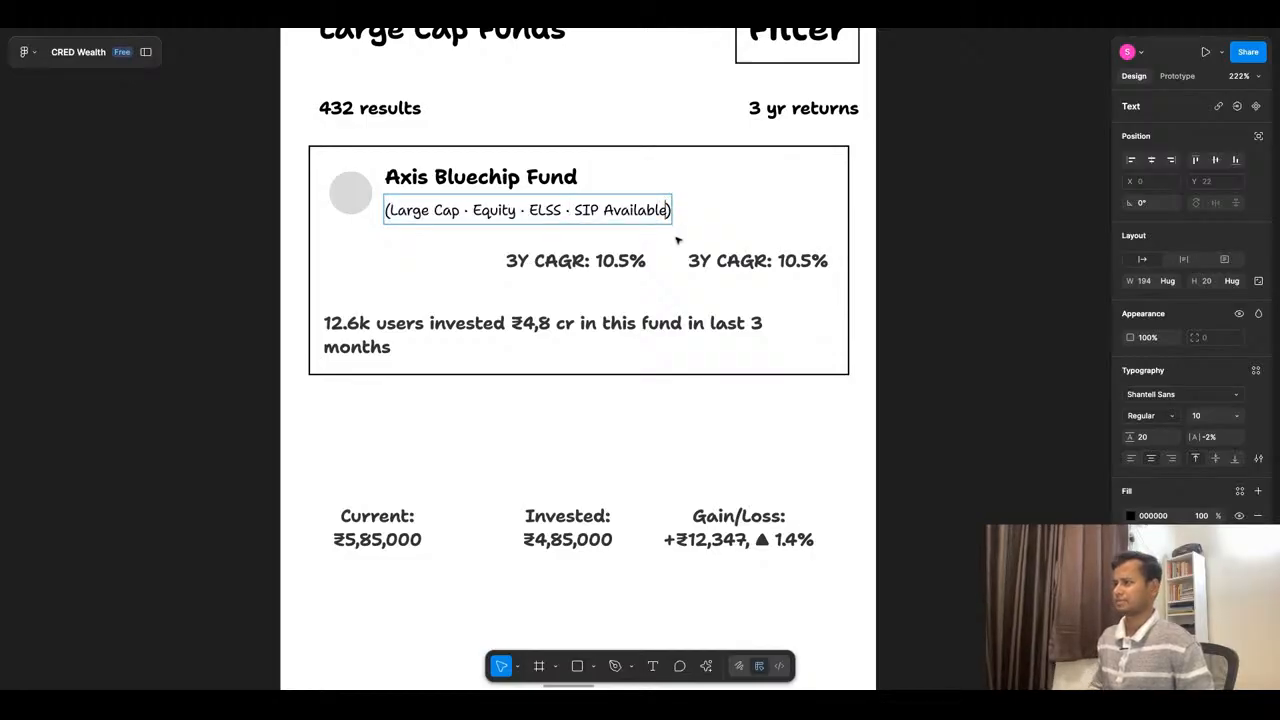
{"action": "type", "text": ".Moderate Risk"}
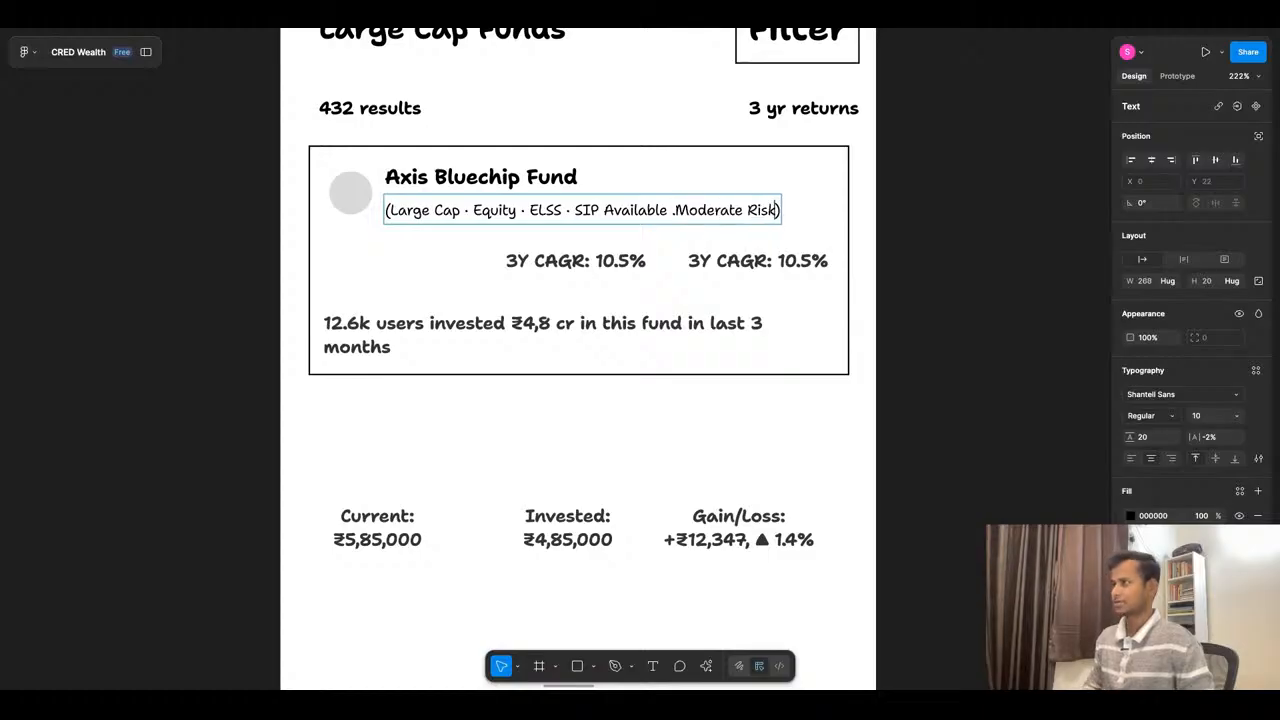
- Replace the full stop before "Moderate Risk" with the spaced middle dot that separates the other tags
{"action": "left_click", "coordinate": [671, 210]}
{"action": "key", "text": "BackSpace"}
{"action": "key", "text": "BackSpace"}
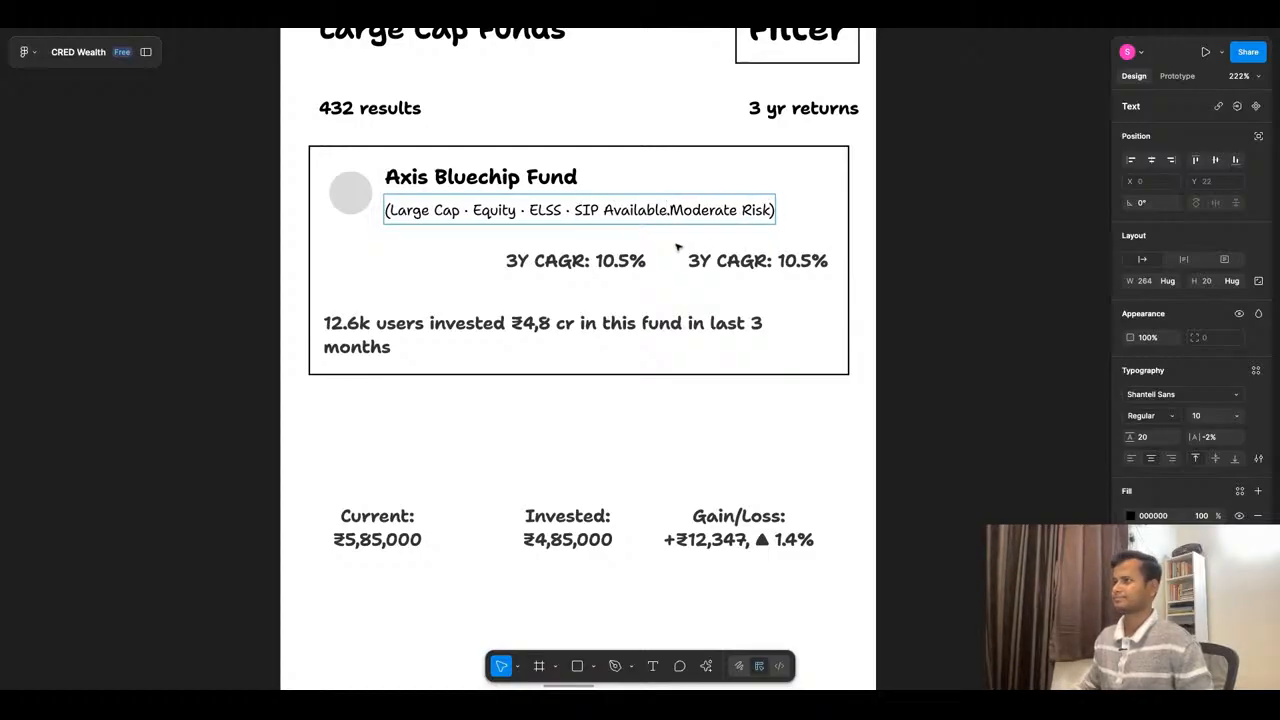
{"action": "left_click_drag", "start_coordinate": [530, 210], "coordinate": [516, 210]}
{"action": "key", "text": "ctrl+c"}
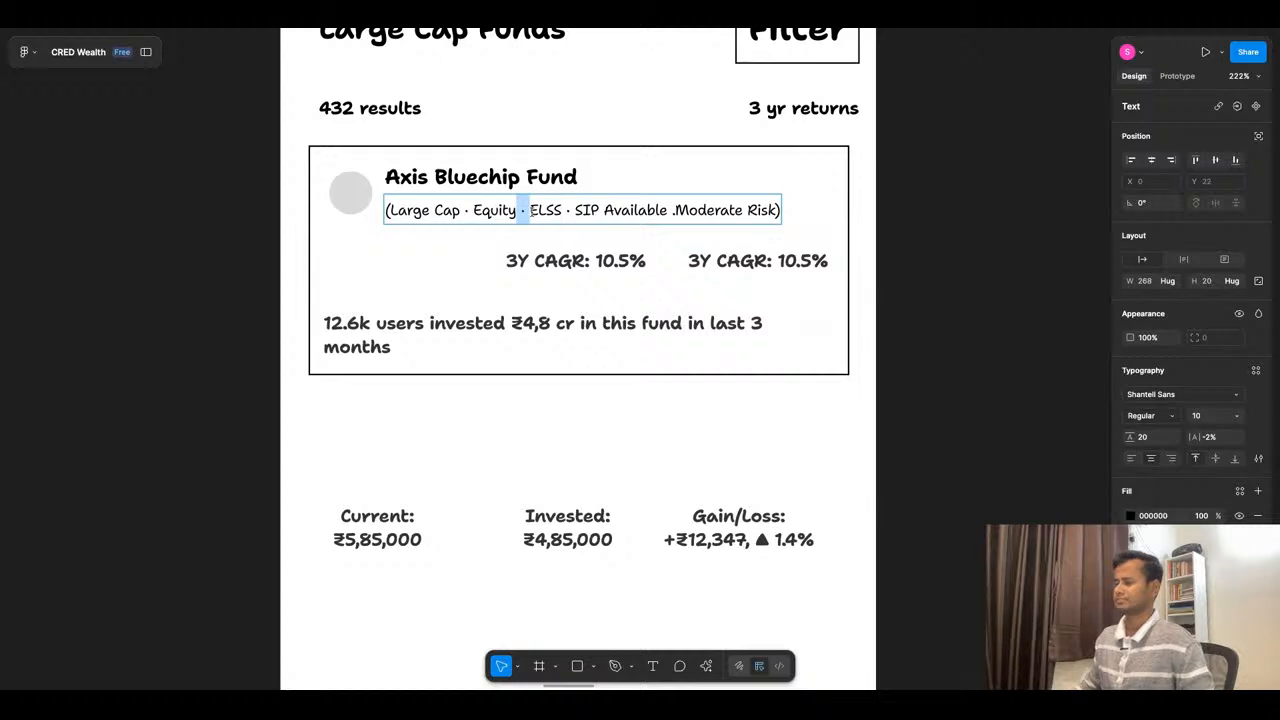
{"action": "left_click", "coordinate": [675, 211]}
{"action": "key", "text": "BackSpace"}
{"action": "key", "text": "BackSpace"}
{"action": "key", "text": "ctrl+v"}
{"action": "left_click", "coordinate": [967, 228]}
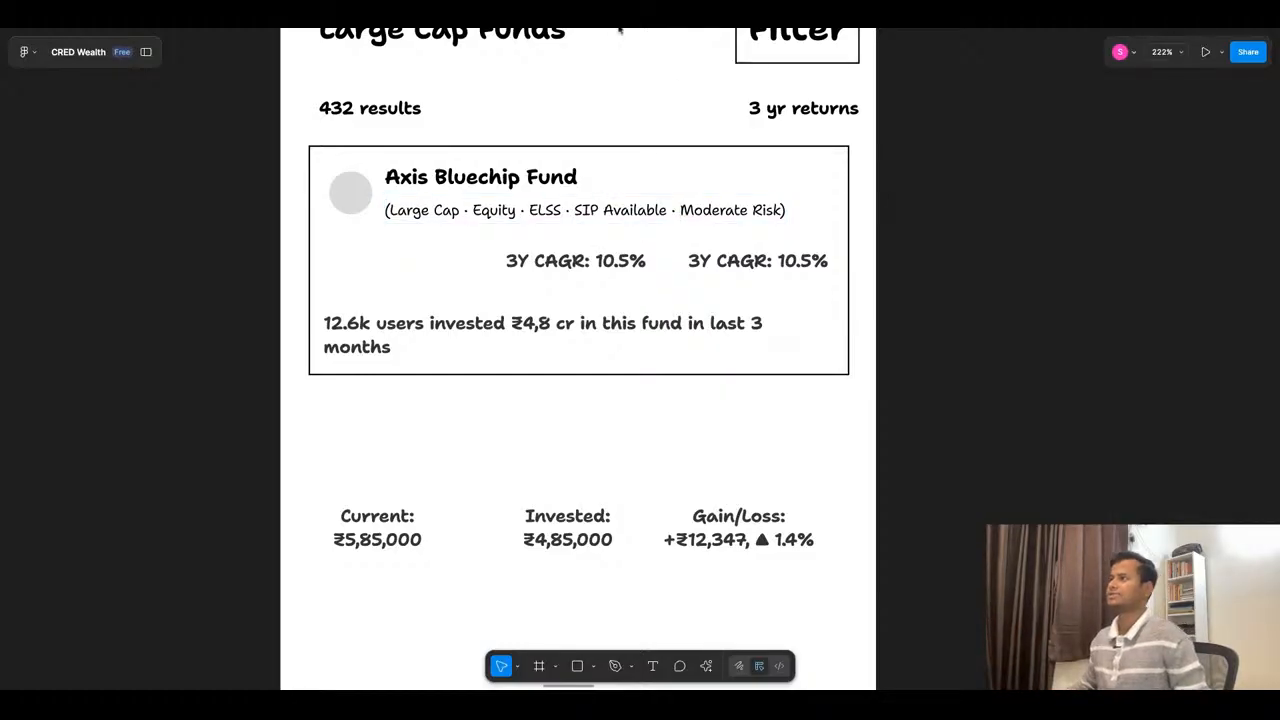
- Switch to ChatGPT to review the remaining fund card elements and fund row states, and return to the card in Figma
{"action": "left_click", "coordinate": [620, 22]}
{"action": "left_click", "coordinate": [736, 426]}
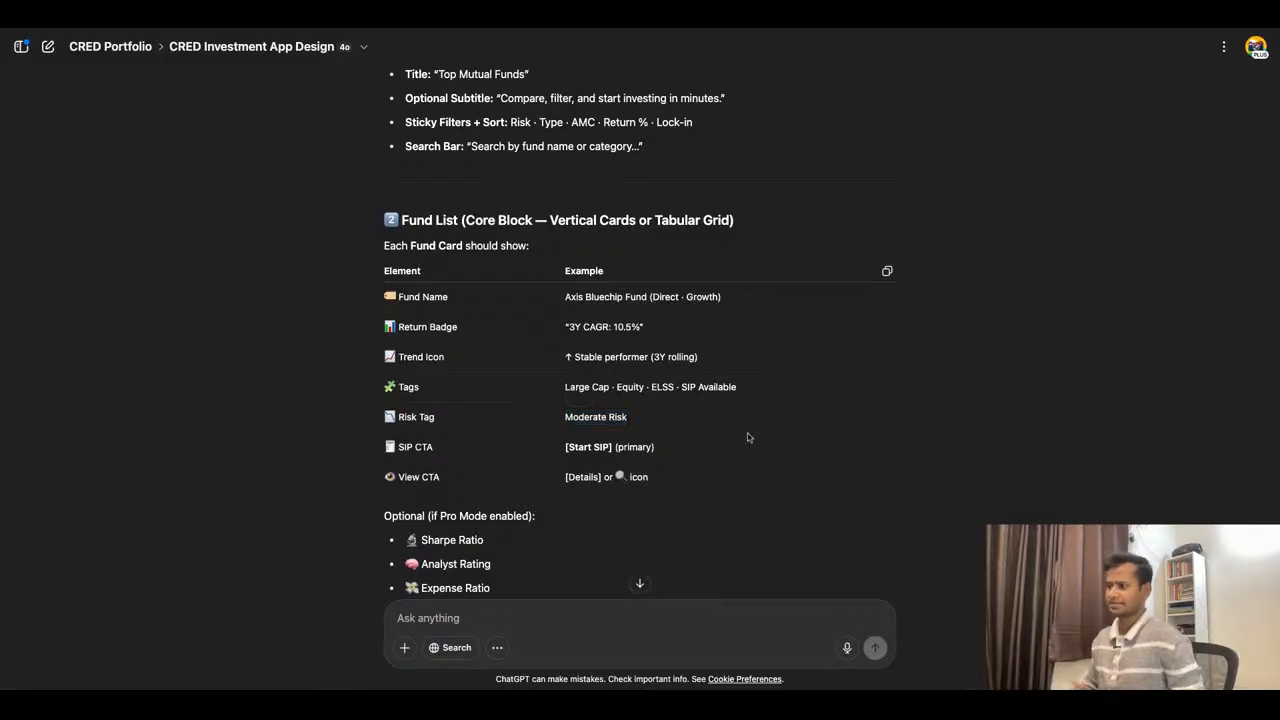
{"action": "scroll", "coordinate": [612, 324], "scroll_direction": "down", "scroll_amount": 2}
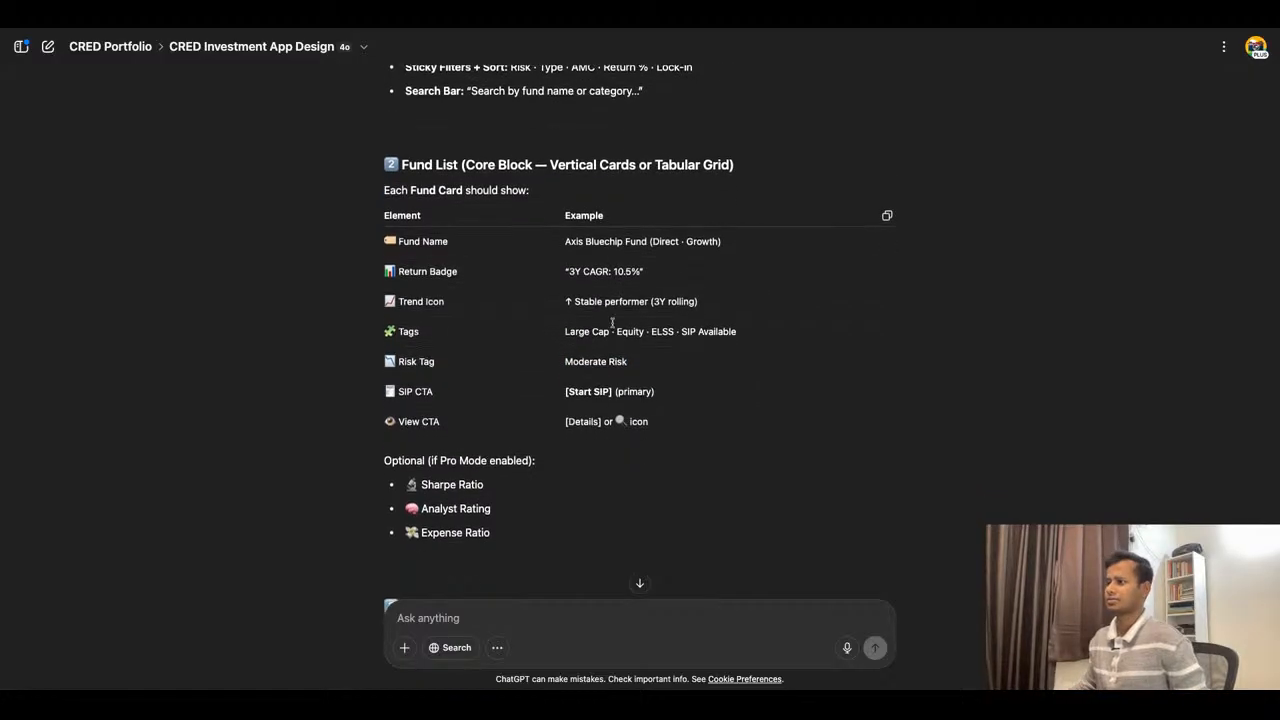
{"action": "scroll", "coordinate": [612, 322], "scroll_direction": "down", "scroll_amount": 5}
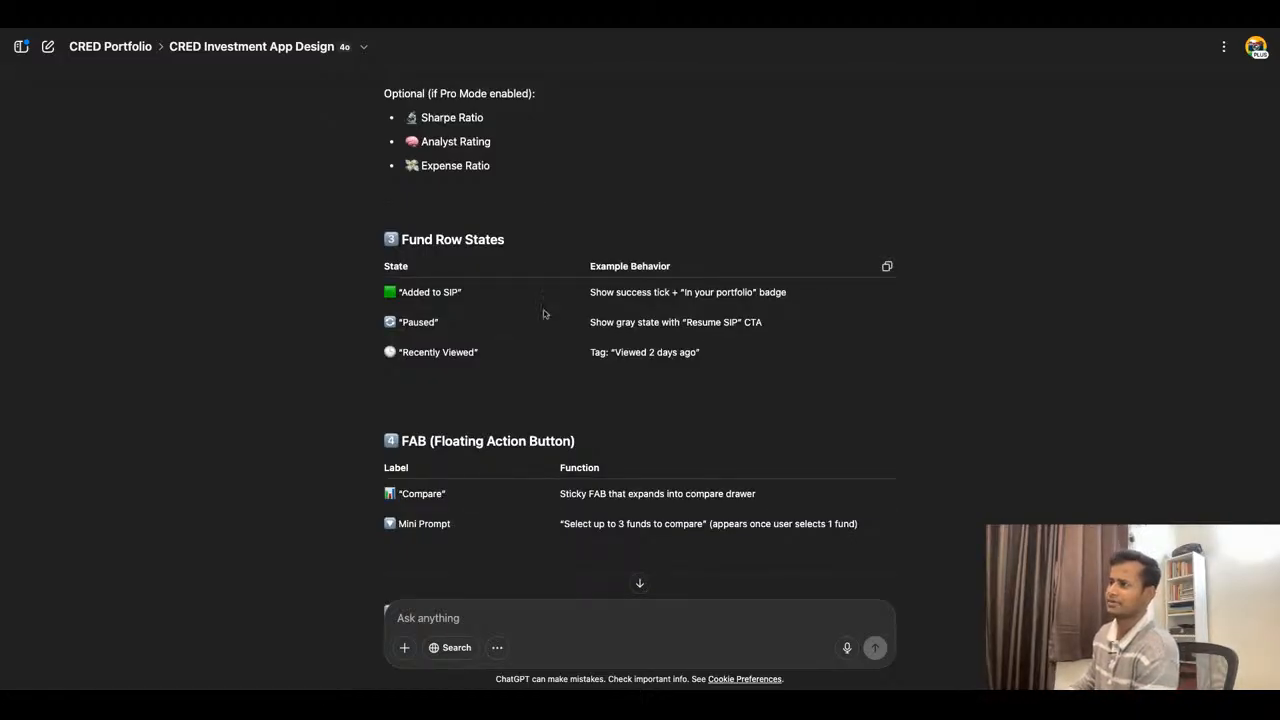
{"action": "left_click_drag", "start_coordinate": [400, 292], "coordinate": [459, 292]}
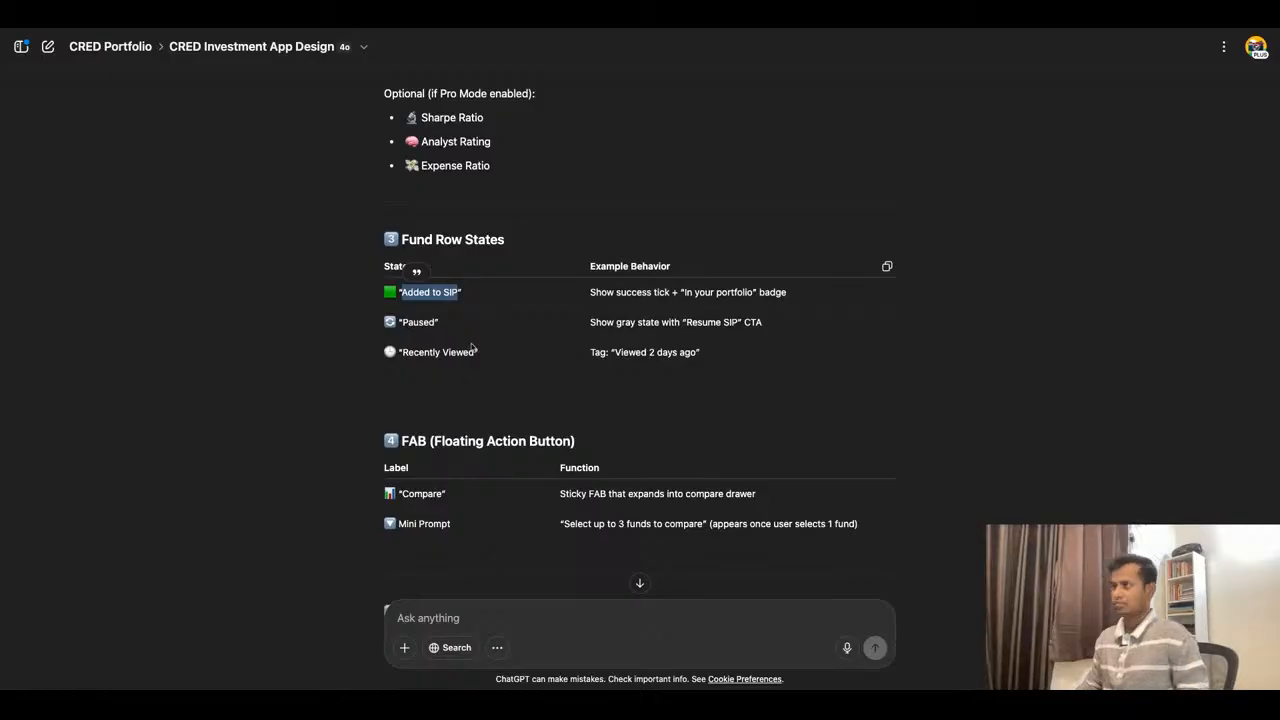
{"action": "left_click", "coordinate": [459, 20]}
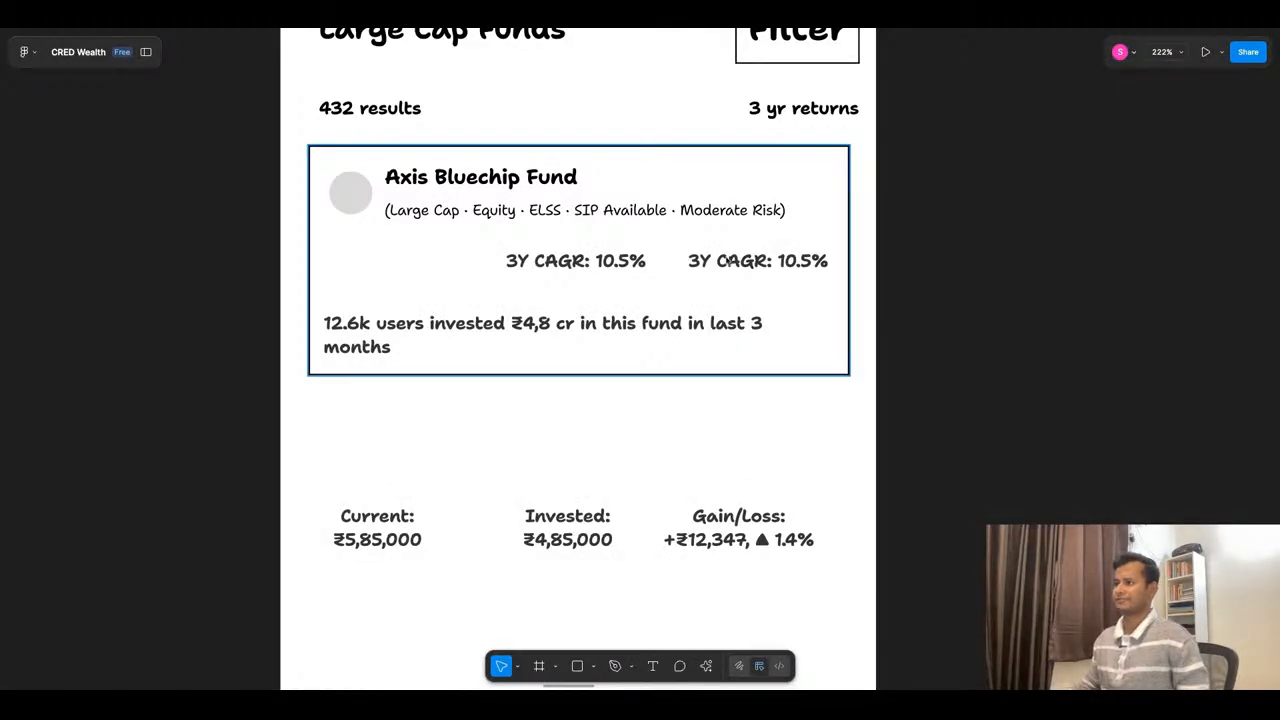
- Delete the text about users' recent investments from the fund card and move both 3Y CAGR texts down to Y 78
{"action": "left_click", "coordinate": [524, 328], "text": "super"}
{"action": "key", "text": "BackSpace"}
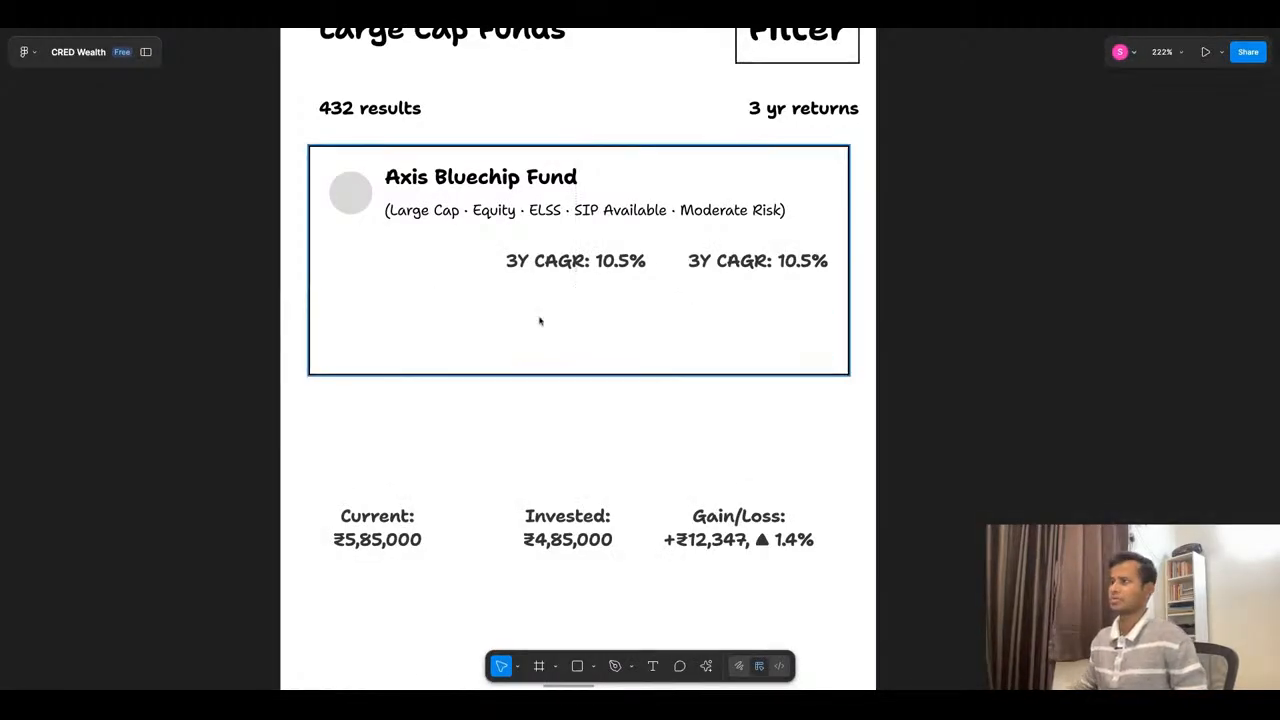
{"action": "left_click", "coordinate": [628, 266], "text": "super"}
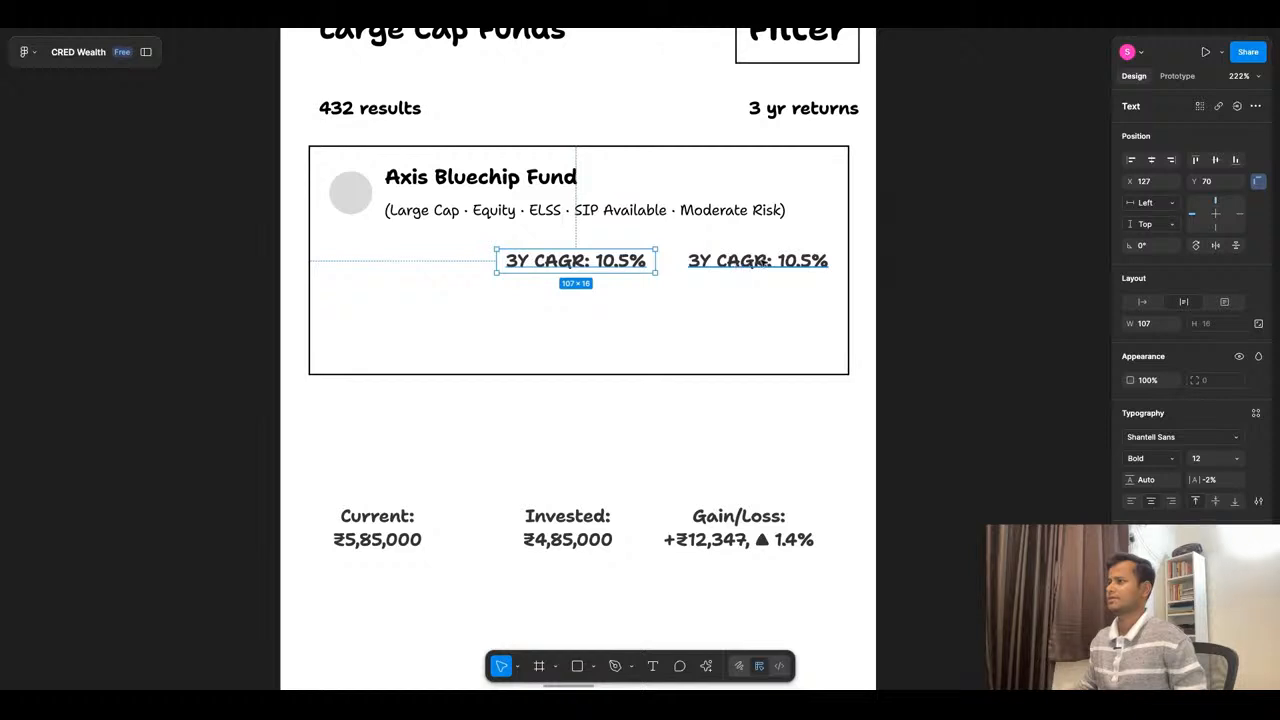
{"action": "left_click", "coordinate": [758, 262], "text": "shift"}
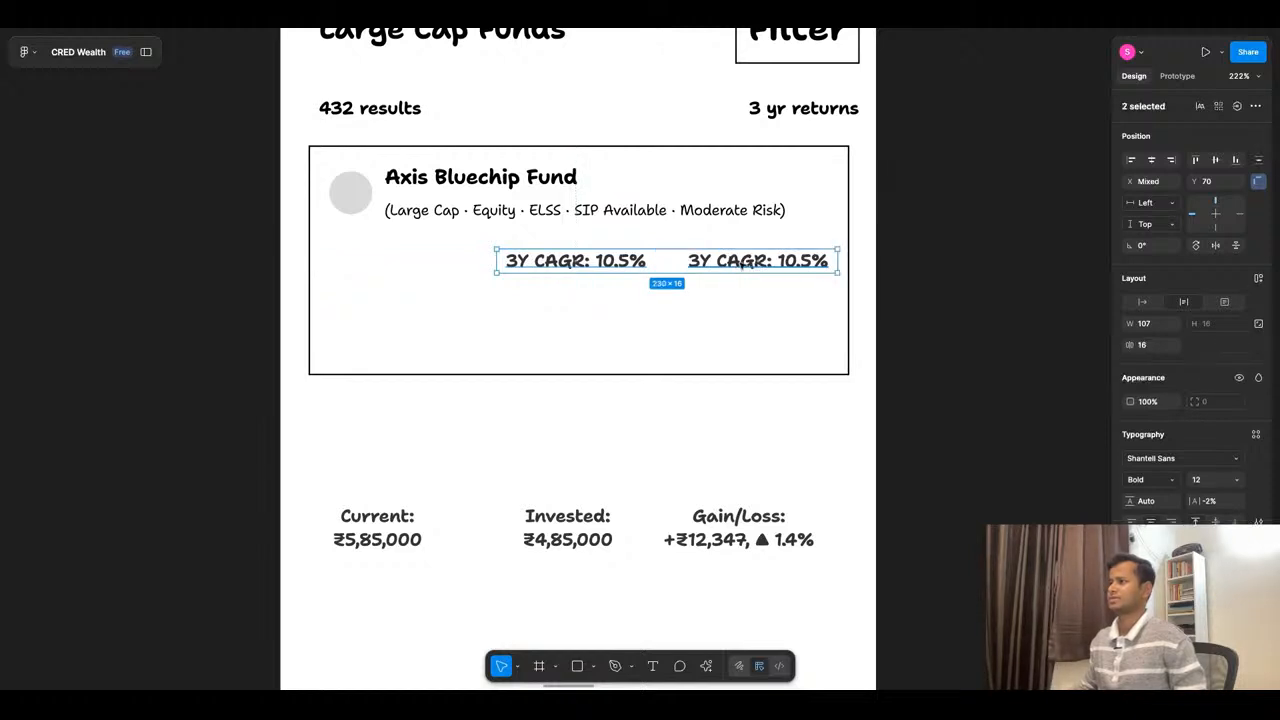
{"action": "key", "text": "shift+Down"}
{"action": "key", "text": "shift+Down"}
{"action": "key", "text": "shift+Up"}
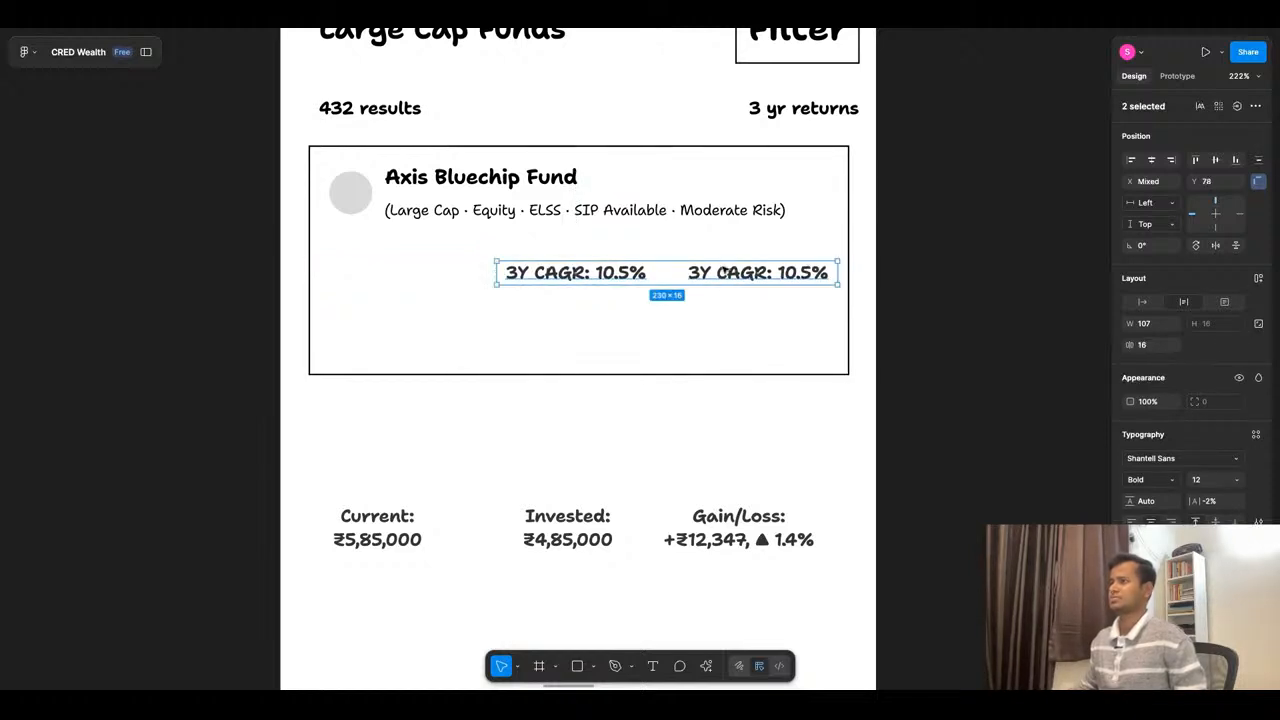
- Check the competitor fund list screens and delete both 3Y CAGR texts from the Axis Bluechip Fund card
{"action": "scroll", "coordinate": [760, 220], "scroll_direction": "down", "scroll_amount": 10}
{"action": "scroll", "coordinate": [761, 220], "scroll_direction": "down", "scroll_amount": 5}
{"action": "scroll", "coordinate": [640, 478], "scroll_direction": "up", "scroll_amount": 5}
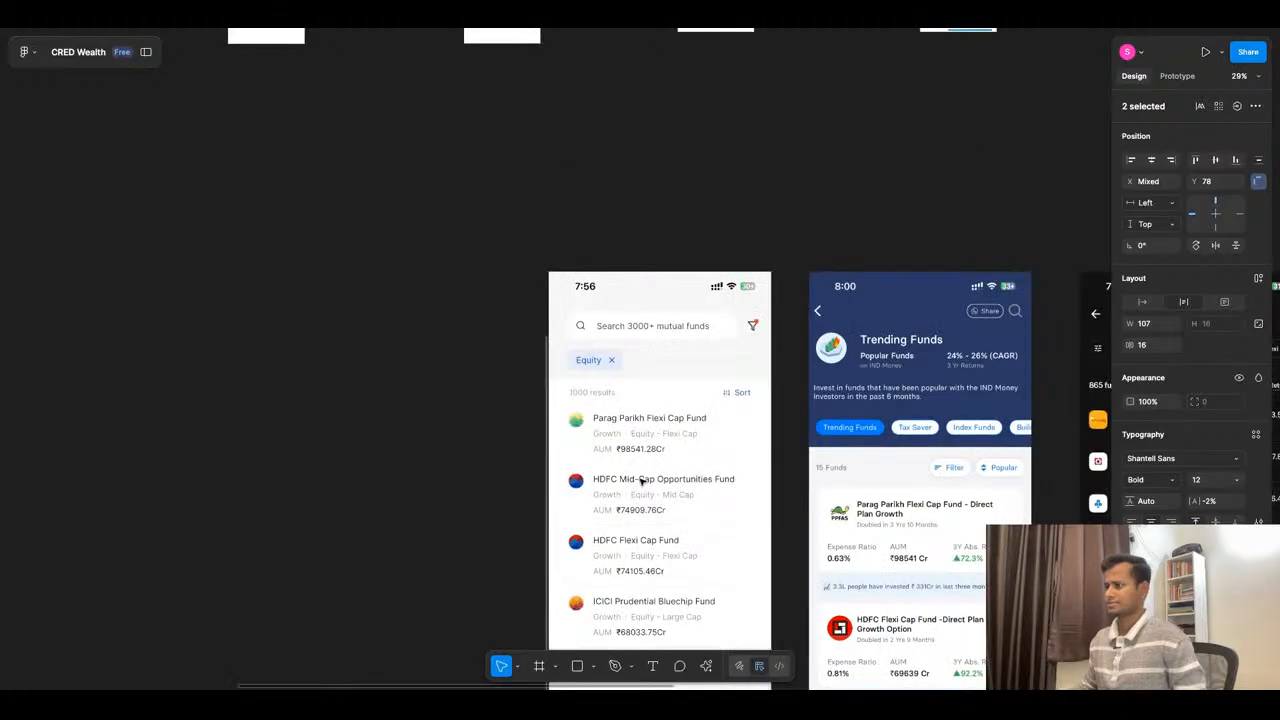
{"action": "scroll", "coordinate": [619, 430], "scroll_direction": "down", "scroll_amount": 4}
{"action": "scroll", "coordinate": [731, 477], "scroll_direction": "up", "scroll_amount": 5}
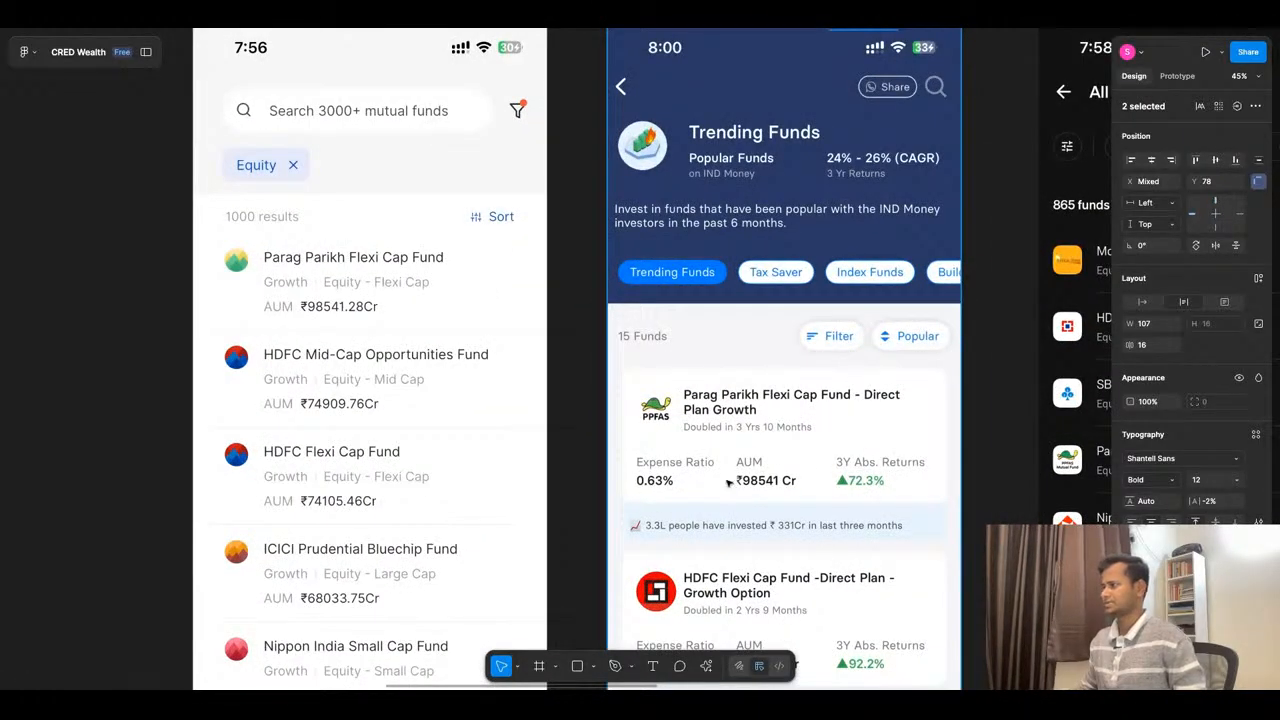
{"action": "scroll", "coordinate": [727, 482], "scroll_direction": "down", "scroll_amount": 5}
{"action": "scroll", "coordinate": [785, 75], "scroll_direction": "up", "scroll_amount": 10}
{"action": "scroll", "coordinate": [792, 150], "scroll_direction": "up", "scroll_amount": 4}
{"action": "key", "text": "Delete"}
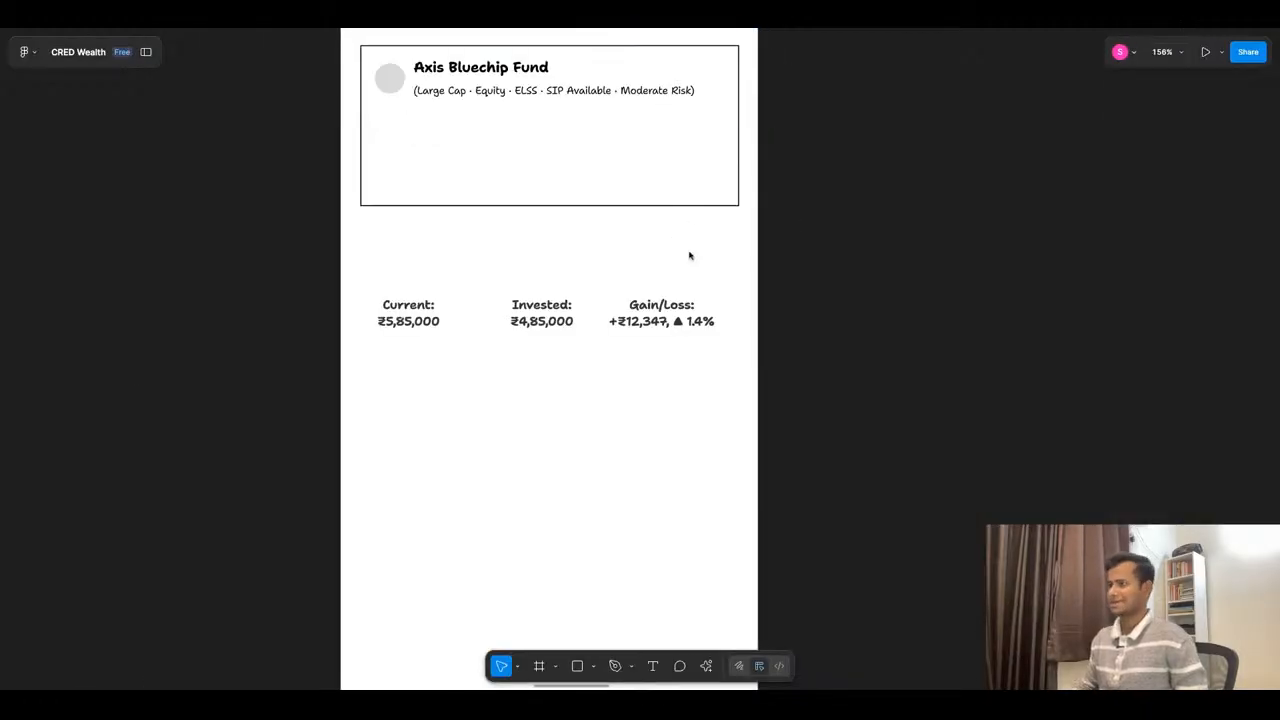
- Space the Current, Invested and Gain/Loss texts evenly and move them up into the fund card at Y 78
{"action": "left_click", "coordinate": [537, 312]}
{"action": "left_click", "coordinate": [408, 313], "text": "shift"}
{"action": "left_click", "coordinate": [700, 320], "text": "shift"}
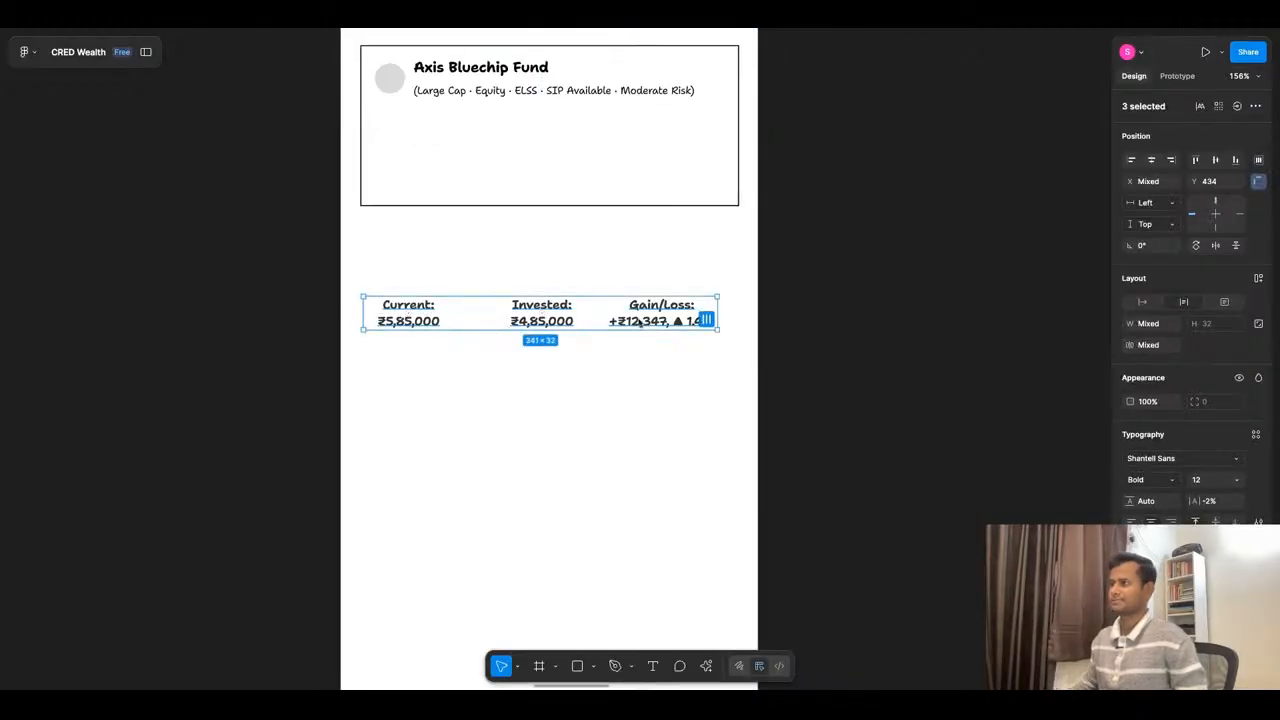
{"action": "left_click", "coordinate": [709, 321]}
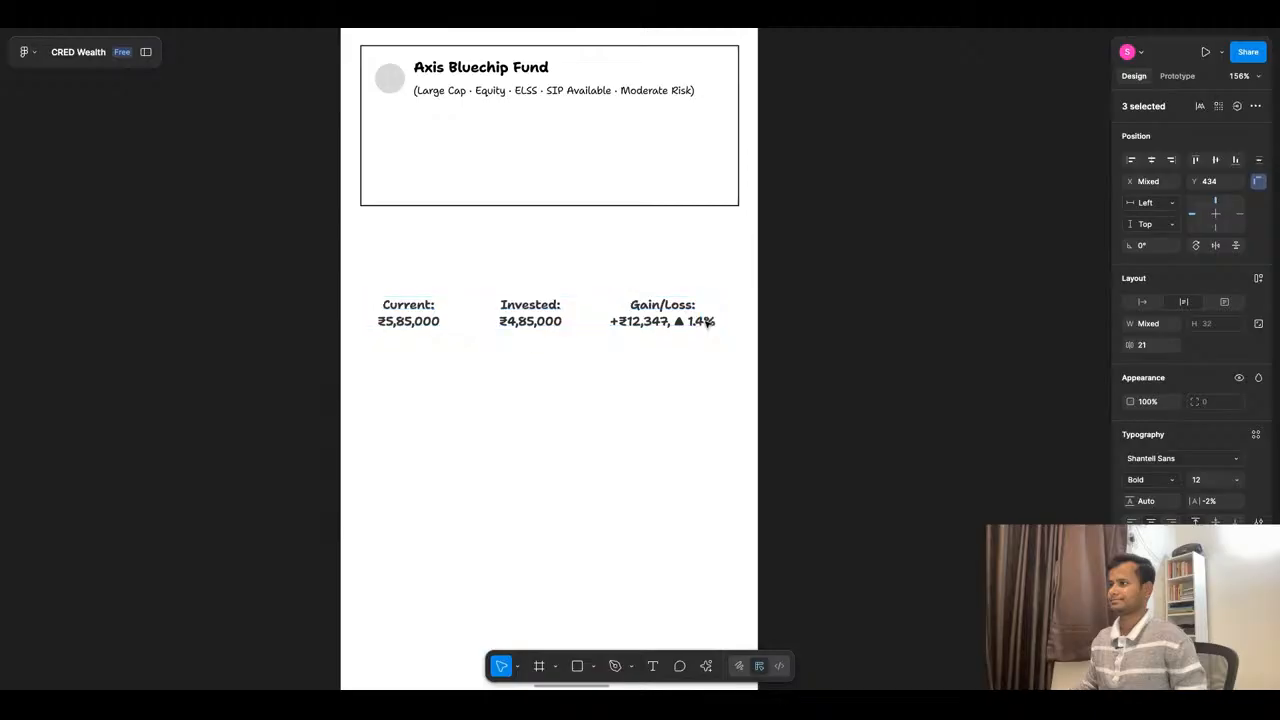
{"action": "left_click_drag", "start_coordinate": [590, 315], "coordinate": [590, 152]}
{"action": "key", "text": "Up"}
{"action": "key", "text": "Up"}
{"action": "key", "text": "Up"}
{"action": "key", "text": "Up"}
{"action": "key", "text": "Up"}
{"action": "key", "text": "Up"}
{"action": "key", "text": "Up"}
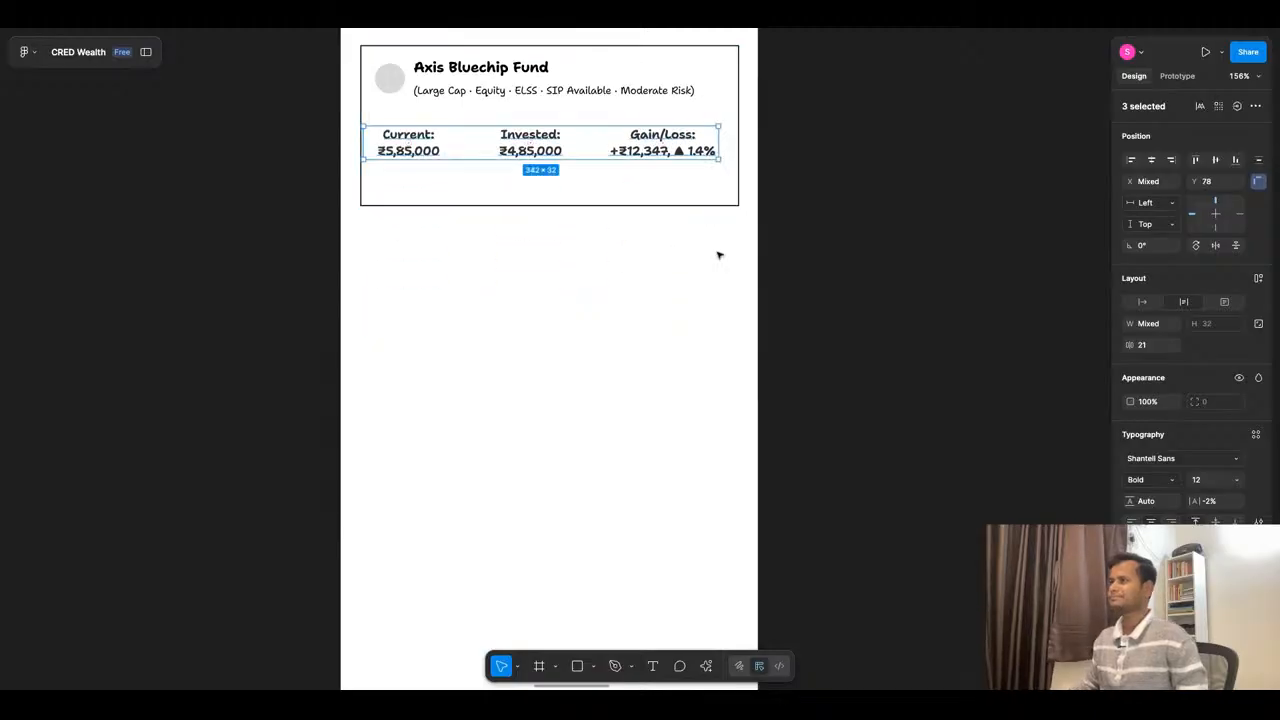
- Consult the competitor fund lists and replace the "Invested" label in the fund card with "AUM"
{"action": "left_click", "coordinate": [702, 240]}
{"action": "scroll", "coordinate": [716, 251], "scroll_direction": "down", "scroll_amount": 10}
{"action": "scroll", "coordinate": [685, 525], "scroll_direction": "down", "scroll_amount": 5}
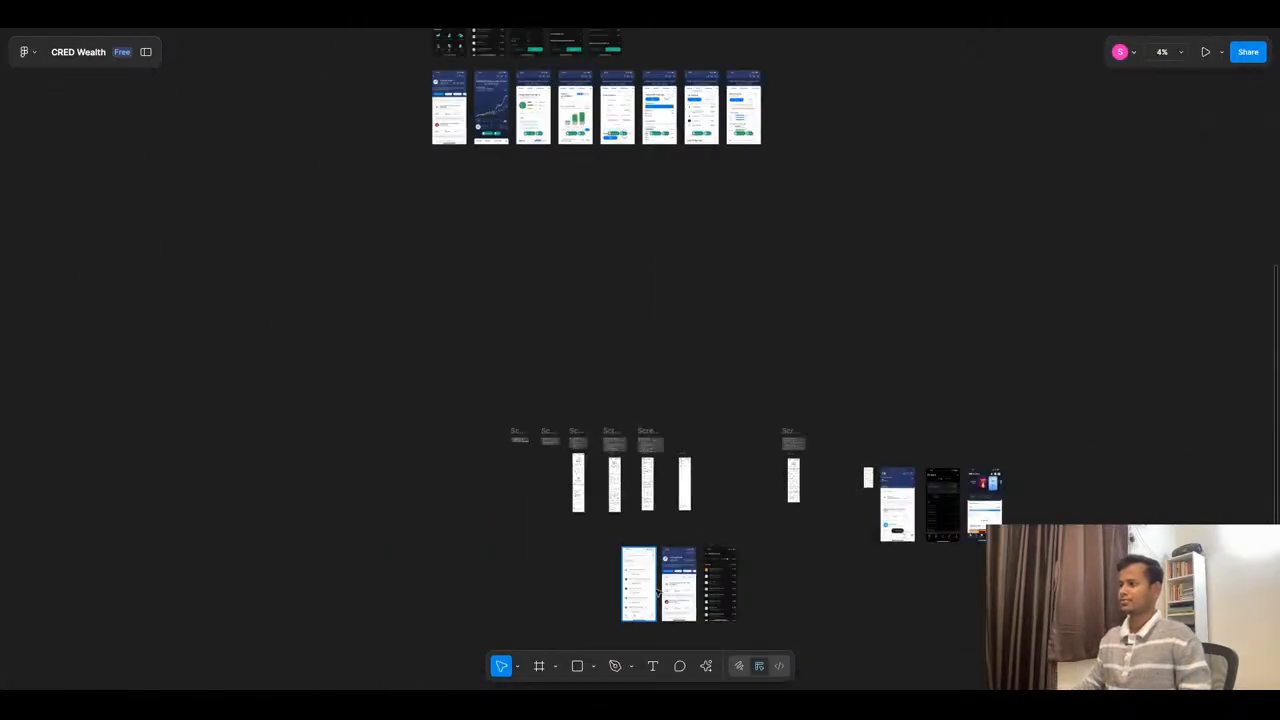
{"action": "scroll", "coordinate": [685, 525], "scroll_direction": "up", "scroll_amount": 5}
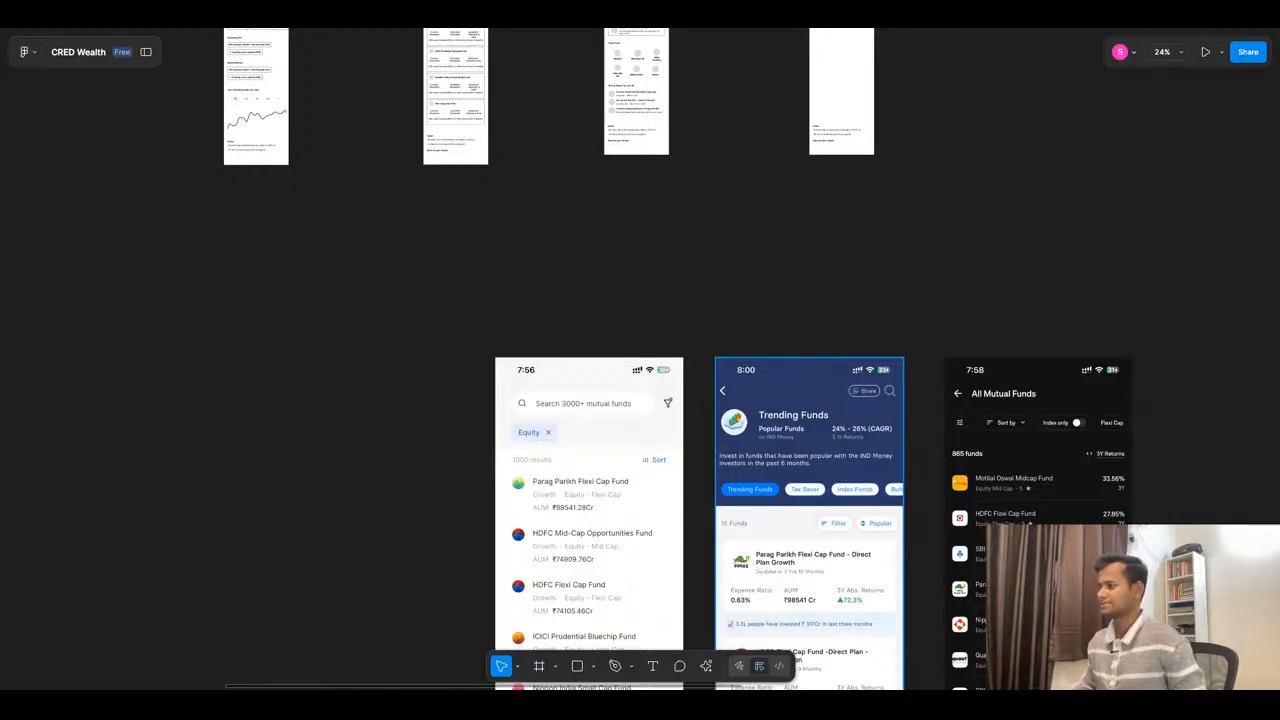
{"action": "scroll", "coordinate": [737, 460], "scroll_direction": "up", "scroll_amount": 5}
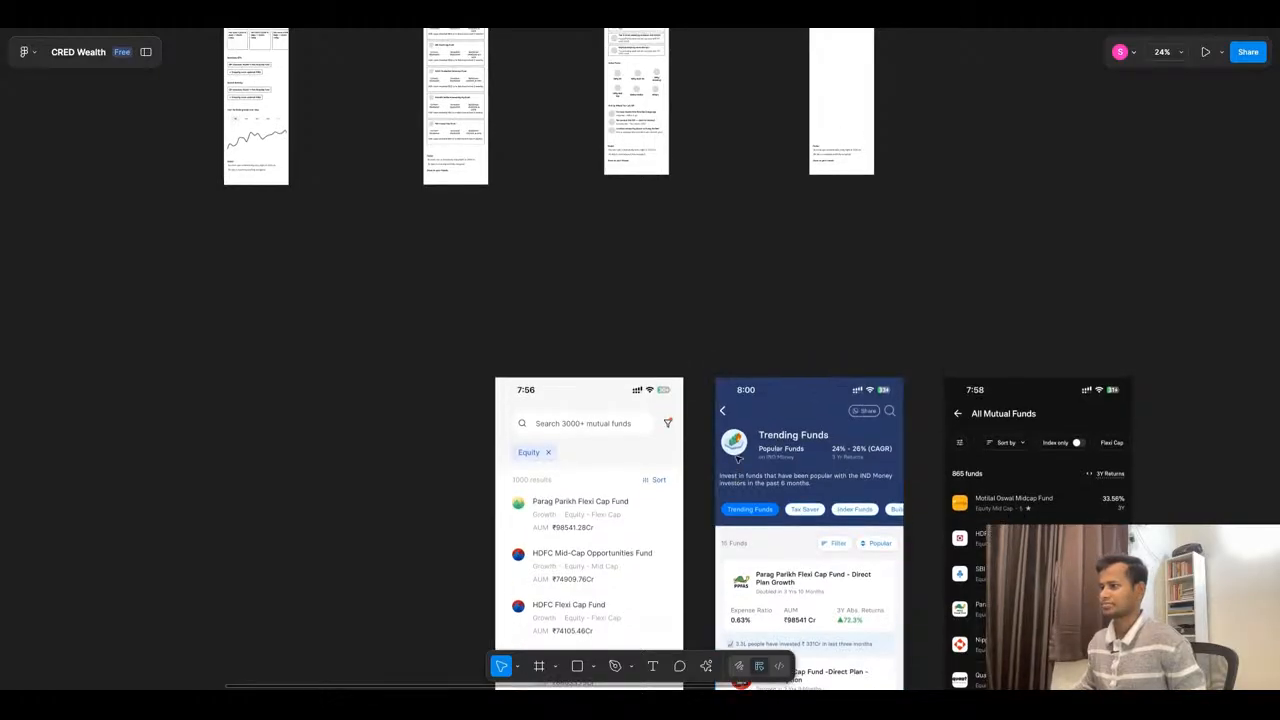
{"action": "scroll", "coordinate": [905, 385], "scroll_direction": "up", "scroll_amount": 5}
{"action": "scroll", "coordinate": [710, 399], "scroll_direction": "up", "scroll_amount": 5}
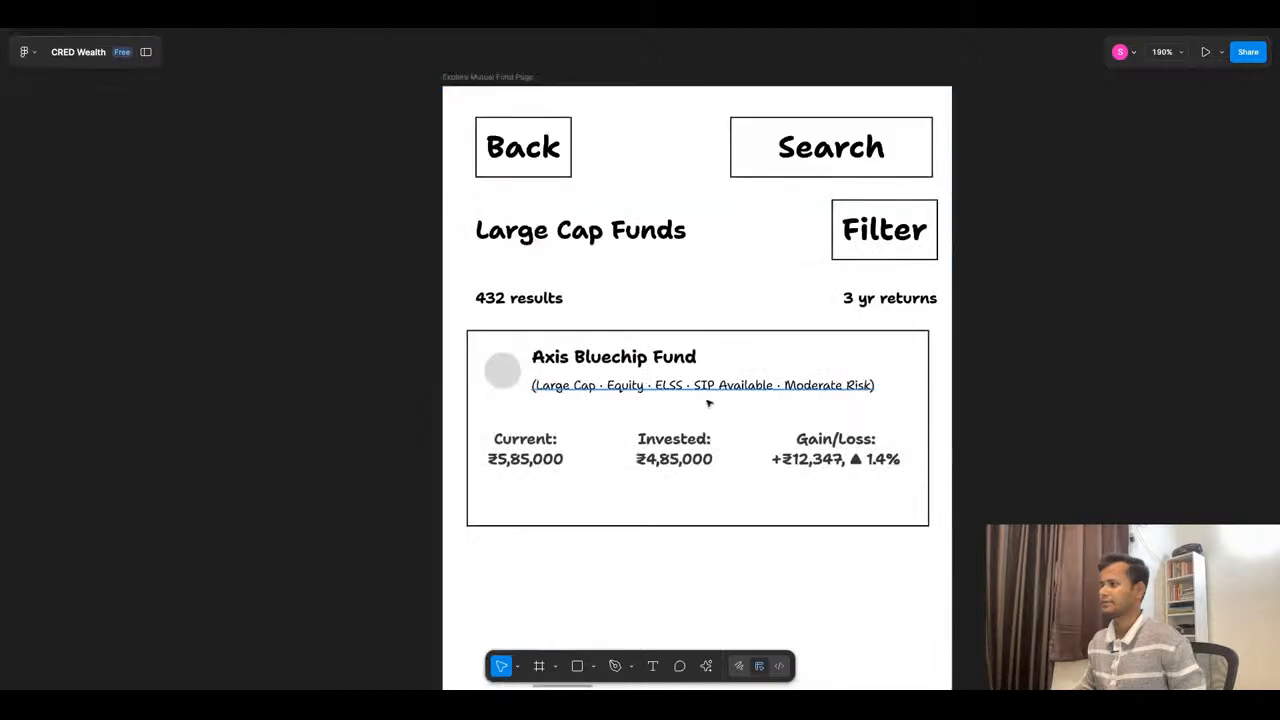
{"action": "double_click", "coordinate": [700, 447]}
{"action": "left_click_drag", "start_coordinate": [707, 441], "coordinate": [645, 441]}
{"action": "key", "text": "BackSpace"}
{"action": "key", "text": "BackSpace"}
{"action": "type", "text": "AUM:"}
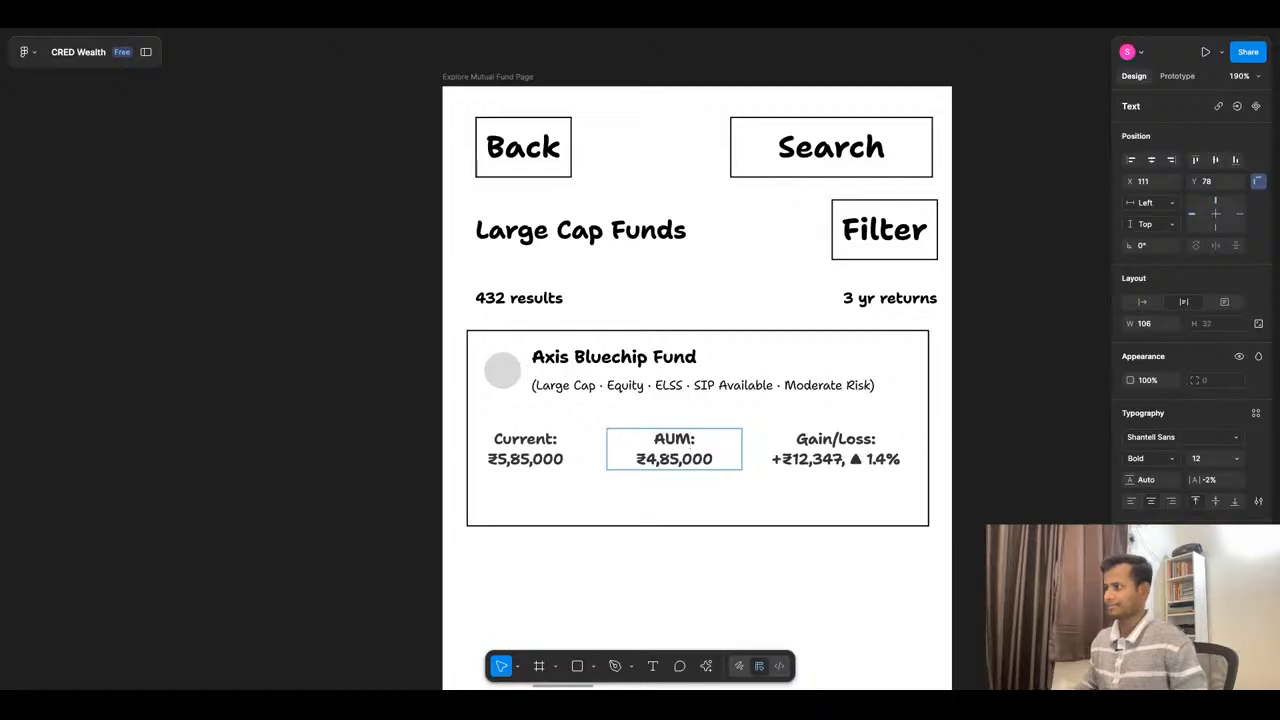
- Replace the "Gain/Loss:" label in the fund card with "Expense:"
{"action": "double_click", "coordinate": [827, 444]}
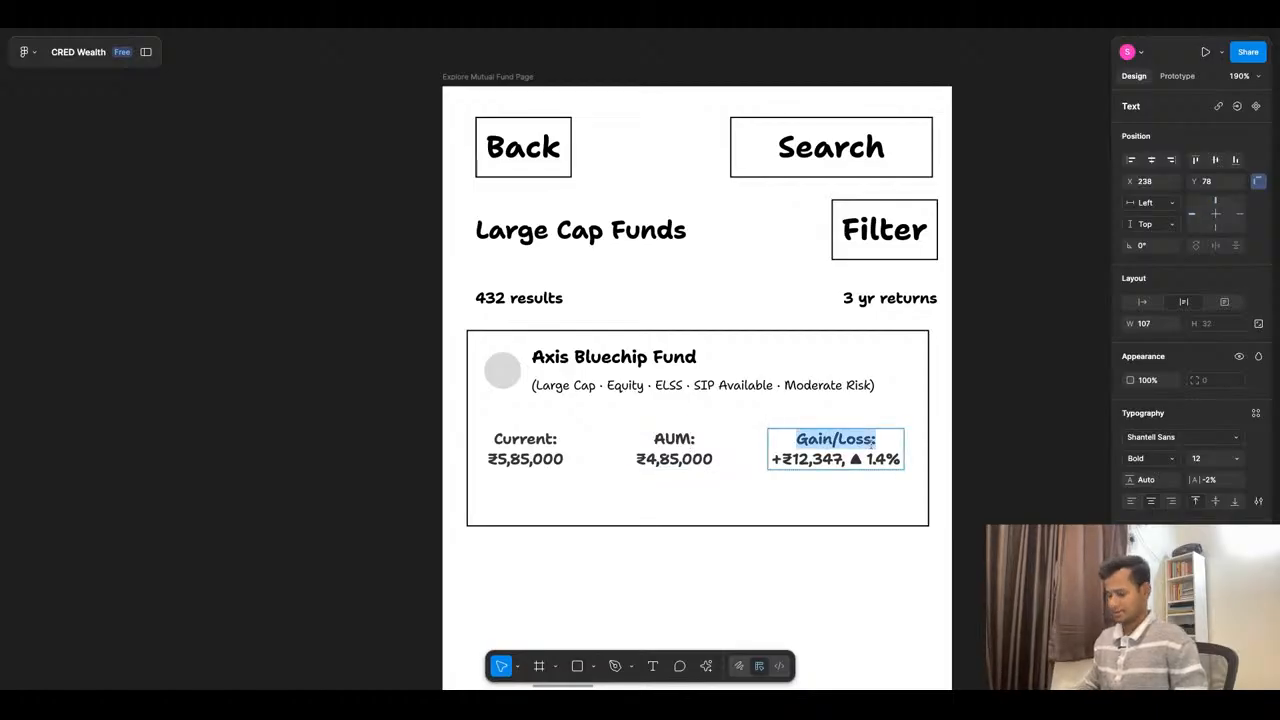
{"action": "type", "text": "Expense"}
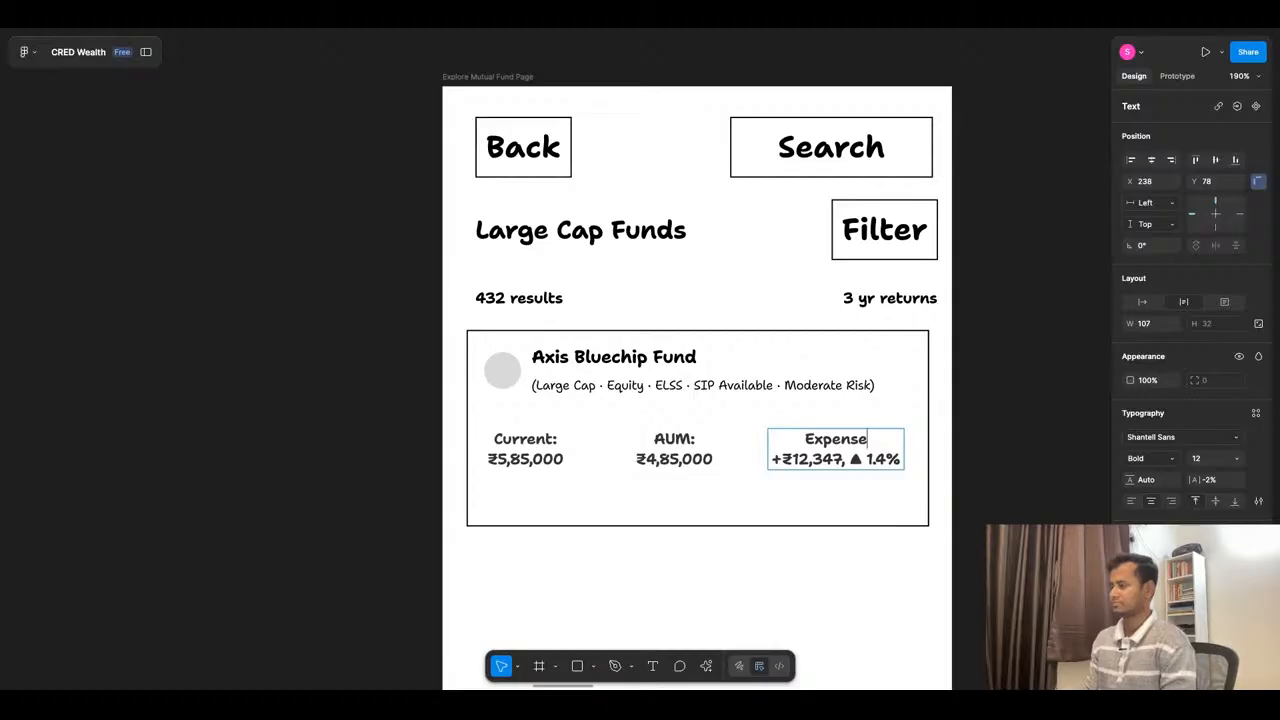
{"action": "type", "text": ":"}
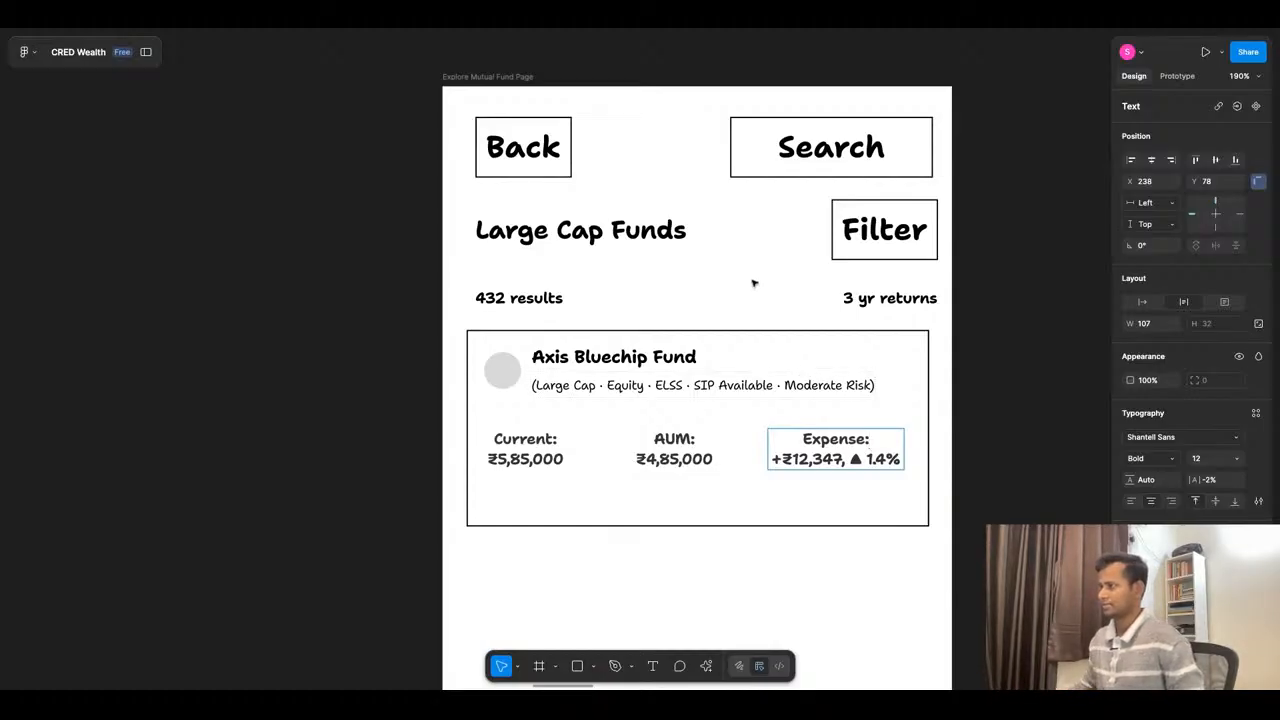
{"action": "scroll", "coordinate": [751, 280], "scroll_direction": "down", "scroll_amount": 5}
{"action": "scroll", "coordinate": [751, 280], "scroll_direction": "down", "scroll_amount": 2}
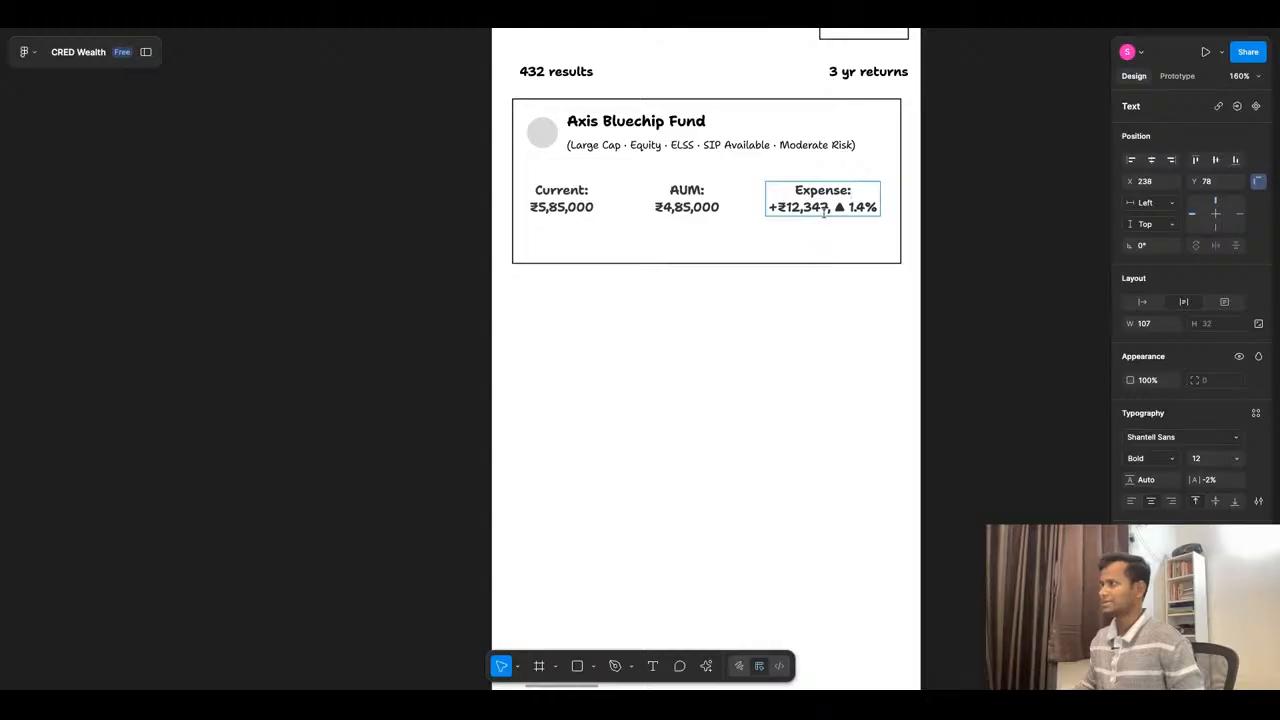
{"action": "left_click_drag", "start_coordinate": [877, 207], "coordinate": [769, 207]}
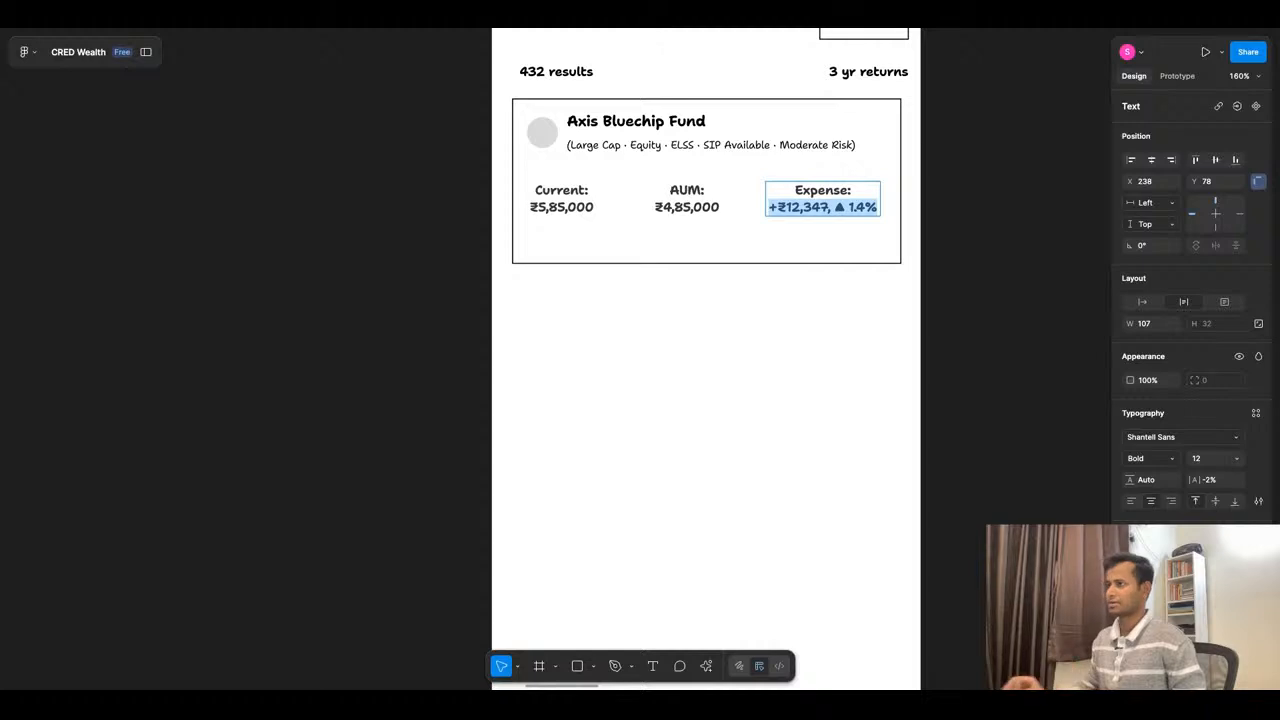
{"action": "double_click", "coordinate": [584, 191]}
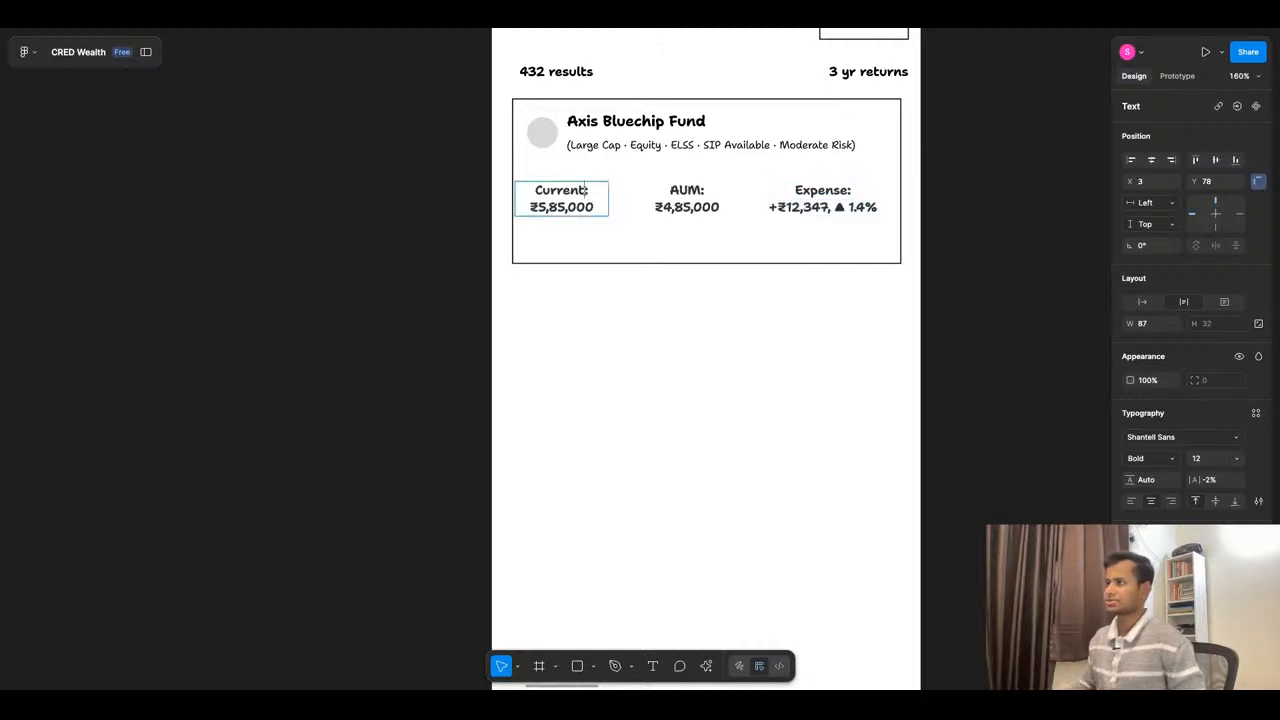
{"action": "key", "text": "shift+Left"}
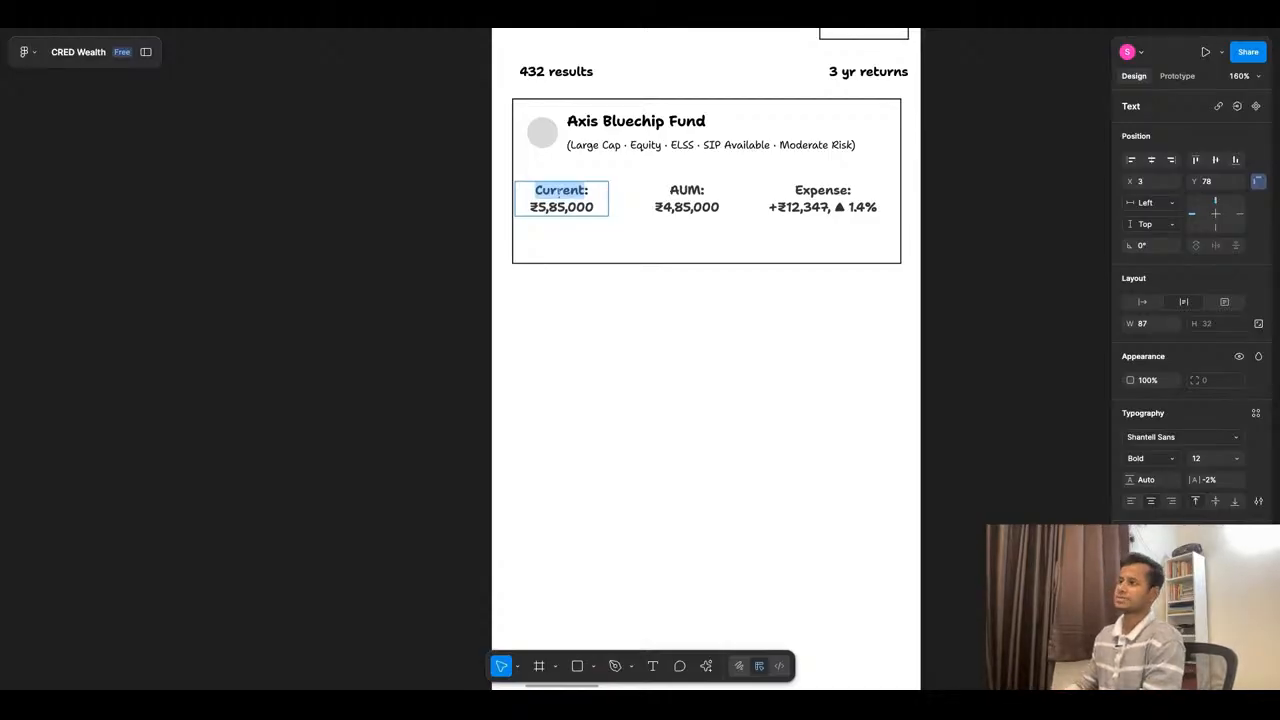
- Change the "Expense" label in the fund card to "3 yrs Abs return", keeping the colon
{"action": "left_click", "coordinate": [847, 191]}
{"action": "key", "text": "shift+Left"}
{"action": "key", "text": "shift+Left"}
{"action": "key", "text": "shift+Left"}
{"action": "key", "text": "shift+Left"}
{"action": "key", "text": "shift+Left"}
{"action": "key", "text": "shift+Left"}
{"action": "key", "text": "shift+Left"}
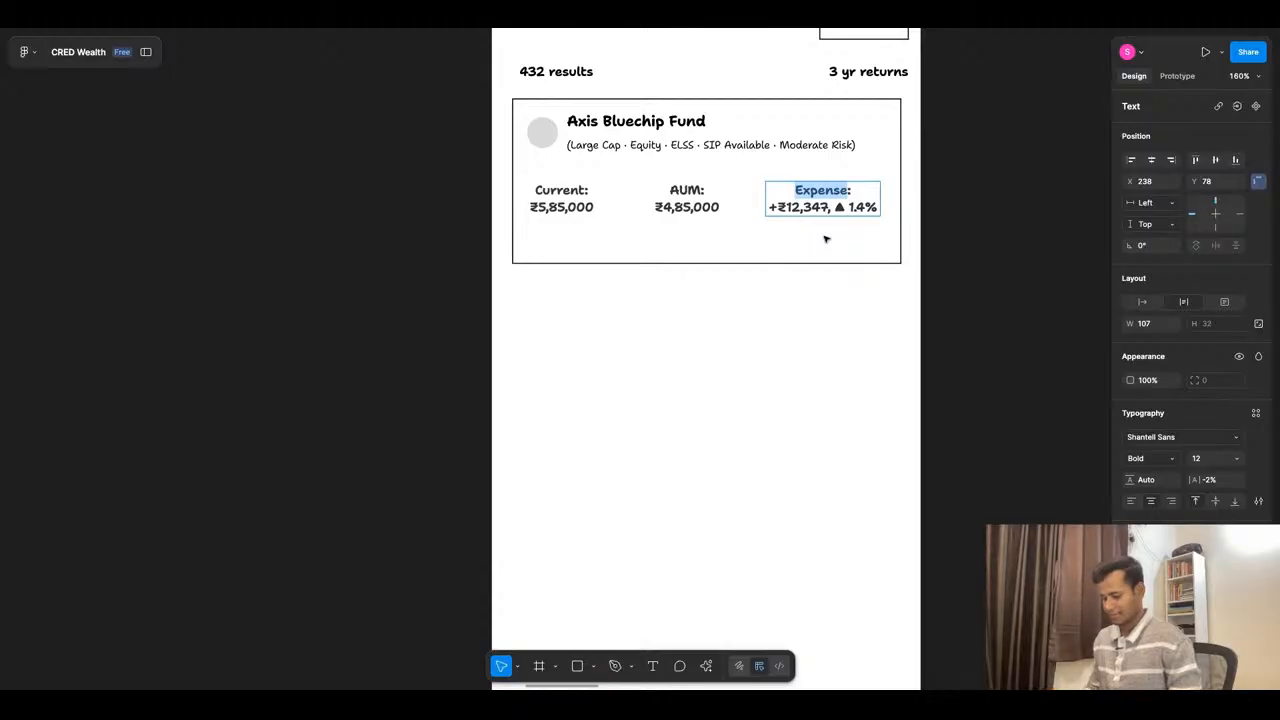
{"action": "type", "text": "3 yrs"}
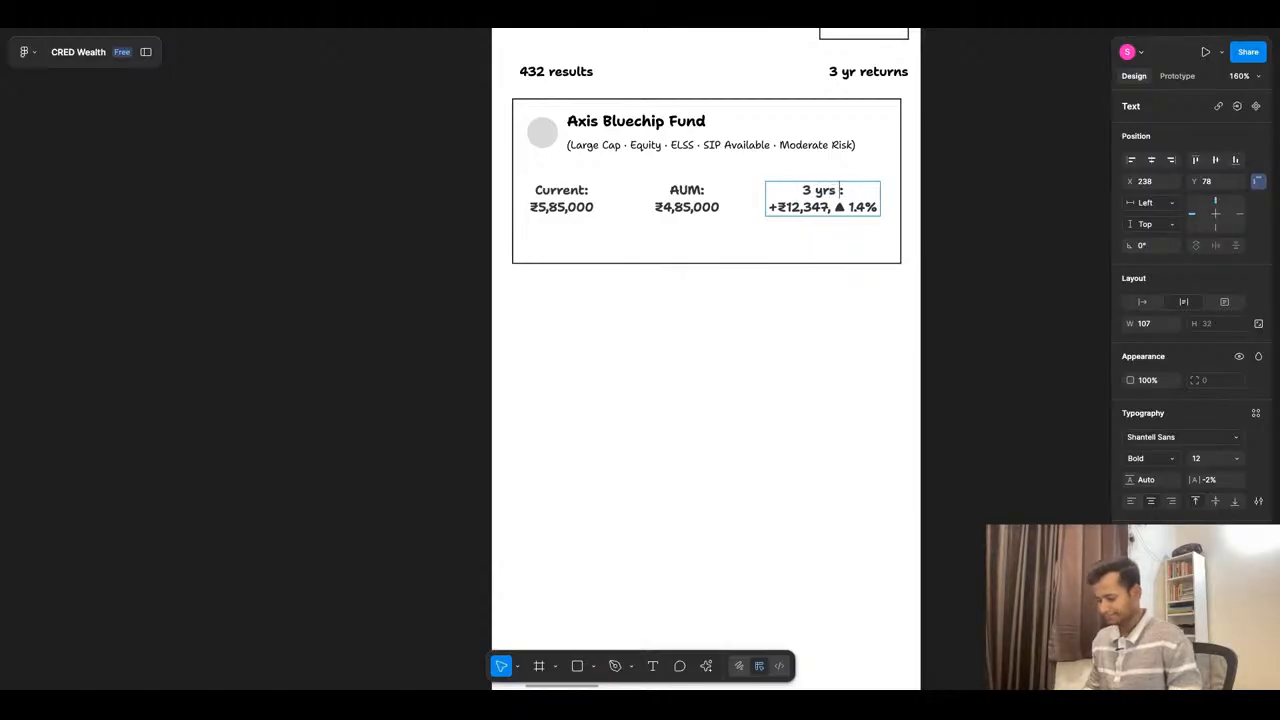
{"action": "type", "text": " Abs r"}
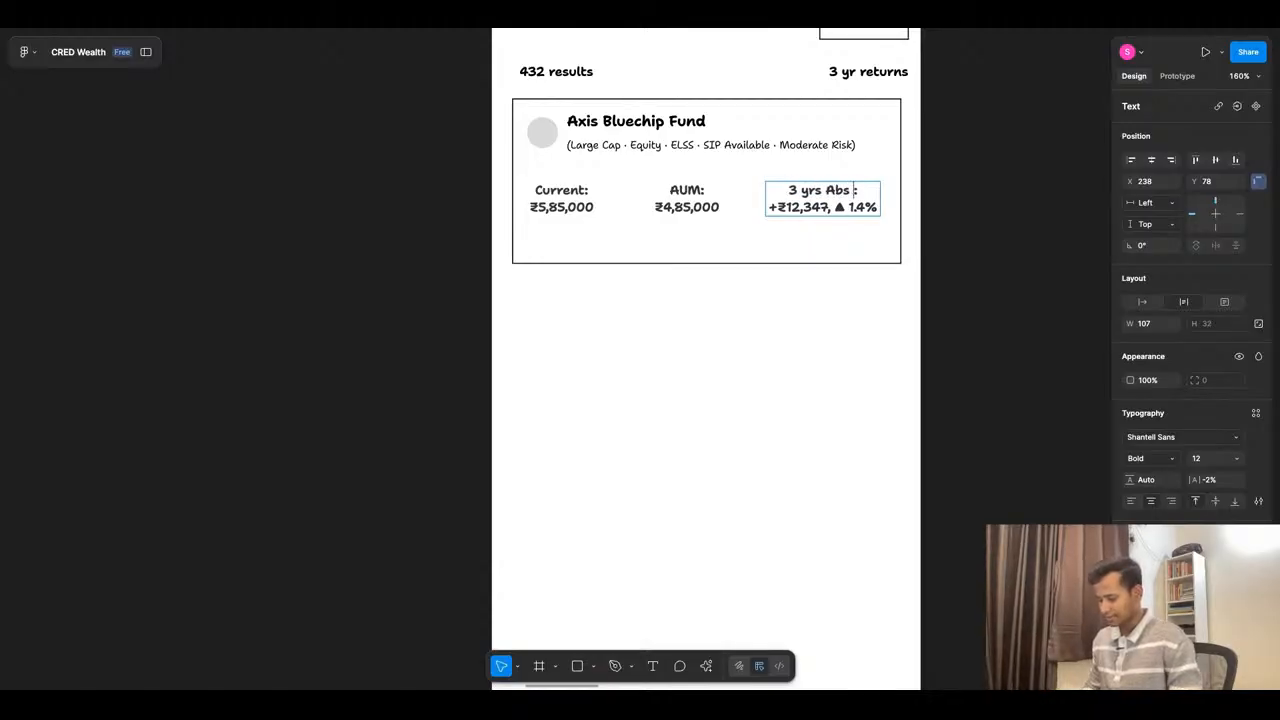
{"action": "type", "text": "eturn"}
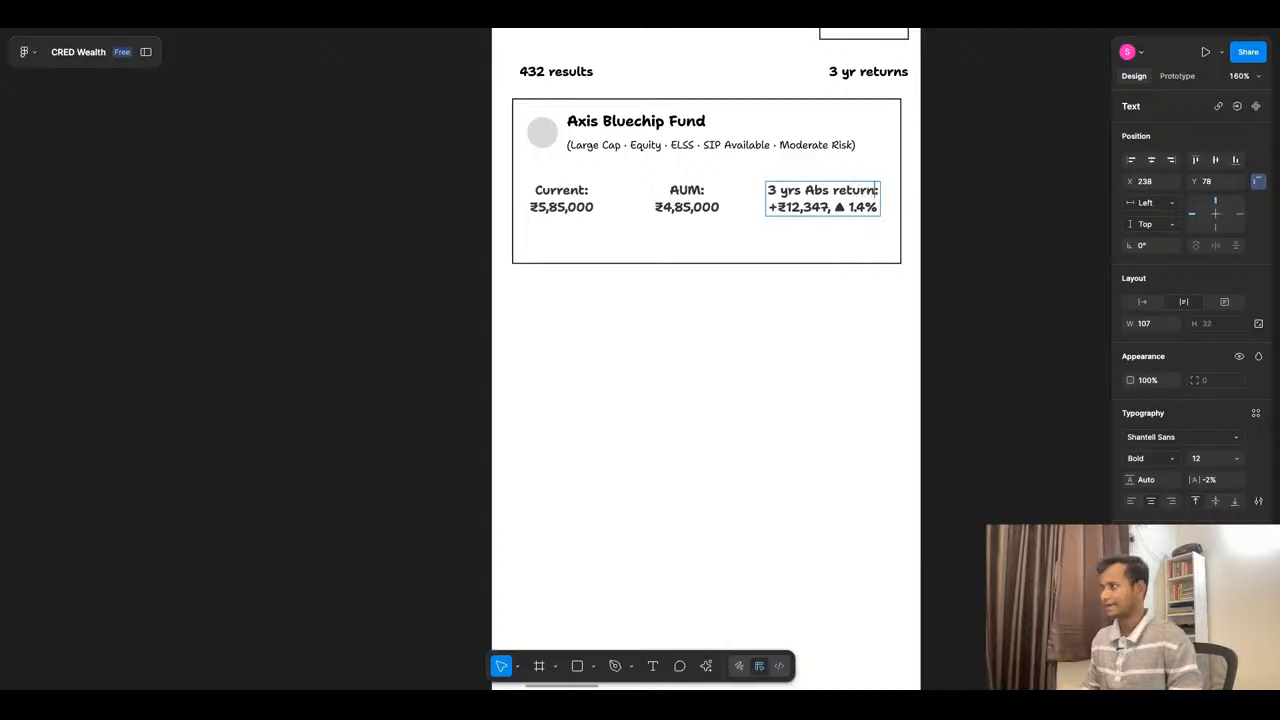
- Remove the rupee gain under the 3 yrs Abs return label and set the percentage after the triangle to 71.4%
{"action": "left_click_drag", "start_coordinate": [852, 210], "coordinate": [812, 210]}
{"action": "left_click", "coordinate": [846, 210]}
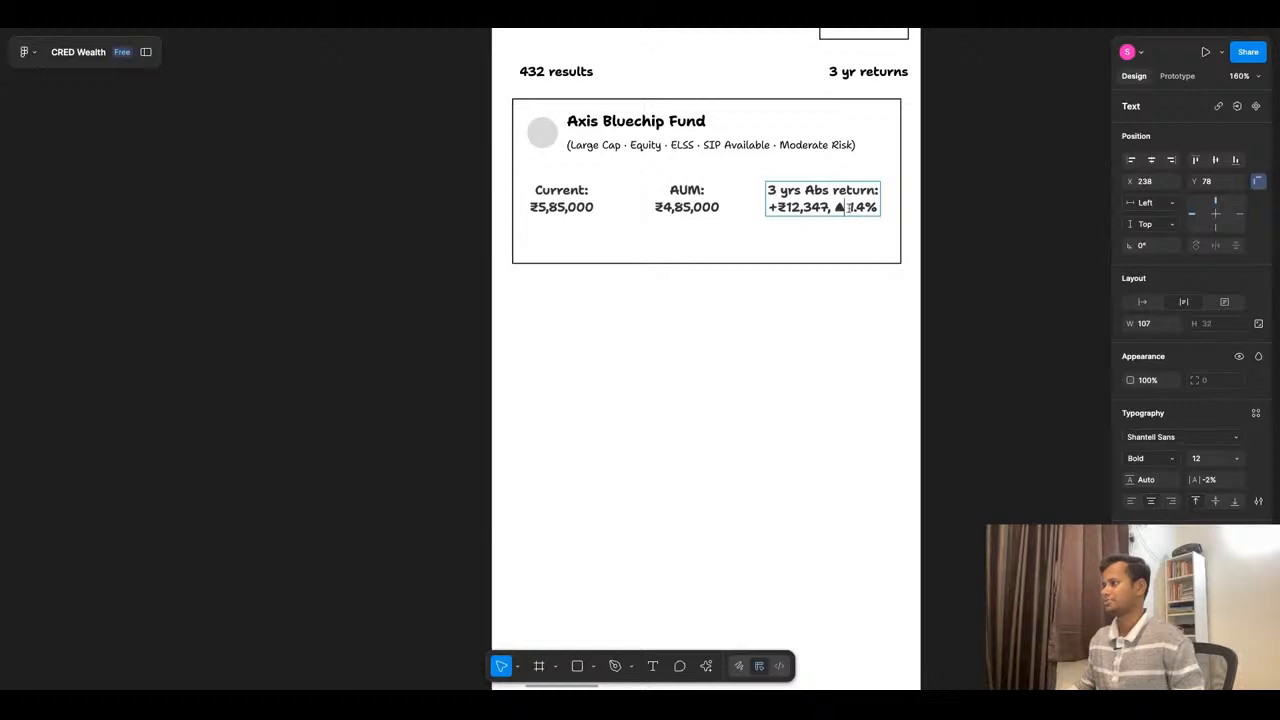
{"action": "scroll", "coordinate": [754, 211], "scroll_direction": "down", "scroll_amount": 10}
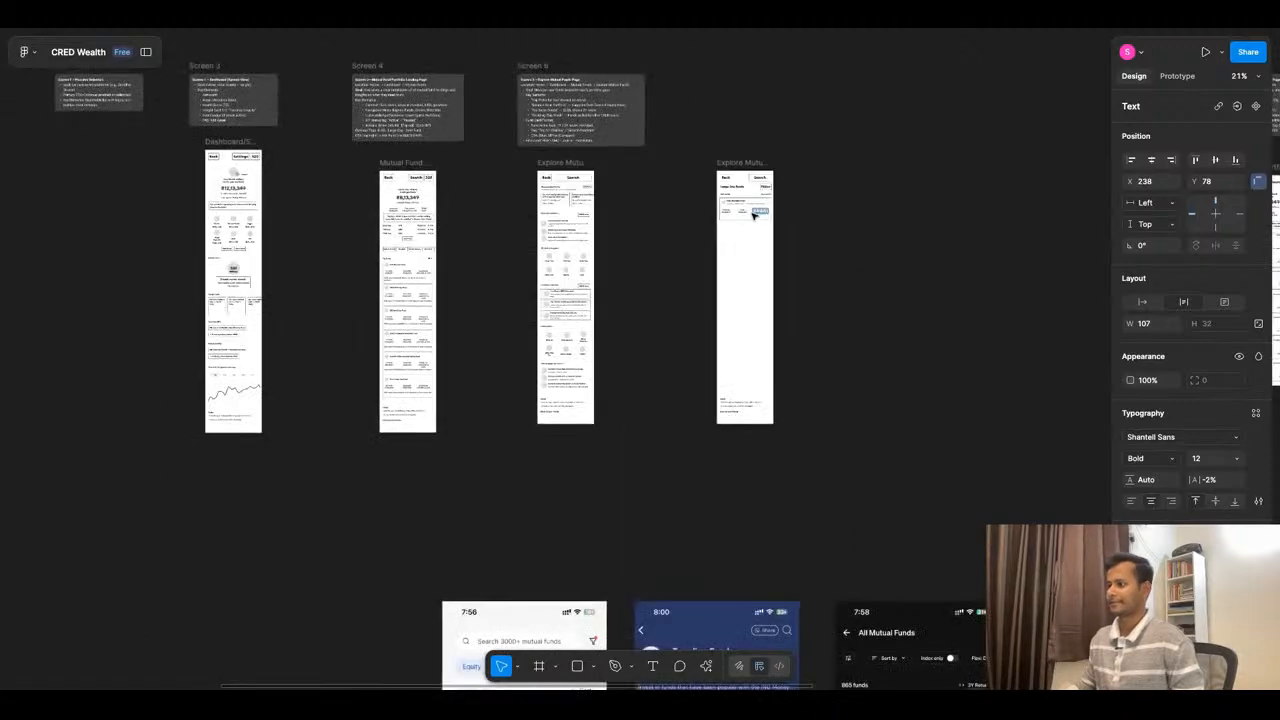
{"action": "scroll", "coordinate": [754, 214], "scroll_direction": "down", "scroll_amount": 3}
{"action": "scroll", "coordinate": [757, 409], "scroll_direction": "up", "scroll_amount": 3}
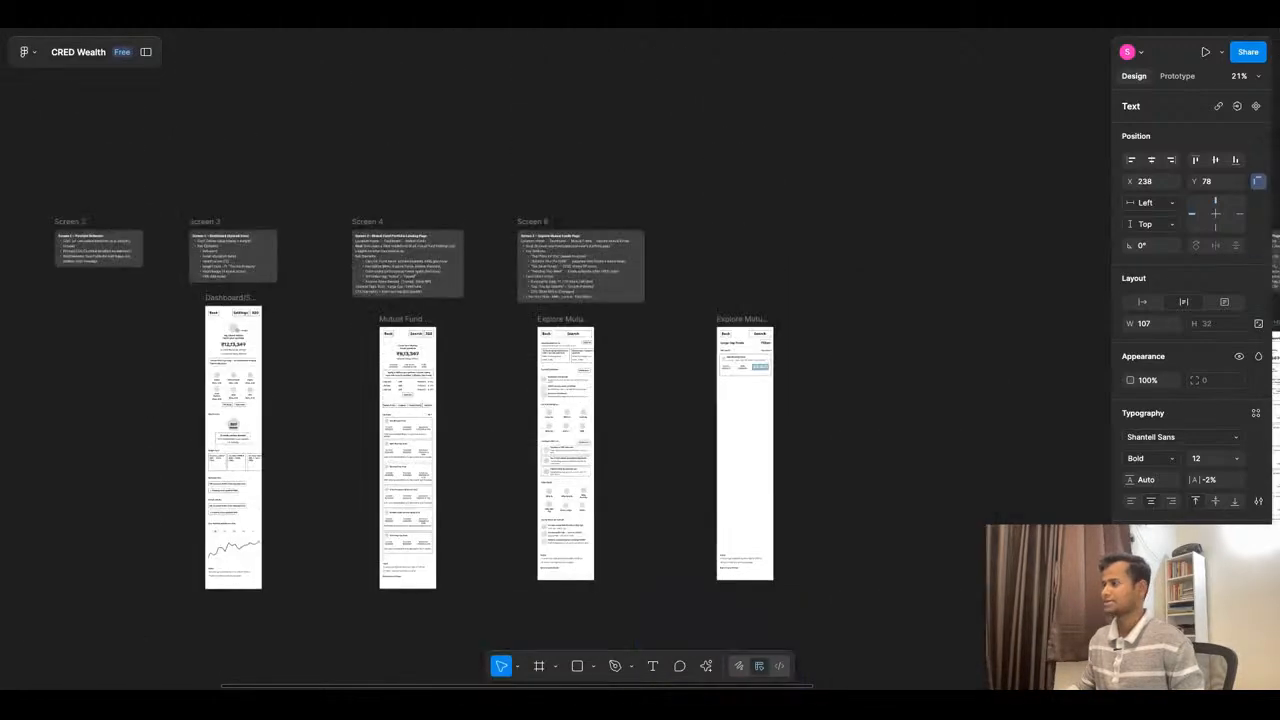
{"action": "scroll", "coordinate": [802, 320], "scroll_direction": "up", "scroll_amount": 10}
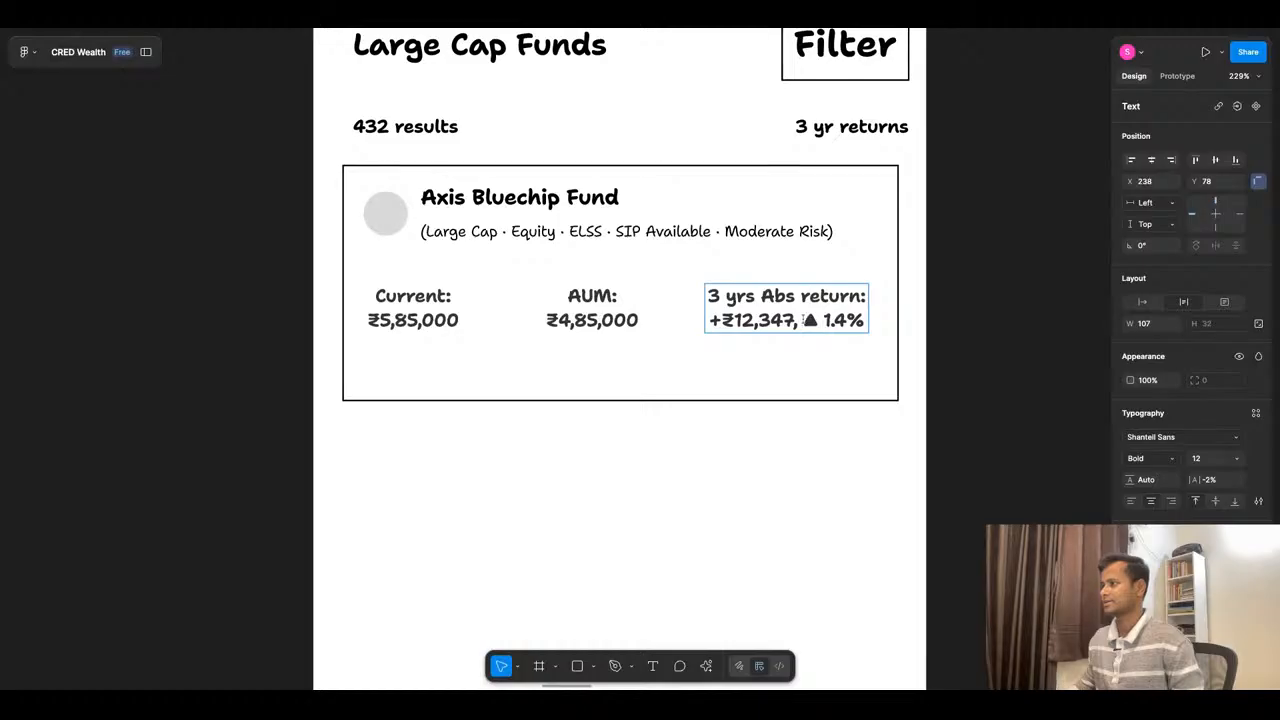
{"action": "left_click_drag", "start_coordinate": [802, 320], "coordinate": [706, 320]}
{"action": "key", "text": "BackSpace"}
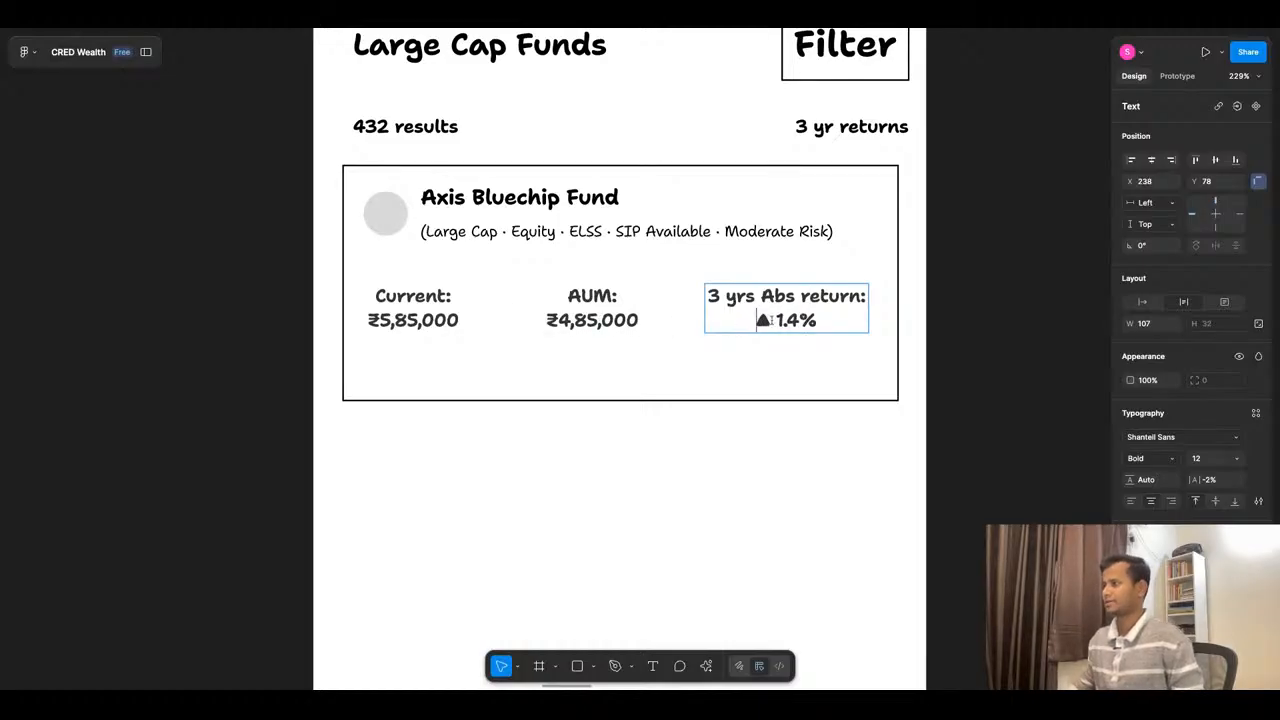
{"action": "type", "text": "7"}
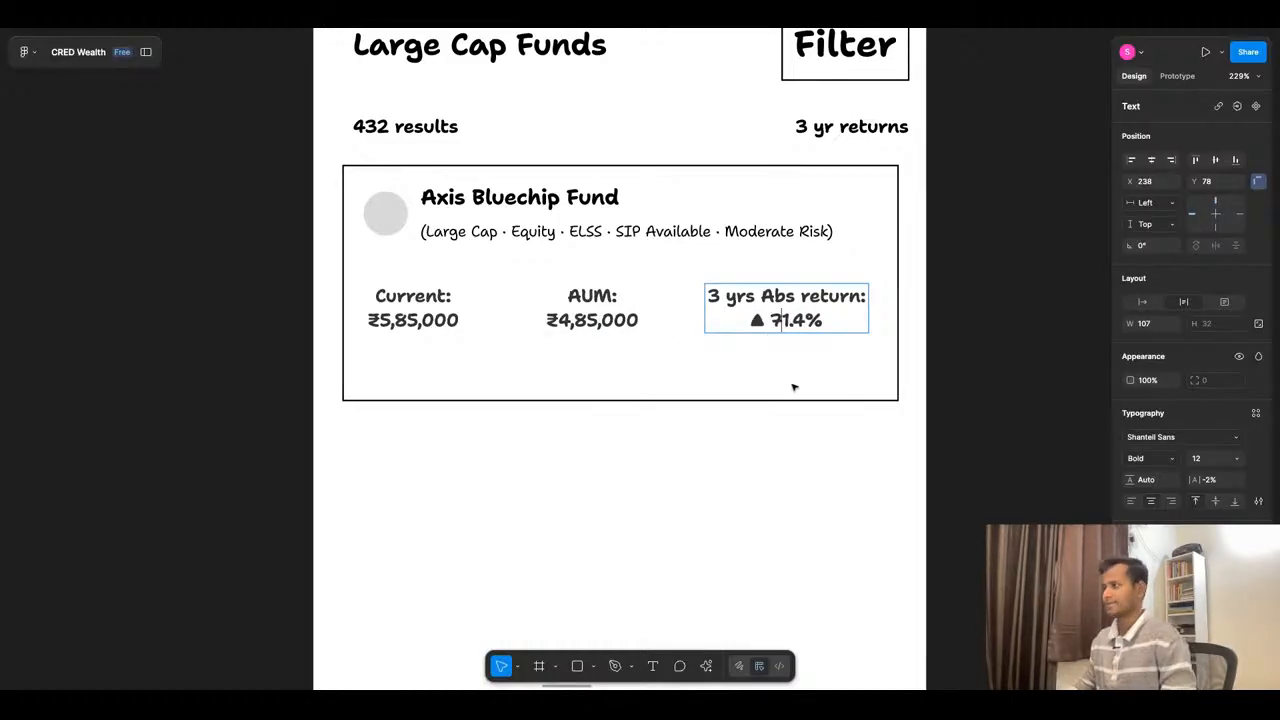
{"action": "left_click", "coordinate": [820, 366]}
- Set the value under the AUM label in the fund card to "₹4,850 cr"
{"action": "scroll", "coordinate": [991, 281], "scroll_direction": "down", "scroll_amount": 2}
{"action": "scroll", "coordinate": [877, 311], "scroll_direction": "down", "scroll_amount": 2}
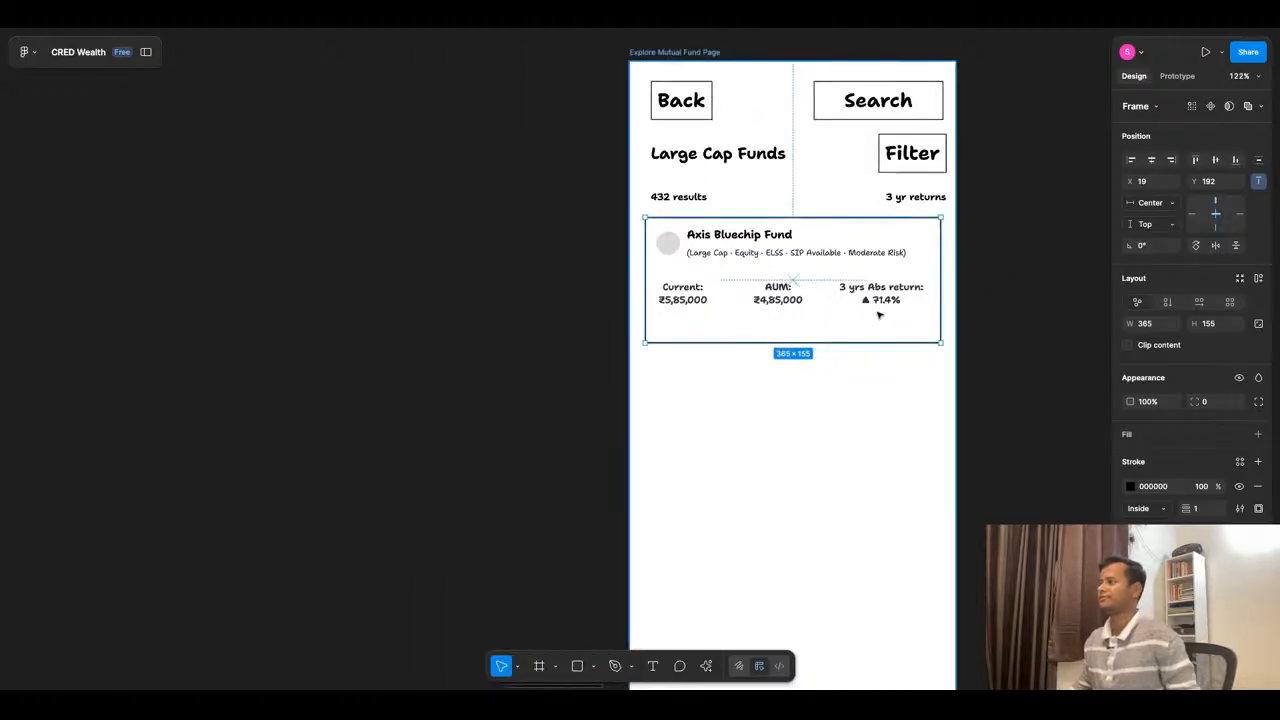
{"action": "scroll", "coordinate": [820, 320], "scroll_direction": "up", "scroll_amount": 4}
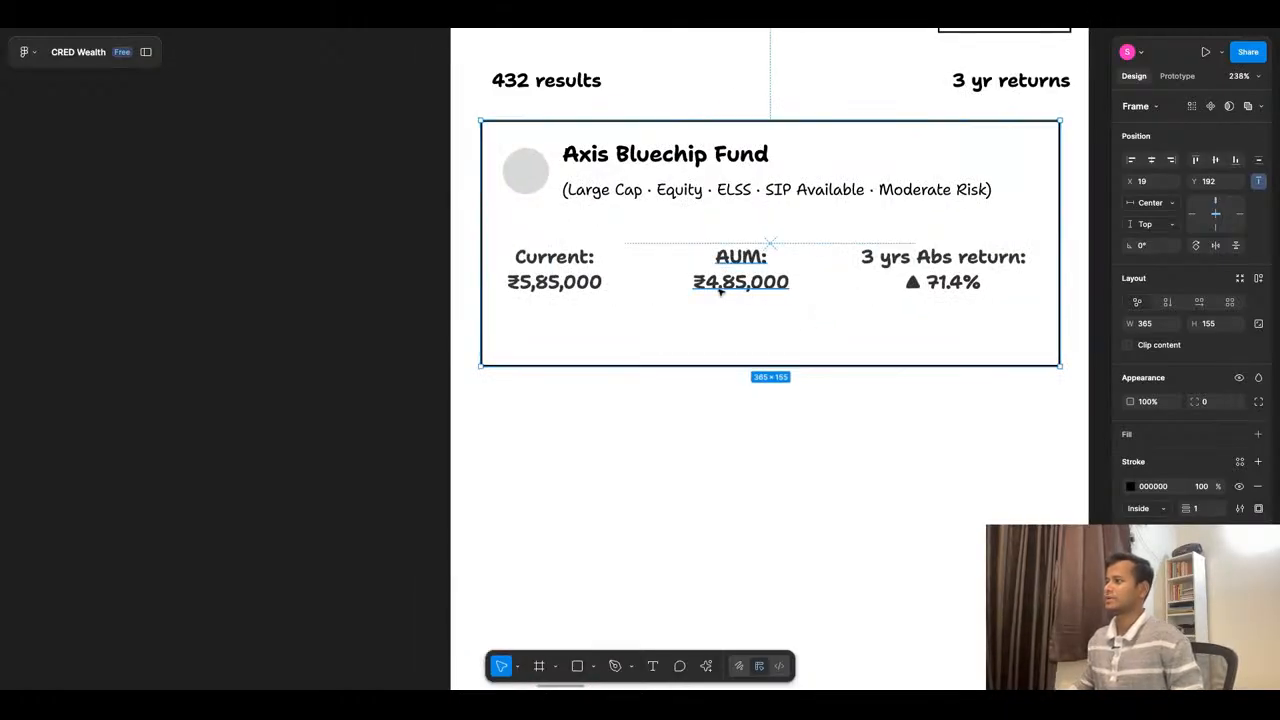
{"action": "double_click", "coordinate": [725, 290]}
{"action": "left_click", "coordinate": [727, 292]}
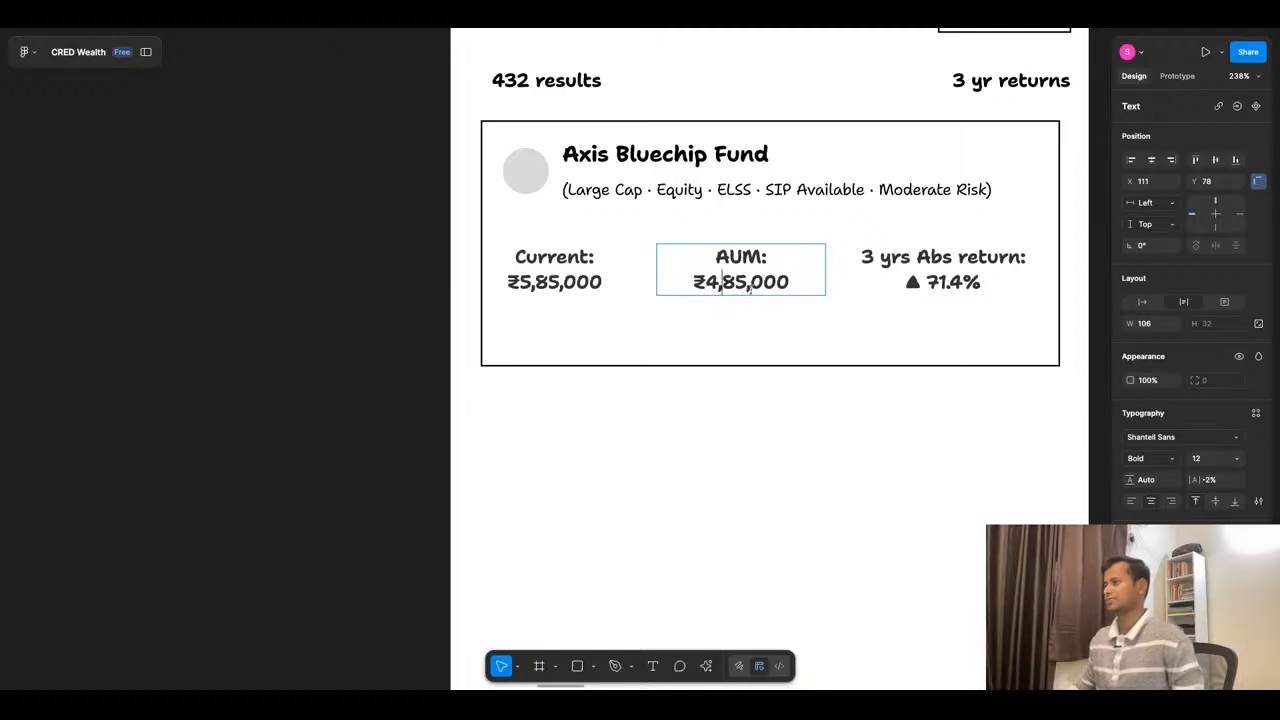
{"action": "key", "text": "BackSpace"}
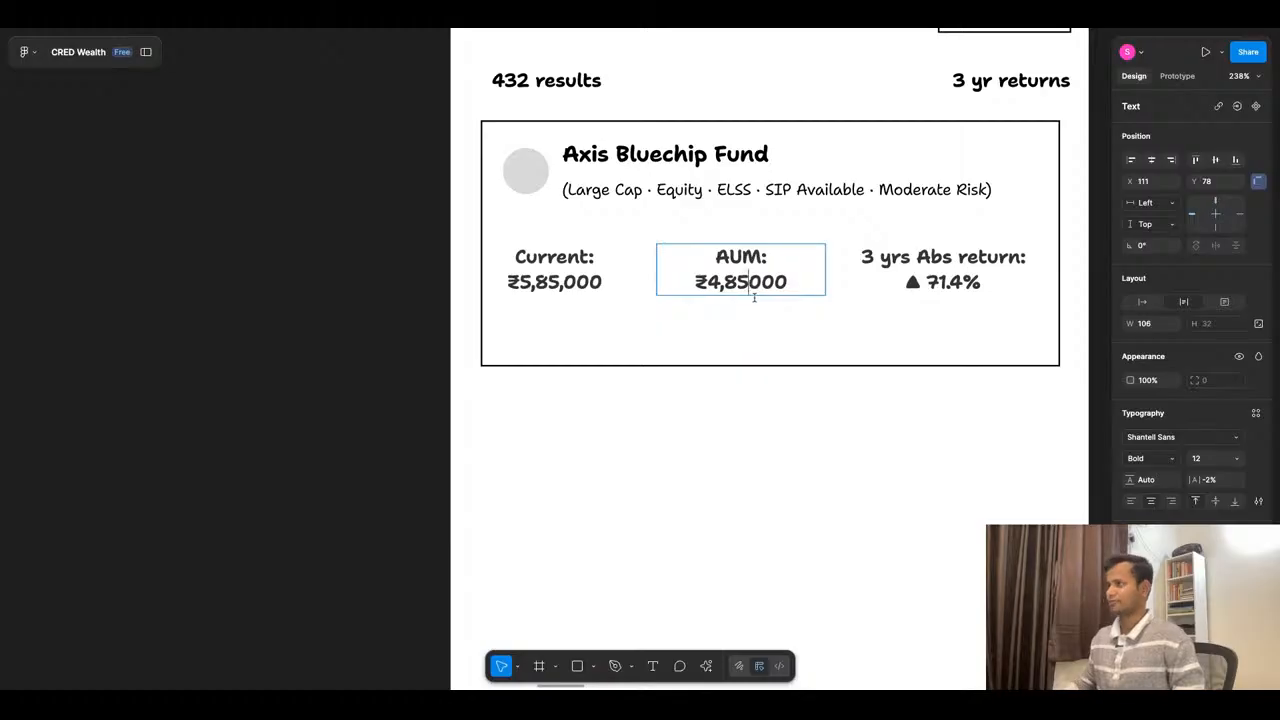
{"action": "key", "text": "Escape"}
{"action": "key", "text": "Return"}
{"action": "left_click", "coordinate": [790, 283]}
{"action": "key", "text": "BackSpace"}
{"action": "key", "text": "BackSpace"}
{"action": "type", "text": "cr"}
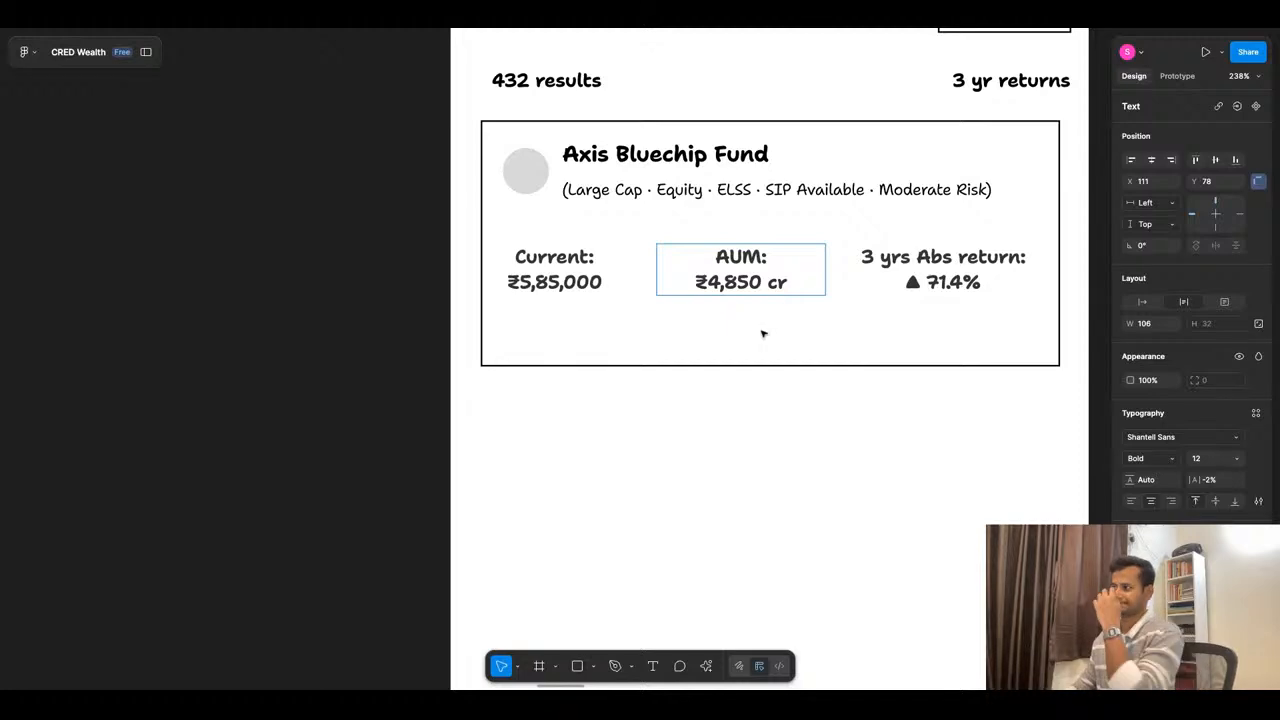
{"action": "left_click", "coordinate": [727, 404]}
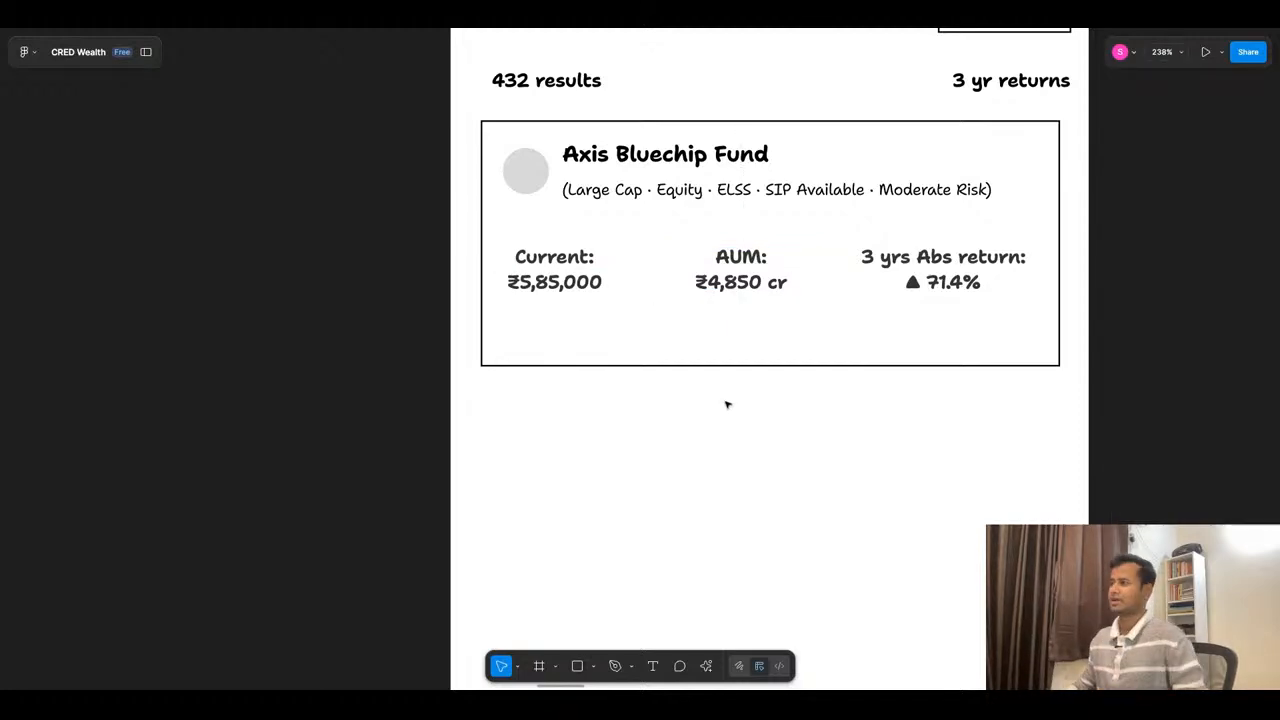
- Switch to ChatGPT to review the suggested page header and fund card elements, and return to the Figma wireframe
{"action": "left_click", "coordinate": [650, 26]}
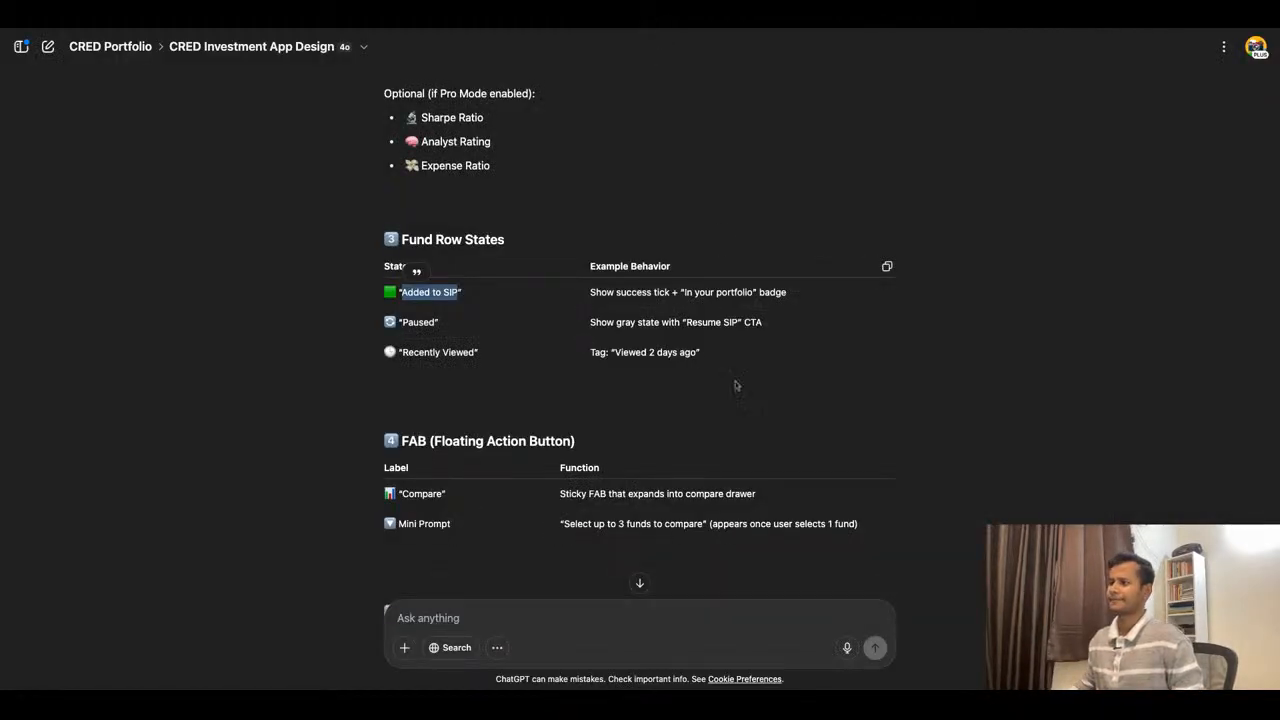
{"action": "scroll", "coordinate": [698, 343], "scroll_direction": "up", "scroll_amount": 10}
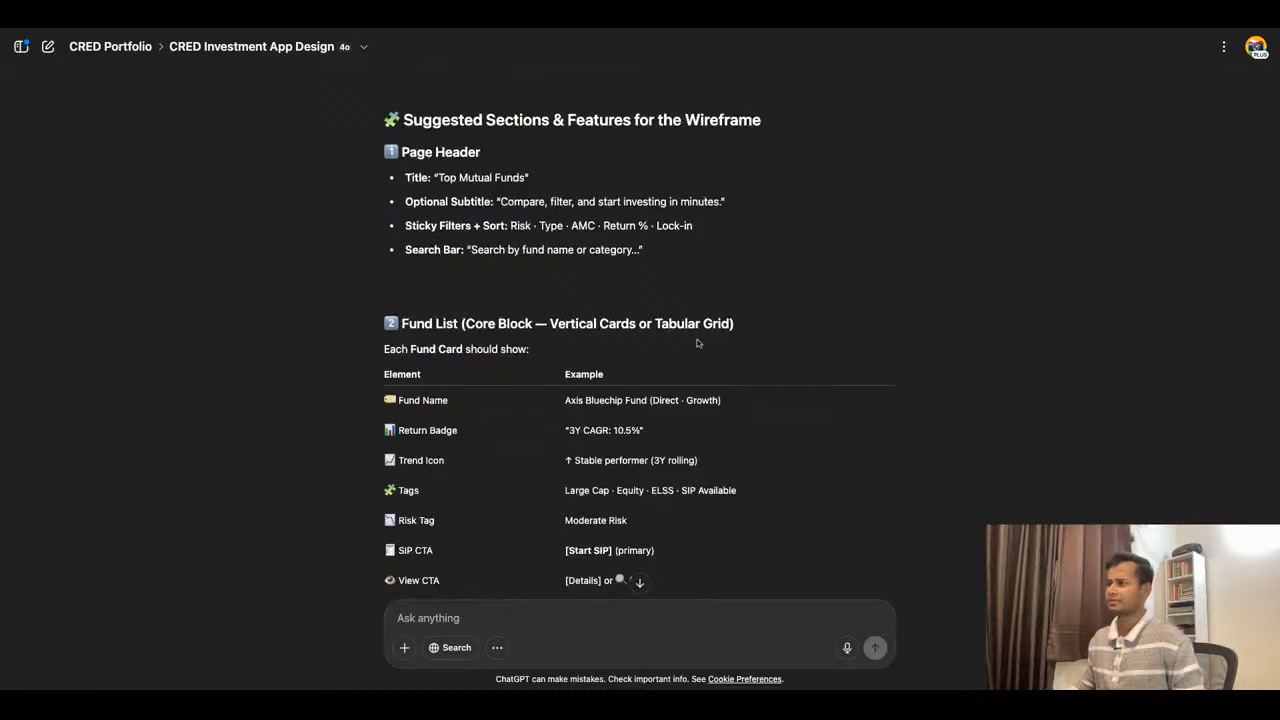
{"action": "scroll", "coordinate": [656, 160], "scroll_direction": "down", "scroll_amount": 1}
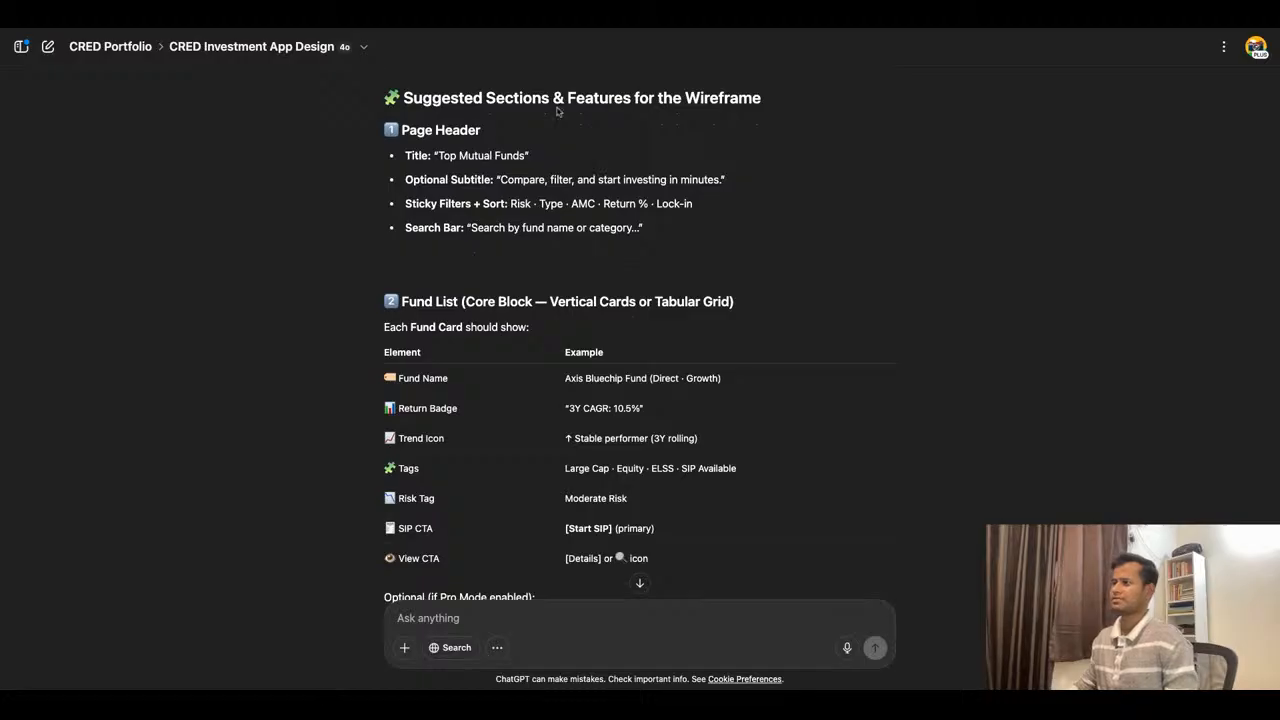
{"action": "left_click", "coordinate": [534, 16]}
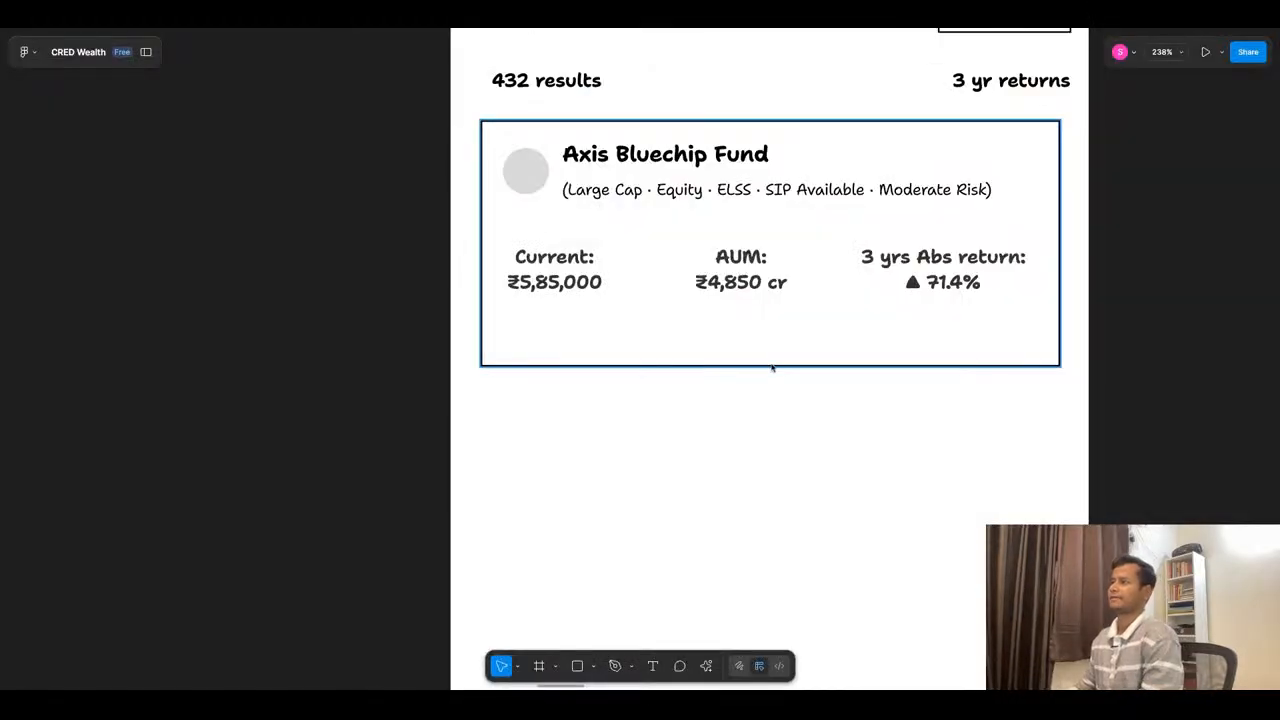
- Examine the competitor mutual fund list screens and compare their fund metrics with the Axis Bluechip Fund card
{"action": "scroll", "coordinate": [723, 320], "scroll_direction": "down", "scroll_amount": 10}
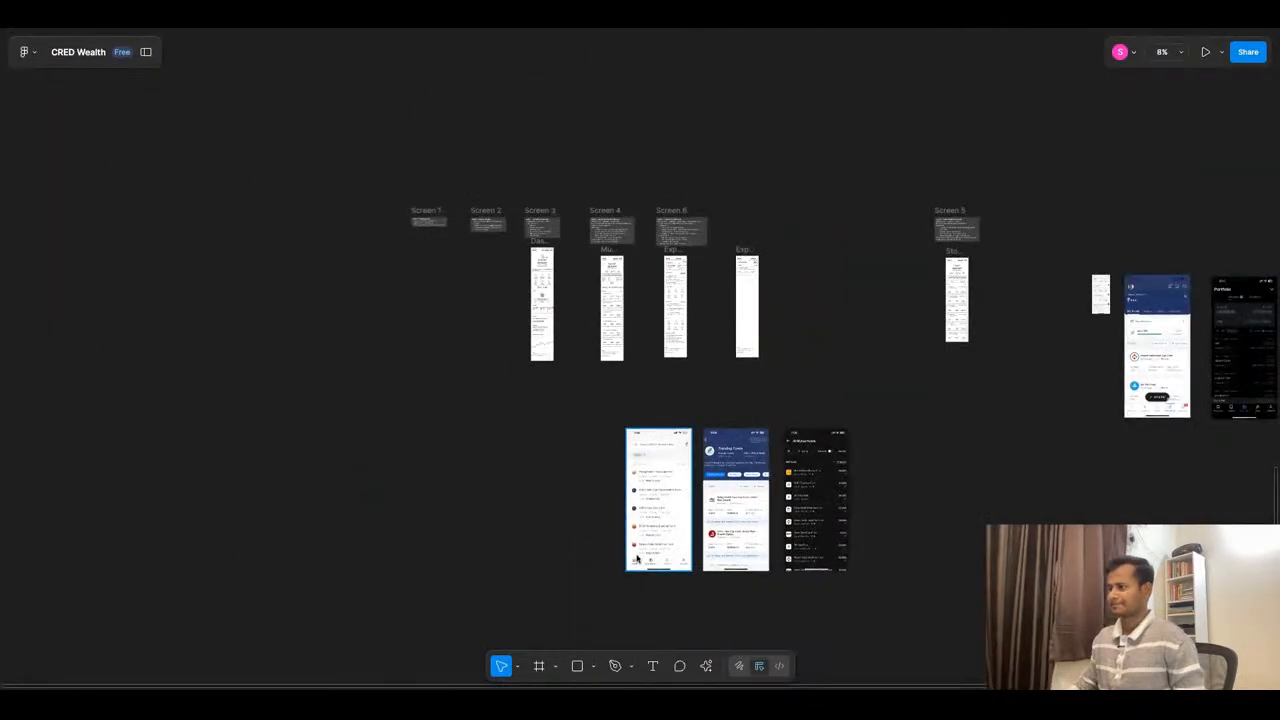
{"action": "scroll", "coordinate": [636, 558], "scroll_direction": "up", "scroll_amount": 5}
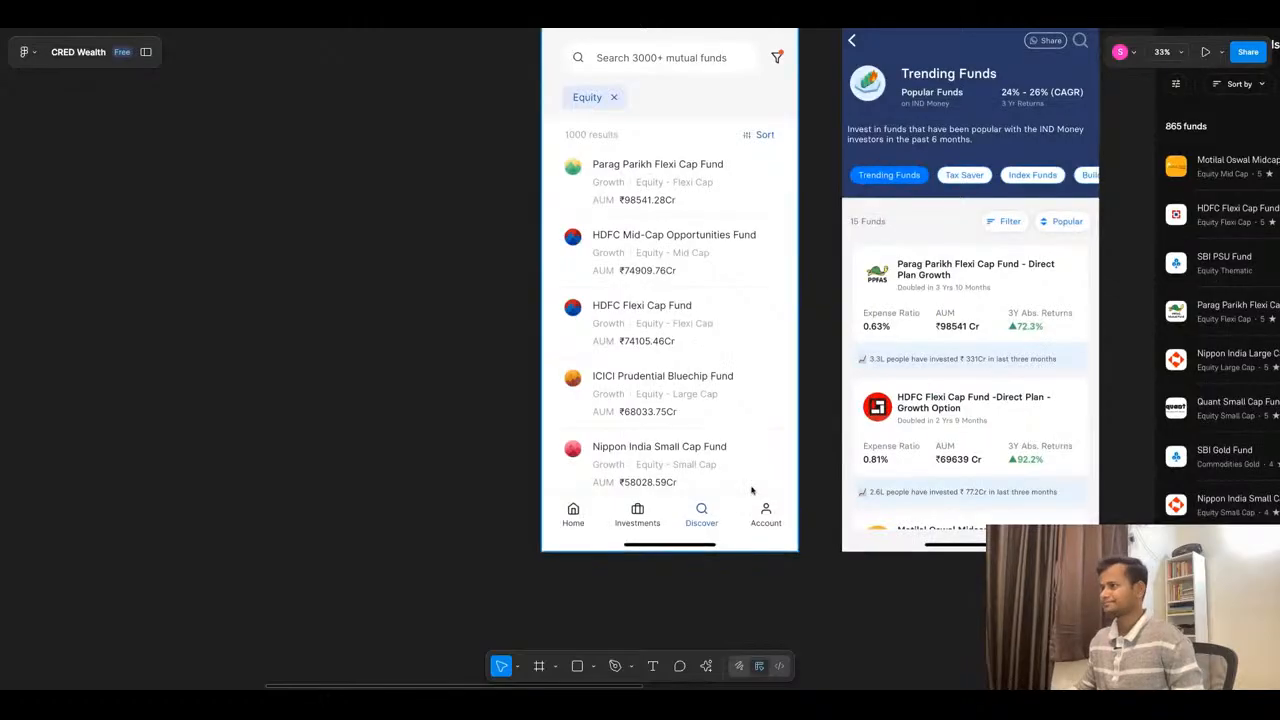
{"action": "scroll", "coordinate": [674, 408], "scroll_direction": "right", "scroll_amount": 5}
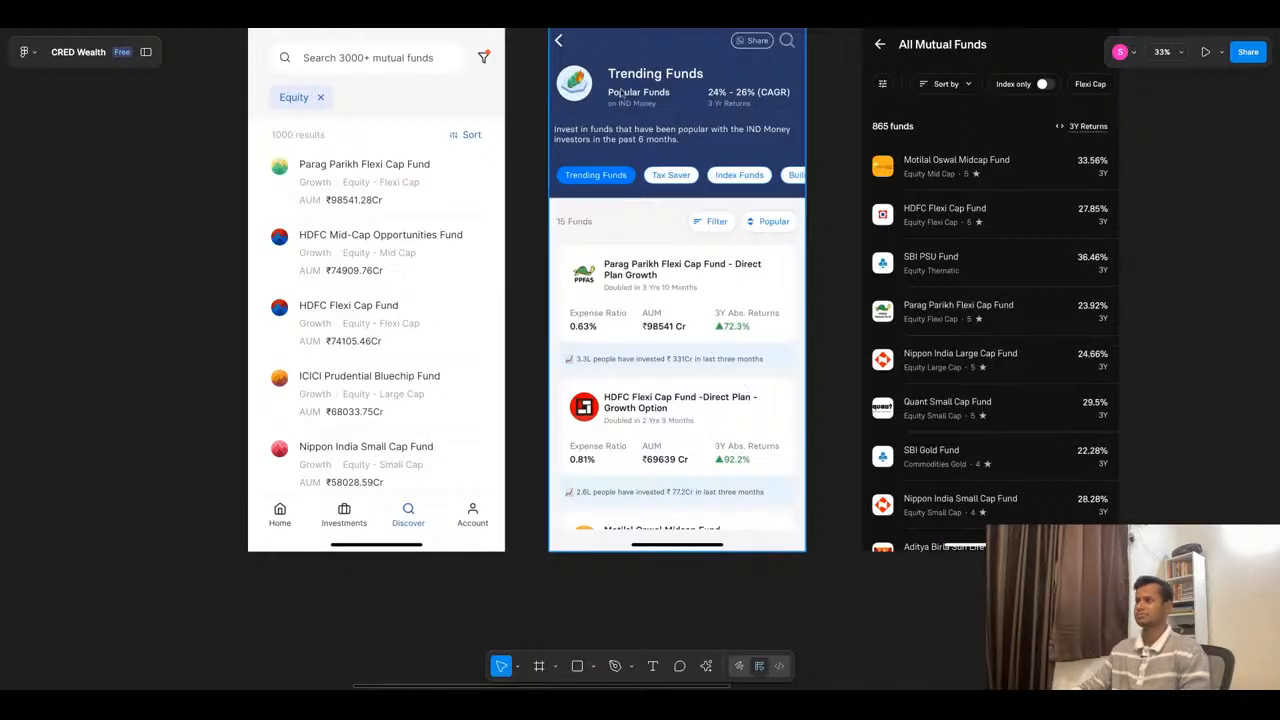
{"action": "left_click", "coordinate": [598, 24]}
{"action": "left_click", "coordinate": [523, 32]}
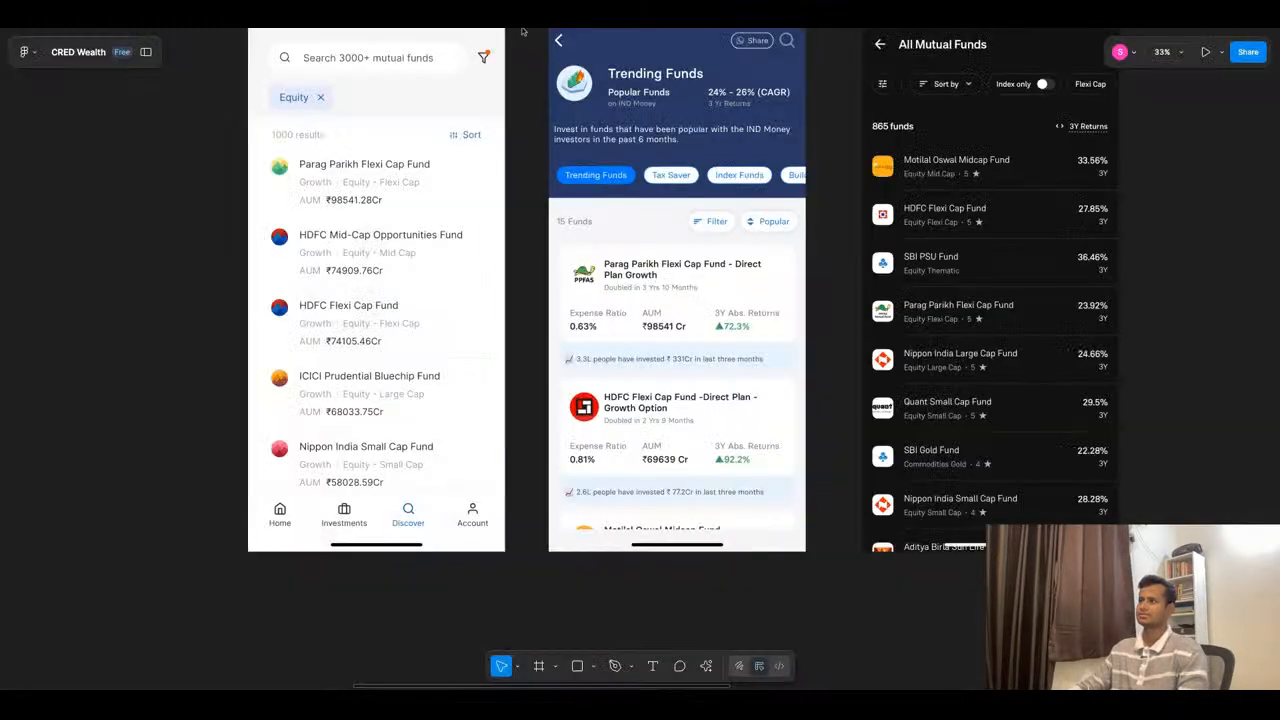
{"action": "scroll", "coordinate": [727, 357], "scroll_direction": "down", "scroll_amount": 6}
{"action": "scroll", "coordinate": [727, 357], "scroll_direction": "up", "scroll_amount": 10}
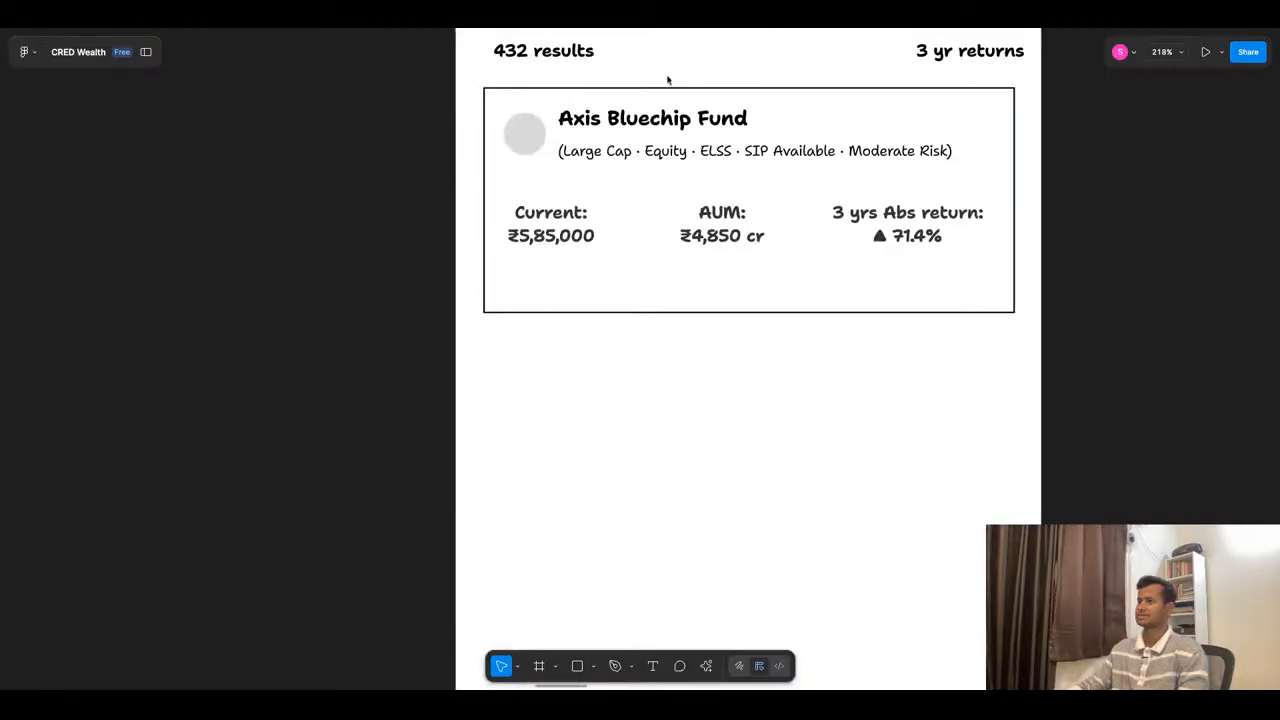
{"action": "scroll", "coordinate": [670, 409], "scroll_direction": "down", "scroll_amount": 10}
{"action": "scroll", "coordinate": [674, 348], "scroll_direction": "up", "scroll_amount": 5}
{"action": "scroll", "coordinate": [674, 348], "scroll_direction": "down", "scroll_amount": 8}
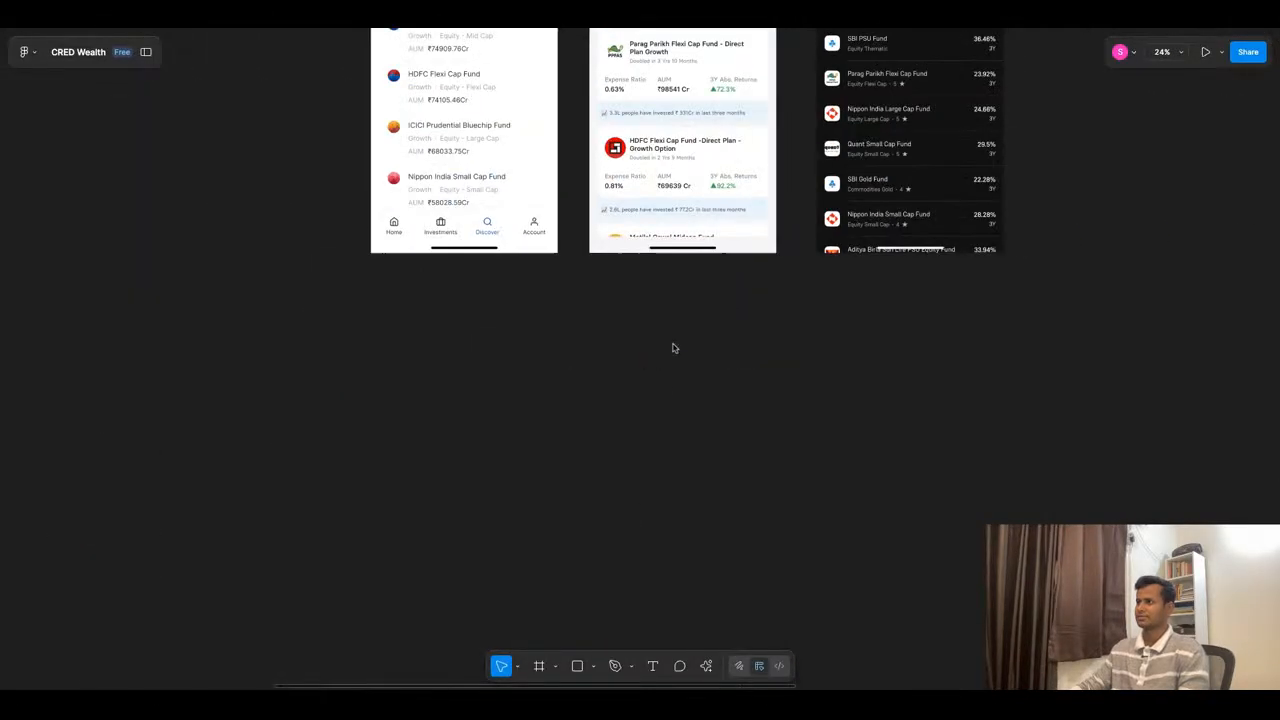
{"action": "scroll", "coordinate": [686, 103], "scroll_direction": "up", "scroll_amount": 10}
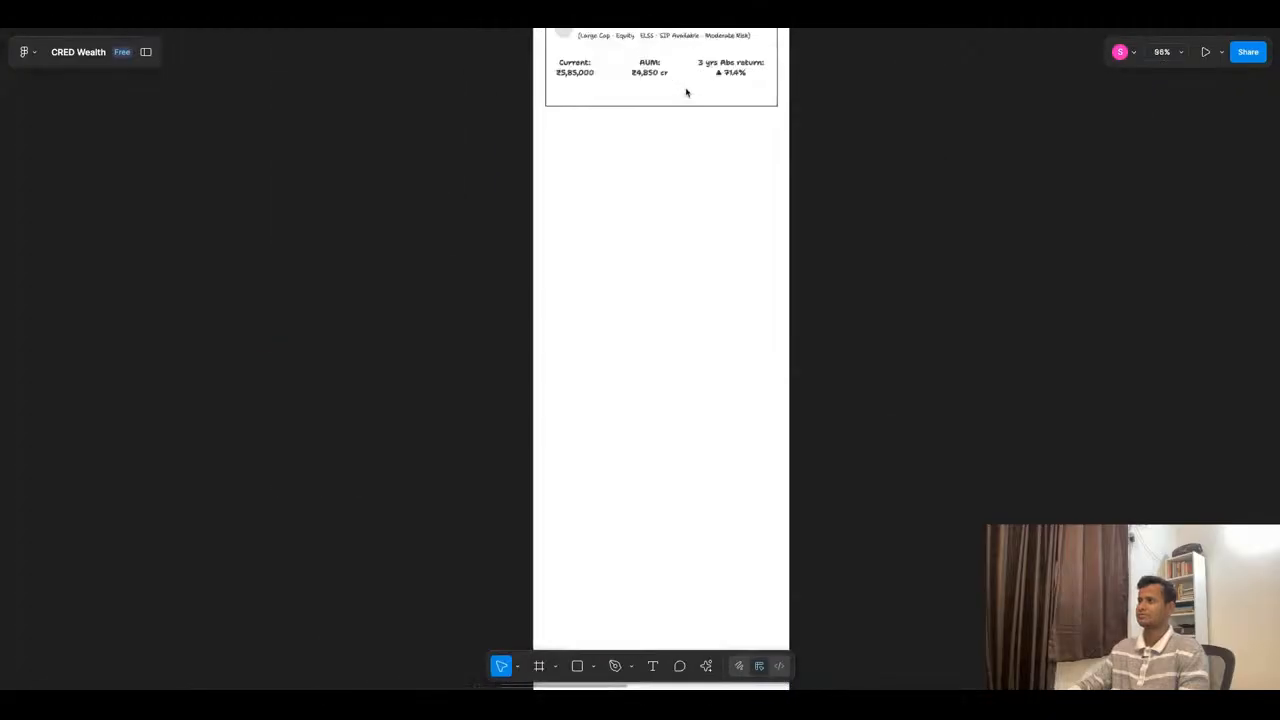
- Change the "Current" label in the fund card to "Expense Ratio" and widen its text box to 95 so the label fits one line
{"action": "scroll", "coordinate": [686, 89], "scroll_direction": "up", "scroll_amount": 1}
{"action": "scroll", "coordinate": [577, 74], "scroll_direction": "up", "scroll_amount": 5}
{"action": "scroll", "coordinate": [573, 114], "scroll_direction": "up", "scroll_amount": 2}
{"action": "left_click", "coordinate": [640, 115]}
{"action": "double_click", "coordinate": [600, 114]}
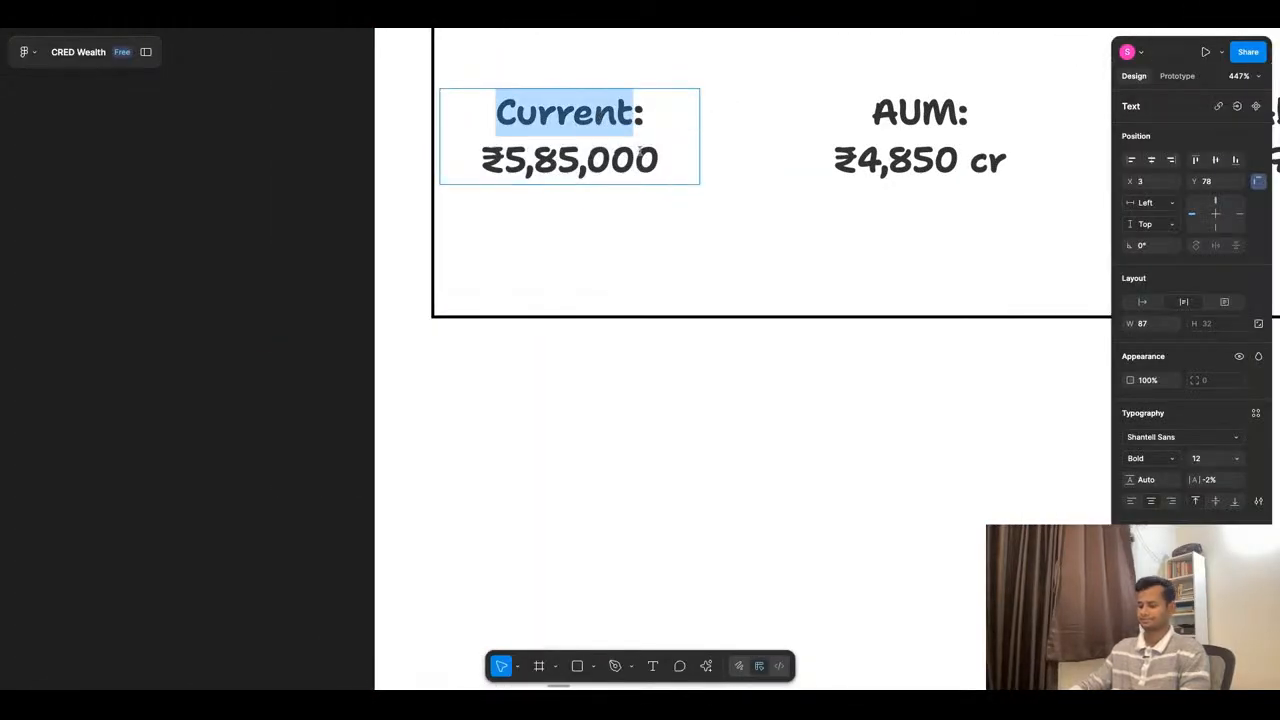
{"action": "type", "text": "Expens"}
{"action": "type", "text": "e Rati"}
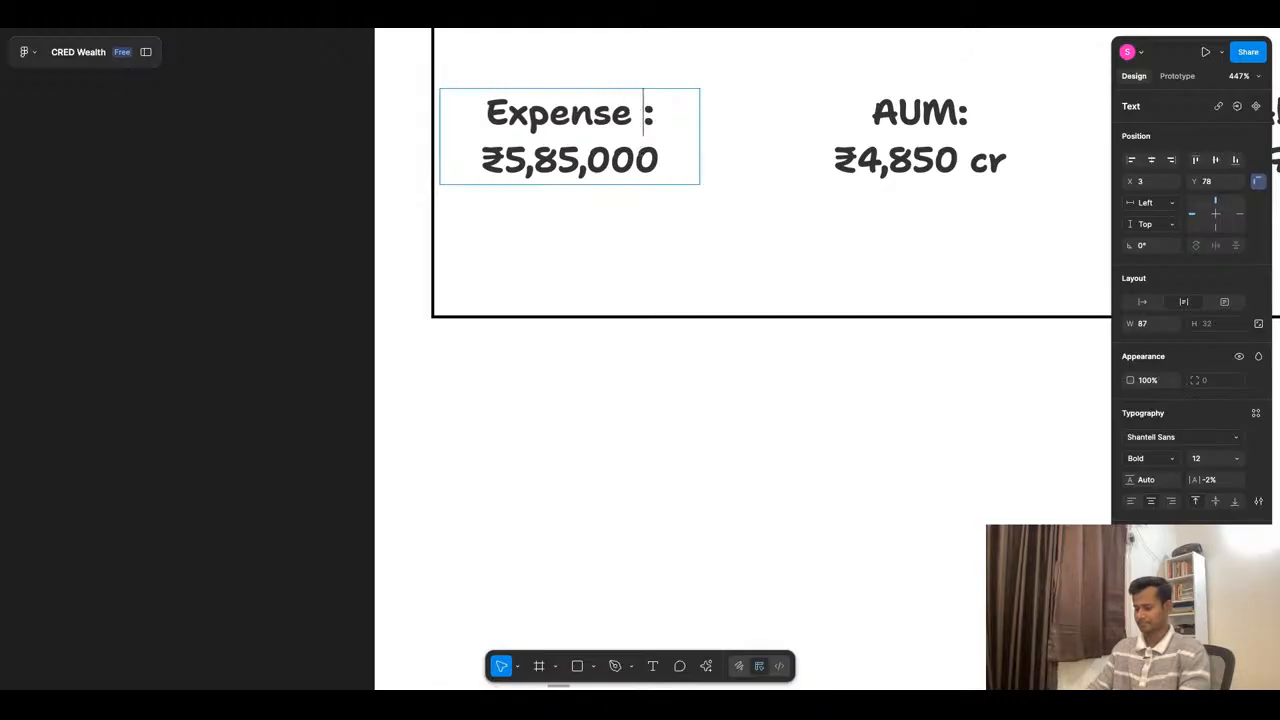
{"action": "type", "text": "on"}
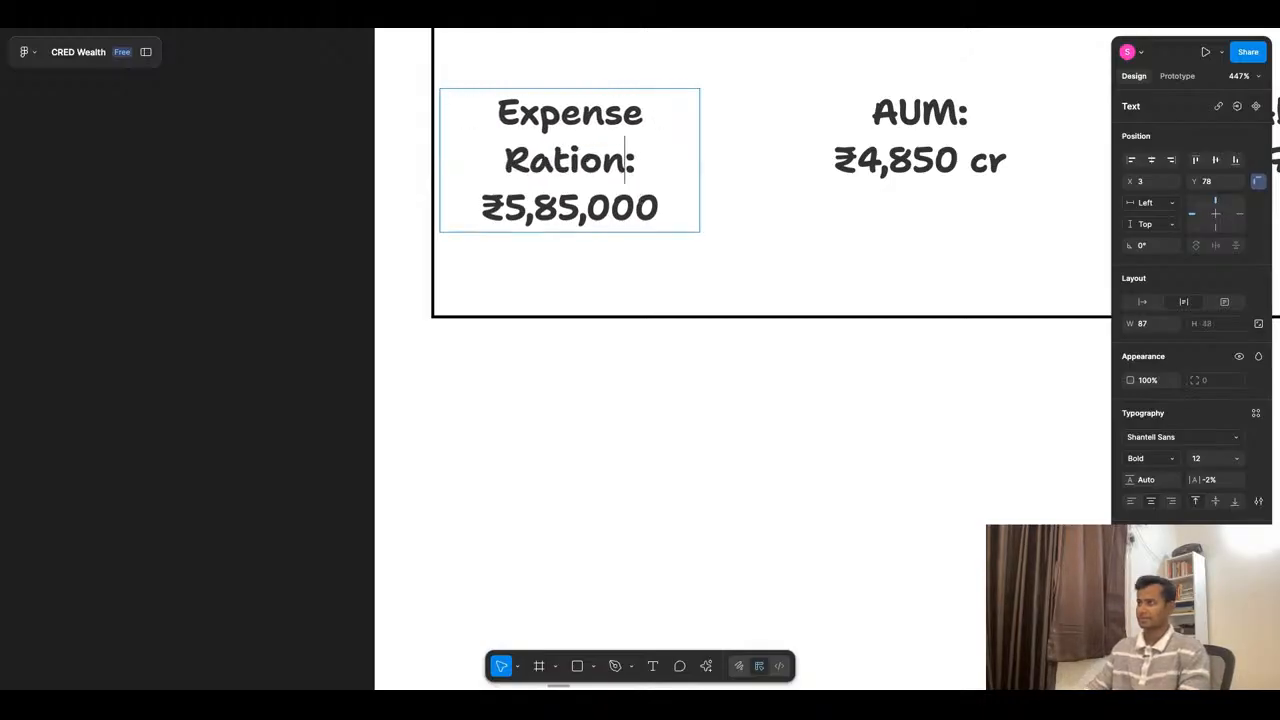
{"action": "key", "text": "BackSpace"}
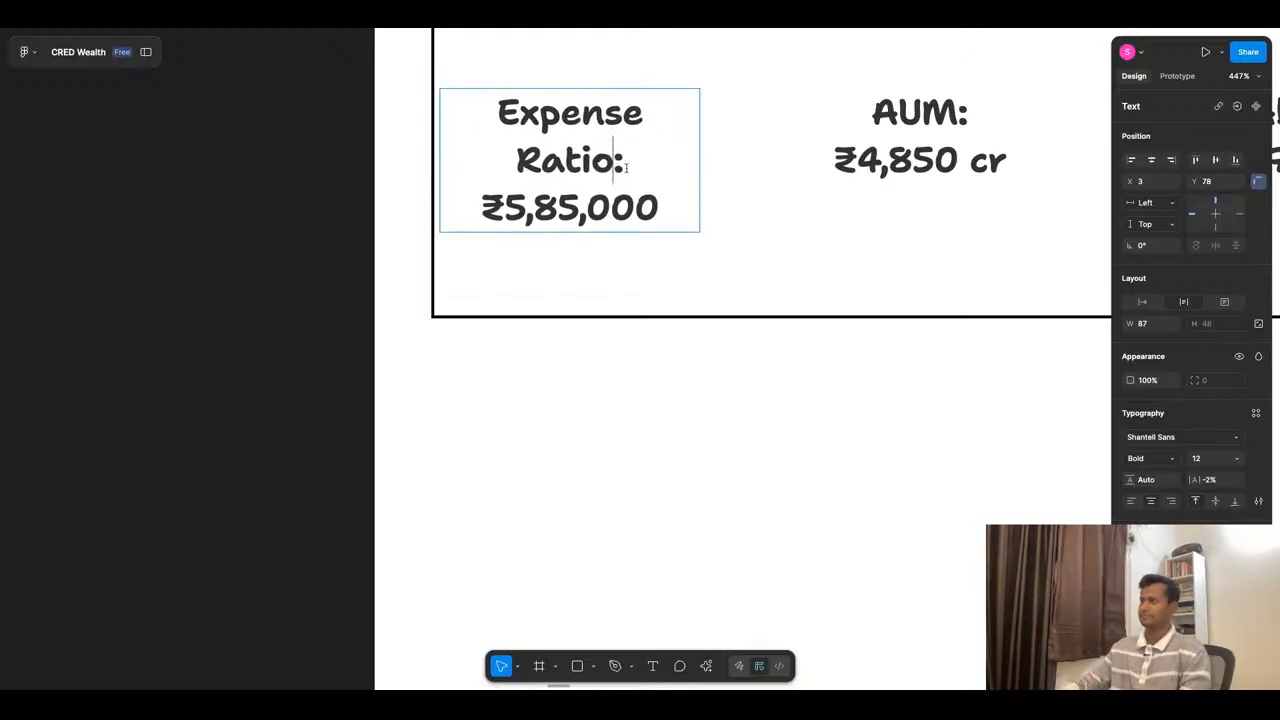
{"action": "left_click", "coordinate": [702, 358]}
{"action": "left_click_drag", "start_coordinate": [701, 153], "coordinate": [724, 153]}
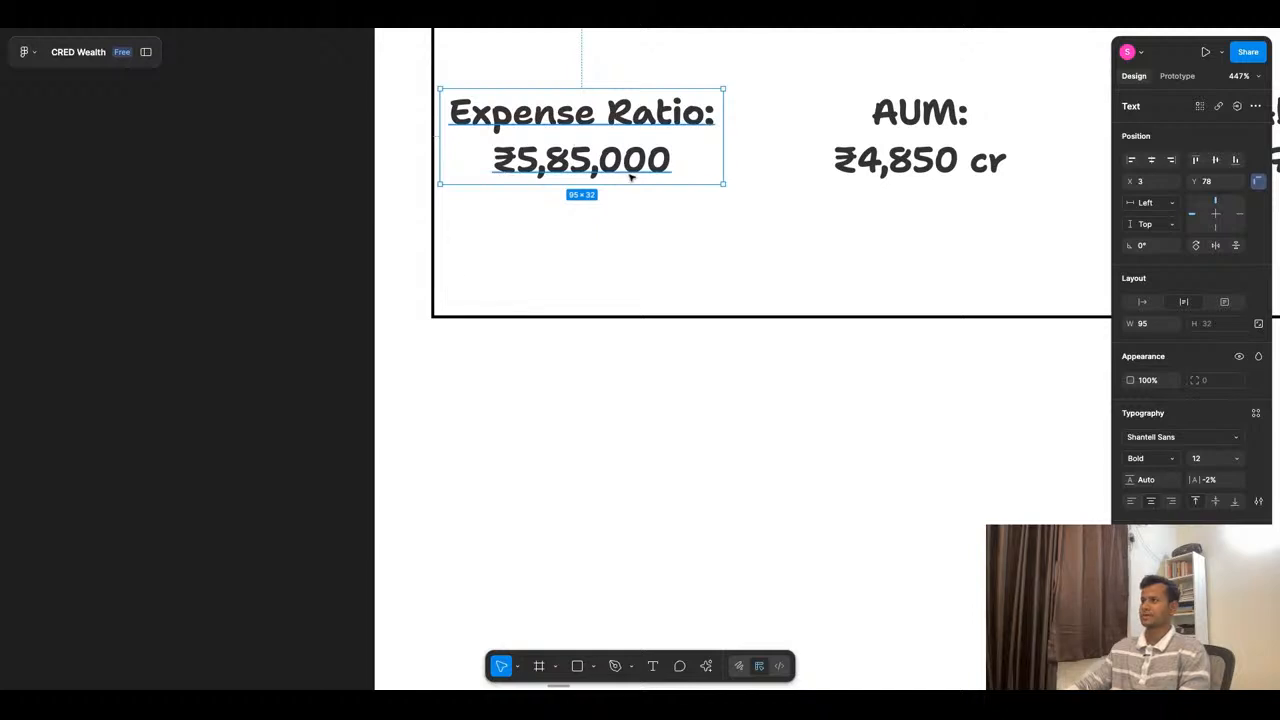
- Replace the rupee amount under the Expense Ratio label with "0.87%"
{"action": "double_click", "coordinate": [625, 167]}
{"action": "left_click", "coordinate": [711, 164]}
{"action": "key", "text": "shift+Left"}
{"action": "key", "text": "shift+Left"}
{"action": "key", "text": "shift+Left"}
{"action": "key", "text": "shift+Left"}
{"action": "key", "text": "shift+Left"}
{"action": "key", "text": "shift+Left"}
{"action": "key", "text": "shift+Left"}
{"action": "key", "text": "shift+Left"}
{"action": "key", "text": "shift+Left"}
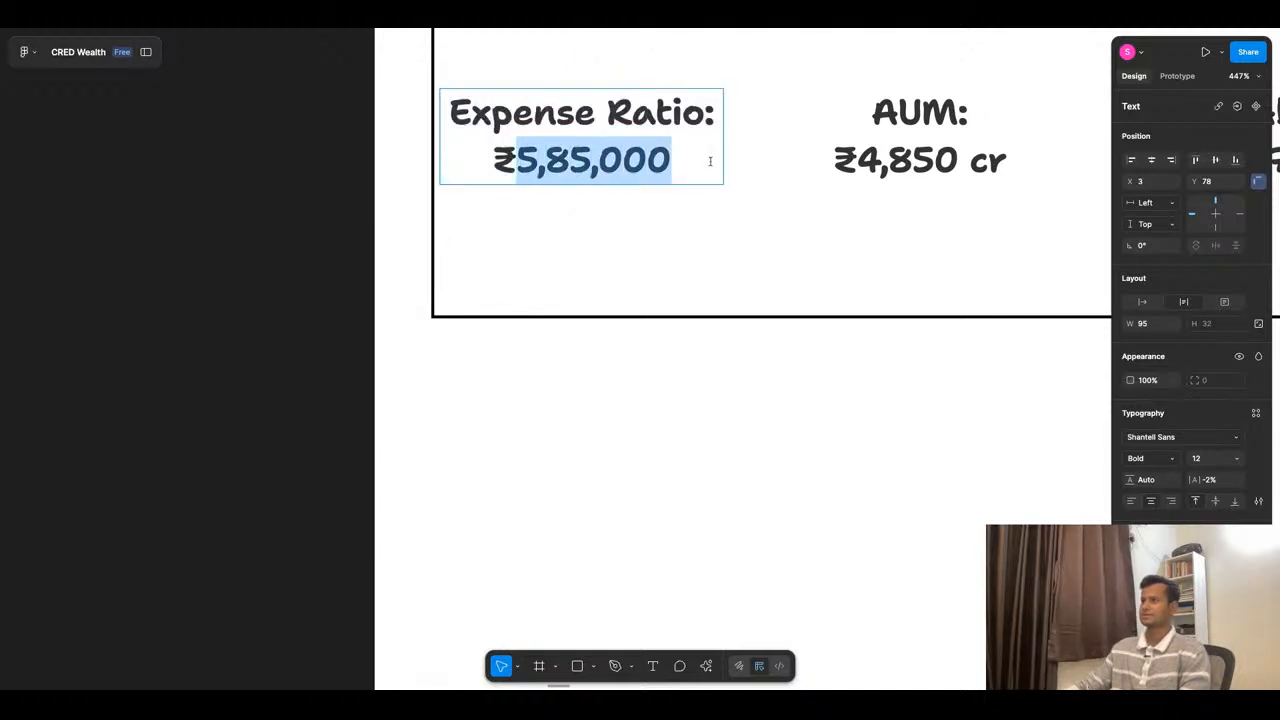
{"action": "type", "text": "0."}
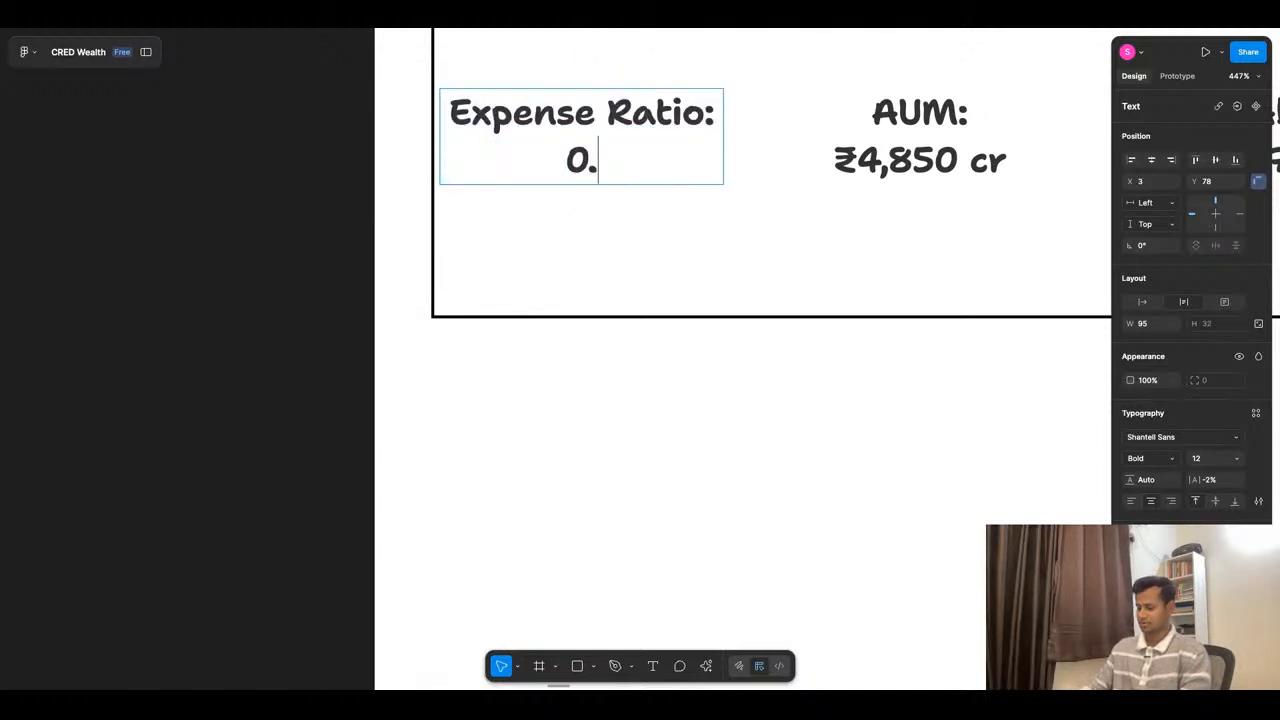
{"action": "type", "text": "87%"}
{"action": "left_click", "coordinate": [564, 414]}
{"action": "left_click", "coordinate": [564, 414]}
- Move the Expense Ratio text to X 14, in line with the fund logo's left edge
{"action": "scroll", "coordinate": [564, 414], "scroll_direction": "down", "scroll_amount": 5}
{"action": "left_click", "coordinate": [562, 264]}
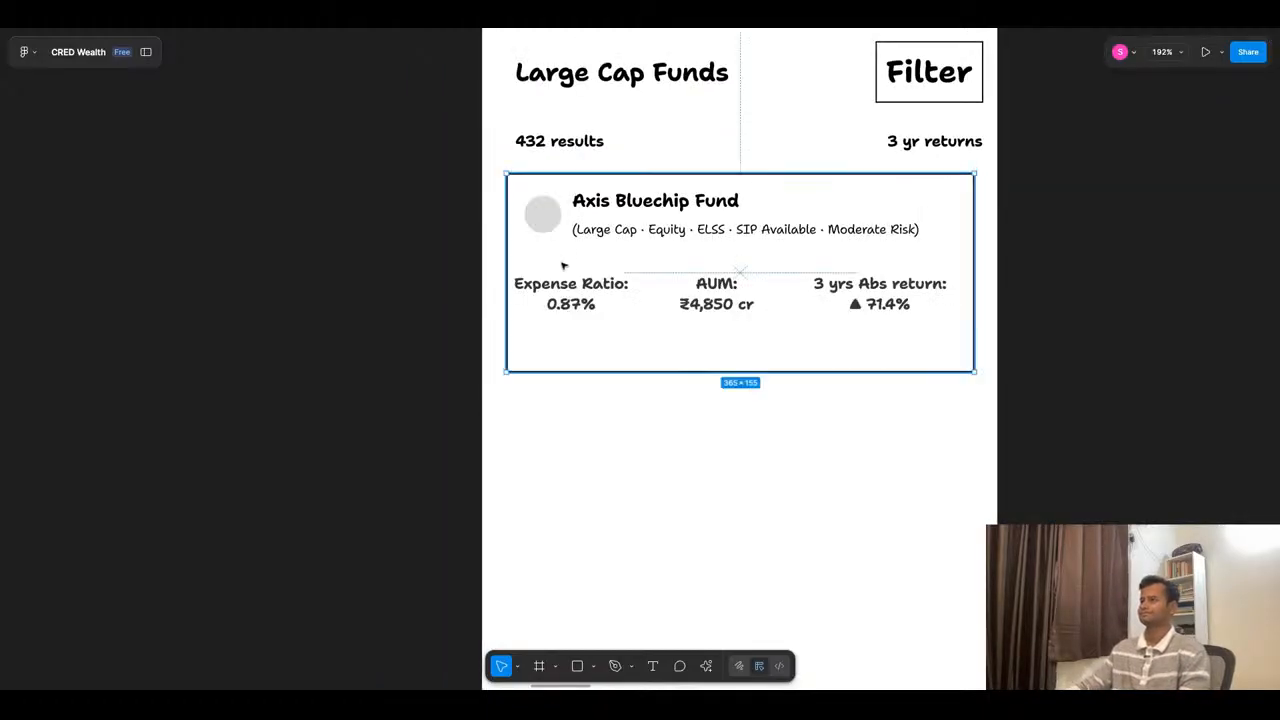
{"action": "left_click", "coordinate": [570, 300]}
{"action": "left_click_drag", "start_coordinate": [570, 300], "coordinate": [584, 300]}
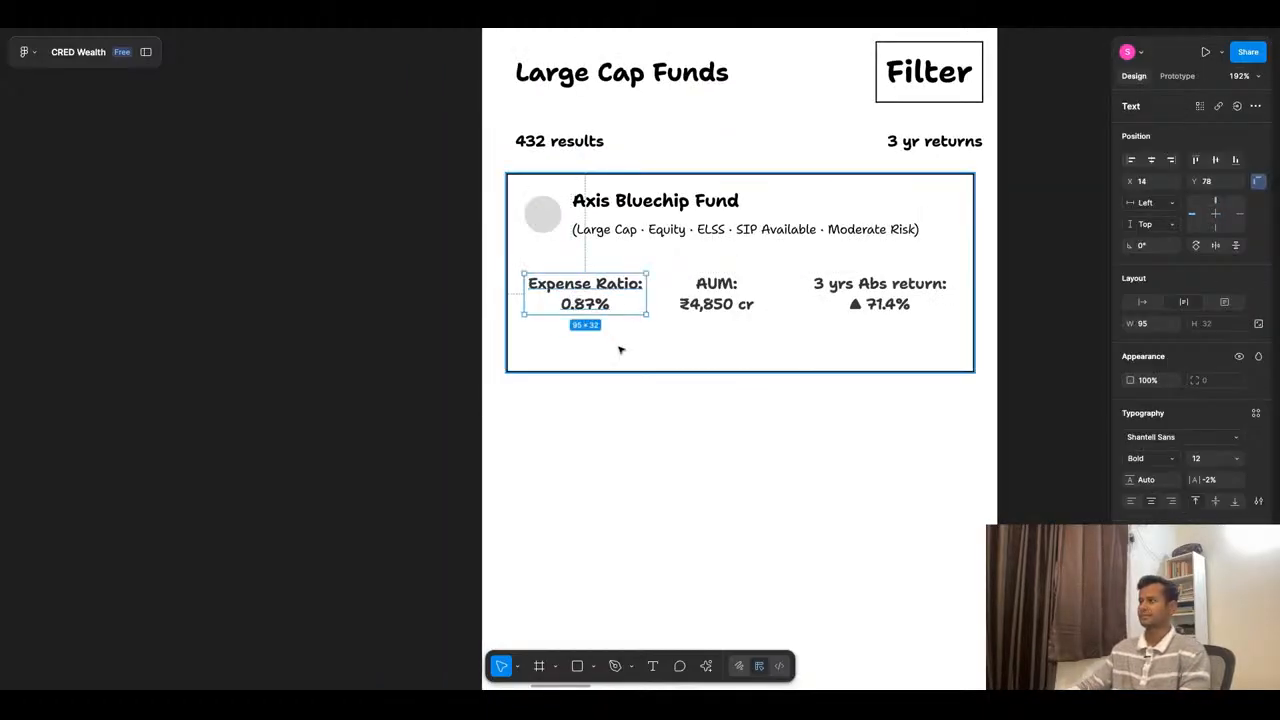
- Lower the Expense Ratio, AUM and 3 yrs Abs return texts together to Y 85 and space them evenly
{"action": "left_click", "coordinate": [716, 293], "text": "shift"}
{"action": "left_click", "coordinate": [887, 300], "text": "shift"}
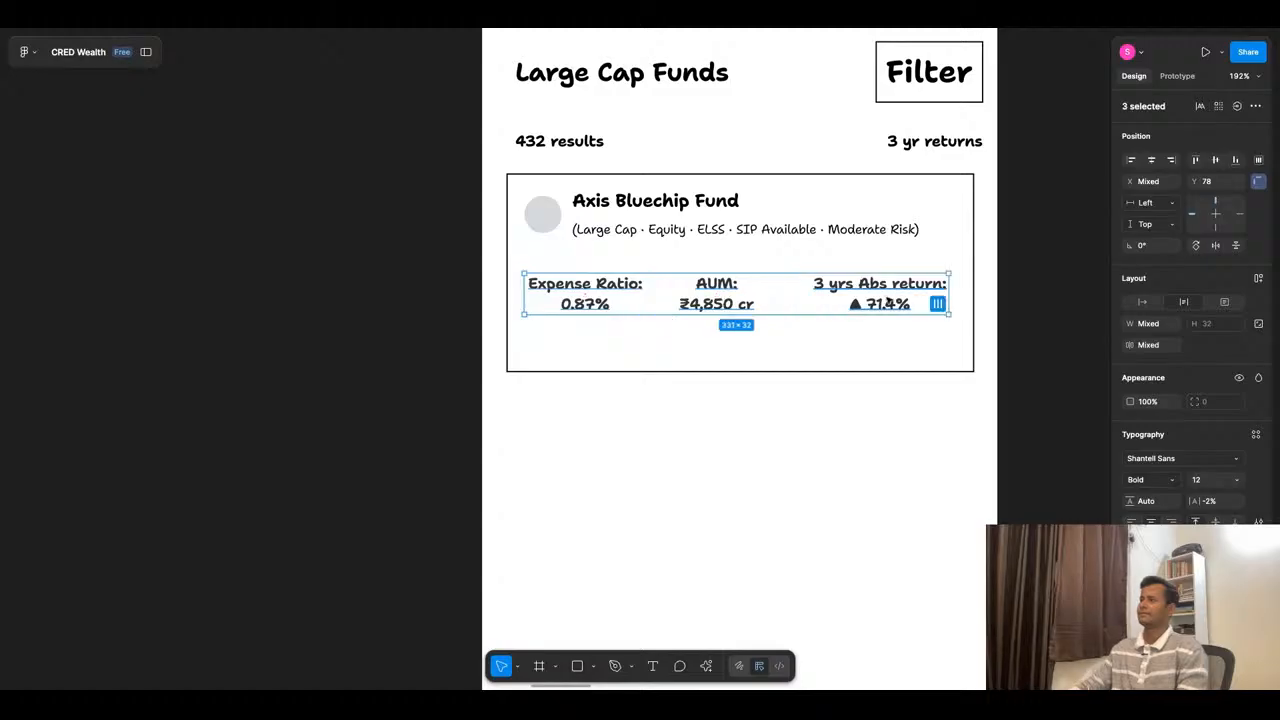
{"action": "left_click_drag", "start_coordinate": [889, 300], "coordinate": [889, 309]}
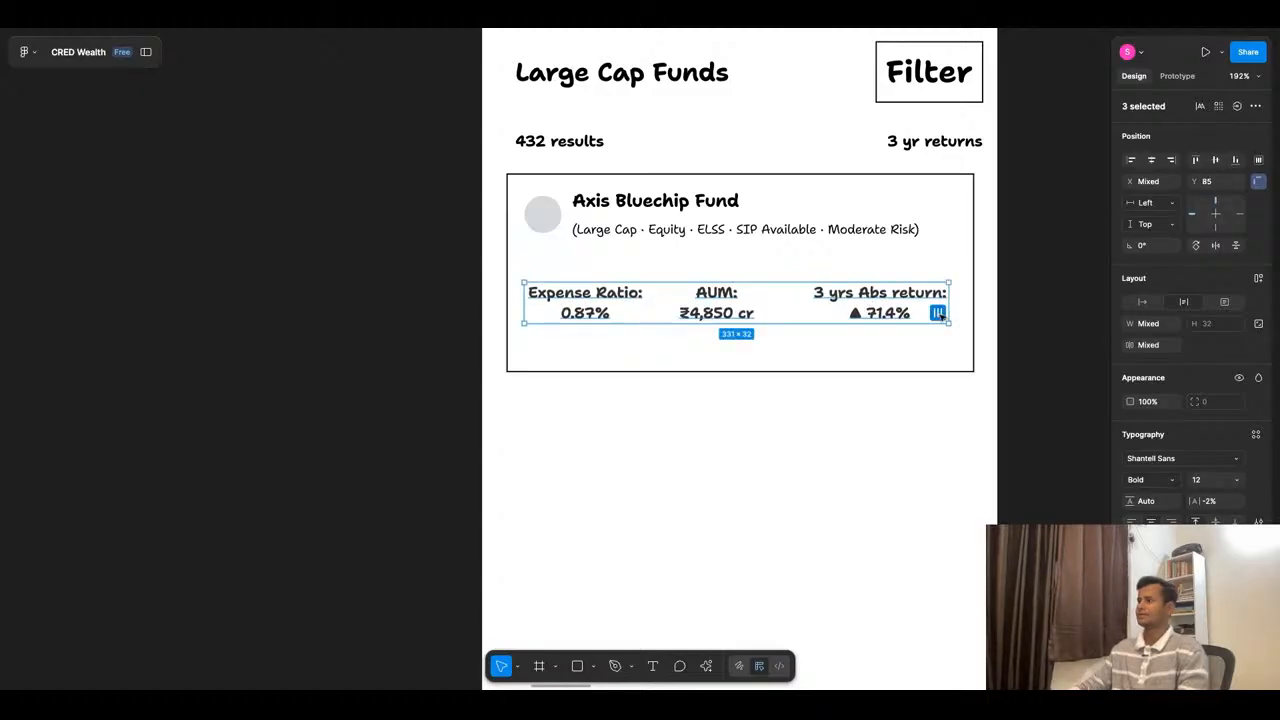
{"action": "left_click", "coordinate": [938, 313]}
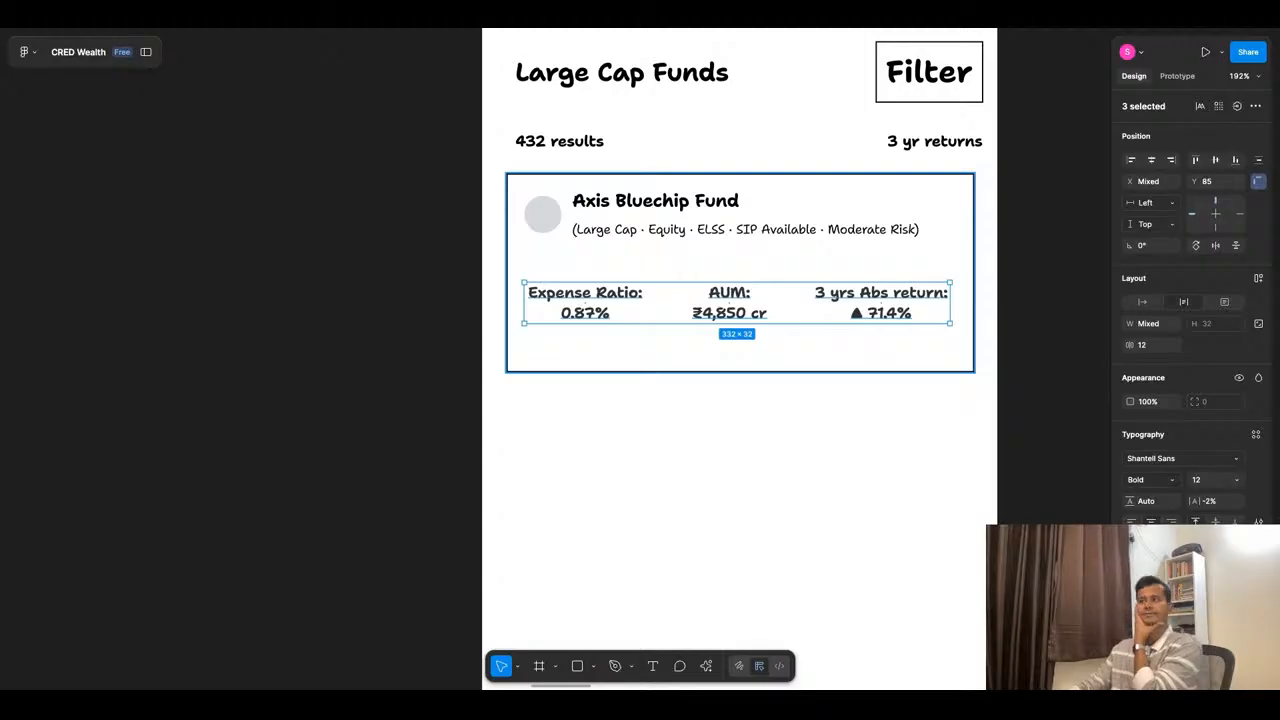
- Move the fund header with the logo, name and tags down to Y 31 inside the card
{"action": "left_click", "coordinate": [648, 217]}
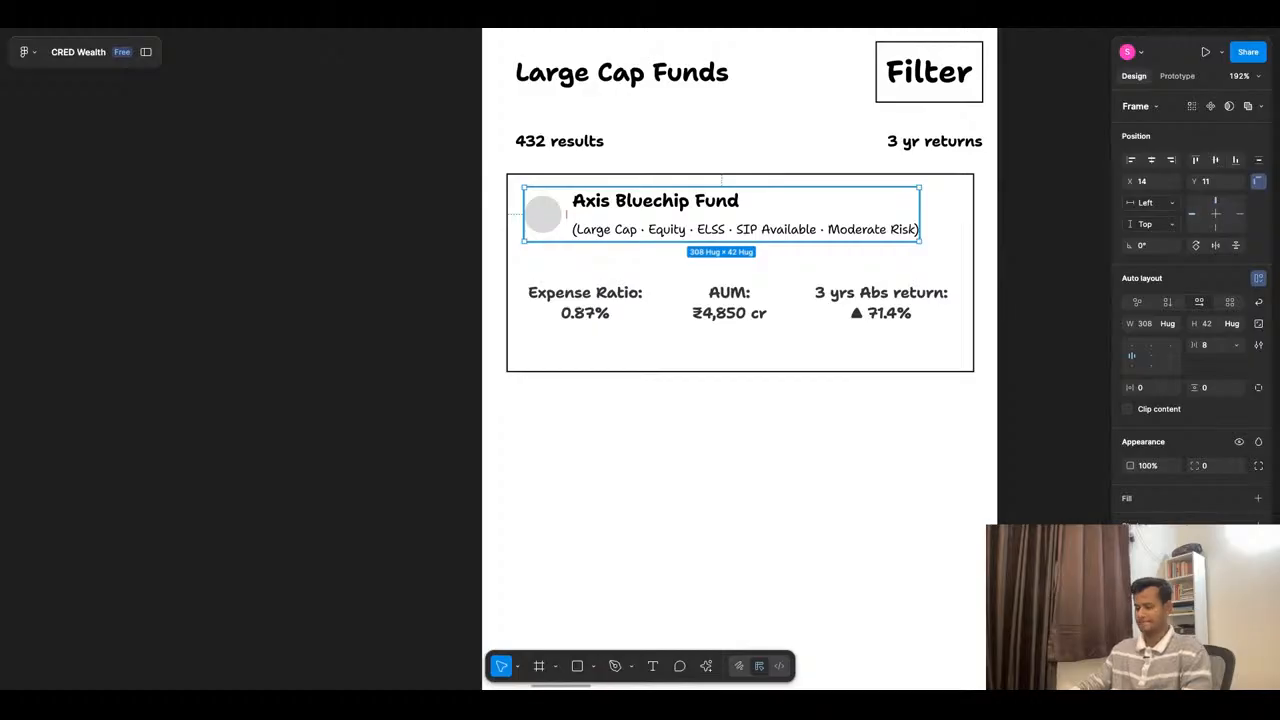
{"action": "left_click", "coordinate": [611, 306], "text": "shift"}
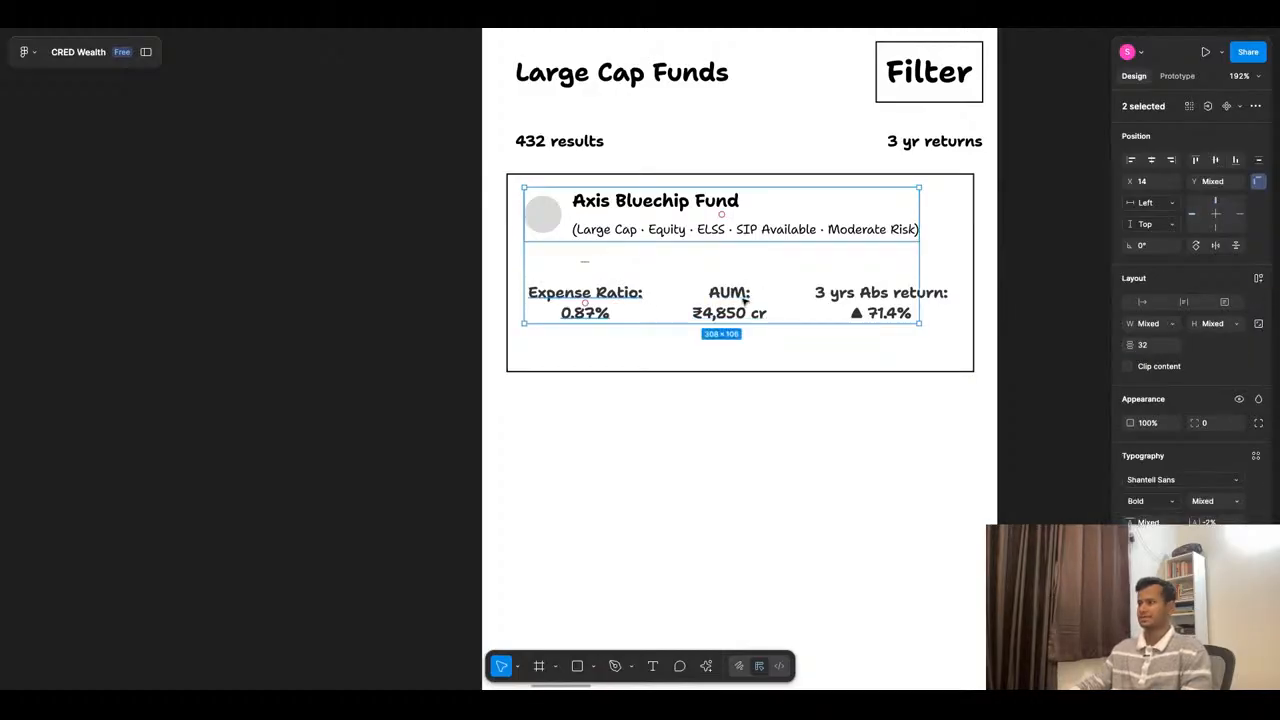
{"action": "left_click", "coordinate": [742, 300]}
{"action": "left_click", "coordinate": [662, 214]}
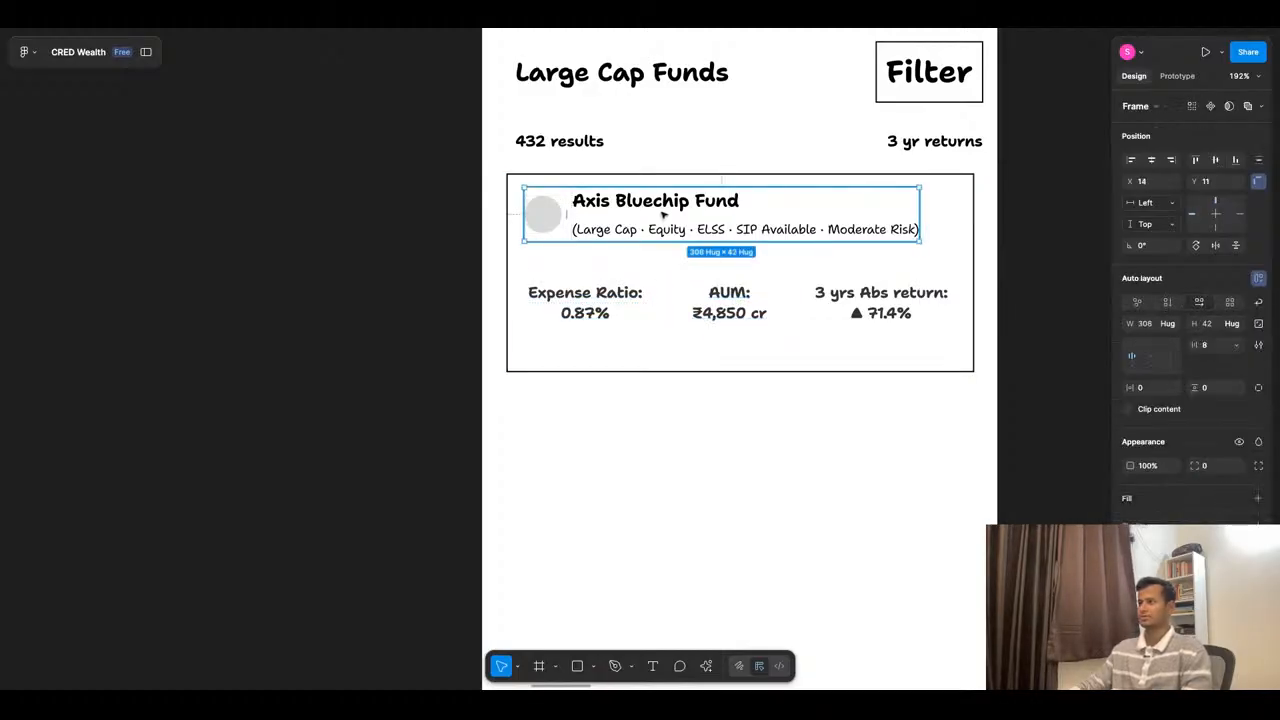
{"action": "key", "text": "shift+Down"}
{"action": "key", "text": "shift+Down"}
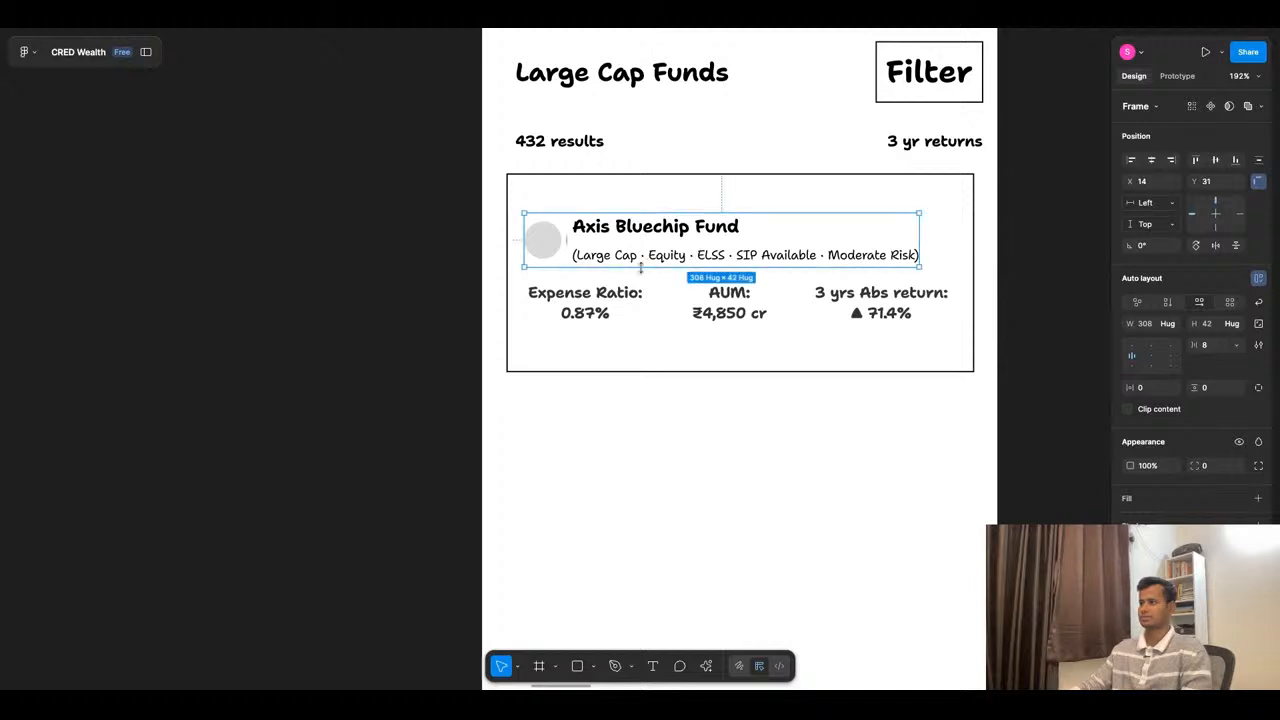
- Nudge the Expense Ratio, AUM and 3 yrs Abs return texts down together by 3 px
{"action": "left_click", "coordinate": [600, 300]}
{"action": "left_click", "coordinate": [729, 300], "text": "shift"}
{"action": "left_click", "coordinate": [866, 311], "text": "shift"}
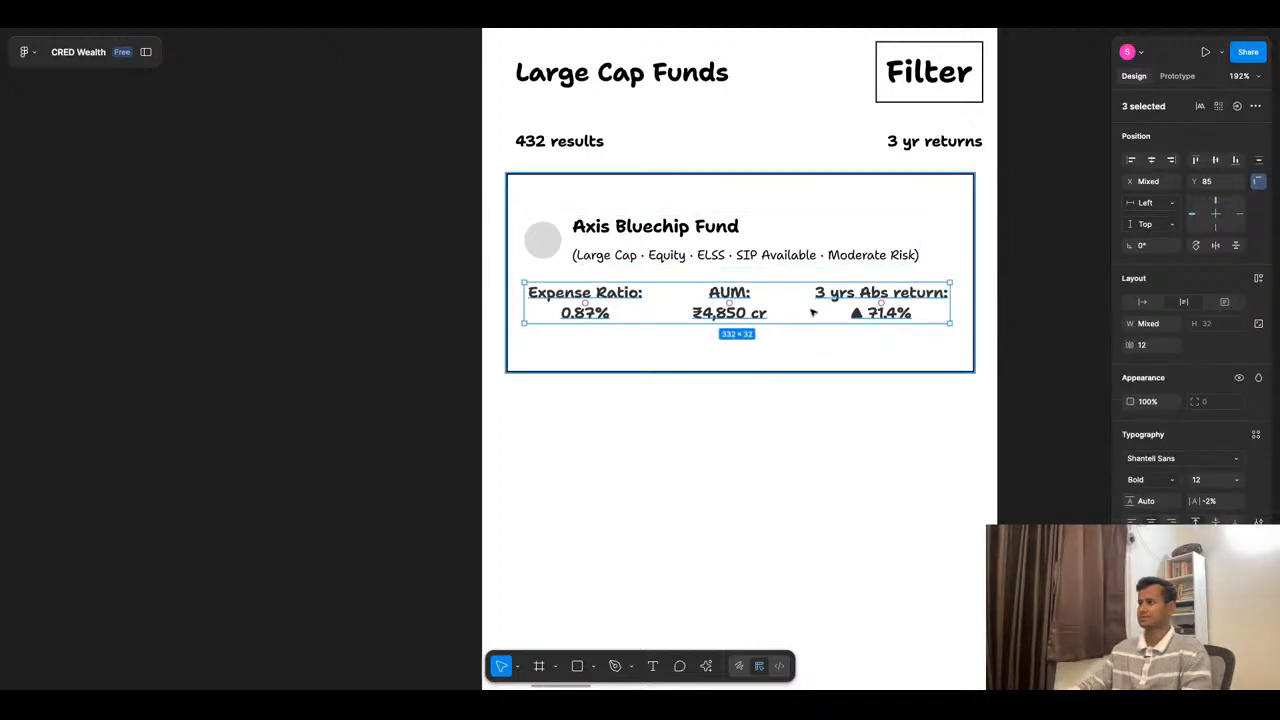
{"action": "key", "text": "Down"}
{"action": "key", "text": "Down"}
{"action": "key", "text": "Down"}
{"action": "key", "text": "Down"}
{"action": "key", "text": "Down"}
{"action": "key", "text": "Down"}
{"action": "left_click", "coordinate": [805, 391]}
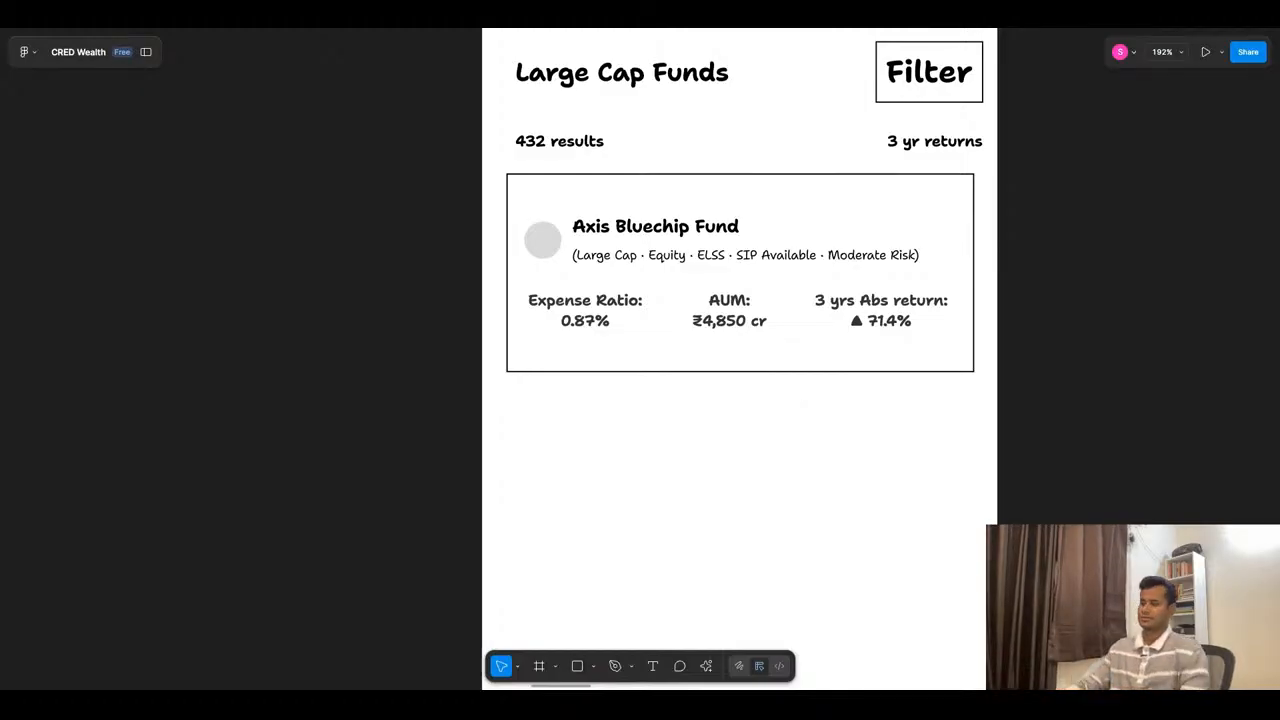
- Review ChatGPT's fund row state and floating action button suggestions, highlight "Added to SIP", and return to the Figma wireframe
{"action": "left_click", "coordinate": [622, 30]}
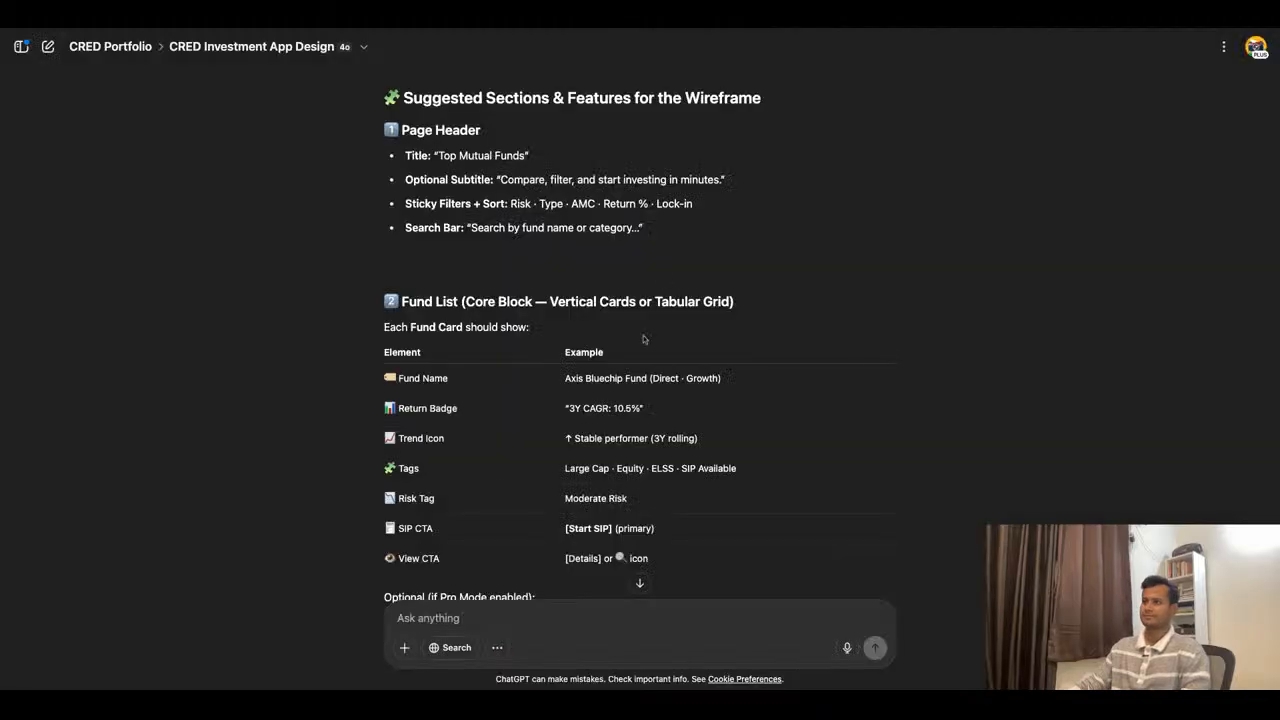
{"action": "scroll", "coordinate": [751, 487], "scroll_direction": "down", "scroll_amount": 1}
{"action": "scroll", "coordinate": [751, 487], "scroll_direction": "down", "scroll_amount": 3}
{"action": "scroll", "coordinate": [633, 574], "scroll_direction": "down", "scroll_amount": 7}
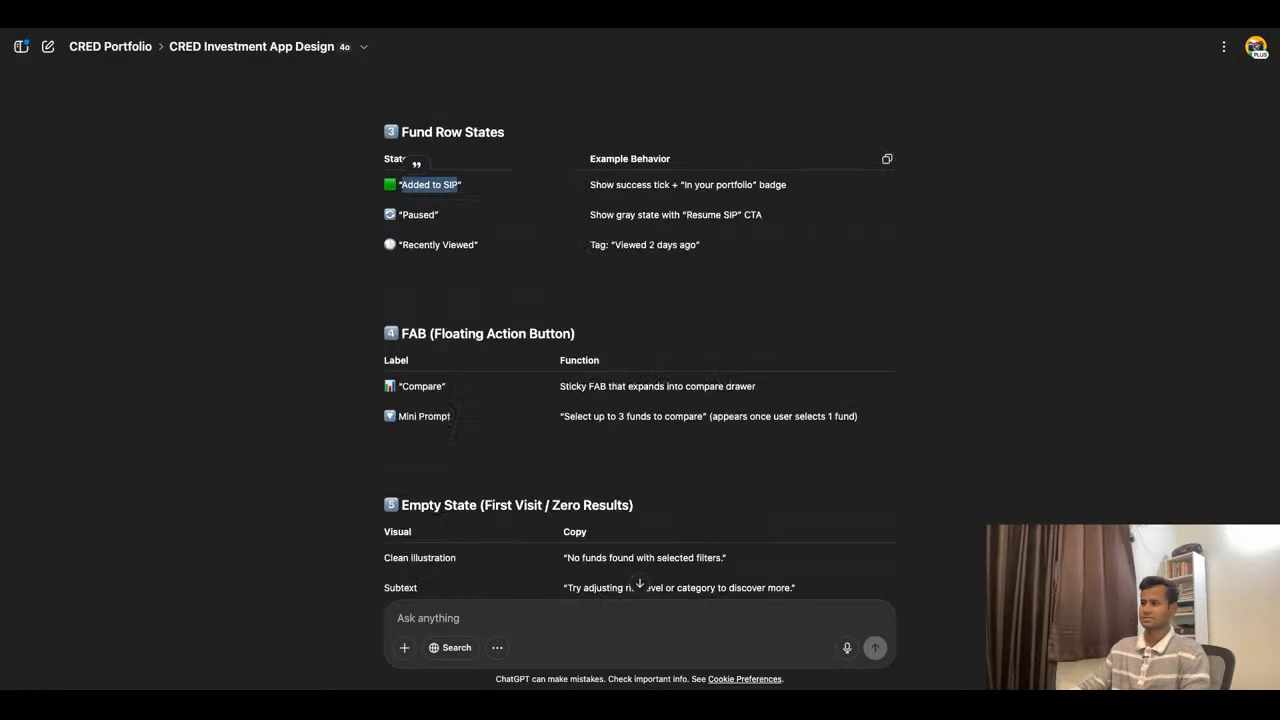
{"action": "left_click", "coordinate": [616, 405]}
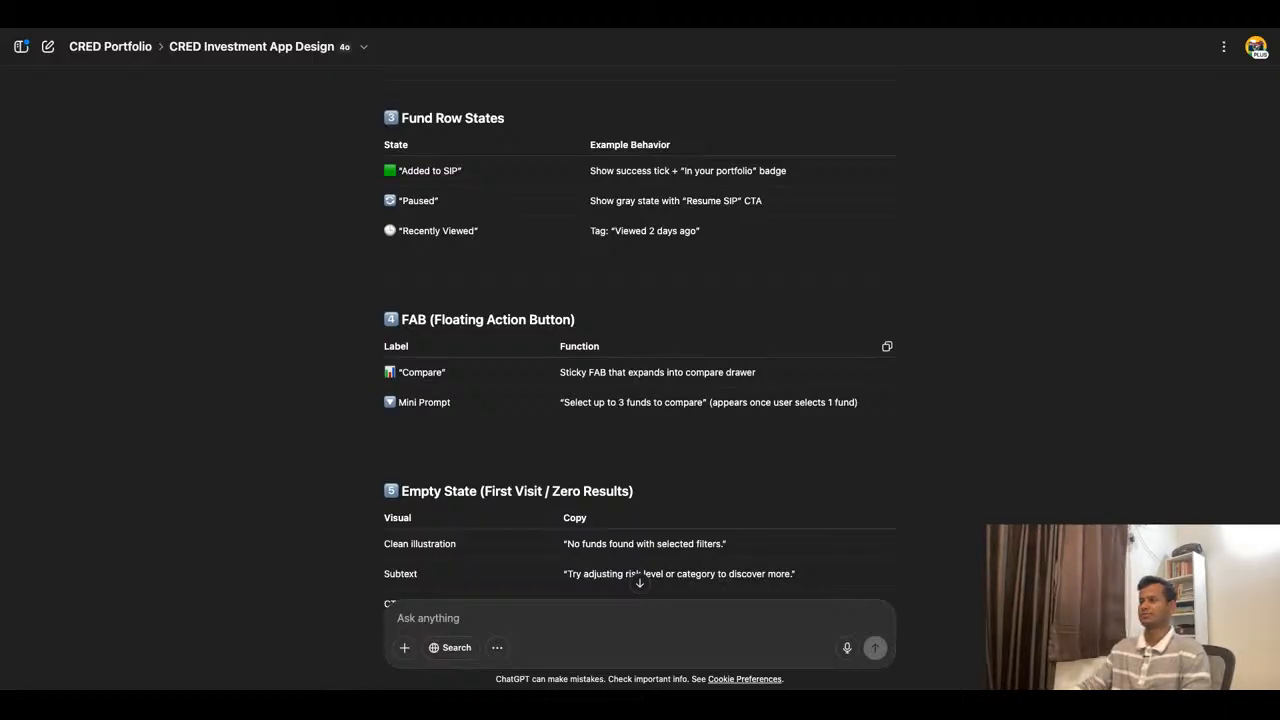
{"action": "scroll", "coordinate": [444, 285], "scroll_direction": "up", "scroll_amount": 2}
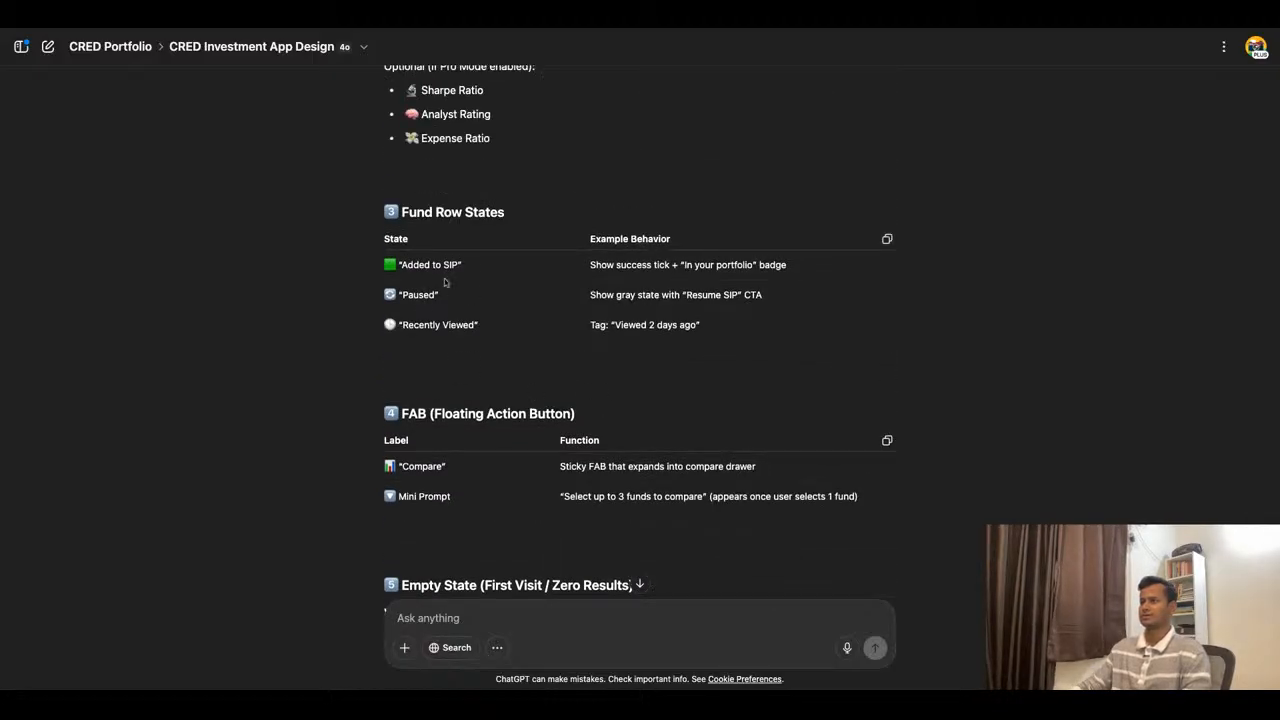
{"action": "left_click_drag", "start_coordinate": [459, 265], "coordinate": [408, 265]}
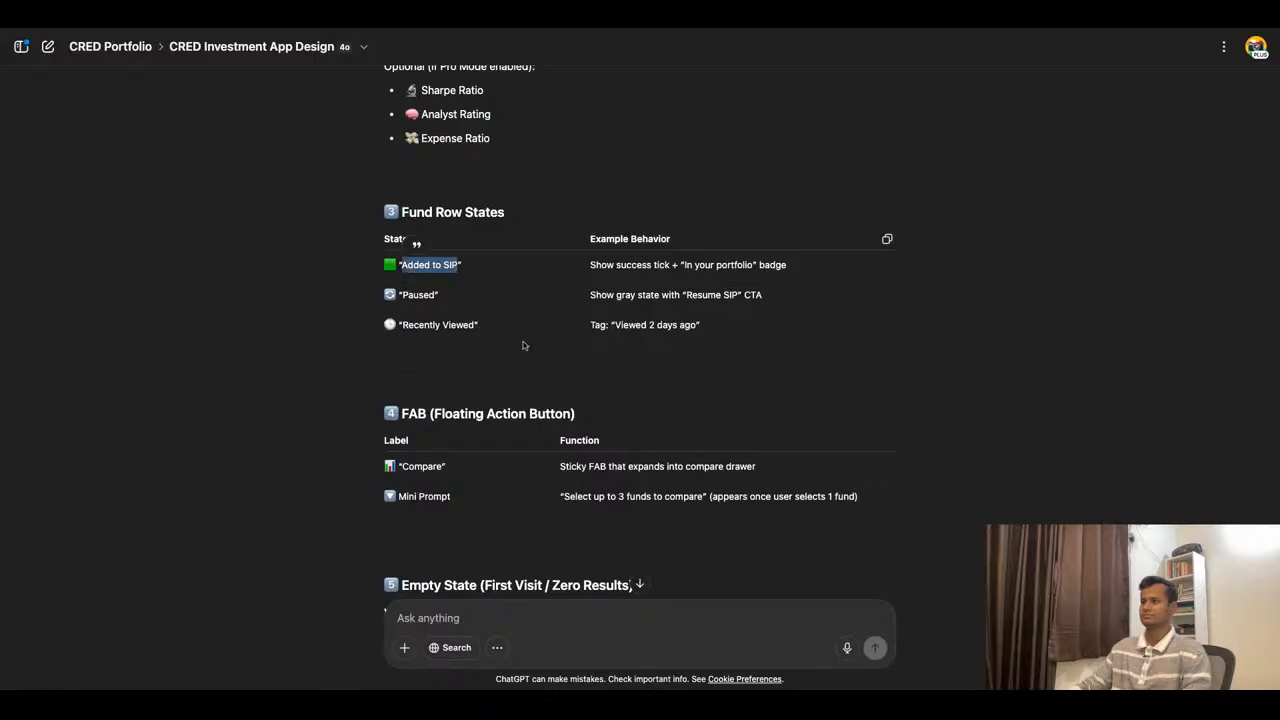
{"action": "key", "text": "ctrl+Tab"}
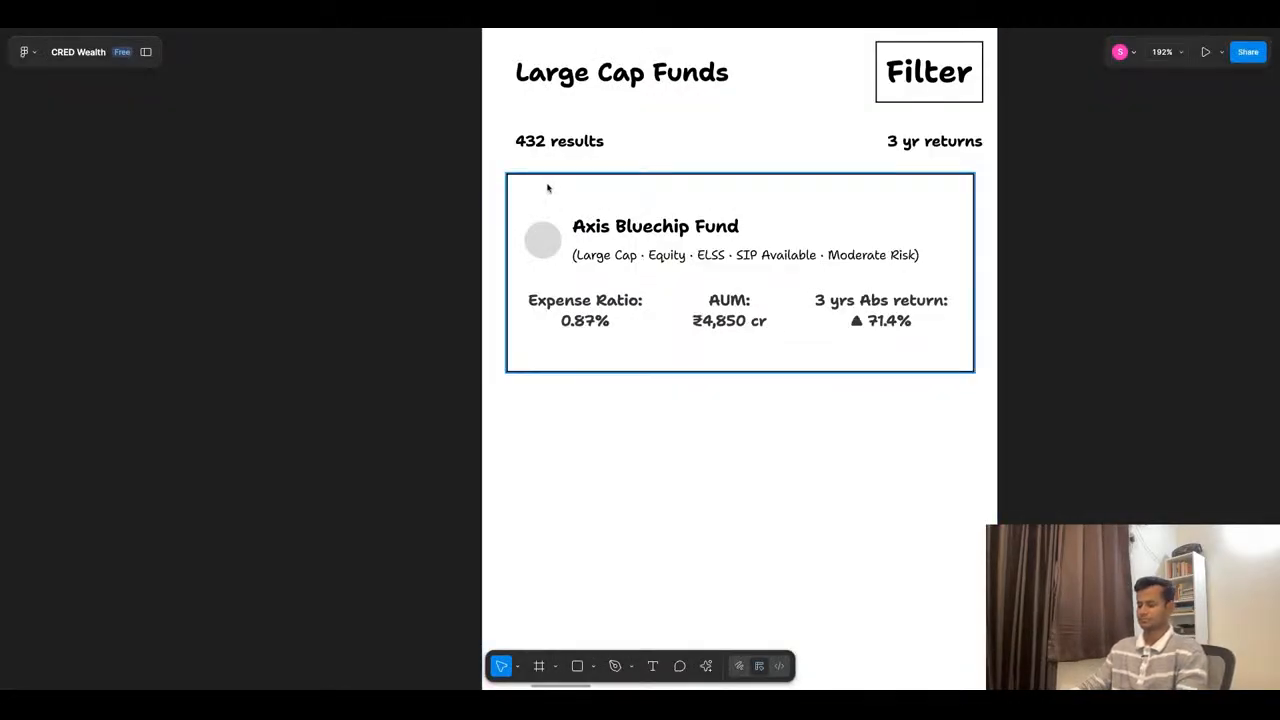
{"action": "key", "text": "r"}
{"action": "mouse_move", "coordinate": [510, 177]}
{"action": "left_mouse_down"}
{"action": "mouse_move", "coordinate": [586, 211]}
{"action": "mouse_move", "coordinate": [557, 194]}
{"action": "mouse_move", "coordinate": [619, 188]}
{"action": "left_mouse_up"}
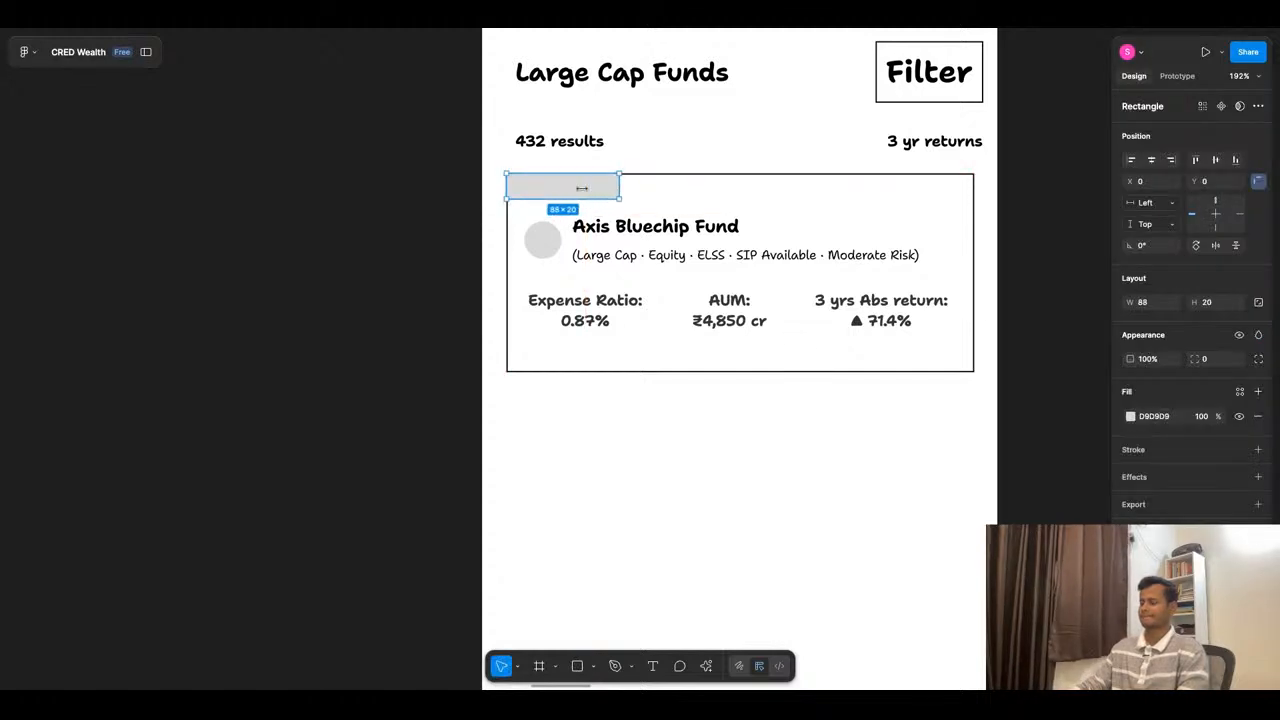
{"action": "key", "text": "Delete"}
- Add an "Added to SIP" label wrapped in auto layout and place it in the fund card's upper-left corner at X 0, Y 1
{"action": "key", "text": "t"}
{"action": "left_click", "coordinate": [541, 196]}
{"action": "type", "text": "Added"}
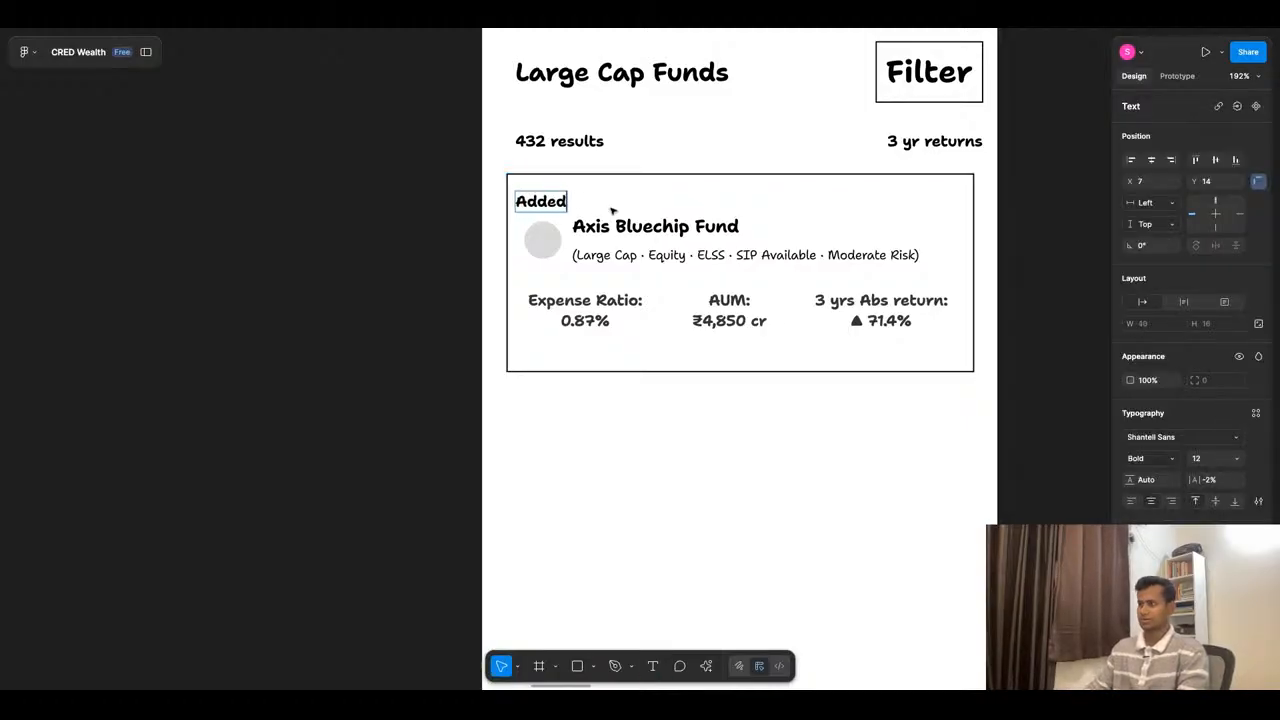
{"action": "type", "text": " to SIP"}
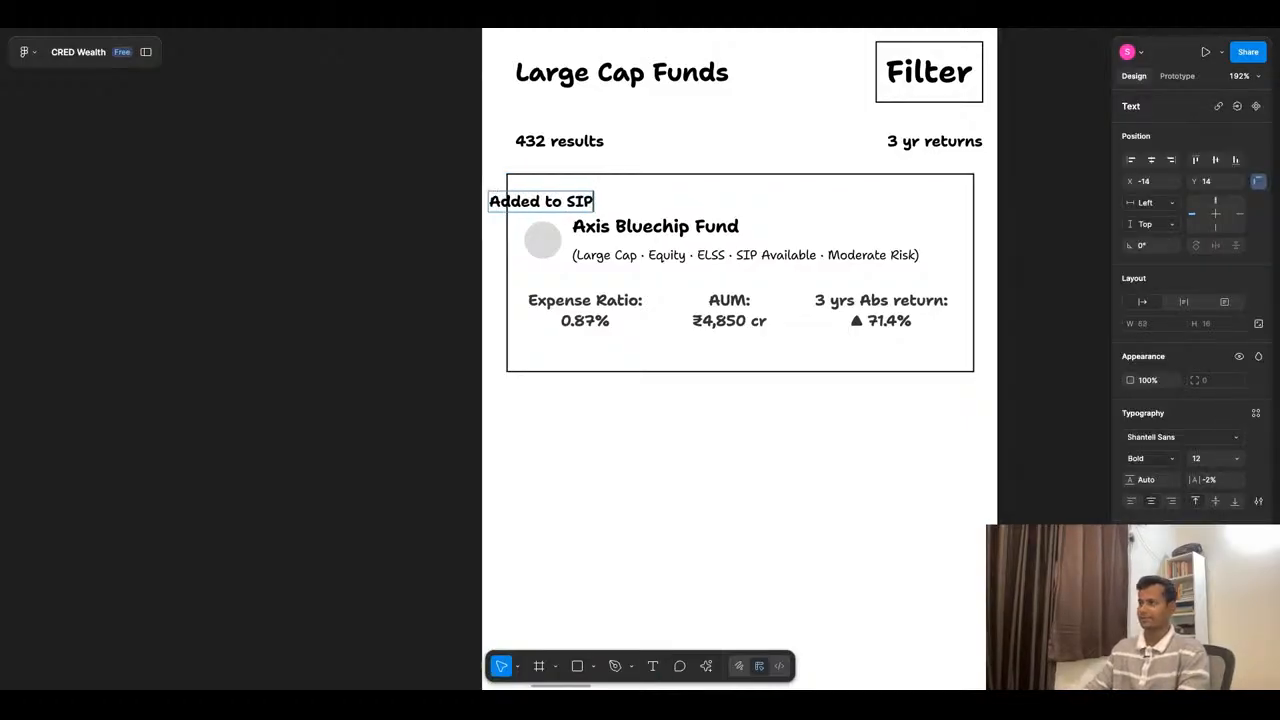
{"action": "key", "text": "Escape"}
{"action": "key", "text": "shift+a"}
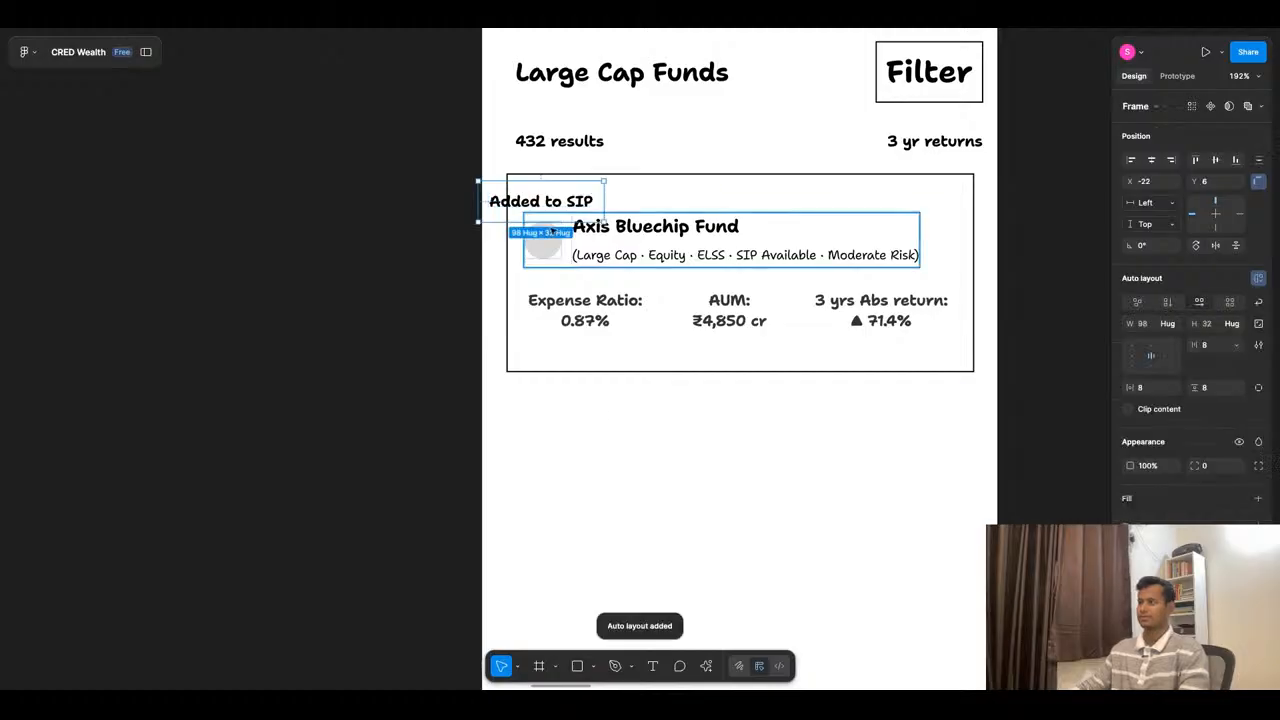
{"action": "scroll", "coordinate": [549, 197], "scroll_direction": "up", "scroll_amount": 8}
{"action": "left_click_drag", "start_coordinate": [452, 227], "coordinate": [528, 211]}
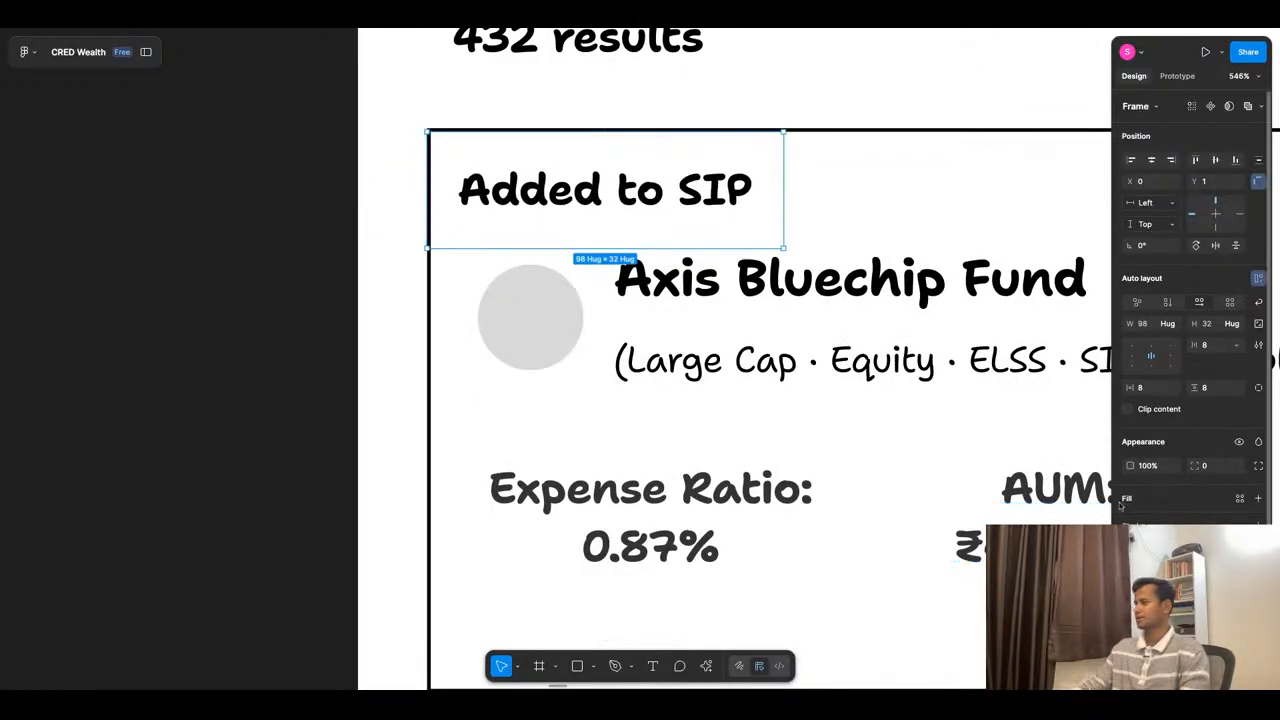
- Fill the "Added to SIP" tag with black (000000) and color its text white (FFFFFF)
{"action": "left_click", "coordinate": [1127, 500]}
{"action": "key", "text": "Escape"}
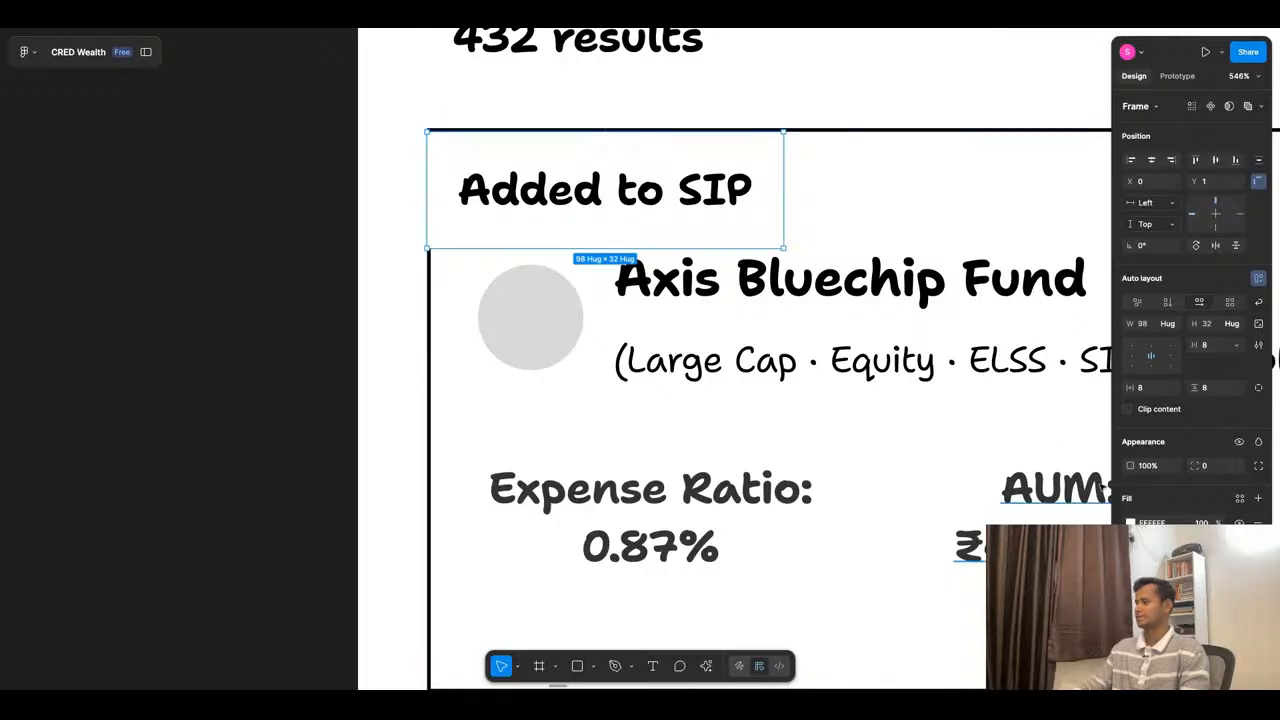
{"action": "left_click", "coordinate": [1130, 523]}
{"action": "left_click_drag", "start_coordinate": [1041, 403], "coordinate": [962, 535]}
{"action": "left_click", "coordinate": [683, 200], "text": "super"}
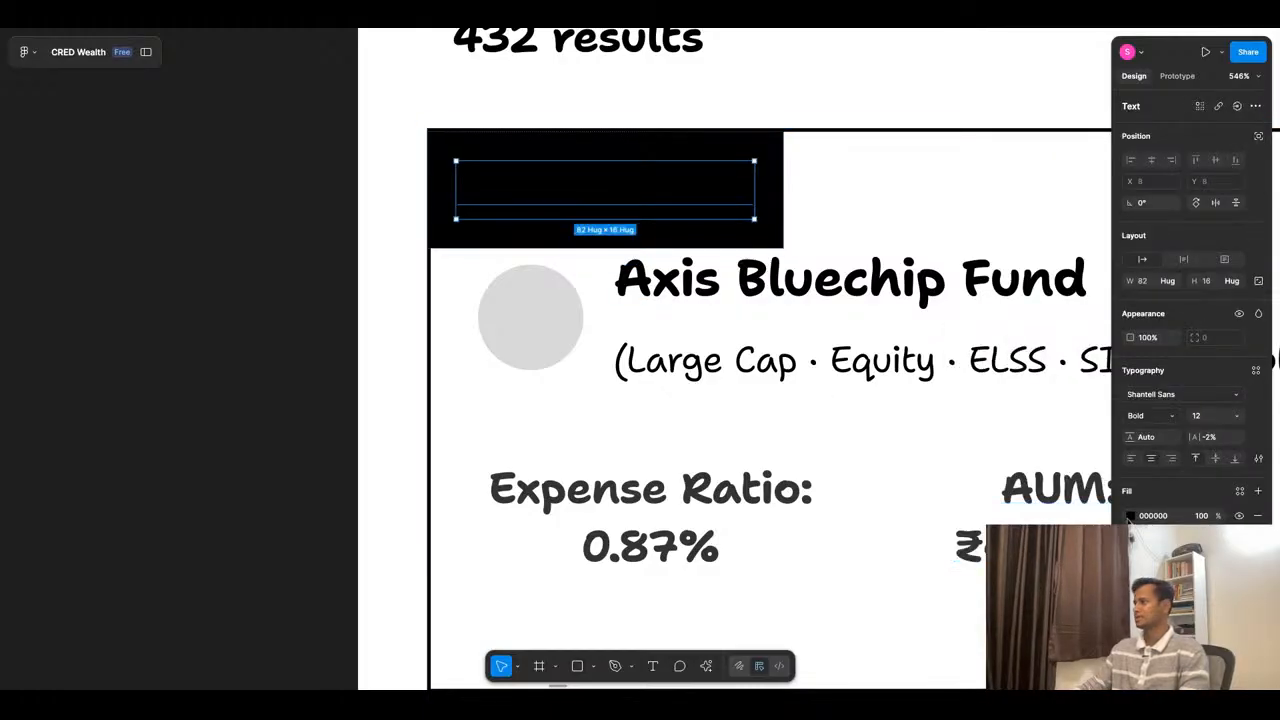
{"action": "left_click", "coordinate": [1130, 516]}
{"action": "left_click_drag", "start_coordinate": [1069, 441], "coordinate": [962, 398]}
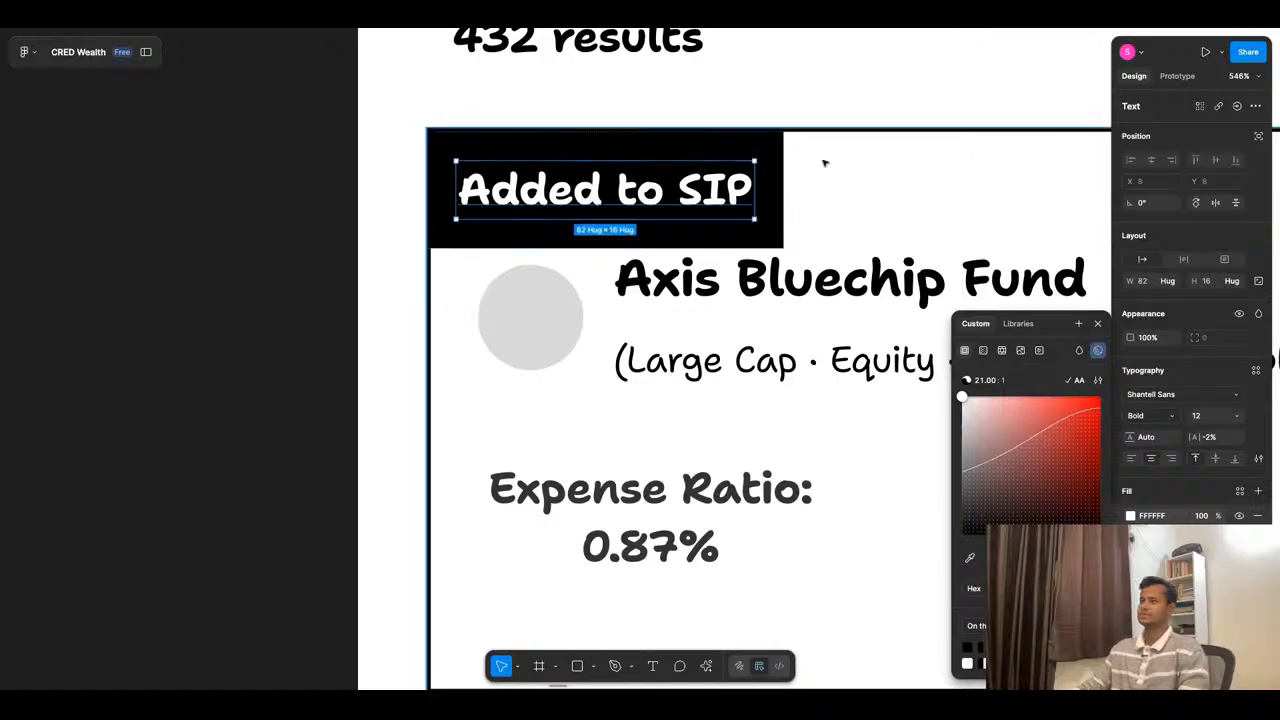
{"action": "left_click", "coordinate": [899, 188]}
- Resize the "Added to SIP" tag to about 101 × 26
{"action": "left_click", "coordinate": [779, 190]}
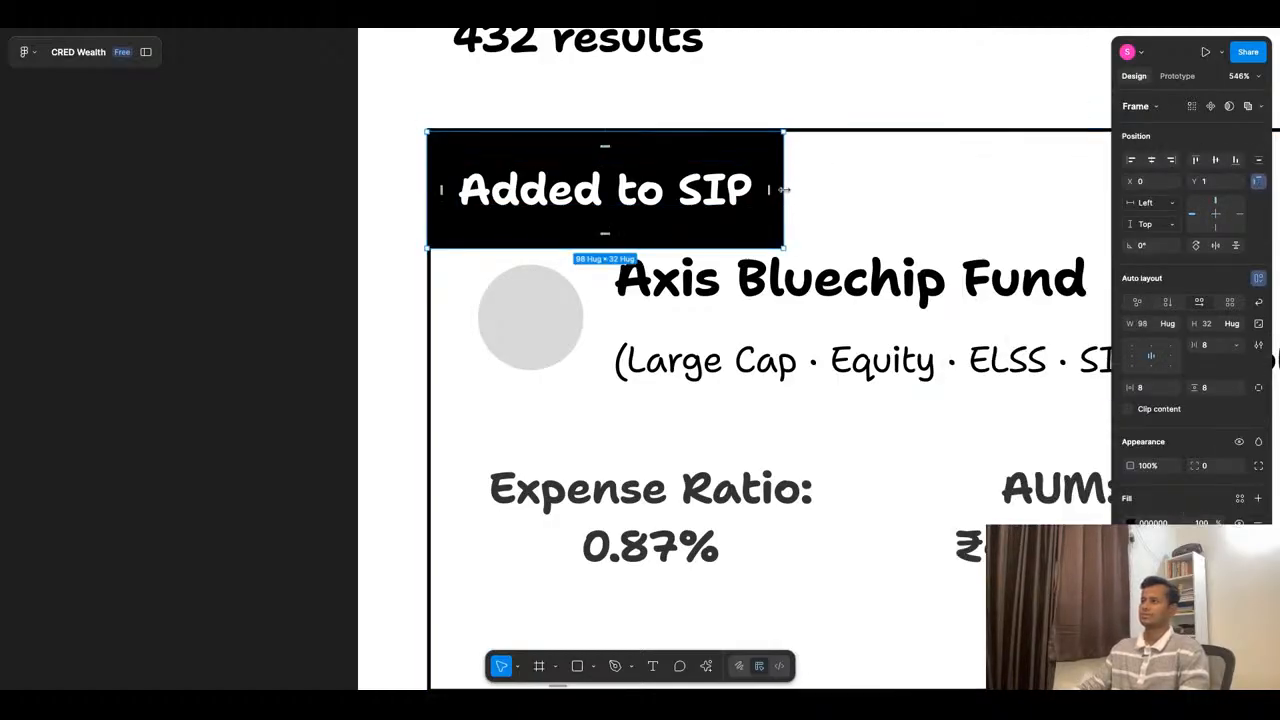
{"action": "key", "text": "shift+a"}
{"action": "key", "text": "super+Up"}
{"action": "key", "text": "super+Up"}
{"action": "key", "text": "super+Up"}
{"action": "key", "text": "super+Up"}
{"action": "key", "text": "super+Up"}
{"action": "key", "text": "super+Up"}
{"action": "key", "text": "super+Up"}
{"action": "key", "text": "super+Up"}
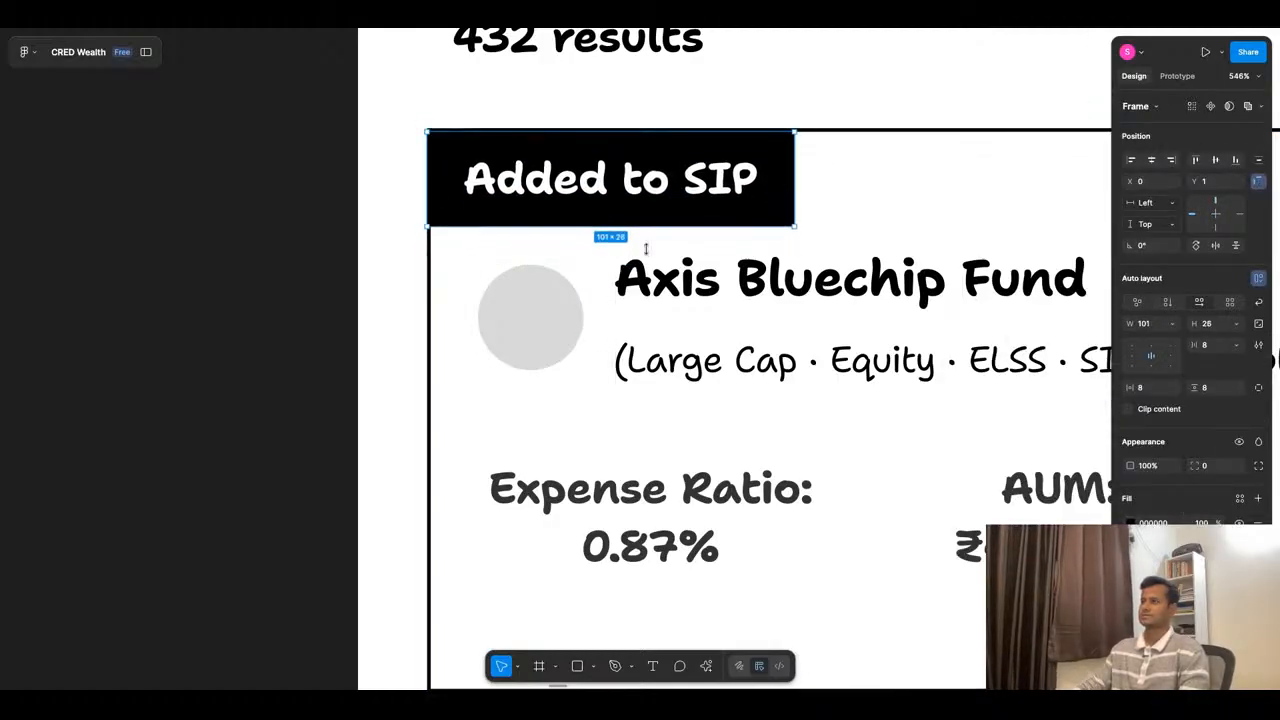
{"action": "scroll", "coordinate": [650, 218], "scroll_direction": "down", "scroll_amount": 5}
{"action": "key", "text": "Escape"}
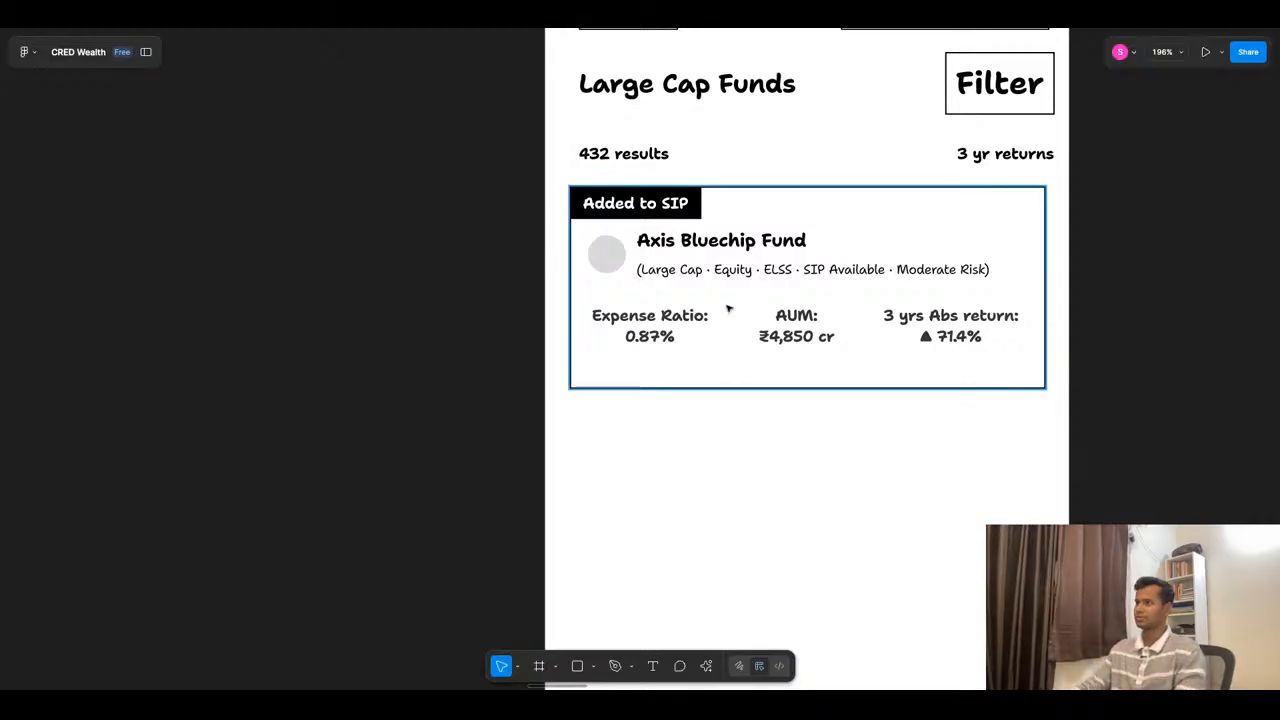
- Reduce the fund card's height to 139 by raising its lower edge
{"action": "left_click", "coordinate": [731, 381]}
{"action": "key", "text": "super+Up"}
{"action": "key", "text": "super+Up"}
{"action": "key", "text": "super+Up"}
{"action": "key", "text": "super+Up"}
{"action": "key", "text": "super+Up"}
{"action": "key", "text": "super+Up"}
{"action": "key", "text": "super+Up"}
{"action": "key", "text": "super+Up"}
{"action": "key", "text": "super+Up"}
{"action": "key", "text": "super+Up"}
{"action": "key", "text": "super+Up"}
{"action": "key", "text": "super+Up"}
{"action": "key", "text": "super+Up"}
{"action": "key", "text": "super+Up"}
{"action": "key", "text": "super+Up"}
{"action": "key", "text": "super+Up"}
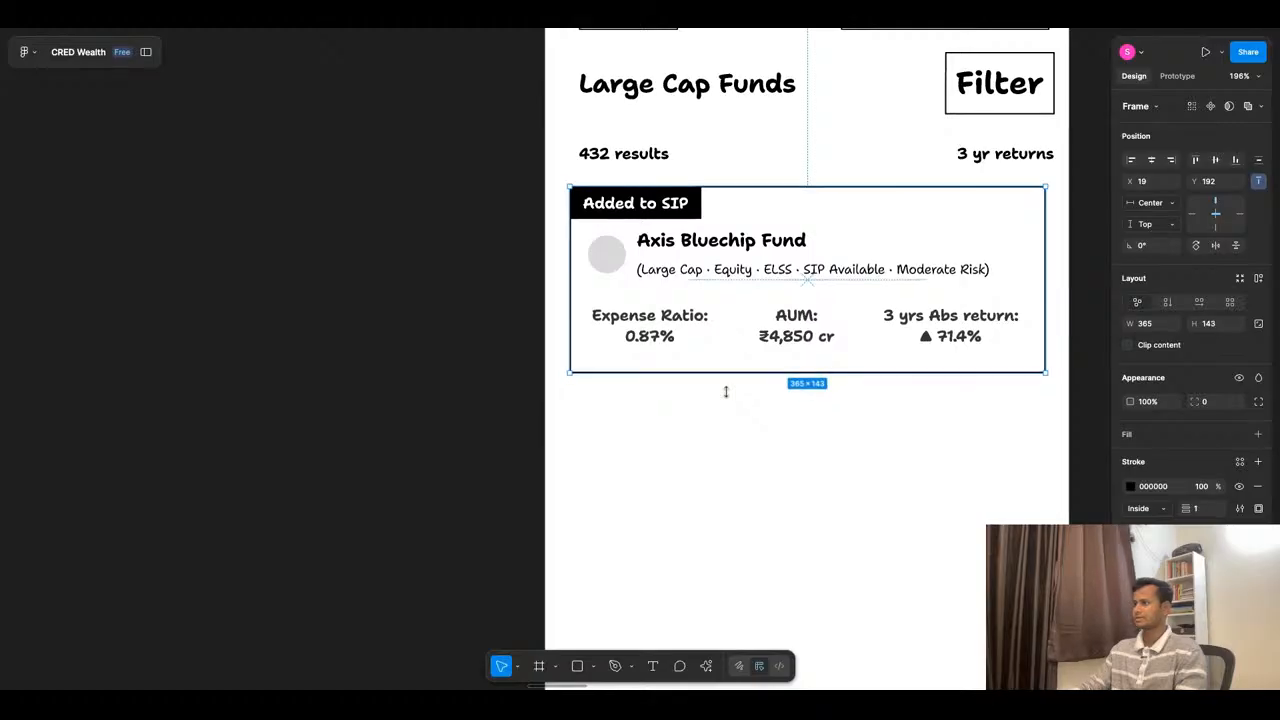
{"action": "left_click", "coordinate": [735, 418]}
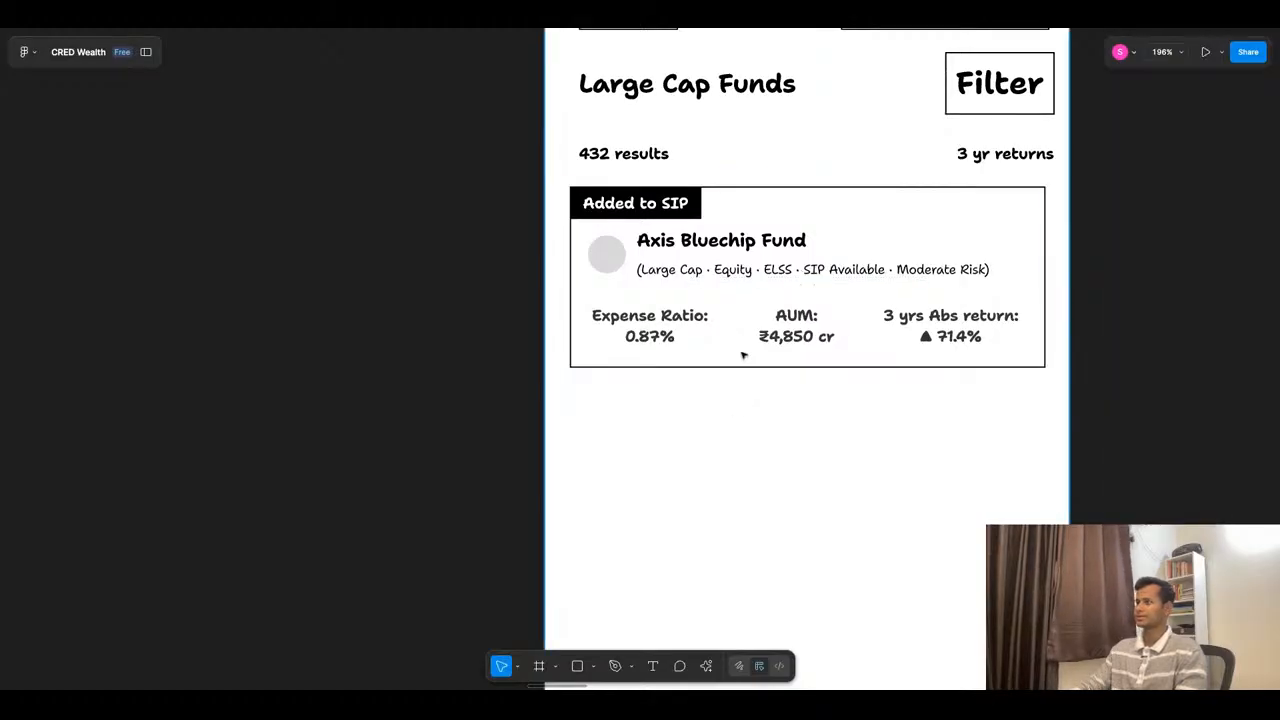
- Duplicate the fund card and place the copy directly beneath the original at Y 339
{"action": "scroll", "coordinate": [743, 351], "scroll_direction": "down", "scroll_amount": 5}
{"action": "scroll", "coordinate": [931, 346], "scroll_direction": "up", "scroll_amount": 3}
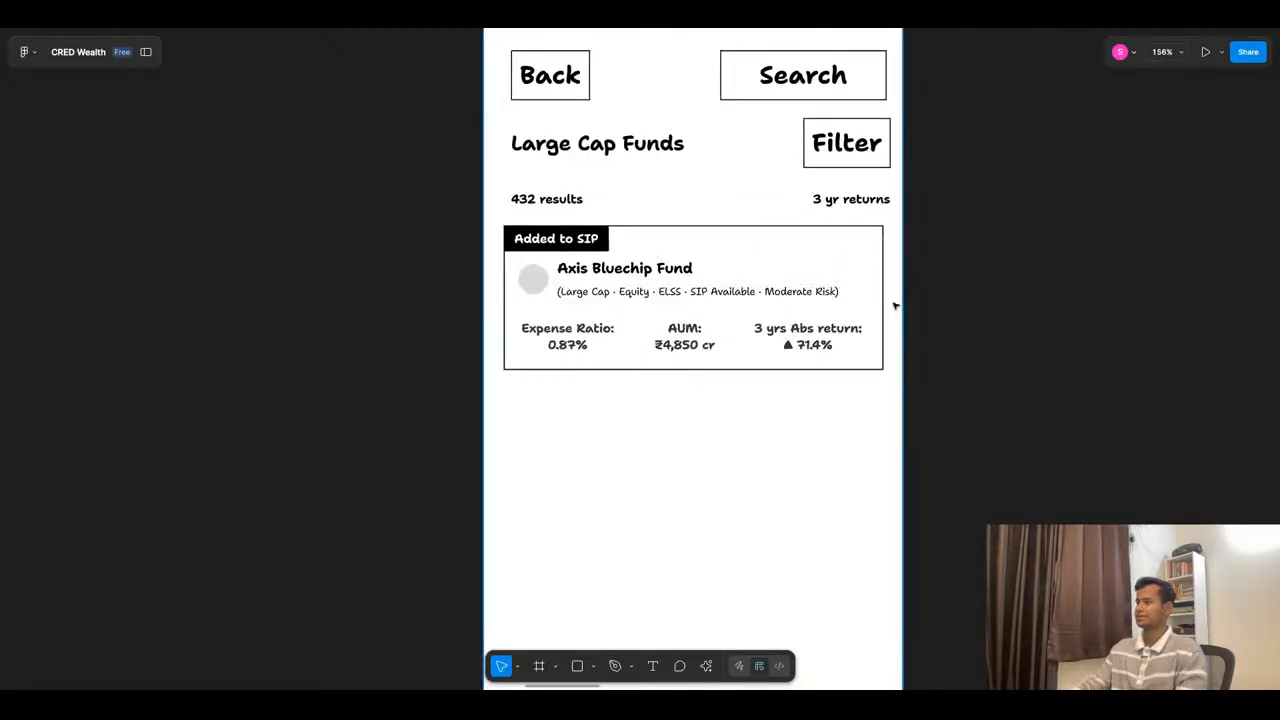
{"action": "left_click", "coordinate": [749, 266]}
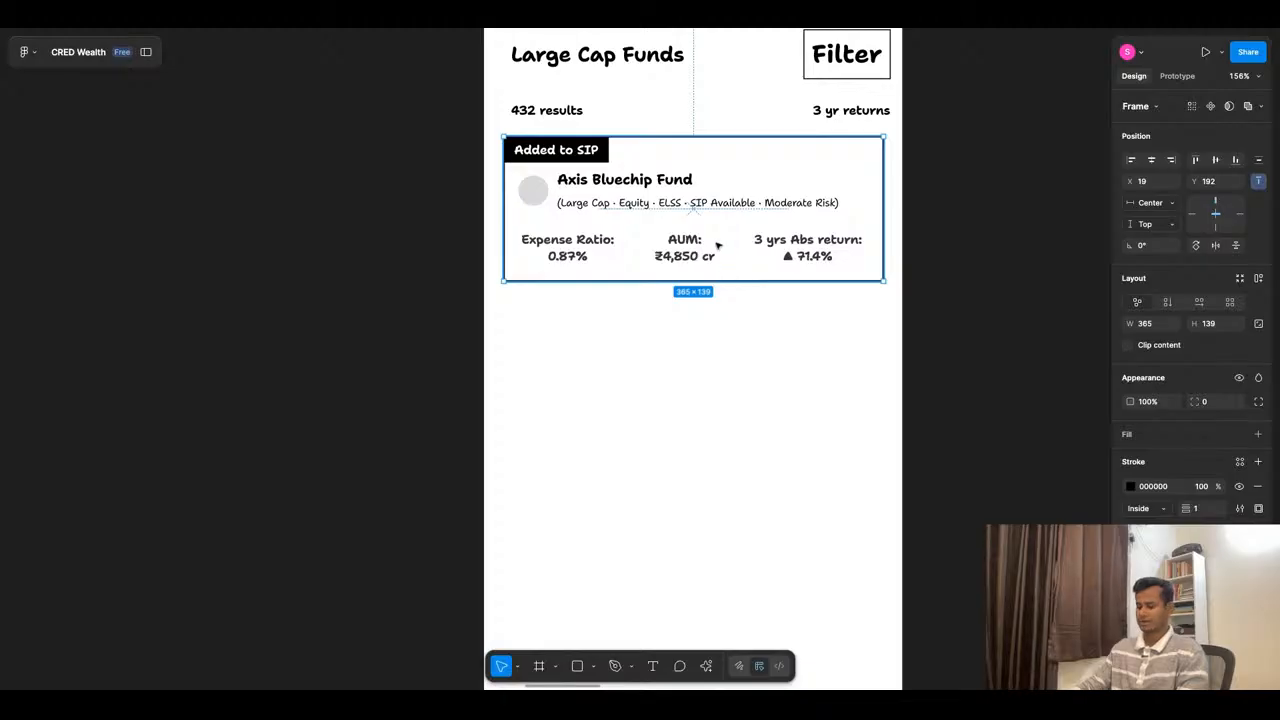
{"action": "key", "text": "ctrl+d"}
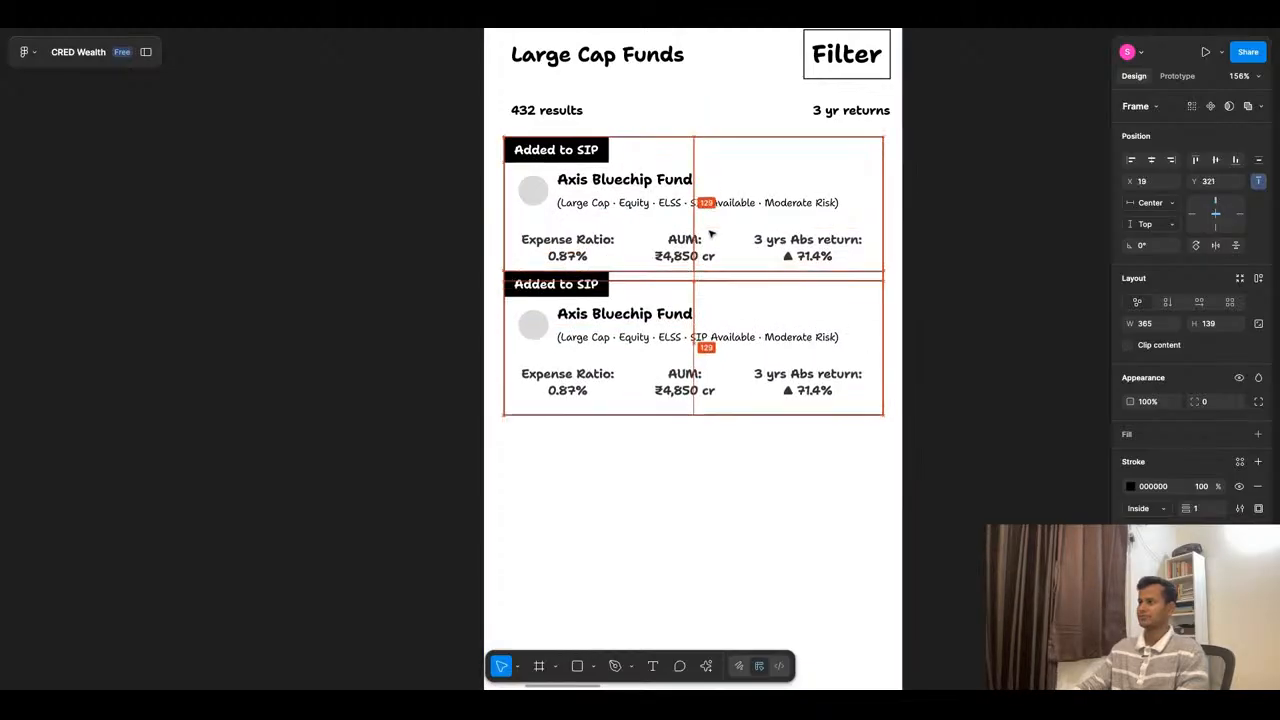
- Change the second card's tag text to "Paused" and set the tag's width to hug its contents
{"action": "double_click", "coordinate": [572, 306]}
{"action": "double_click", "coordinate": [572, 306]}
{"action": "type", "text": "Paused"}
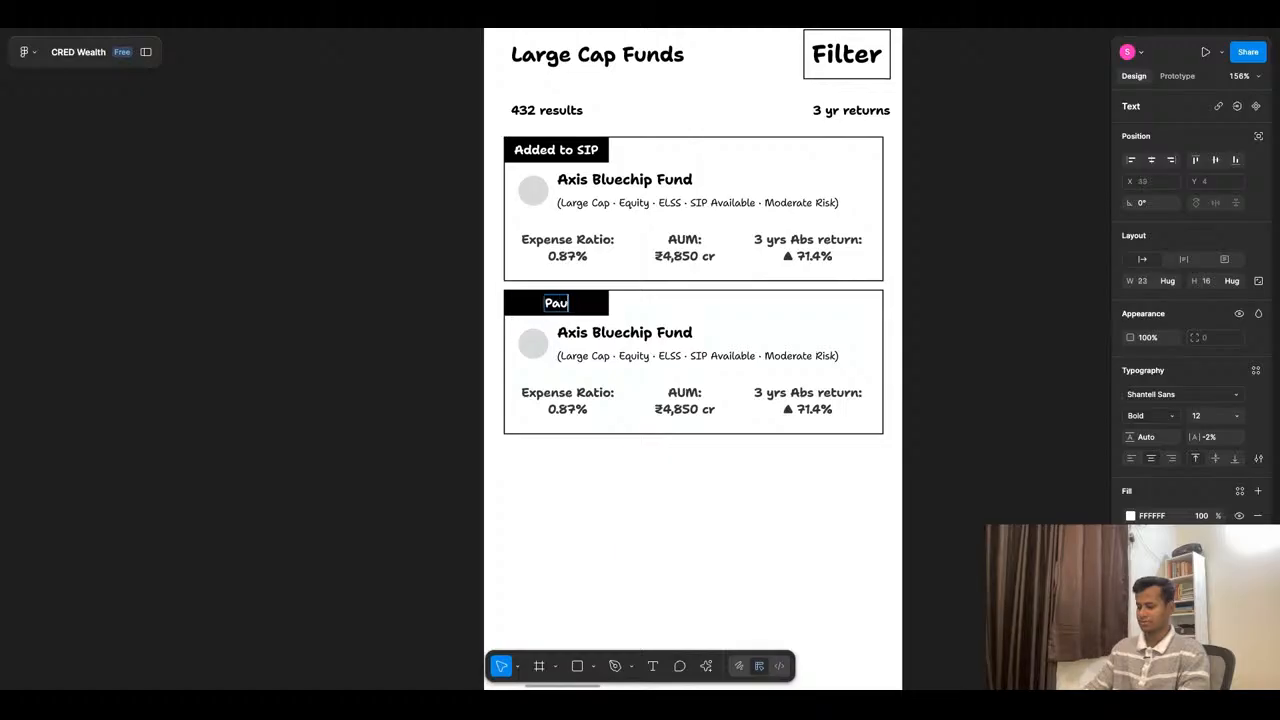
{"action": "key", "text": "Escape"}
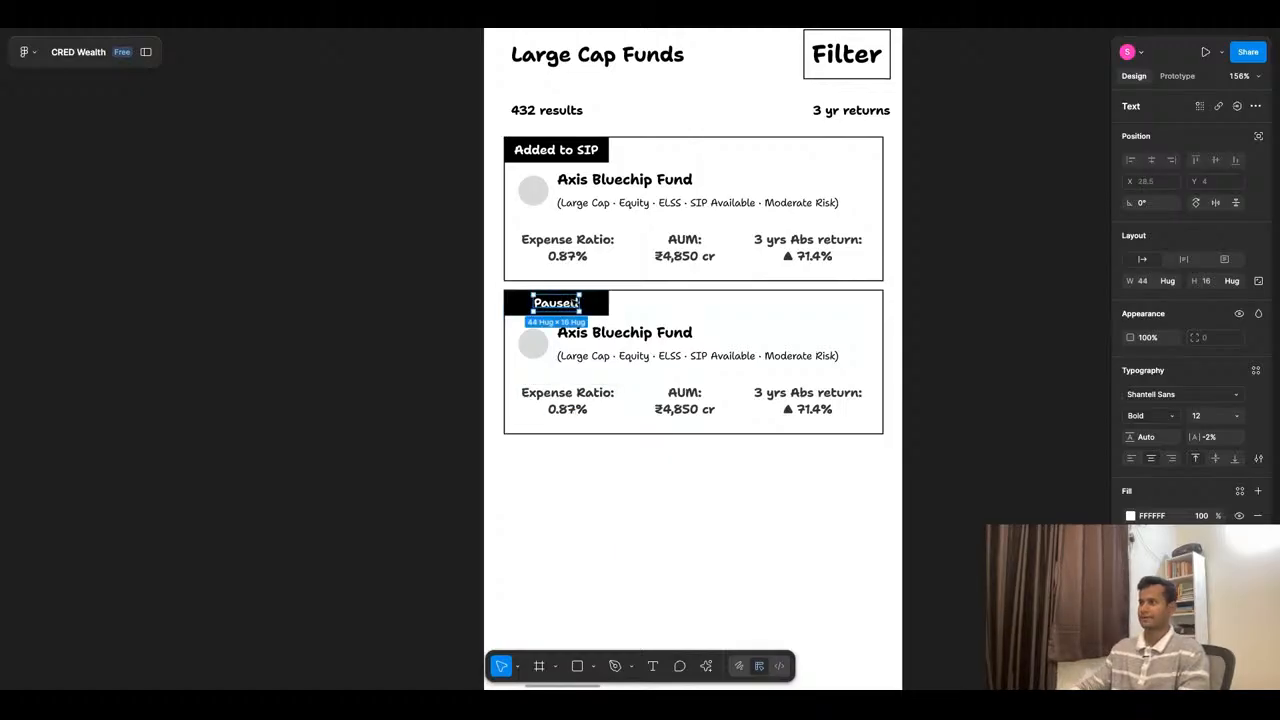
{"action": "scroll", "coordinate": [571, 301], "scroll_direction": "up", "scroll_amount": 5}
{"action": "key", "text": "Escape"}
{"action": "left_click", "coordinate": [1170, 324]}
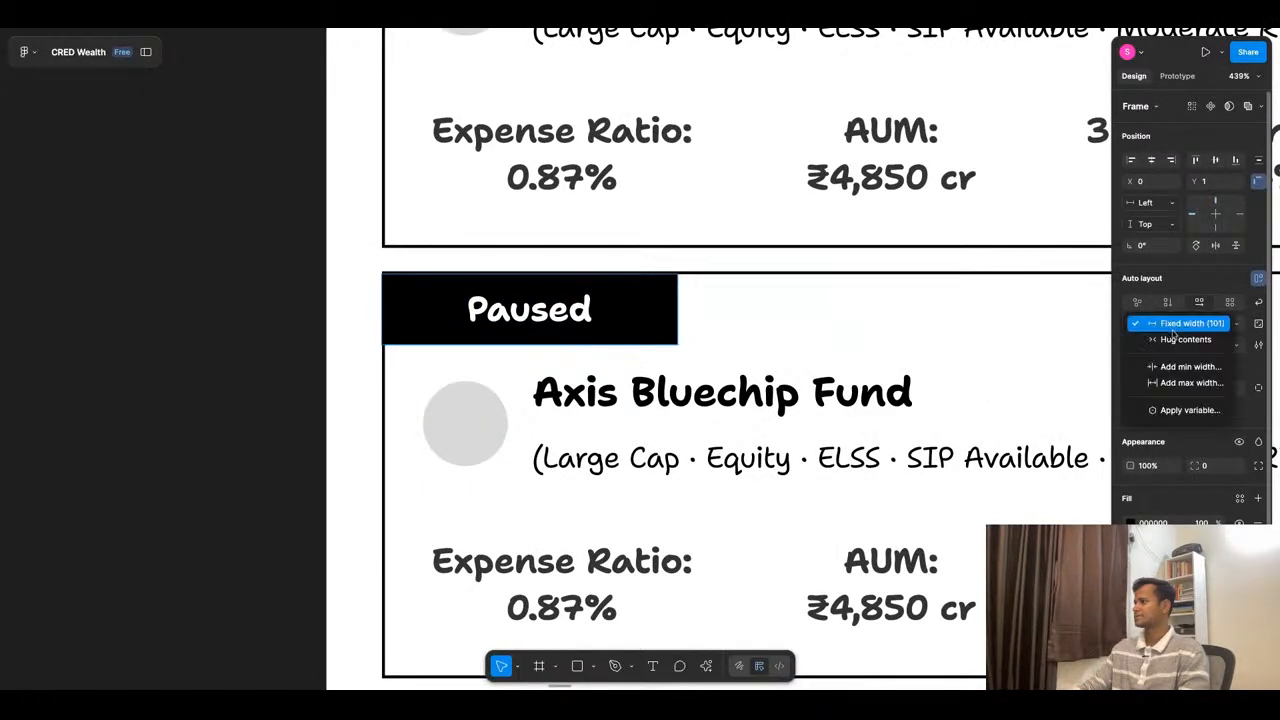
{"action": "left_click", "coordinate": [1180, 343]}
- Combine both fund cards into one vertical auto layout with a spacing of 8
{"action": "left_click", "coordinate": [740, 323]}
{"action": "scroll", "coordinate": [740, 323], "scroll_direction": "down", "scroll_amount": 5}
{"action": "scroll", "coordinate": [733, 323], "scroll_direction": "down", "scroll_amount": 2}
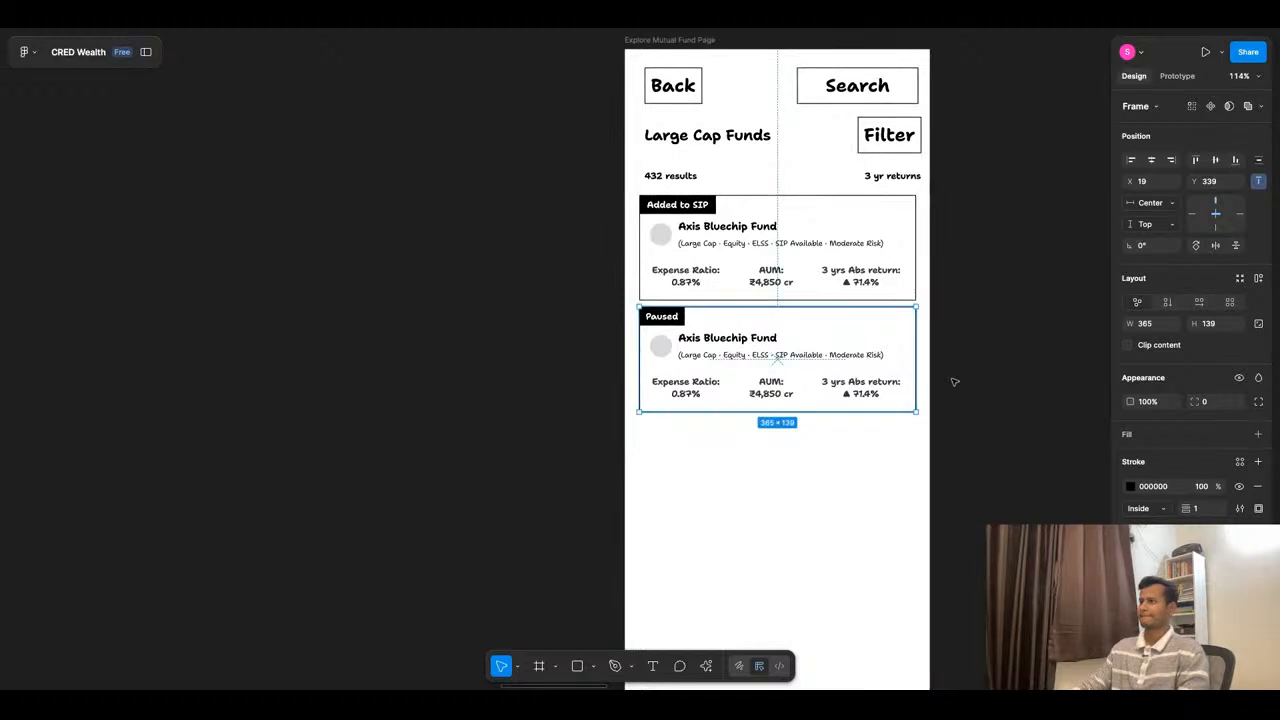
{"action": "left_click", "coordinate": [807, 277], "text": "shift"}
{"action": "key", "text": "shift+a"}
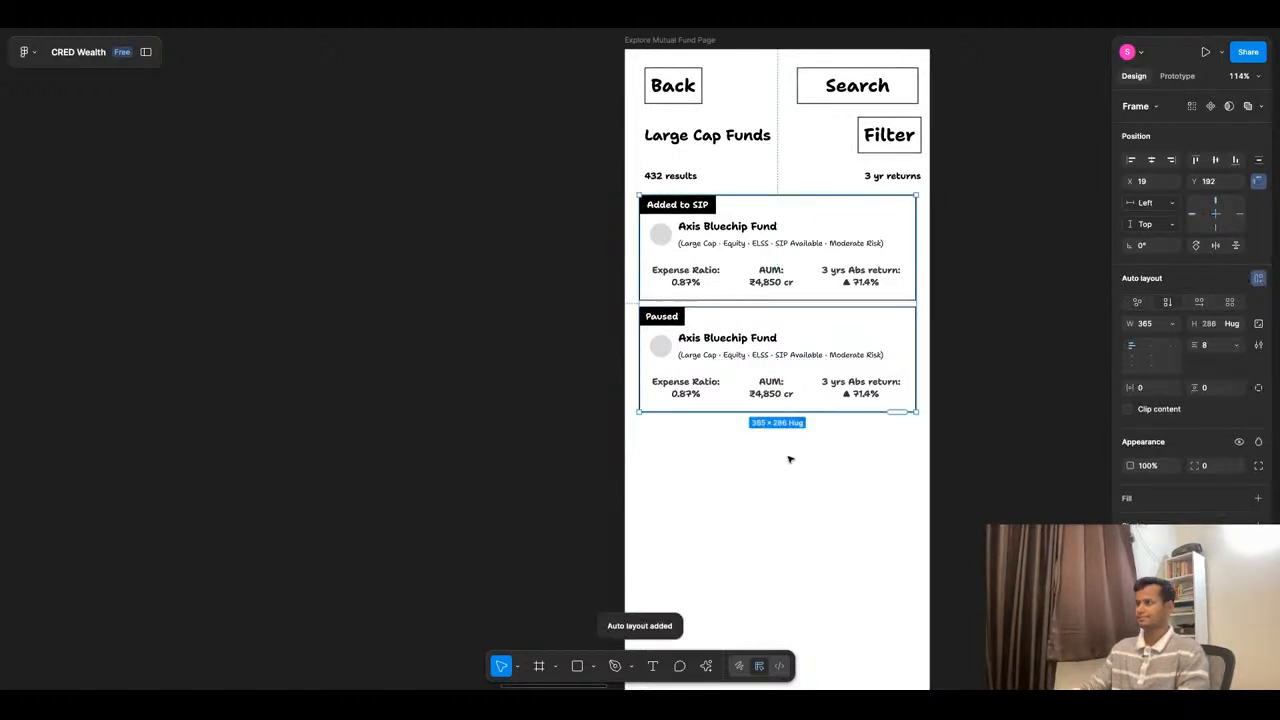
- Extend the fund list to six cards with AI-generated fund details and rate the generated content positively
{"action": "scroll", "coordinate": [841, 345], "scroll_direction": "down", "scroll_amount": 3}
{"action": "scroll", "coordinate": [841, 345], "scroll_direction": "up", "scroll_amount": 3}
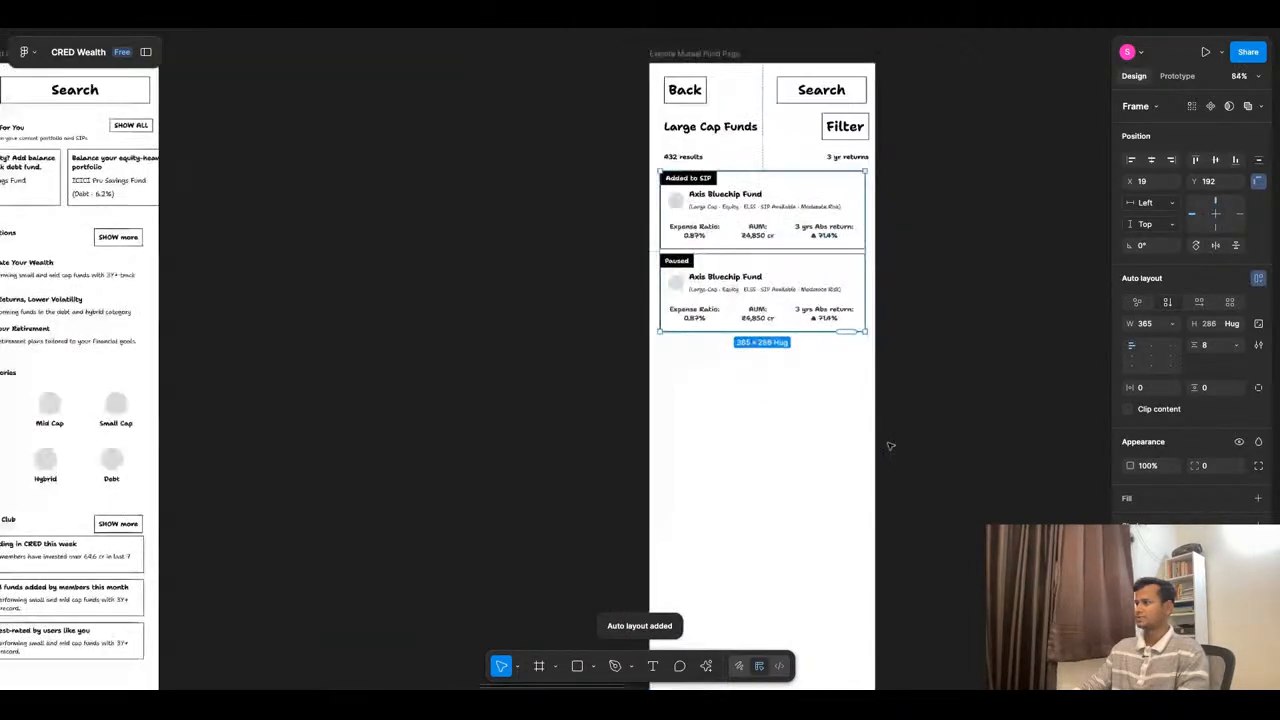
{"action": "key", "text": "ctrl+d"}
{"action": "key", "text": "ctrl+d"}
{"action": "key", "text": "ctrl+d"}
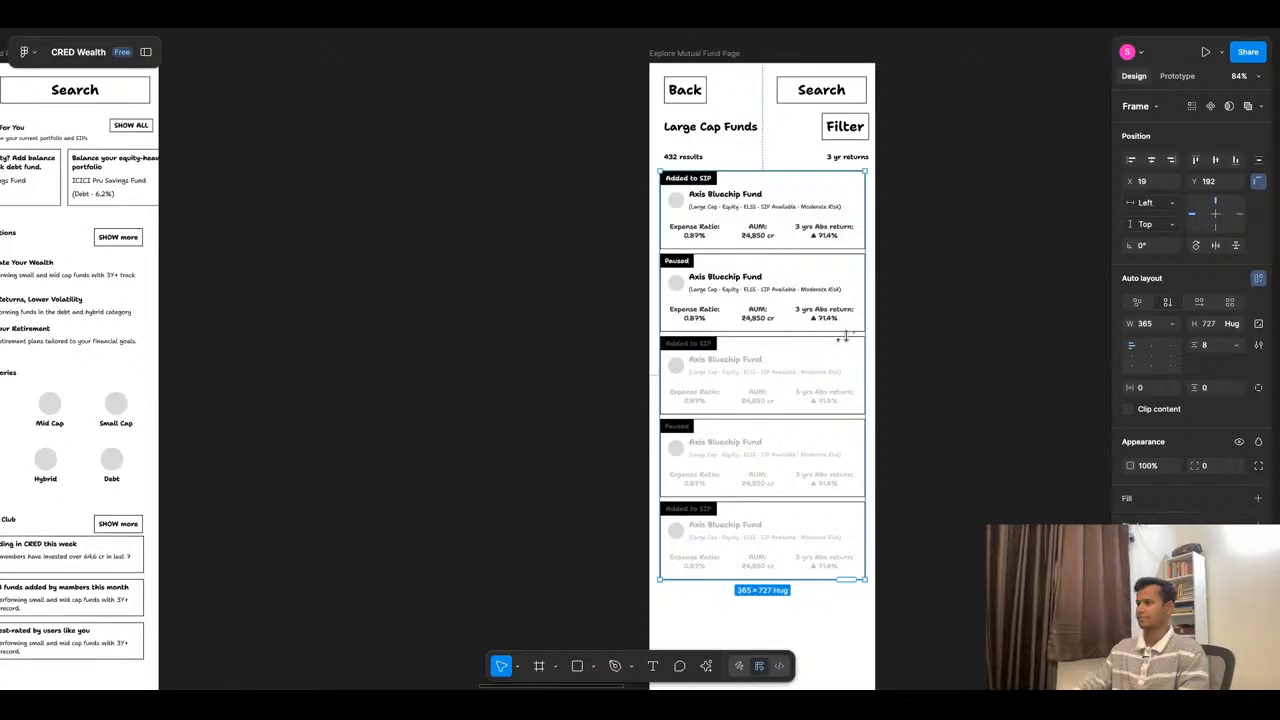
{"action": "left_click_drag", "start_coordinate": [846, 337], "coordinate": [846, 662]}
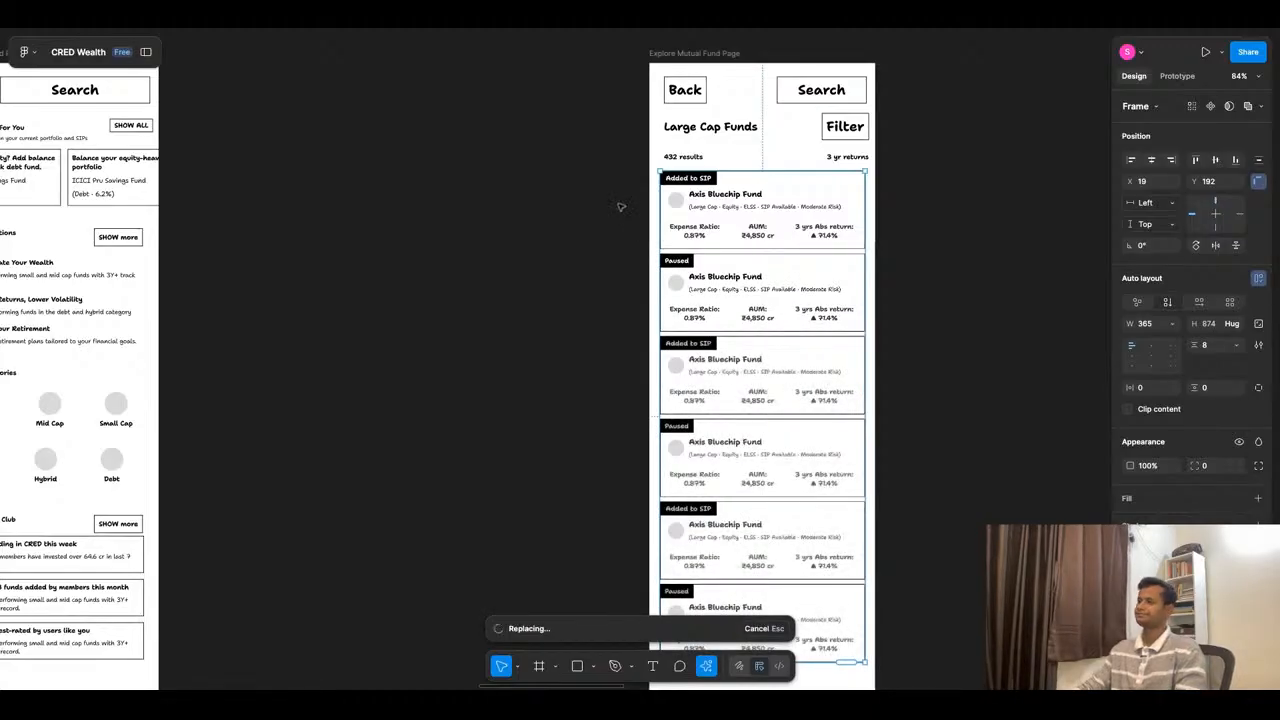
{"action": "scroll", "coordinate": [620, 206], "scroll_direction": "down", "scroll_amount": 3}
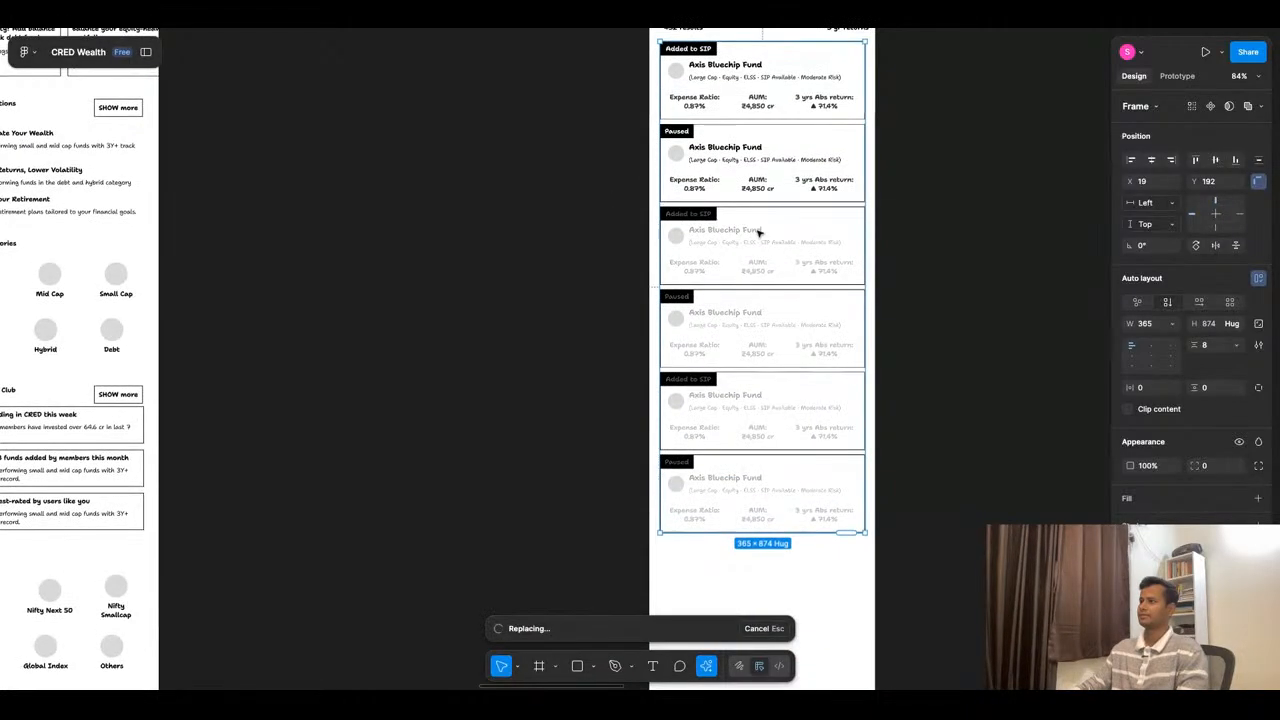
{"action": "scroll", "coordinate": [893, 219], "scroll_direction": "up", "scroll_amount": 1}
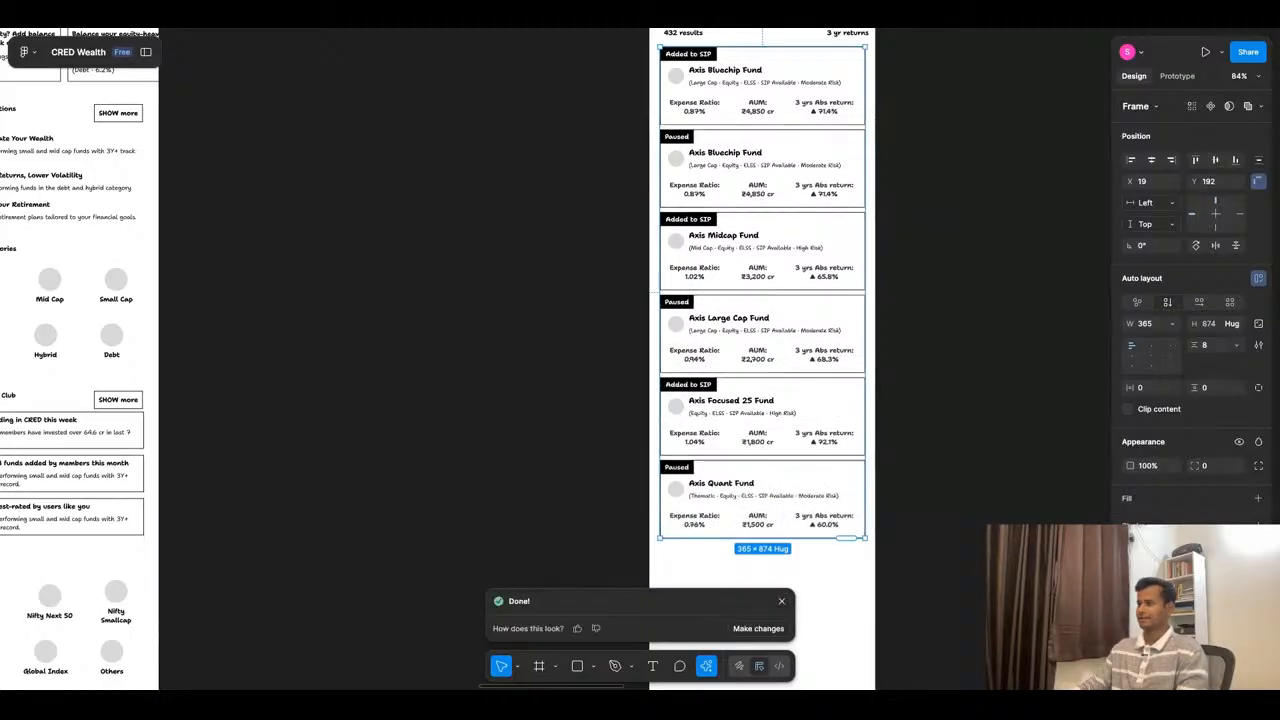
{"action": "left_click", "coordinate": [578, 629]}
- Extend the fund list by three more AI-filled cards, down to just above the footer
{"action": "scroll", "coordinate": [857, 406], "scroll_direction": "down", "scroll_amount": 3}
{"action": "scroll", "coordinate": [748, 415], "scroll_direction": "down", "scroll_amount": 5}
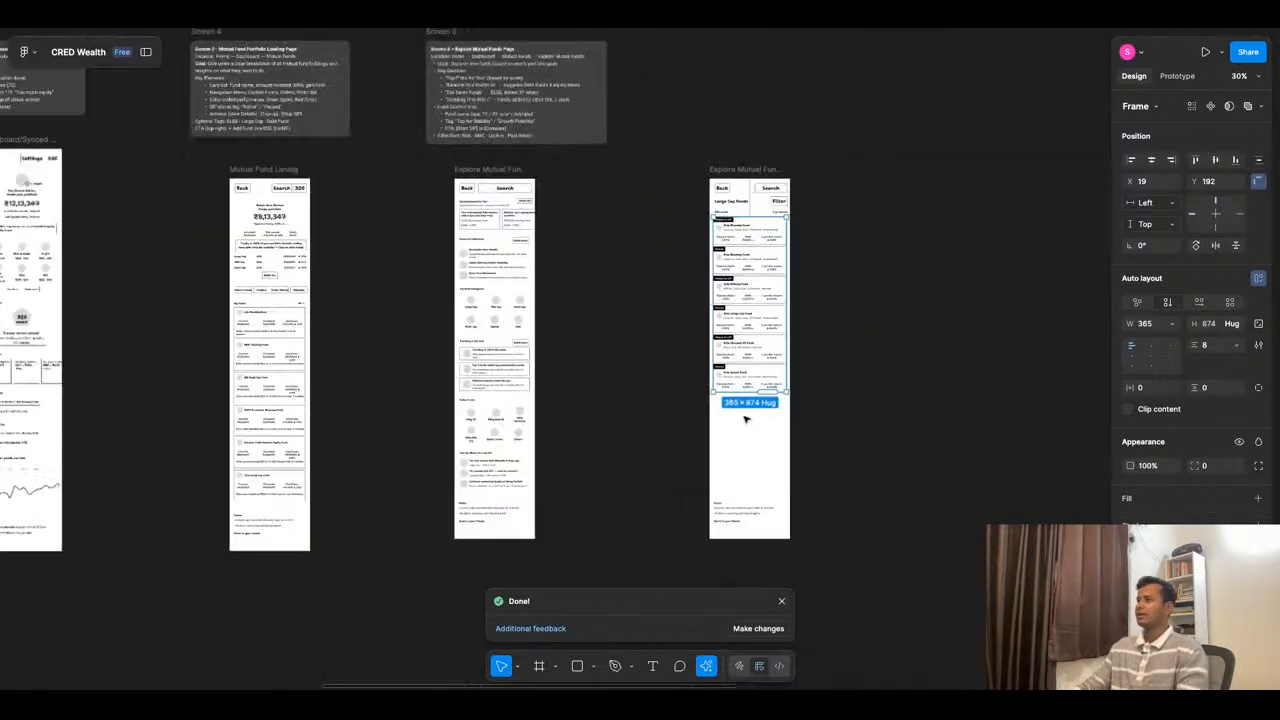
{"action": "scroll", "coordinate": [737, 230], "scroll_direction": "up", "scroll_amount": 5}
{"action": "scroll", "coordinate": [737, 233], "scroll_direction": "down", "scroll_amount": 6}
{"action": "scroll", "coordinate": [750, 430], "scroll_direction": "up", "scroll_amount": 5}
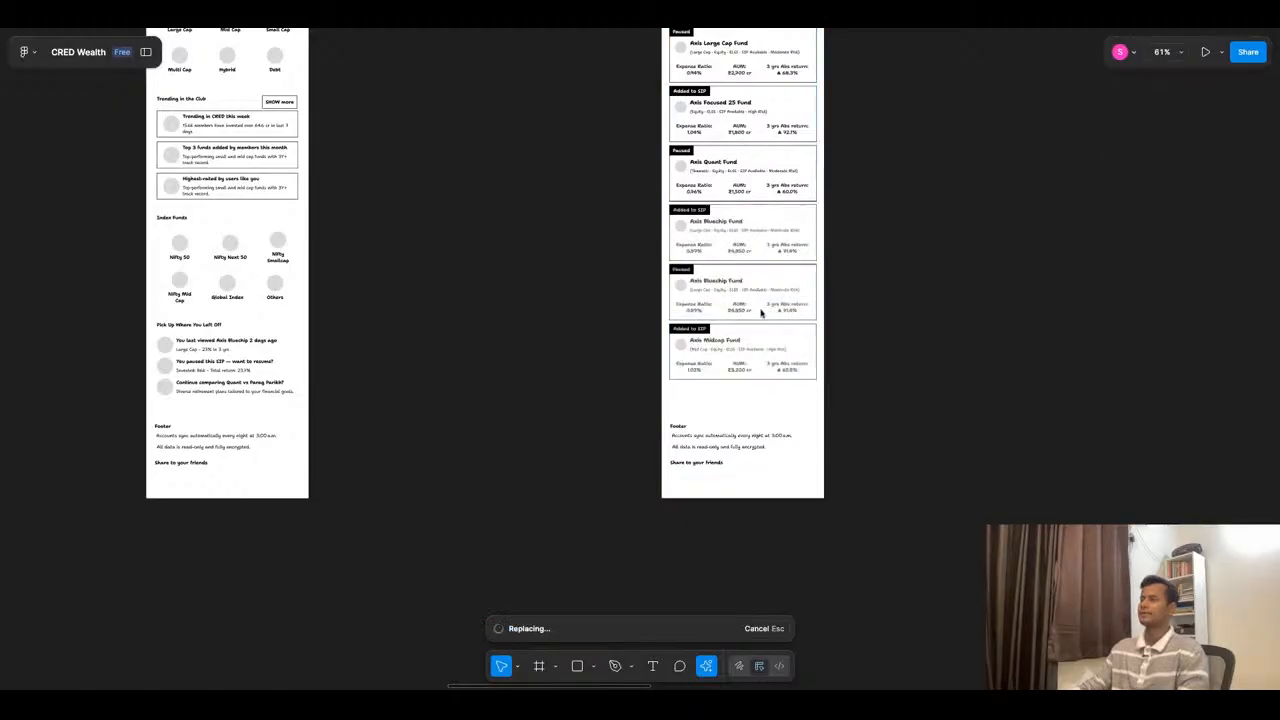
- Examine the competitor fund list screenshots and compare their layout with the wireframe's Large Cap Funds page
{"action": "scroll", "coordinate": [786, 302], "scroll_direction": "down", "scroll_amount": 10}
{"action": "scroll", "coordinate": [790, 520], "scroll_direction": "up", "scroll_amount": 3}
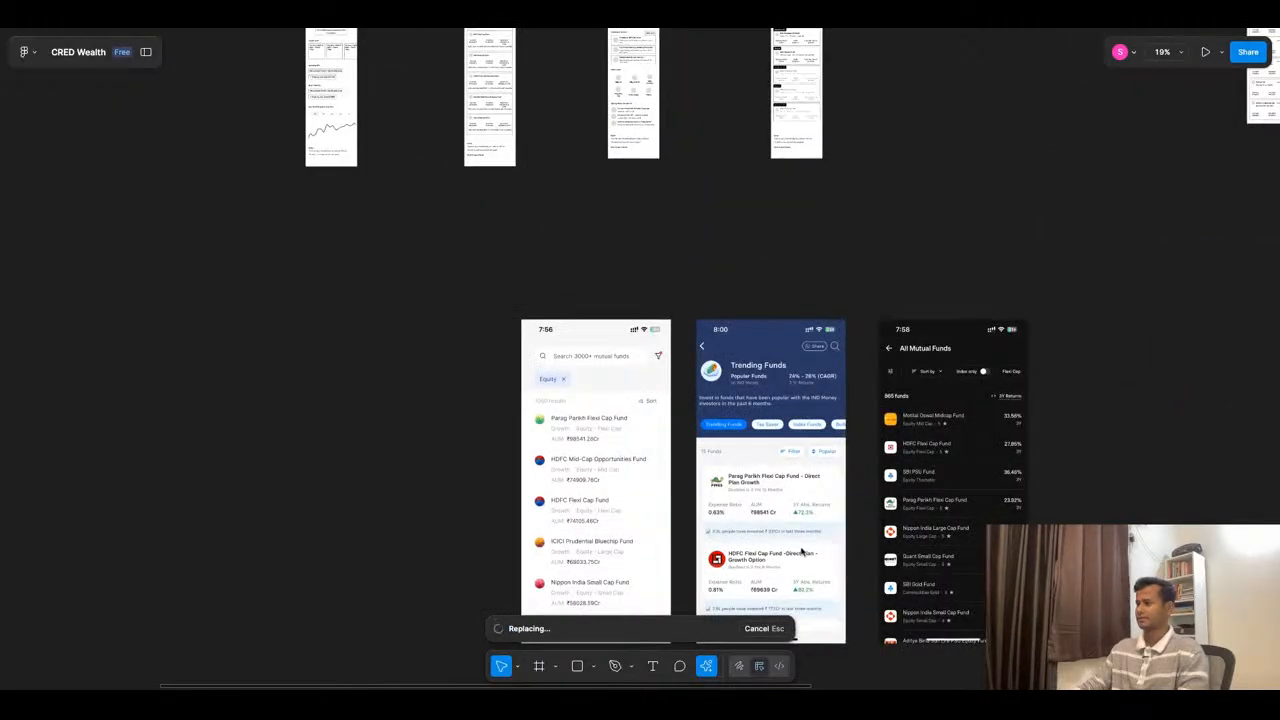
{"action": "scroll", "coordinate": [801, 550], "scroll_direction": "up", "scroll_amount": 6}
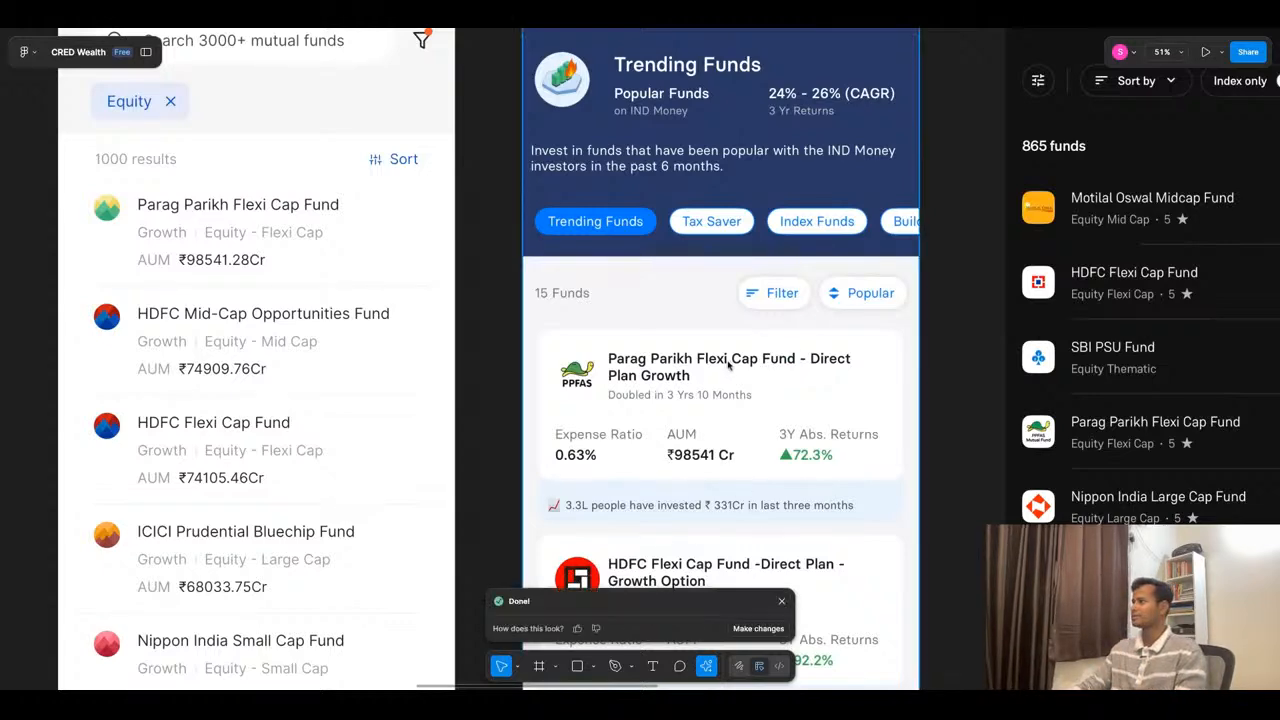
{"action": "scroll", "coordinate": [762, 355], "scroll_direction": "down", "scroll_amount": 8}
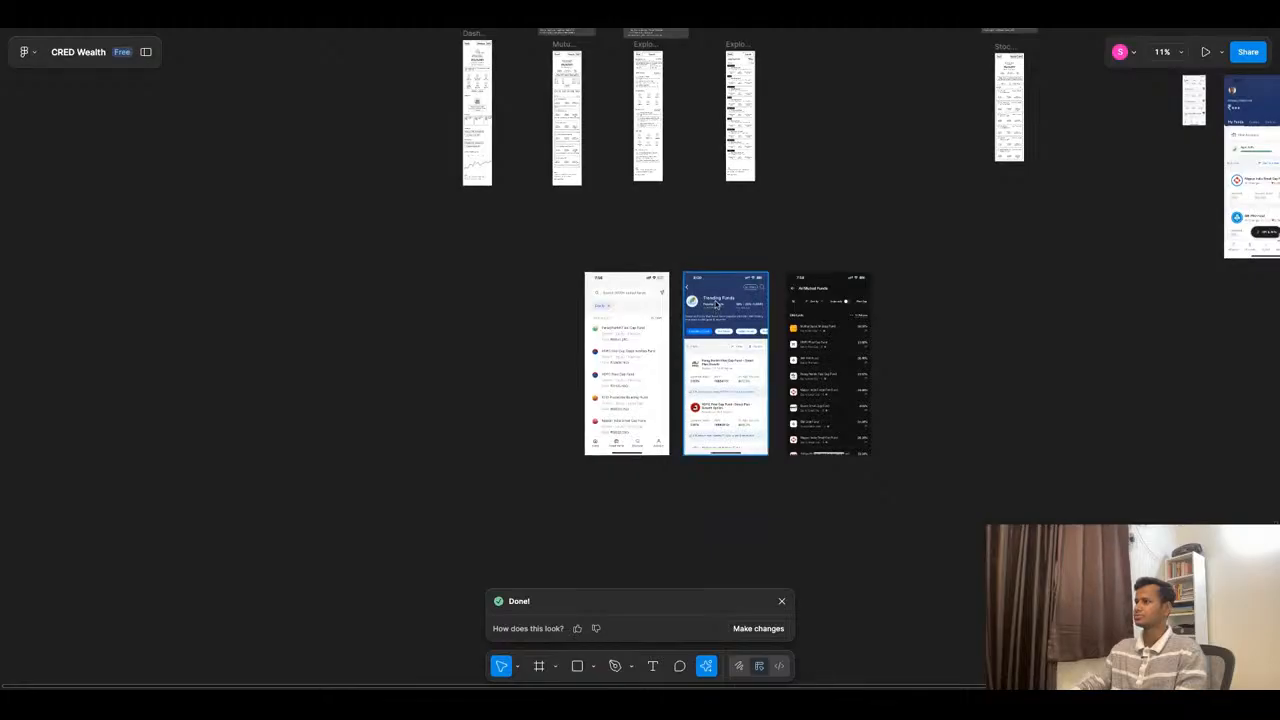
{"action": "scroll", "coordinate": [728, 366], "scroll_direction": "up", "scroll_amount": 4}
{"action": "scroll", "coordinate": [722, 364], "scroll_direction": "down", "scroll_amount": 5}
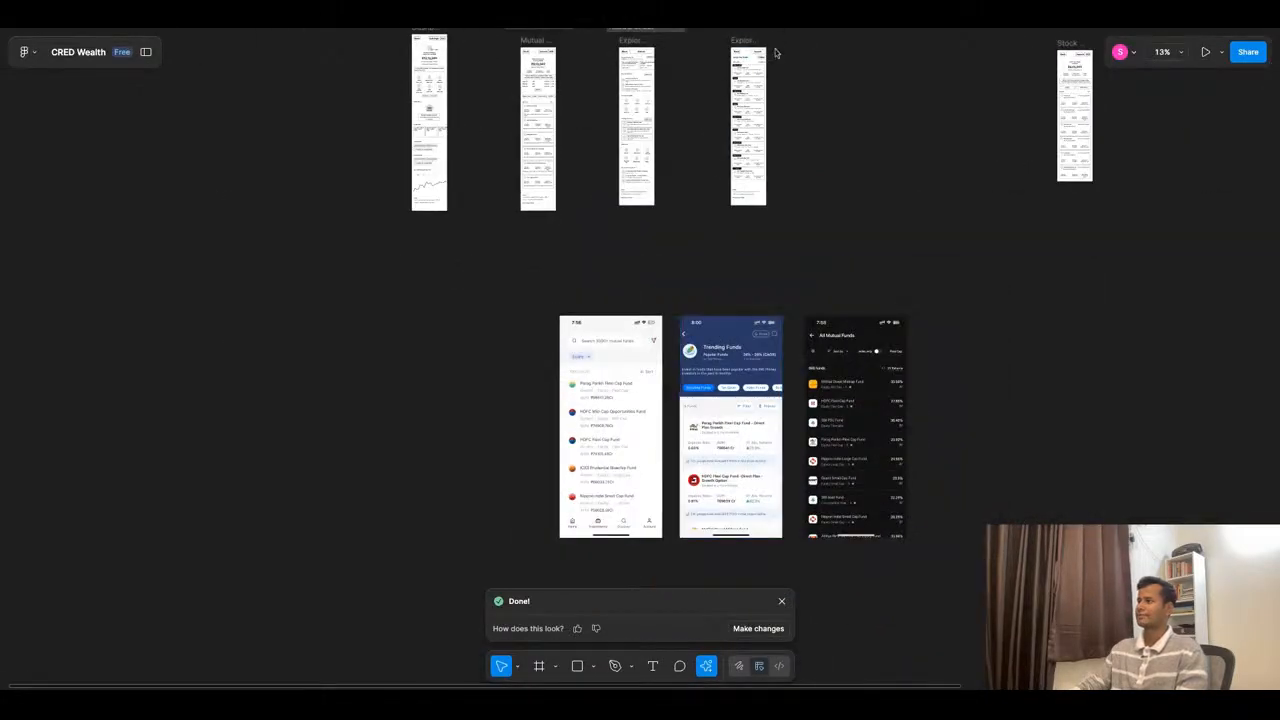
{"action": "scroll", "coordinate": [774, 51], "scroll_direction": "up", "scroll_amount": 8}
{"action": "scroll", "coordinate": [733, 206], "scroll_direction": "down", "scroll_amount": 5}
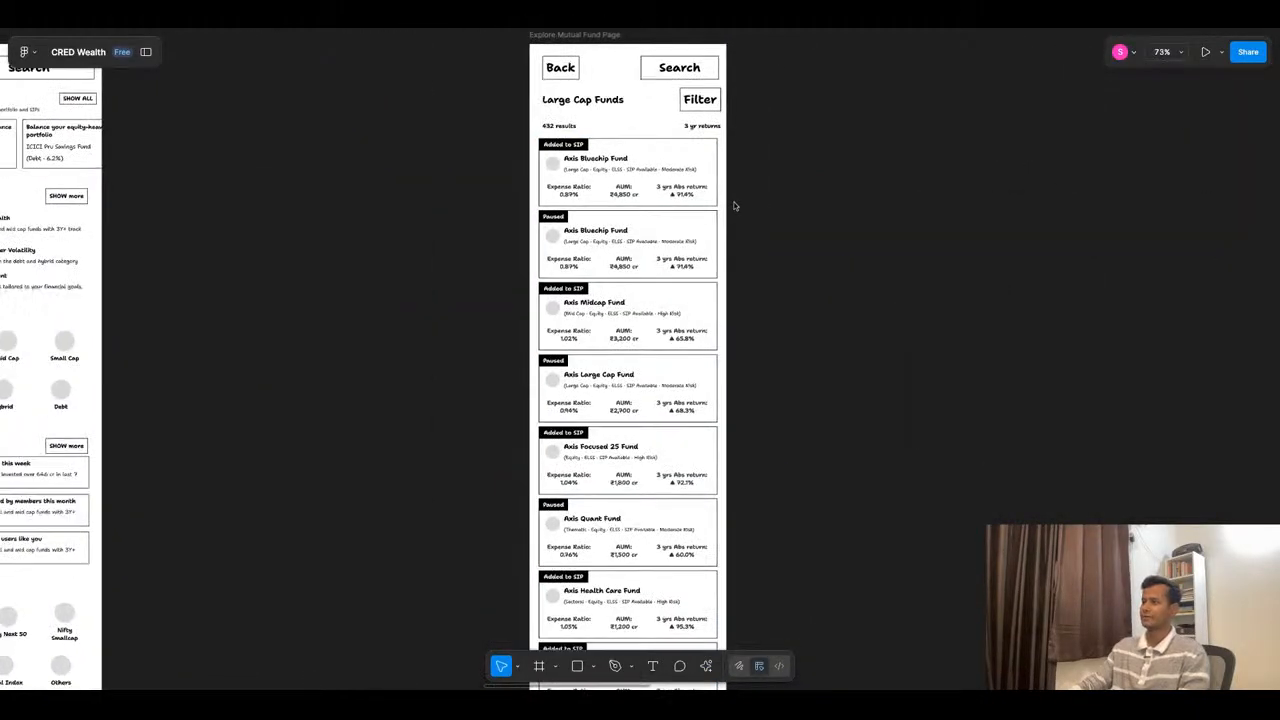
{"action": "scroll", "coordinate": [687, 172], "scroll_direction": "up", "scroll_amount": 2}
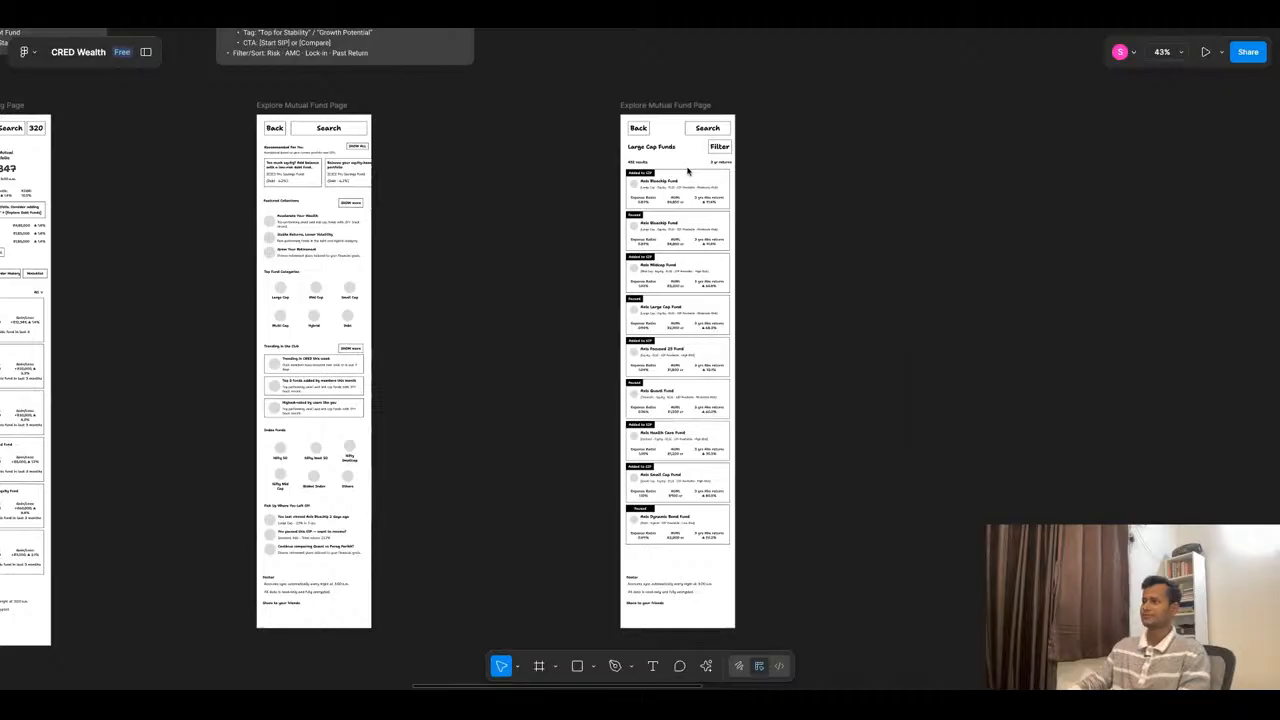
{"action": "scroll", "coordinate": [687, 172], "scroll_direction": "up", "scroll_amount": 5}
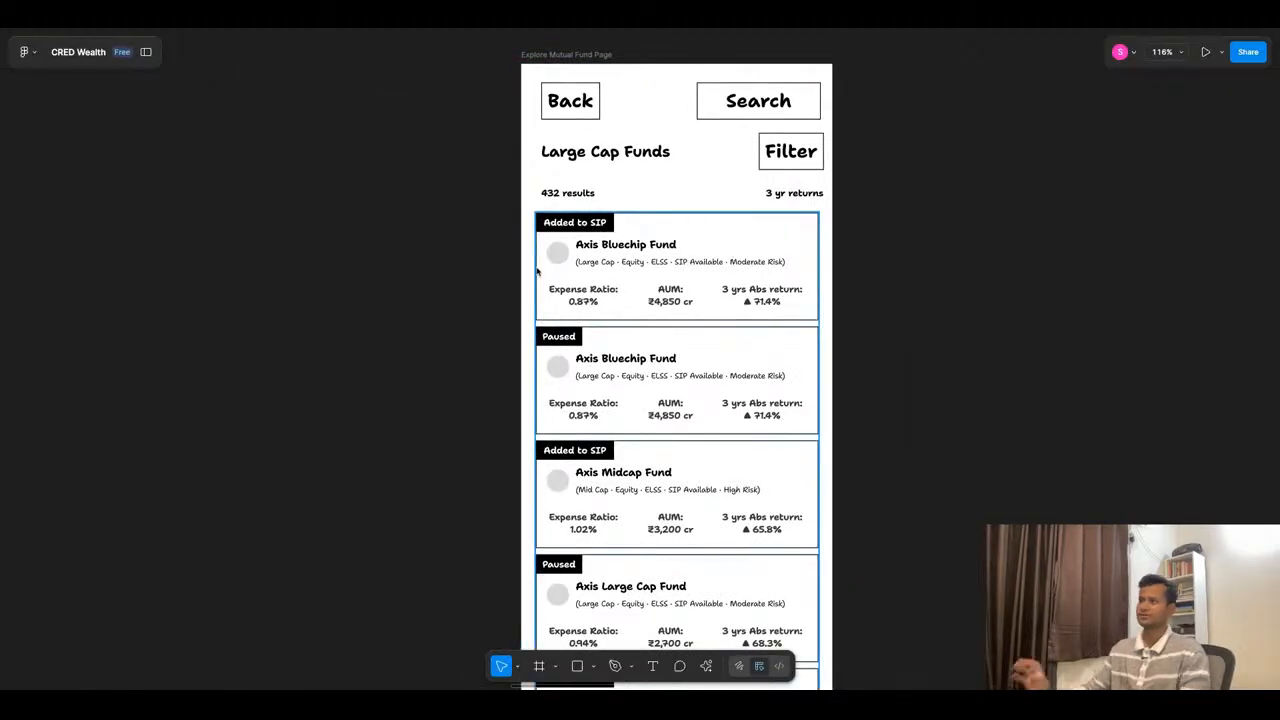
- Rename the list frame as "Mutual Fund List Page"
{"action": "left_click", "coordinate": [546, 72]}
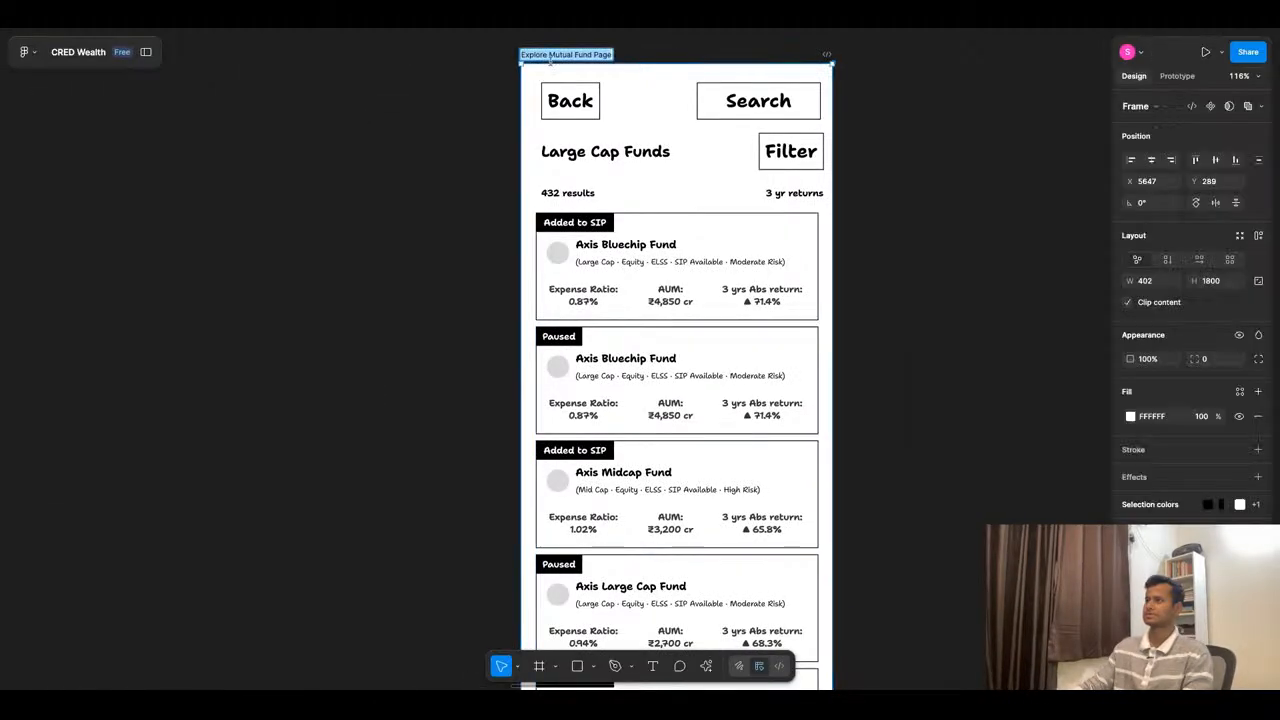
{"action": "key", "text": "BackSpace"}
{"action": "key", "text": "BackSpace"}
{"action": "key", "text": "BackSpace"}
{"action": "key", "text": "BackSpace"}
{"action": "key", "text": "BackSpace"}
{"action": "key", "text": "BackSpace"}
{"action": "key", "text": "BackSpace"}
{"action": "key", "text": "BackSpace"}
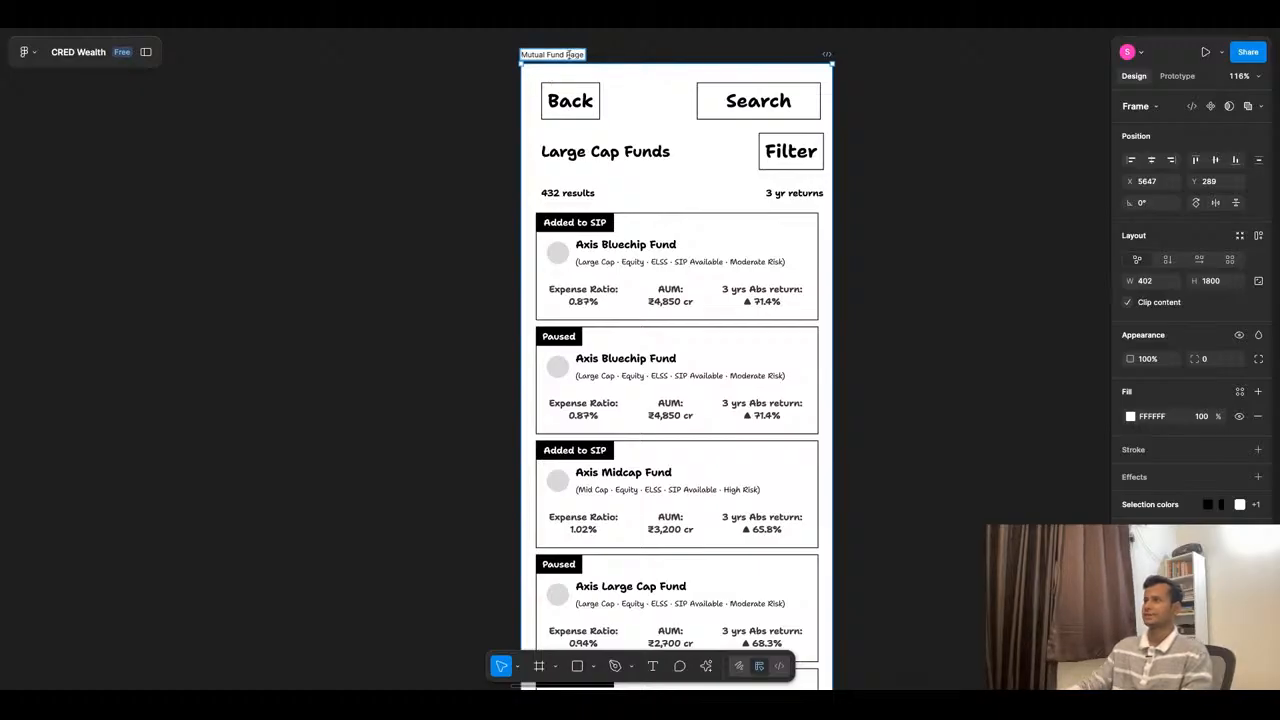
{"action": "type", "text": "Lis"}
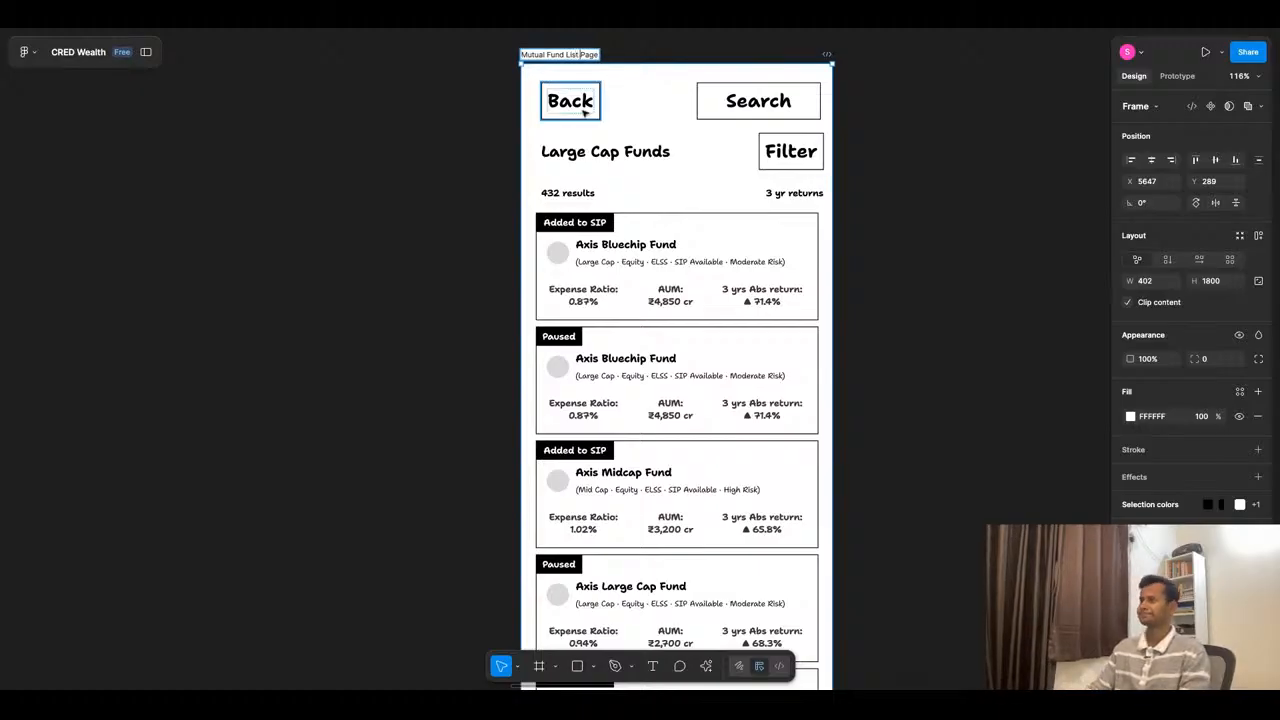
{"action": "type", "text": "t"}
{"action": "left_click", "coordinate": [406, 260]}
- Look over the wireframe pages, switch to ChatGPT to read its fund row states, compare button, empty state and enhancement ideas, and return to Figma
{"action": "scroll", "coordinate": [644, 327], "scroll_direction": "down", "scroll_amount": 5}
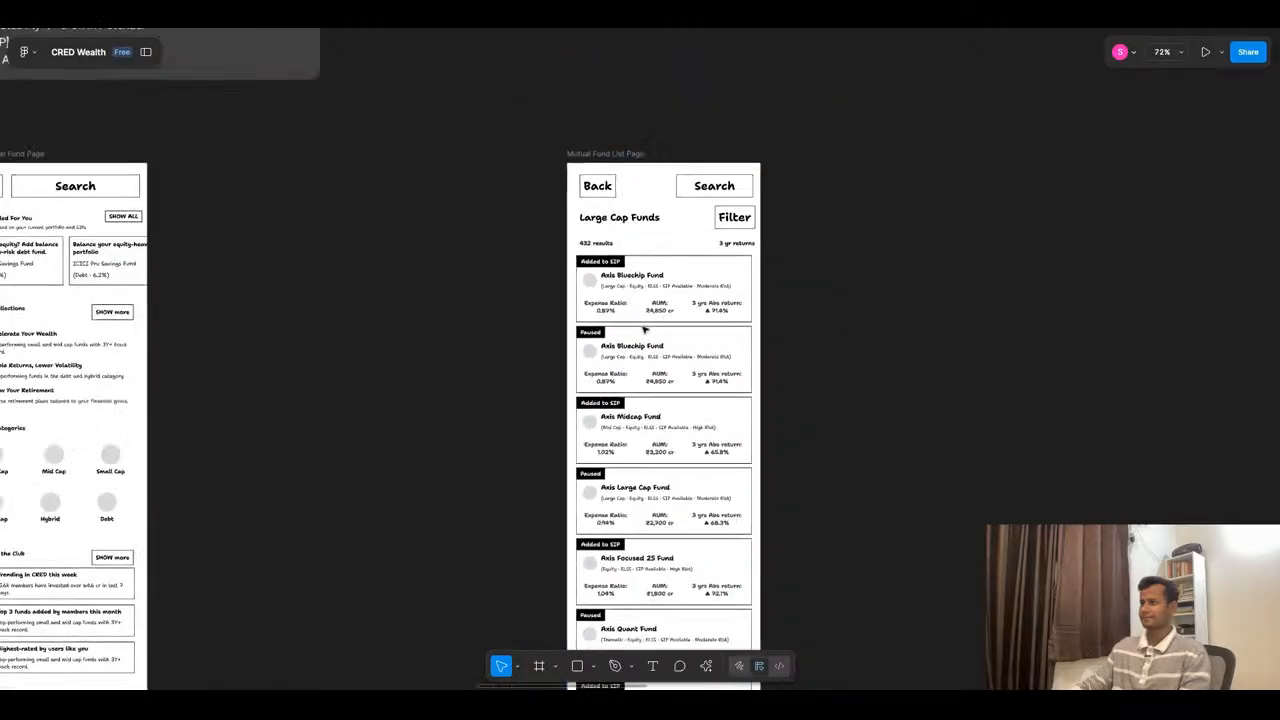
{"action": "scroll", "coordinate": [790, 218], "scroll_direction": "up", "scroll_amount": 5}
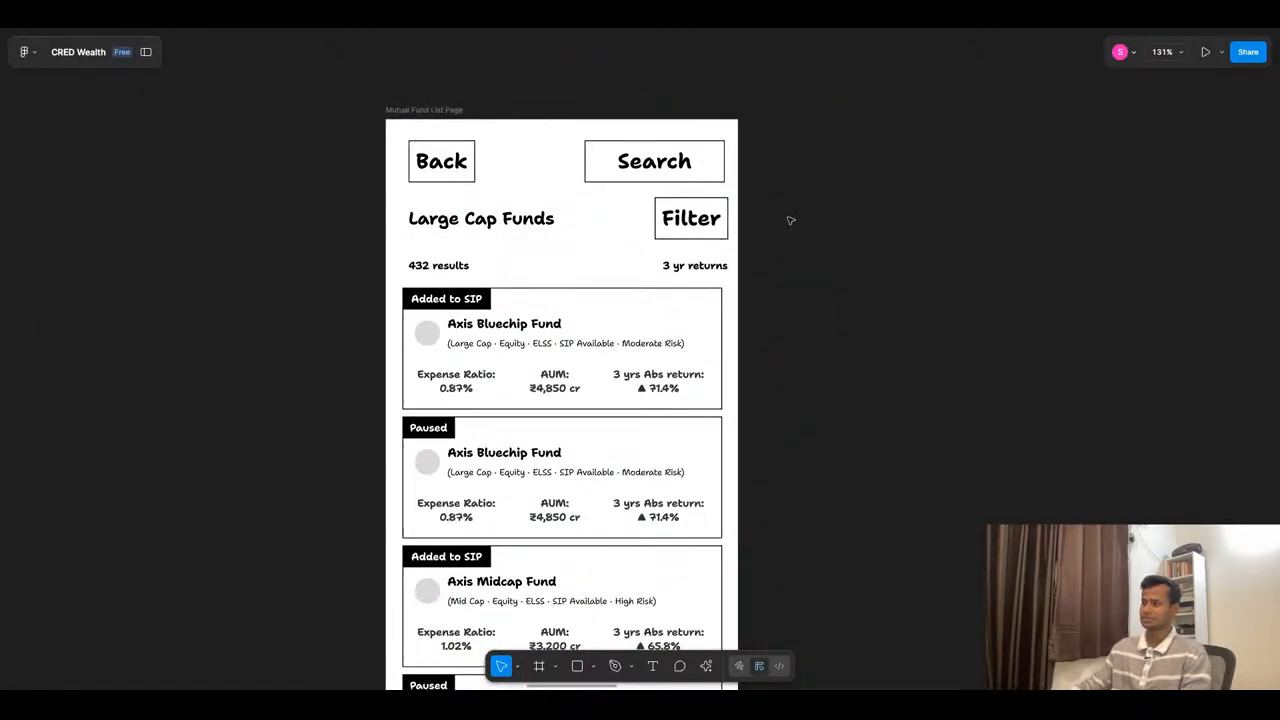
{"action": "scroll", "coordinate": [638, 252], "scroll_direction": "down", "scroll_amount": 4}
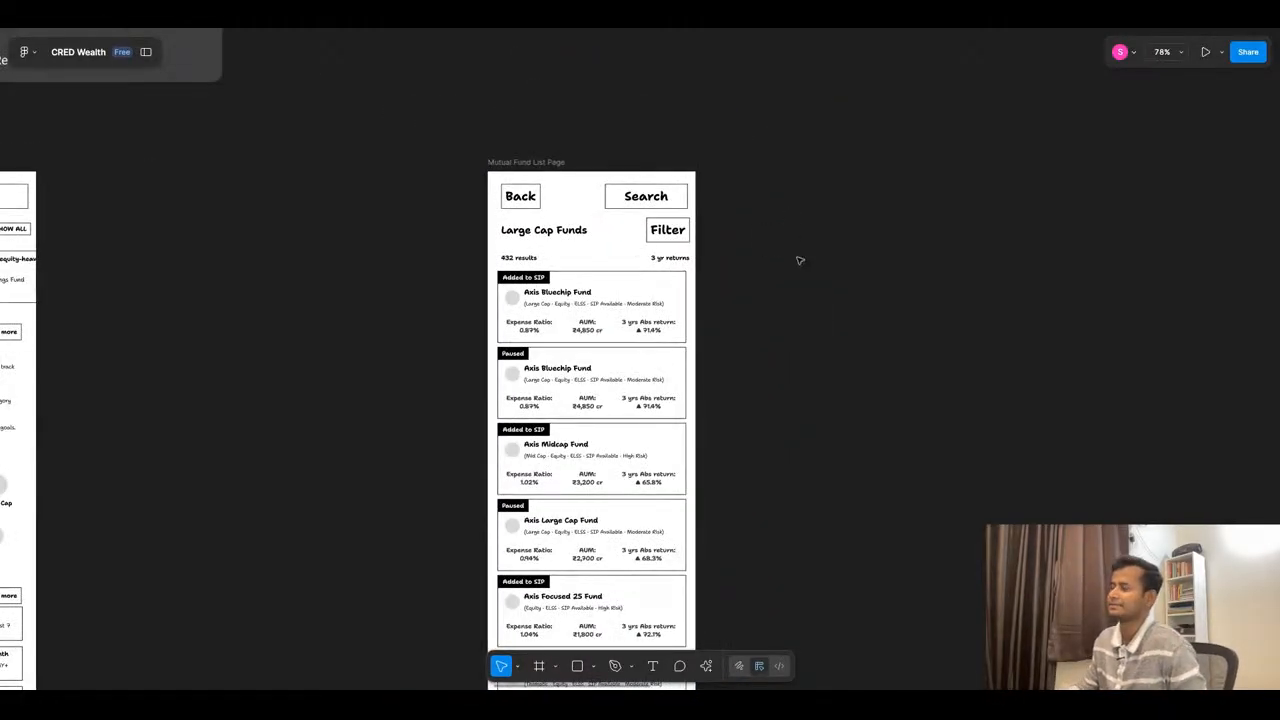
{"action": "scroll", "coordinate": [799, 260], "scroll_direction": "down", "scroll_amount": 4}
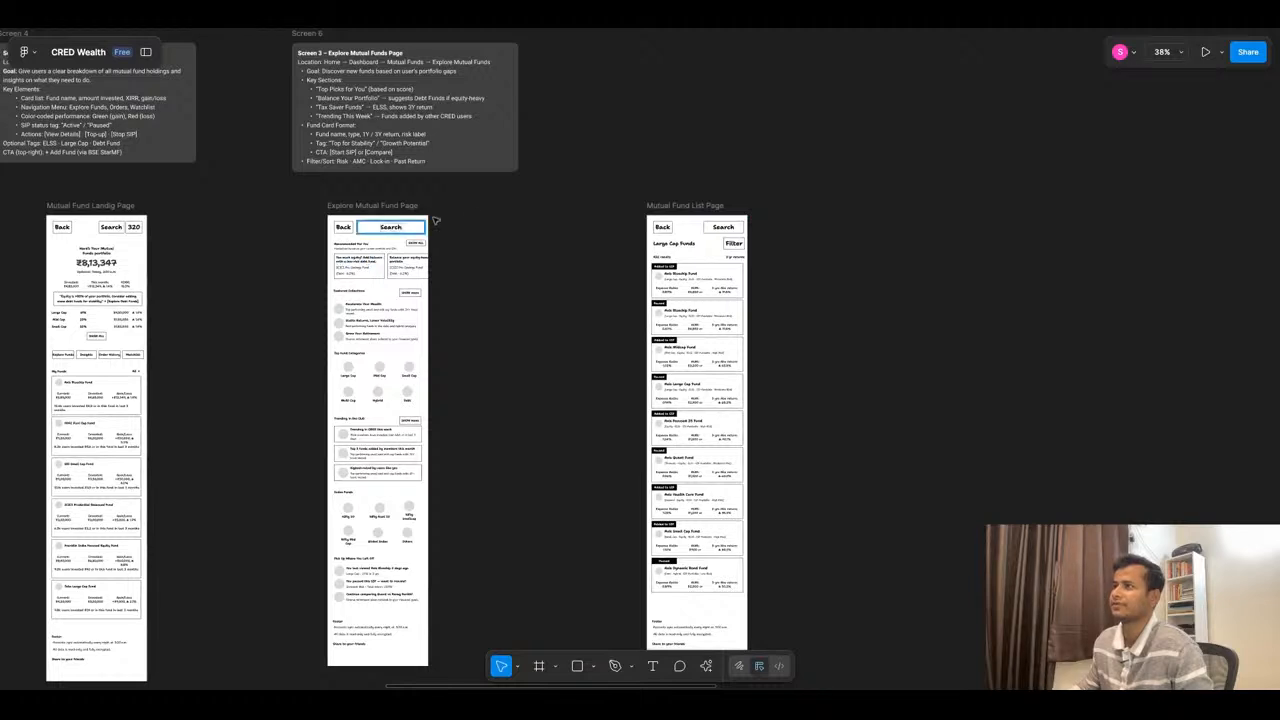
{"action": "left_click", "coordinate": [547, 30]}
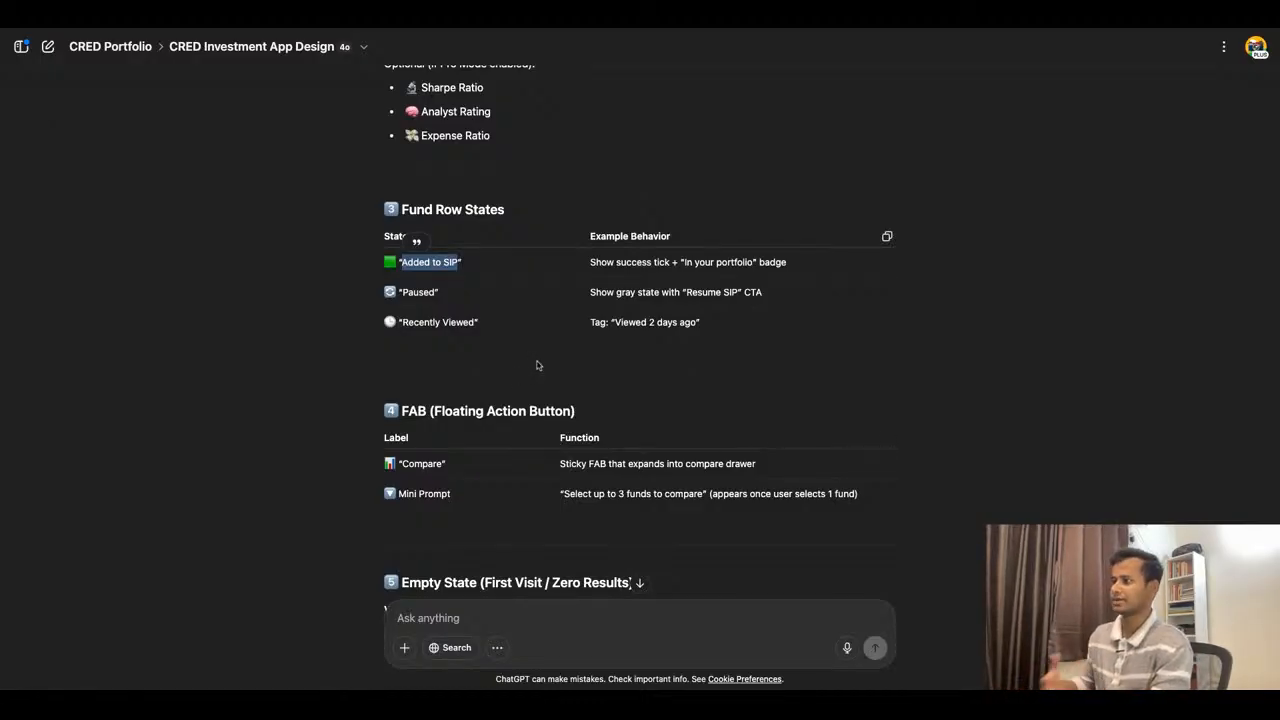
{"action": "scroll", "coordinate": [568, 355], "scroll_direction": "down", "scroll_amount": 1}
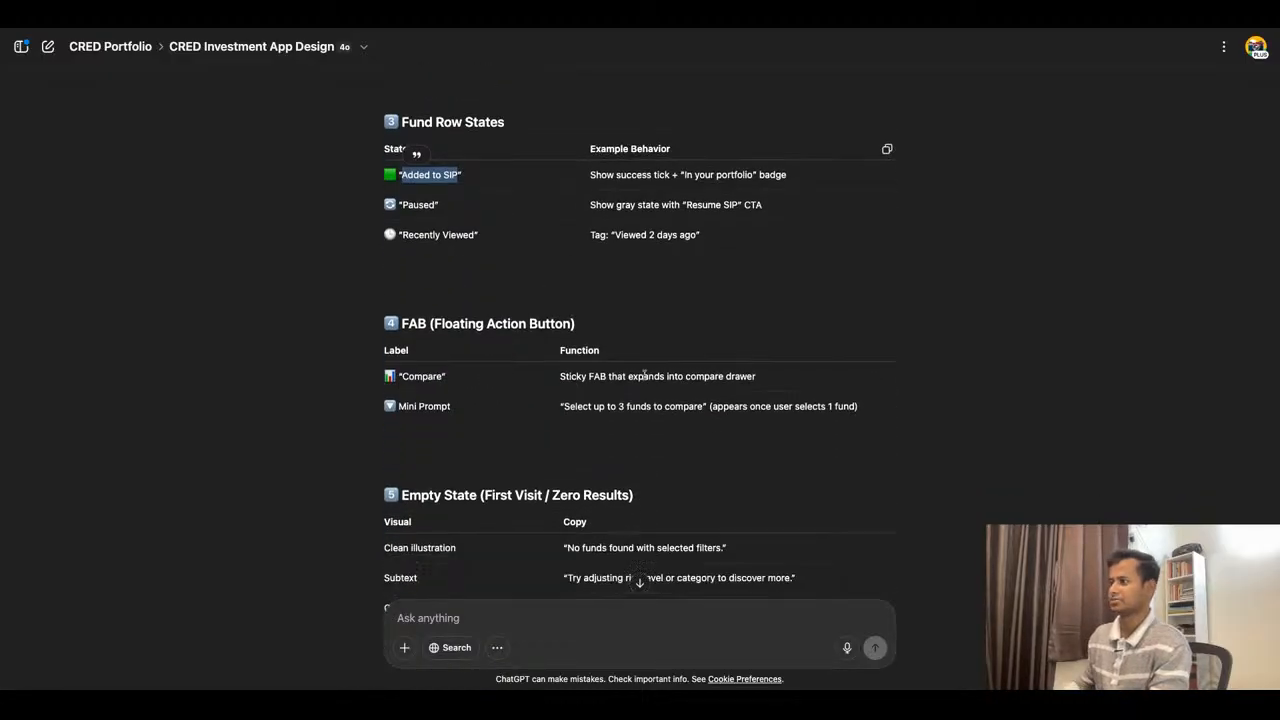
{"action": "scroll", "coordinate": [600, 517], "scroll_direction": "down", "scroll_amount": 3}
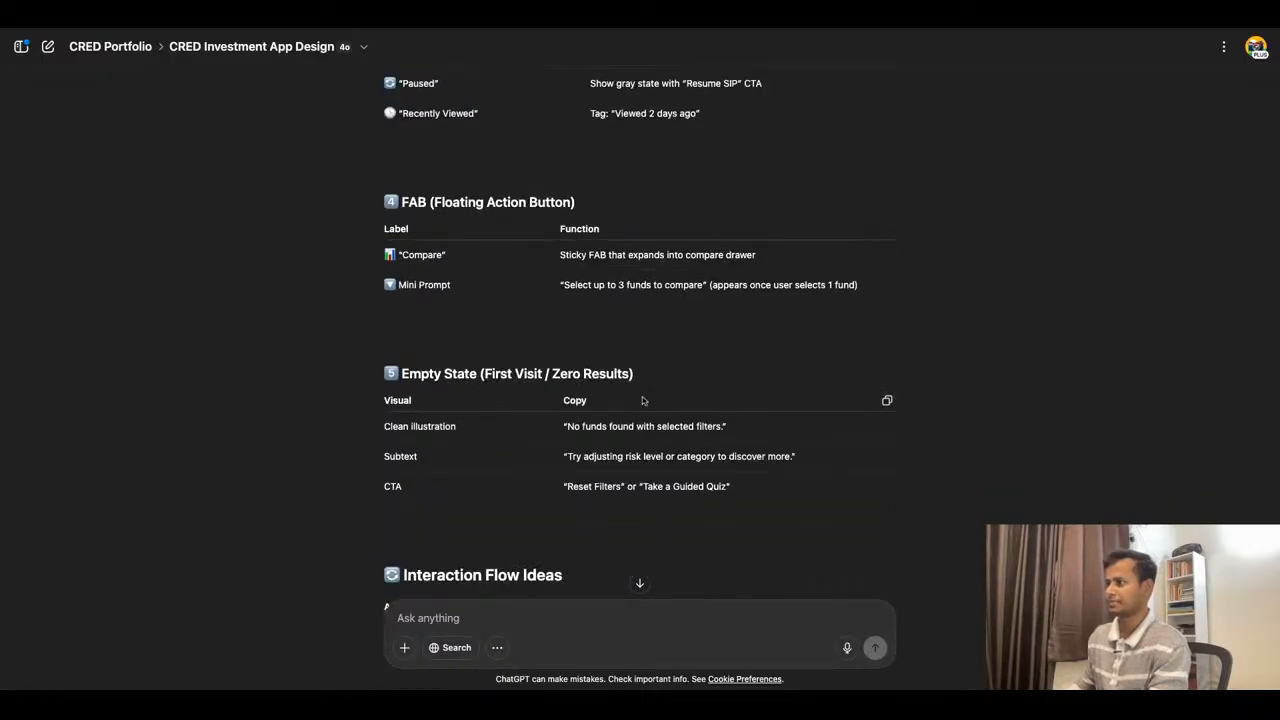
{"action": "scroll", "coordinate": [620, 394], "scroll_direction": "down", "scroll_amount": 5}
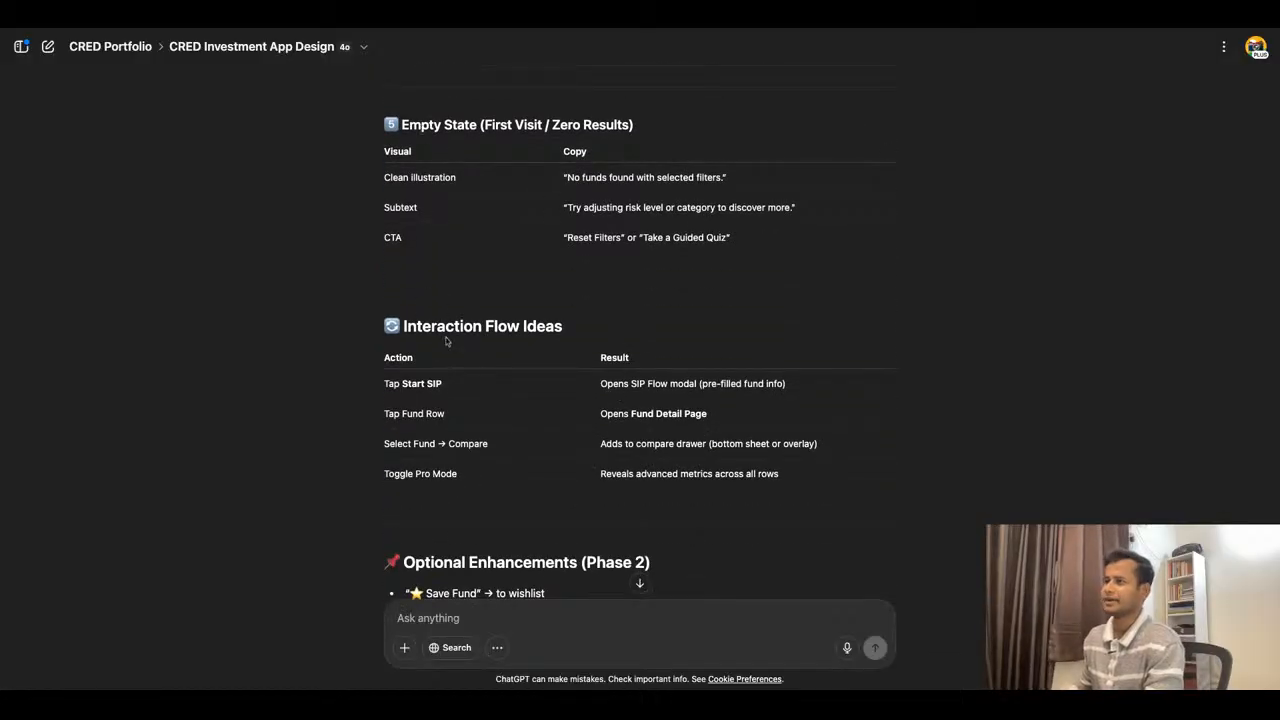
{"action": "scroll", "coordinate": [590, 490], "scroll_direction": "down", "scroll_amount": 5}
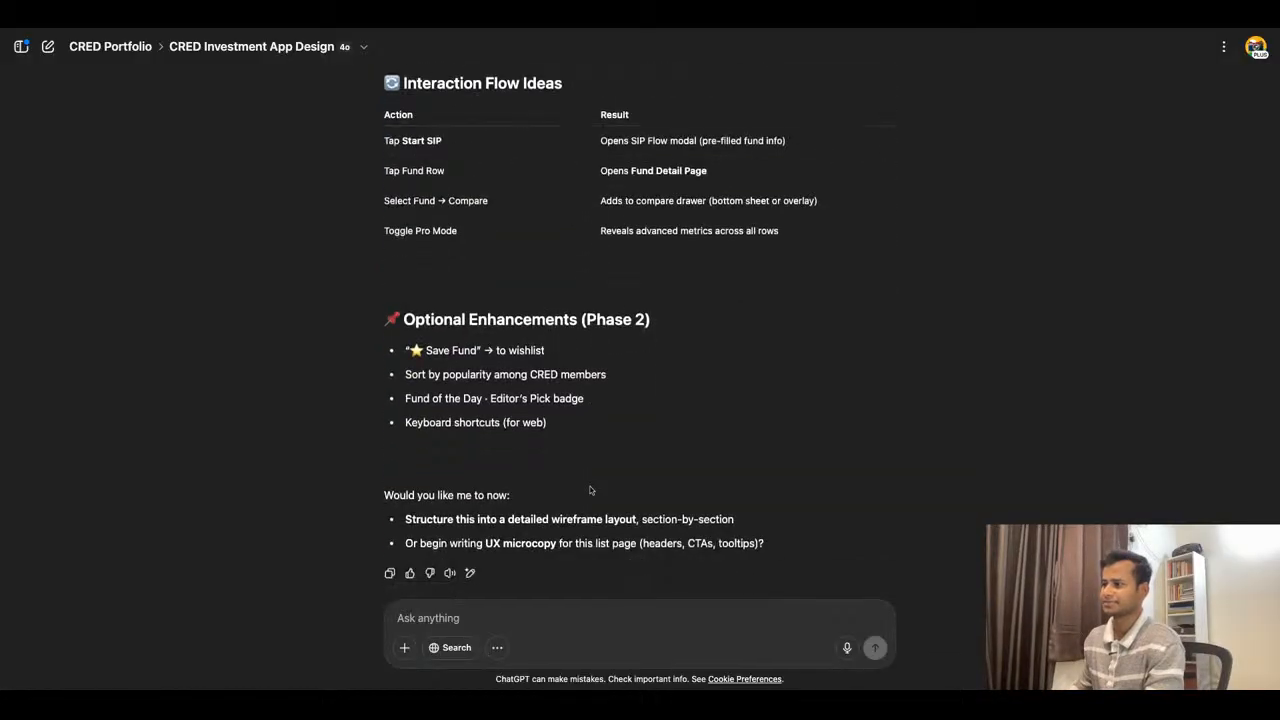
{"action": "scroll", "coordinate": [600, 443], "scroll_direction": "up", "scroll_amount": 13}
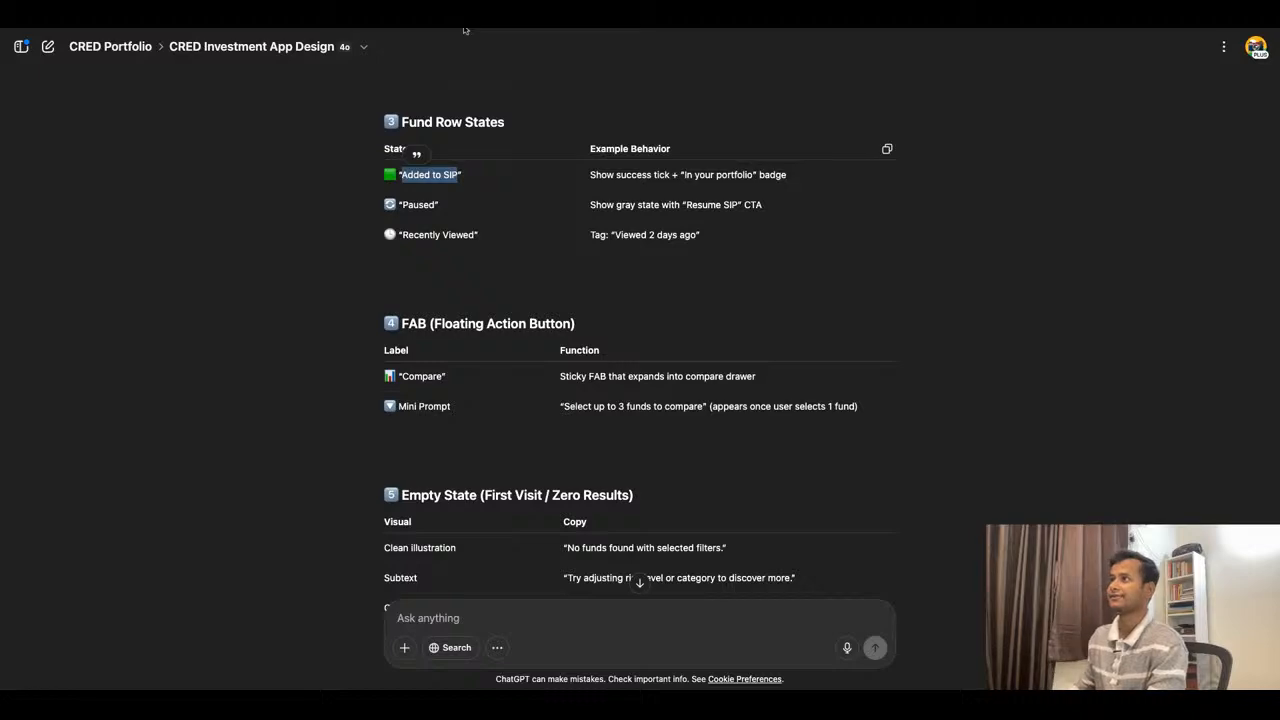
{"action": "left_click", "coordinate": [465, 30]}
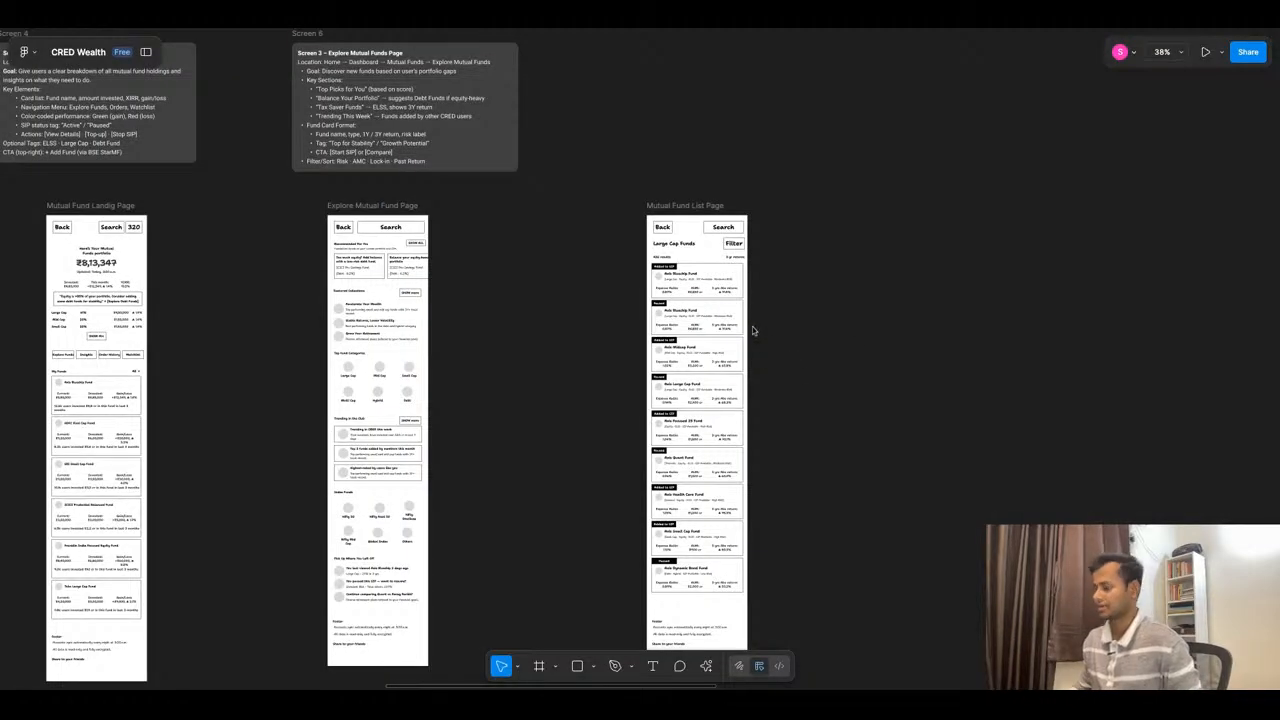
- Draw a star about 27 × 27 in the upper-right corner of the first fund card and fill it black
{"action": "scroll", "coordinate": [751, 323], "scroll_direction": "up", "scroll_amount": 5}
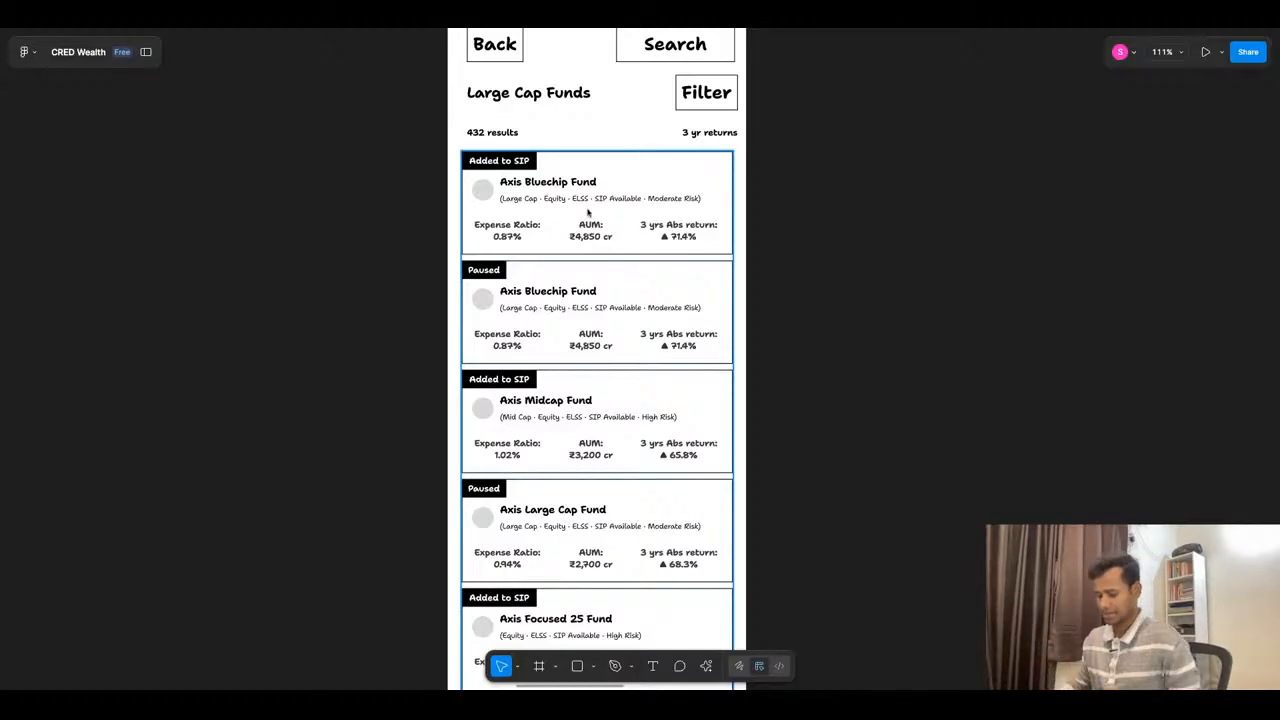
{"action": "left_click", "coordinate": [706, 96]}
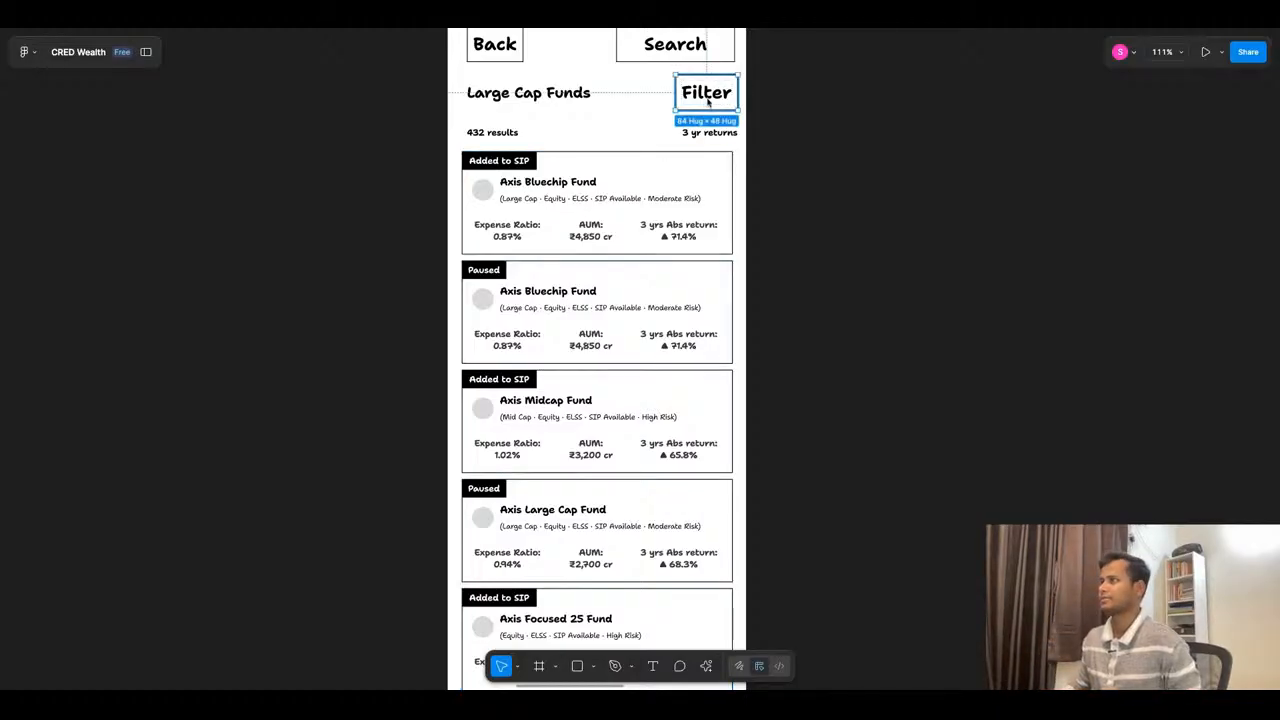
{"action": "left_click", "coordinate": [780, 197]}
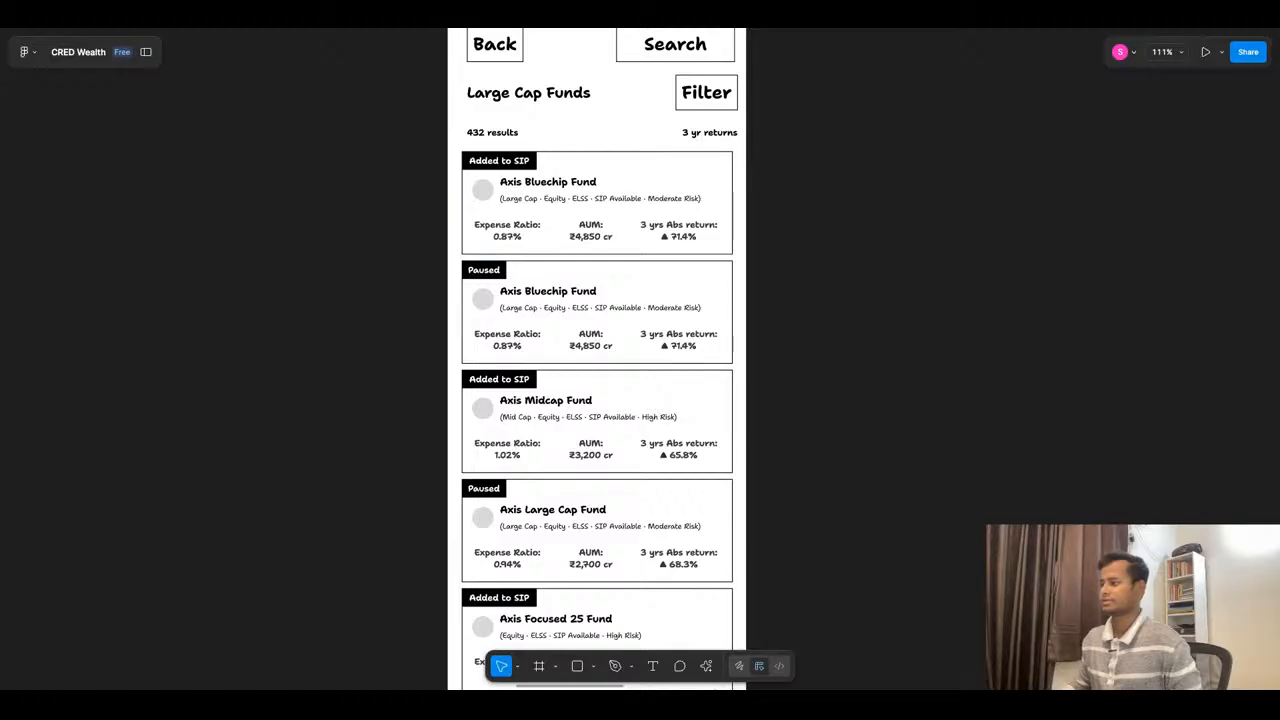
{"action": "left_click", "coordinate": [593, 668]}
{"action": "left_click", "coordinate": [598, 614]}
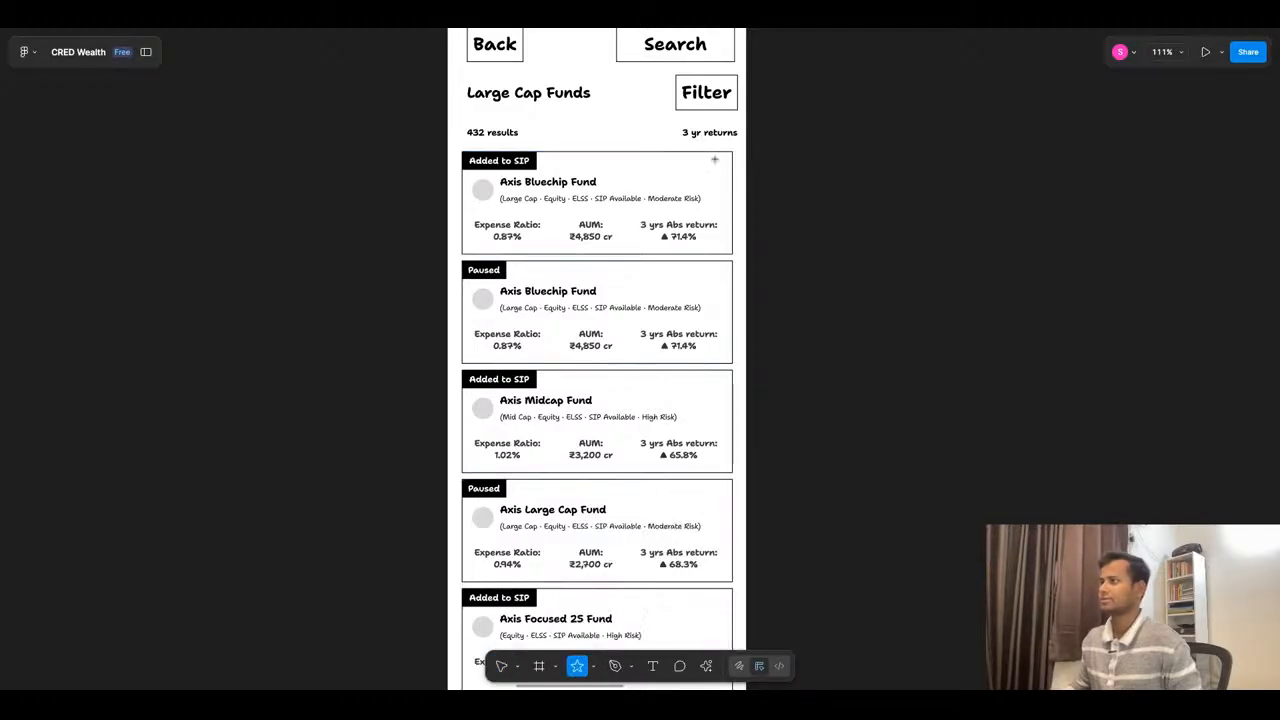
{"action": "scroll", "coordinate": [714, 160], "scroll_direction": "up", "scroll_amount": 5}
{"action": "mouse_move", "coordinate": [691, 157]}
{"action": "left_mouse_down"}
{"action": "mouse_move", "coordinate": [766, 229]}
{"action": "mouse_move", "coordinate": [750, 212]}
{"action": "mouse_move", "coordinate": [756, 174]}
{"action": "left_mouse_up"}
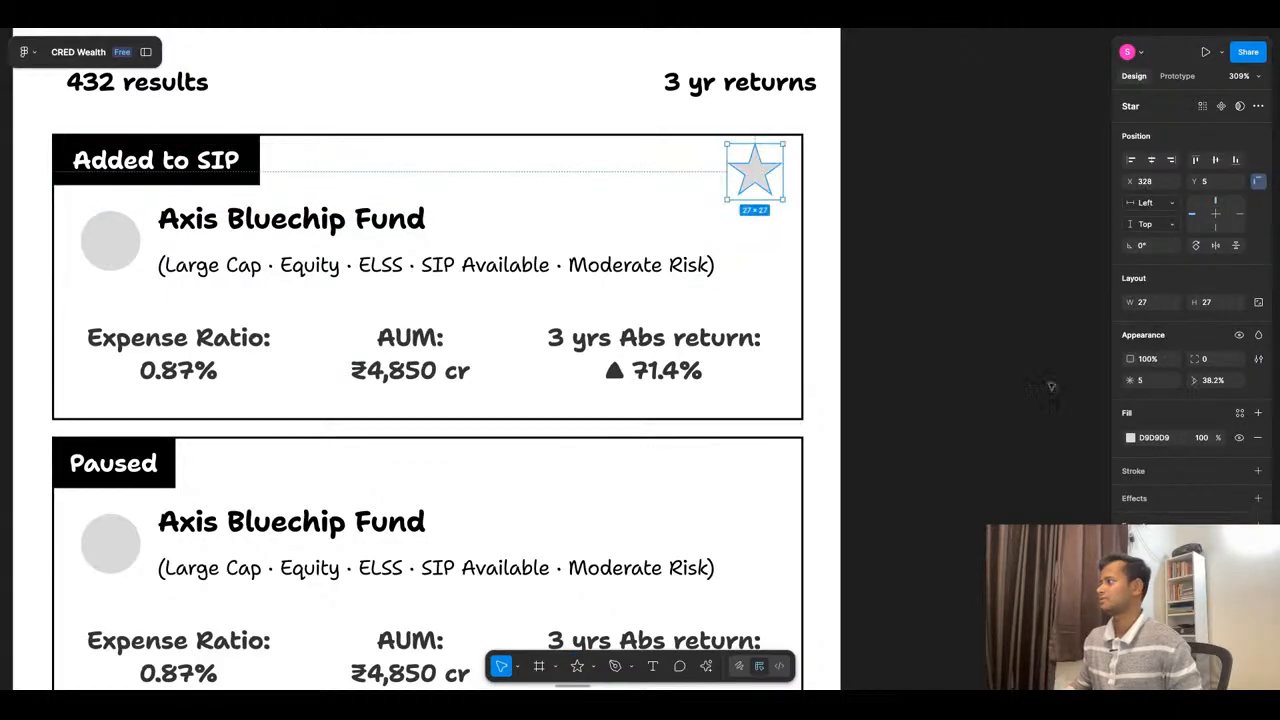
{"action": "left_click", "coordinate": [1131, 437]}
{"action": "left_click", "coordinate": [1026, 506]}
{"action": "left_click", "coordinate": [848, 353]}
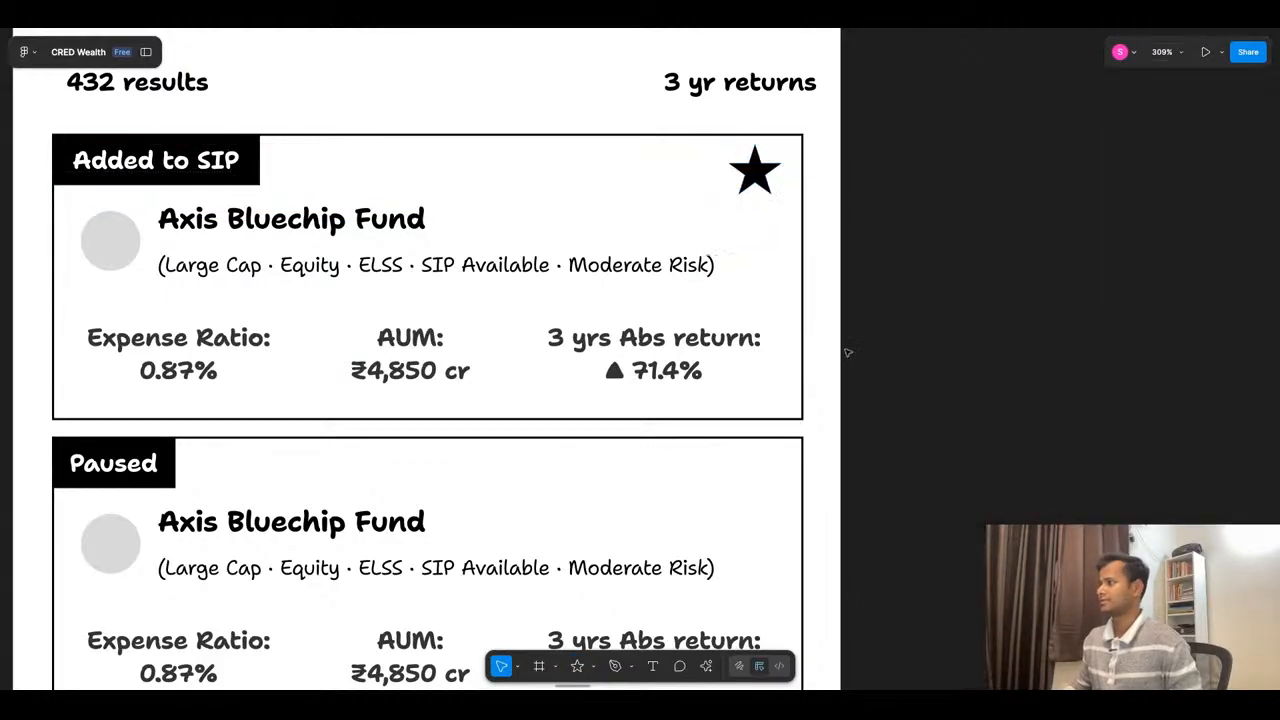
- Duplicate the star onto the second fund card and turn it into an outline with a black 1 px stroke and no fill
{"action": "scroll", "coordinate": [920, 194], "scroll_direction": "down", "scroll_amount": 5}
{"action": "scroll", "coordinate": [920, 194], "scroll_direction": "up", "scroll_amount": 3}
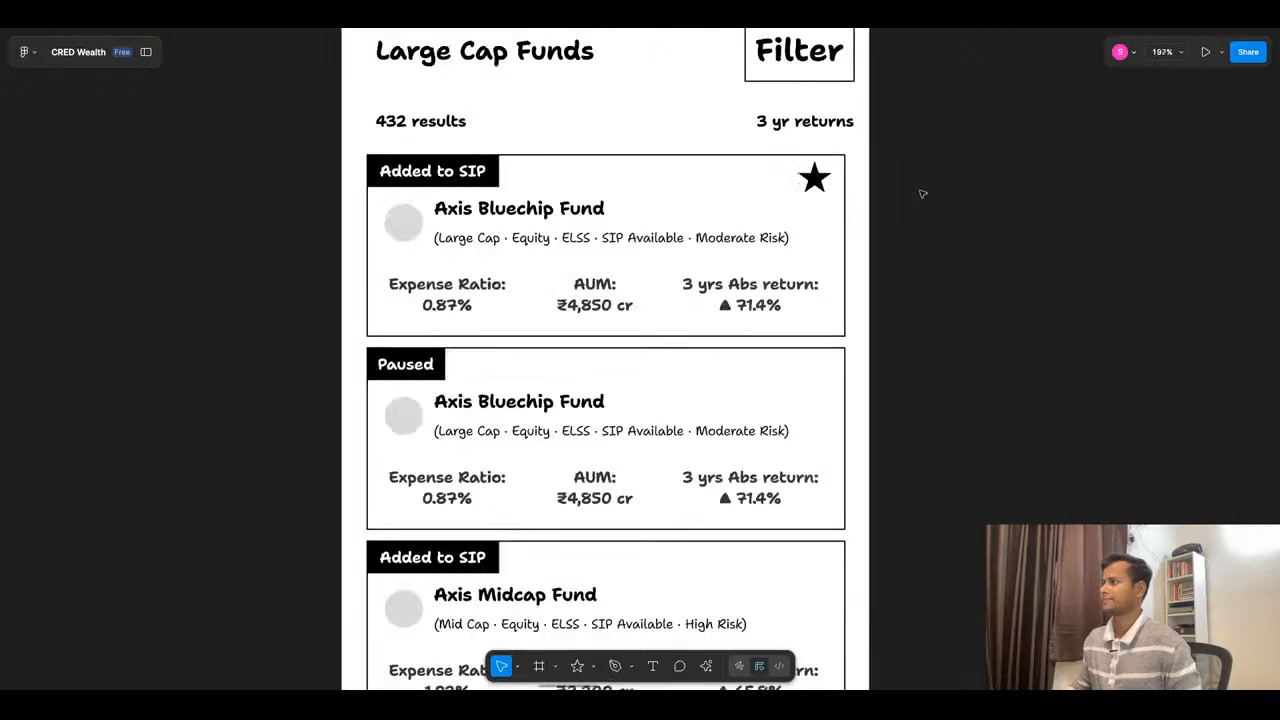
{"action": "double_click", "coordinate": [822, 185]}
{"action": "double_click", "coordinate": [822, 185]}
{"action": "mouse_move", "coordinate": [817, 184]}
{"action": "left_mouse_down", "text": "alt"}
{"action": "mouse_move", "coordinate": [817, 394]}
{"action": "mouse_move", "coordinate": [818, 378]}
{"action": "left_mouse_up", "text": "alt"}
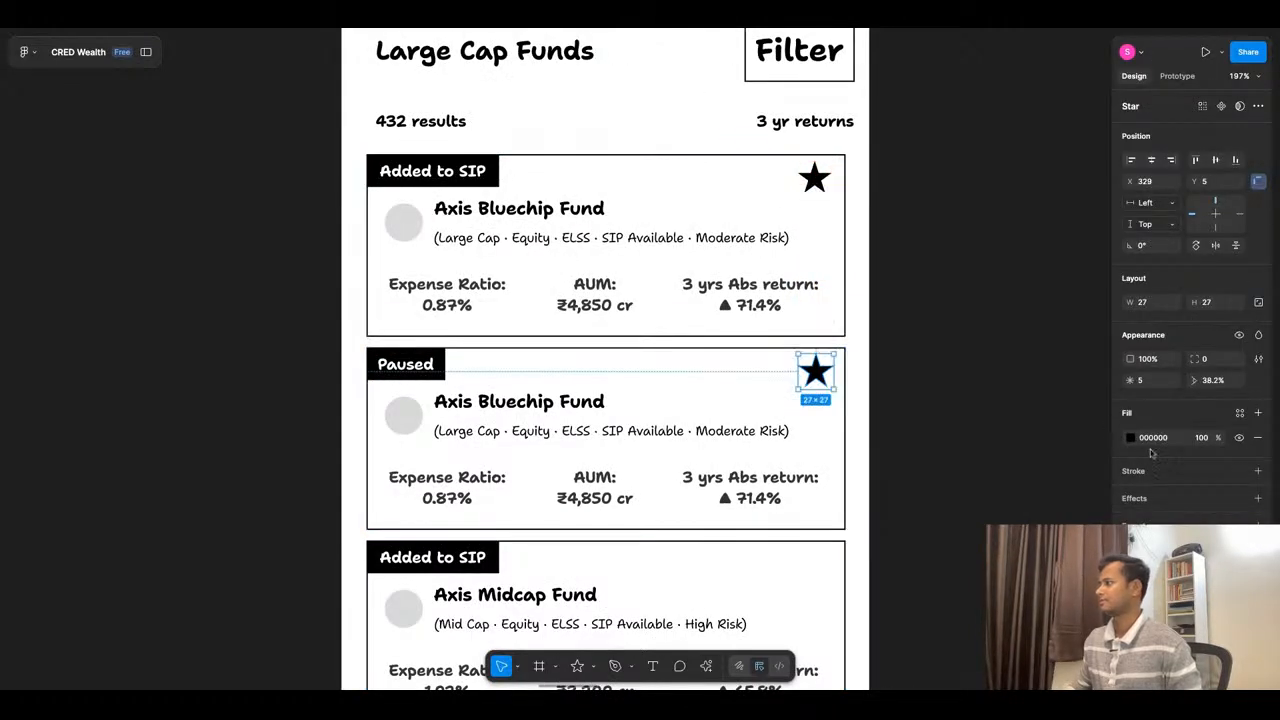
{"action": "left_click", "coordinate": [1143, 476]}
{"action": "left_click", "coordinate": [1257, 440]}
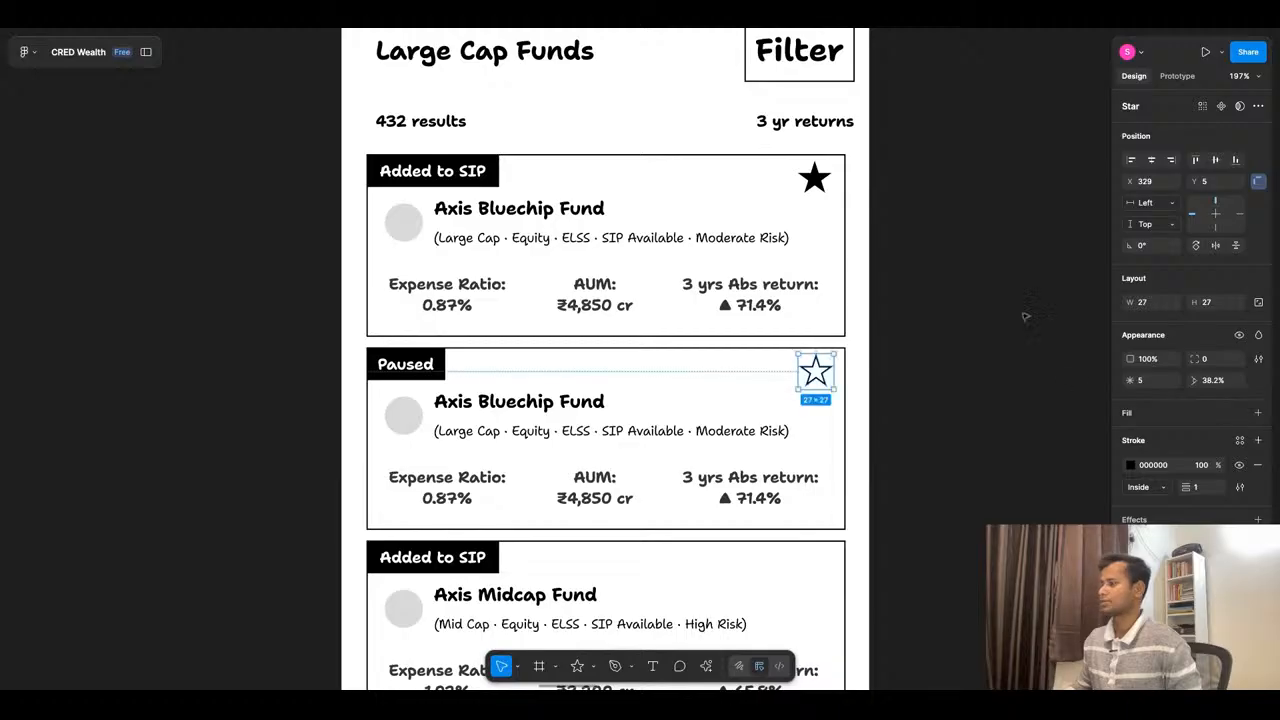
- Copy the outlined star from the second card into each of the seven remaining fund cards at once
{"action": "left_click", "coordinate": [1024, 317]}
{"action": "scroll", "coordinate": [859, 246], "scroll_direction": "down", "scroll_amount": 5}
{"action": "scroll", "coordinate": [870, 350], "scroll_direction": "up", "scroll_amount": 4}
{"action": "left_click", "coordinate": [811, 225], "text": "super"}
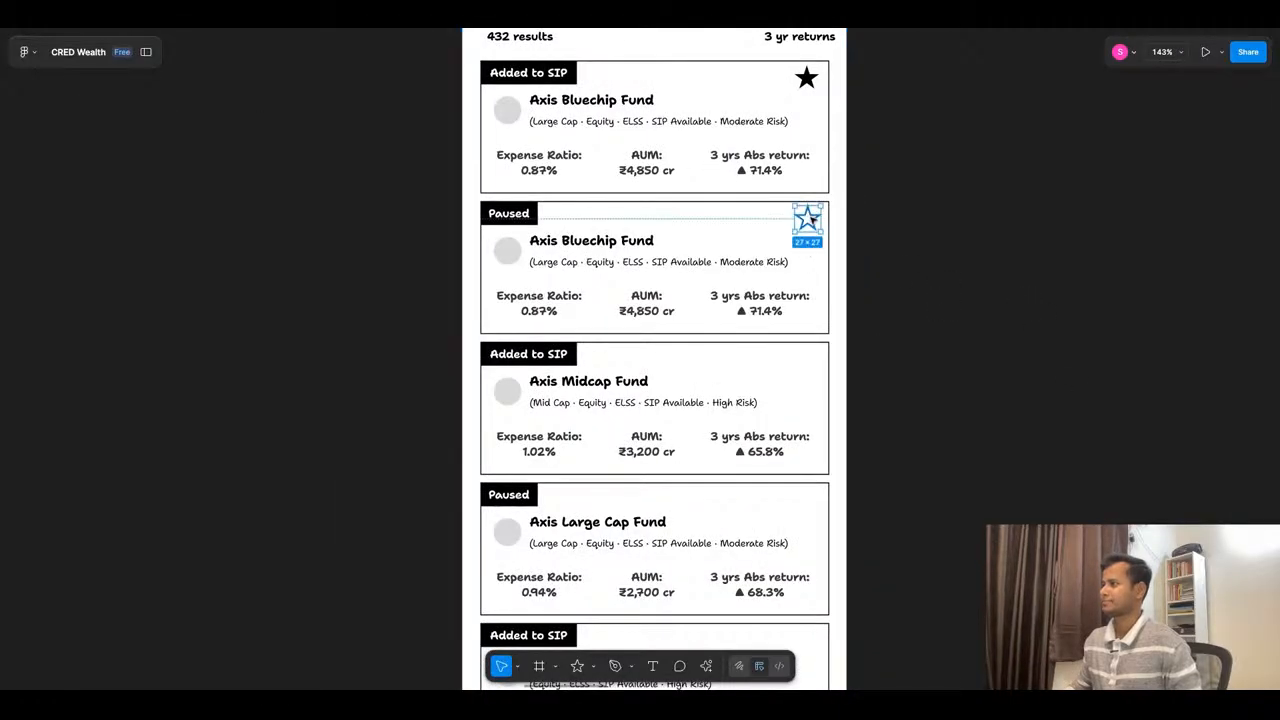
{"action": "scroll", "coordinate": [763, 294], "scroll_direction": "down", "scroll_amount": 5}
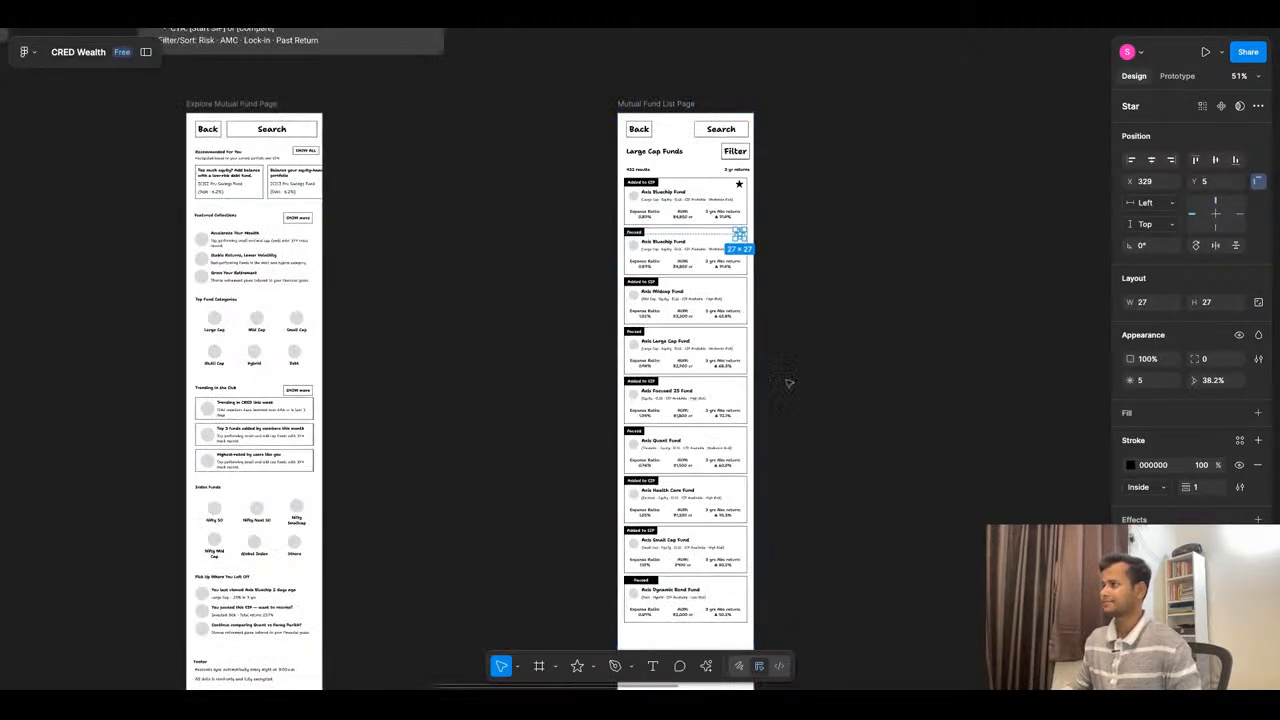
{"action": "scroll", "coordinate": [712, 287], "scroll_direction": "up", "scroll_amount": 4}
{"action": "left_click", "coordinate": [660, 208]}
{"action": "scroll", "coordinate": [792, 221], "scroll_direction": "down", "scroll_amount": 5}
{"action": "left_click", "coordinate": [857, 251]}
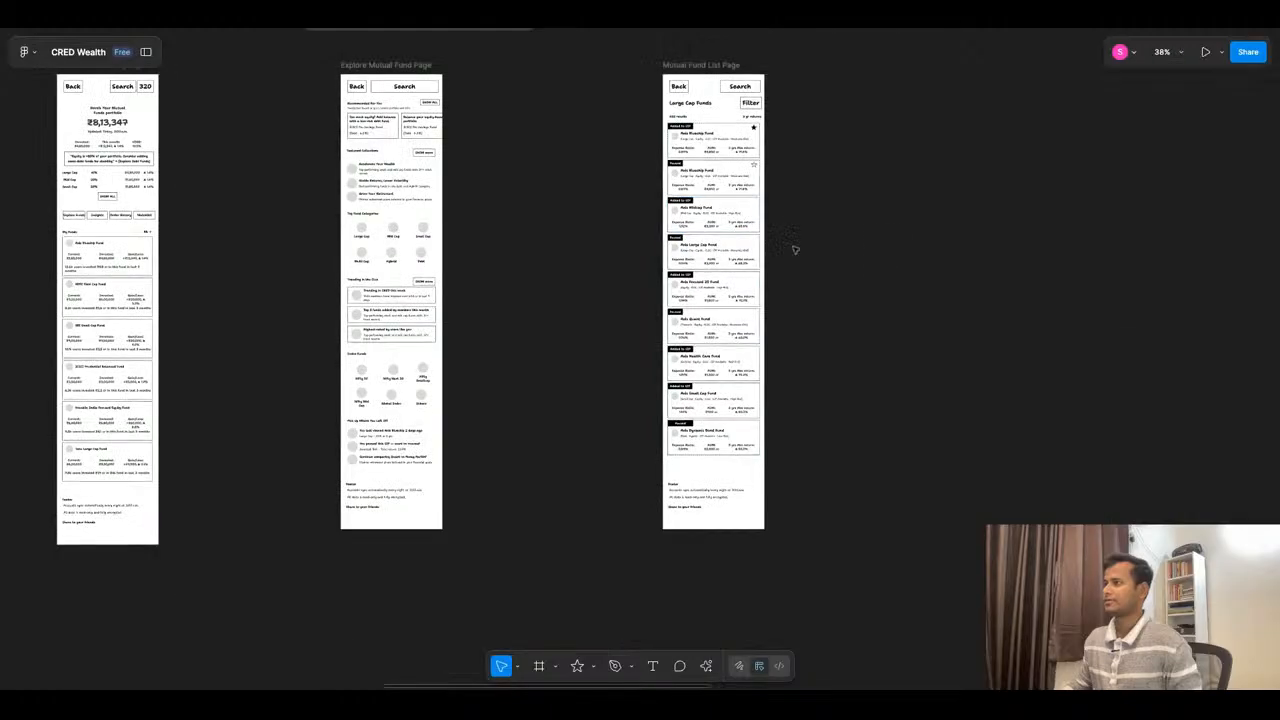
{"action": "left_click", "coordinate": [722, 242]}
{"action": "key", "text": "Return"}
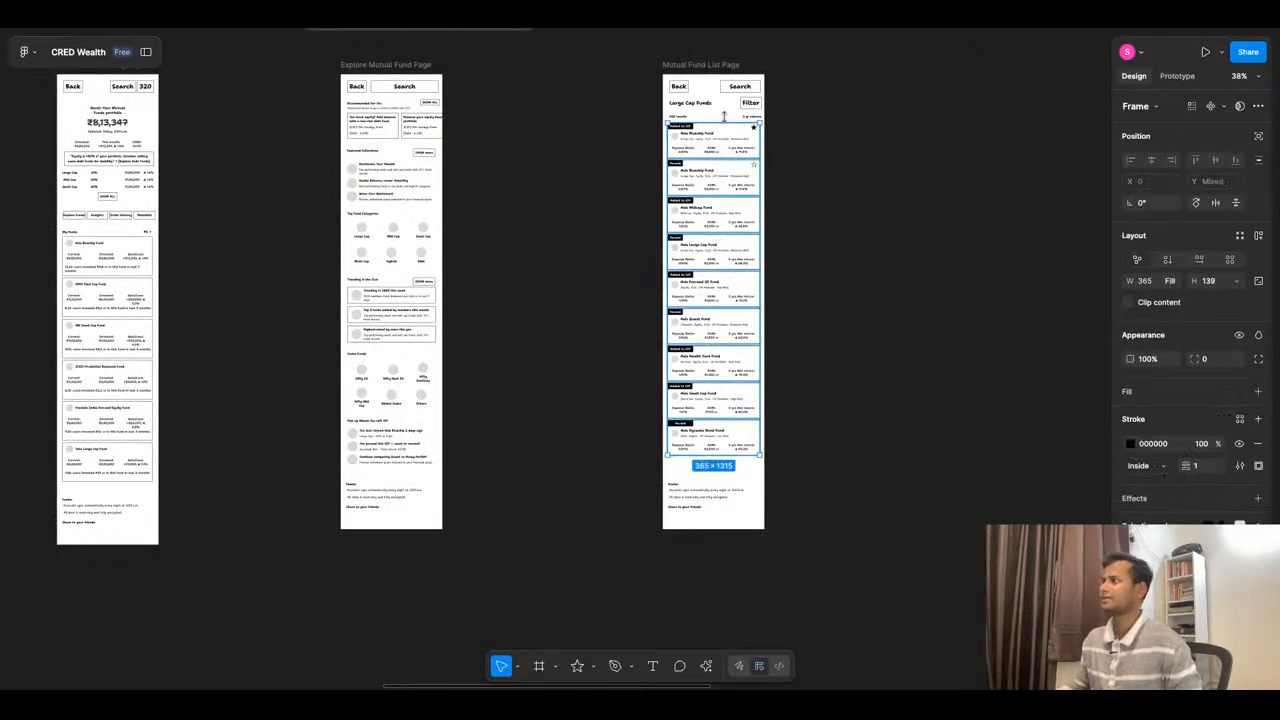
{"action": "left_click", "coordinate": [744, 188], "text": "shift"}
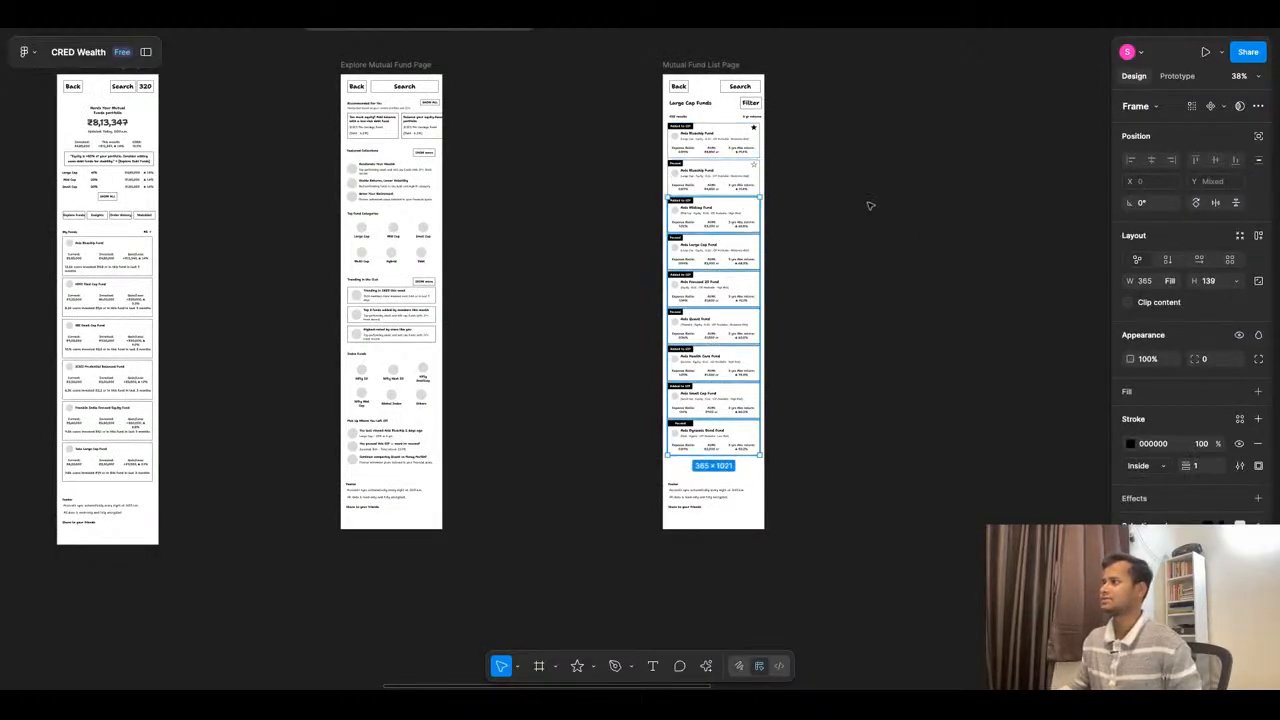
{"action": "left_click", "coordinate": [847, 235]}
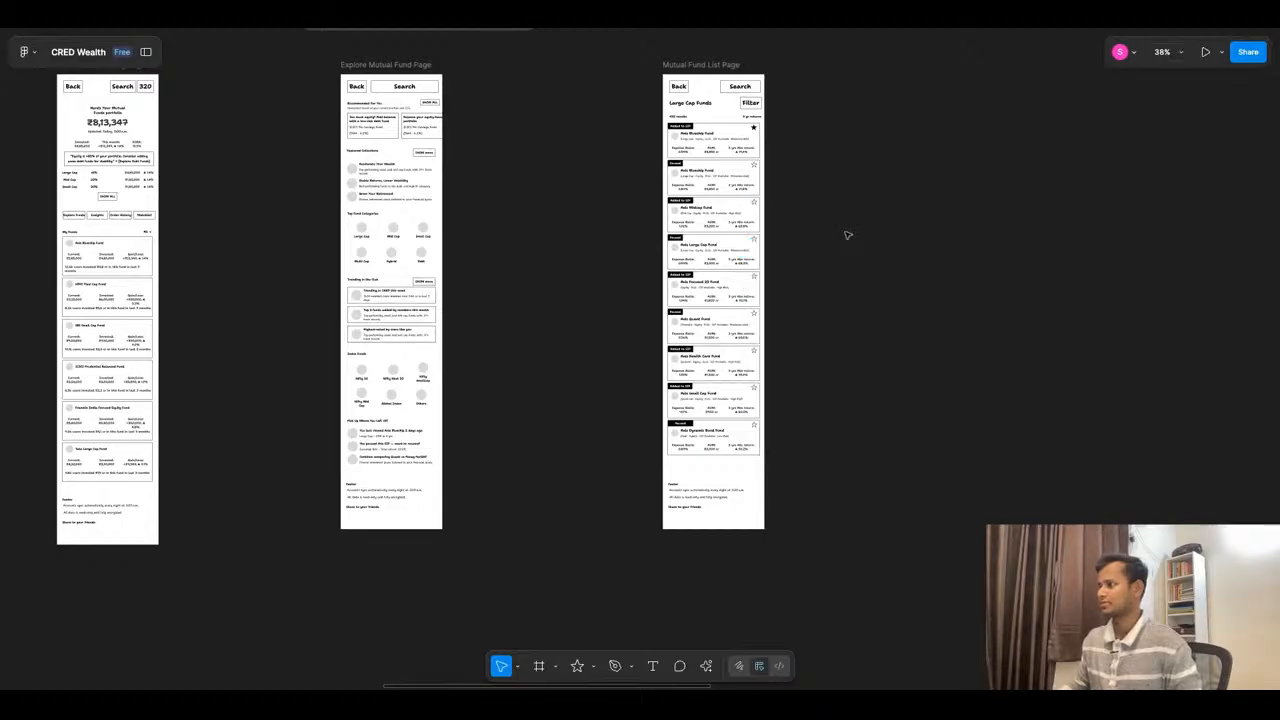
- Shorten the Mutual Fund List Page frame from its lower edge to a height of 1716
{"action": "scroll", "coordinate": [771, 294], "scroll_direction": "up", "scroll_amount": 3}
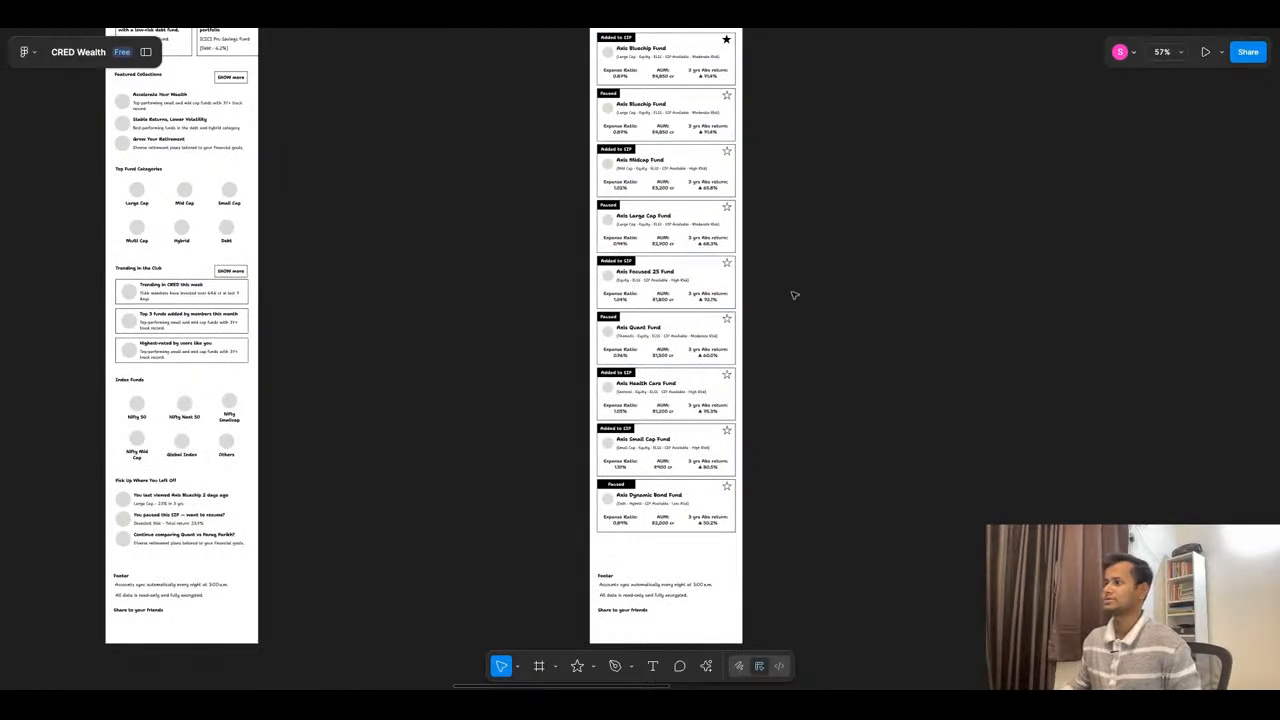
{"action": "scroll", "coordinate": [667, 630], "scroll_direction": "up", "scroll_amount": 3}
{"action": "scroll", "coordinate": [675, 441], "scroll_direction": "down", "scroll_amount": 3}
{"action": "scroll", "coordinate": [684, 532], "scroll_direction": "up", "scroll_amount": 3}
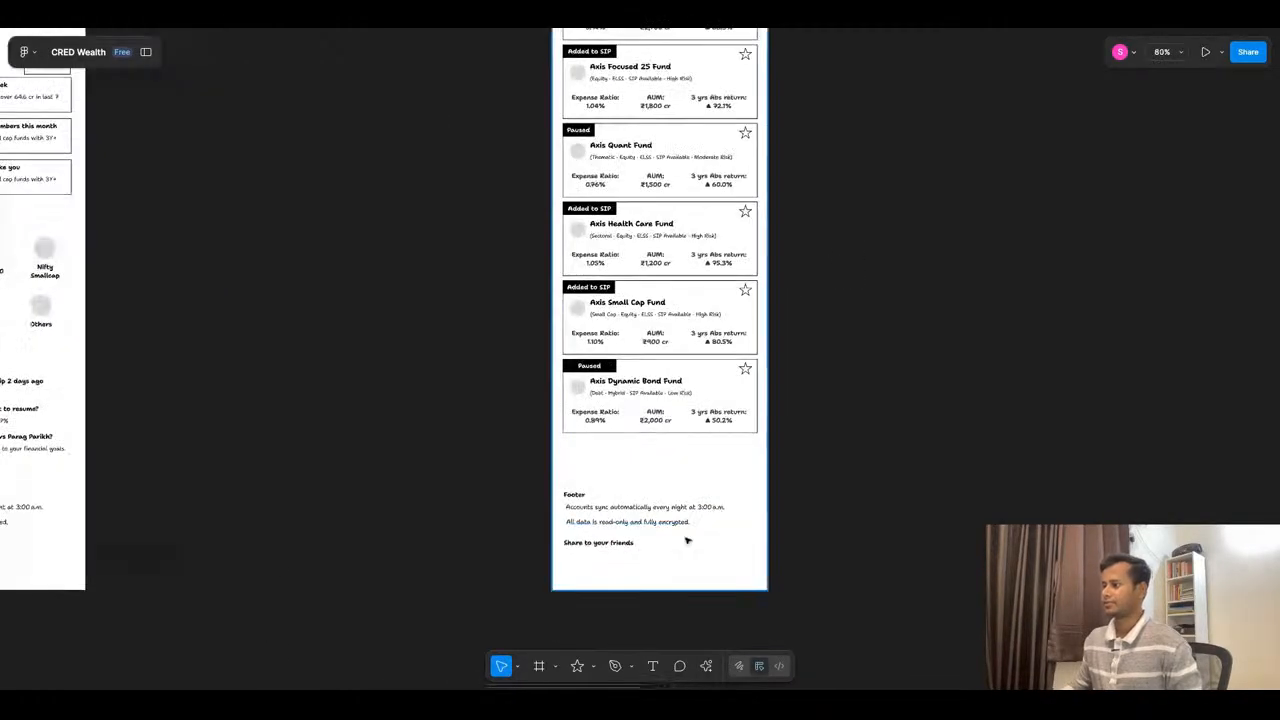
{"action": "left_click", "coordinate": [686, 545]}
{"action": "left_click_drag", "start_coordinate": [671, 590], "coordinate": [671, 545]}
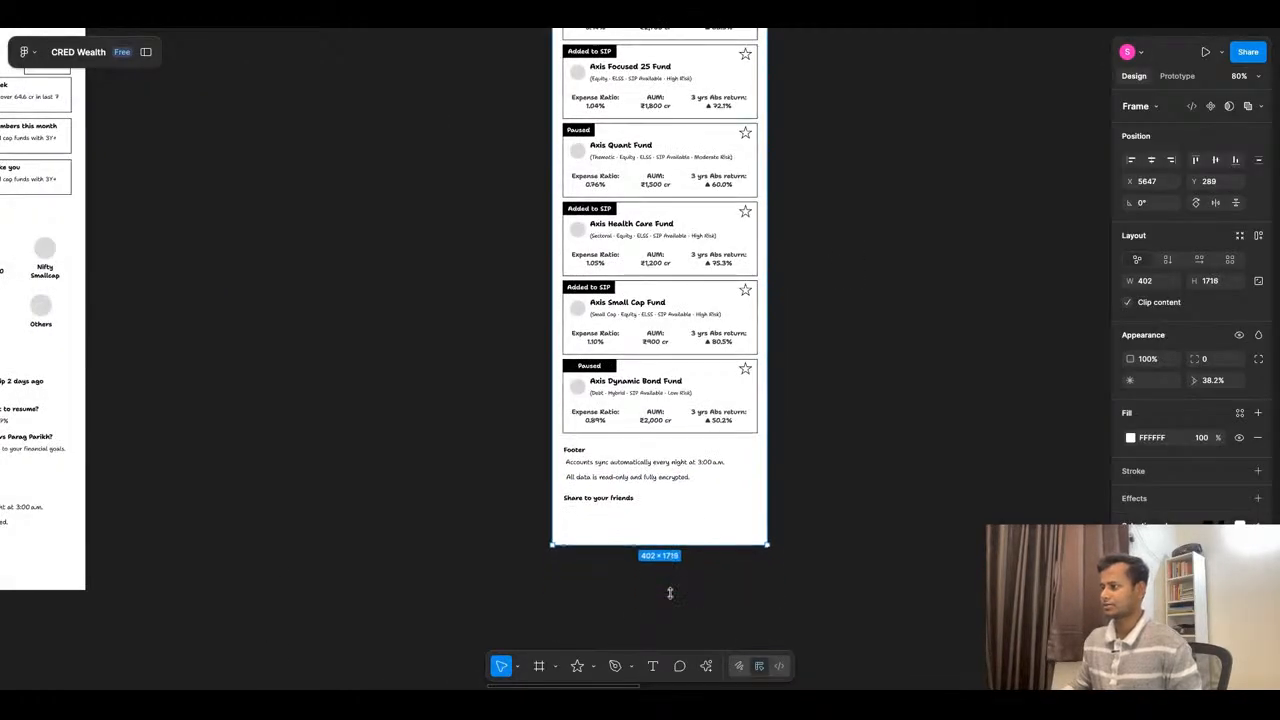
- Move the footer block down to leave more space below the last fund card
{"action": "left_click", "coordinate": [625, 483]}
{"action": "key", "text": "shift+Down"}
{"action": "key", "text": "shift+Down"}
{"action": "key", "text": "shift+Down"}
{"action": "key", "text": "shift+Down"}
{"action": "left_click", "coordinate": [686, 462]}
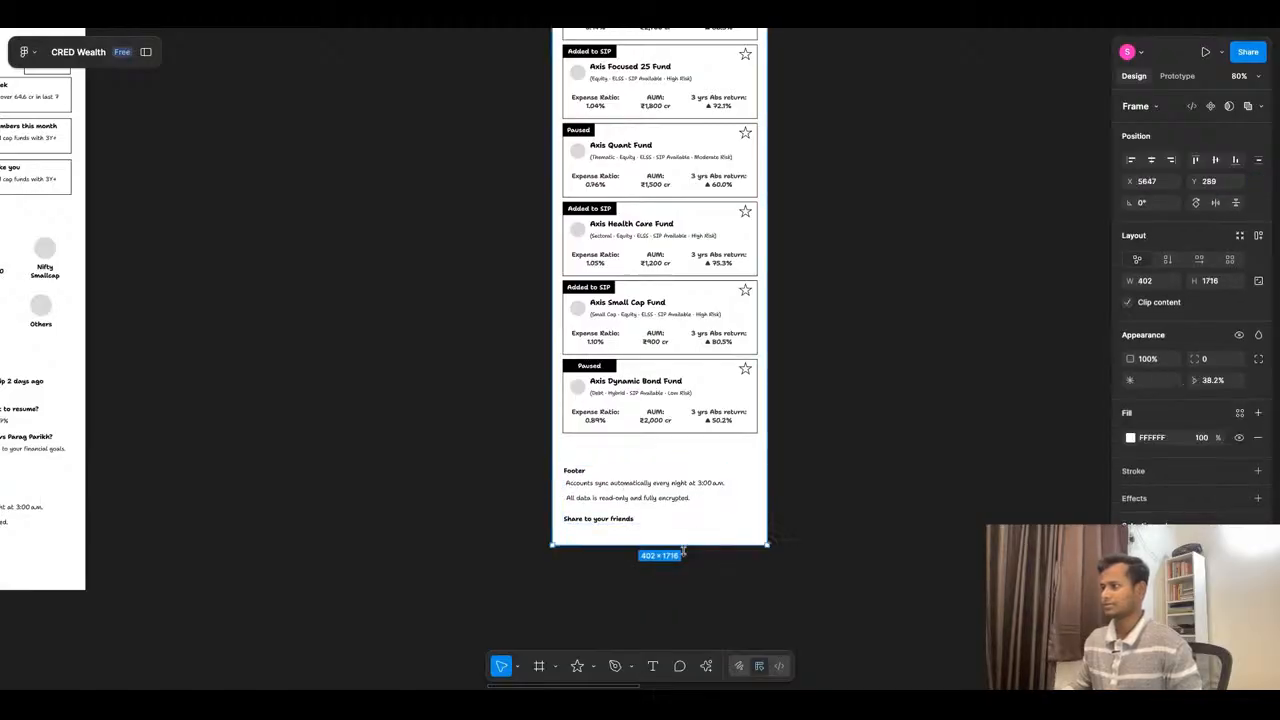
{"action": "left_click", "coordinate": [838, 466]}
{"action": "scroll", "coordinate": [711, 462], "scroll_direction": "down", "scroll_amount": 5}
{"action": "scroll", "coordinate": [690, 285], "scroll_direction": "up", "scroll_amount": 5}
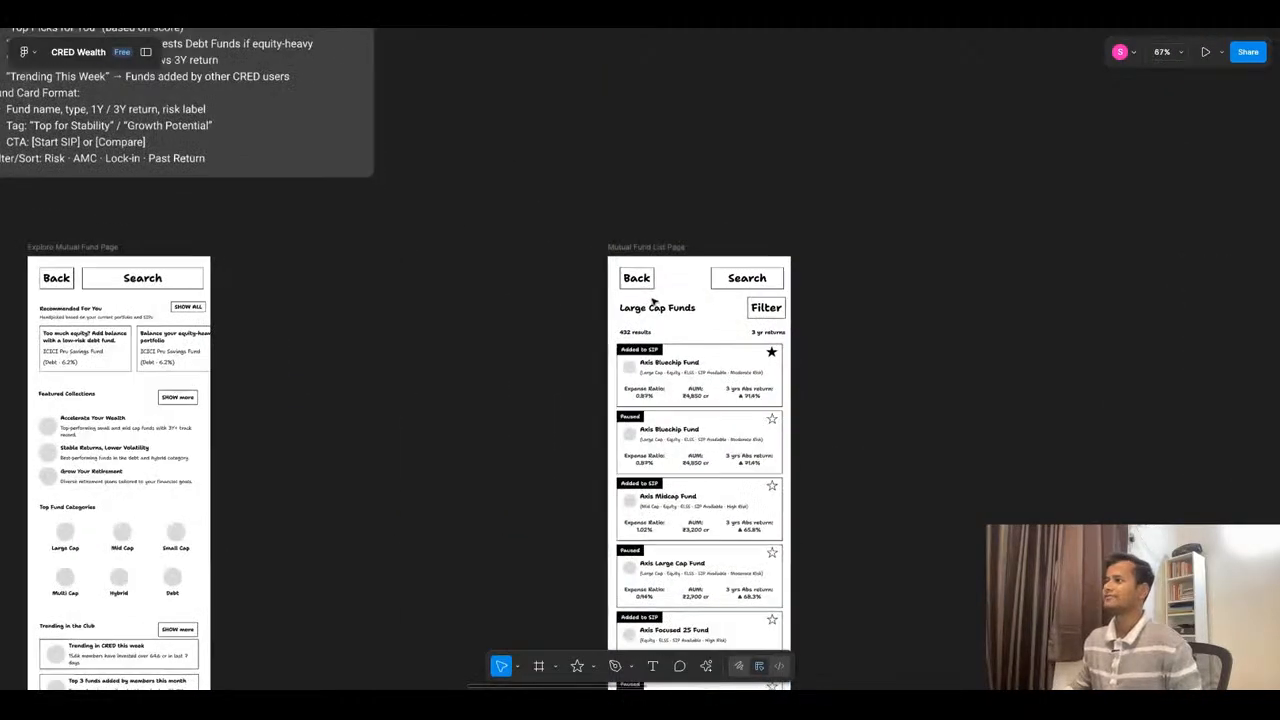
{"action": "scroll", "coordinate": [654, 300], "scroll_direction": "up", "scroll_amount": 3}
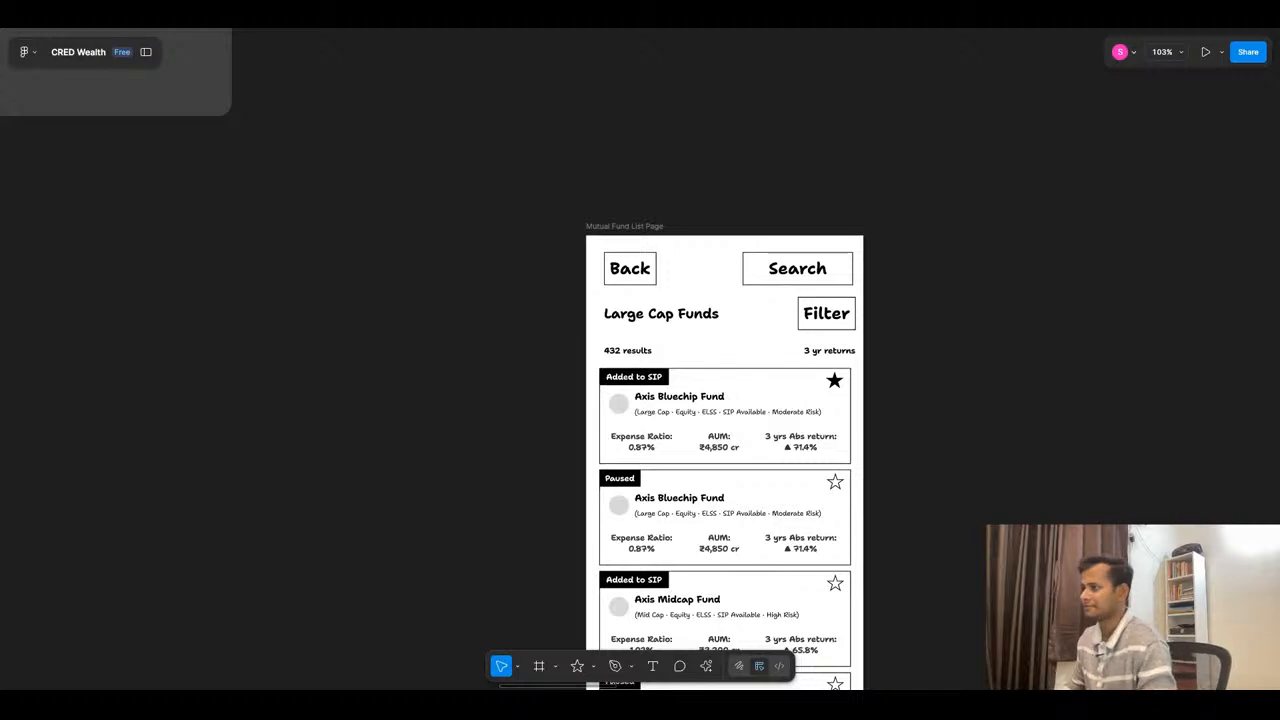
- Review the Mutual Fund List Page wireframe against ChatGPT's fund row state and floating action button suggestions
{"action": "scroll", "coordinate": [575, 245], "scroll_direction": "down", "scroll_amount": 5}
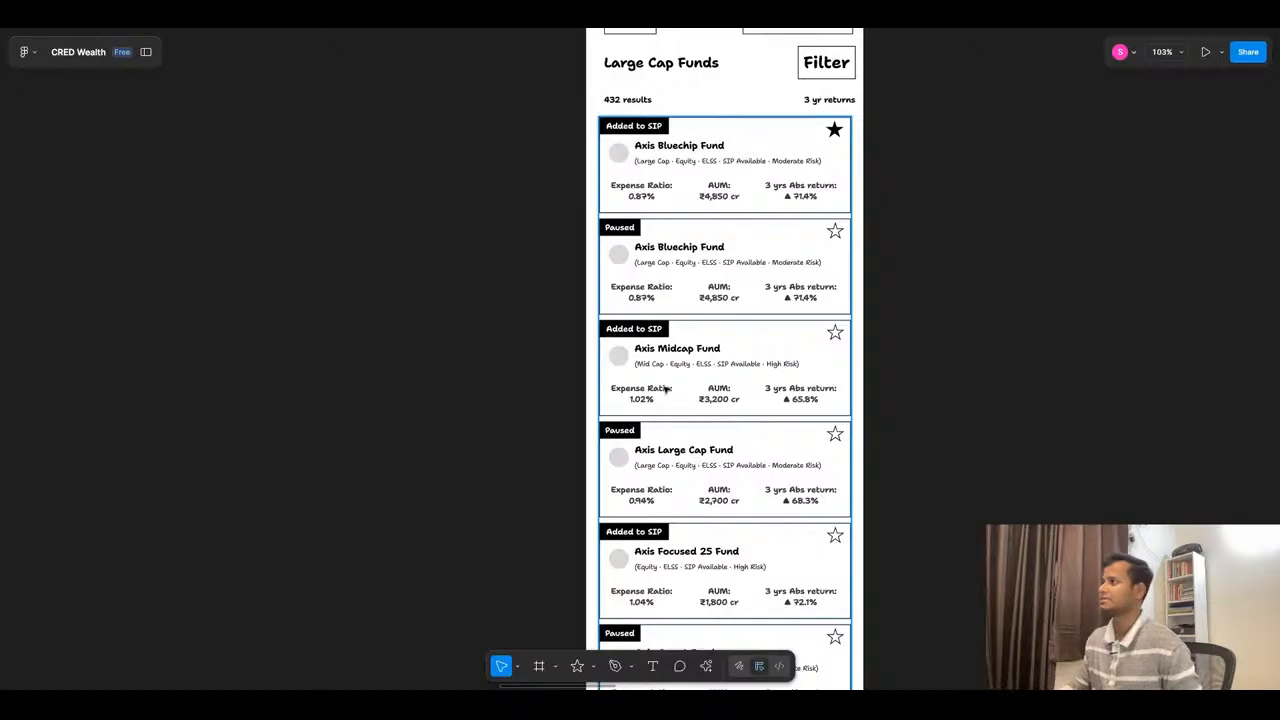
{"action": "scroll", "coordinate": [594, 331], "scroll_direction": "down", "scroll_amount": 10}
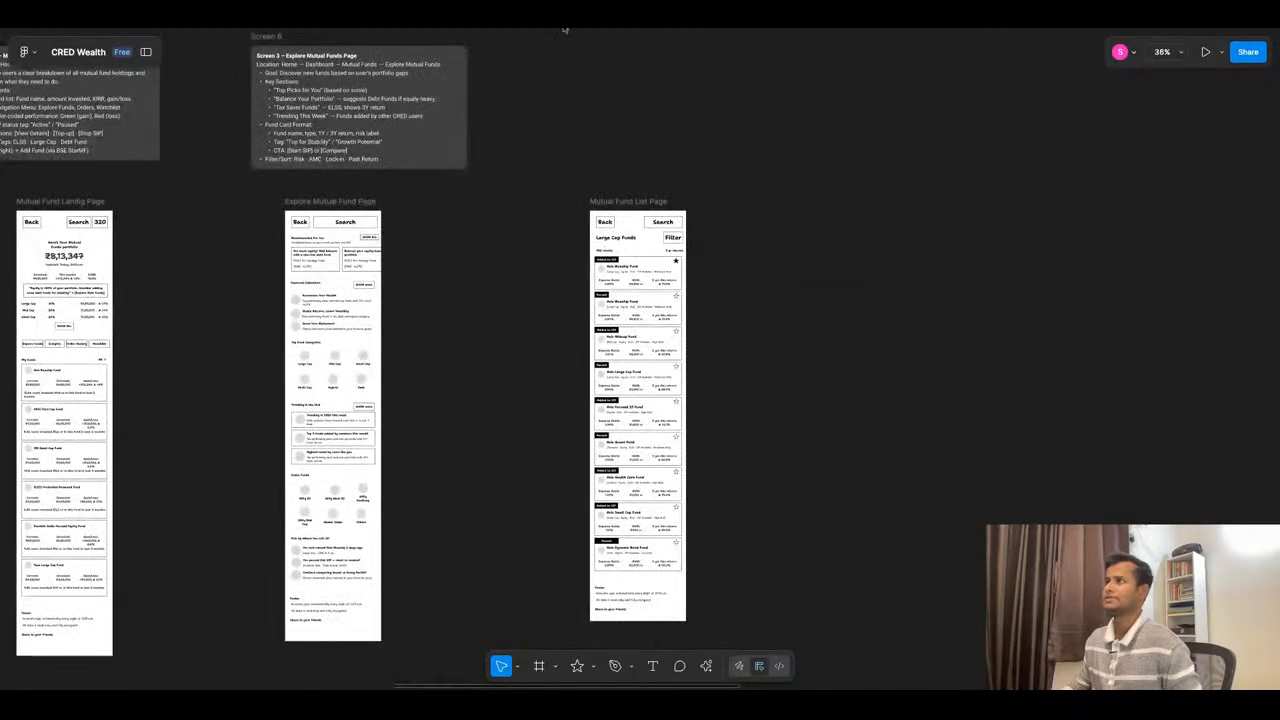
{"action": "left_click", "coordinate": [566, 22]}
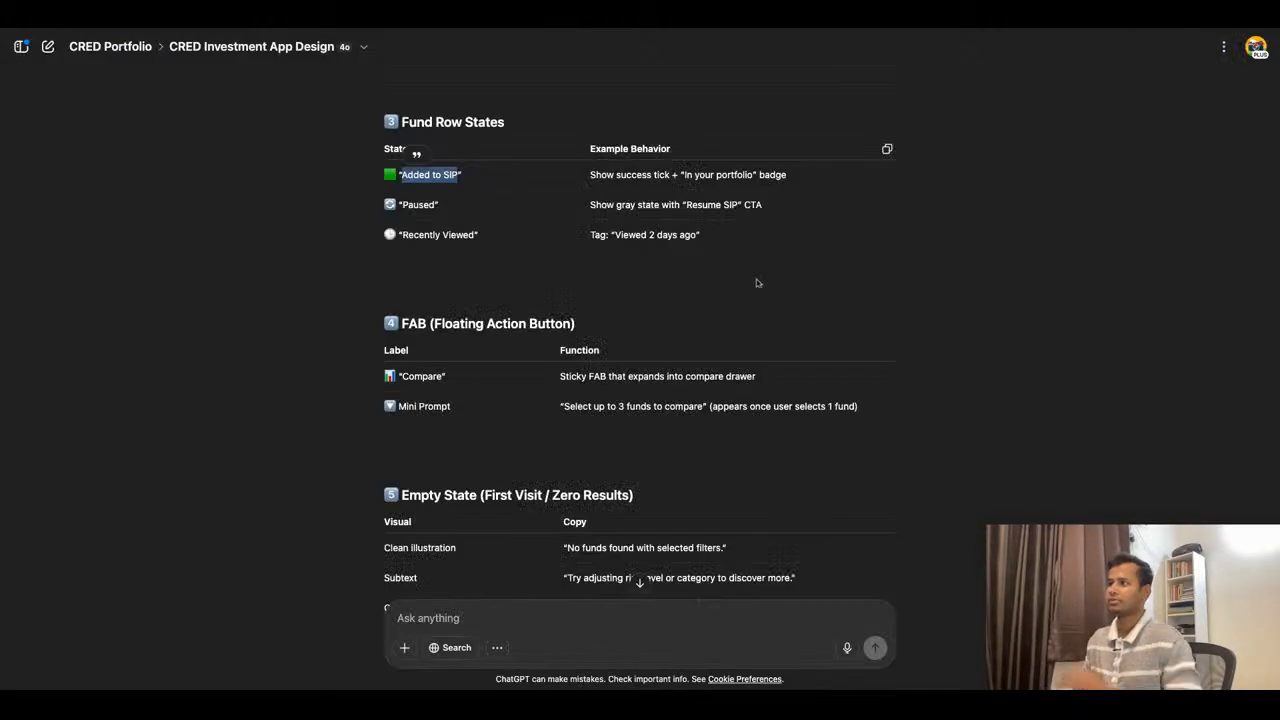
{"action": "left_click", "coordinate": [482, 30]}
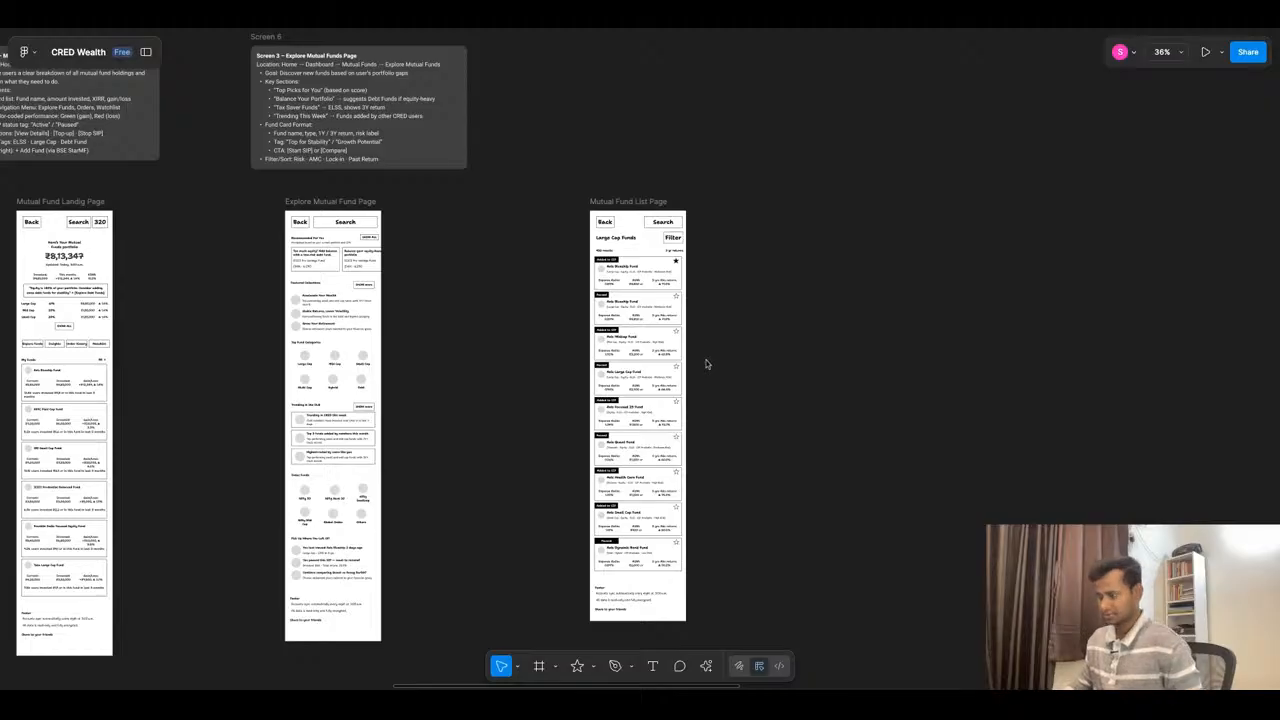
- Delete the three competitor fund-list reference screenshots (equity search results, Trending Funds and All Mutual Funds) that stand apart from the main reference rows
{"action": "scroll", "coordinate": [706, 364], "scroll_direction": "down", "scroll_amount": 10}
{"action": "scroll", "coordinate": [700, 589], "scroll_direction": "up", "scroll_amount": 8}
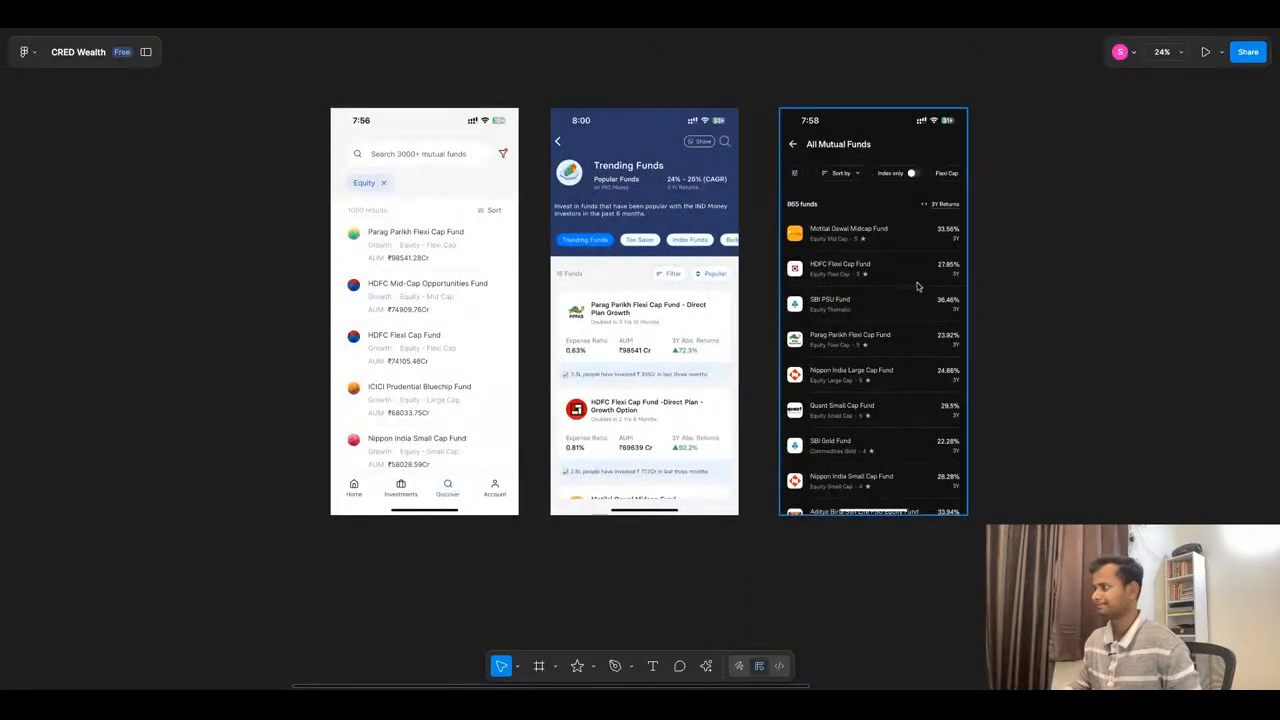
{"action": "scroll", "coordinate": [917, 287], "scroll_direction": "up", "scroll_amount": 2}
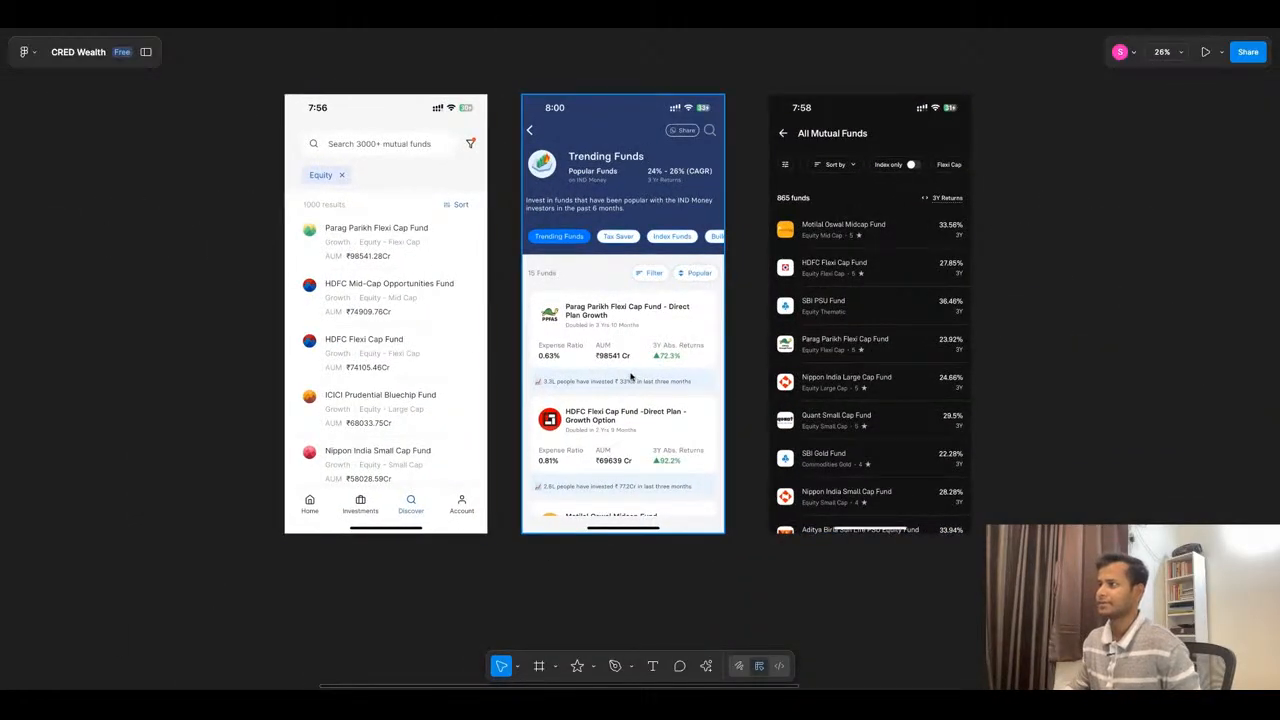
{"action": "left_click_drag", "start_coordinate": [232, 280], "coordinate": [821, 317]}
{"action": "key", "text": "Delete"}
- Copy the four white Fund info screenshots from the first competitor reference row into the empty space below the wireframes
{"action": "scroll", "coordinate": [780, 354], "scroll_direction": "down", "scroll_amount": 8}
{"action": "scroll", "coordinate": [657, 417], "scroll_direction": "down", "scroll_amount": 3}
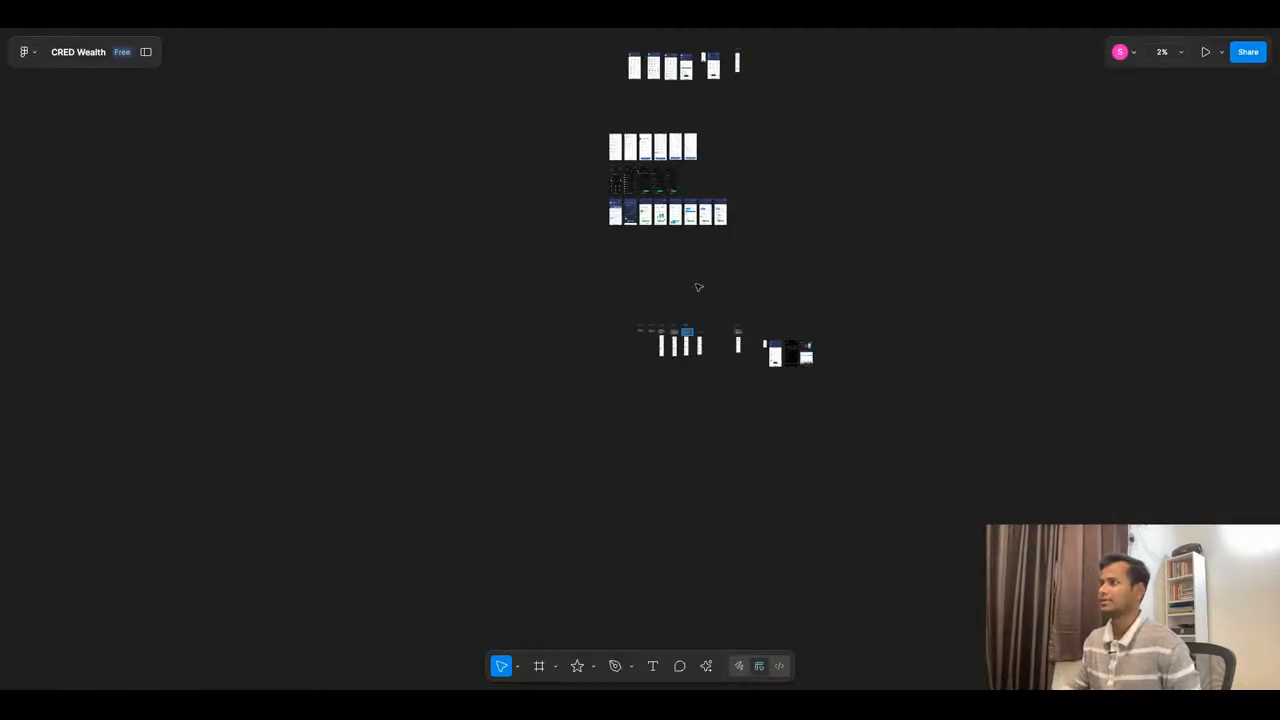
{"action": "scroll", "coordinate": [663, 126], "scroll_direction": "up", "scroll_amount": 5}
{"action": "scroll", "coordinate": [625, 172], "scroll_direction": "up", "scroll_amount": 4}
{"action": "scroll", "coordinate": [627, 173], "scroll_direction": "up", "scroll_amount": 5}
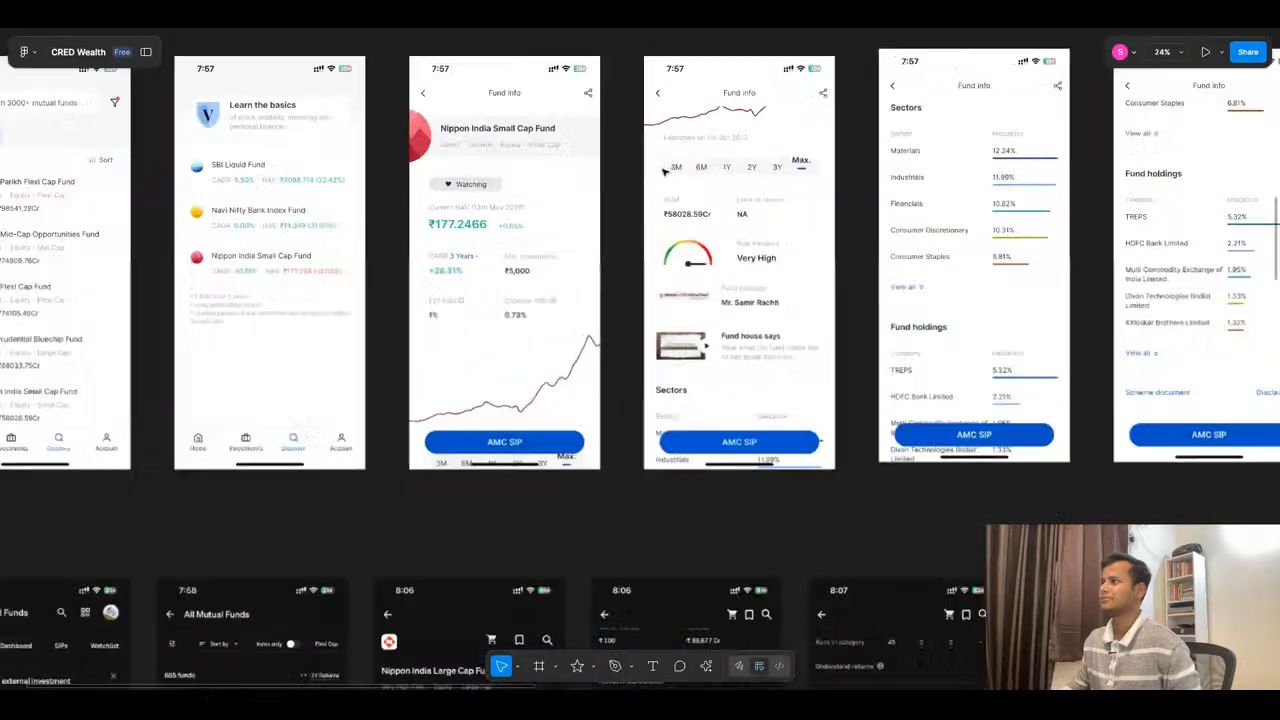
{"action": "scroll", "coordinate": [663, 172], "scroll_direction": "down", "scroll_amount": 2}
{"action": "scroll", "coordinate": [663, 172], "scroll_direction": "down", "scroll_amount": 4}
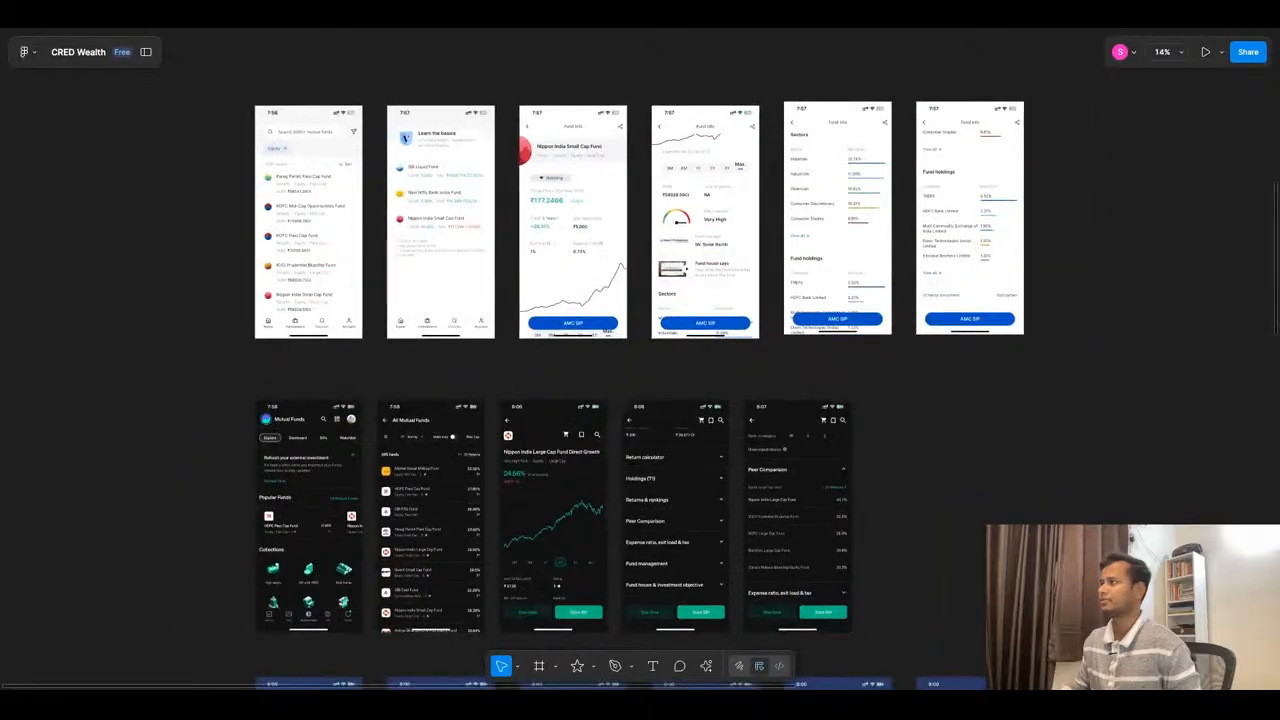
{"action": "left_click_drag", "start_coordinate": [995, 154], "coordinate": [581, 238]}
{"action": "scroll", "coordinate": [714, 171], "scroll_direction": "down", "scroll_amount": 4}
{"action": "key", "text": "super+x"}
{"action": "scroll", "coordinate": [712, 171], "scroll_direction": "down", "scroll_amount": 1}
{"action": "left_click_drag", "start_coordinate": [712, 171], "coordinate": [738, 372]}
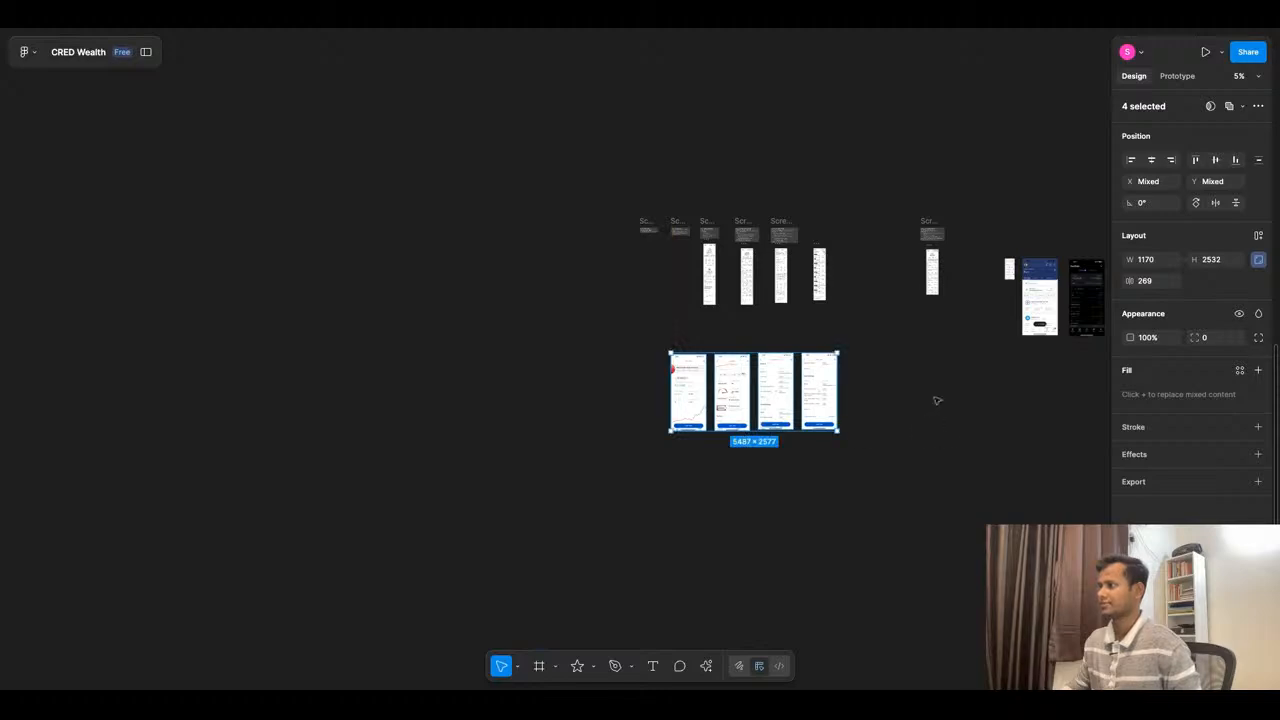
- Copy the three dark fund detail screenshots from the second competitor row and place them beneath the white Fund info references
{"action": "scroll", "coordinate": [658, 298], "scroll_direction": "down", "scroll_amount": 4}
{"action": "scroll", "coordinate": [647, 173], "scroll_direction": "up", "scroll_amount": 5}
{"action": "scroll", "coordinate": [694, 56], "scroll_direction": "up", "scroll_amount": 5}
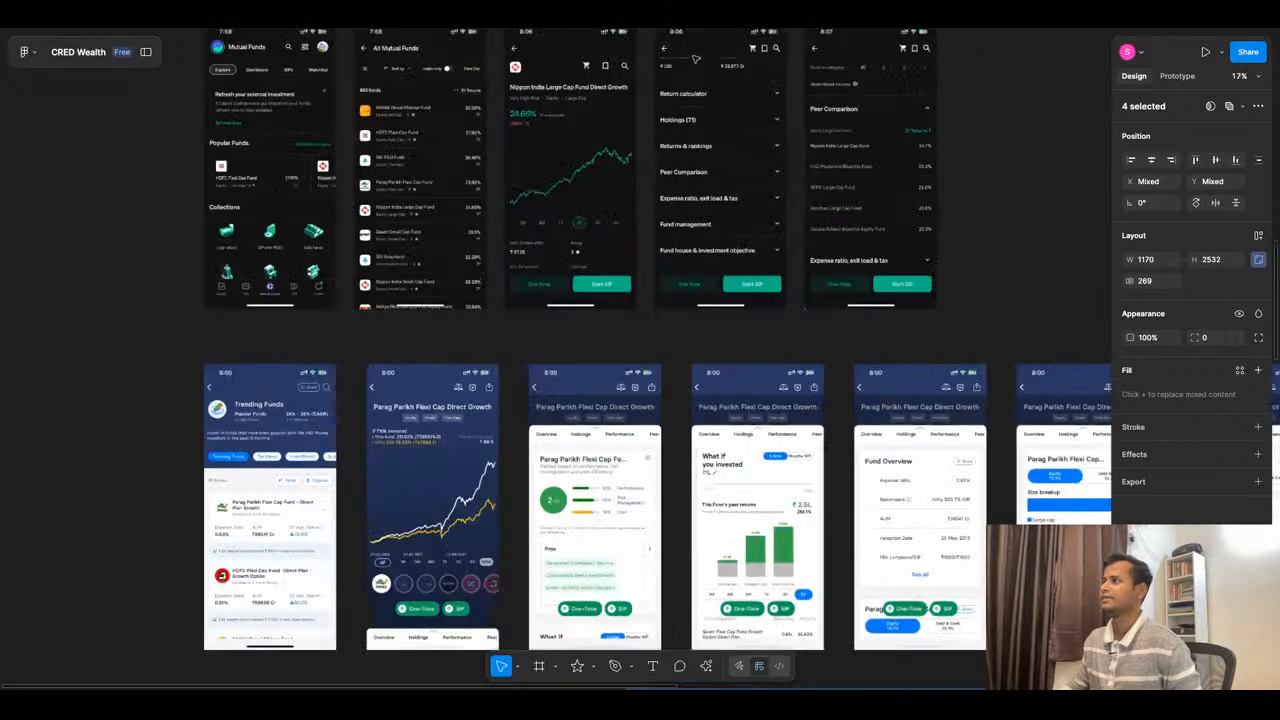
{"action": "scroll", "coordinate": [665, 179], "scroll_direction": "down", "scroll_amount": 3}
{"action": "left_click_drag", "start_coordinate": [916, 166], "coordinate": [600, 160]}
{"action": "scroll", "coordinate": [717, 125], "scroll_direction": "down", "scroll_amount": 4}
{"action": "mouse_move", "coordinate": [717, 124]}
{"action": "left_mouse_down"}
{"action": "mouse_move", "coordinate": [787, 685]}
{"action": "mouse_move", "coordinate": [967, 568]}
{"action": "mouse_move", "coordinate": [964, 476]}
{"action": "left_mouse_up"}
{"action": "key", "text": "ctrl+z"}
{"action": "scroll", "coordinate": [756, 468], "scroll_direction": "down", "scroll_amount": 3}
{"action": "left_click_drag", "start_coordinate": [755, 468], "coordinate": [722, 503]}
{"action": "left_click", "coordinate": [862, 488]}
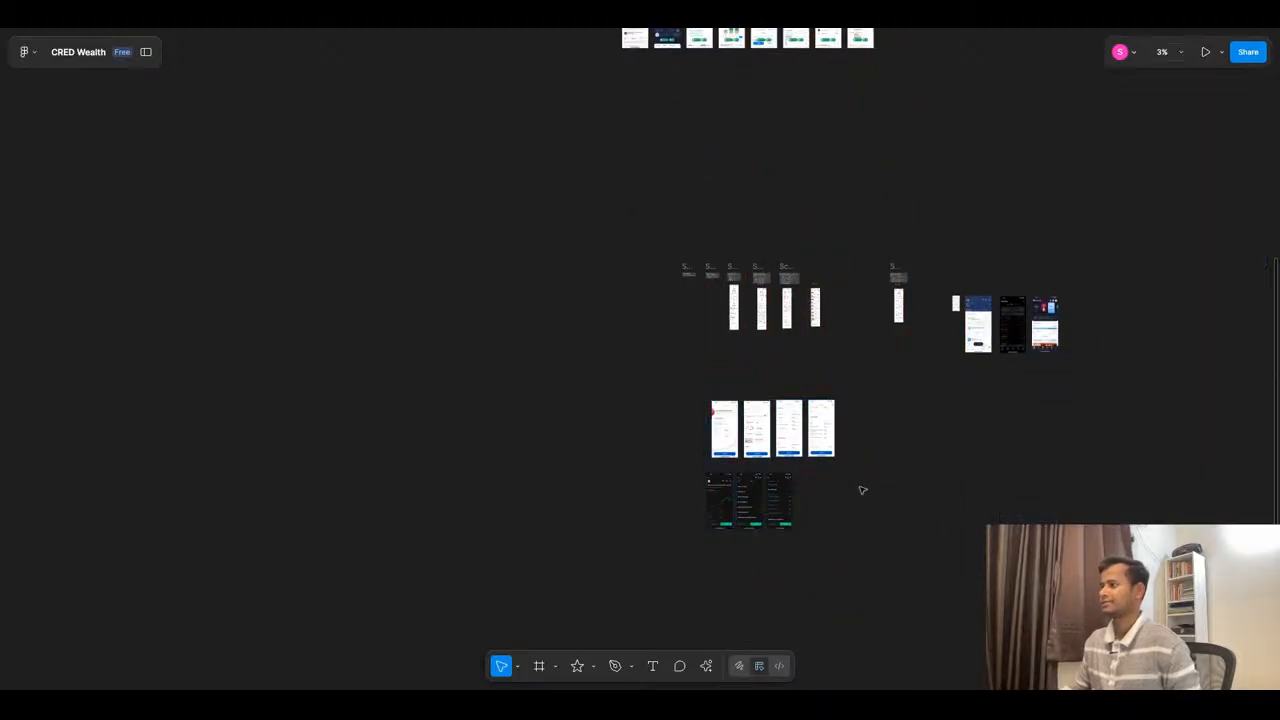
- Copy the seven Parag Parikh Flexi Cap detail screenshots from the blue competitor row to below the dark references
{"action": "scroll", "coordinate": [866, 486], "scroll_direction": "up", "scroll_amount": 3}
{"action": "scroll", "coordinate": [805, 169], "scroll_direction": "up", "scroll_amount": 5}
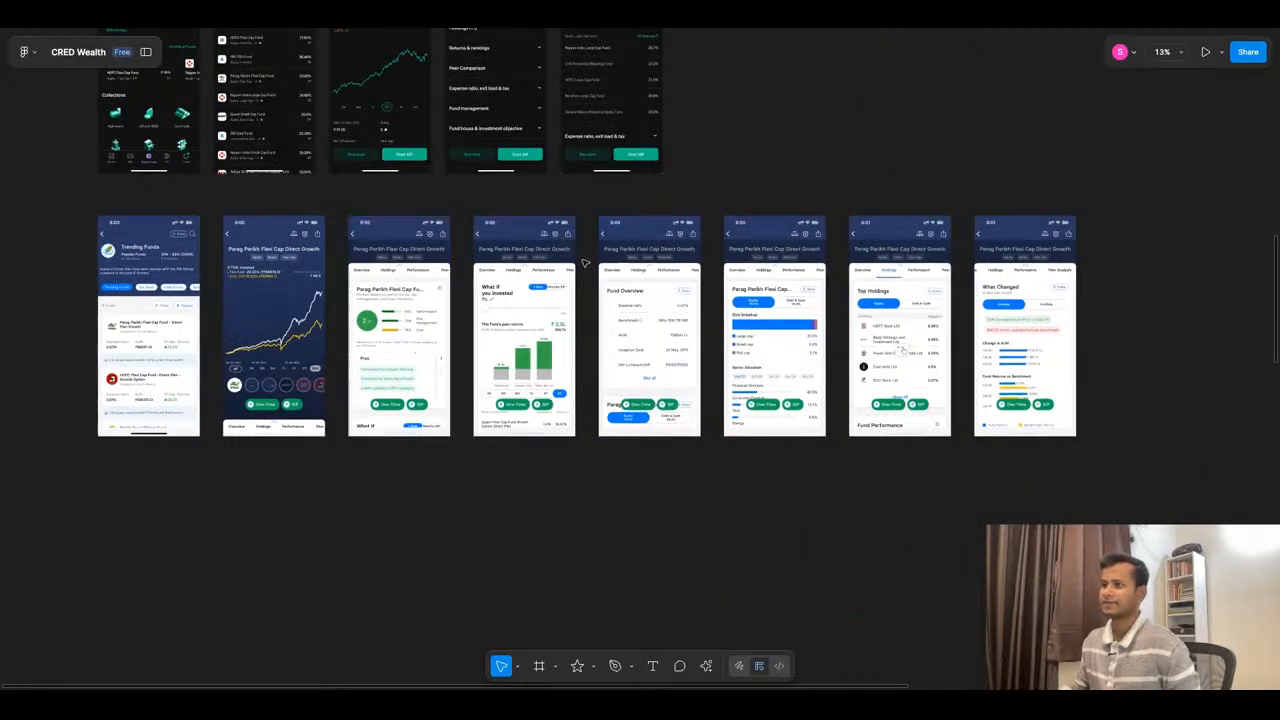
{"action": "scroll", "coordinate": [611, 253], "scroll_direction": "down", "scroll_amount": 5}
{"action": "left_click_drag", "start_coordinate": [929, 268], "coordinate": [567, 606]}
{"action": "scroll", "coordinate": [731, 299], "scroll_direction": "down", "scroll_amount": 2}
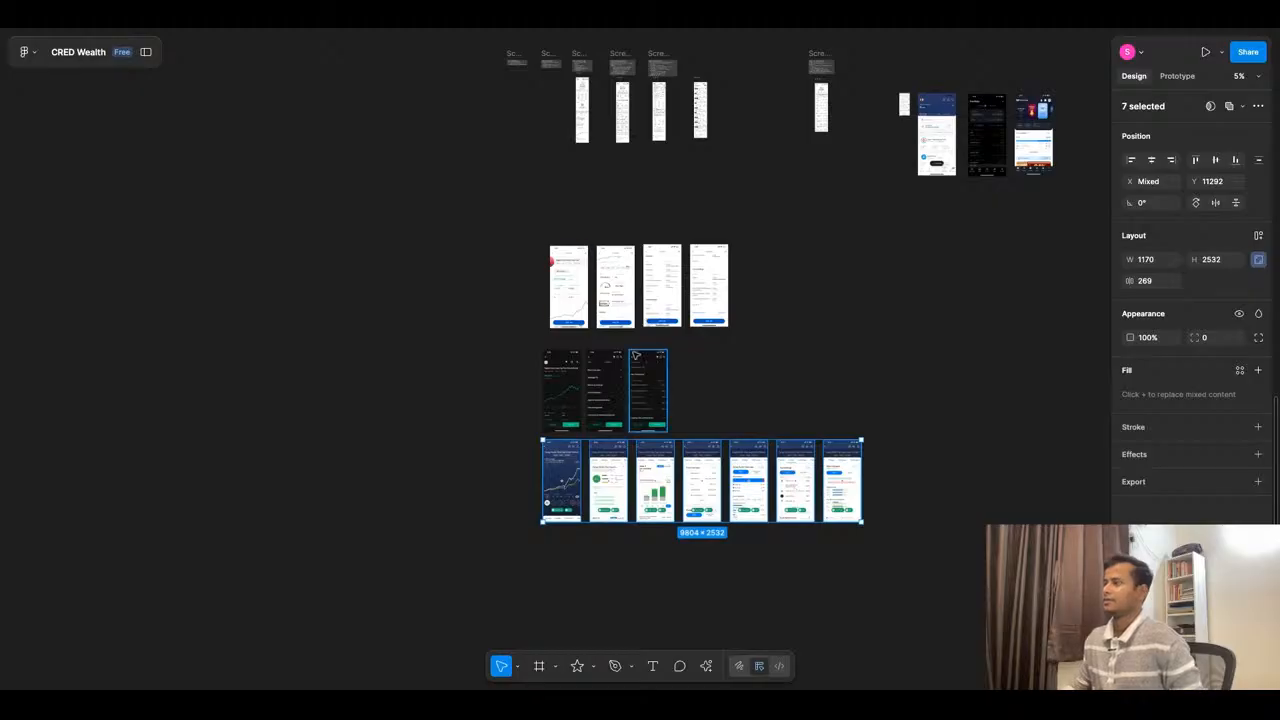
- Switch to ChatGPT and send the prompt "I want to design the wireframe for fund detail page."
{"action": "scroll", "coordinate": [648, 395], "scroll_direction": "up", "scroll_amount": 3}
{"action": "left_click", "coordinate": [612, 16]}
{"action": "left_click", "coordinate": [597, 619]}
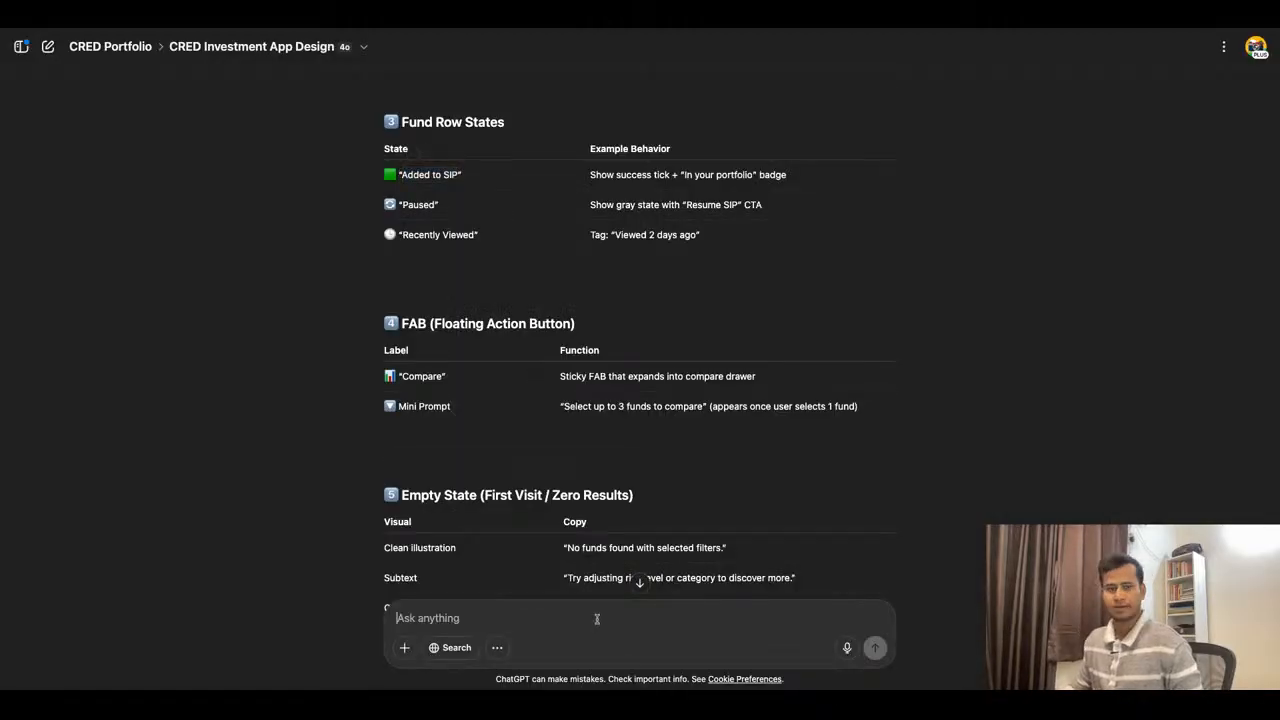
{"action": "type", "text": "I want"}
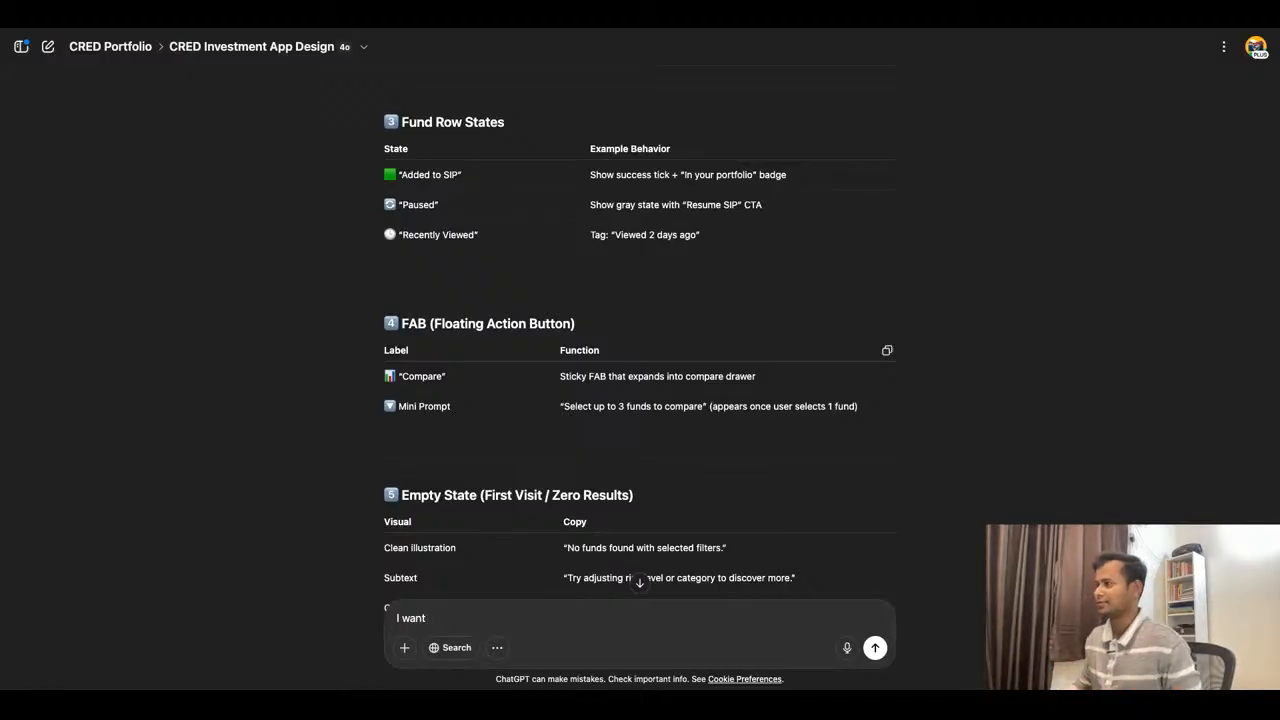
{"action": "scroll", "coordinate": [640, 340], "scroll_direction": "down", "scroll_amount": 2}
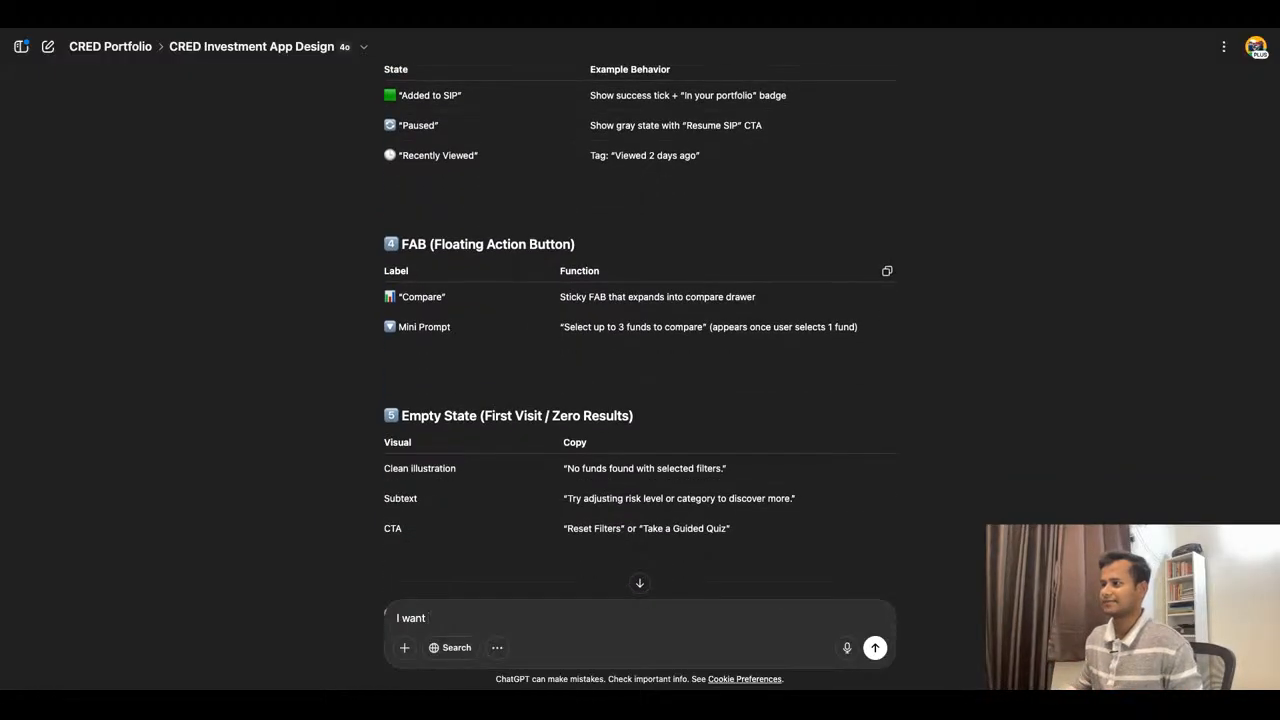
{"action": "scroll", "coordinate": [640, 340], "scroll_direction": "down", "scroll_amount": 1}
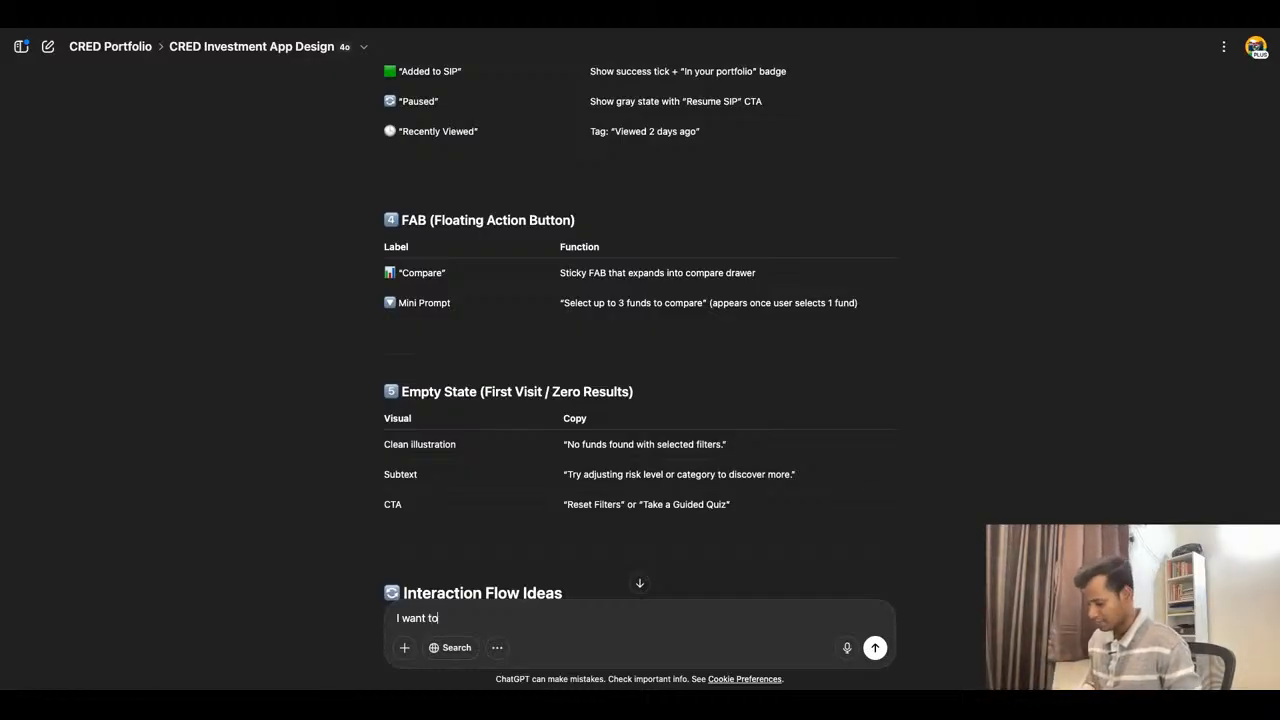
{"action": "type", "text": "the"}
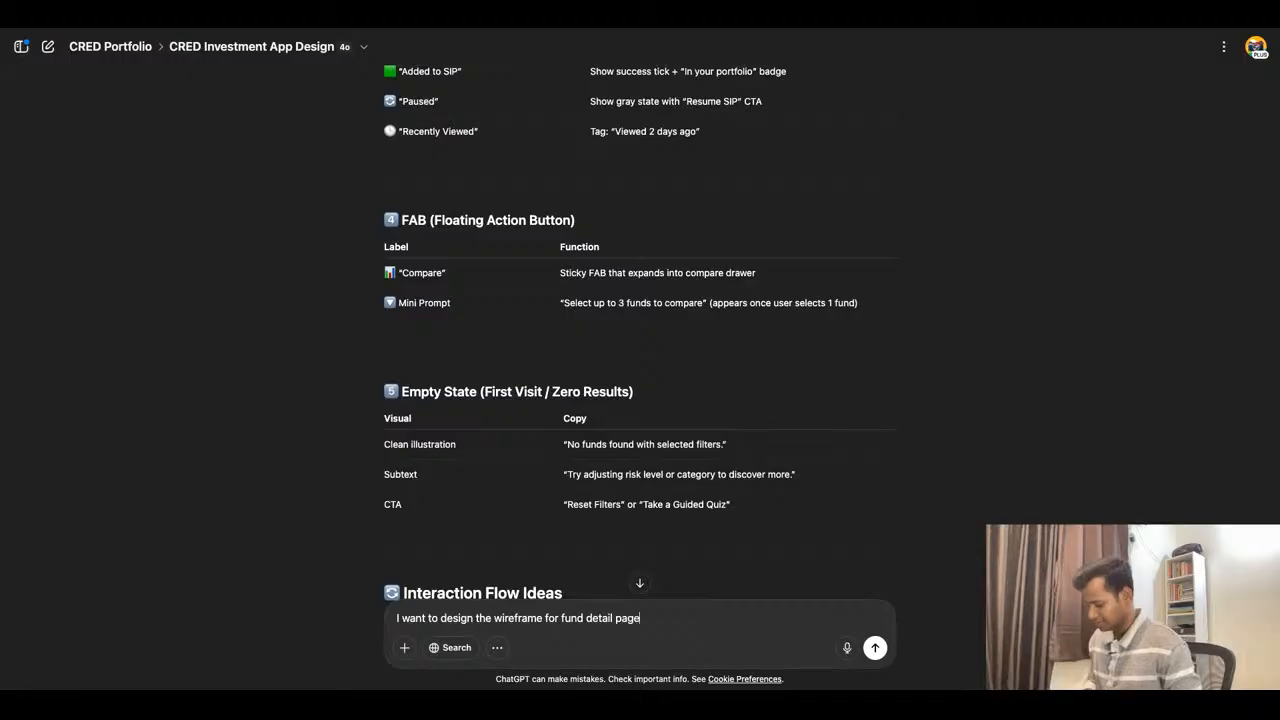
{"action": "left_click", "coordinate": [875, 647]}
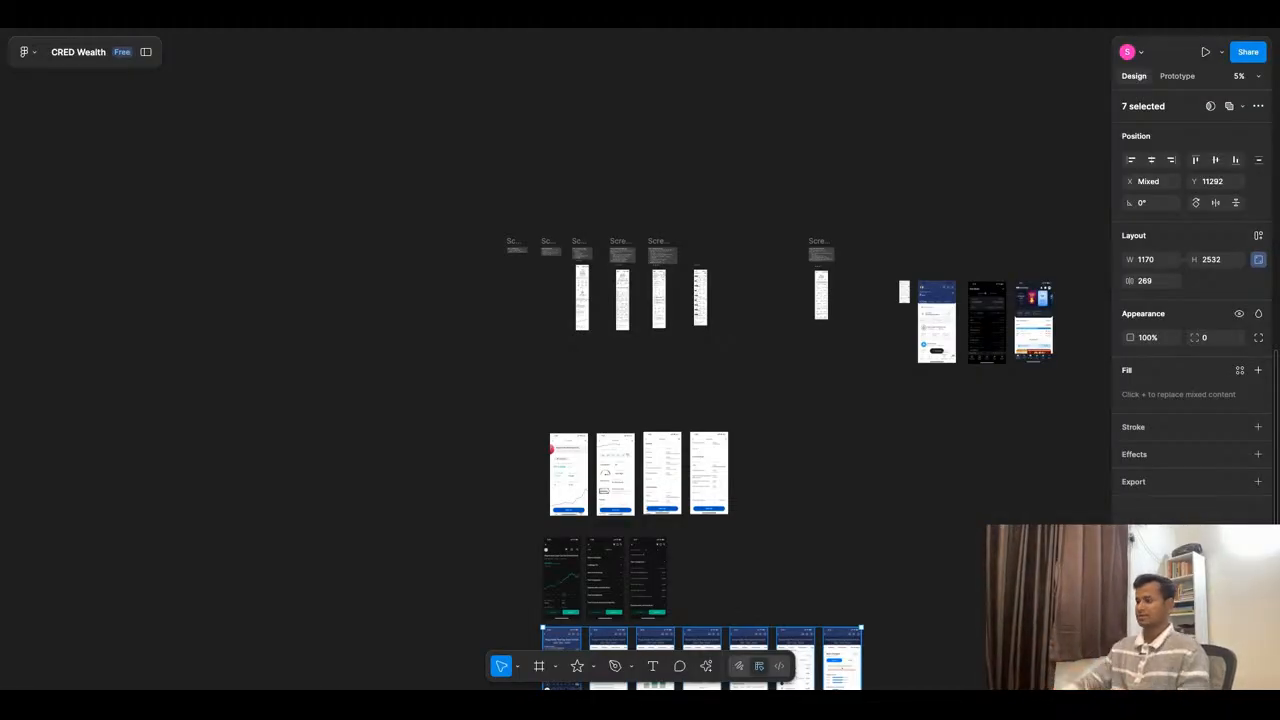
- Back in Figma, examine the sections, charts and action buttons of the three competitors' fund detail screens below the wireframes
{"action": "scroll", "coordinate": [777, 349], "scroll_direction": "down", "scroll_amount": 5}
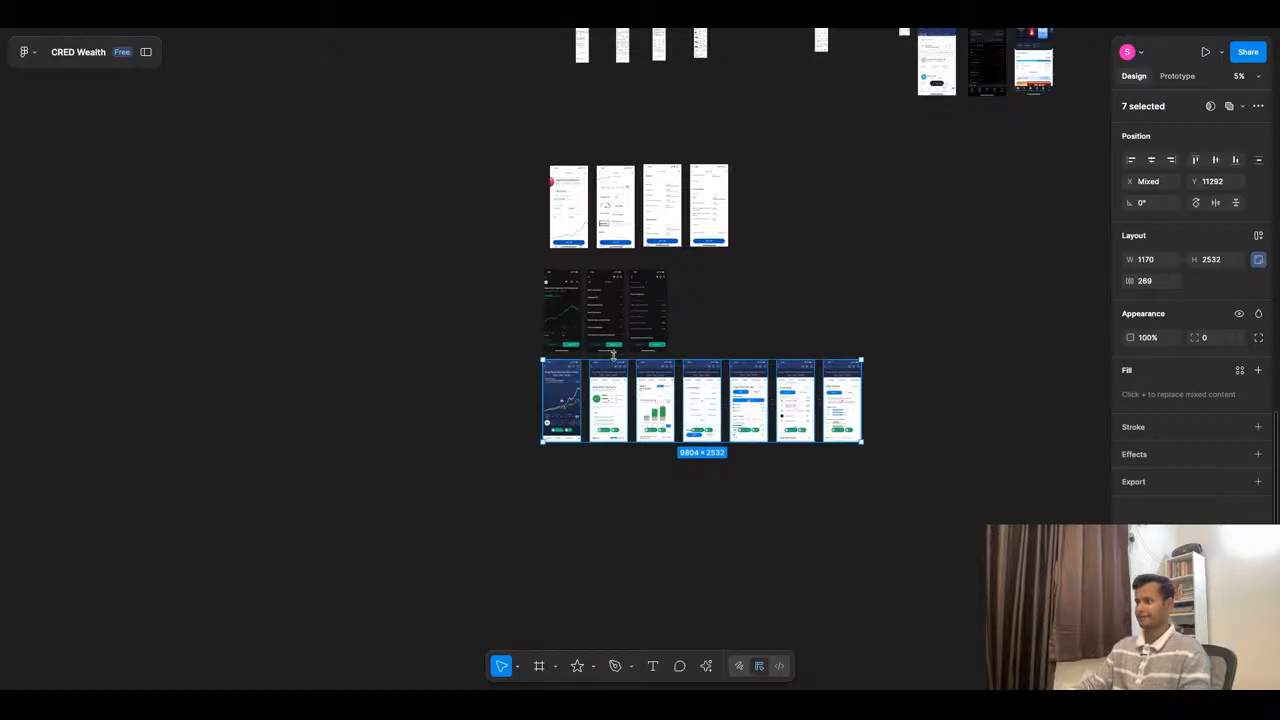
{"action": "scroll", "coordinate": [613, 355], "scroll_direction": "up", "scroll_amount": 3, "text": "ctrl"}
{"action": "scroll", "coordinate": [613, 355], "scroll_direction": "up", "scroll_amount": 2, "text": "ctrl"}
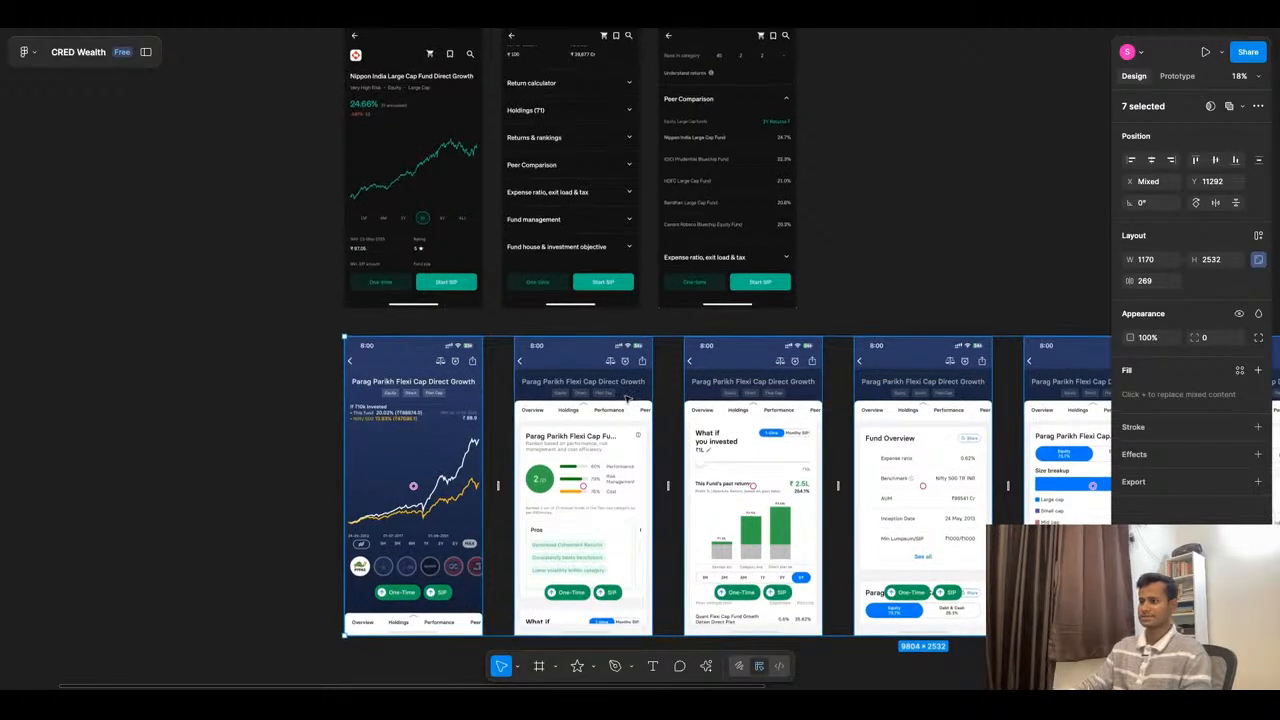
{"action": "scroll", "coordinate": [625, 398], "scroll_direction": "down", "scroll_amount": 1}
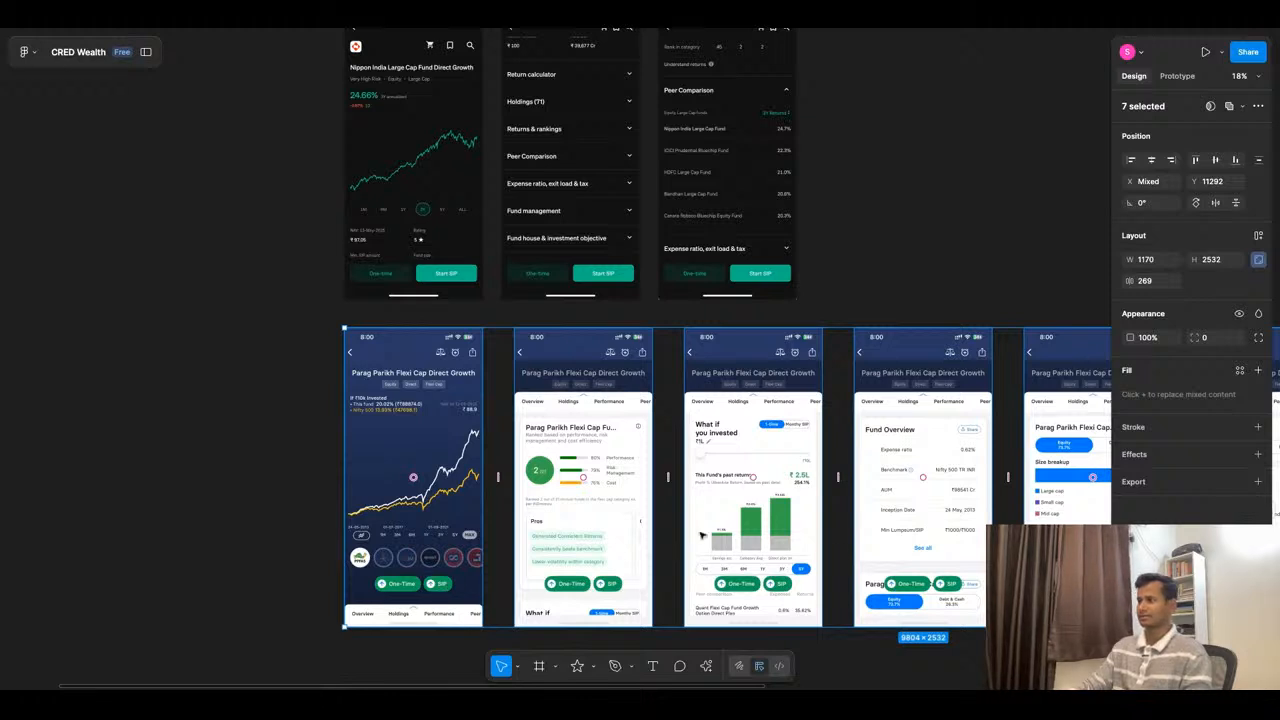
{"action": "scroll", "coordinate": [702, 535], "scroll_direction": "up", "scroll_amount": 5}
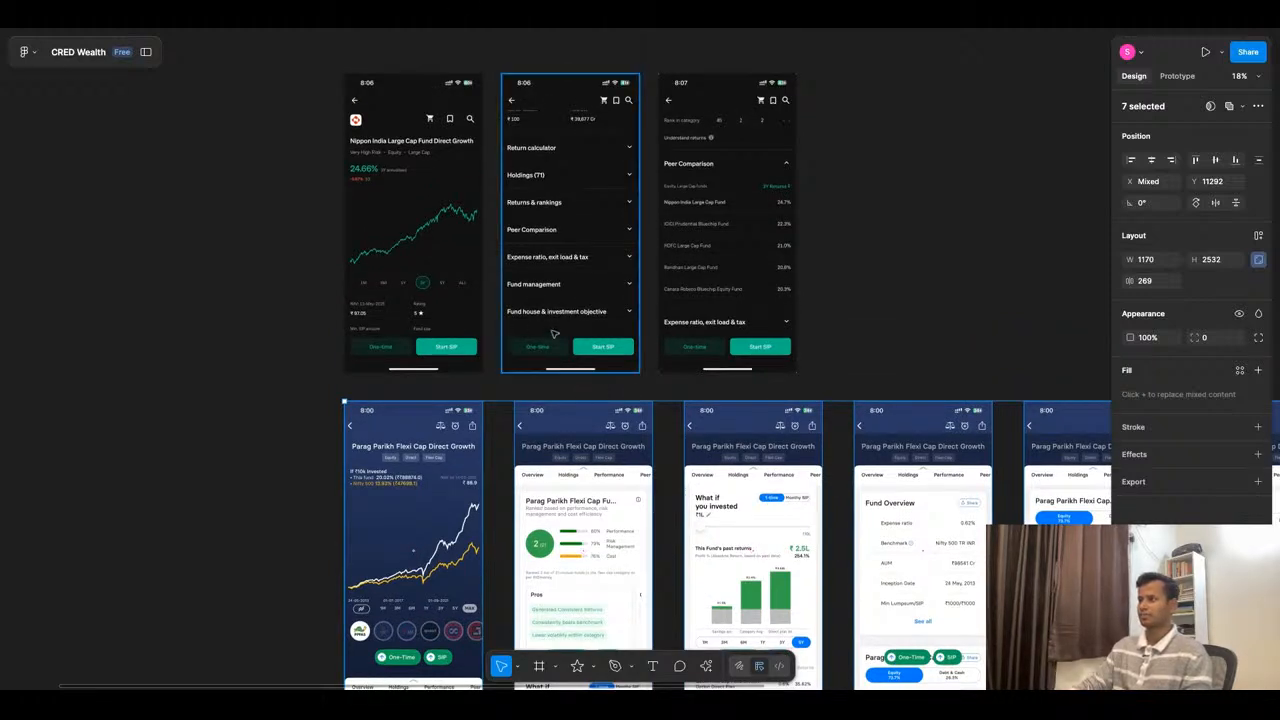
{"action": "scroll", "coordinate": [503, 371], "scroll_direction": "up", "scroll_amount": 3}
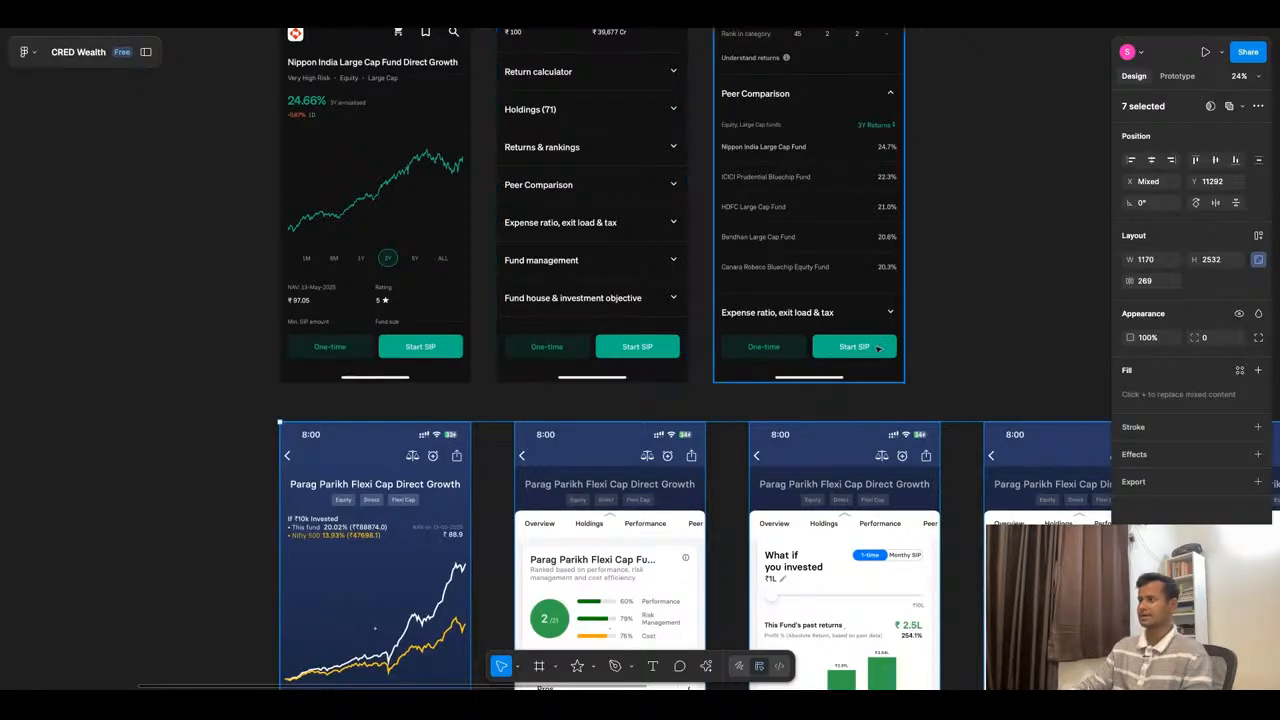
{"action": "scroll", "coordinate": [752, 275], "scroll_direction": "down", "scroll_amount": 3}
{"action": "scroll", "coordinate": [752, 275], "scroll_direction": "up", "scroll_amount": 6}
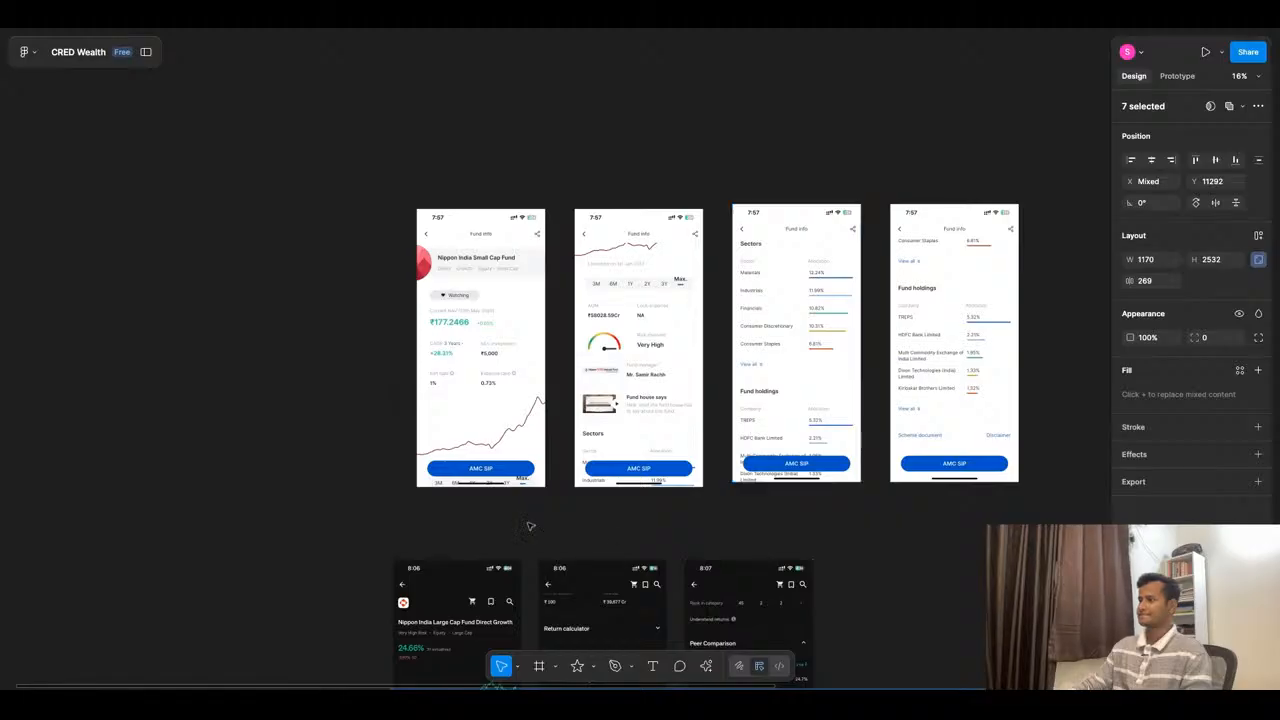
{"action": "scroll", "coordinate": [600, 478], "scroll_direction": "up", "scroll_amount": 3}
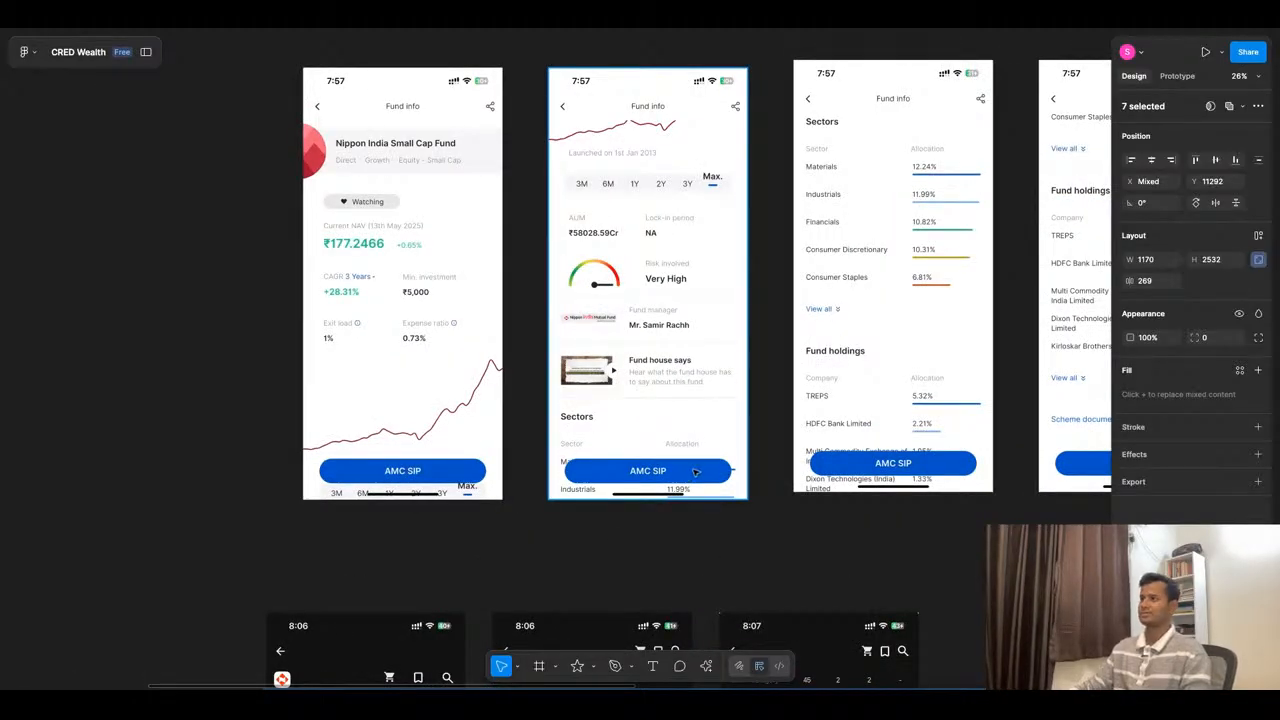
{"action": "scroll", "coordinate": [696, 471], "scroll_direction": "down", "scroll_amount": 8}
- Duplicate the Mutual Fund List Page frame and place the copy to its right at X 6718, Y 289
{"action": "scroll", "coordinate": [851, 106], "scroll_direction": "up", "scroll_amount": 5}
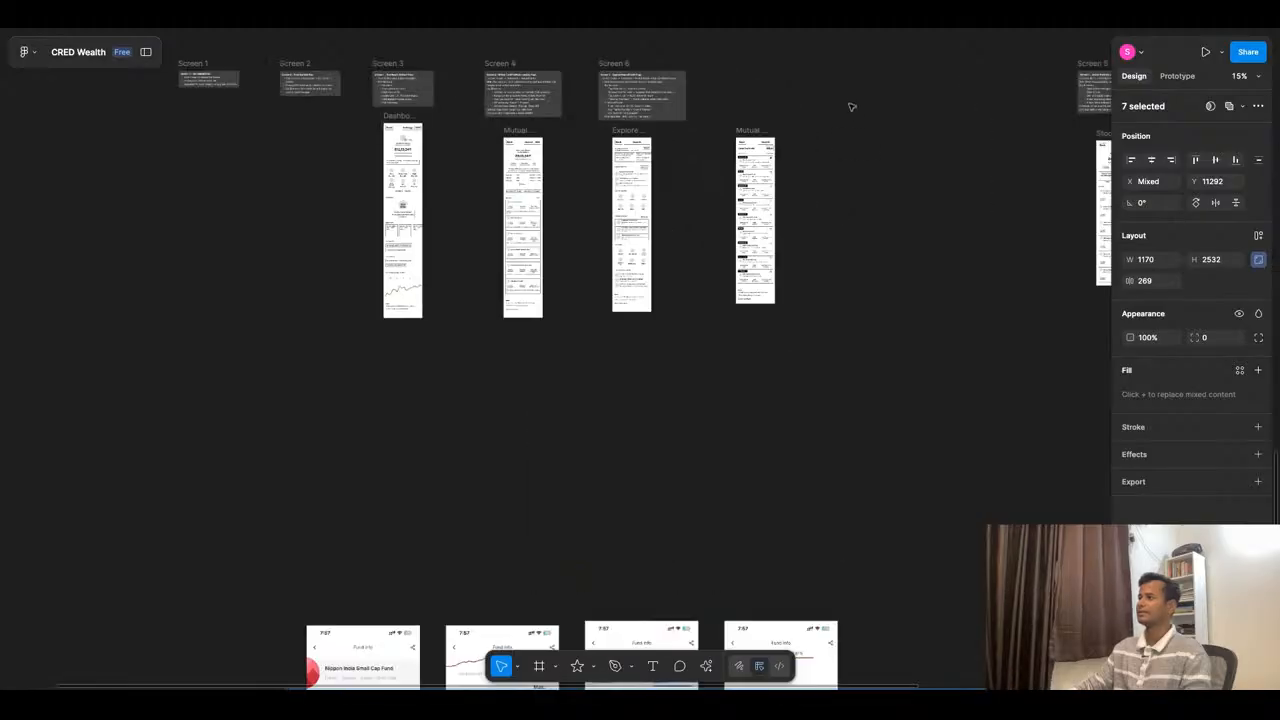
{"action": "scroll", "coordinate": [709, 196], "scroll_direction": "up", "scroll_amount": 10}
{"action": "scroll", "coordinate": [773, 378], "scroll_direction": "down", "scroll_amount": 8}
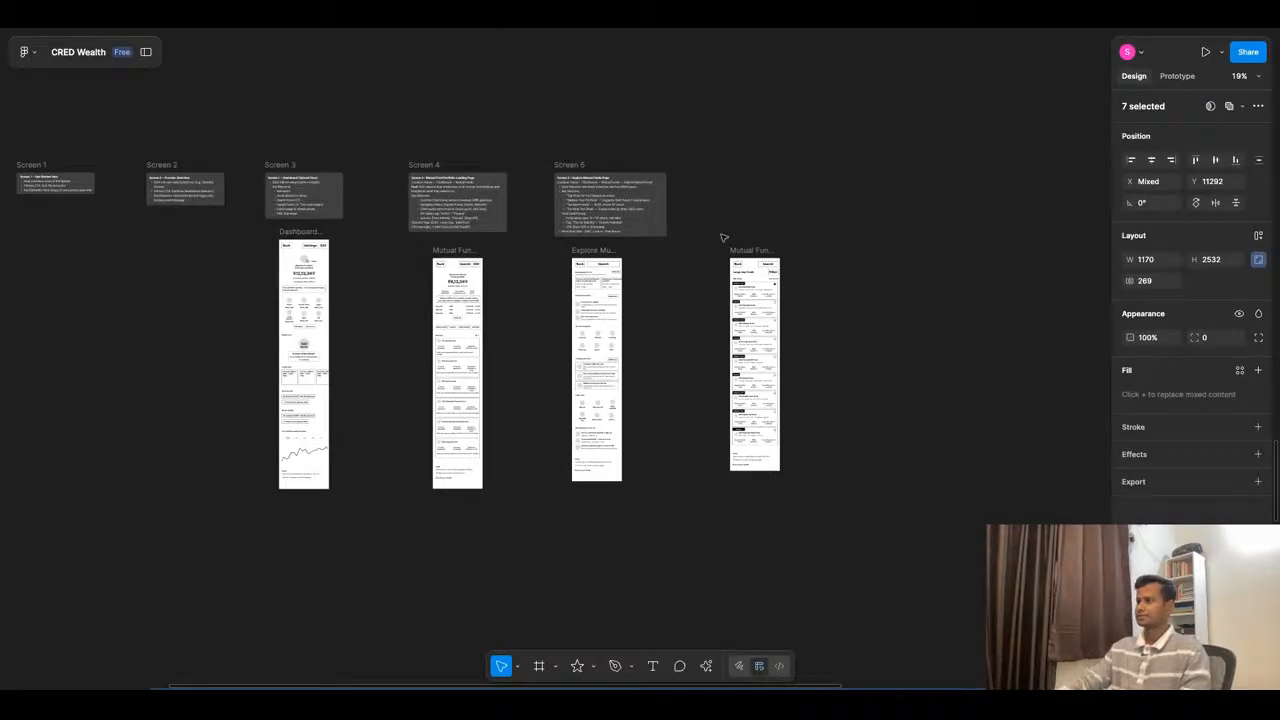
{"action": "left_click", "coordinate": [762, 330]}
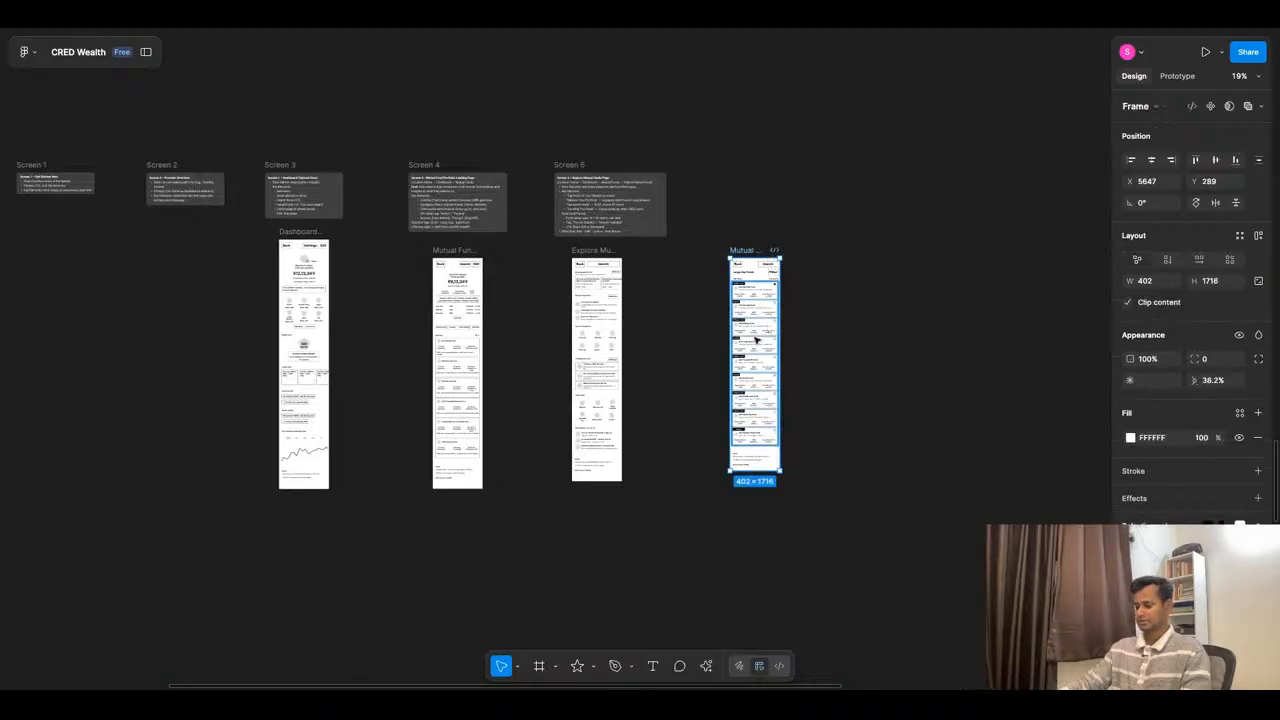
{"action": "left_click_drag", "start_coordinate": [757, 335], "coordinate": [890, 335]}
- Delete the Large Cap Funds title, Filter box, results line, fund cards and Search box from the duplicated frame, keeping the Back box
{"action": "scroll", "coordinate": [966, 305], "scroll_direction": "up", "scroll_amount": 5}
{"action": "scroll", "coordinate": [863, 211], "scroll_direction": "up", "scroll_amount": 3}
{"action": "scroll", "coordinate": [866, 211], "scroll_direction": "down", "scroll_amount": 2}
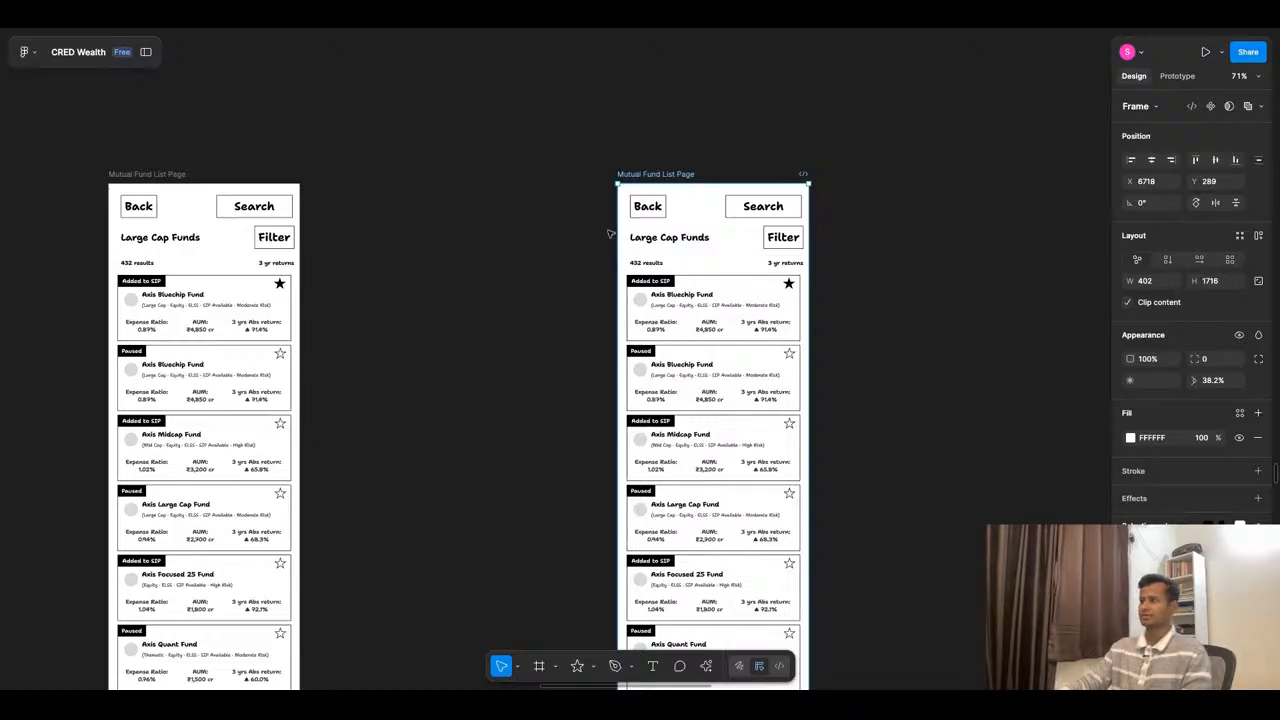
{"action": "left_click_drag", "start_coordinate": [595, 230], "coordinate": [857, 628]}
{"action": "scroll", "coordinate": [457, 360], "scroll_direction": "up", "scroll_amount": 5}
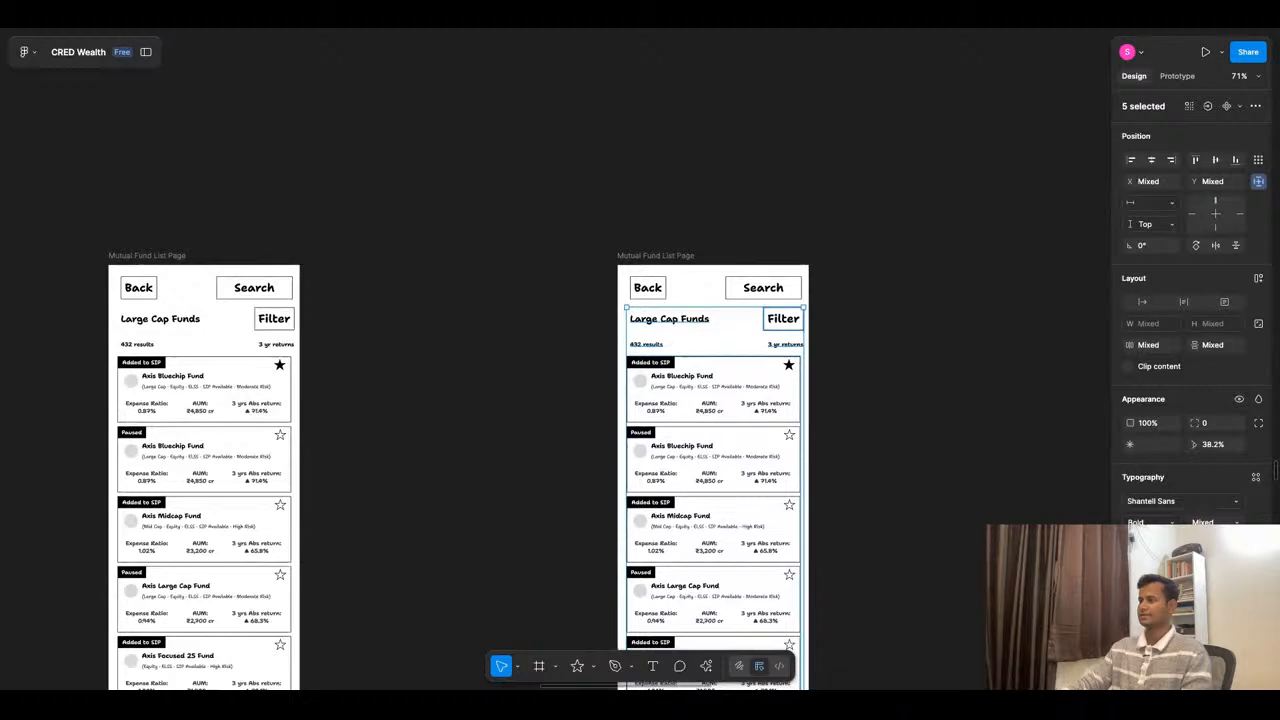
{"action": "key", "text": "Delete"}
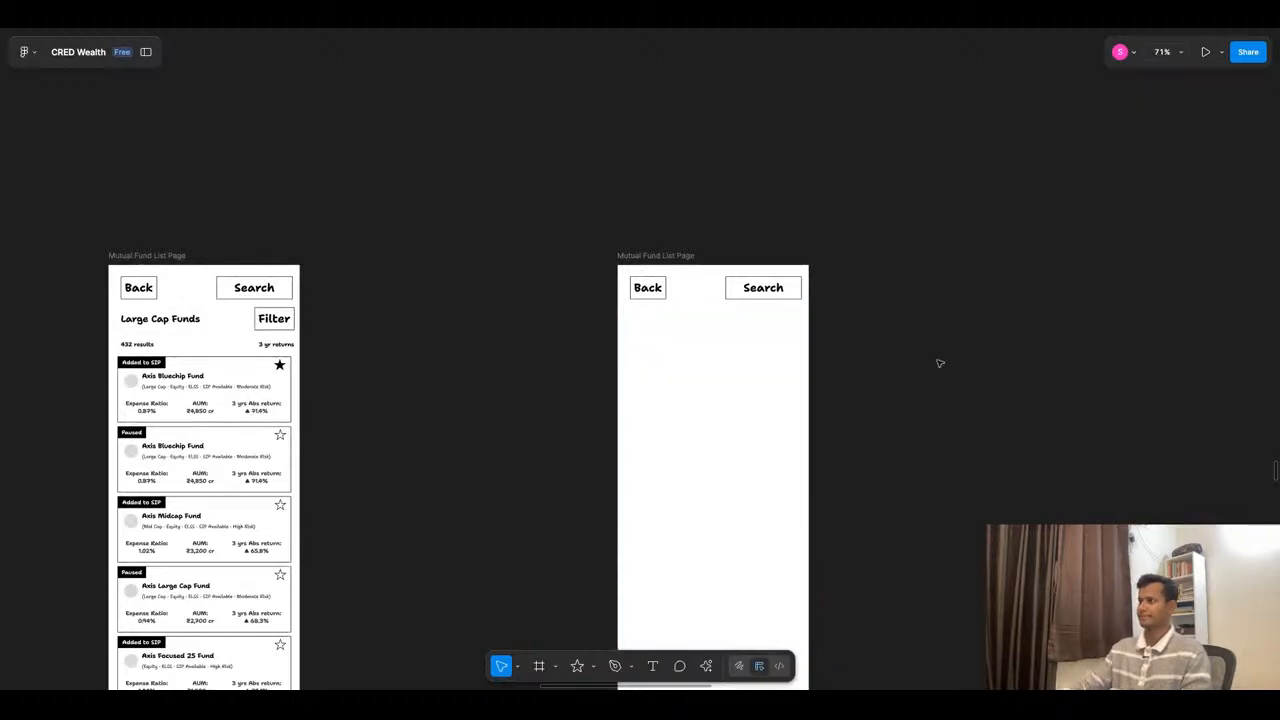
{"action": "scroll", "coordinate": [934, 331], "scroll_direction": "down", "scroll_amount": 5}
{"action": "scroll", "coordinate": [834, 331], "scroll_direction": "up", "scroll_amount": 5}
{"action": "left_click", "coordinate": [867, 300]}
{"action": "key", "text": "Delete"}
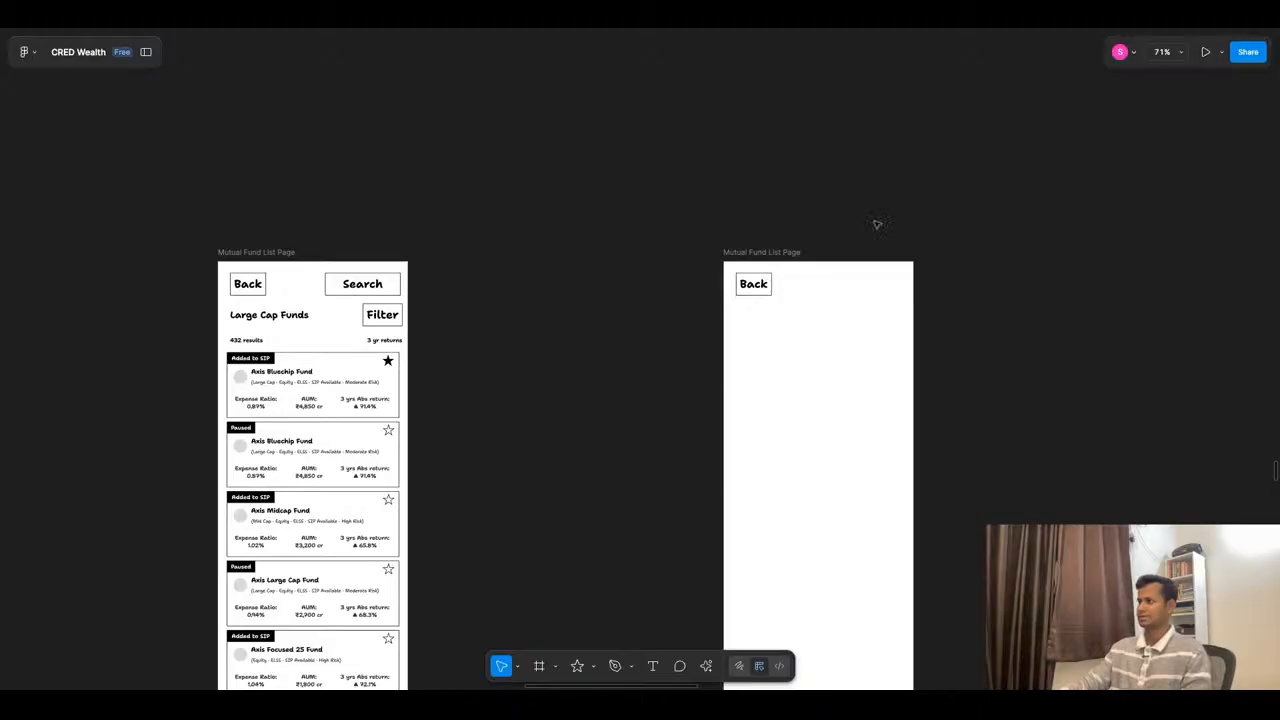
- Copy the "Your Portfolio growth over time" heading and its chart from the dashboard wireframe into the emptied frame, below the Back box at X 26
{"action": "scroll", "coordinate": [876, 224], "scroll_direction": "down", "scroll_amount": 6}
{"action": "scroll", "coordinate": [529, 334], "scroll_direction": "up", "scroll_amount": 5}
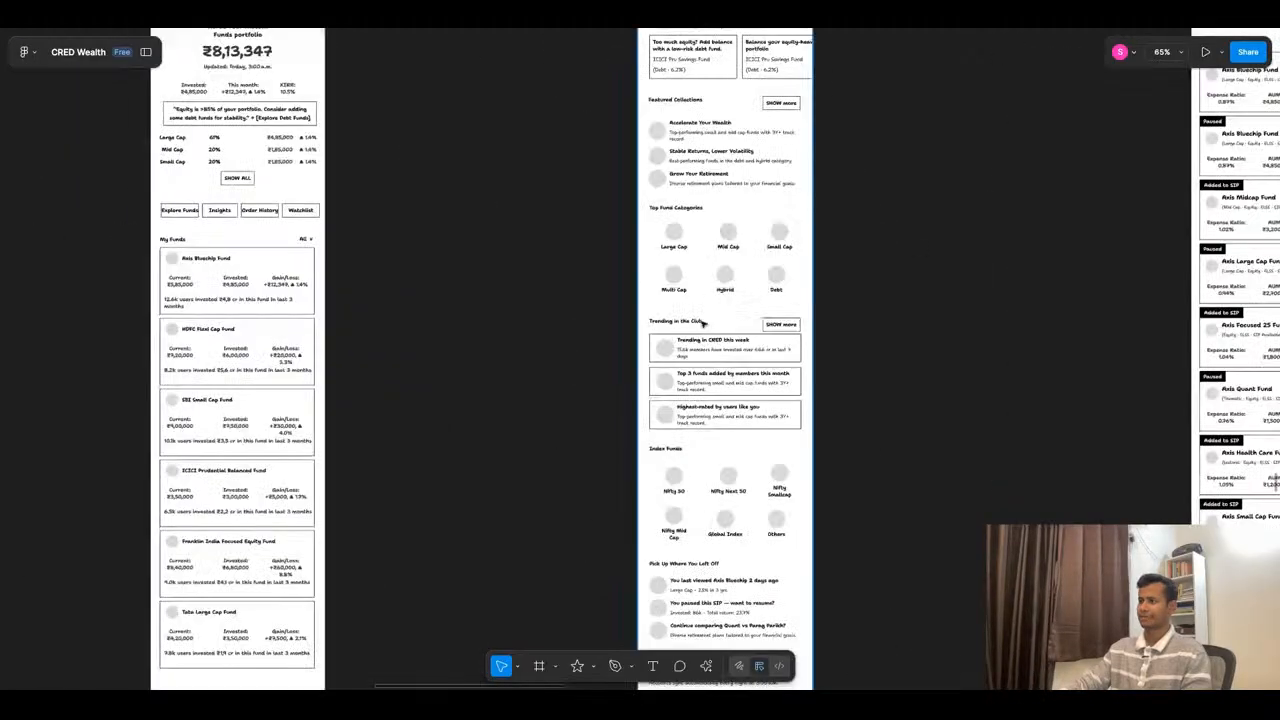
{"action": "scroll", "coordinate": [703, 322], "scroll_direction": "down", "scroll_amount": 5}
{"action": "scroll", "coordinate": [558, 278], "scroll_direction": "up", "scroll_amount": 4}
{"action": "scroll", "coordinate": [558, 278], "scroll_direction": "down", "scroll_amount": 3}
{"action": "left_click", "coordinate": [566, 408]}
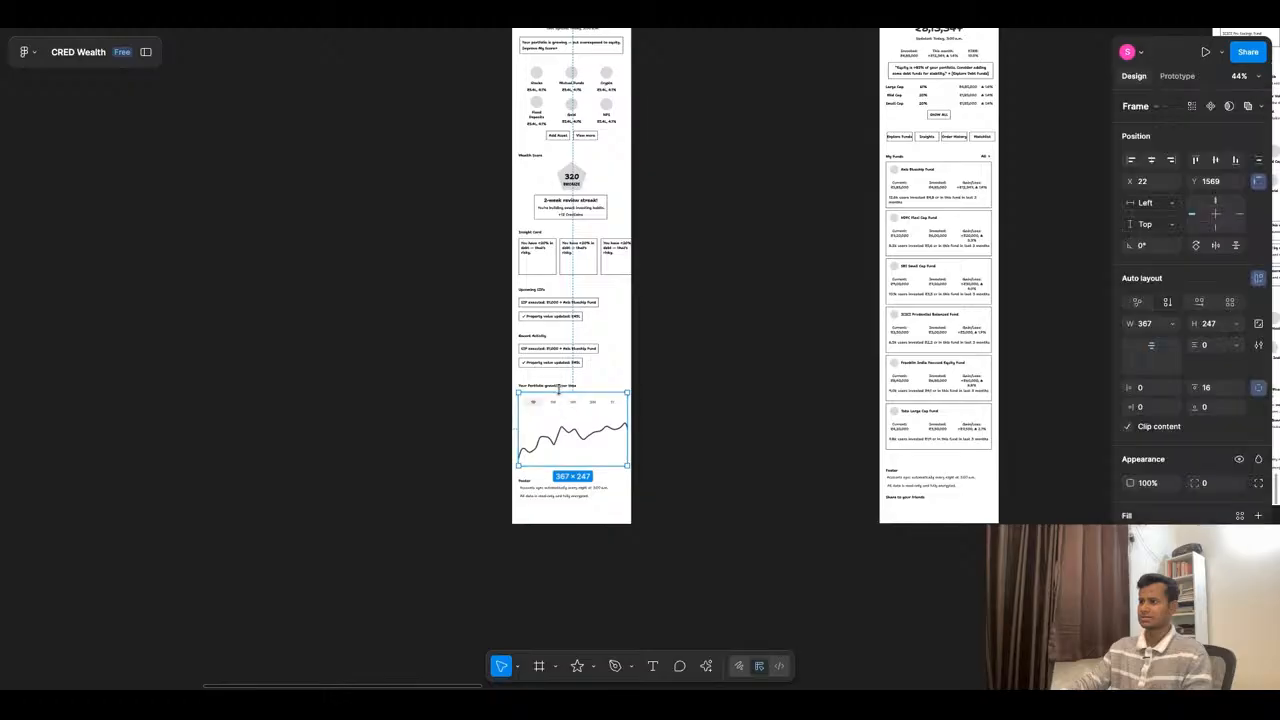
{"action": "left_click", "coordinate": [557, 388], "text": "shift"}
{"action": "scroll", "coordinate": [557, 388], "scroll_direction": "down", "scroll_amount": 3}
{"action": "left_click_drag", "start_coordinate": [557, 433], "coordinate": [900, 255]}
{"action": "scroll", "coordinate": [954, 250], "scroll_direction": "up", "scroll_amount": 10}
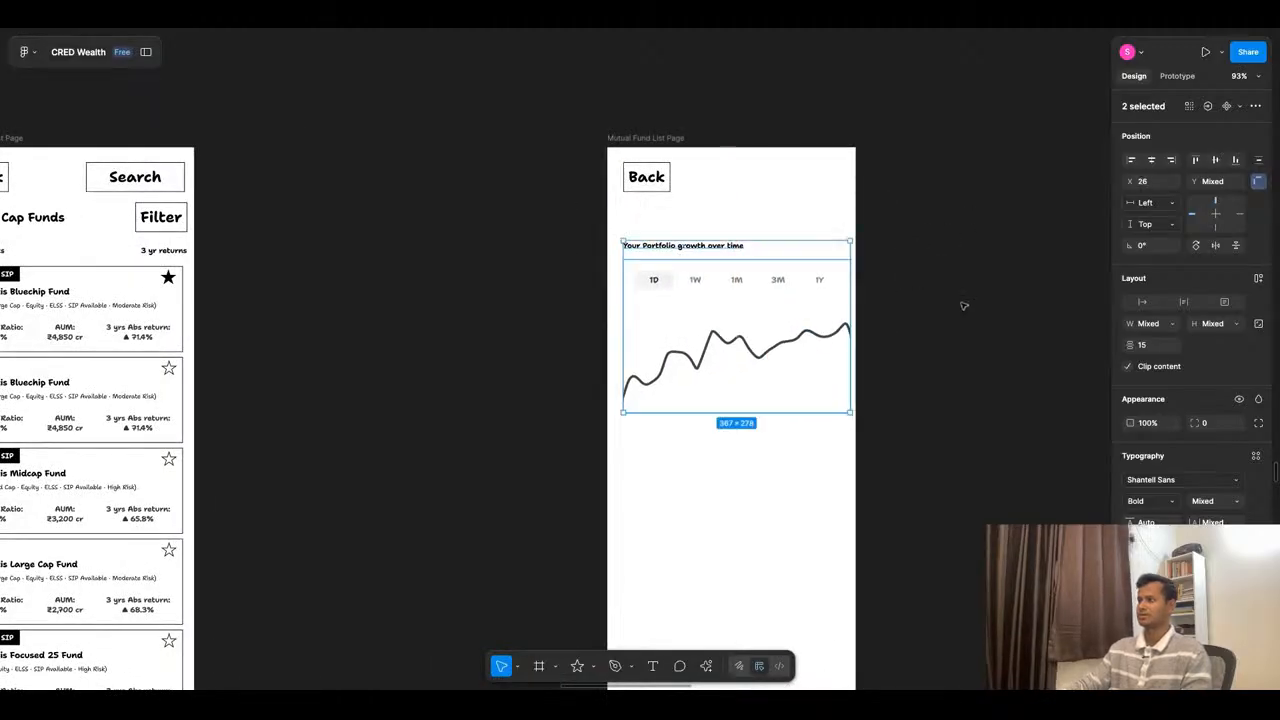
- Copy the first fund card's logo, Axis Bluechip Fund name and category line into the new frame, between the Back box and the growth heading
{"action": "scroll", "coordinate": [962, 304], "scroll_direction": "down", "scroll_amount": 5}
{"action": "scroll", "coordinate": [500, 290], "scroll_direction": "up", "scroll_amount": 7}
{"action": "left_click", "coordinate": [520, 330], "text": "super"}
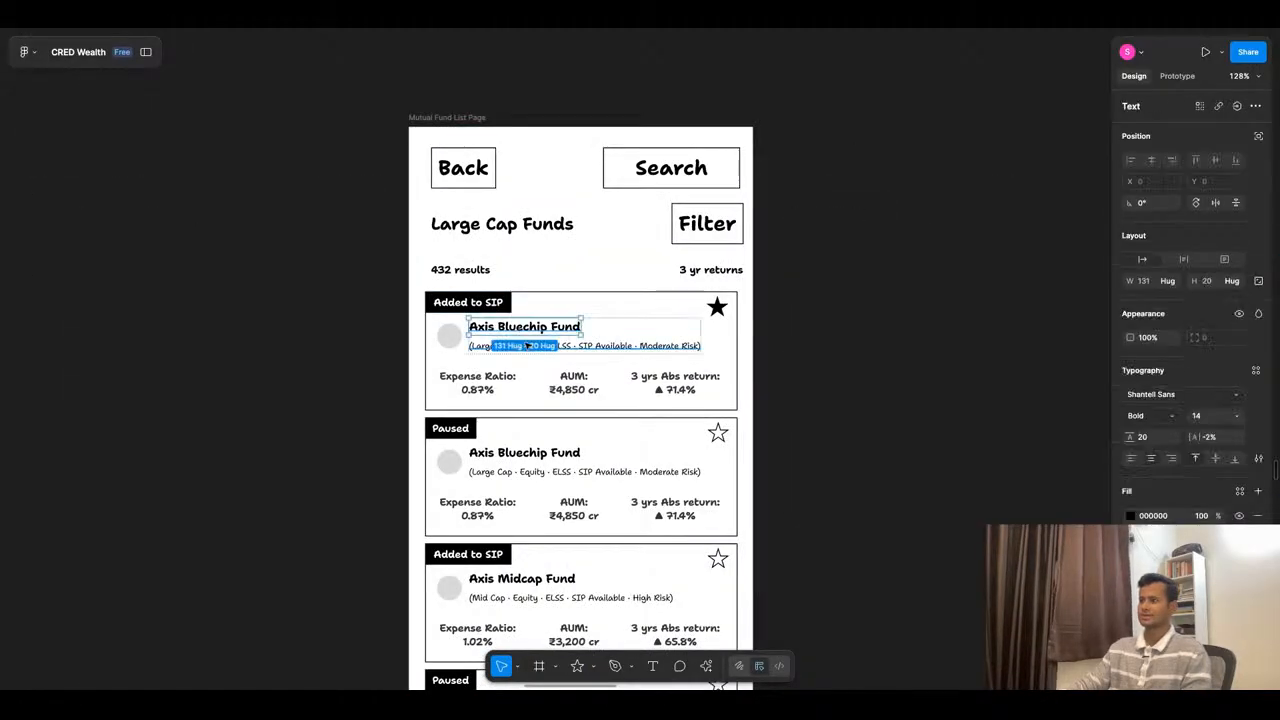
{"action": "left_click", "coordinate": [590, 348], "text": "shift"}
{"action": "left_click", "coordinate": [812, 374]}
{"action": "left_click", "coordinate": [576, 349]}
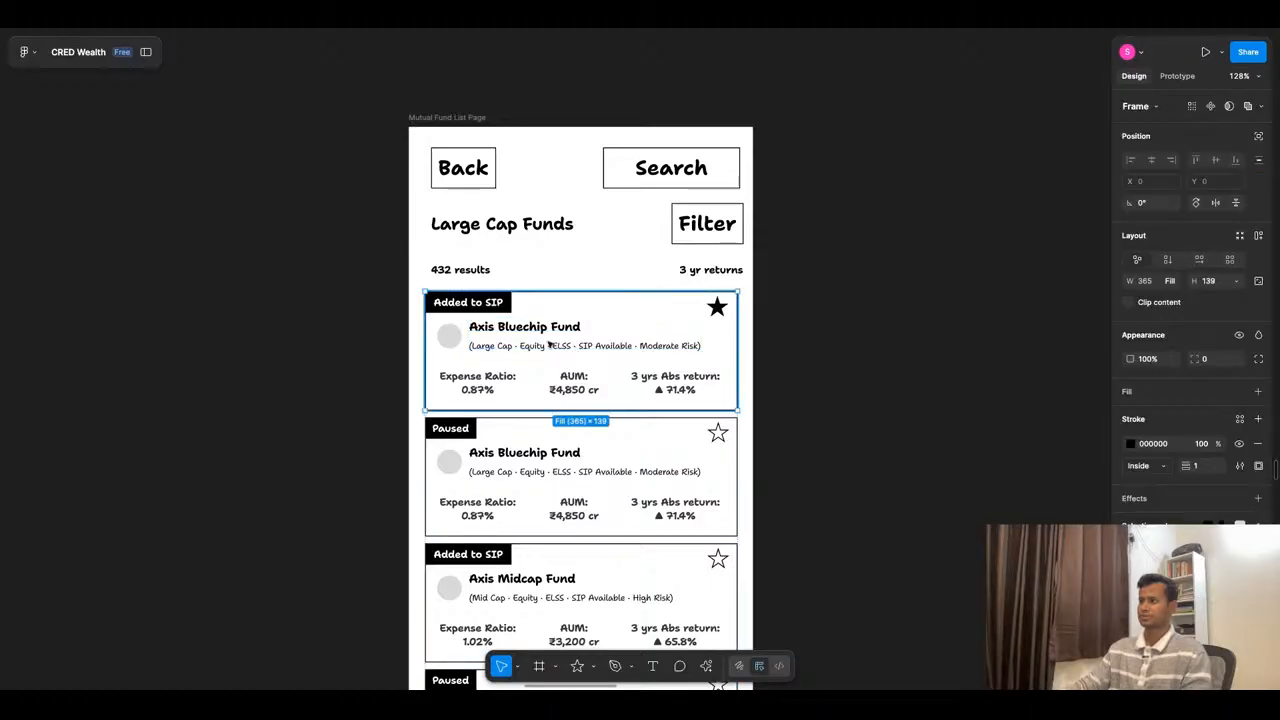
{"action": "left_click", "coordinate": [548, 344]}
{"action": "left_click_drag", "start_coordinate": [548, 344], "coordinate": [700, 225]}
{"action": "left_click", "coordinate": [1045, 308]}
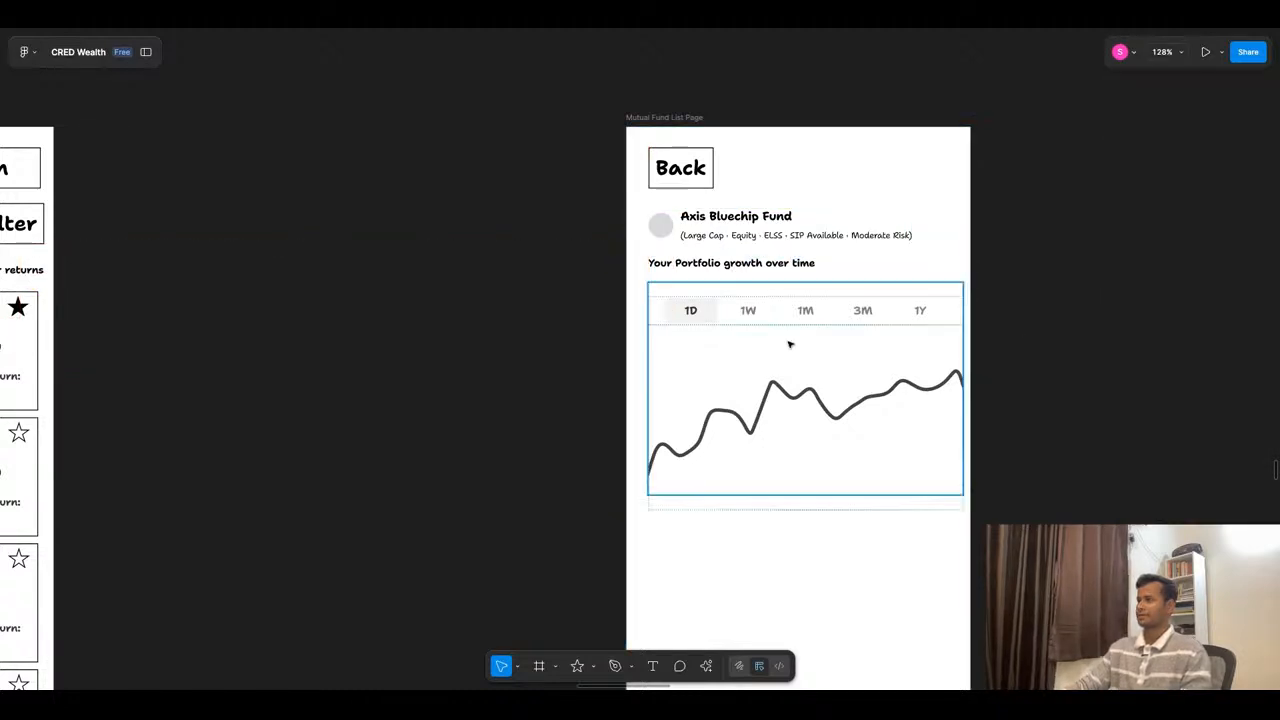
- Examine the header details, growth charts and time-range options on the three competitors' fund detail screens
{"action": "left_click", "coordinate": [779, 264]}
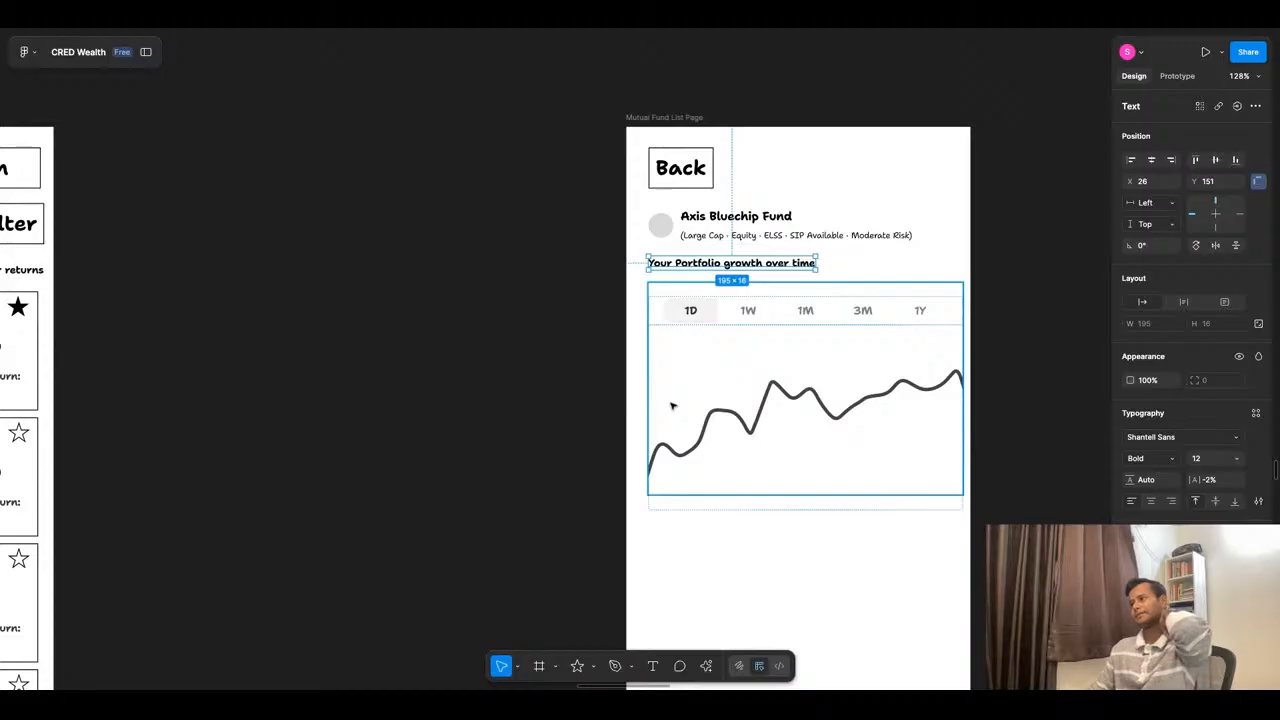
{"action": "scroll", "coordinate": [703, 381], "scroll_direction": "down", "scroll_amount": 10}
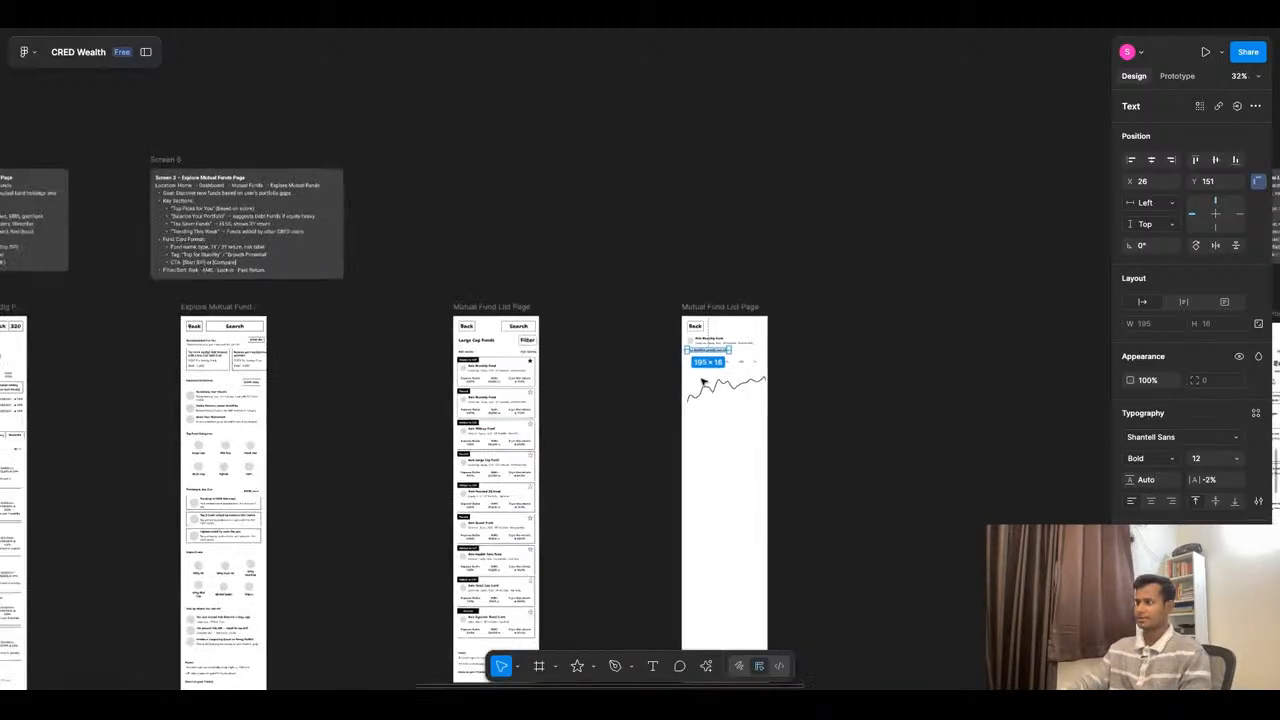
{"action": "scroll", "coordinate": [651, 491], "scroll_direction": "up", "scroll_amount": 2}
{"action": "scroll", "coordinate": [466, 456], "scroll_direction": "up", "scroll_amount": 10}
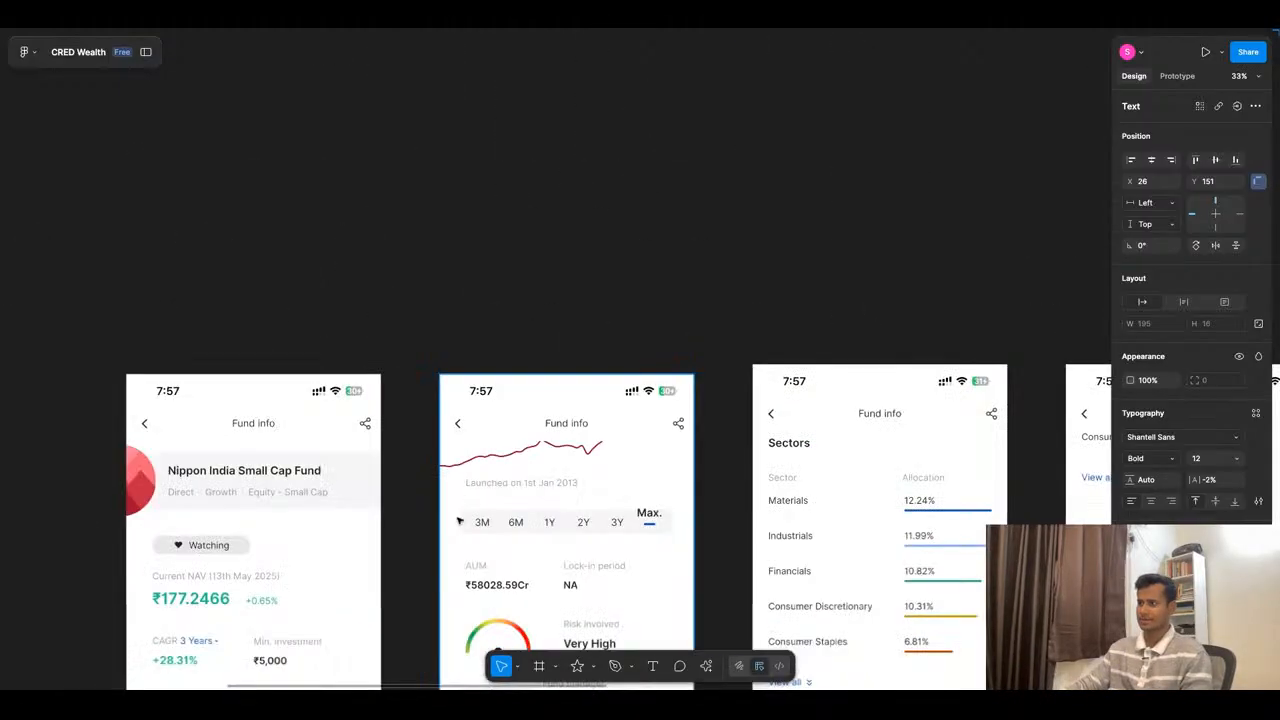
{"action": "scroll", "coordinate": [480, 470], "scroll_direction": "down", "scroll_amount": 5}
{"action": "scroll", "coordinate": [489, 478], "scroll_direction": "up", "scroll_amount": 8}
{"action": "scroll", "coordinate": [489, 478], "scroll_direction": "down", "scroll_amount": 5}
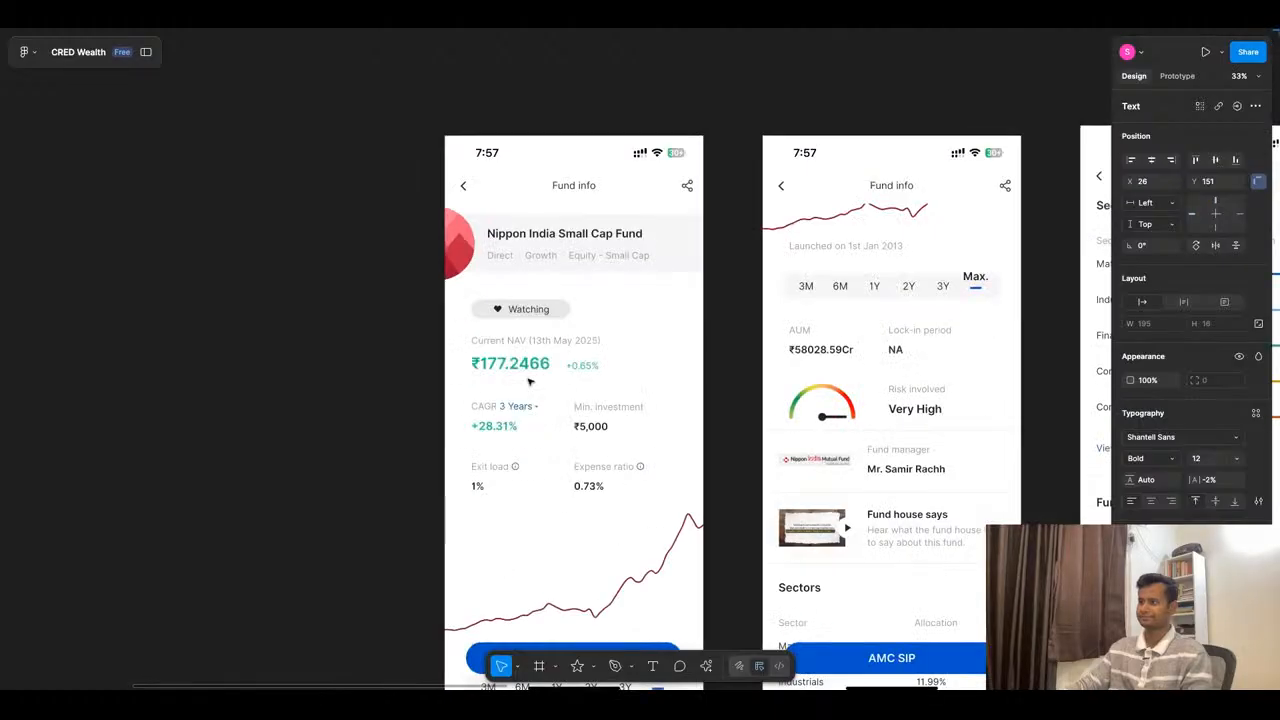
{"action": "scroll", "coordinate": [588, 389], "scroll_direction": "down", "scroll_amount": 4}
{"action": "scroll", "coordinate": [588, 389], "scroll_direction": "down", "scroll_amount": 5}
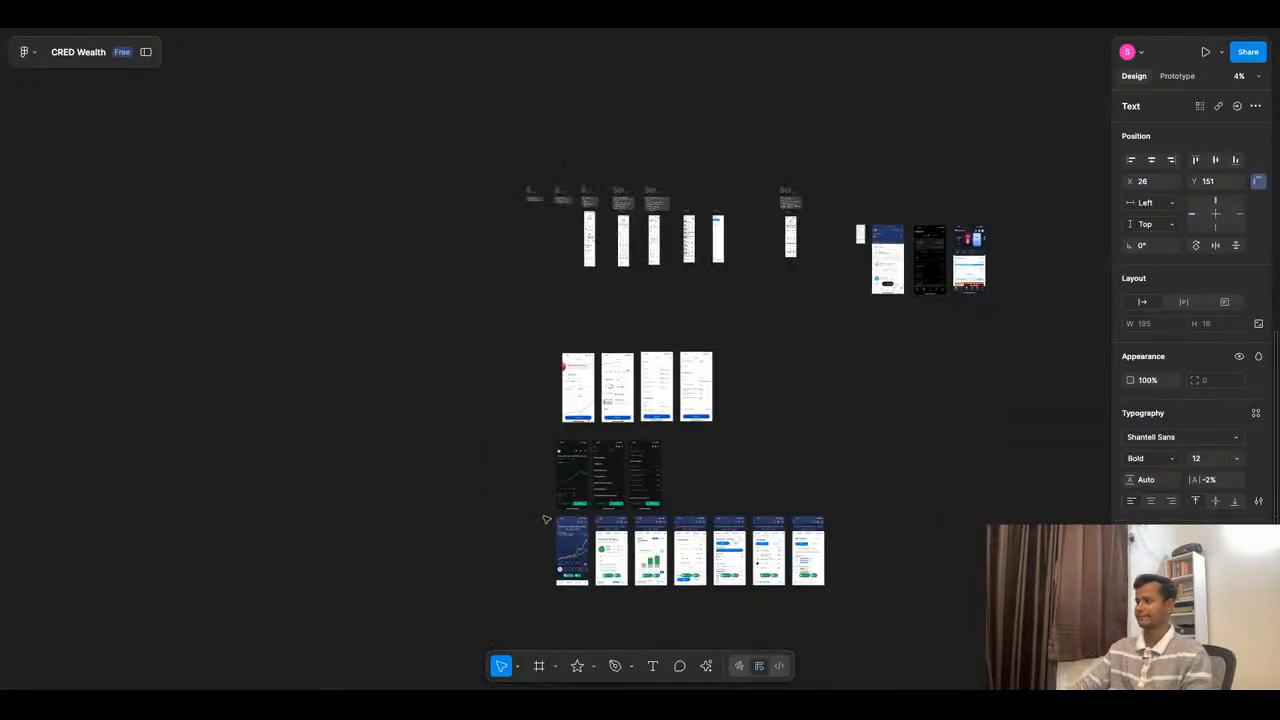
{"action": "scroll", "coordinate": [543, 515], "scroll_direction": "up", "scroll_amount": 10}
{"action": "scroll", "coordinate": [653, 268], "scroll_direction": "up", "scroll_amount": 2}
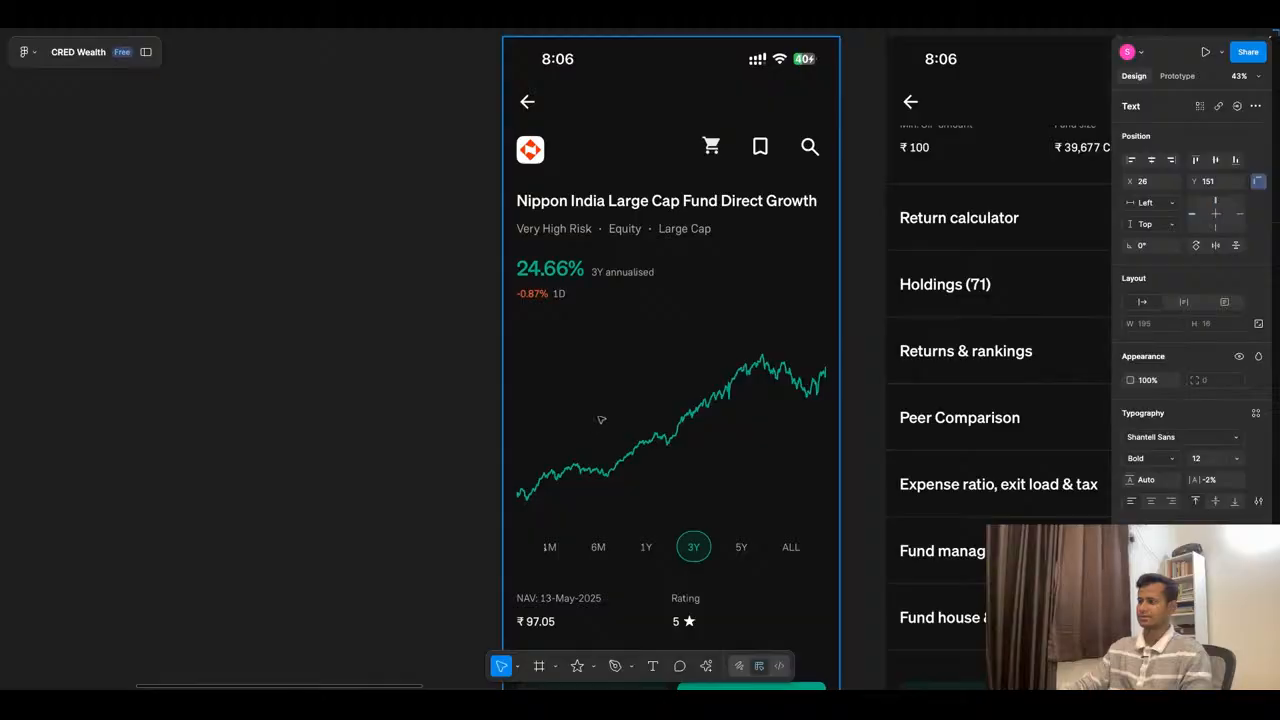
{"action": "scroll", "coordinate": [600, 423], "scroll_direction": "down", "scroll_amount": 5}
{"action": "scroll", "coordinate": [654, 512], "scroll_direction": "up", "scroll_amount": 5}
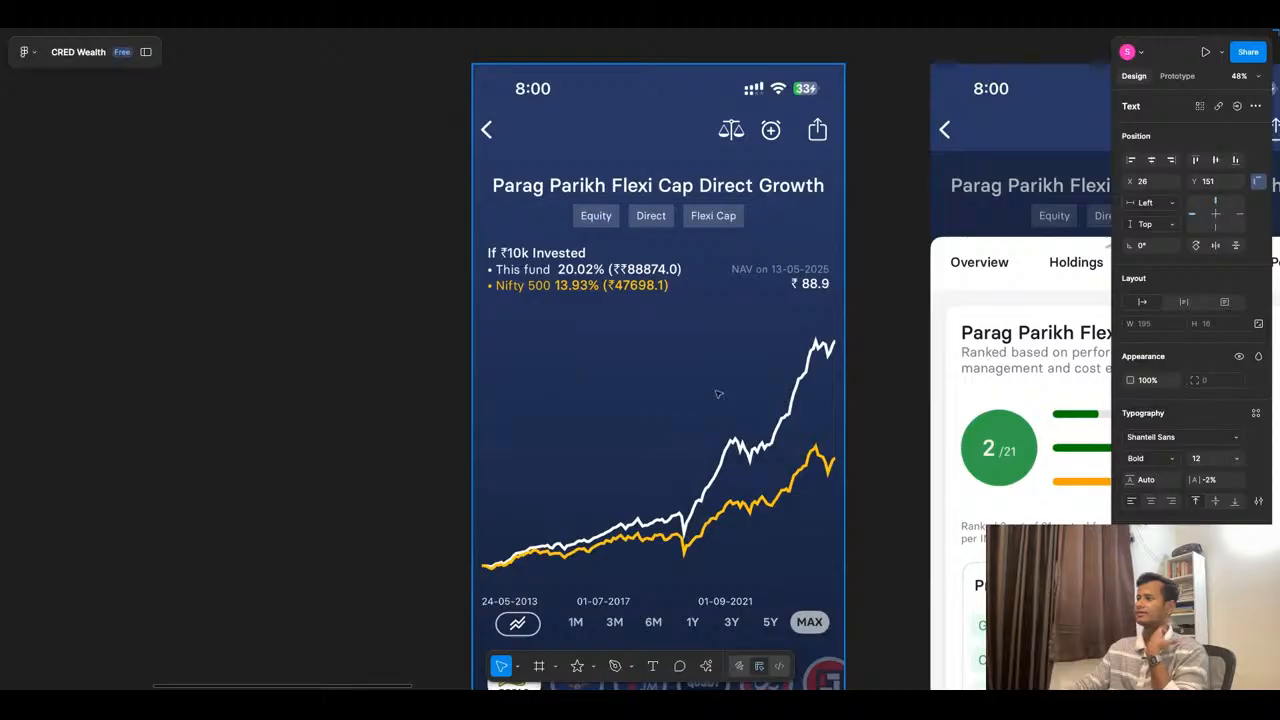
{"action": "scroll", "coordinate": [706, 391], "scroll_direction": "down", "scroll_amount": 10}
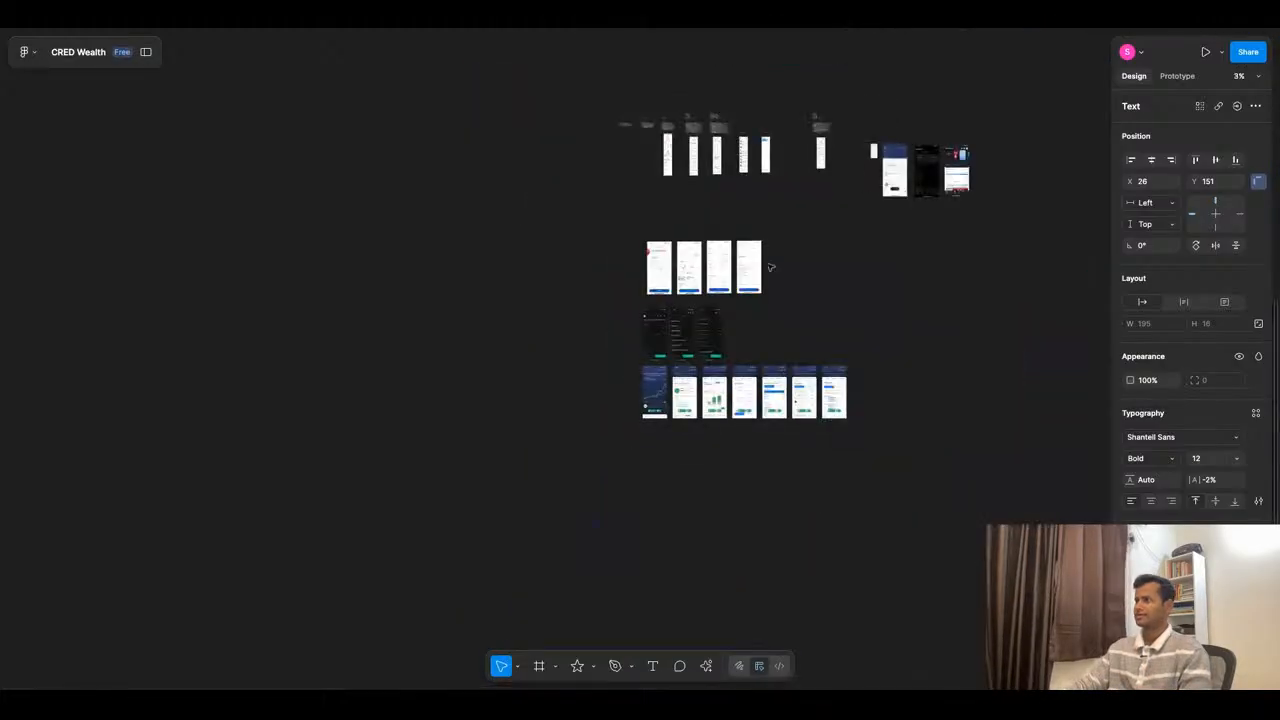
{"action": "scroll", "coordinate": [830, 140], "scroll_direction": "up", "scroll_amount": 4}
{"action": "scroll", "coordinate": [828, 140], "scroll_direction": "up", "scroll_amount": 3}
{"action": "scroll", "coordinate": [850, 188], "scroll_direction": "down", "scroll_amount": 6}
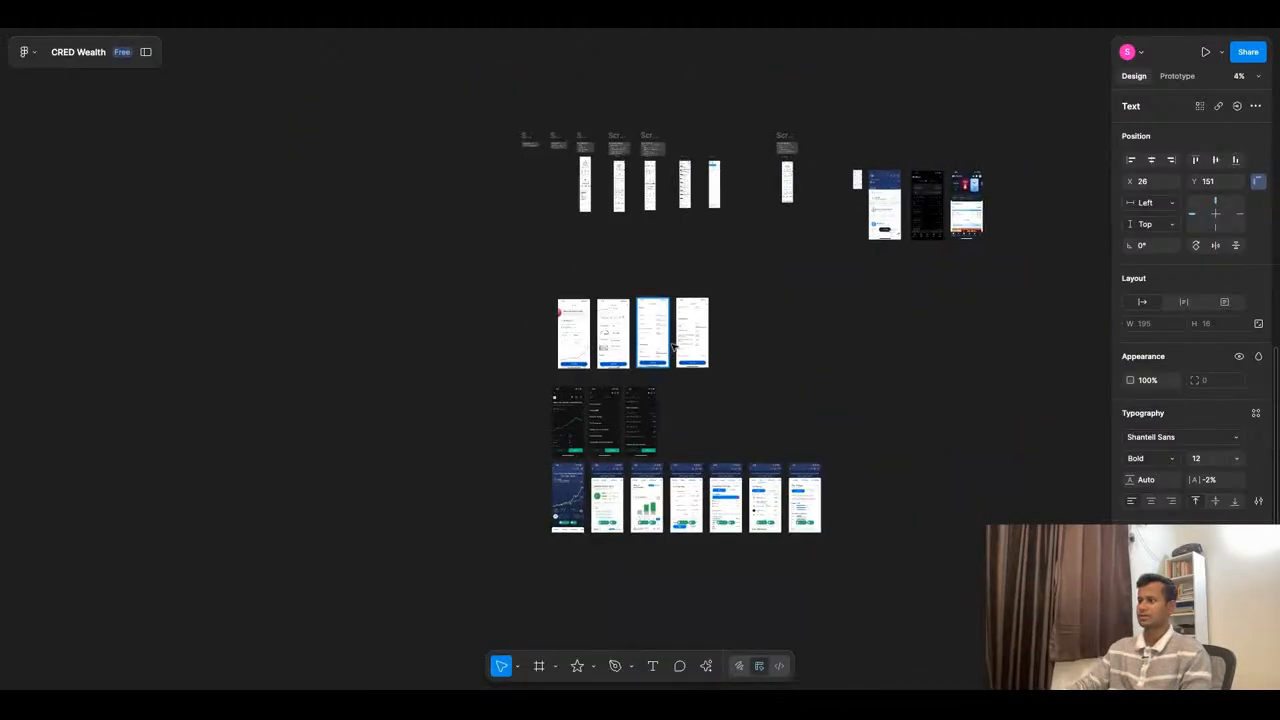
{"action": "scroll", "coordinate": [664, 341], "scroll_direction": "up", "scroll_amount": 6}
{"action": "scroll", "coordinate": [631, 401], "scroll_direction": "down", "scroll_amount": 1}
{"action": "scroll", "coordinate": [631, 401], "scroll_direction": "down", "scroll_amount": 5}
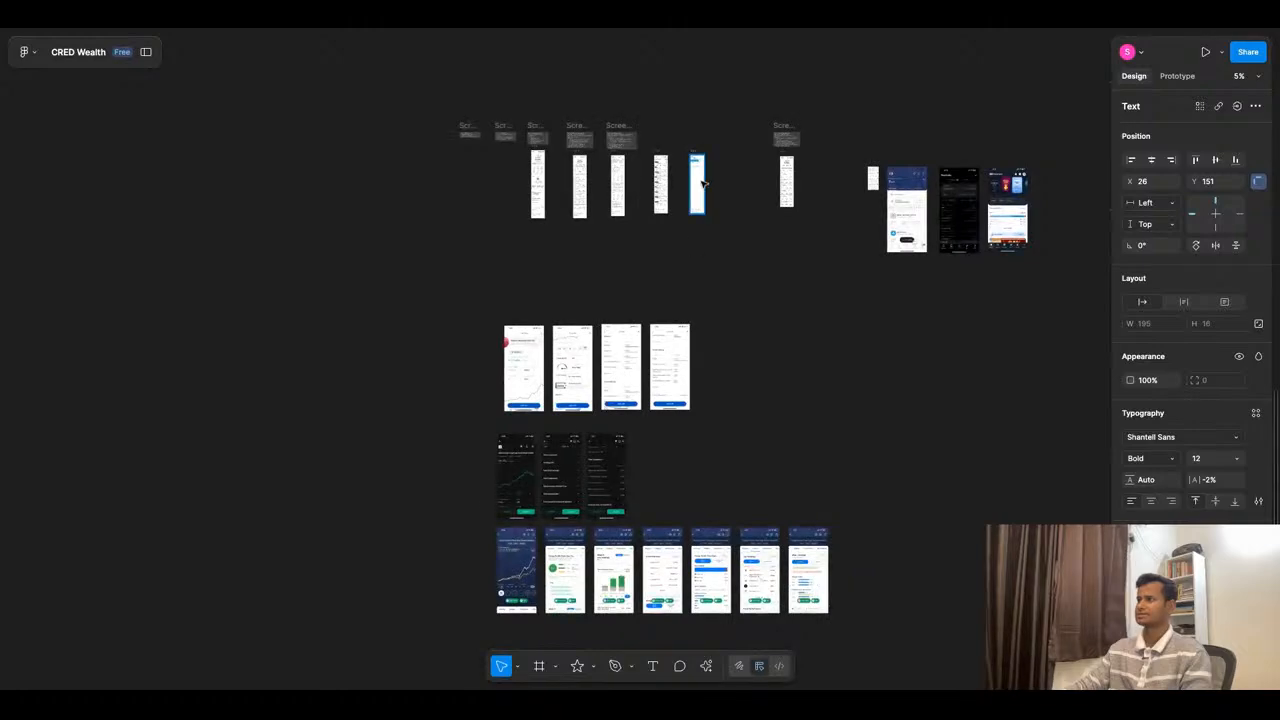
{"action": "scroll", "coordinate": [669, 232], "scroll_direction": "up", "scroll_amount": 8}
{"action": "scroll", "coordinate": [669, 232], "scroll_direction": "up", "scroll_amount": 6}
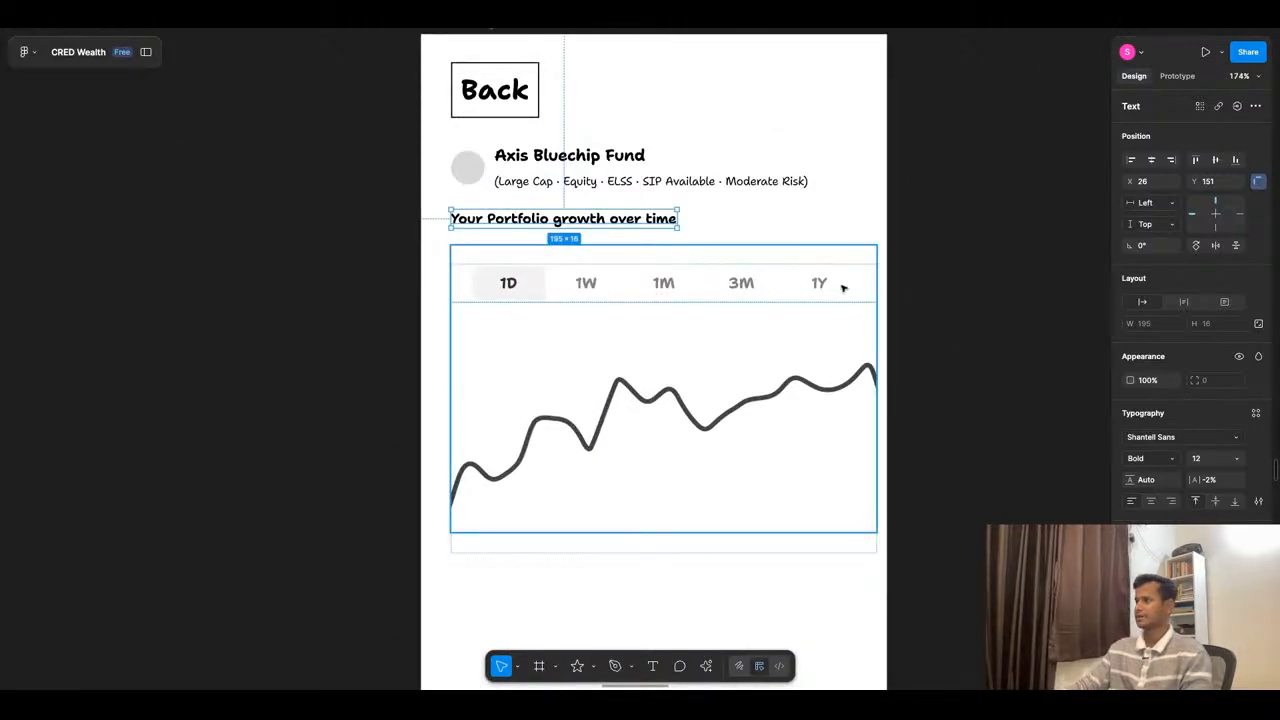
- Relabel the growth chart's five time ranges as "6m", "1 yr", "3 yr", "5 yr" and "max"
{"action": "double_click", "coordinate": [515, 286]}
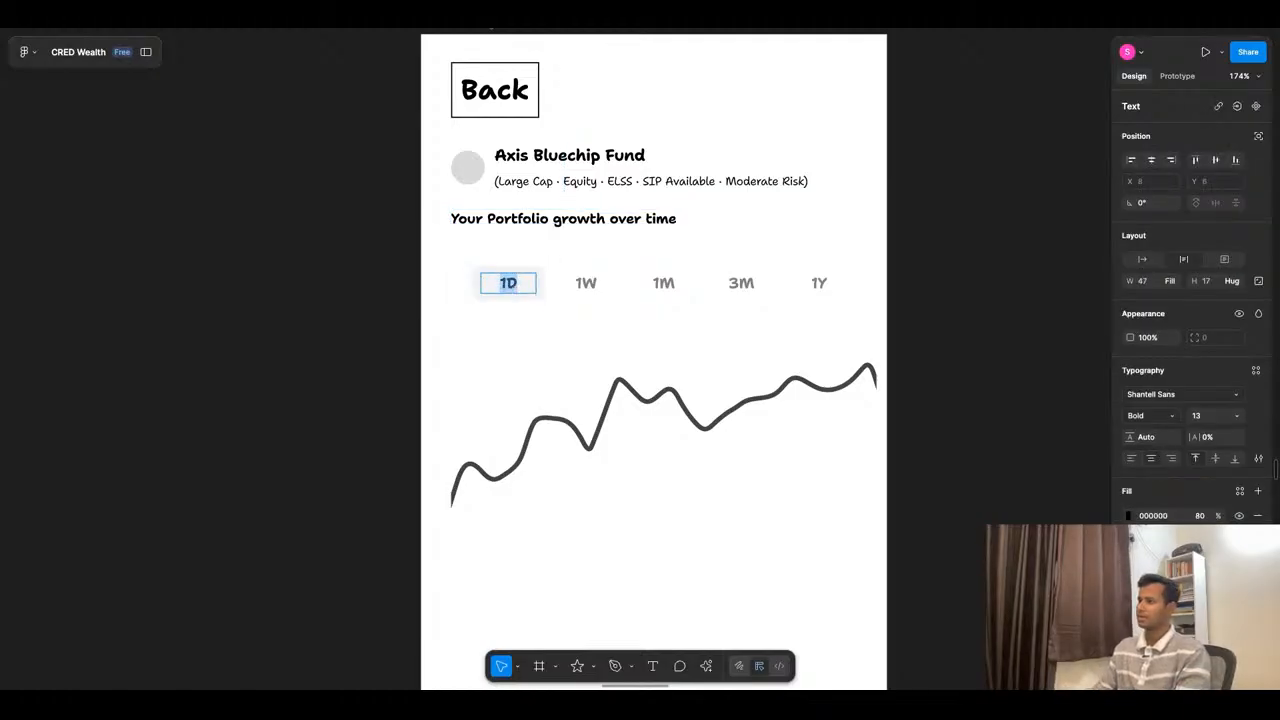
{"action": "type", "text": "6m"}
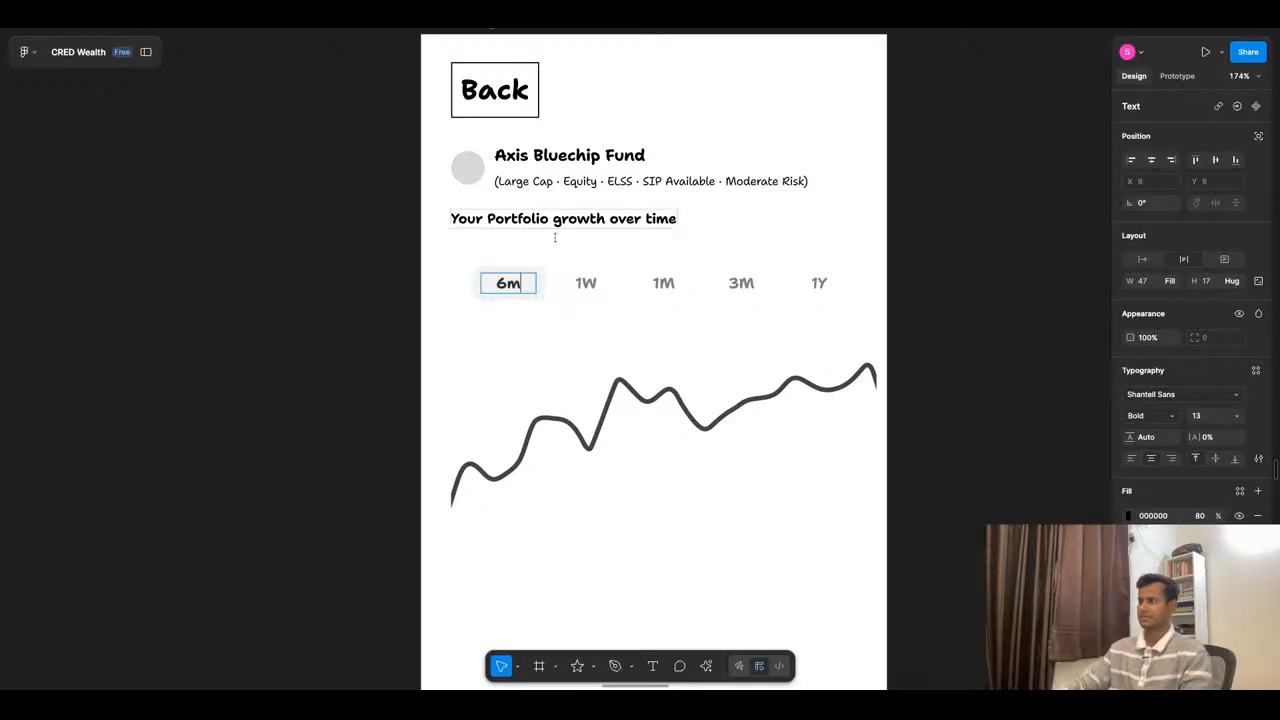
{"action": "double_click", "coordinate": [585, 283]}
{"action": "type", "text": "1 yr"}
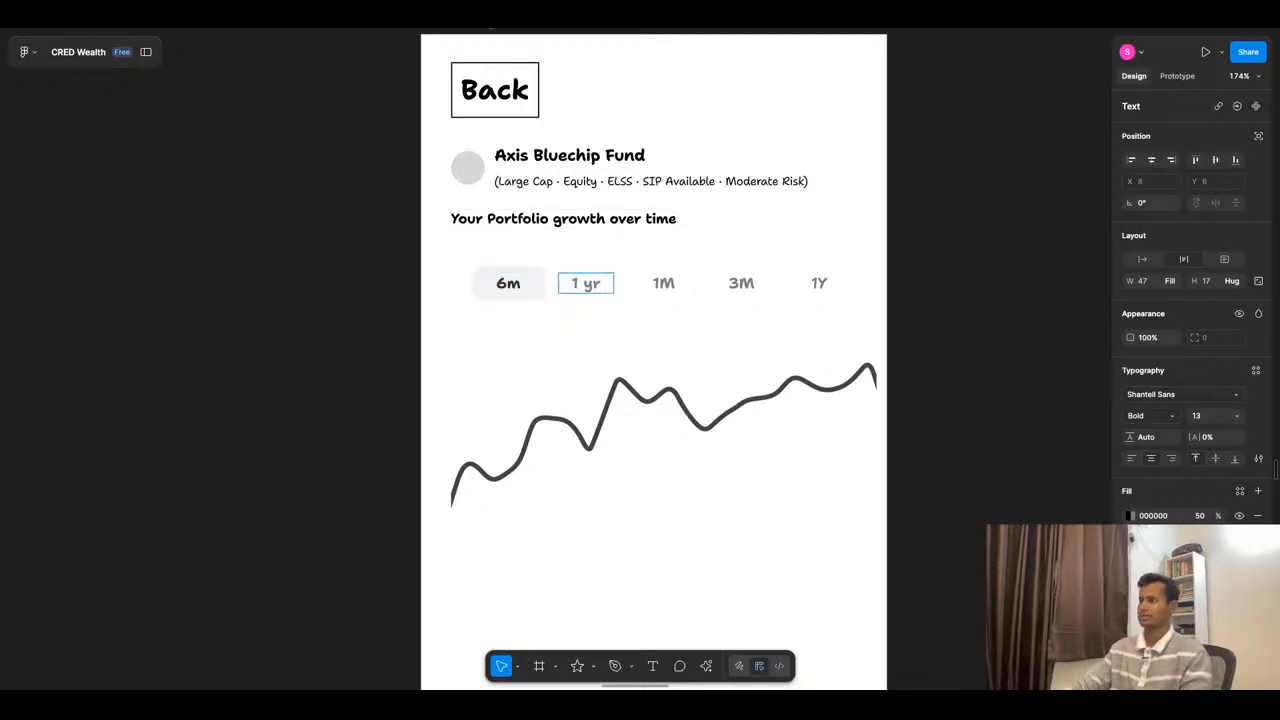
{"action": "double_click", "coordinate": [665, 280]}
{"action": "type", "text": "3 yr"}
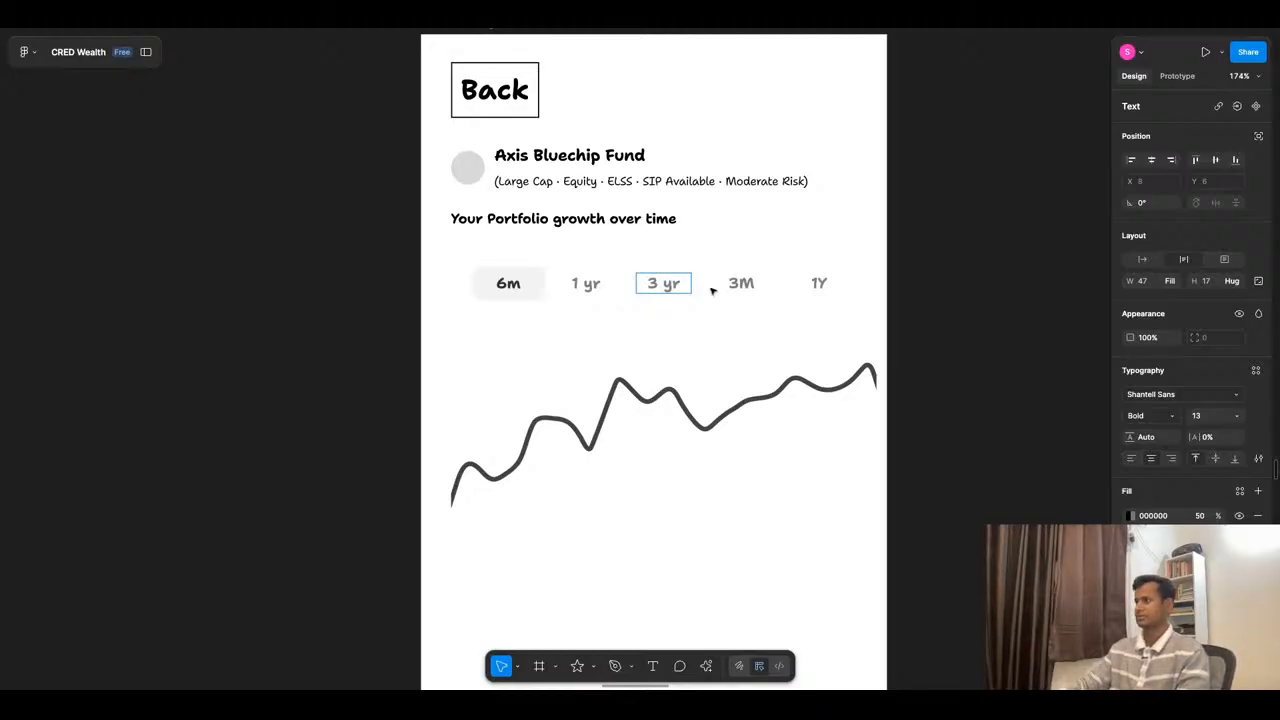
{"action": "double_click", "coordinate": [739, 284]}
{"action": "type", "text": "5 yr"}
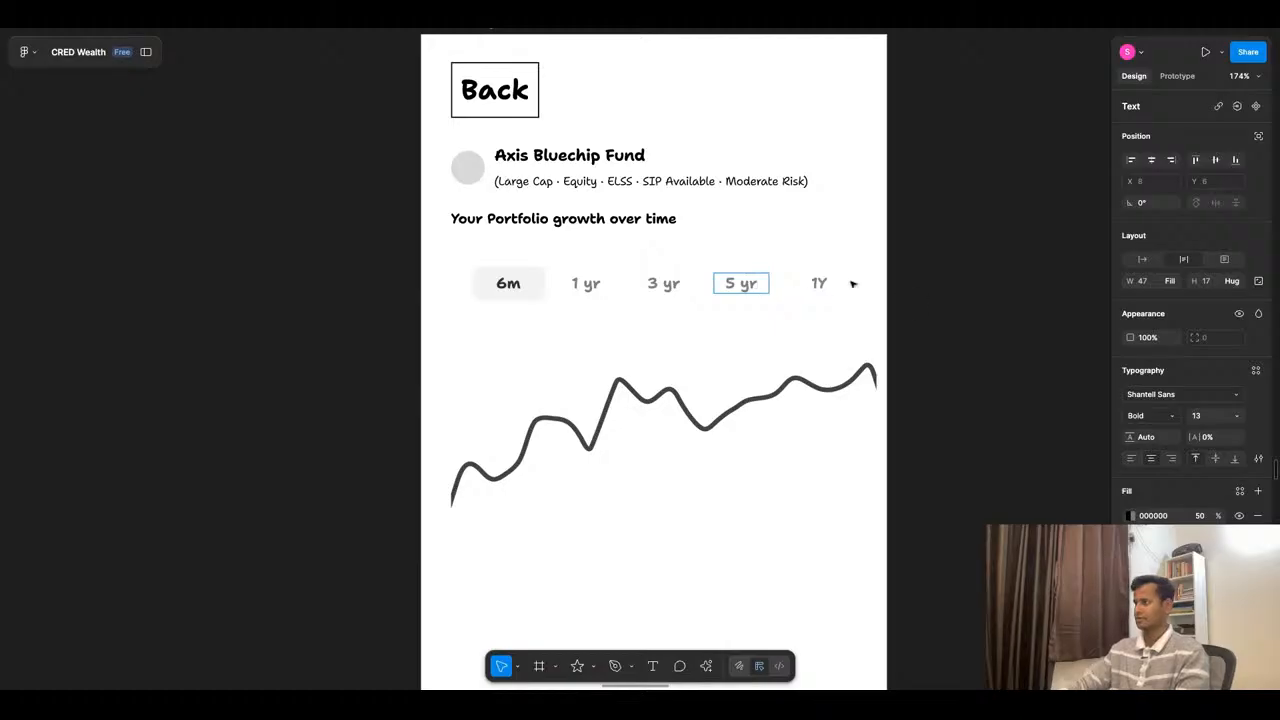
{"action": "double_click", "coordinate": [816, 284]}
{"action": "type", "text": "max"}
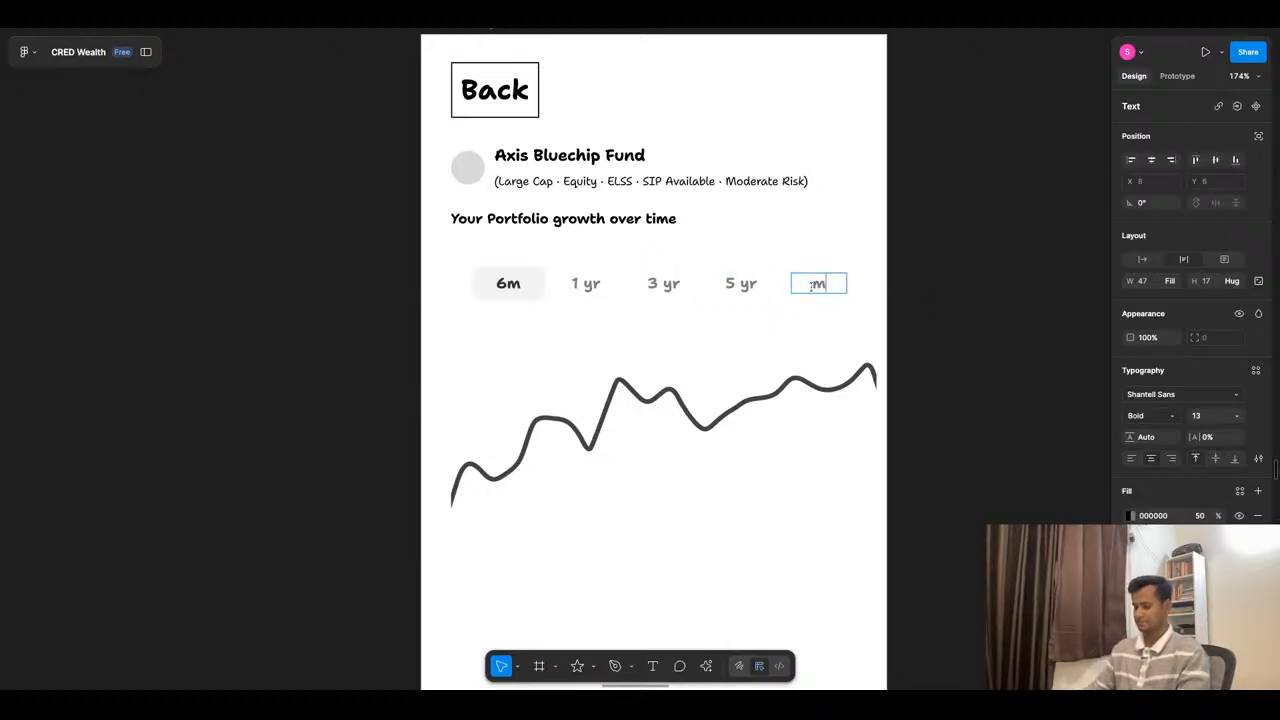
{"action": "left_click", "coordinate": [909, 300]}
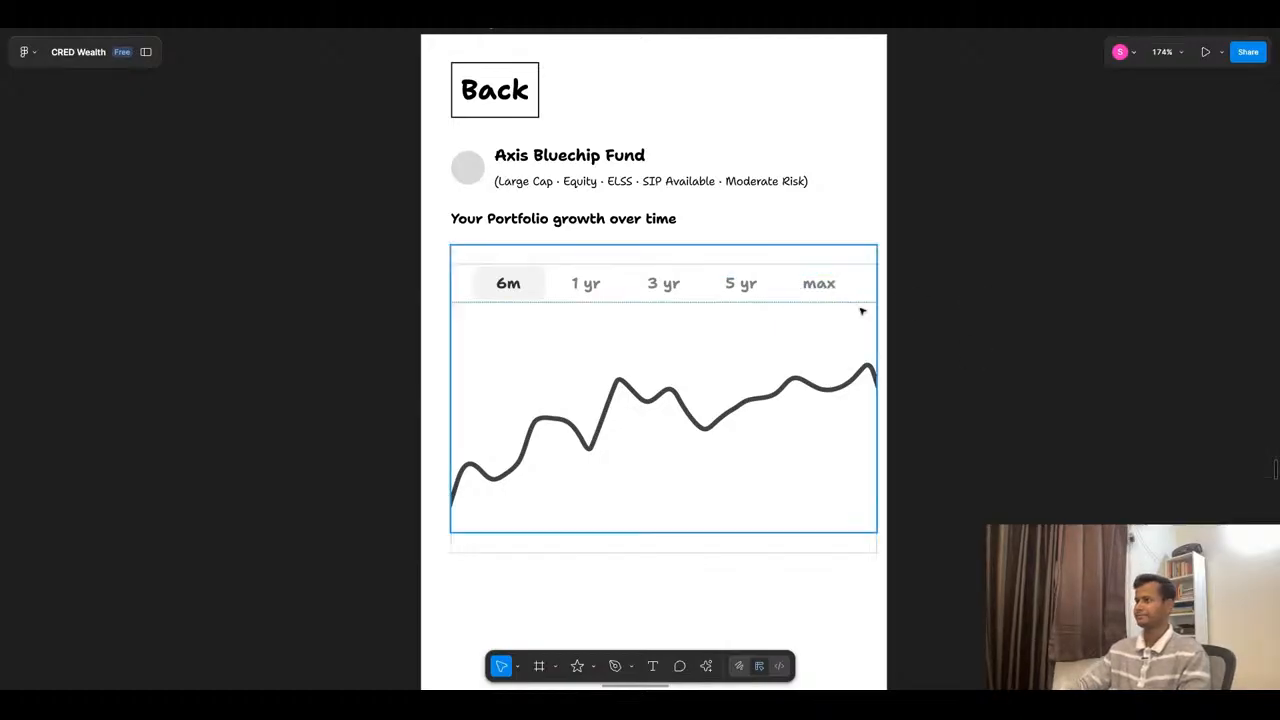
- Move the chart heading down to Y 161 and reword it as "This funds growth over time"
{"action": "scroll", "coordinate": [880, 288], "scroll_direction": "down", "scroll_amount": 3}
{"action": "scroll", "coordinate": [830, 454], "scroll_direction": "up", "scroll_amount": 2}
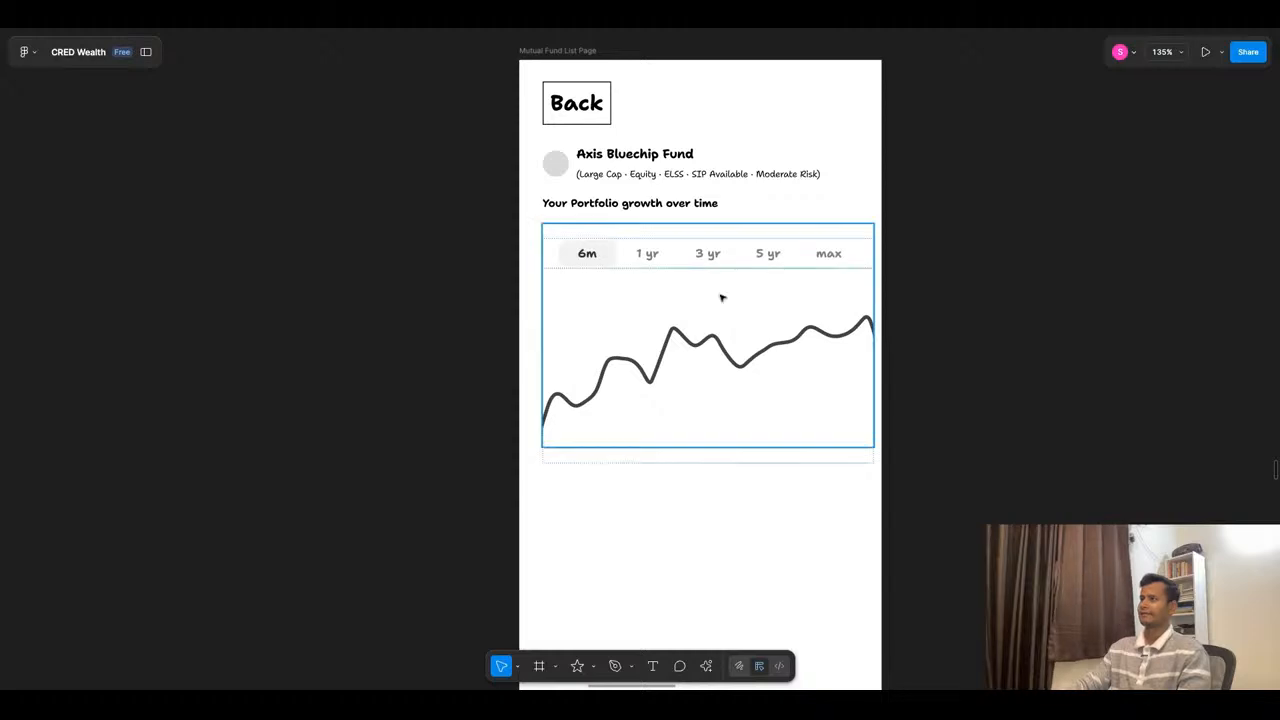
{"action": "left_click", "coordinate": [690, 205]}
{"action": "key", "text": "shift+Down"}
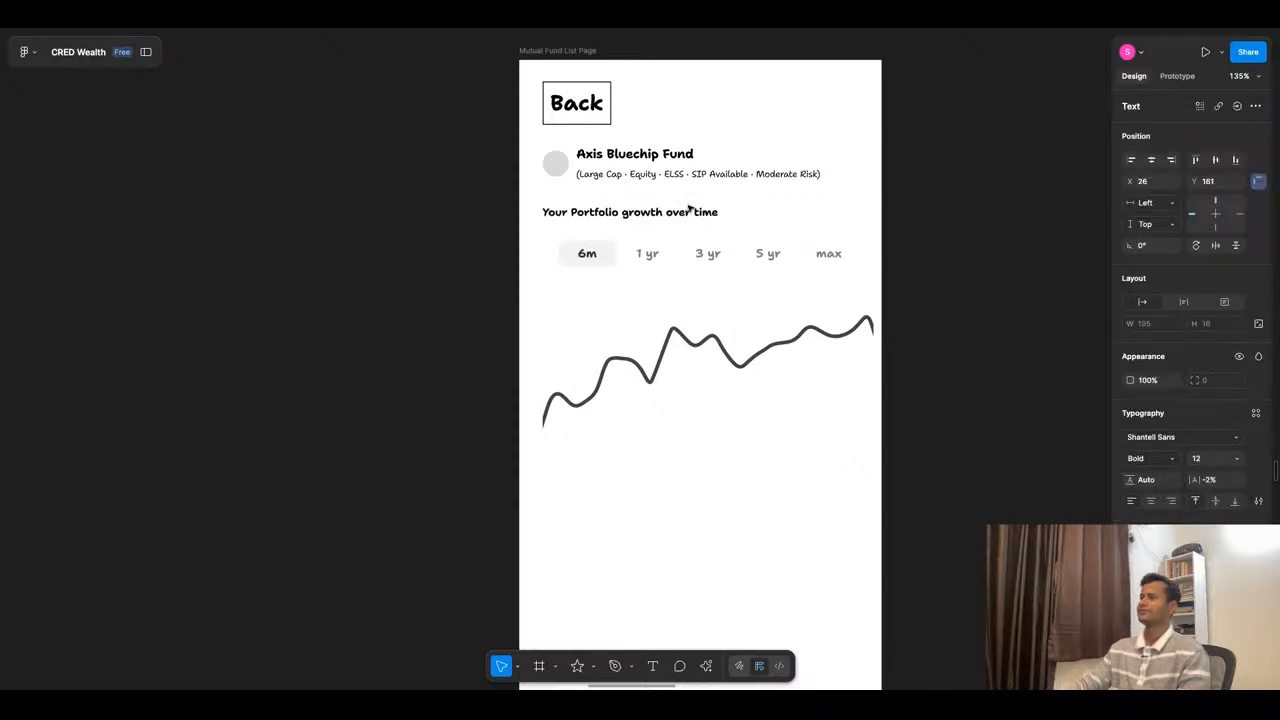
{"action": "key", "text": "Return"}
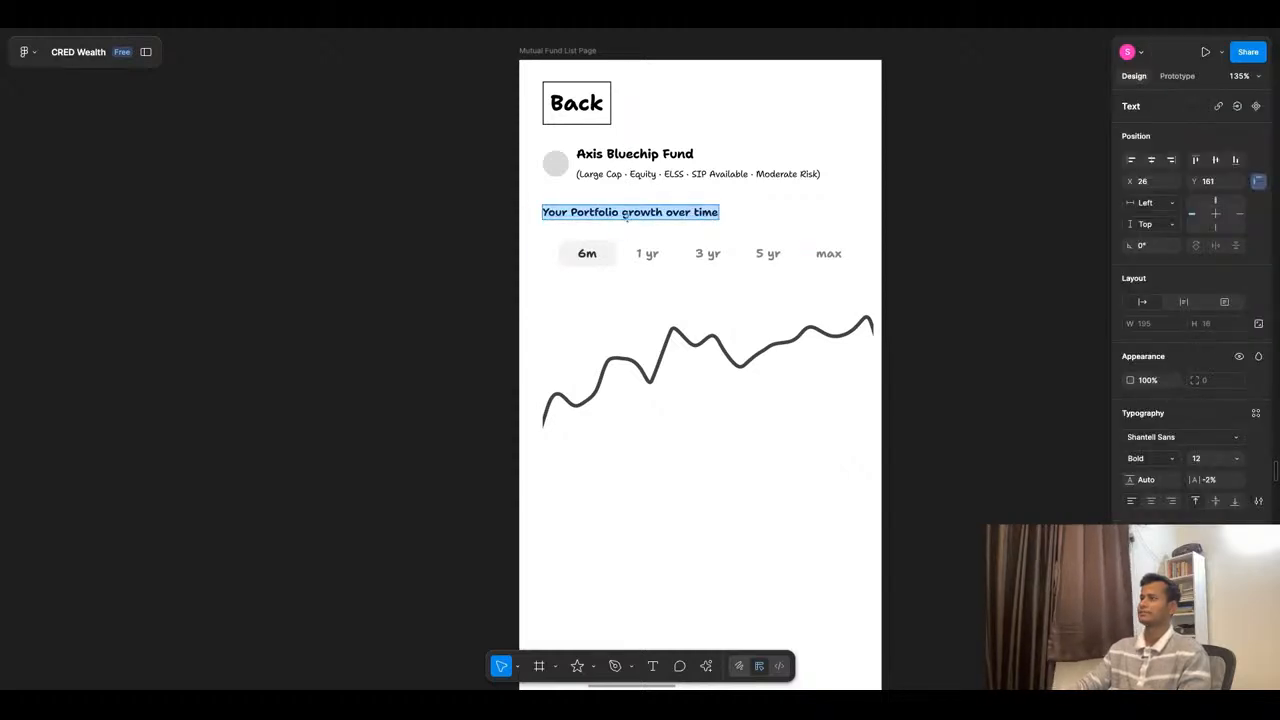
{"action": "left_click", "coordinate": [621, 212]}
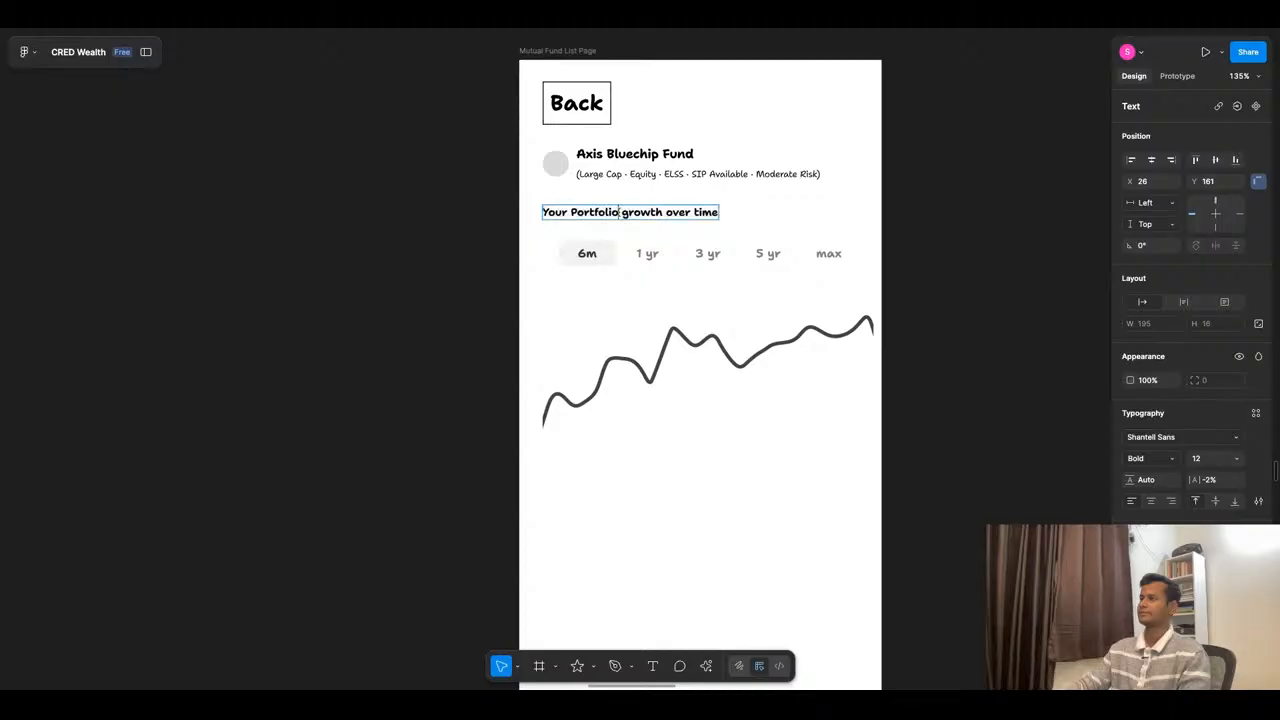
{"action": "left_click_drag", "start_coordinate": [621, 212], "coordinate": [532, 213]}
{"action": "type", "text": "This"}
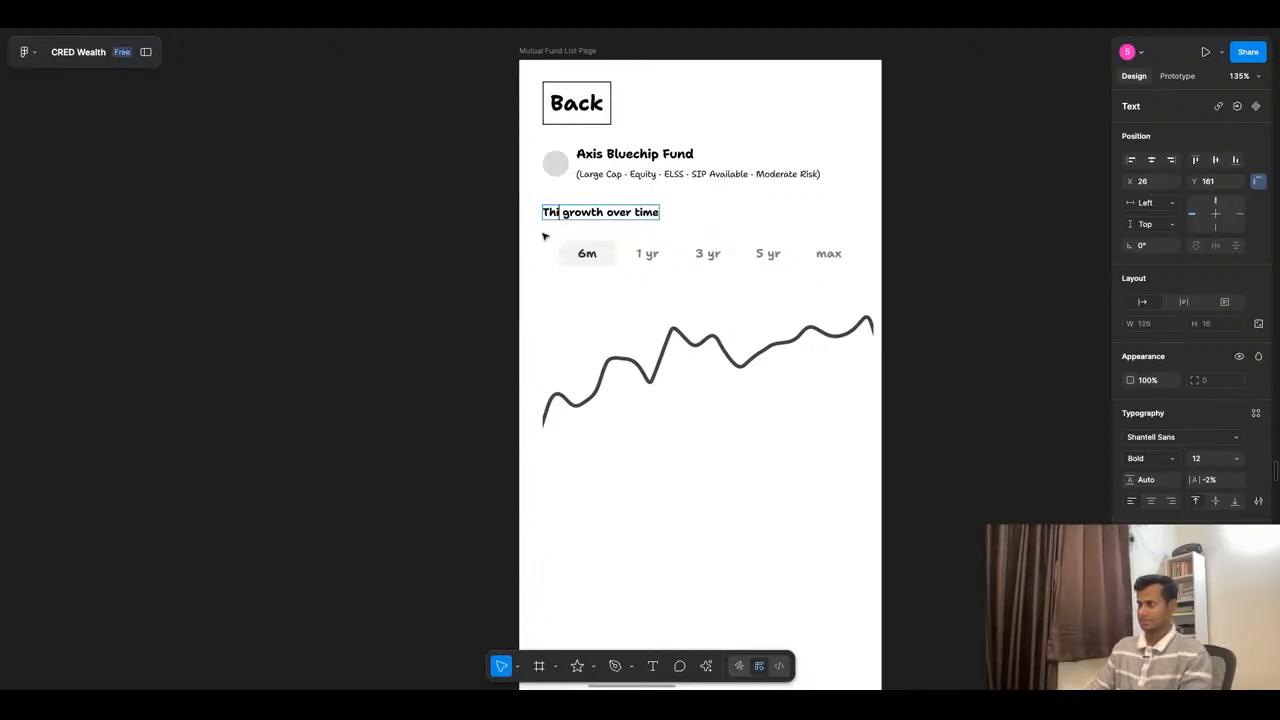
{"action": "type", "text": " funds"}
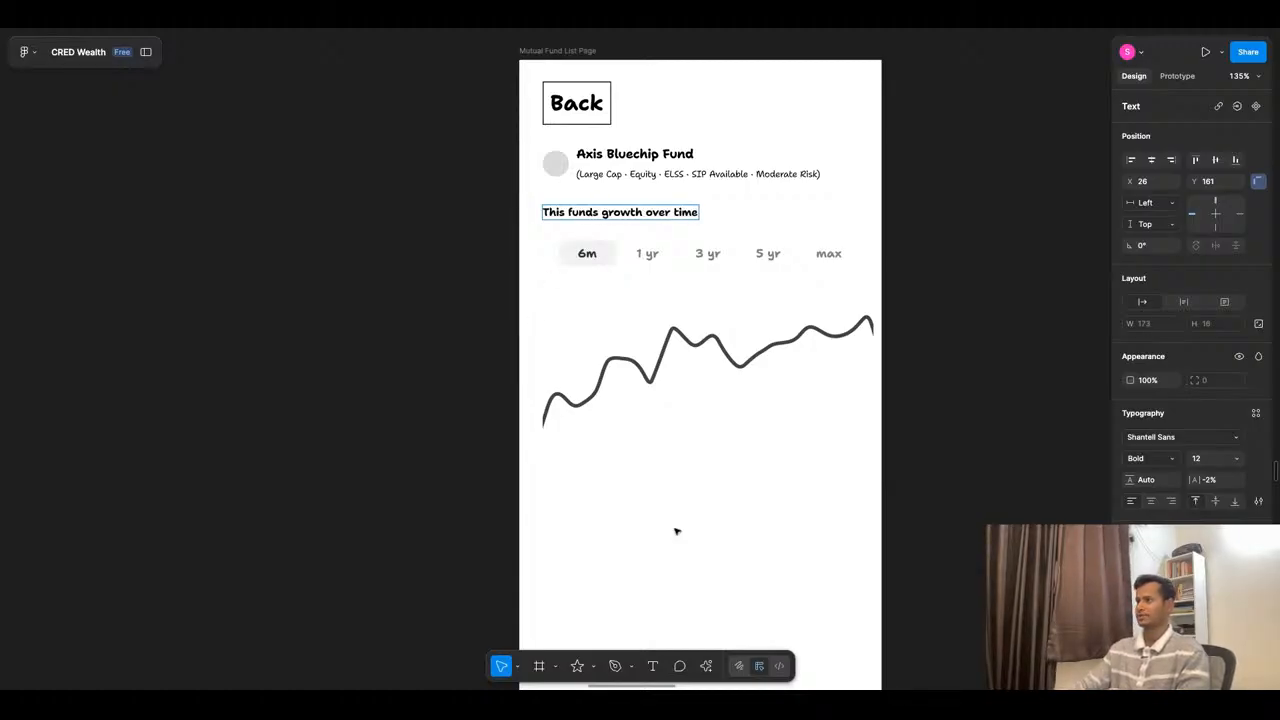
{"action": "left_click", "coordinate": [683, 483]}
- Reorder the chart's auto layout so the time-range row sits below the growth line
{"action": "scroll", "coordinate": [734, 263], "scroll_direction": "down", "scroll_amount": 5}
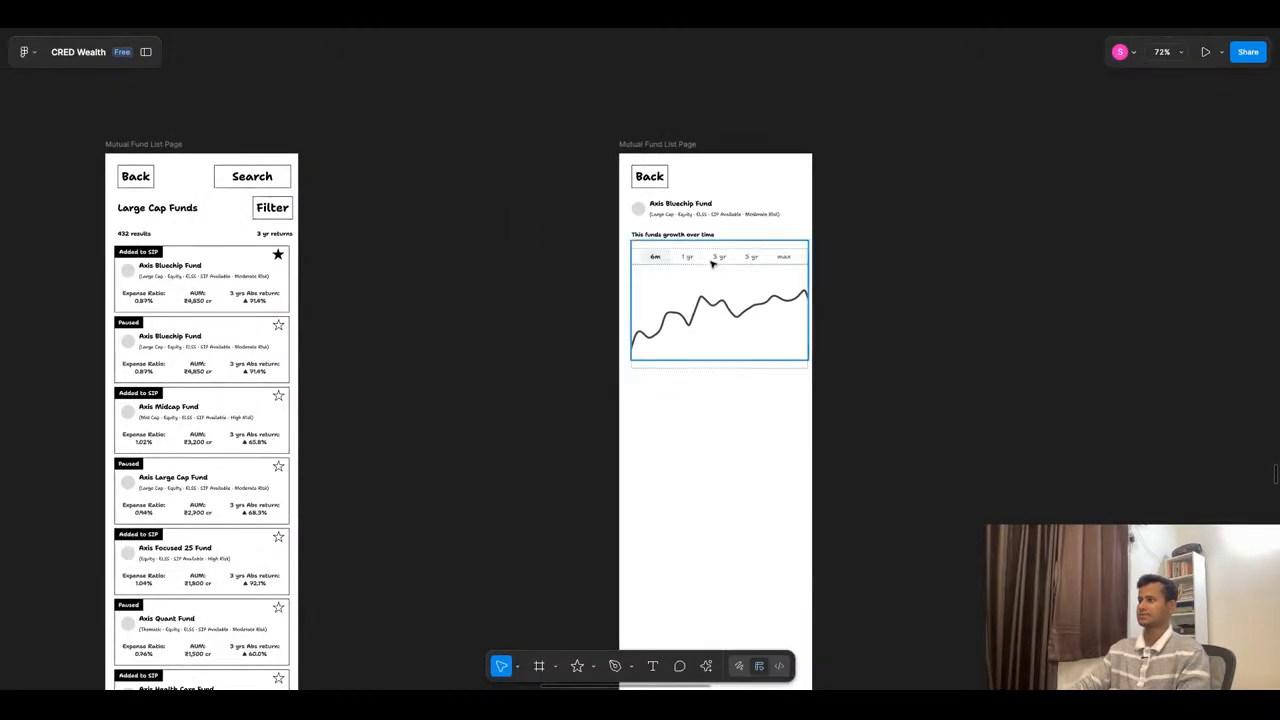
{"action": "left_click", "coordinate": [713, 262]}
{"action": "key", "text": "Down"}
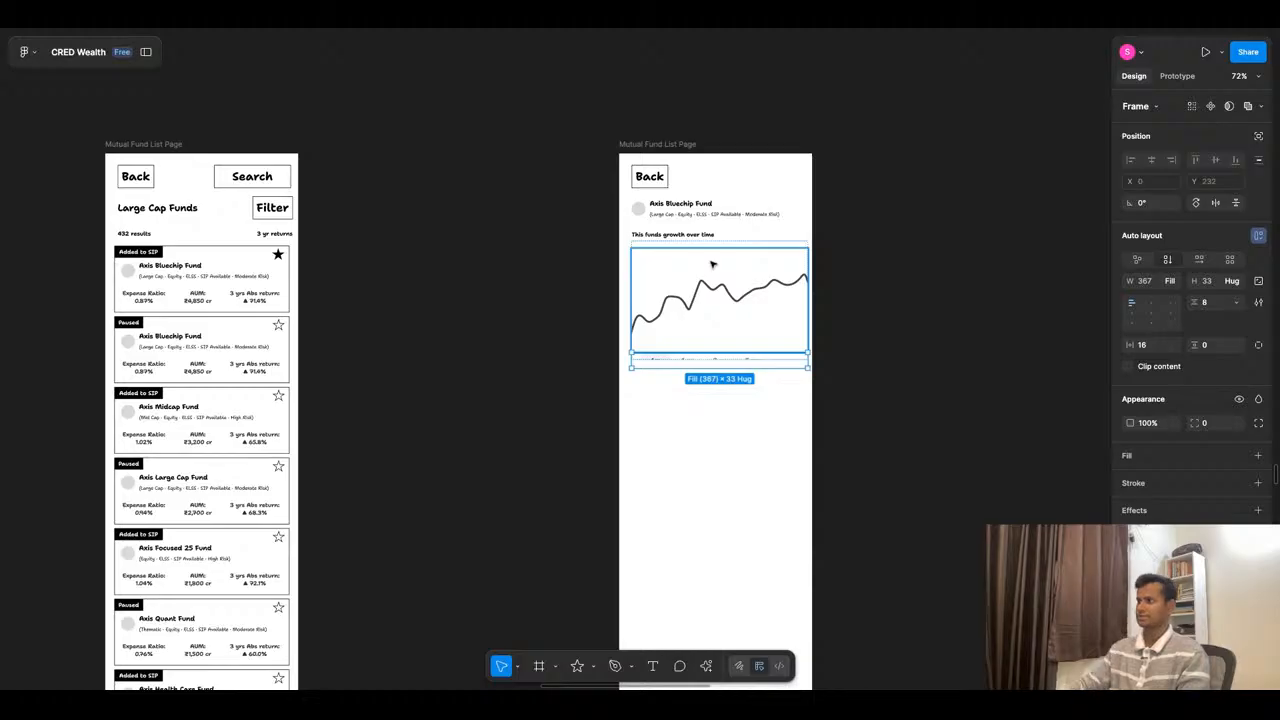
{"action": "left_click", "coordinate": [711, 414]}
- Set the growth chart frame's height to hug its contents and its top padding to 0
{"action": "left_click", "coordinate": [706, 341]}
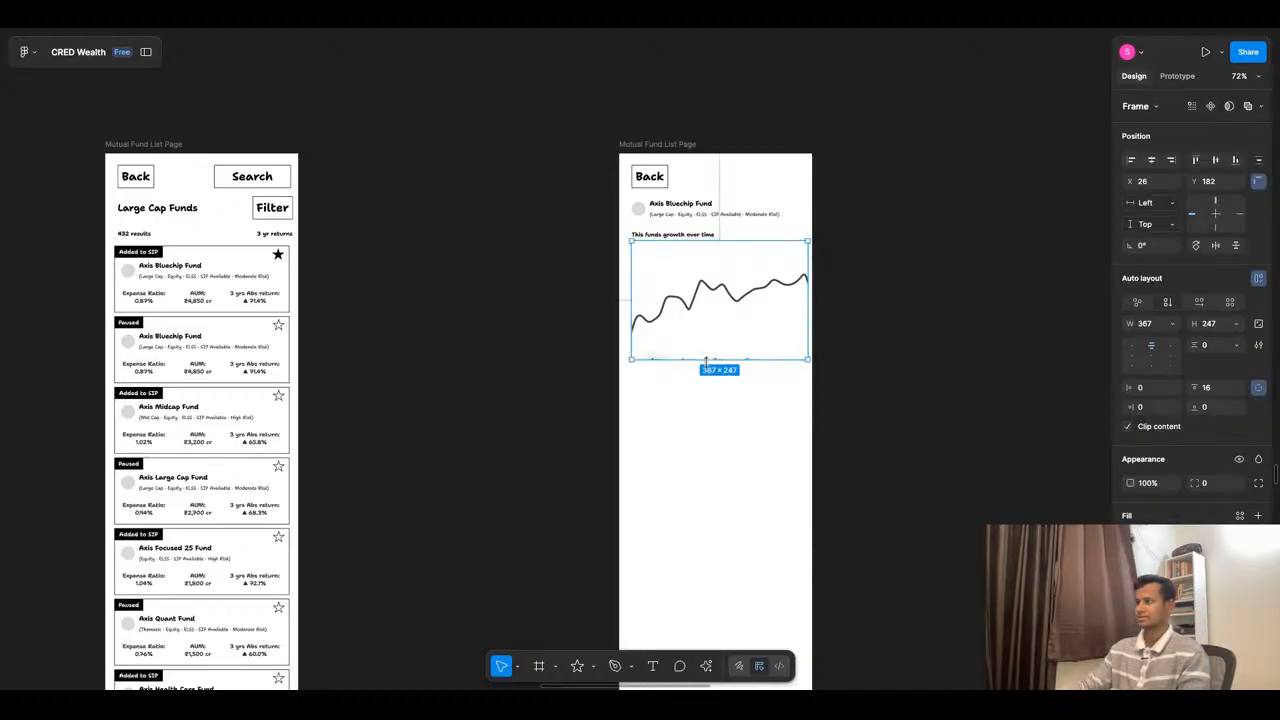
{"action": "left_click", "coordinate": [1238, 326]}
{"action": "left_click", "coordinate": [1175, 337]}
{"action": "left_click", "coordinate": [838, 457]}
{"action": "left_click", "coordinate": [698, 258]}
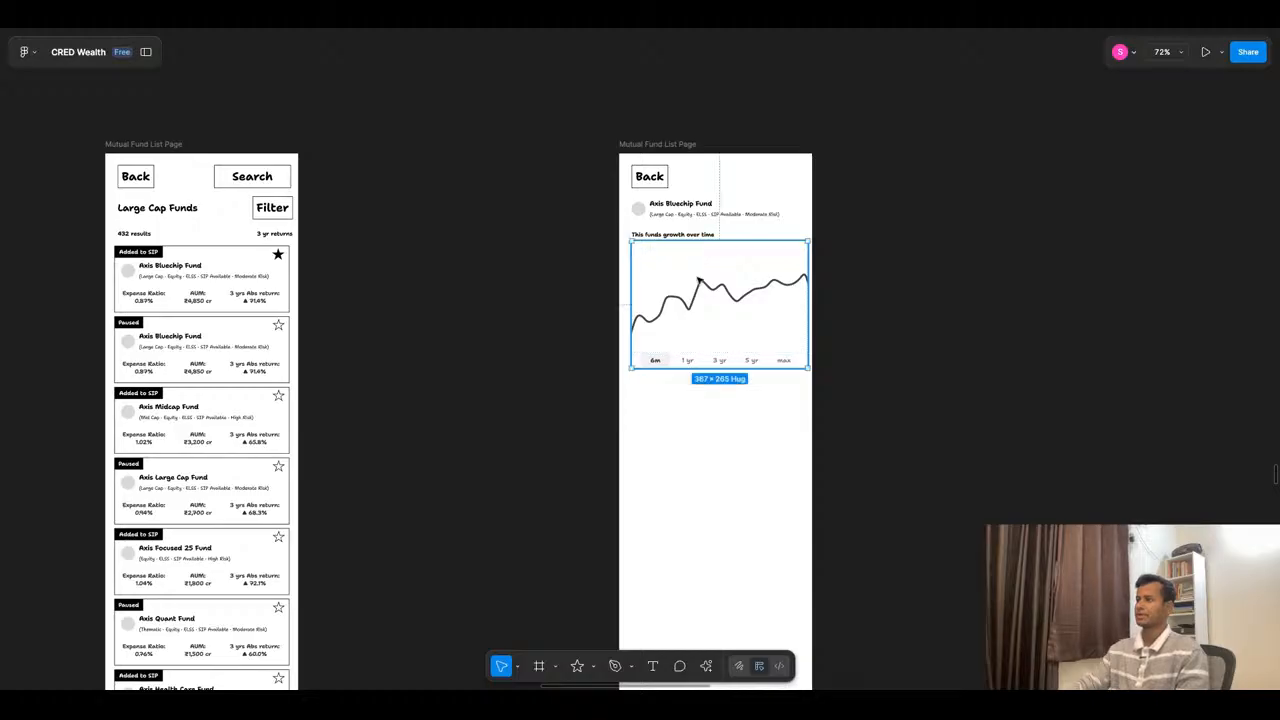
{"action": "scroll", "coordinate": [710, 265], "scroll_direction": "up", "scroll_amount": 3}
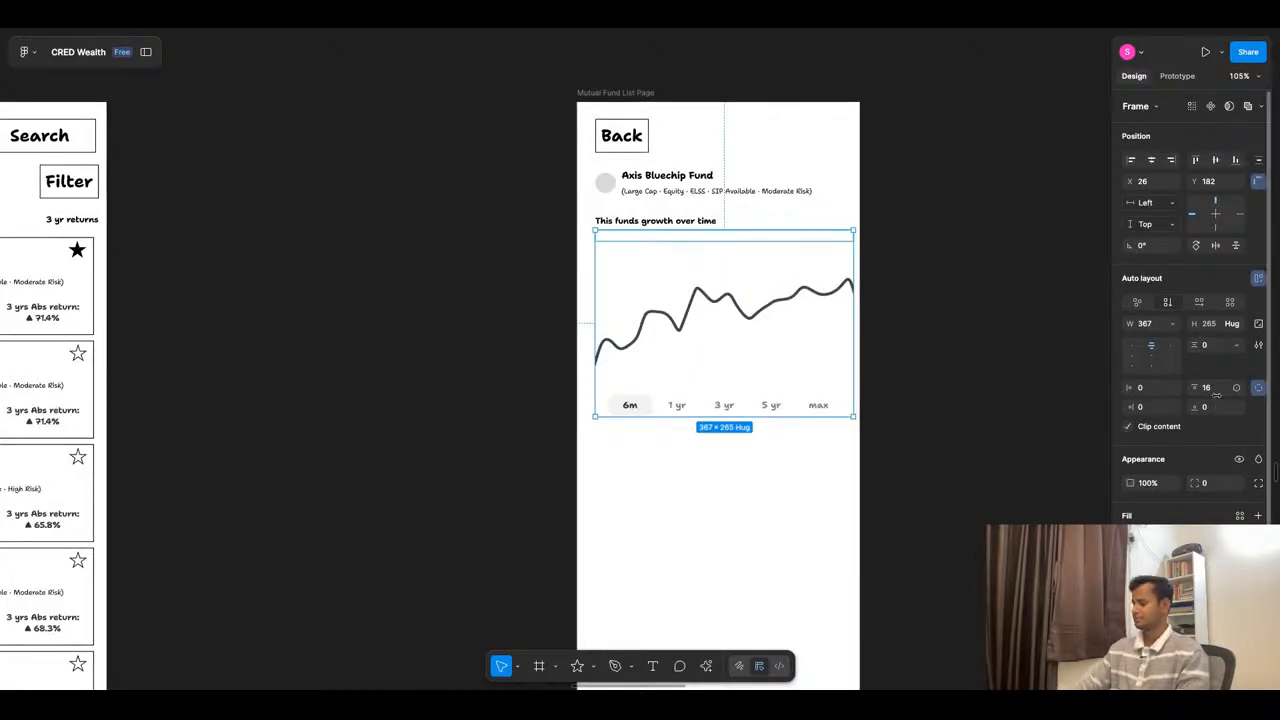
{"action": "left_click_drag", "start_coordinate": [1215, 395], "coordinate": [1203, 395]}
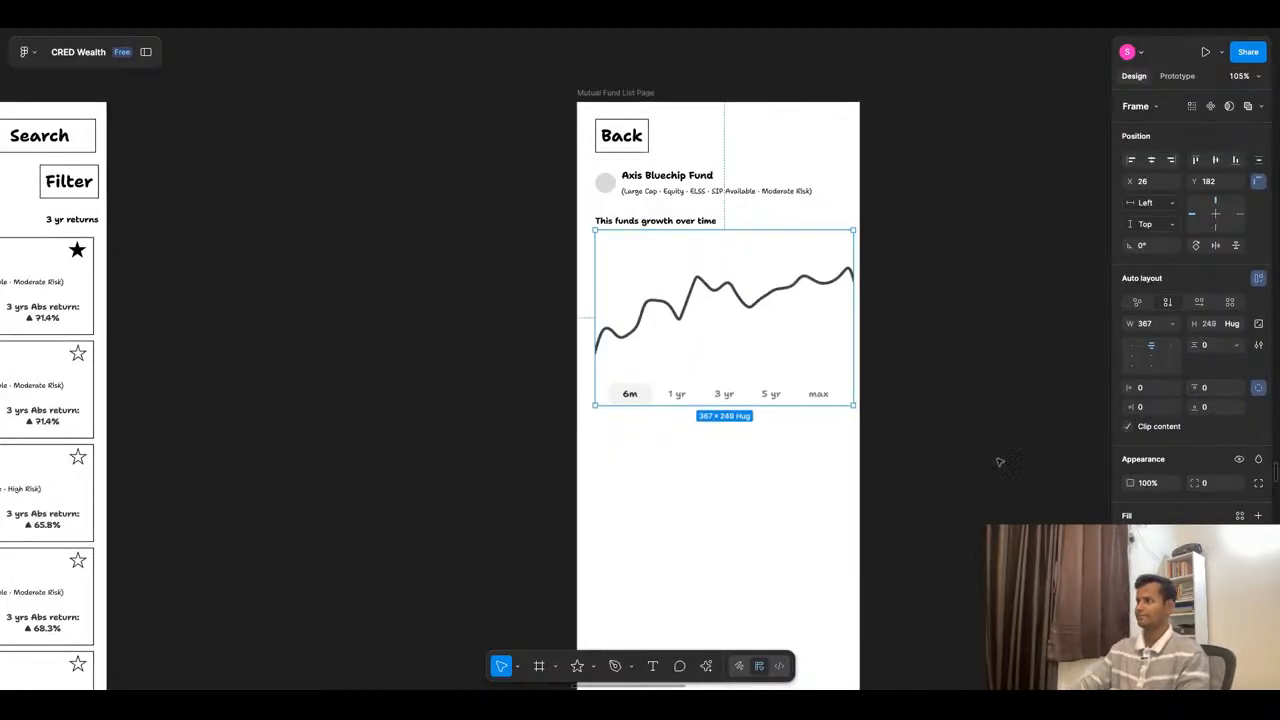
{"action": "left_click", "coordinate": [949, 431]}
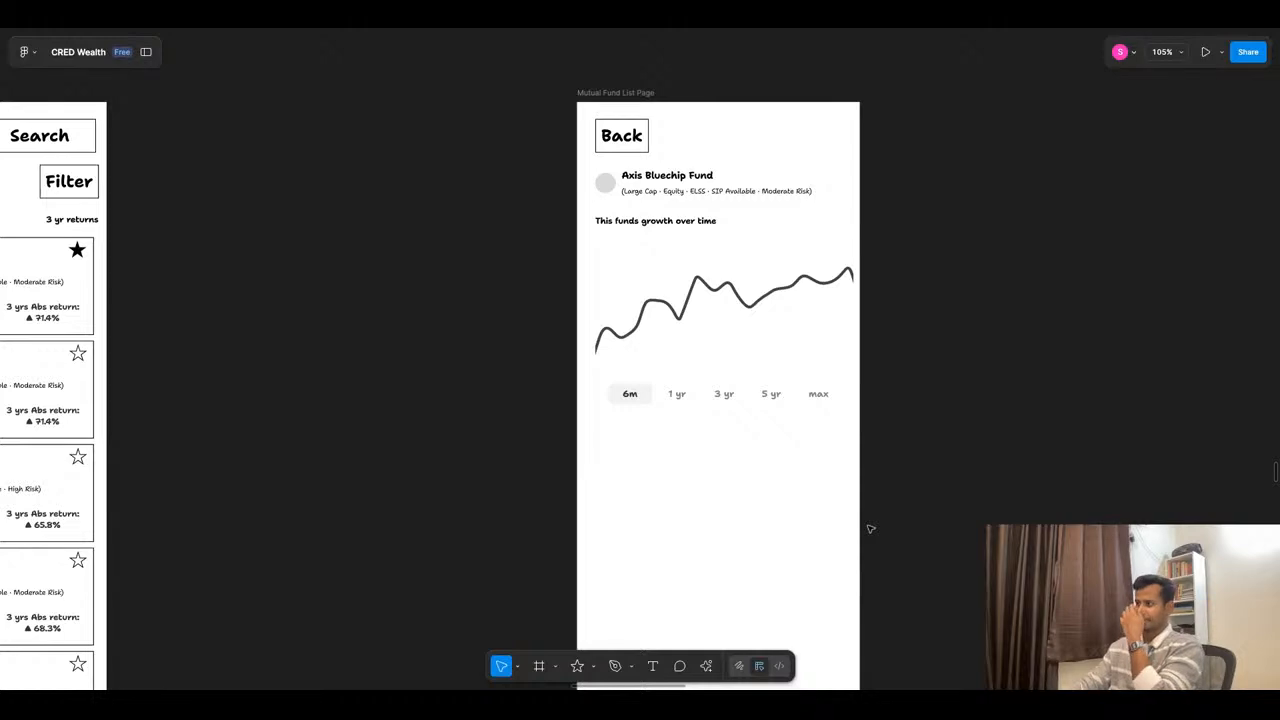
- Reduce the height of the growth line graph inside the chart frame, bringing the time-range row closer to the heading
{"action": "left_click", "coordinate": [727, 343]}
{"action": "left_click_drag", "start_coordinate": [710, 404], "coordinate": [694, 337]}
{"action": "key", "text": "super+z"}
{"action": "double_click", "coordinate": [703, 329]}
{"action": "left_click", "coordinate": [697, 480]}
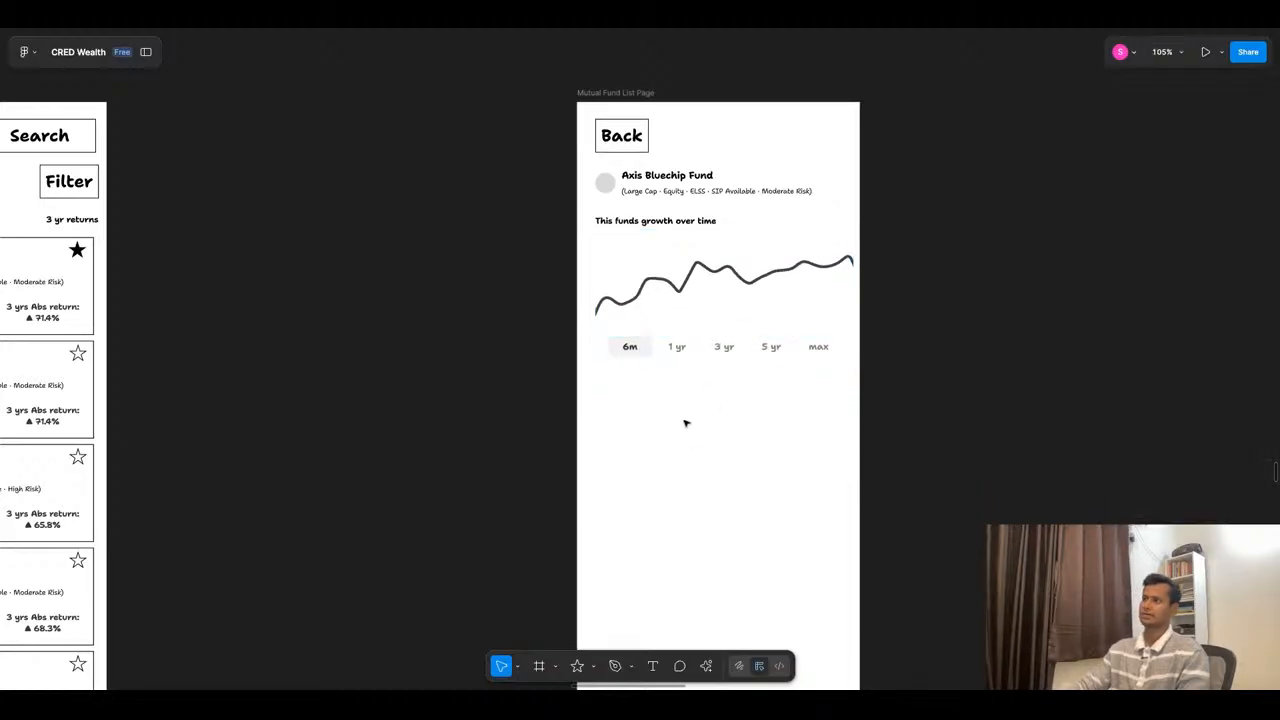
- Switch to ChatGPT and view its reply about the Mutual Fund Detail Page wireframe
{"action": "scroll", "coordinate": [757, 391], "scroll_direction": "down", "scroll_amount": 5}
{"action": "scroll", "coordinate": [790, 272], "scroll_direction": "down", "scroll_amount": 3}
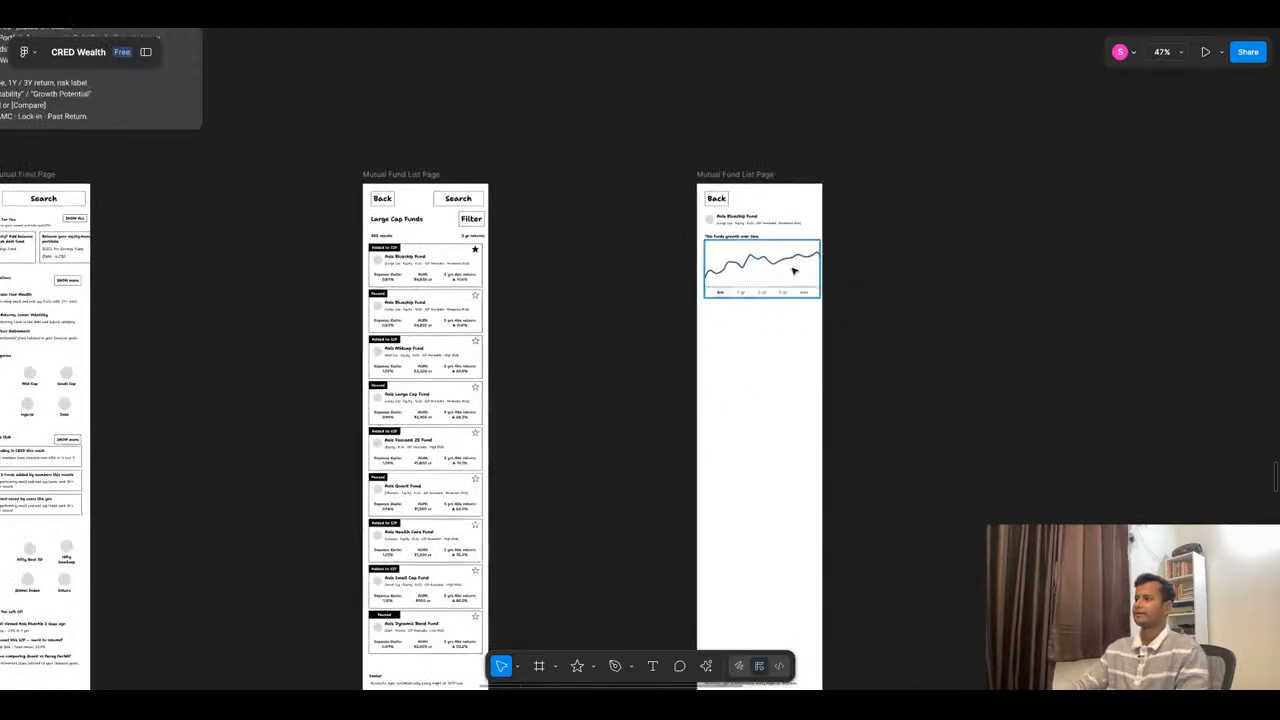
{"action": "left_click", "coordinate": [623, 30]}
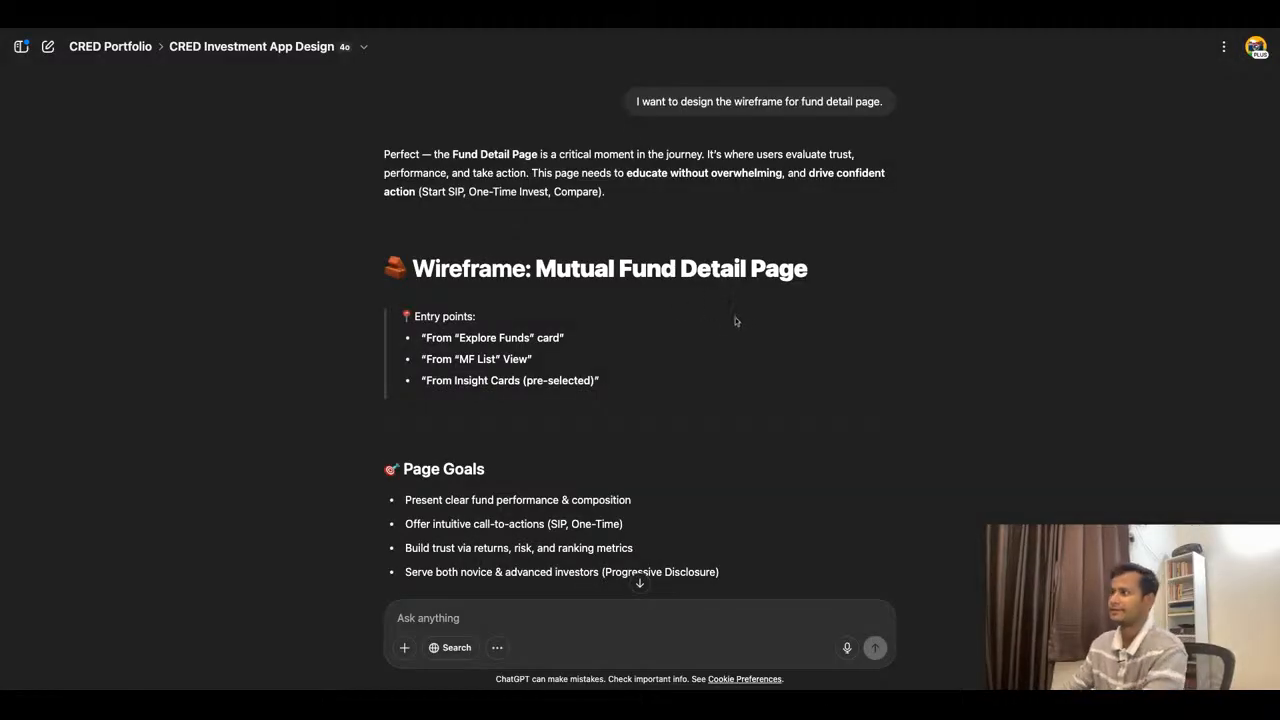
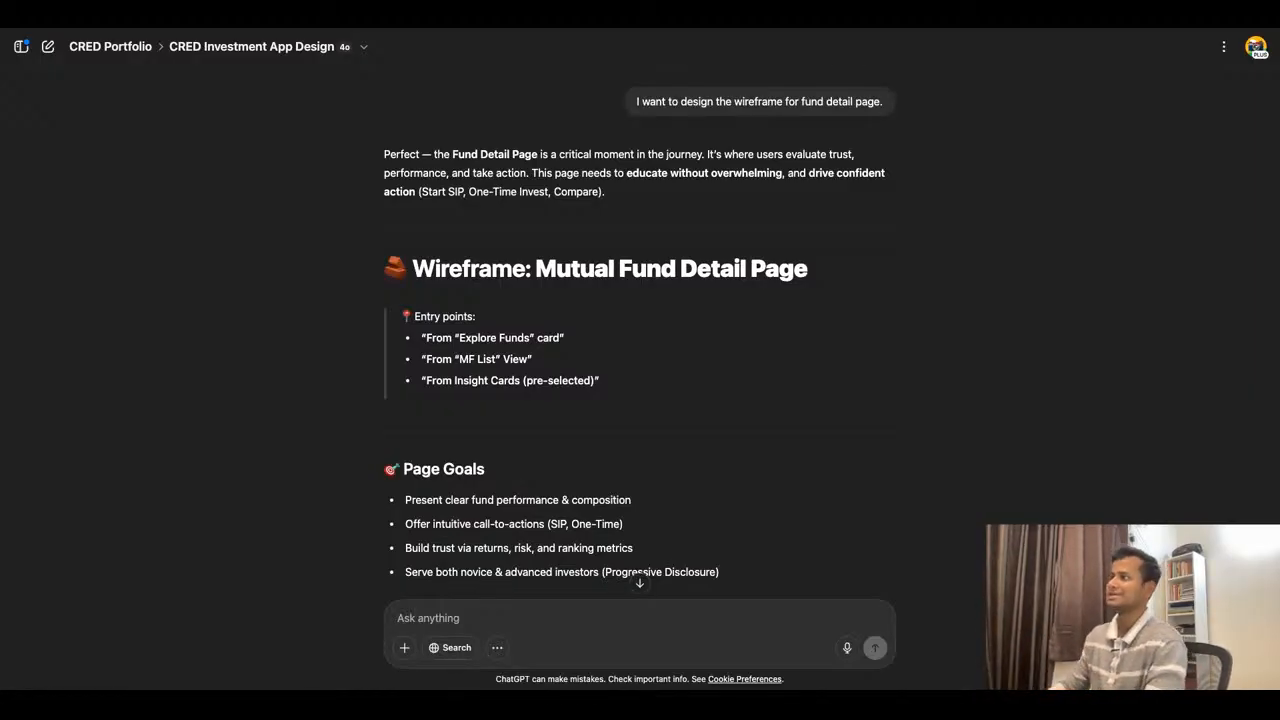
- Read the entry points and page goals in ChatGPT's Mutual Fund Detail Page wireframe reply
{"action": "scroll", "coordinate": [640, 340], "scroll_direction": "down", "scroll_amount": 1}
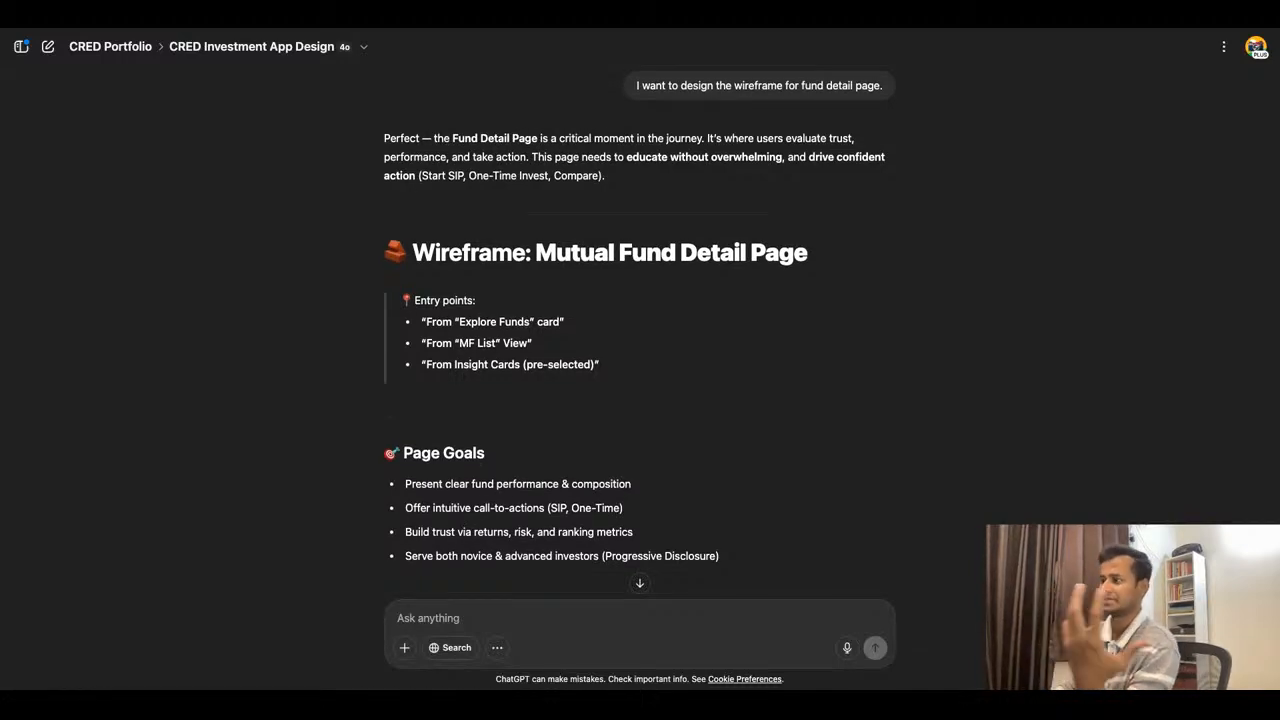
{"action": "scroll", "coordinate": [640, 340], "scroll_direction": "down", "scroll_amount": 1}
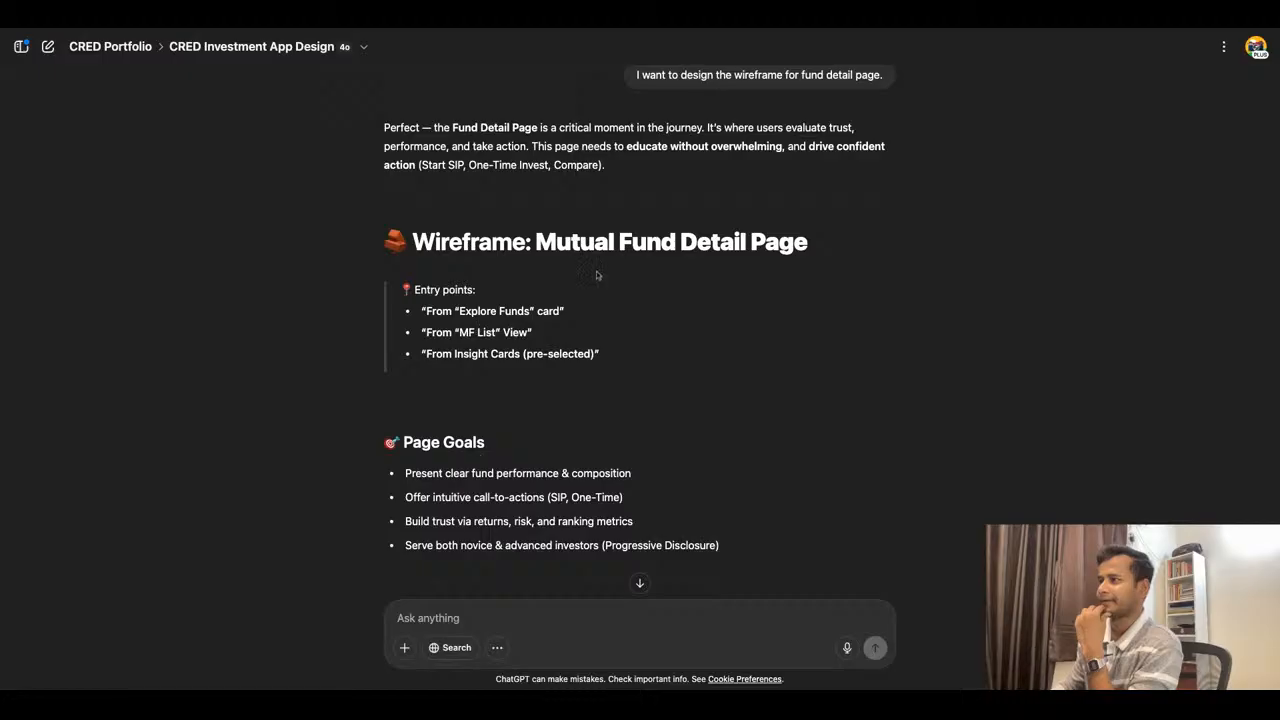
{"action": "scroll", "coordinate": [632, 281], "scroll_direction": "down", "scroll_amount": 1}
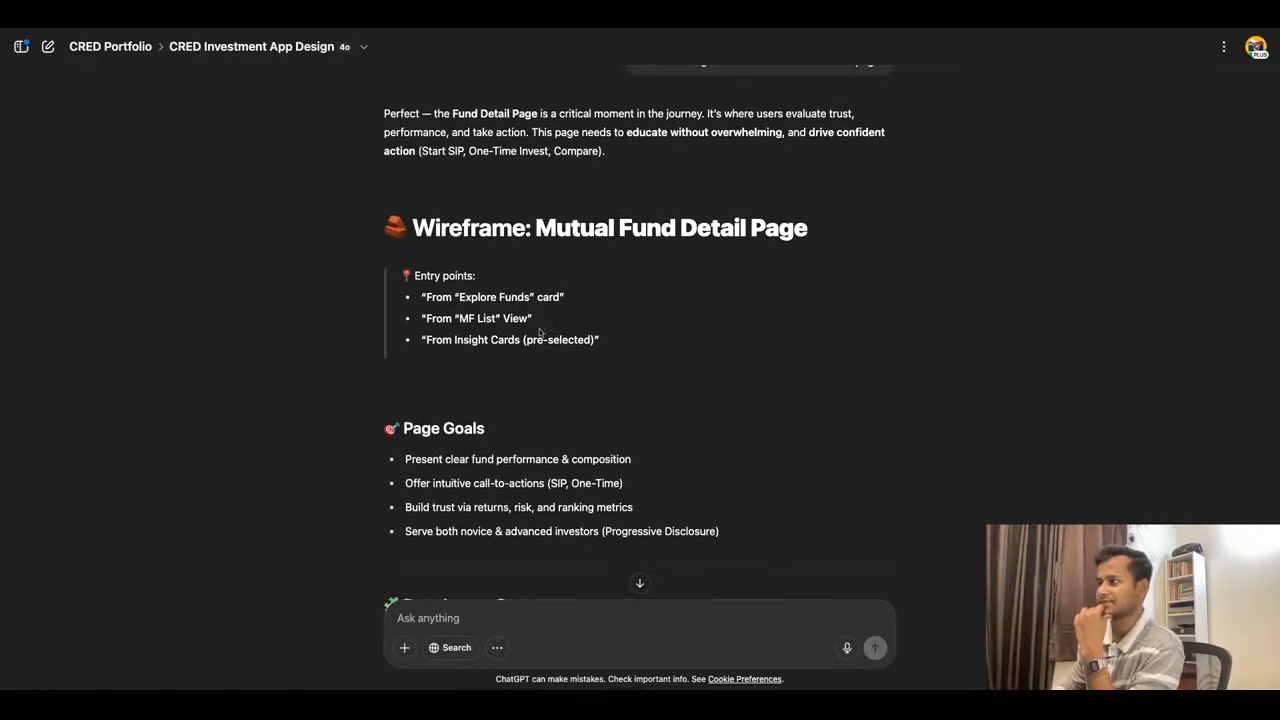
- Switch to Figma and examine the Explore Mutual Fund, fund list and fund detail wireframes side by side
{"action": "left_click", "coordinate": [728, 24]}
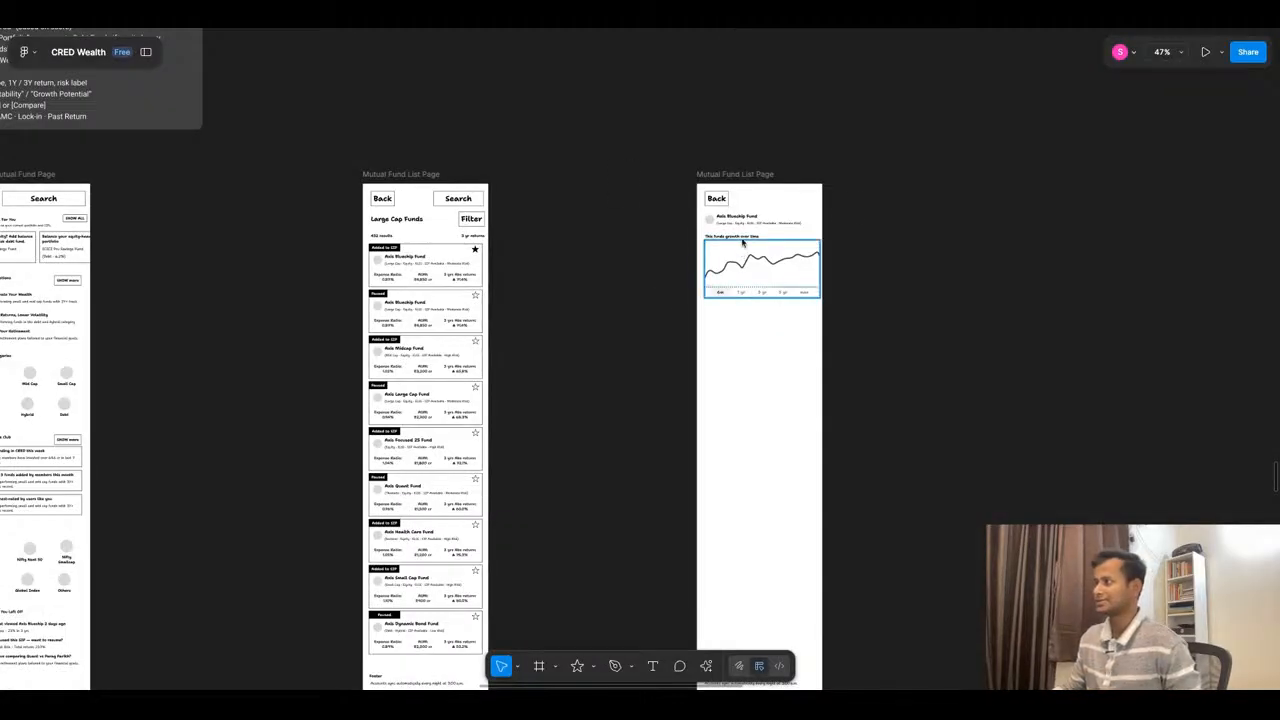
{"action": "scroll", "coordinate": [839, 193], "scroll_direction": "down", "scroll_amount": 3}
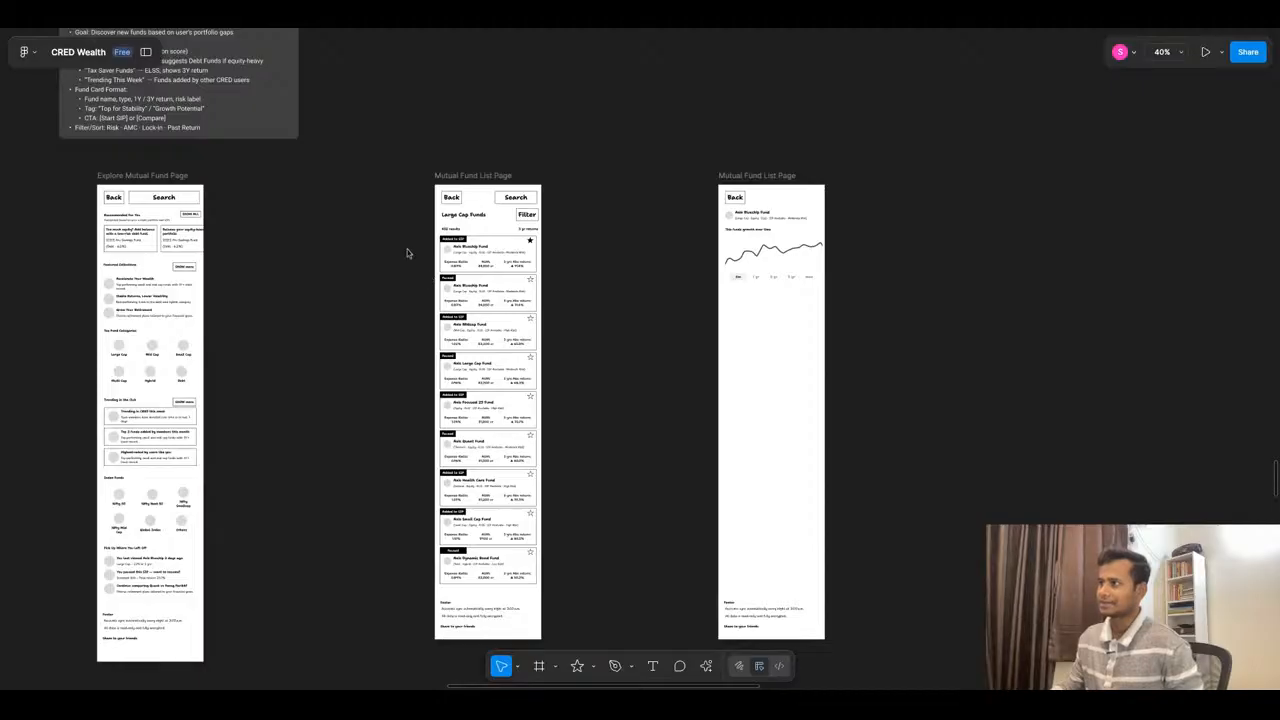
{"action": "scroll", "coordinate": [407, 249], "scroll_direction": "up", "scroll_amount": 3}
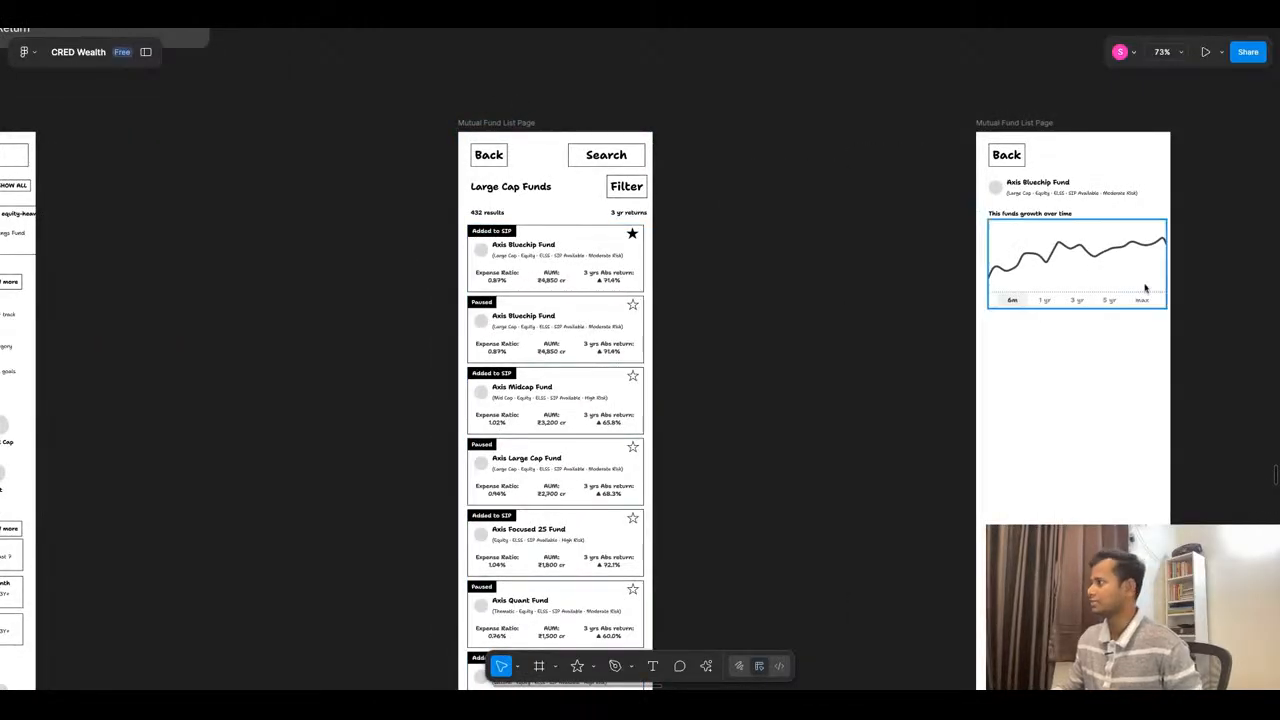
{"action": "scroll", "coordinate": [957, 229], "scroll_direction": "down", "scroll_amount": 5}
{"action": "scroll", "coordinate": [551, 222], "scroll_direction": "up", "scroll_amount": 8}
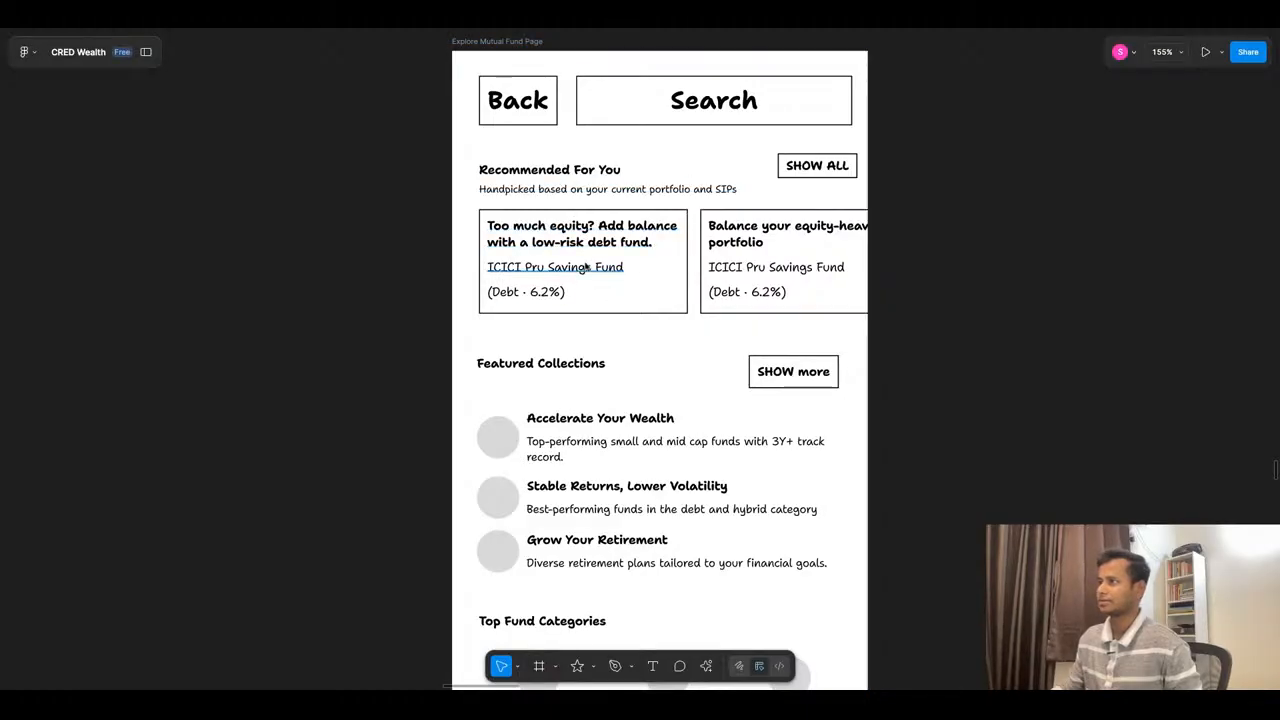
{"action": "scroll", "coordinate": [590, 245], "scroll_direction": "down", "scroll_amount": 4}
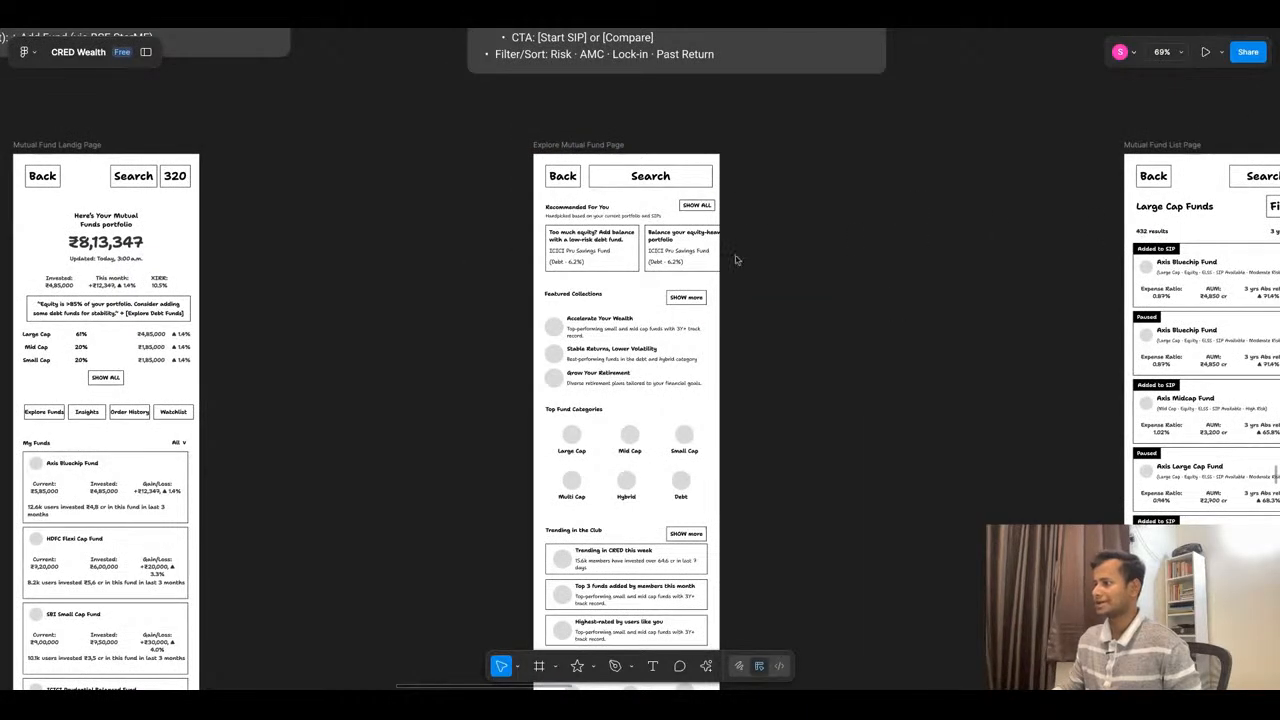
{"action": "scroll", "coordinate": [735, 260], "scroll_direction": "down", "scroll_amount": 5}
{"action": "scroll", "coordinate": [735, 260], "scroll_direction": "up", "scroll_amount": 3}
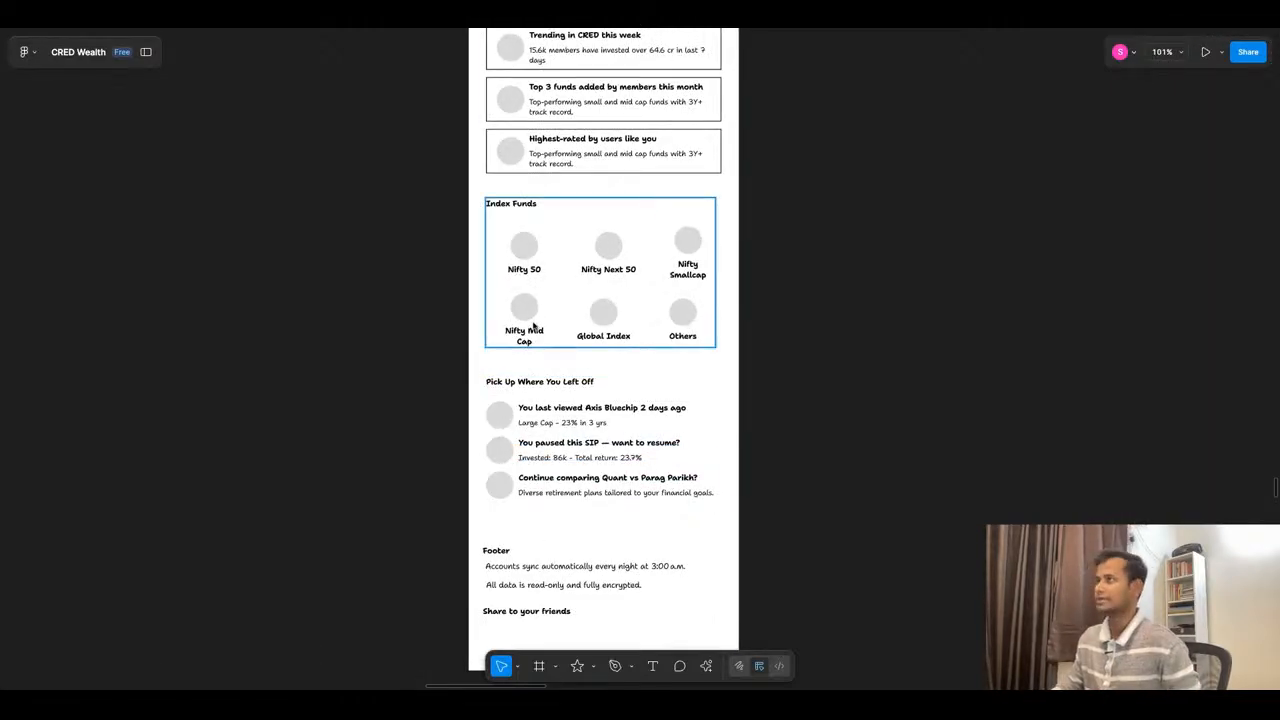
{"action": "scroll", "coordinate": [572, 339], "scroll_direction": "down", "scroll_amount": 10}
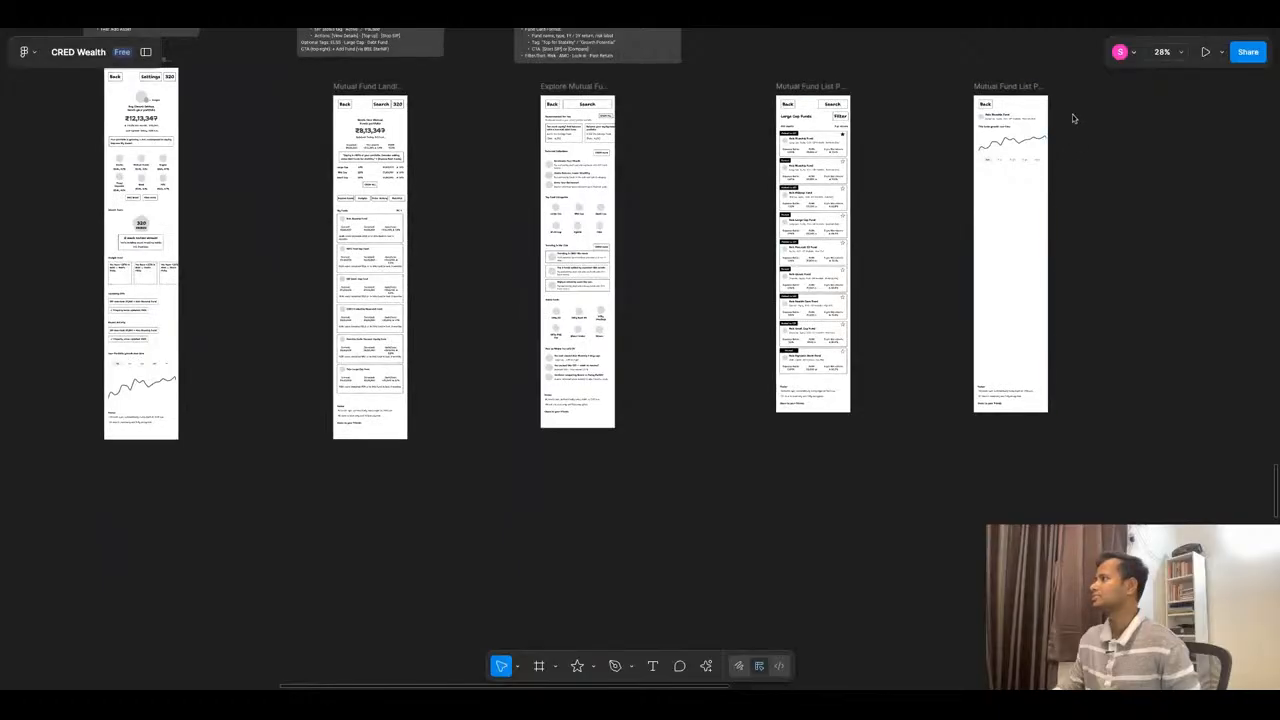
{"action": "scroll", "coordinate": [1070, 125], "scroll_direction": "up", "scroll_amount": 9}
- Switch to ChatGPT and review its interaction flow ideas and the detail page's Header Section, including the AMC badge text
{"action": "left_click", "coordinate": [492, 30]}
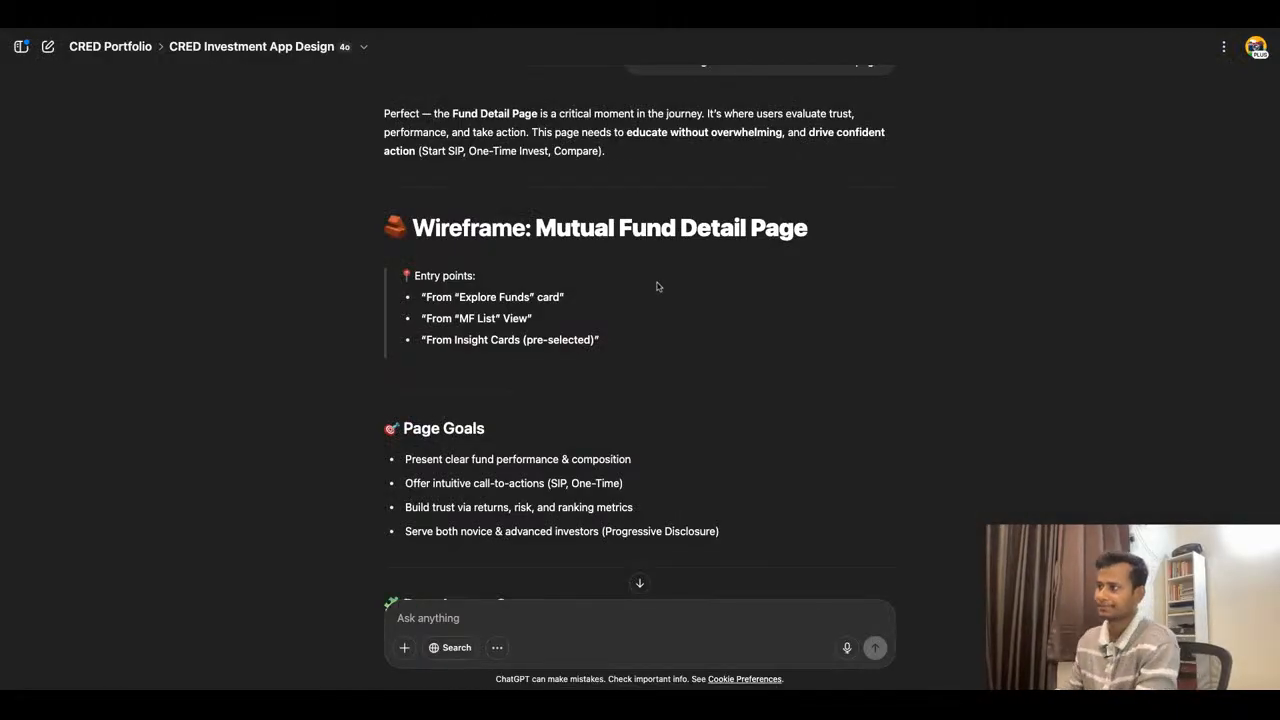
{"action": "scroll", "coordinate": [837, 281], "scroll_direction": "down", "scroll_amount": 5}
{"action": "scroll", "coordinate": [837, 281], "scroll_direction": "up", "scroll_amount": 9}
{"action": "scroll", "coordinate": [838, 280], "scroll_direction": "up", "scroll_amount": 1}
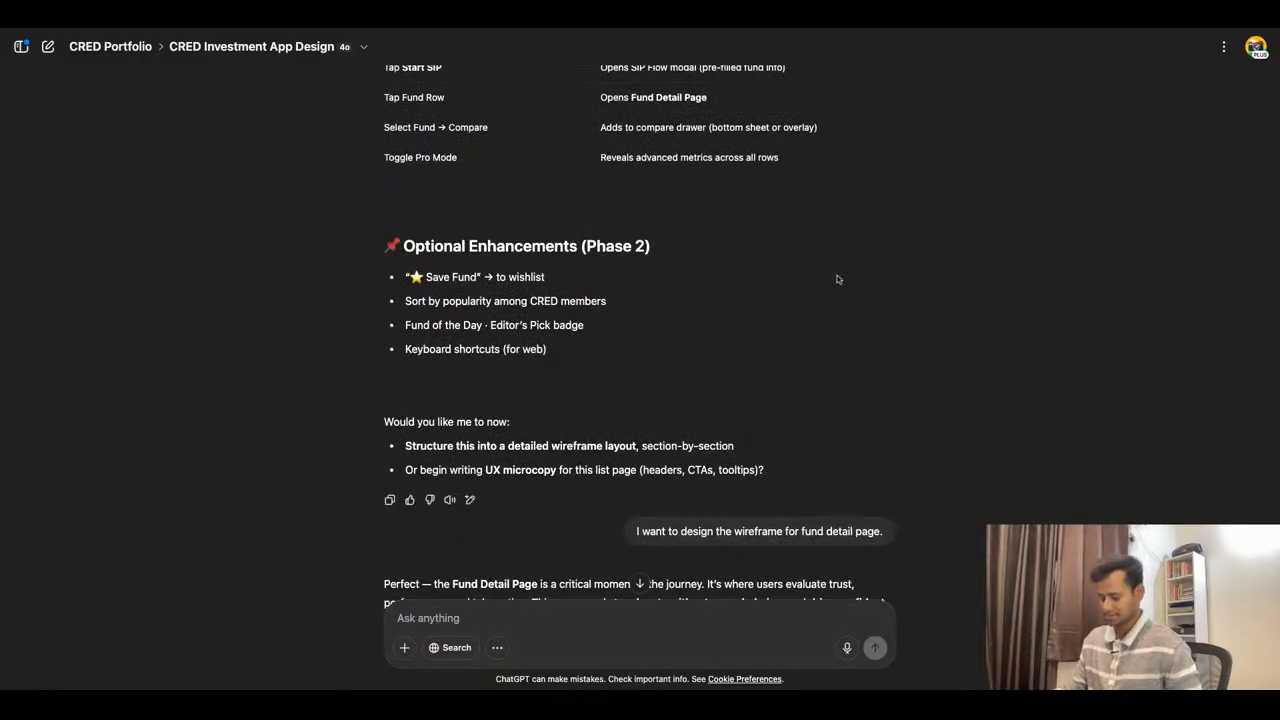
{"action": "scroll", "coordinate": [640, 283], "scroll_direction": "up", "scroll_amount": 4}
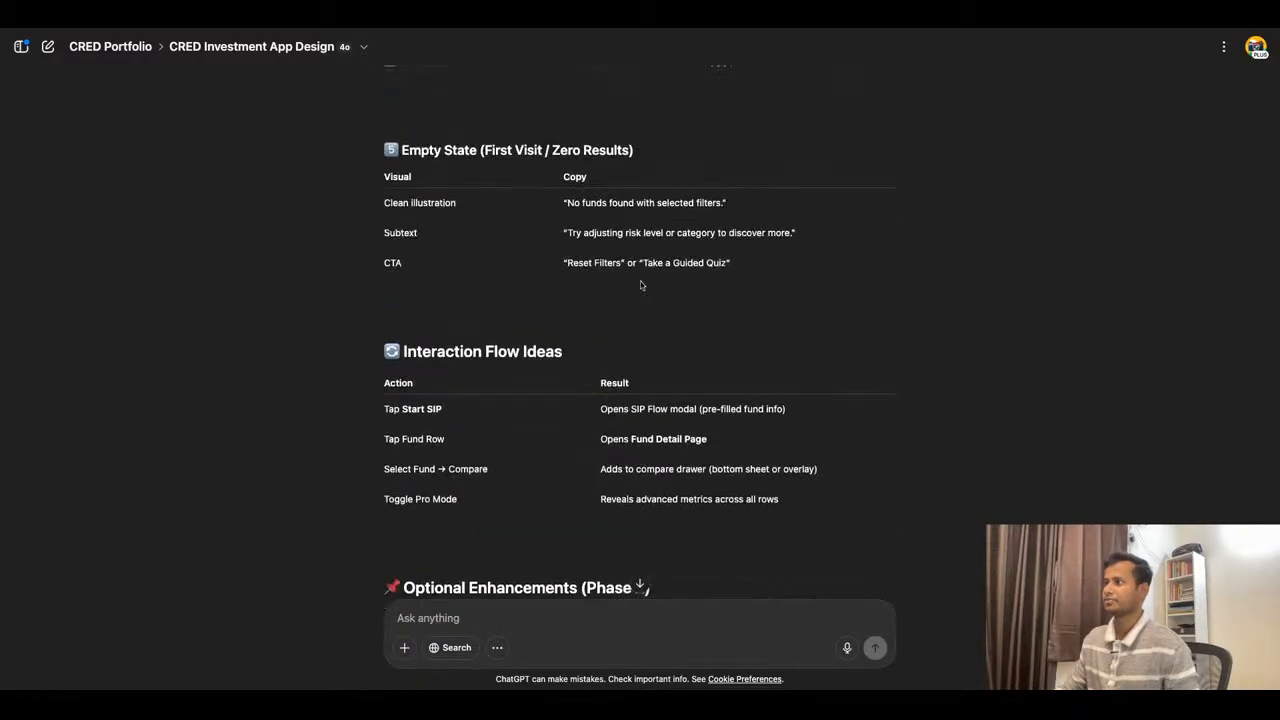
{"action": "scroll", "coordinate": [640, 285], "scroll_direction": "down", "scroll_amount": 1}
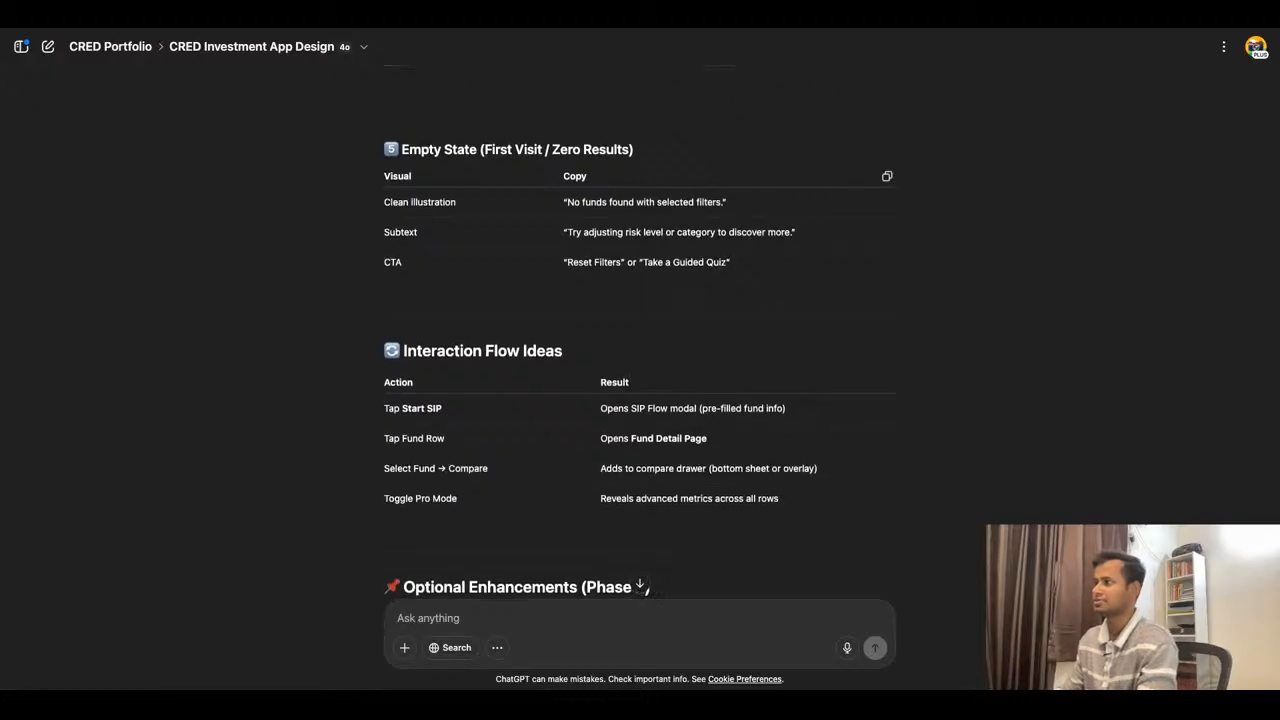
{"action": "scroll", "coordinate": [640, 285], "scroll_direction": "down", "scroll_amount": 1}
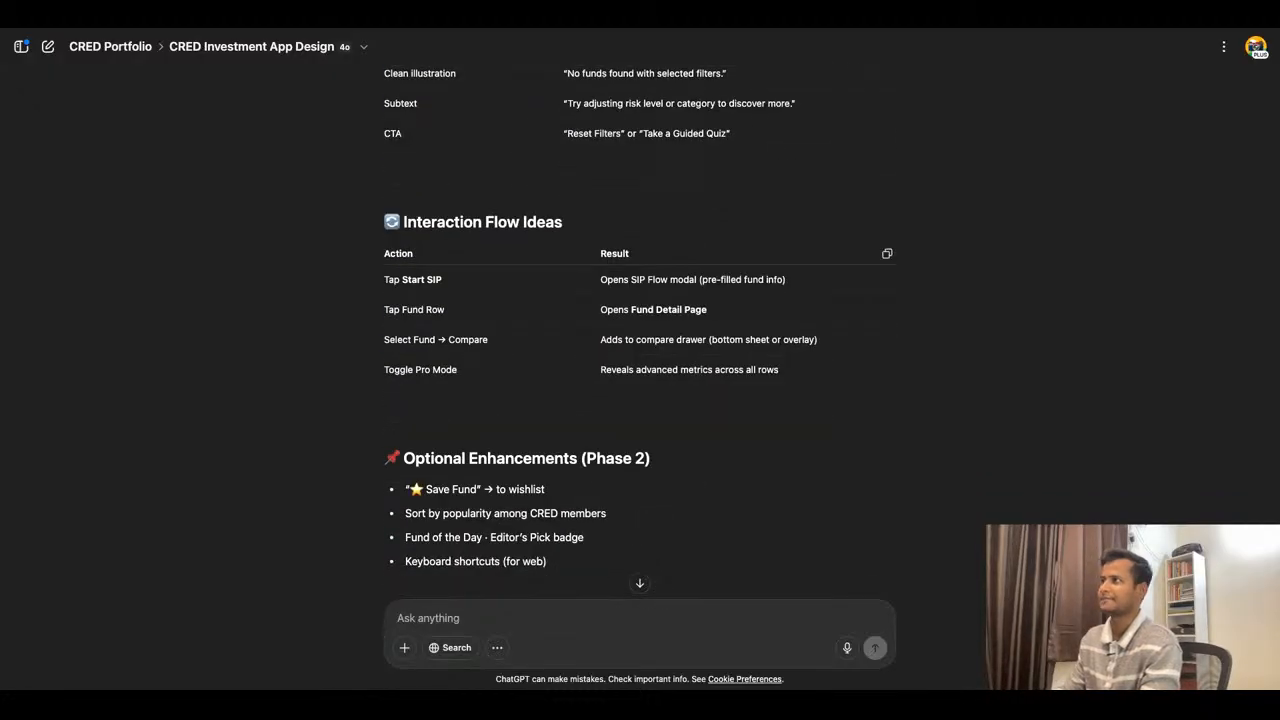
{"action": "scroll", "coordinate": [640, 330], "scroll_direction": "up", "scroll_amount": 2}
{"action": "scroll", "coordinate": [640, 330], "scroll_direction": "up", "scroll_amount": 10}
{"action": "scroll", "coordinate": [640, 350], "scroll_direction": "down", "scroll_amount": 6}
{"action": "scroll", "coordinate": [640, 350], "scroll_direction": "up", "scroll_amount": 4}
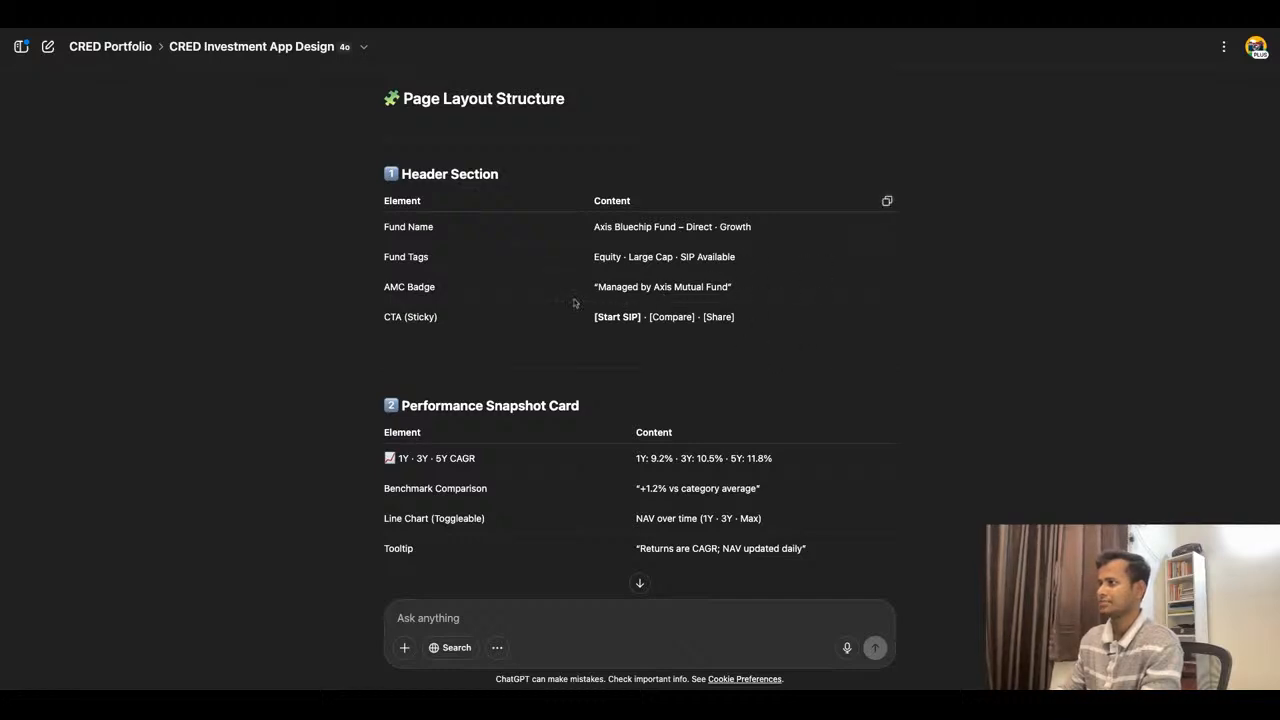
{"action": "left_click_drag", "start_coordinate": [598, 289], "coordinate": [729, 289]}
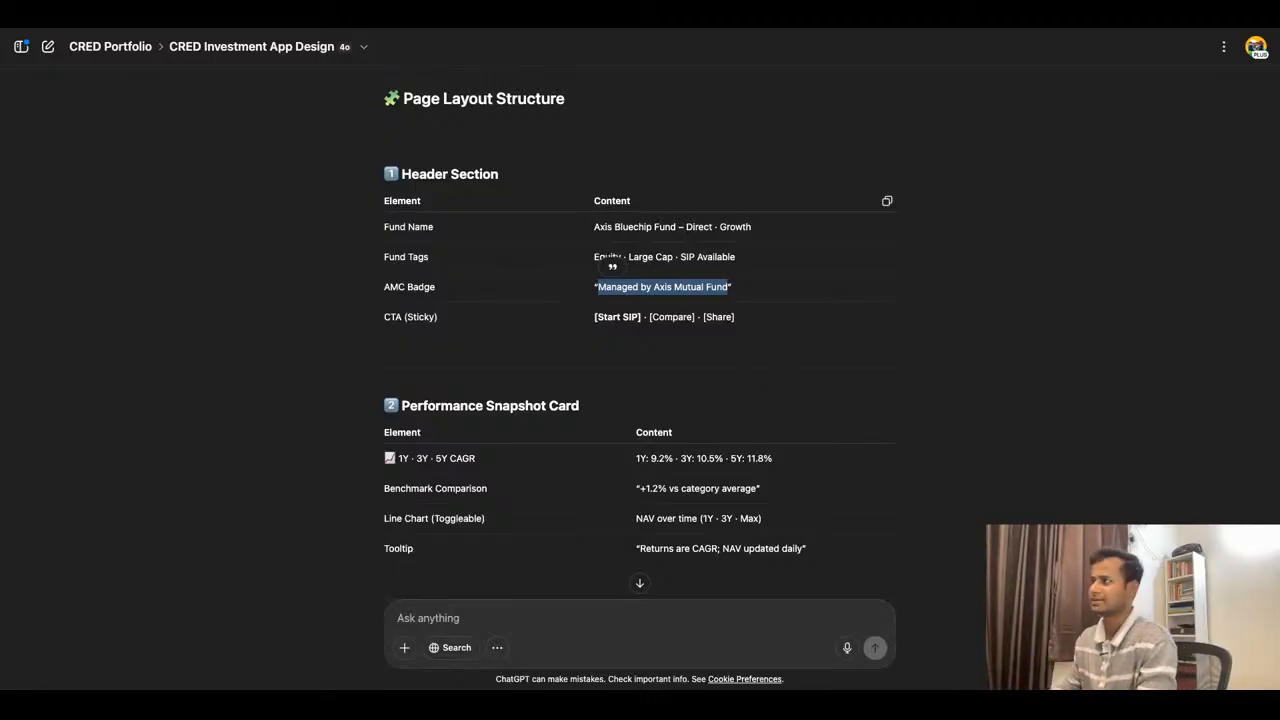
{"action": "scroll", "coordinate": [623, 282], "scroll_direction": "down", "scroll_amount": 1}
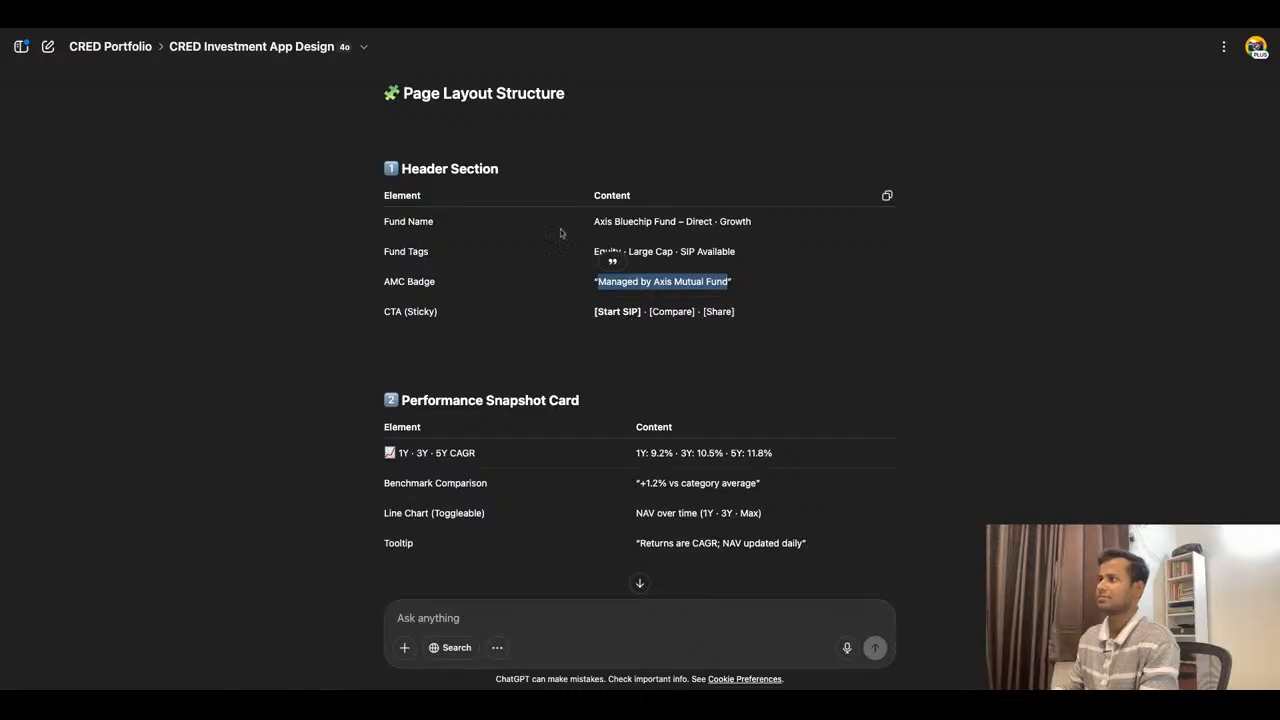
- Compare the fund detail wireframe in Figma with ChatGPT's Header Section and Performance Snapshot Card suggestions
{"action": "left_click", "coordinate": [492, 31]}
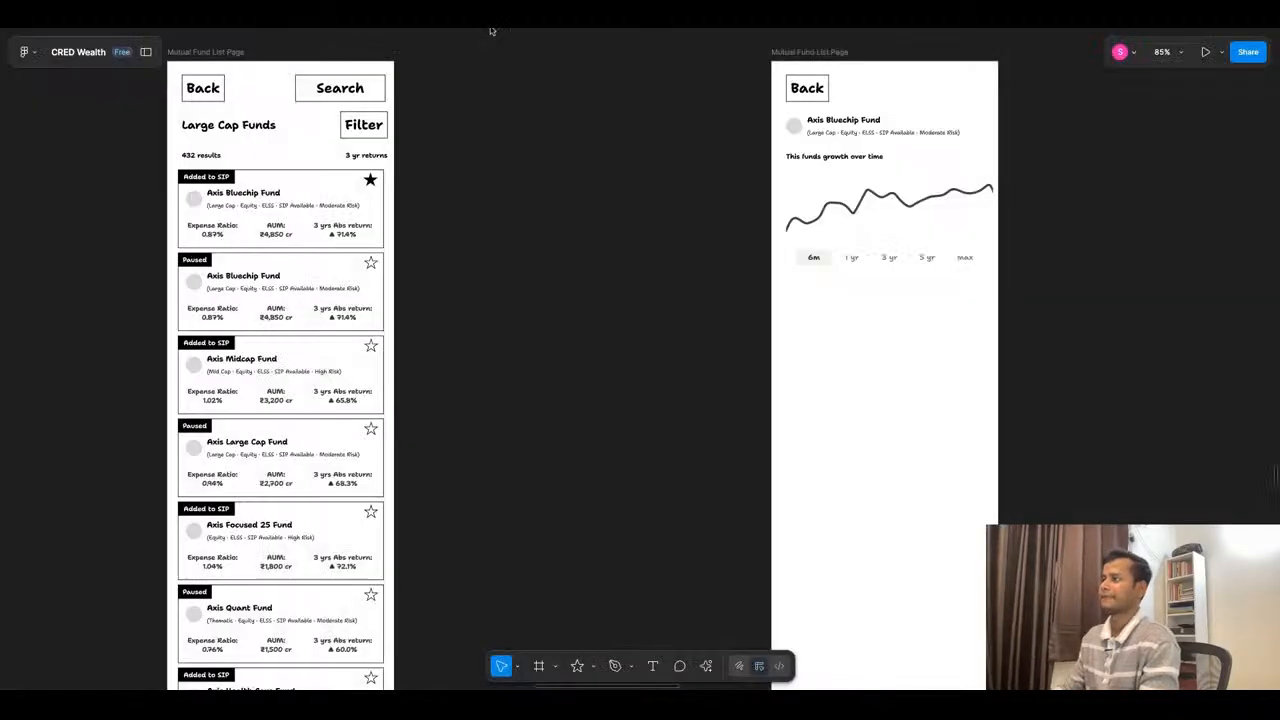
{"action": "scroll", "coordinate": [730, 242], "scroll_direction": "down", "scroll_amount": 2}
{"action": "scroll", "coordinate": [730, 242], "scroll_direction": "down", "scroll_amount": 2}
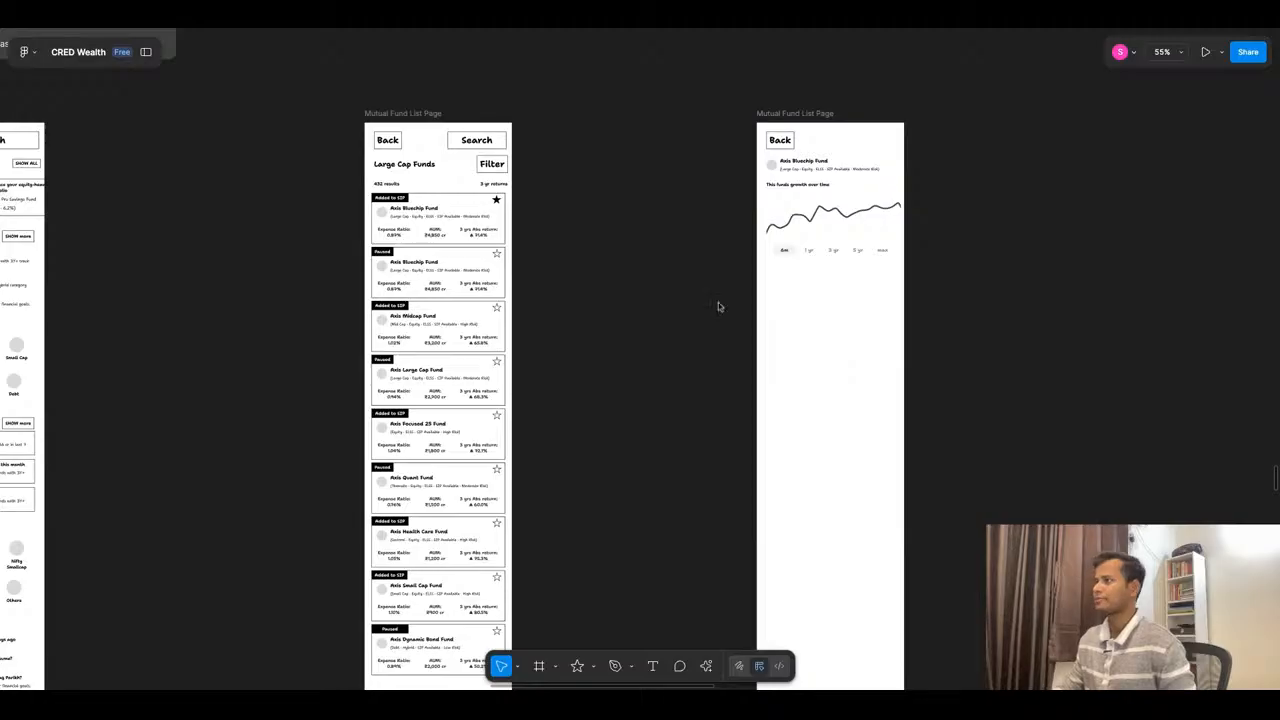
{"action": "left_click", "coordinate": [566, 31]}
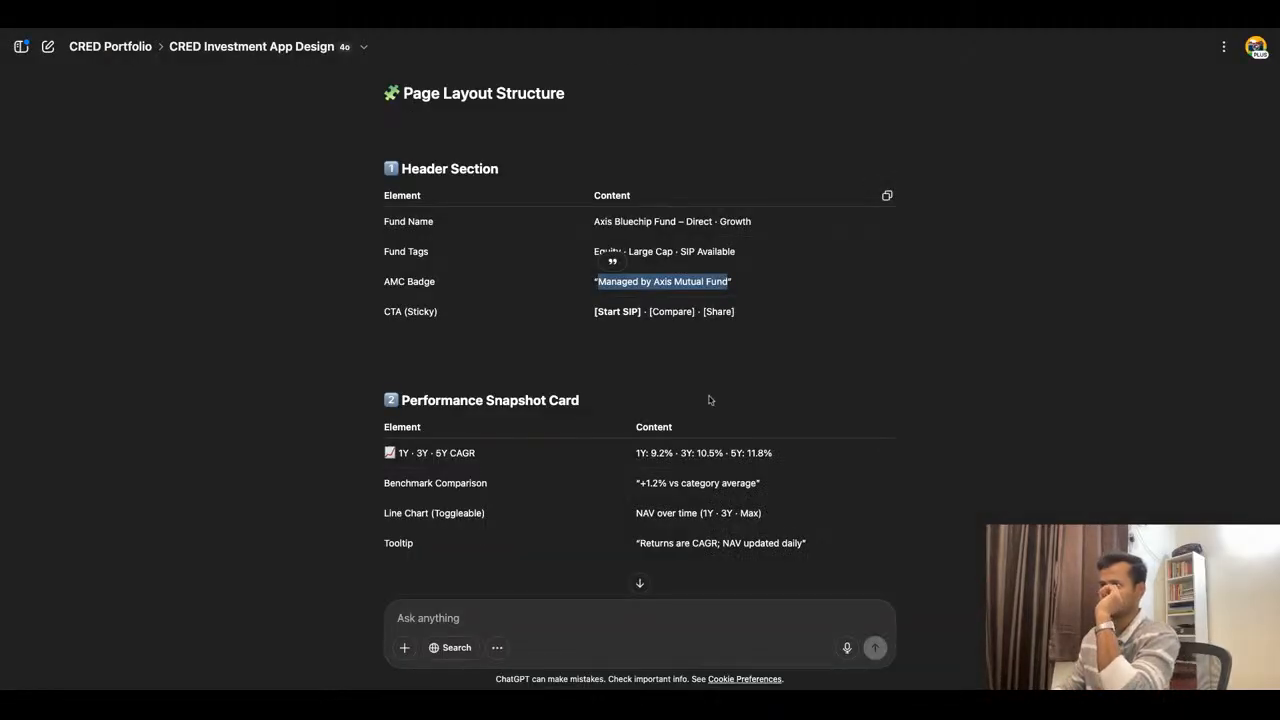
{"action": "scroll", "coordinate": [576, 366], "scroll_direction": "down", "scroll_amount": 3}
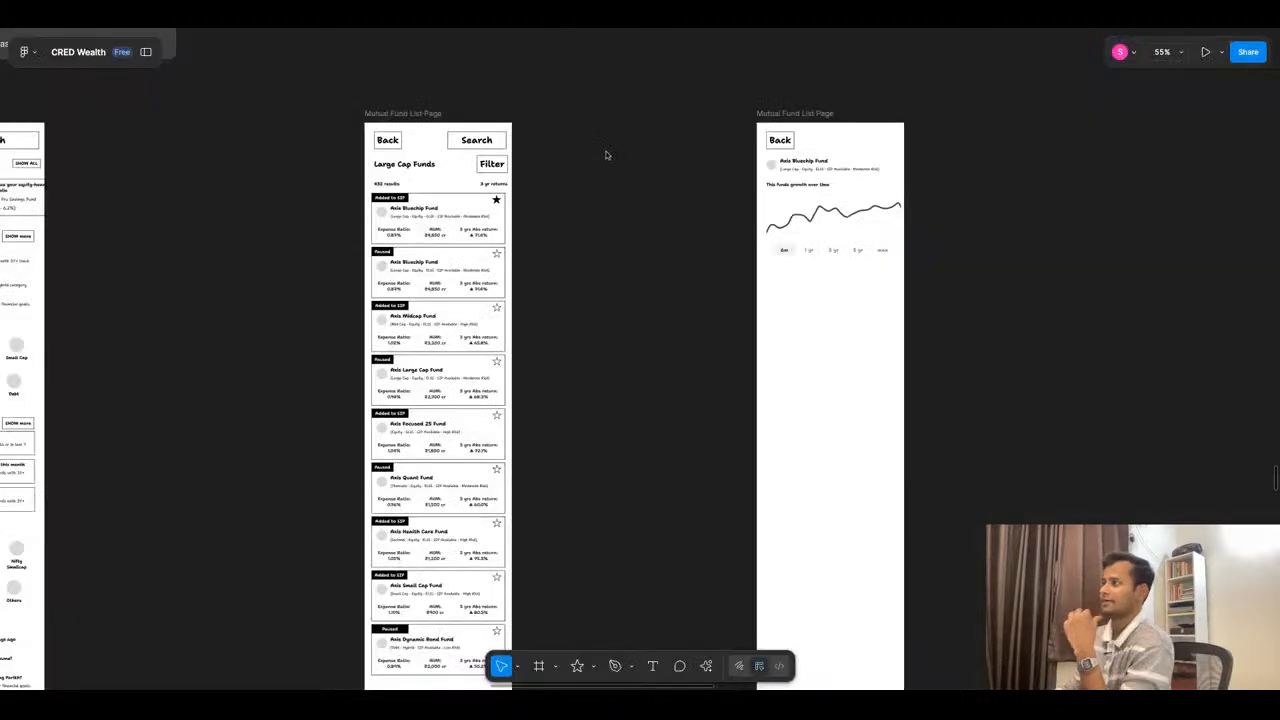
- Return to the Figma canvas and examine how the competitor fund detail screenshots present returns above the growth chart
{"action": "scroll", "coordinate": [867, 208], "scroll_direction": "up", "scroll_amount": 5}
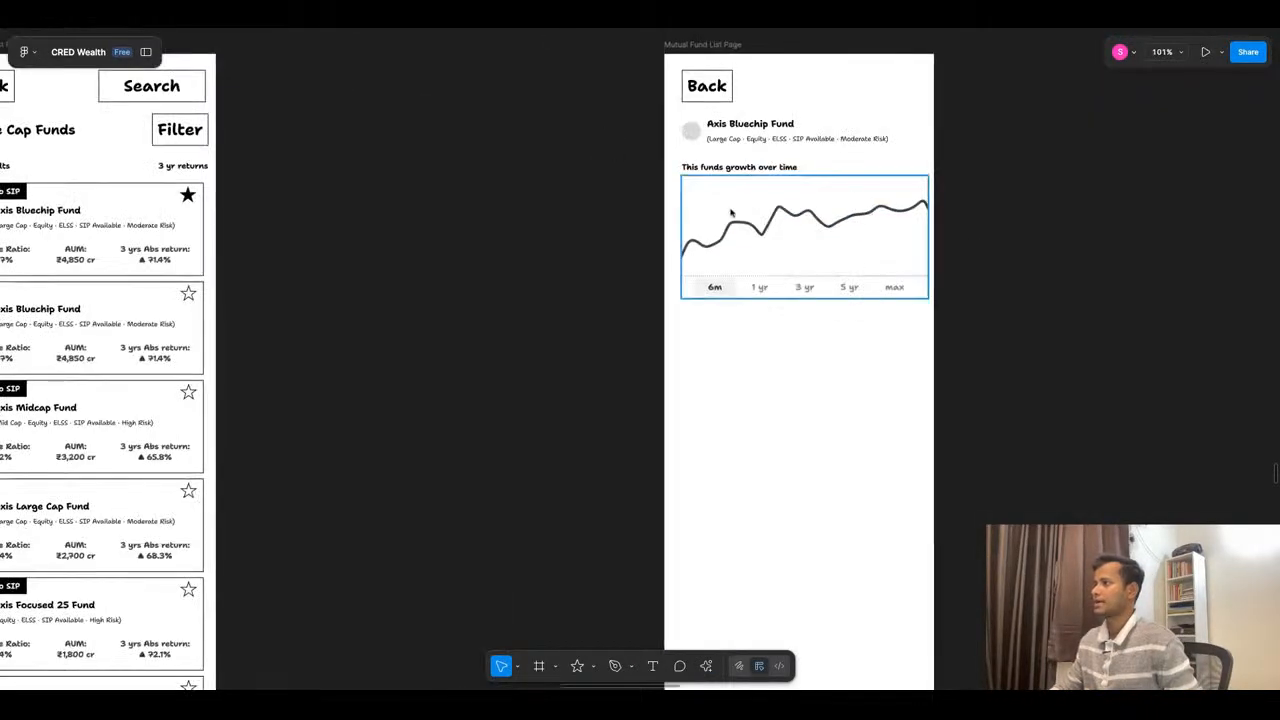
{"action": "scroll", "coordinate": [778, 185], "scroll_direction": "down", "scroll_amount": 5}
{"action": "scroll", "coordinate": [778, 185], "scroll_direction": "down", "scroll_amount": 5}
{"action": "scroll", "coordinate": [589, 370], "scroll_direction": "up", "scroll_amount": 4}
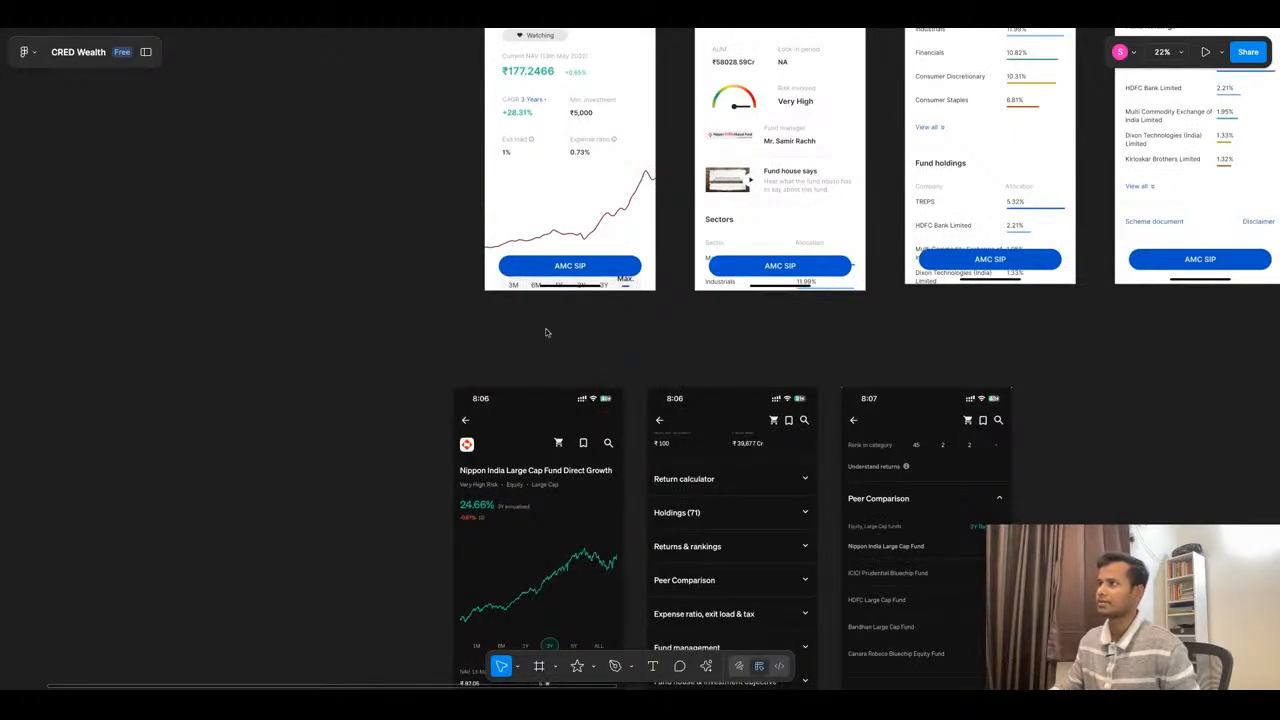
{"action": "scroll", "coordinate": [657, 280], "scroll_direction": "down", "scroll_amount": 3}
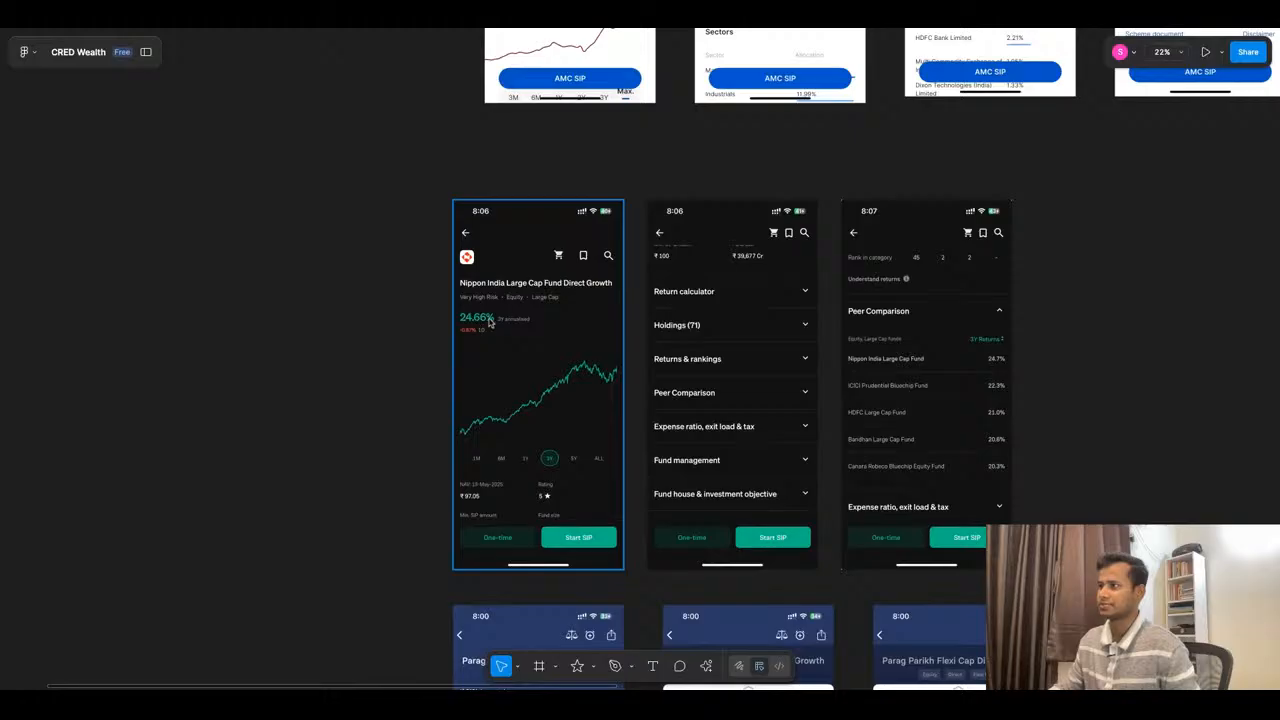
{"action": "scroll", "coordinate": [698, 443], "scroll_direction": "down", "scroll_amount": 6}
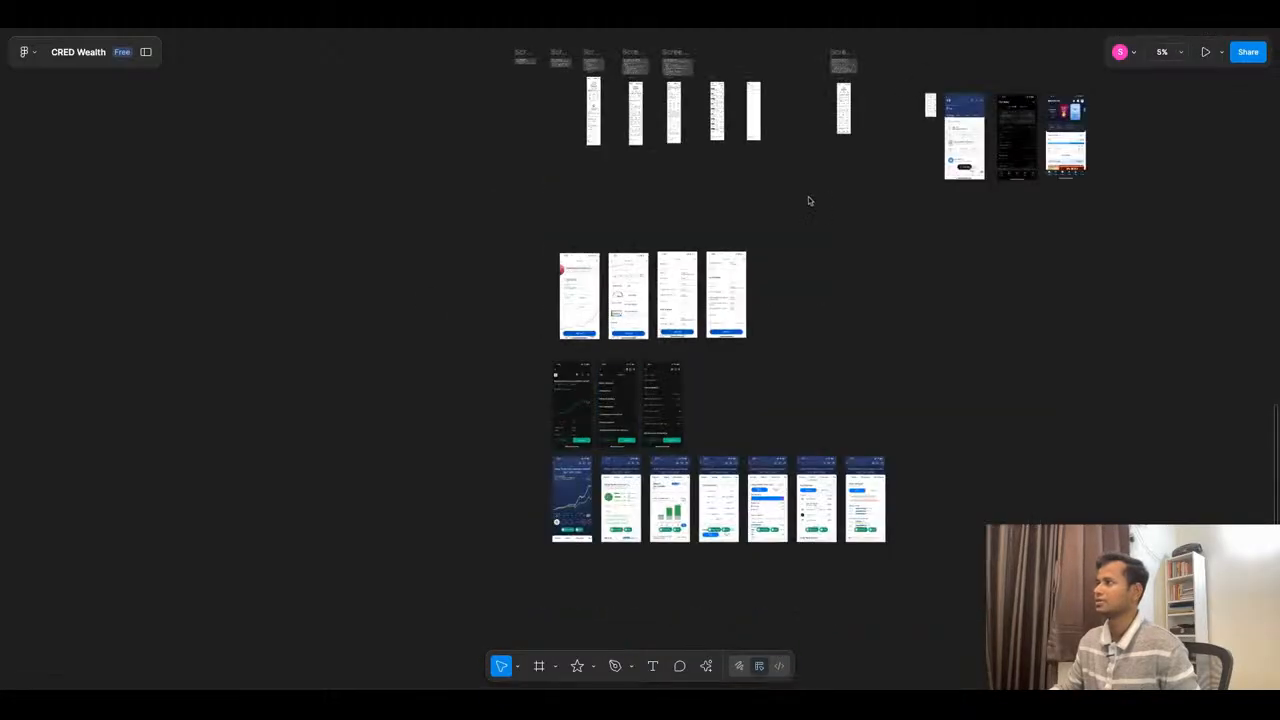
- Move the growth chart frame on the fund detail page down to Y 218, leaving space under its heading
{"action": "scroll", "coordinate": [806, 85], "scroll_direction": "up", "scroll_amount": 10}
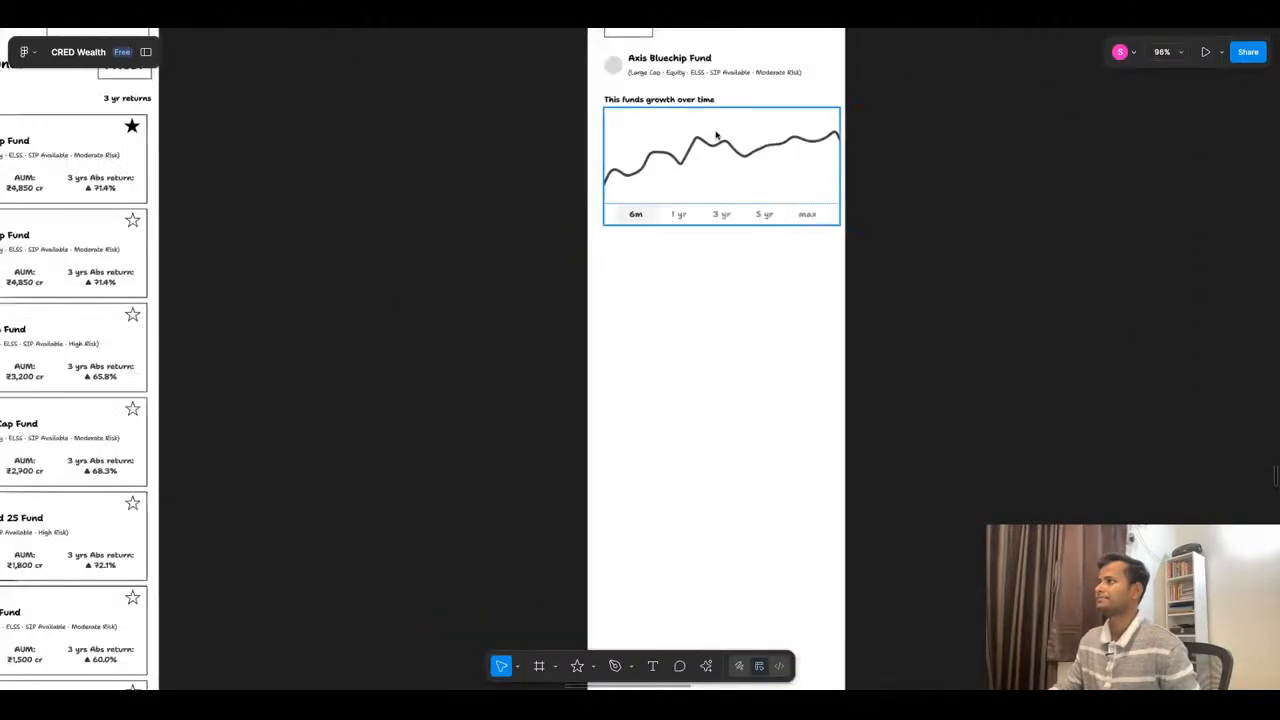
{"action": "left_click", "coordinate": [732, 148]}
{"action": "key", "text": "shift+Down"}
{"action": "key", "text": "shift+Down"}
{"action": "key", "text": "shift+Down"}
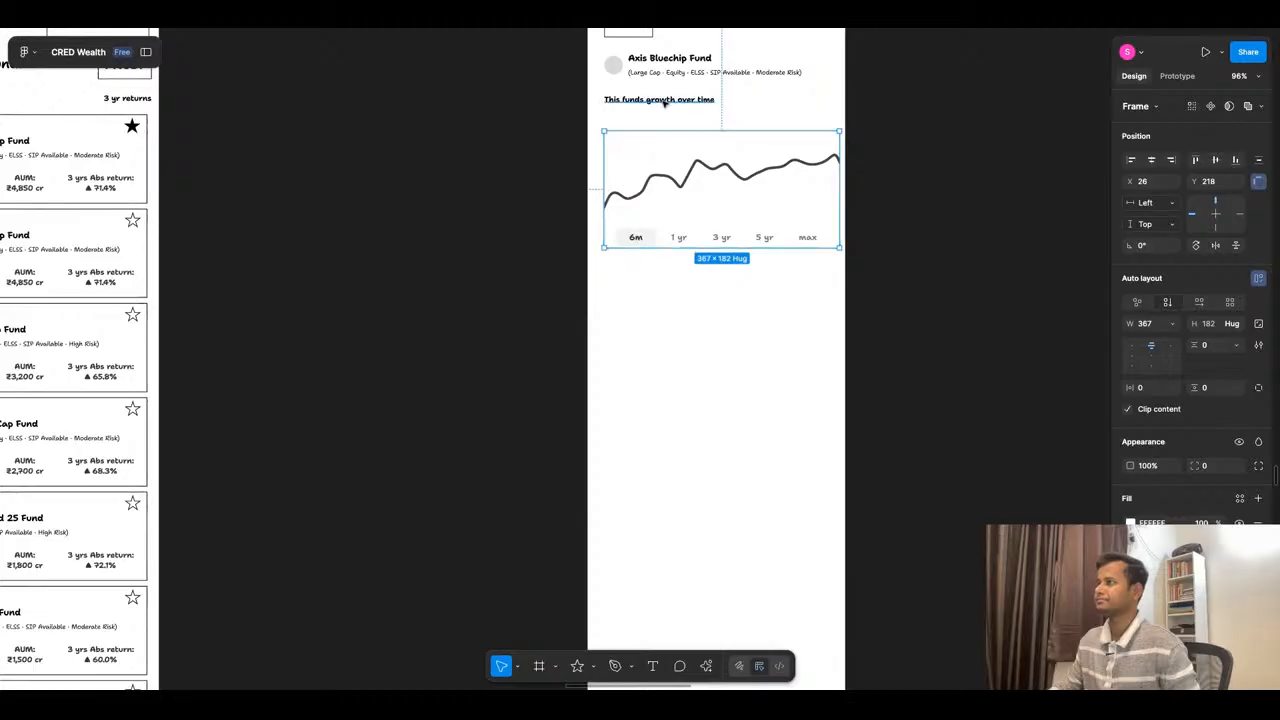
- Duplicate the "This funds growth over time" heading directly below the original and set the copy's font size to 16
{"action": "left_click", "coordinate": [664, 101]}
{"action": "left_click_drag", "start_coordinate": [693, 104], "coordinate": [693, 125], "text": "alt"}
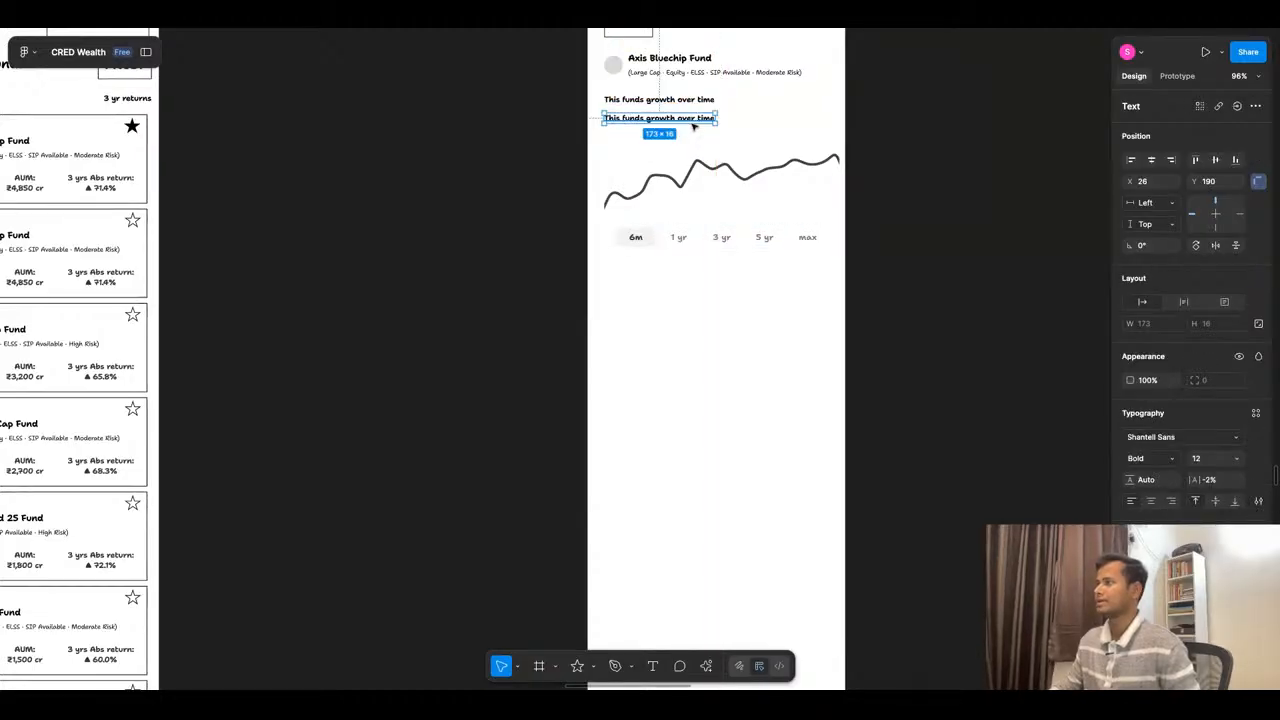
{"action": "left_click", "coordinate": [1239, 462]}
{"action": "left_click", "coordinate": [1232, 521]}
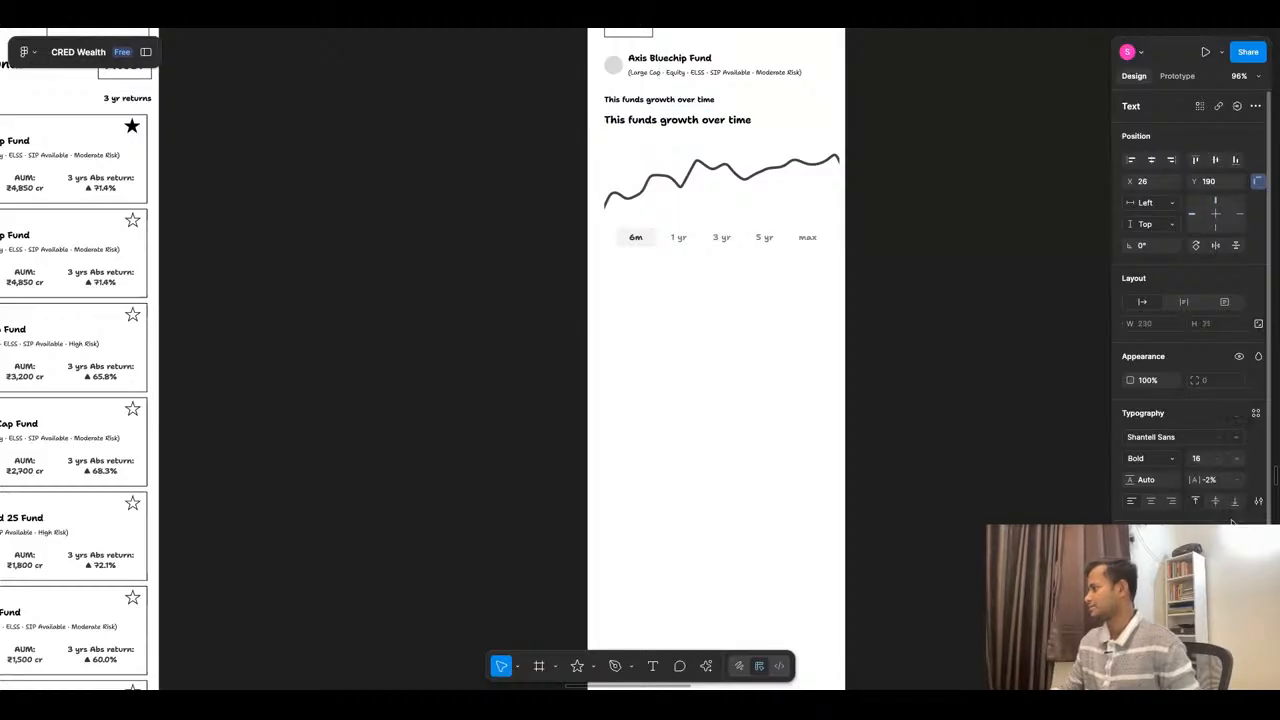
{"action": "double_click", "coordinate": [654, 122]}
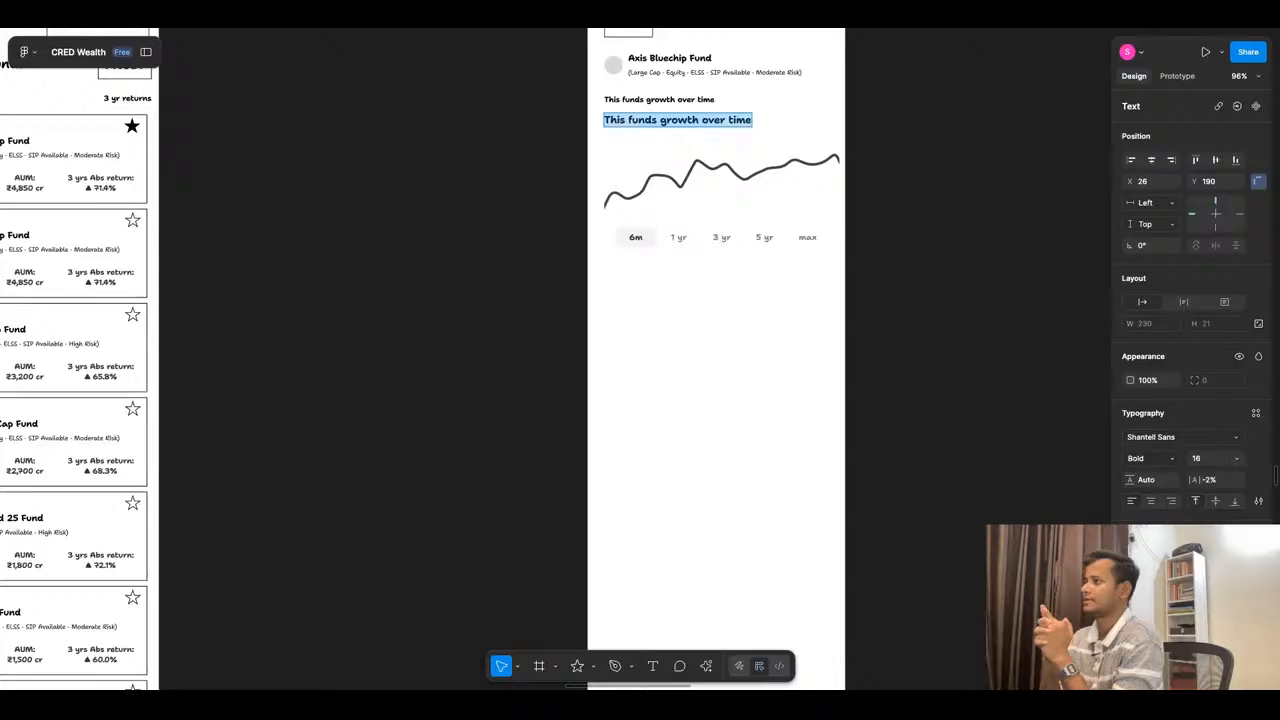
- Move the highlighted 6m range below the growth chart to third place and relabel it "3 yr"
{"action": "left_click", "coordinate": [645, 252]}
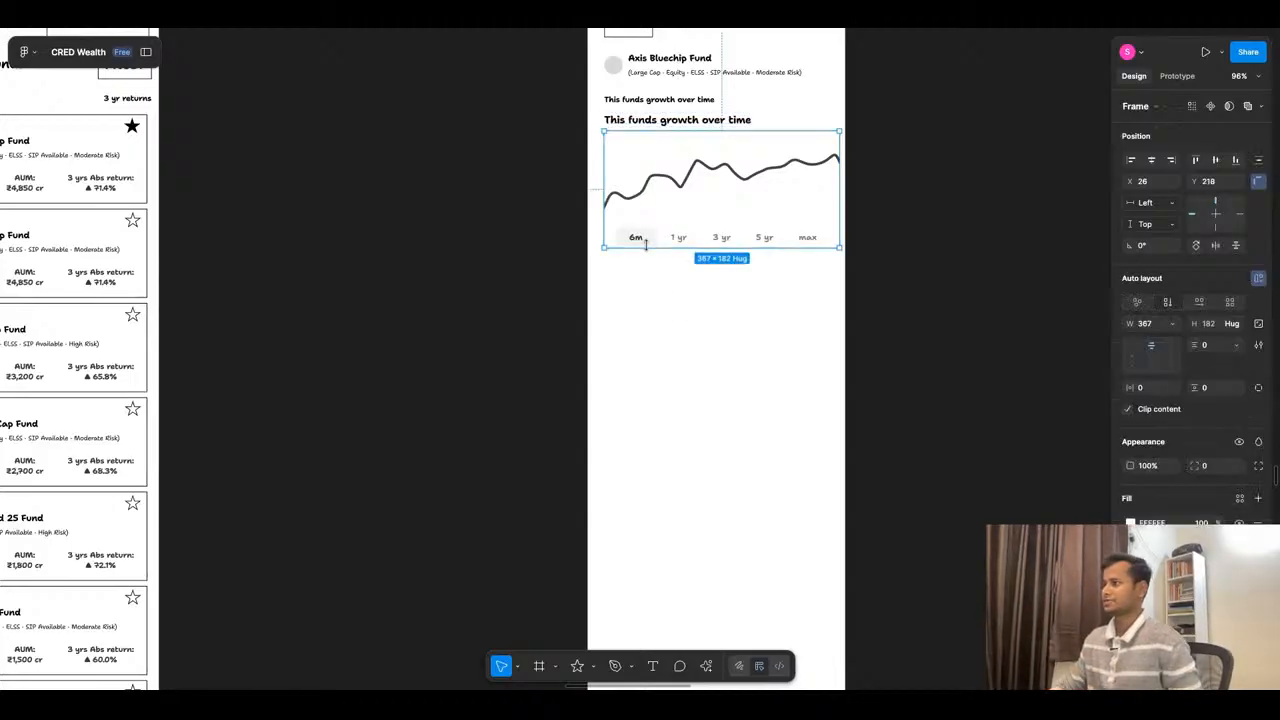
{"action": "left_click", "coordinate": [646, 240]}
{"action": "left_click", "coordinate": [647, 241]}
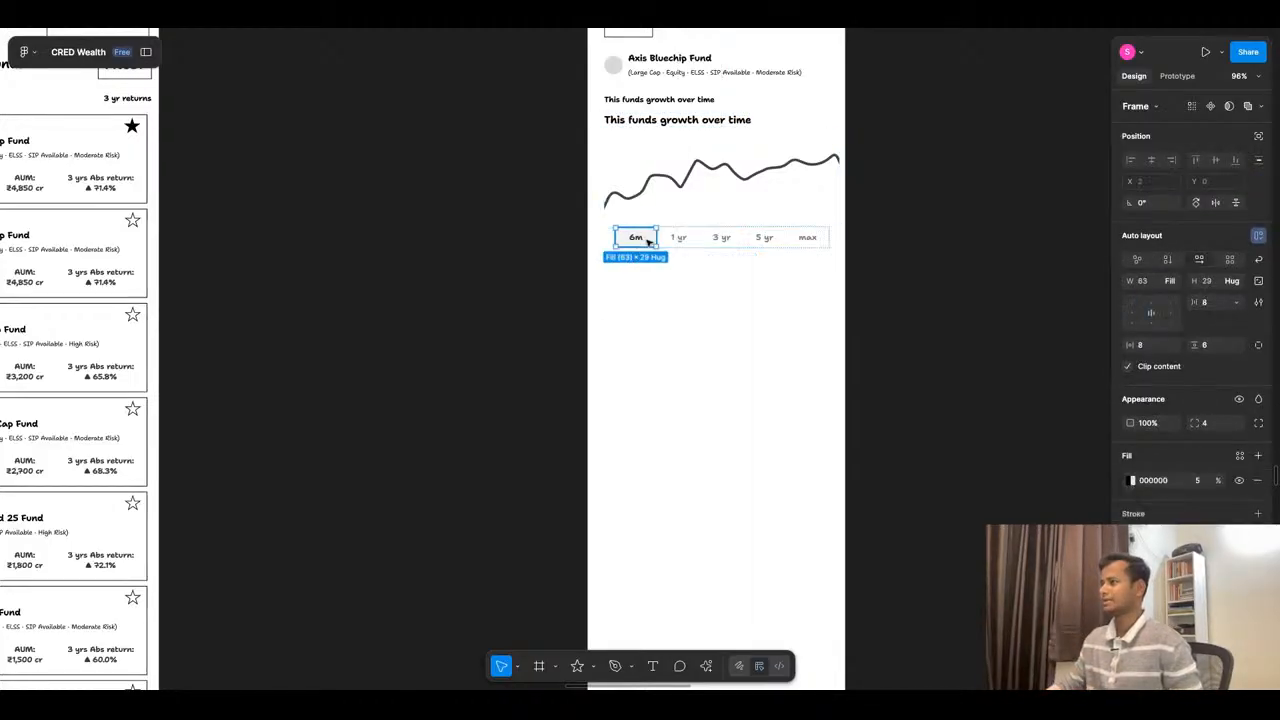
{"action": "scroll", "coordinate": [640, 242], "scroll_direction": "up", "scroll_amount": 4}
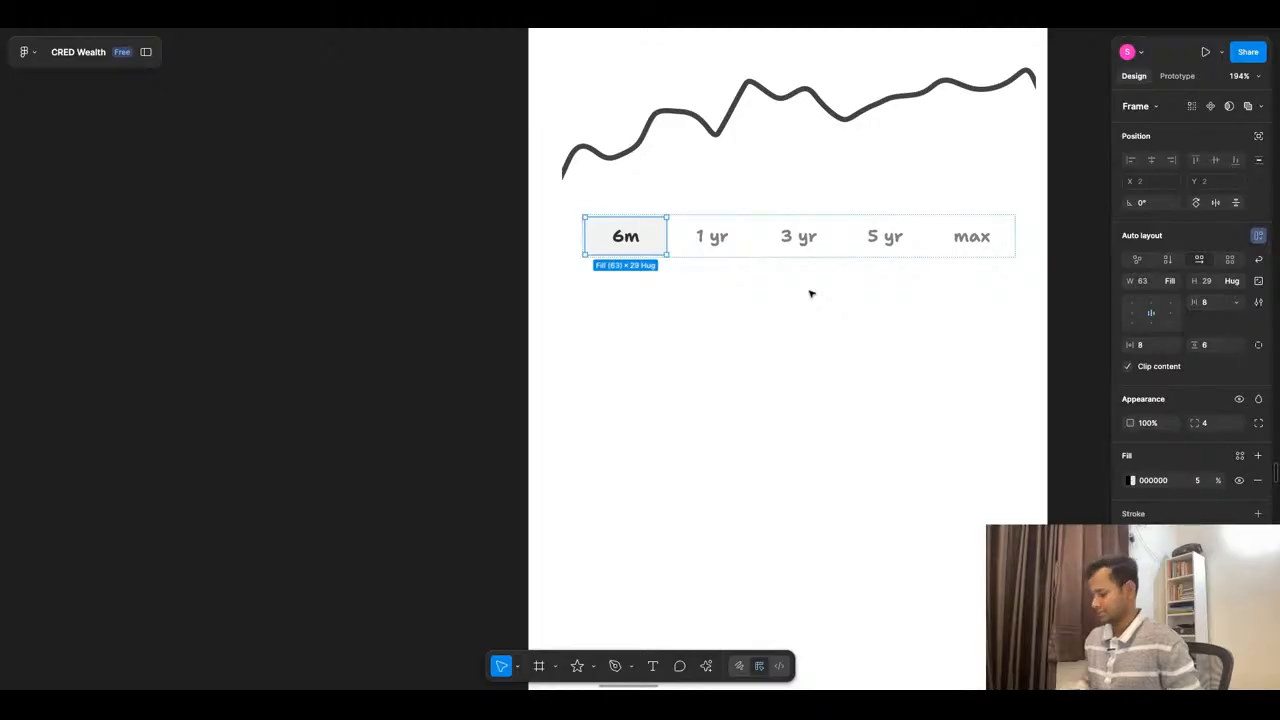
{"action": "key", "text": "Right"}
{"action": "key", "text": "Right"}
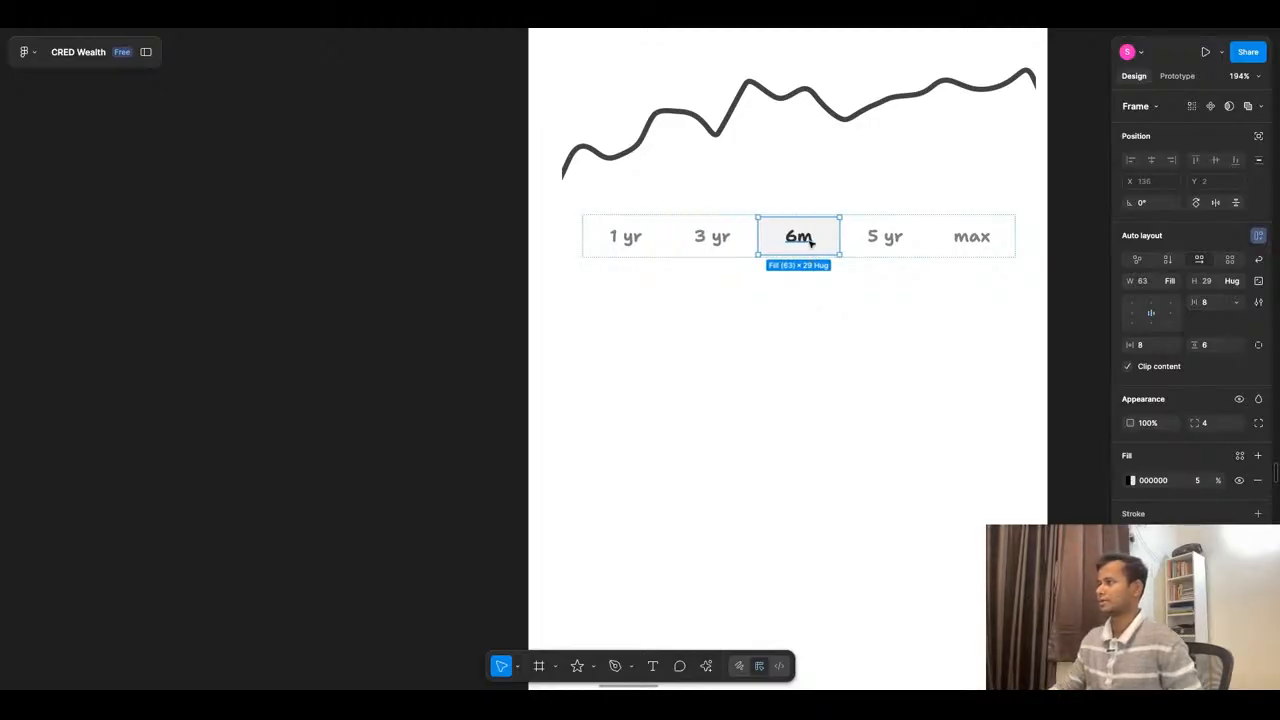
{"action": "double_click", "coordinate": [812, 240]}
{"action": "type", "text": "3 yr"}
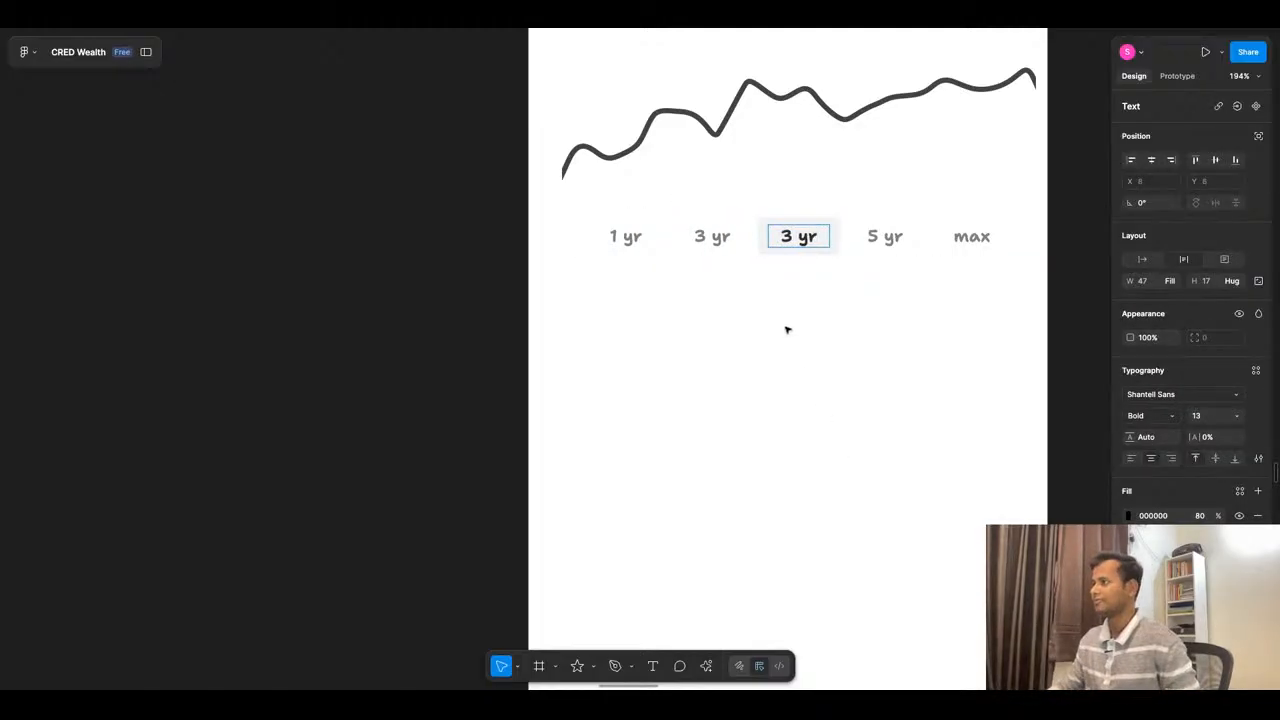
{"action": "key", "text": "Escape"}
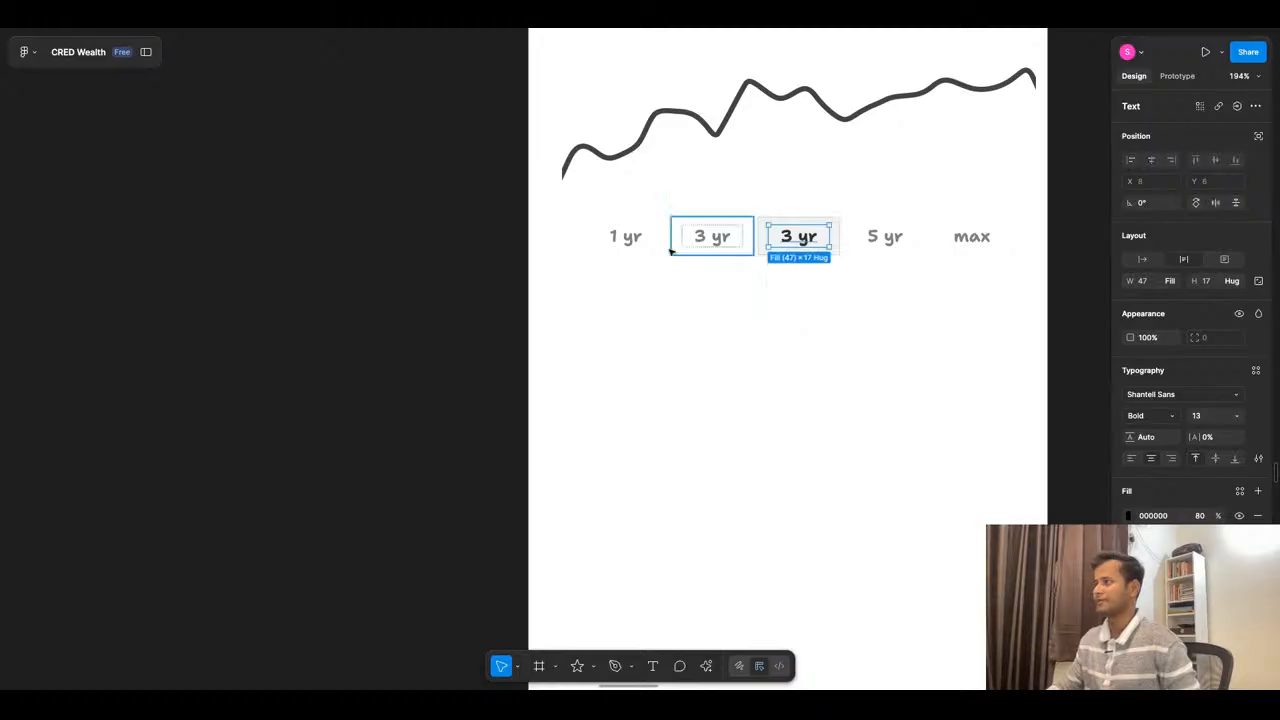
- Move the 1 yr range to second place and relabel the first range "6m"
{"action": "left_click", "coordinate": [638, 246]}
{"action": "key", "text": "Right"}
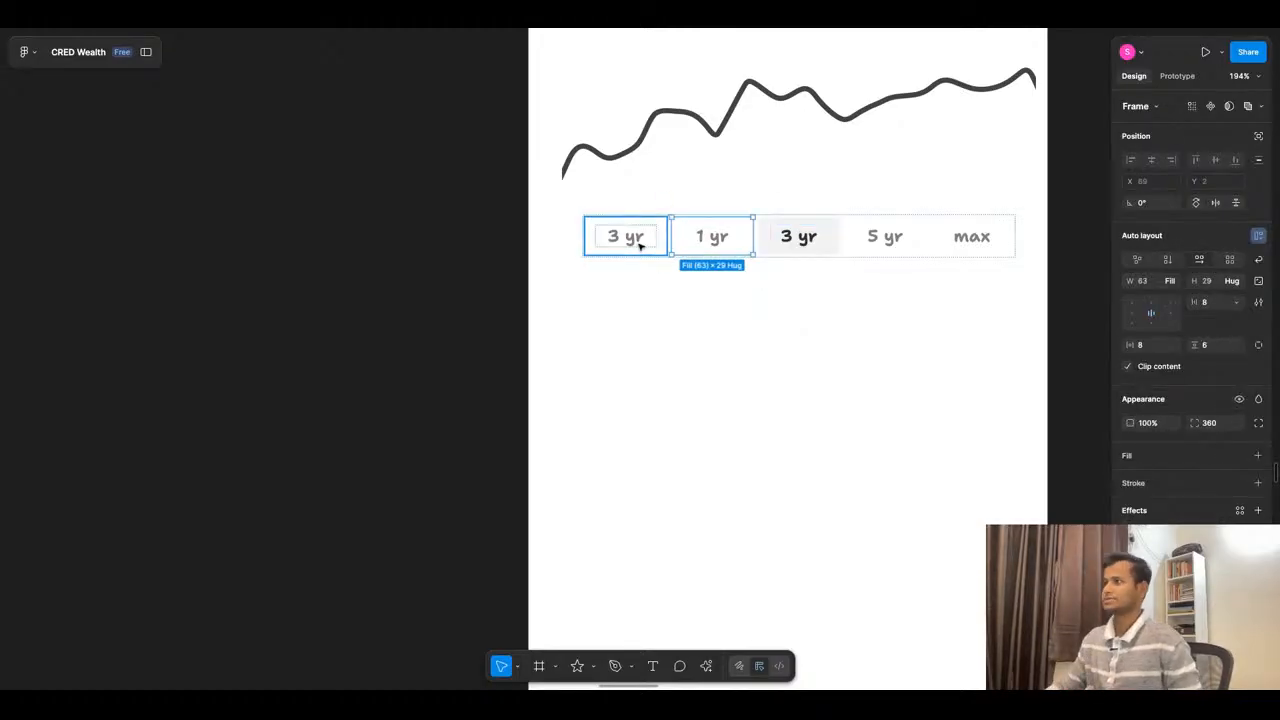
{"action": "double_click", "coordinate": [640, 246]}
{"action": "double_click", "coordinate": [640, 246]}
{"action": "type", "text": "6"}
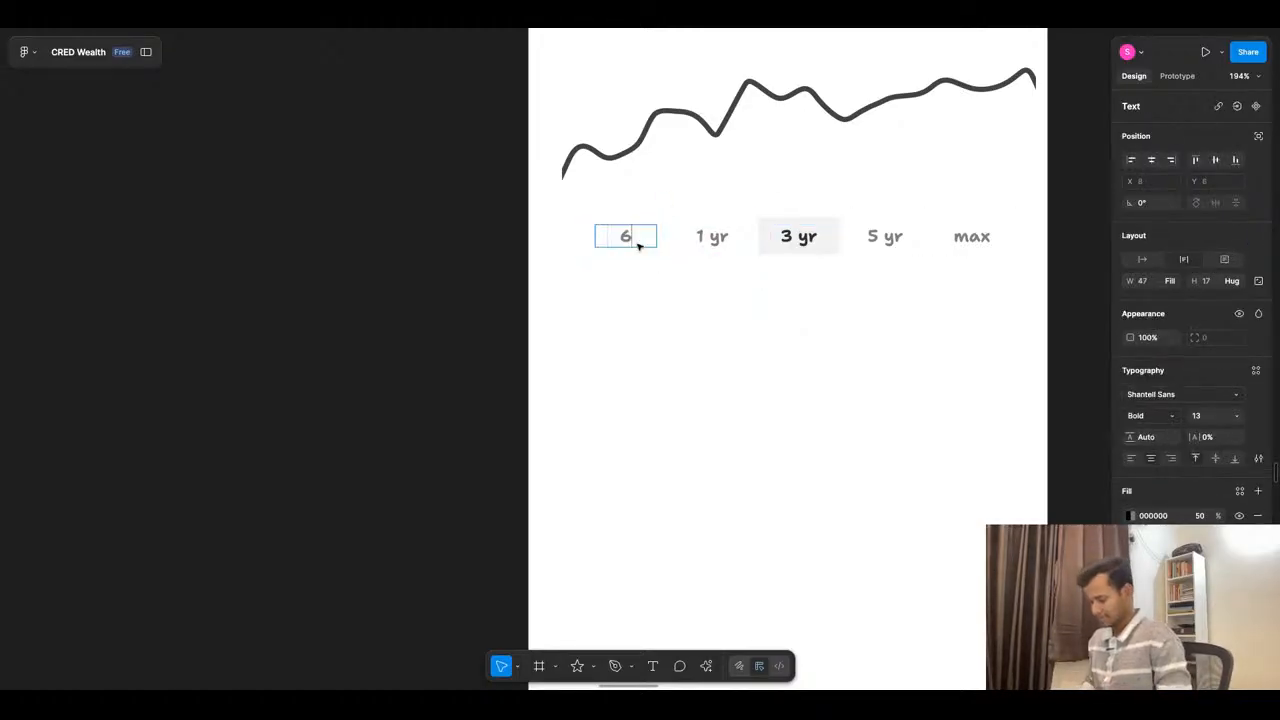
{"action": "type", "text": "m"}
{"action": "key", "text": "Escape"}
{"action": "key", "text": "Escape"}
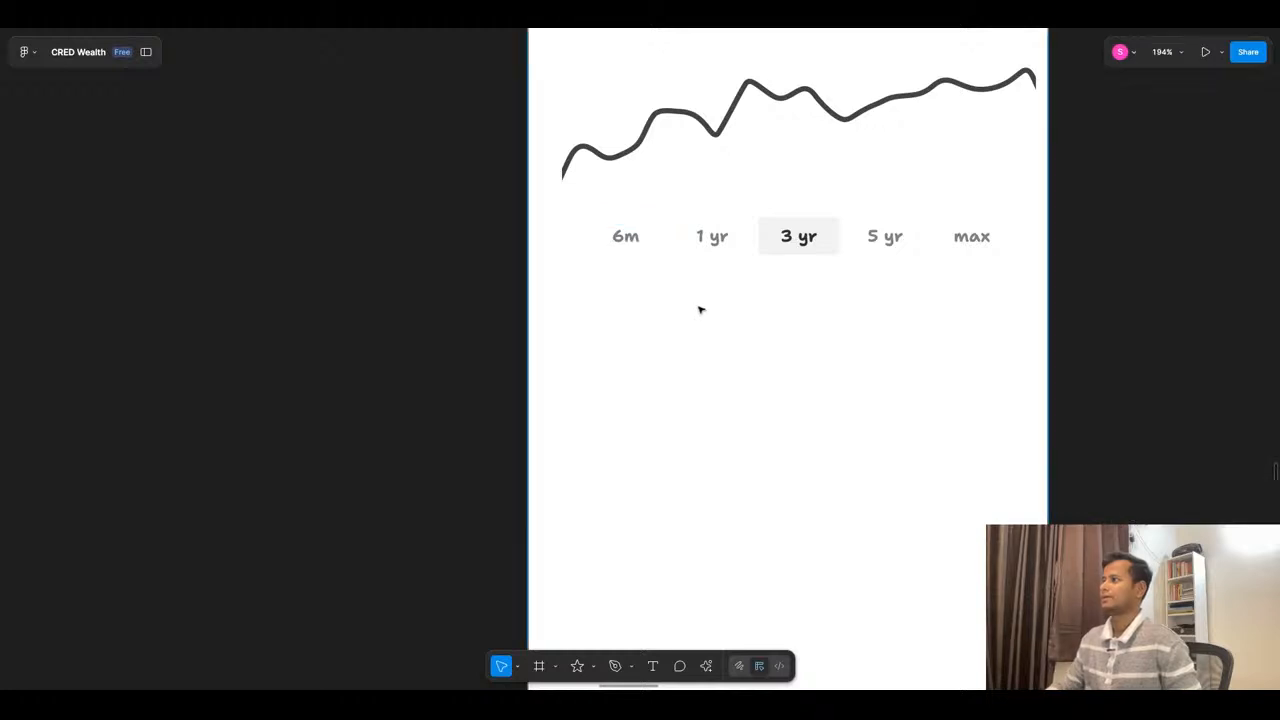
- Replace the text of the duplicated heading above the growth chart with "73.7%"
{"action": "scroll", "coordinate": [700, 310], "scroll_direction": "down", "scroll_amount": 5}
{"action": "scroll", "coordinate": [681, 189], "scroll_direction": "up", "scroll_amount": 3}
{"action": "double_click", "coordinate": [693, 183]}
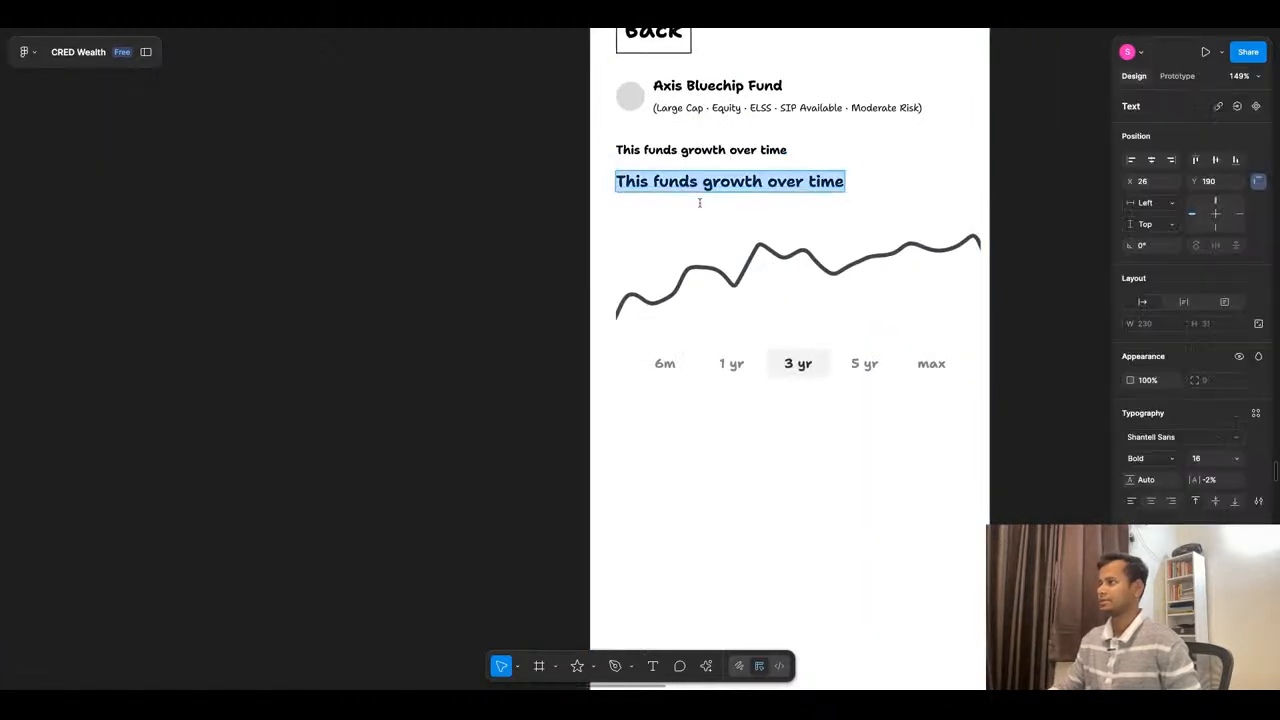
{"action": "type", "text": "73"}
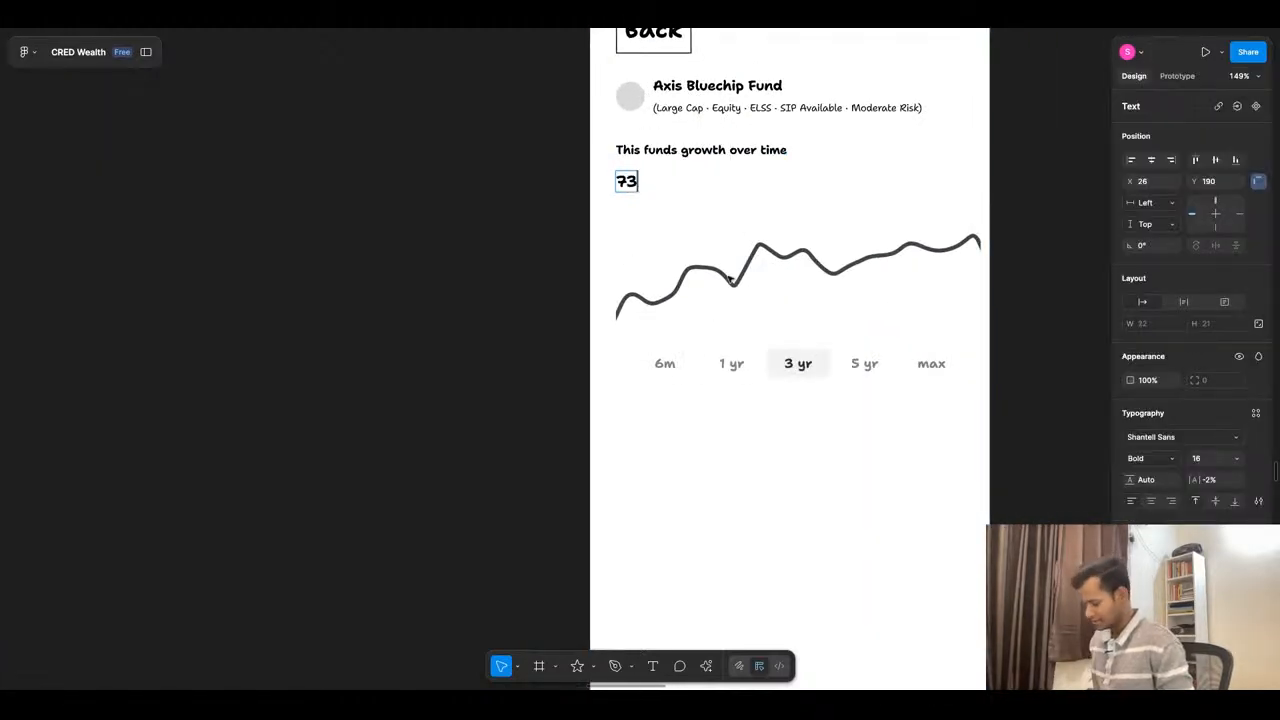
{"action": "type", "text": ".7%"}
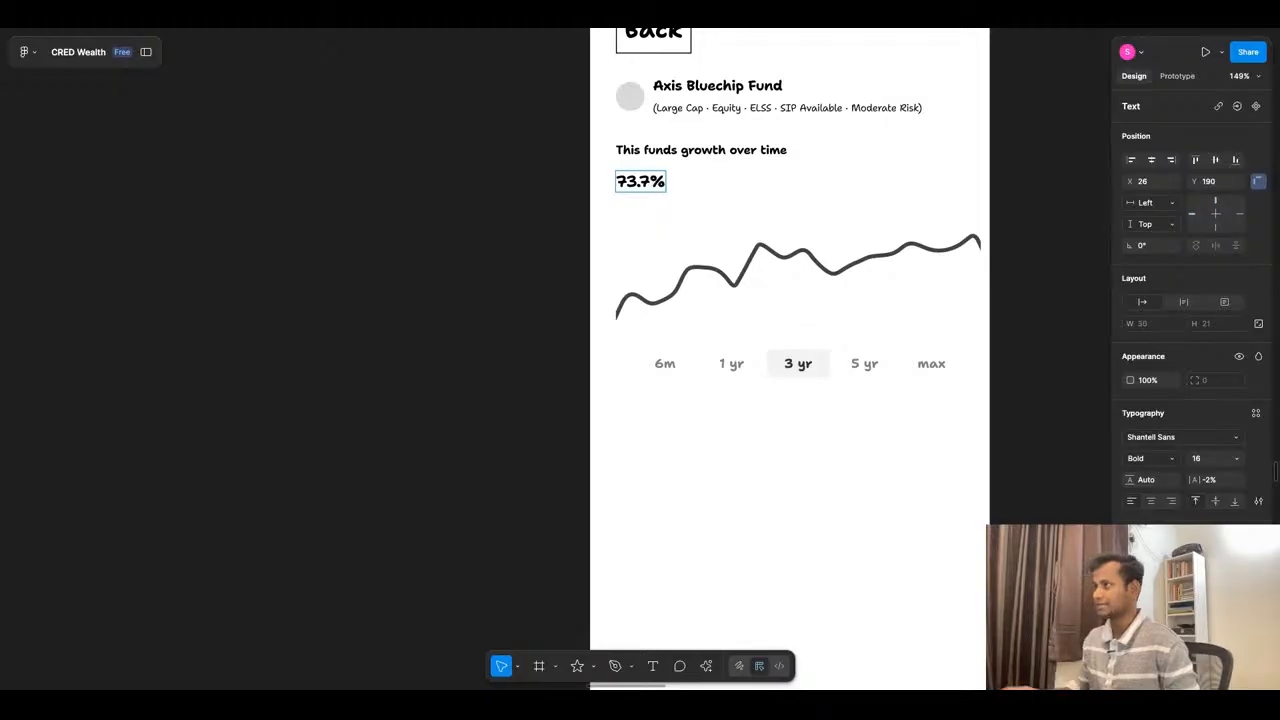
{"action": "key", "text": "Escape"}
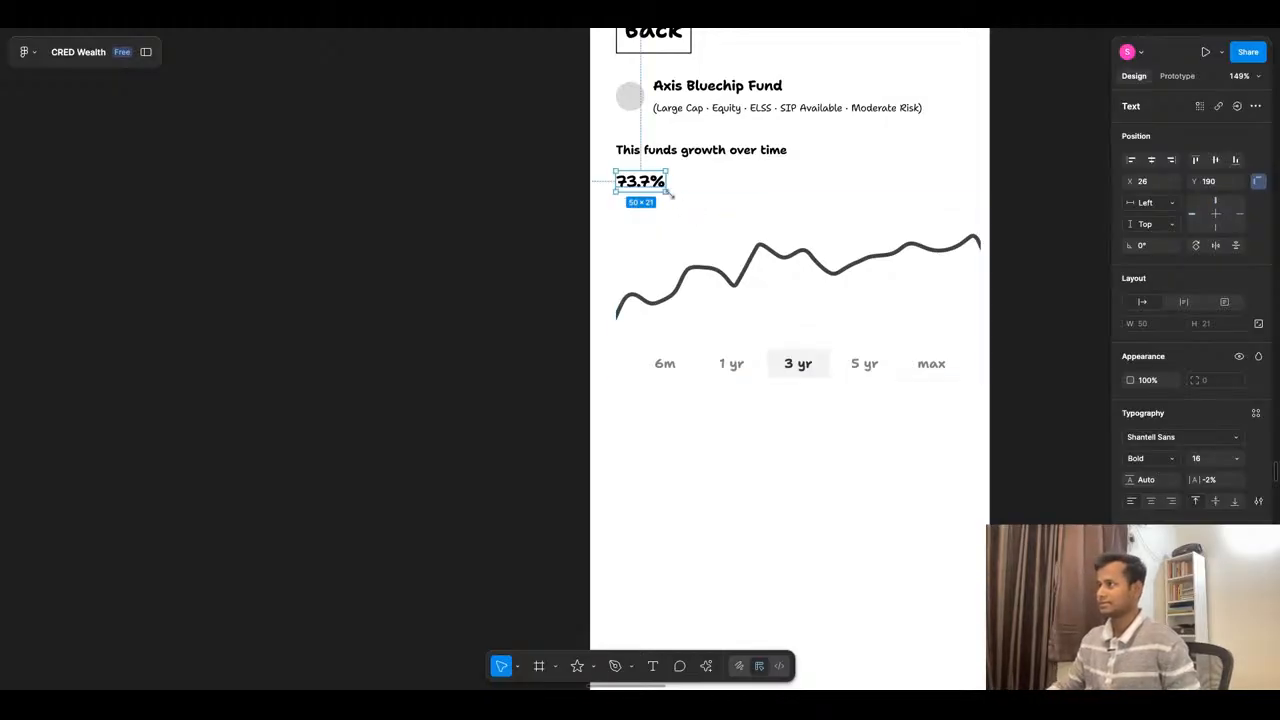
- Duplicate the 73.7% figure just to its right and change the copy's text to "3 yrs"
{"action": "left_click_drag", "start_coordinate": [651, 186], "coordinate": [707, 187], "text": "alt"}
{"action": "double_click", "coordinate": [707, 187]}
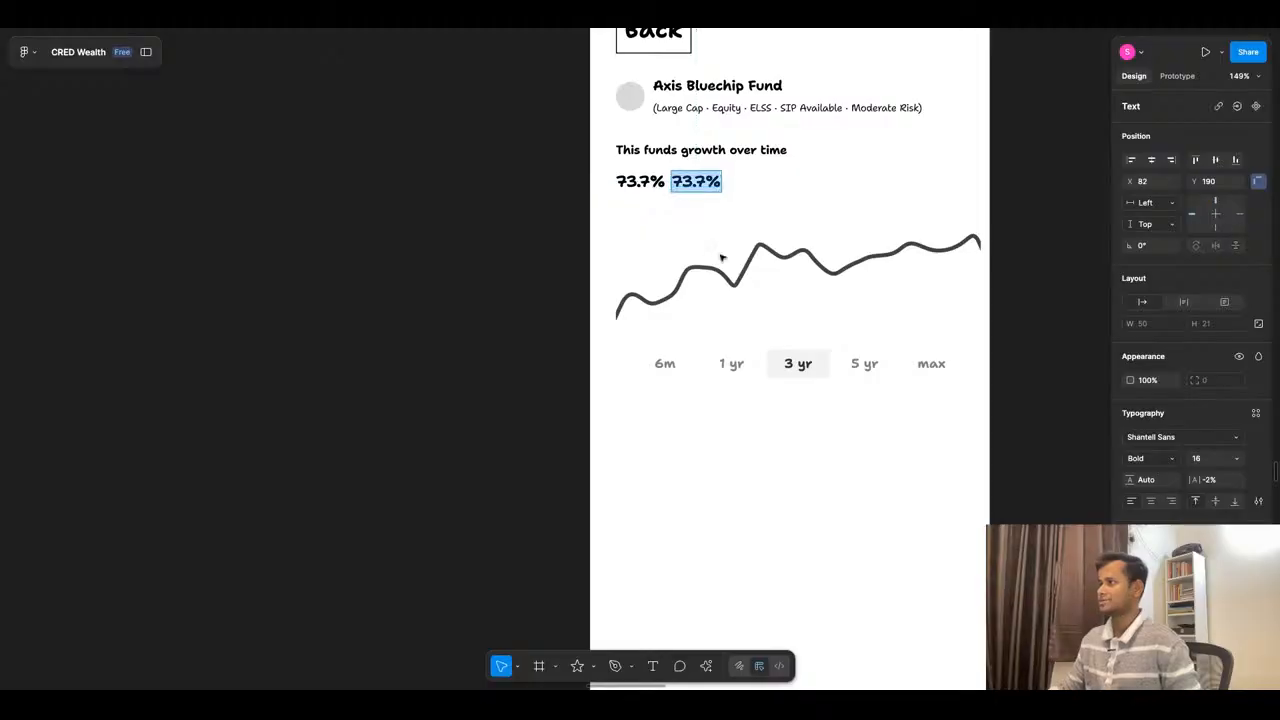
{"action": "type", "text": "3 y"}
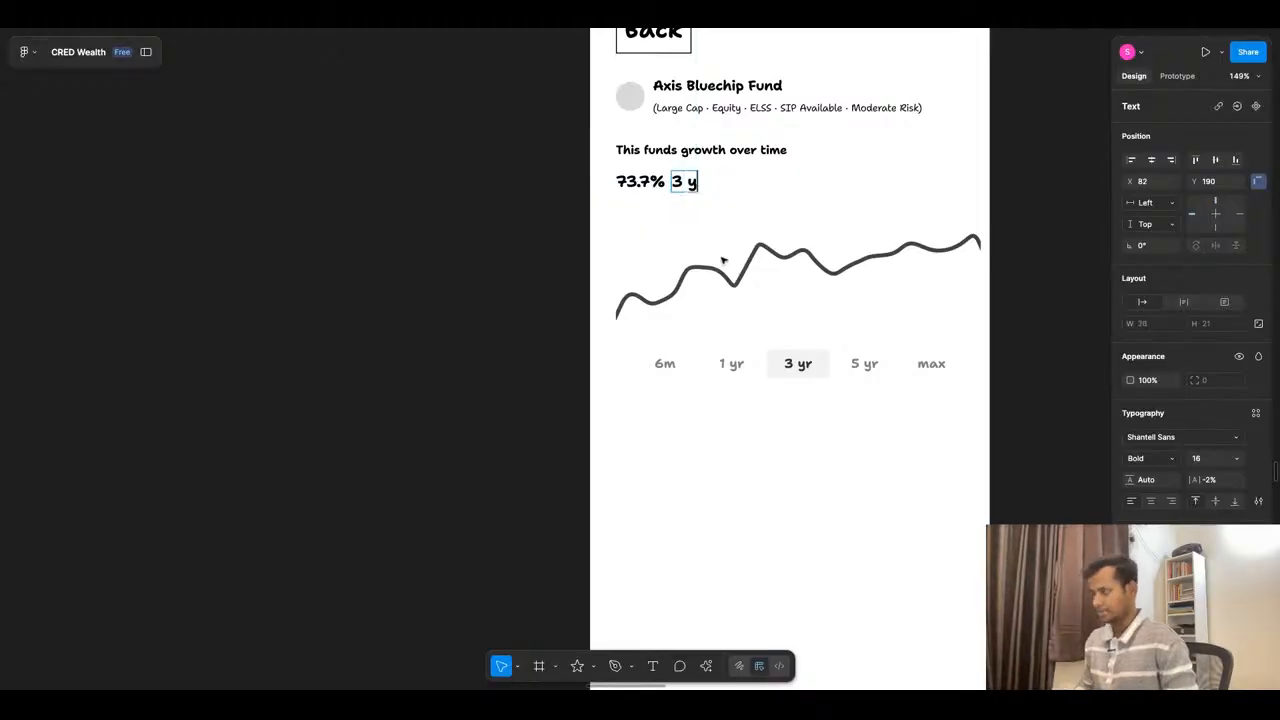
{"action": "type", "text": "rs"}
{"action": "key", "text": "Escape"}
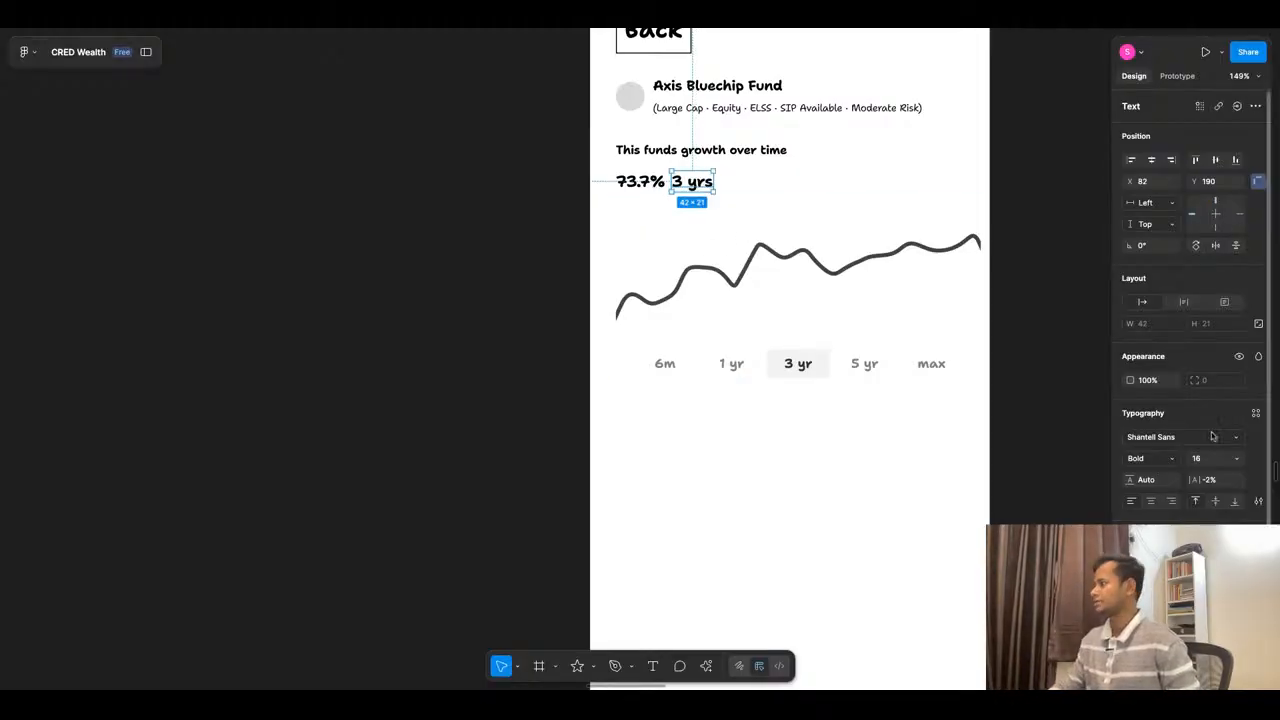
- Set the "3 yrs" label's font size to 12 and align it beside the percentage at X 83, Y 193
{"action": "left_click", "coordinate": [1236, 458]}
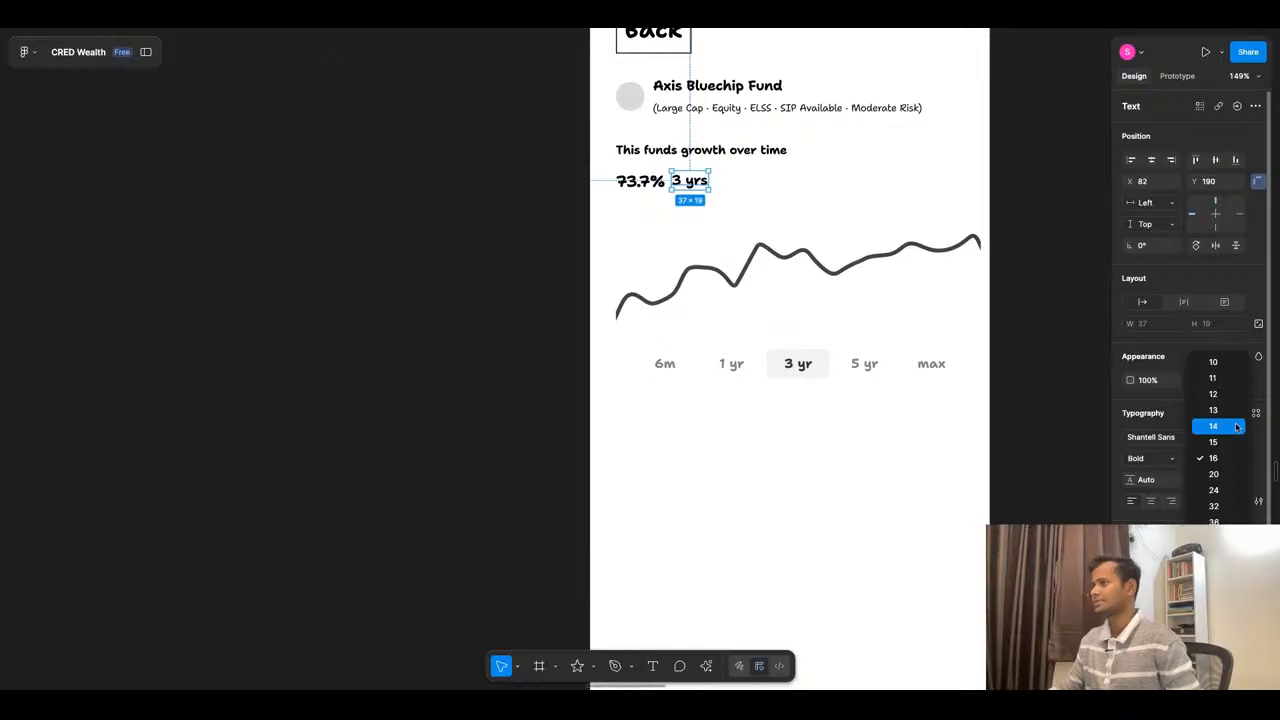
{"action": "left_click", "coordinate": [1228, 394]}
{"action": "scroll", "coordinate": [688, 184], "scroll_direction": "up", "scroll_amount": 1}
{"action": "scroll", "coordinate": [683, 184], "scroll_direction": "up", "scroll_amount": 5}
{"action": "left_click_drag", "start_coordinate": [683, 184], "coordinate": [686, 192]}
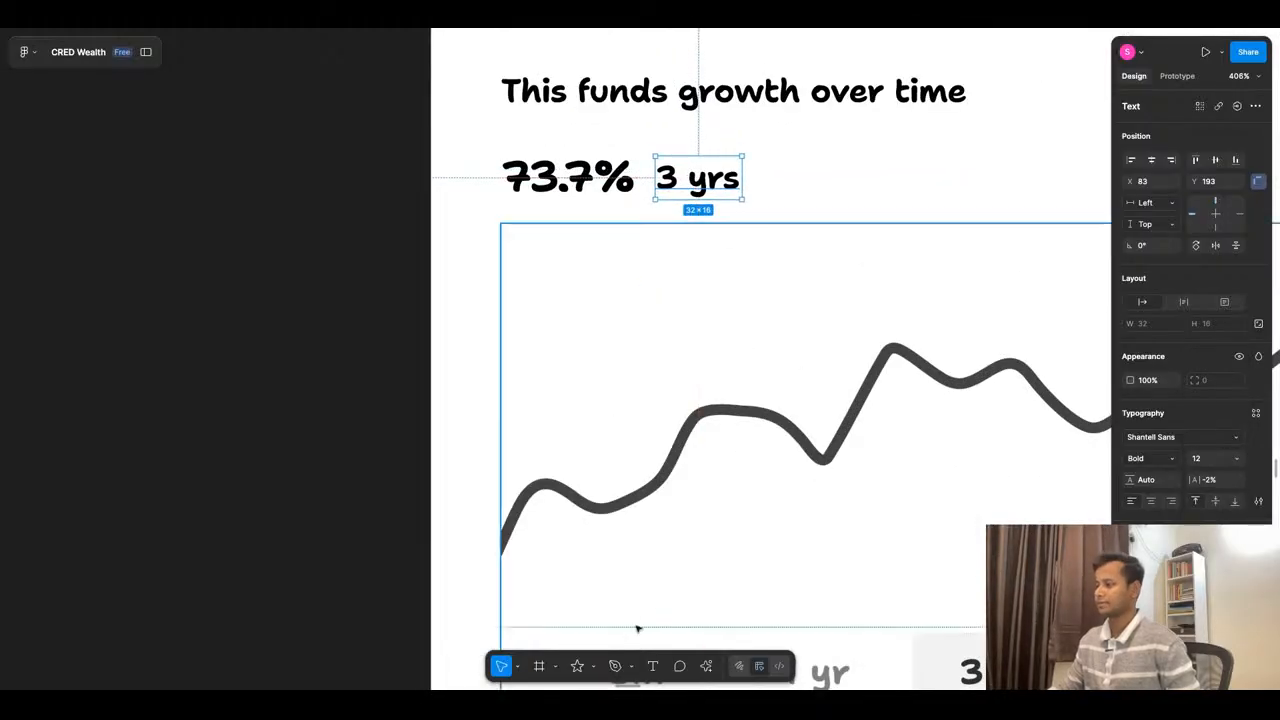
- Draw a small triangle about 11 × 7 px to the right of the "3 yrs" label using the Polygon tool
{"action": "left_click", "coordinate": [596, 666]}
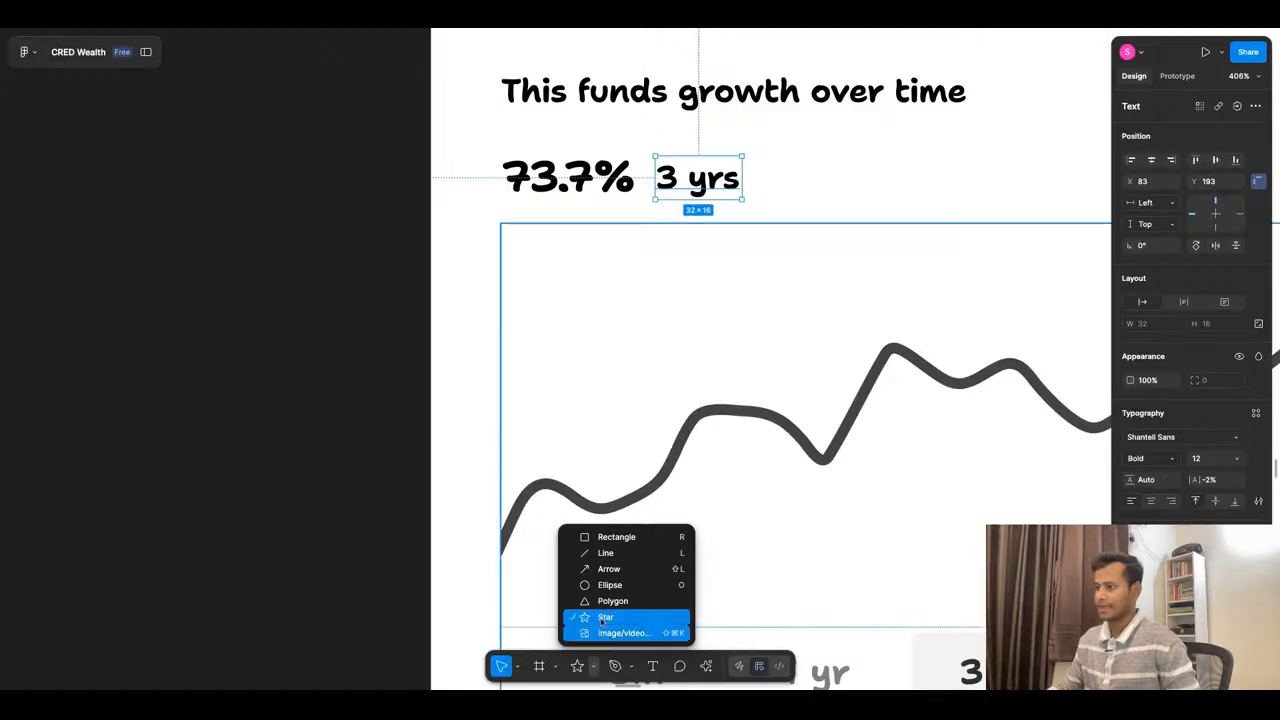
{"action": "left_click", "coordinate": [640, 600]}
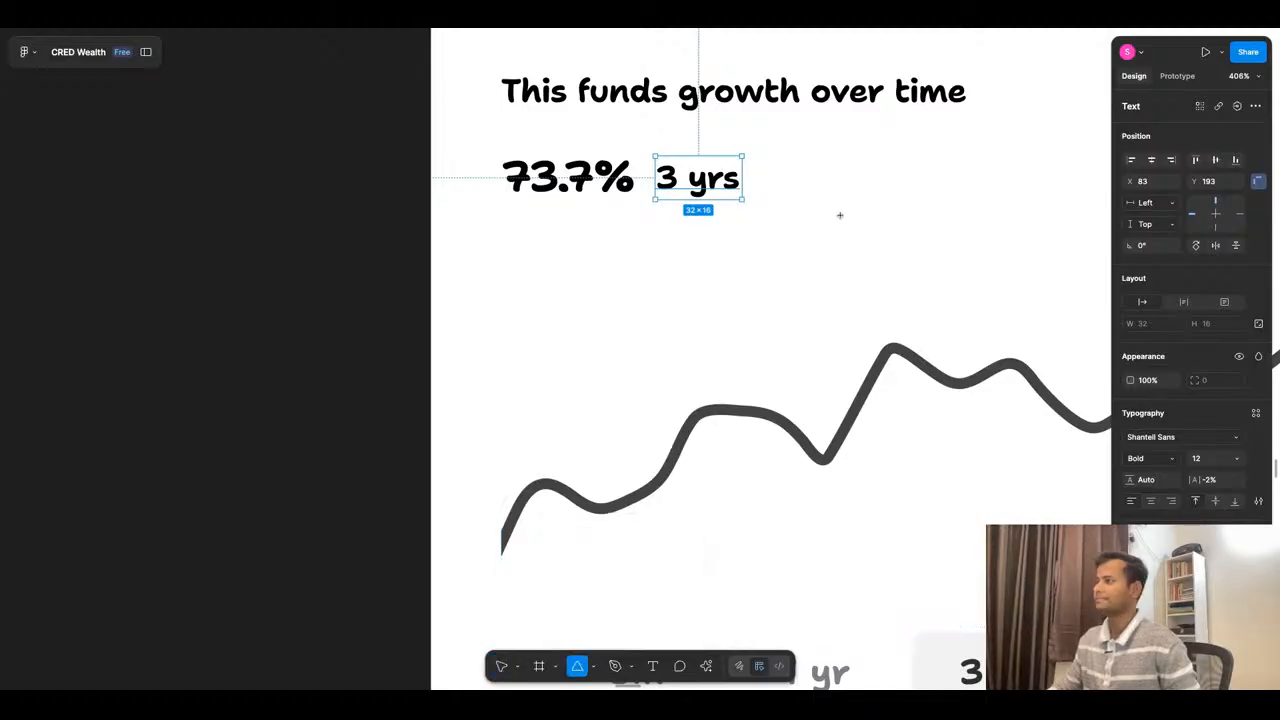
{"action": "left_click_drag", "start_coordinate": [765, 164], "coordinate": [795, 189]}
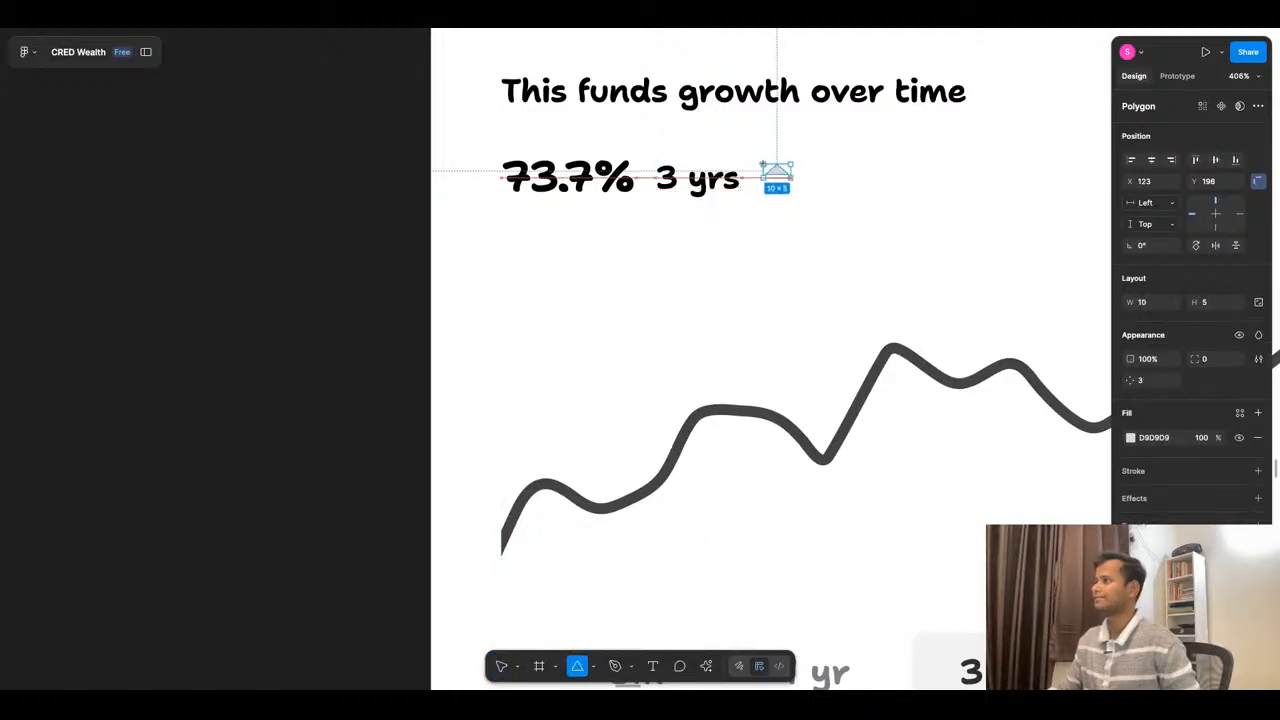
{"action": "key", "text": "v"}
{"action": "left_click", "coordinate": [720, 188]}
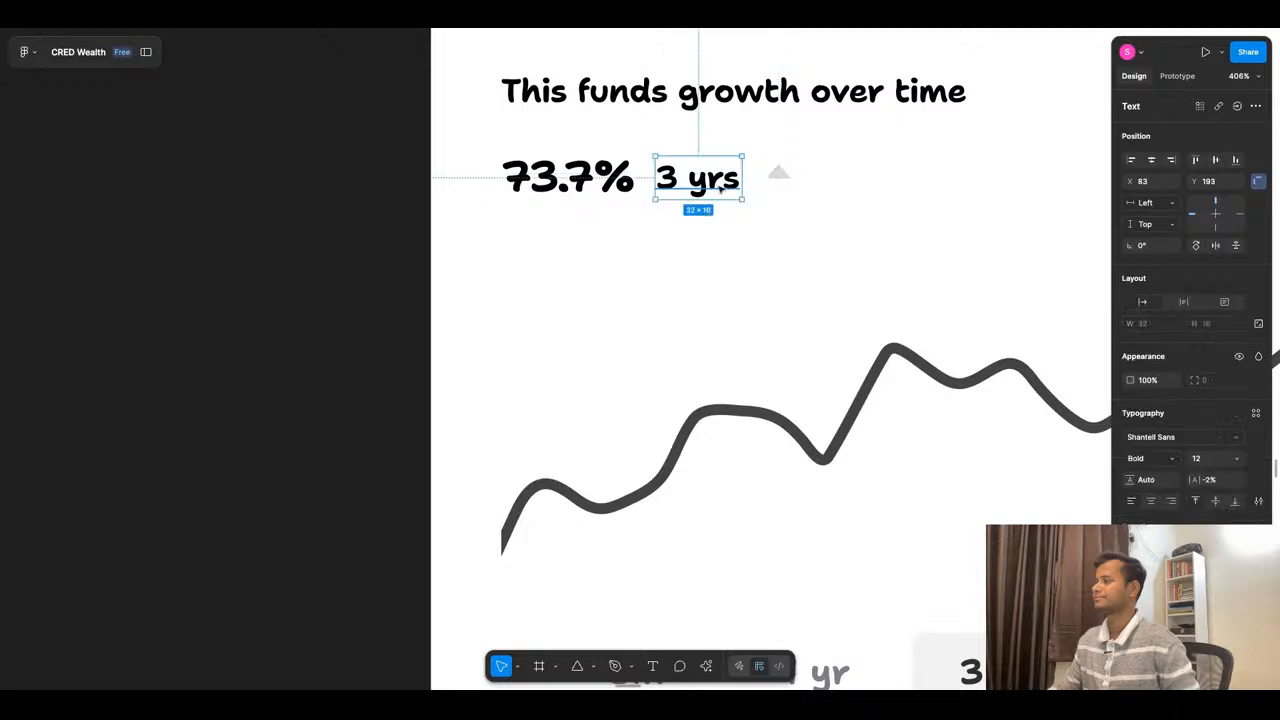
- Duplicate the triangle directly below the original and flip the copy vertically to form an up/down indicator
{"action": "left_click", "coordinate": [789, 174]}
{"action": "left_click_drag", "start_coordinate": [788, 173], "coordinate": [787, 178]}
{"action": "right_click", "coordinate": [787, 178]}
{"action": "key", "text": "Escape"}
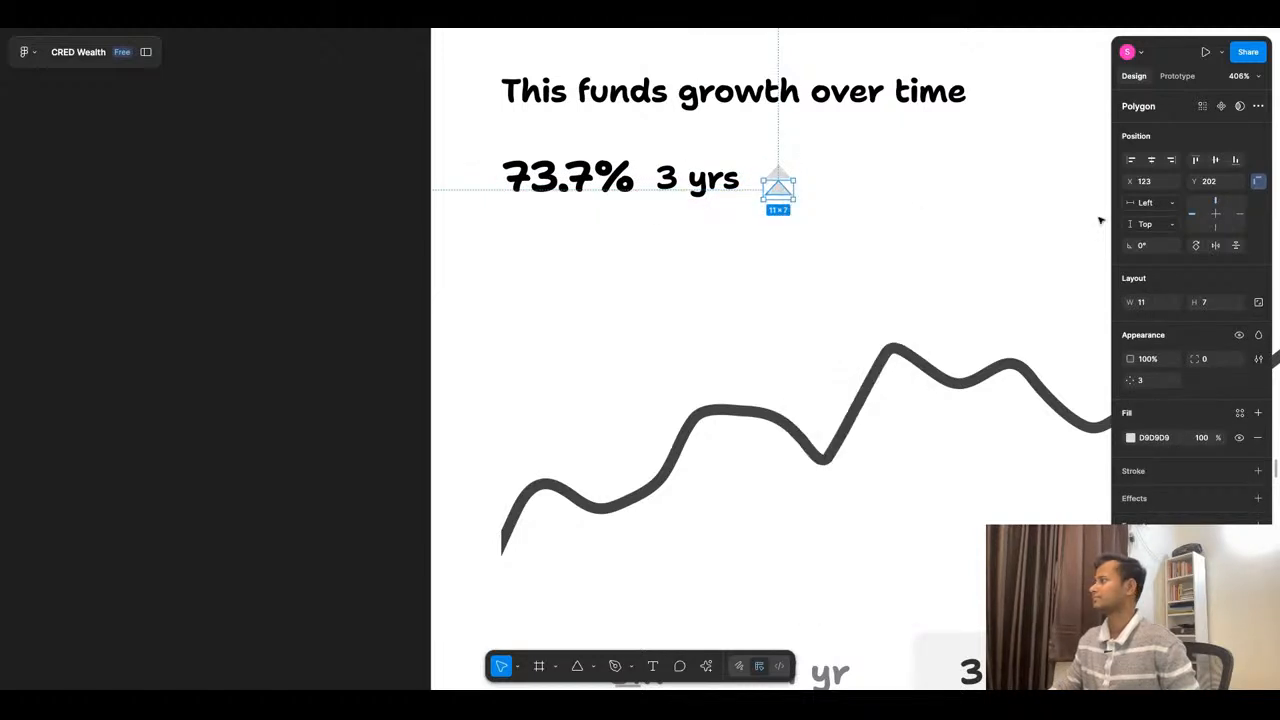
{"action": "right_click", "coordinate": [789, 191]}
{"action": "left_click", "coordinate": [845, 611]}
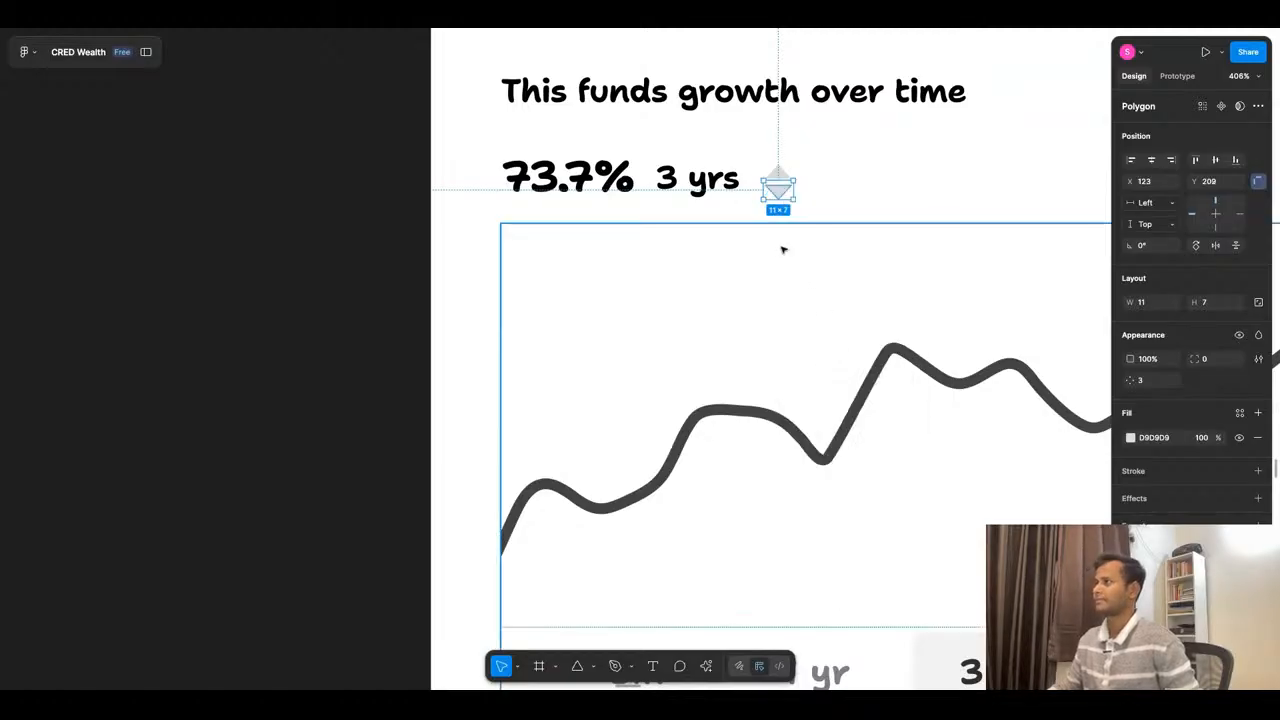
- Group both triangles in an auto layout frame and move it closer to "3 yrs", at X 120, Y 195
{"action": "scroll", "coordinate": [821, 167], "scroll_direction": "up", "scroll_amount": 5}
{"action": "left_click", "coordinate": [732, 182], "text": "shift"}
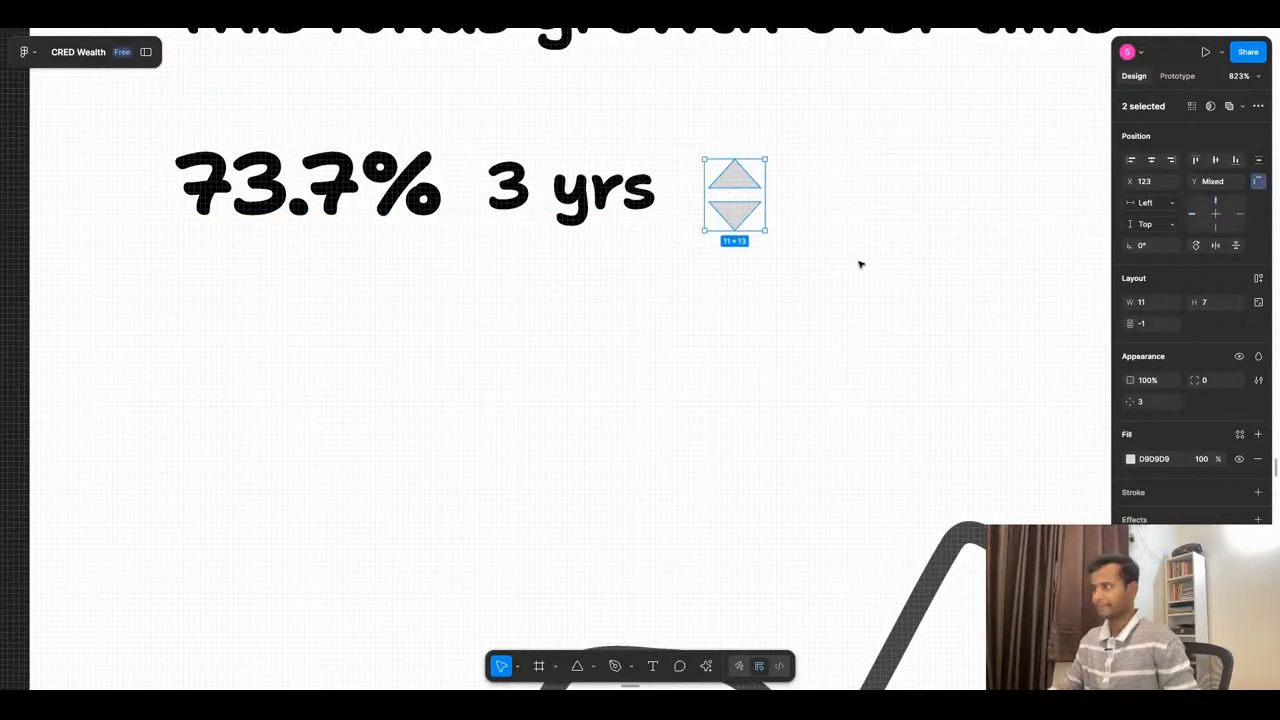
{"action": "key", "text": "shift+a"}
{"action": "scroll", "coordinate": [866, 229], "scroll_direction": "down", "scroll_amount": 3}
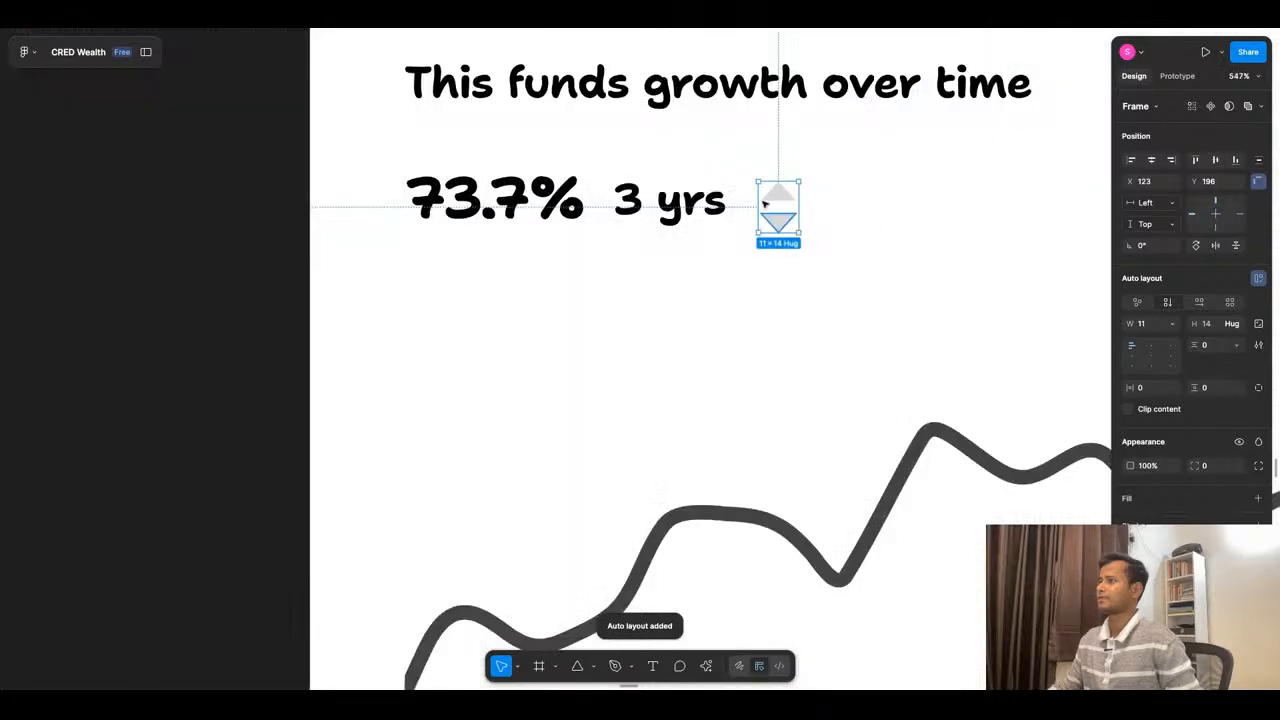
{"action": "scroll", "coordinate": [764, 204], "scroll_direction": "up", "scroll_amount": 3}
{"action": "left_click_drag", "start_coordinate": [805, 220], "coordinate": [791, 220]}
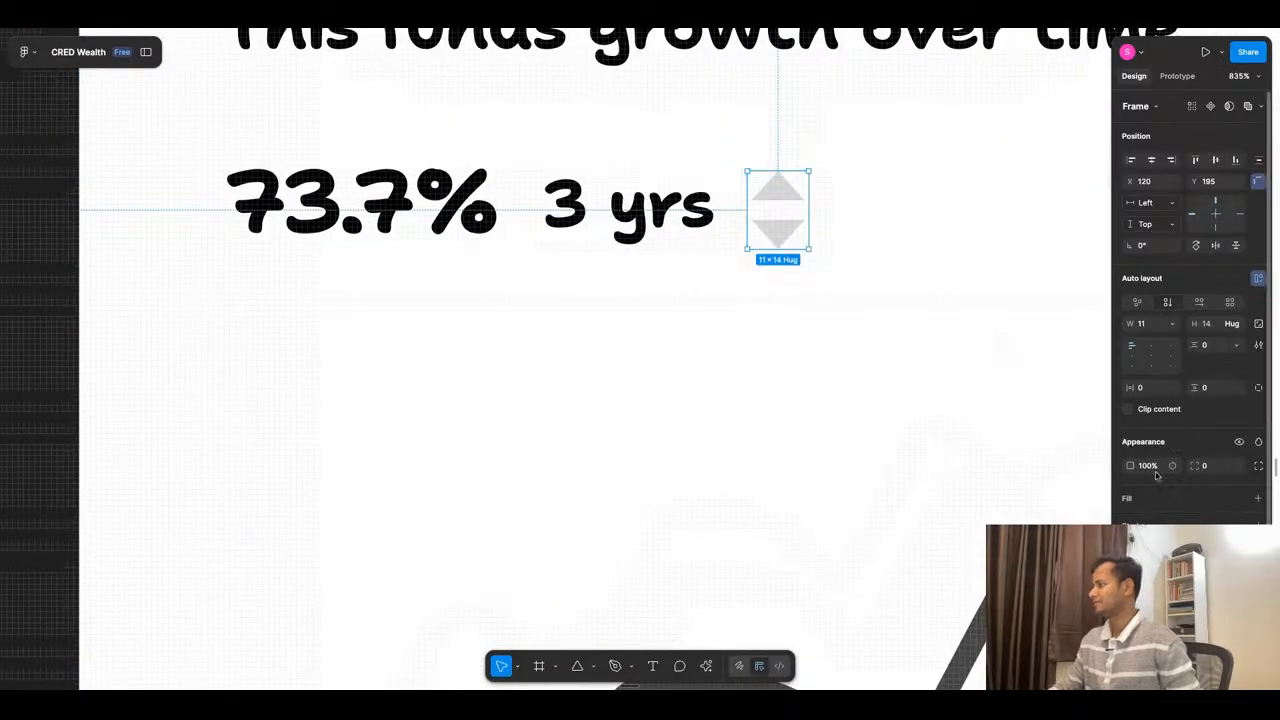
- Change the fill colour of both triangles in the up/down indicator to black
{"action": "left_click", "coordinate": [1131, 606]}
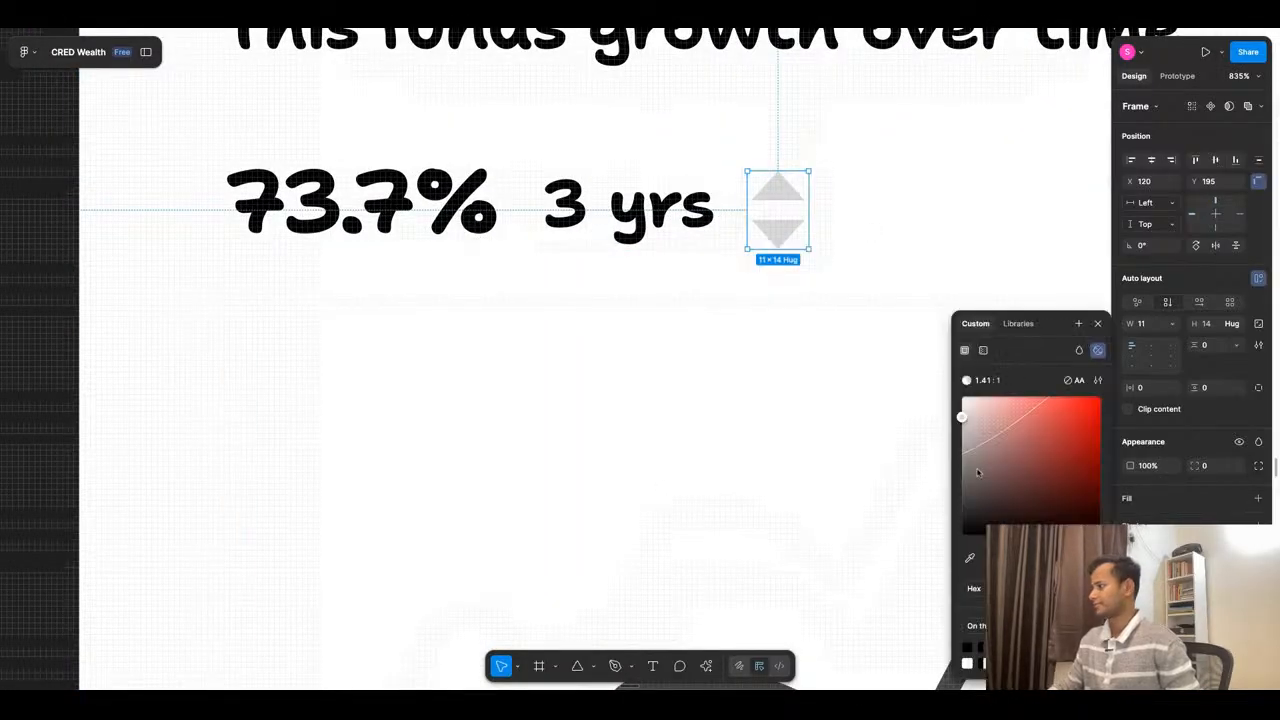
{"action": "left_click_drag", "start_coordinate": [980, 473], "coordinate": [963, 535]}
{"action": "left_click", "coordinate": [811, 403]}
{"action": "scroll", "coordinate": [856, 217], "scroll_direction": "down", "scroll_amount": 3}
{"action": "scroll", "coordinate": [857, 218], "scroll_direction": "down", "scroll_amount": 3}
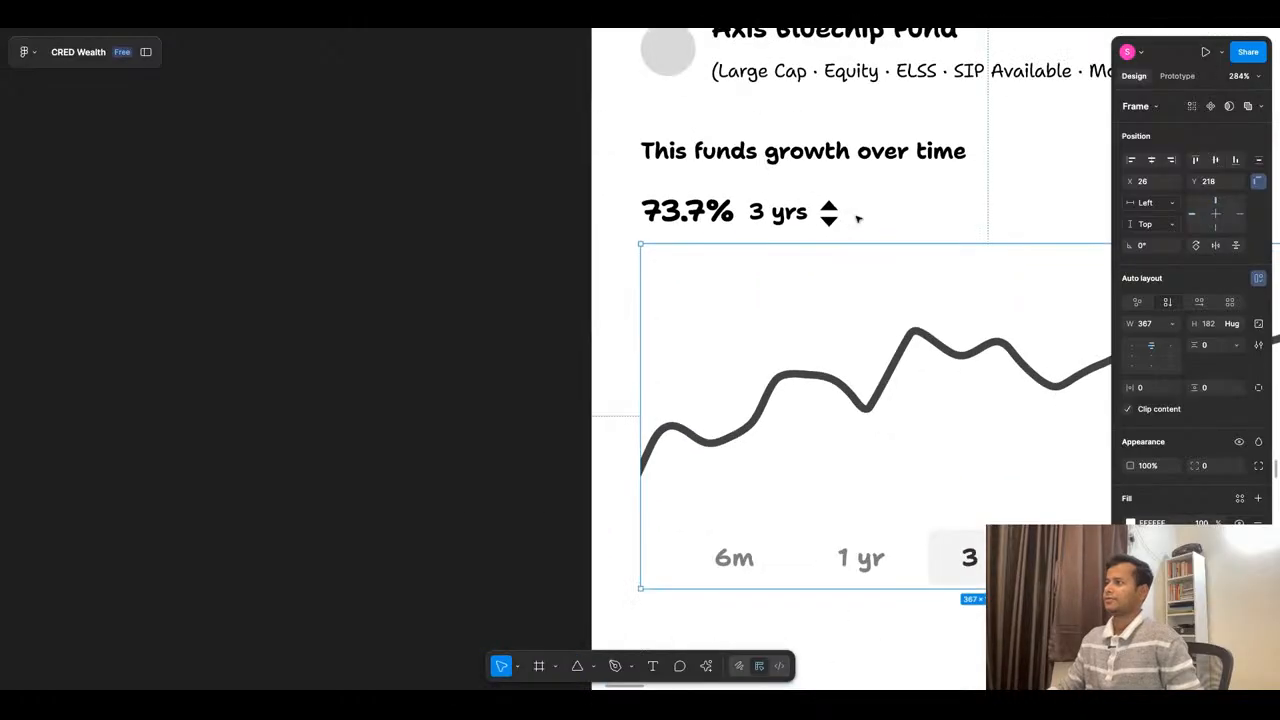
{"action": "scroll", "coordinate": [790, 241], "scroll_direction": "down", "scroll_amount": 2}
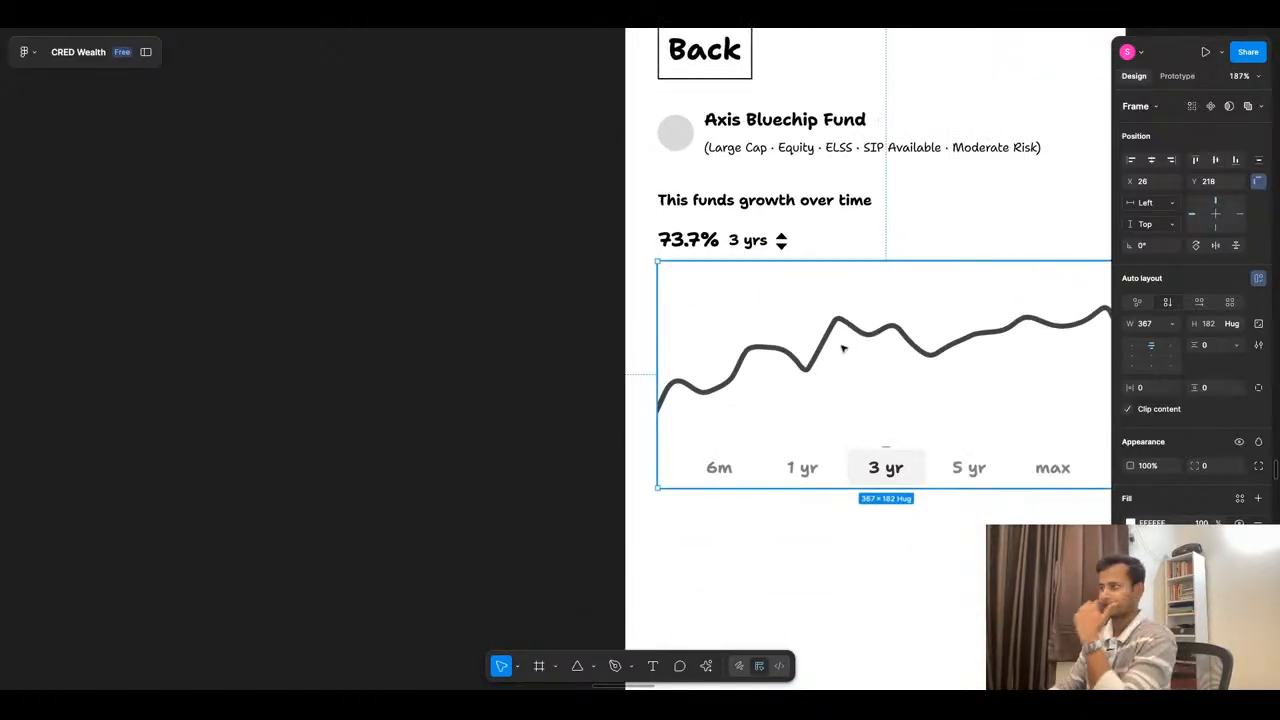
- Add a "Daily SIP" text below the growth chart's time ranges and wrap it in an auto layout frame
{"action": "left_click", "coordinate": [554, 314]}
{"action": "scroll", "coordinate": [557, 229], "scroll_direction": "down", "scroll_amount": 5}
{"action": "scroll", "coordinate": [605, 259], "scroll_direction": "down", "scroll_amount": 5}
{"action": "scroll", "coordinate": [643, 283], "scroll_direction": "up", "scroll_amount": 5}
{"action": "scroll", "coordinate": [649, 317], "scroll_direction": "up", "scroll_amount": 2}
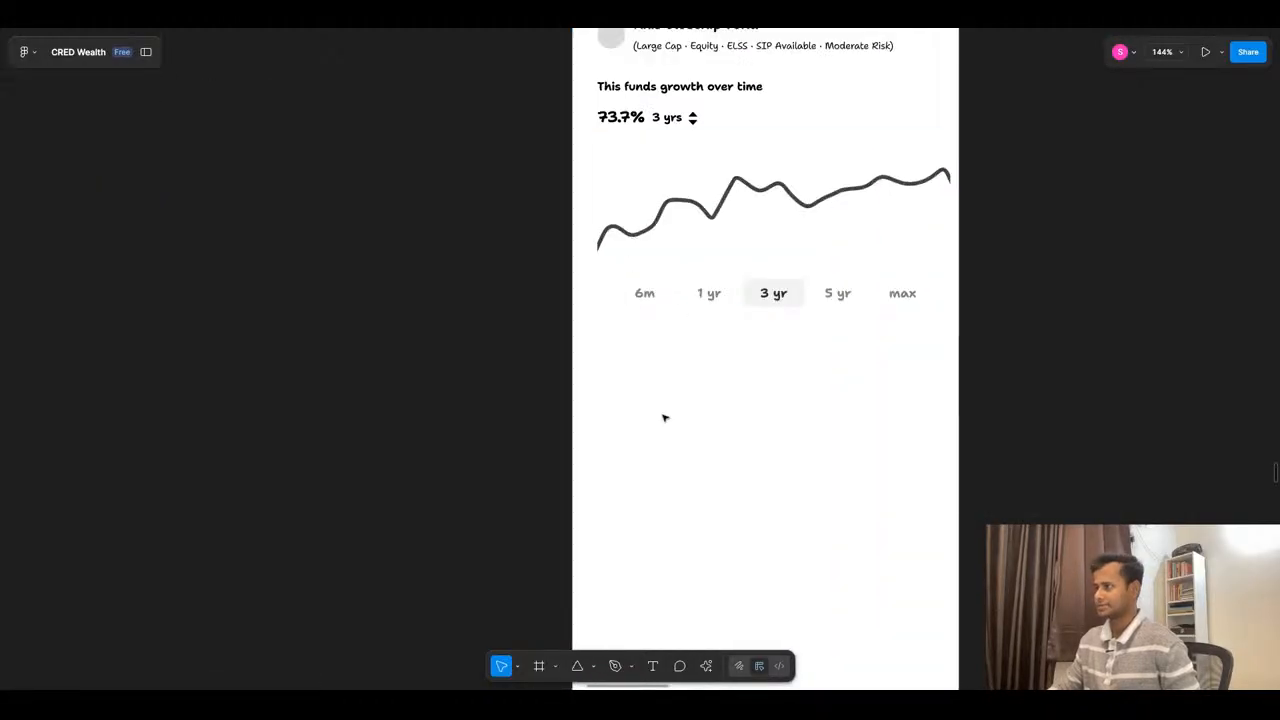
{"action": "key", "text": "t"}
{"action": "left_click", "coordinate": [615, 349]}
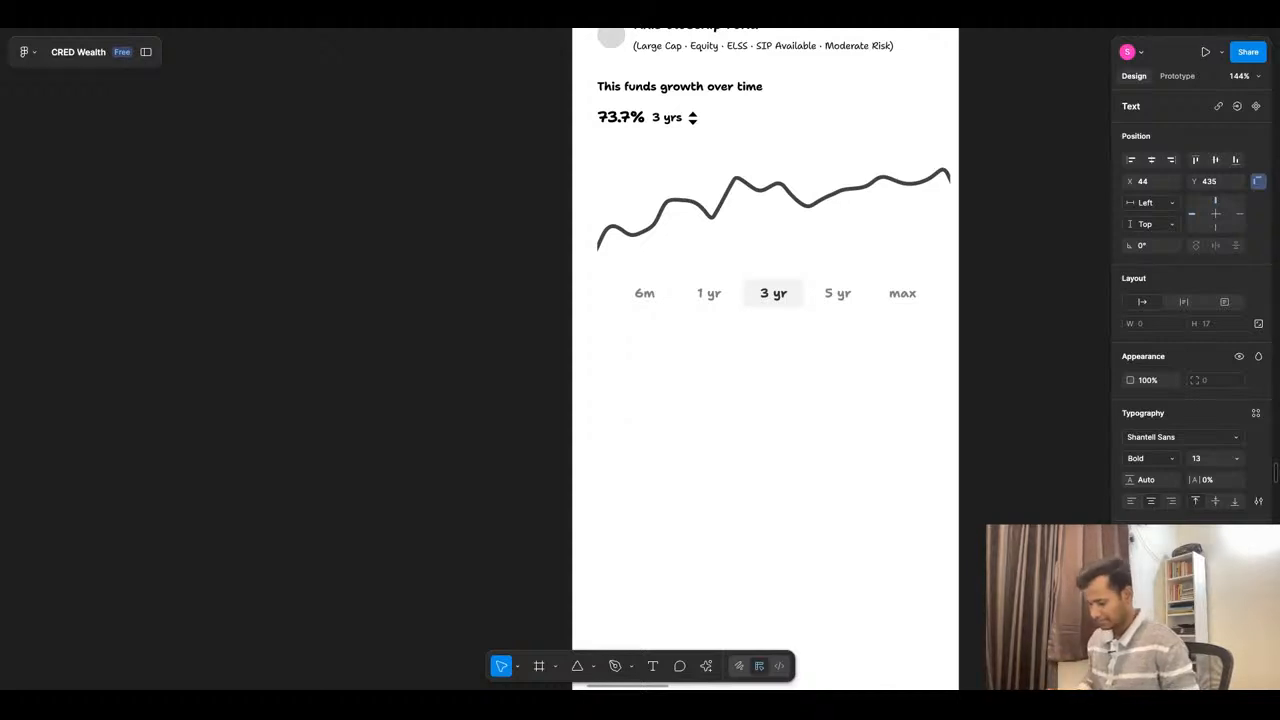
{"action": "type", "text": "Daily "}
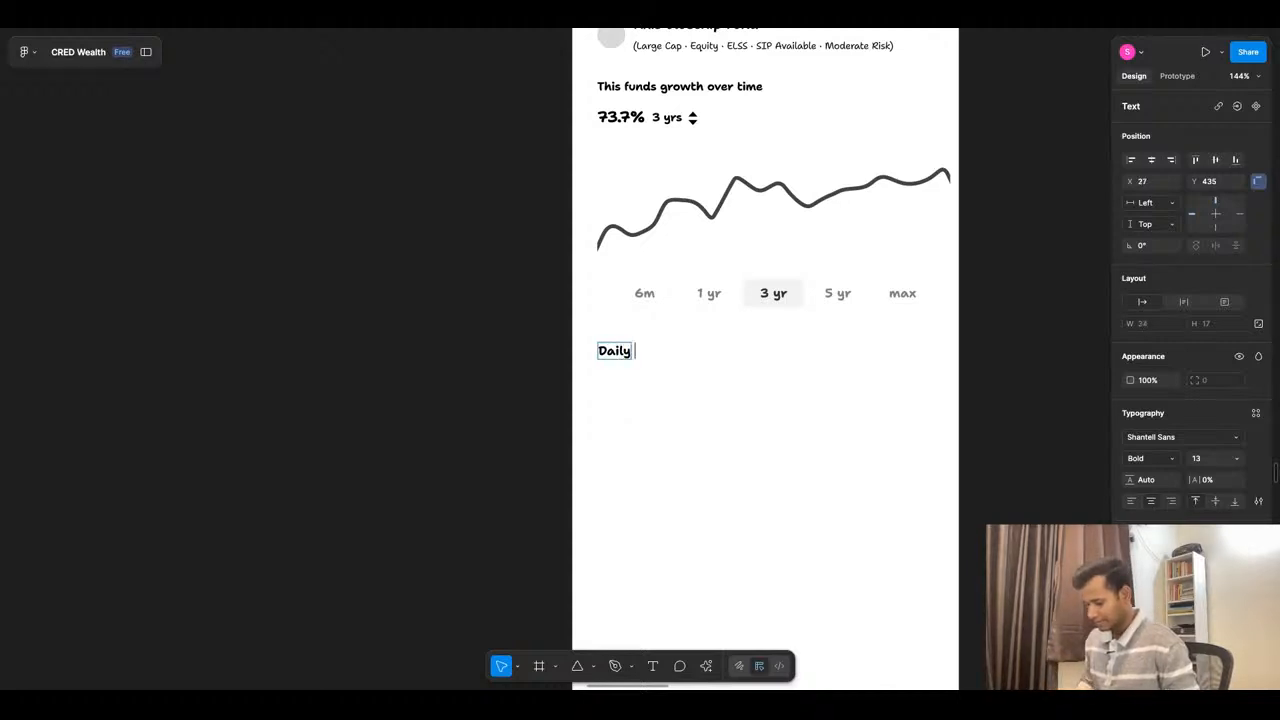
{"action": "type", "text": "SIP"}
{"action": "key", "text": "Escape"}
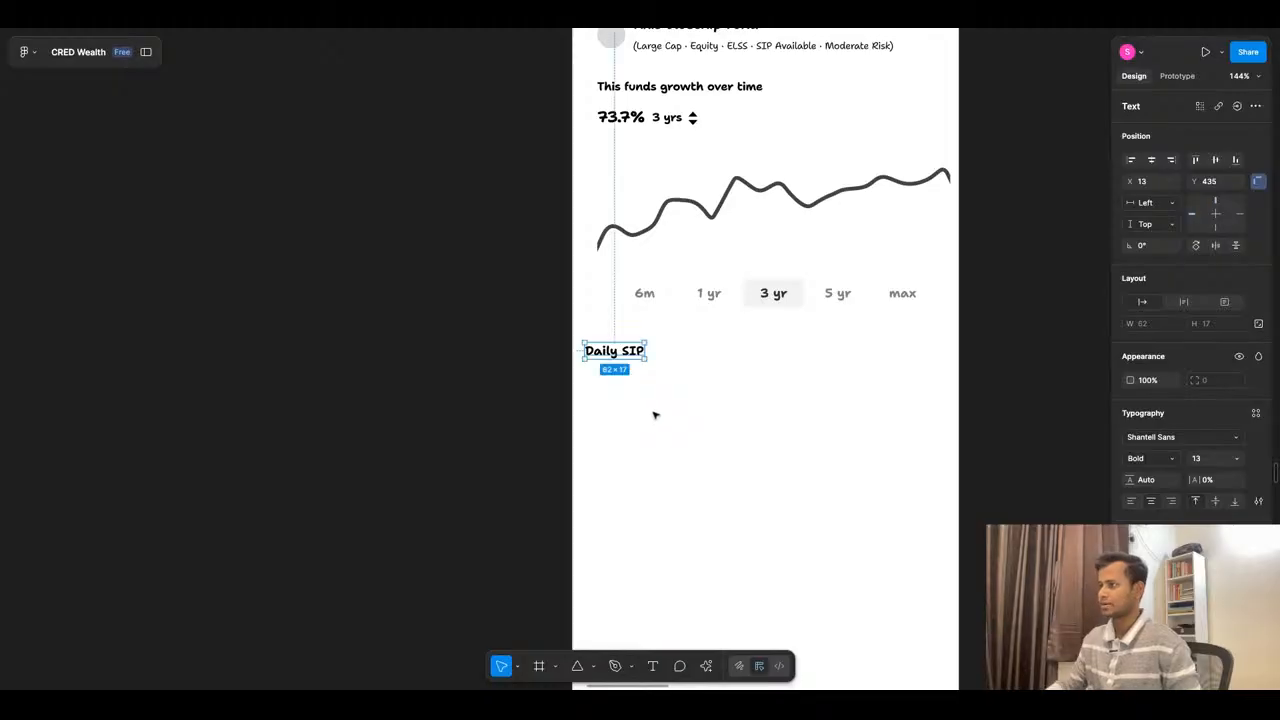
{"action": "key", "text": "shift+a"}
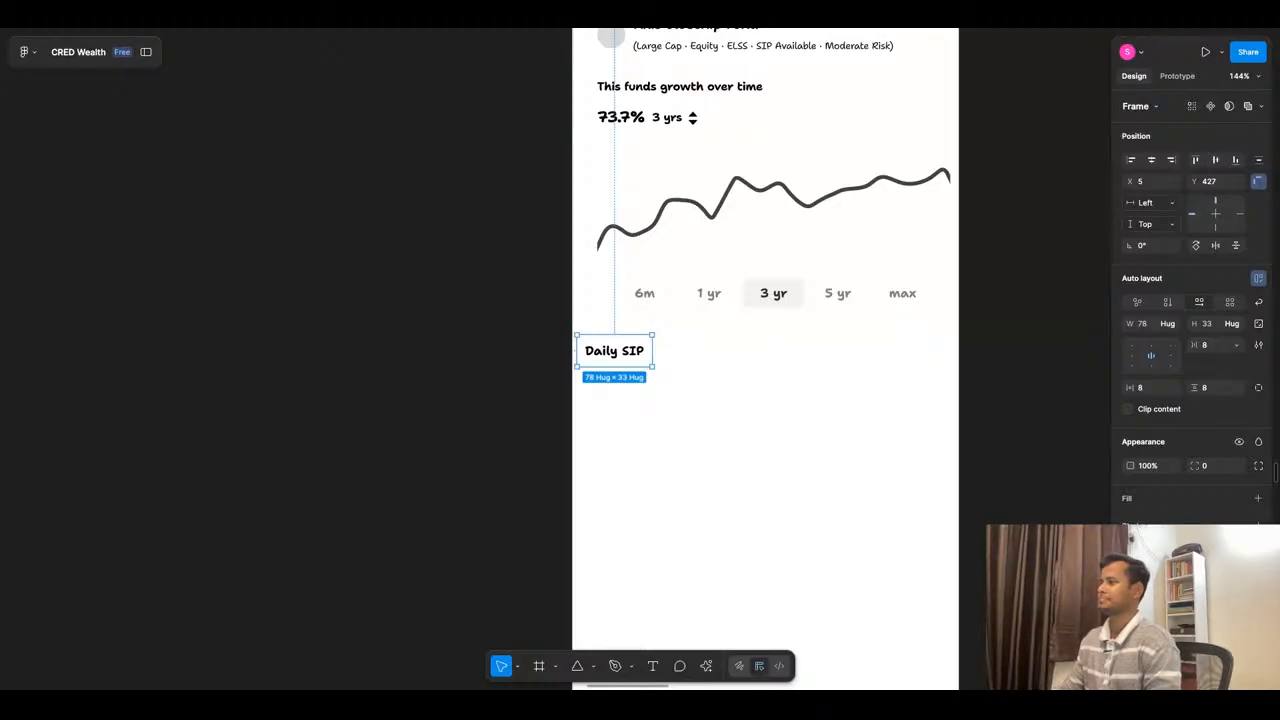
- Give the "Daily SIP" frame a black fill and change its label text to white
{"action": "left_click", "coordinate": [1130, 493]}
{"action": "left_click", "coordinate": [1132, 520]}
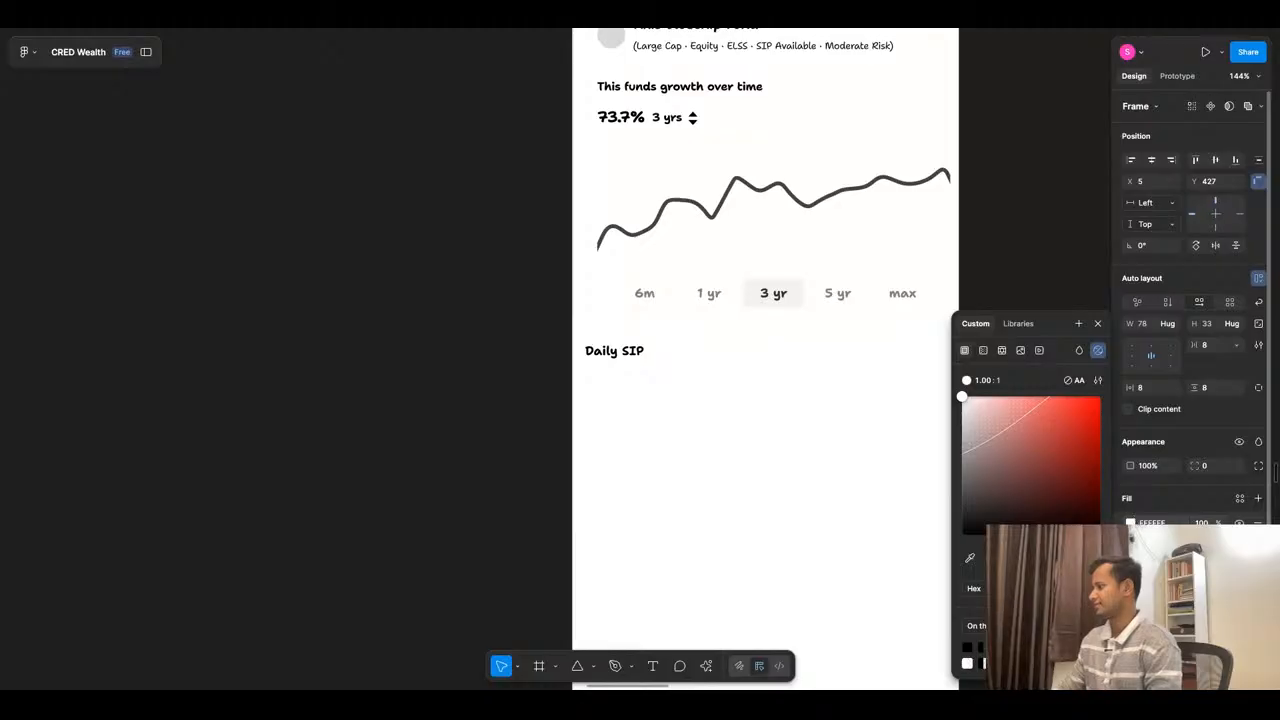
{"action": "left_click", "coordinate": [1131, 522]}
{"action": "left_click", "coordinate": [1131, 522]}
{"action": "left_click_drag", "start_coordinate": [964, 490], "coordinate": [962, 535]}
{"action": "double_click", "coordinate": [618, 357]}
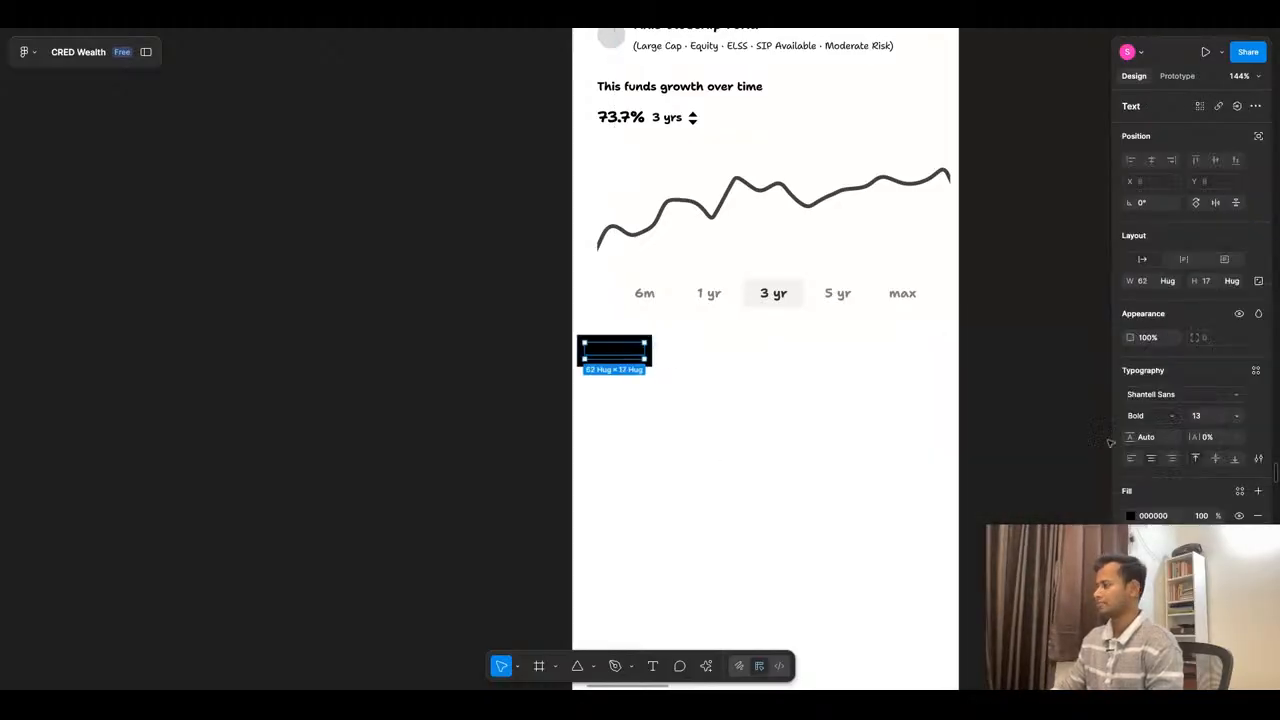
{"action": "left_click", "coordinate": [1131, 522]}
{"action": "left_click_drag", "start_coordinate": [1054, 479], "coordinate": [963, 394]}
- Widen the "Daily SIP" button, duplicate it alongside on its right, and relabel the copy "SIP"
{"action": "left_click", "coordinate": [722, 418]}
{"action": "left_click", "coordinate": [606, 360]}
{"action": "left_click_drag", "start_coordinate": [606, 360], "coordinate": [744, 352]}
{"action": "double_click", "coordinate": [744, 352]}
{"action": "type", "text": "SIP"}
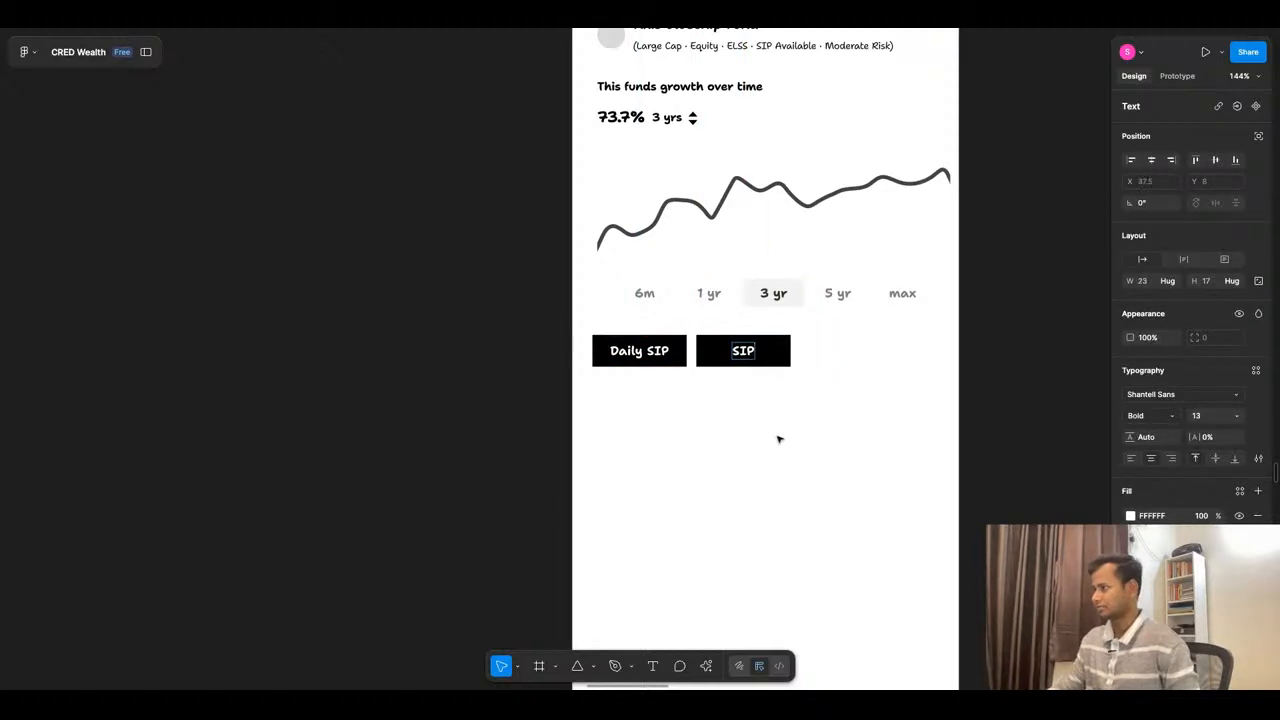
{"action": "key", "text": "Escape"}
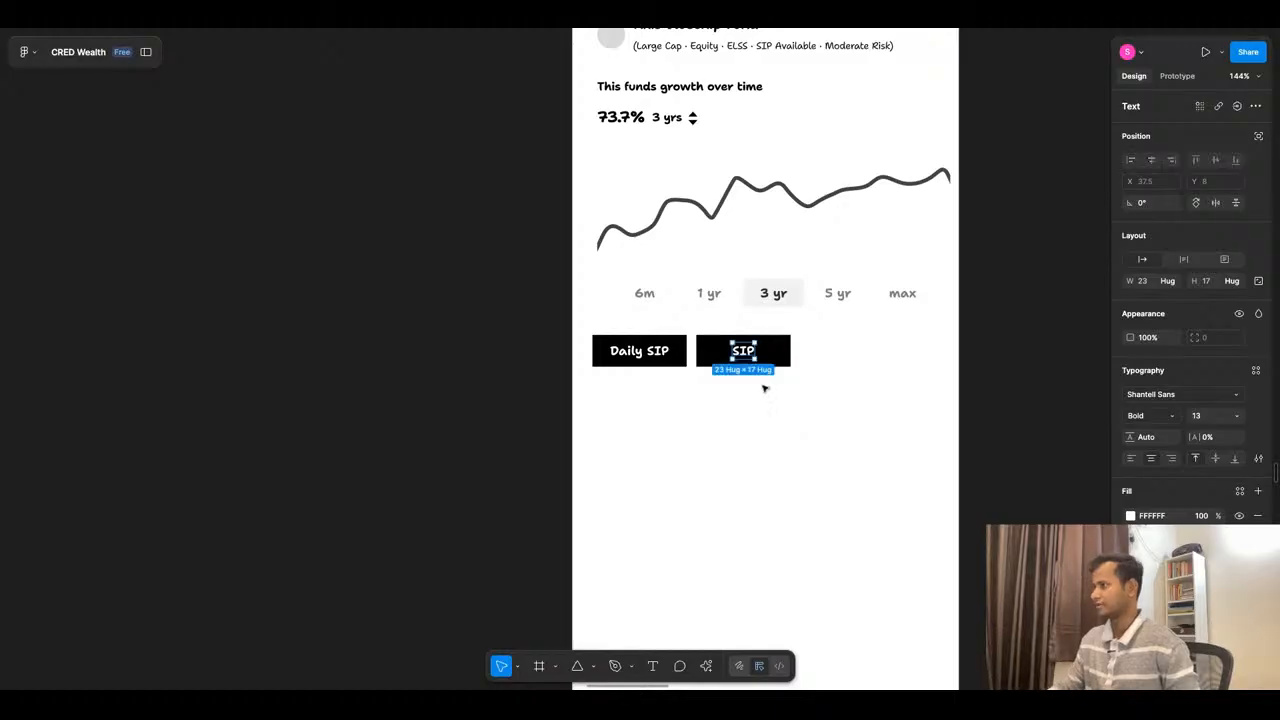
- Duplicate the "SIP" button to its right and relabel the copy "One-Time"
{"action": "left_click", "coordinate": [767, 357]}
{"action": "left_click_drag", "start_coordinate": [767, 357], "coordinate": [853, 357]}
{"action": "double_click", "coordinate": [853, 357]}
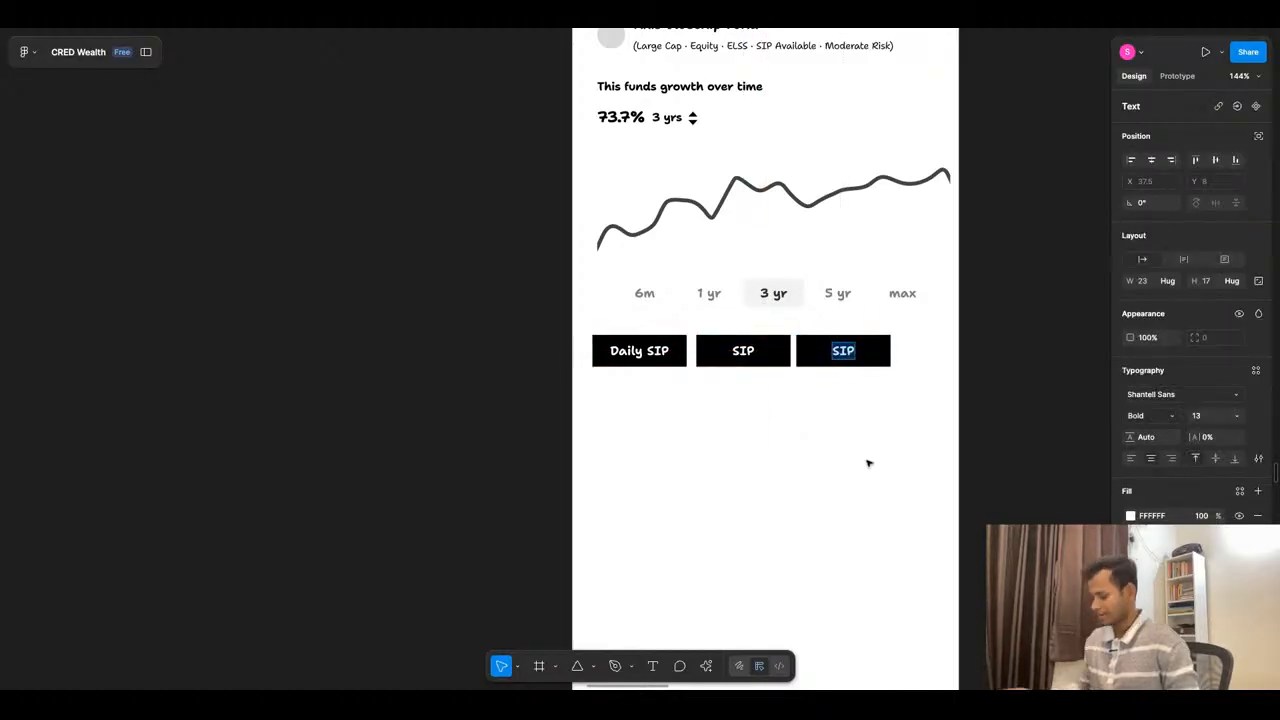
{"action": "type", "text": "One Time"}
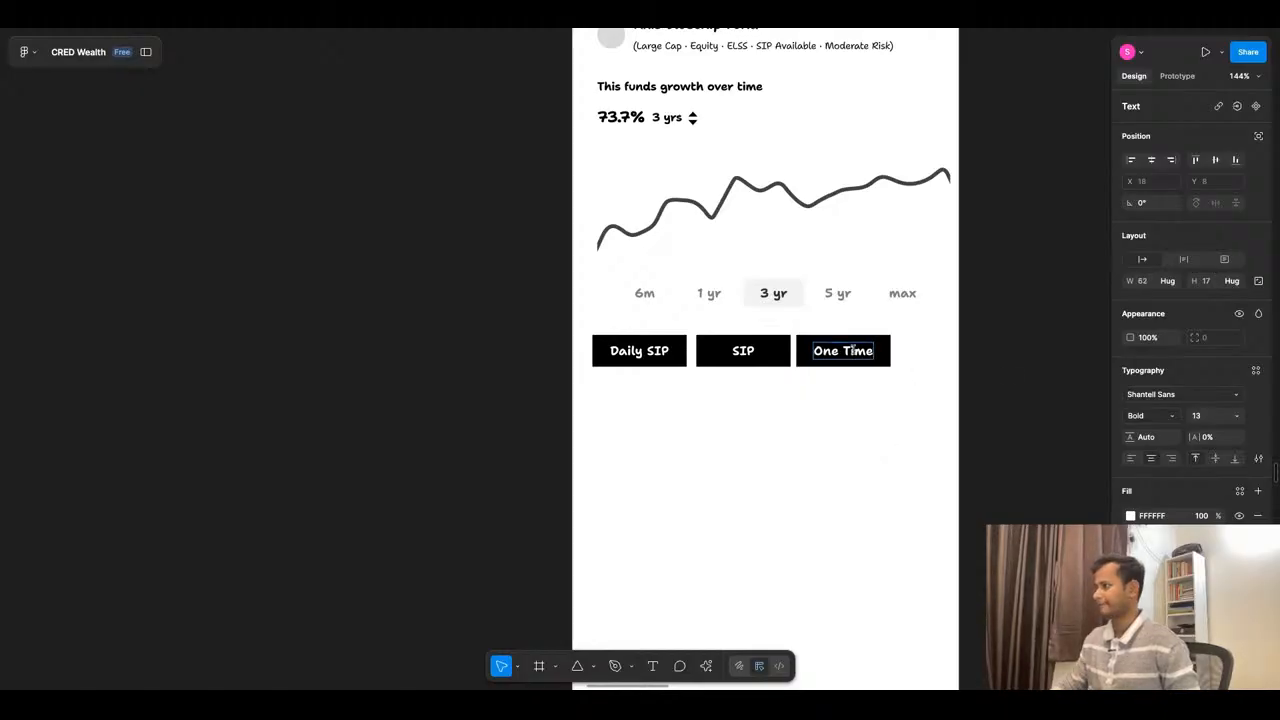
{"action": "left_click", "coordinate": [843, 350]}
{"action": "key", "text": "BackSpace"}
{"action": "type", "text": "-"}
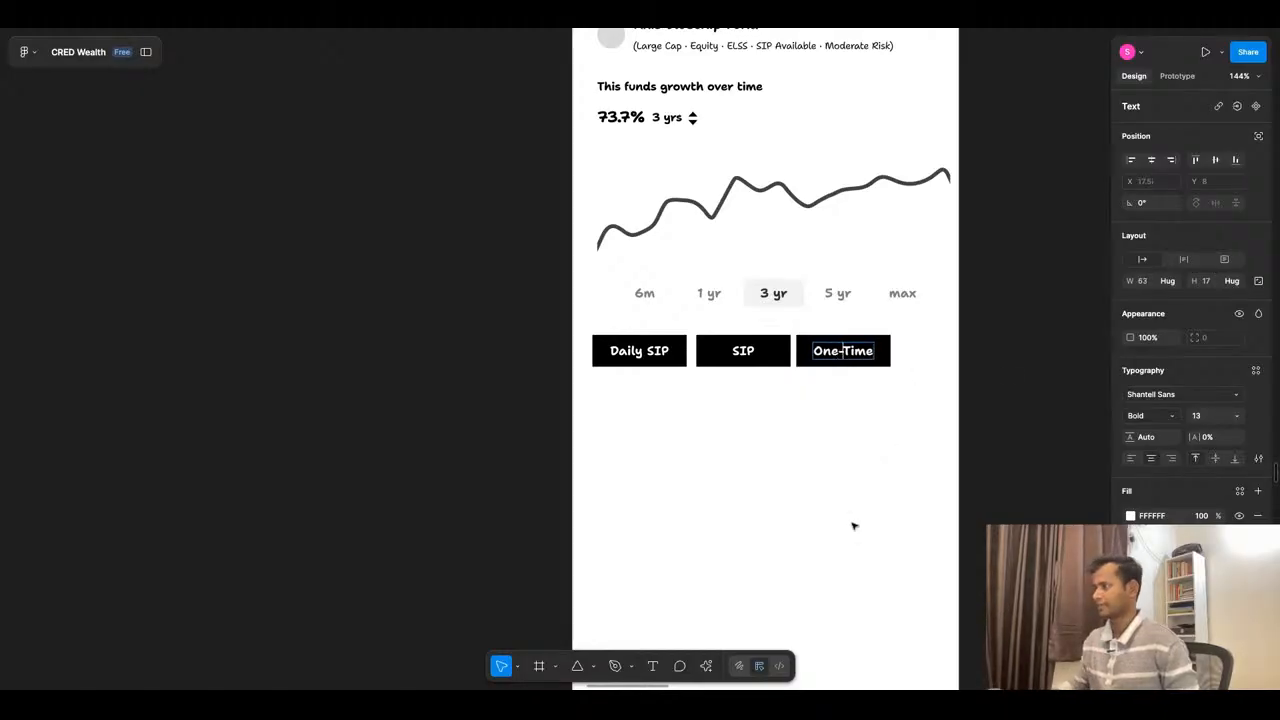
- Wrap the Daily SIP, SIP and One-Time buttons together in one horizontal auto layout frame
{"action": "left_click", "coordinate": [765, 513]}
{"action": "left_click", "coordinate": [677, 357]}
{"action": "left_click", "coordinate": [772, 357], "text": "shift"}
{"action": "left_click", "coordinate": [877, 357], "text": "shift"}
{"action": "key", "text": "shift+a"}
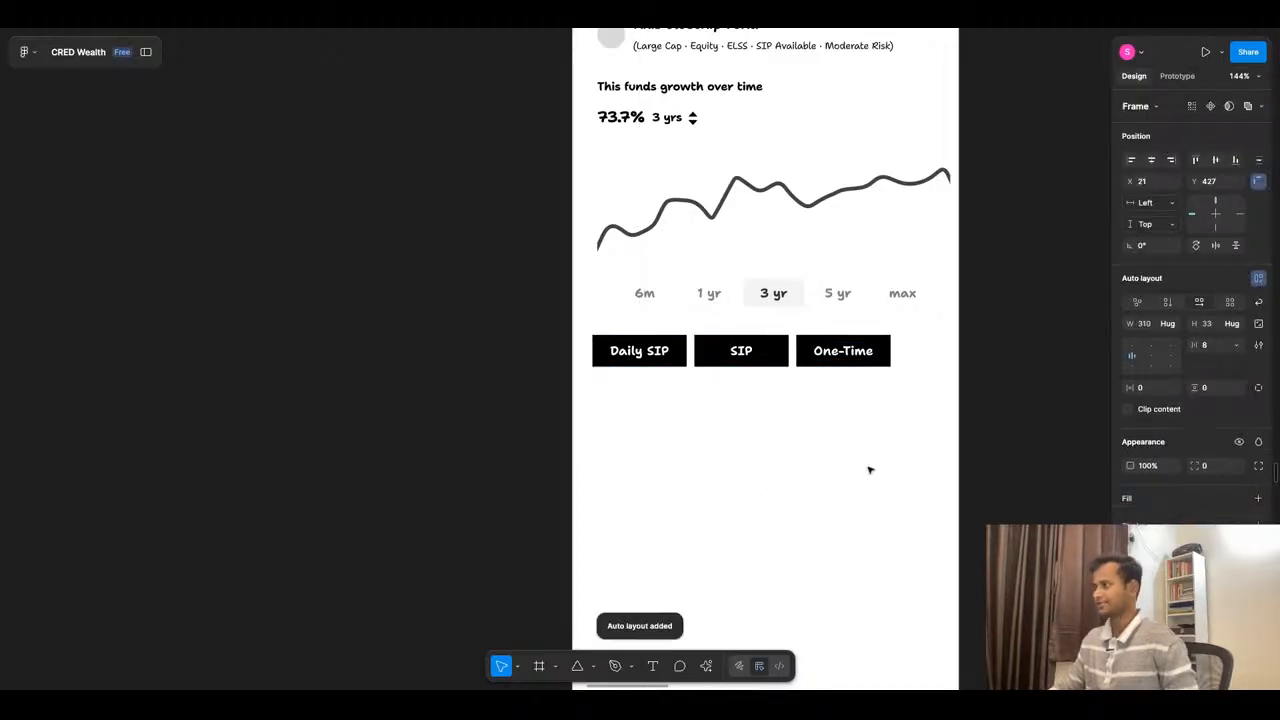
{"action": "left_click", "coordinate": [915, 455]}
- Widen the button row towards the page's right margin and set the three buttons' width to Fill container
{"action": "left_click", "coordinate": [794, 358]}
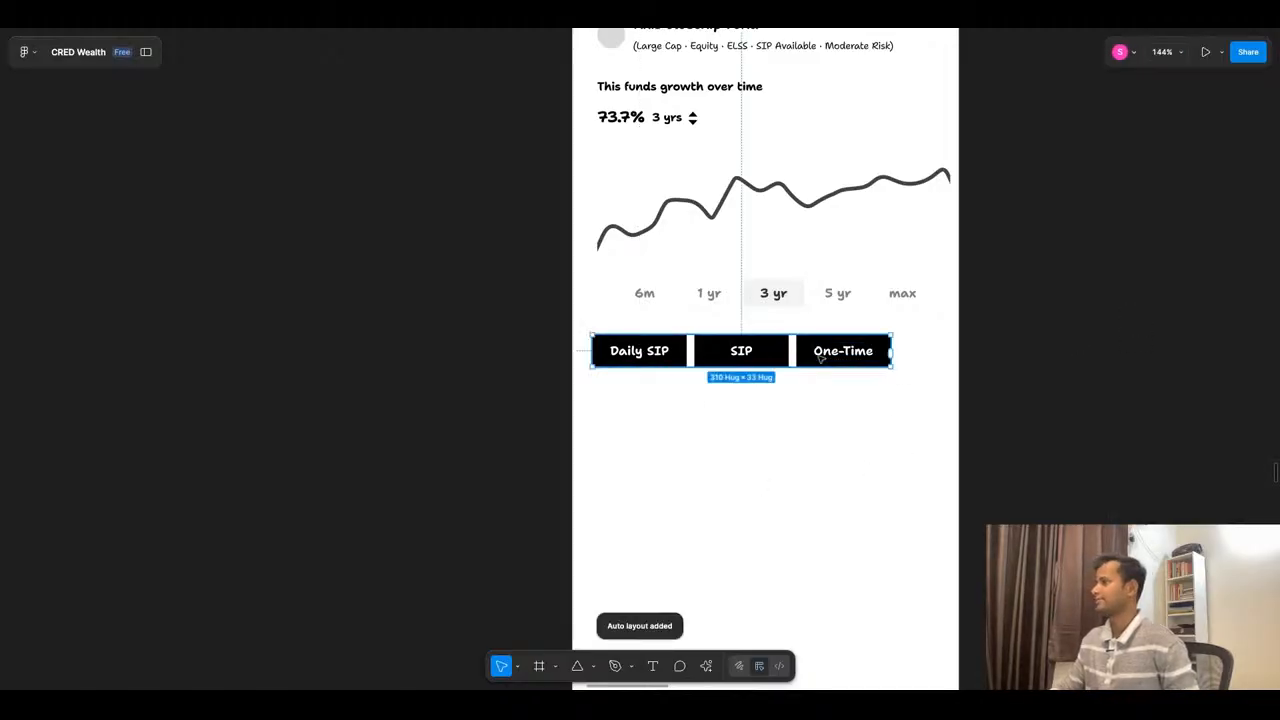
{"action": "left_click_drag", "start_coordinate": [891, 340], "coordinate": [927, 346]}
{"action": "key", "text": "Return"}
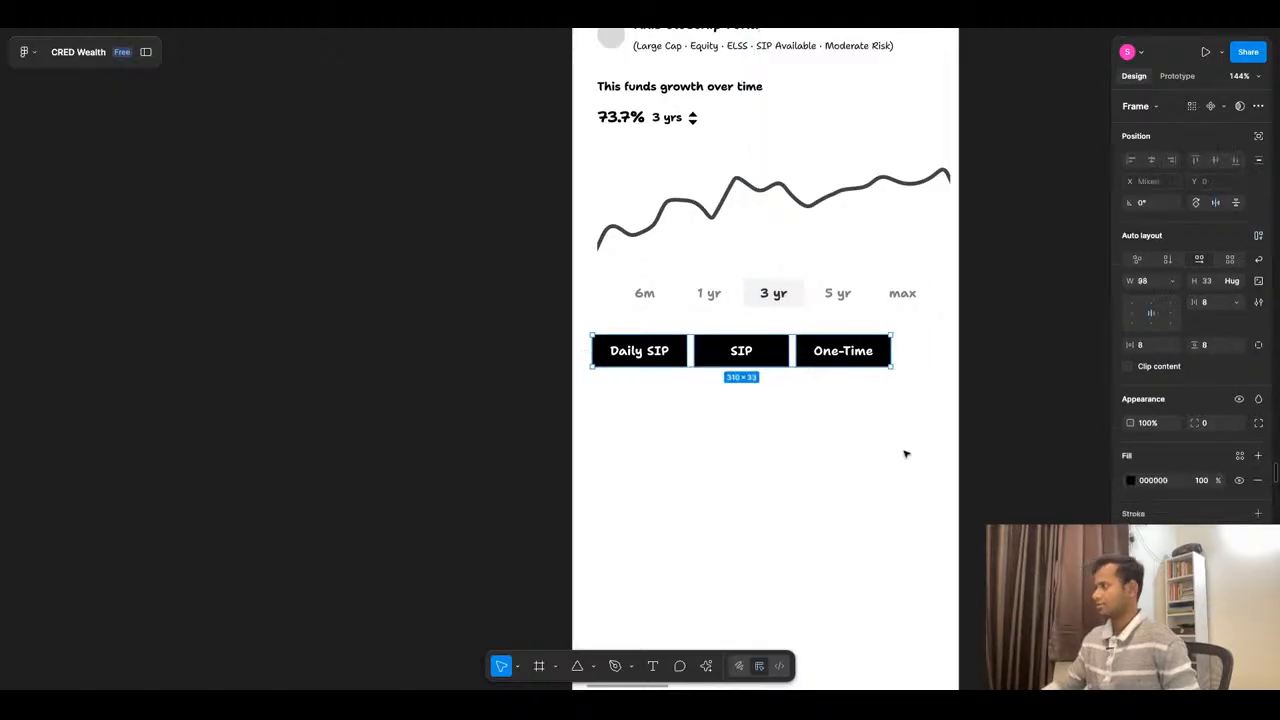
{"action": "left_click", "coordinate": [1175, 287]}
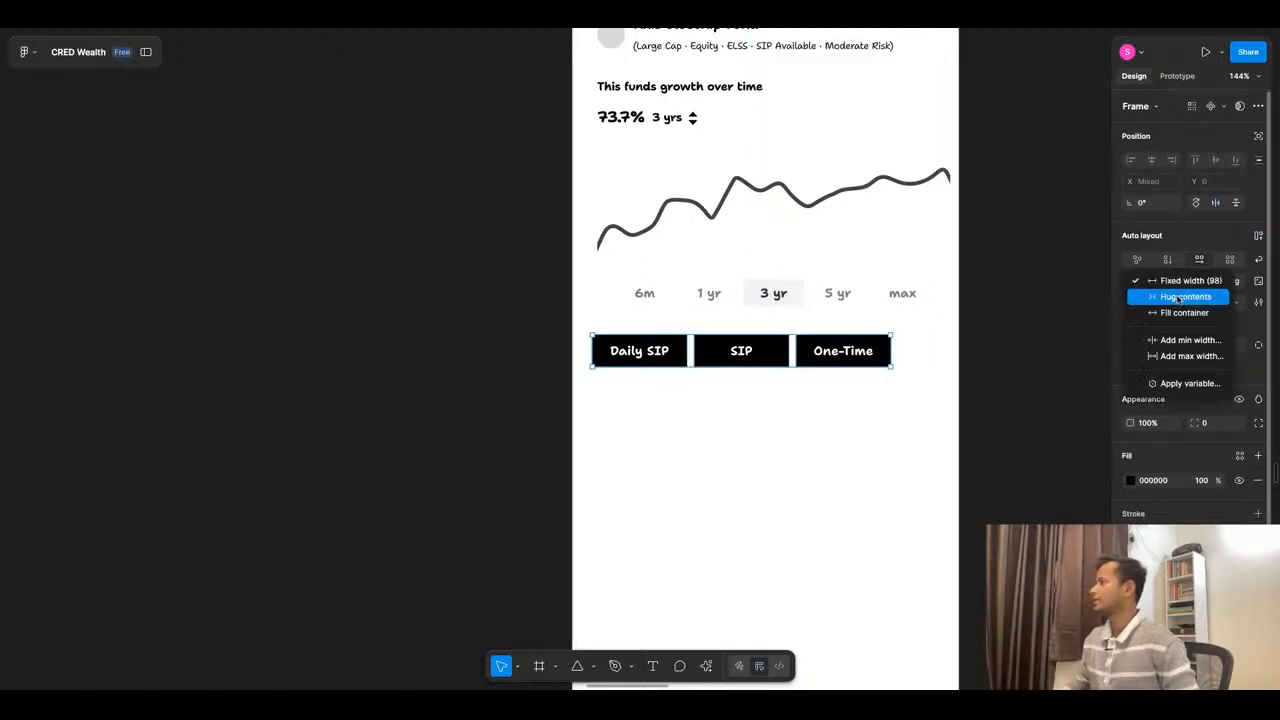
{"action": "left_click", "coordinate": [1185, 310]}
{"action": "left_click", "coordinate": [962, 382]}
{"action": "left_click", "coordinate": [788, 362]}
{"action": "left_click", "coordinate": [1015, 357]}
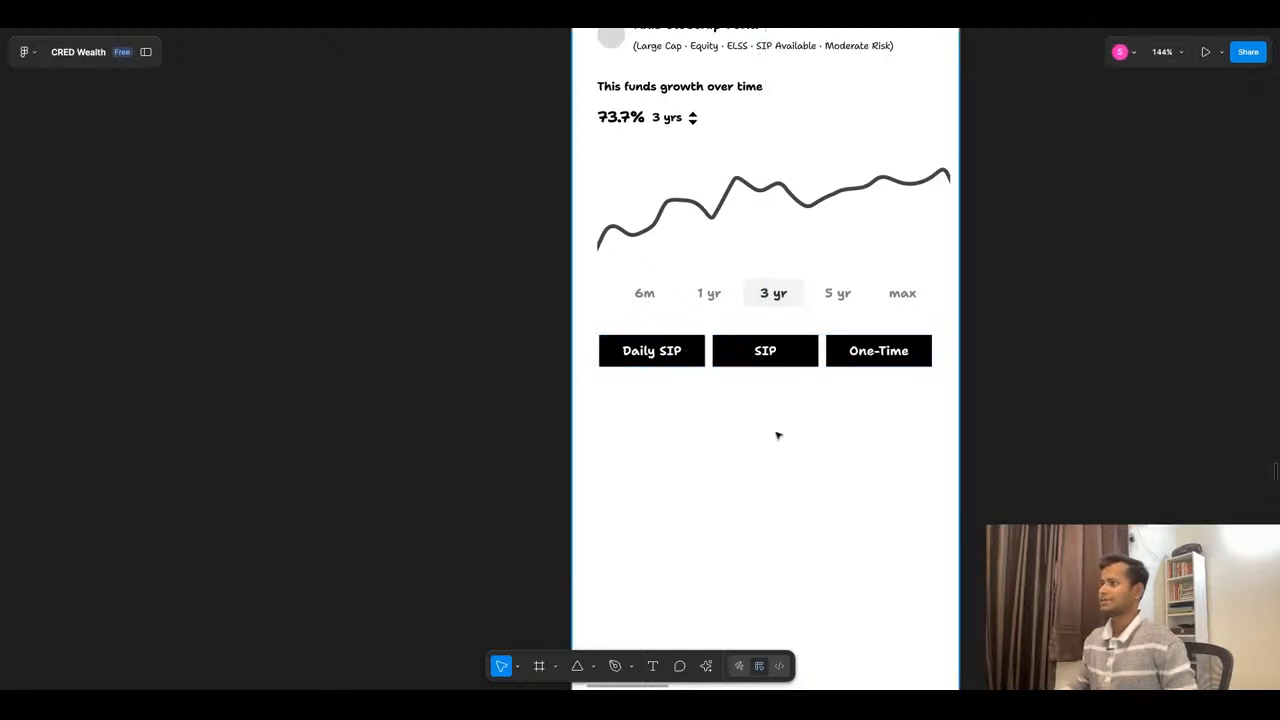
- Examine the reference fund detail screenshots from other investing apps for information to include on the fund page
{"action": "scroll", "coordinate": [777, 434], "scroll_direction": "down", "scroll_amount": 3}
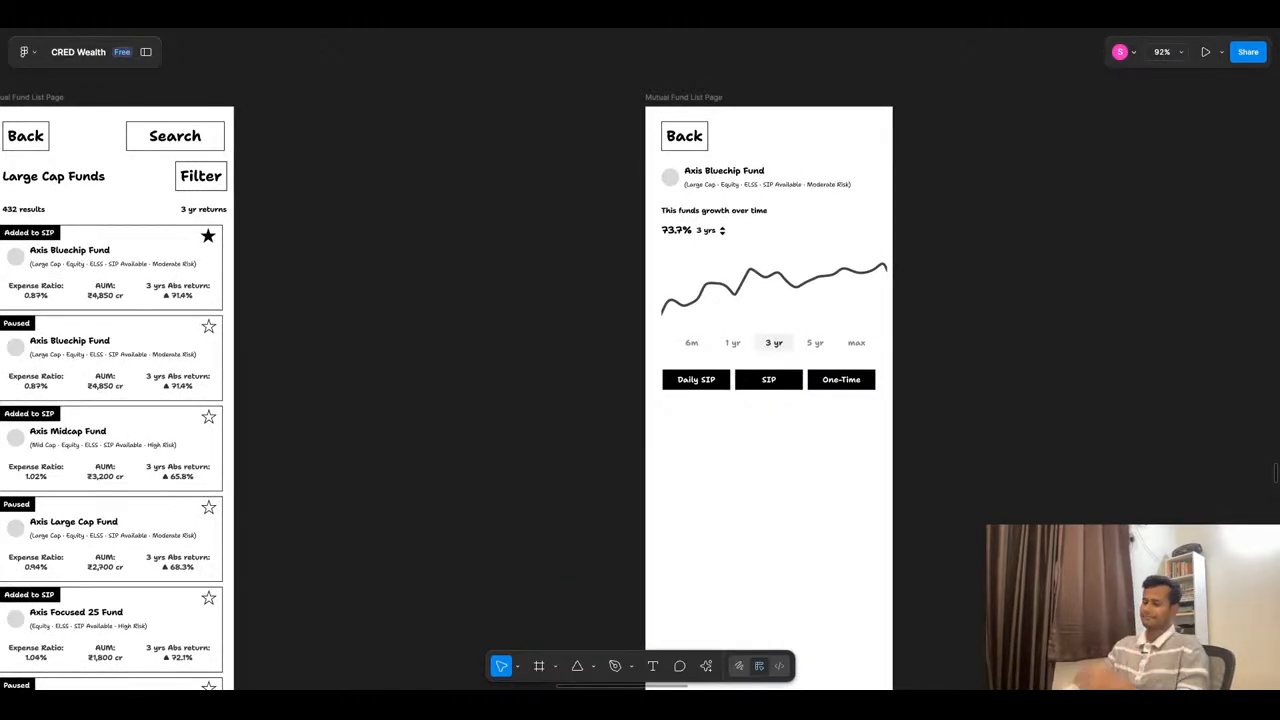
{"action": "scroll", "coordinate": [808, 343], "scroll_direction": "down", "scroll_amount": 10}
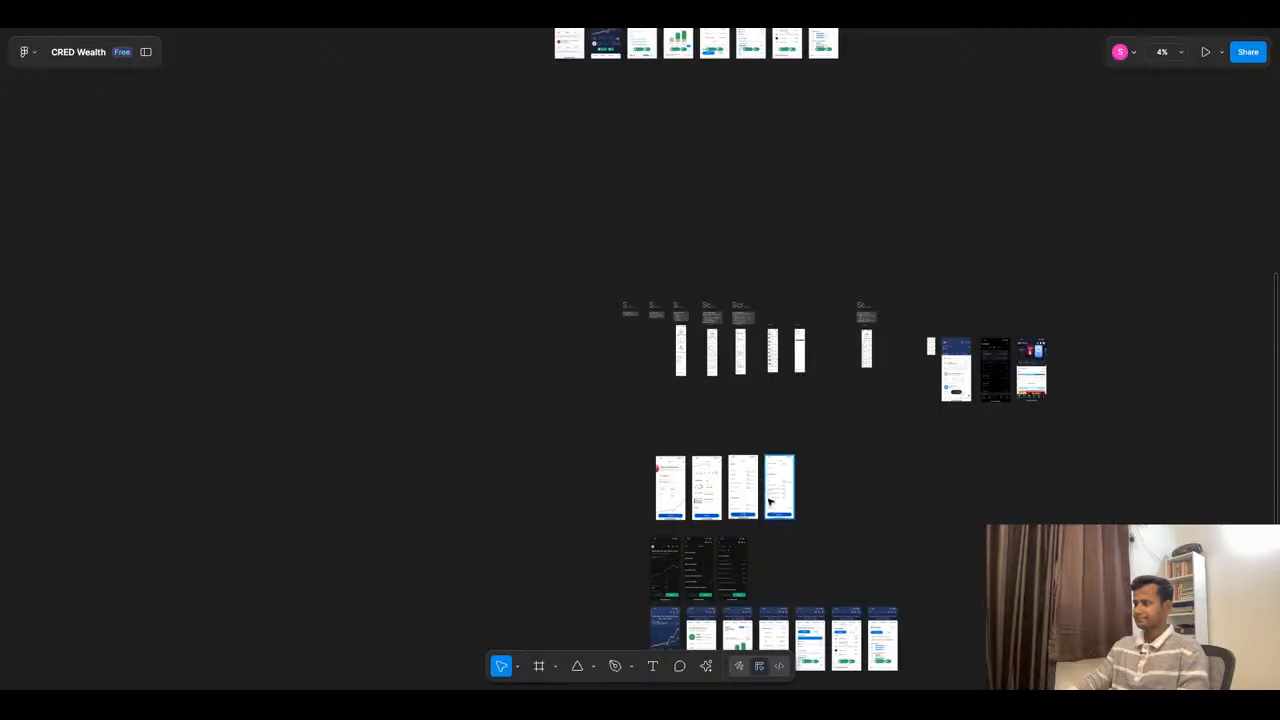
{"action": "scroll", "coordinate": [701, 525], "scroll_direction": "up", "scroll_amount": 5}
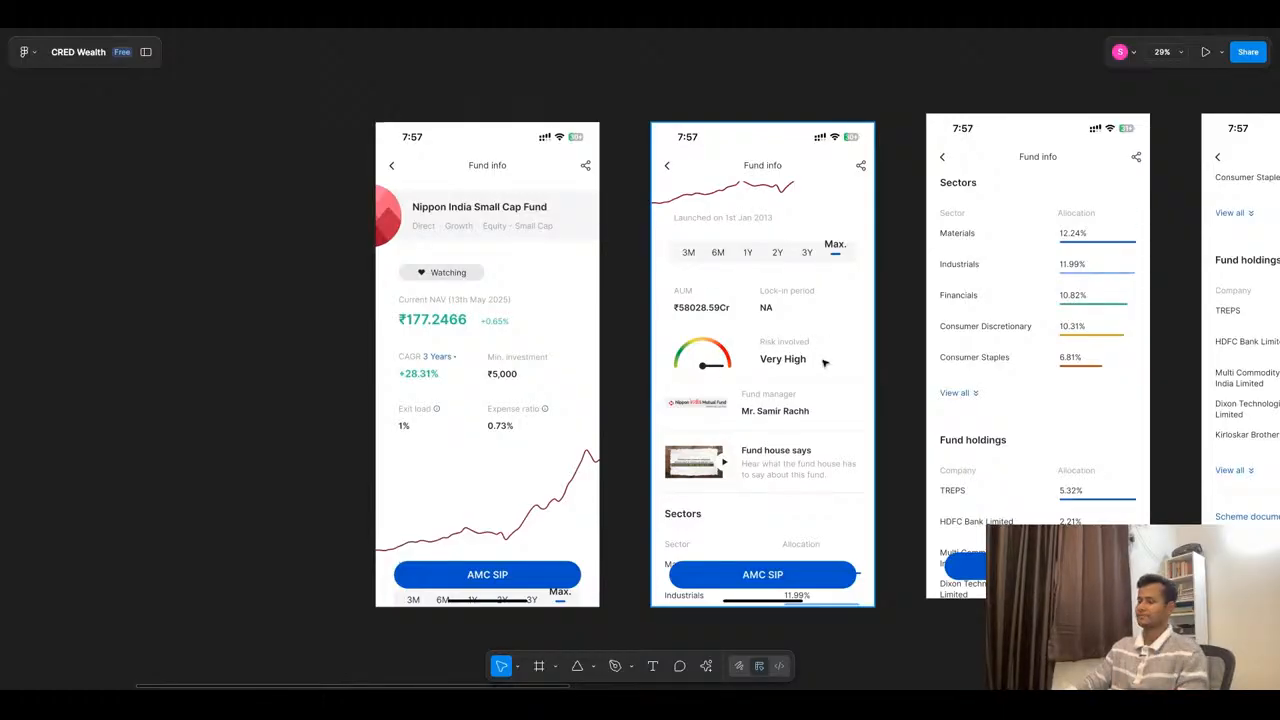
{"action": "scroll", "coordinate": [782, 364], "scroll_direction": "down", "scroll_amount": 5}
{"action": "scroll", "coordinate": [780, 362], "scroll_direction": "down", "scroll_amount": 1}
{"action": "scroll", "coordinate": [780, 362], "scroll_direction": "down", "scroll_amount": 5}
{"action": "scroll", "coordinate": [790, 240], "scroll_direction": "up", "scroll_amount": 3}
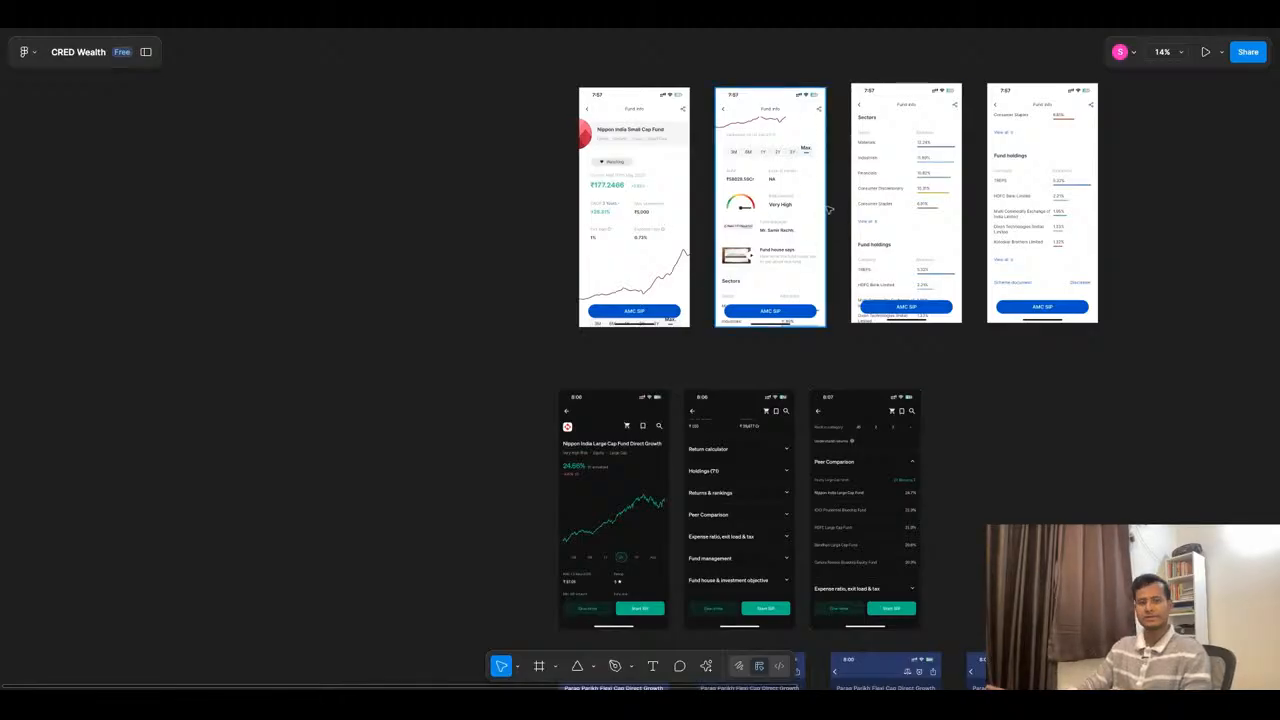
{"action": "scroll", "coordinate": [828, 210], "scroll_direction": "up", "scroll_amount": 5}
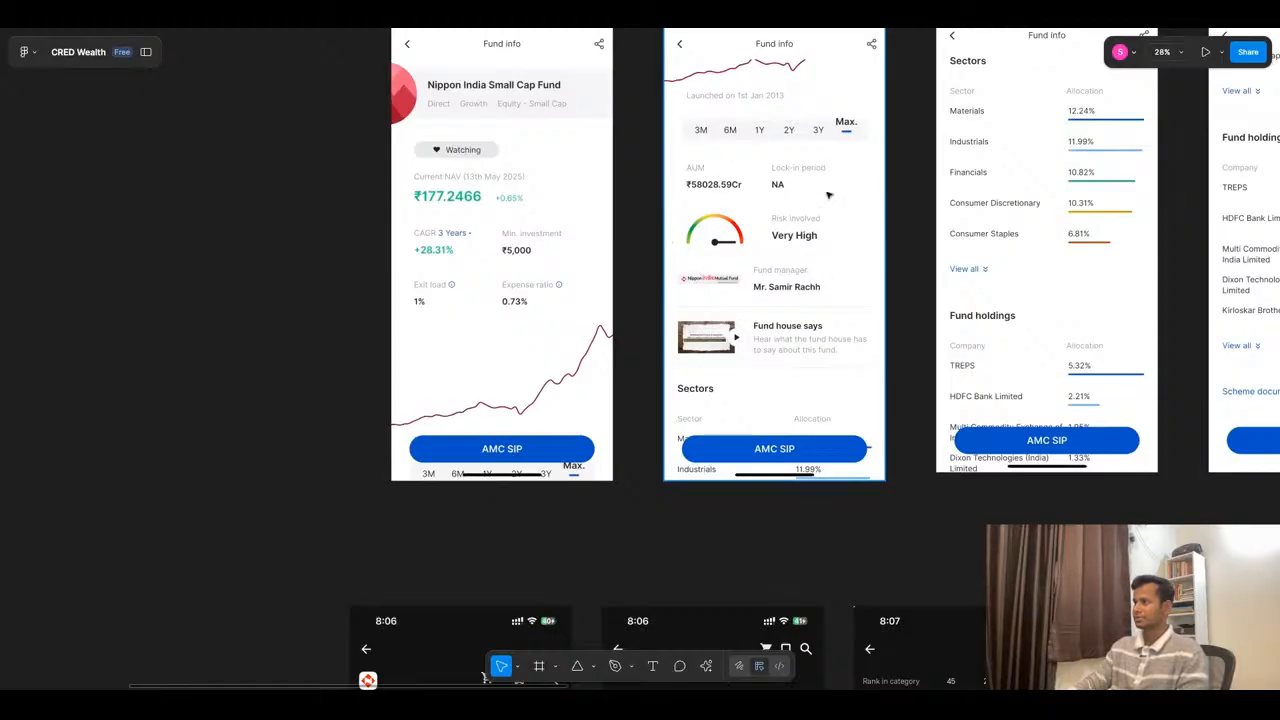
{"action": "scroll", "coordinate": [805, 160], "scroll_direction": "down", "scroll_amount": 6}
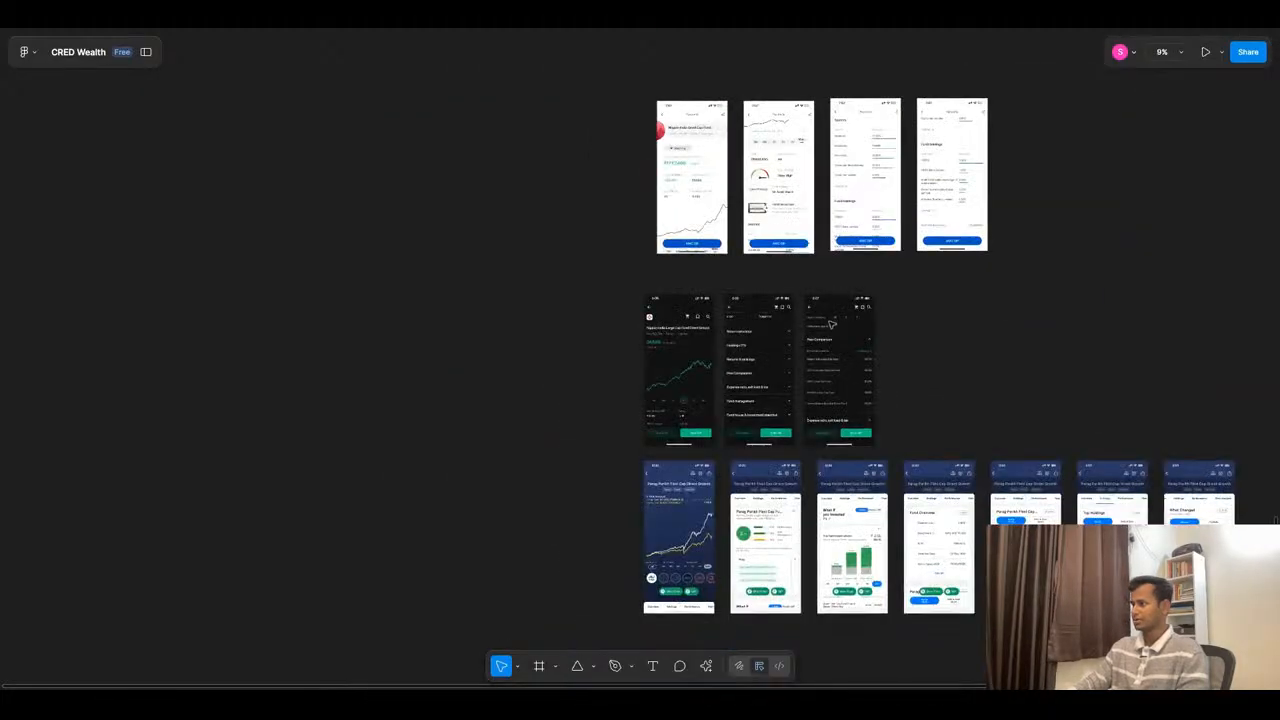
{"action": "scroll", "coordinate": [835, 338], "scroll_direction": "down", "scroll_amount": 3}
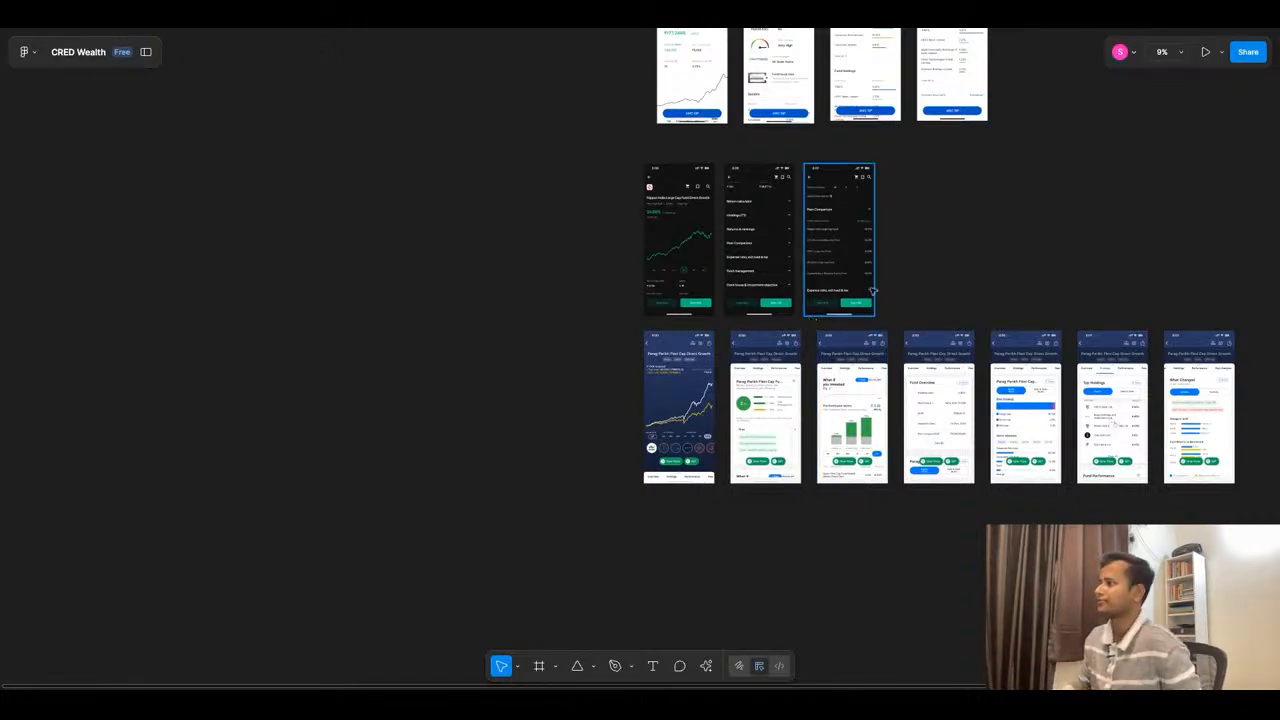
{"action": "scroll", "coordinate": [869, 449], "scroll_direction": "up", "scroll_amount": 3}
{"action": "scroll", "coordinate": [869, 449], "scroll_direction": "up", "scroll_amount": 4}
{"action": "scroll", "coordinate": [1034, 164], "scroll_direction": "up", "scroll_amount": 5}
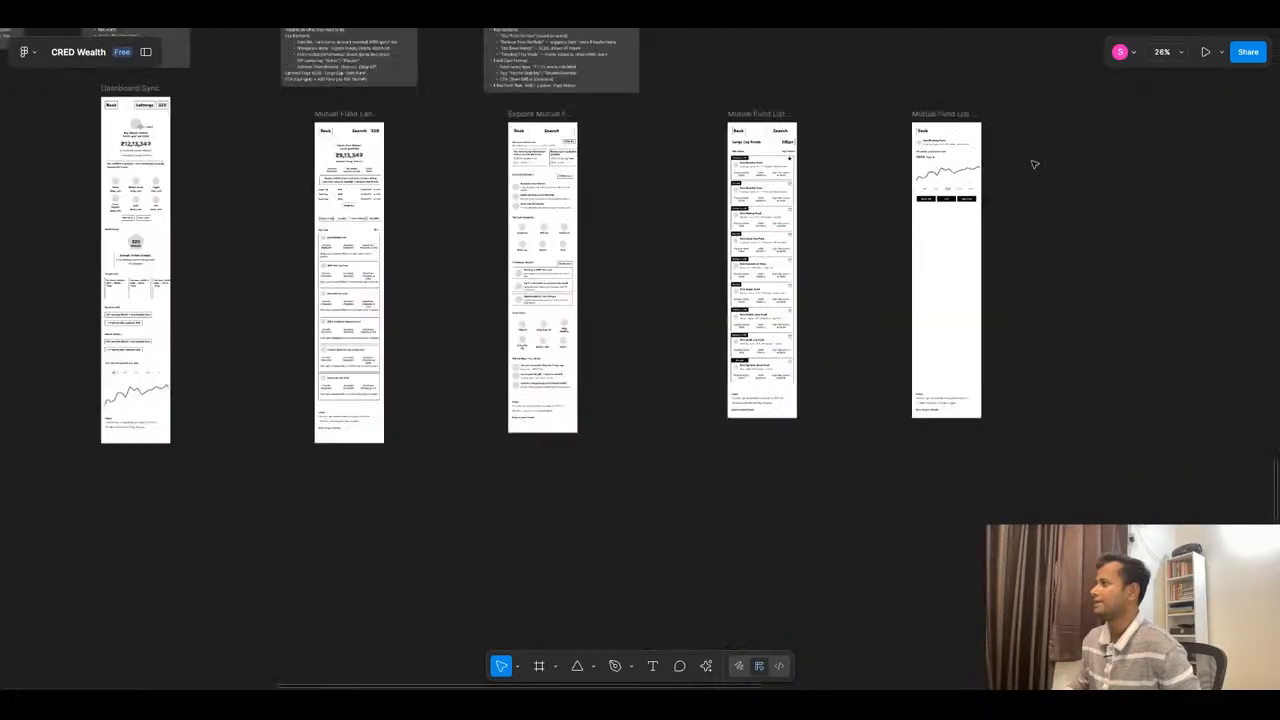
{"action": "scroll", "coordinate": [1034, 164], "scroll_direction": "up", "scroll_amount": 4}
{"action": "scroll", "coordinate": [911, 292], "scroll_direction": "up", "scroll_amount": 3}
{"action": "scroll", "coordinate": [771, 184], "scroll_direction": "down", "scroll_amount": 10}
{"action": "scroll", "coordinate": [740, 352], "scroll_direction": "up", "scroll_amount": 5}
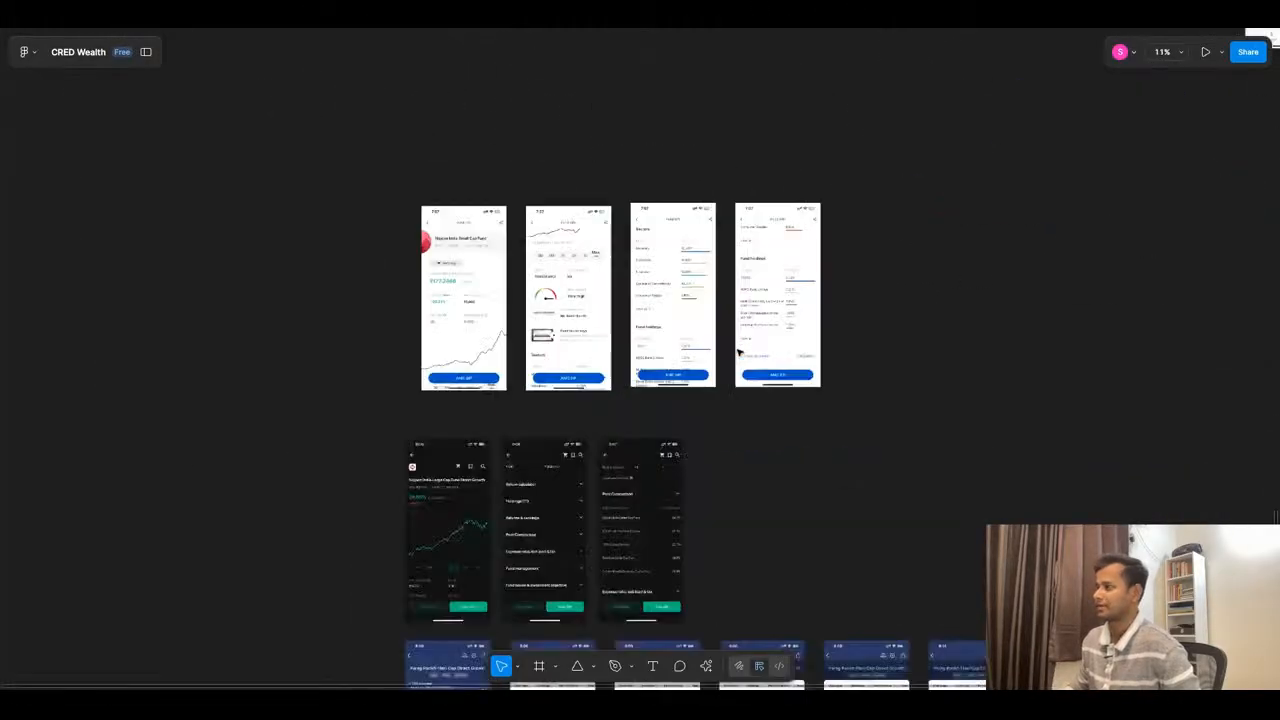
{"action": "scroll", "coordinate": [556, 294], "scroll_direction": "down", "scroll_amount": 4}
- Copy the first two white Fund info reference screenshots beside the fund detail wireframe, scaled down to 337 × 729 each
{"action": "left_click", "coordinate": [562, 293]}
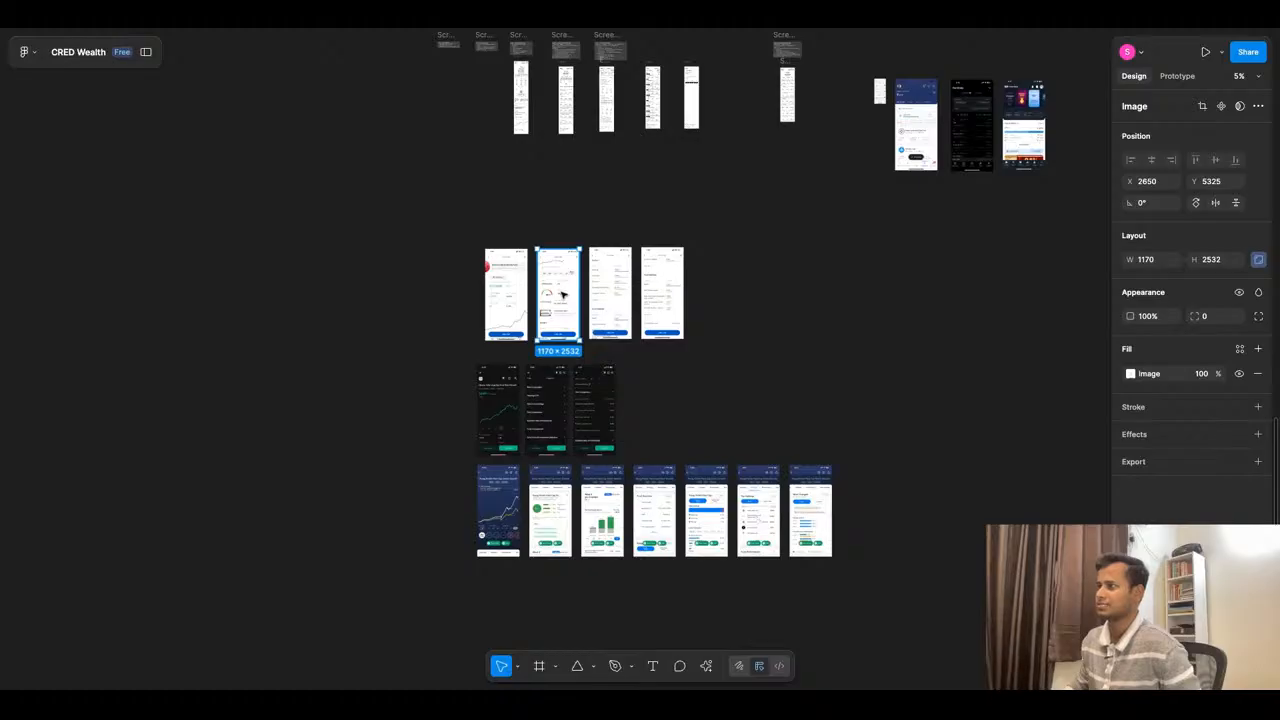
{"action": "scroll", "coordinate": [565, 300], "scroll_direction": "up", "scroll_amount": 10}
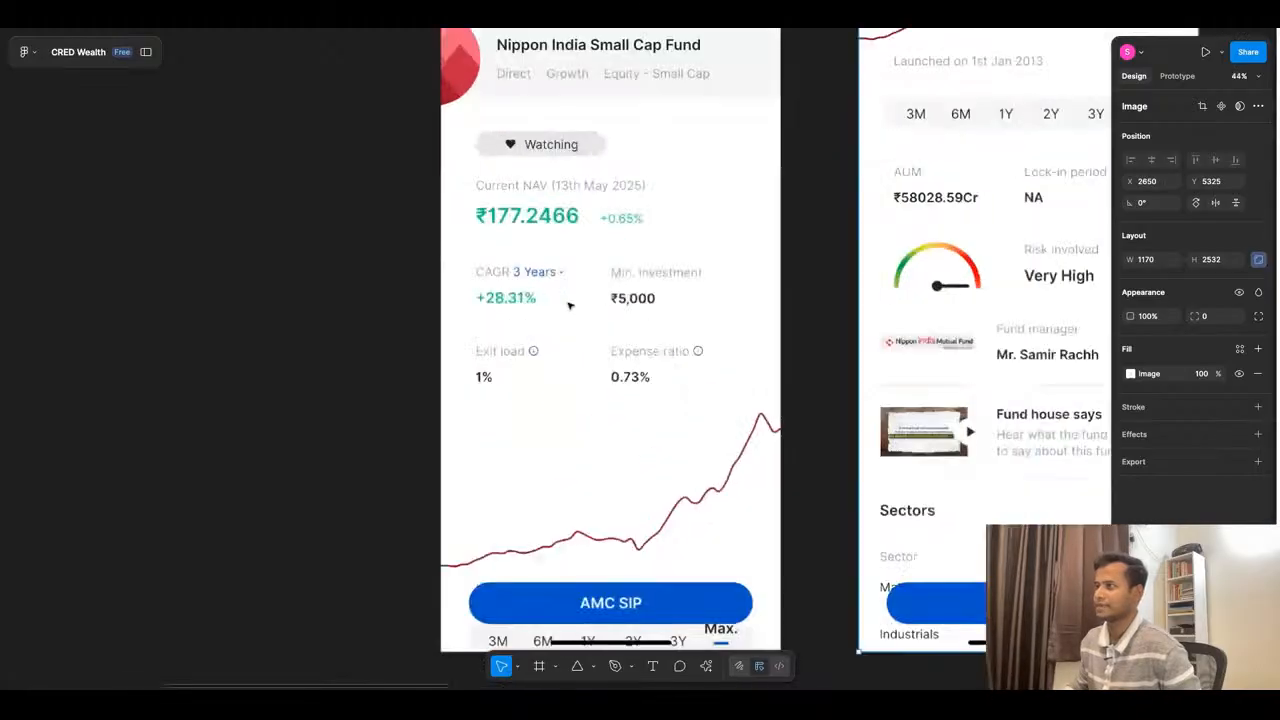
{"action": "scroll", "coordinate": [568, 305], "scroll_direction": "down", "scroll_amount": 10}
{"action": "left_click", "coordinate": [565, 290]}
{"action": "left_click", "coordinate": [630, 310], "text": "shift"}
{"action": "left_click_drag", "start_coordinate": [630, 310], "coordinate": [1041, 29]}
{"action": "left_click_drag", "start_coordinate": [952, 354], "coordinate": [864, 265]}
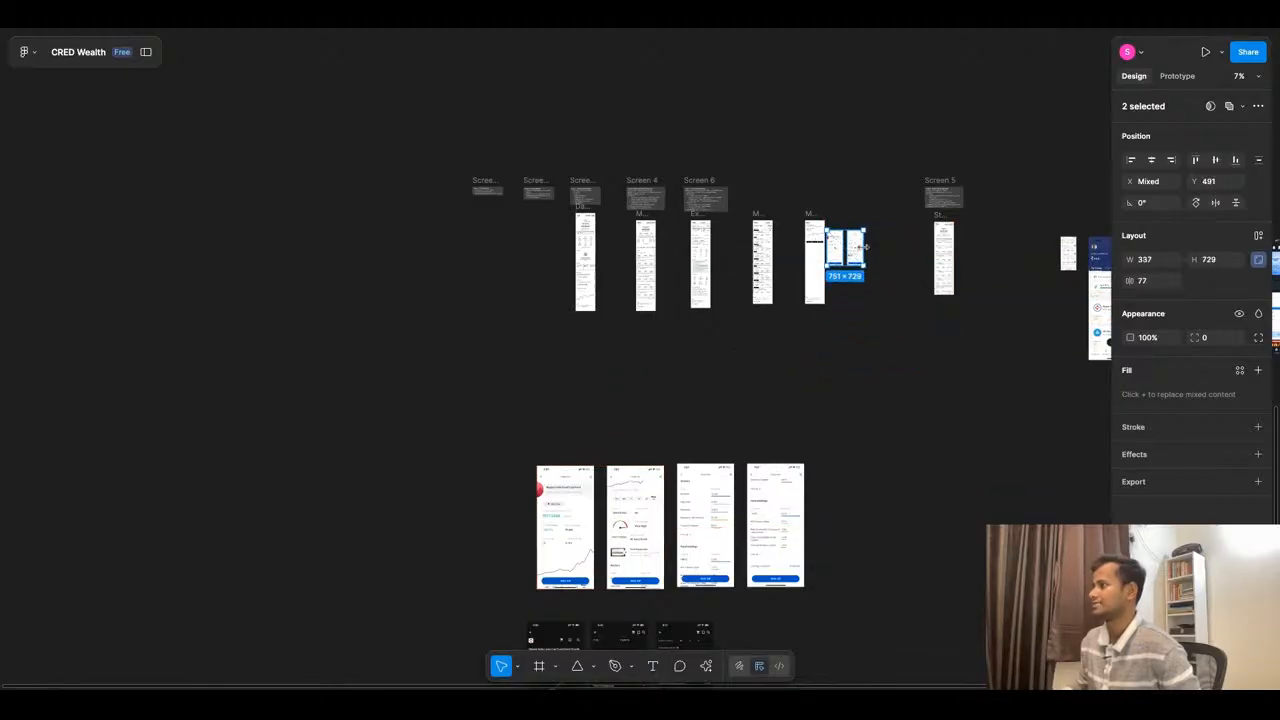
{"action": "scroll", "coordinate": [856, 241], "scroll_direction": "up", "scroll_amount": 10}
{"action": "scroll", "coordinate": [817, 206], "scroll_direction": "down", "scroll_amount": 2}
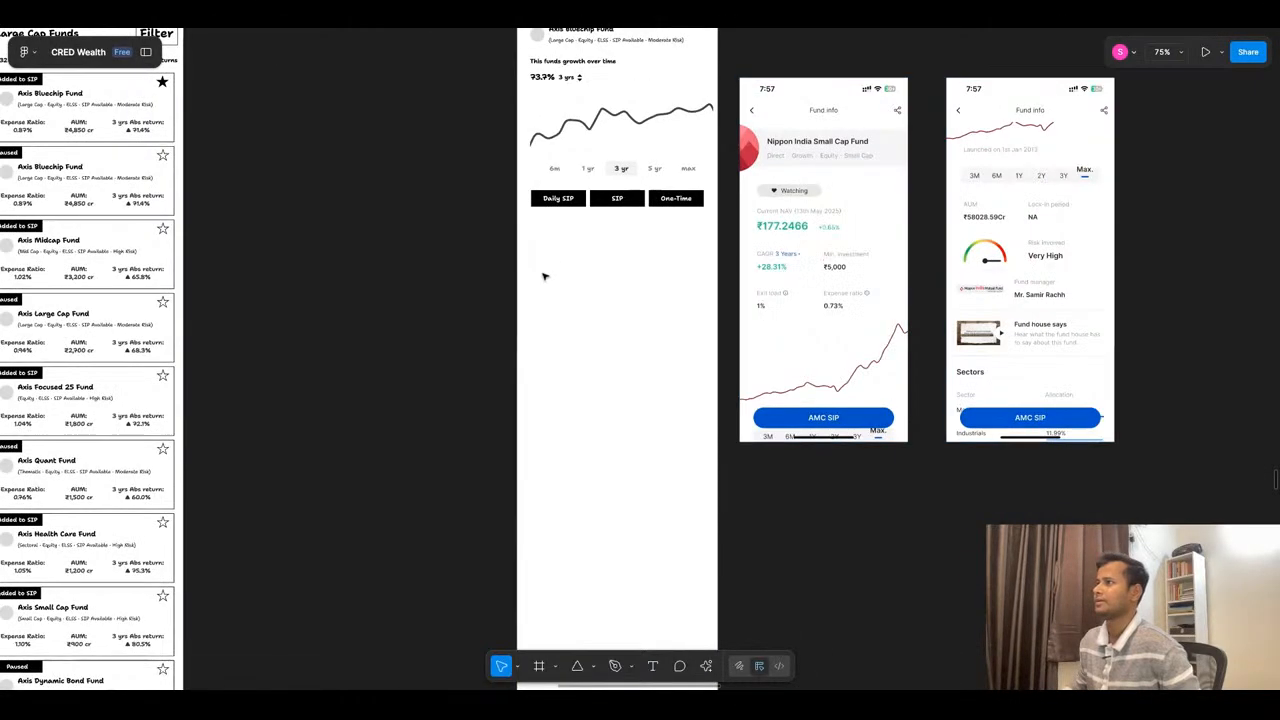
{"action": "left_click", "coordinate": [547, 276]}
{"action": "scroll", "coordinate": [590, 280], "scroll_direction": "down", "scroll_amount": 3}
{"action": "scroll", "coordinate": [560, 243], "scroll_direction": "up", "scroll_amount": 5}
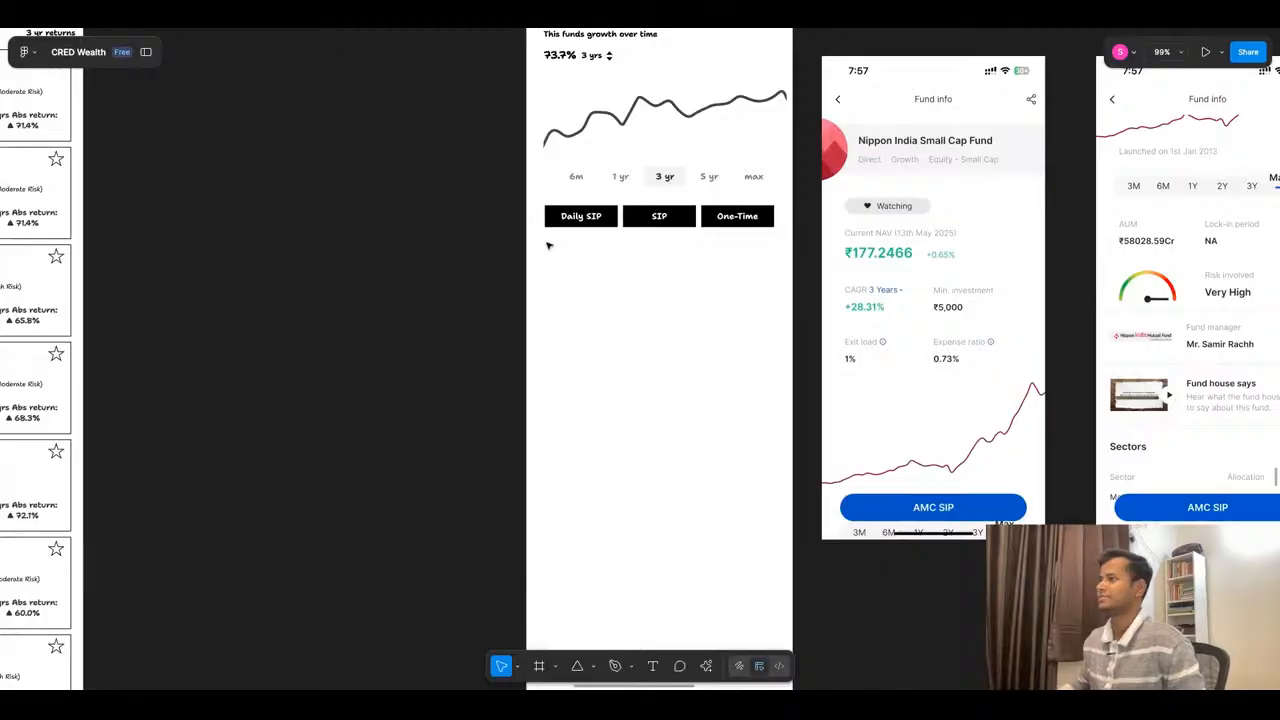
{"action": "key", "text": "t"}
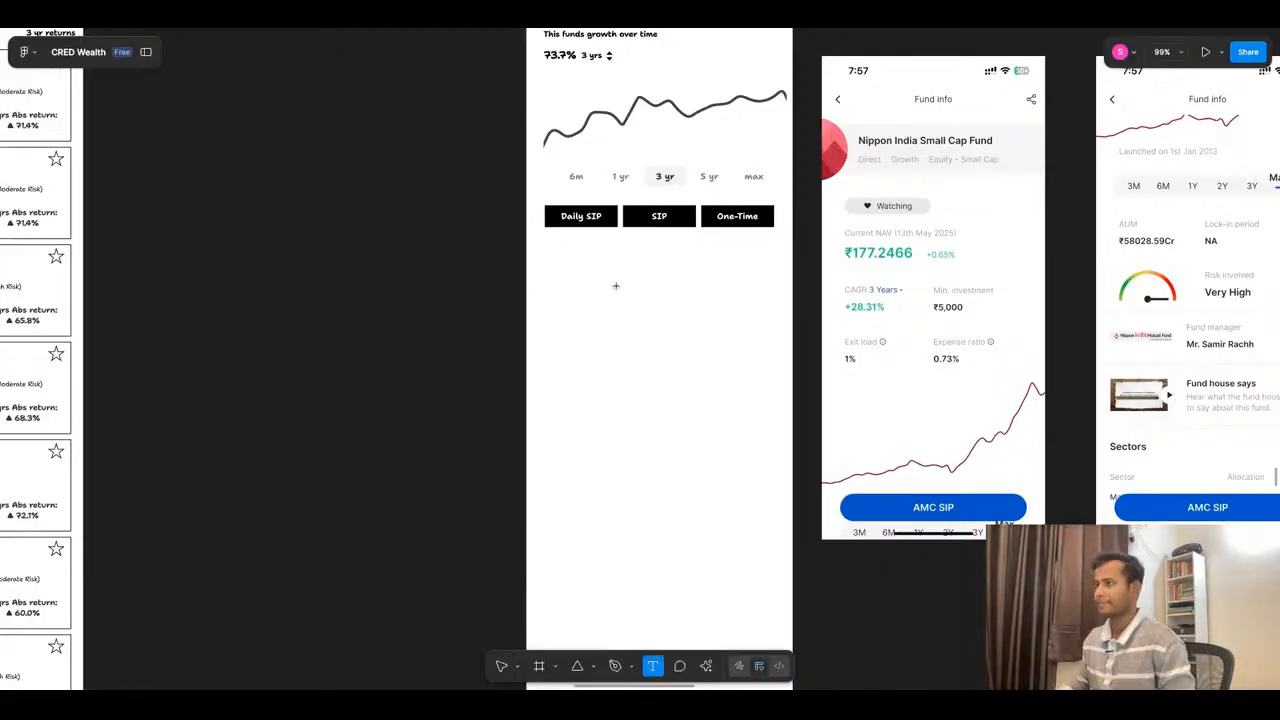
{"action": "key", "text": "v"}
- Copy the AUM text of the second fund card in the list page below the SIP buttons, at X 28, Y 517
{"action": "scroll", "coordinate": [549, 320], "scroll_direction": "down", "scroll_amount": 3}
{"action": "scroll", "coordinate": [549, 320], "scroll_direction": "up", "scroll_amount": 3}
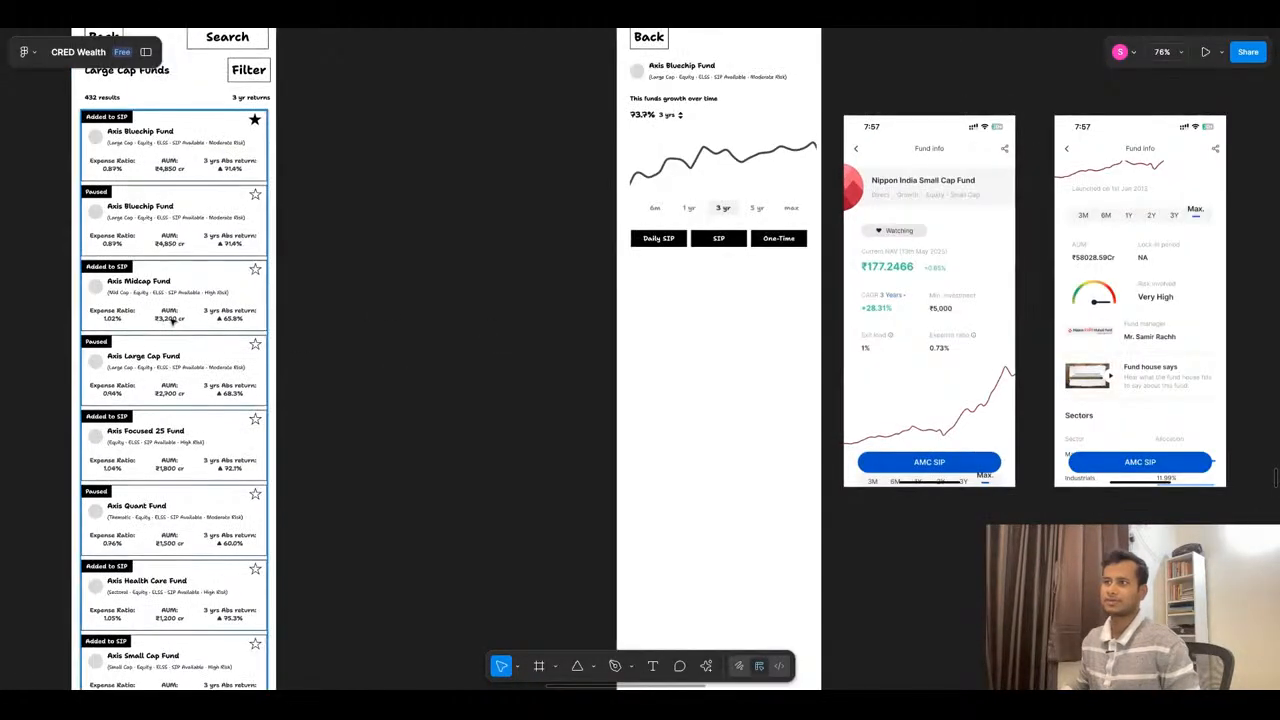
{"action": "left_click", "coordinate": [172, 242]}
{"action": "left_click_drag", "start_coordinate": [172, 242], "coordinate": [671, 286]}
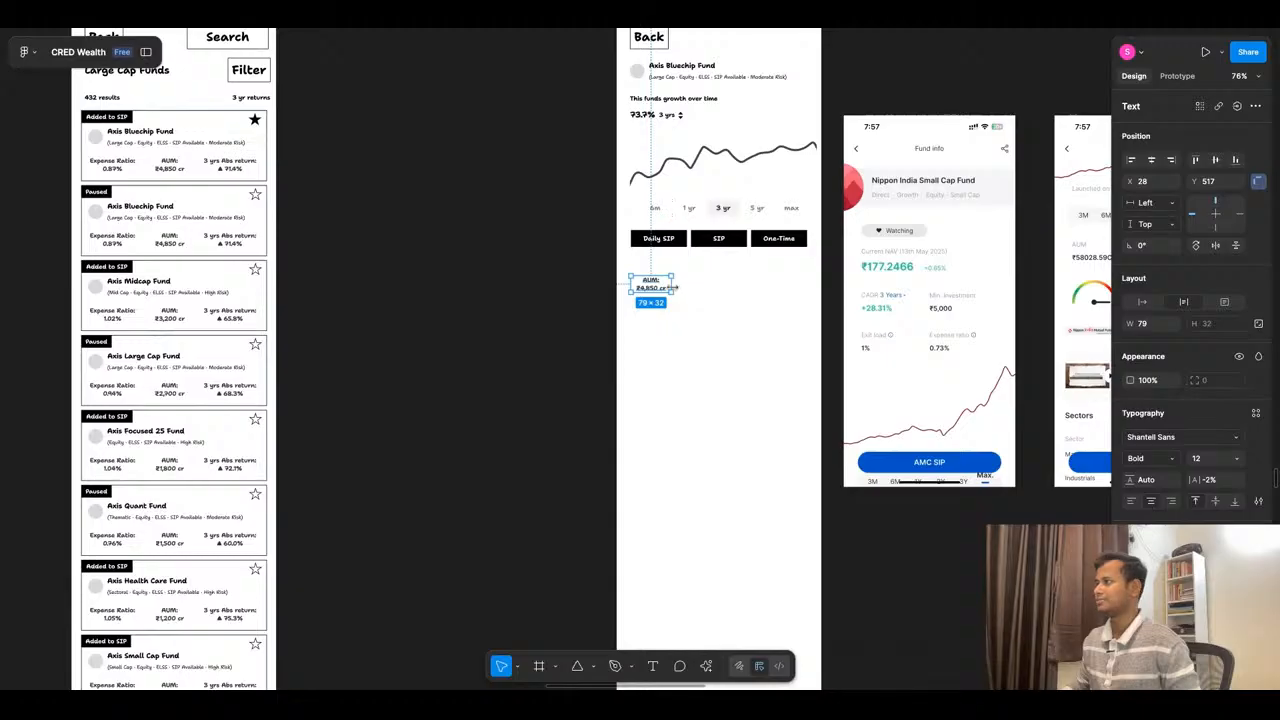
- Change the copied text's label to "Curr NAV:"
{"action": "scroll", "coordinate": [673, 287], "scroll_direction": "up", "scroll_amount": 3}
{"action": "double_click", "coordinate": [641, 277]}
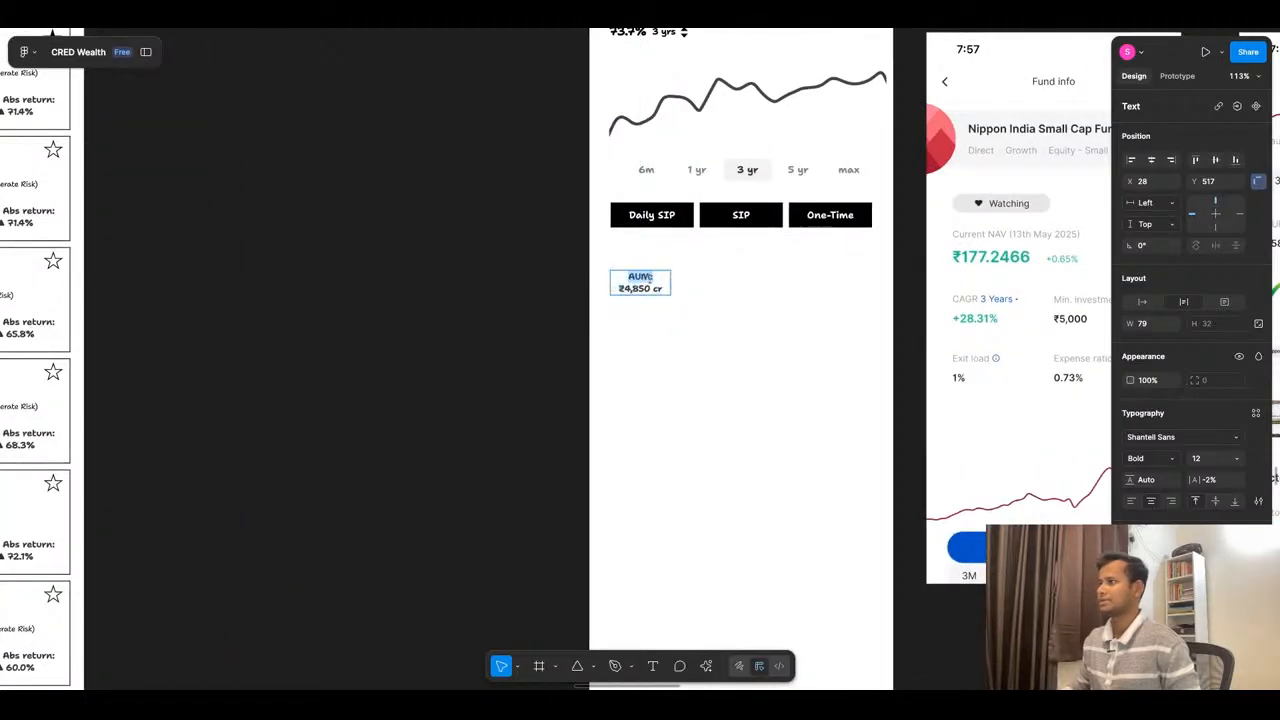
{"action": "left_click", "coordinate": [651, 277]}
{"action": "double_click", "coordinate": [651, 277]}
{"action": "type", "text": "Curr"}
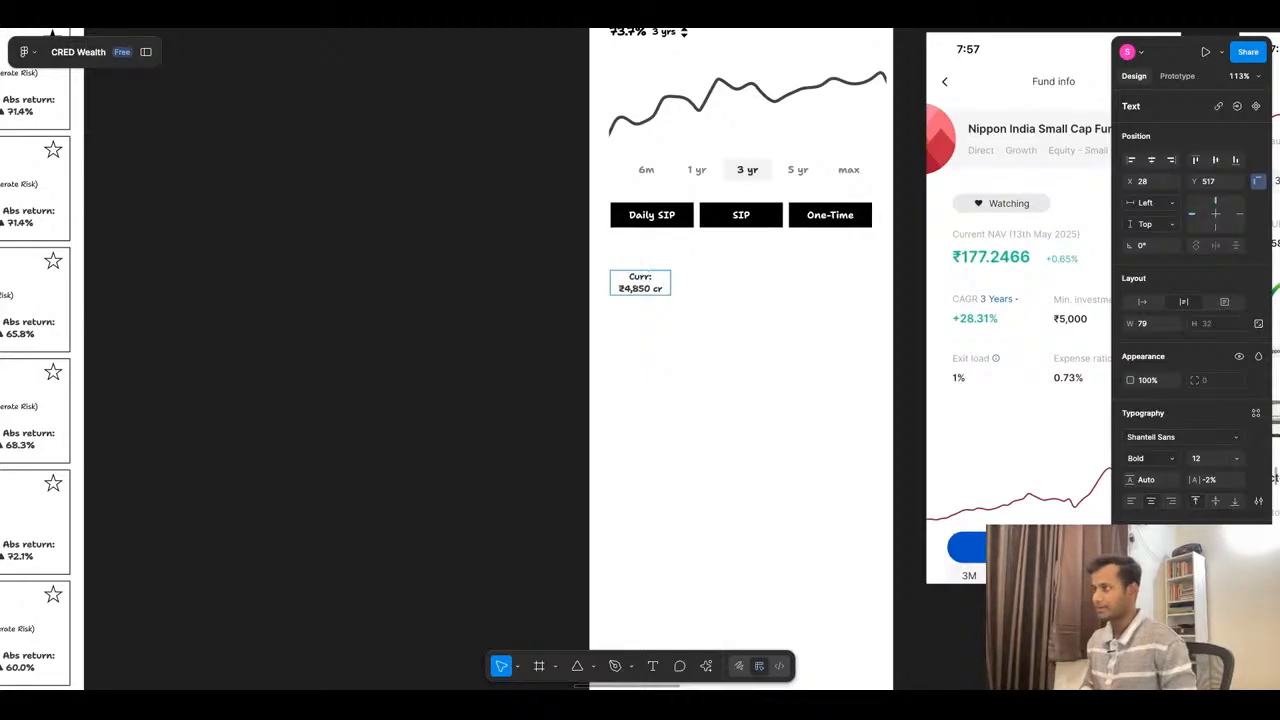
{"action": "type", "text": " NAV:"}
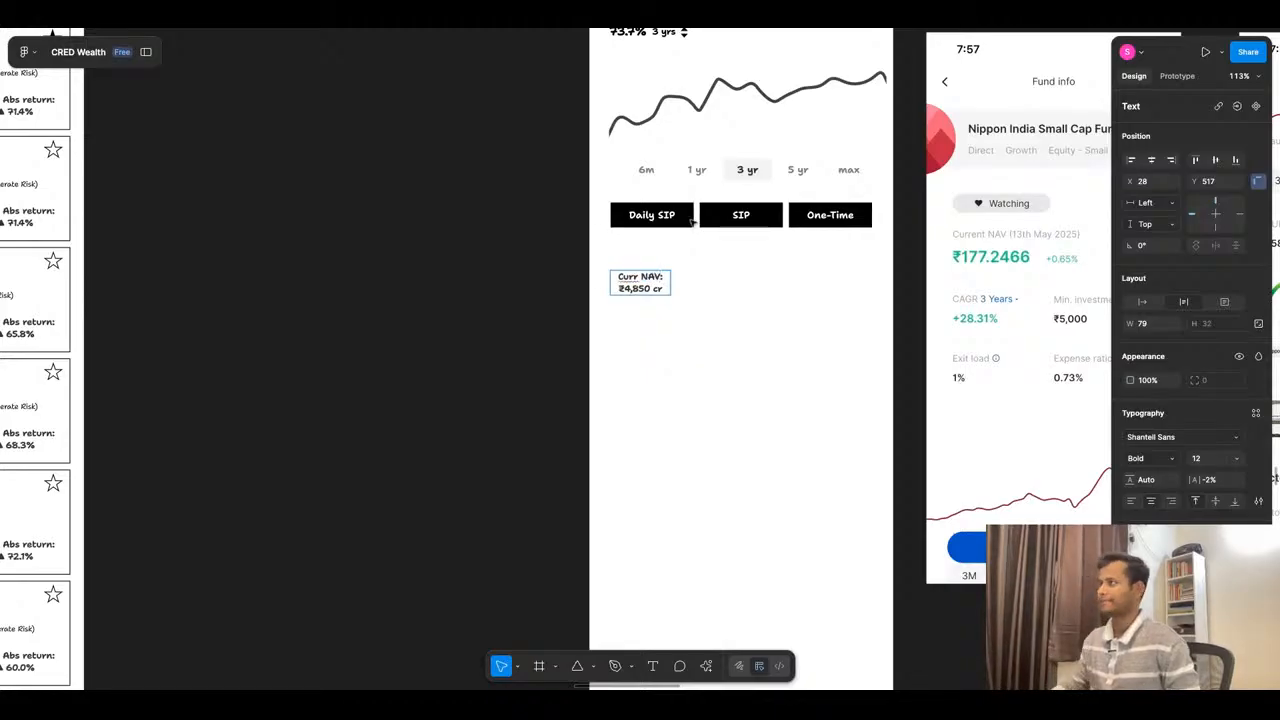
{"action": "key", "text": "Escape"}
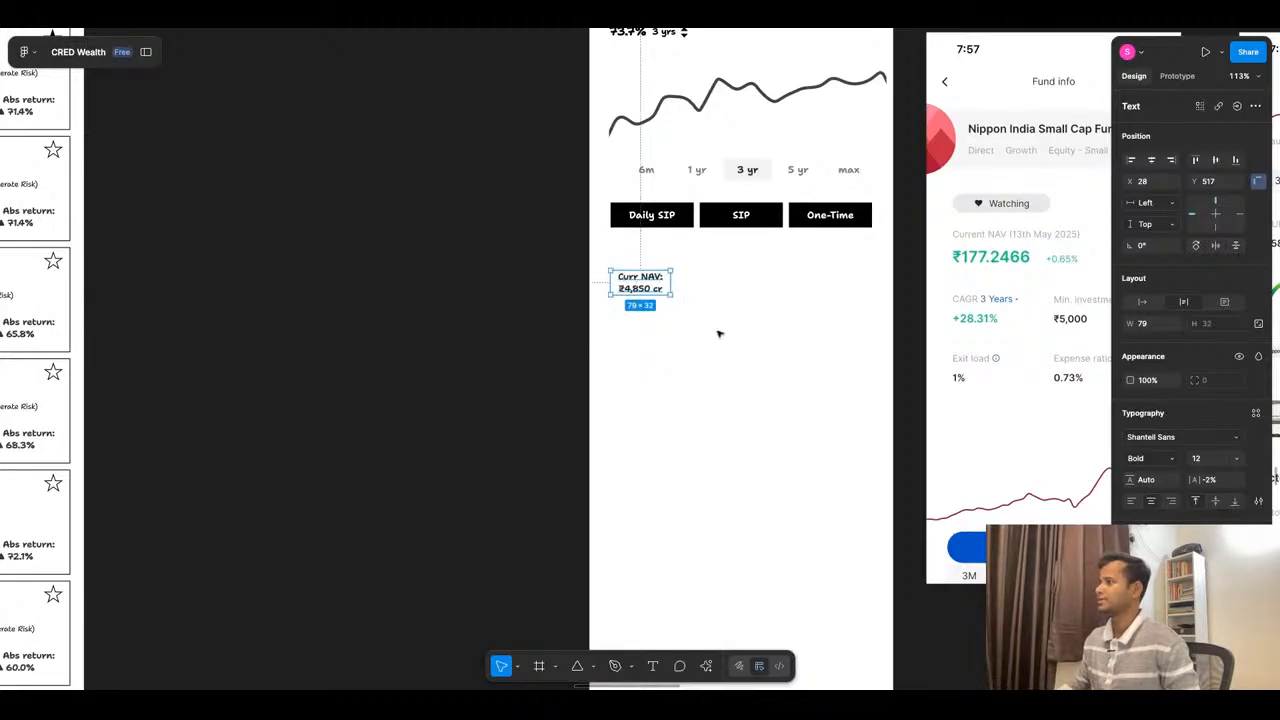
- Set the value under "Curr NAV:" to ₹177.5 and remove the "cr" suffix
{"action": "double_click", "coordinate": [639, 290]}
{"action": "left_click", "coordinate": [629, 290]}
{"action": "double_click", "coordinate": [627, 290]}
{"action": "type", "text": "177.5"}
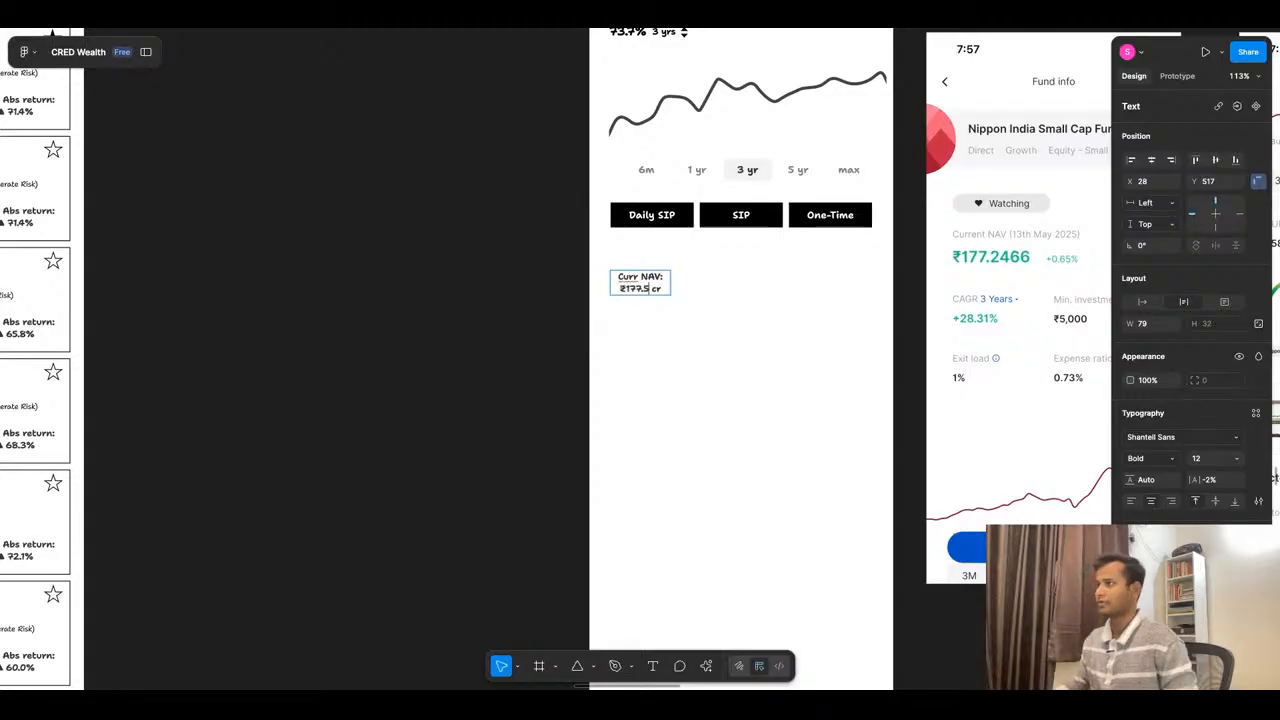
{"action": "key", "text": "BackSpace"}
{"action": "key", "text": "BackSpace"}
{"action": "key", "text": "BackSpace"}
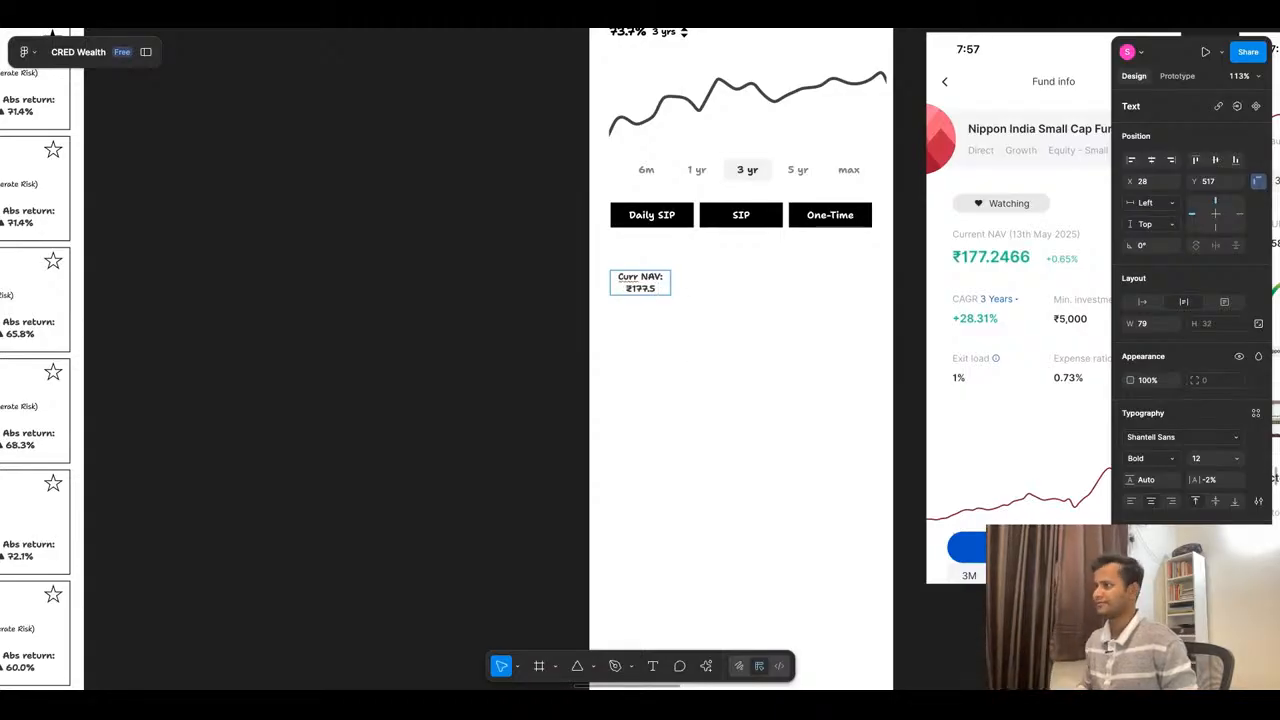
{"action": "key", "text": "Escape"}
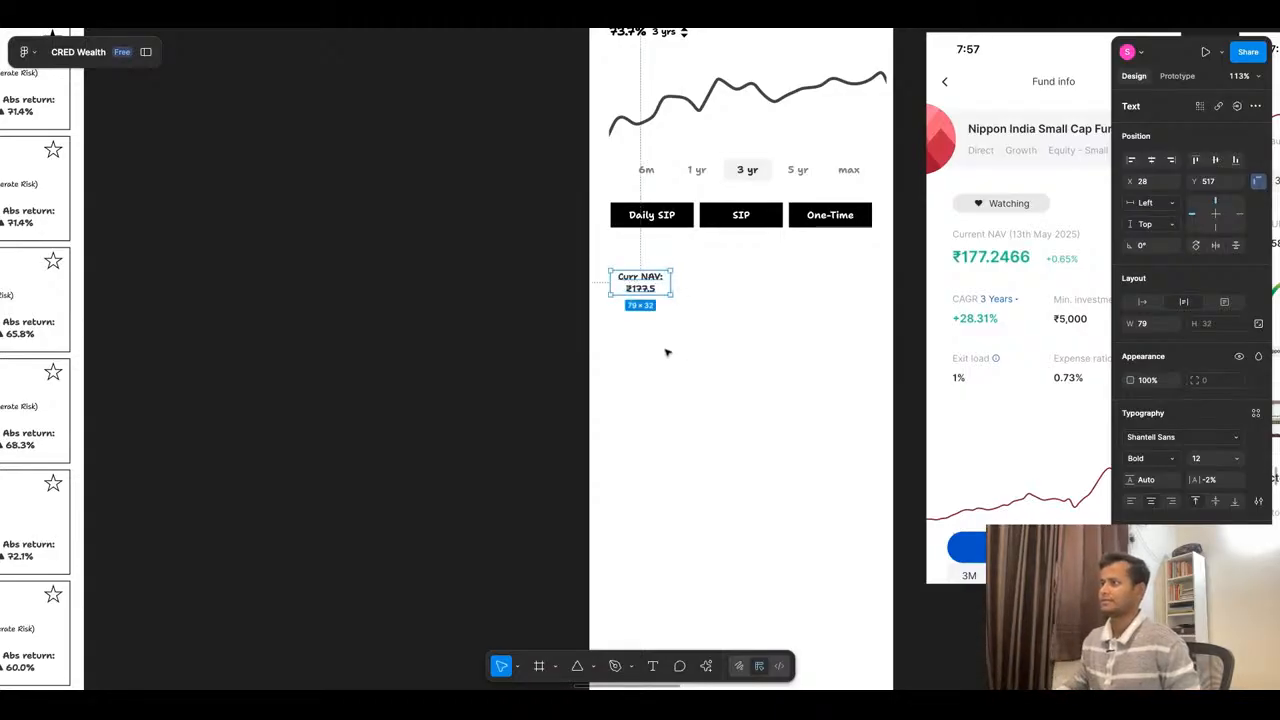
{"action": "scroll", "coordinate": [649, 306], "scroll_direction": "up", "scroll_amount": 5}
{"action": "double_click", "coordinate": [659, 297]}
{"action": "left_click", "coordinate": [662, 297]}
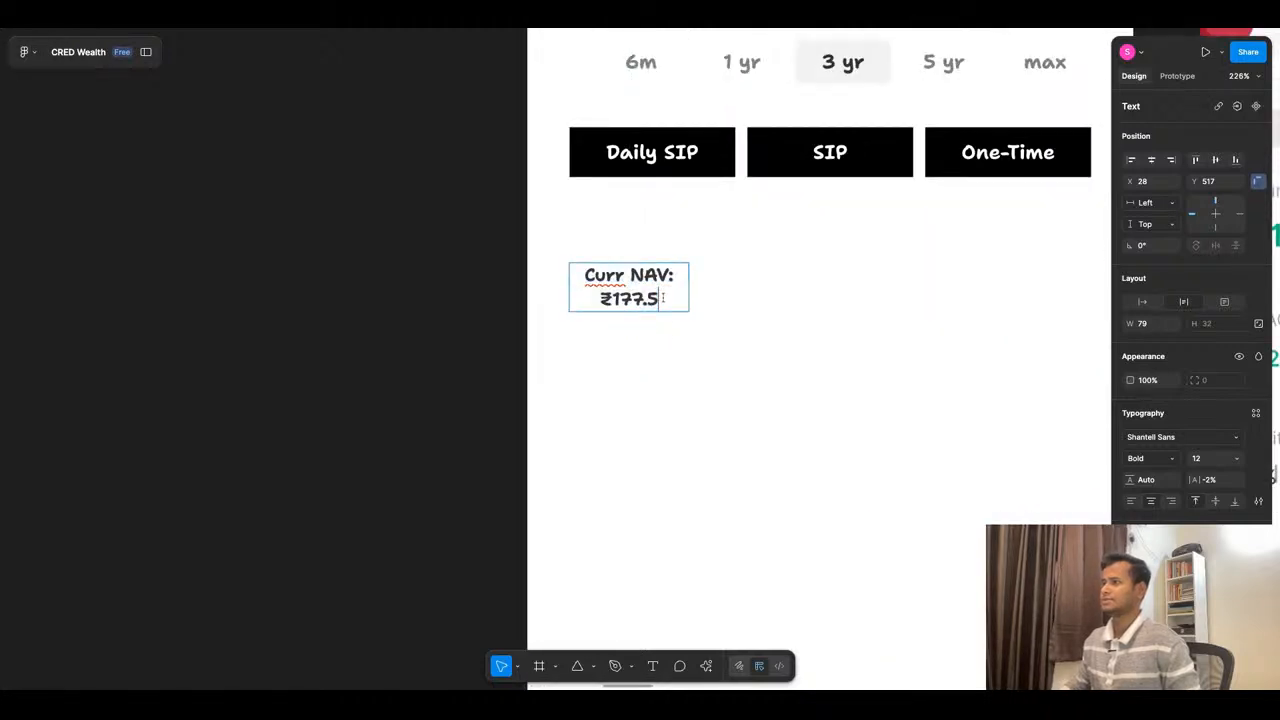
{"action": "type", "text": "("}
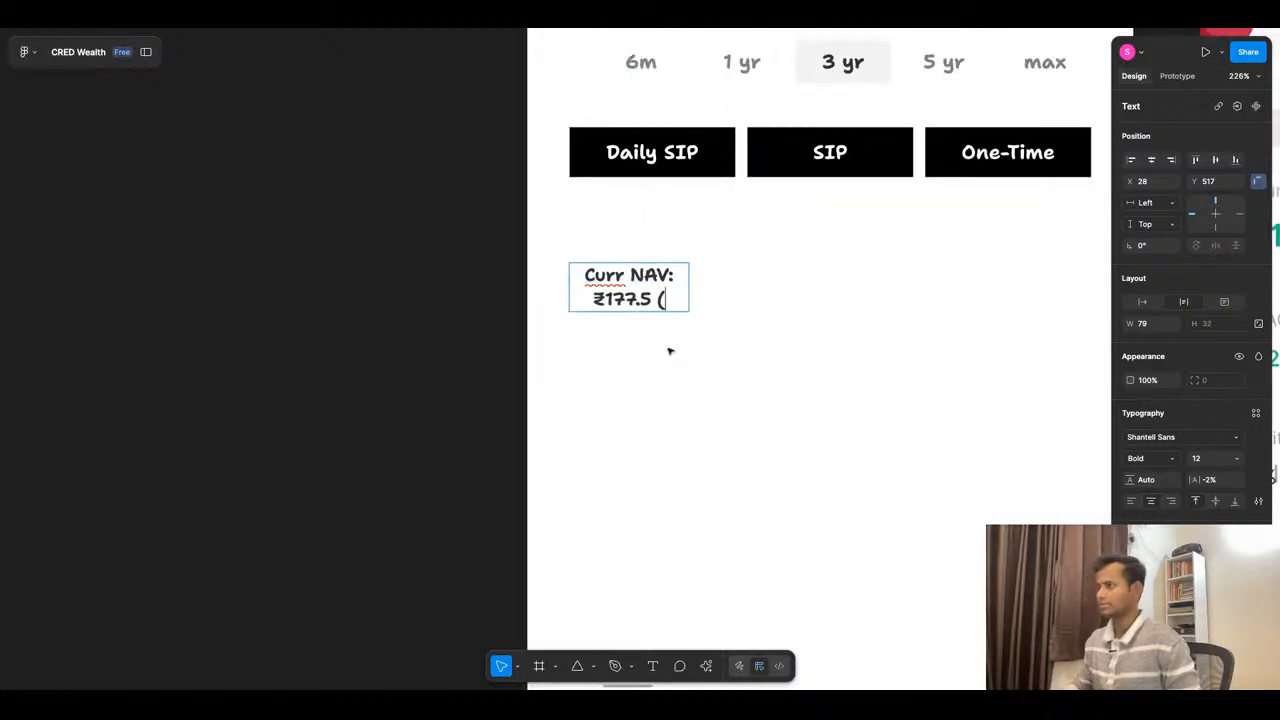
{"action": "scroll", "coordinate": [670, 351], "scroll_direction": "down", "scroll_amount": 6}
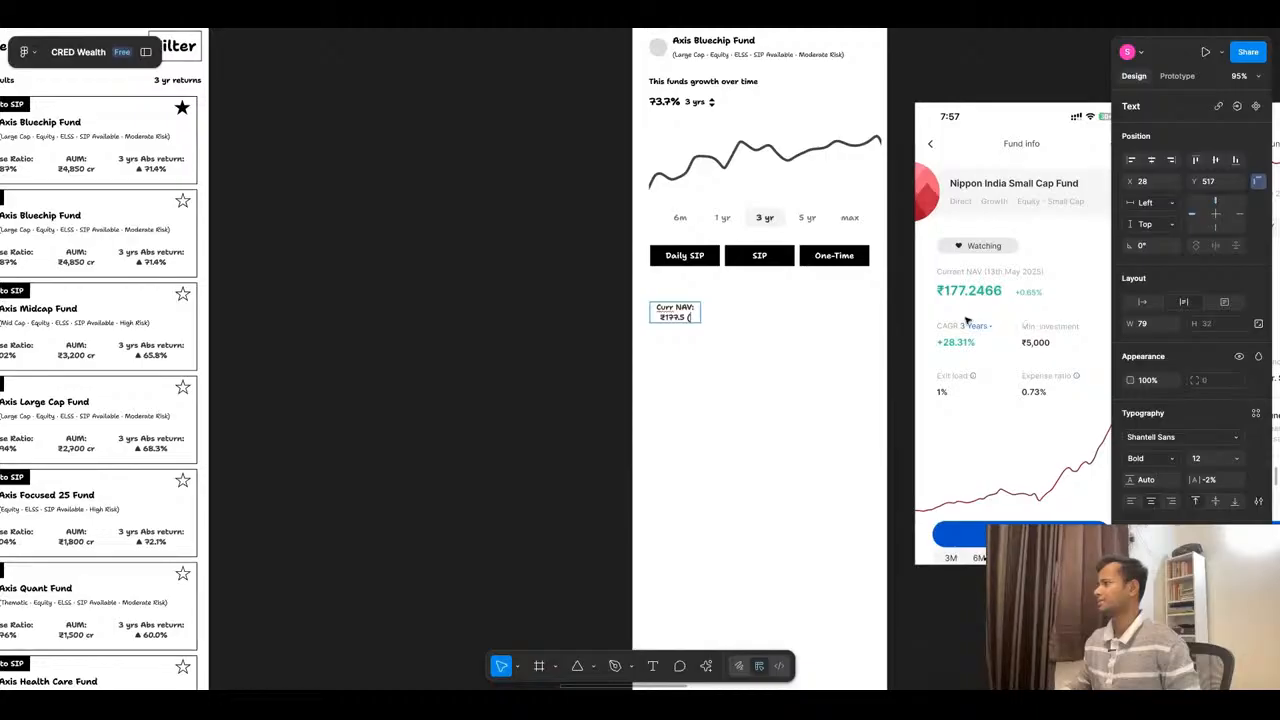
{"action": "scroll", "coordinate": [740, 320], "scroll_direction": "down", "scroll_amount": 2}
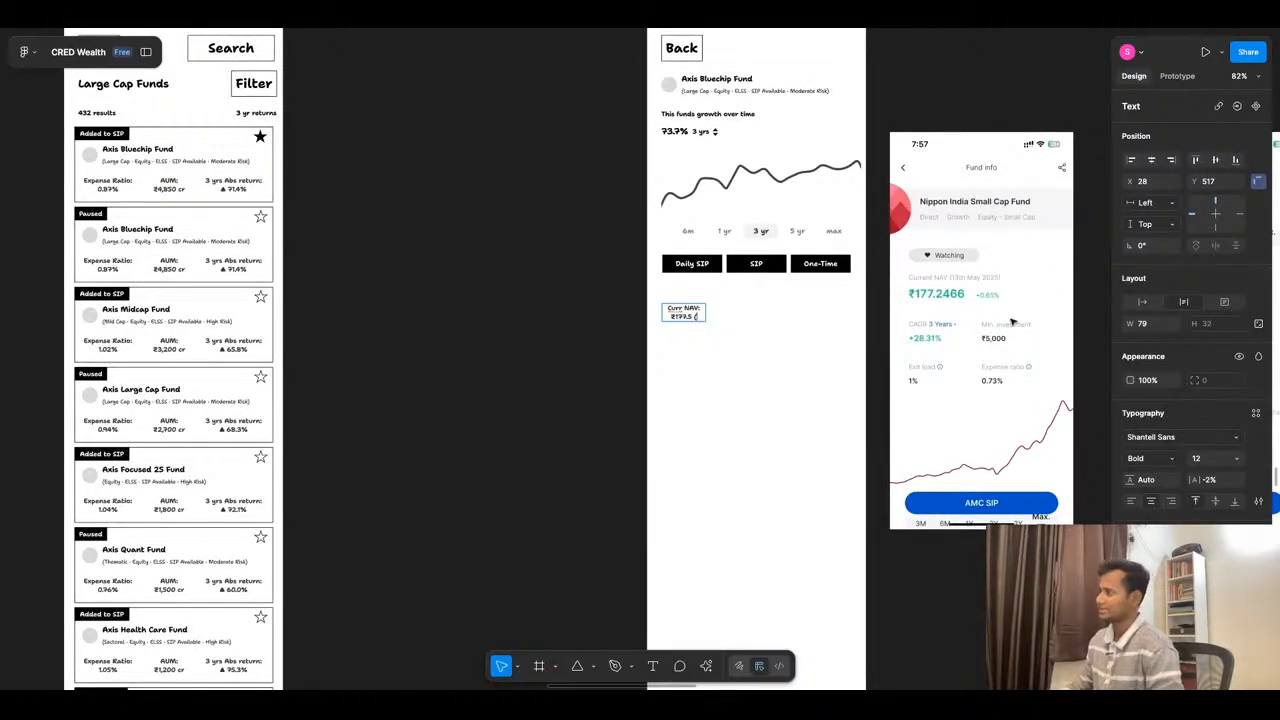
{"action": "key", "text": "BackSpace"}
{"action": "key", "text": "BackSpace"}
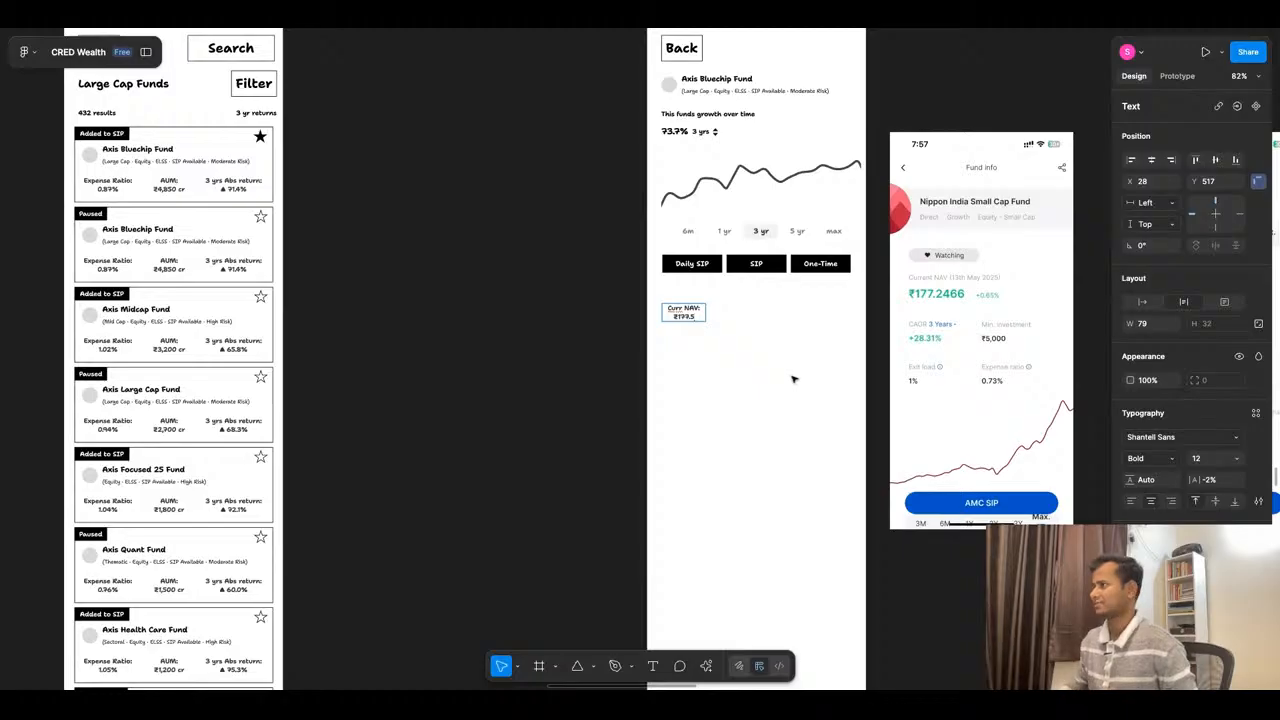
{"action": "key", "text": "Escape"}
{"action": "key", "text": "Escape"}
- Duplicate the "Curr NAV:" text beside the original in the same row, at X 156, Y 517
{"action": "scroll", "coordinate": [771, 343], "scroll_direction": "up", "scroll_amount": 5}
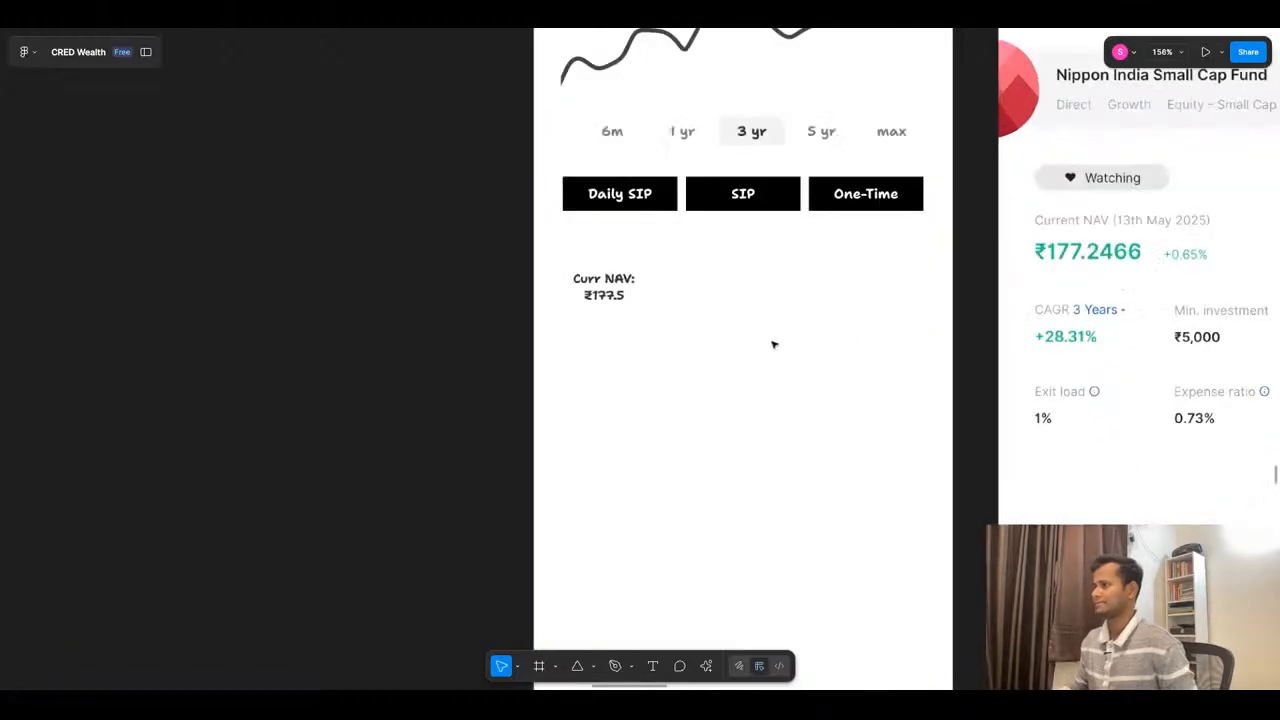
{"action": "left_click", "coordinate": [618, 289]}
{"action": "scroll", "coordinate": [636, 290], "scroll_direction": "down", "scroll_amount": 5}
{"action": "left_click_drag", "start_coordinate": [632, 290], "coordinate": [703, 290]}
{"action": "key", "text": "shift+Left"}
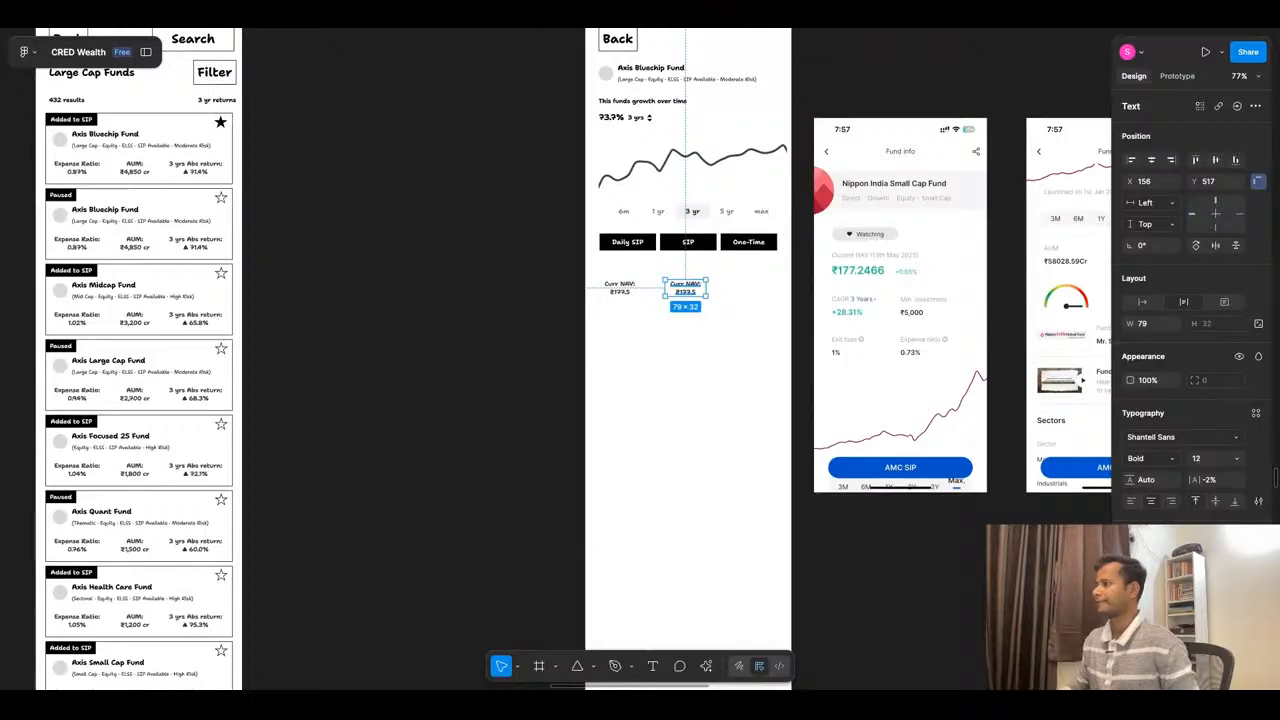
- Append "(0.65%)" to the value in the original Curr NAV text and widen its box to 96 so the value fits one line
{"action": "scroll", "coordinate": [600, 300], "scroll_direction": "up", "scroll_amount": 5}
{"action": "left_click", "coordinate": [667, 283]}
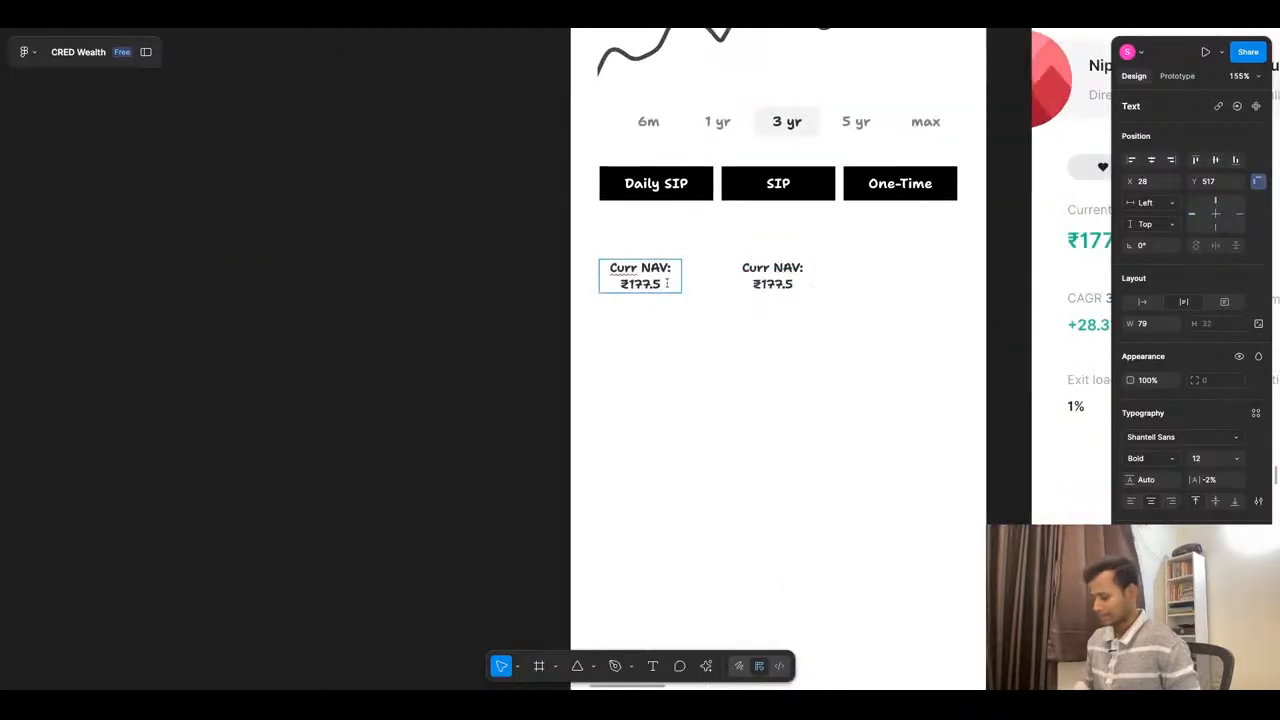
{"action": "type", "text": "("}
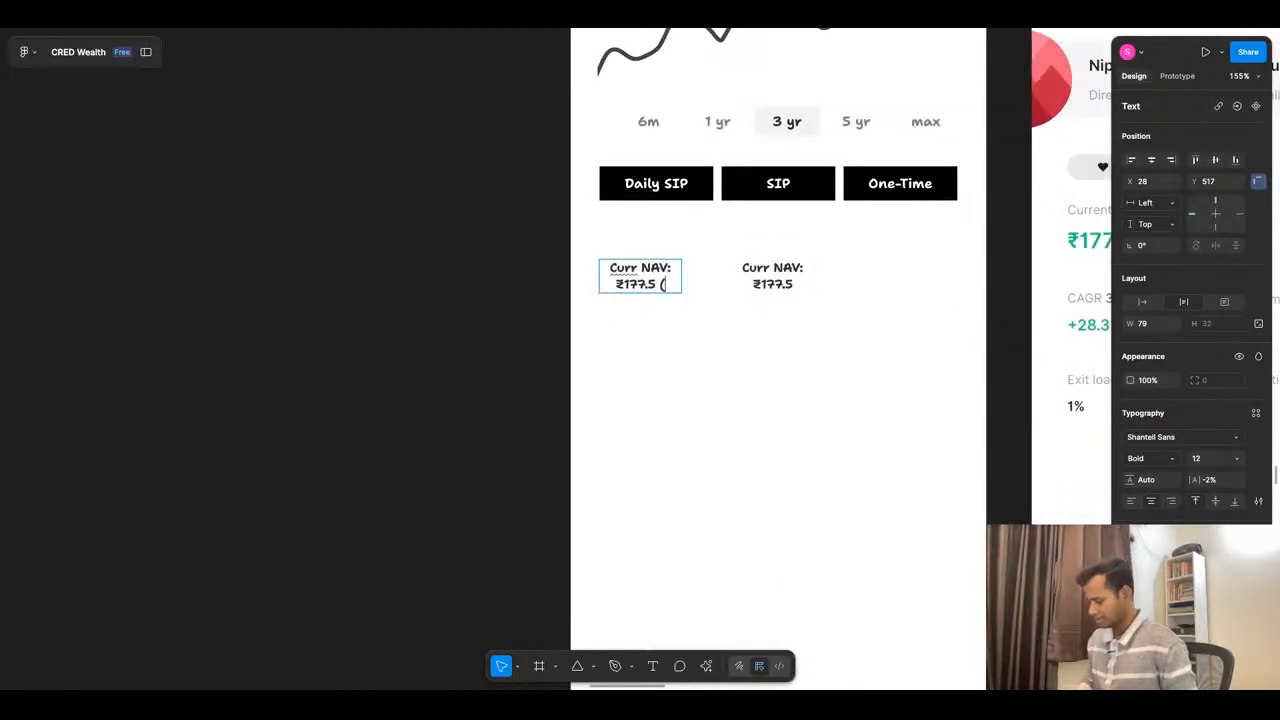
{"action": "type", "text": "0."}
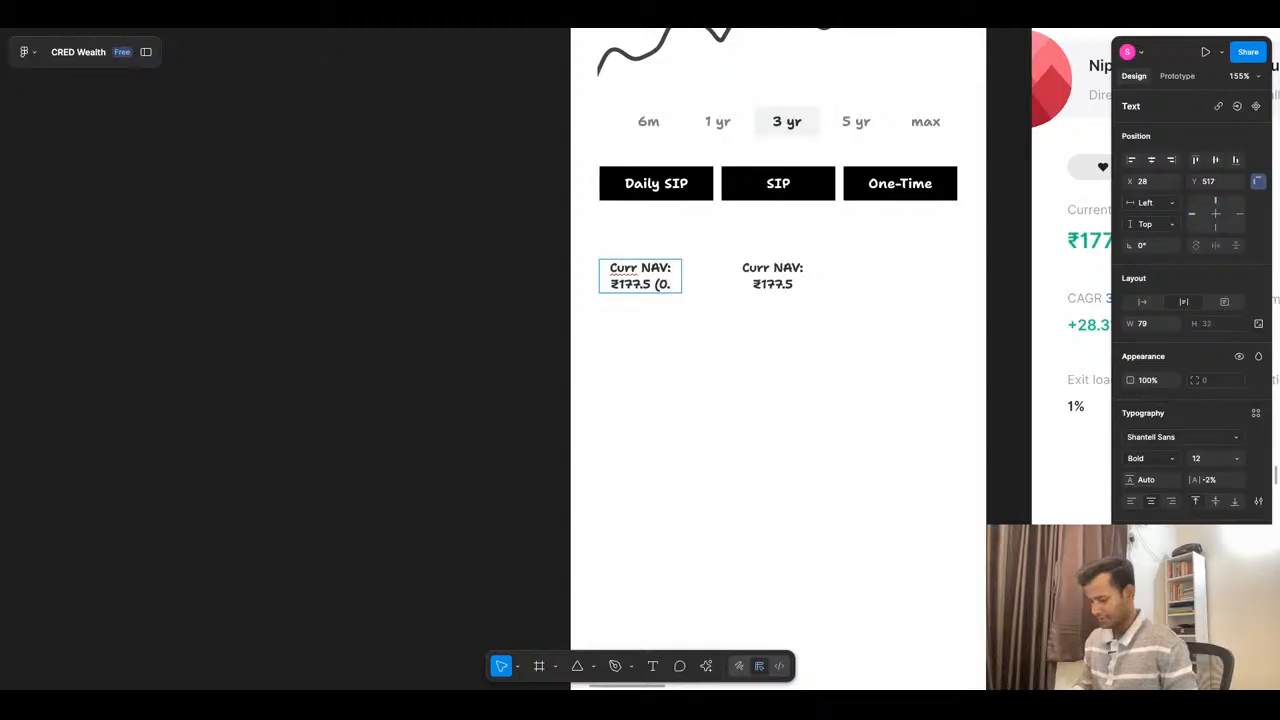
{"action": "type", "text": "65"}
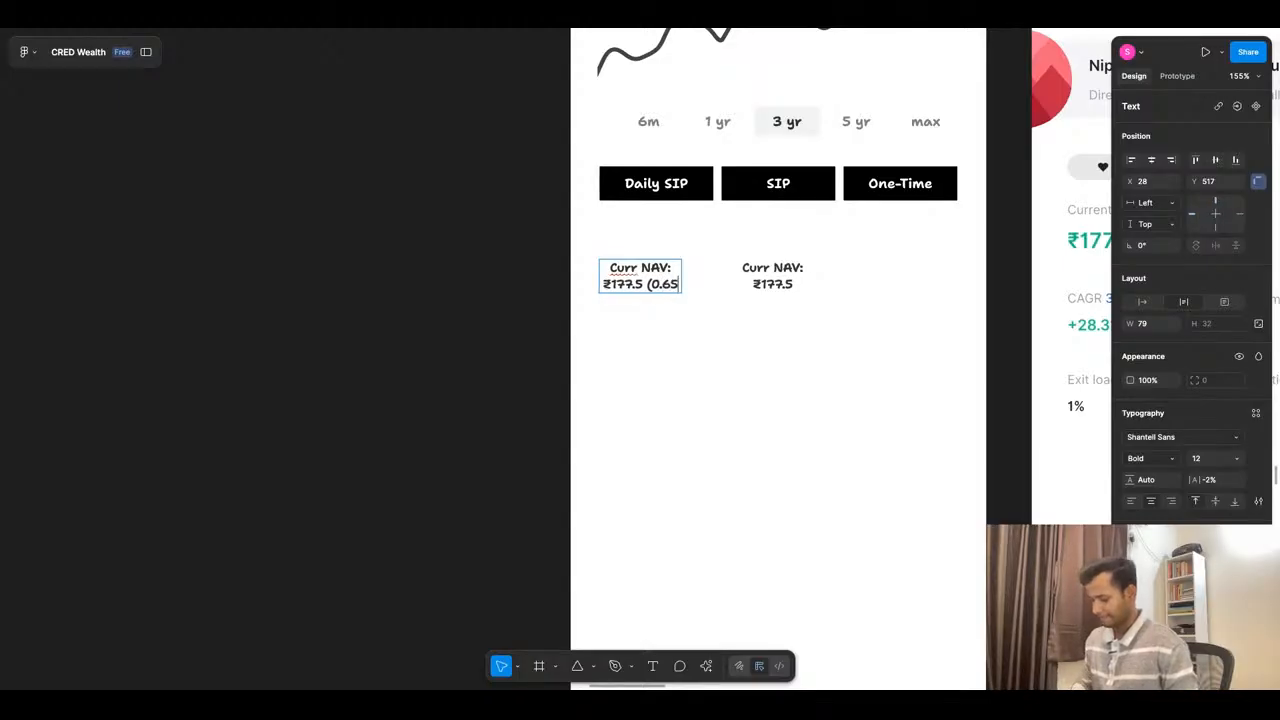
{"action": "type", "text": "%)"}
{"action": "key", "text": "Escape"}
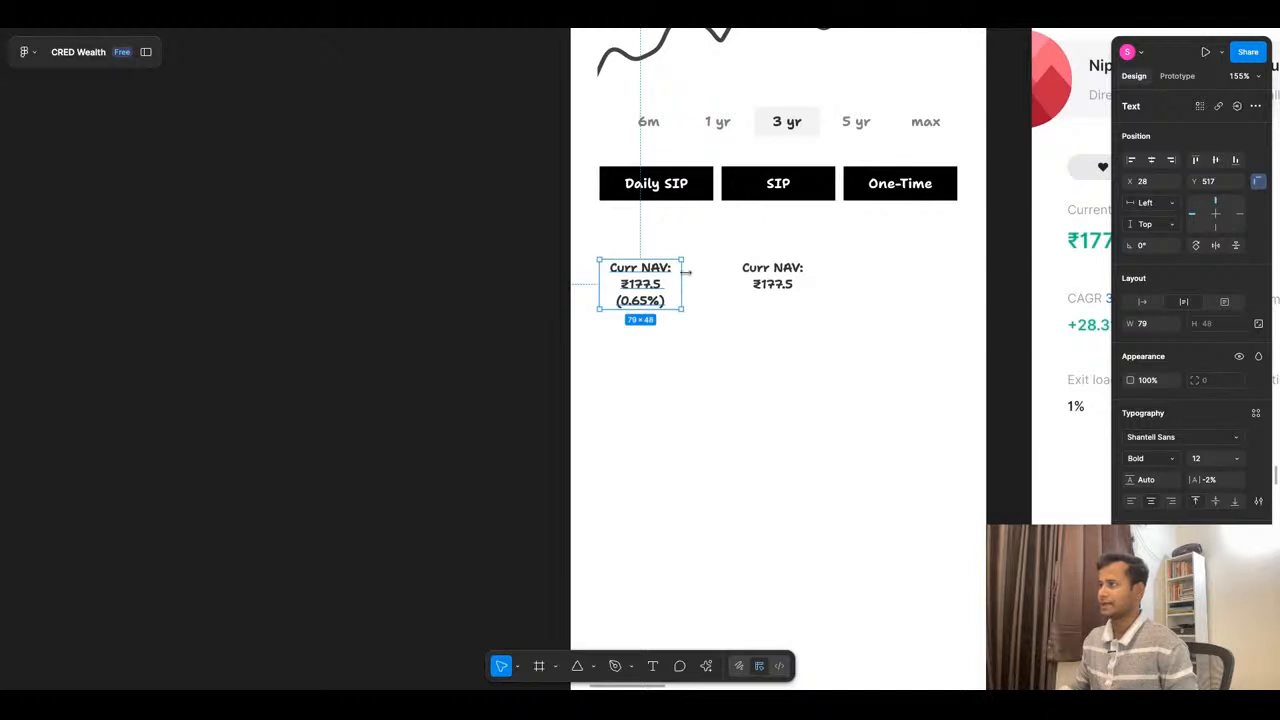
{"action": "double_click", "coordinate": [683, 270]}
{"action": "left_click_drag", "start_coordinate": [685, 273], "coordinate": [683, 273]}
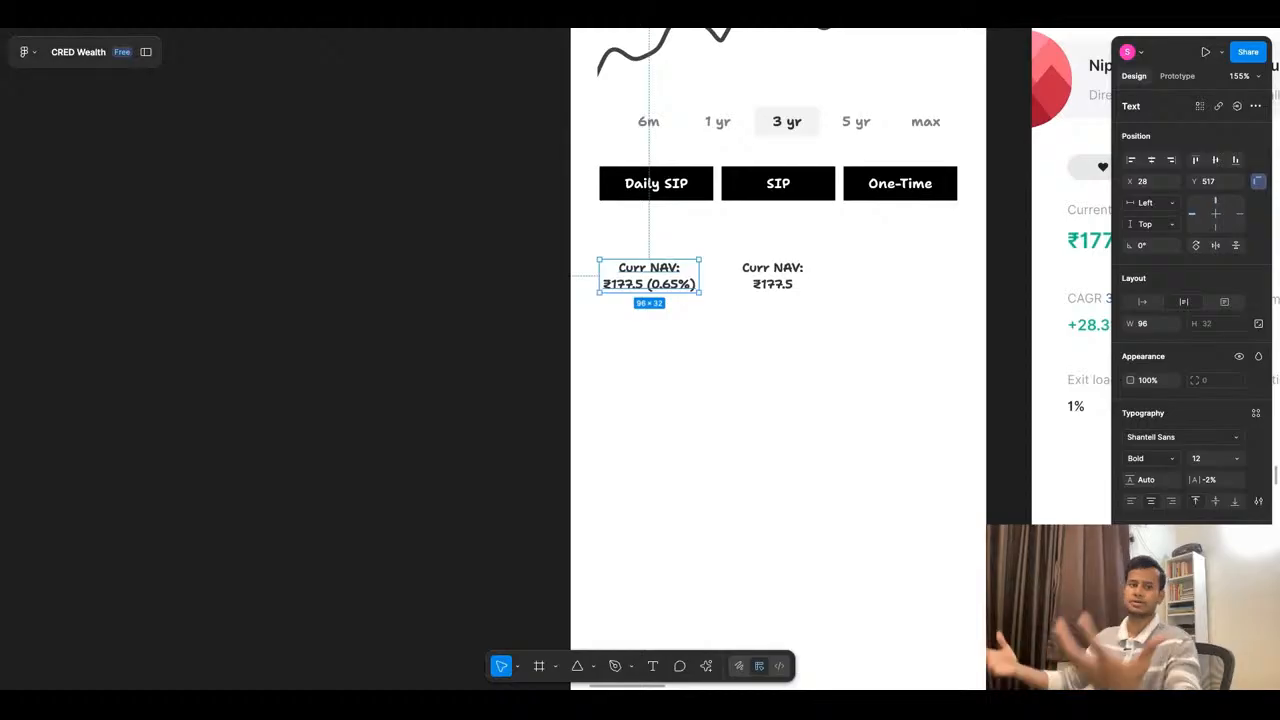
{"action": "left_click", "coordinate": [723, 344]}
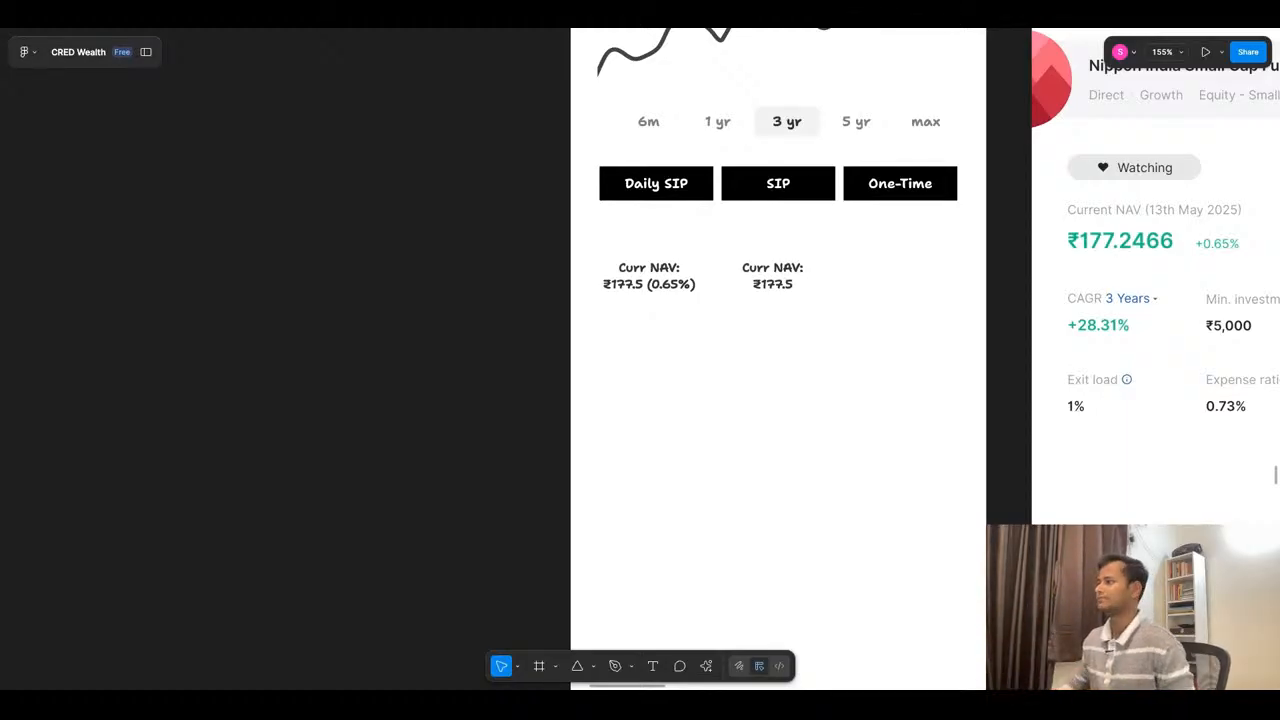
- Replace the label of the duplicated Curr NAV text with "CAGR:"
{"action": "left_click", "coordinate": [769, 290]}
{"action": "scroll", "coordinate": [787, 300], "scroll_direction": "down", "scroll_amount": 3}
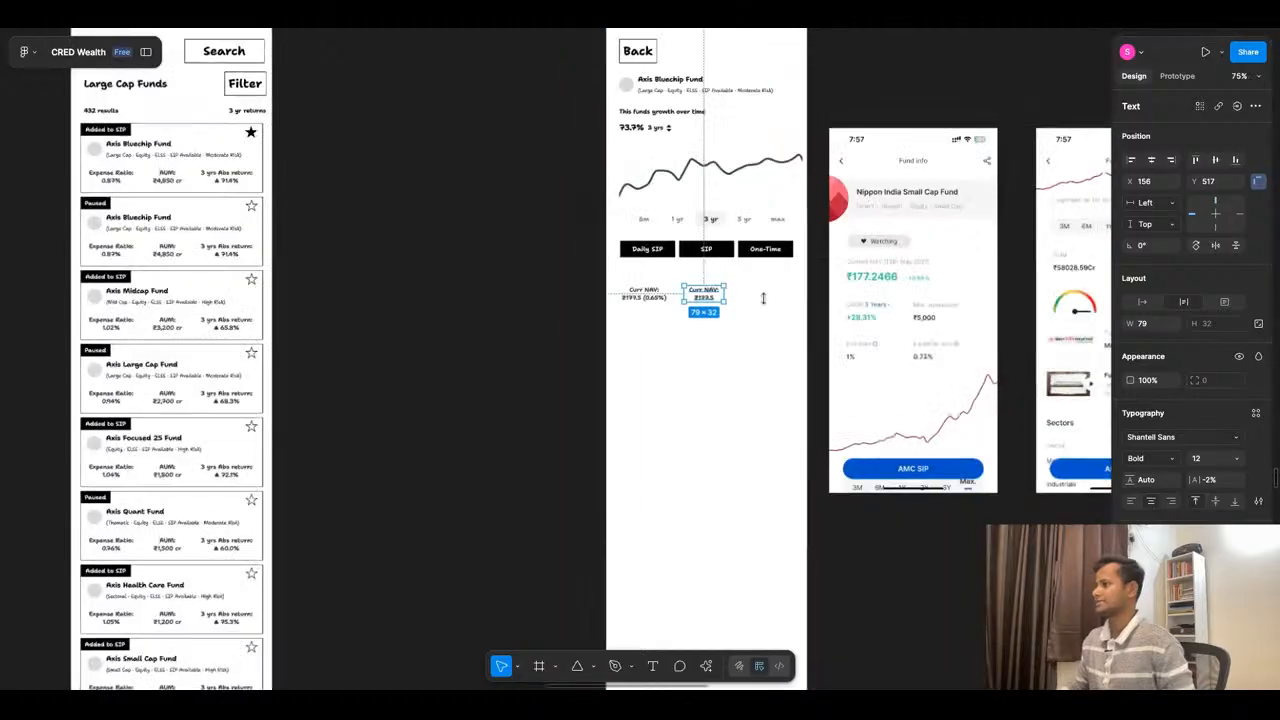
{"action": "scroll", "coordinate": [787, 300], "scroll_direction": "up", "scroll_amount": 2}
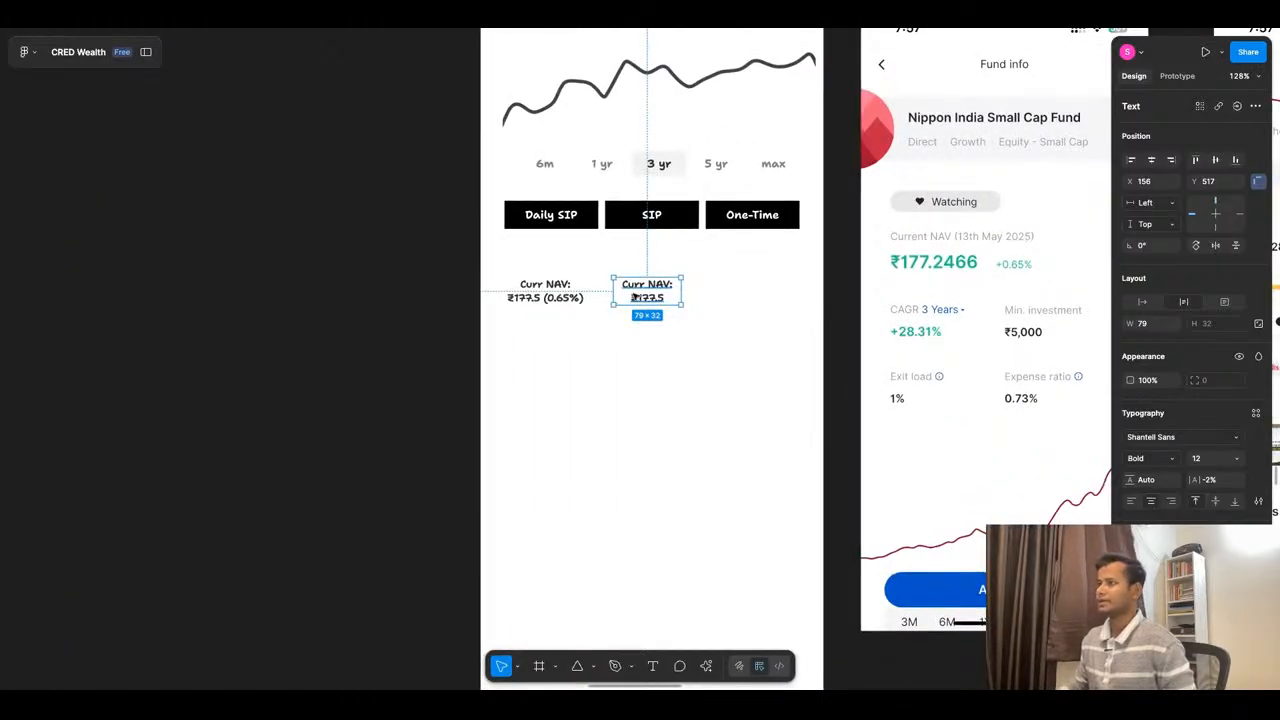
{"action": "double_click", "coordinate": [655, 290]}
{"action": "scroll", "coordinate": [660, 286], "scroll_direction": "down", "scroll_amount": 5}
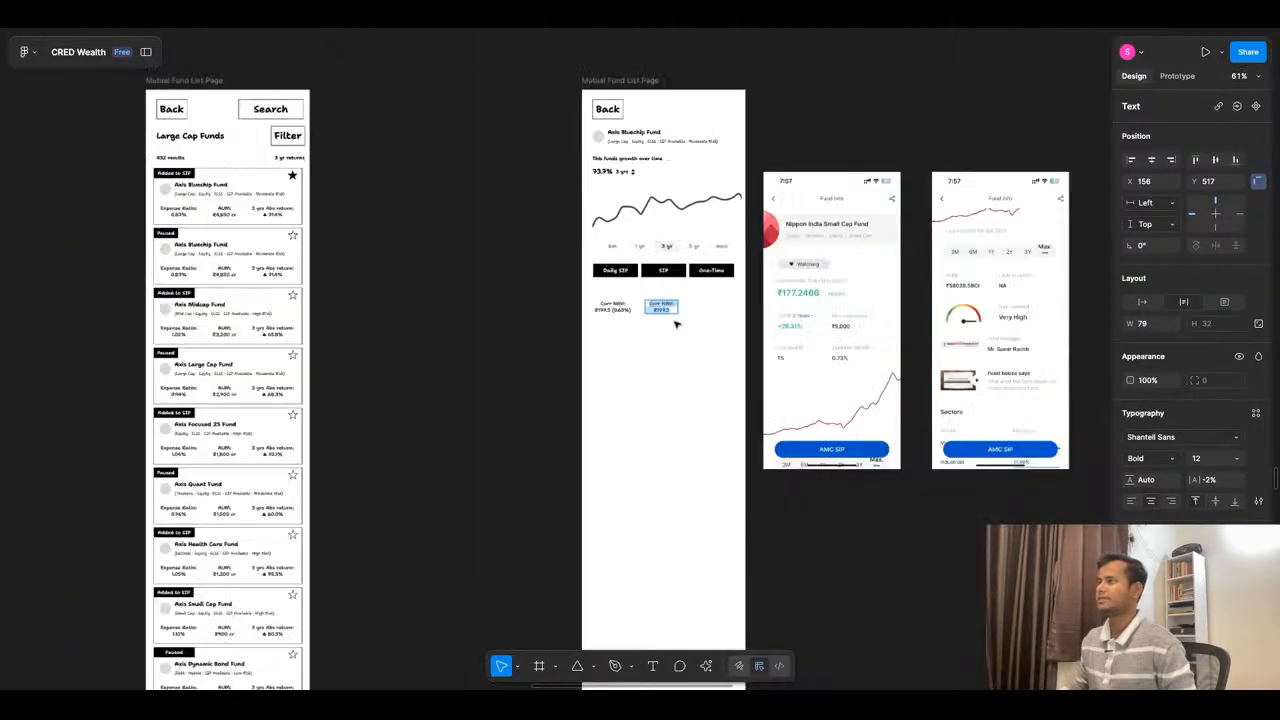
{"action": "scroll", "coordinate": [672, 281], "scroll_direction": "up", "scroll_amount": 3}
{"action": "scroll", "coordinate": [672, 281], "scroll_direction": "up", "scroll_amount": 3}
{"action": "left_click", "coordinate": [685, 340]}
{"action": "left_click_drag", "start_coordinate": [688, 338], "coordinate": [645, 338]}
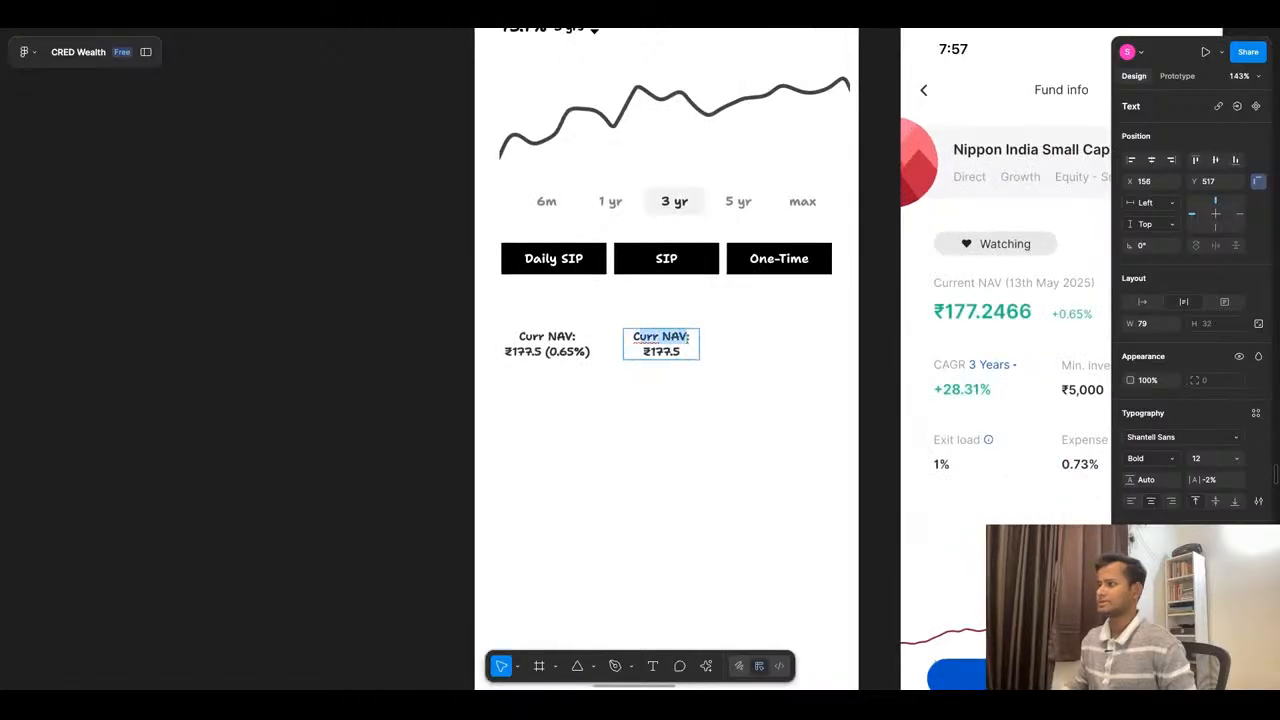
{"action": "type", "text": "CAGR:"}
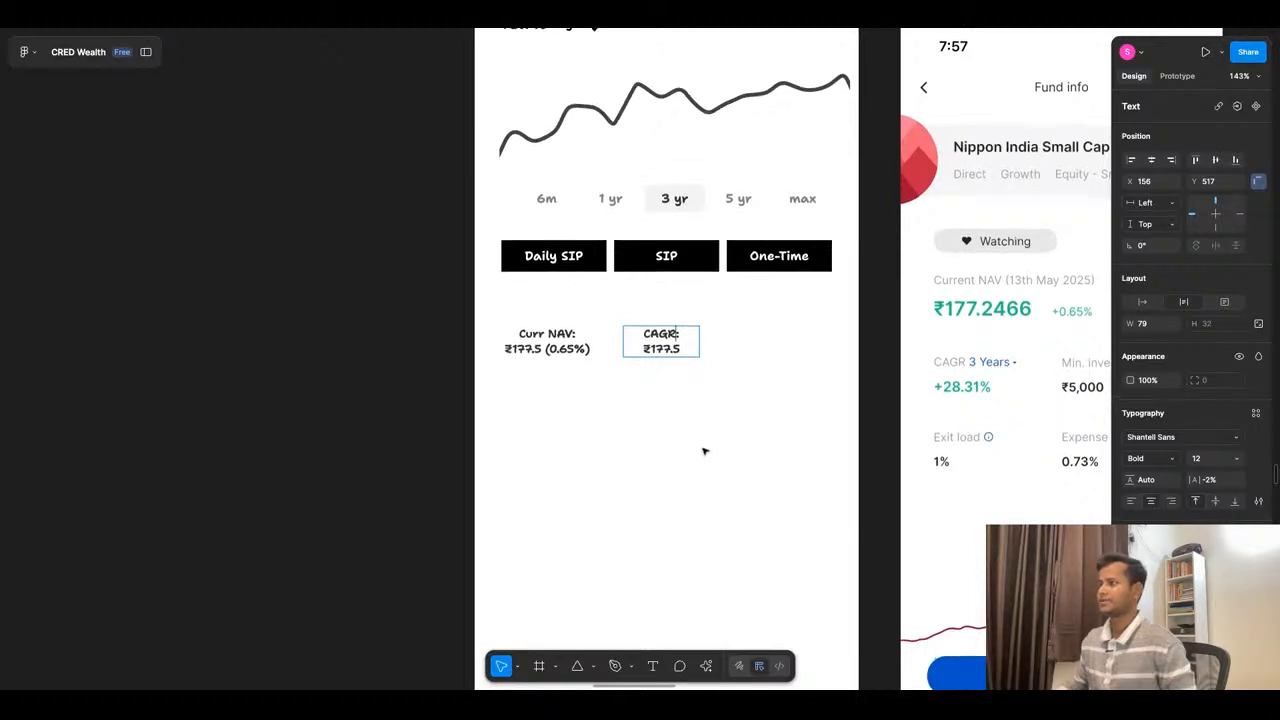
- Change the CAGR label to "CAGR 3 years" without the colon and widen its text box to 89
{"action": "scroll", "coordinate": [707, 452], "scroll_direction": "down", "scroll_amount": 2}
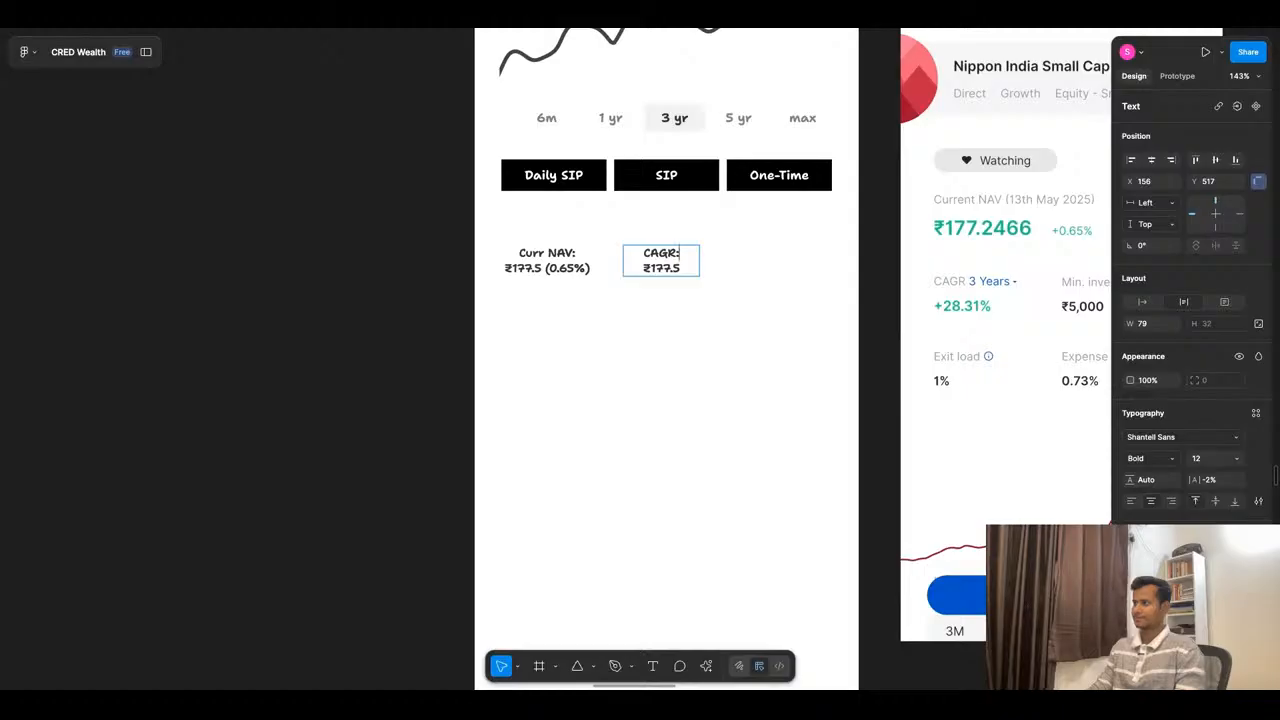
{"action": "key", "text": "BackSpace"}
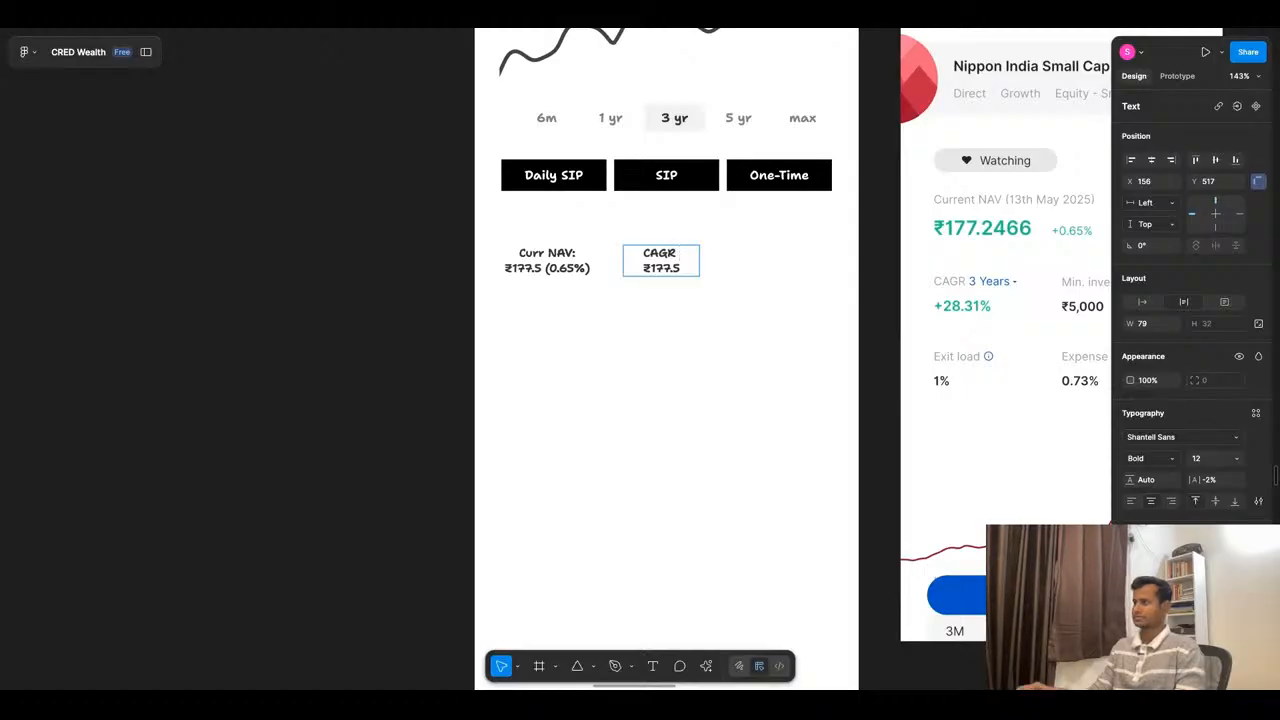
{"action": "type", "text": "3"}
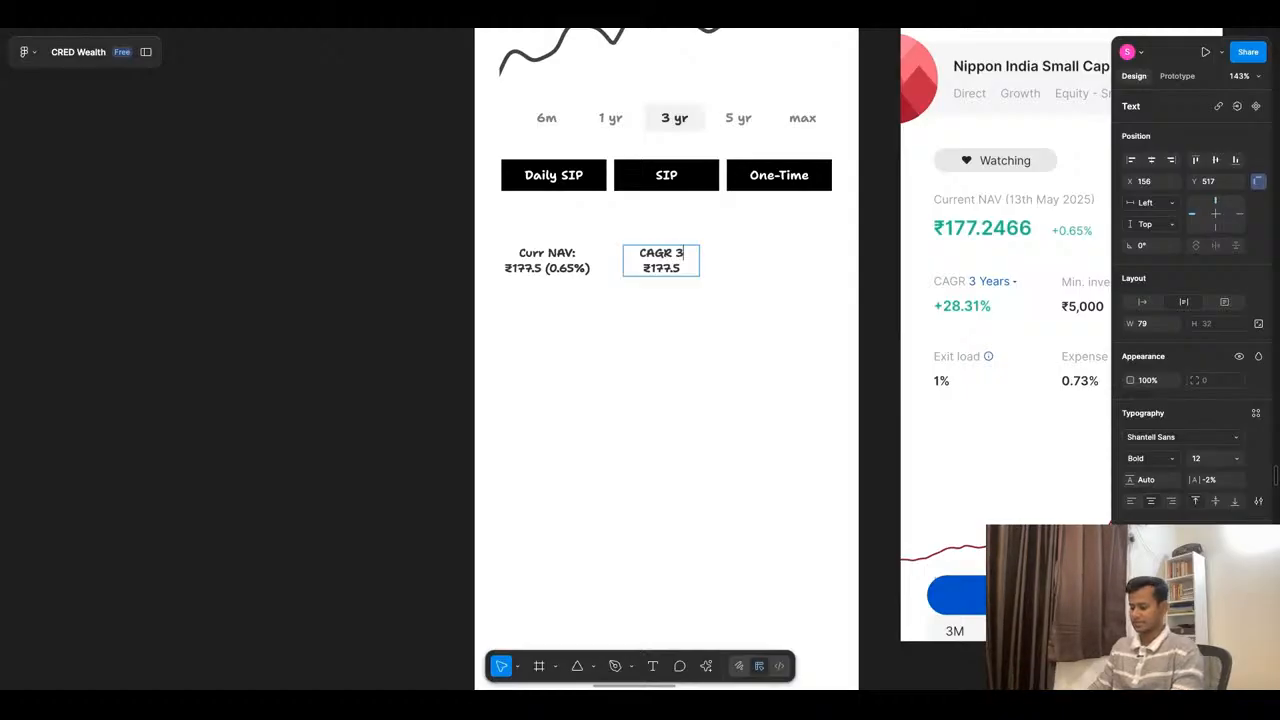
{"action": "type", "text": " years"}
{"action": "key", "text": "Escape"}
{"action": "double_click", "coordinate": [702, 268]}
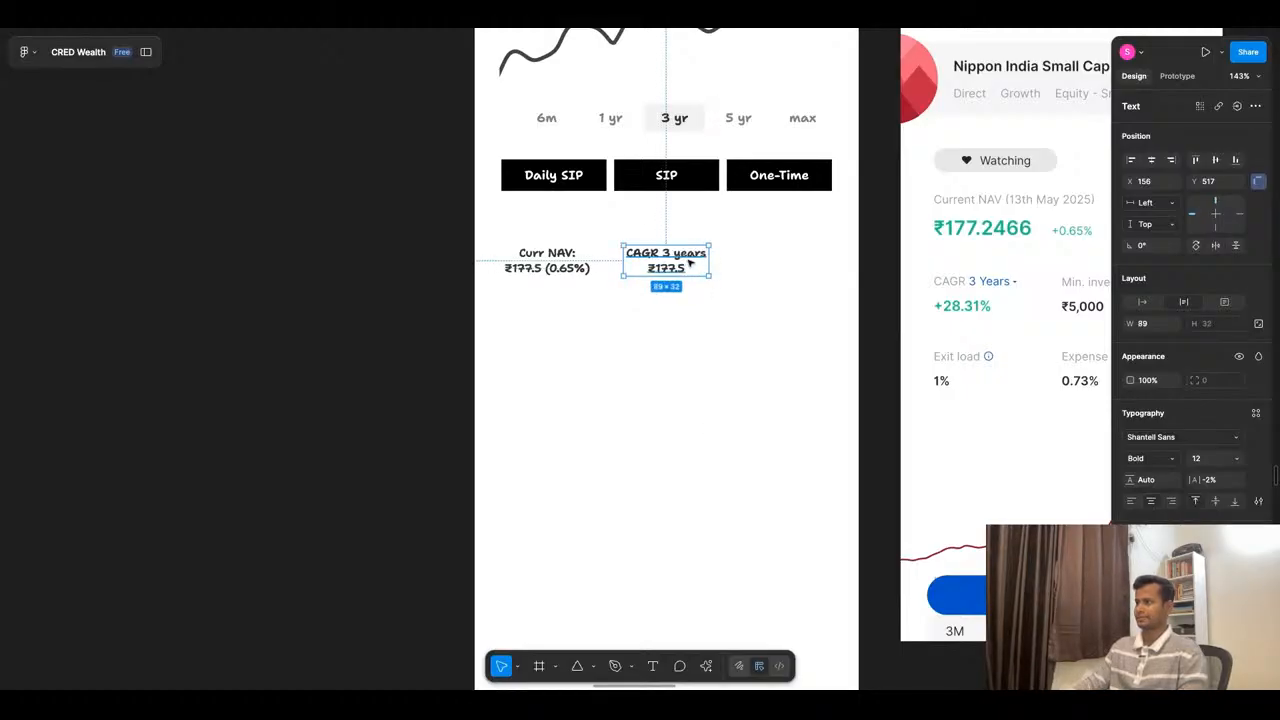
- Copy the up-down arrows beside "3 yrs" next to the "CAGR 3 years" label, scaled to 6.29 × 8, at X 245, Y 522
{"action": "scroll", "coordinate": [705, 270], "scroll_direction": "down", "scroll_amount": 5}
{"action": "scroll", "coordinate": [686, 119], "scroll_direction": "up", "scroll_amount": 6}
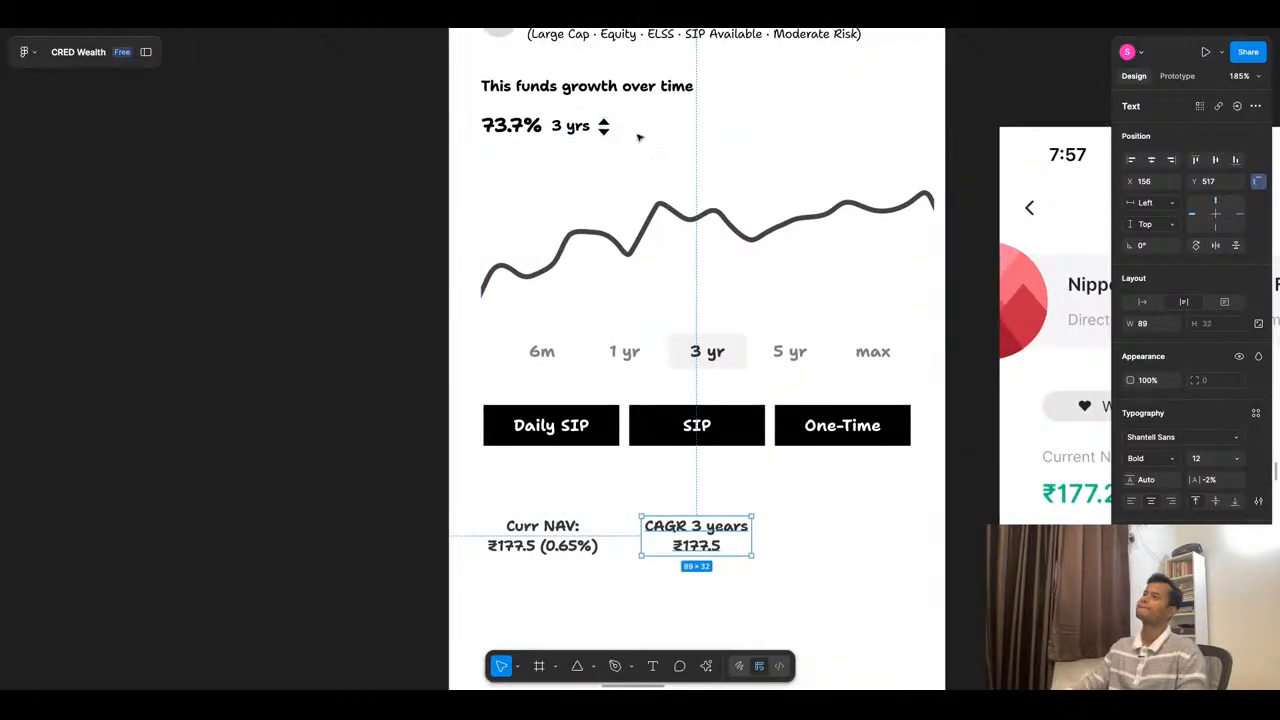
{"action": "left_click", "coordinate": [606, 129]}
{"action": "left_click_drag", "start_coordinate": [606, 129], "coordinate": [760, 509]}
{"action": "scroll", "coordinate": [758, 527], "scroll_direction": "up", "scroll_amount": 10}
{"action": "key", "text": "k"}
{"action": "key", "text": "Down"}
{"action": "key", "text": "Down"}
{"action": "key", "text": "Down"}
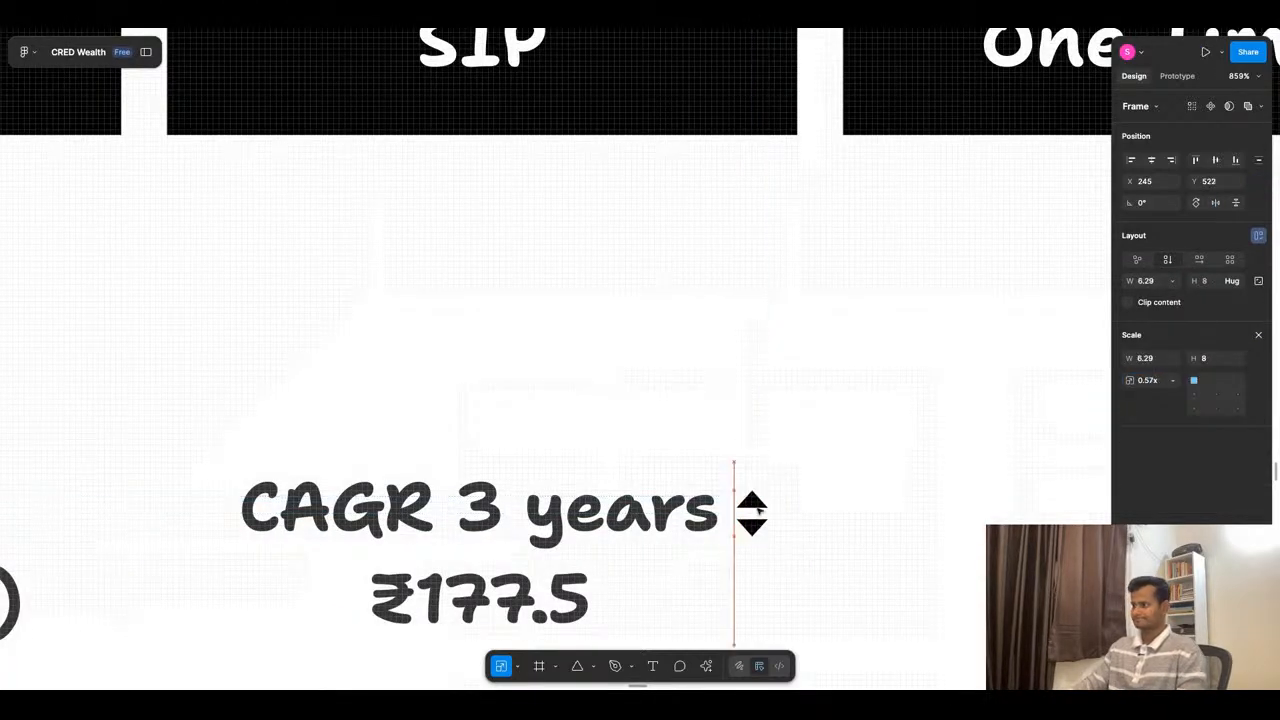
{"action": "key", "text": "v"}
{"action": "left_click", "coordinate": [820, 431]}
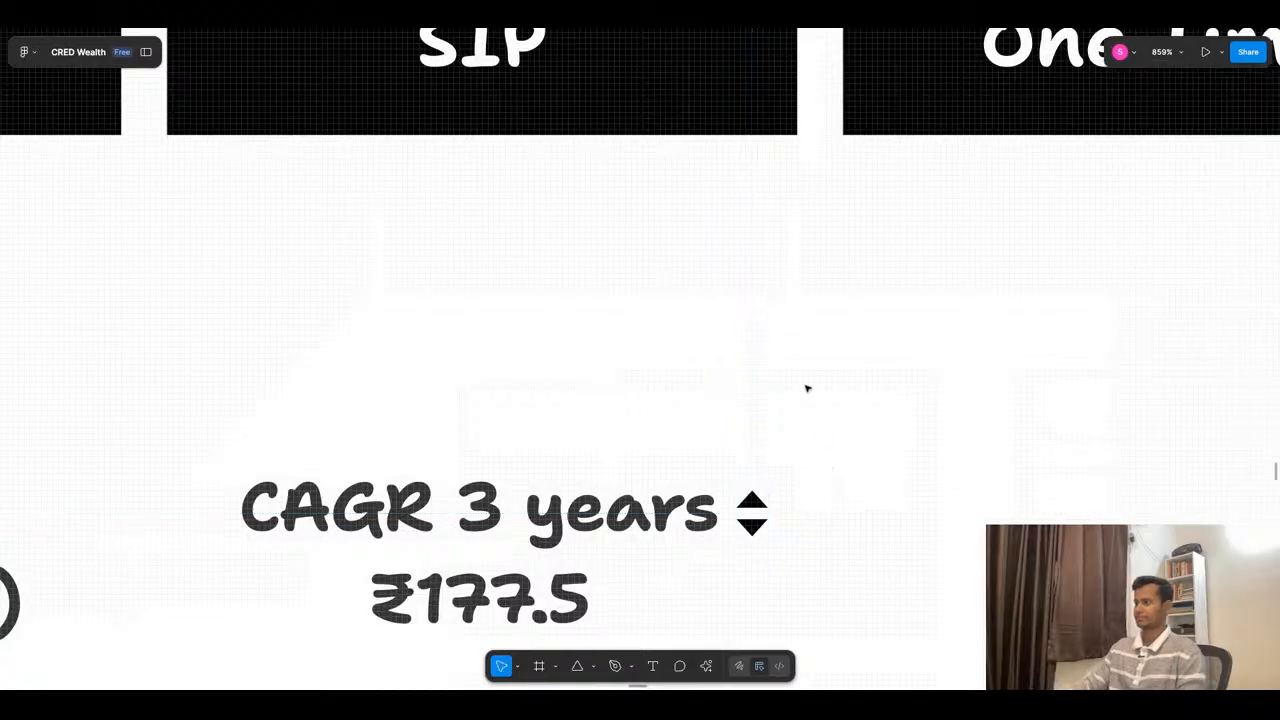
- Set the value under "CAGR 3 years" to +28.5%
{"action": "scroll", "coordinate": [801, 341], "scroll_direction": "down", "scroll_amount": 9}
{"action": "scroll", "coordinate": [667, 402], "scroll_direction": "up", "scroll_amount": 4}
{"action": "scroll", "coordinate": [677, 422], "scroll_direction": "down", "scroll_amount": 5}
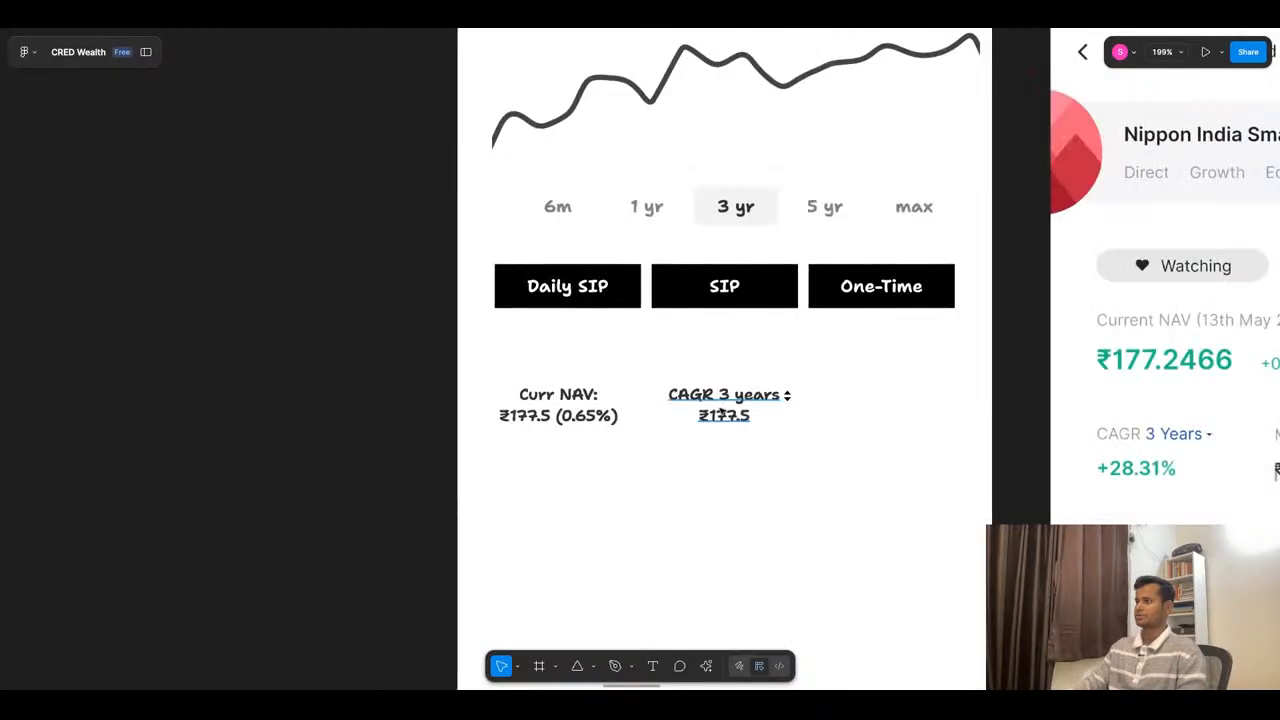
{"action": "double_click", "coordinate": [758, 416]}
{"action": "double_click", "coordinate": [758, 416]}
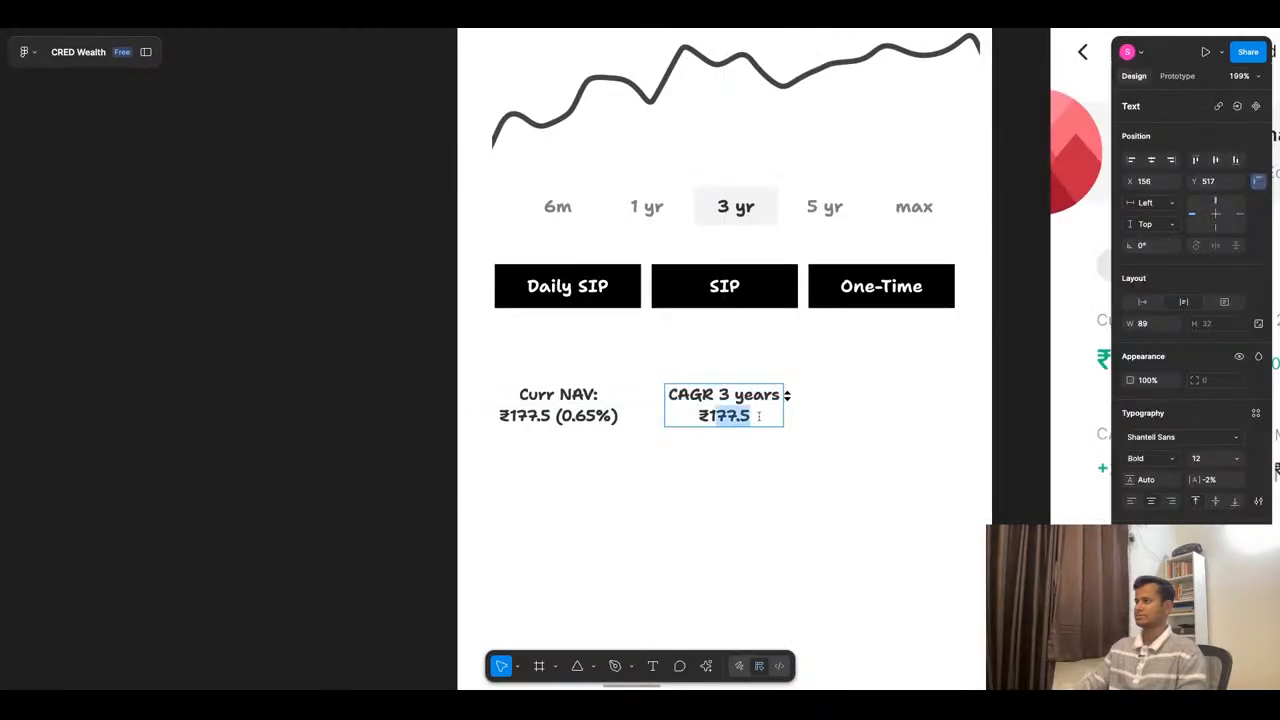
{"action": "scroll", "coordinate": [706, 433], "scroll_direction": "down", "scroll_amount": 3}
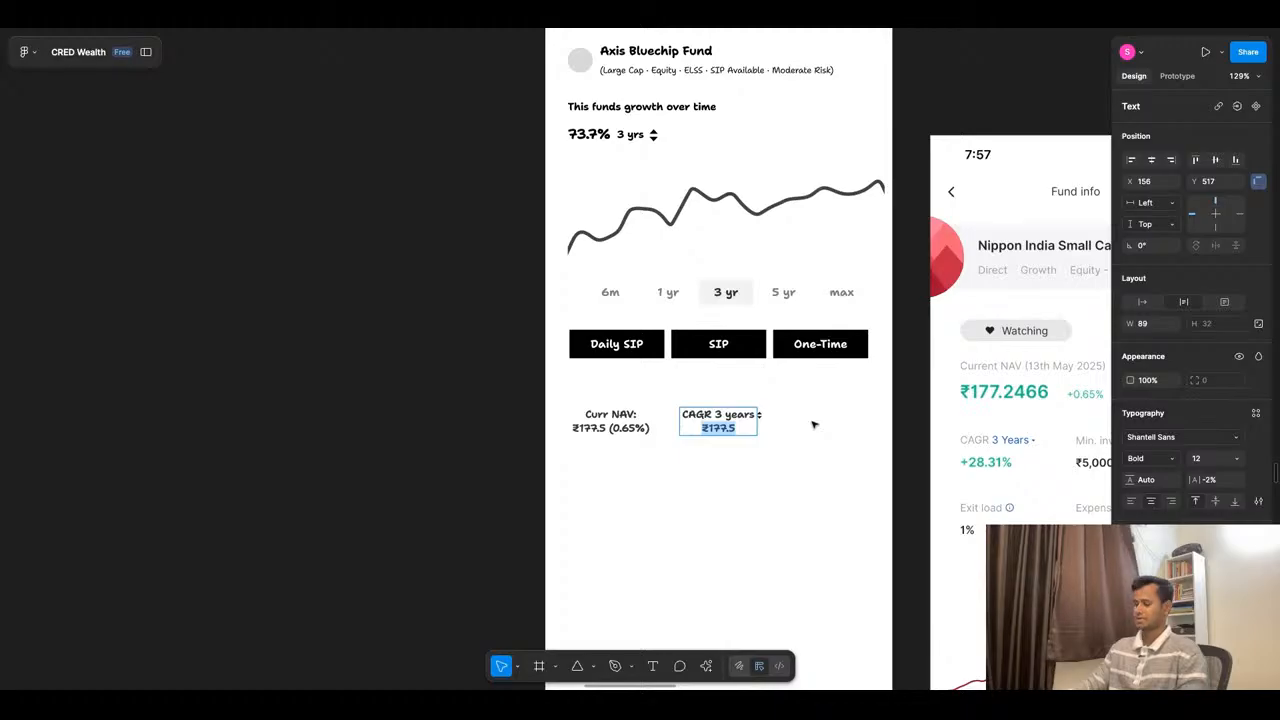
{"action": "type", "text": "+28"}
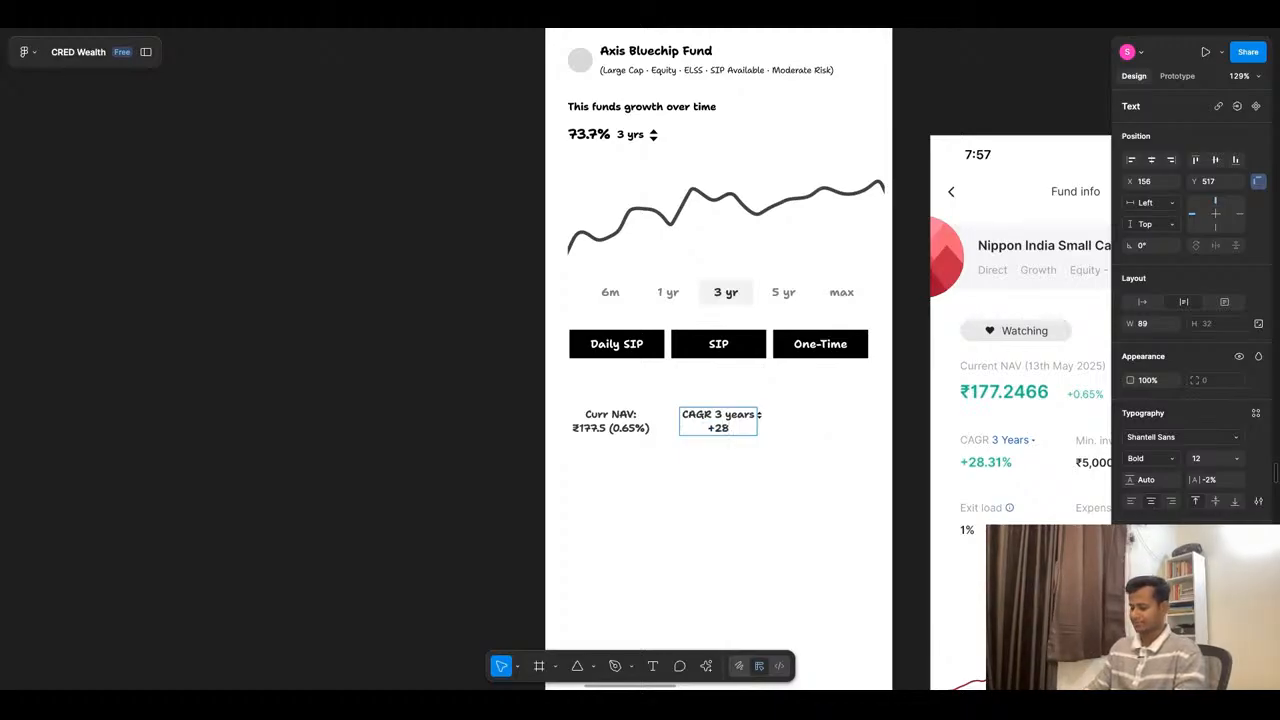
{"action": "type", "text": ".5%"}
{"action": "key", "text": "Escape"}
- Wrap the CAGR text and its small arrows in an auto layout frame, and make the arrows ignore the auto layout
{"action": "scroll", "coordinate": [757, 434], "scroll_direction": "up", "scroll_amount": 5}
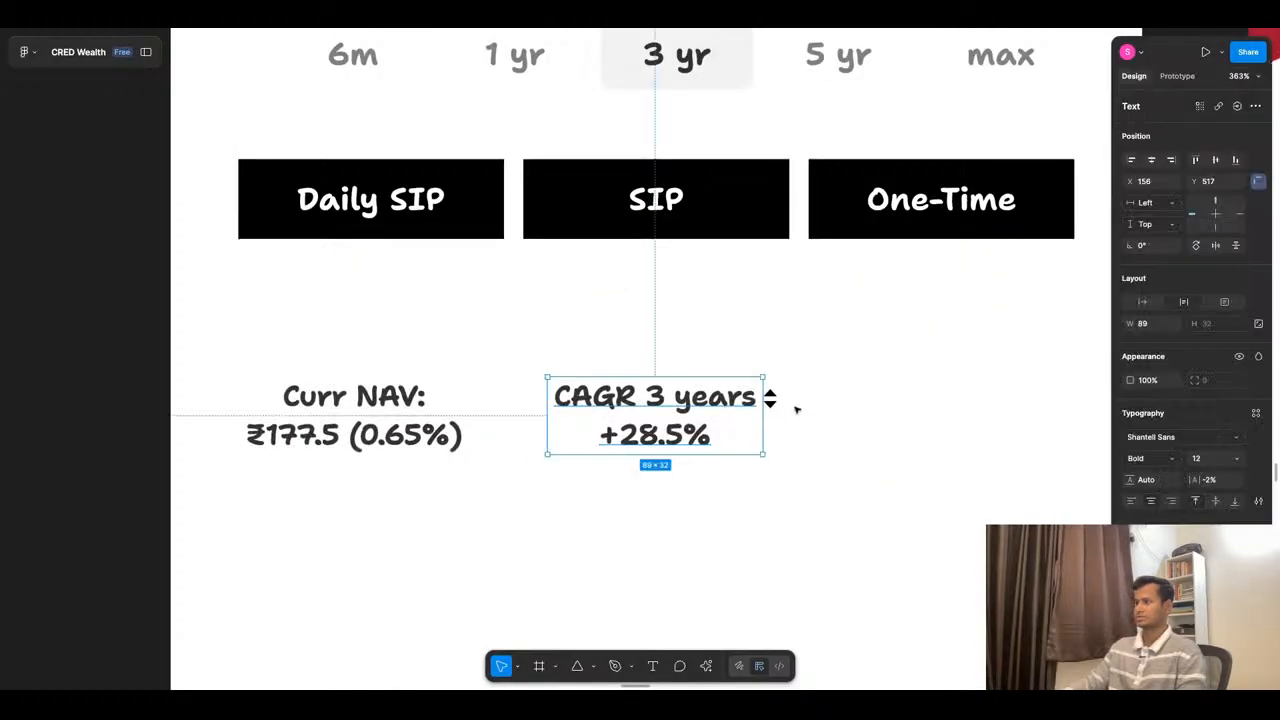
{"action": "key", "text": "shift+a"}
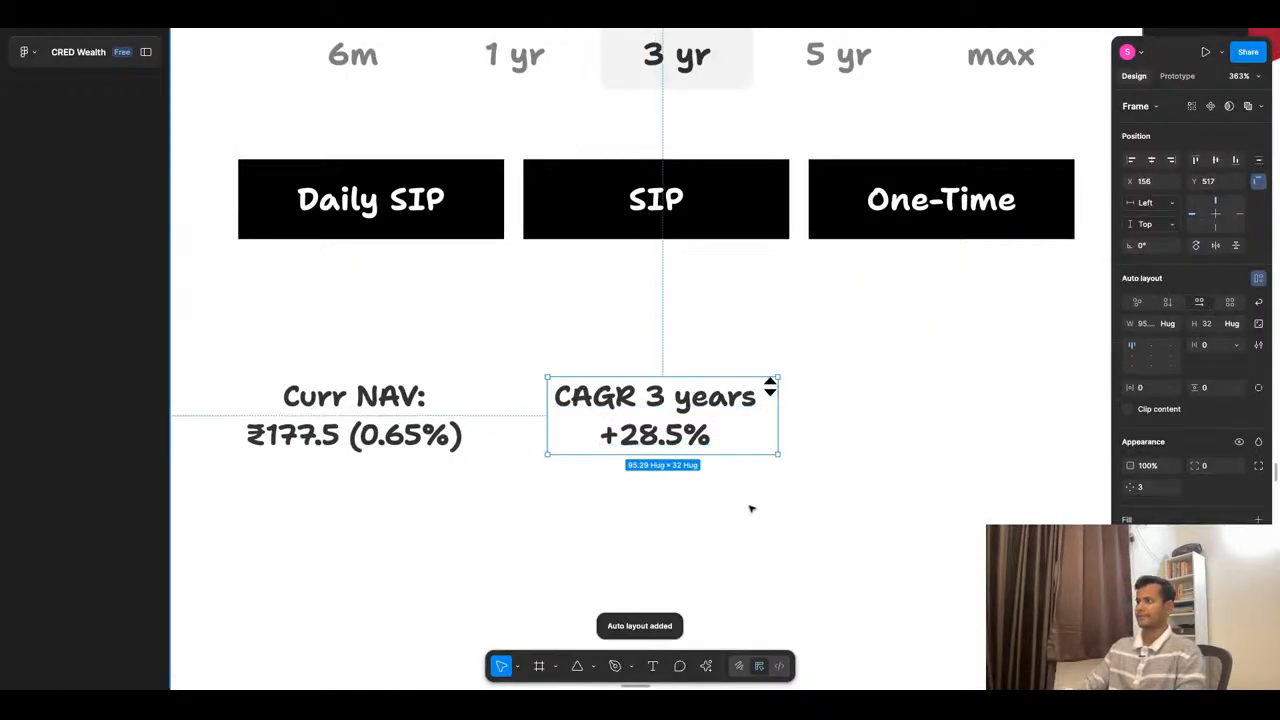
{"action": "scroll", "coordinate": [770, 389], "scroll_direction": "up", "scroll_amount": 6}
{"action": "left_click", "coordinate": [780, 386]}
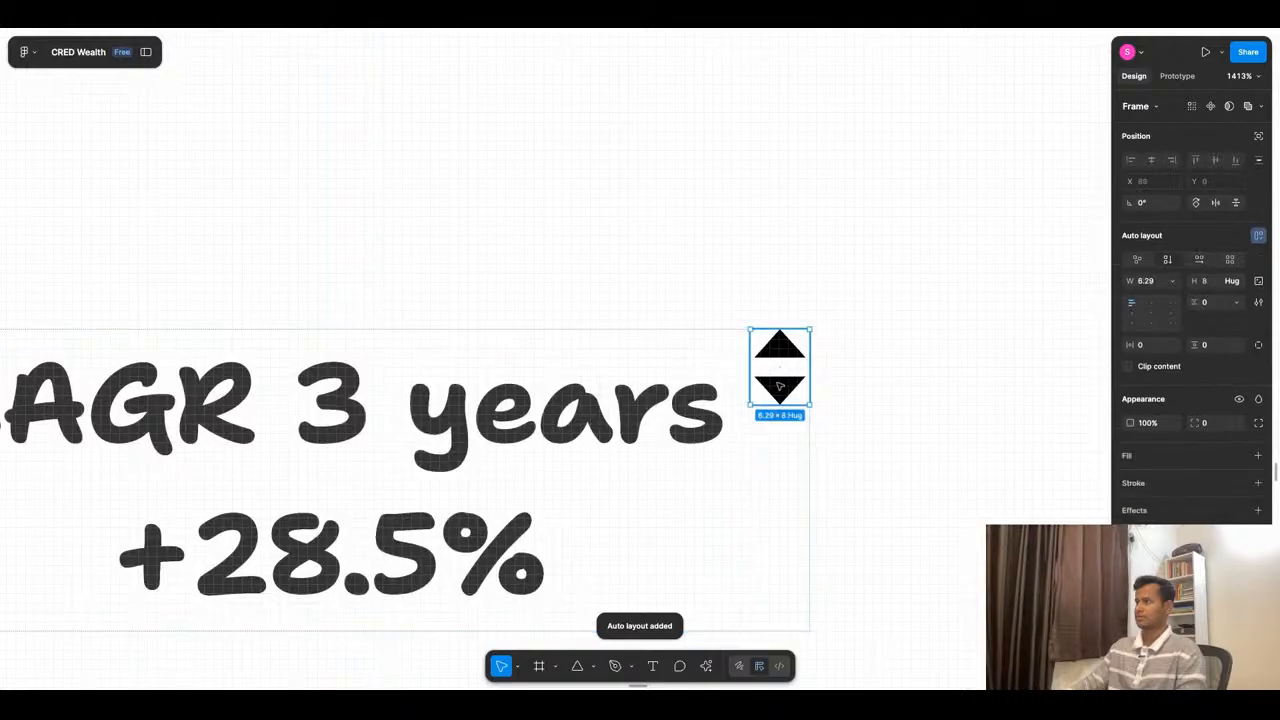
{"action": "left_click", "coordinate": [1260, 136]}
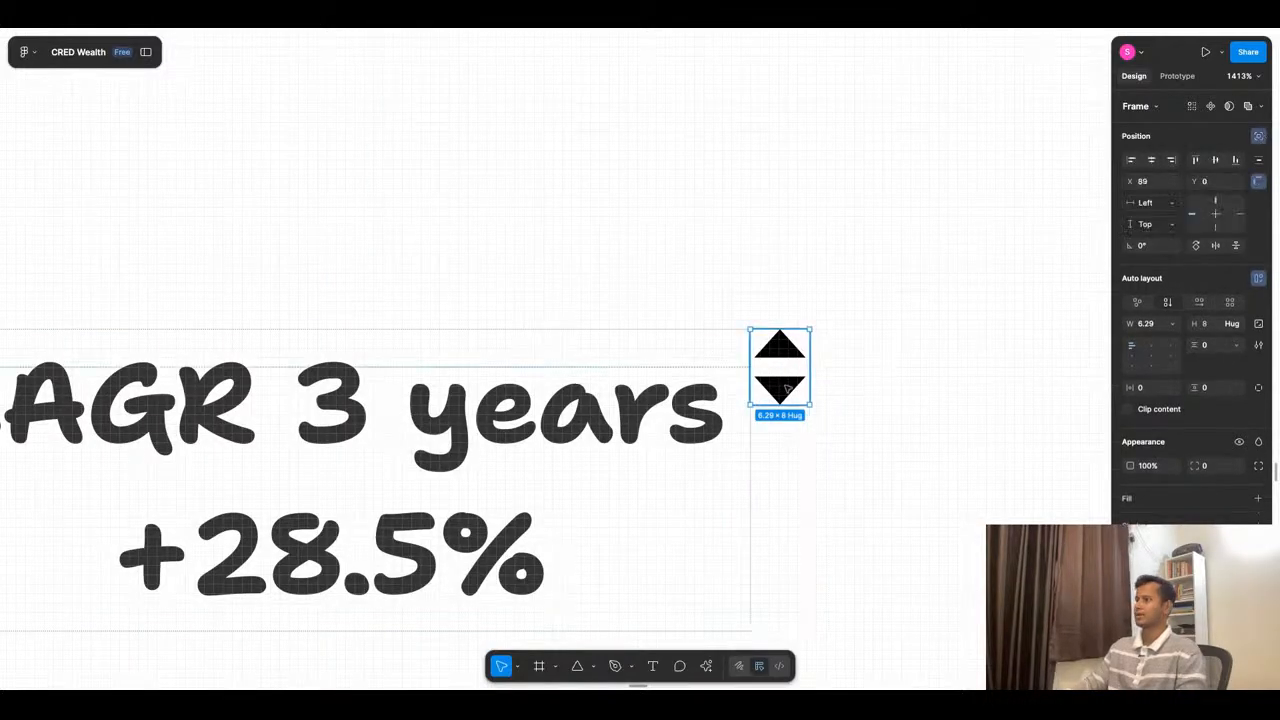
- Duplicate the "Curr NAV" text block on the other side of the CAGR block, at X 284, Y 518
{"action": "left_click", "coordinate": [923, 380]}
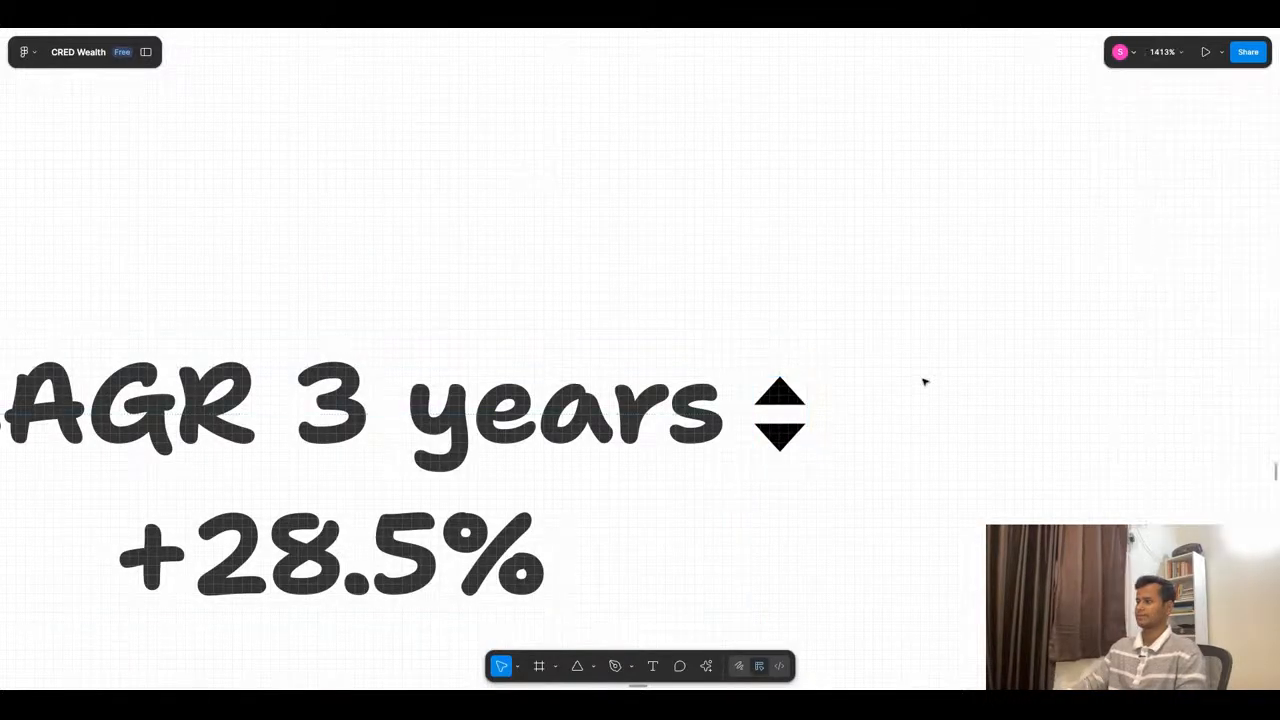
{"action": "scroll", "coordinate": [923, 380], "scroll_direction": "down", "scroll_amount": 5}
{"action": "left_click", "coordinate": [806, 418]}
{"action": "scroll", "coordinate": [846, 443], "scroll_direction": "down", "scroll_amount": 3}
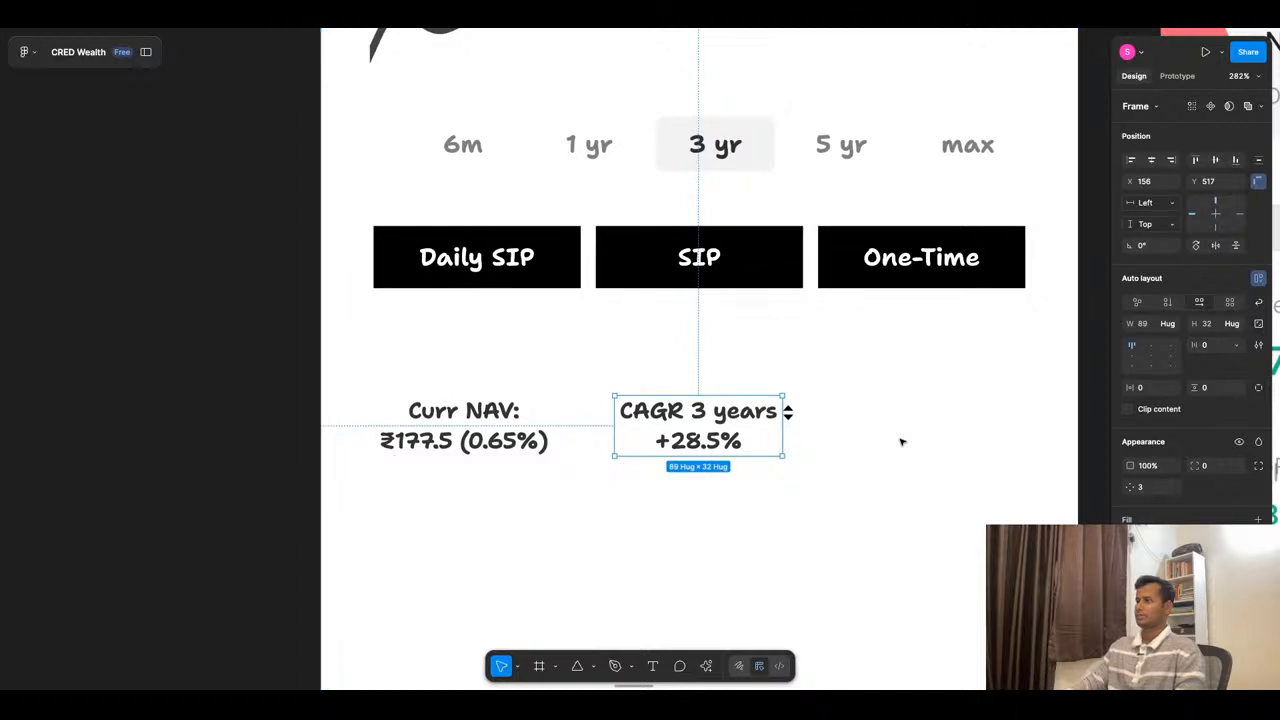
{"action": "scroll", "coordinate": [592, 418], "scroll_direction": "down", "scroll_amount": 3}
{"action": "scroll", "coordinate": [600, 420], "scroll_direction": "down", "scroll_amount": 2}
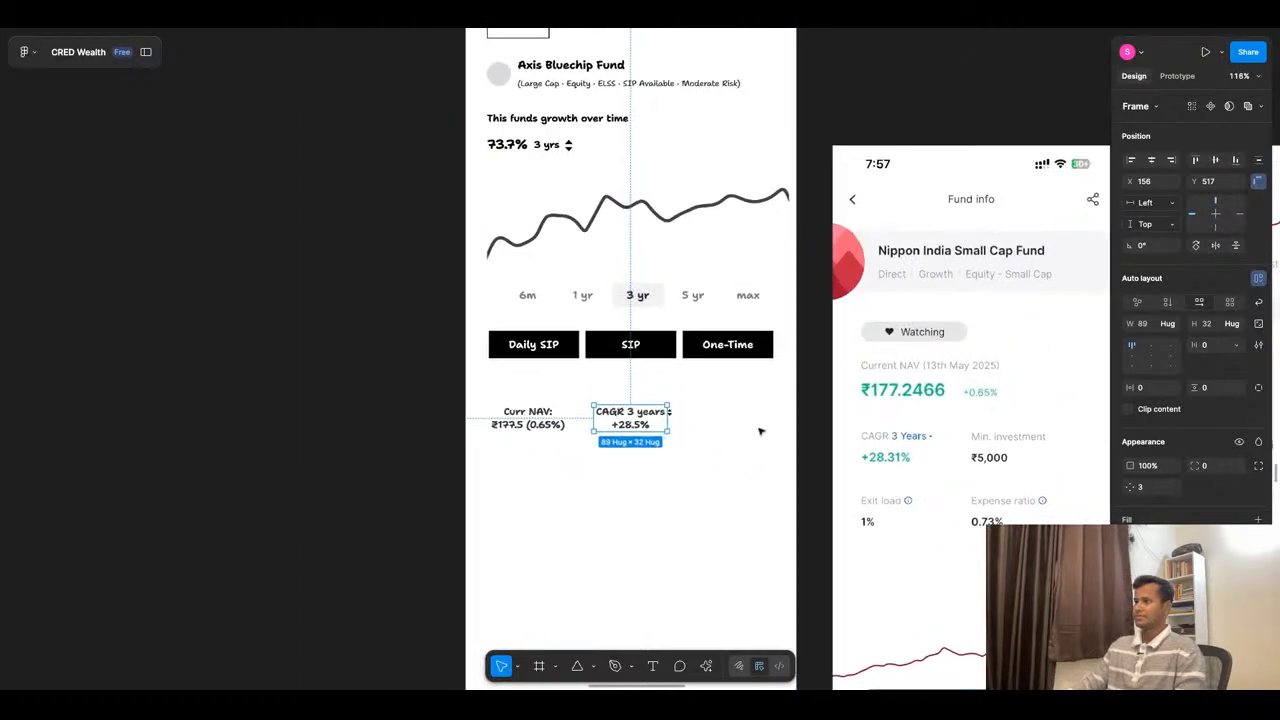
{"action": "left_click", "coordinate": [530, 426]}
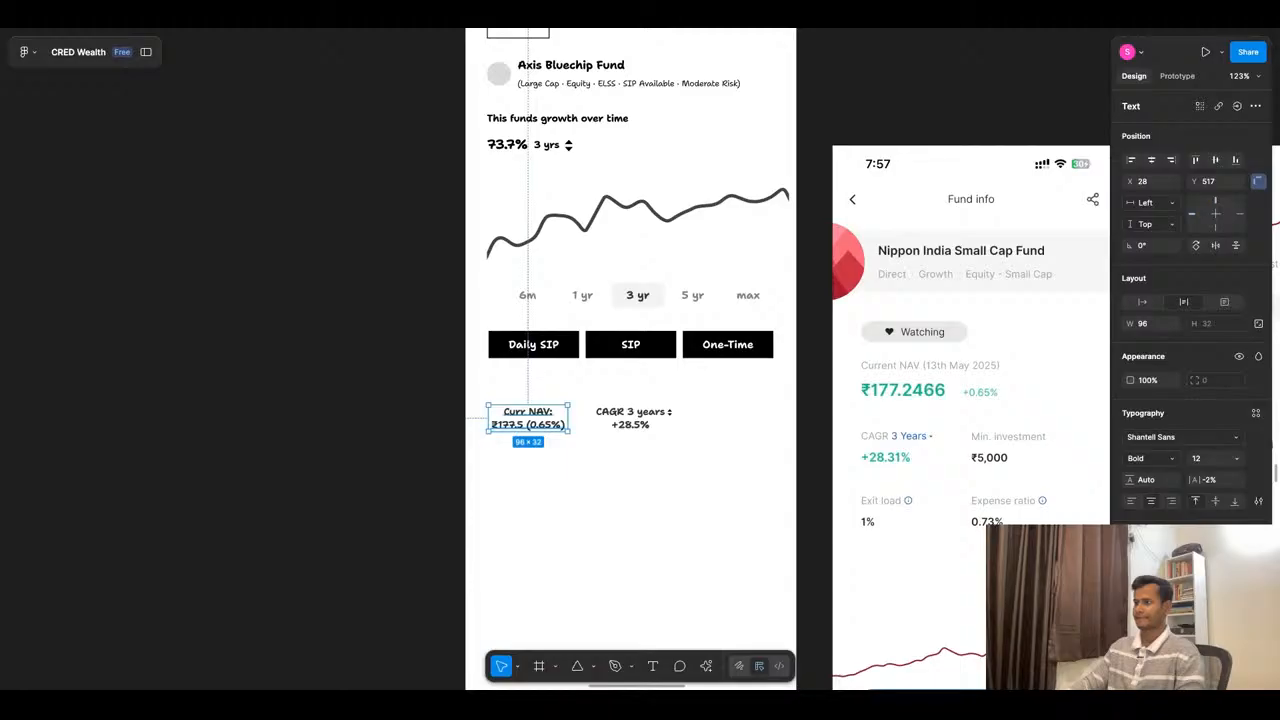
{"action": "left_click_drag", "start_coordinate": [528, 418], "coordinate": [740, 418]}
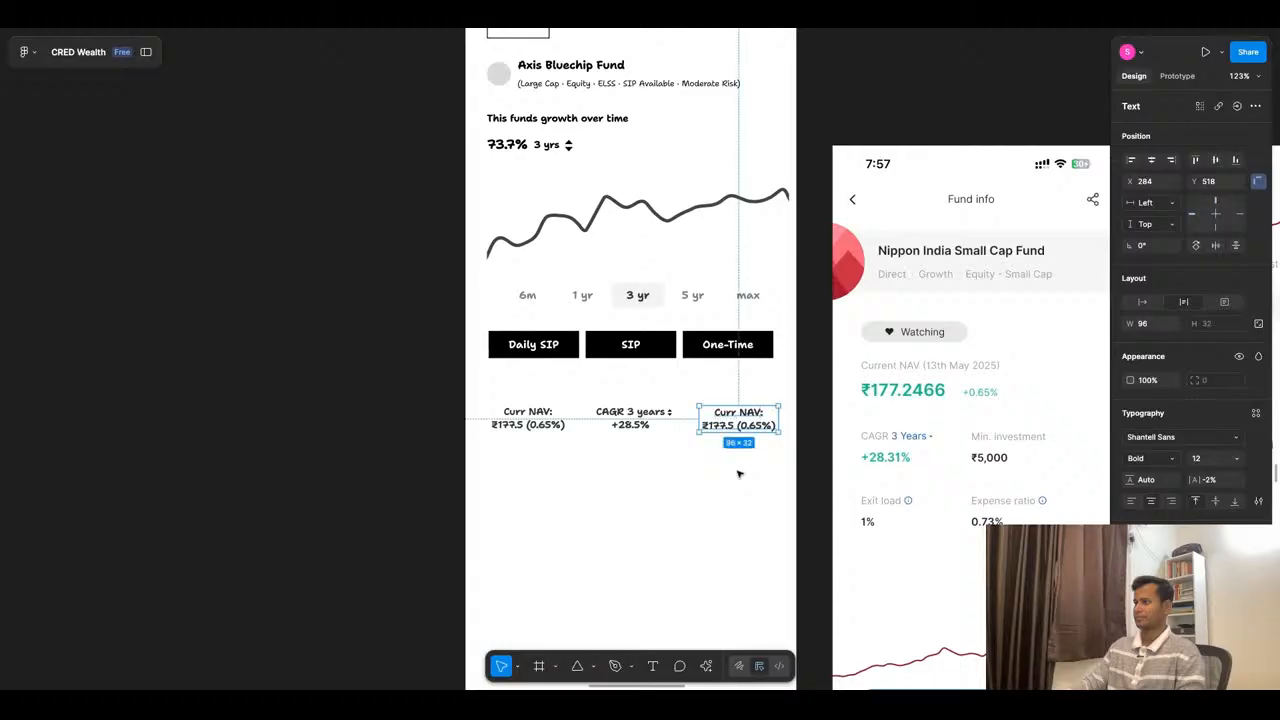
- Wrap the two "Curr NAV" blocks and the CAGR block between them in a horizontal auto layout row
{"action": "left_click", "coordinate": [753, 465]}
{"action": "left_click", "coordinate": [652, 425]}
{"action": "left_click", "coordinate": [528, 420], "text": "shift"}
{"action": "left_click", "coordinate": [738, 420], "text": "shift"}
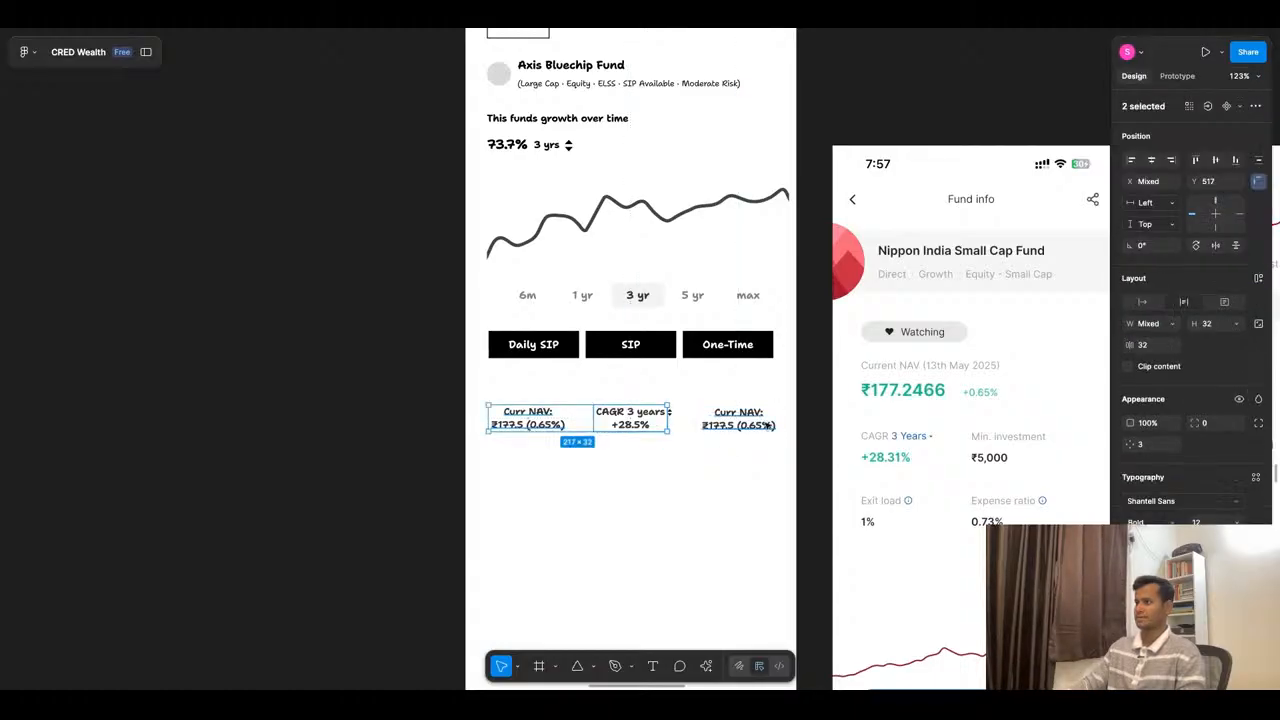
{"action": "key", "text": "shift+a"}
- Place one copy of the auto layout row of fund figures below the original, at X 26, Y 576
{"action": "left_click_drag", "start_coordinate": [716, 432], "coordinate": [716, 482]}
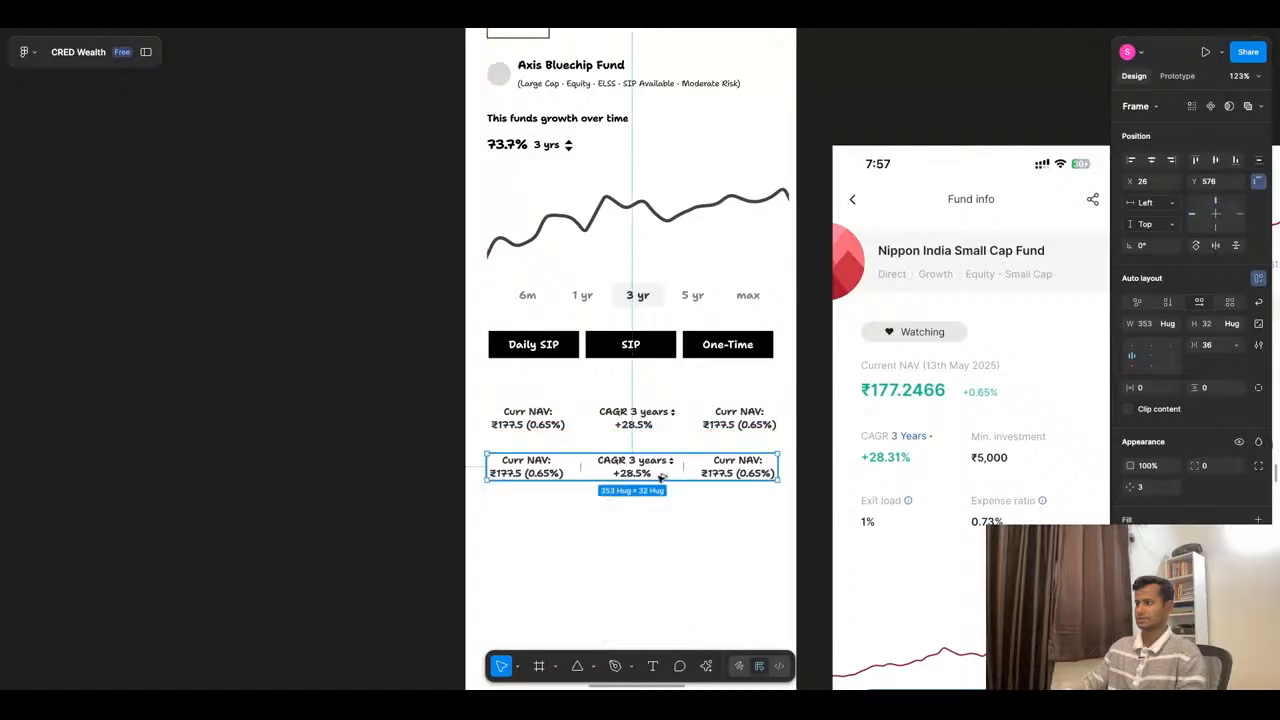
{"action": "key", "text": "ctrl+d"}
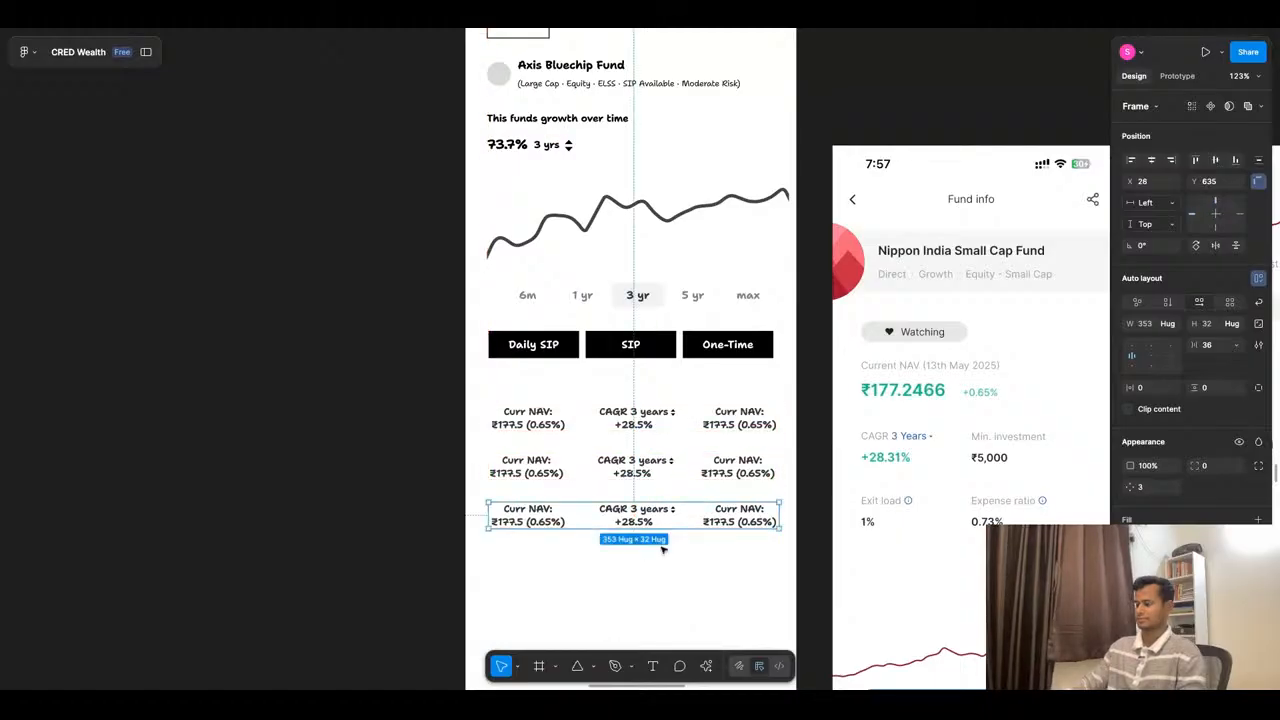
{"action": "key", "text": "Delete"}
- Examine the dark-themed reference fund screens for the key figures they list below the growth chart
{"action": "scroll", "coordinate": [835, 395], "scroll_direction": "down", "scroll_amount": 2}
{"action": "scroll", "coordinate": [835, 395], "scroll_direction": "down", "scroll_amount": 5}
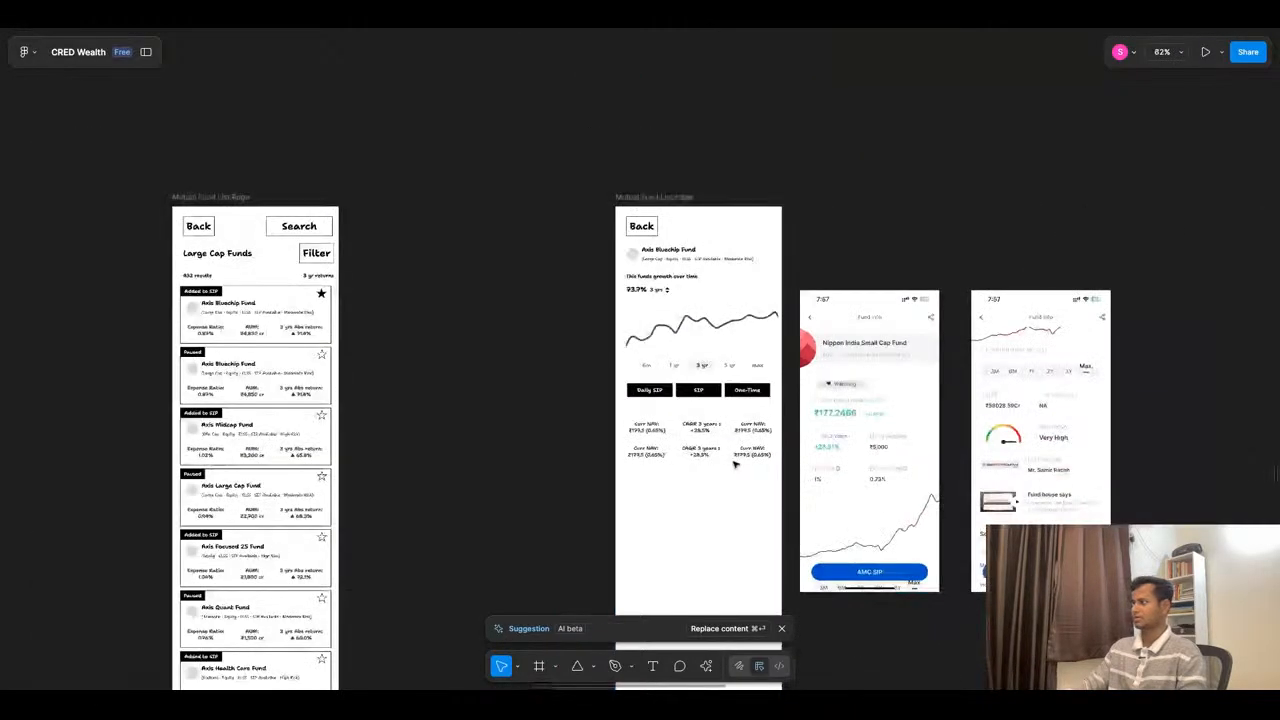
{"action": "scroll", "coordinate": [1030, 430], "scroll_direction": "down", "scroll_amount": 5}
{"action": "scroll", "coordinate": [990, 425], "scroll_direction": "down", "scroll_amount": 5}
{"action": "scroll", "coordinate": [745, 277], "scroll_direction": "up", "scroll_amount": 5}
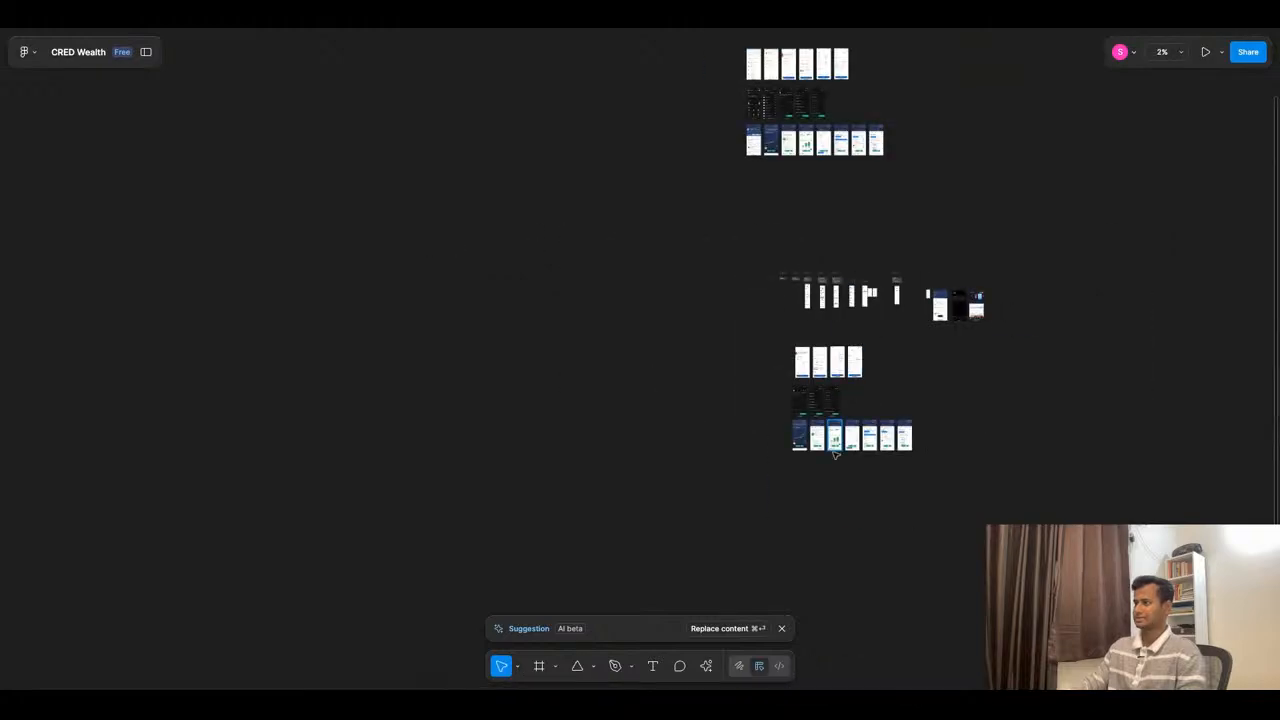
{"action": "scroll", "coordinate": [745, 277], "scroll_direction": "up", "scroll_amount": 3}
{"action": "left_click", "coordinate": [716, 330]}
{"action": "scroll", "coordinate": [716, 330], "scroll_direction": "up", "scroll_amount": 5}
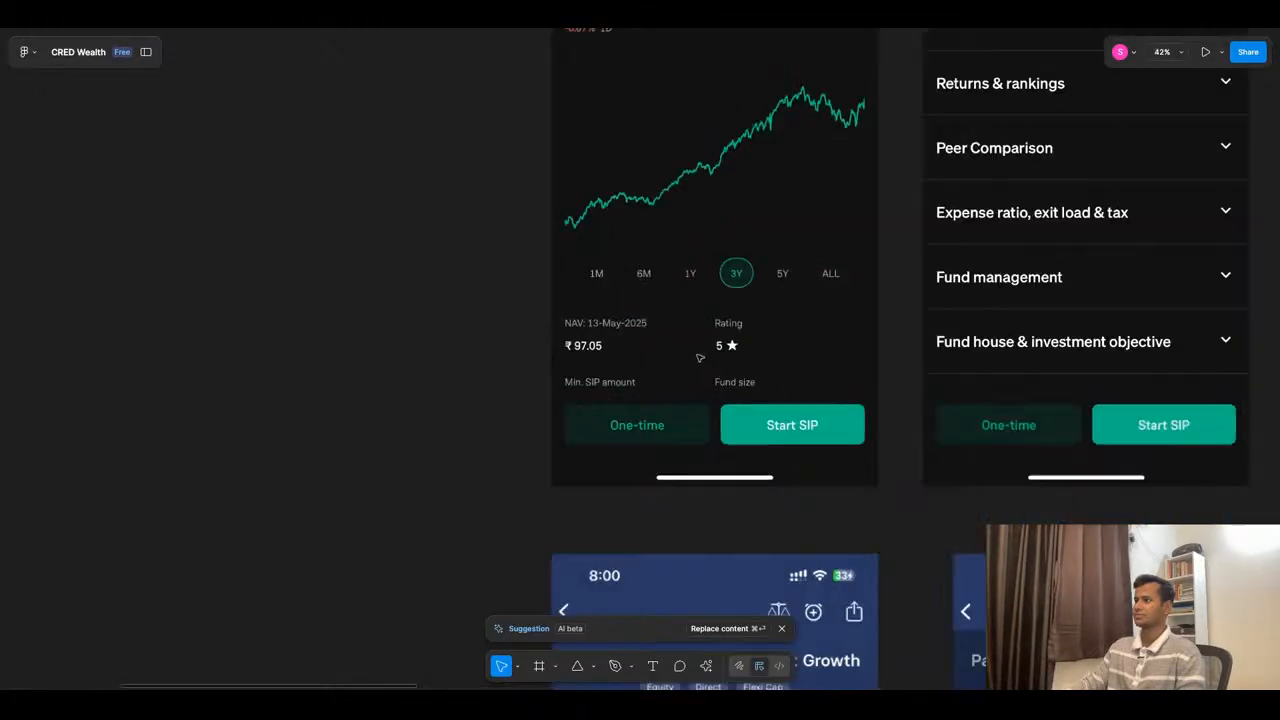
{"action": "scroll", "coordinate": [704, 297], "scroll_direction": "down", "scroll_amount": 5}
{"action": "scroll", "coordinate": [704, 297], "scroll_direction": "down", "scroll_amount": 3}
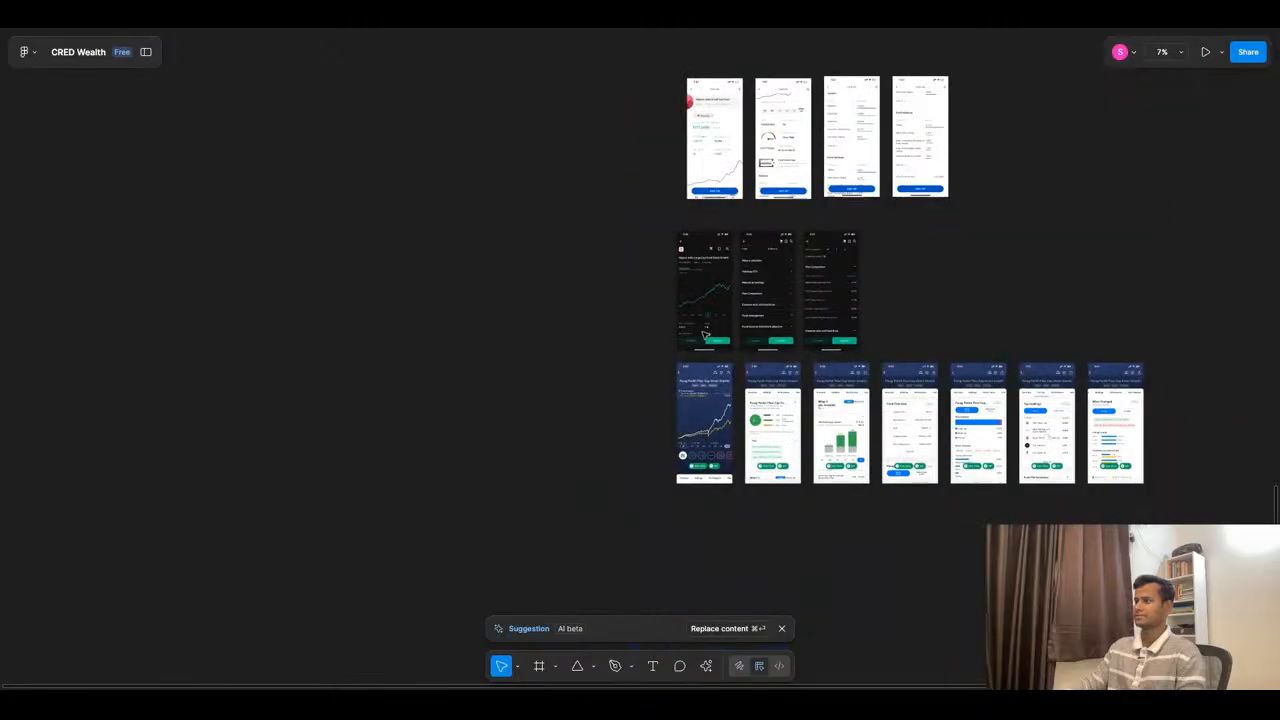
- Examine the Parag Parikh Flexi Cap reference screens for the figures in their fund overview, performance and holdings sections
{"action": "scroll", "coordinate": [844, 350], "scroll_direction": "up", "scroll_amount": 5}
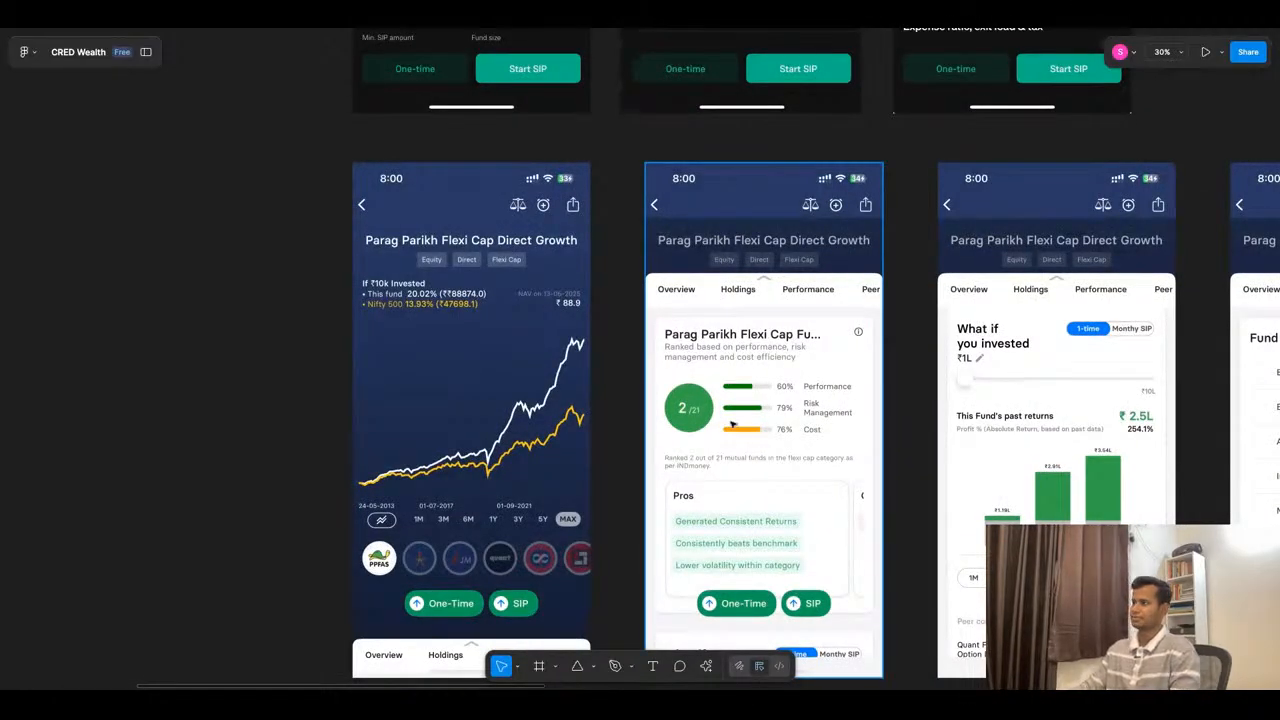
{"action": "scroll", "coordinate": [731, 424], "scroll_direction": "down", "scroll_amount": 5}
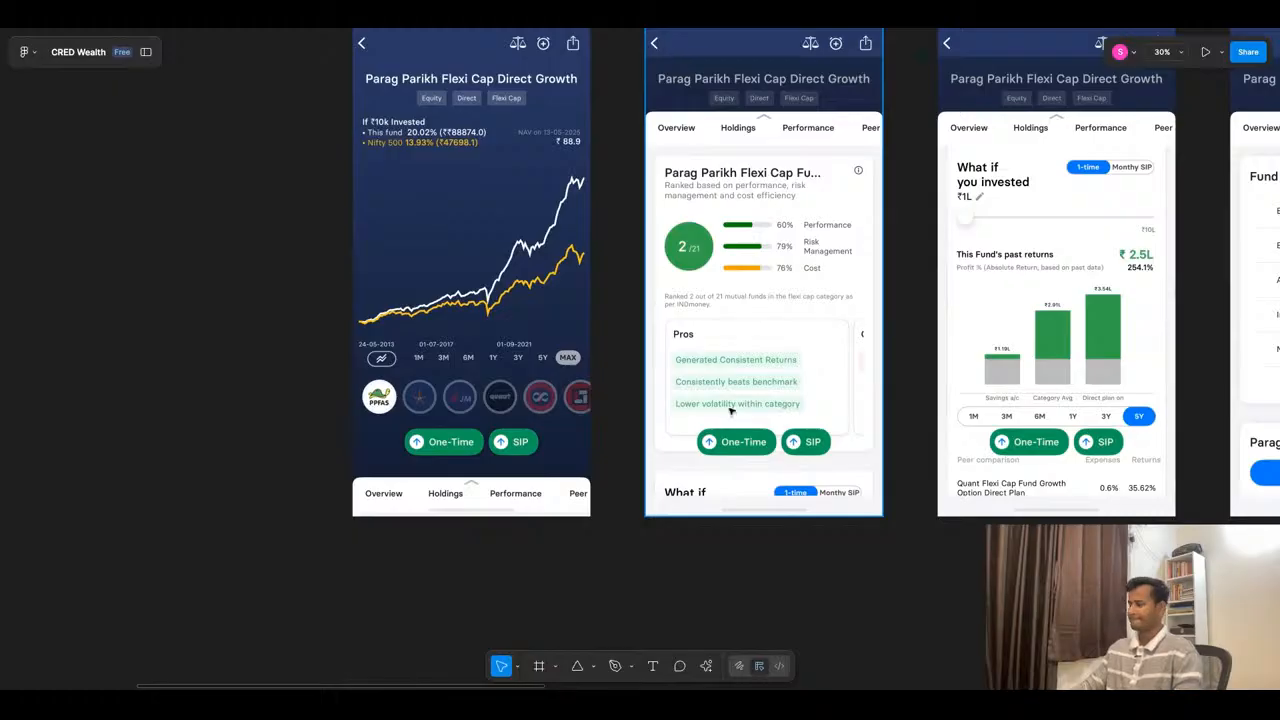
{"action": "scroll", "coordinate": [731, 410], "scroll_direction": "down", "scroll_amount": 3}
{"action": "scroll", "coordinate": [929, 350], "scroll_direction": "up", "scroll_amount": 5}
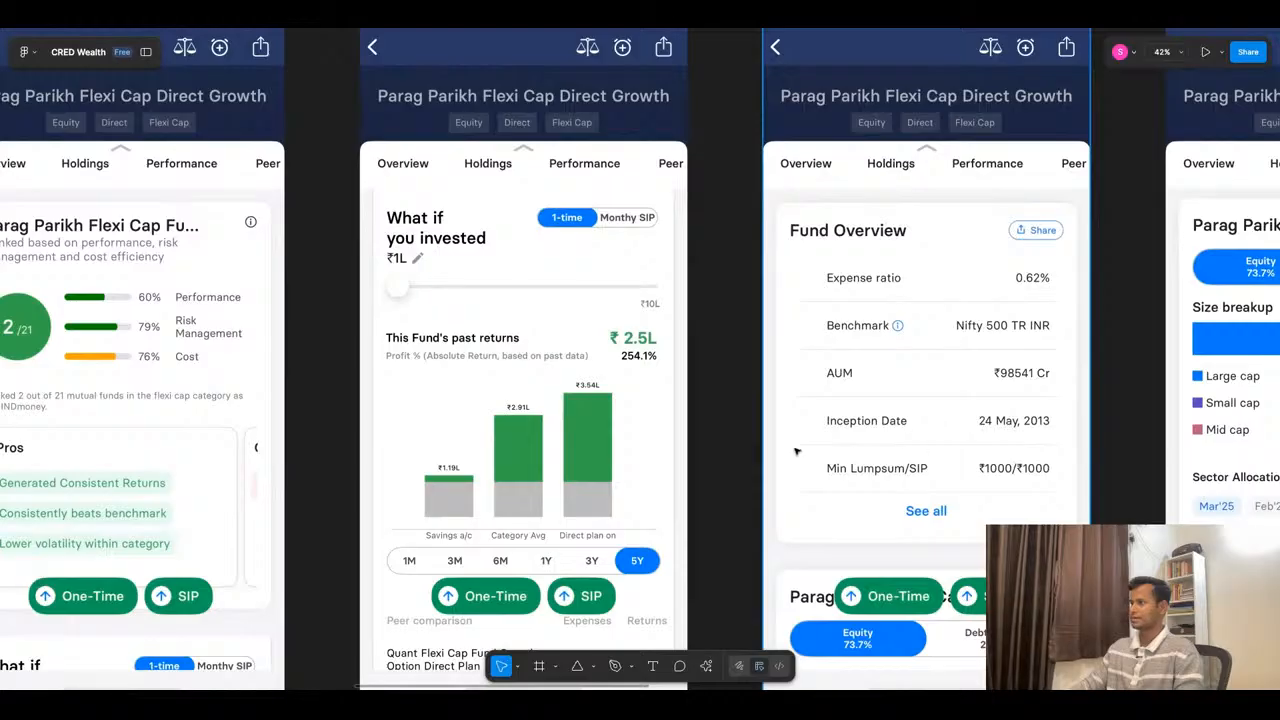
{"action": "scroll", "coordinate": [838, 463], "scroll_direction": "down", "scroll_amount": 5}
{"action": "scroll", "coordinate": [800, 400], "scroll_direction": "up", "scroll_amount": 5}
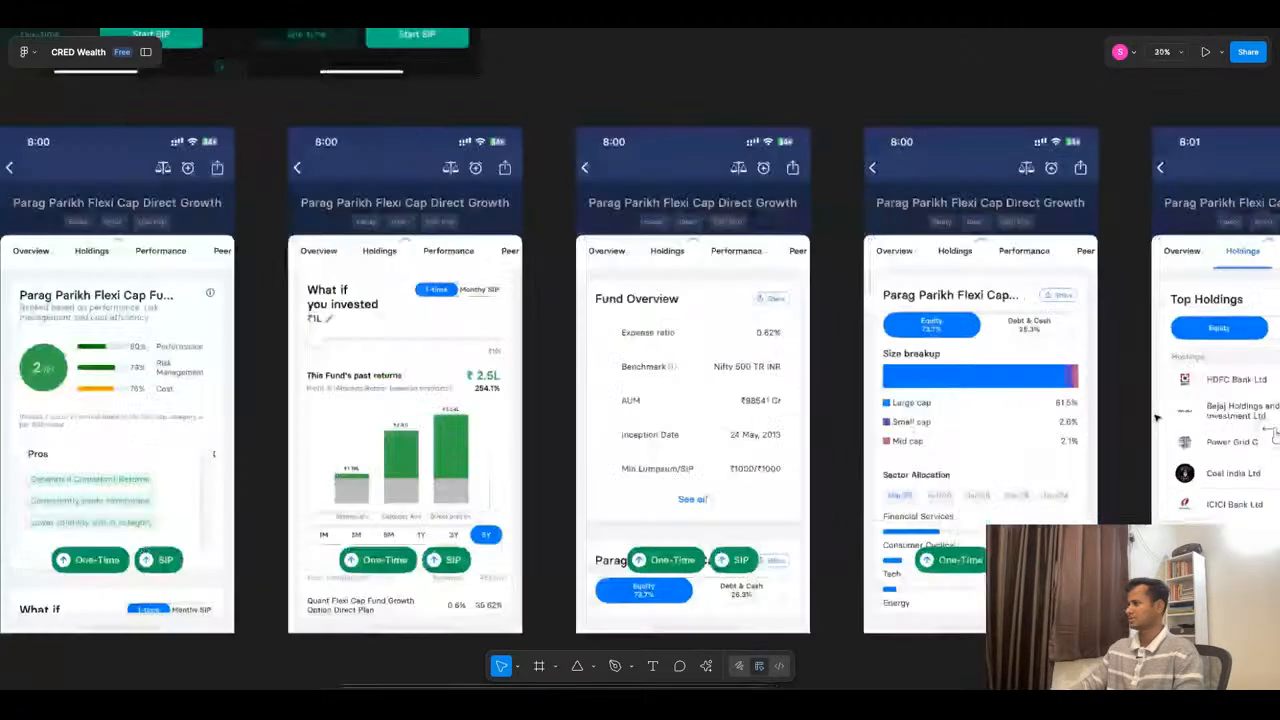
{"action": "scroll", "coordinate": [762, 365], "scroll_direction": "down", "scroll_amount": 5}
{"action": "scroll", "coordinate": [762, 365], "scroll_direction": "up", "scroll_amount": 5}
{"action": "scroll", "coordinate": [840, 236], "scroll_direction": "down", "scroll_amount": 8}
{"action": "scroll", "coordinate": [840, 236], "scroll_direction": "up", "scroll_amount": 8}
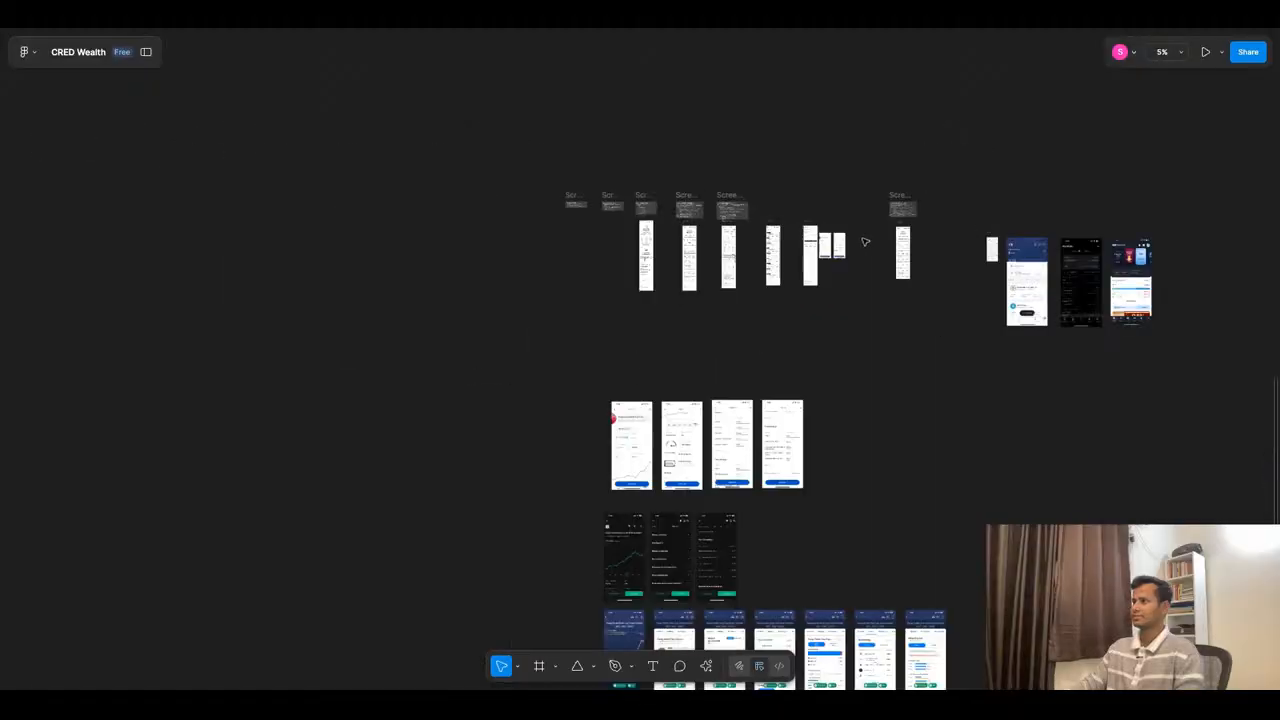
- Move the first row's last "Curr NAV" block ahead of the CAGR block and change its label to "AUM:"
{"action": "scroll", "coordinate": [763, 474], "scroll_direction": "down", "scroll_amount": 5}
{"action": "scroll", "coordinate": [839, 292], "scroll_direction": "up", "scroll_amount": 10}
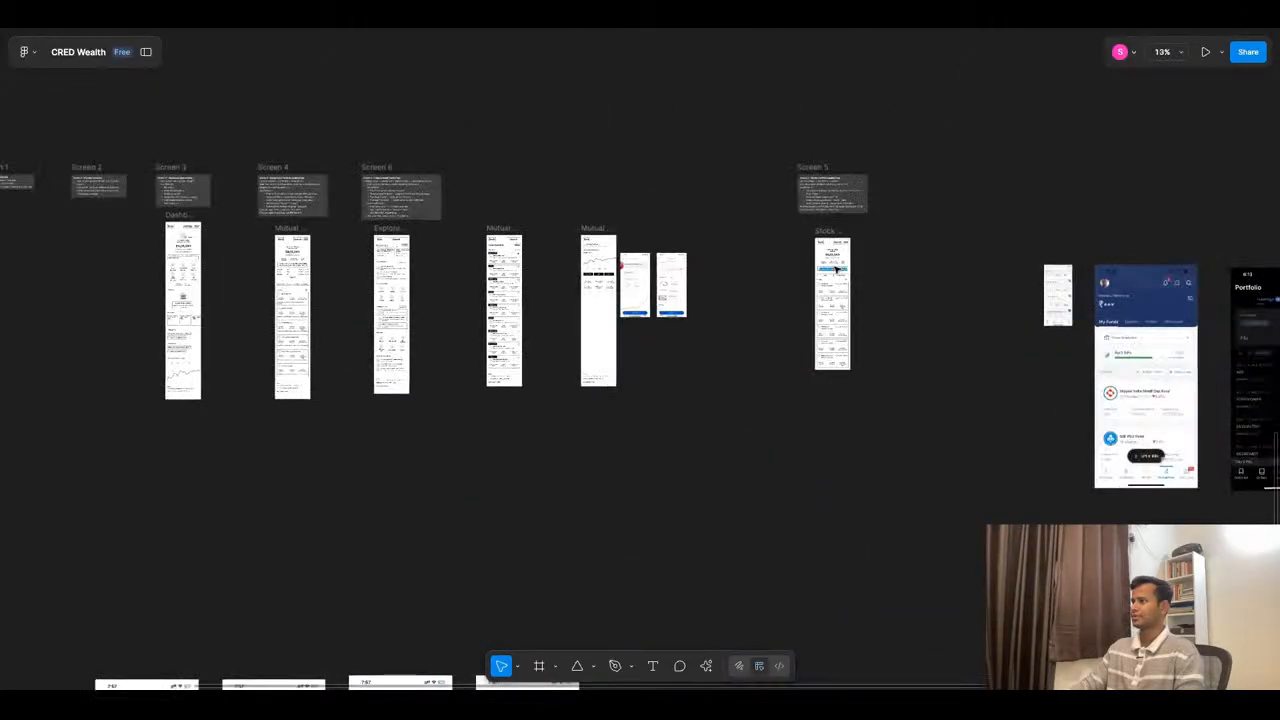
{"action": "scroll", "coordinate": [839, 292], "scroll_direction": "down", "scroll_amount": 5}
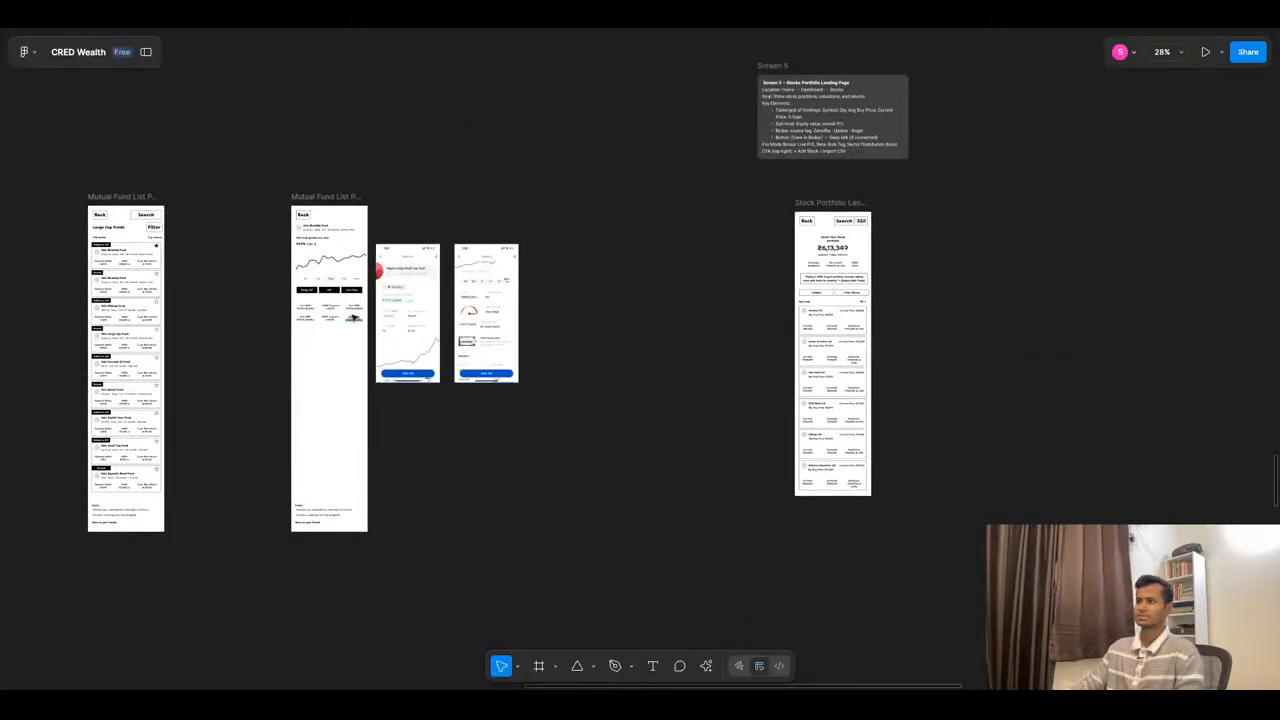
{"action": "scroll", "coordinate": [270, 316], "scroll_direction": "up", "scroll_amount": 8}
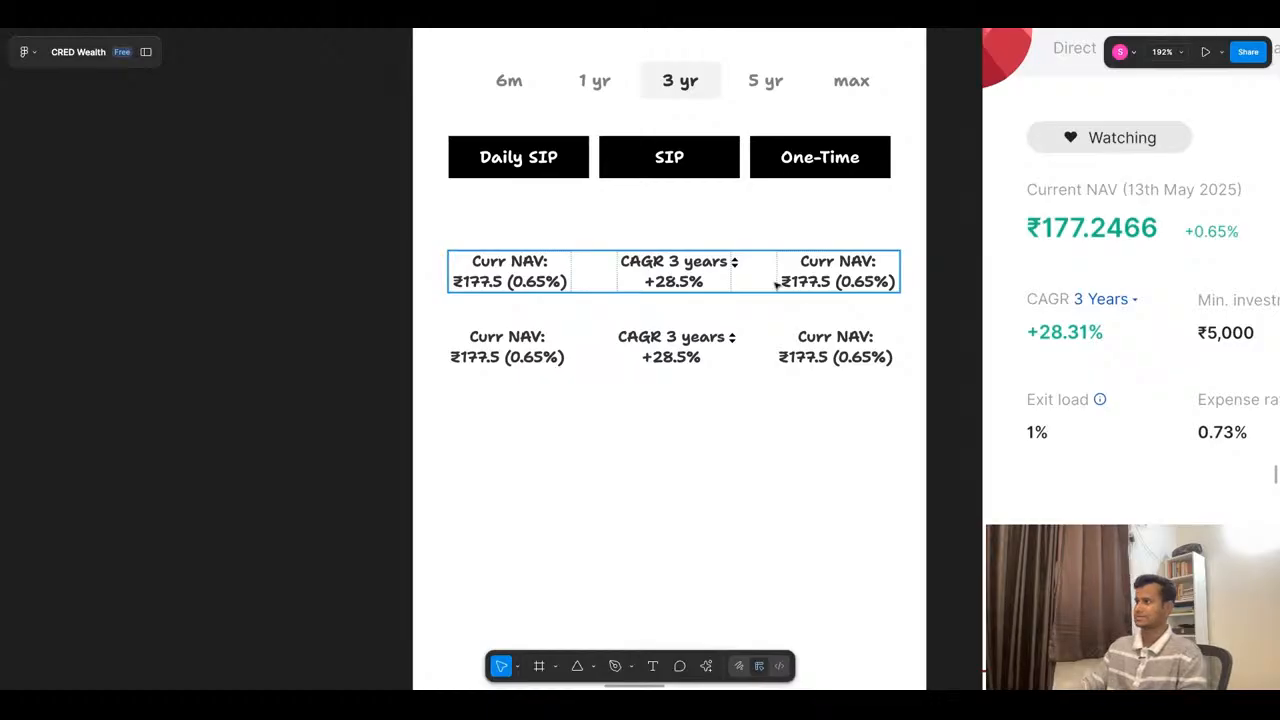
{"action": "double_click", "coordinate": [824, 282]}
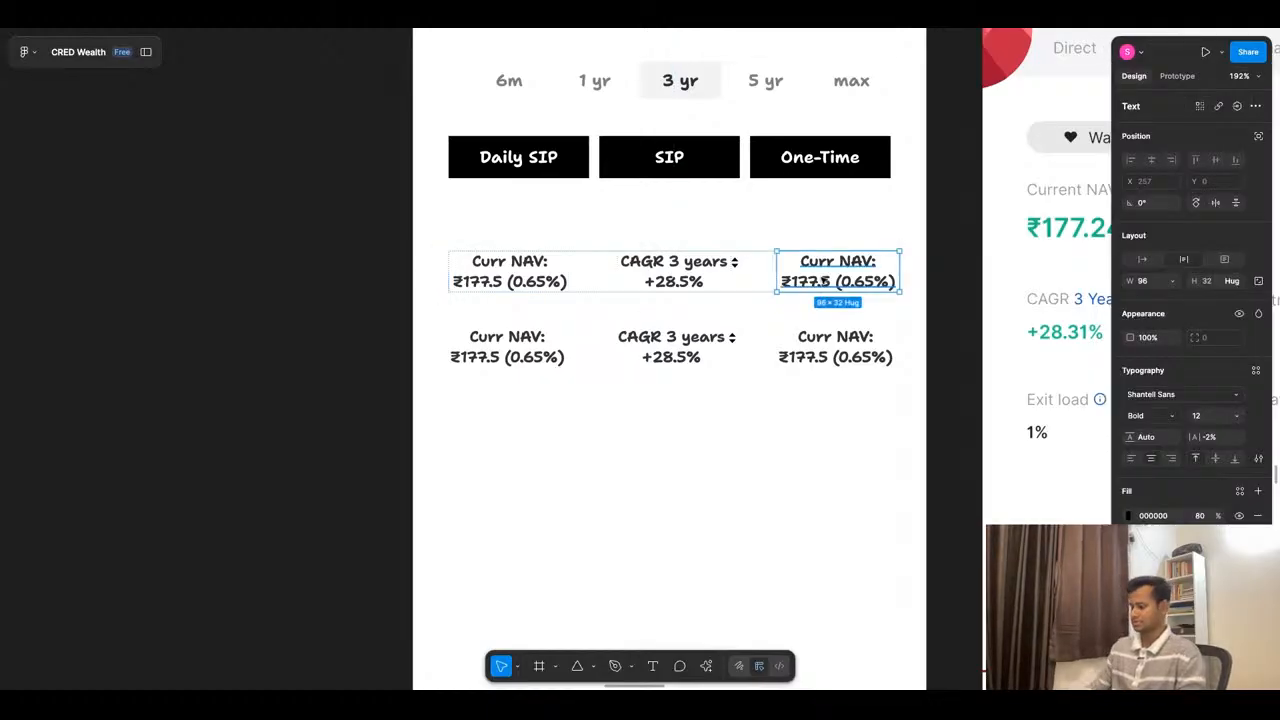
{"action": "key", "text": "Left"}
{"action": "key", "text": "Return"}
{"action": "left_click_drag", "start_coordinate": [714, 263], "coordinate": [640, 262]}
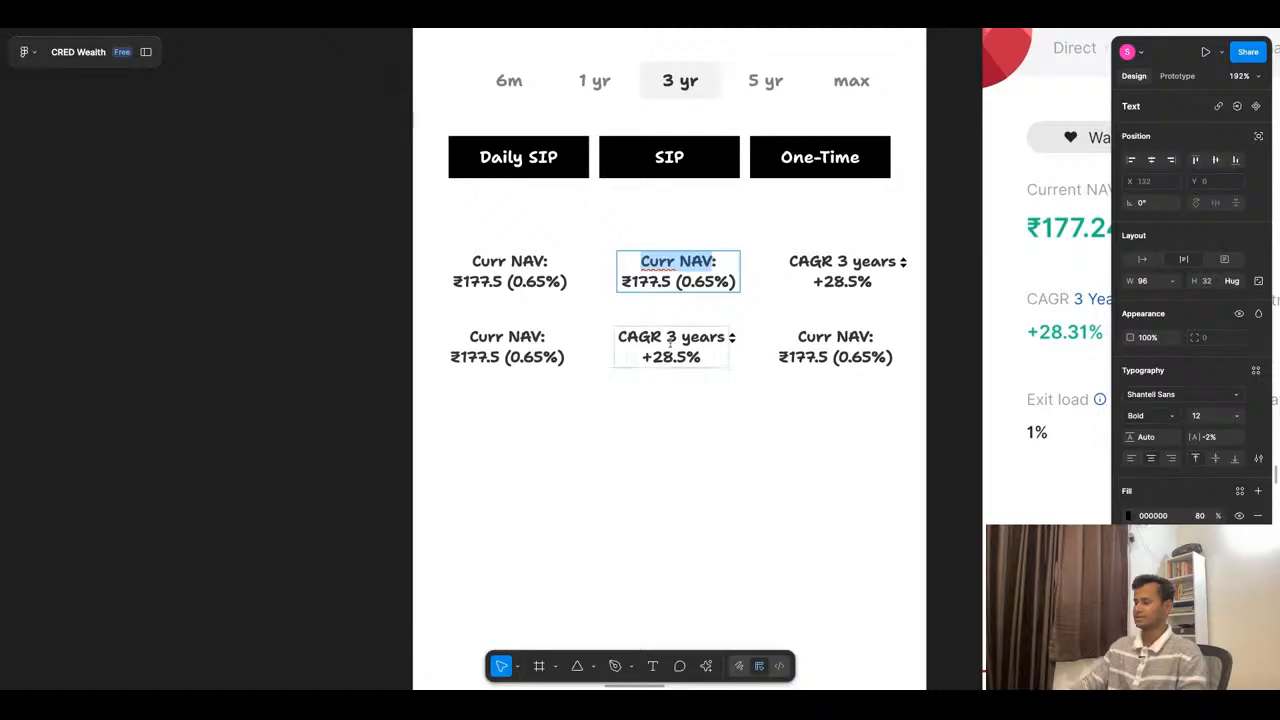
{"action": "type", "text": "AUM:"}
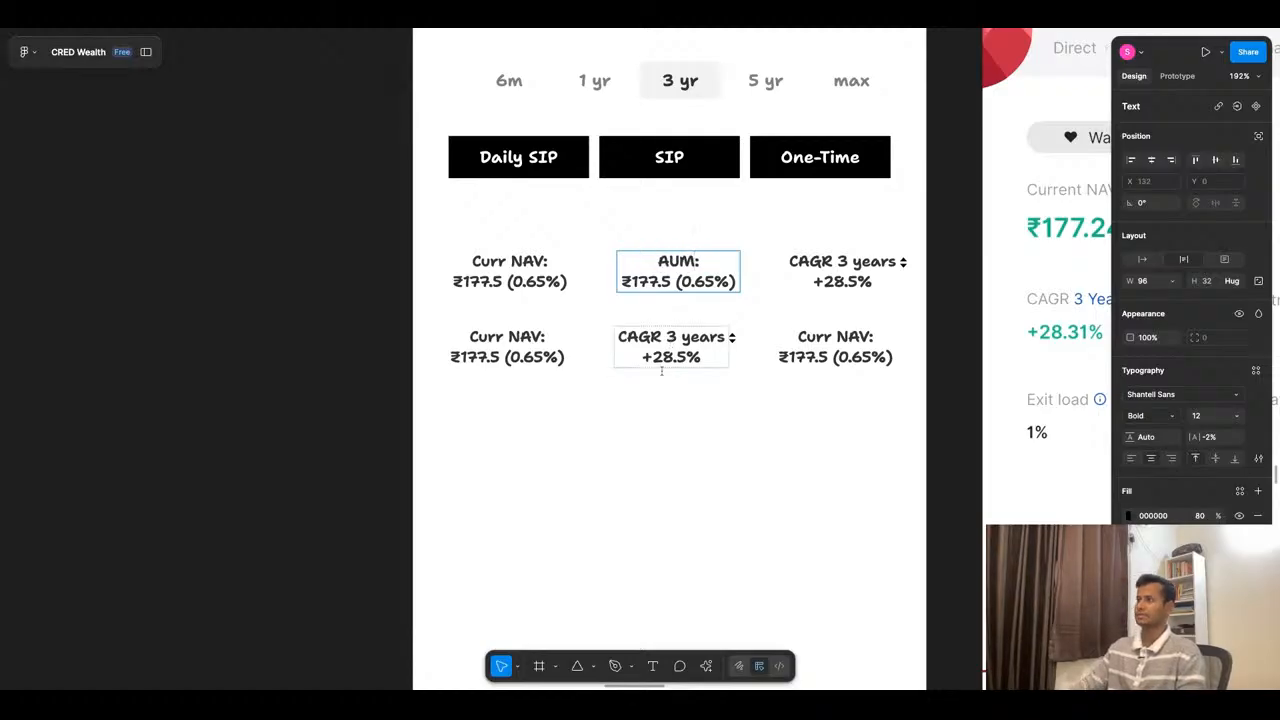
- Replace the value under "AUM:" with ₹4,850 cr, copied from the second Axis Bluechip Fund card in the Large Cap Funds list
{"action": "scroll", "coordinate": [670, 345], "scroll_direction": "down", "scroll_amount": 5}
{"action": "scroll", "coordinate": [117, 290], "scroll_direction": "up", "scroll_amount": 3}
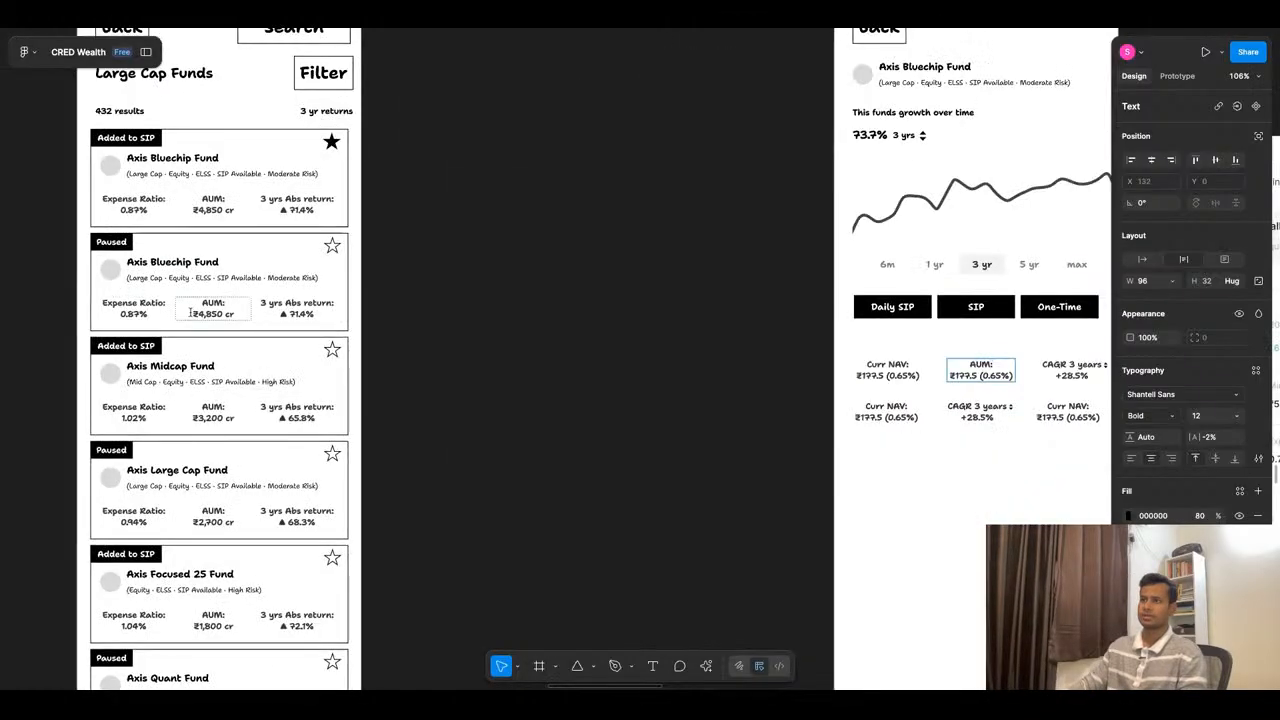
{"action": "double_click", "coordinate": [205, 314]}
{"action": "key", "text": "ctrl+c"}
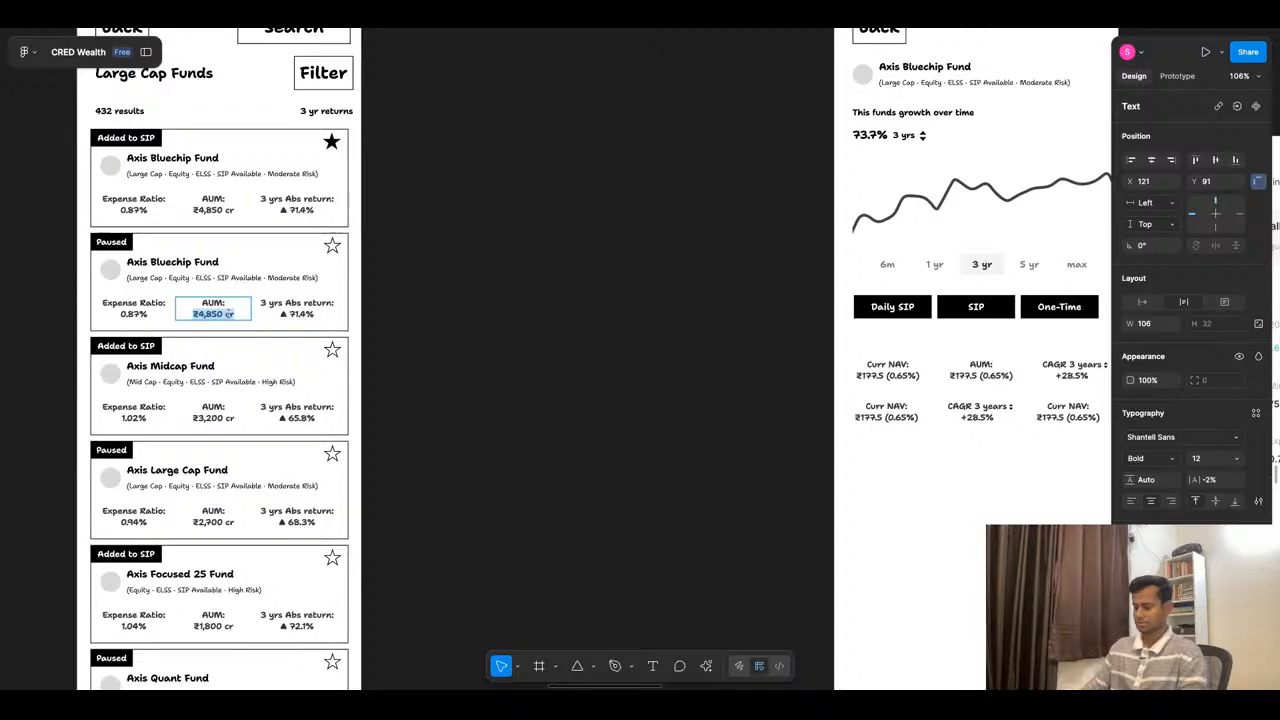
{"action": "scroll", "coordinate": [1010, 375], "scroll_direction": "up", "scroll_amount": 5}
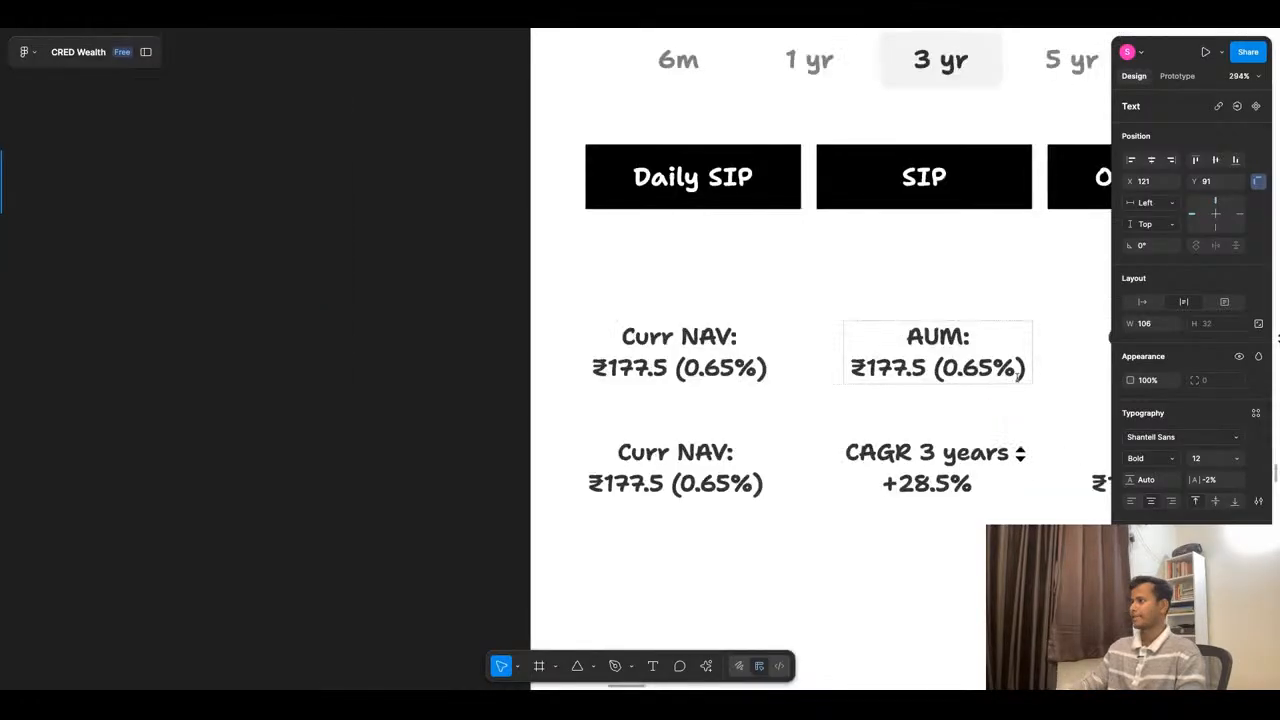
{"action": "double_click", "coordinate": [1027, 366]}
{"action": "key", "text": "shift+Left"}
{"action": "key", "text": "shift+Left"}
{"action": "key", "text": "shift+Left"}
{"action": "key", "text": "shift+Left"}
{"action": "key", "text": "shift+Left"}
{"action": "key", "text": "shift+Left"}
{"action": "key", "text": "shift+Left"}
{"action": "key", "text": "shift+Left"}
{"action": "key", "text": "shift+Left"}
{"action": "key", "text": "shift+Left"}
{"action": "key", "text": "shift+Left"}
{"action": "key", "text": "shift+Left"}
{"action": "key", "text": "shift+Left"}
{"action": "key", "text": "shift+Left"}
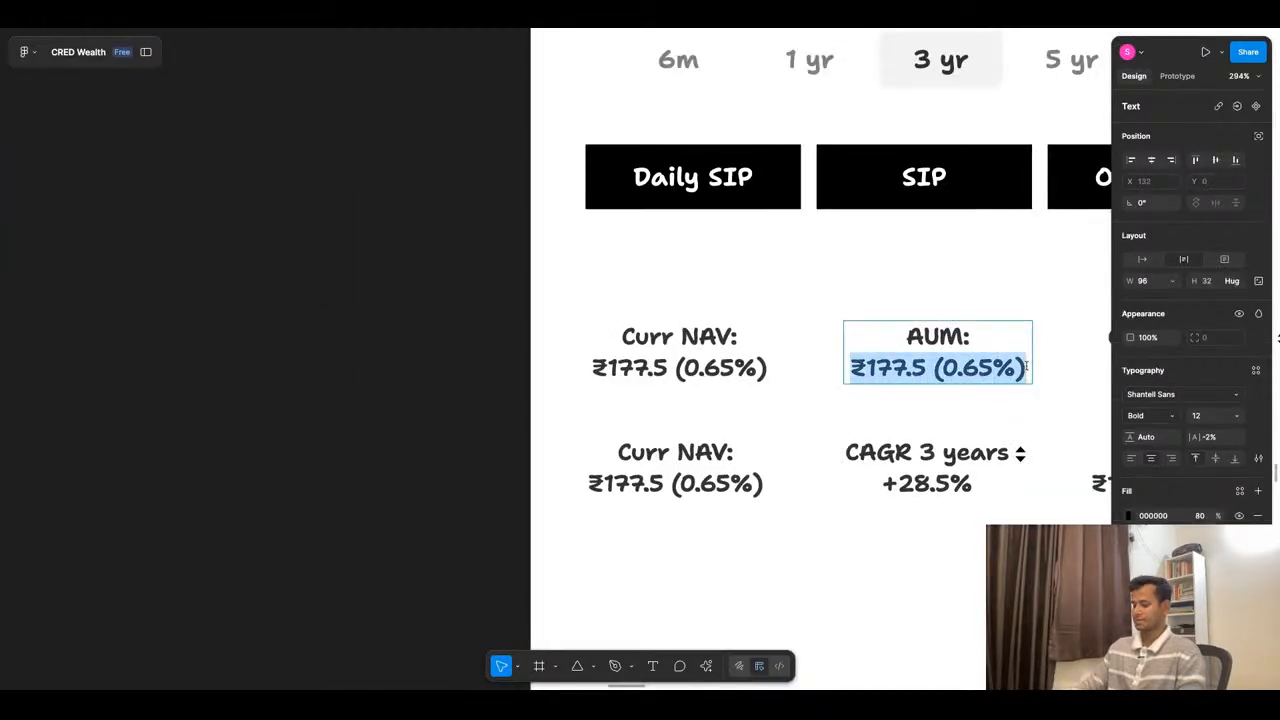
{"action": "key", "text": "ctrl+v"}
{"action": "left_click", "coordinate": [840, 439]}
{"action": "left_click", "coordinate": [840, 439]}
- Change the second row's first block to the label "Exit Load:" with the value 0.56%
{"action": "scroll", "coordinate": [782, 327], "scroll_direction": "down", "scroll_amount": 5}
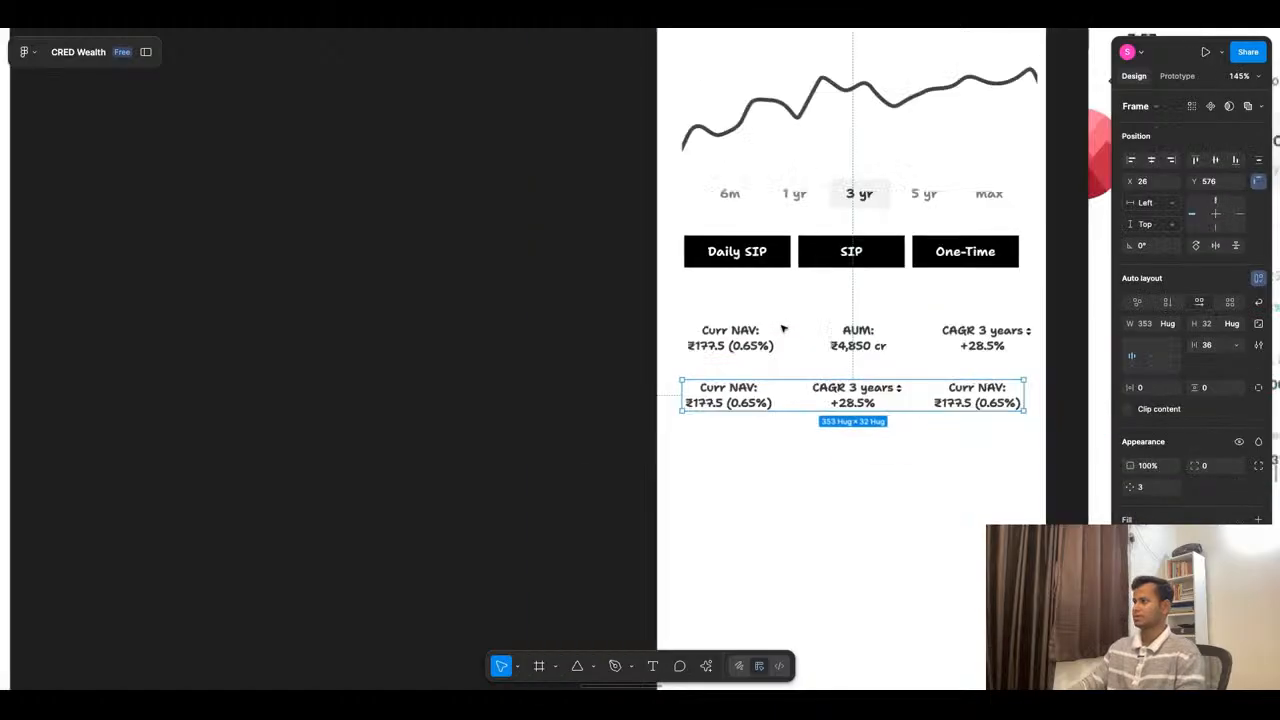
{"action": "scroll", "coordinate": [985, 340], "scroll_direction": "up", "scroll_amount": 2}
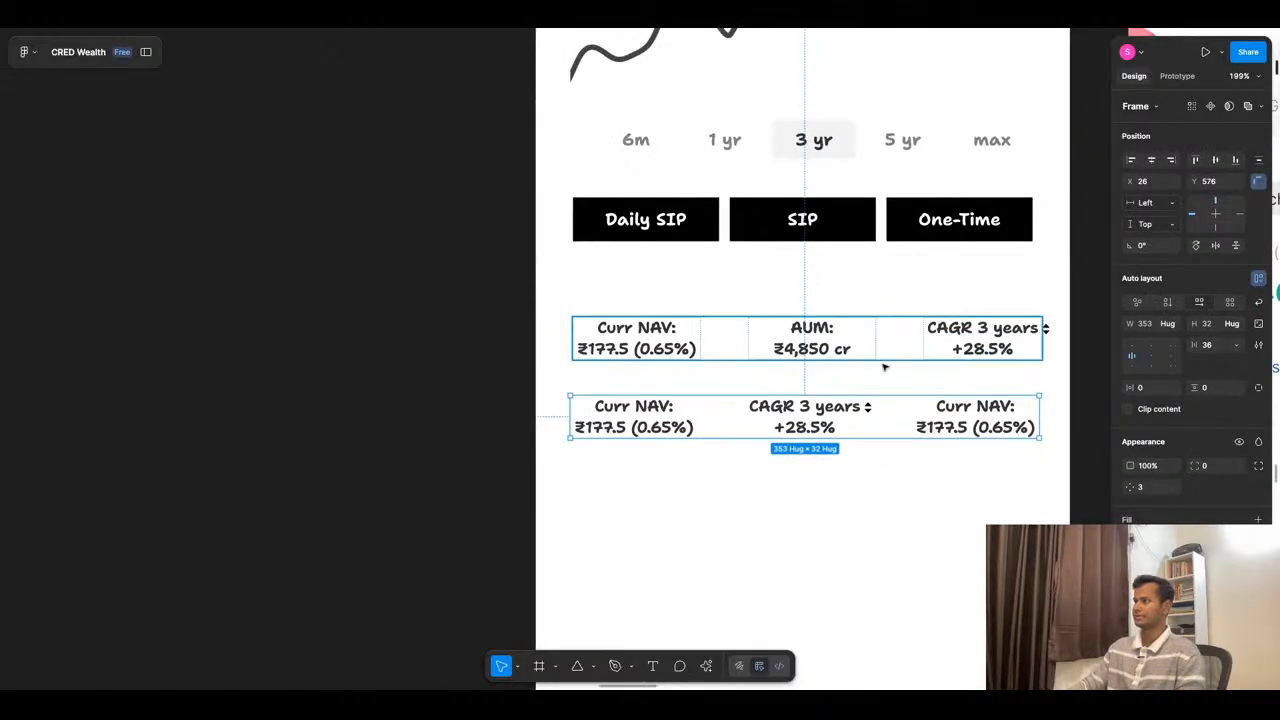
{"action": "scroll", "coordinate": [889, 370], "scroll_direction": "down", "scroll_amount": 5}
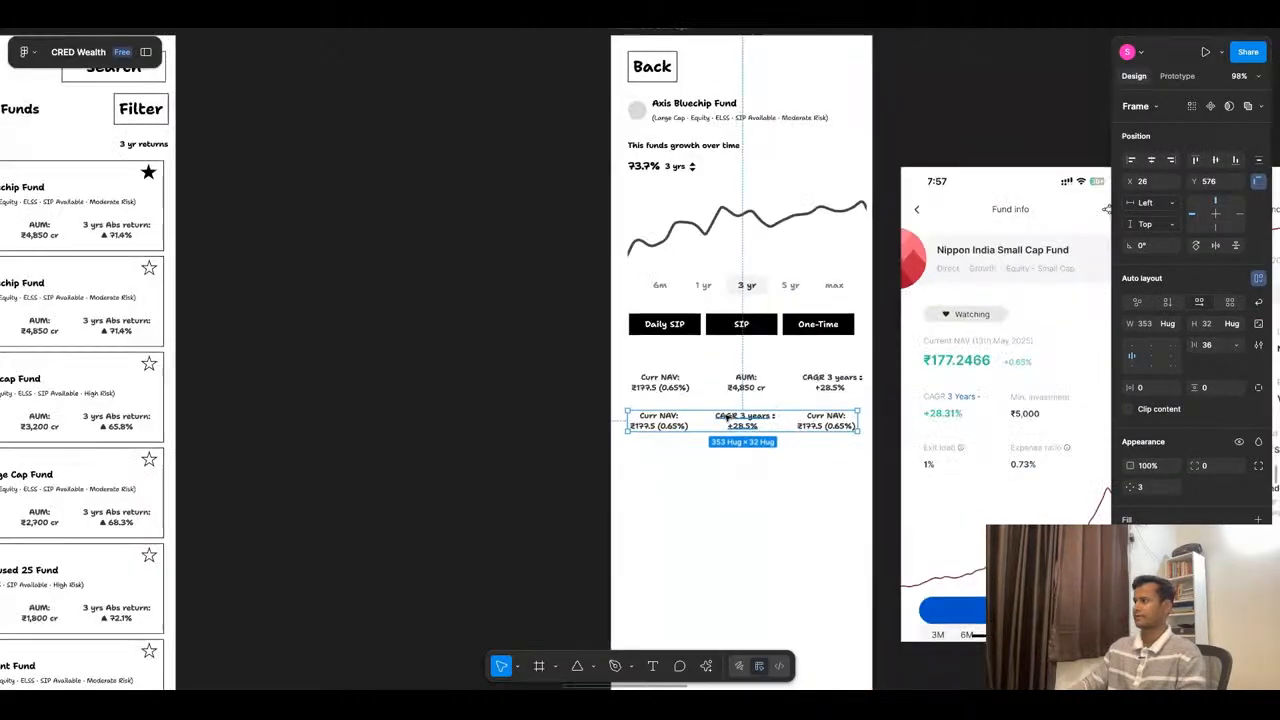
{"action": "scroll", "coordinate": [727, 418], "scroll_direction": "up", "scroll_amount": 2}
{"action": "scroll", "coordinate": [727, 418], "scroll_direction": "down", "scroll_amount": 4}
{"action": "scroll", "coordinate": [767, 395], "scroll_direction": "up", "scroll_amount": 4}
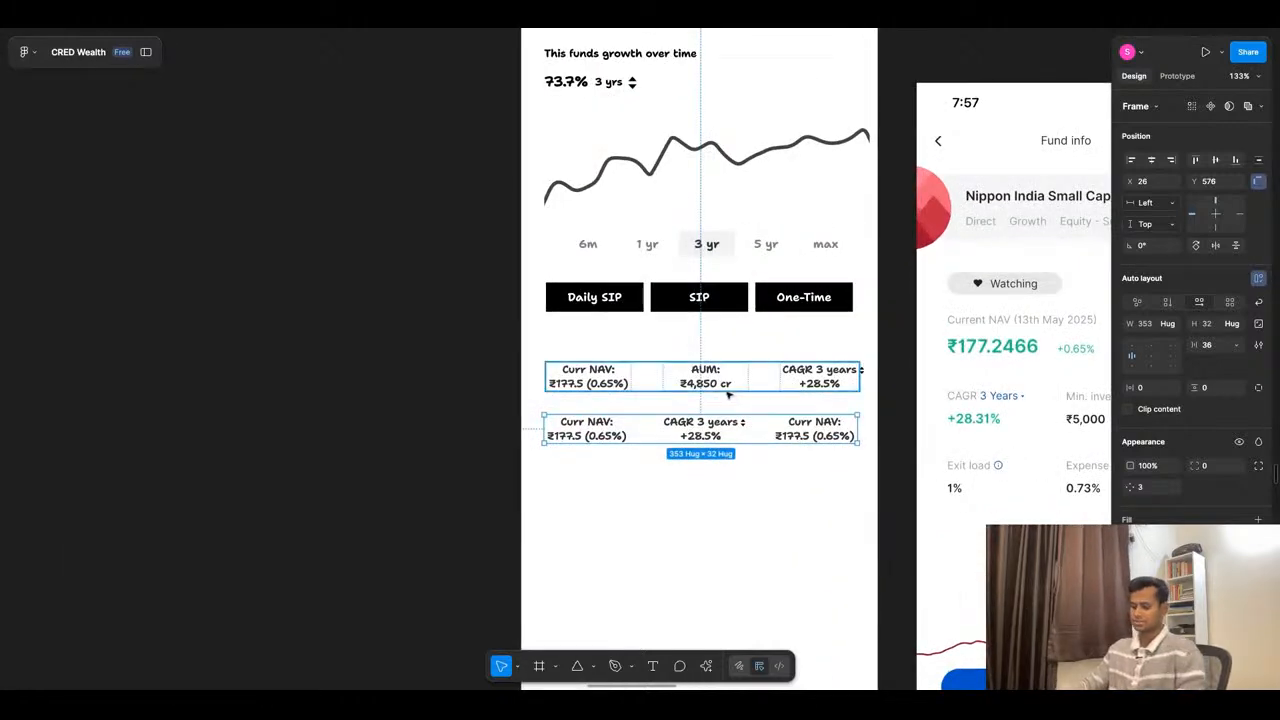
{"action": "left_click", "coordinate": [612, 424]}
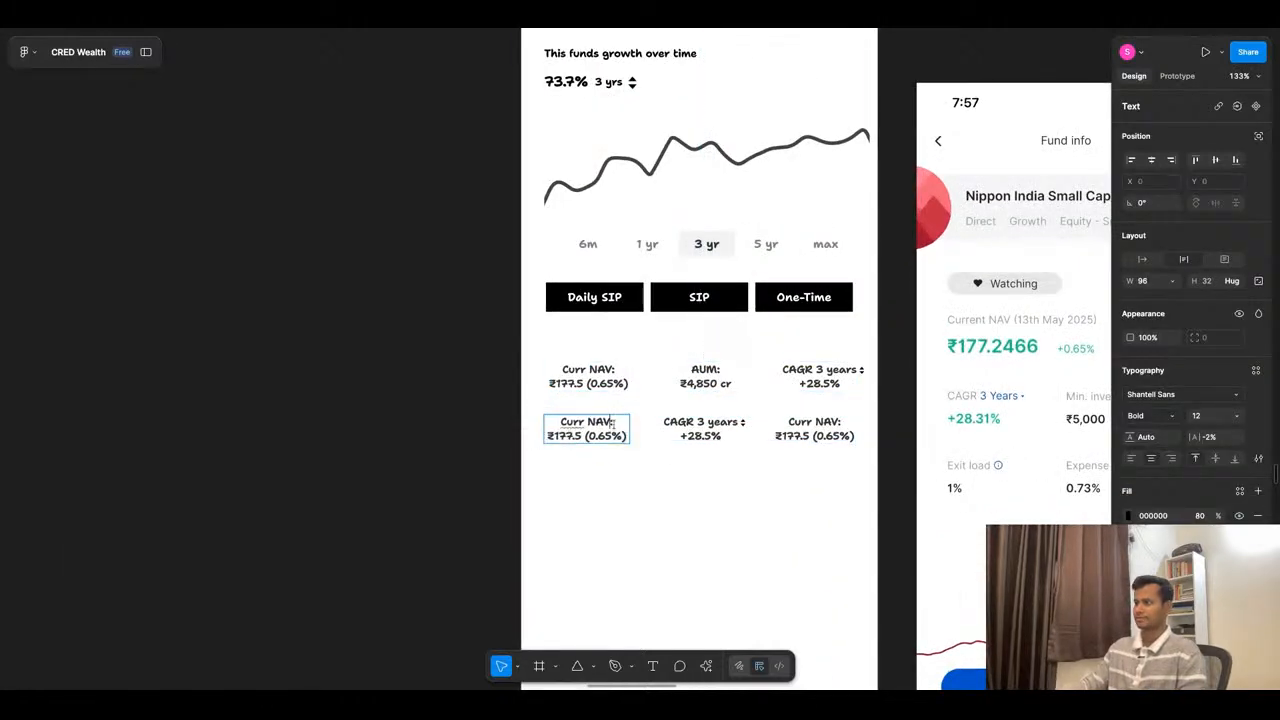
{"action": "left_click_drag", "start_coordinate": [612, 424], "coordinate": [559, 426]}
{"action": "type", "text": "Exit Load:"}
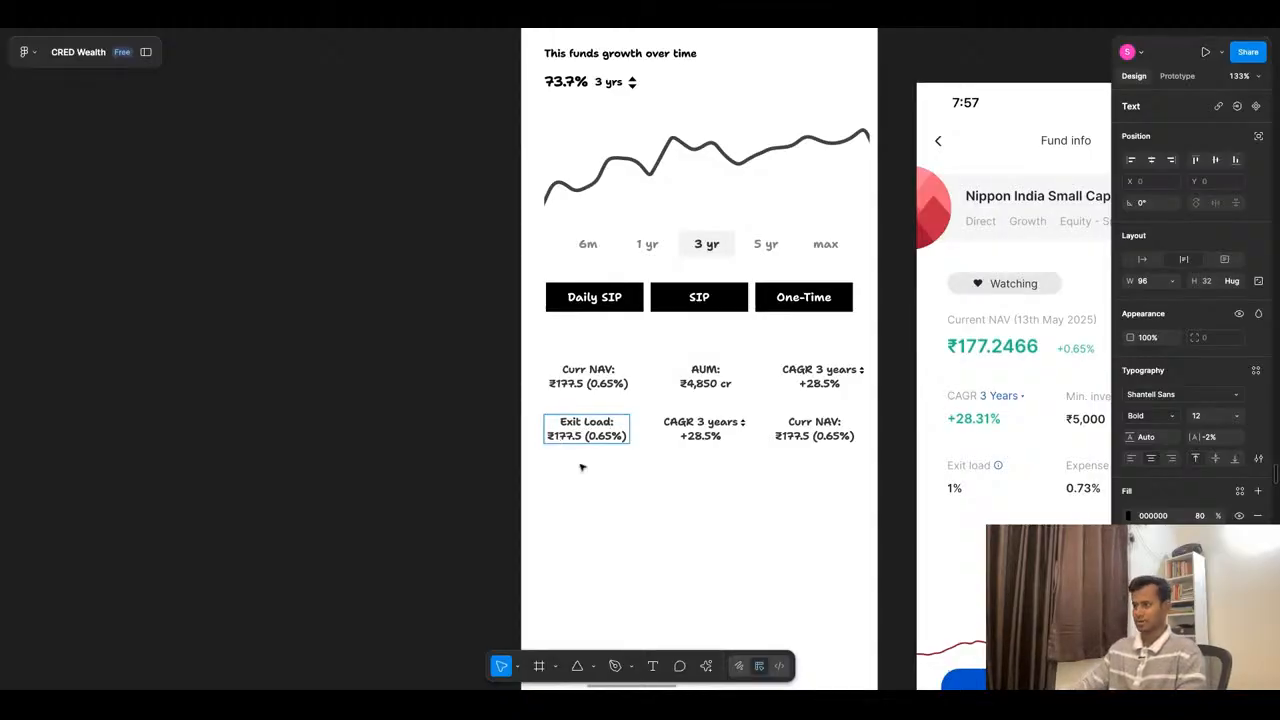
{"action": "triple_click", "coordinate": [628, 436]}
{"action": "type", "text": "0.56"}
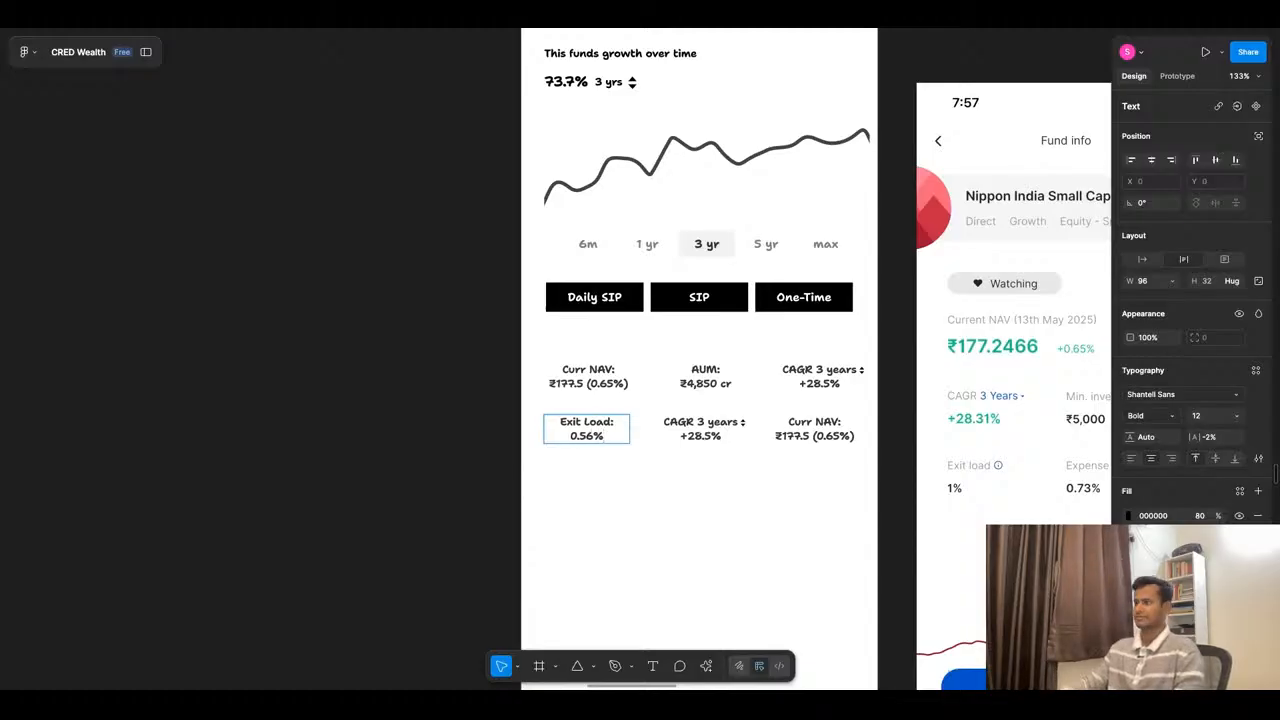
{"action": "left_click", "coordinate": [690, 483]}
{"action": "double_click", "coordinate": [710, 431]}
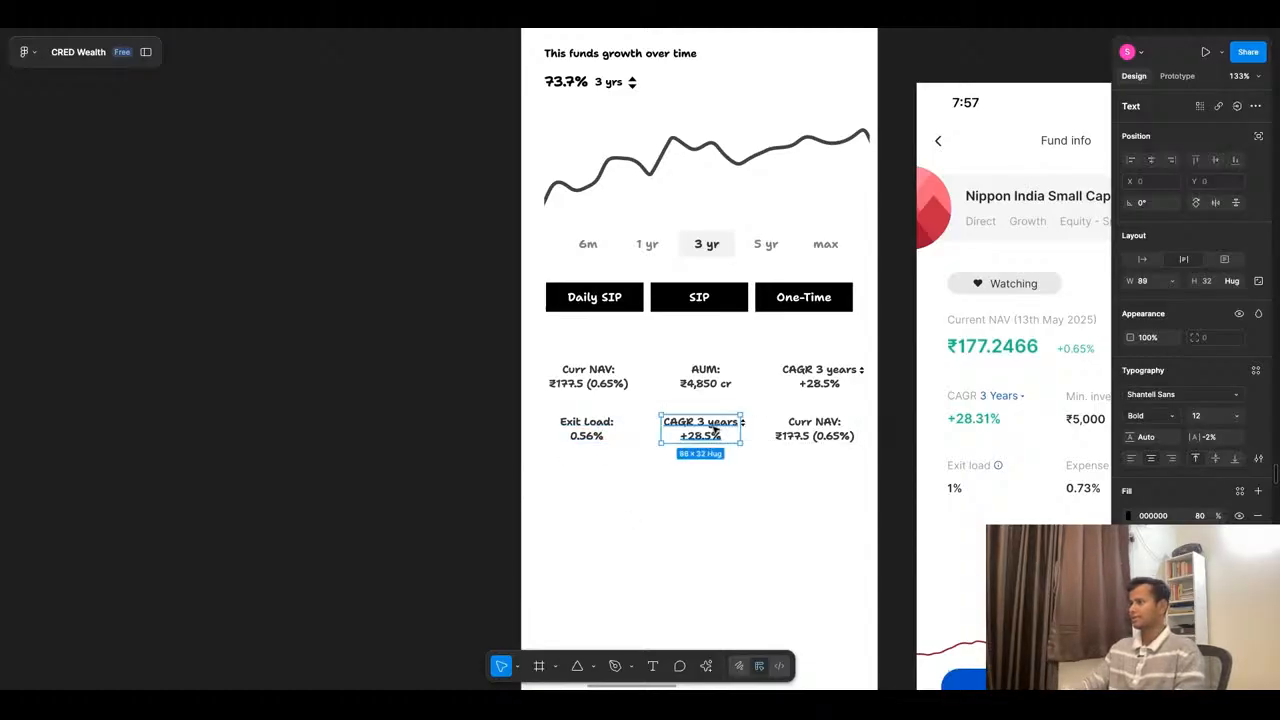
{"action": "double_click", "coordinate": [756, 481]}
{"action": "left_click", "coordinate": [740, 432]}
{"action": "left_click", "coordinate": [740, 432]}
{"action": "scroll", "coordinate": [741, 432], "scroll_direction": "up", "scroll_amount": 5}
{"action": "scroll", "coordinate": [741, 432], "scroll_direction": "down", "scroll_amount": 5}
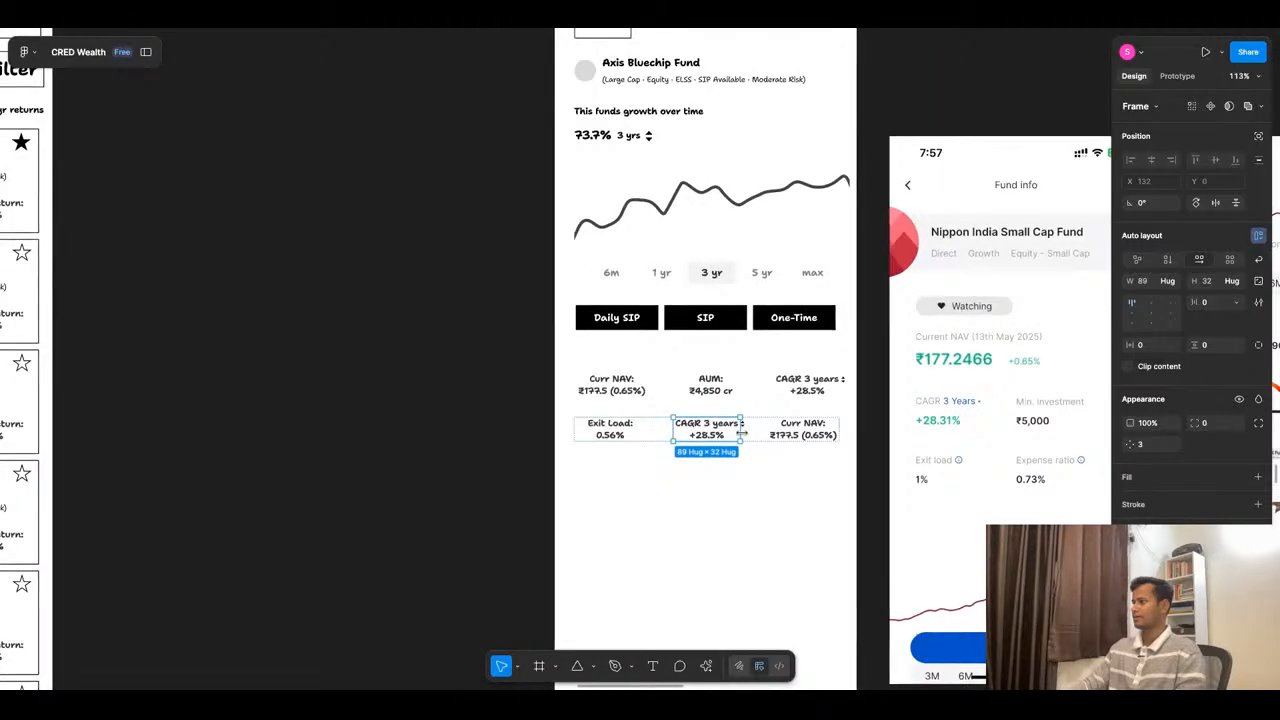
{"action": "scroll", "coordinate": [740, 434], "scroll_direction": "up", "scroll_amount": 2}
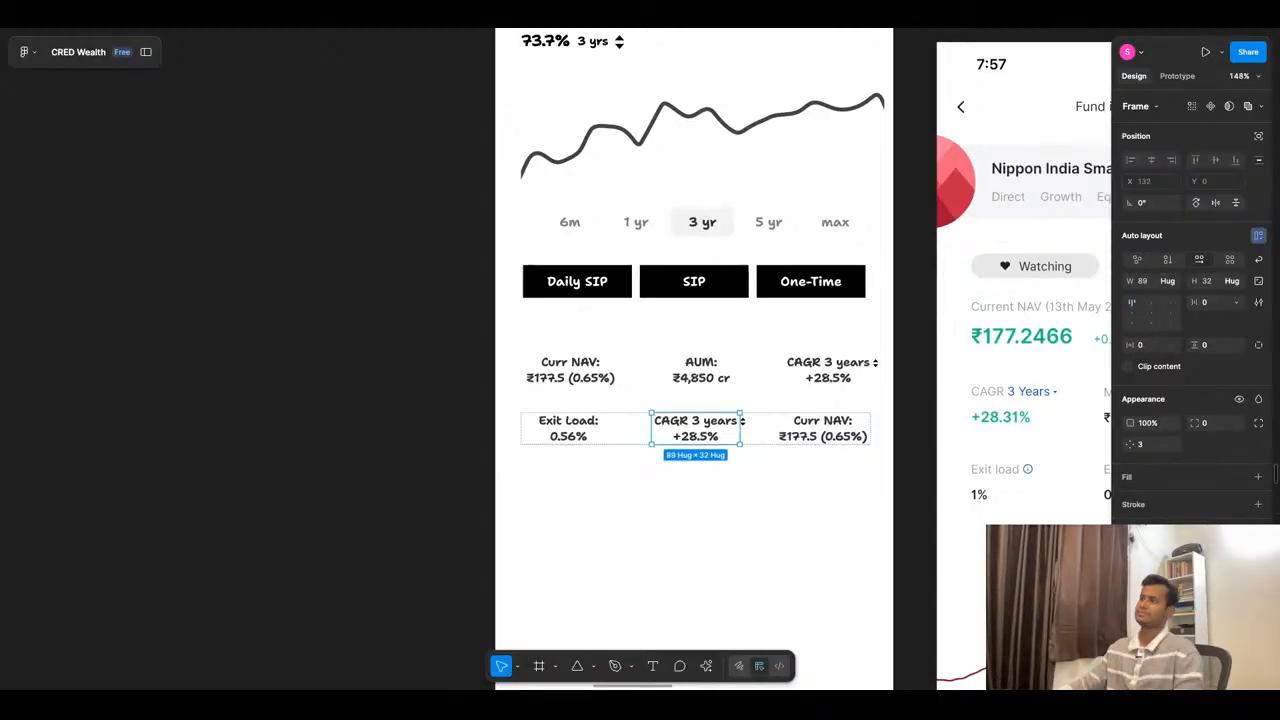
- Replace the first row's CAGR block with a duplicate of the AUM block
{"action": "left_click", "coordinate": [830, 378]}
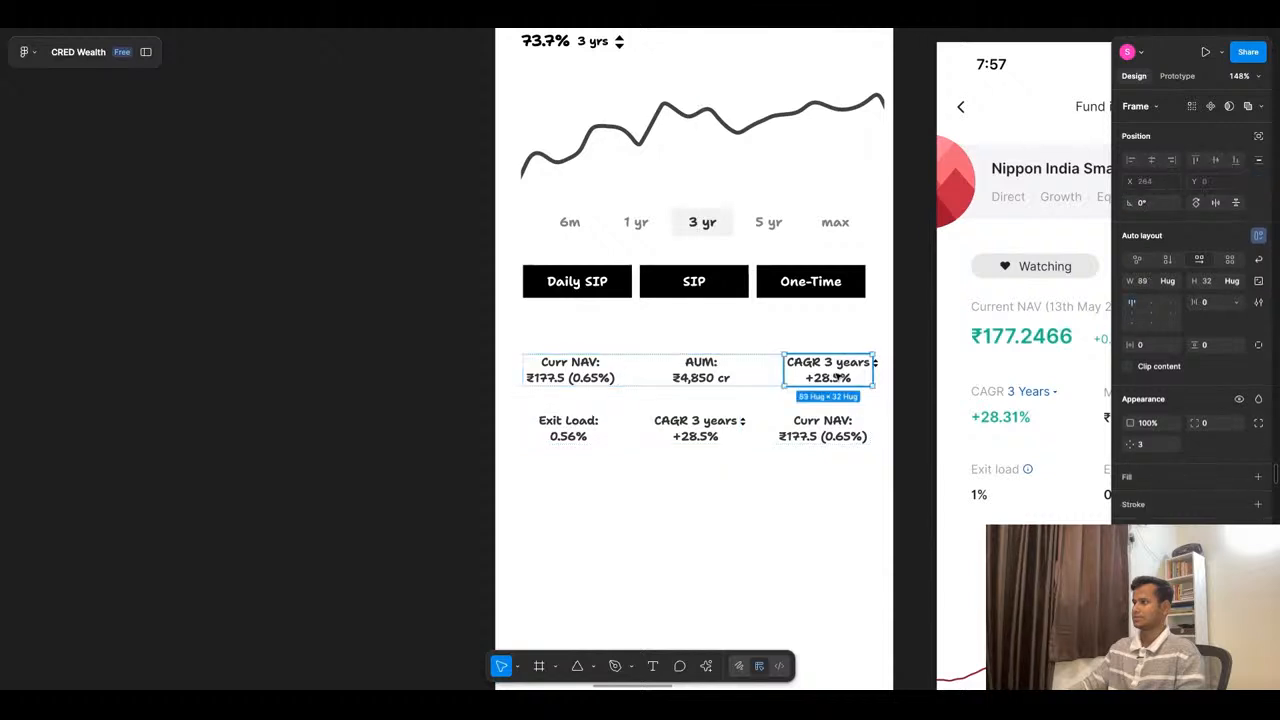
{"action": "left_click", "coordinate": [687, 378]}
{"action": "key", "text": "ctrl+d"}
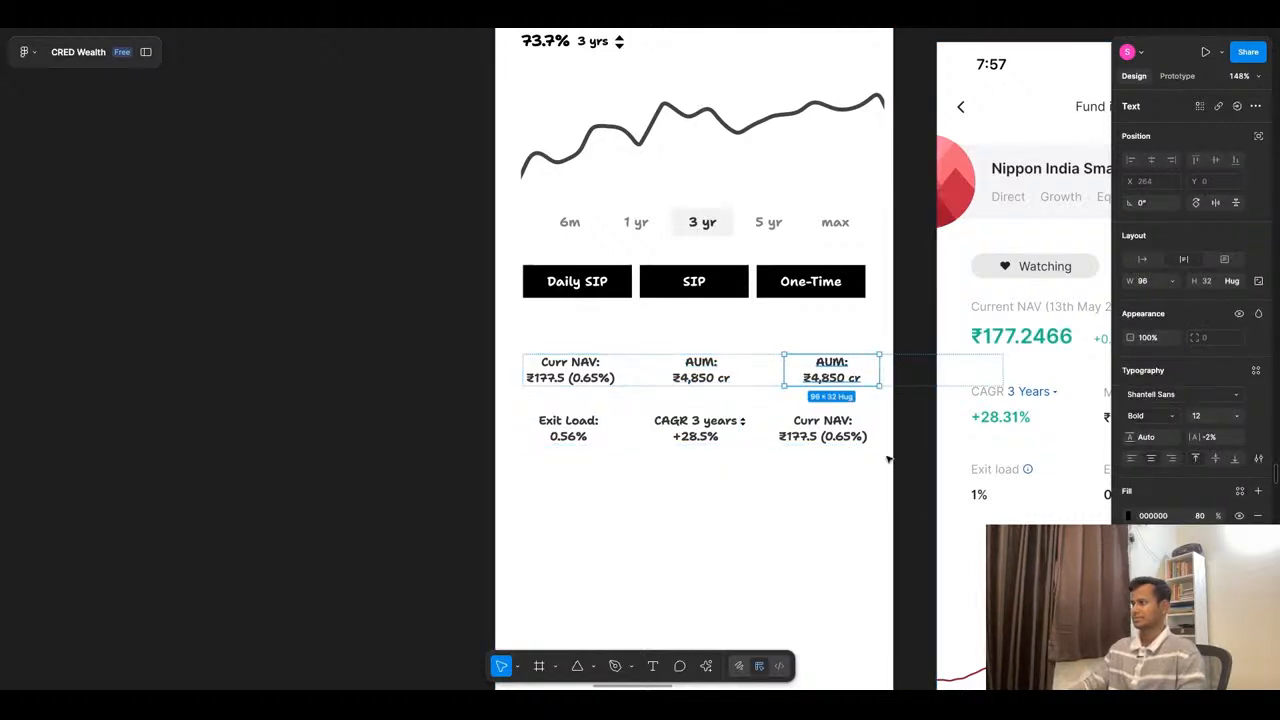
{"action": "key", "text": "ctrl+z"}
{"action": "left_click", "coordinate": [835, 370]}
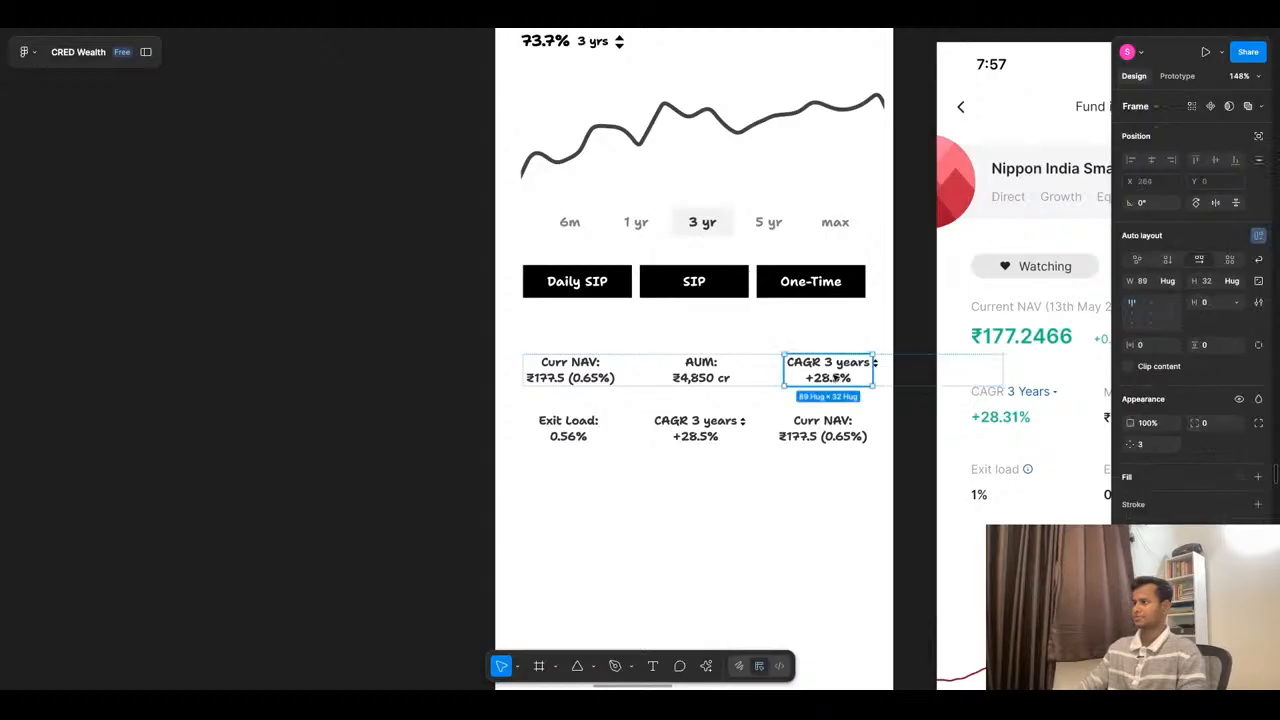
{"action": "key", "text": "Delete"}
- Change the label of the first row's last block to "Min Invesment:"
{"action": "double_click", "coordinate": [838, 371]}
{"action": "left_click", "coordinate": [845, 365]}
{"action": "key", "text": "shift+Left"}
{"action": "key", "text": "shift+Left"}
{"action": "key", "text": "BackSpace"}
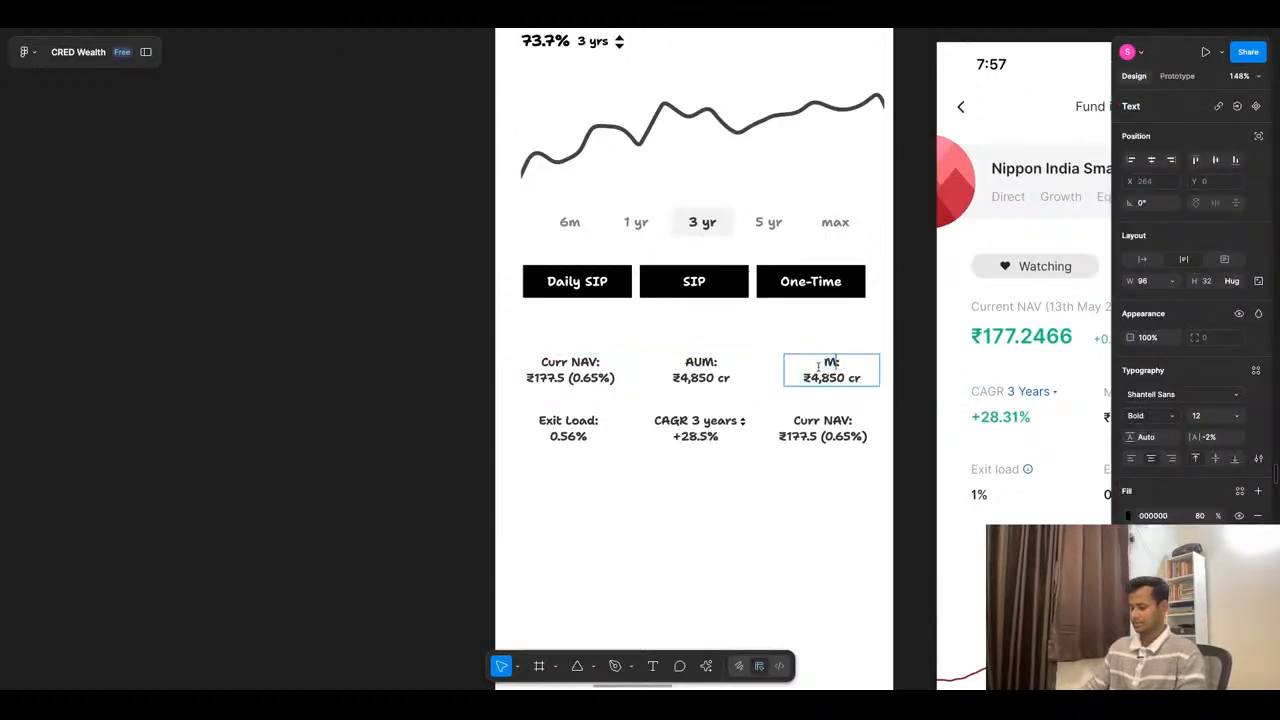
{"action": "type", "text": "in"}
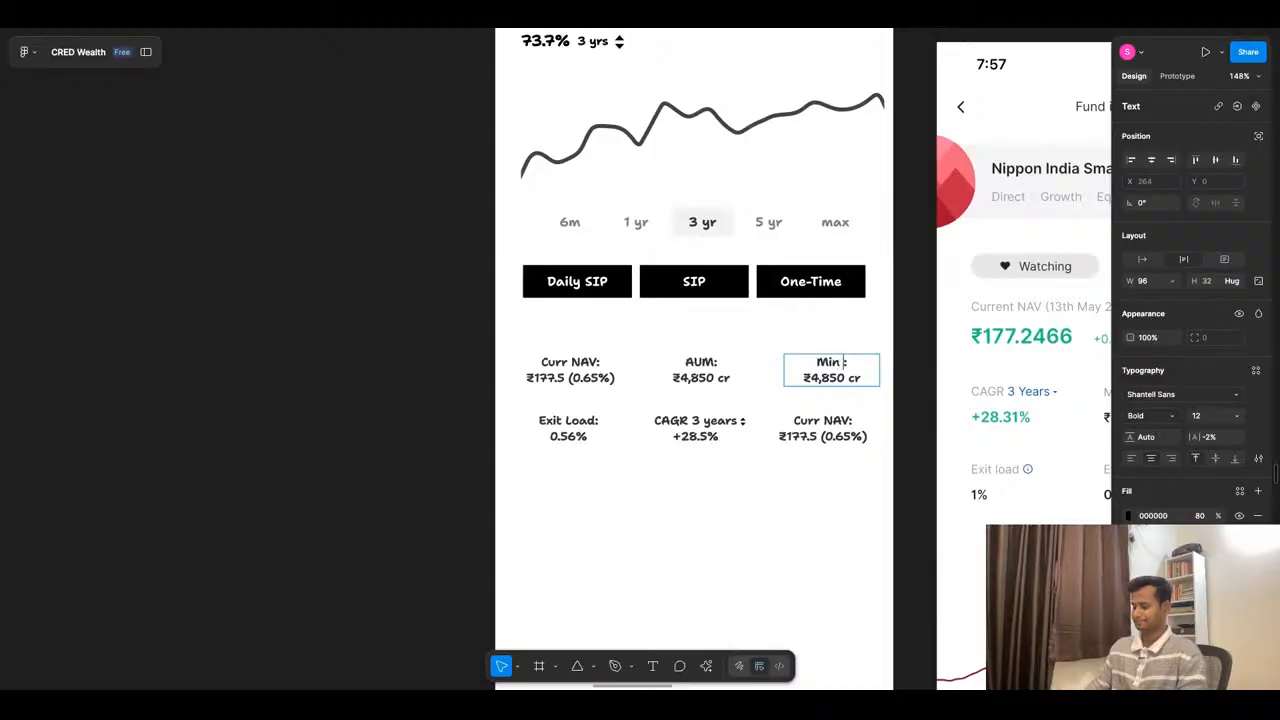
{"action": "type", "text": " Invesment"}
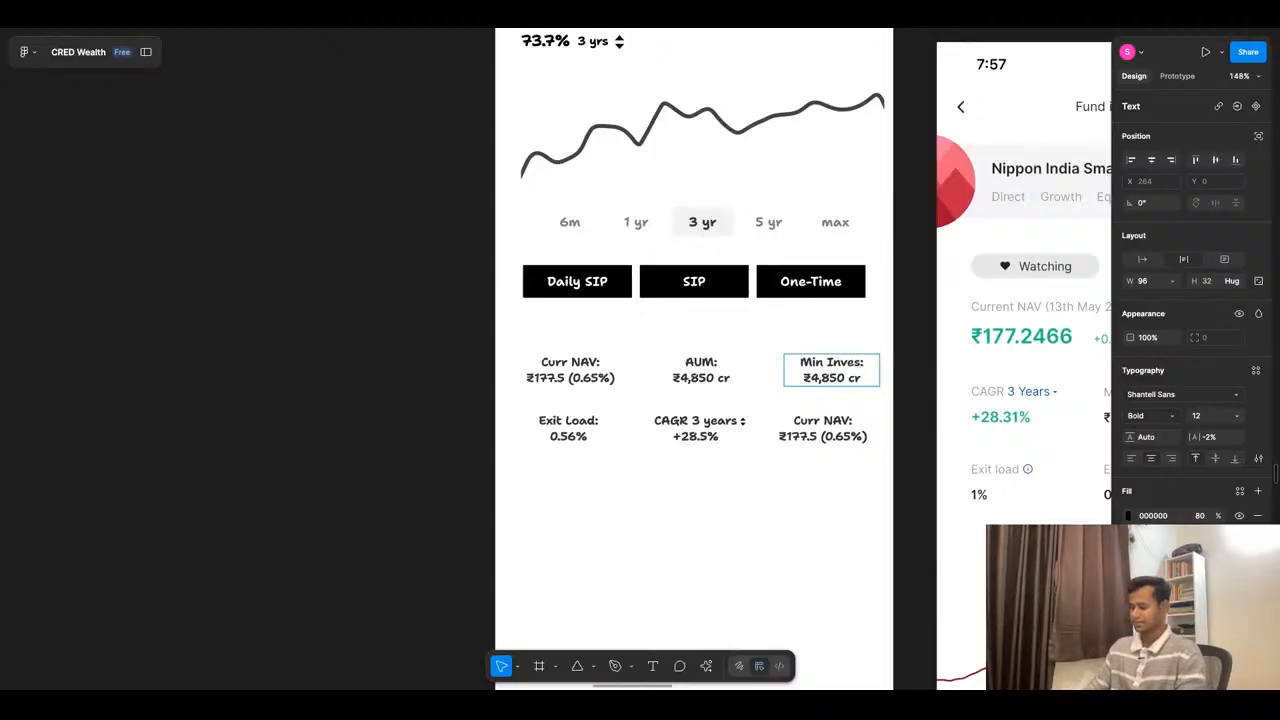
{"action": "key", "text": "Escape"}
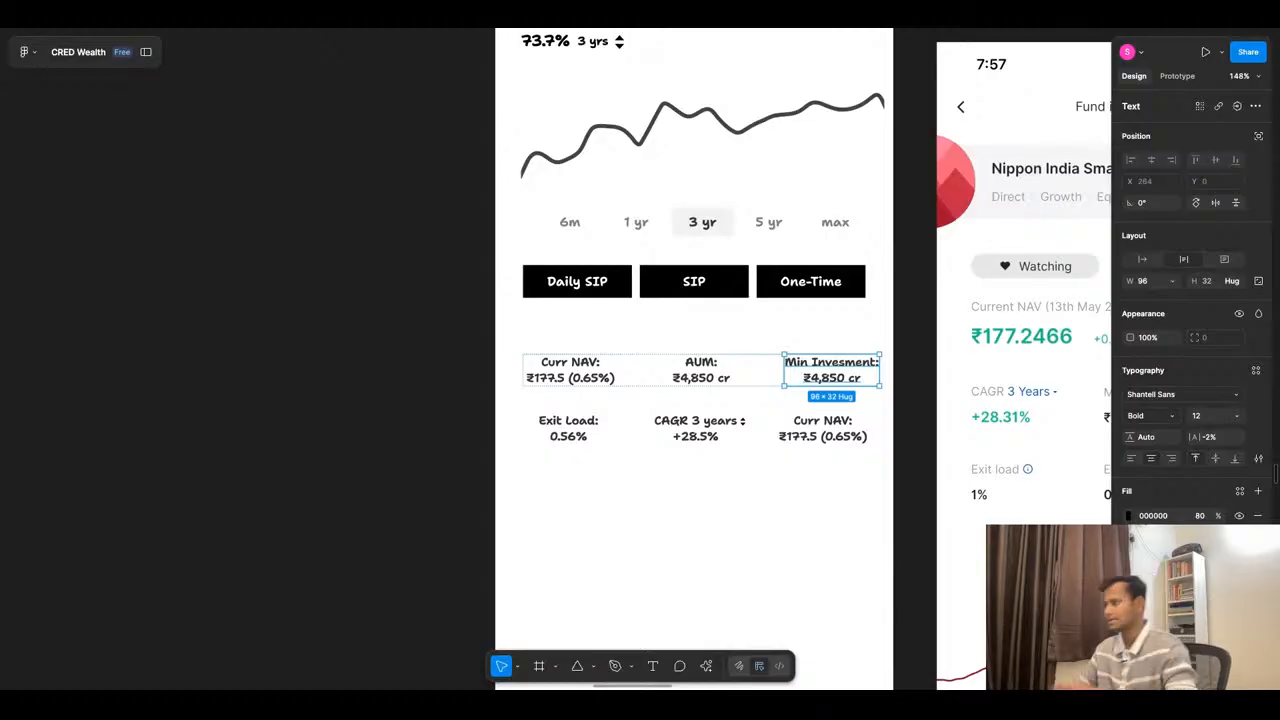
- Set the value under "Min Invesment:" to ₹500
{"action": "double_click", "coordinate": [850, 376]}
{"action": "left_click", "coordinate": [862, 378]}
{"action": "key", "text": "shift+Left"}
{"action": "key", "text": "shift+Left"}
{"action": "key", "text": "shift+Left"}
{"action": "key", "text": "shift+Left"}
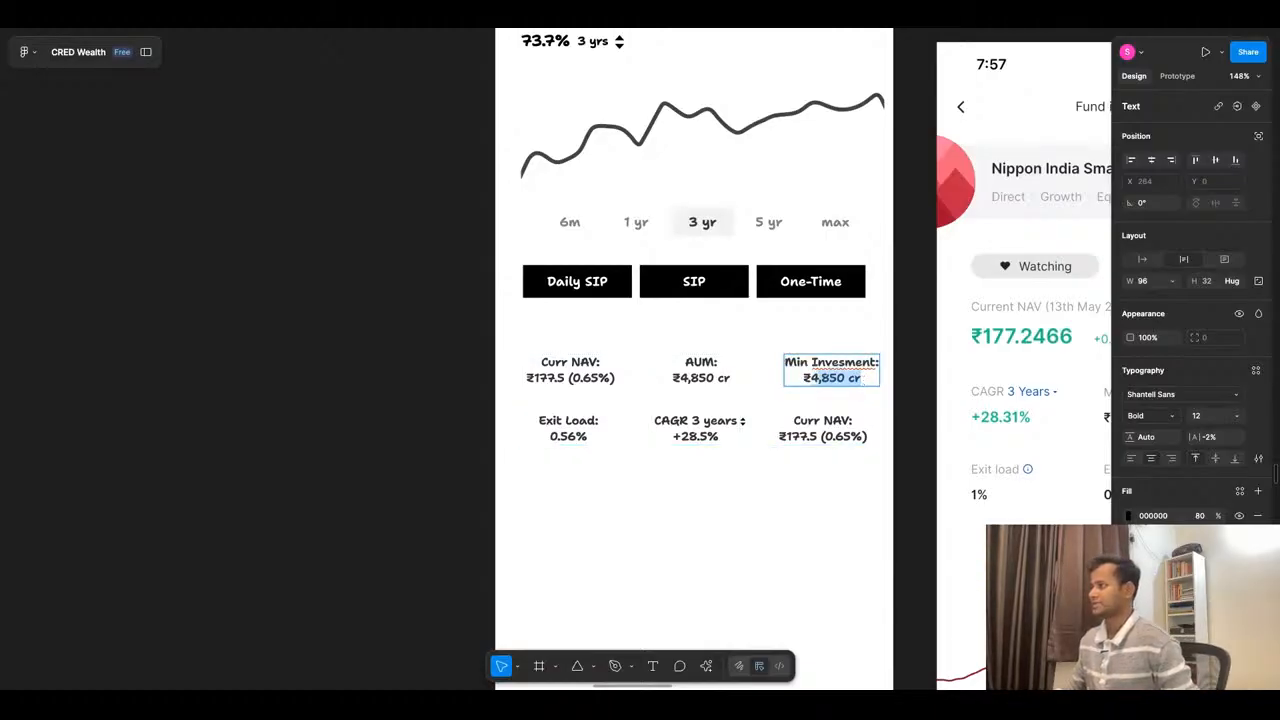
{"action": "type", "text": "500"}
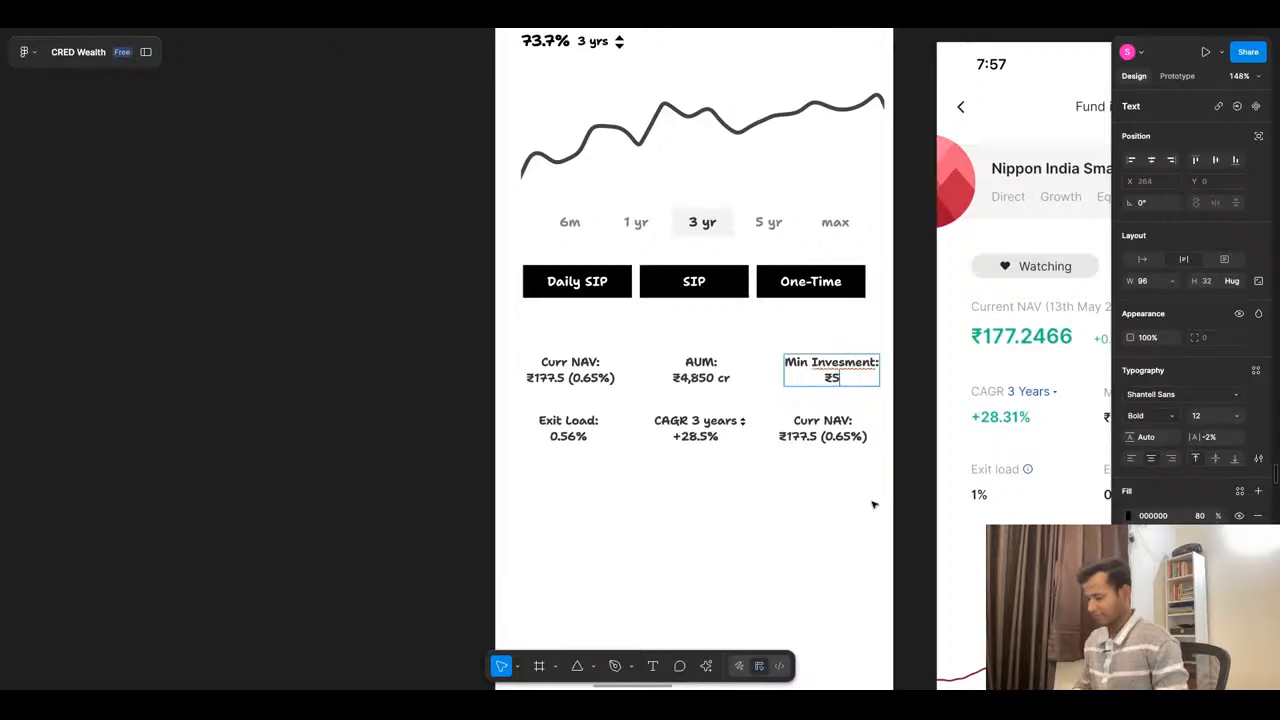
{"action": "left_click", "coordinate": [796, 491]}
{"action": "scroll", "coordinate": [797, 497], "scroll_direction": "down", "scroll_amount": 3}
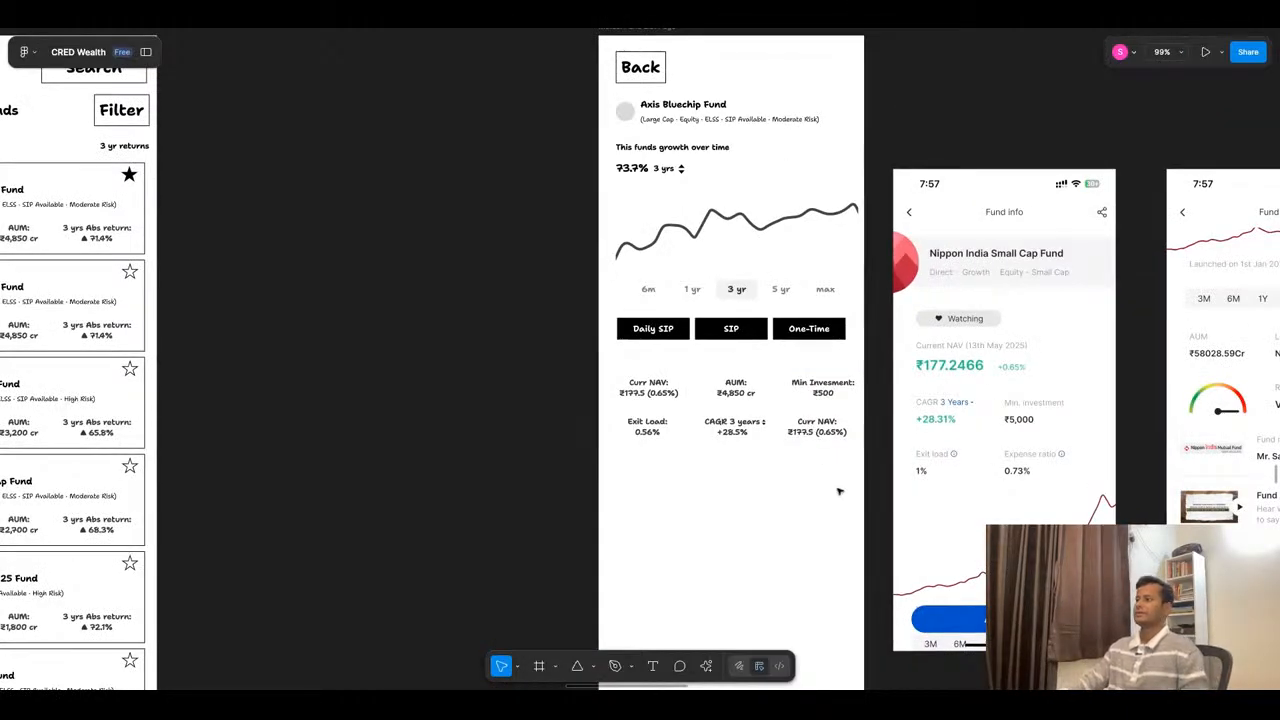
- Reorder the second row so the CAGR block comes first, followed by Exit Load and Curr NAV
{"action": "double_click", "coordinate": [830, 430]}
{"action": "key", "text": "Left"}
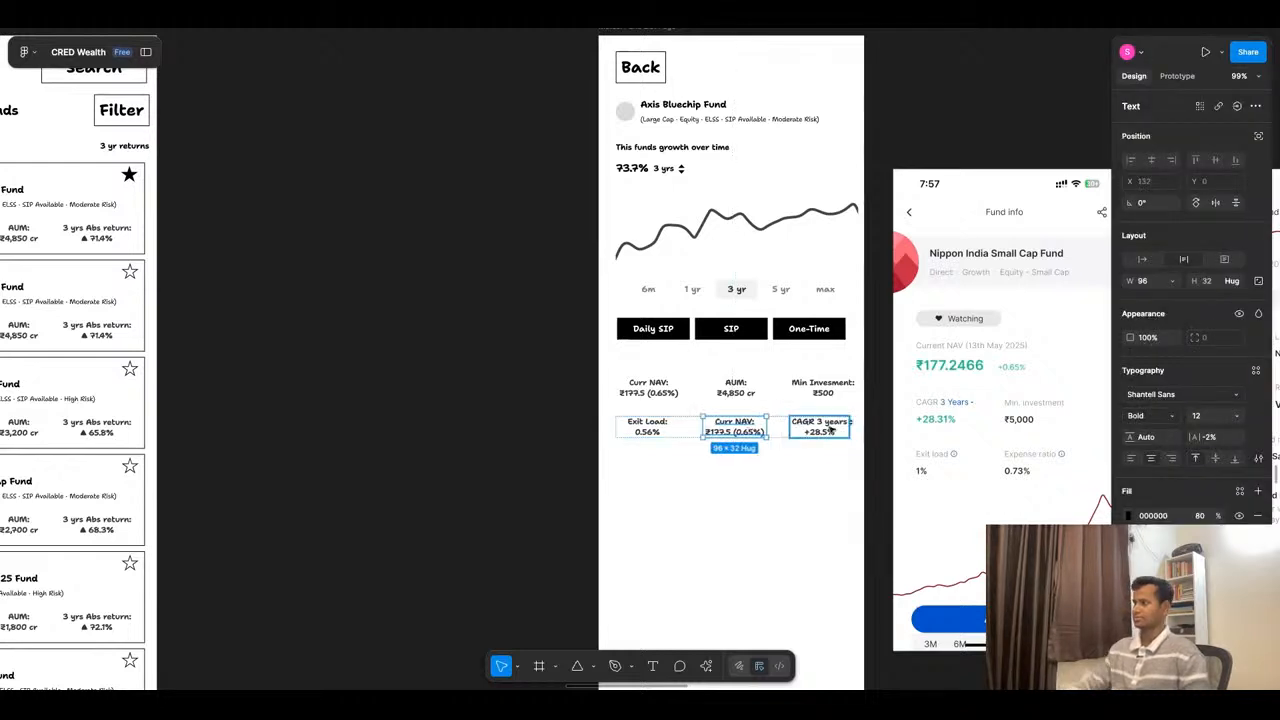
{"action": "scroll", "coordinate": [765, 432], "scroll_direction": "up", "scroll_amount": 3}
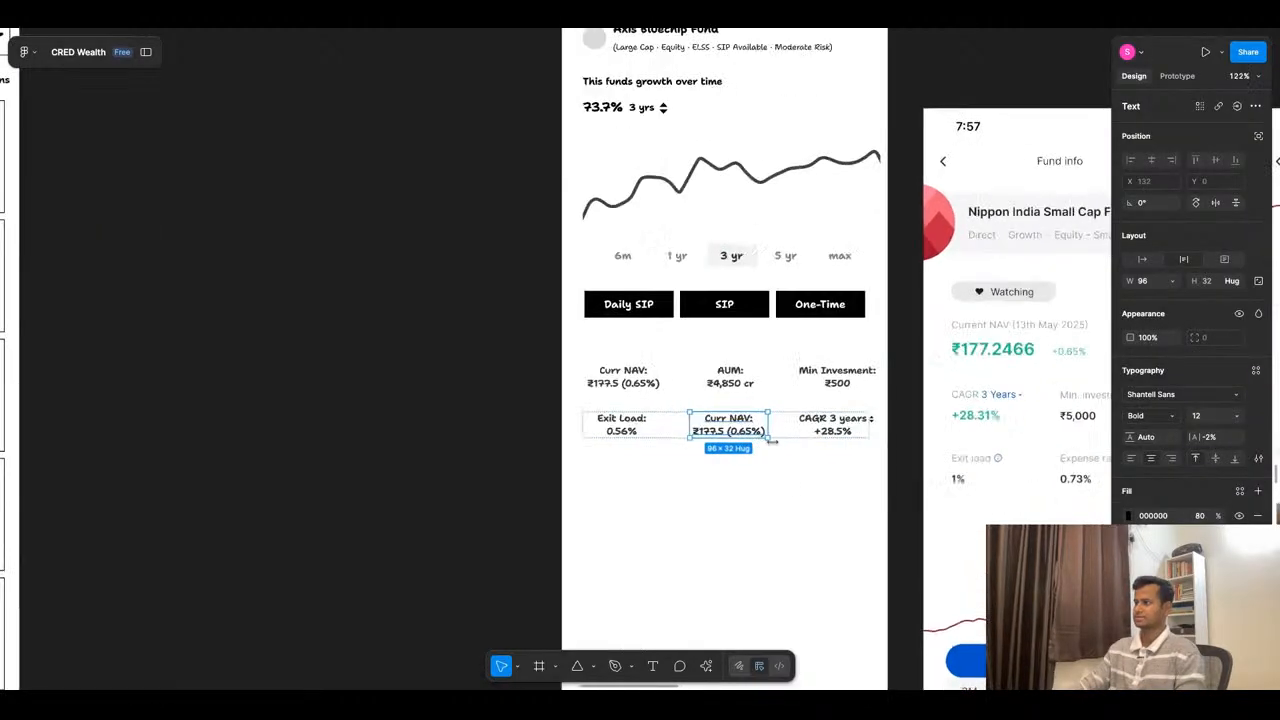
{"action": "left_click", "coordinate": [833, 428]}
{"action": "key", "text": "Left"}
{"action": "key", "text": "Left"}
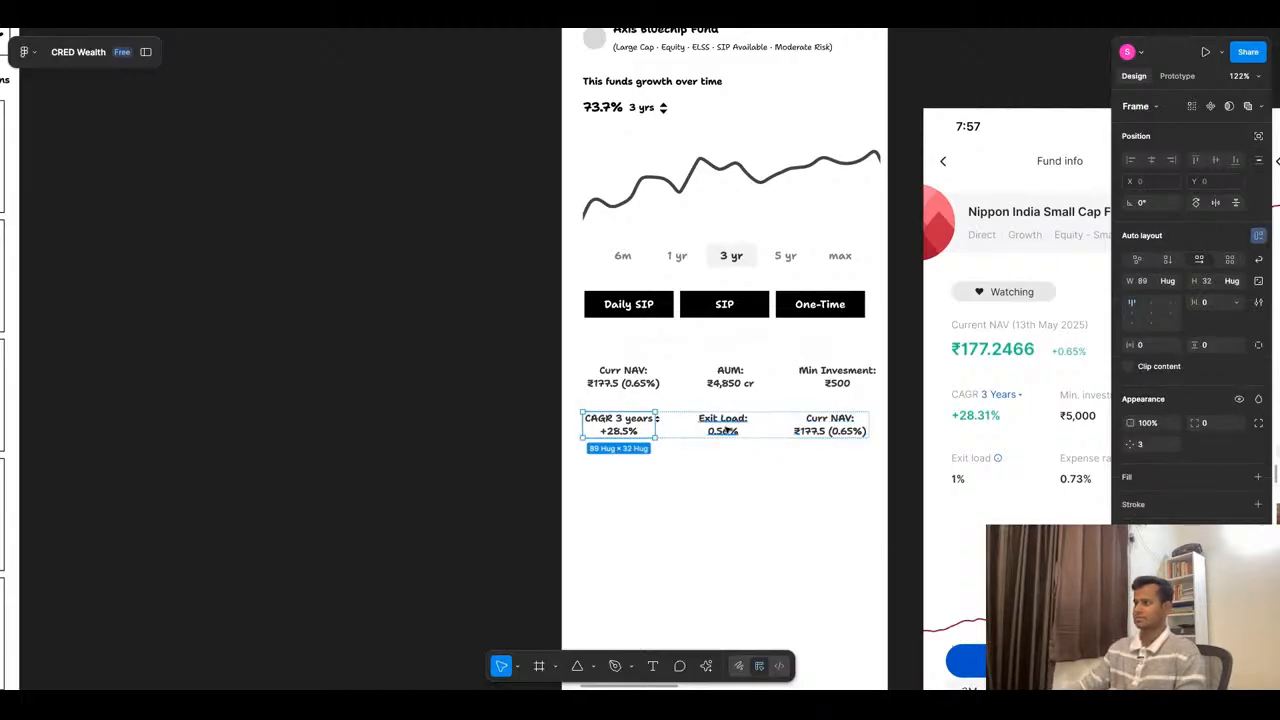
- Change the label of the second row's last block to "Expense Ratio:"
{"action": "left_click", "coordinate": [846, 425]}
{"action": "double_click", "coordinate": [830, 419]}
{"action": "type", "text": "Expense Ratio:"}
{"action": "key", "text": "Escape"}
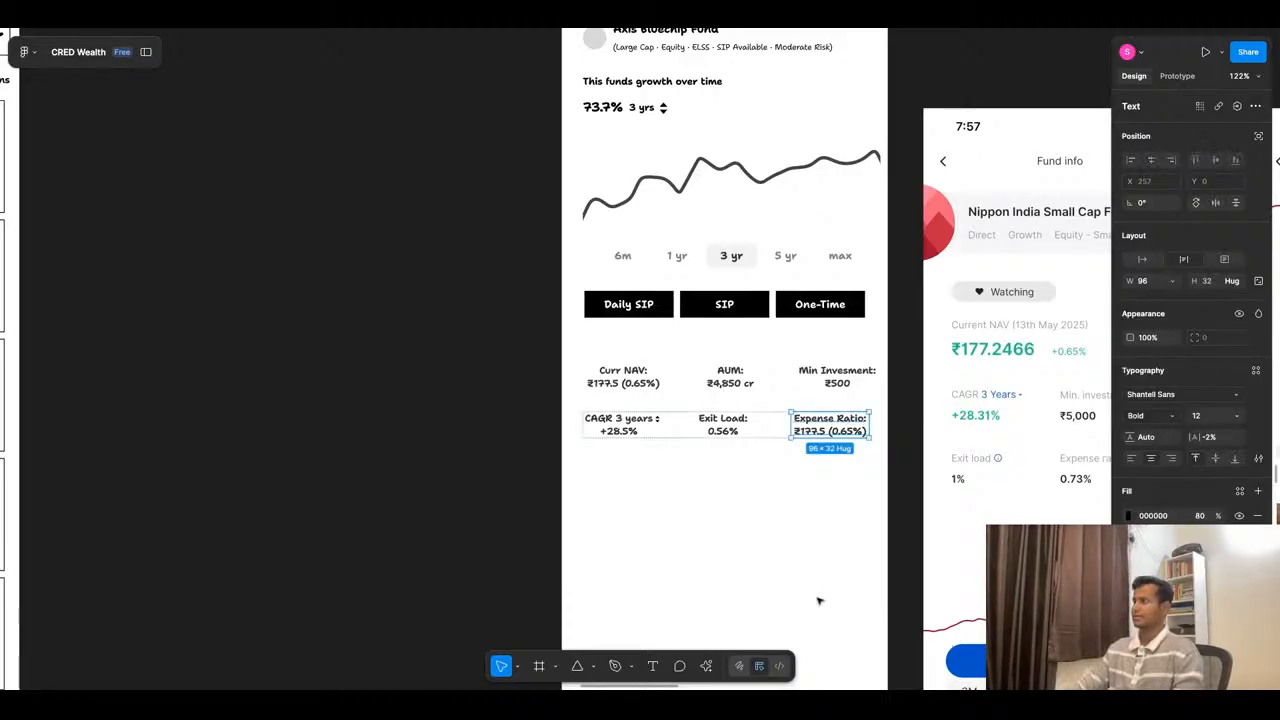
{"action": "left_click", "coordinate": [819, 601]}
- Move the first Nippon India reference screenshot aside and place the one with AUM and risk details next to the fund detail page
{"action": "scroll", "coordinate": [765, 376], "scroll_direction": "down", "scroll_amount": 5}
{"action": "scroll", "coordinate": [1045, 387], "scroll_direction": "up", "scroll_amount": 2}
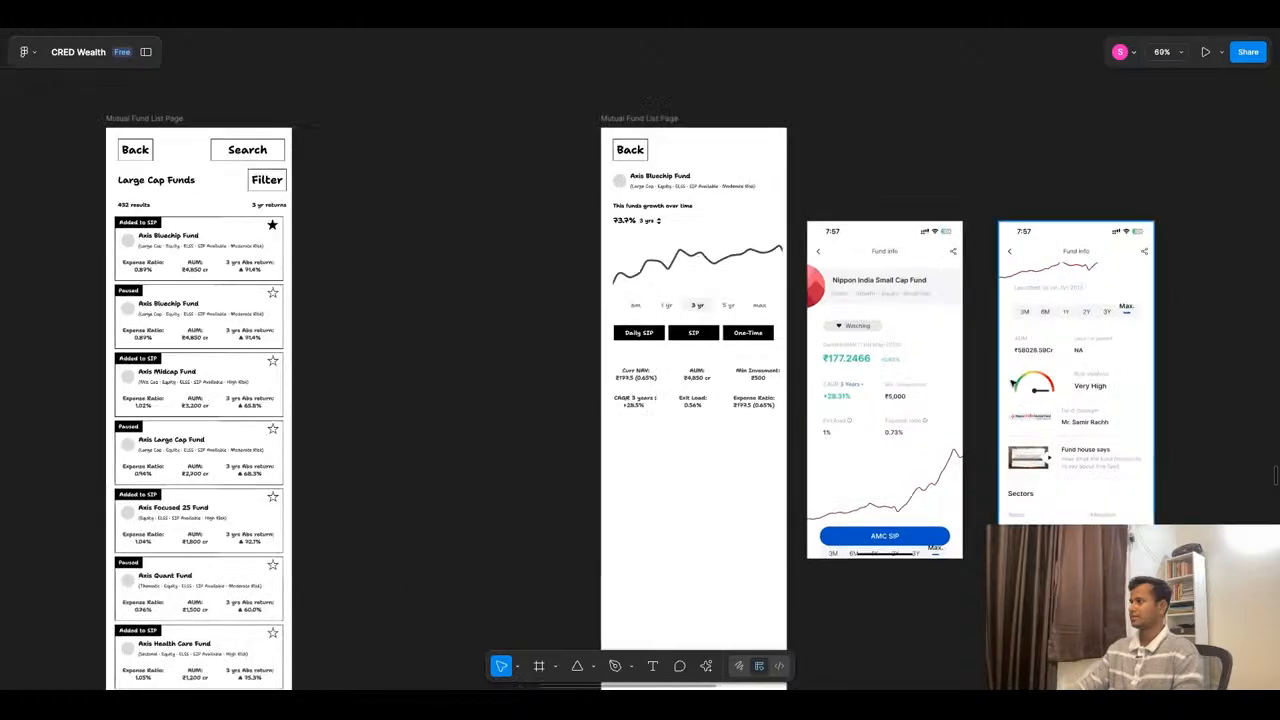
{"action": "scroll", "coordinate": [862, 345], "scroll_direction": "down", "scroll_amount": 1}
{"action": "left_click", "coordinate": [887, 346]}
{"action": "left_click_drag", "start_coordinate": [889, 346], "coordinate": [1014, 376]}
{"action": "left_click_drag", "start_coordinate": [828, 414], "coordinate": [681, 392]}
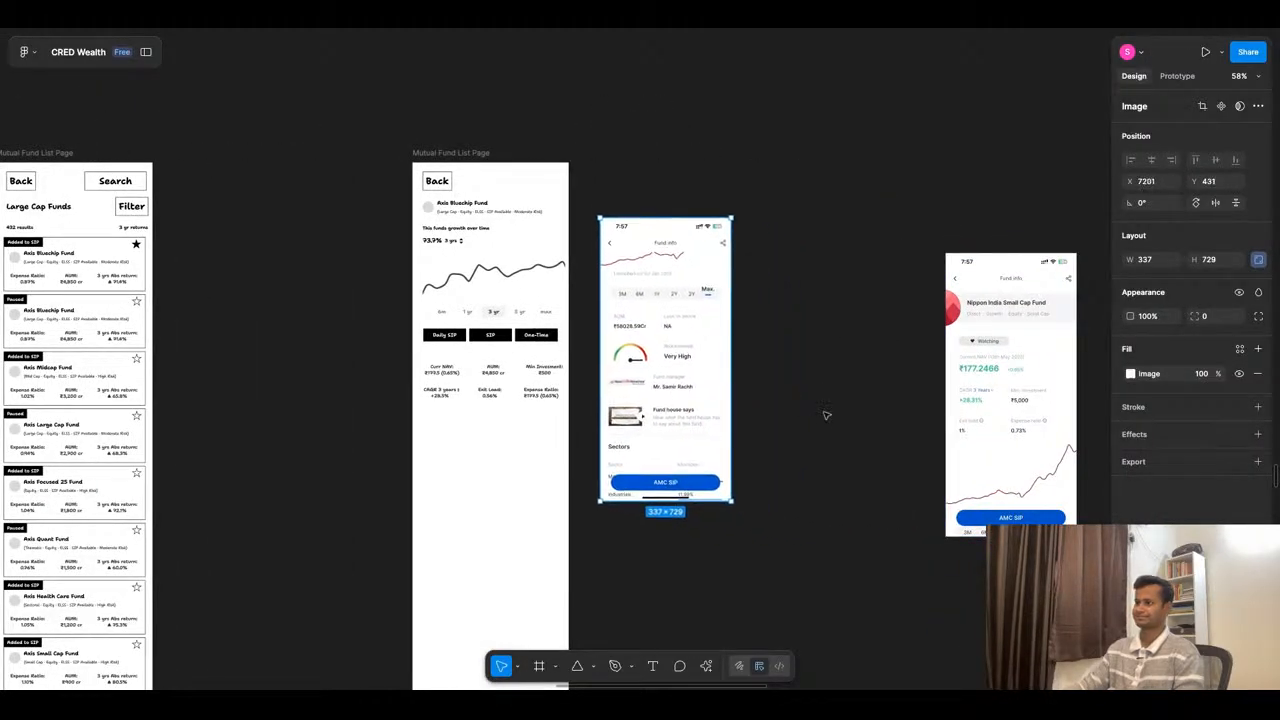
- Examine the competitor fund reference screens for further sections, such as ratings, past returns, fund overview and size breakup
{"action": "scroll", "coordinate": [448, 391], "scroll_direction": "up", "scroll_amount": 5}
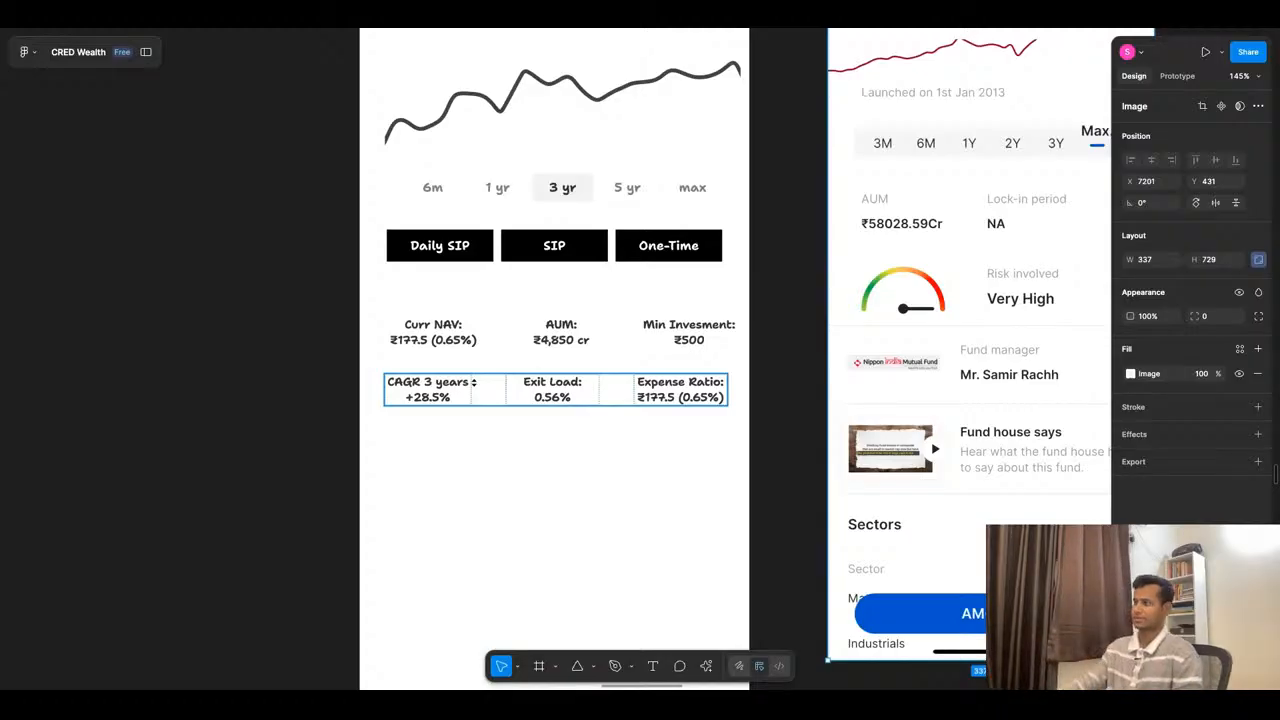
{"action": "scroll", "coordinate": [683, 397], "scroll_direction": "down", "scroll_amount": 10}
{"action": "scroll", "coordinate": [626, 517], "scroll_direction": "down", "scroll_amount": 3}
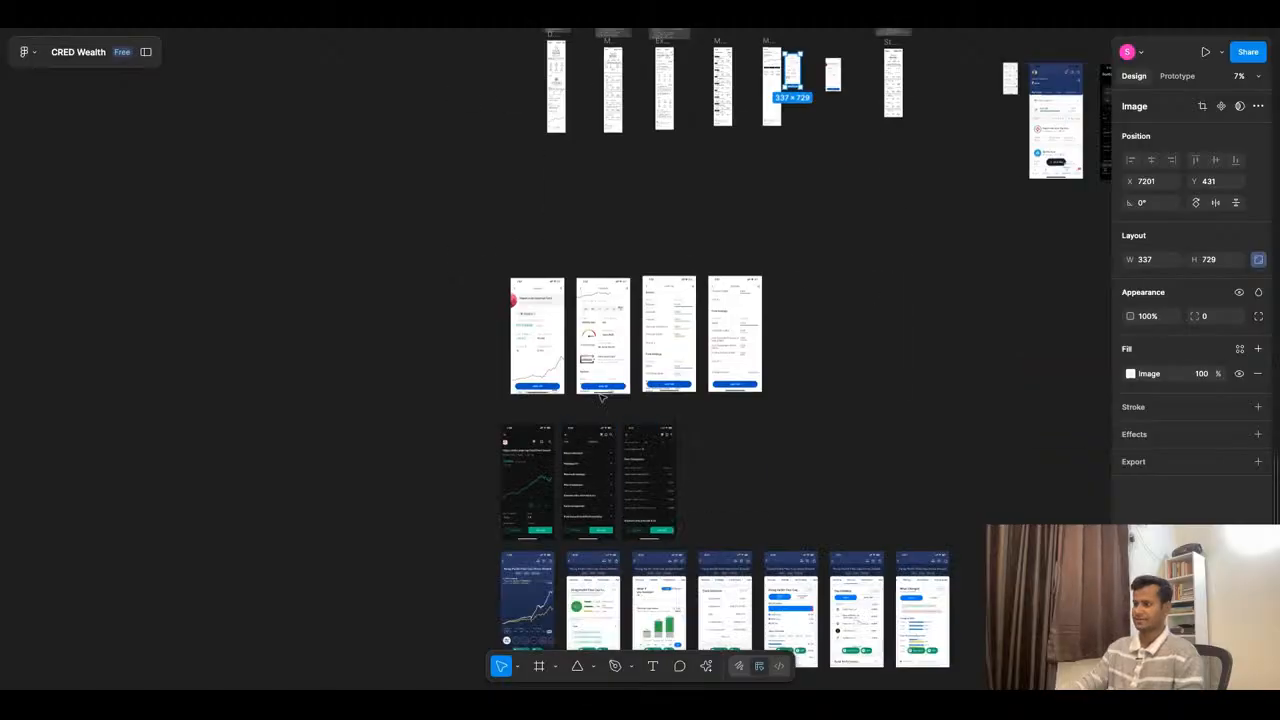
{"action": "scroll", "coordinate": [601, 397], "scroll_direction": "up", "scroll_amount": 5}
{"action": "scroll", "coordinate": [773, 268], "scroll_direction": "down", "scroll_amount": 8}
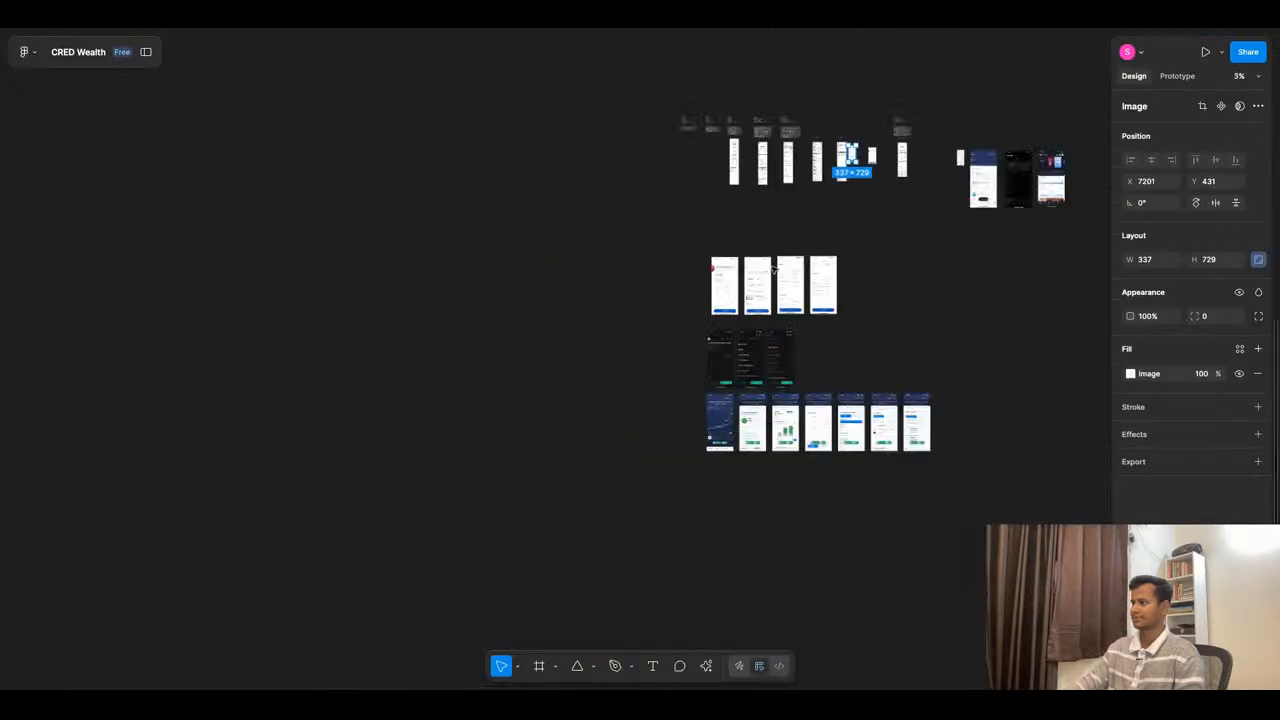
{"action": "scroll", "coordinate": [752, 420], "scroll_direction": "up", "scroll_amount": 5}
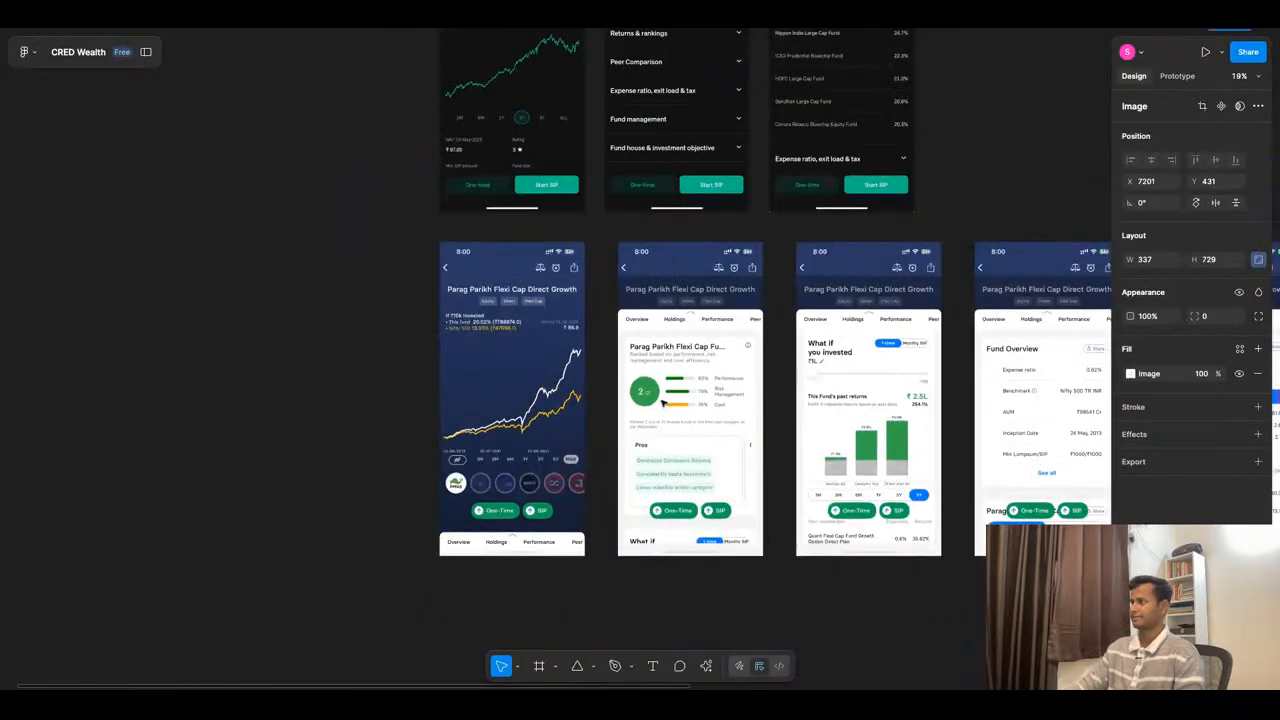
{"action": "scroll", "coordinate": [662, 402], "scroll_direction": "right", "scroll_amount": 4}
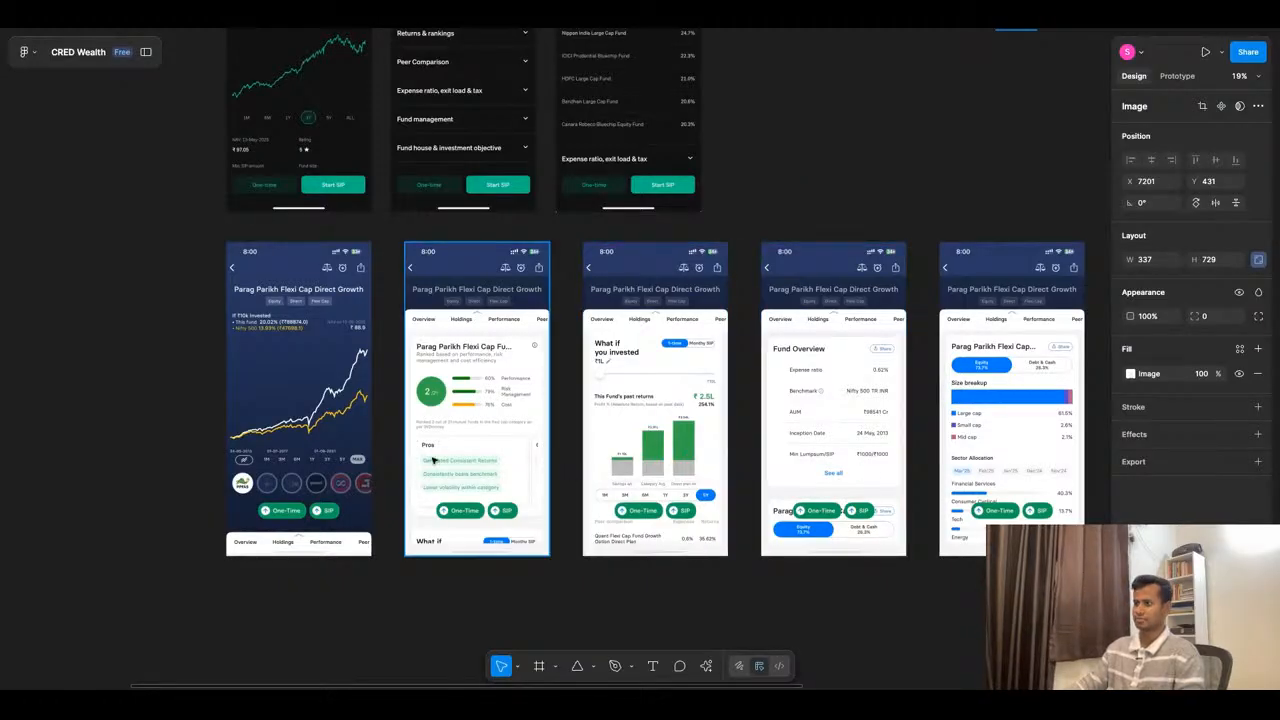
{"action": "scroll", "coordinate": [567, 486], "scroll_direction": "down", "scroll_amount": 6}
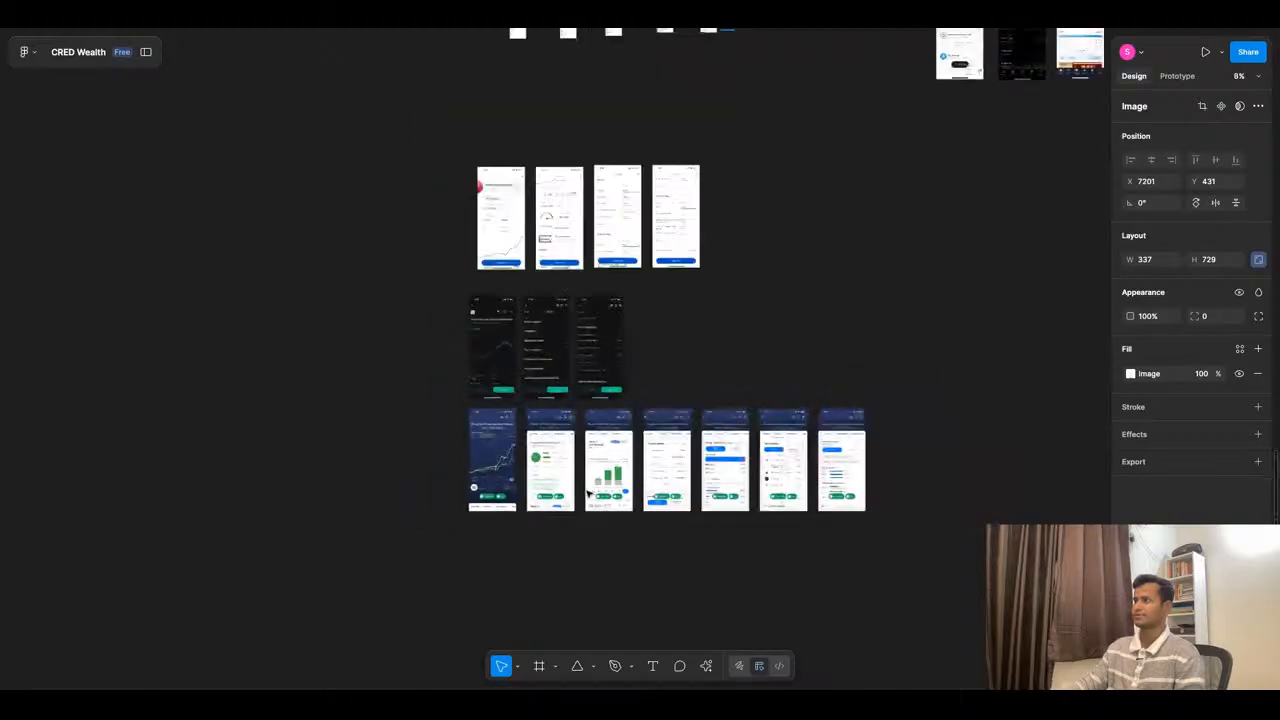
- Switch to ChatGPT and review the suggested header and performance snapshot content, highlighting the benchmark comparison text "+1.2% vs category average"
{"action": "key", "text": "super+Tab"}
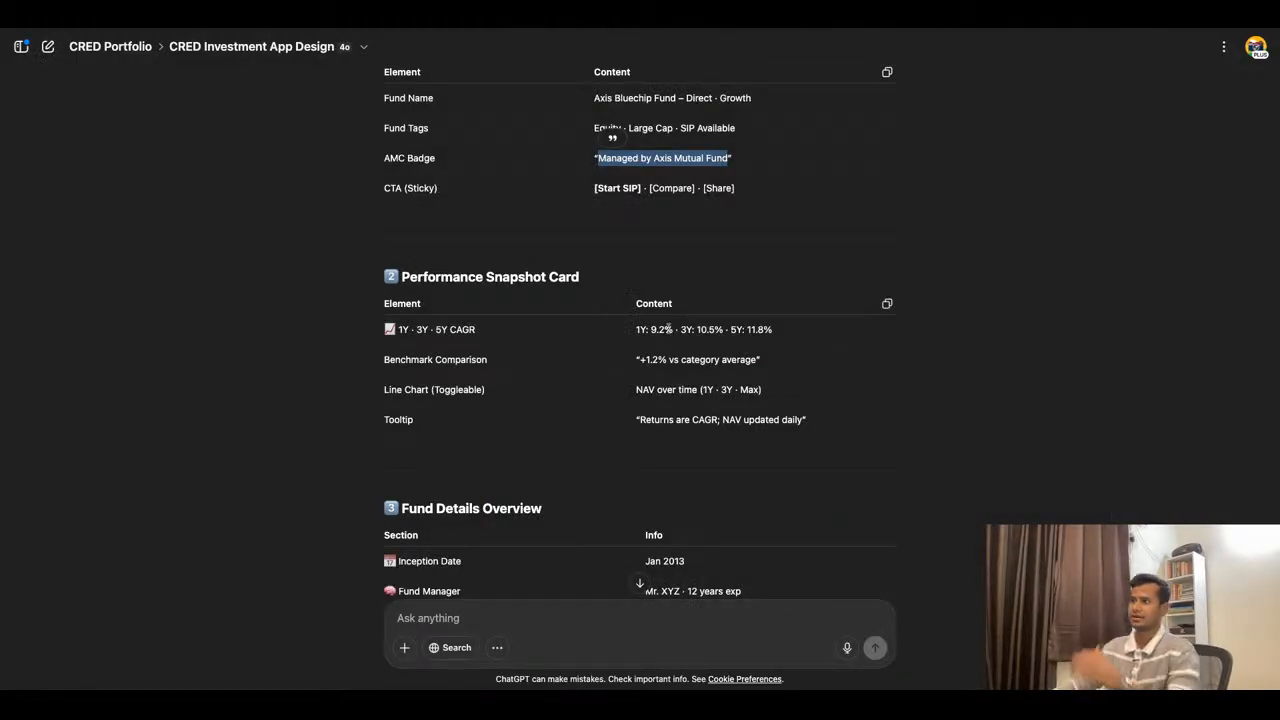
{"action": "scroll", "coordinate": [668, 328], "scroll_direction": "up", "scroll_amount": 1}
{"action": "scroll", "coordinate": [668, 345], "scroll_direction": "up", "scroll_amount": 1}
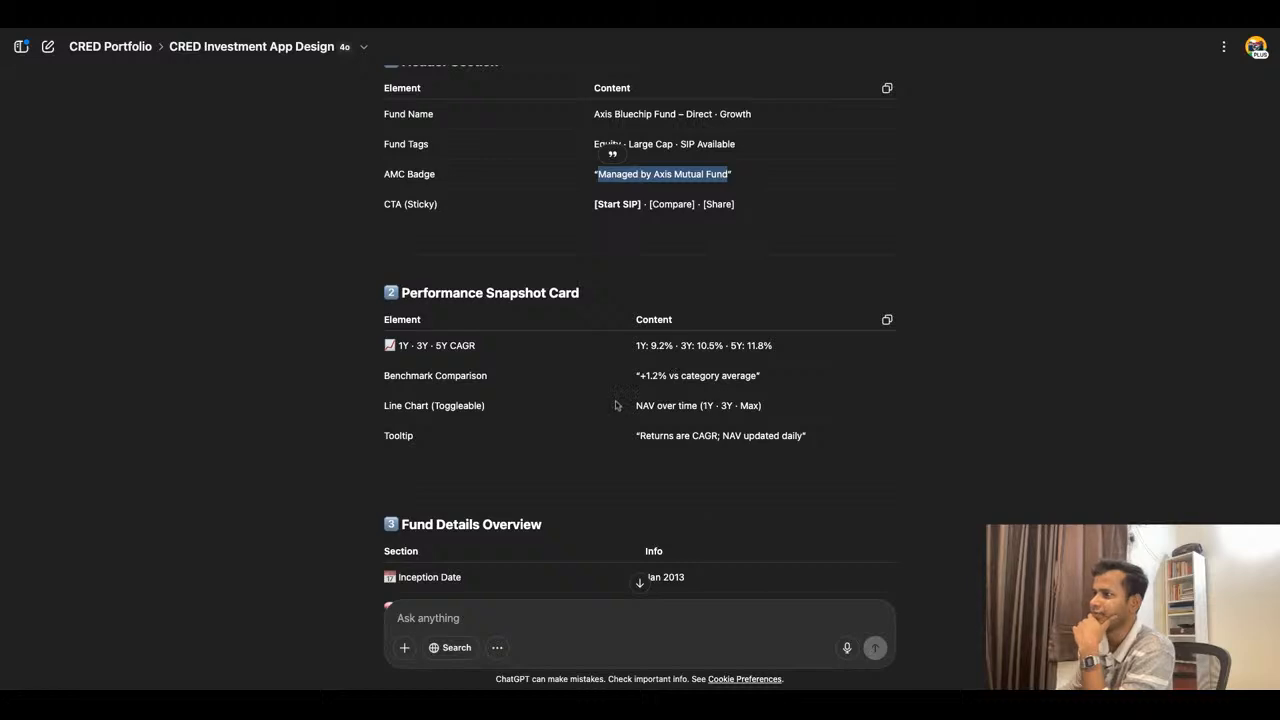
{"action": "scroll", "coordinate": [520, 332], "scroll_direction": "up", "scroll_amount": 3}
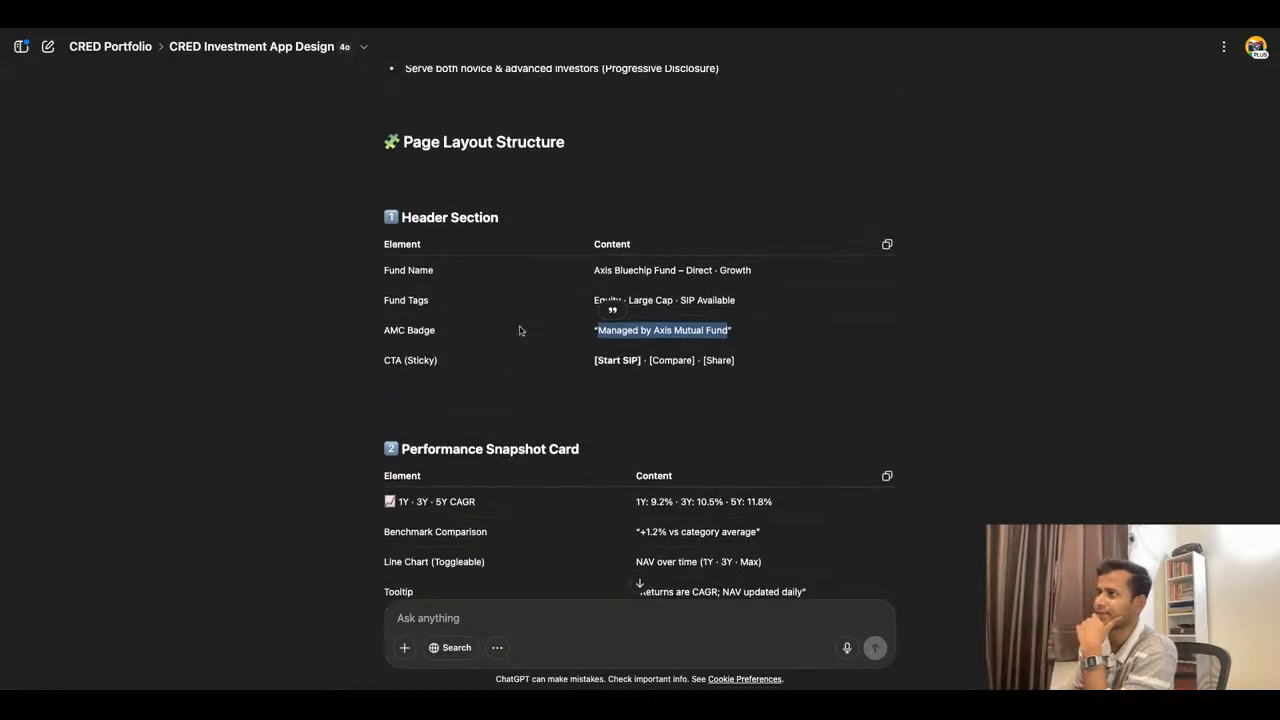
{"action": "scroll", "coordinate": [650, 410], "scroll_direction": "down", "scroll_amount": 2}
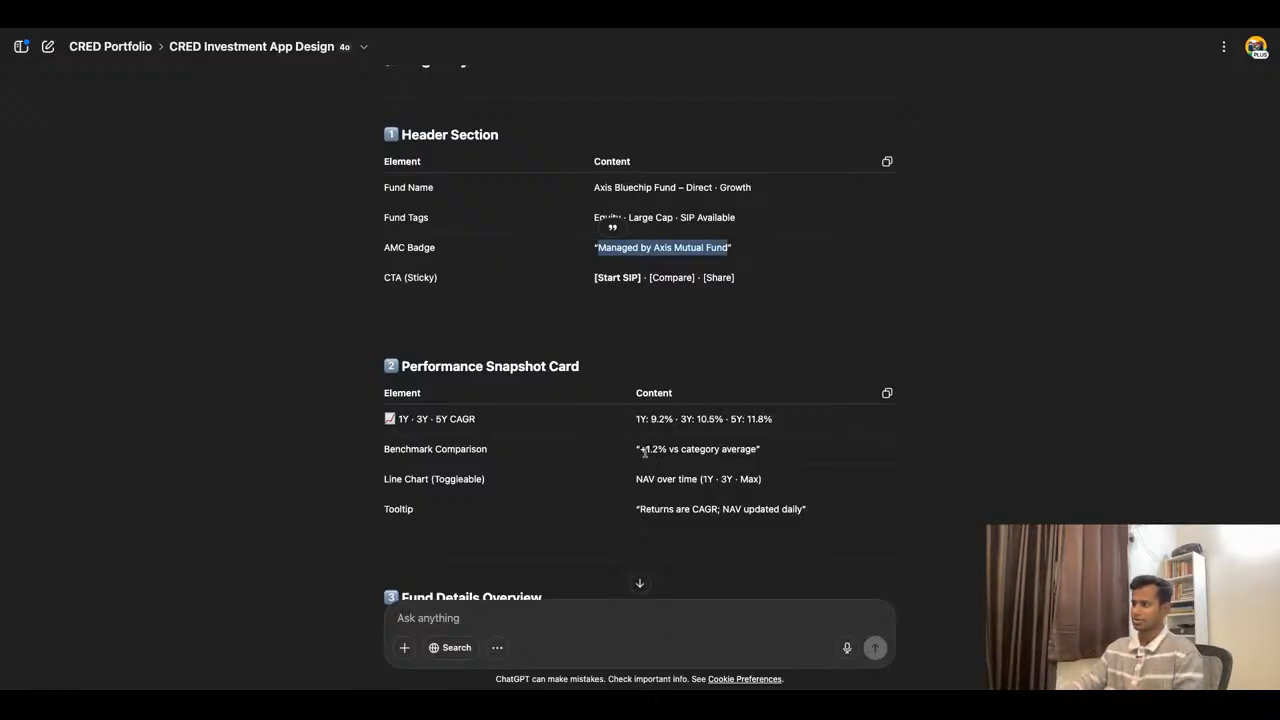
{"action": "left_click_drag", "start_coordinate": [640, 449], "coordinate": [758, 450]}
{"action": "key", "text": "ctrl+c"}
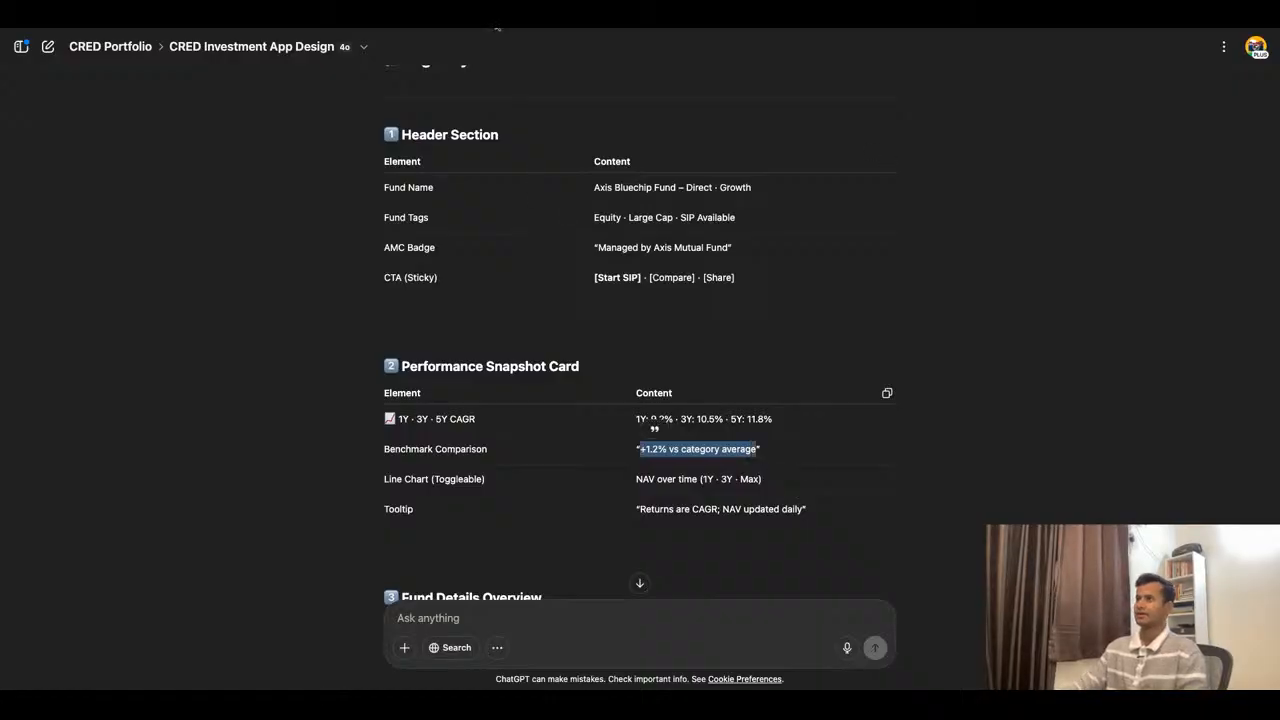
- Switch back to Figma and duplicate the growth chart's line, flattening the copy to 372 × 68 just below the original
{"action": "key", "text": "super+Tab"}
{"action": "scroll", "coordinate": [631, 369], "scroll_direction": "up", "scroll_amount": 5}
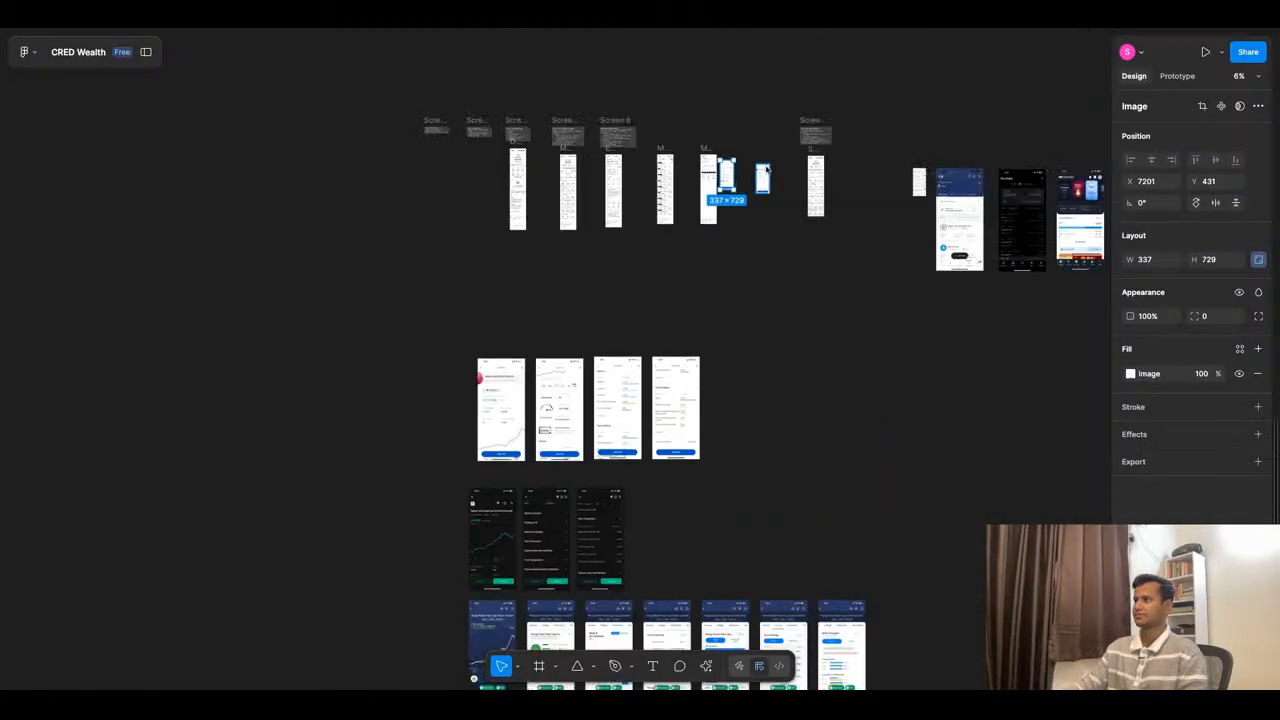
{"action": "scroll", "coordinate": [628, 364], "scroll_direction": "up", "scroll_amount": 10}
{"action": "scroll", "coordinate": [628, 227], "scroll_direction": "up", "scroll_amount": 5}
{"action": "left_click", "coordinate": [575, 224]}
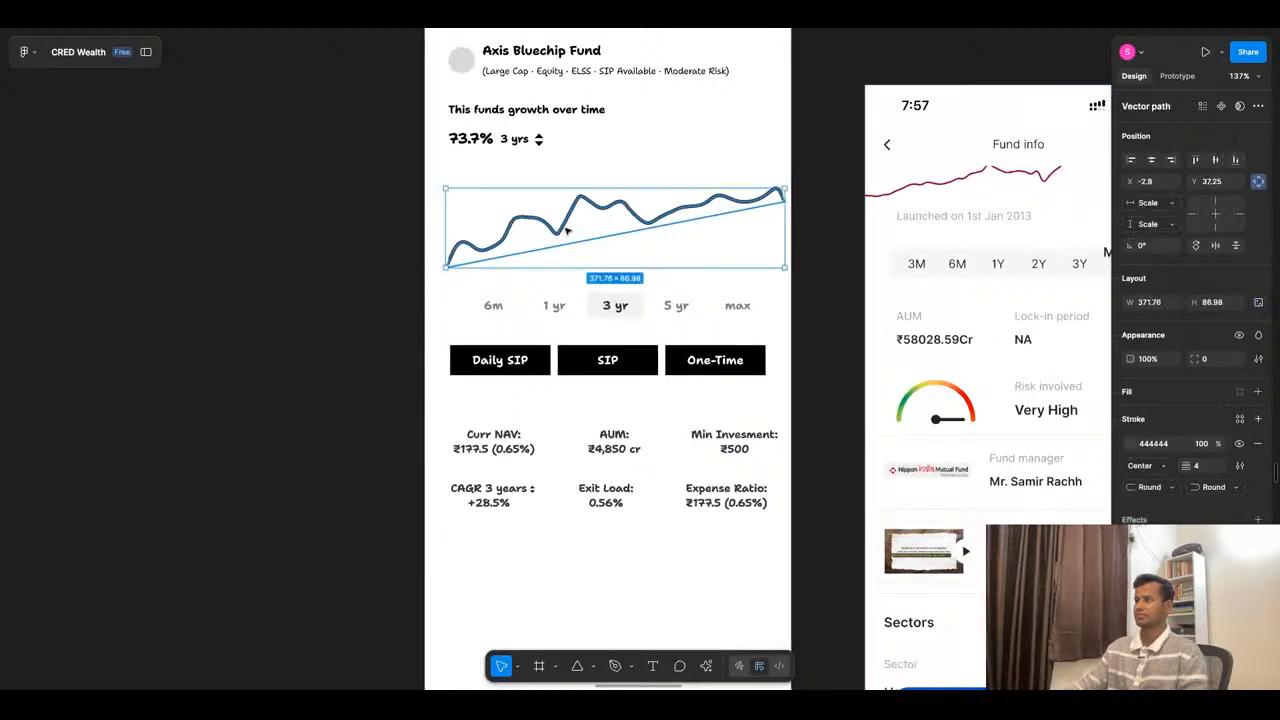
{"action": "mouse_move", "coordinate": [578, 224]}
{"action": "left_mouse_down"}
{"action": "mouse_move", "coordinate": [578, 240]}
{"action": "mouse_move", "coordinate": [578, 224]}
{"action": "left_mouse_up"}
{"action": "left_click_drag", "start_coordinate": [575, 285], "coordinate": [575, 281]}
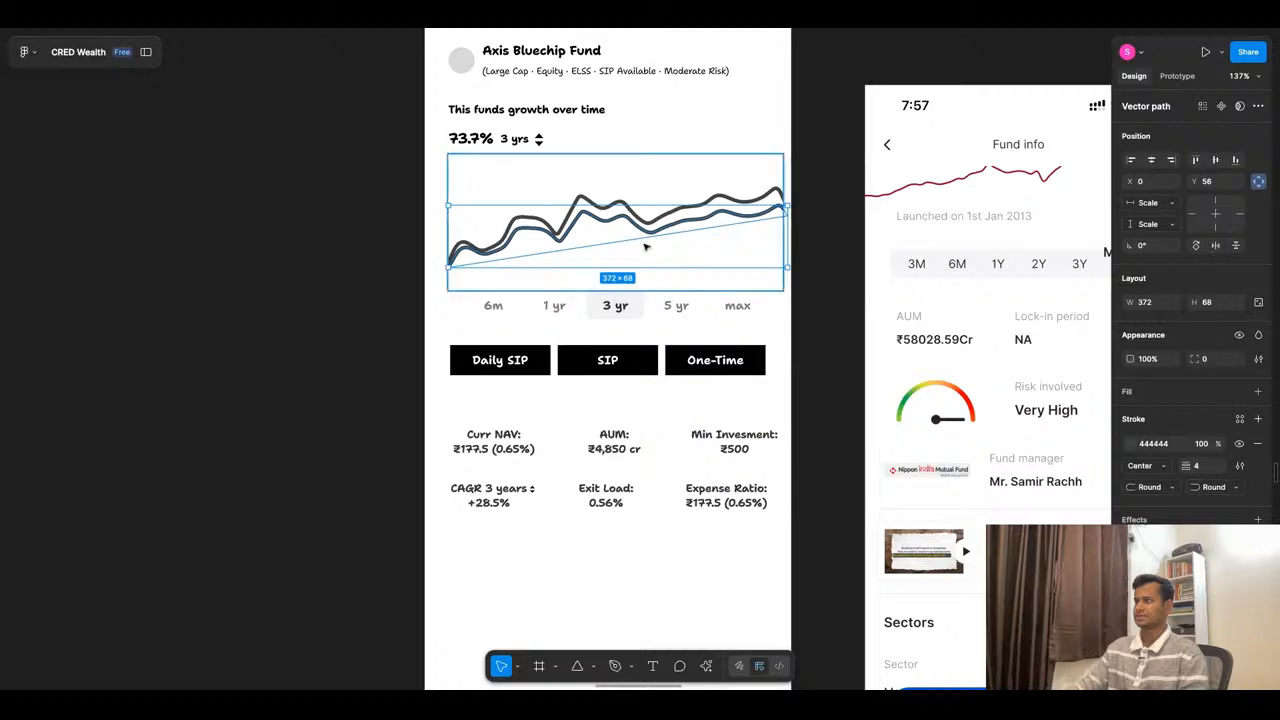
- Set the lower chart line's stroke colour to the lighter grey 969696
{"action": "left_click", "coordinate": [1133, 443]}
{"action": "left_click_drag", "start_coordinate": [996, 455], "coordinate": [961, 451]}
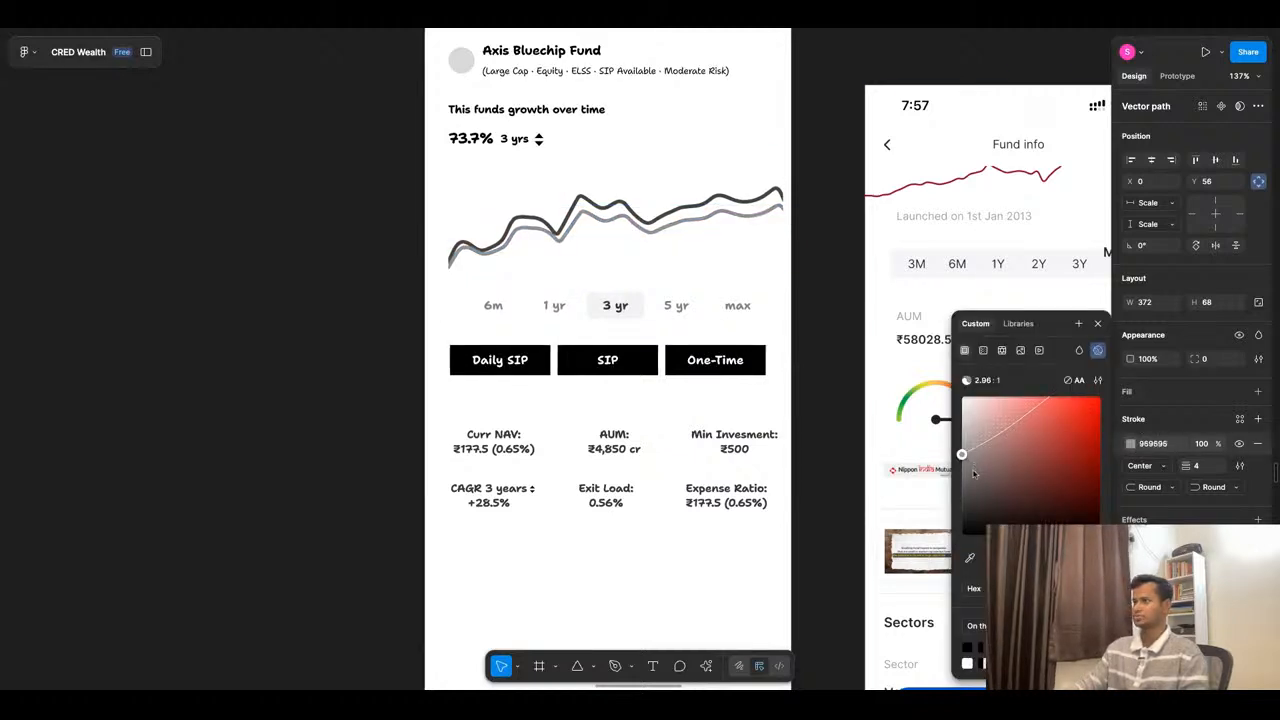
{"action": "left_click", "coordinate": [397, 198]}
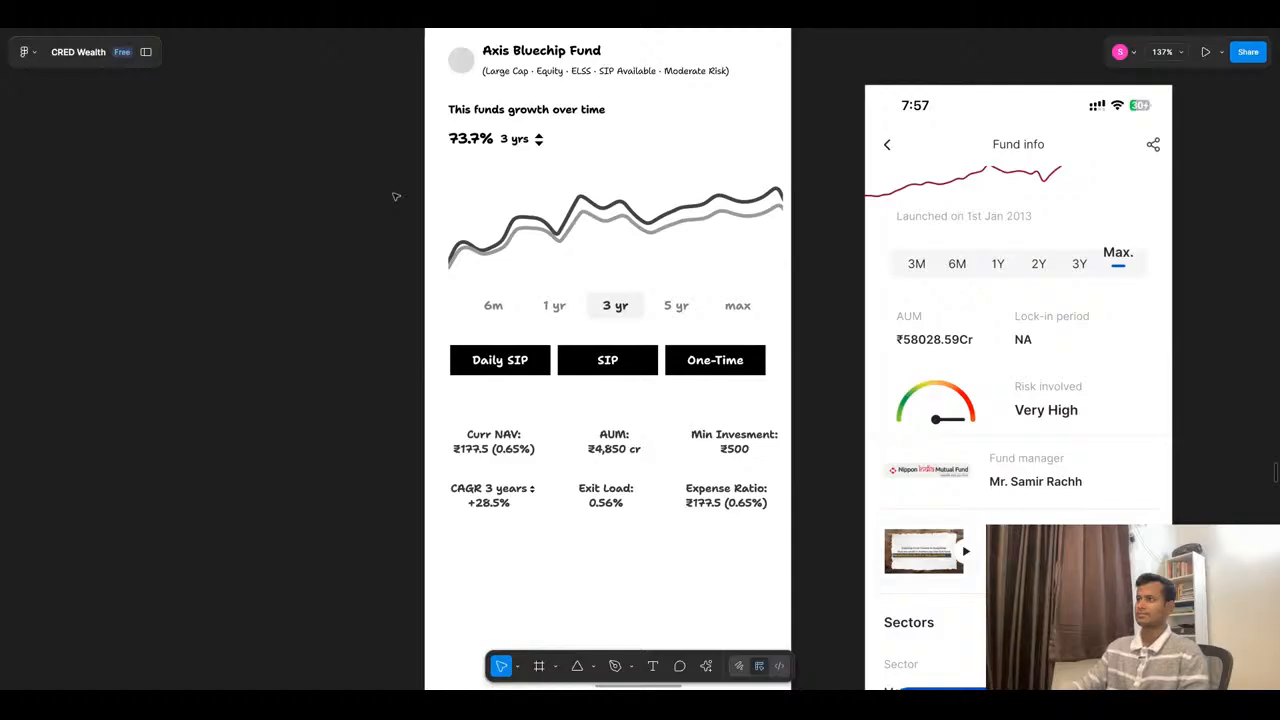
- Wrap the 73.7% figure, the "3 yrs" label and its arrows in a horizontal auto layout and move it to the chart's upper-right end
{"action": "scroll", "coordinate": [401, 127], "scroll_direction": "up", "scroll_amount": 2}
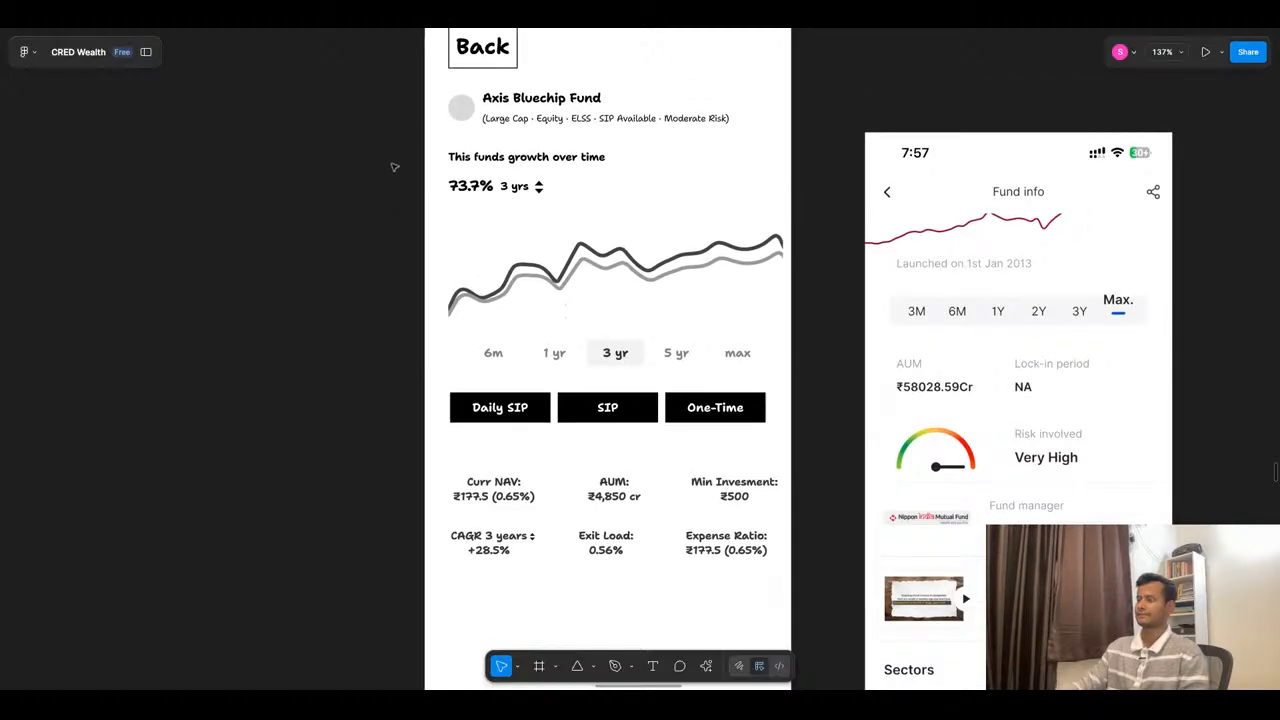
{"action": "left_click", "coordinate": [494, 186]}
{"action": "left_click", "coordinate": [516, 186], "text": "shift"}
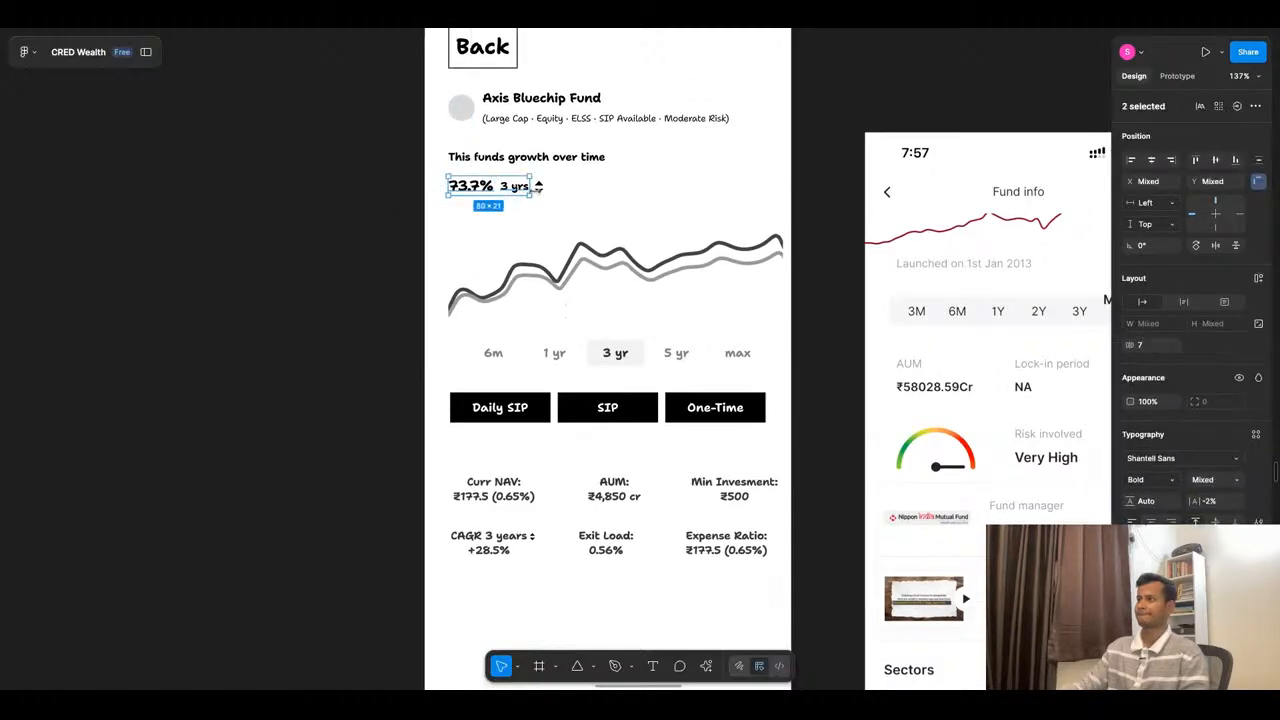
{"action": "key", "text": "shift+a"}
{"action": "left_click_drag", "start_coordinate": [494, 186], "coordinate": [697, 189]}
{"action": "scroll", "coordinate": [421, 162], "scroll_direction": "up", "scroll_amount": 3}
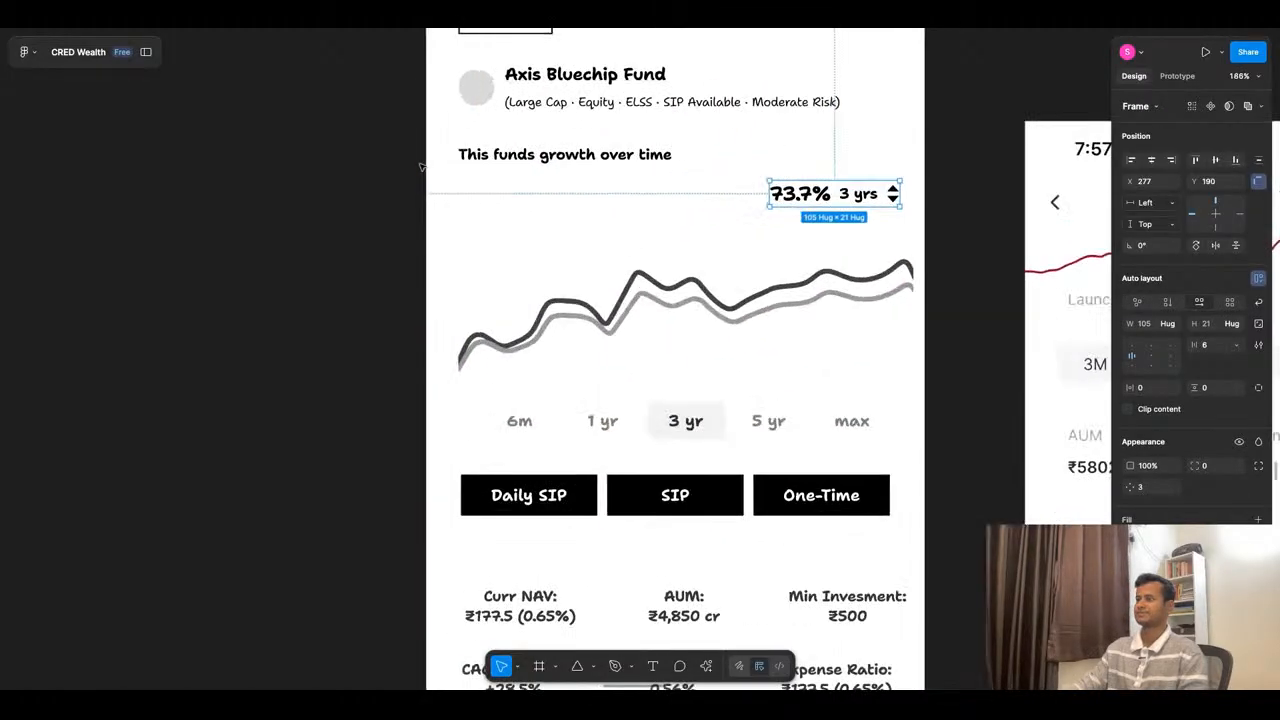
- Copy the benchmark comparison from ChatGPT and use "+1.2% vs category average" to replace the "This funds growth over time" heading in Figma
{"action": "key", "text": "super+Tab"}
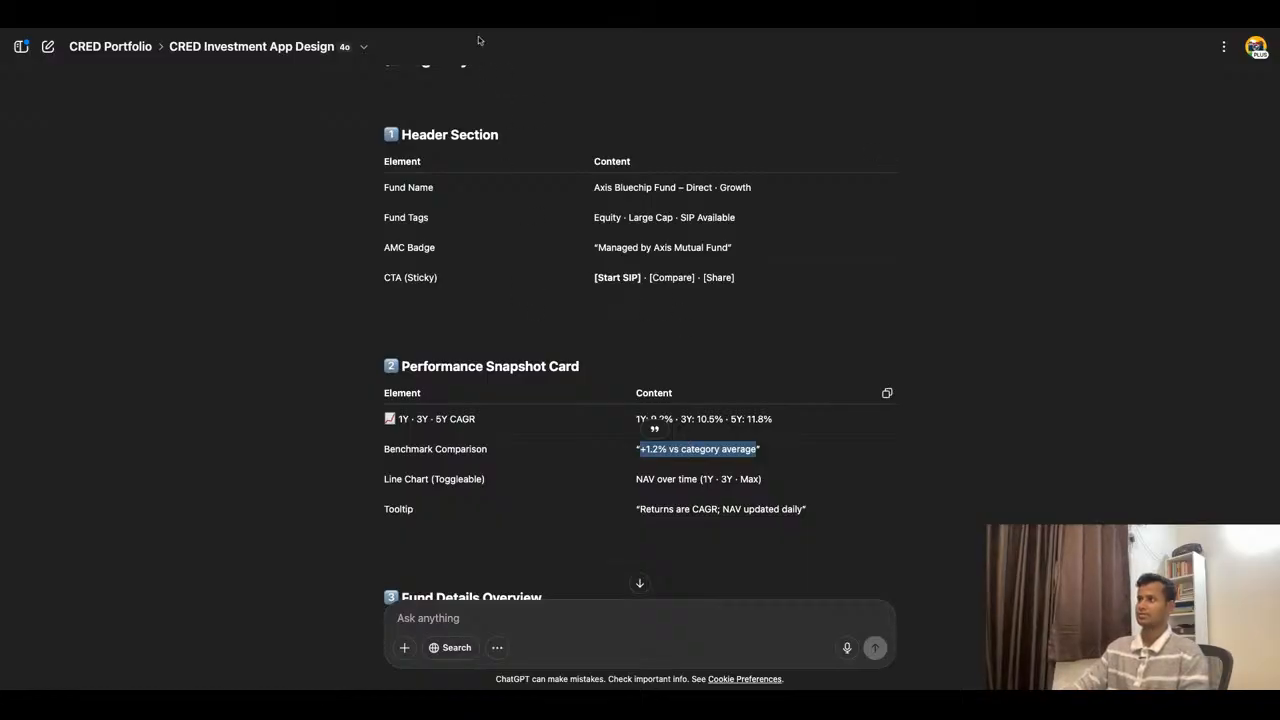
{"action": "key", "text": "super+Tab"}
{"action": "double_click", "coordinate": [546, 162]}
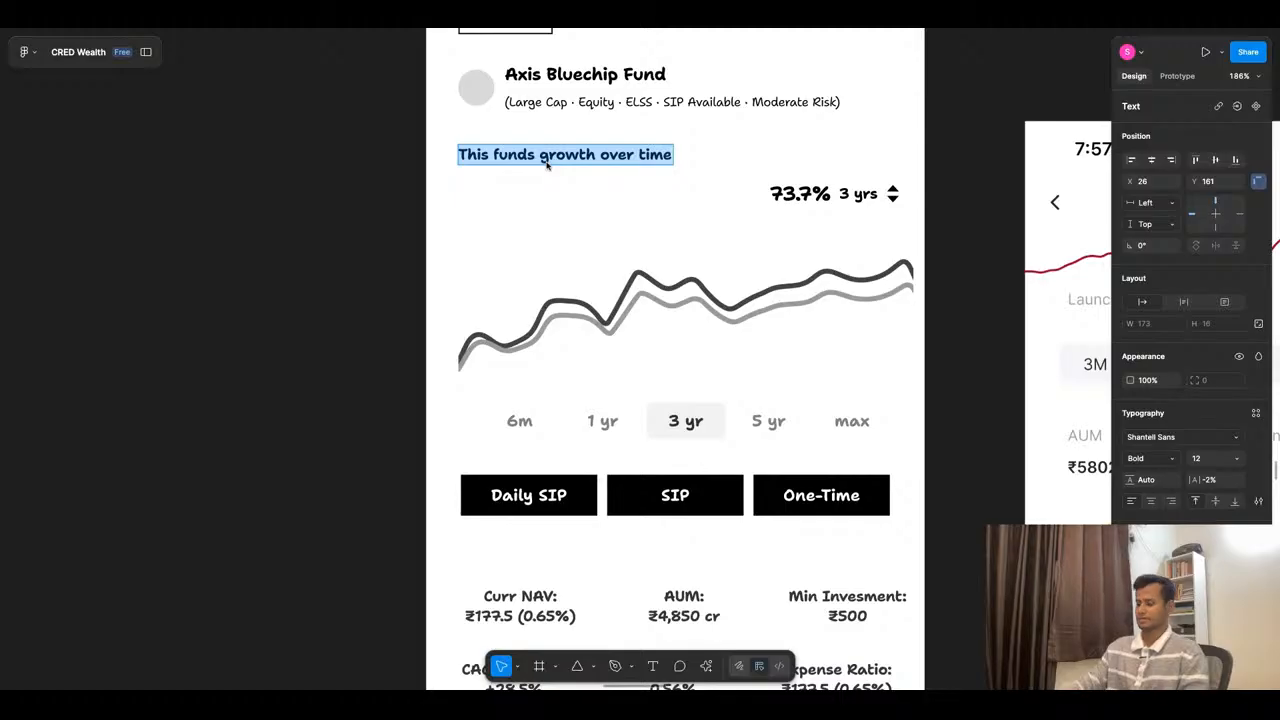
{"action": "key", "text": "ctrl+v"}
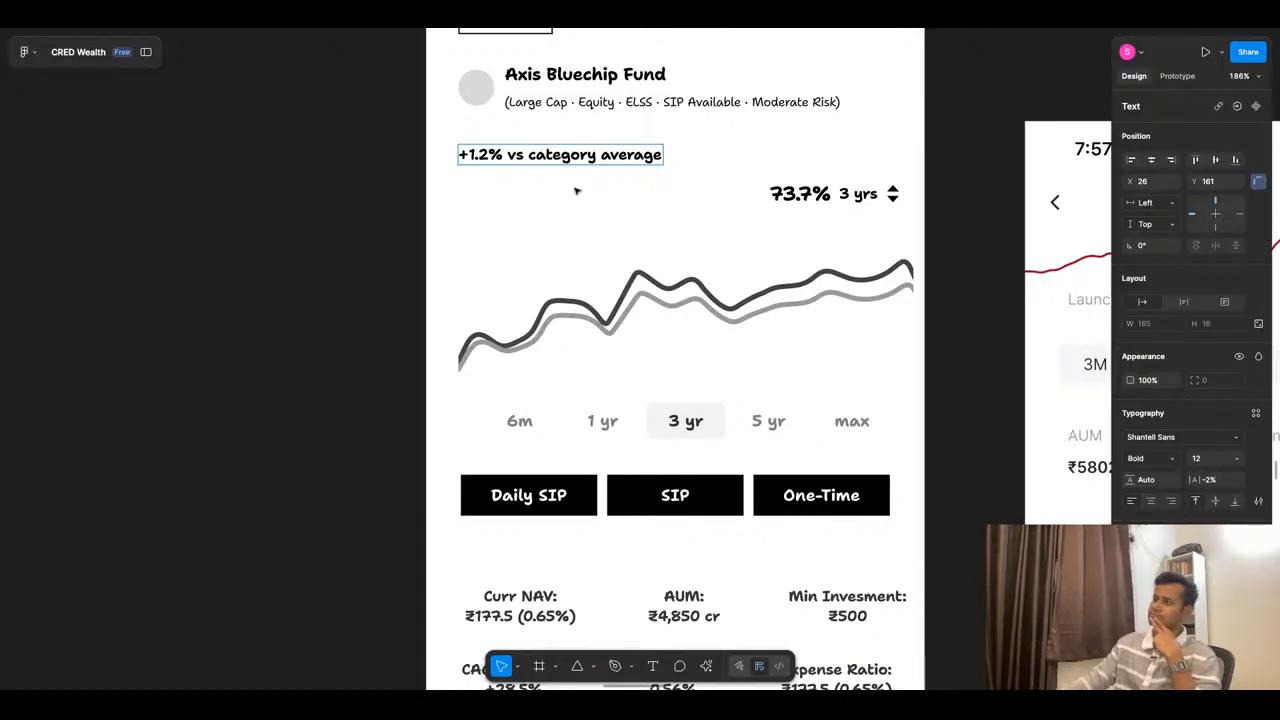
{"action": "key", "text": "Escape"}
{"action": "key", "text": "Escape"}
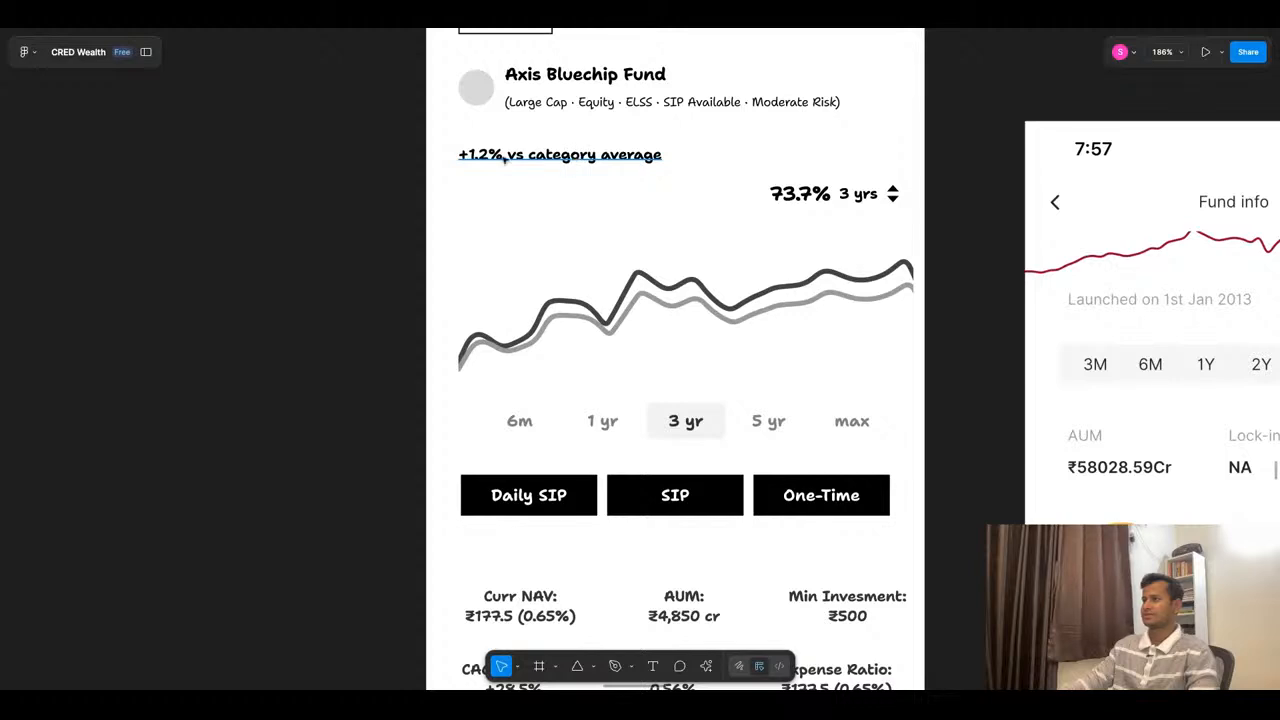
- Draw a 25 × 7 rectangle below the comparison text and place a copy just beneath it as the chart legend bars
{"action": "scroll", "coordinate": [575, 158], "scroll_direction": "up", "scroll_amount": 5}
{"action": "left_click", "coordinate": [632, 162]}
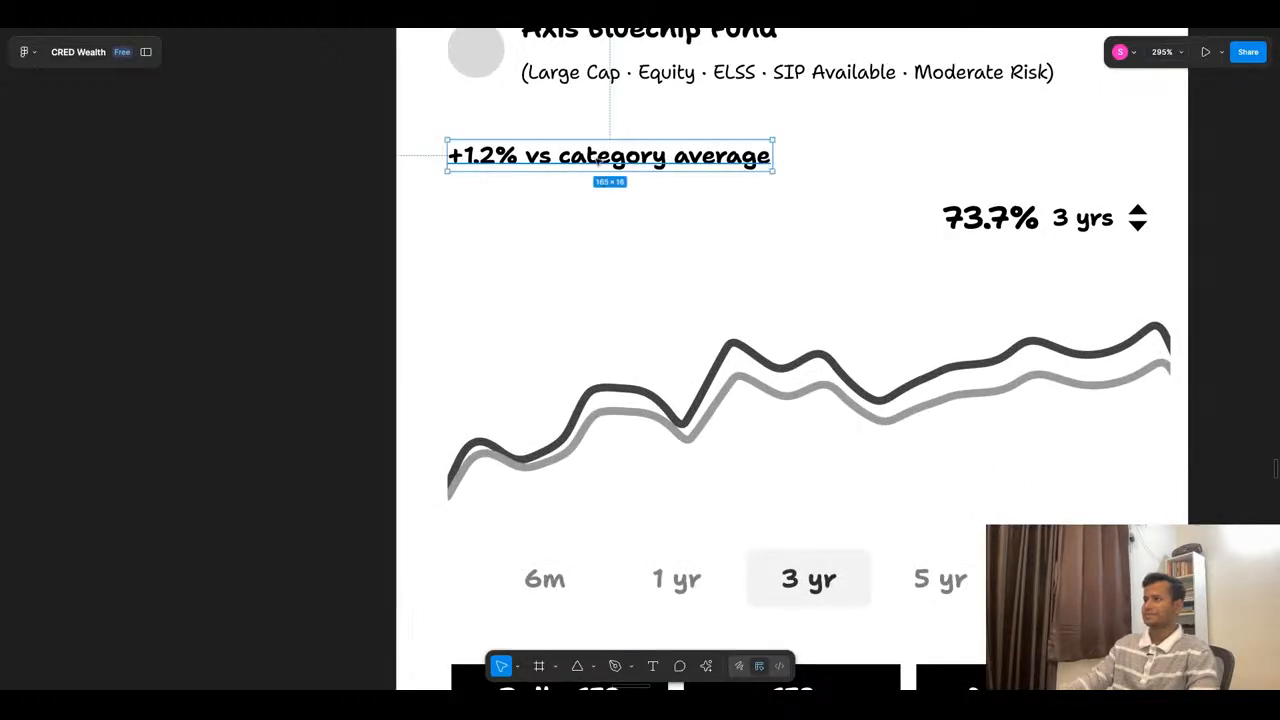
{"action": "double_click", "coordinate": [600, 160]}
{"action": "left_click", "coordinate": [558, 160]}
{"action": "key", "text": "Escape"}
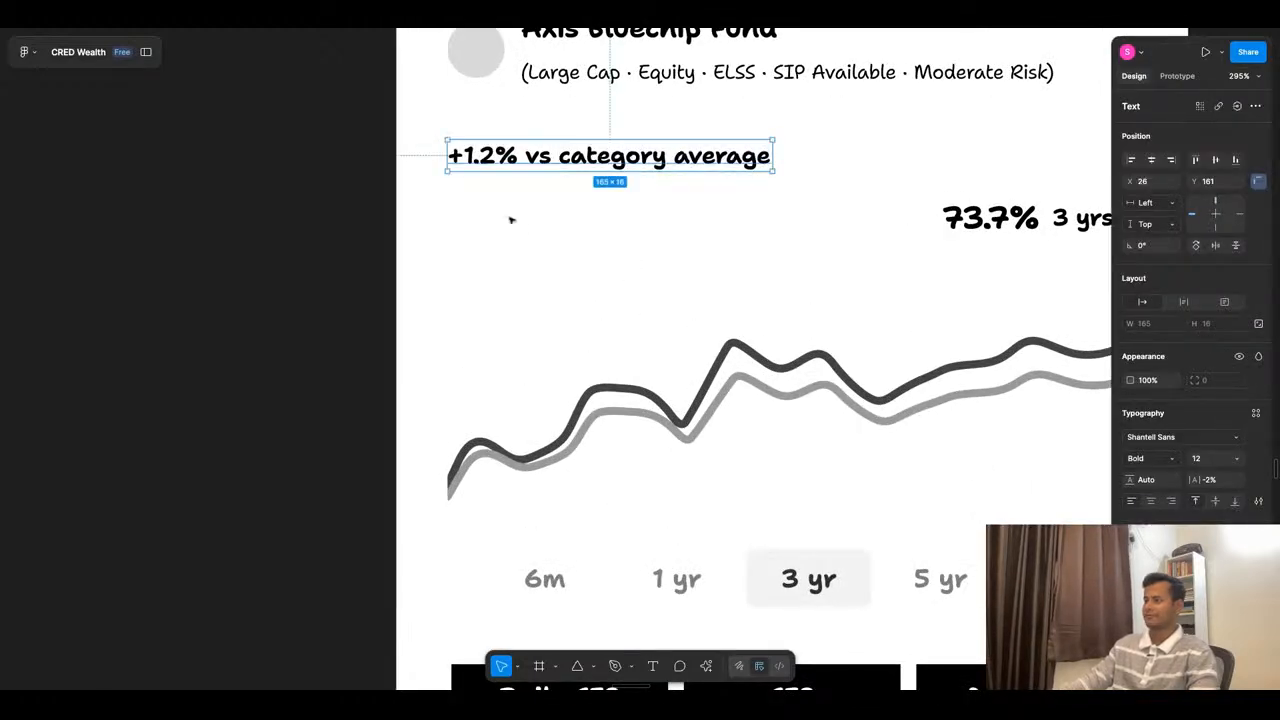
{"action": "key", "text": "r"}
{"action": "mouse_move", "coordinate": [454, 198]}
{"action": "left_mouse_down"}
{"action": "mouse_move", "coordinate": [506, 210]}
{"action": "mouse_move", "coordinate": [496, 229]}
{"action": "left_mouse_up"}
{"action": "double_click", "coordinate": [556, 164]}
{"action": "key", "text": "Escape"}
- Fill the upper legend bar with the dark chart line's colour 444444 and the lower bar with the lighter line's grey, sampling both
{"action": "left_click", "coordinate": [480, 204]}
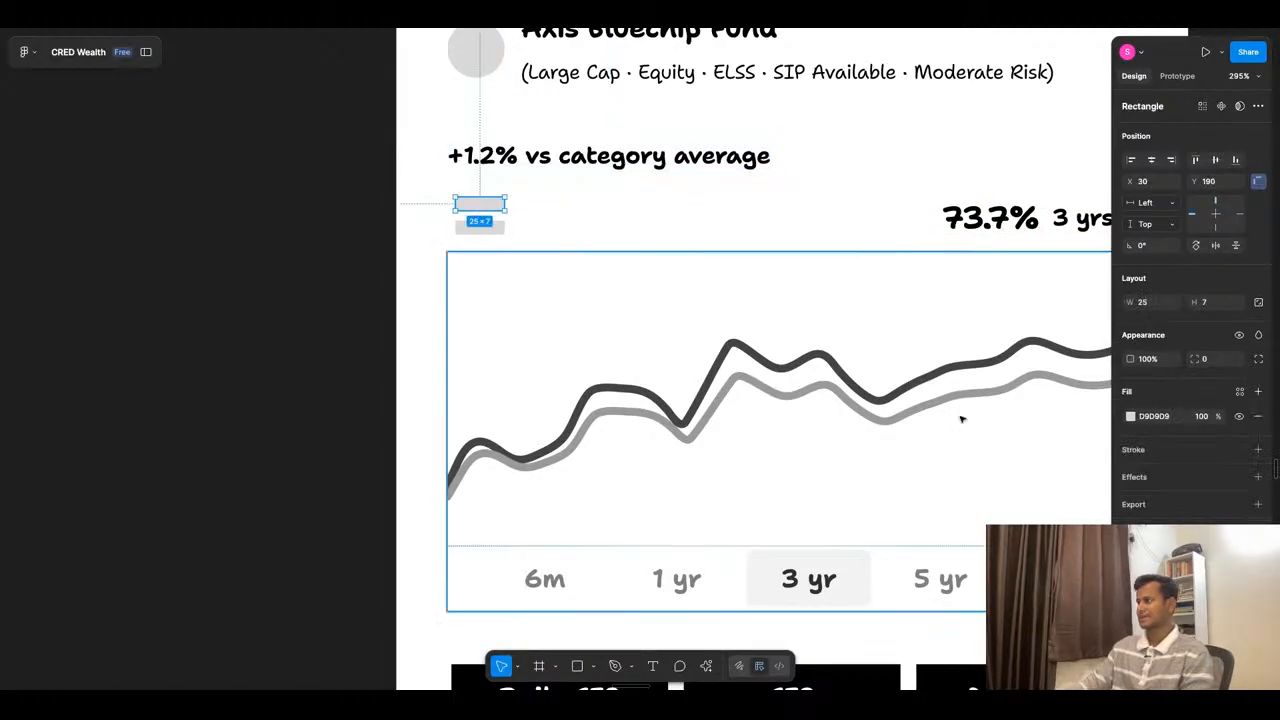
{"action": "left_click", "coordinate": [1130, 416]}
{"action": "left_click", "coordinate": [969, 557]}
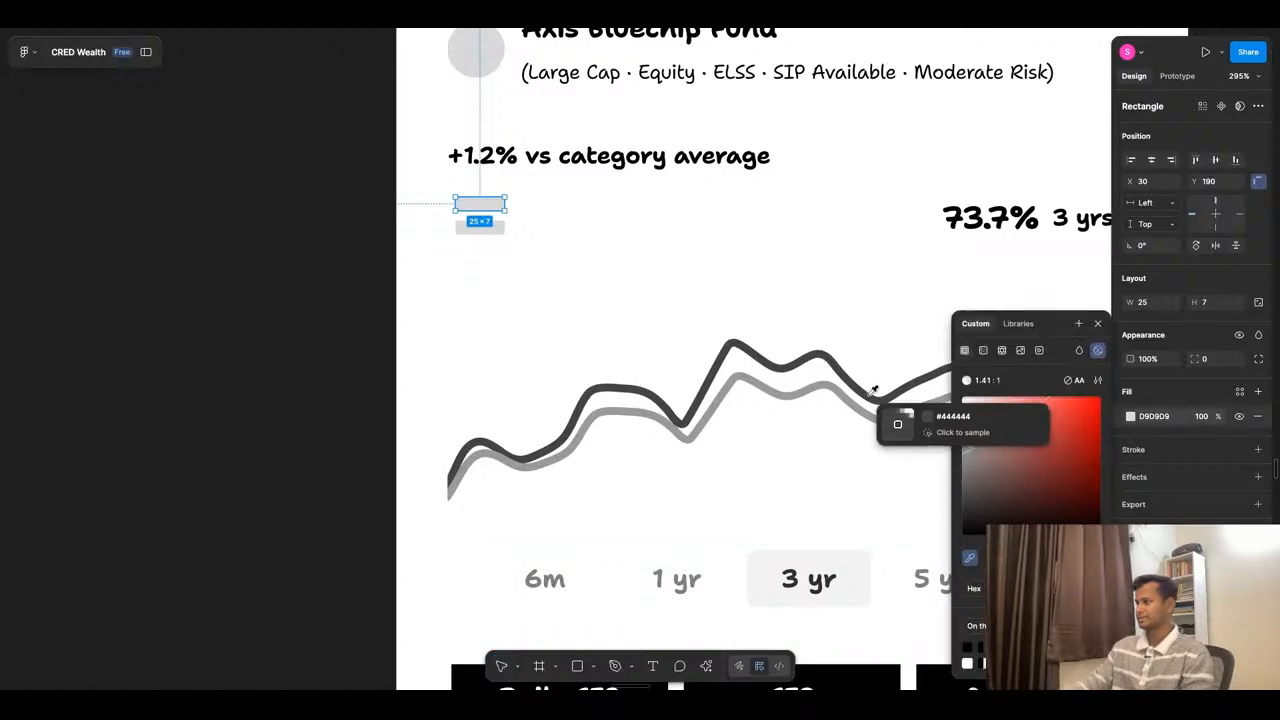
{"action": "left_click", "coordinate": [873, 390]}
{"action": "left_click", "coordinate": [480, 227]}
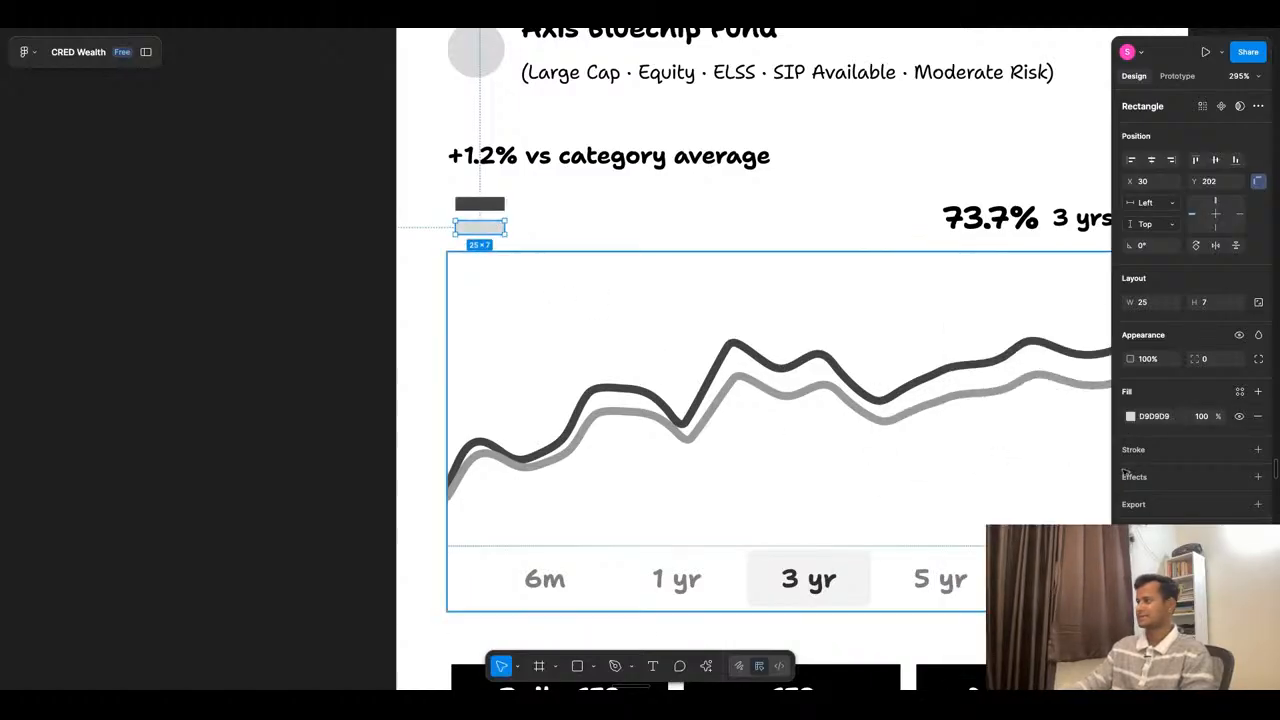
{"action": "left_click", "coordinate": [1130, 416]}
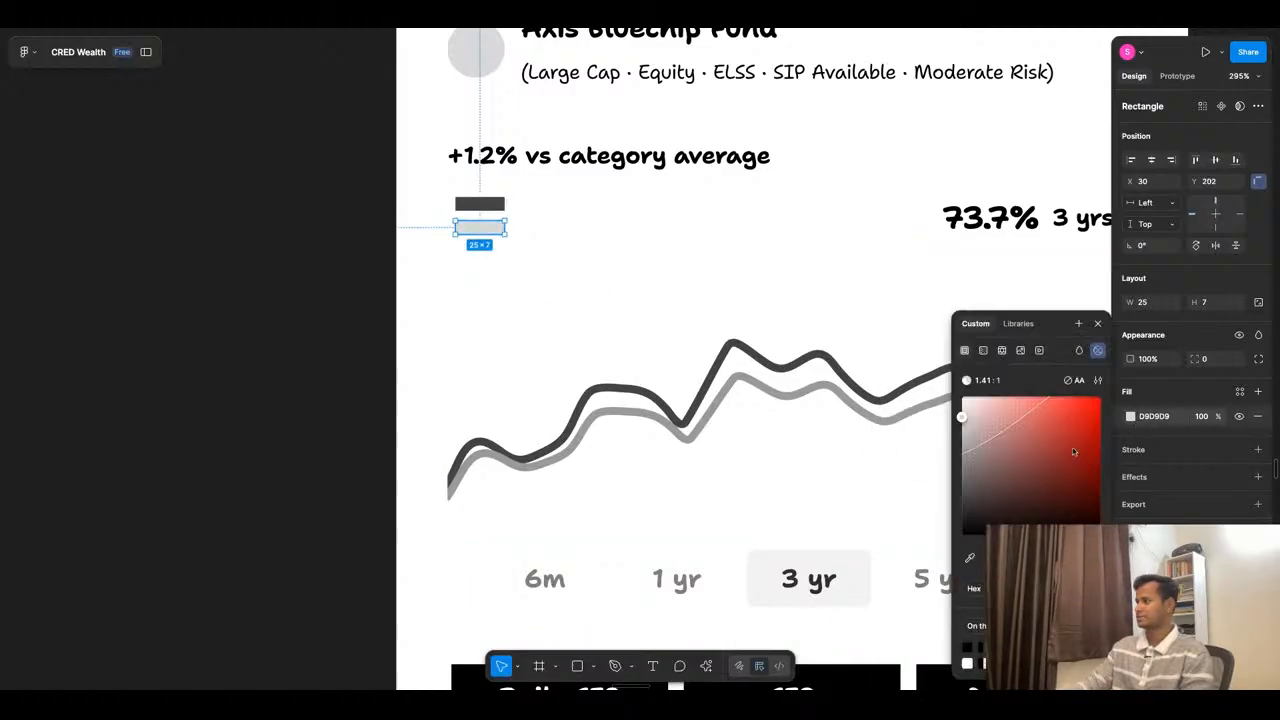
{"action": "left_click", "coordinate": [969, 557]}
{"action": "left_click", "coordinate": [940, 425]}
{"action": "left_click", "coordinate": [751, 460]}
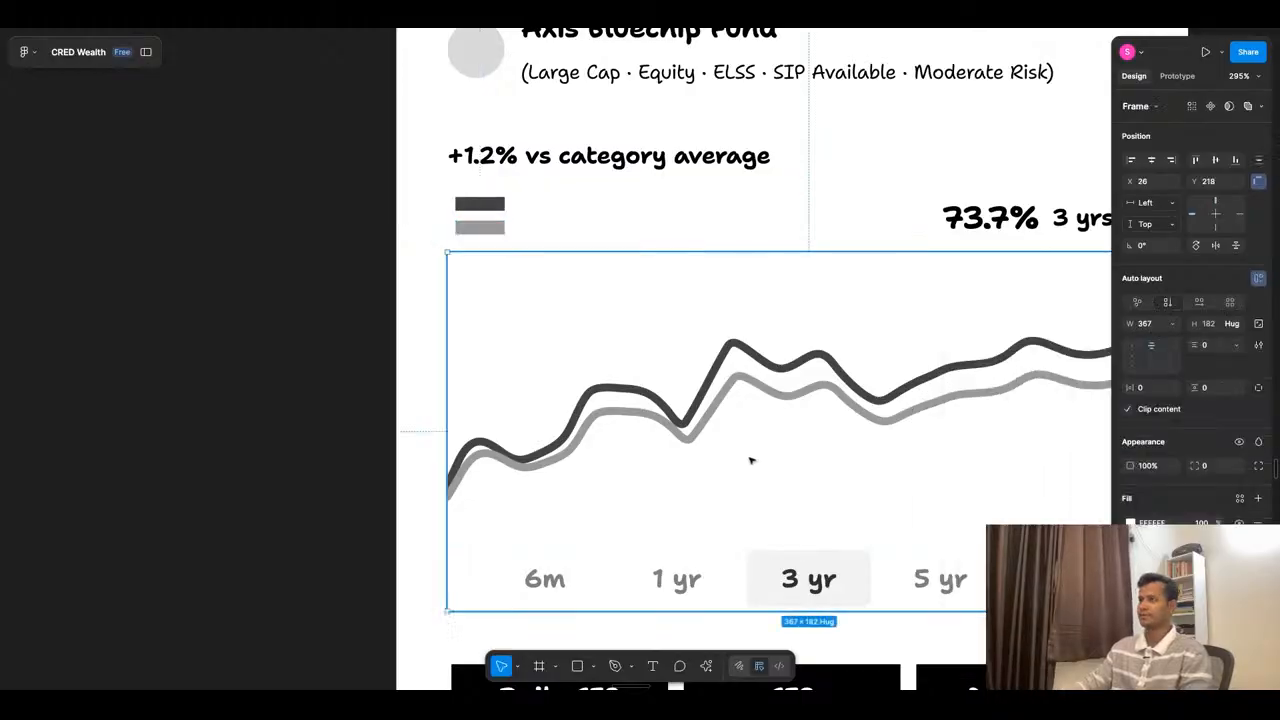
- Cut "category average" out of the comparison text and paste it as a separate label beside the upper legend bar
{"action": "double_click", "coordinate": [625, 168]}
{"action": "left_click_drag", "start_coordinate": [559, 157], "coordinate": [829, 163]}
{"action": "key", "text": "ctrl+c"}
{"action": "key", "text": "BackSpace"}
{"action": "key", "text": "Escape"}
{"action": "key", "text": "r"}
{"action": "key", "text": "t"}
{"action": "left_click", "coordinate": [529, 205]}
{"action": "key", "text": "ctrl+v"}
{"action": "key", "text": "Escape"}
{"action": "left_click_drag", "start_coordinate": [599, 237], "coordinate": [579, 210]}
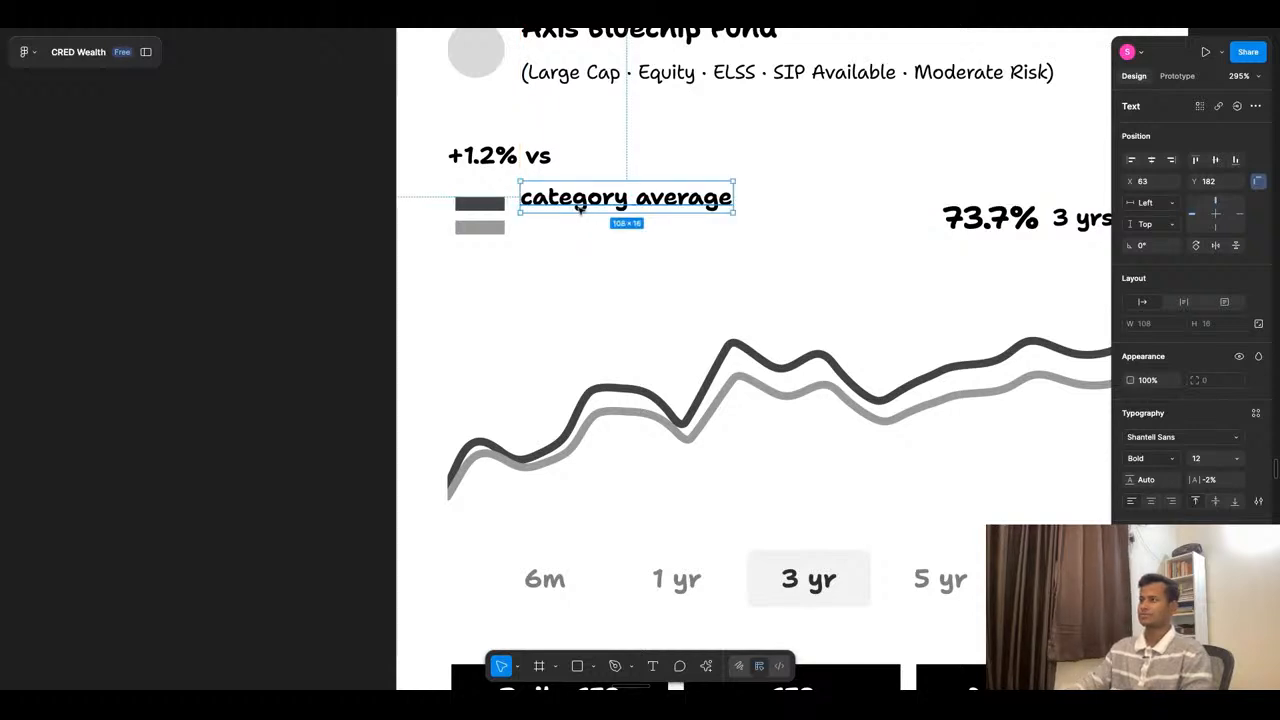
- Duplicate the "category average" label directly below, beside the lower legend bar
{"action": "double_click", "coordinate": [578, 205]}
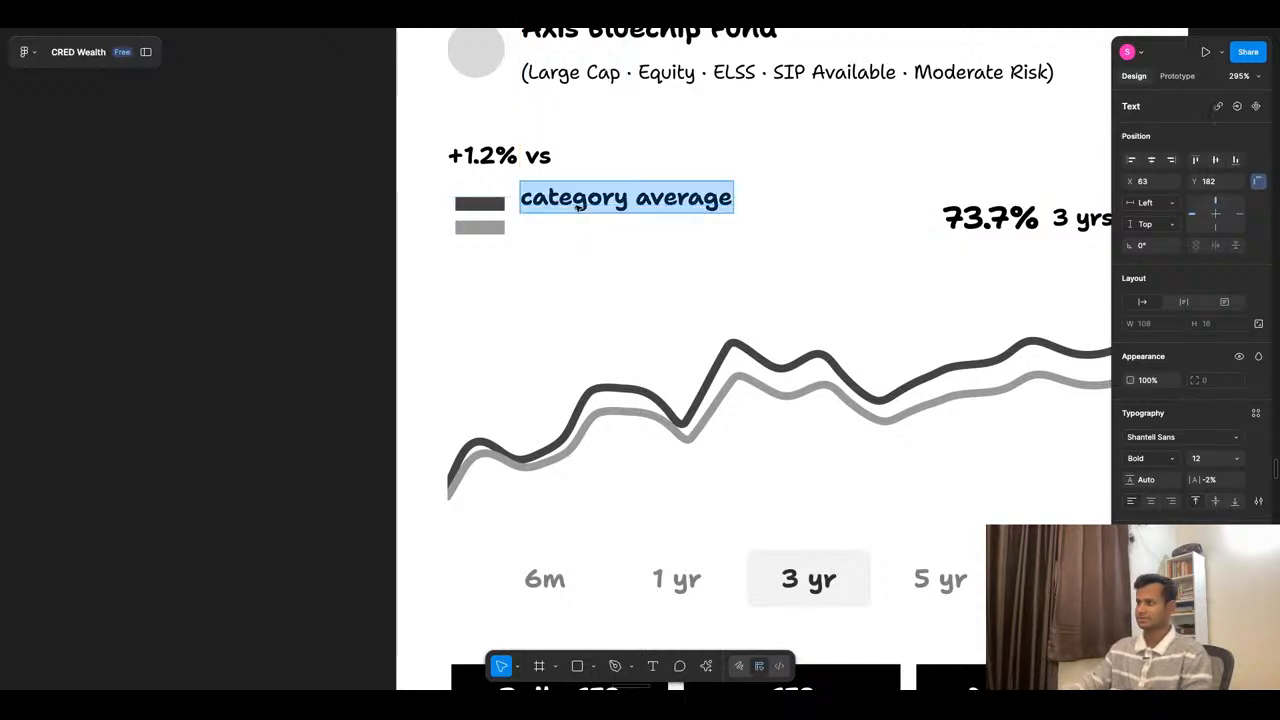
{"action": "key", "text": "Escape"}
{"action": "left_click_drag", "start_coordinate": [584, 210], "coordinate": [584, 244], "text": "alt"}
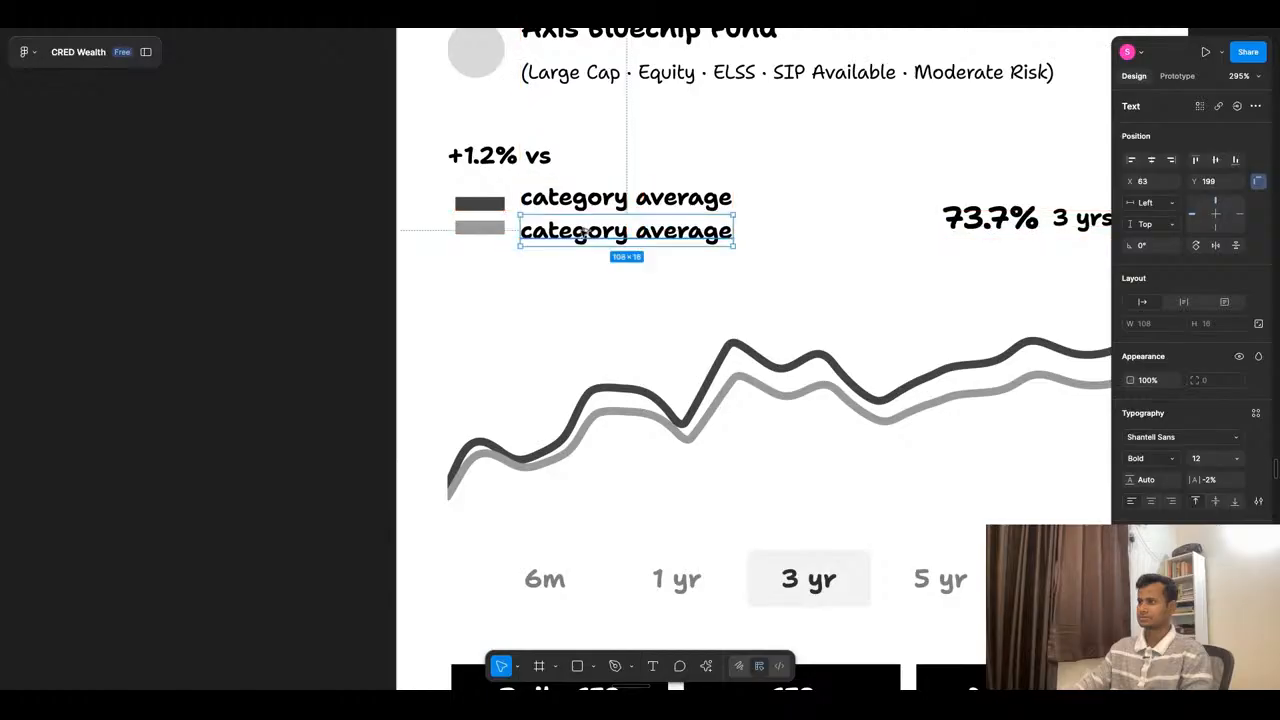
- Change the upper legend label to "This Fund (+1.2%)" and delete the leftover "+1.2% vs" text
{"action": "double_click", "coordinate": [577, 208]}
{"action": "type", "text": "This"}
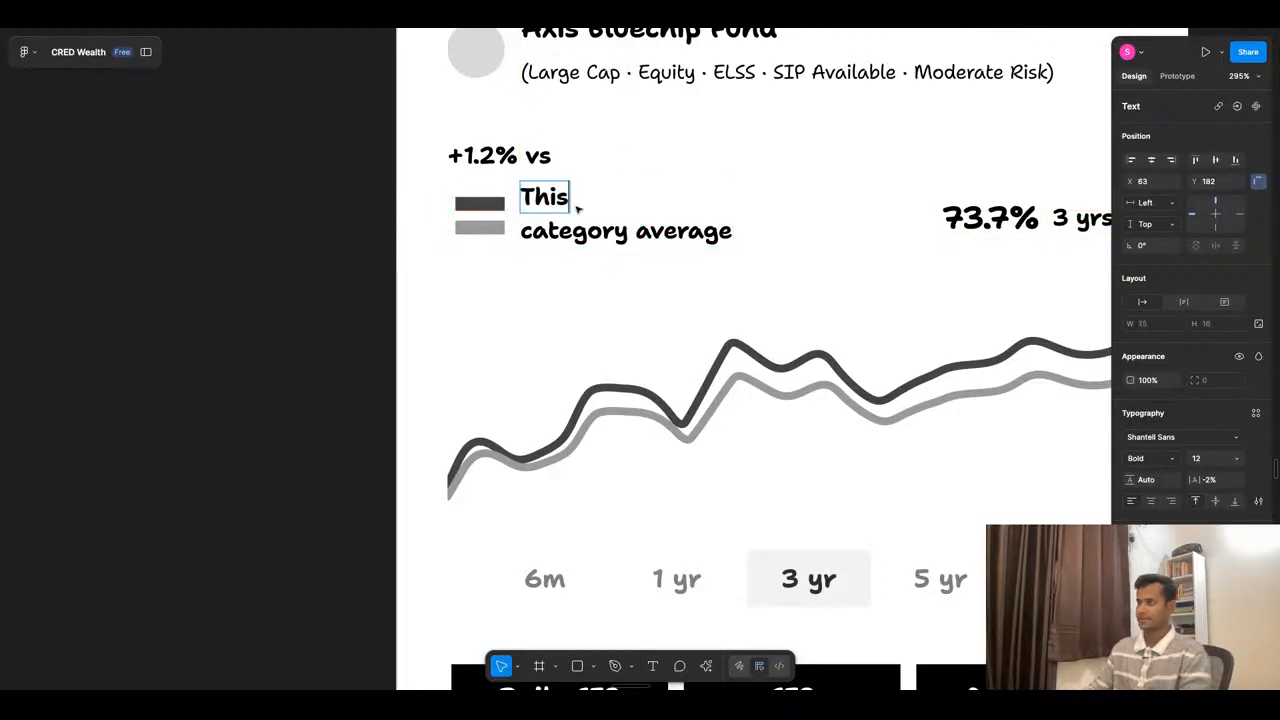
{"action": "type", "text": " Fund"}
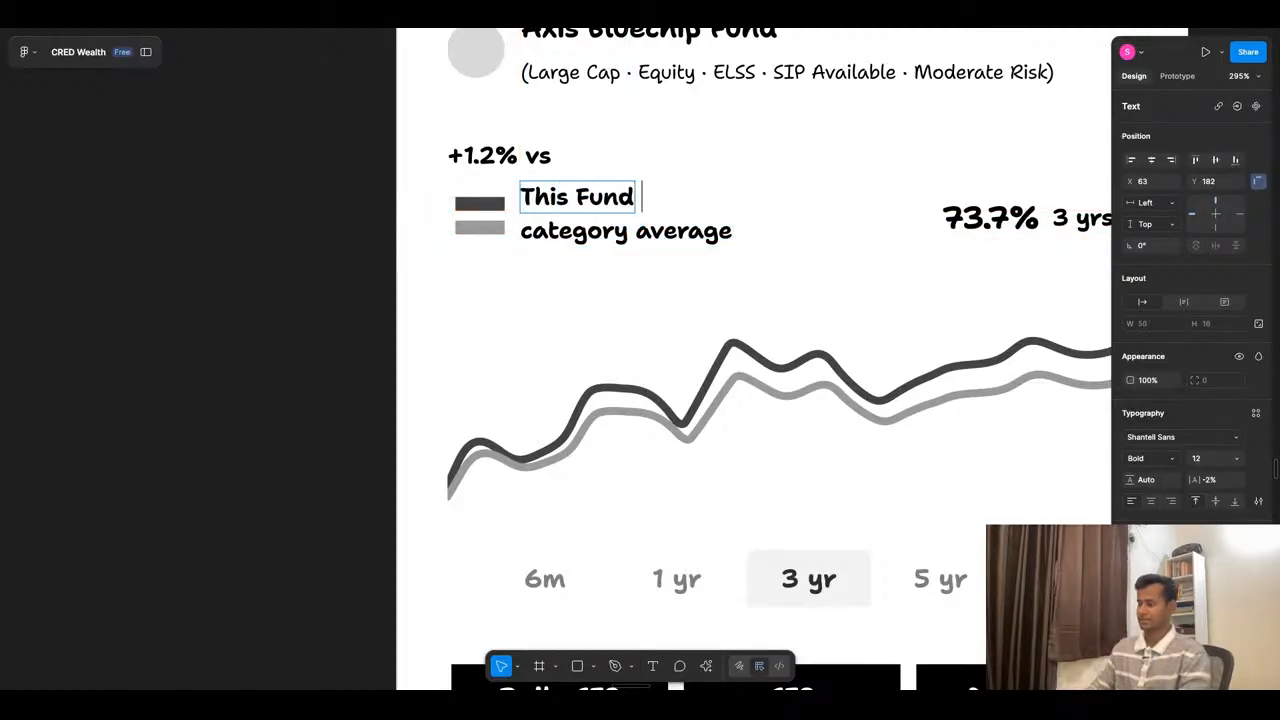
{"action": "type", "text": " ("}
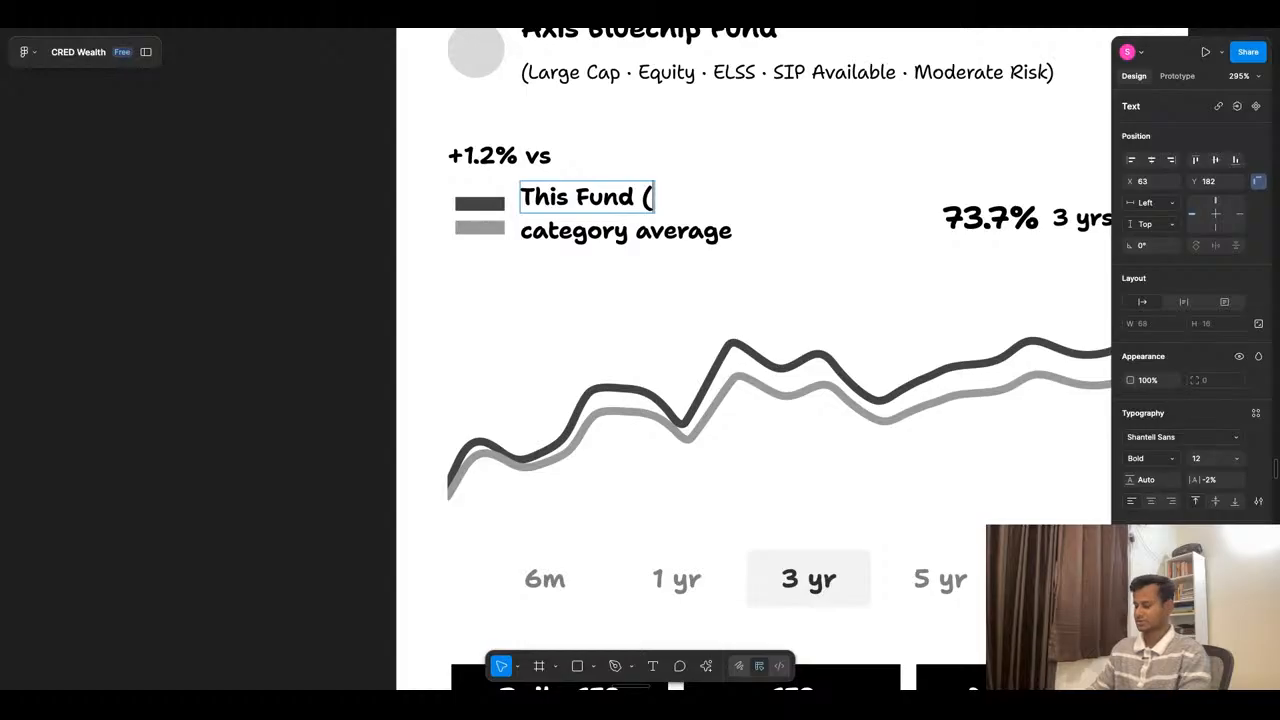
{"action": "type", "text": "+1"}
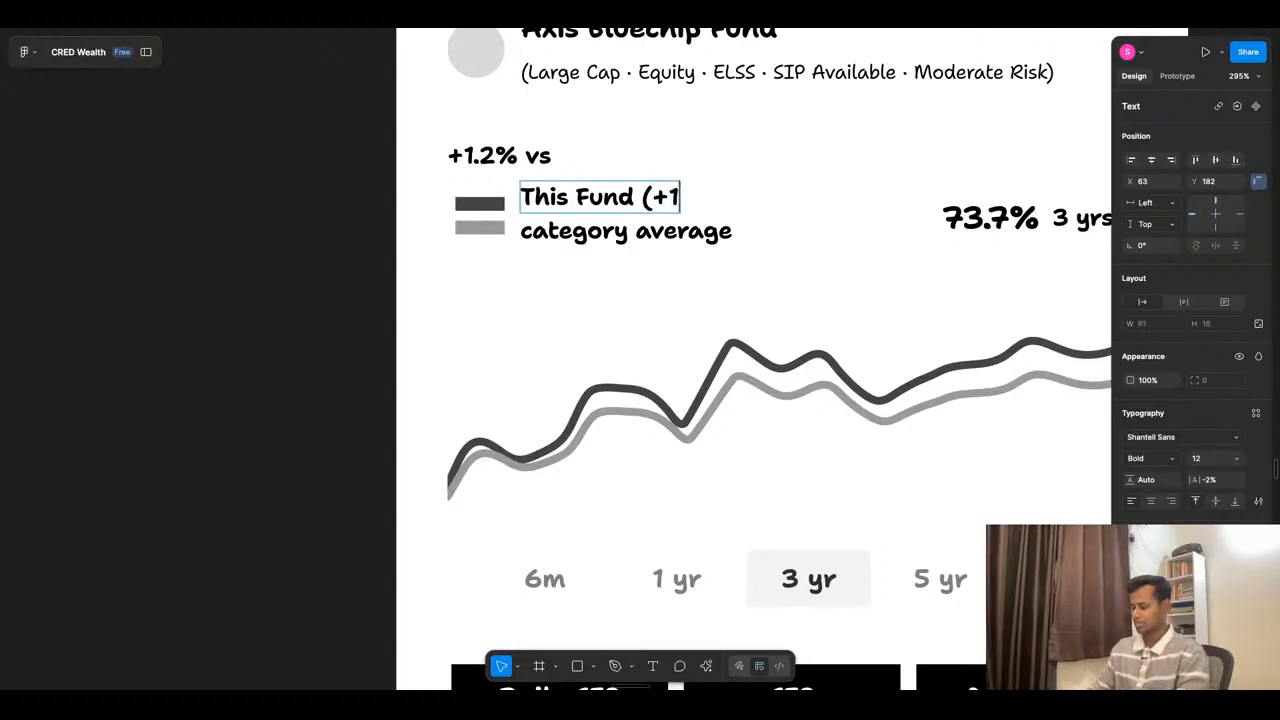
{"action": "type", "text": ".2%"}
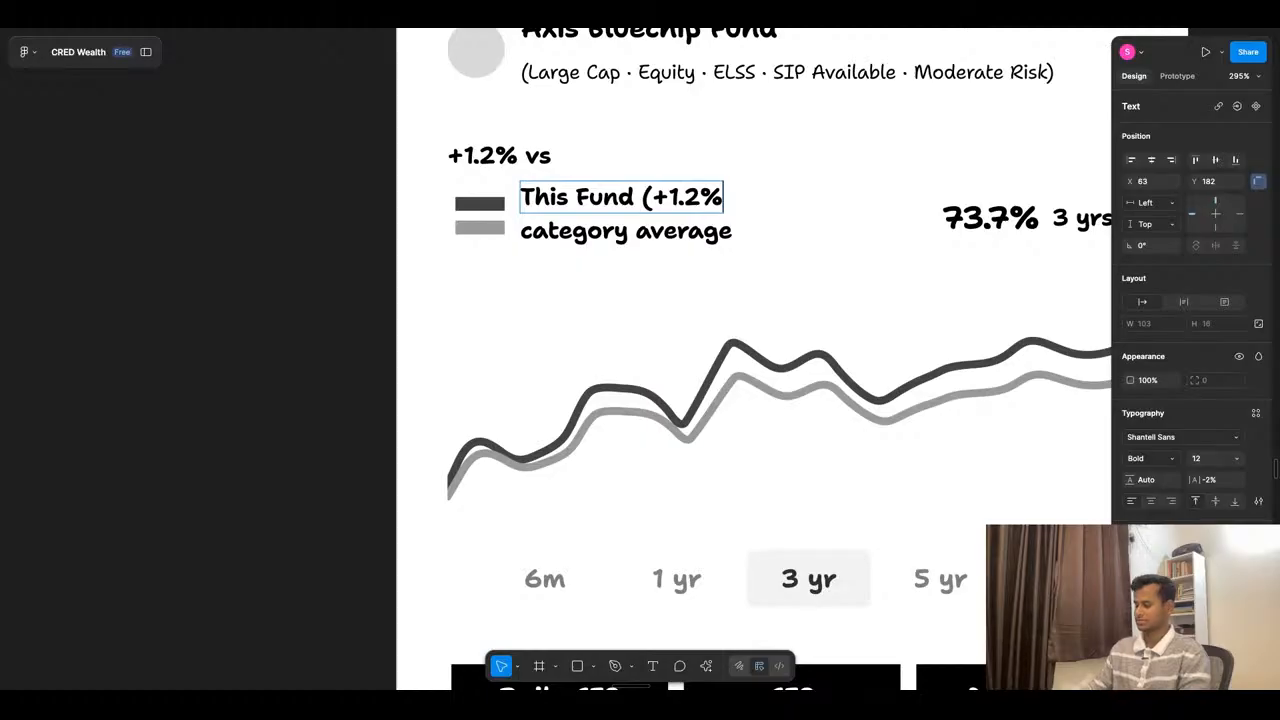
{"action": "type", "text": ")"}
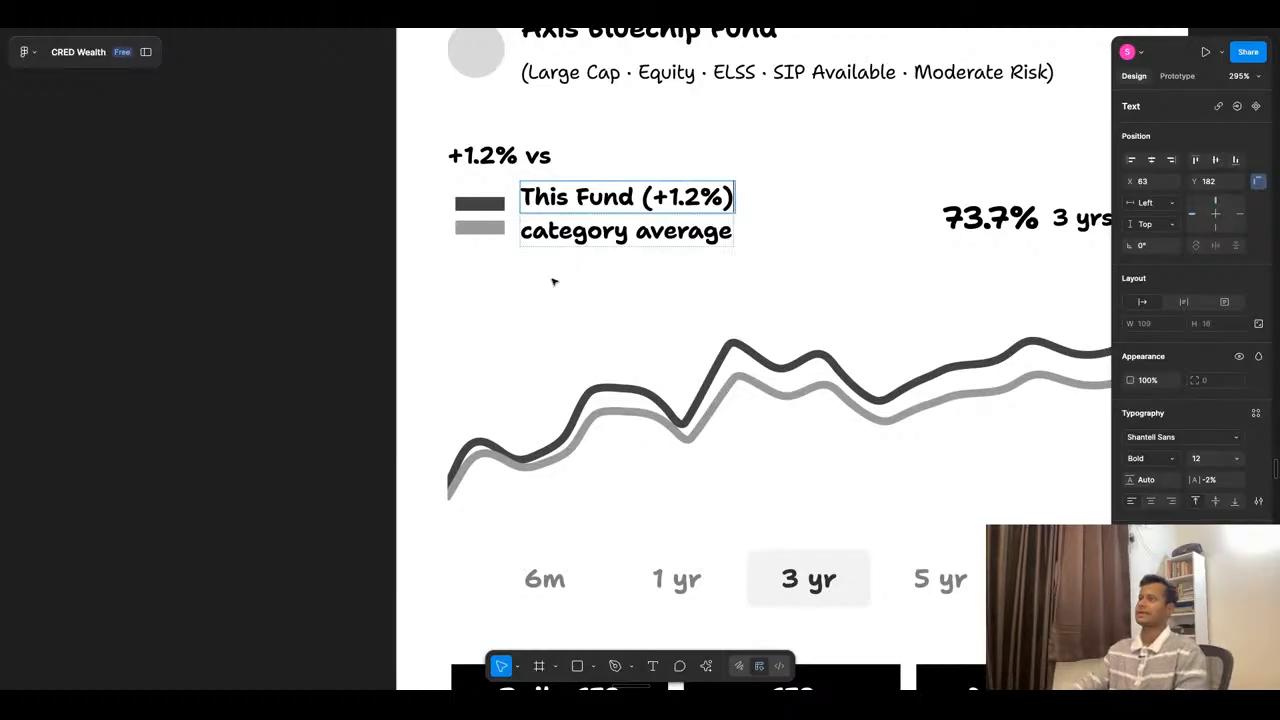
{"action": "key", "text": "Escape"}
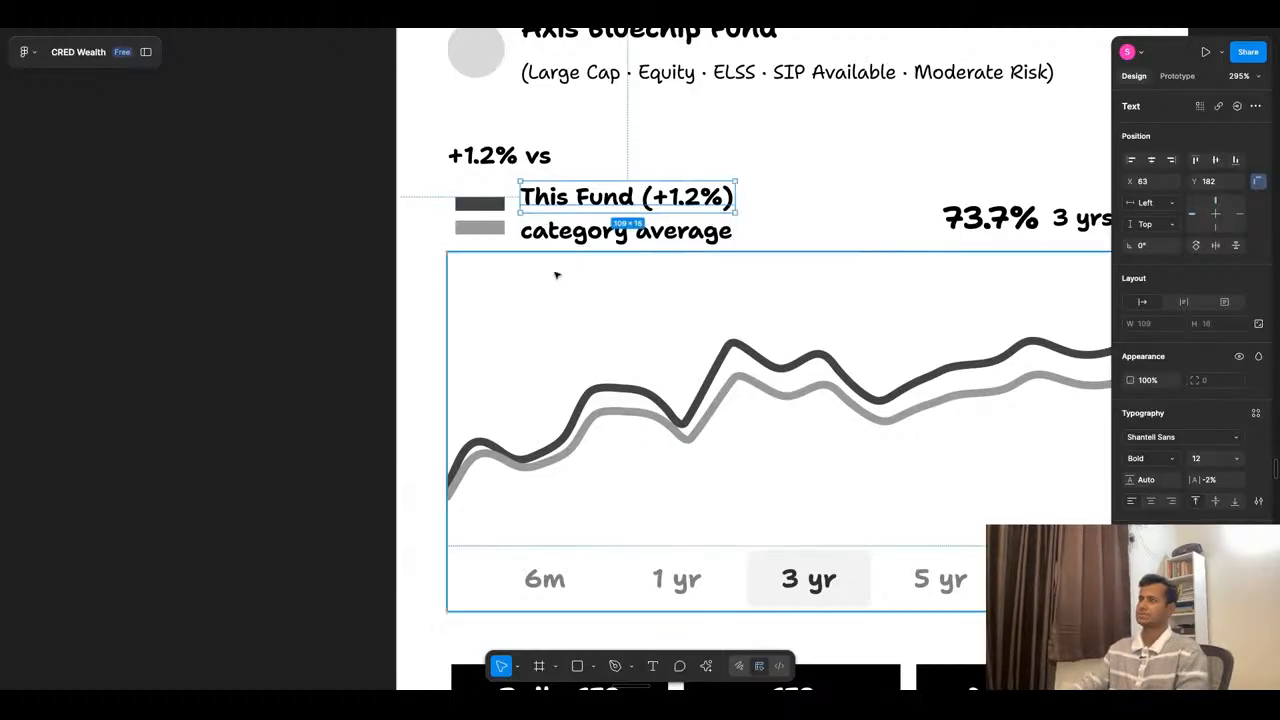
{"action": "left_click", "coordinate": [540, 158]}
{"action": "key", "text": "Delete"}
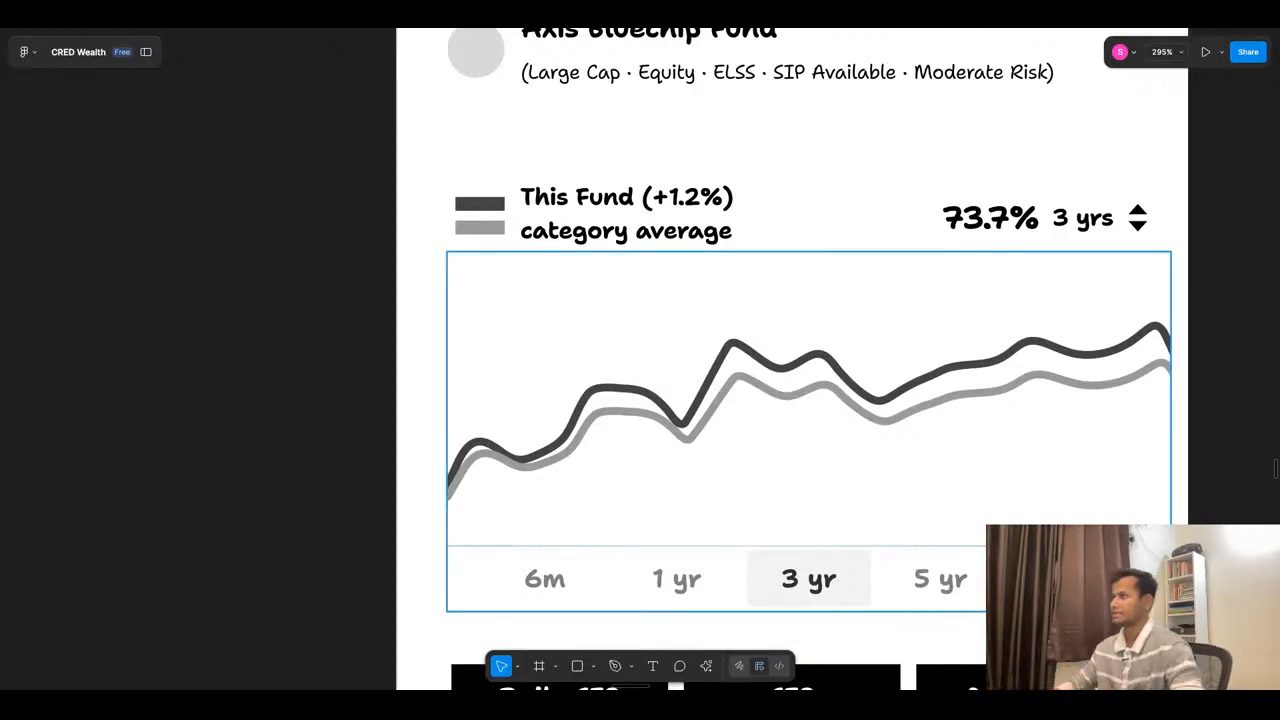
- Duplicate the row with CAGR, Exit Load and Expense Ratio and place the copy just below as a third row of key figures
{"action": "scroll", "coordinate": [603, 202], "scroll_direction": "down", "scroll_amount": 5}
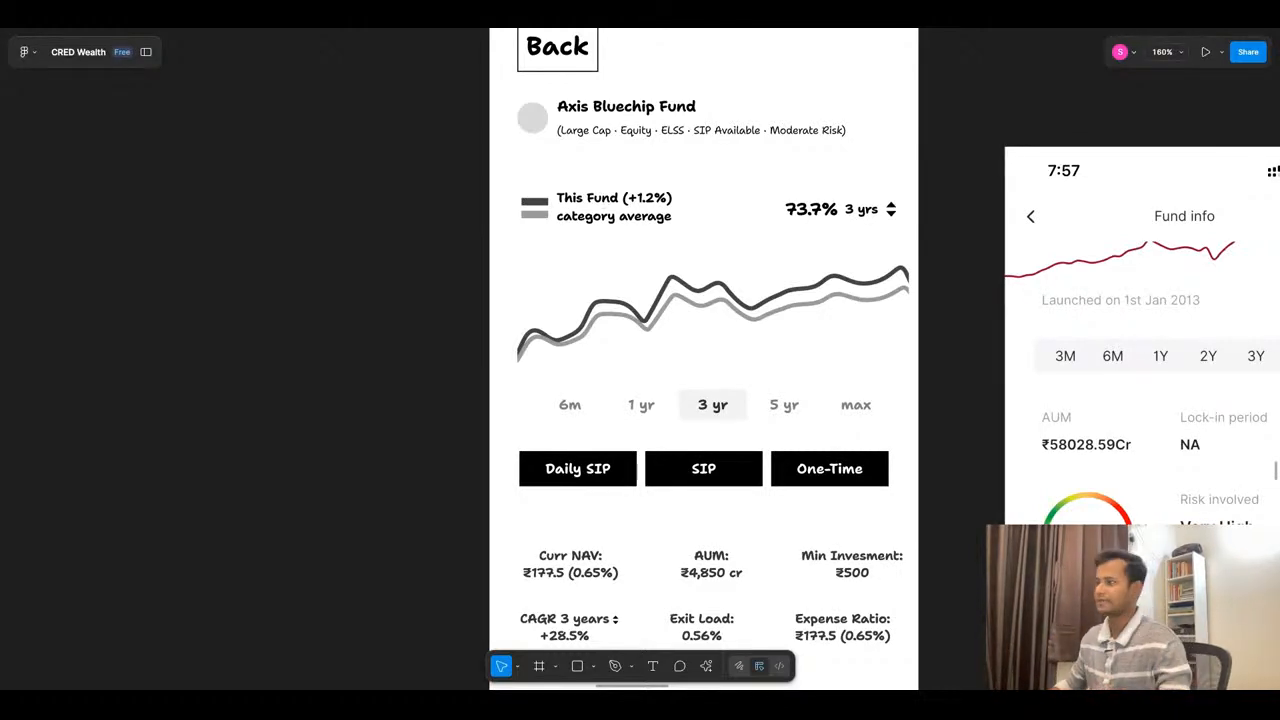
{"action": "scroll", "coordinate": [795, 282], "scroll_direction": "down", "scroll_amount": 5}
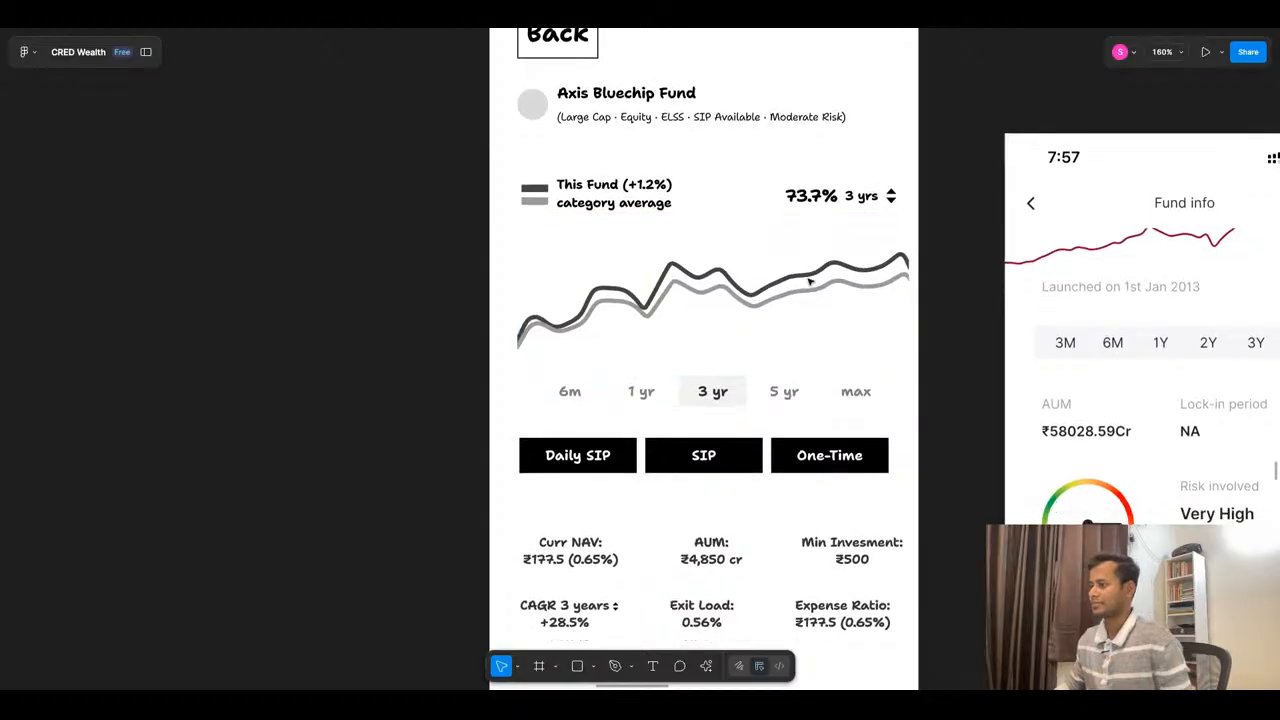
{"action": "scroll", "coordinate": [716, 273], "scroll_direction": "down", "scroll_amount": 3}
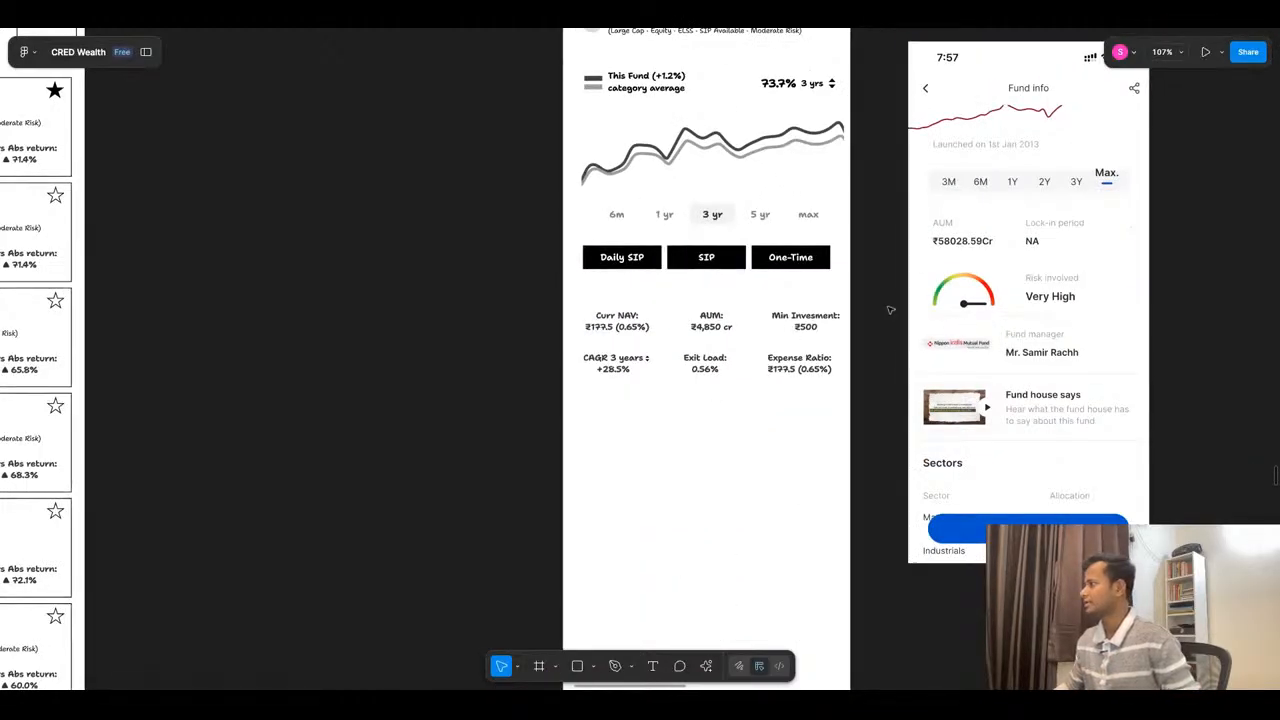
{"action": "scroll", "coordinate": [703, 374], "scroll_direction": "up", "scroll_amount": 4}
{"action": "left_click", "coordinate": [703, 374]}
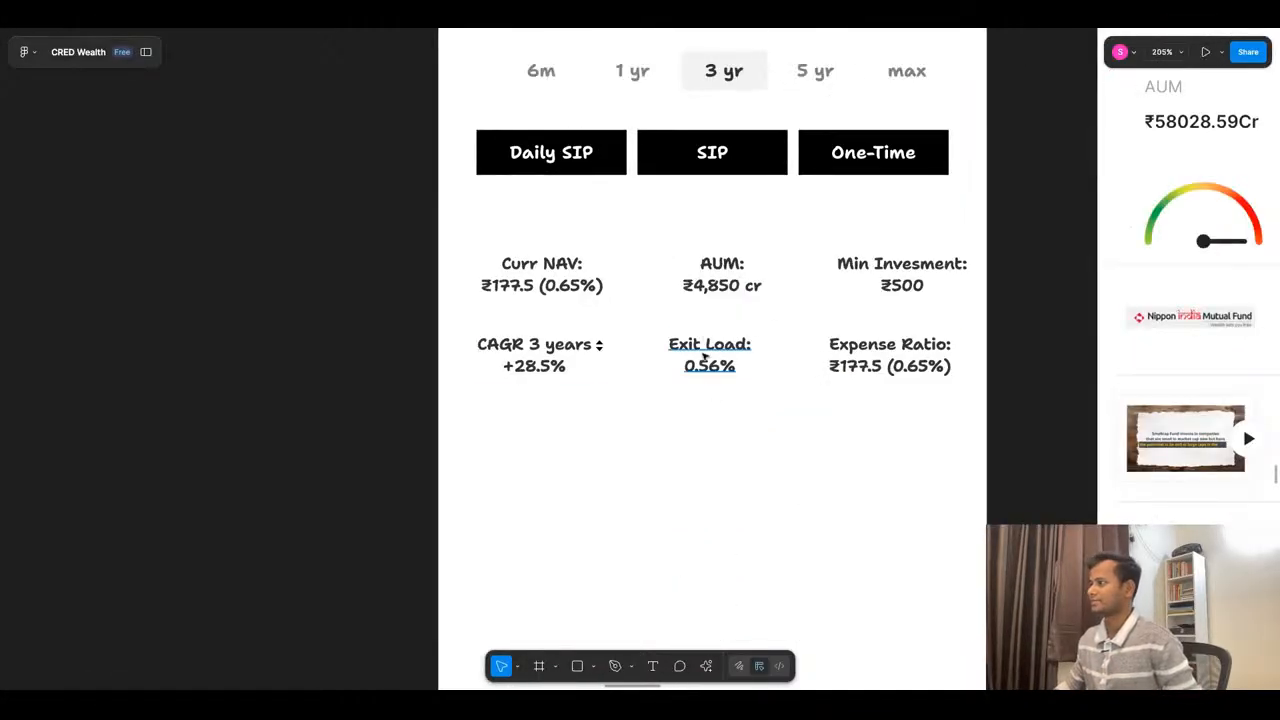
{"action": "scroll", "coordinate": [703, 374], "scroll_direction": "down", "scroll_amount": 3}
{"action": "key", "text": "ctrl+d"}
{"action": "left_click_drag", "start_coordinate": [712, 352], "coordinate": [708, 360]}
{"action": "scroll", "coordinate": [594, 379], "scroll_direction": "down", "scroll_amount": 2}
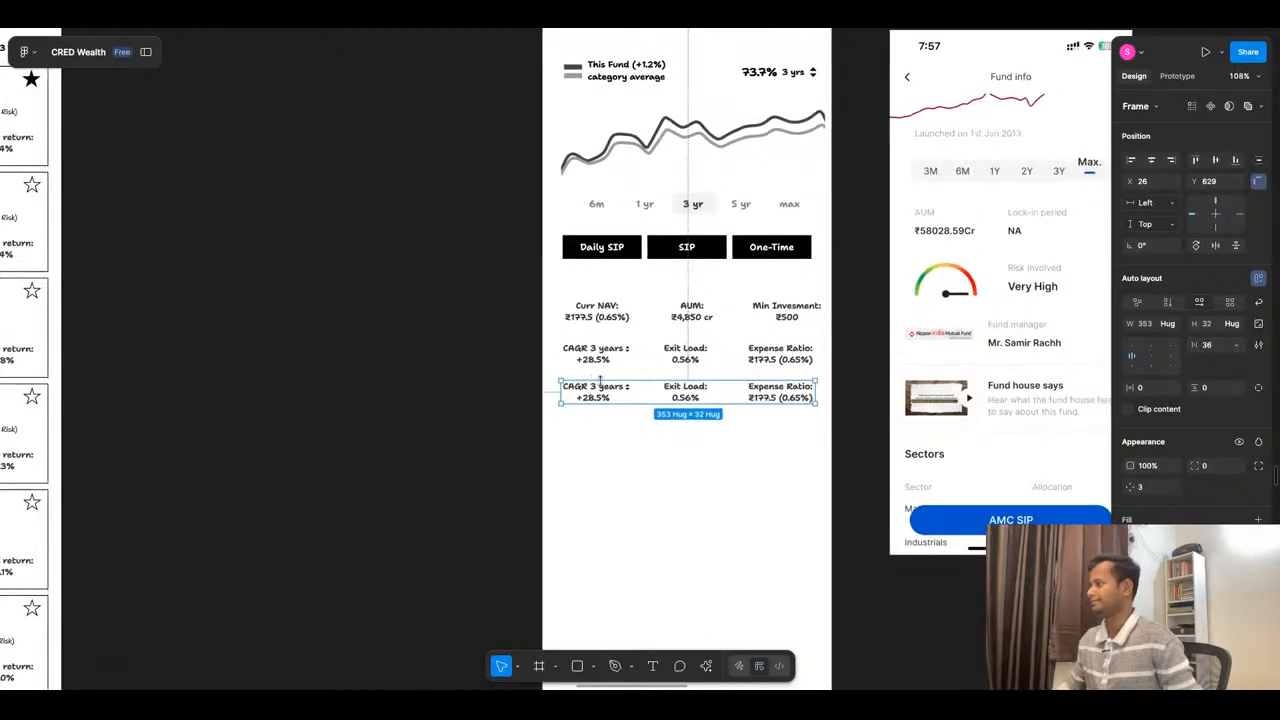
- Replace the "CAGR 3 years" label in the new third row with "Risk:"
{"action": "scroll", "coordinate": [594, 379], "scroll_direction": "up", "scroll_amount": 1}
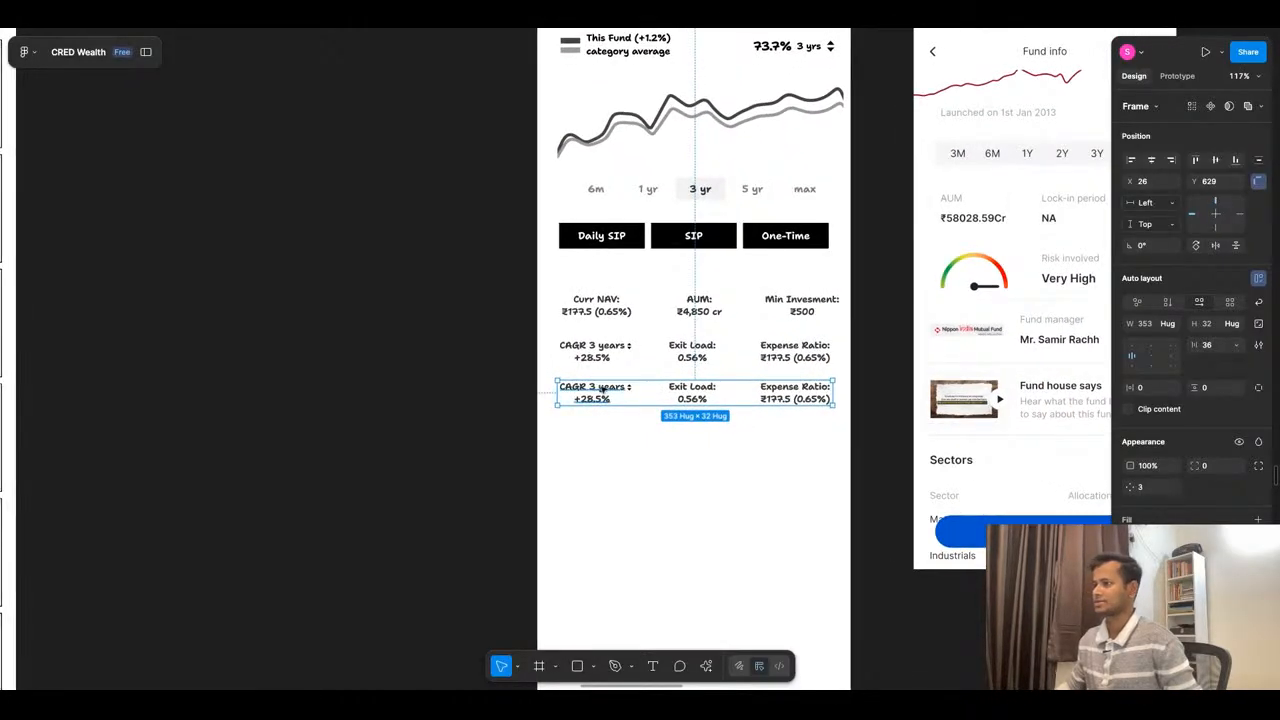
{"action": "double_click", "coordinate": [602, 387]}
{"action": "left_click_drag", "start_coordinate": [626, 387], "coordinate": [560, 388]}
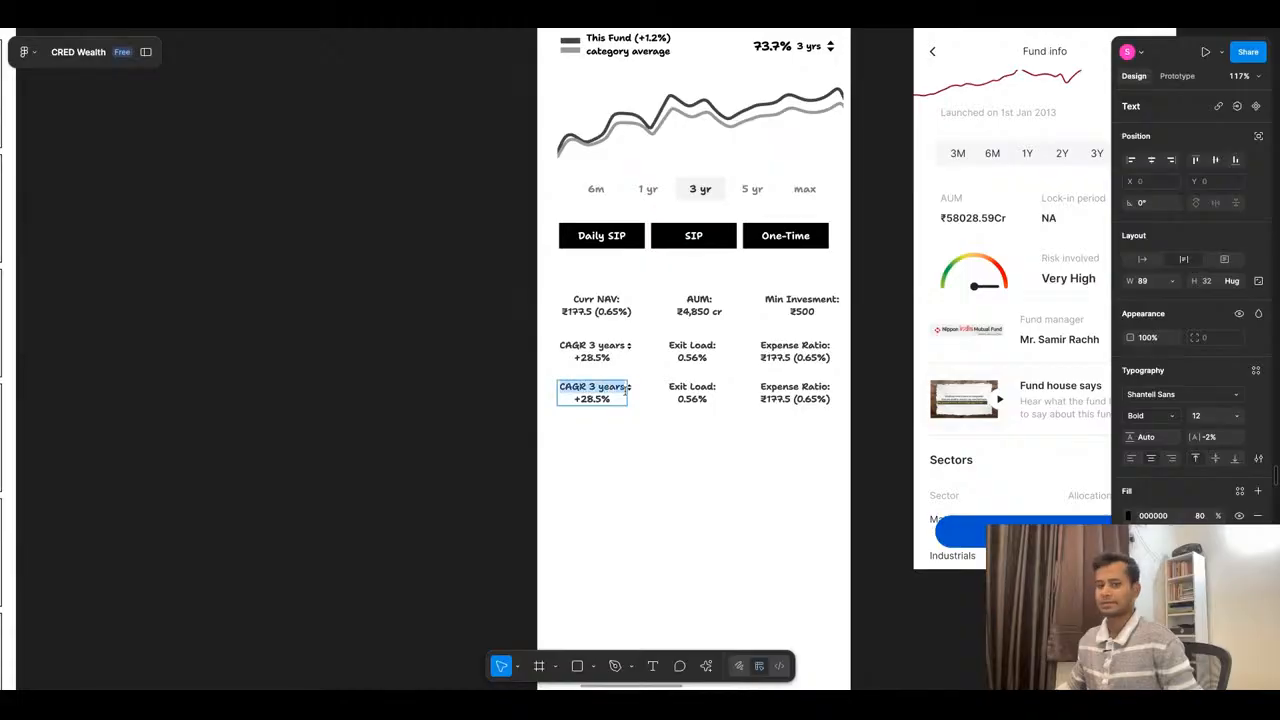
{"action": "type", "text": "₹isk"}
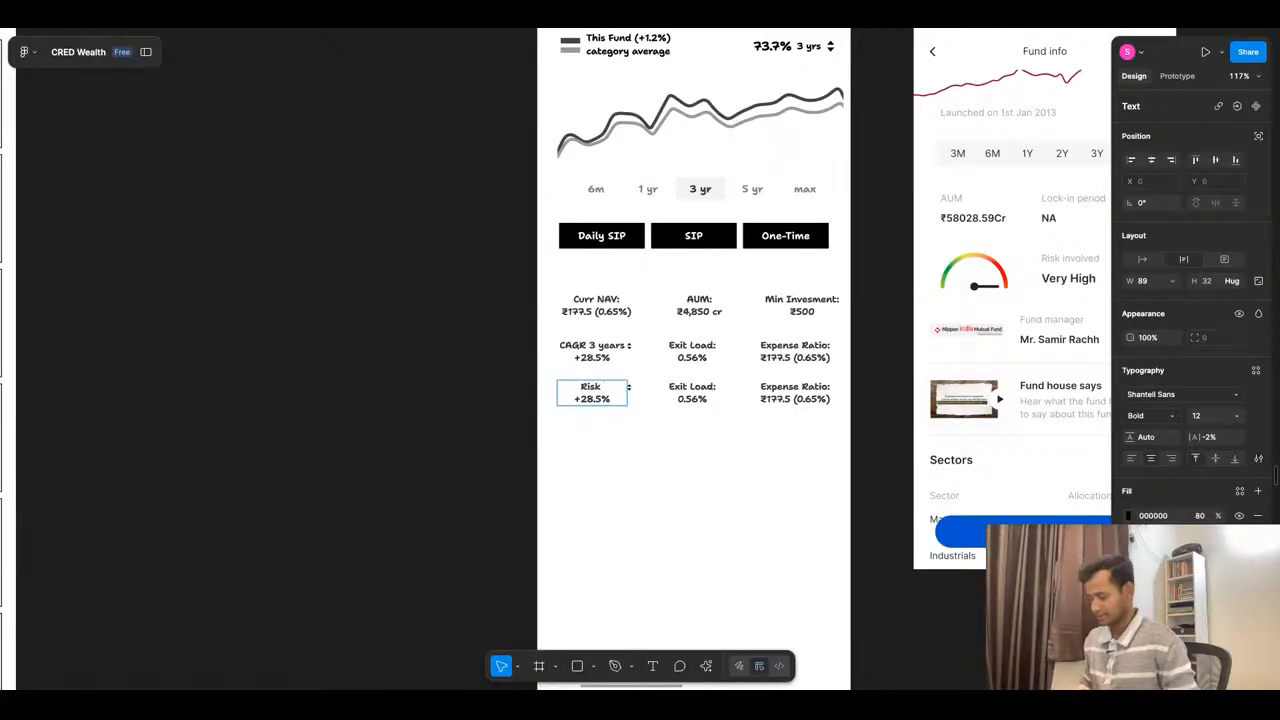
{"action": "key", "text": "BackSpace"}
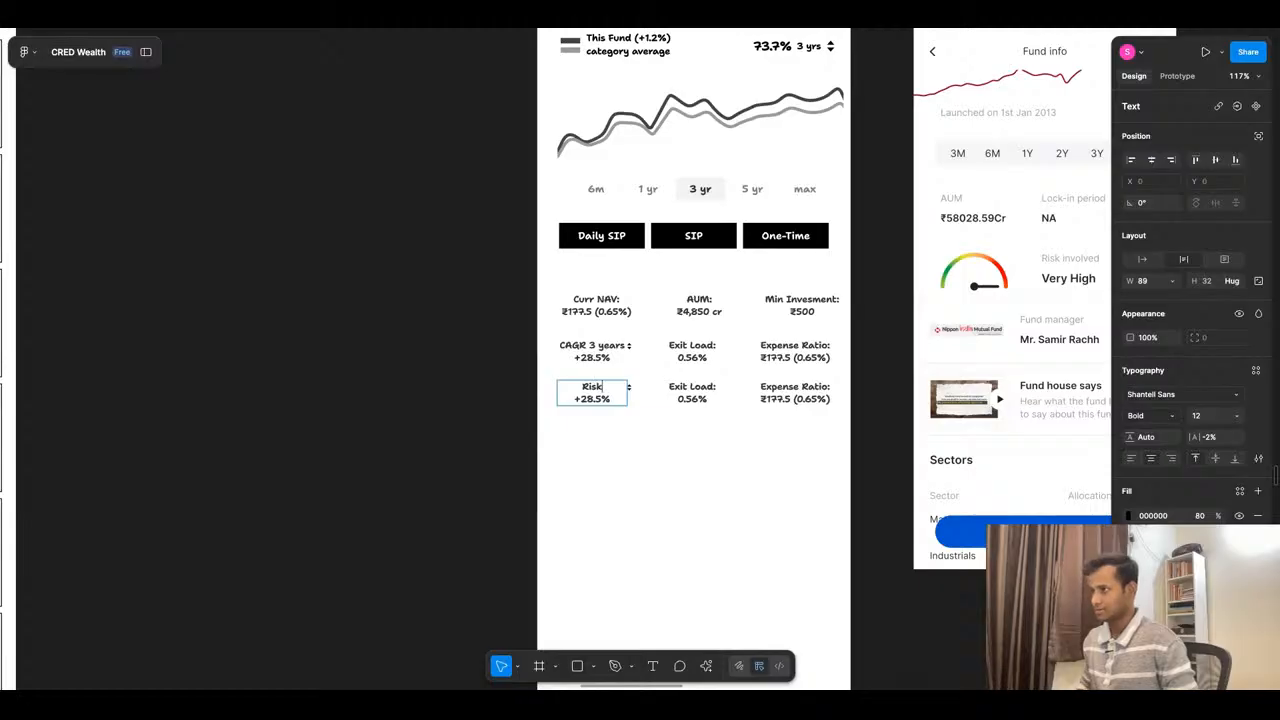
{"action": "type", "text": ":"}
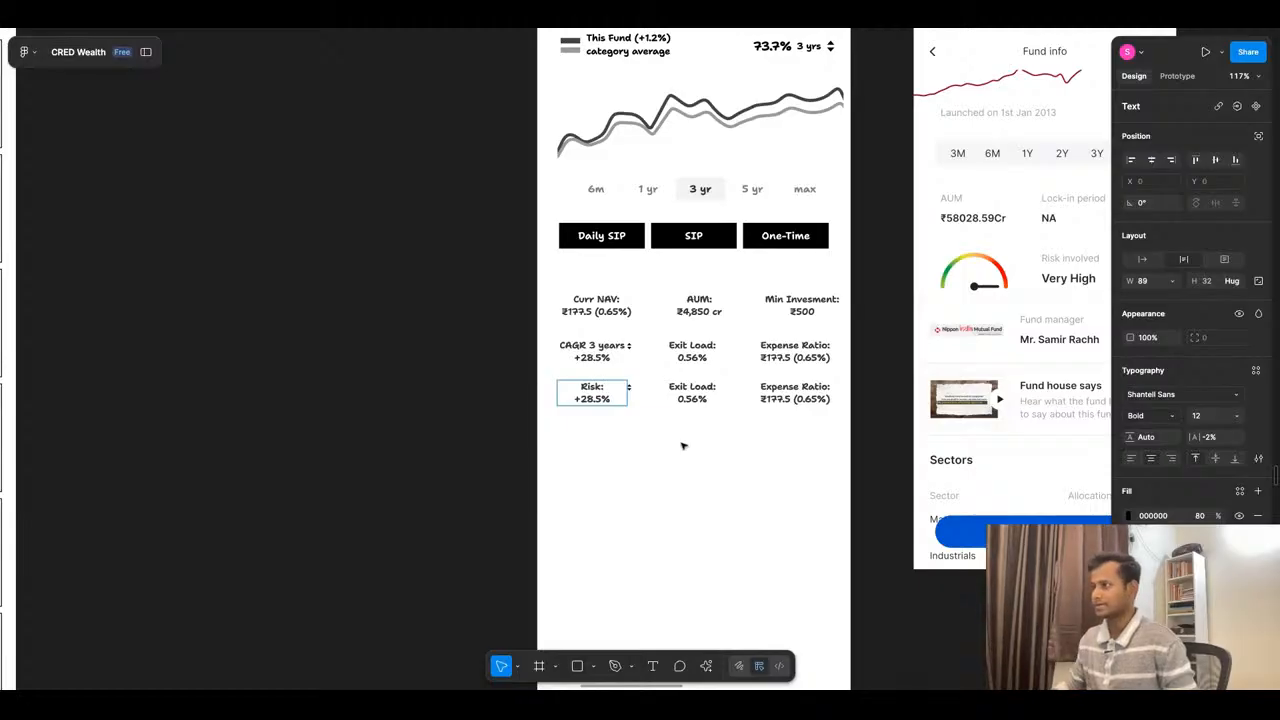
- Set the value under "Risk:" in the third row of key figures to "Very High"
{"action": "triple_click", "coordinate": [587, 400]}
{"action": "type", "text": "Very High"}
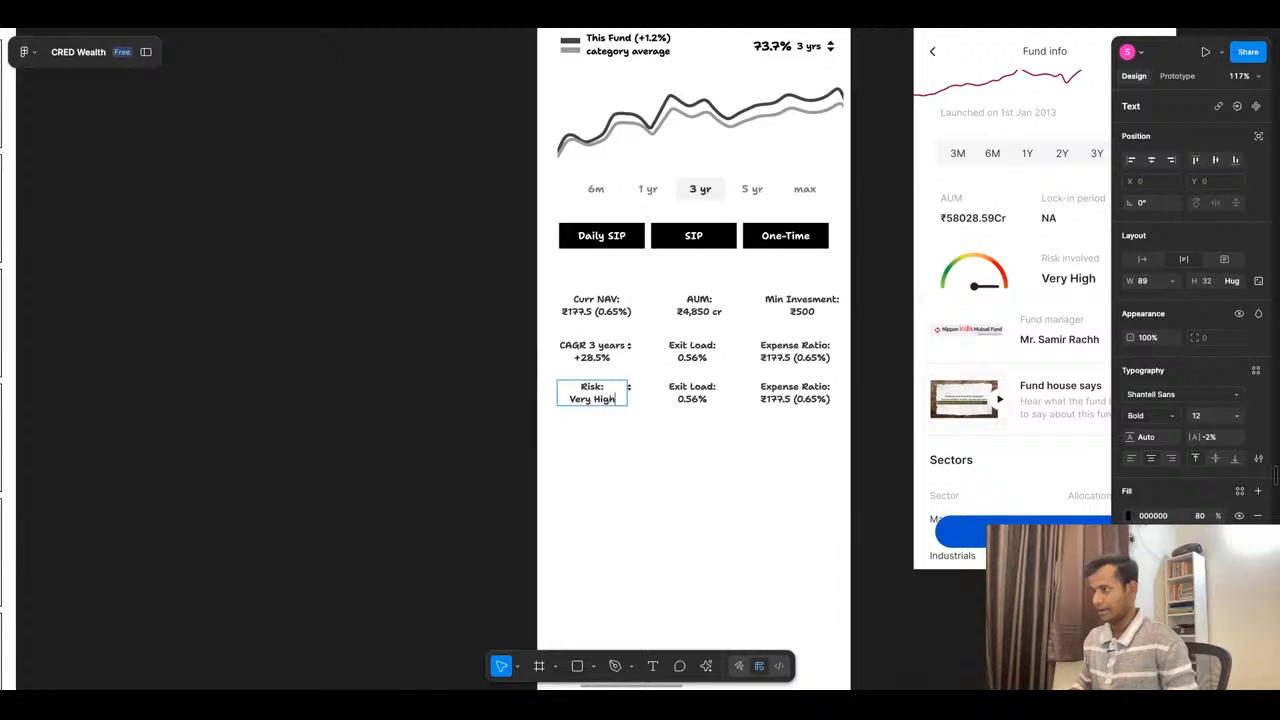
{"action": "left_click", "coordinate": [677, 549]}
- Delete the up and down sort arrows beside the Risk figure in the third row
{"action": "scroll", "coordinate": [619, 358], "scroll_direction": "up", "scroll_amount": 5}
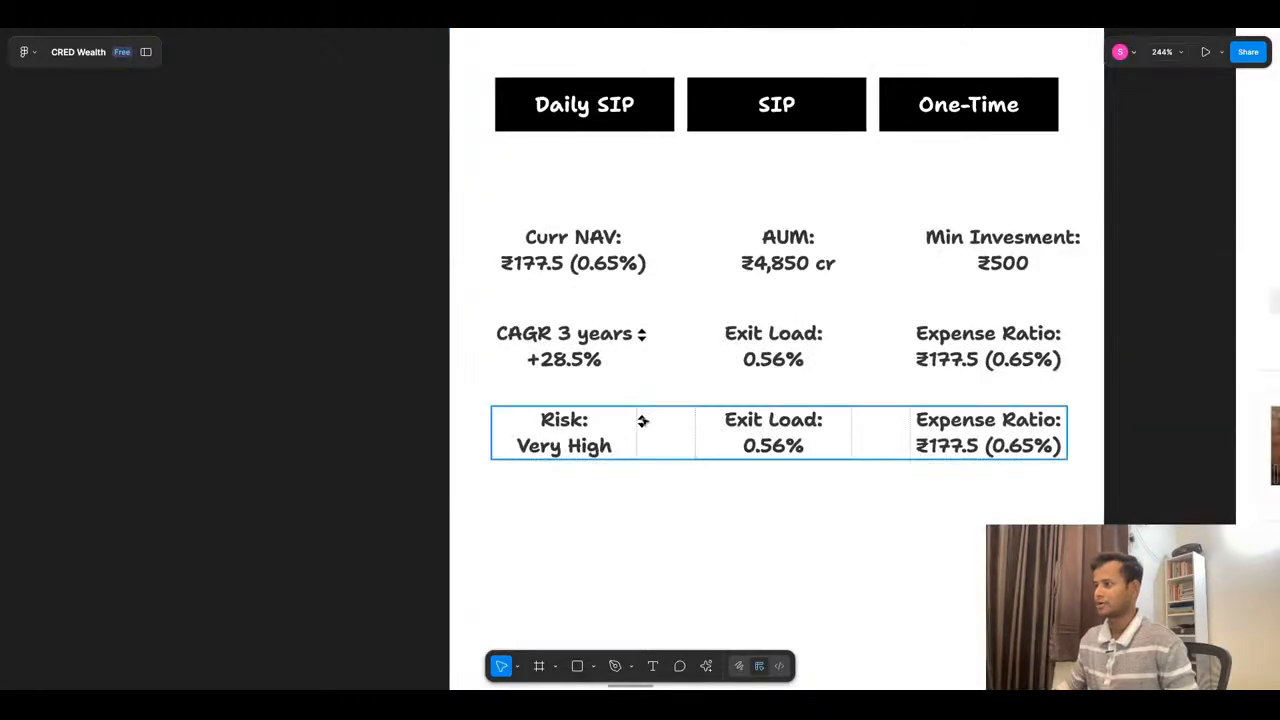
{"action": "double_click", "coordinate": [642, 420]}
{"action": "key", "text": "Escape"}
{"action": "scroll", "coordinate": [641, 420], "scroll_direction": "up", "scroll_amount": 5}
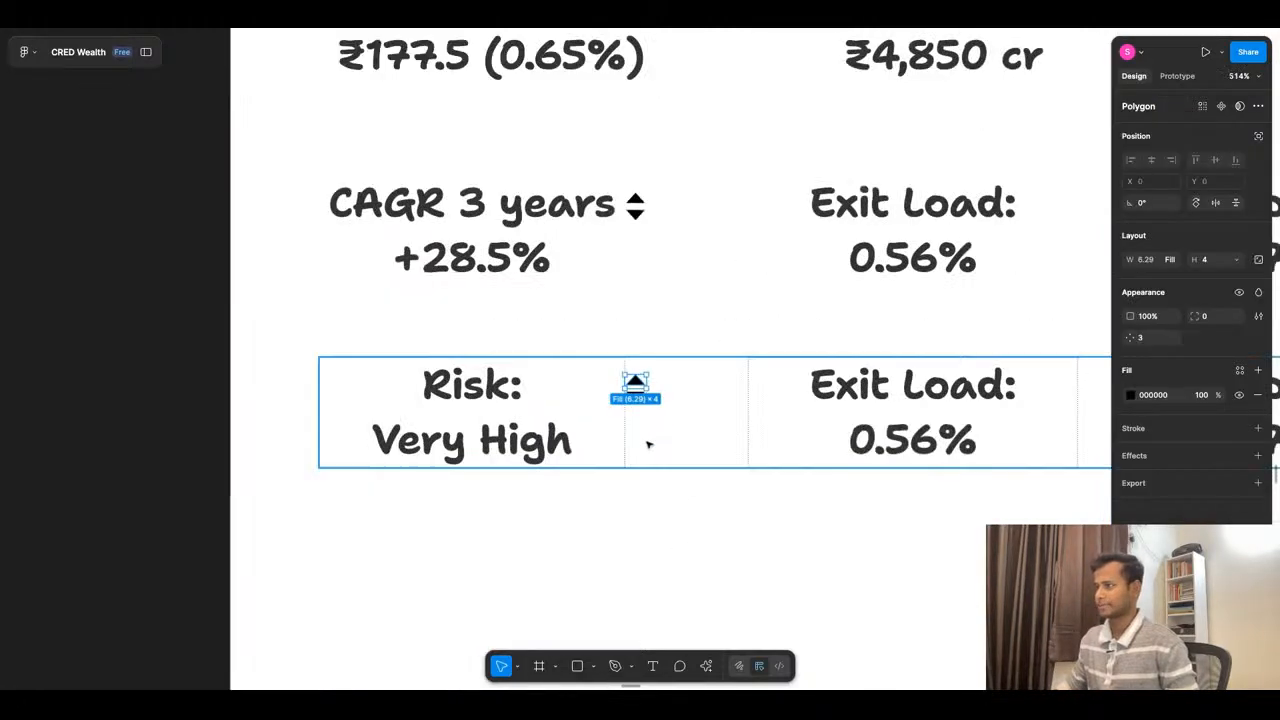
{"action": "left_click", "coordinate": [636, 392]}
{"action": "key", "text": "Delete"}
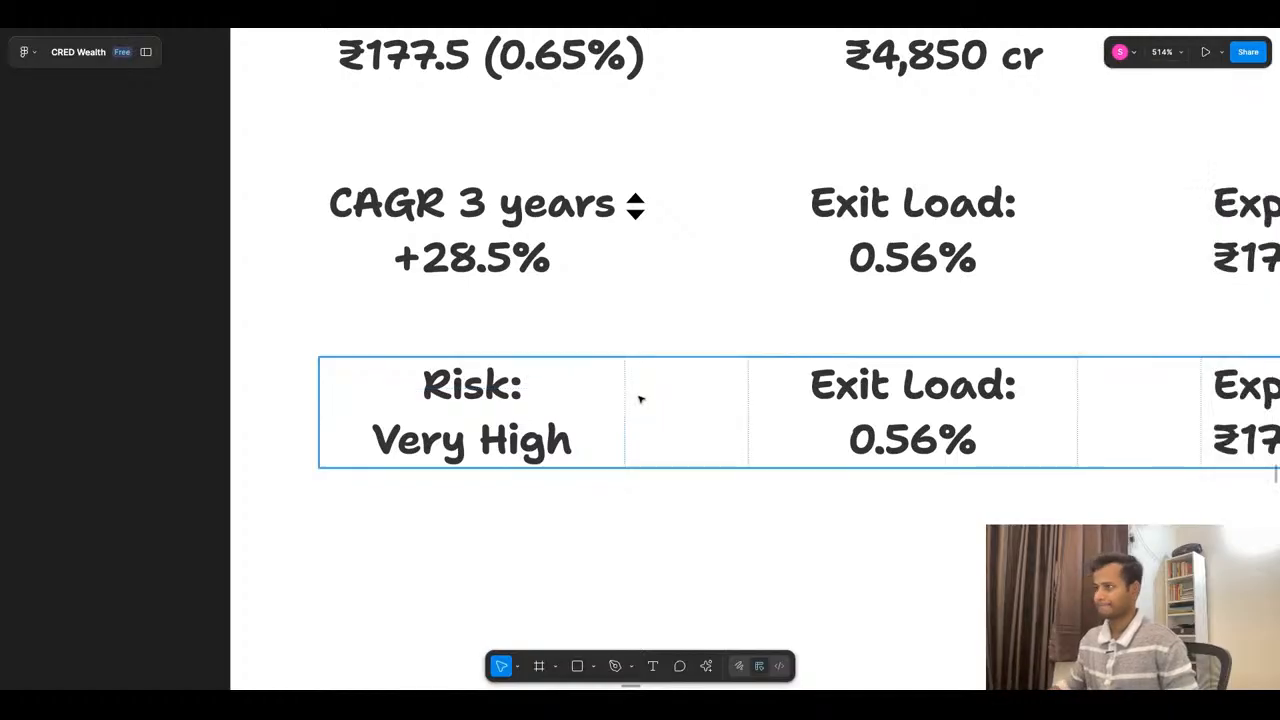
{"action": "scroll", "coordinate": [640, 370], "scroll_direction": "down", "scroll_amount": 5}
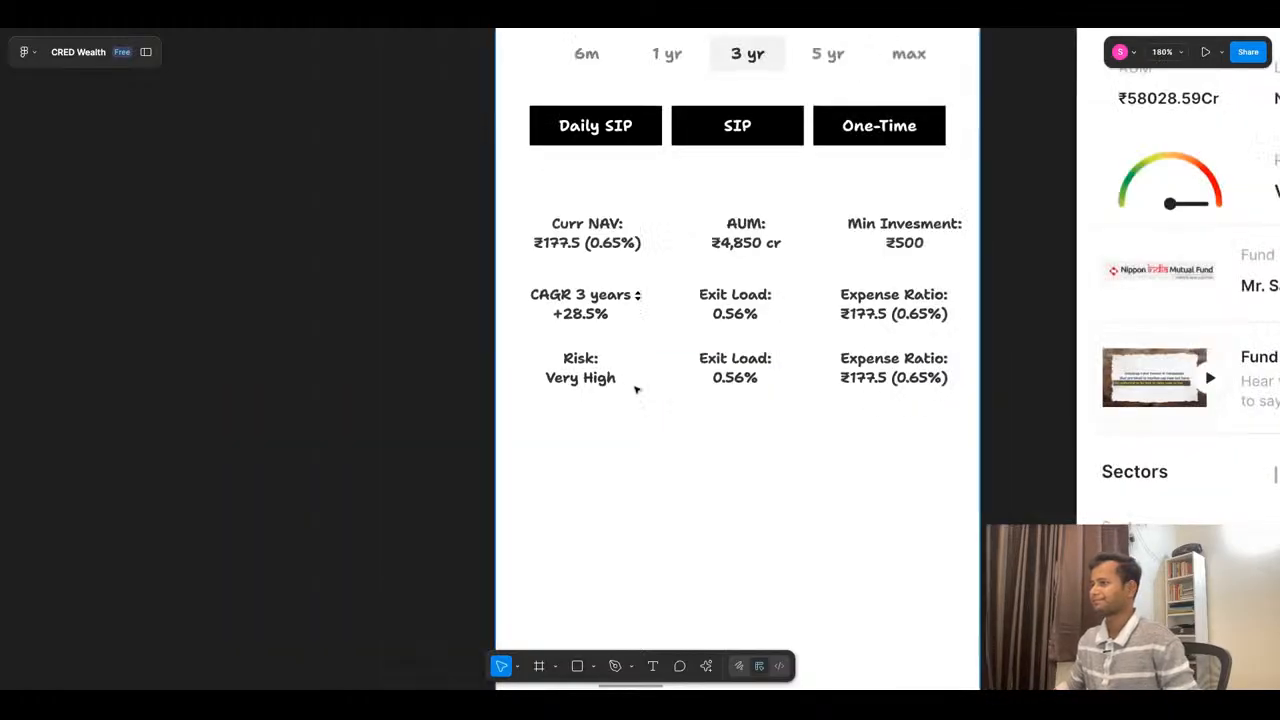
{"action": "scroll", "coordinate": [661, 377], "scroll_direction": "up", "scroll_amount": 2}
{"action": "scroll", "coordinate": [643, 375], "scroll_direction": "down", "scroll_amount": 1}
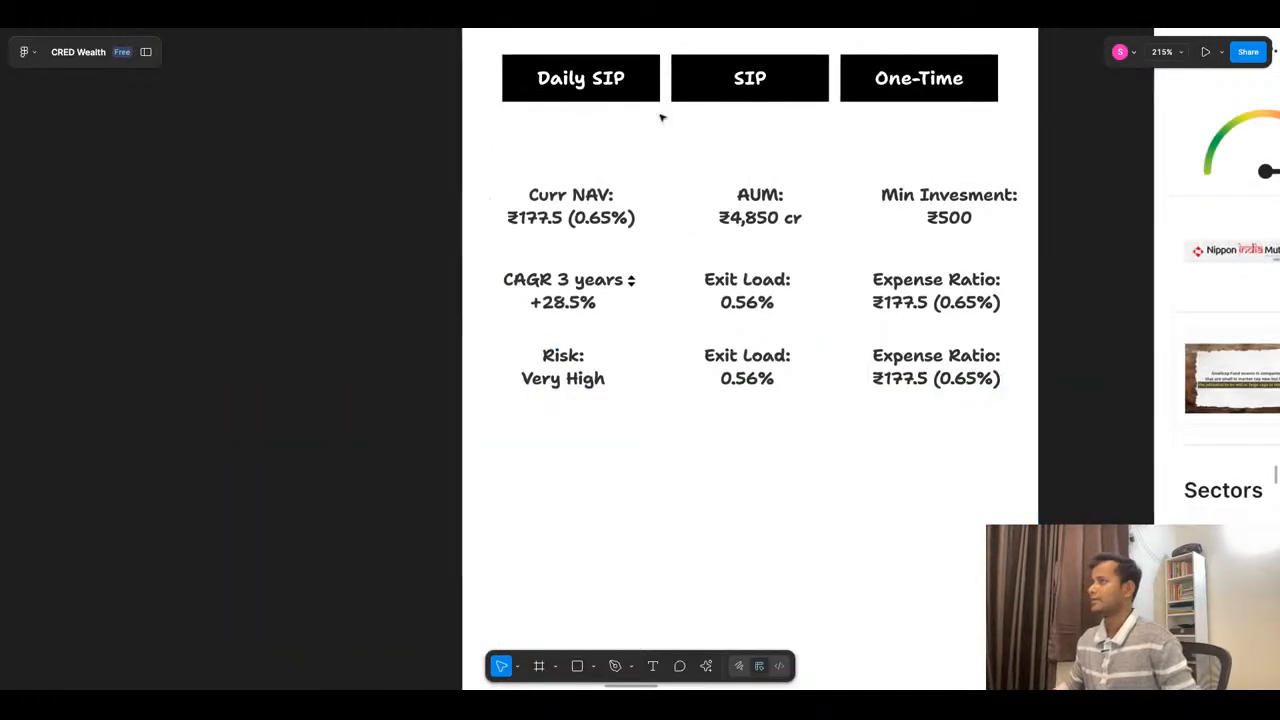
- Switch to ChatGPT and copy the "NAV over time" text from the Performance Snapshot Card table
{"action": "left_click", "coordinate": [687, 28]}
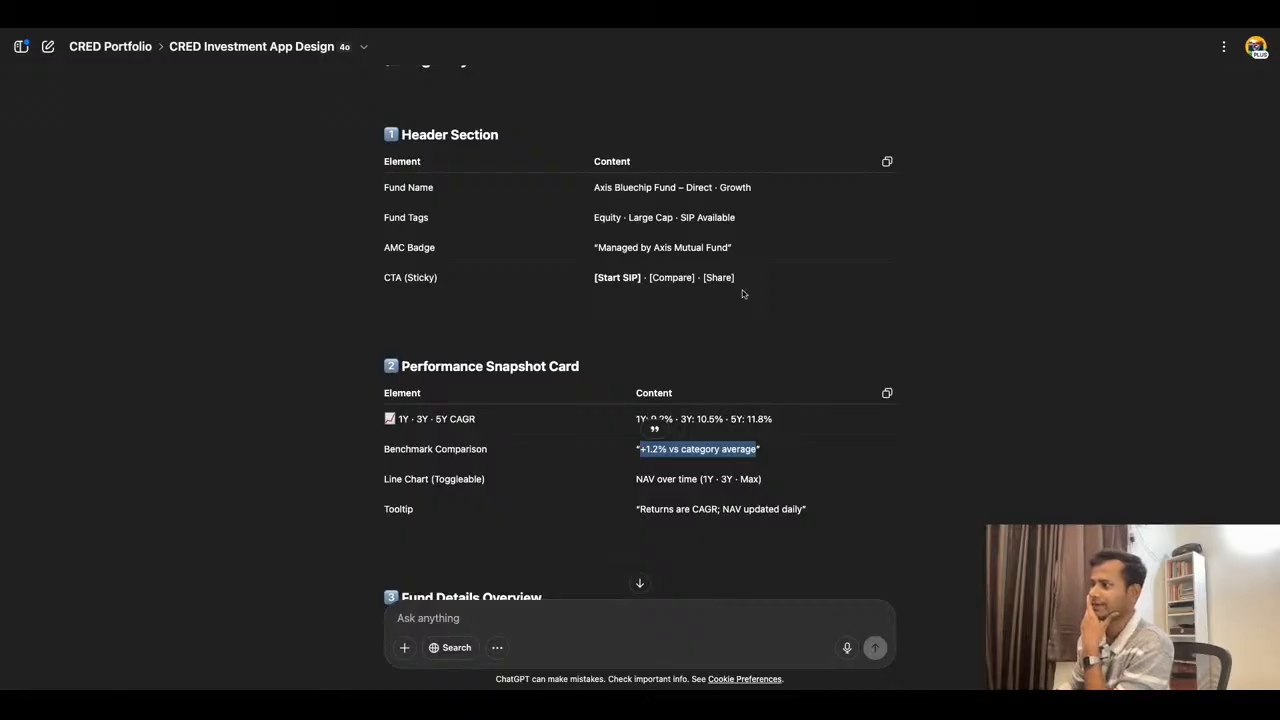
{"action": "scroll", "coordinate": [640, 450], "scroll_direction": "down", "scroll_amount": 1}
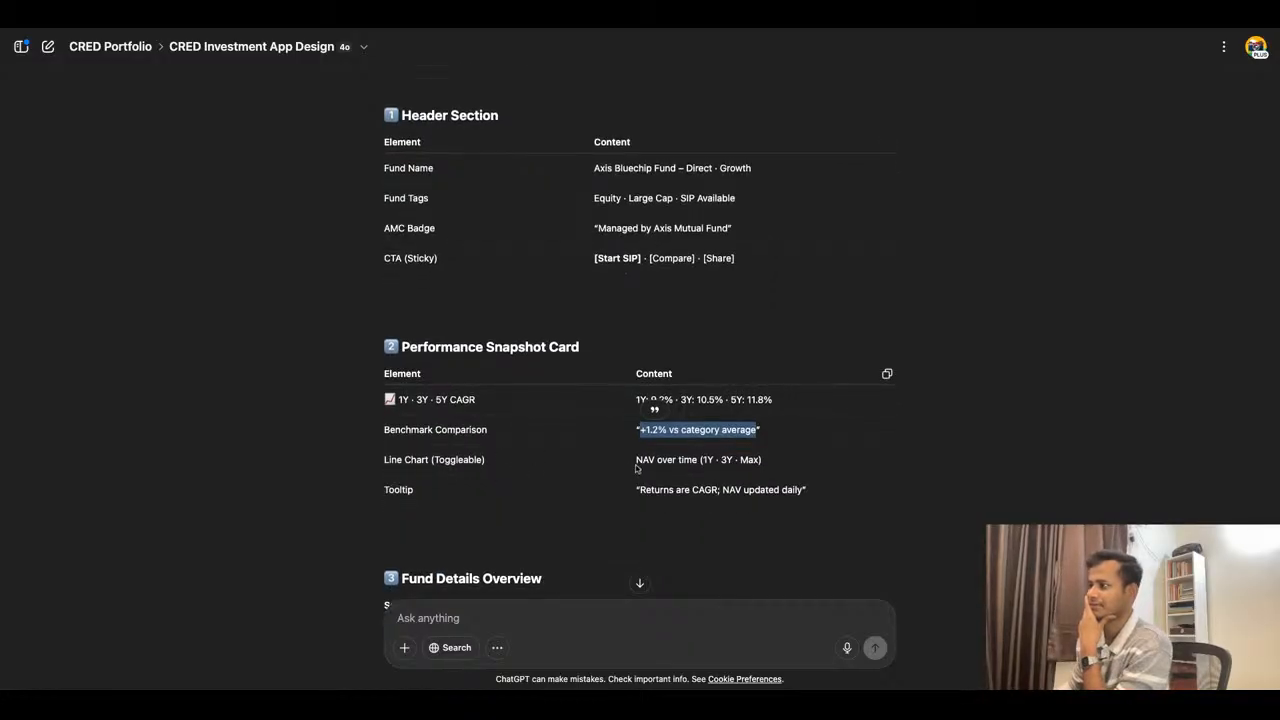
{"action": "left_click_drag", "start_coordinate": [636, 462], "coordinate": [696, 471]}
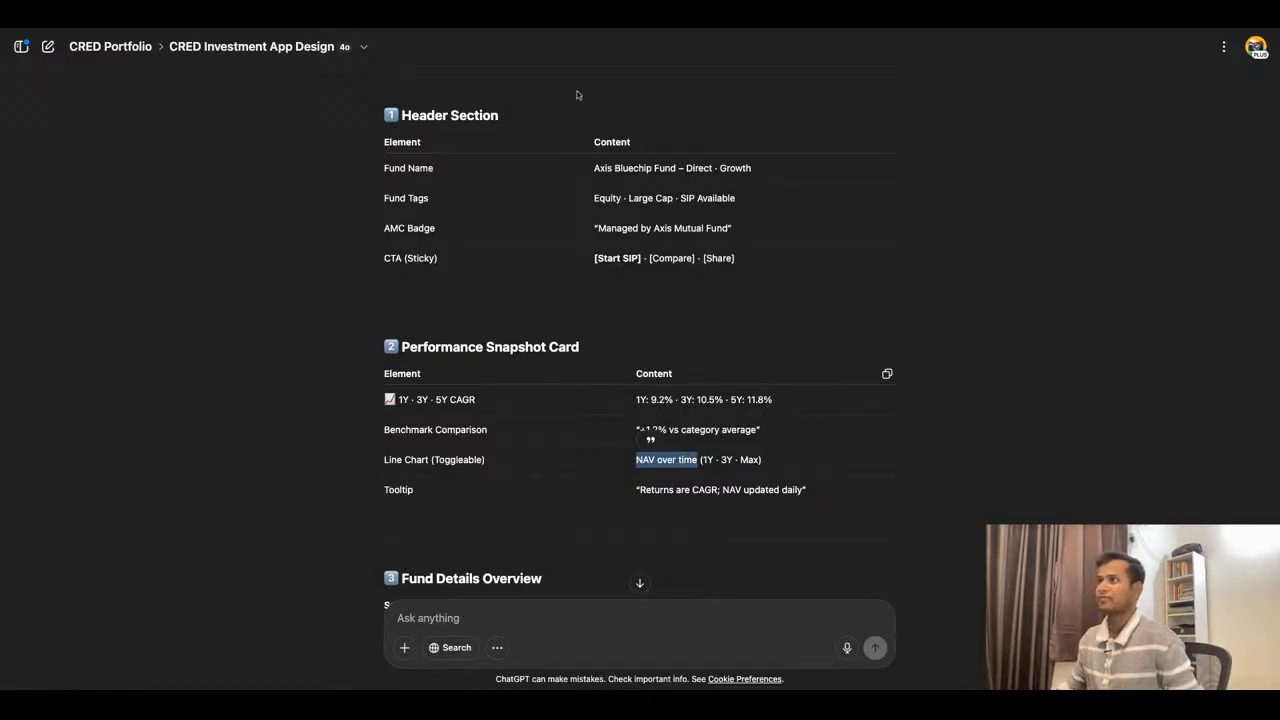
- In Figma, duplicate the "This Fund (+1.2%)" label above the chart legend and change the copy to "NAV over time"
{"action": "left_click", "coordinate": [565, 16]}
{"action": "scroll", "coordinate": [645, 376], "scroll_direction": "down", "scroll_amount": 5}
{"action": "scroll", "coordinate": [633, 190], "scroll_direction": "up", "scroll_amount": 5}
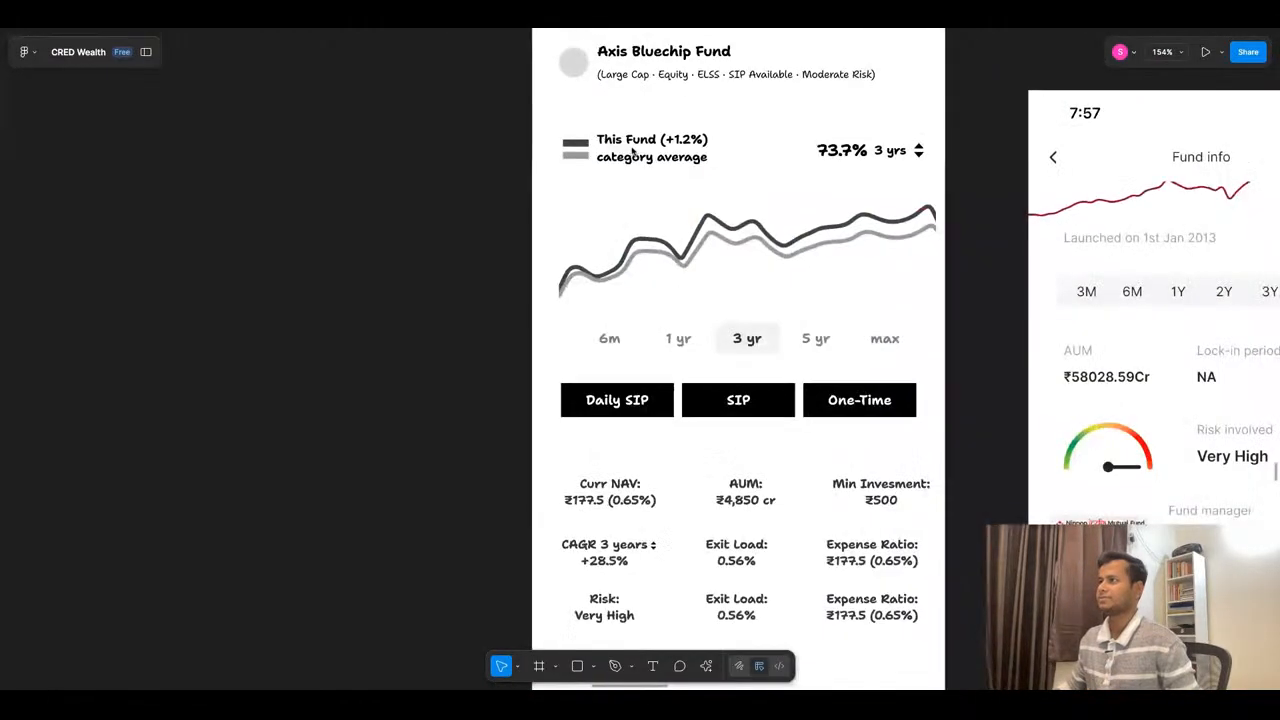
{"action": "left_click", "coordinate": [633, 137]}
{"action": "left_click_drag", "start_coordinate": [633, 137], "coordinate": [582, 98]}
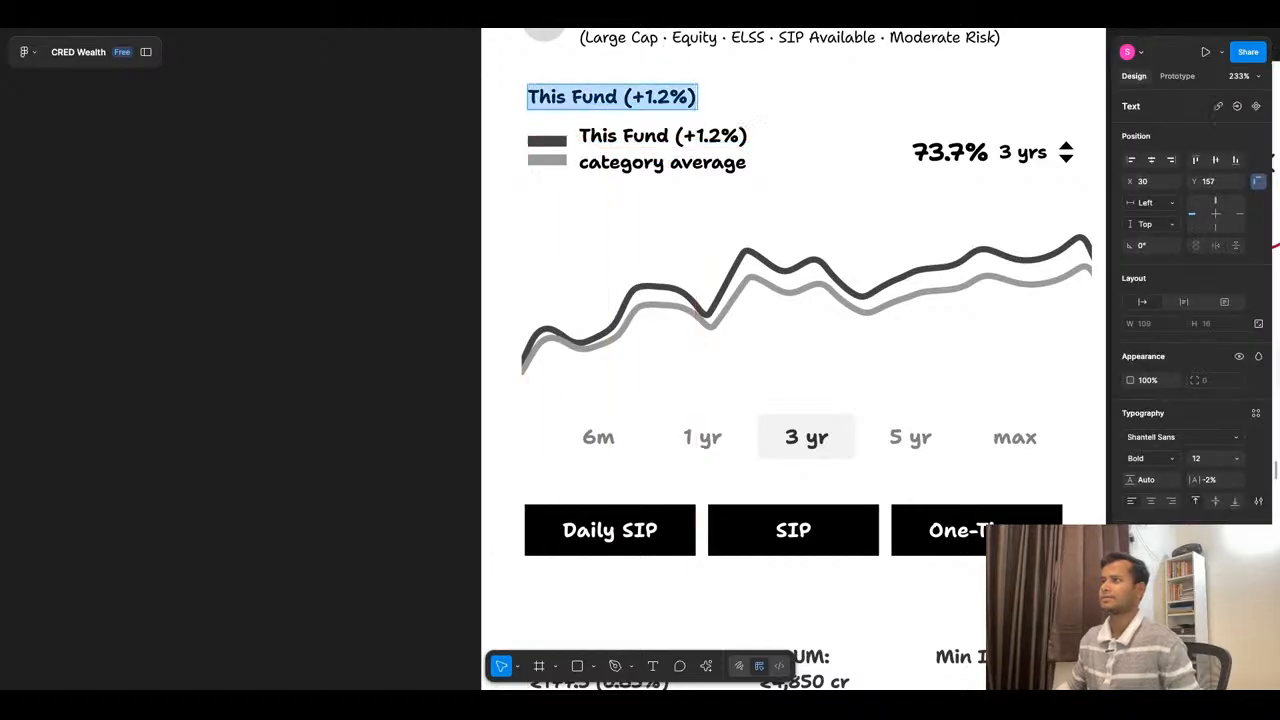
{"action": "key", "text": "Return"}
{"action": "type", "text": "NAV over time"}
{"action": "left_click", "coordinate": [620, 248]}
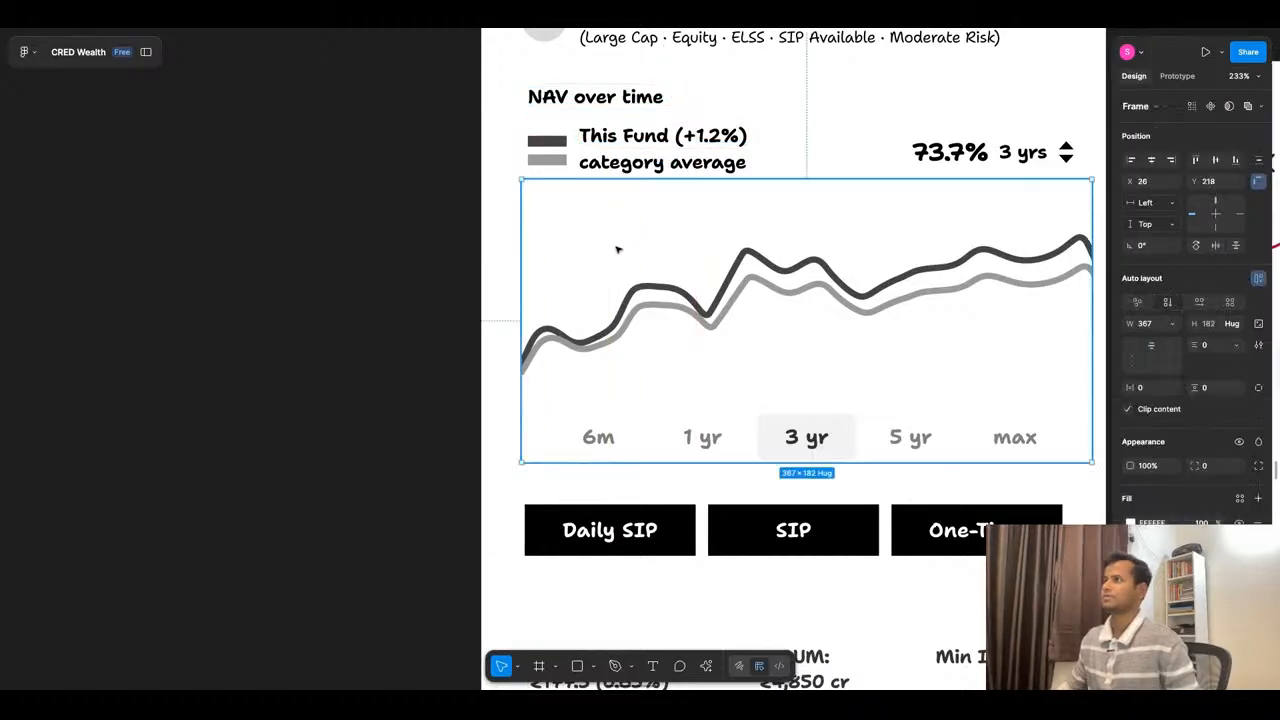
- Duplicate the "73.7%" figure and place the copy inside the chart, just above the end of the fund line
{"action": "double_click", "coordinate": [945, 158]}
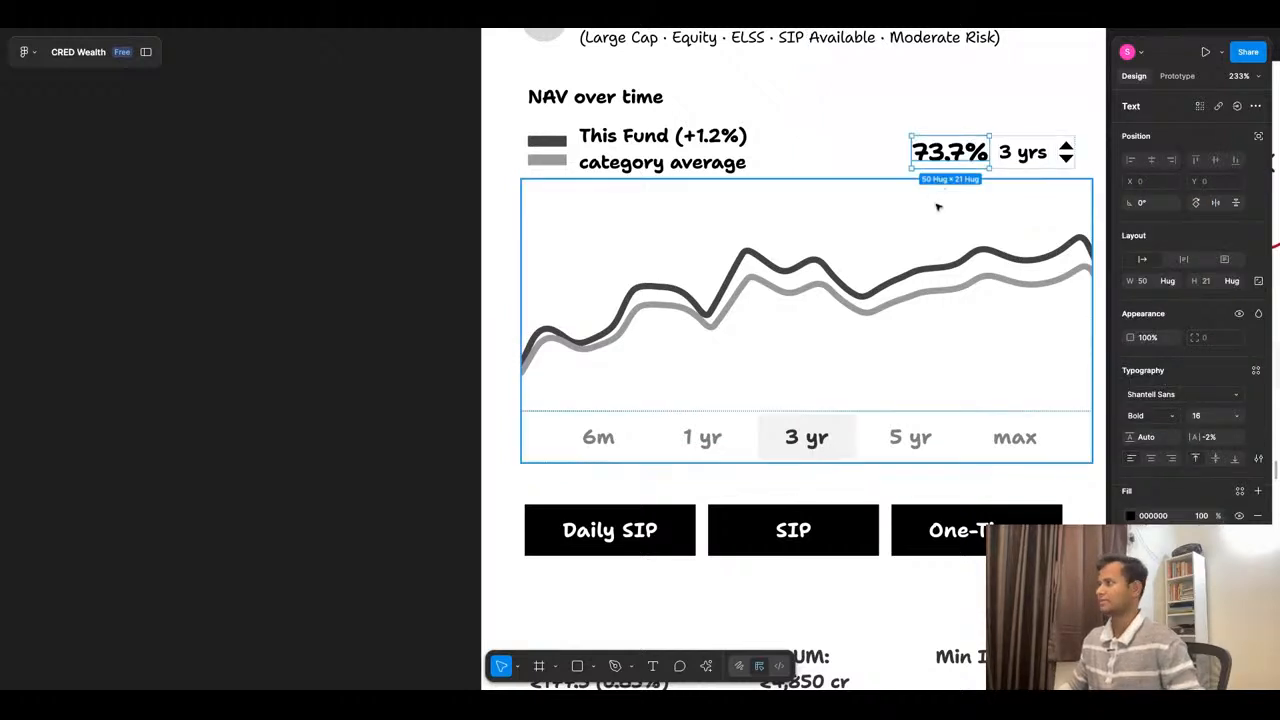
{"action": "left_click_drag", "start_coordinate": [952, 157], "coordinate": [1034, 224]}
{"action": "key", "text": "Return"}
- Replace the copied percentage on the chart with the "₹177.5" value from Curr NAV and shift it to the end of the fund line
{"action": "scroll", "coordinate": [1051, 463], "scroll_direction": "down", "scroll_amount": 3}
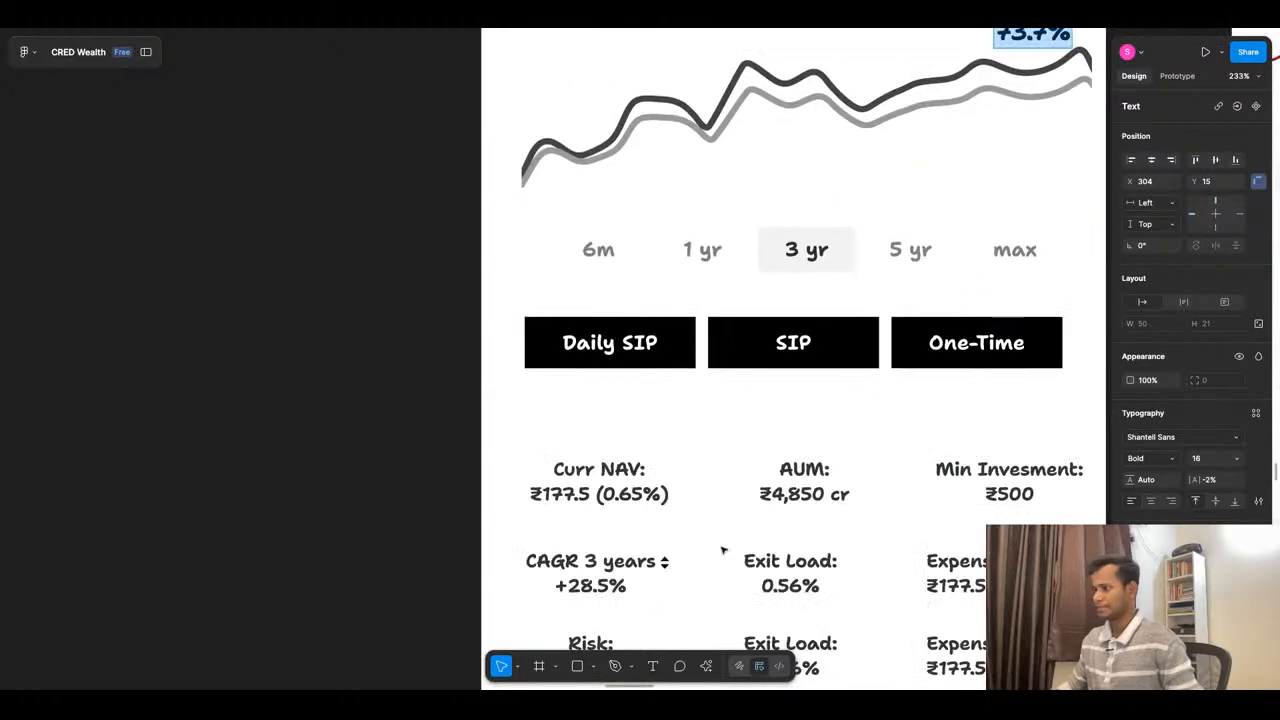
{"action": "double_click", "coordinate": [590, 494]}
{"action": "key", "text": "ctrl+c"}
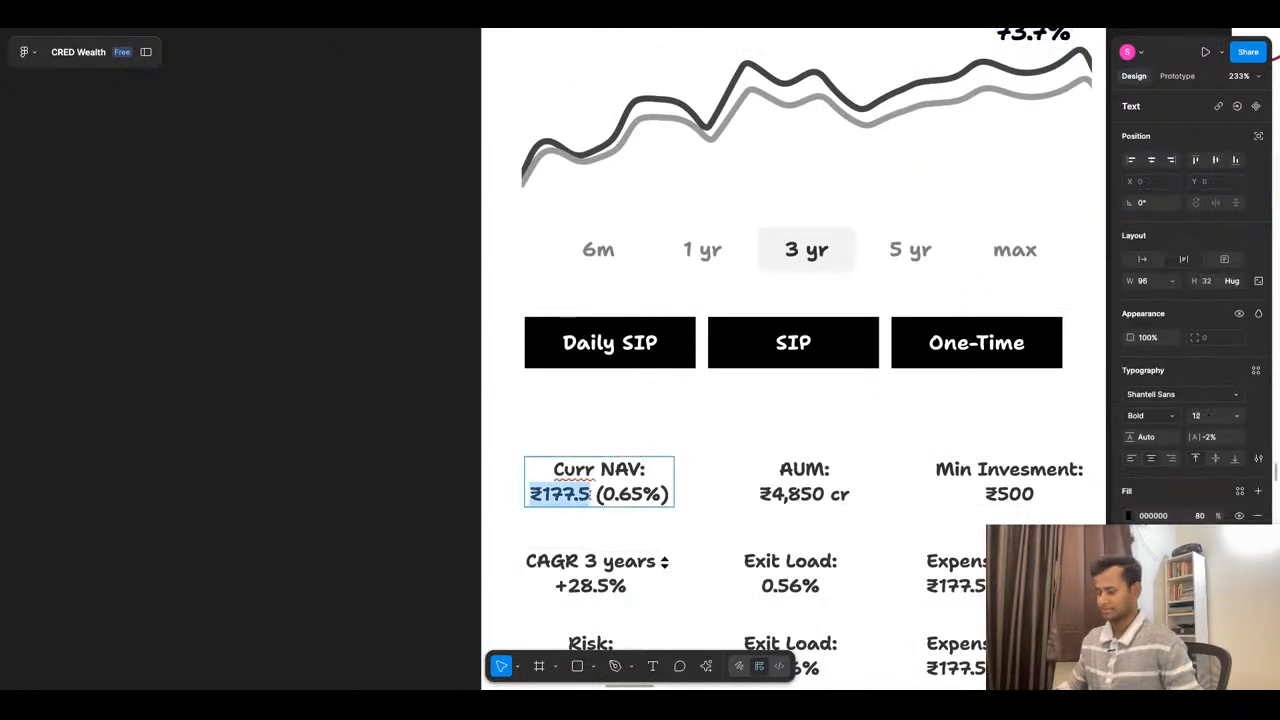
{"action": "scroll", "coordinate": [897, 420], "scroll_direction": "down", "scroll_amount": 3}
{"action": "scroll", "coordinate": [920, 354], "scroll_direction": "up", "scroll_amount": 5}
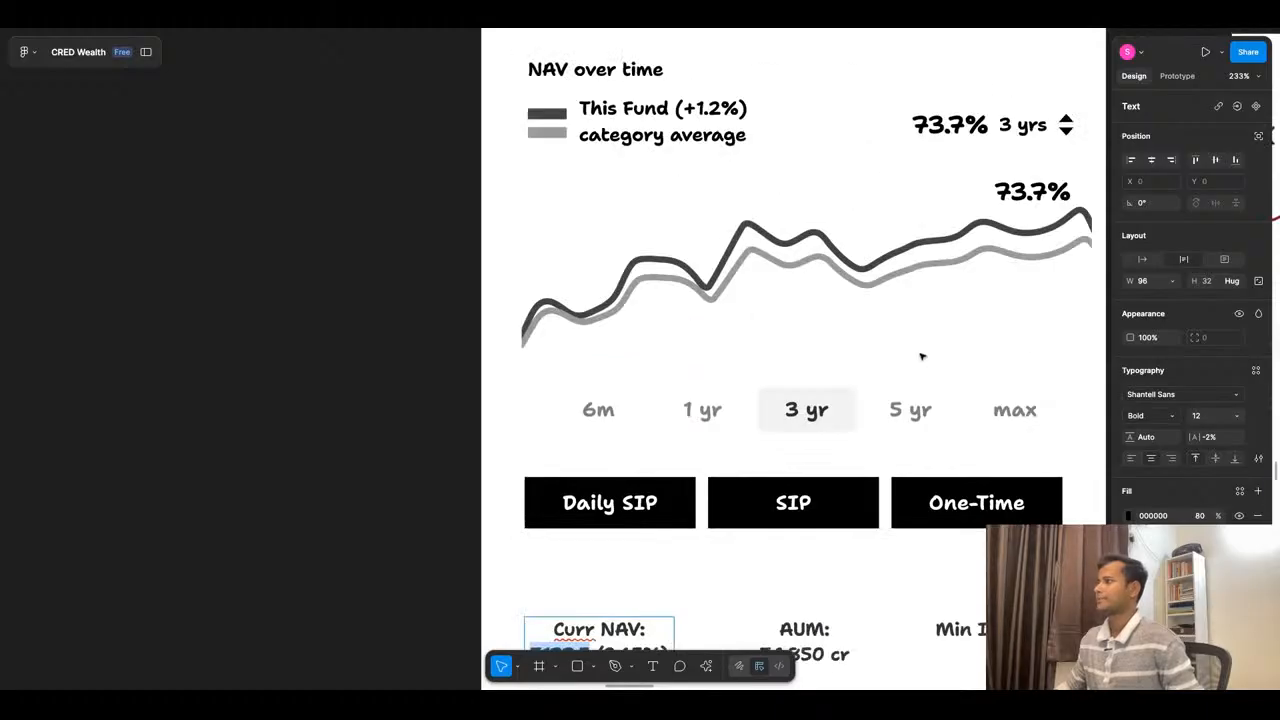
{"action": "double_click", "coordinate": [1016, 195]}
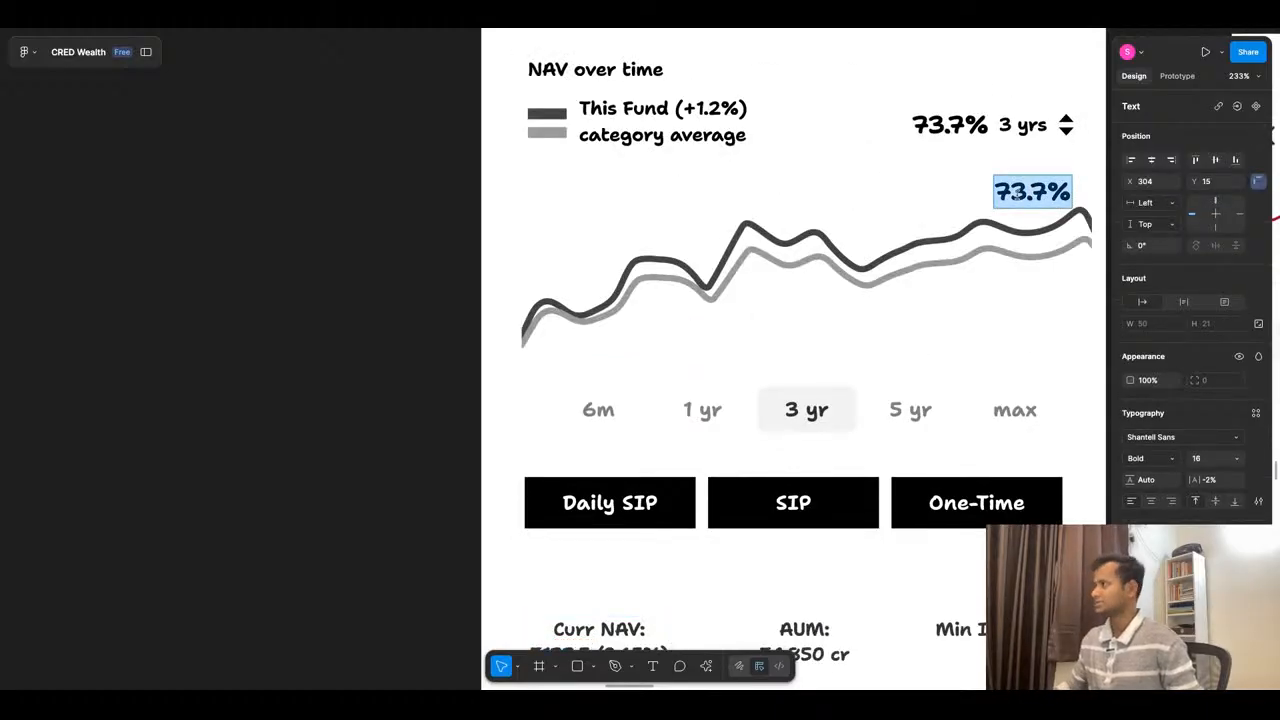
{"action": "key", "text": "ctrl+v"}
{"action": "left_click", "coordinate": [943, 193]}
{"action": "left_click_drag", "start_coordinate": [1031, 192], "coordinate": [1064, 192]}
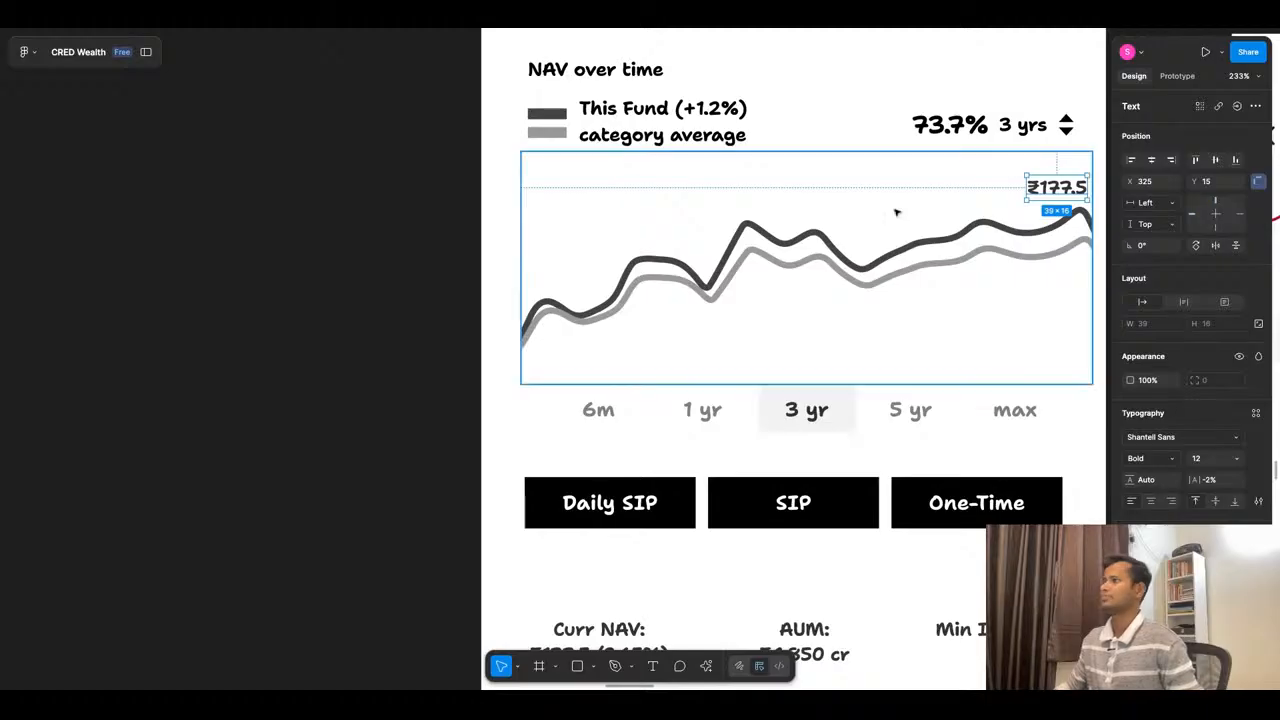
- Switch to ChatGPT, review the Fund Details Overview and copy the exit load text "1% if < 12 months"
{"action": "left_click", "coordinate": [547, 22]}
{"action": "scroll", "coordinate": [701, 309], "scroll_direction": "down", "scroll_amount": 1}
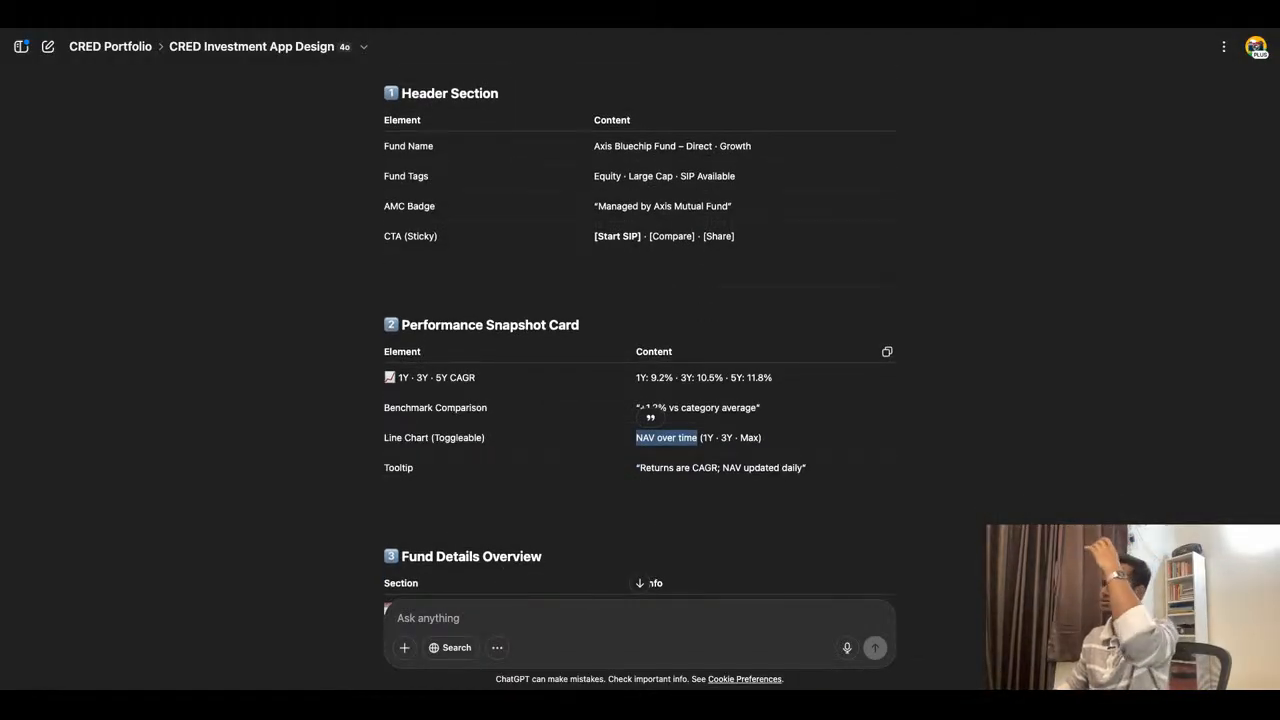
{"action": "scroll", "coordinate": [466, 312], "scroll_direction": "down", "scroll_amount": 5}
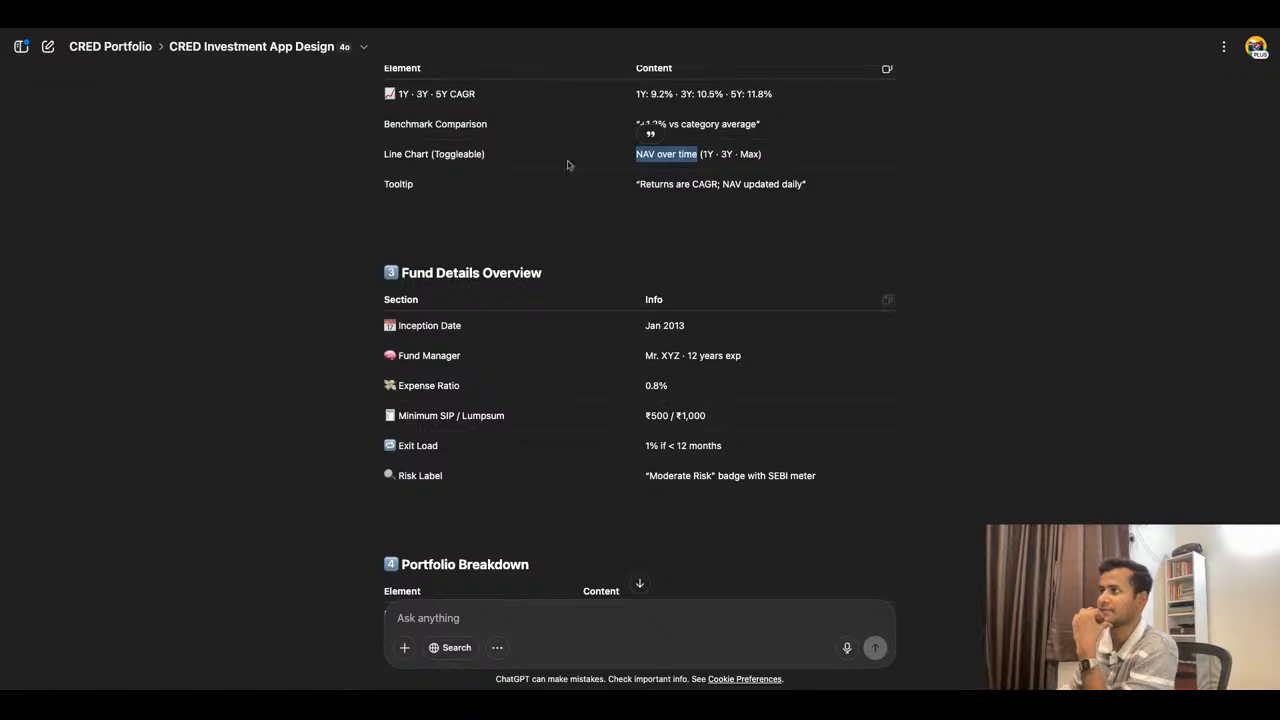
{"action": "left_click", "coordinate": [491, 34]}
{"action": "left_click", "coordinate": [597, 32]}
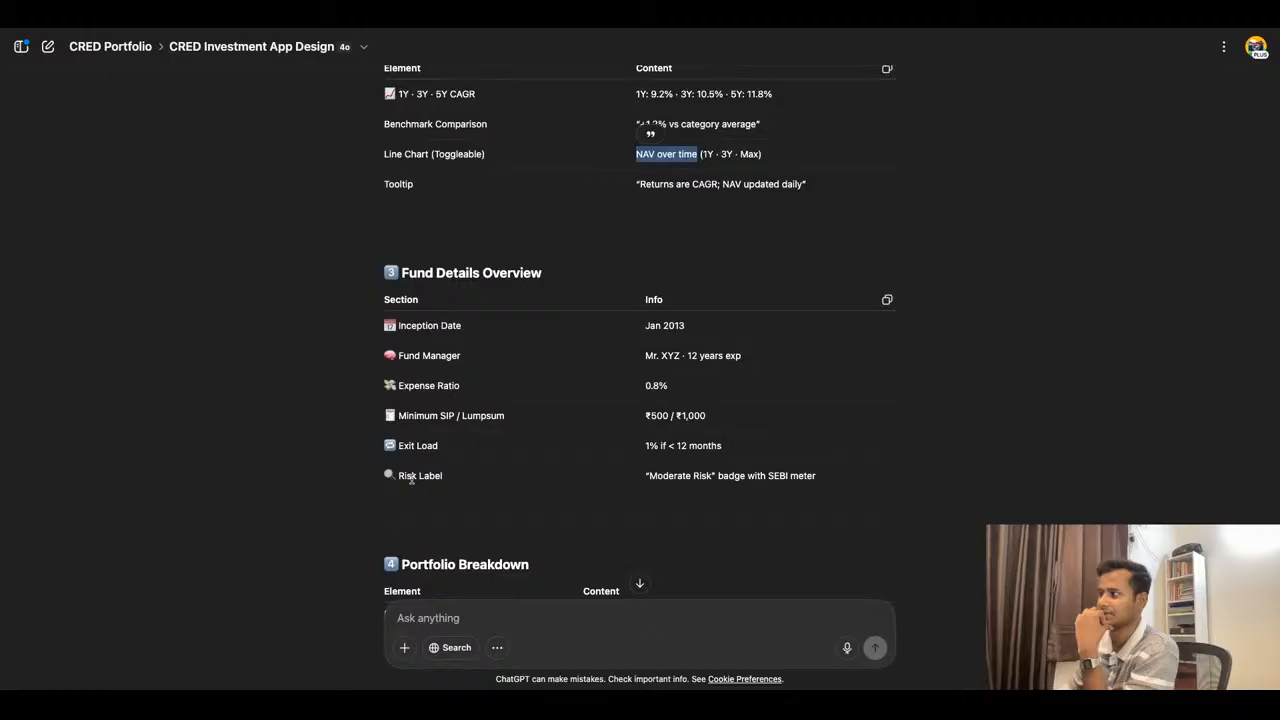
{"action": "left_click_drag", "start_coordinate": [648, 445], "coordinate": [722, 447]}
{"action": "triple_click", "coordinate": [724, 447]}
{"action": "key", "text": "ctrl+c"}
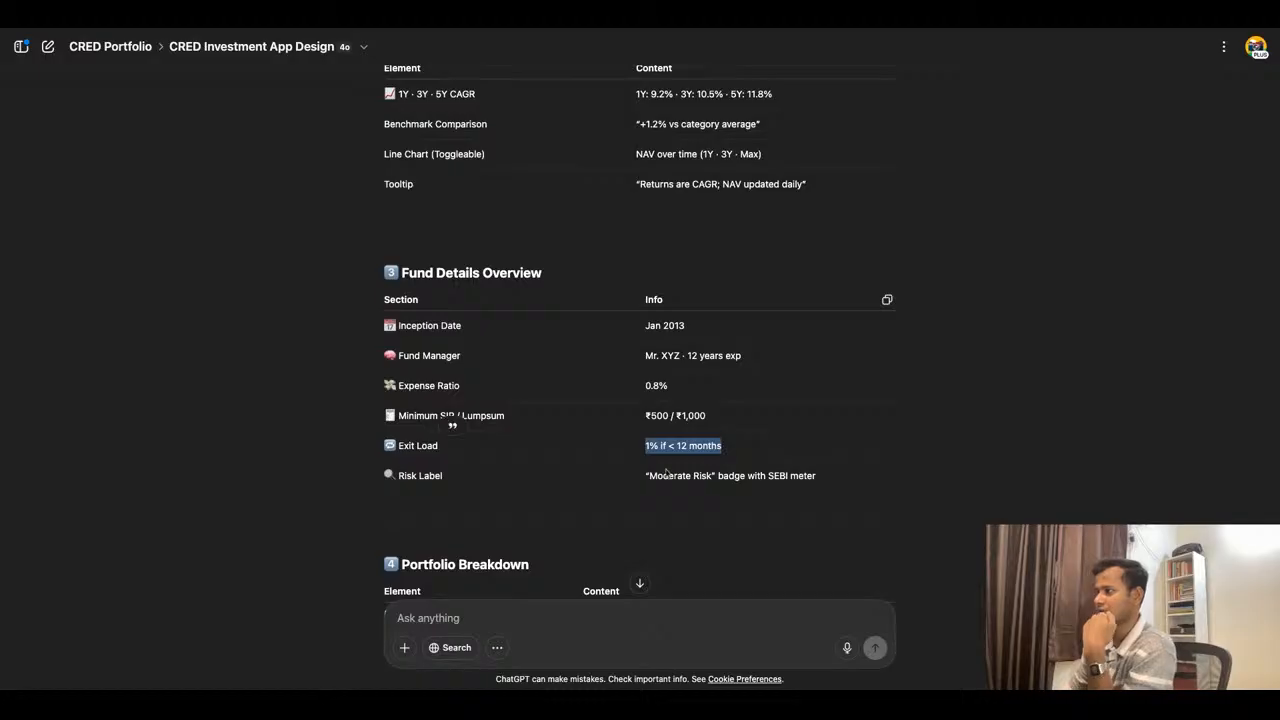
- In Figma, change the second row's Exit Load value to "0.56% if < 12 months" using the copied text
{"action": "left_click", "coordinate": [486, 29]}
{"action": "scroll", "coordinate": [624, 267], "scroll_direction": "down", "scroll_amount": 10}
{"action": "scroll", "coordinate": [640, 362], "scroll_direction": "up", "scroll_amount": 10}
{"action": "double_click", "coordinate": [768, 366]}
{"action": "left_click", "coordinate": [776, 364]}
{"action": "key", "text": "ctrl+v"}
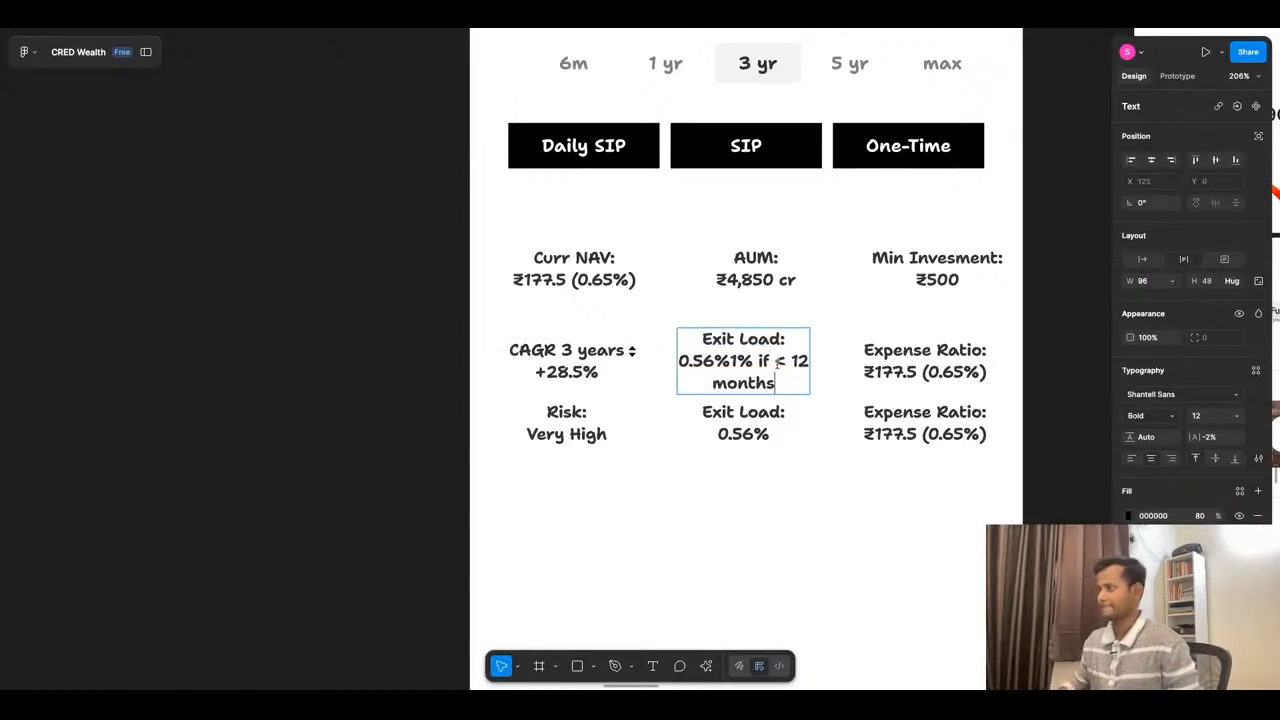
{"action": "left_click", "coordinate": [753, 362]}
{"action": "key", "text": "BackSpace"}
{"action": "key", "text": "BackSpace"}
{"action": "key", "text": "BackSpace"}
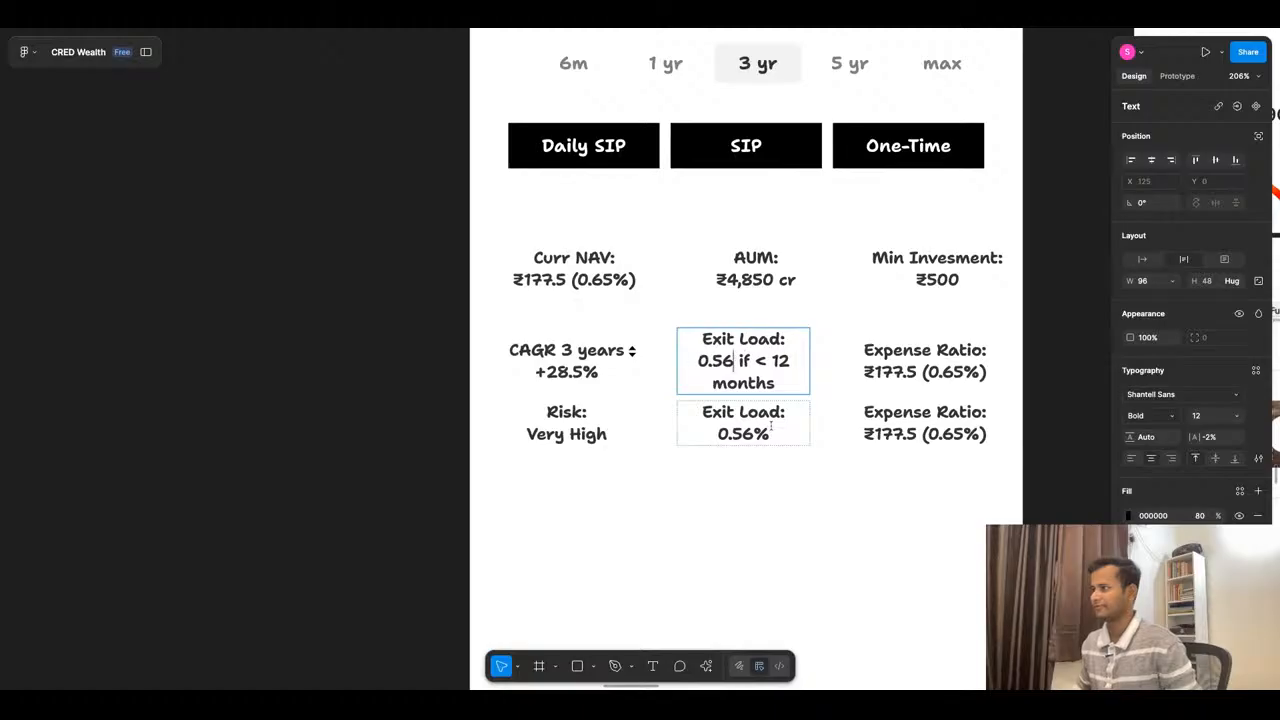
{"action": "type", "text": "%"}
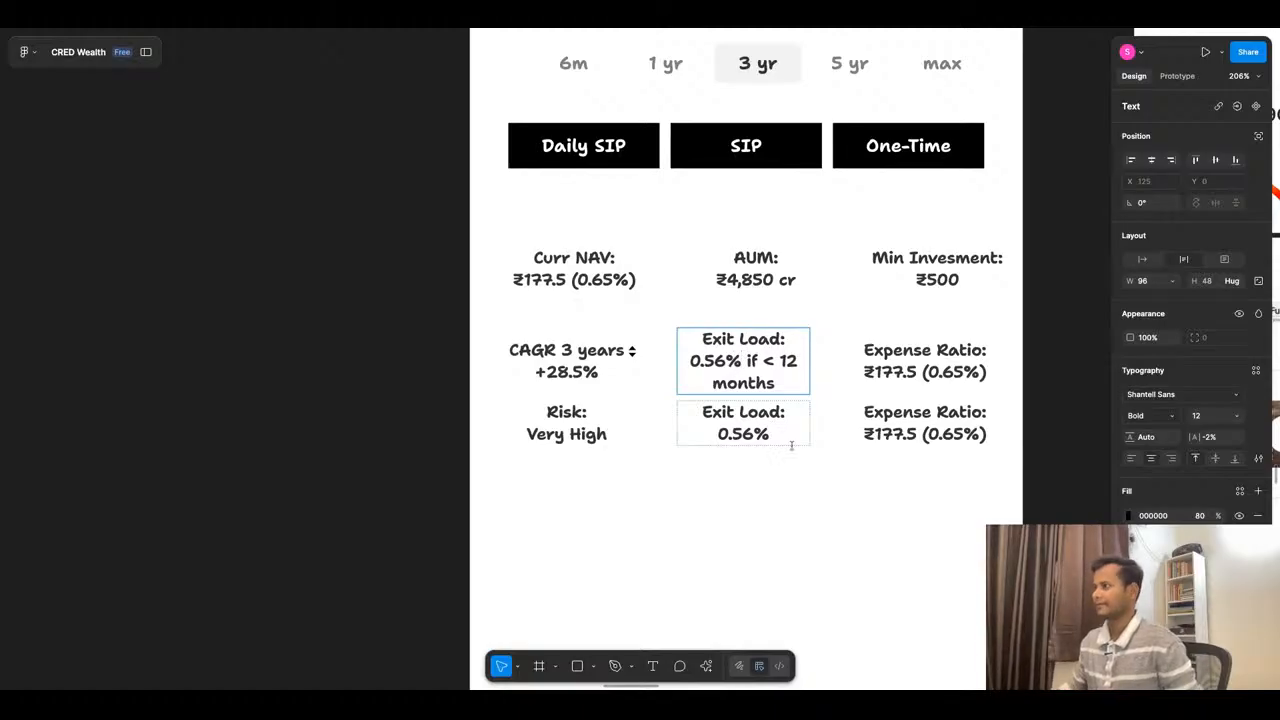
- Widen the second row's Exit Load text to 128 and set the row's horizontal spacing to 22
{"action": "key", "text": "Escape"}
{"action": "left_click_drag", "start_coordinate": [810, 357], "coordinate": [853, 357]}
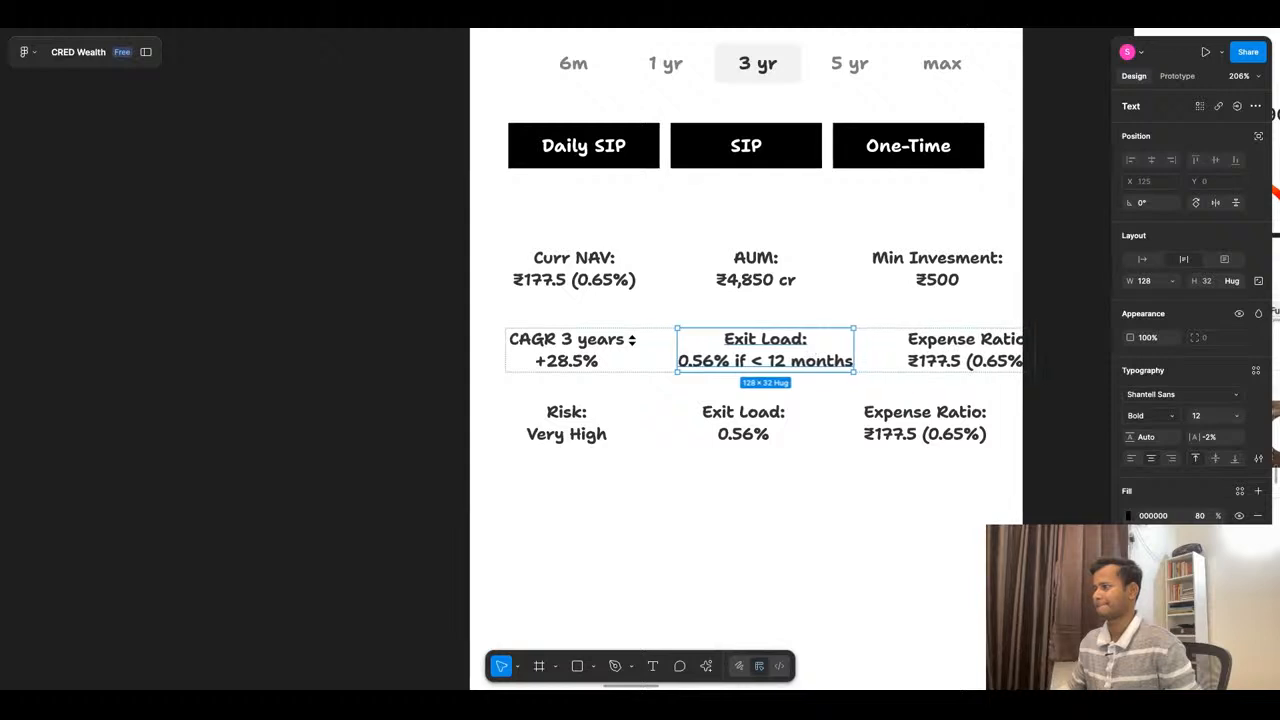
{"action": "left_click", "coordinate": [886, 360]}
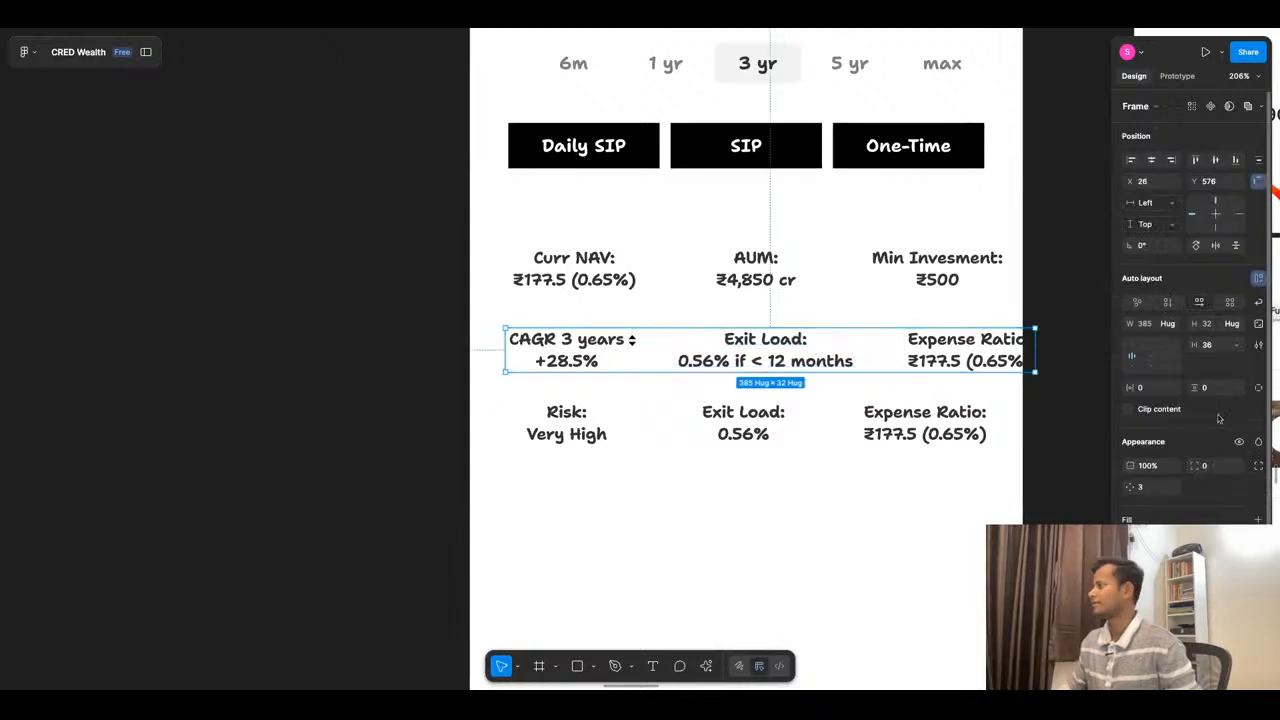
{"action": "left_click_drag", "start_coordinate": [1193, 345], "coordinate": [1175, 345]}
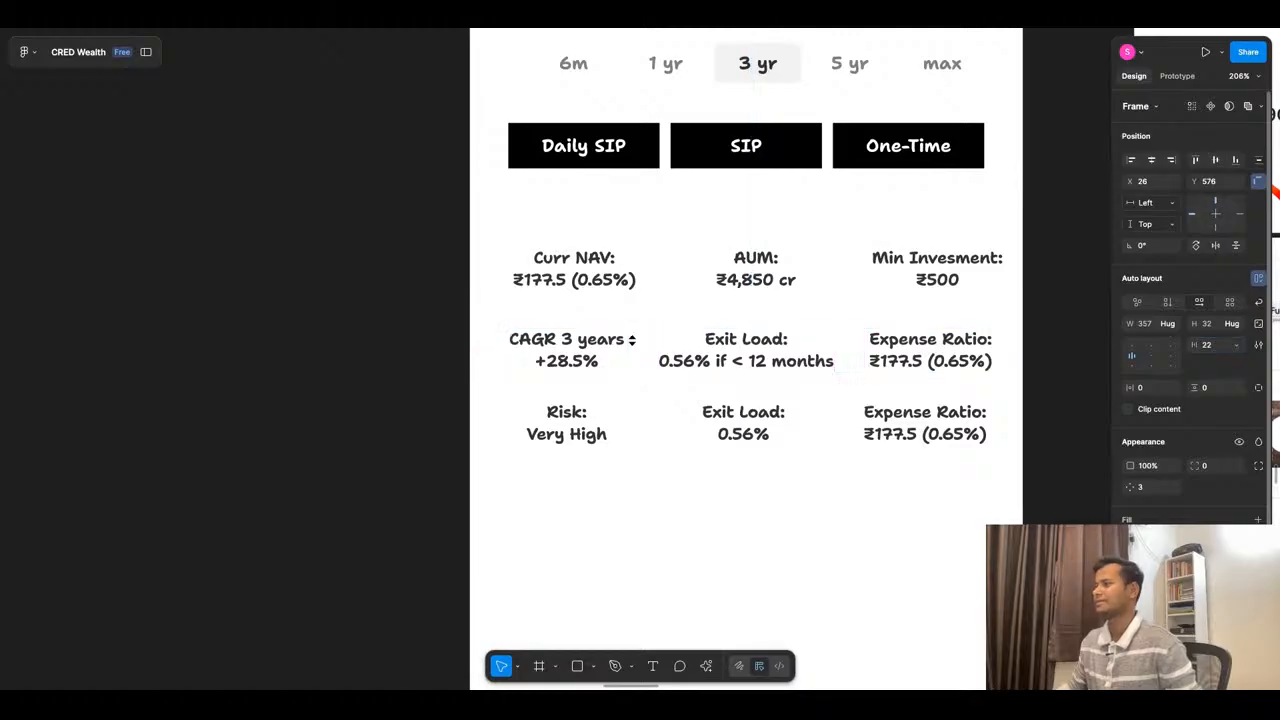
- Narrow the second row's Exit Load text box so its value wraps onto two lines
{"action": "left_click", "coordinate": [840, 356]}
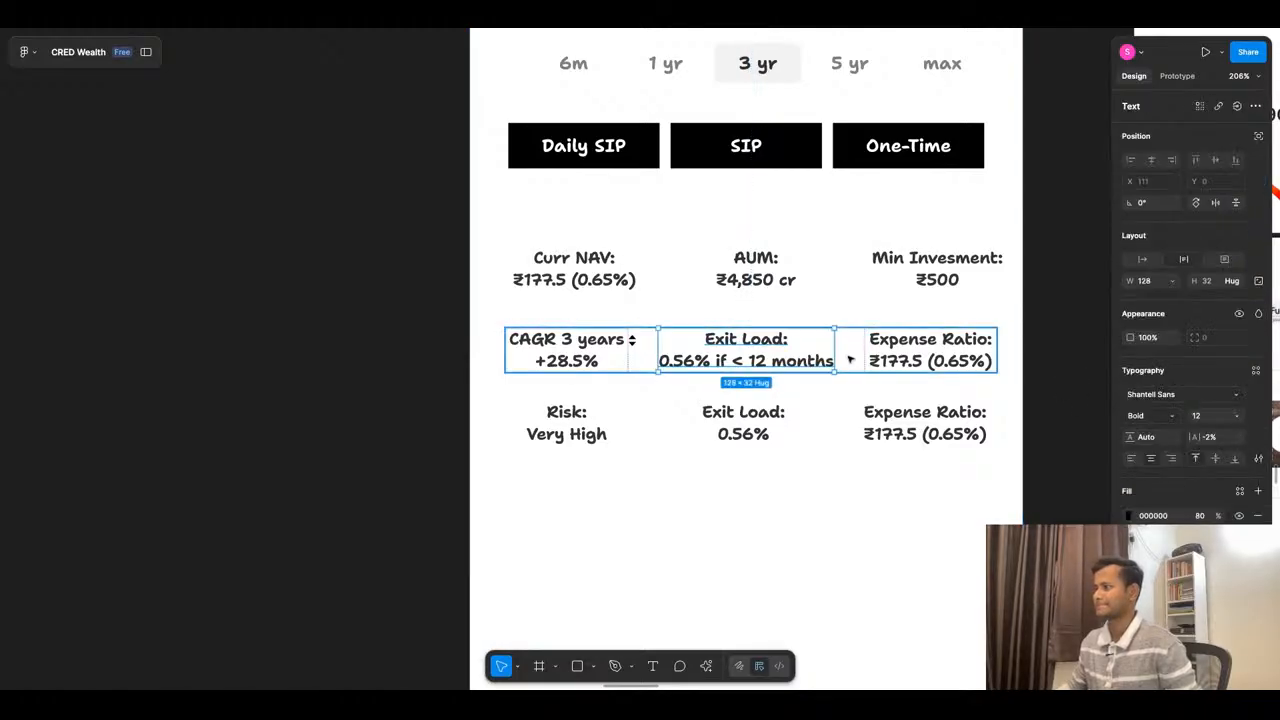
{"action": "left_click_drag", "start_coordinate": [837, 350], "coordinate": [818, 350]}
{"action": "left_click", "coordinate": [850, 463]}
- Widen the CAGR, Exit Load and Expense Ratio row to 362 and switch its horizontal spacing to automatic
{"action": "left_click", "coordinate": [861, 359]}
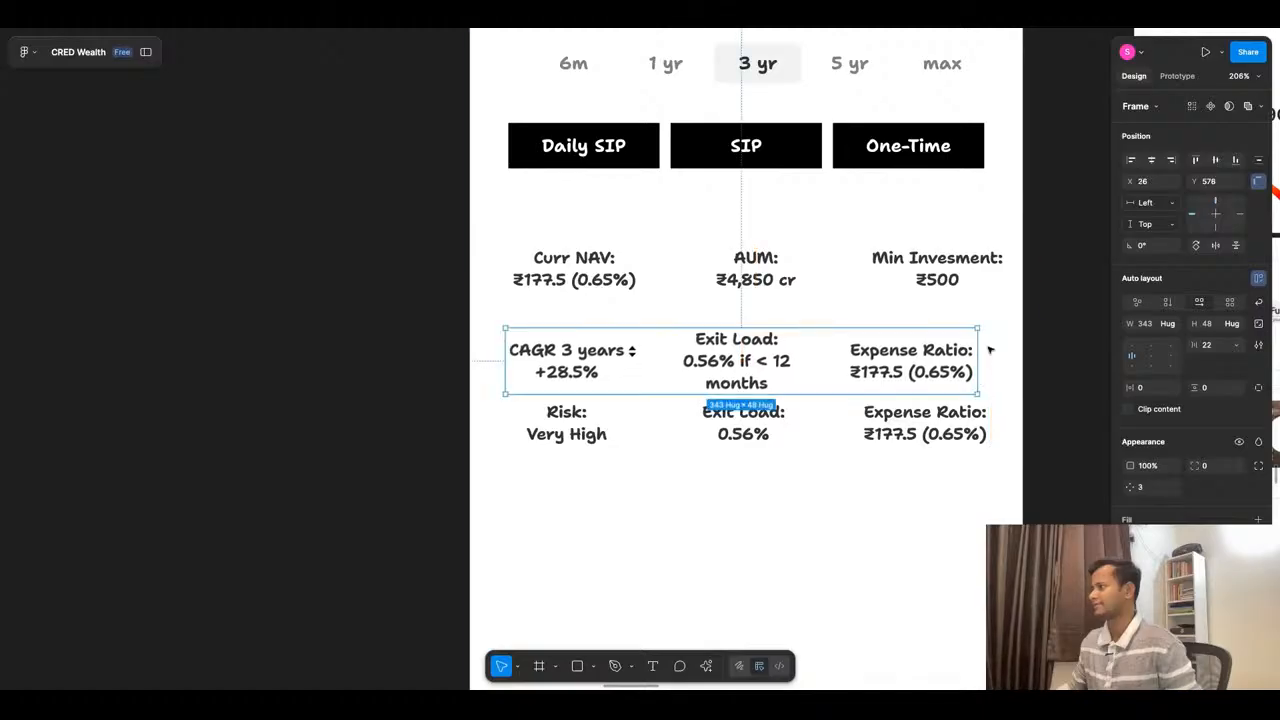
{"action": "left_click_drag", "start_coordinate": [977, 350], "coordinate": [1004, 349]}
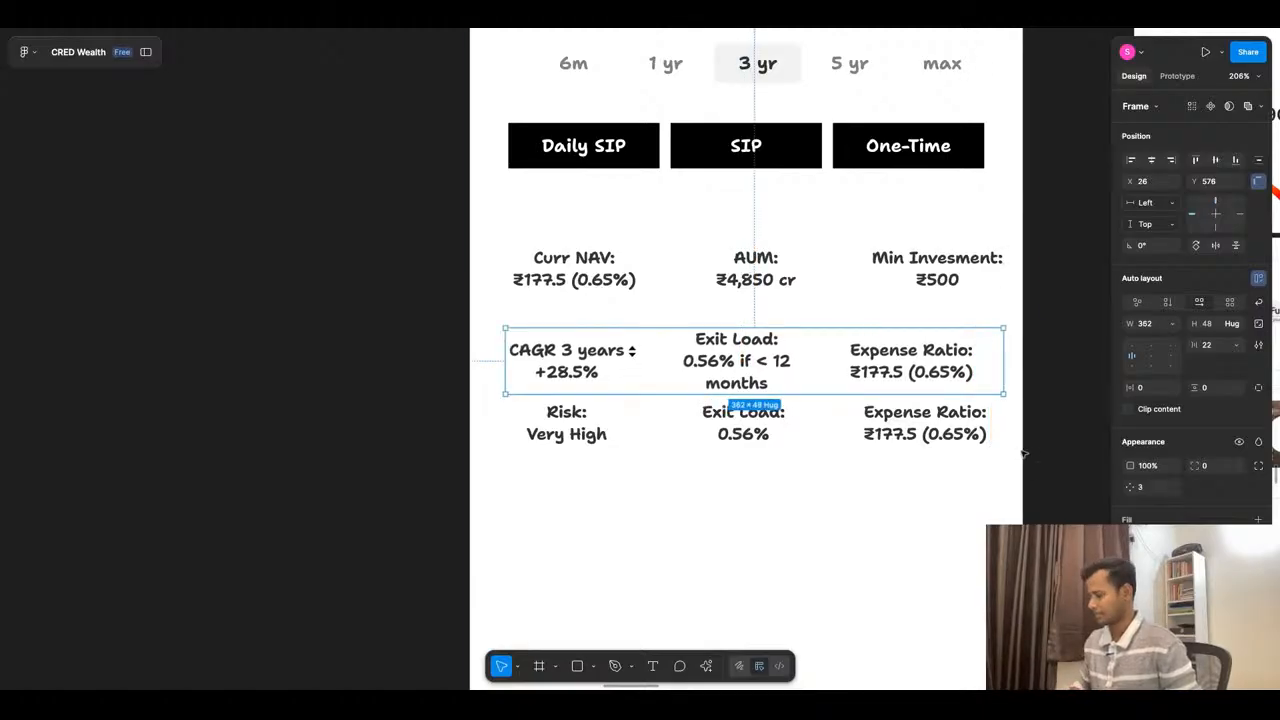
{"action": "key", "text": "Return"}
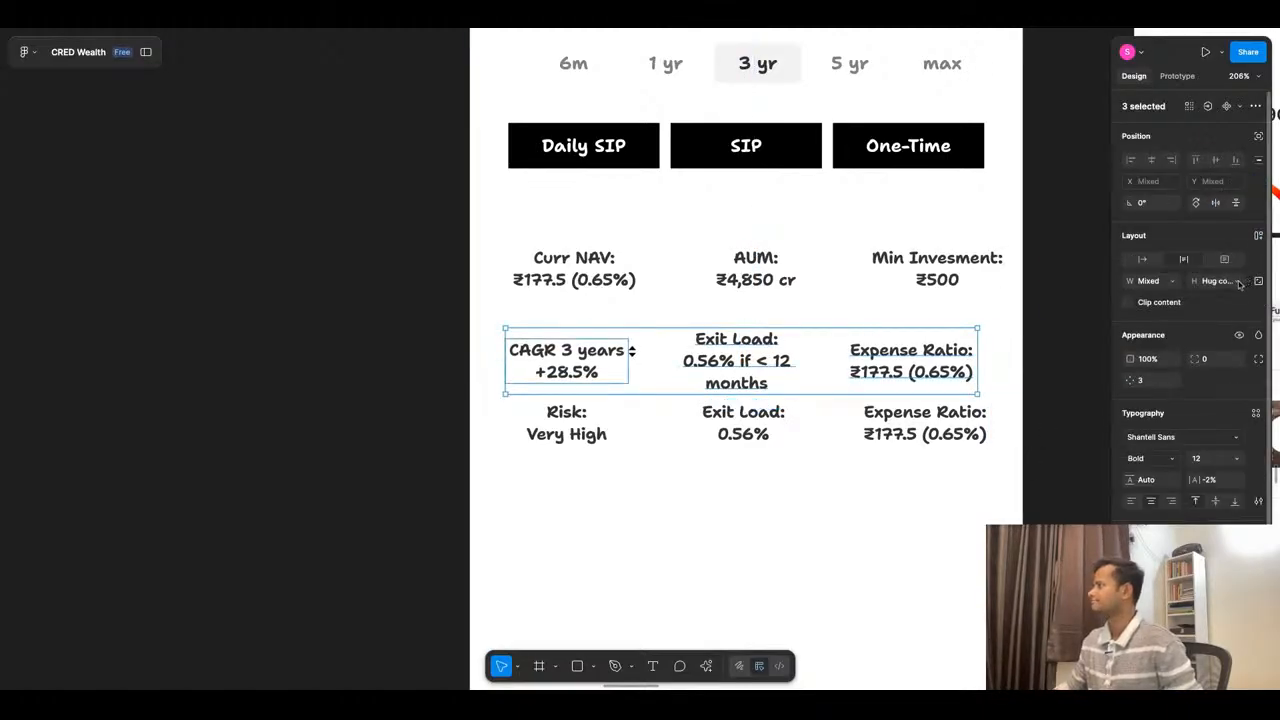
{"action": "left_click", "coordinate": [849, 509]}
{"action": "left_click", "coordinate": [851, 378]}
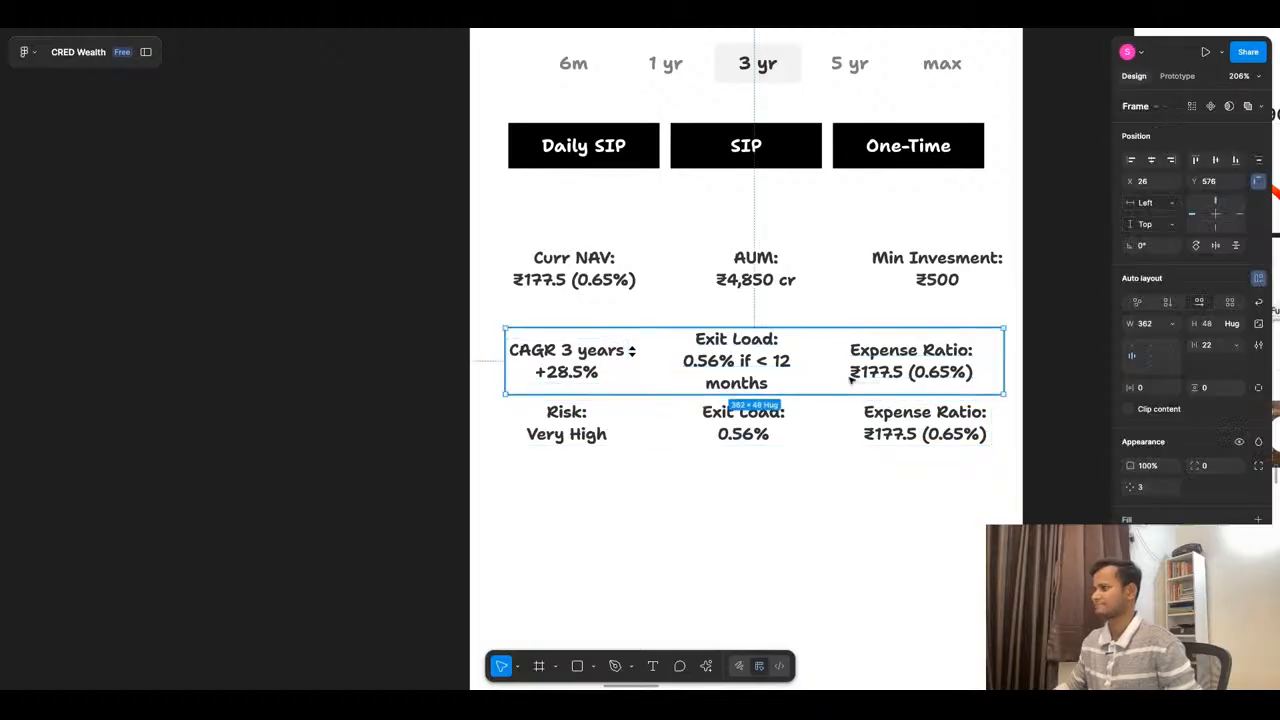
{"action": "left_click", "coordinate": [1237, 345]}
{"action": "left_click", "coordinate": [1226, 361]}
{"action": "left_click", "coordinate": [983, 511]}
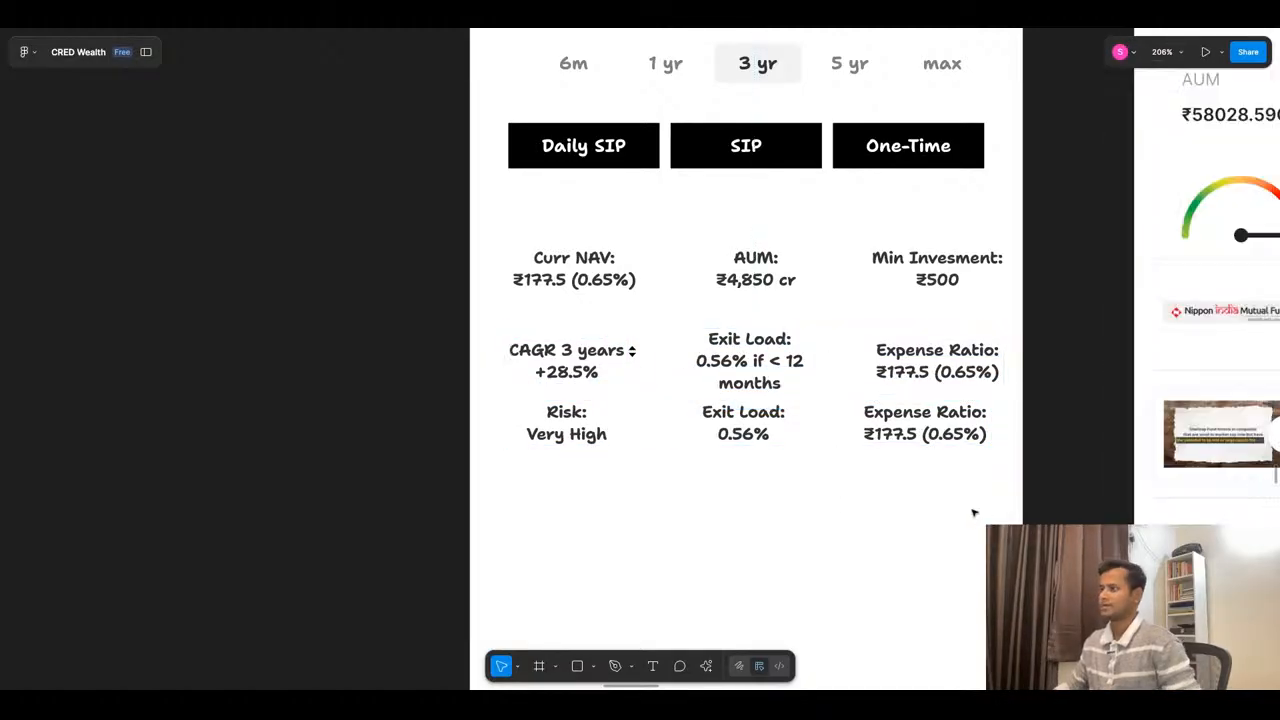
- Move the third row of key figures, starting with Risk, down to Y 644
{"action": "left_click_drag", "start_coordinate": [751, 413], "coordinate": [752, 434]}
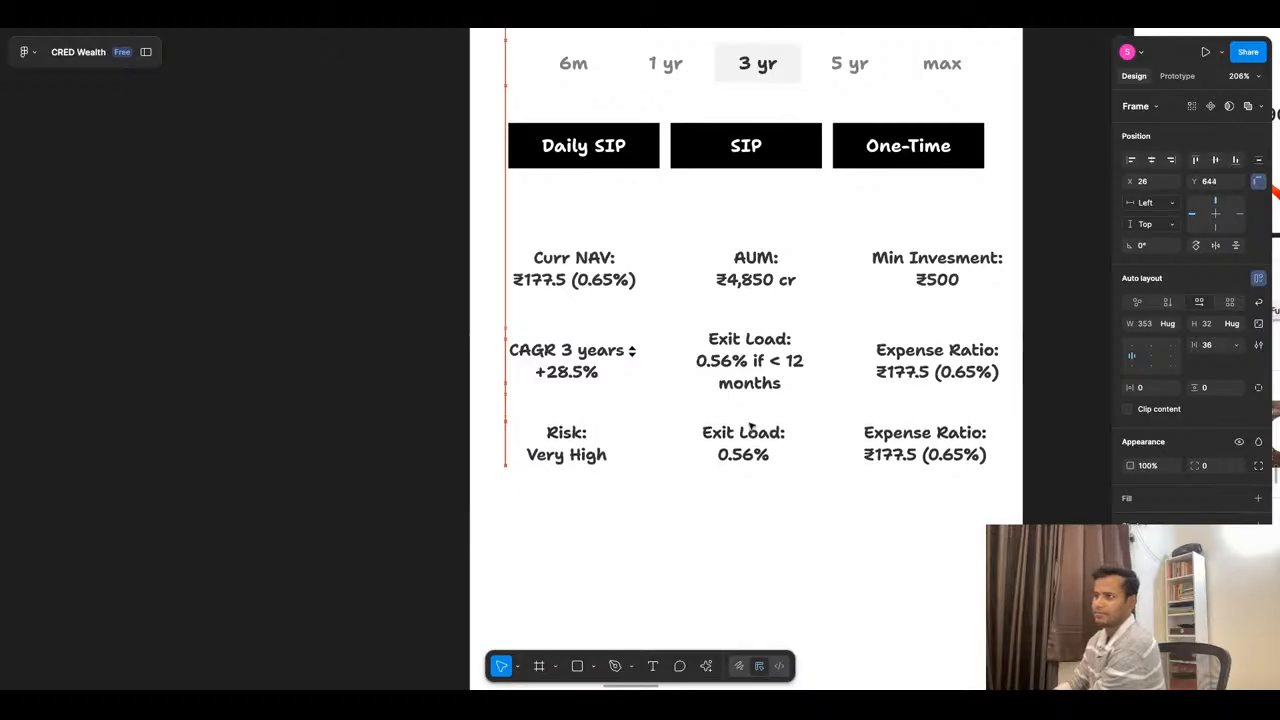
- Examine the reference fund detail screenshots below the wireframes, including the Nippon India and Parag Parikh fund screens, for further content sections
{"action": "left_click", "coordinate": [760, 535]}
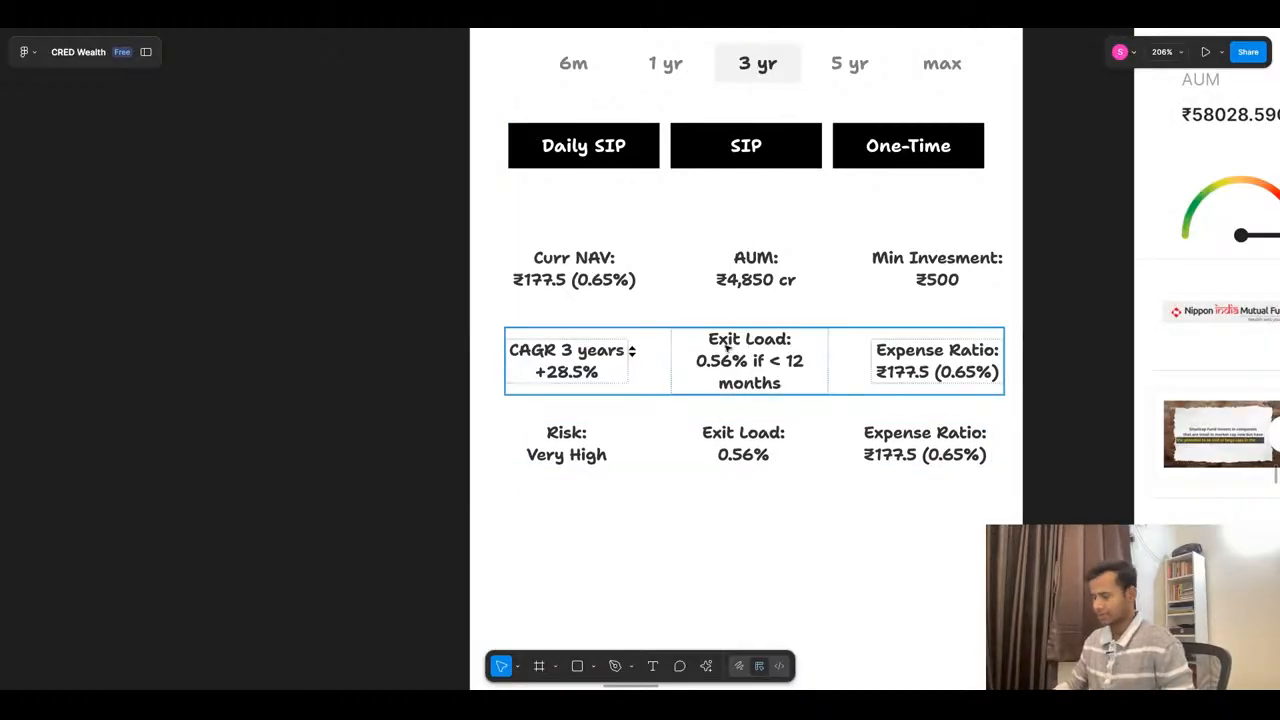
{"action": "scroll", "coordinate": [692, 324], "scroll_direction": "down", "scroll_amount": 5}
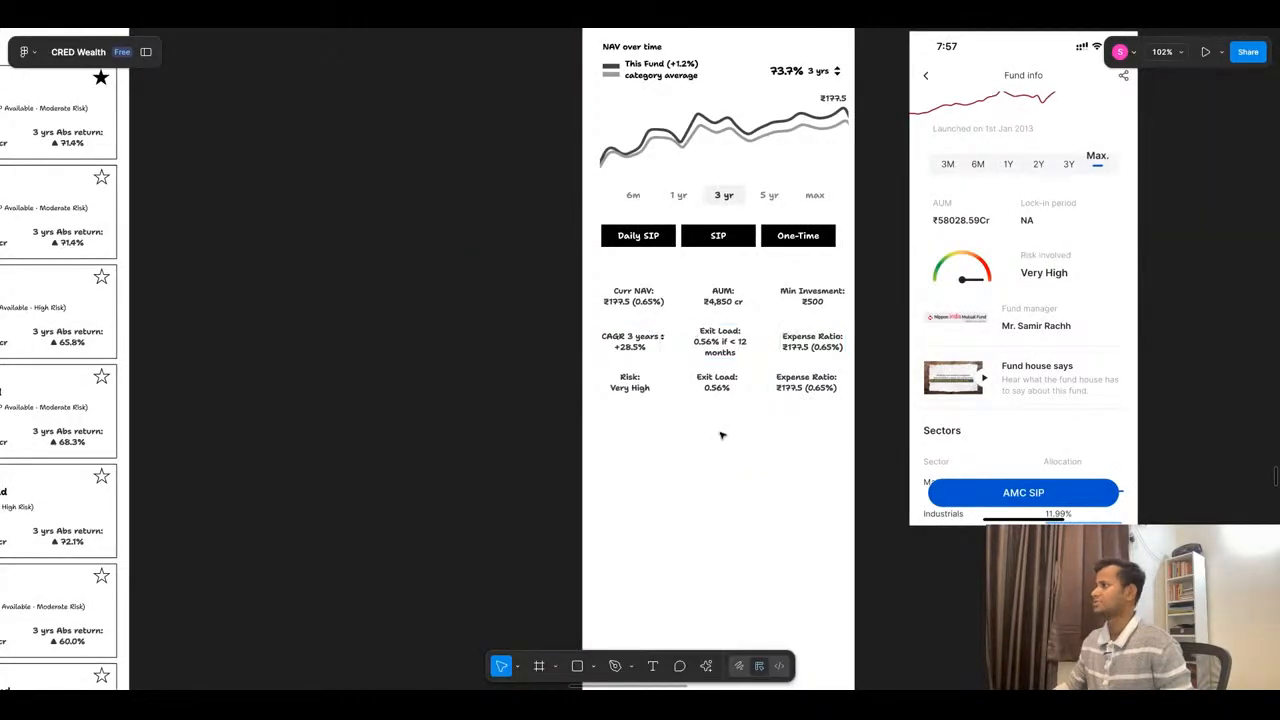
{"action": "scroll", "coordinate": [723, 434], "scroll_direction": "down", "scroll_amount": 5}
{"action": "scroll", "coordinate": [946, 443], "scroll_direction": "up", "scroll_amount": 5}
{"action": "scroll", "coordinate": [946, 443], "scroll_direction": "up", "scroll_amount": 2}
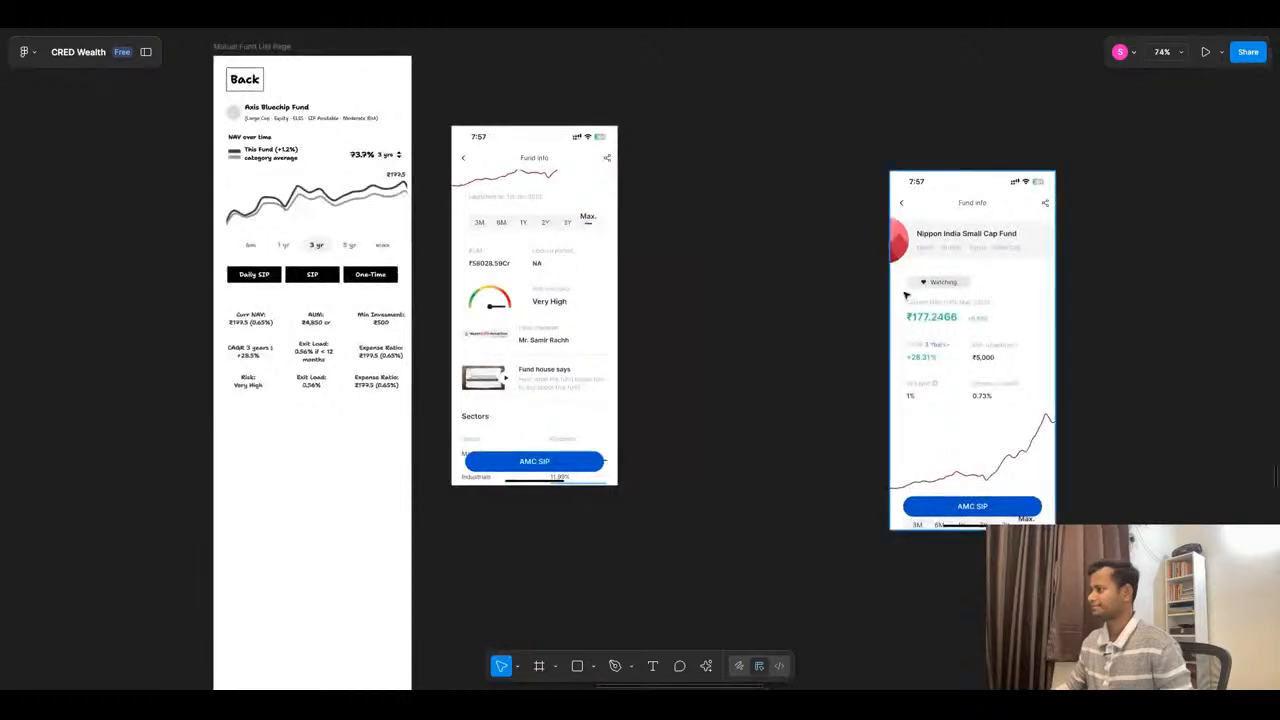
{"action": "scroll", "coordinate": [700, 400], "scroll_direction": "down", "scroll_amount": 5}
{"action": "scroll", "coordinate": [779, 338], "scroll_direction": "down", "scroll_amount": 3}
{"action": "scroll", "coordinate": [779, 338], "scroll_direction": "down", "scroll_amount": 5}
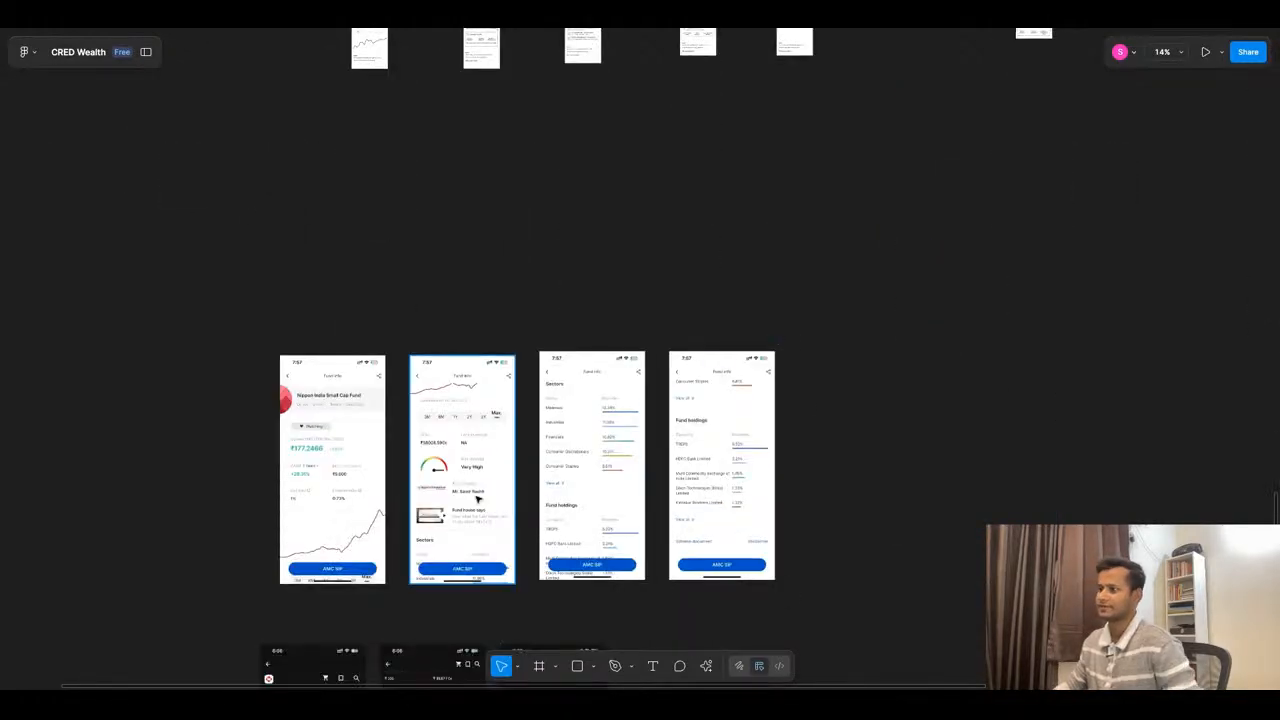
{"action": "scroll", "coordinate": [600, 355], "scroll_direction": "down", "scroll_amount": 3}
{"action": "scroll", "coordinate": [577, 355], "scroll_direction": "down", "scroll_amount": 5}
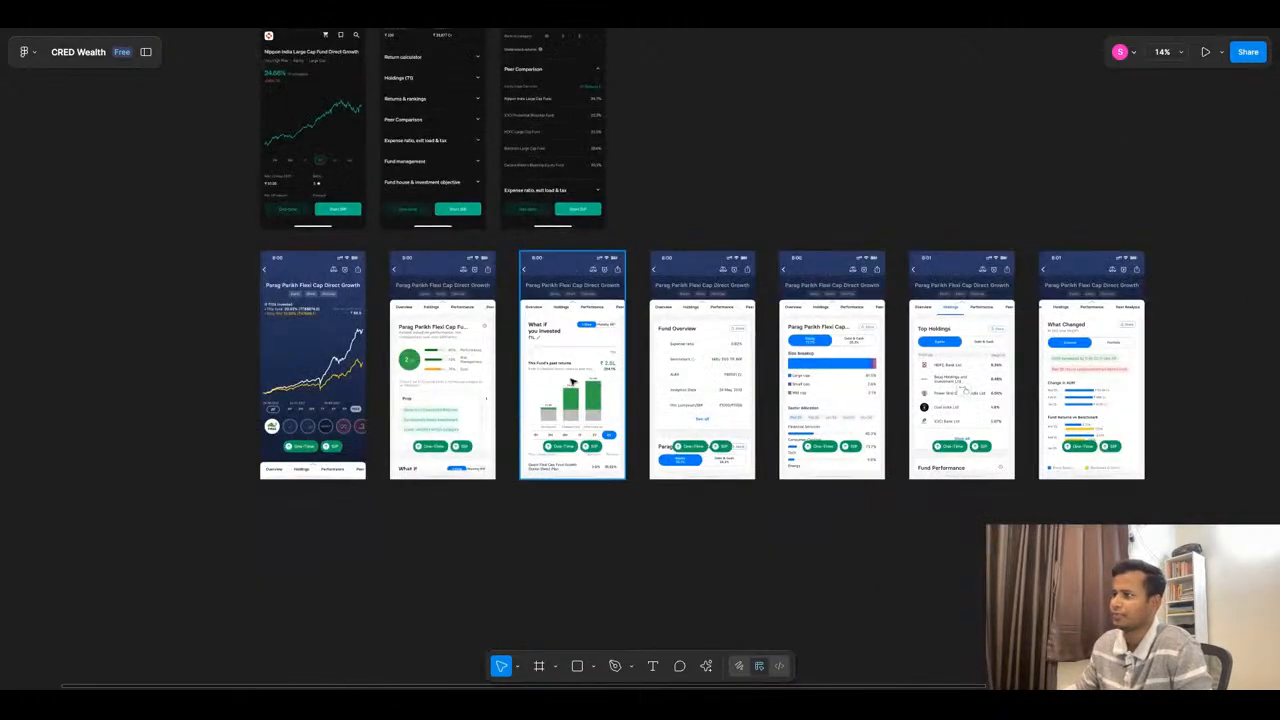
{"action": "scroll", "coordinate": [436, 430], "scroll_direction": "up", "scroll_amount": 3}
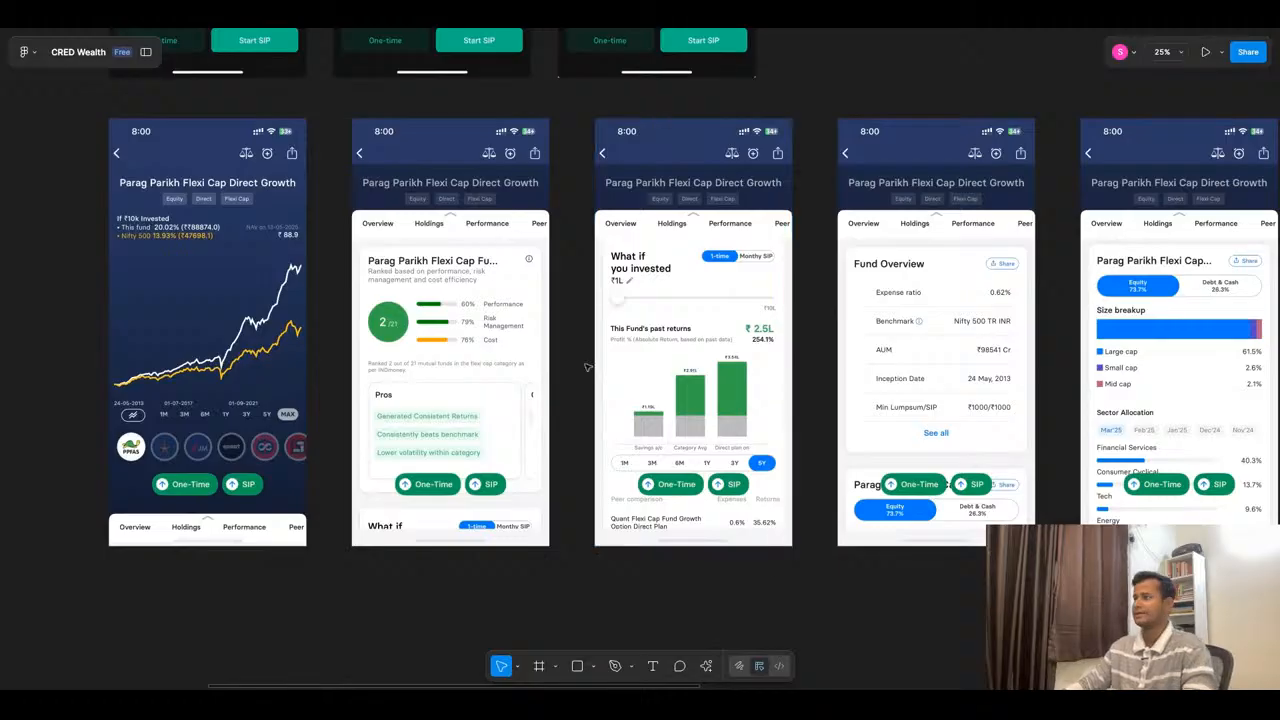
{"action": "scroll", "coordinate": [629, 429], "scroll_direction": "down", "scroll_amount": 1}
{"action": "scroll", "coordinate": [629, 429], "scroll_direction": "down", "scroll_amount": 2}
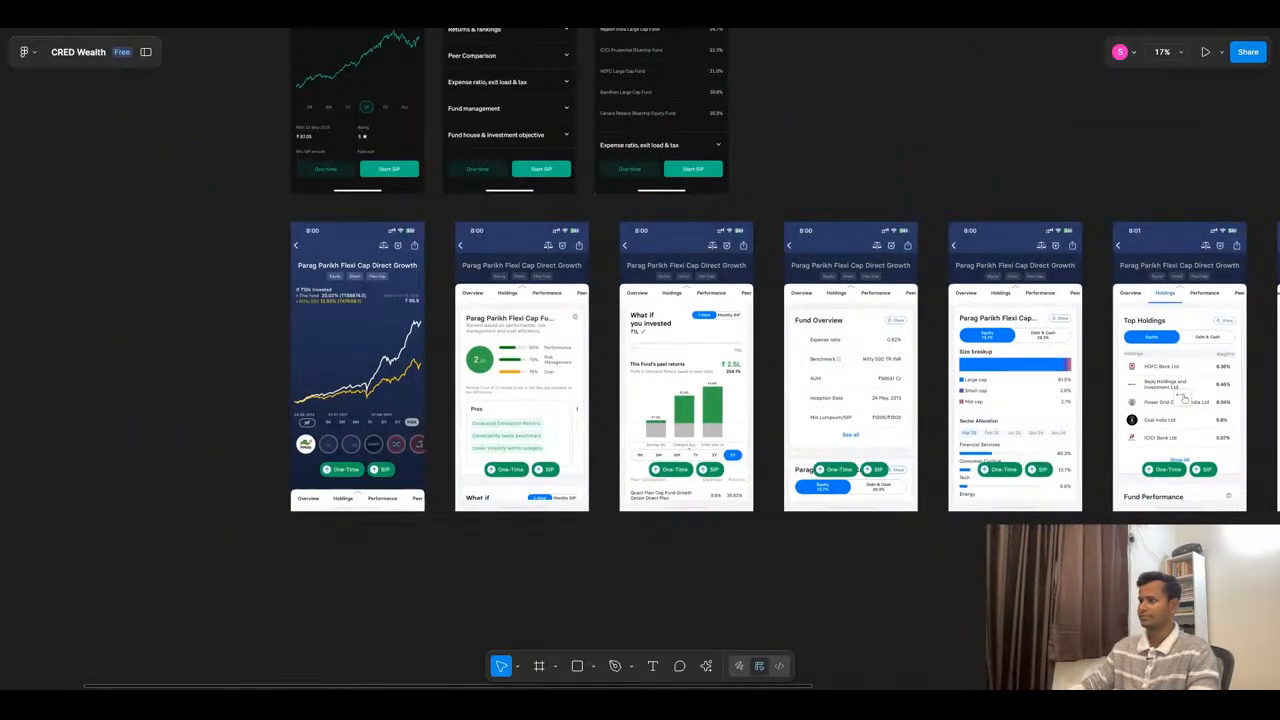
{"action": "scroll", "coordinate": [685, 441], "scroll_direction": "down", "scroll_amount": 5}
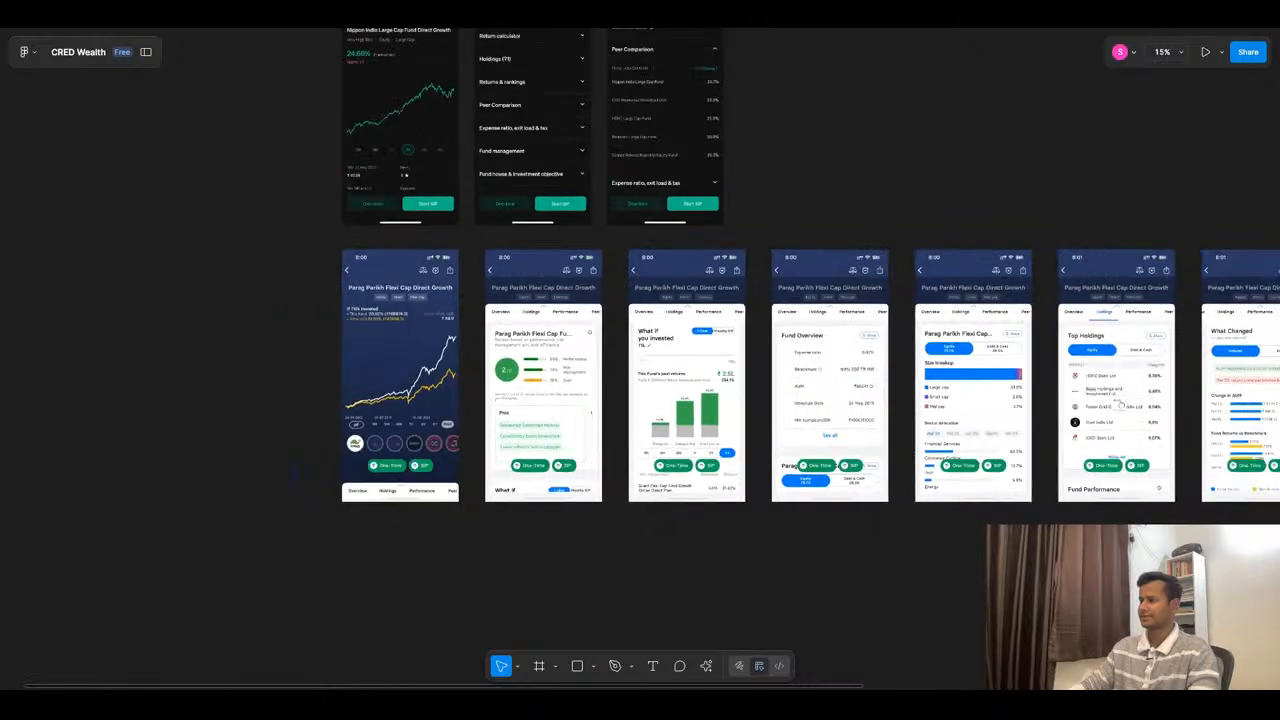
{"action": "scroll", "coordinate": [697, 210], "scroll_direction": "up", "scroll_amount": 1}
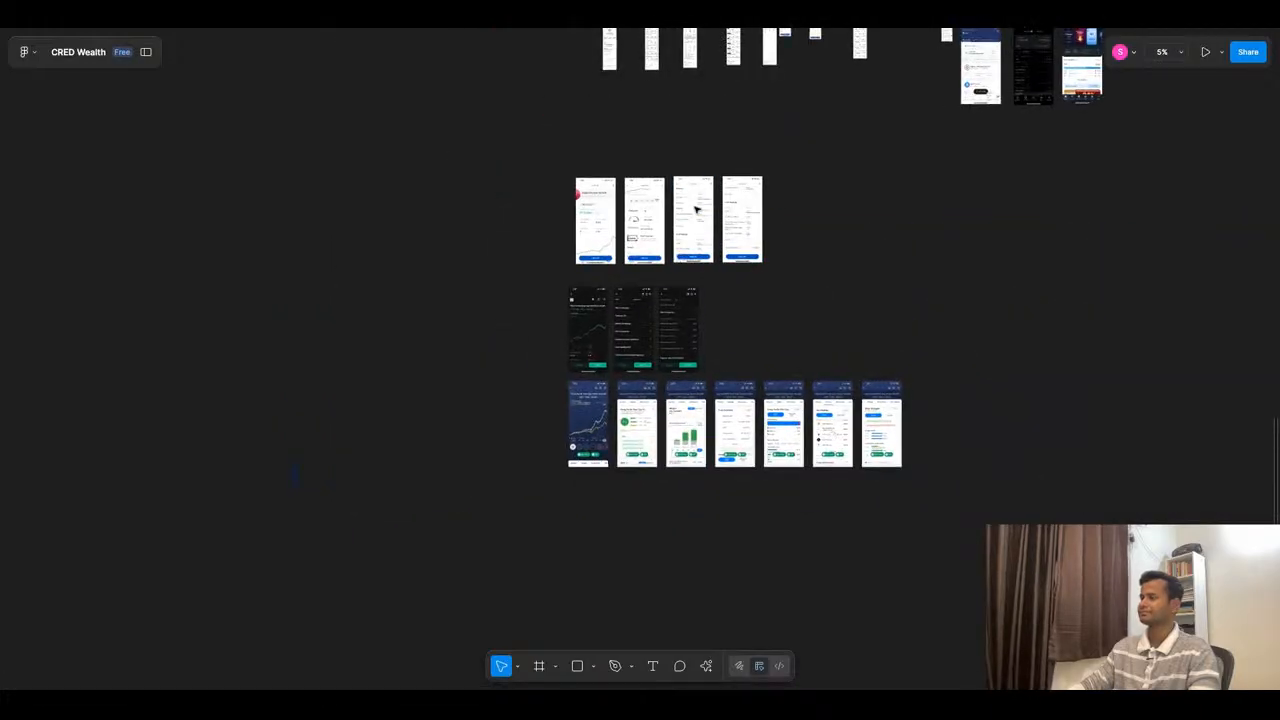
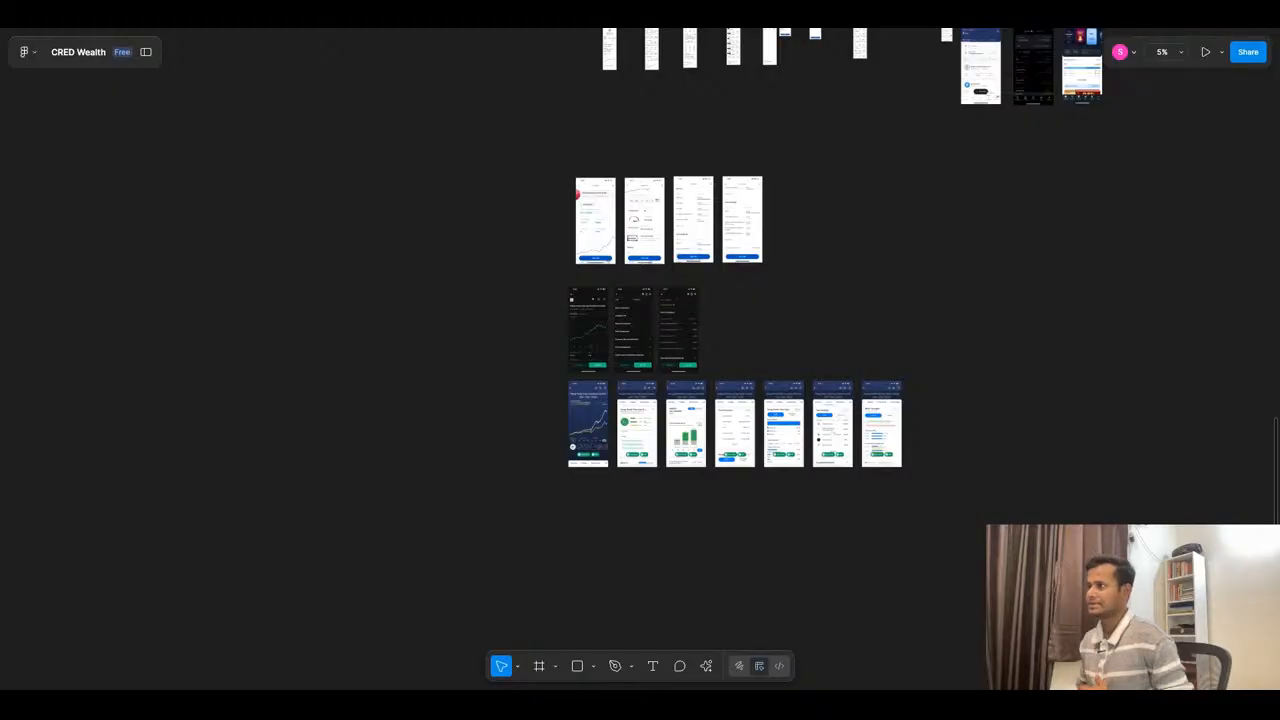
- Examine the reference fund info screens for the order and content of key figures, risk gauge, sectors and fund holdings
{"action": "scroll", "coordinate": [735, 339], "scroll_direction": "up", "scroll_amount": 3}
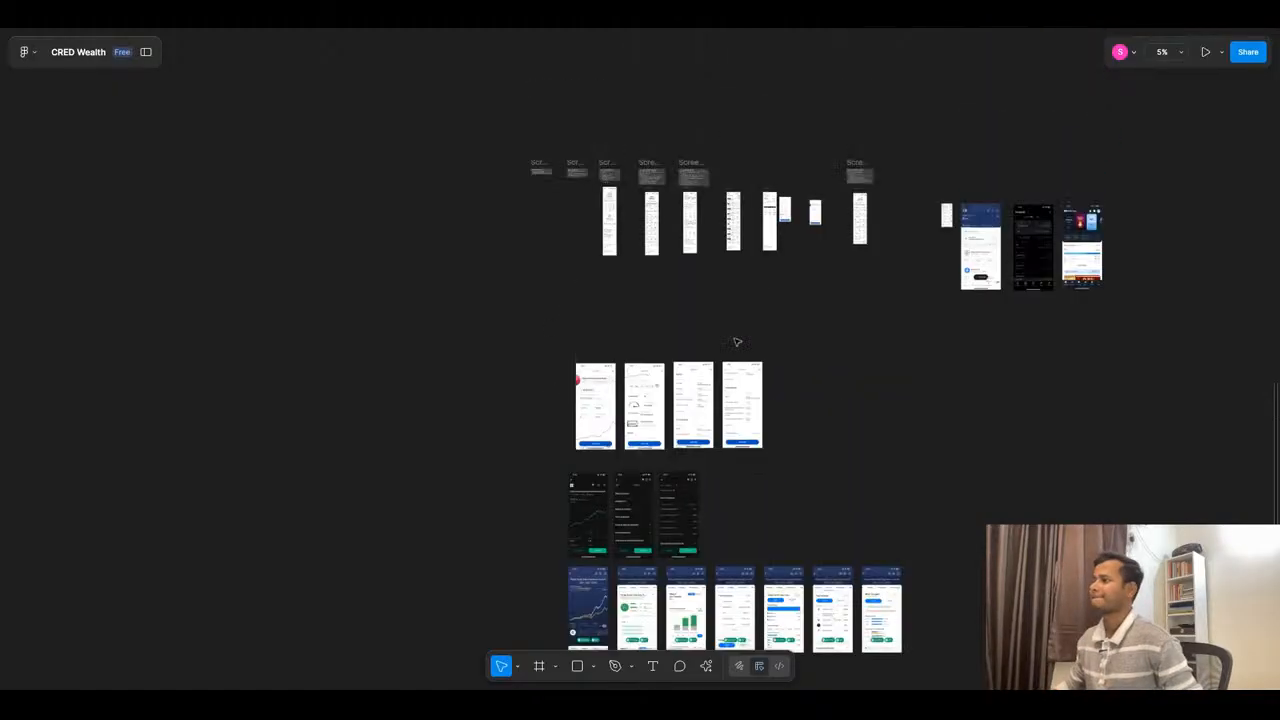
{"action": "scroll", "coordinate": [654, 511], "scroll_direction": "up", "scroll_amount": 5}
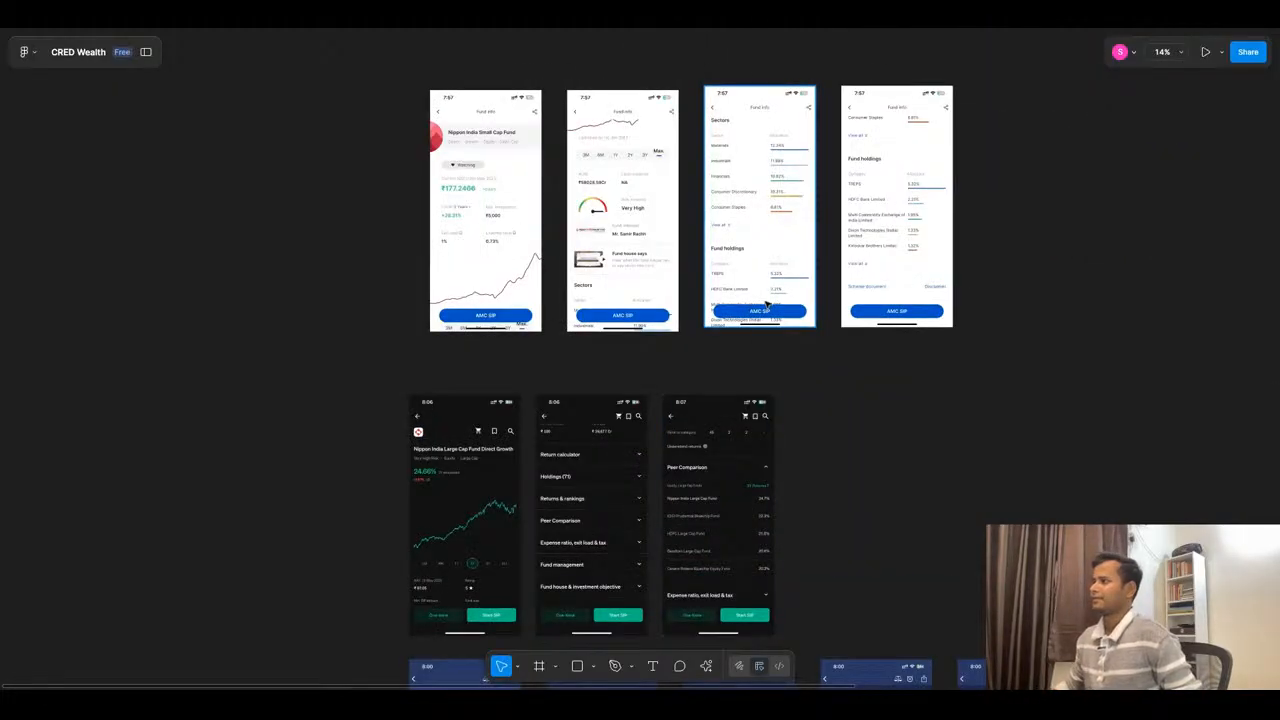
{"action": "scroll", "coordinate": [767, 303], "scroll_direction": "up", "scroll_amount": 1}
{"action": "scroll", "coordinate": [673, 225], "scroll_direction": "up", "scroll_amount": 5}
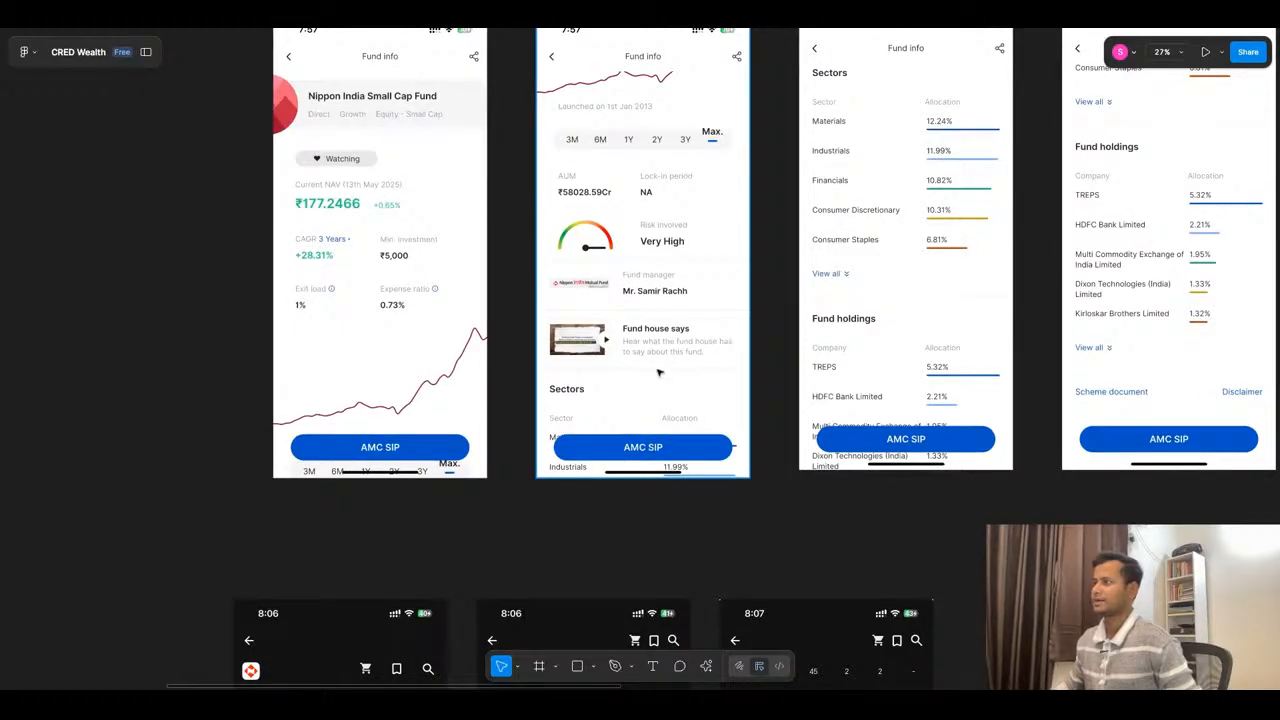
{"action": "scroll", "coordinate": [658, 373], "scroll_direction": "down", "scroll_amount": 5}
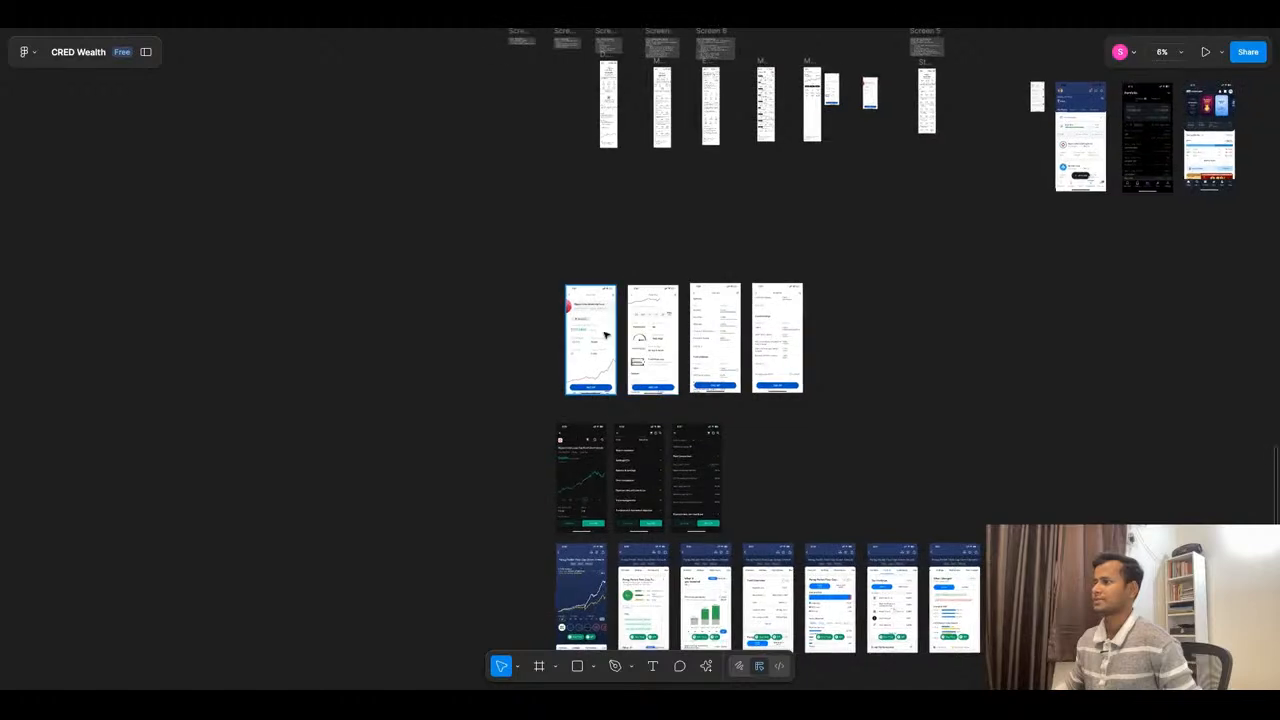
{"action": "scroll", "coordinate": [598, 328], "scroll_direction": "up", "scroll_amount": 5}
{"action": "scroll", "coordinate": [626, 347], "scroll_direction": "down", "scroll_amount": 3}
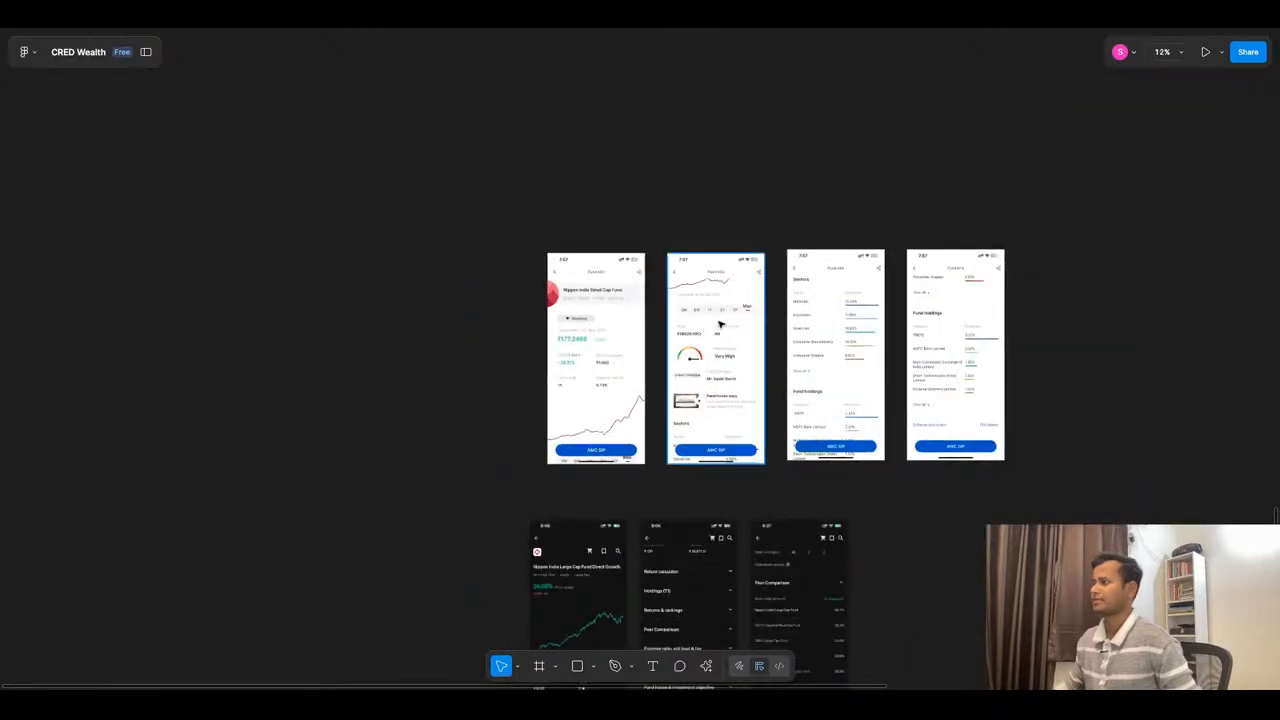
{"action": "scroll", "coordinate": [690, 330], "scroll_direction": "down", "scroll_amount": 5}
- Switch to the CRED Investment App Design chat in ChatGPT and review the fund details, performance snapshot and header section specifications
{"action": "left_click", "coordinate": [630, 31]}
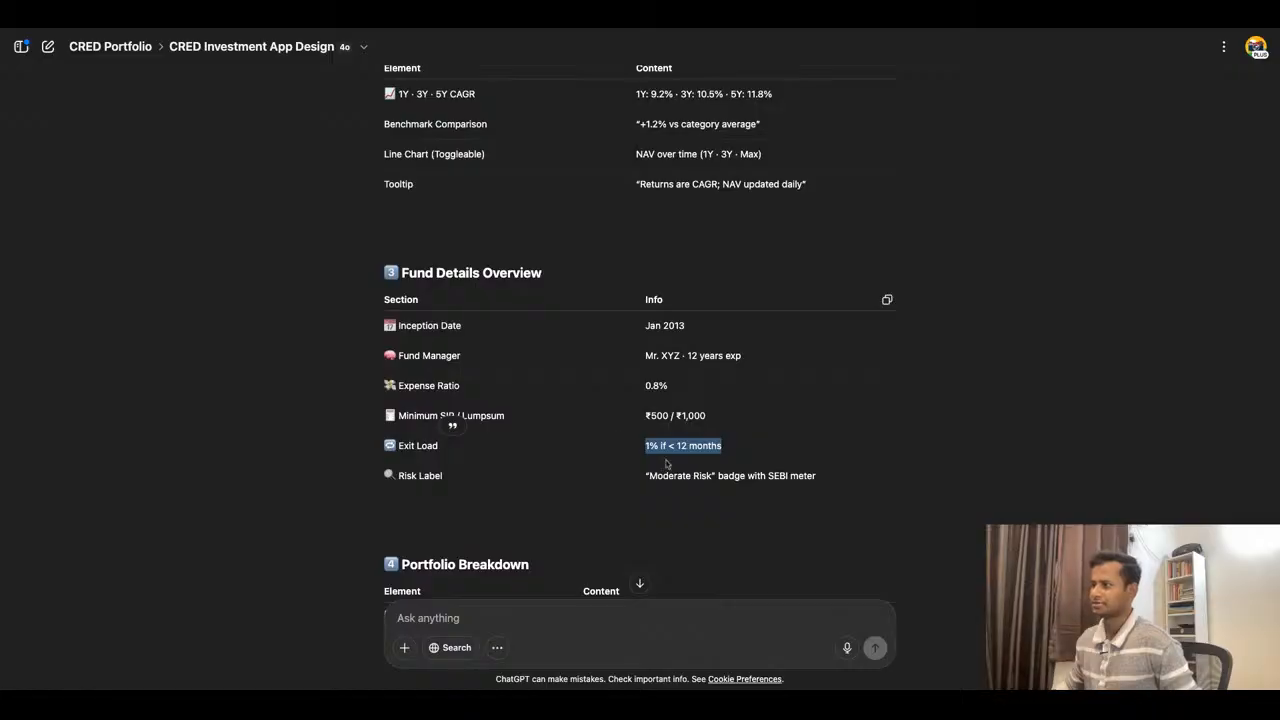
{"action": "scroll", "coordinate": [640, 420], "scroll_direction": "up", "scroll_amount": 2}
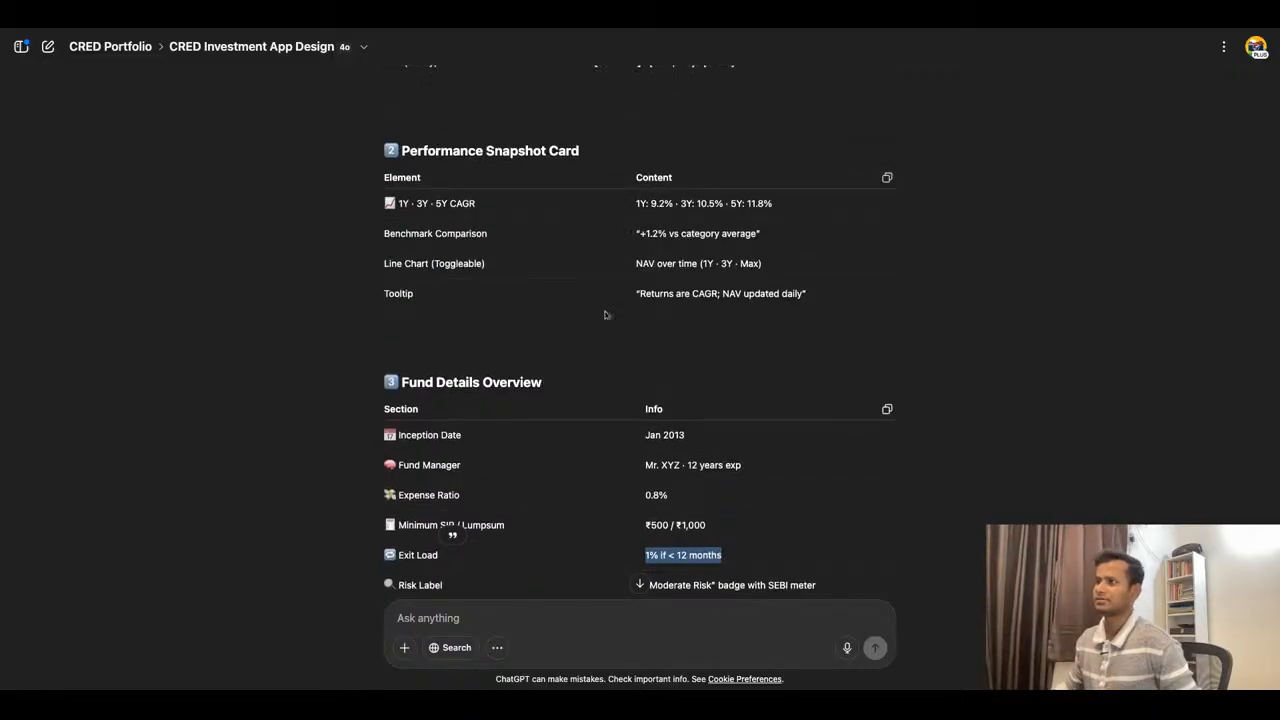
{"action": "scroll", "coordinate": [634, 316], "scroll_direction": "up", "scroll_amount": 8}
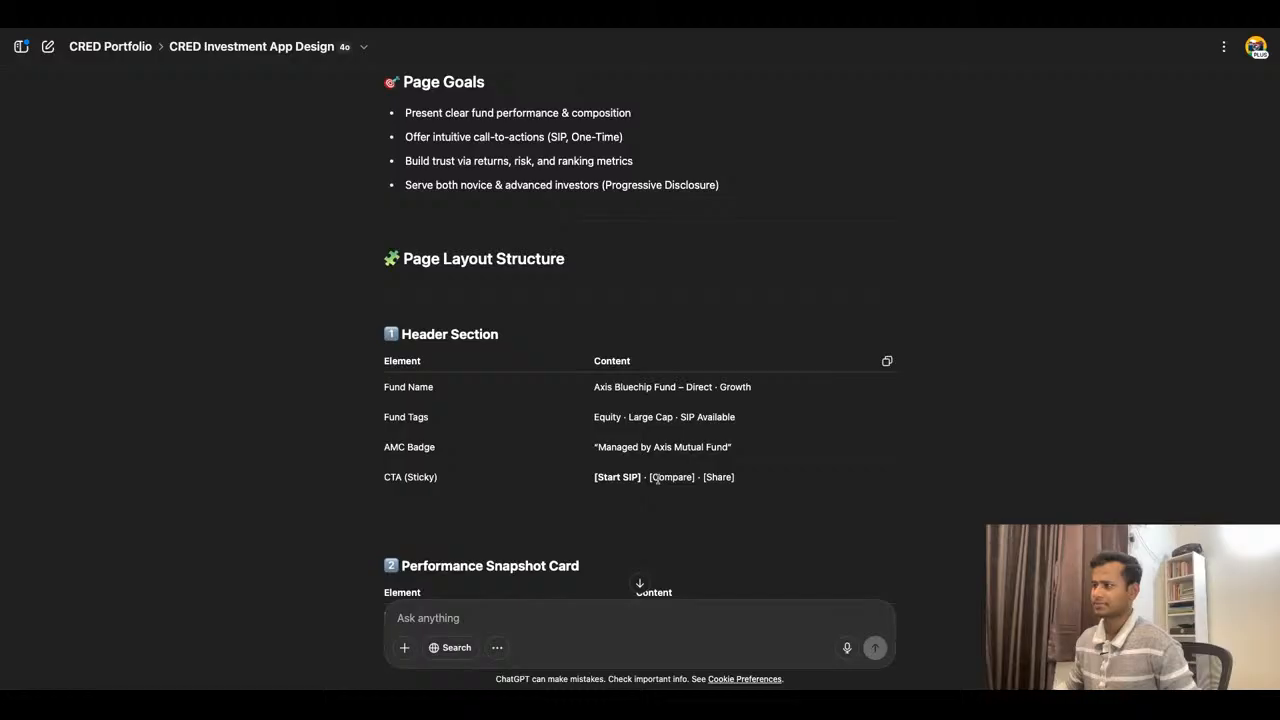
{"action": "left_click", "coordinate": [522, 15]}
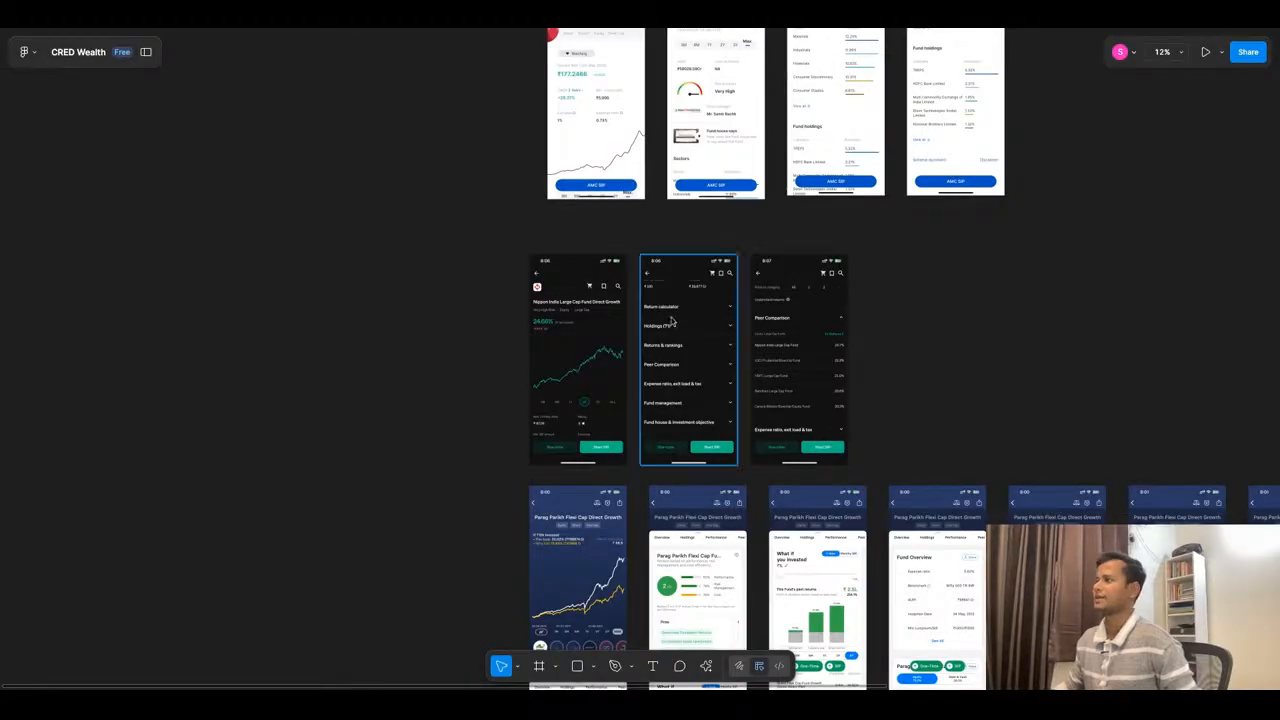
- Move the wireframe's third row of key figures, starting with Risk, down to Y 758 to free space above it
{"action": "scroll", "coordinate": [686, 320], "scroll_direction": "down", "scroll_amount": 5}
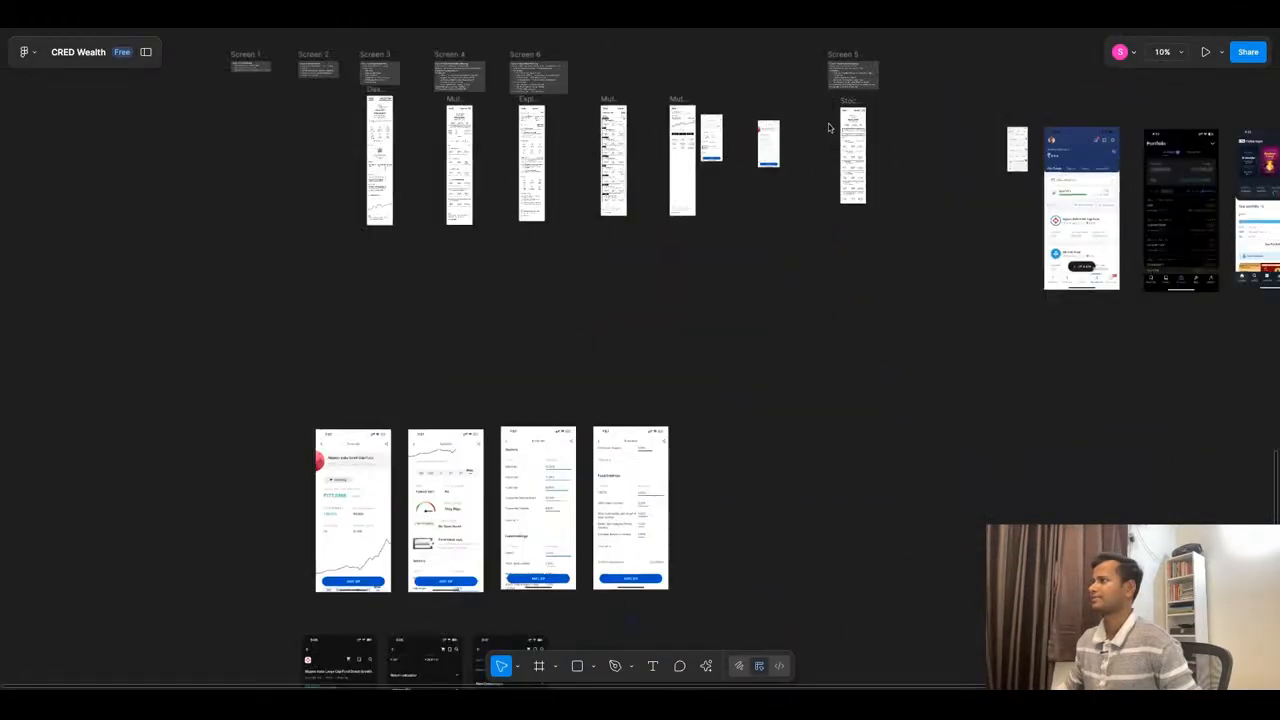
{"action": "scroll", "coordinate": [686, 140], "scroll_direction": "up", "scroll_amount": 10}
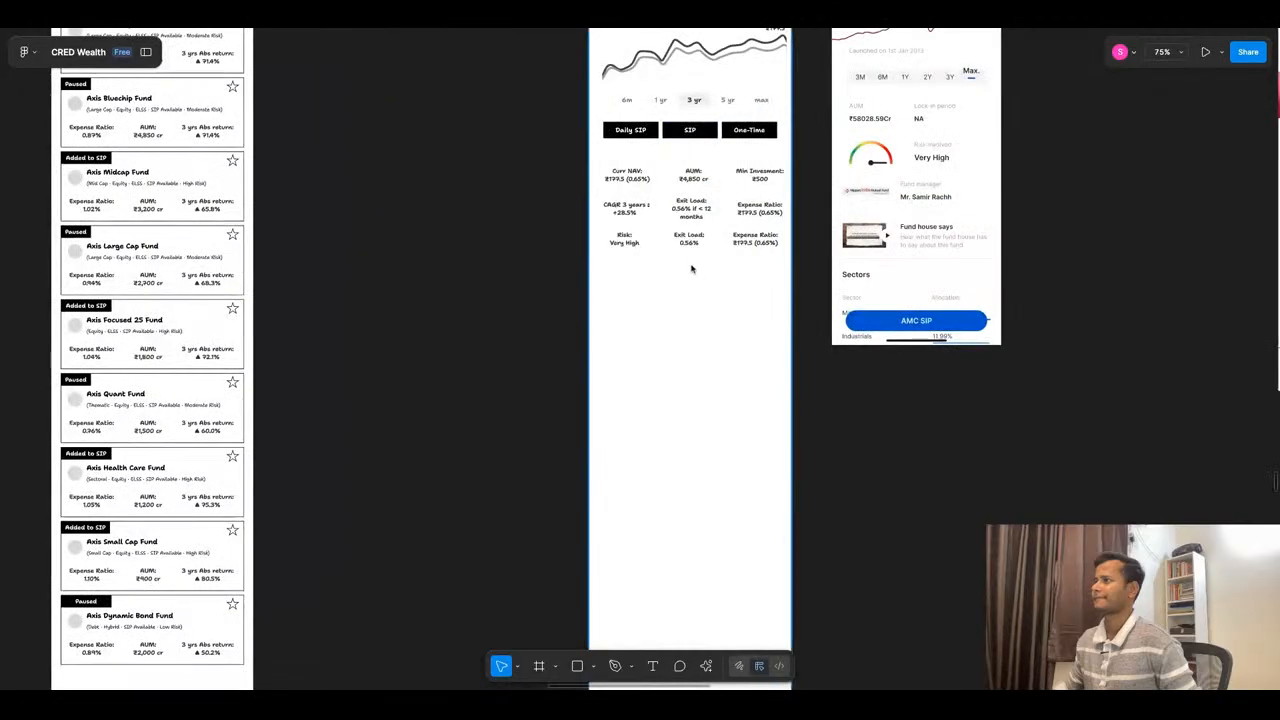
{"action": "scroll", "coordinate": [691, 270], "scroll_direction": "up", "scroll_amount": 5}
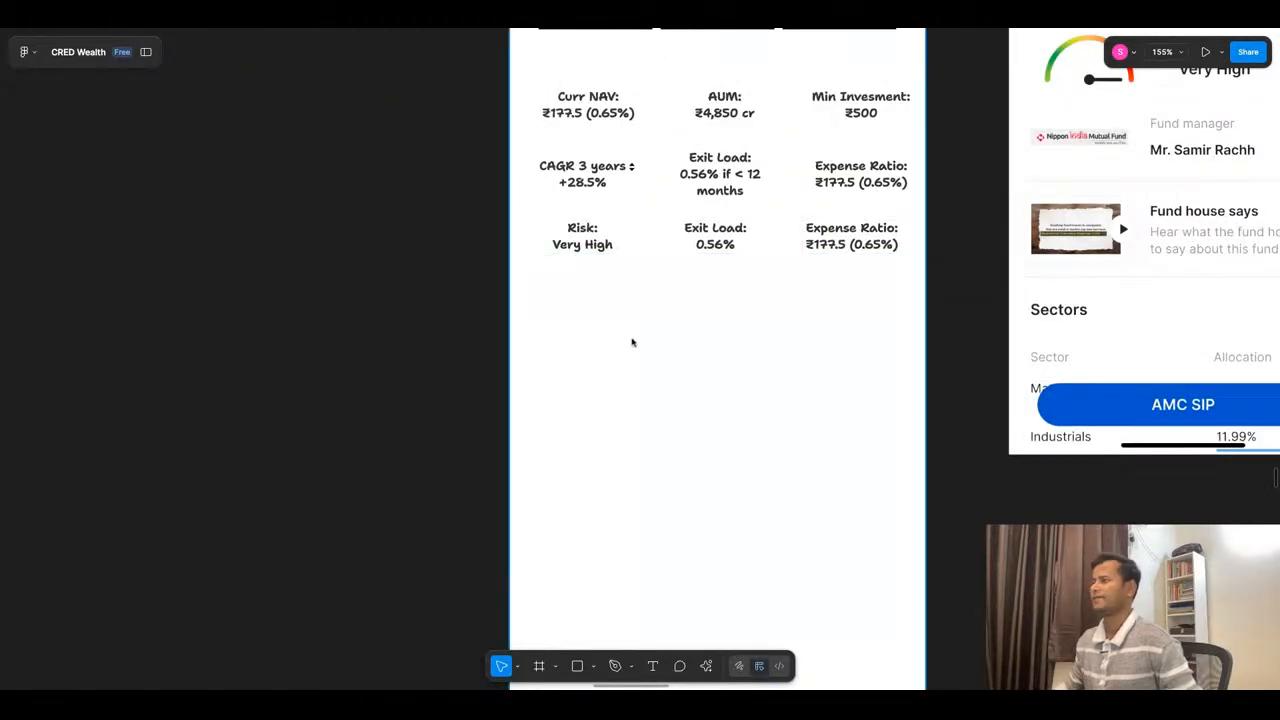
{"action": "double_click", "coordinate": [730, 229]}
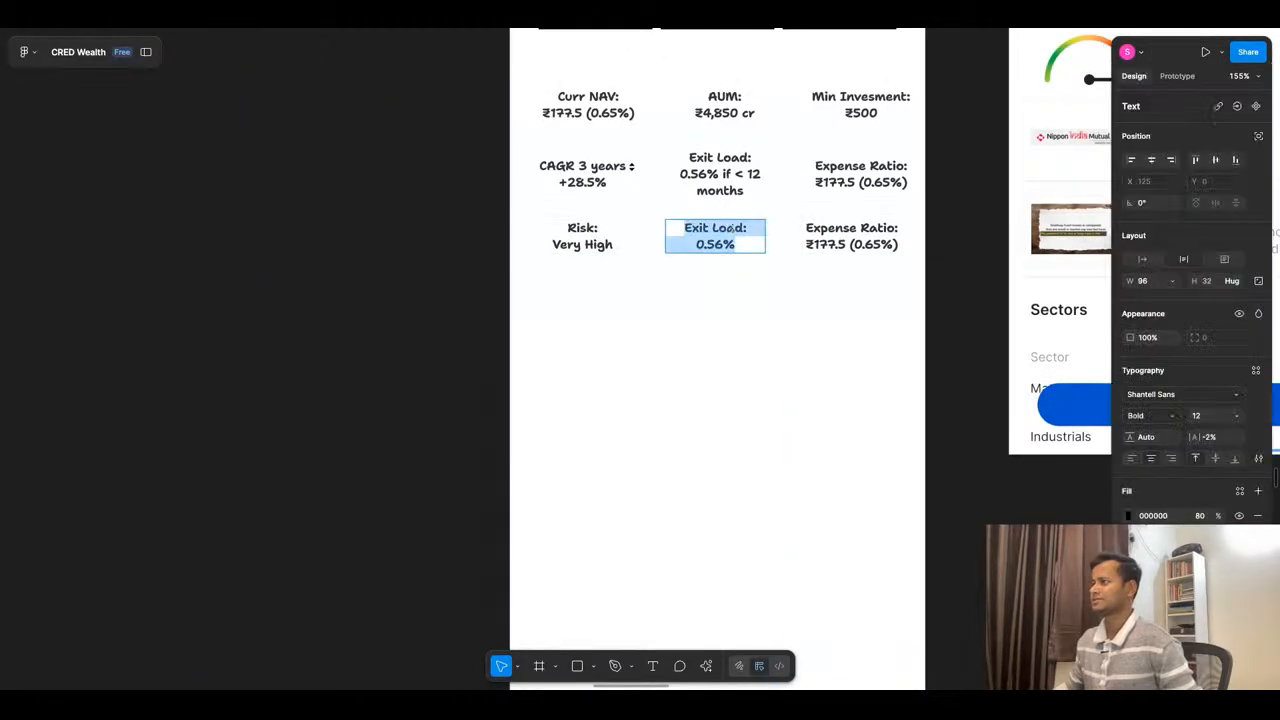
{"action": "key", "text": "Escape"}
{"action": "left_click", "coordinate": [773, 340]}
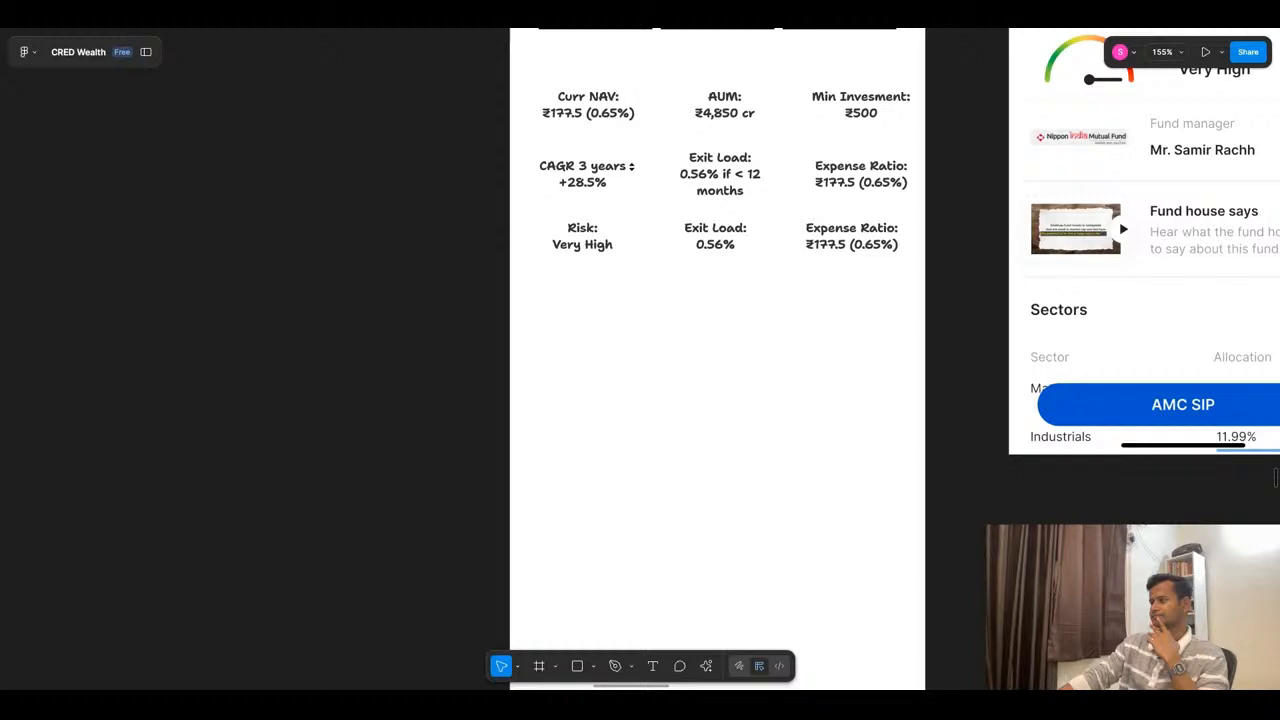
{"action": "left_click", "coordinate": [755, 243]}
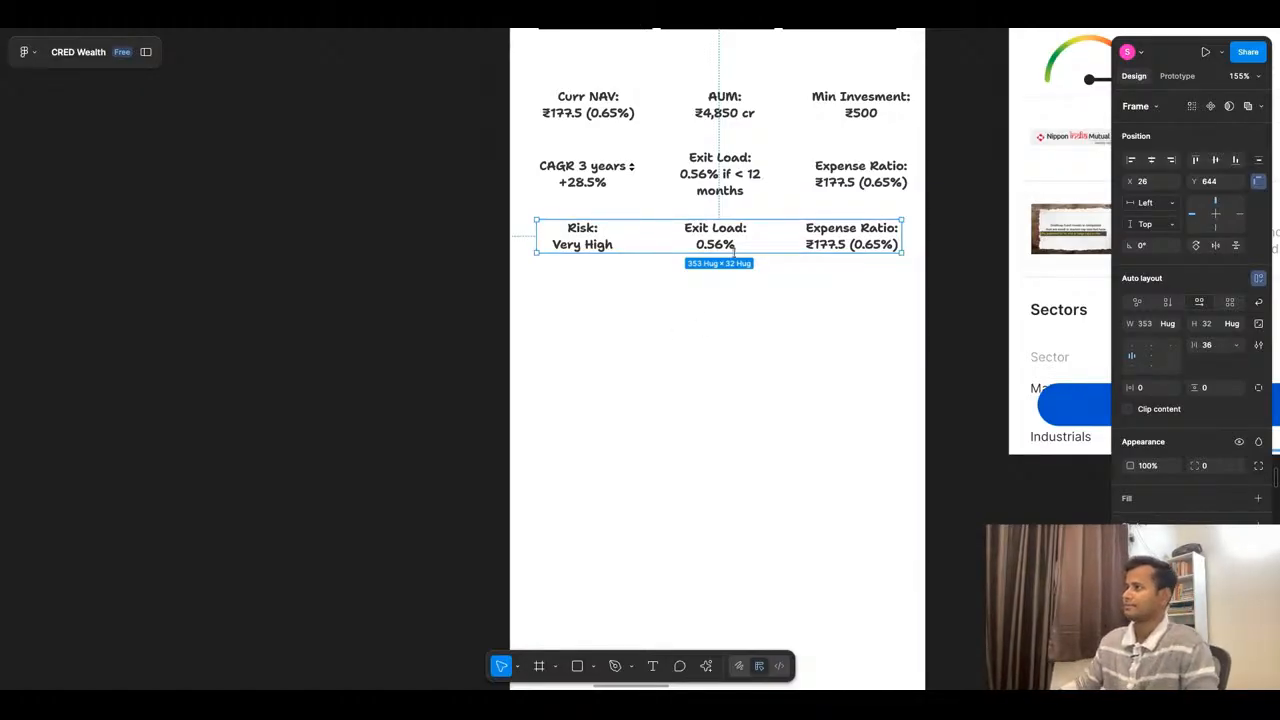
{"action": "left_click_drag", "start_coordinate": [735, 243], "coordinate": [733, 361]}
{"action": "scroll", "coordinate": [708, 317], "scroll_direction": "down", "scroll_amount": 5}
{"action": "scroll", "coordinate": [1052, 141], "scroll_direction": "up", "scroll_amount": 1}
{"action": "scroll", "coordinate": [983, 166], "scroll_direction": "up", "scroll_amount": 2}
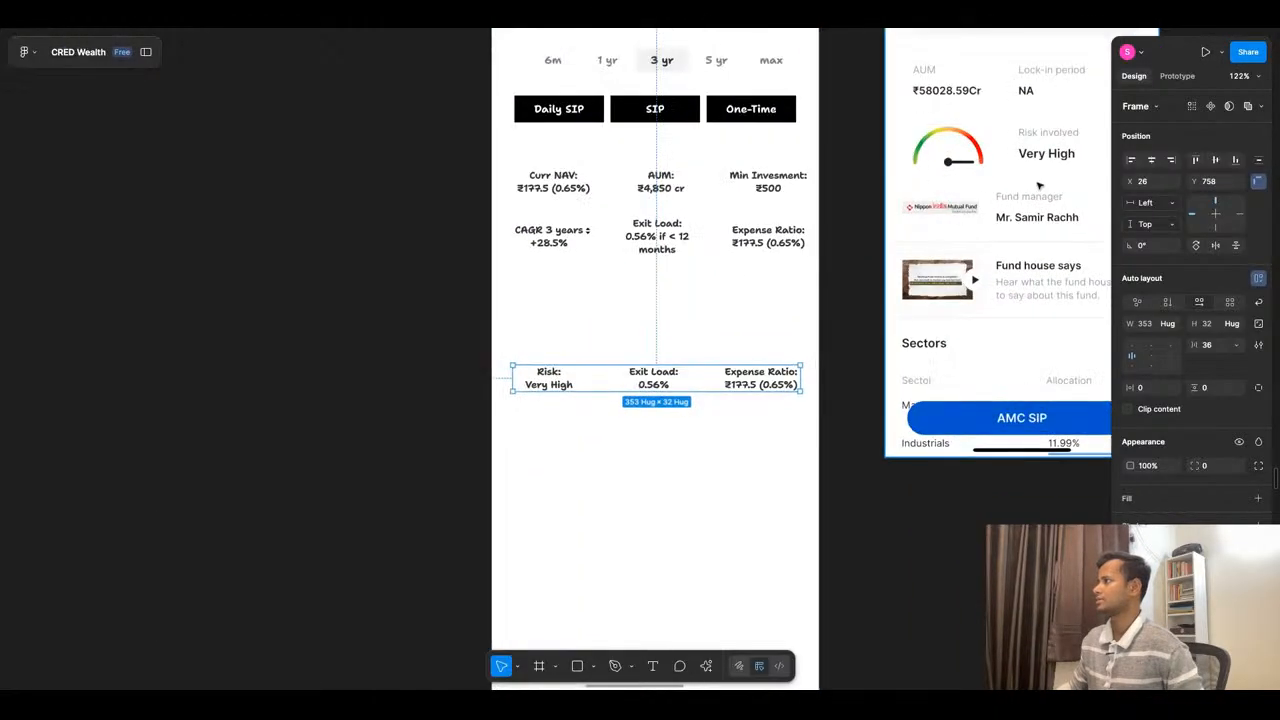
{"action": "left_click", "coordinate": [640, 451]}
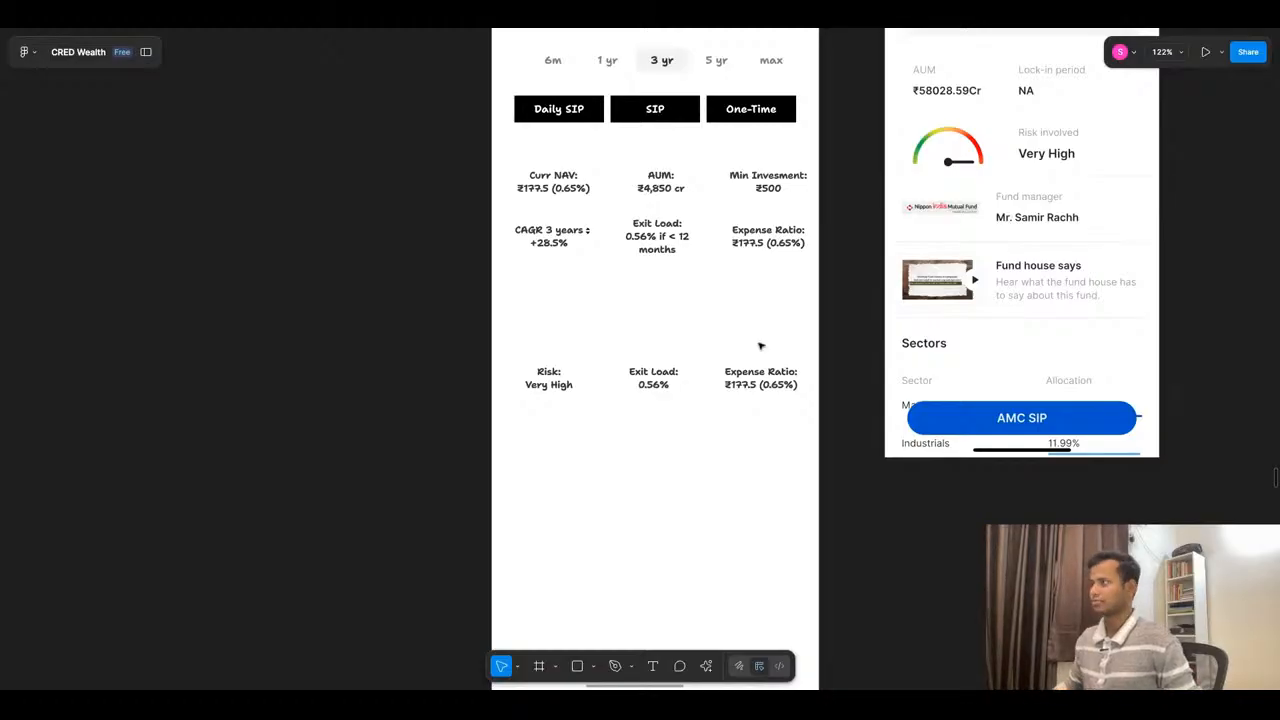
- Draw a grey semicircular ring as a risk gauge below the CAGR 3 years figure
{"action": "left_click", "coordinate": [586, 380]}
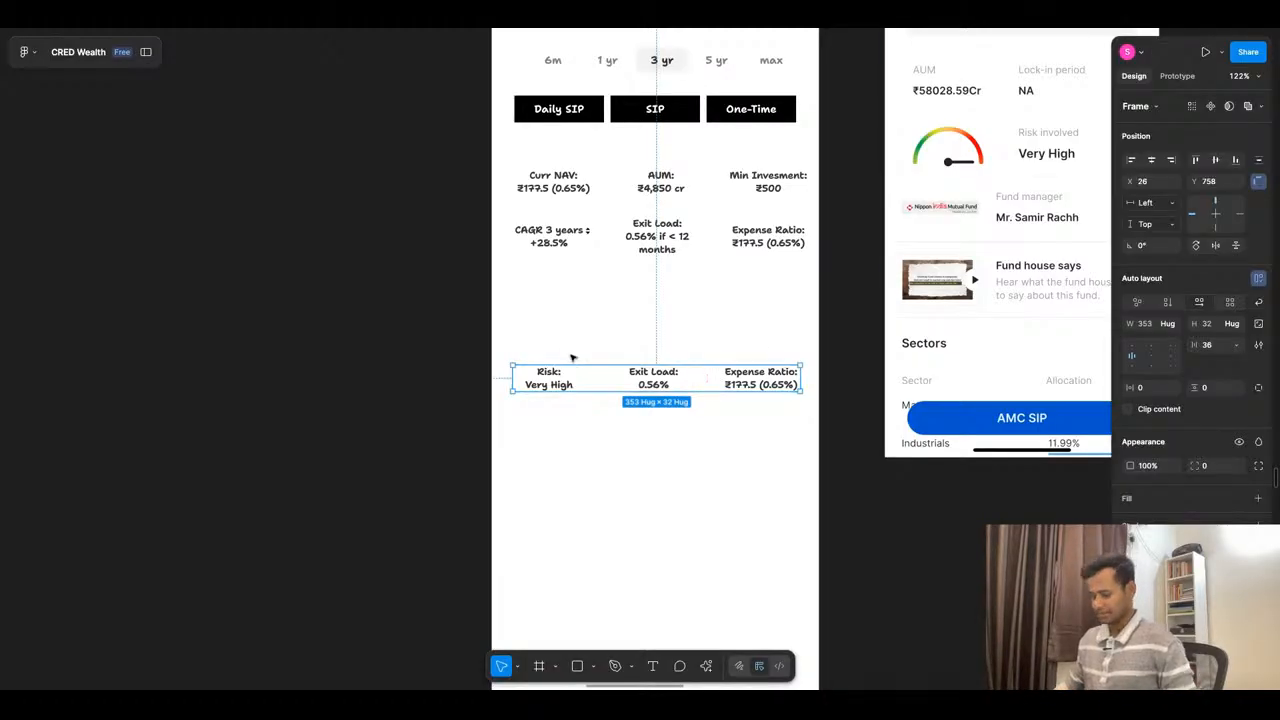
{"action": "key", "text": "o"}
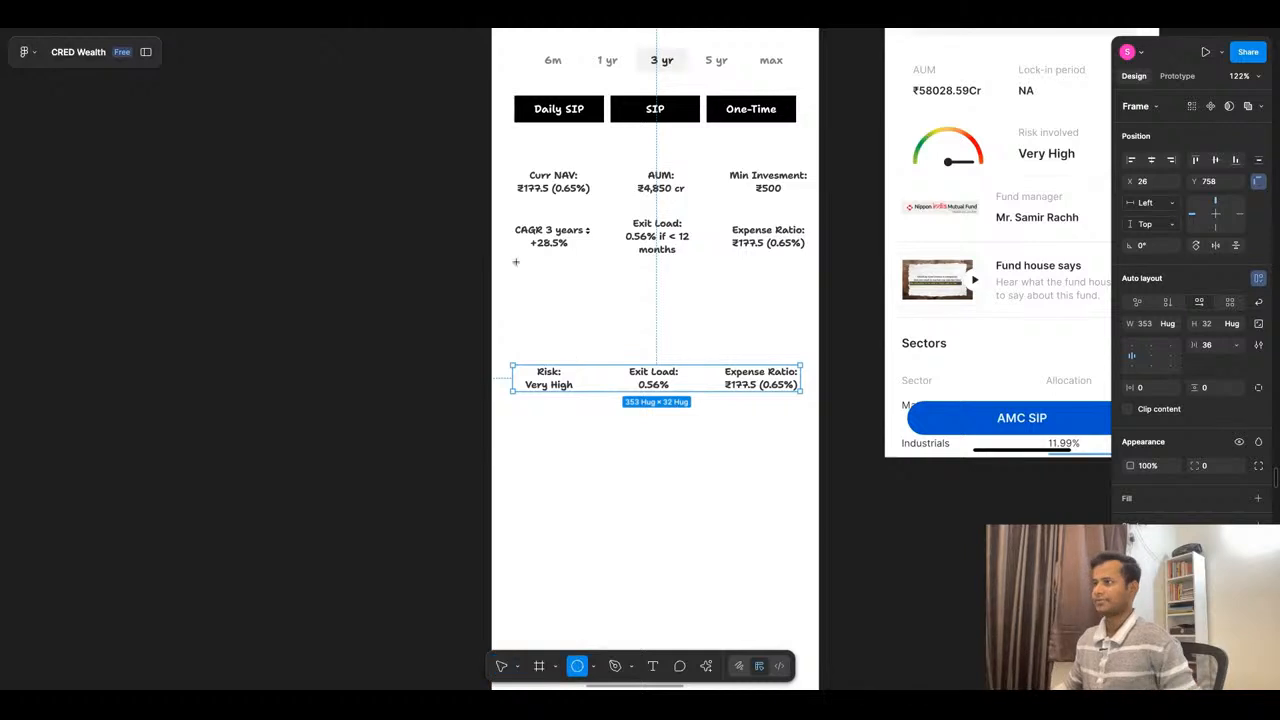
{"action": "left_click_drag", "start_coordinate": [520, 267], "coordinate": [556, 272]}
{"action": "left_click", "coordinate": [637, 303]}
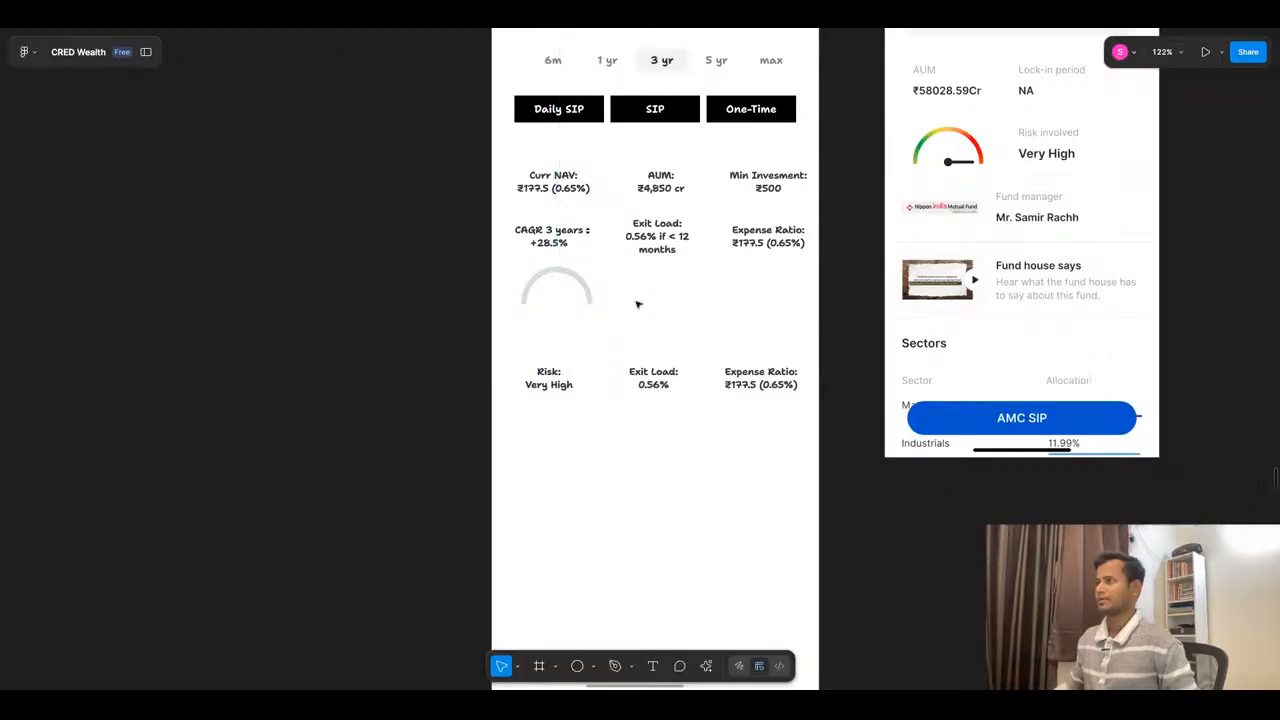
- Draw a thin grey rectangle 4 wide and 31 high inside the gauge arc
{"action": "scroll", "coordinate": [505, 284], "scroll_direction": "up", "scroll_amount": 5}
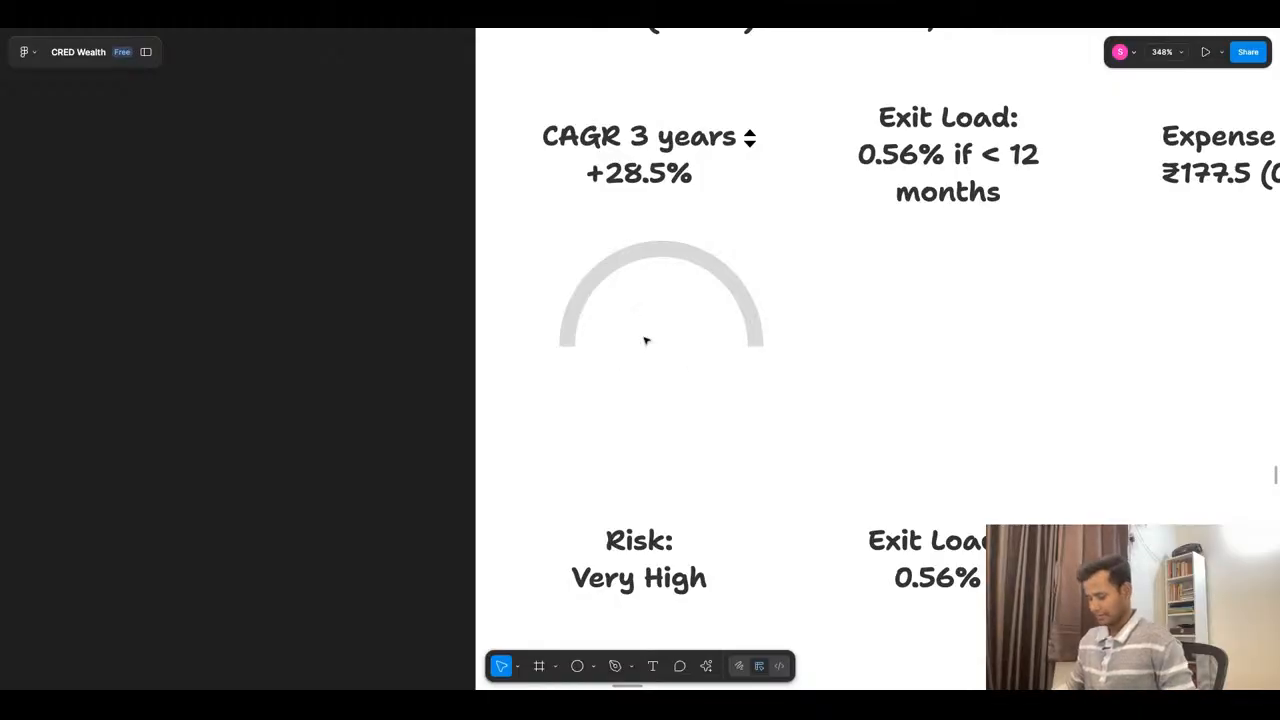
{"action": "key", "text": "r"}
{"action": "mouse_move", "coordinate": [707, 275]}
{"action": "left_mouse_down"}
{"action": "mouse_move", "coordinate": [651, 343]}
{"action": "mouse_move", "coordinate": [700, 348]}
{"action": "mouse_move", "coordinate": [685, 330]}
{"action": "mouse_move", "coordinate": [655, 329]}
{"action": "left_mouse_up"}
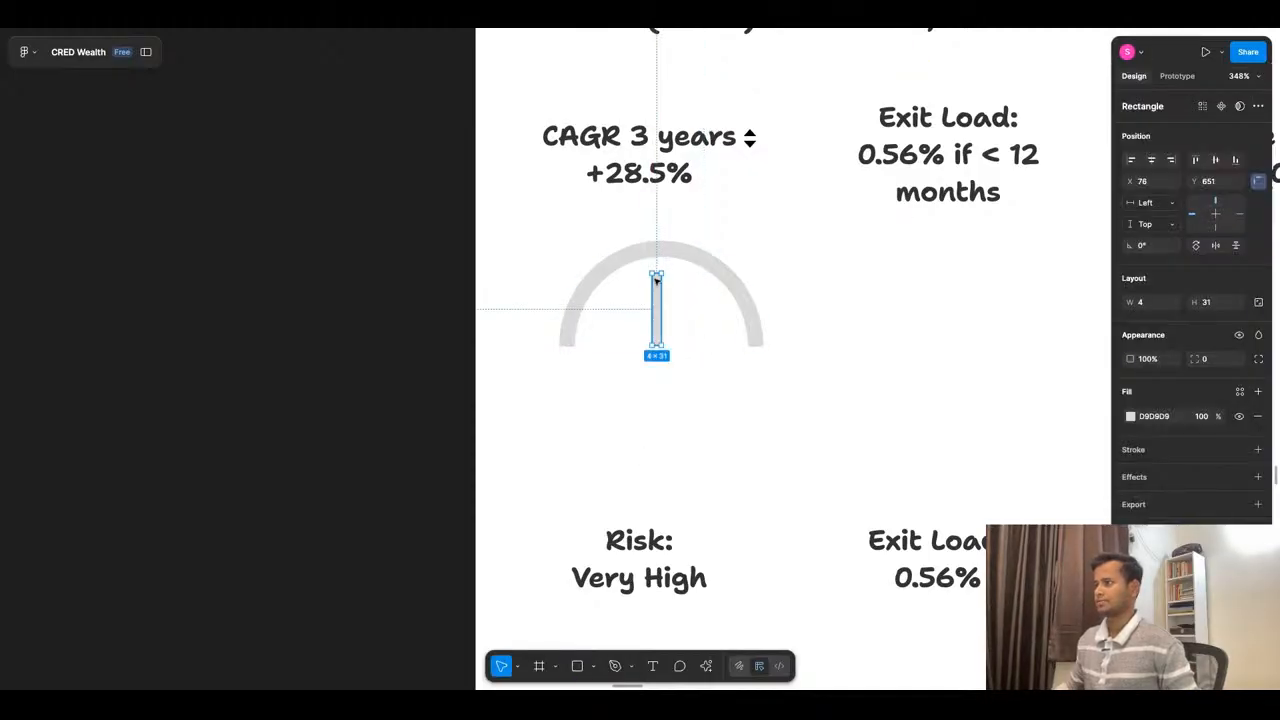
- Form the gauge needle by lengthening the thin rectangle to 37, rotating it to about -54° and positioning it from the arc's centre
{"action": "mouse_move", "coordinate": [660, 277]}
{"action": "left_mouse_down"}
{"action": "mouse_move", "coordinate": [657, 259]}
{"action": "mouse_move", "coordinate": [685, 269]}
{"action": "mouse_move", "coordinate": [672, 295]}
{"action": "left_mouse_up"}
{"action": "key", "text": "Down"}
{"action": "key", "text": "Down"}
{"action": "key", "text": "Down"}
{"action": "key", "text": "Right"}
{"action": "key", "text": "Right"}
{"action": "key", "text": "Right"}
{"action": "key", "text": "Right"}
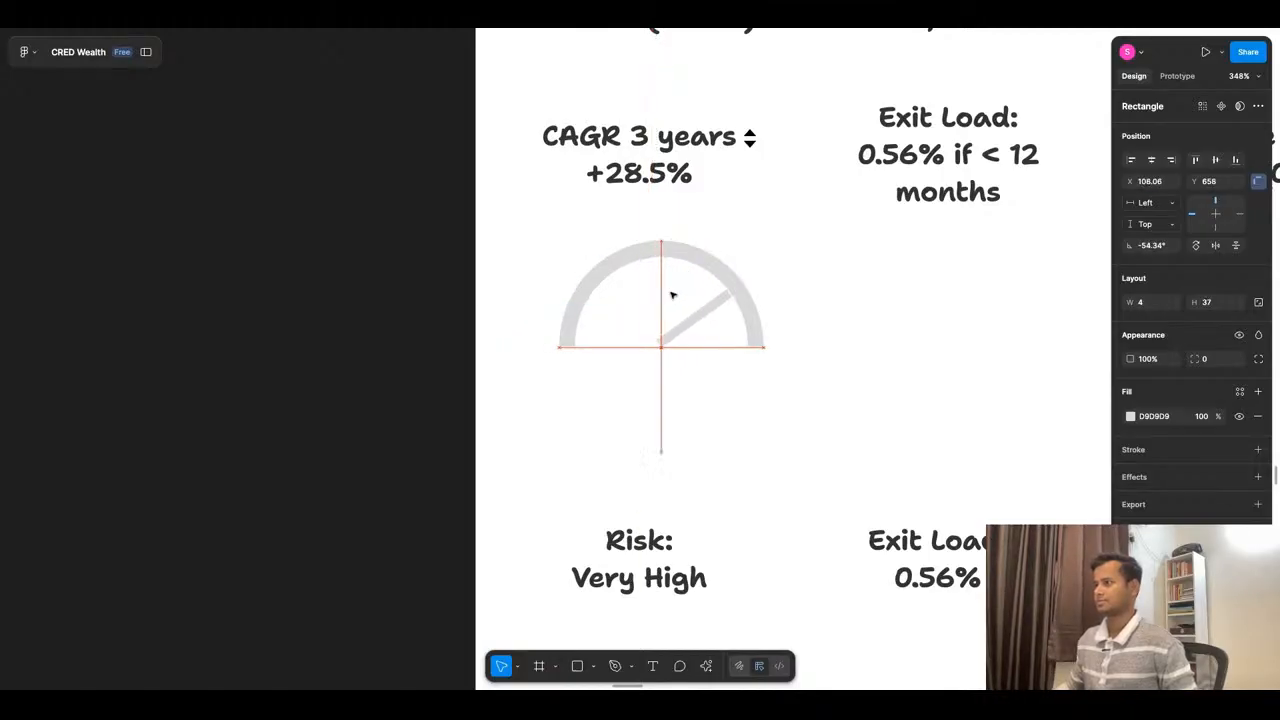
{"action": "left_click", "coordinate": [780, 371]}
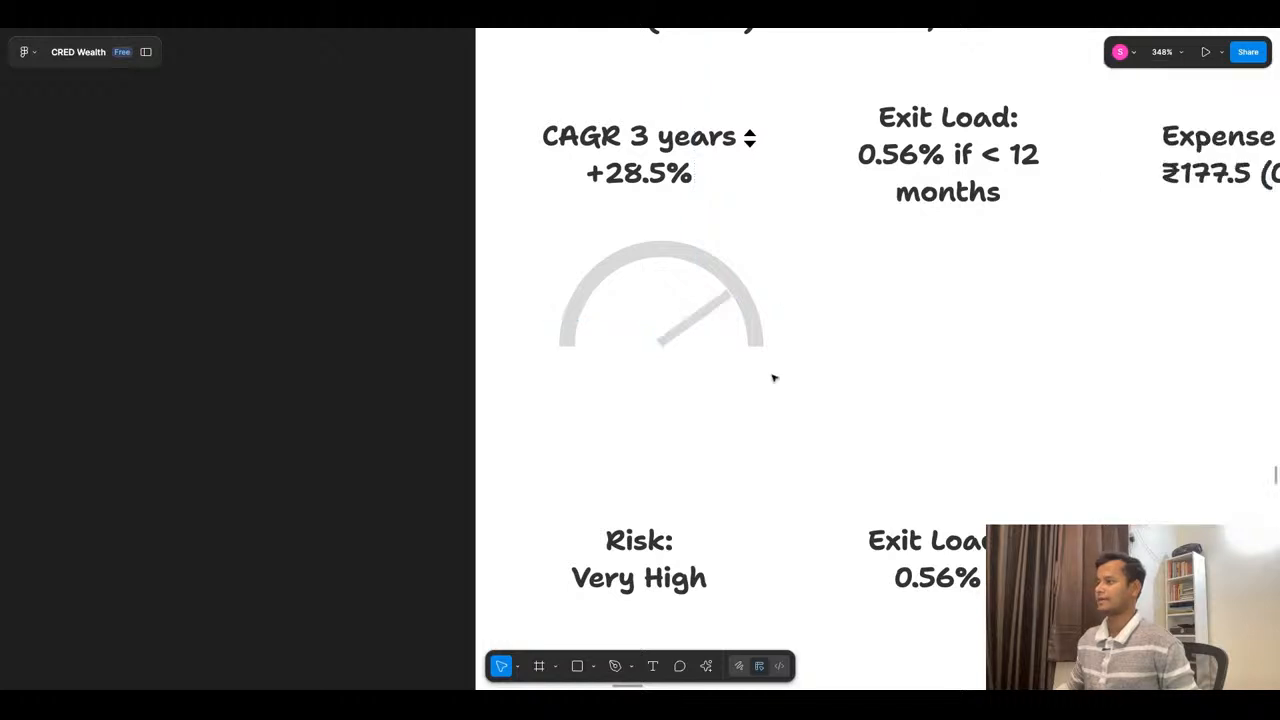
- Move the Very High value out of the Risk text into a separate text beneath the gauge at X 51, Y 686
{"action": "double_click", "coordinate": [660, 580]}
{"action": "left_click_drag", "start_coordinate": [712, 580], "coordinate": [568, 580]}
{"action": "key", "text": "ctrl+c"}
{"action": "key", "text": "BackSpace"}
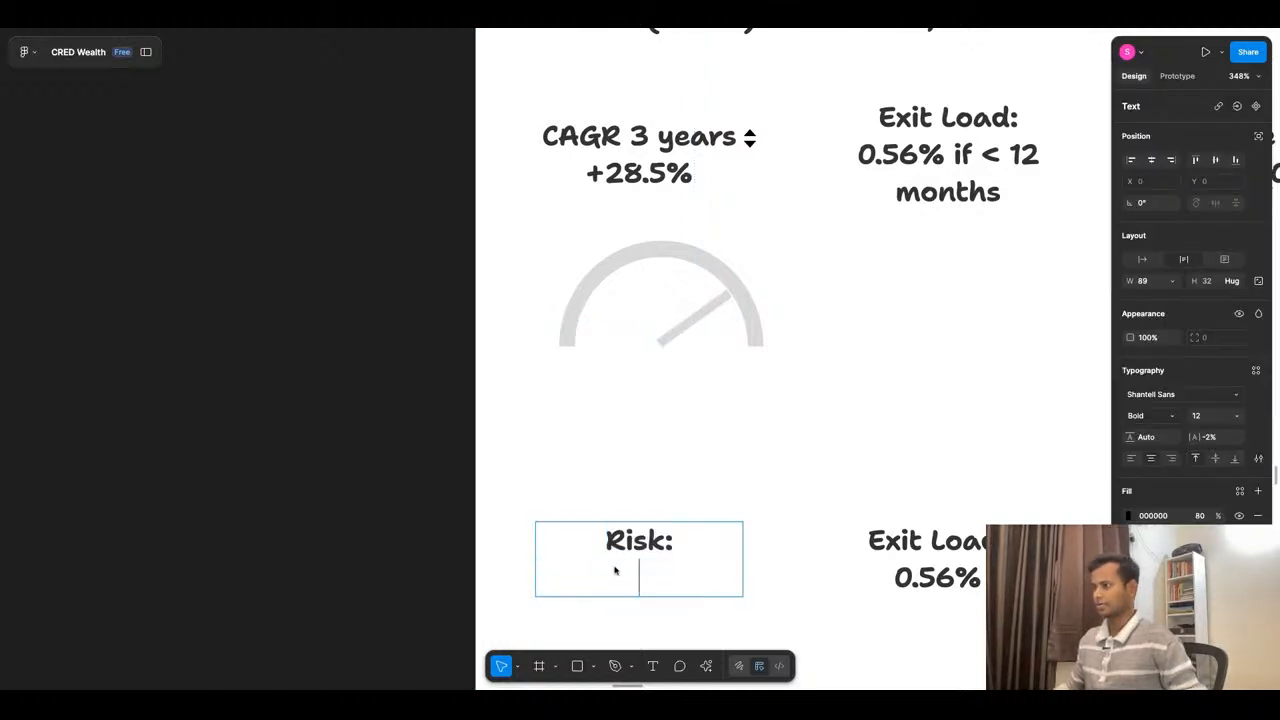
{"action": "key", "text": "Escape"}
{"action": "key", "text": "Return"}
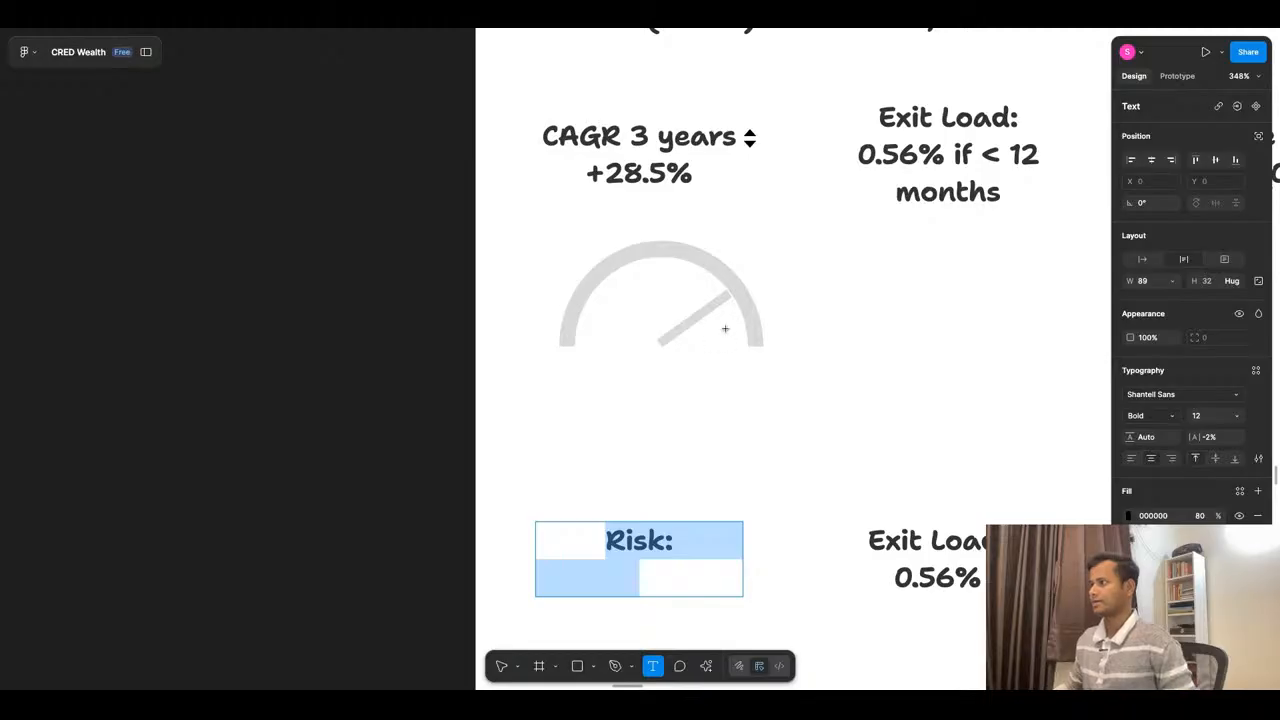
{"action": "left_click", "coordinate": [631, 355]}
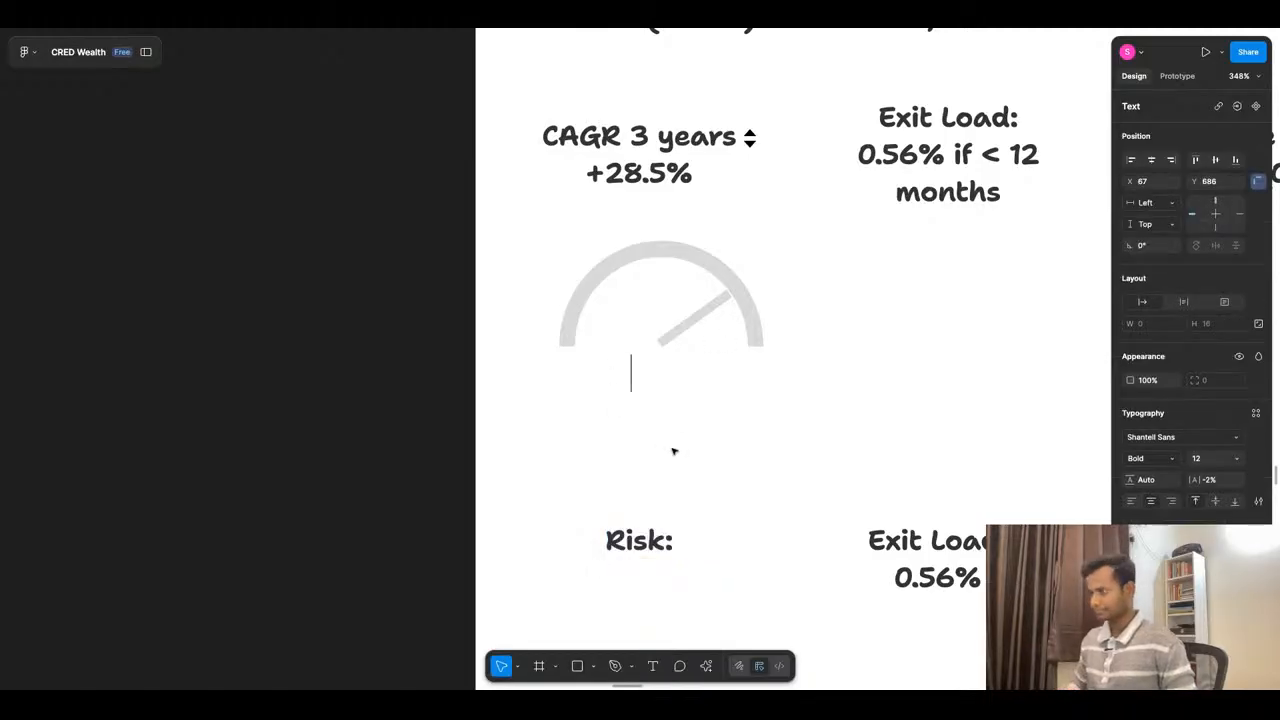
{"action": "key", "text": "ctrl+v"}
{"action": "key", "text": "Escape"}
{"action": "left_click_drag", "start_coordinate": [605, 378], "coordinate": [636, 376]}
{"action": "scroll", "coordinate": [671, 361], "scroll_direction": "down", "scroll_amount": 5}
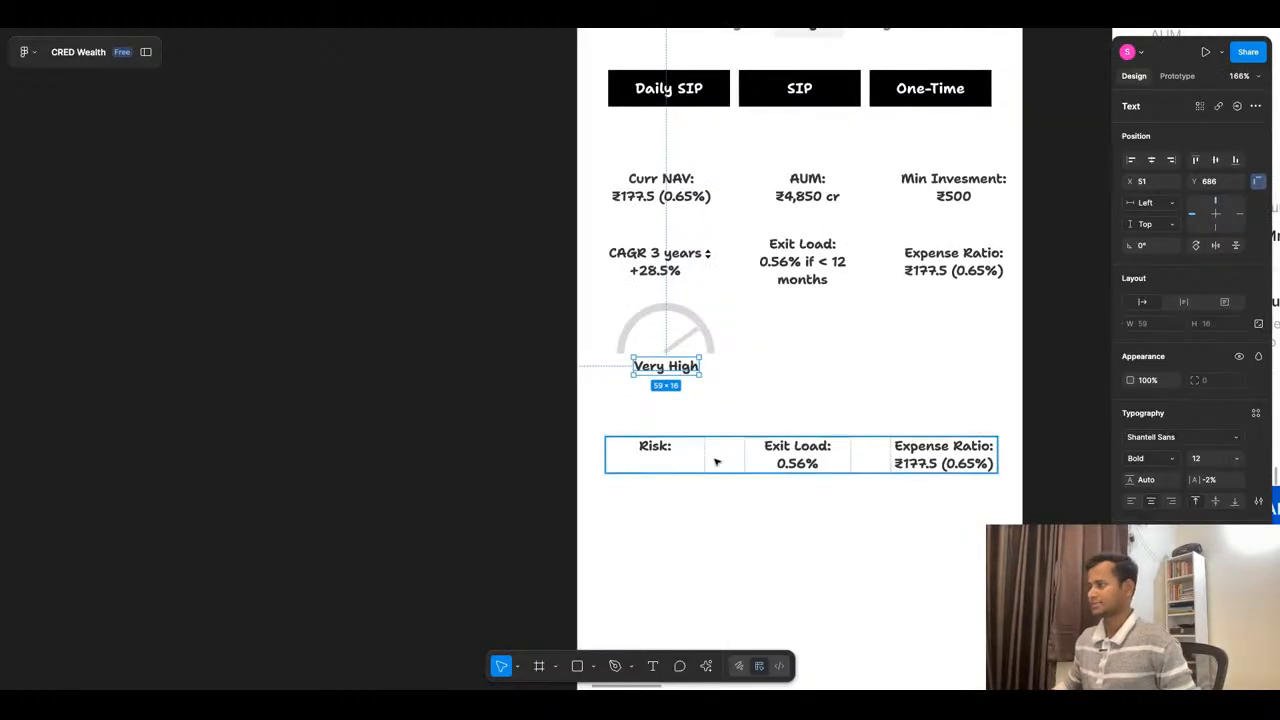
- Copy the bottom row's Exit Load text to the middle column beside the gauge at X 155, Y 656
{"action": "left_click", "coordinate": [790, 463]}
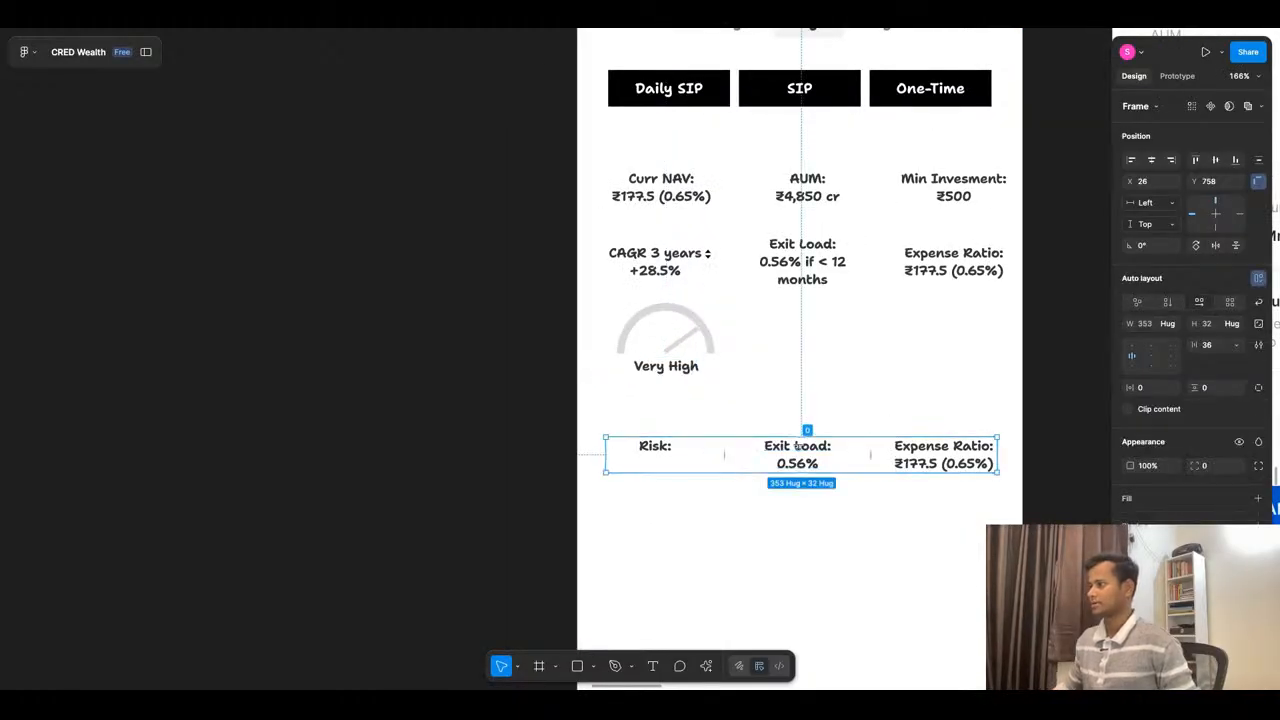
{"action": "double_click", "coordinate": [805, 460]}
{"action": "left_click_drag", "start_coordinate": [806, 461], "coordinate": [810, 348]}
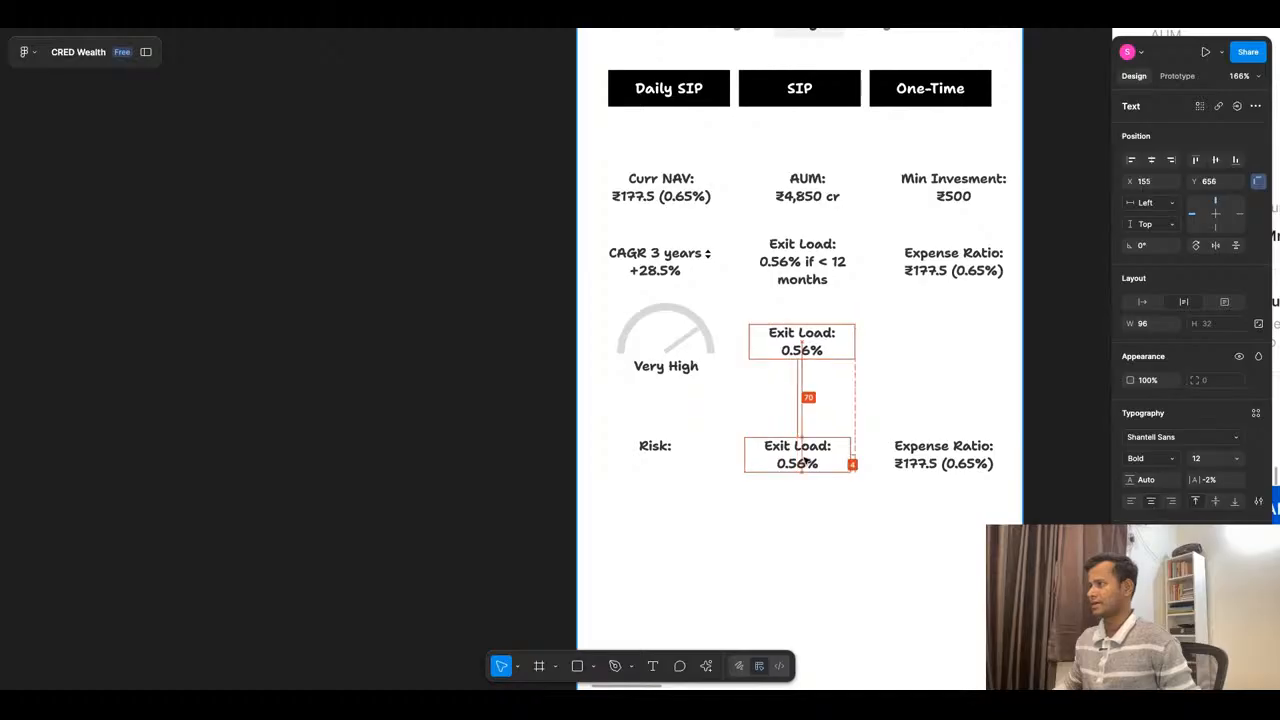
- Replace the copied text's Exit Load label with FUND HOUSE
{"action": "double_click", "coordinate": [822, 338]}
{"action": "left_click", "coordinate": [832, 337]}
{"action": "key", "text": "shift+Left"}
{"action": "key", "text": "shift+Left"}
{"action": "key", "text": "shift+Left"}
{"action": "key", "text": "shift+Left"}
{"action": "key", "text": "shift+Left"}
{"action": "key", "text": "shift+Left"}
{"action": "key", "text": "shift+Left"}
{"action": "key", "text": "shift+Left"}
{"action": "key", "text": "shift+Left"}
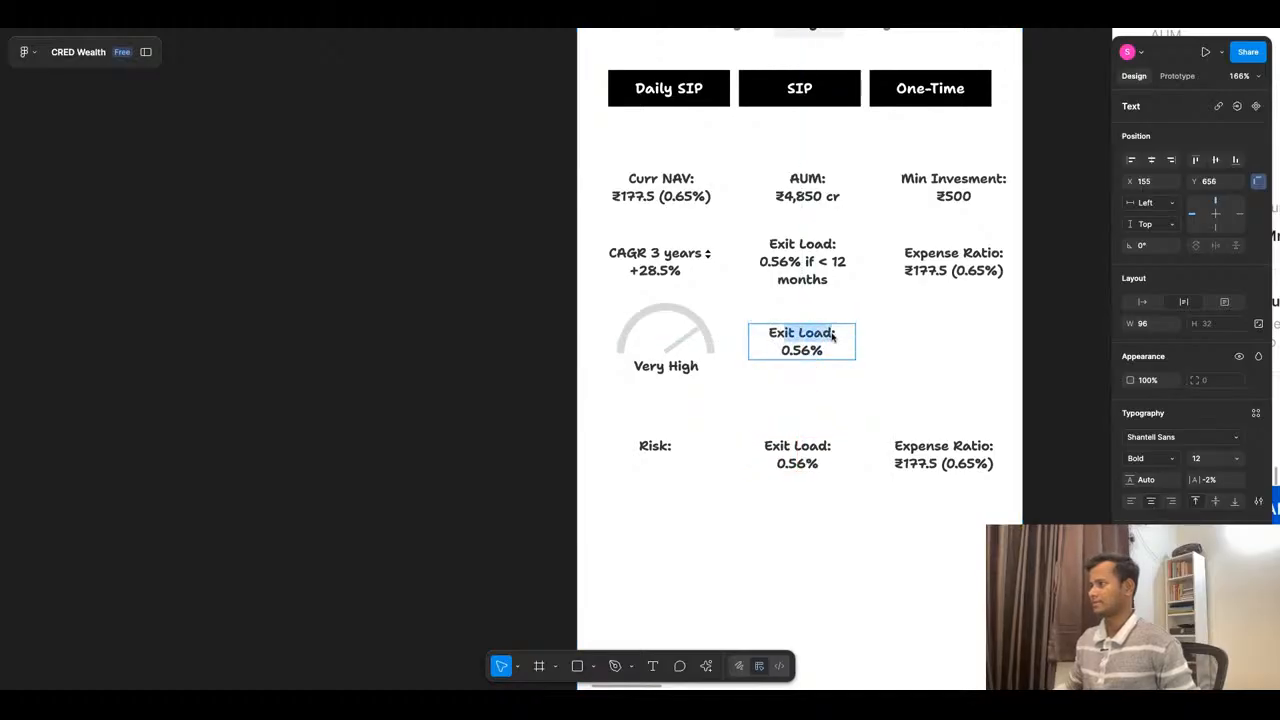
{"action": "type", "text": "FUND "}
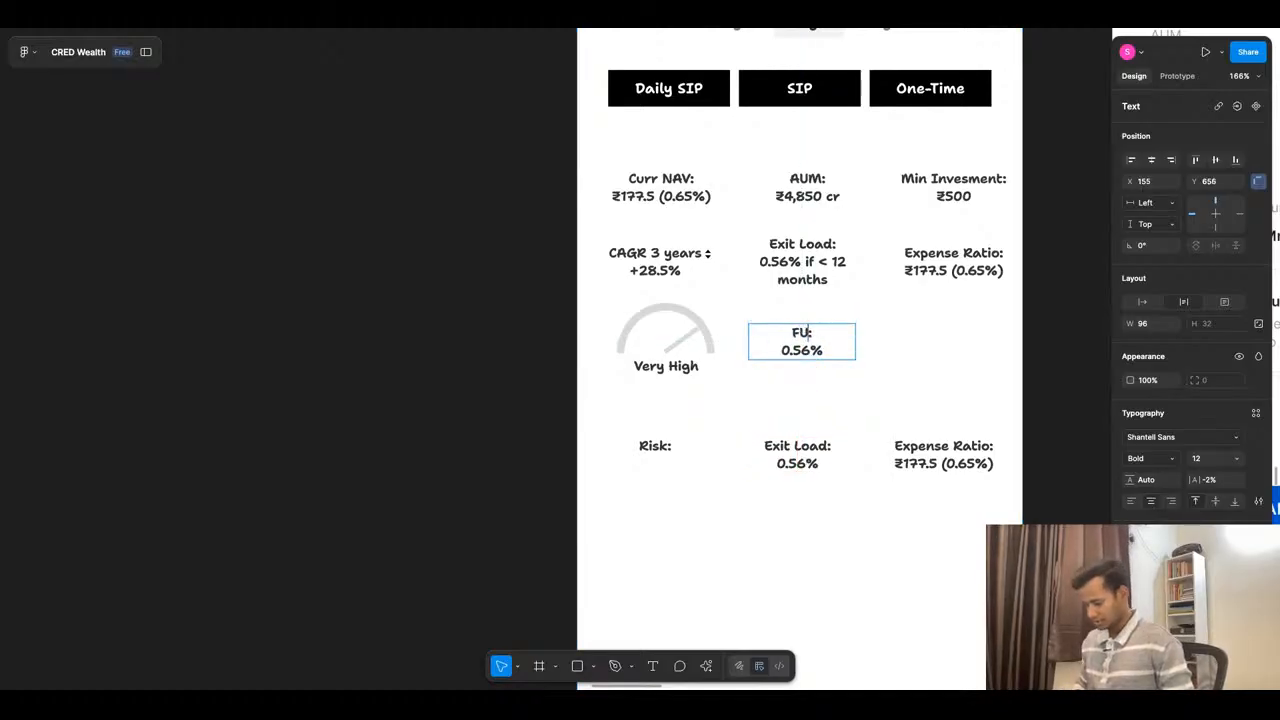
{"action": "type", "text": "HOUSE"}
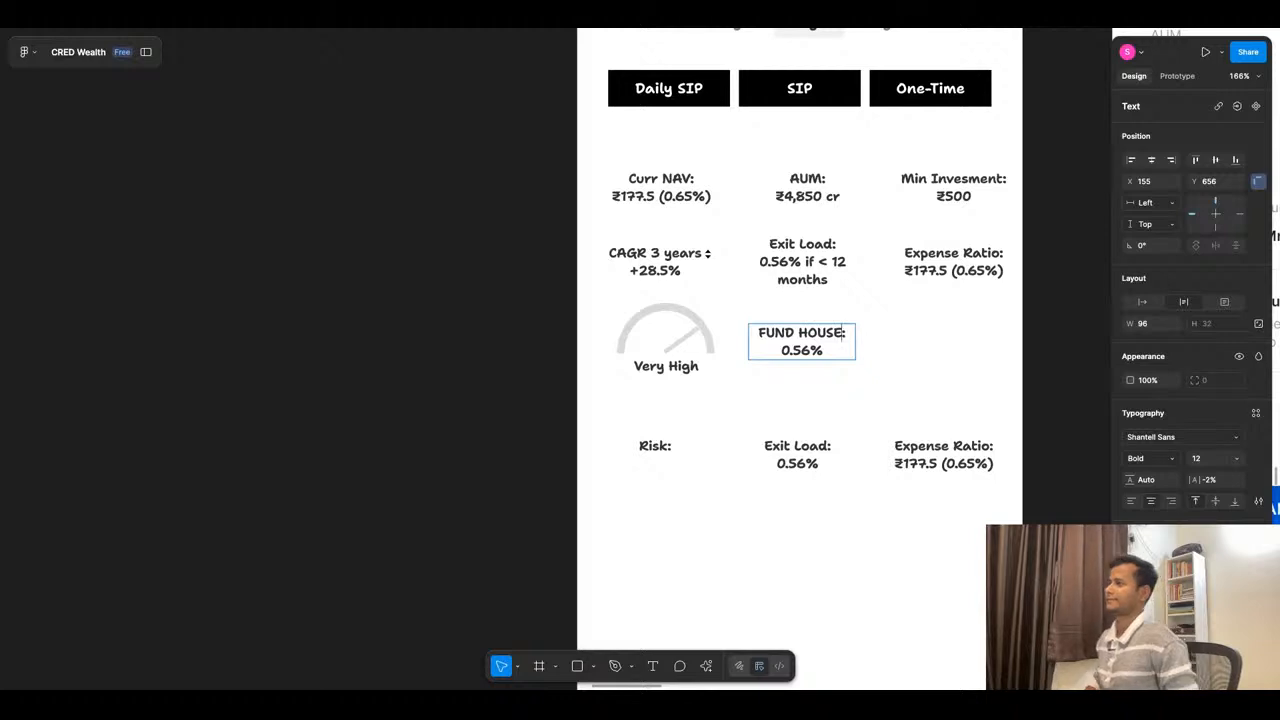
{"action": "left_click", "coordinate": [741, 394]}
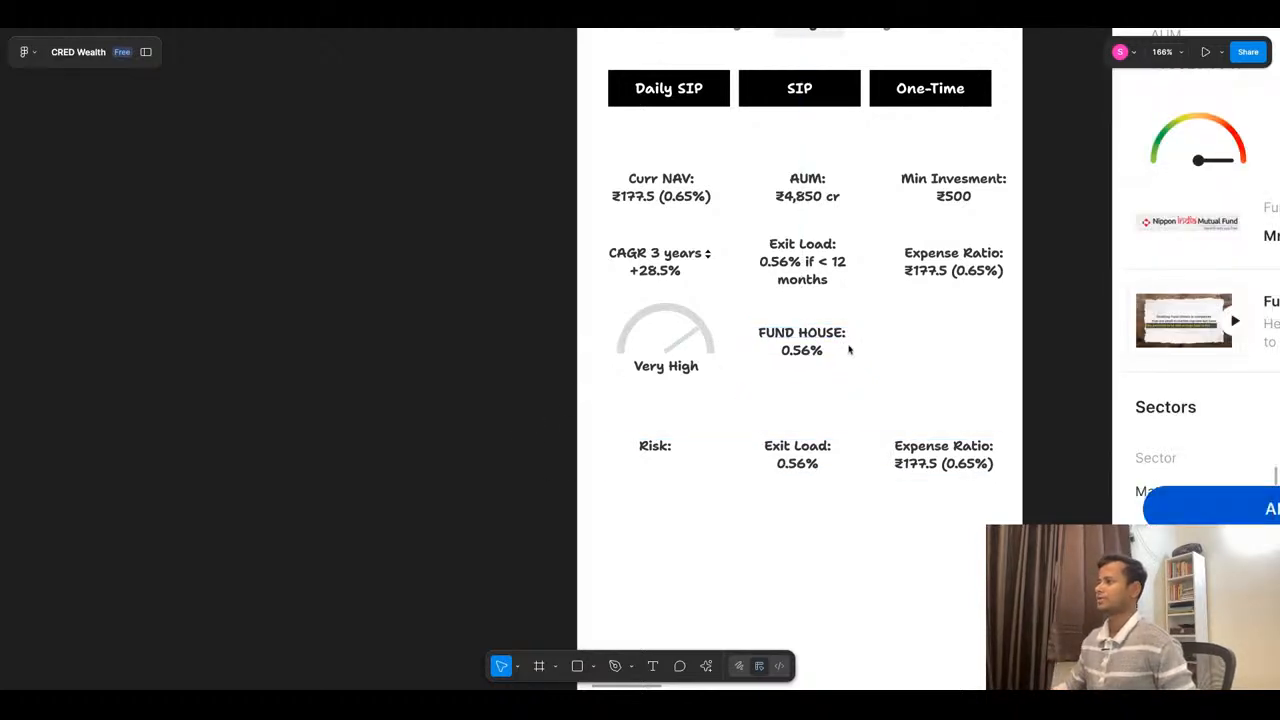
- Delete the bottom Risk, Exit Load and Expense Ratio row and the FUND HOUSE text beside the gauge
{"action": "left_click", "coordinate": [711, 472]}
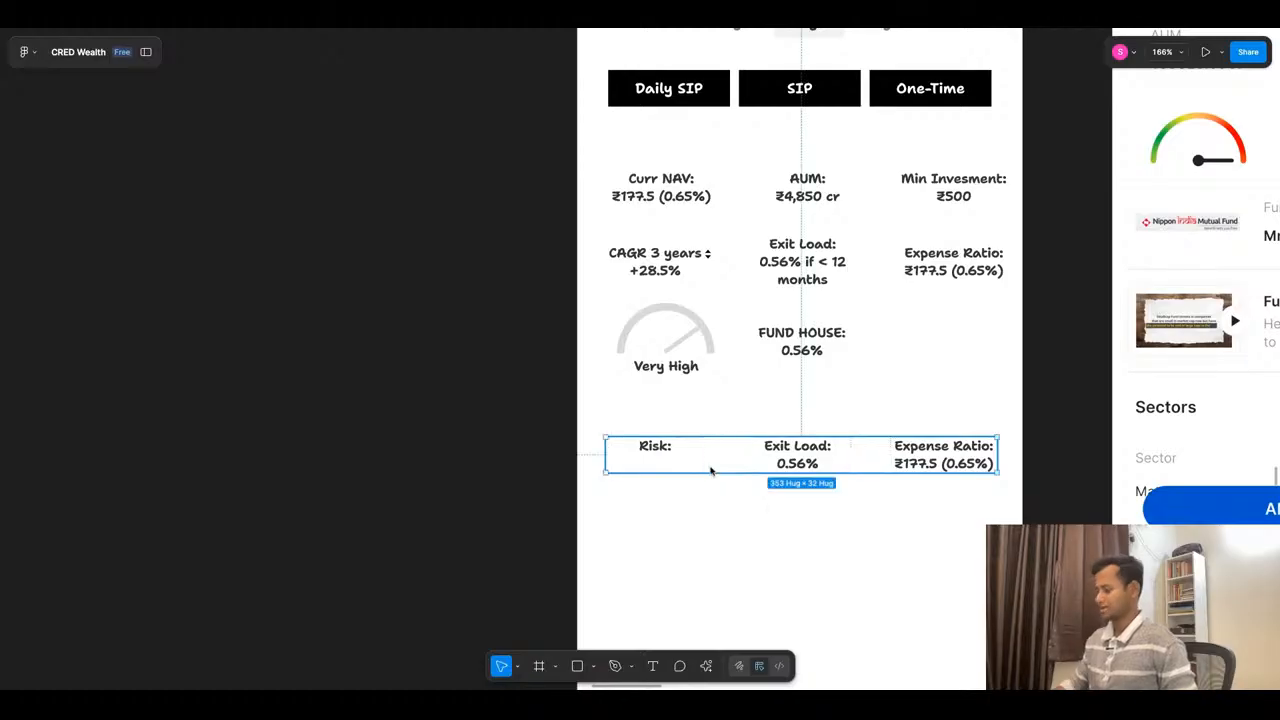
{"action": "key", "text": "Delete"}
{"action": "left_click", "coordinate": [811, 352]}
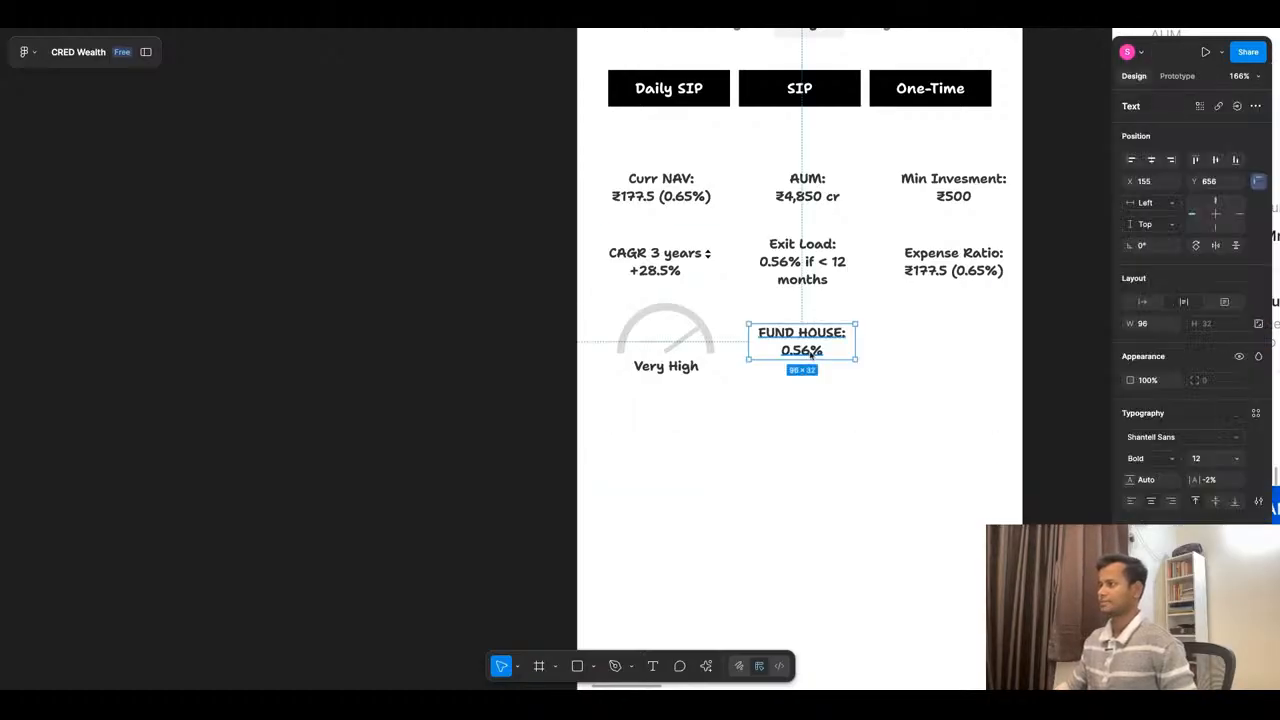
{"action": "key", "text": "Delete"}
- Draw a 371 by 105 rectangle over the gauge row at X 22, Y 630 and fill it with light grey F2F2F2
{"action": "key", "text": "r"}
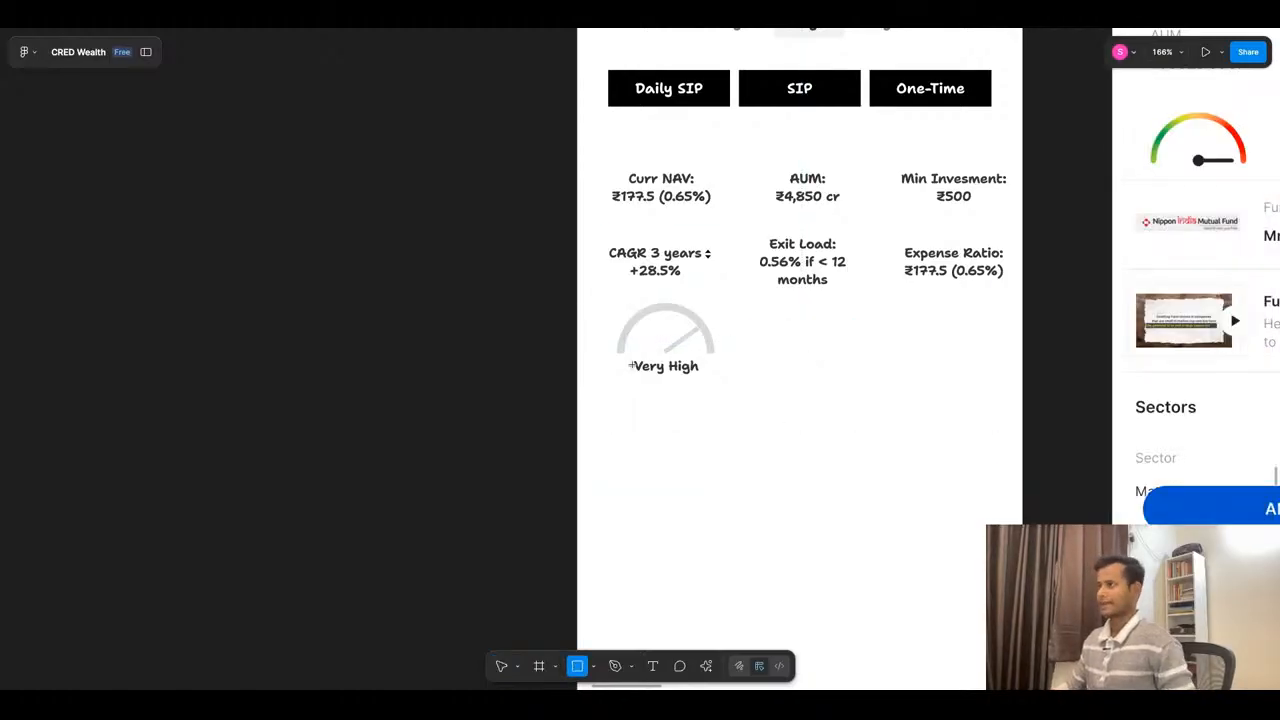
{"action": "left_click_drag", "start_coordinate": [601, 298], "coordinate": [1013, 411]}
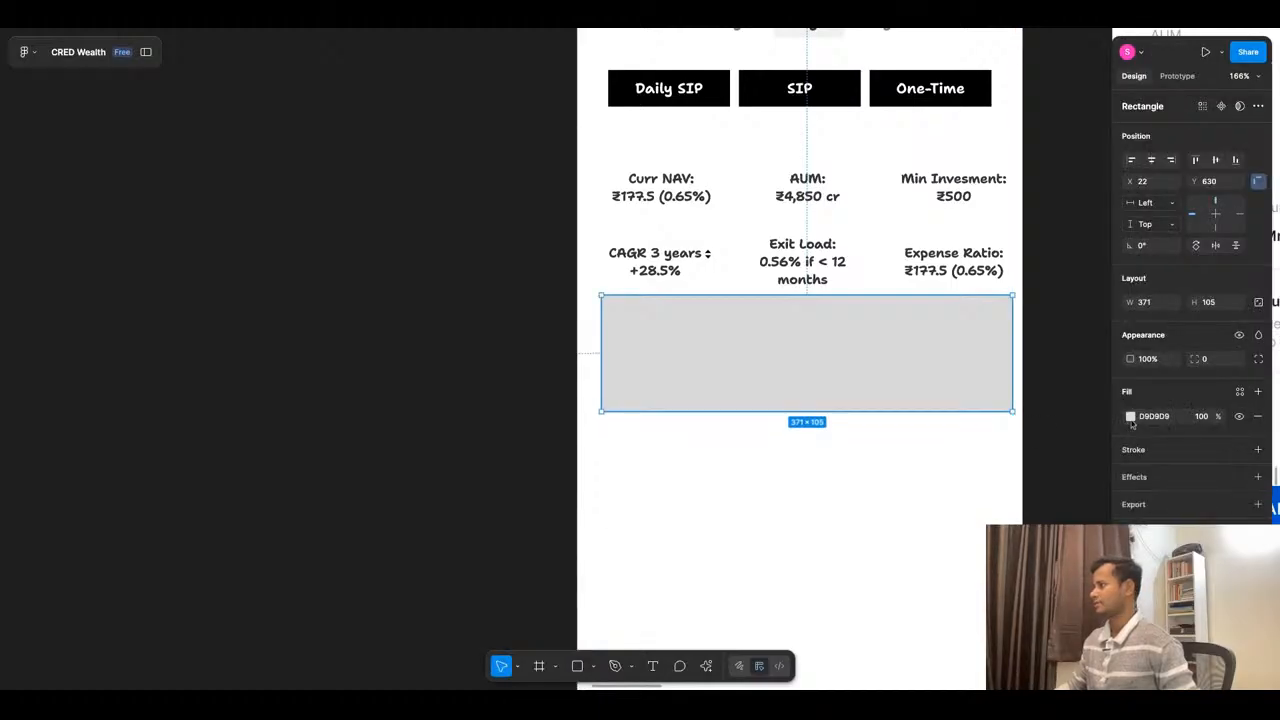
{"action": "left_click", "coordinate": [1130, 416]}
{"action": "left_click_drag", "start_coordinate": [982, 401], "coordinate": [962, 388]}
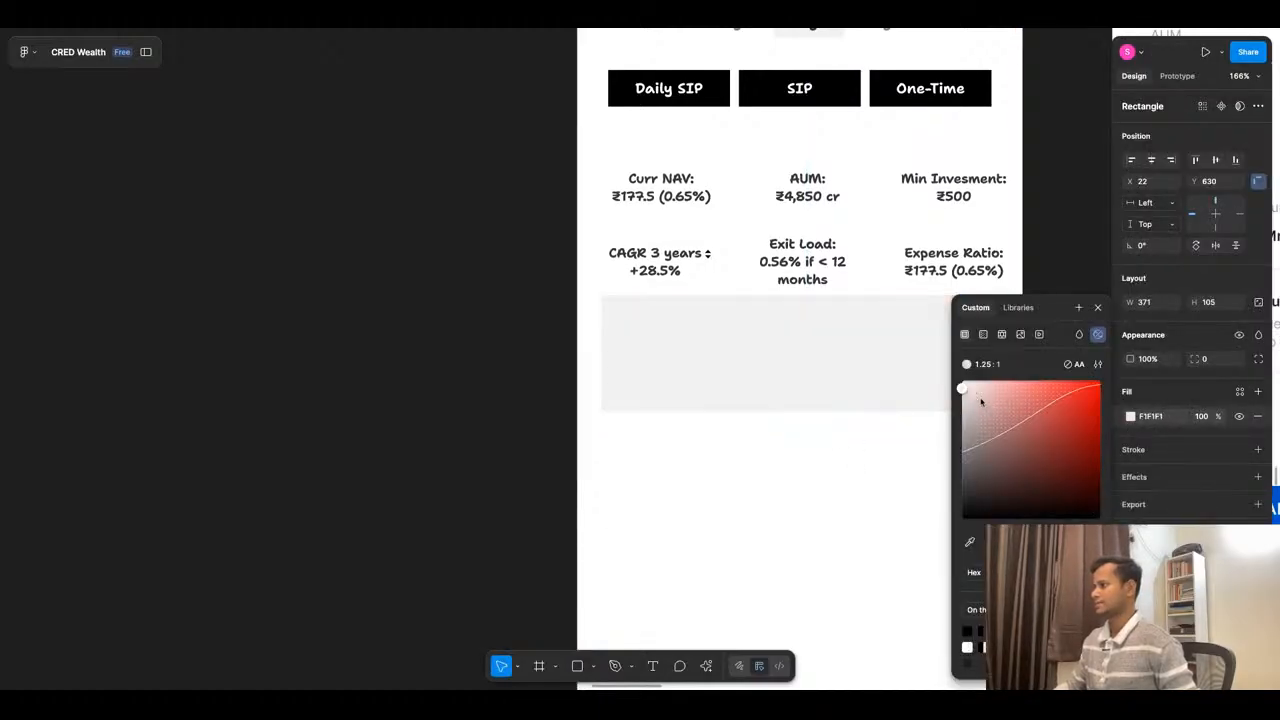
- Send the light grey rectangle behind the risk gauge and its Very High label
{"action": "right_click", "coordinate": [777, 378]}
{"action": "left_click", "coordinate": [820, 385]}
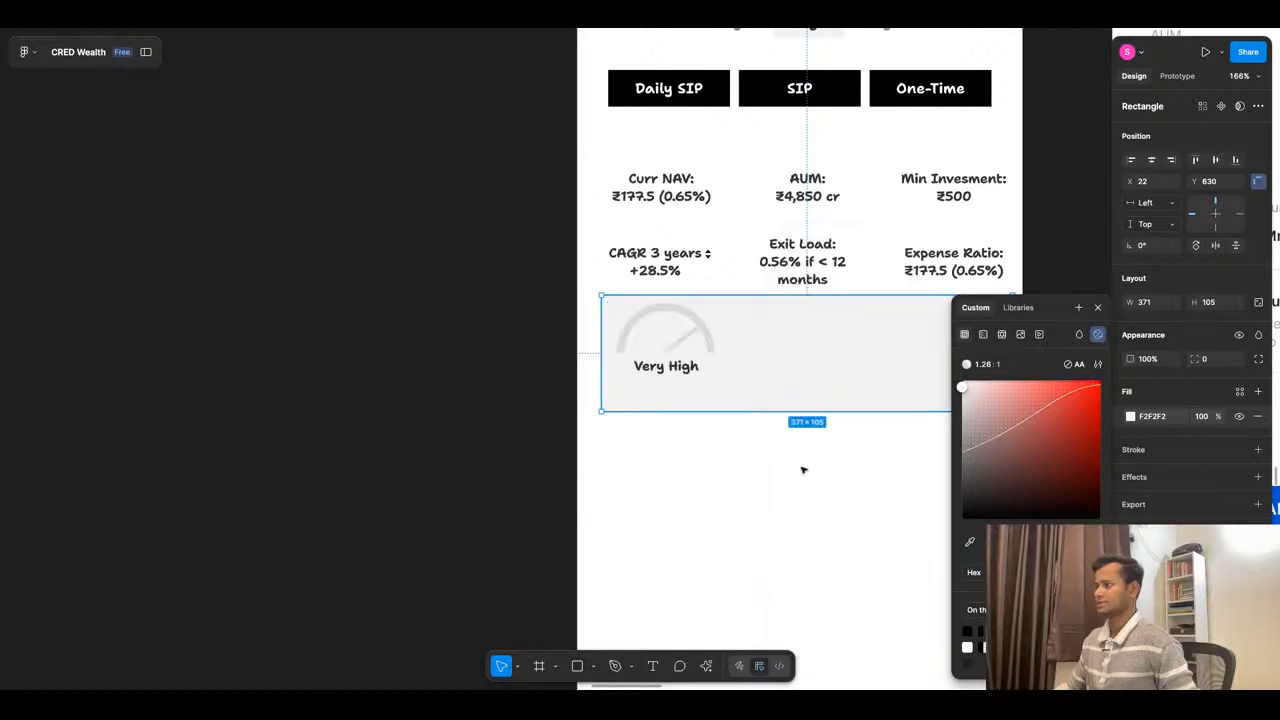
{"action": "left_click", "coordinate": [795, 485]}
- Move the Very High label, needle and gauge arc together slightly down within the grey rectangle
{"action": "left_click", "coordinate": [666, 368]}
{"action": "left_click", "coordinate": [680, 344], "text": "shift"}
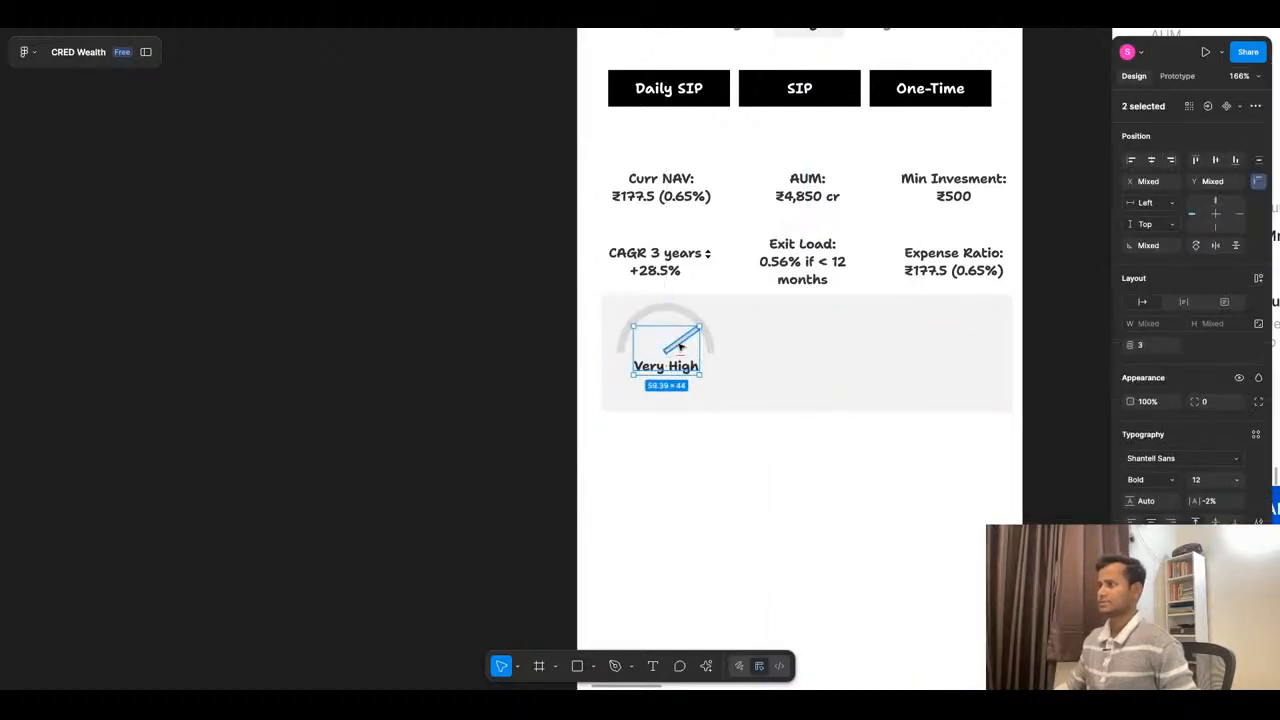
{"action": "left_click", "coordinate": [687, 315], "text": "shift"}
{"action": "left_click_drag", "start_coordinate": [689, 309], "coordinate": [690, 321]}
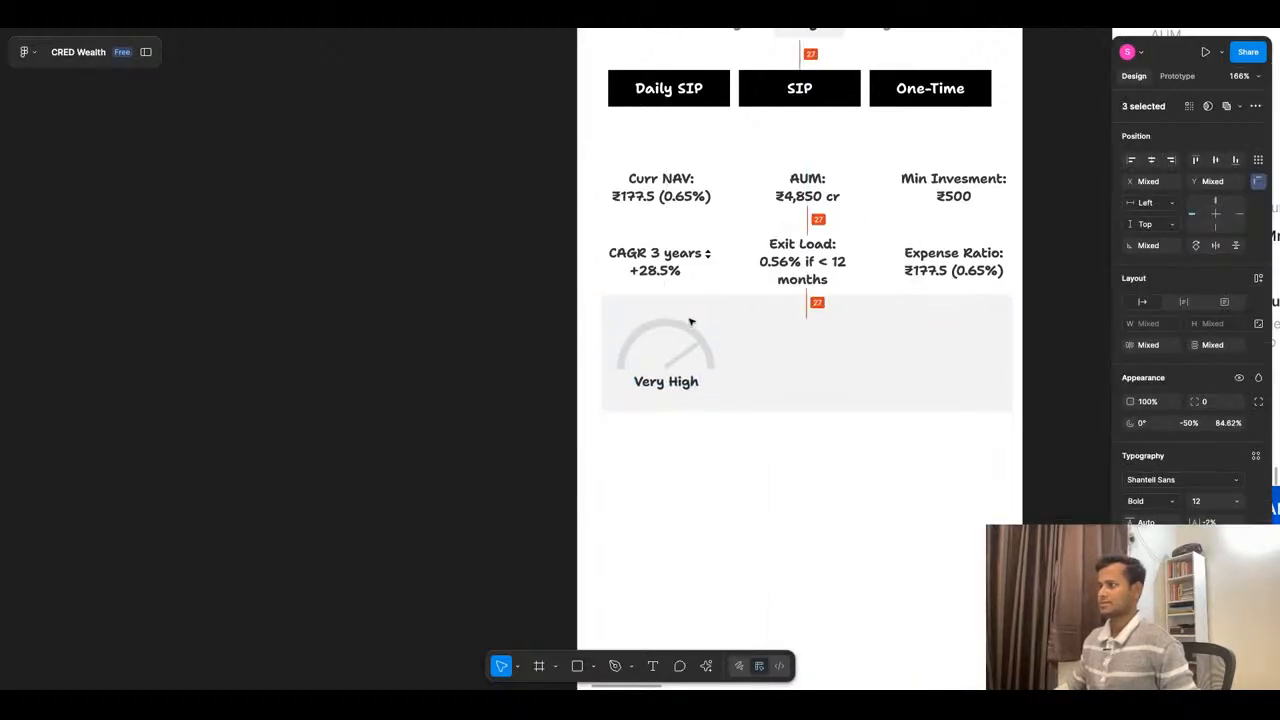
{"action": "key", "text": "Escape"}
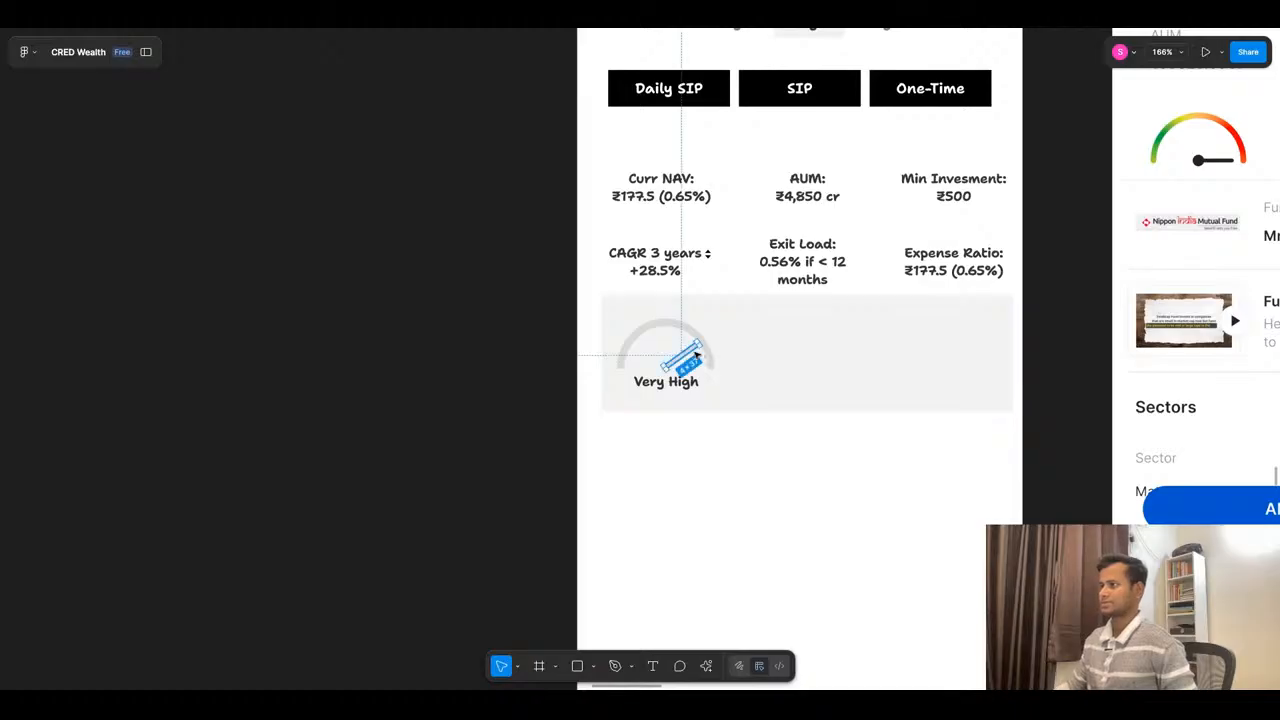
- Change the fill of the gauge arc and needle to a dark grey
{"action": "left_click", "coordinate": [694, 350]}
{"action": "left_click", "coordinate": [686, 334], "text": "shift"}
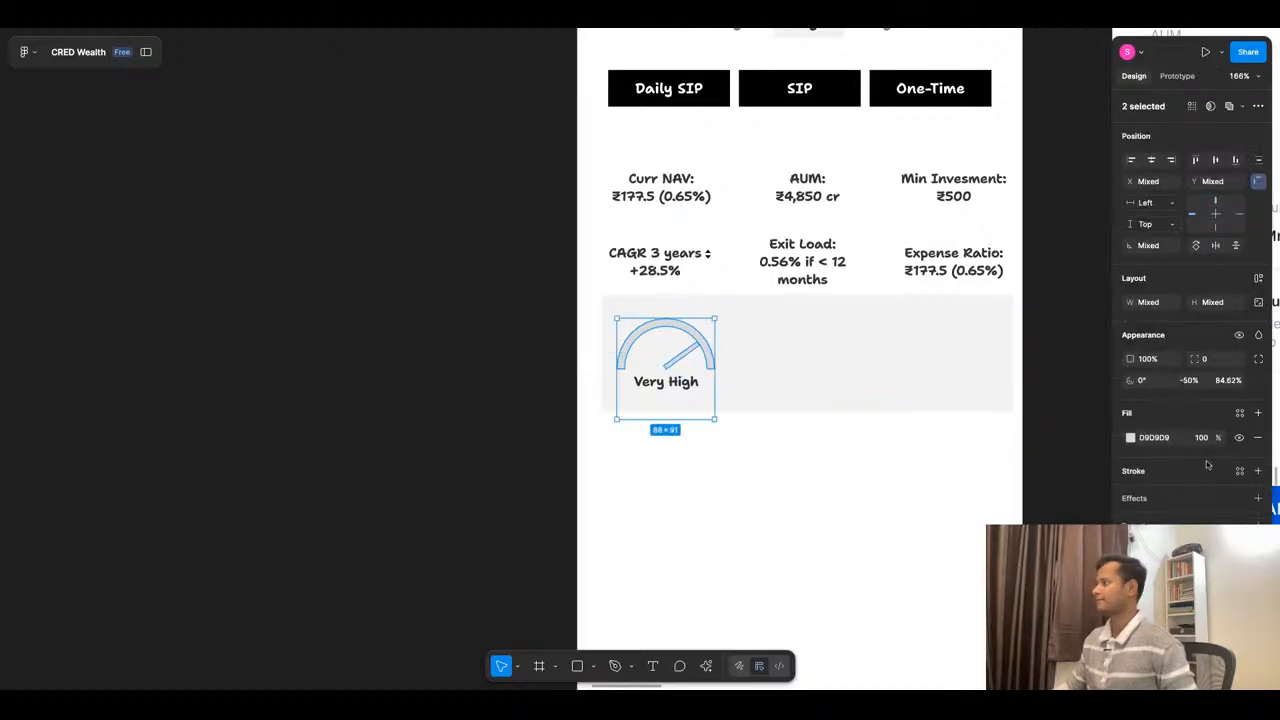
{"action": "left_click", "coordinate": [1130, 437]}
{"action": "left_click", "coordinate": [991, 422]}
{"action": "left_click", "coordinate": [634, 477]}
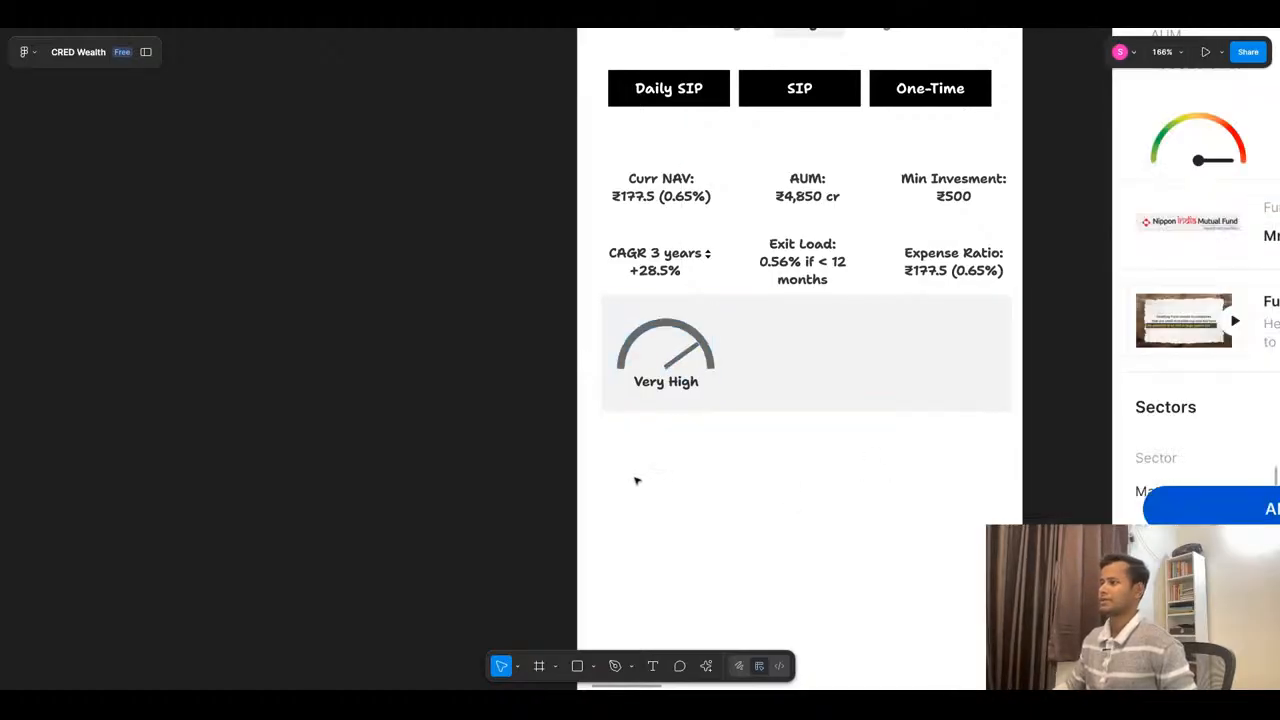
- Narrow the grey background rectangle from its left edge so that it starts just beyond the gauge
{"action": "scroll", "coordinate": [786, 346], "scroll_direction": "up", "scroll_amount": 3}
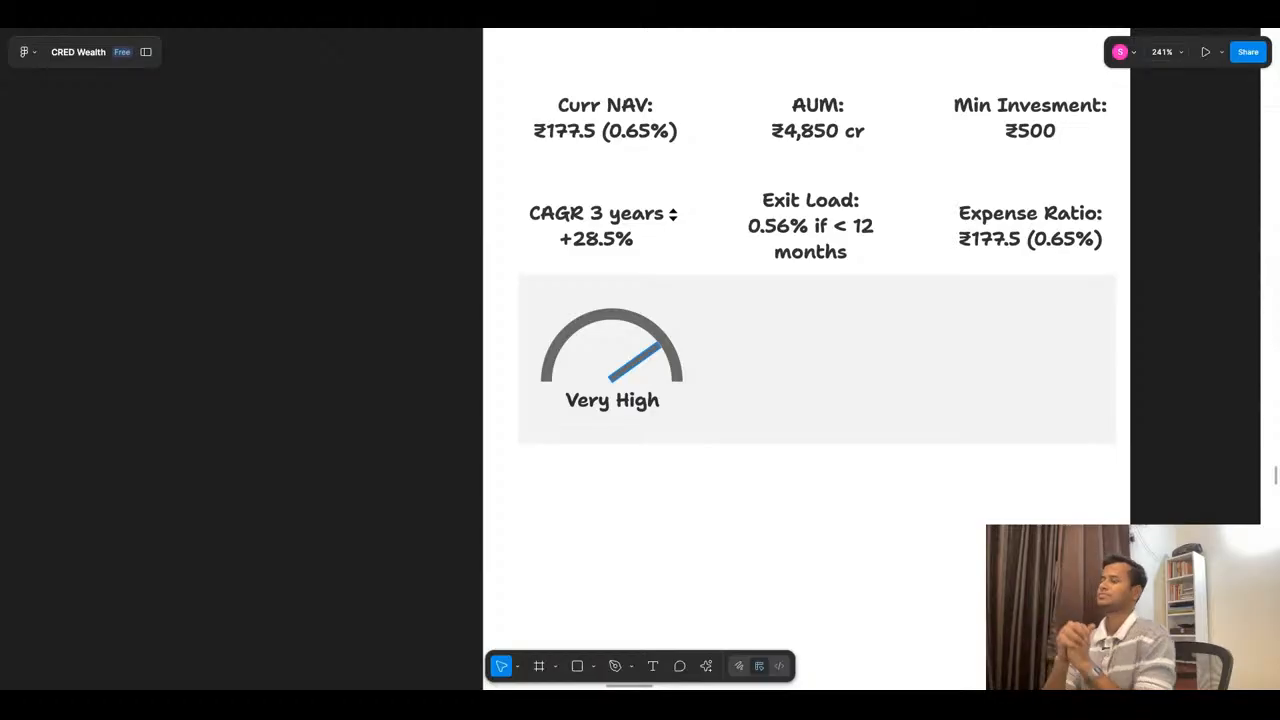
{"action": "left_click", "coordinate": [792, 371]}
{"action": "left_click_drag", "start_coordinate": [520, 358], "coordinate": [712, 387]}
{"action": "left_click", "coordinate": [736, 494]}
{"action": "scroll", "coordinate": [703, 422], "scroll_direction": "down", "scroll_amount": 3}
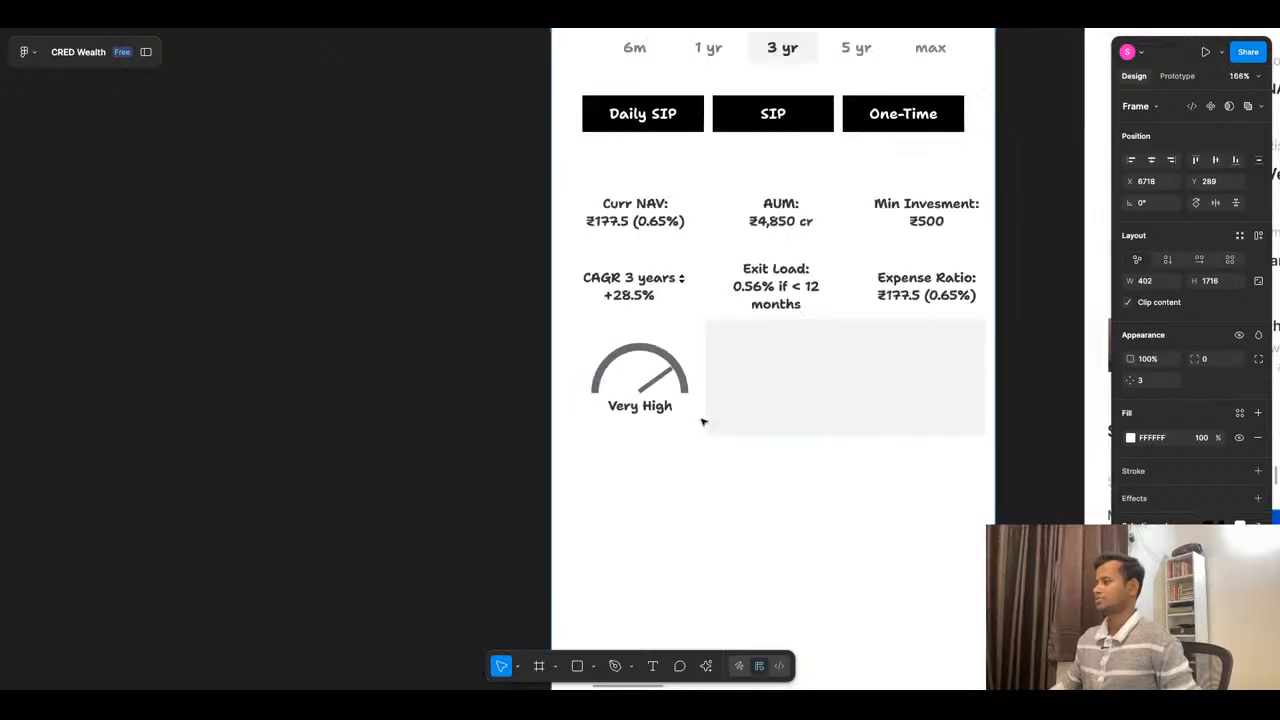
{"action": "scroll", "coordinate": [703, 422], "scroll_direction": "down", "scroll_amount": 2}
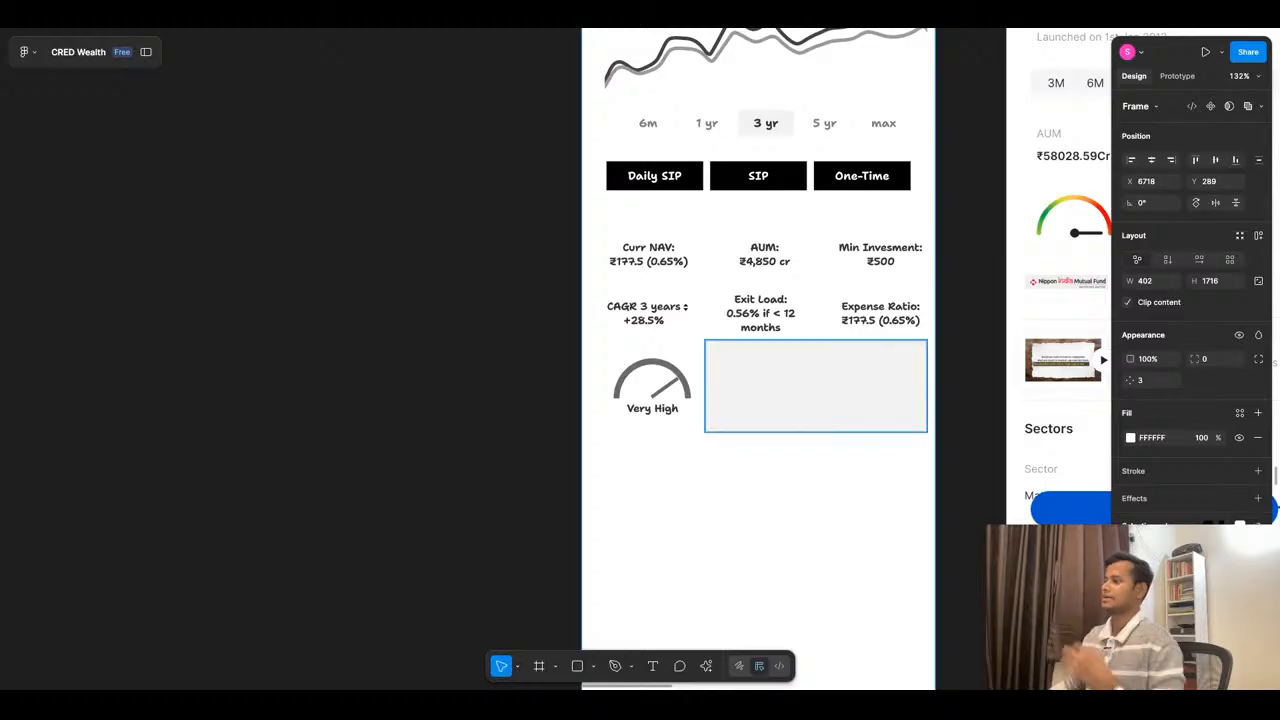
- Duplicate the grey rectangle behind the gauge as a separate 104 by 105 tile at X 26, Y 630
{"action": "left_click", "coordinate": [757, 394]}
{"action": "key", "text": "alt"}
{"action": "left_click_drag", "start_coordinate": [756, 395], "coordinate": [656, 395]}
{"action": "mouse_move", "coordinate": [824, 388]}
{"action": "left_mouse_down"}
{"action": "mouse_move", "coordinate": [645, 388]}
{"action": "mouse_move", "coordinate": [694, 388]}
{"action": "left_mouse_up"}
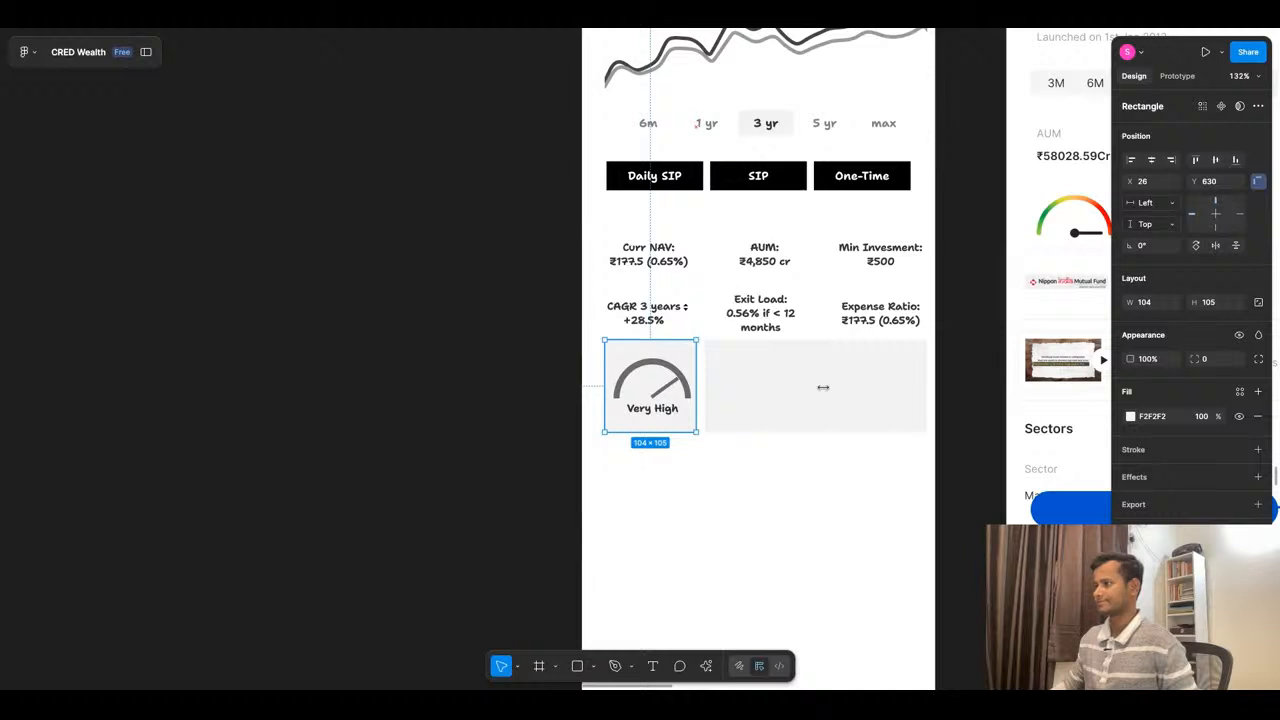
{"action": "left_click", "coordinate": [746, 466]}
- Copy the middle column's Exit Load text into the empty area below the grey tiles at X 225, Y 784
{"action": "scroll", "coordinate": [806, 358], "scroll_direction": "up", "scroll_amount": 2}
{"action": "left_click_drag", "start_coordinate": [762, 303], "coordinate": [757, 373], "text": "alt"}
{"action": "double_click", "coordinate": [763, 359]}
{"action": "left_click", "coordinate": [775, 359]}
{"action": "key", "text": "Escape"}
{"action": "left_click_drag", "start_coordinate": [763, 383], "coordinate": [852, 533]}
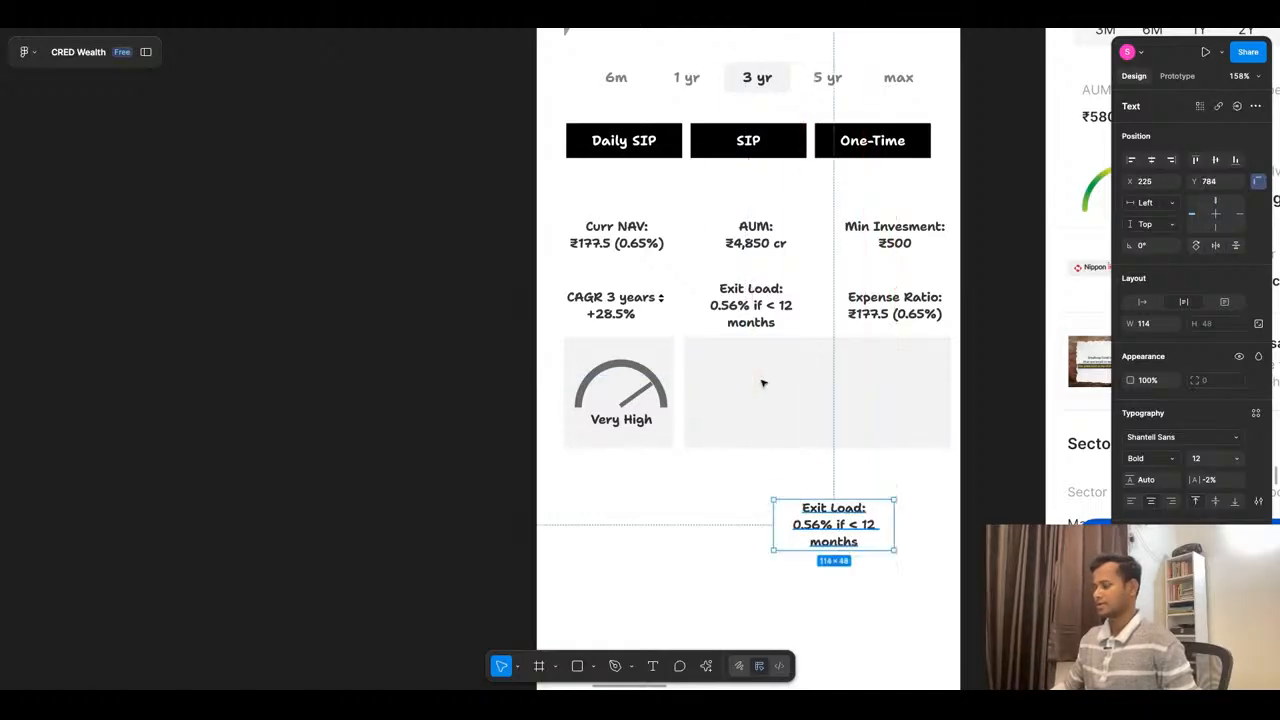
- Draw a 40 by 40 square in the wide grey tile's upper-left area at X 161, Y 647
{"action": "scroll", "coordinate": [814, 446], "scroll_direction": "up", "scroll_amount": 5}
{"action": "key", "text": "r"}
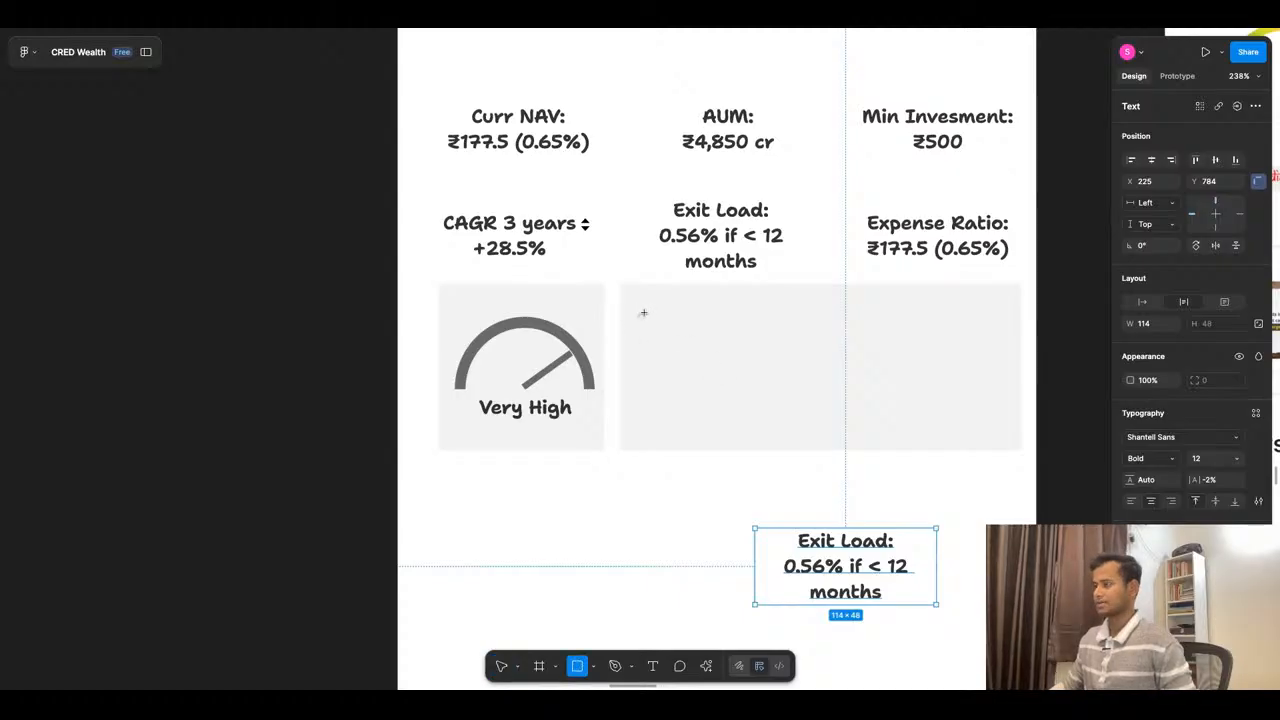
{"action": "left_click_drag", "start_coordinate": [653, 311], "coordinate": [714, 368]}
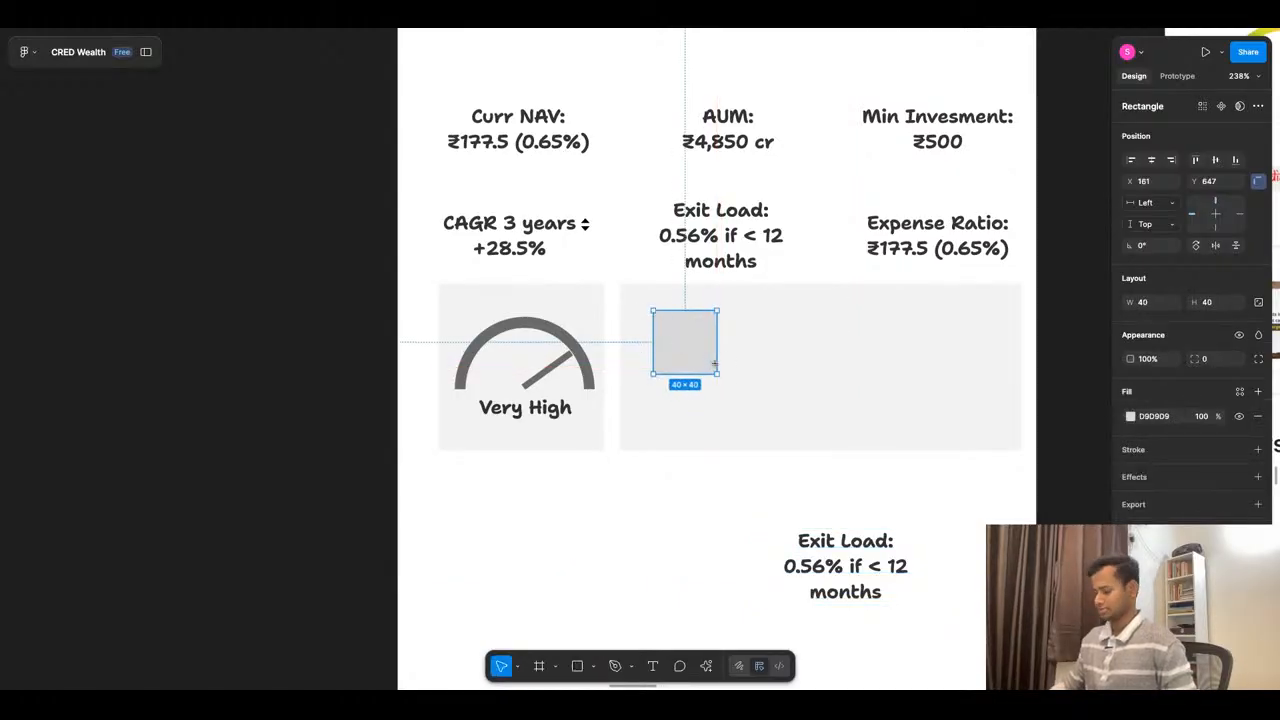
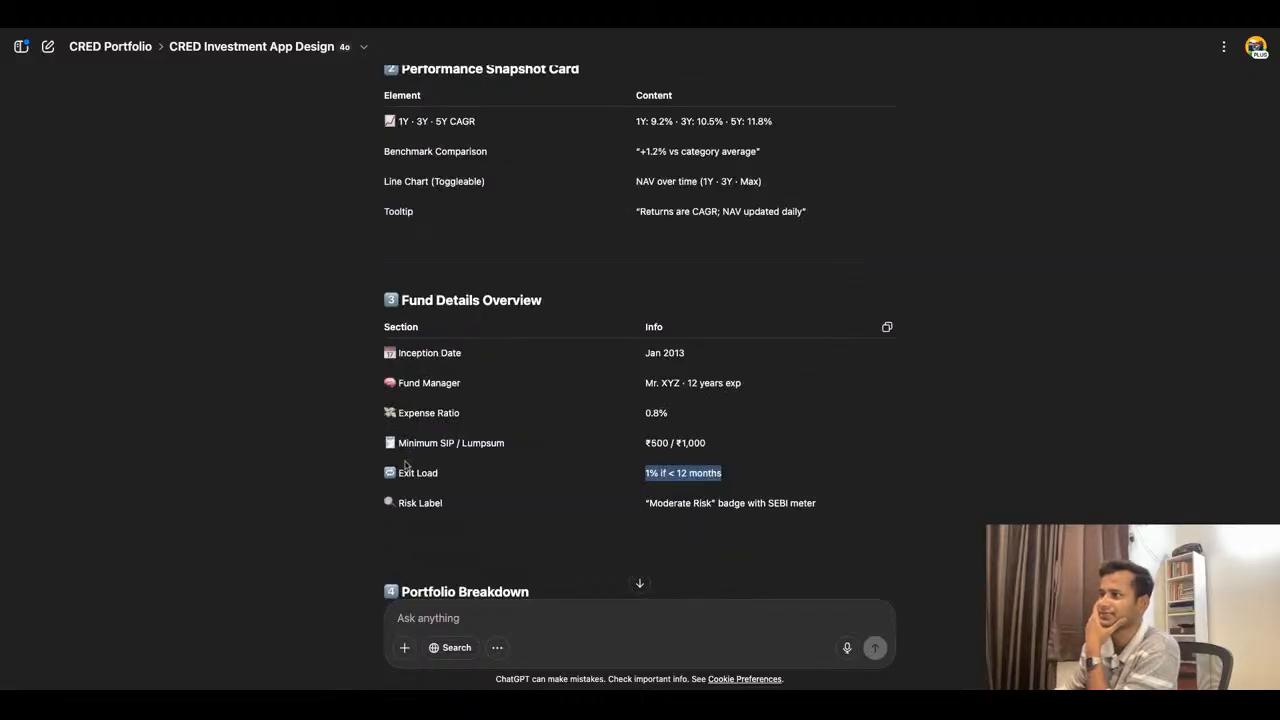
- Read the Fund Details Overview and Portfolio Breakdown sections of the ChatGPT outline, and switch to the CRED Wealth file in Figma
{"action": "scroll", "coordinate": [557, 393], "scroll_direction": "down", "scroll_amount": 1}
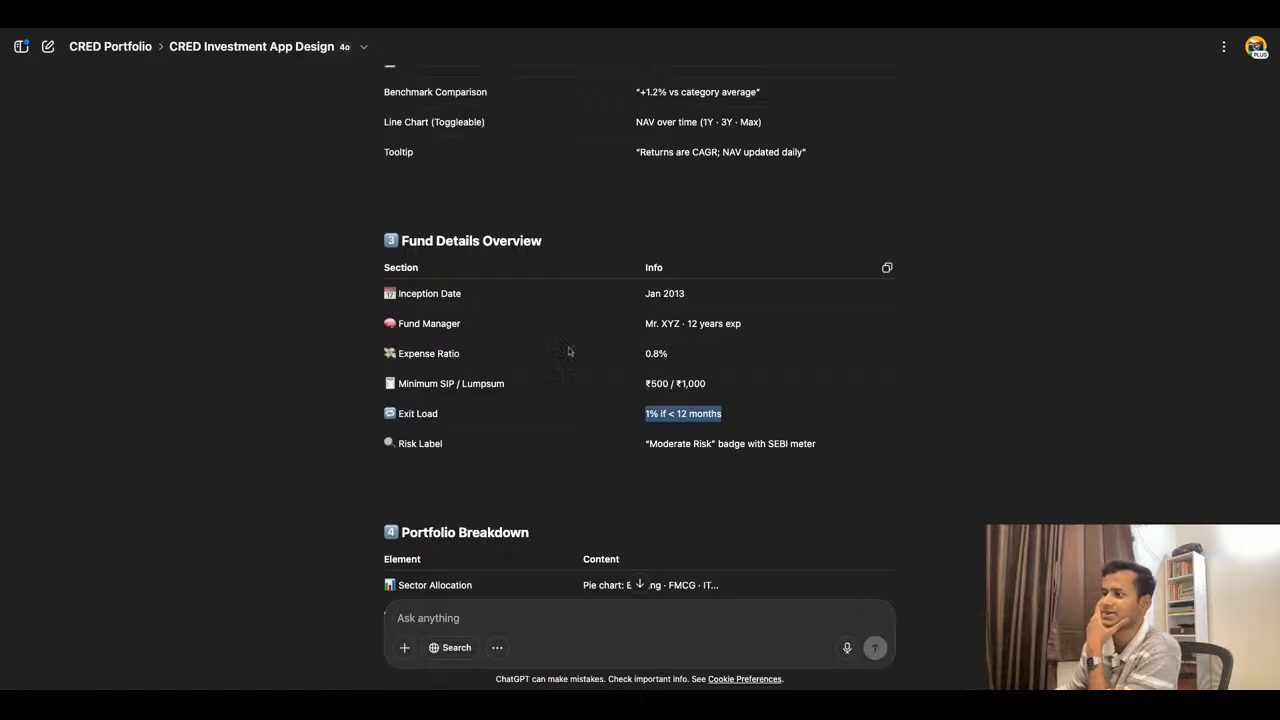
{"action": "scroll", "coordinate": [568, 350], "scroll_direction": "down", "scroll_amount": 3}
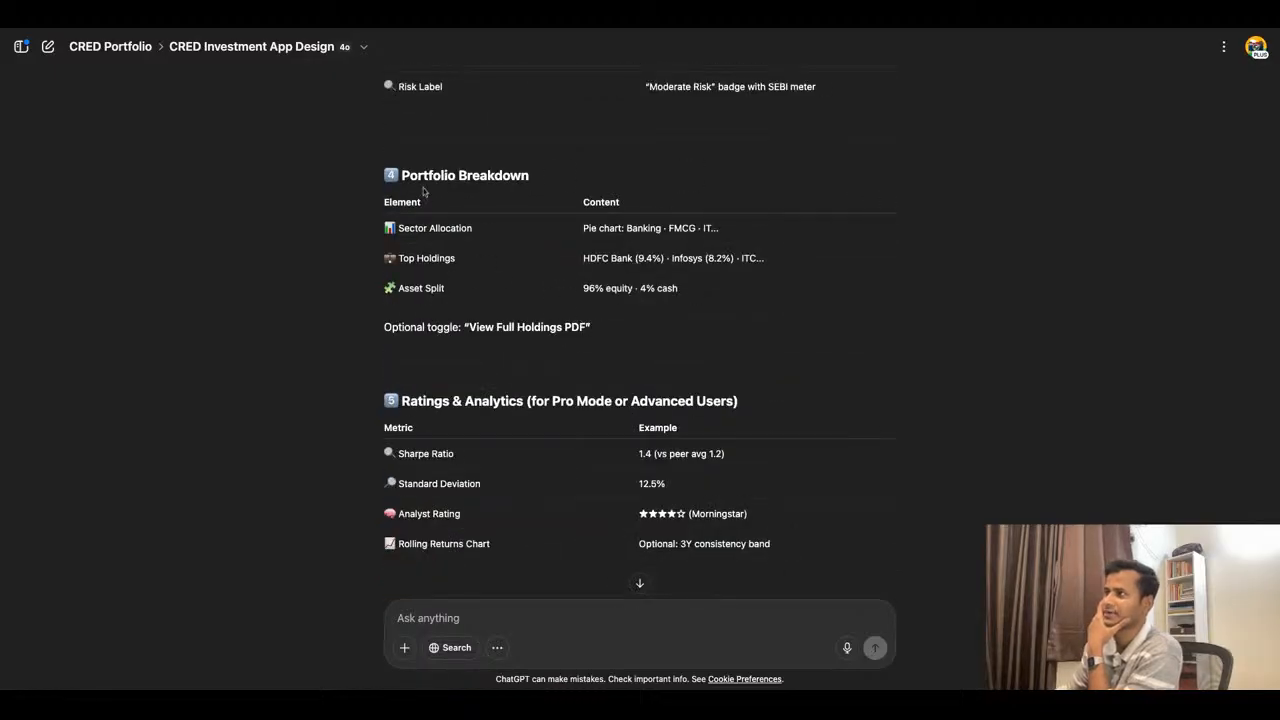
{"action": "left_click_drag", "start_coordinate": [402, 175], "coordinate": [530, 180]}
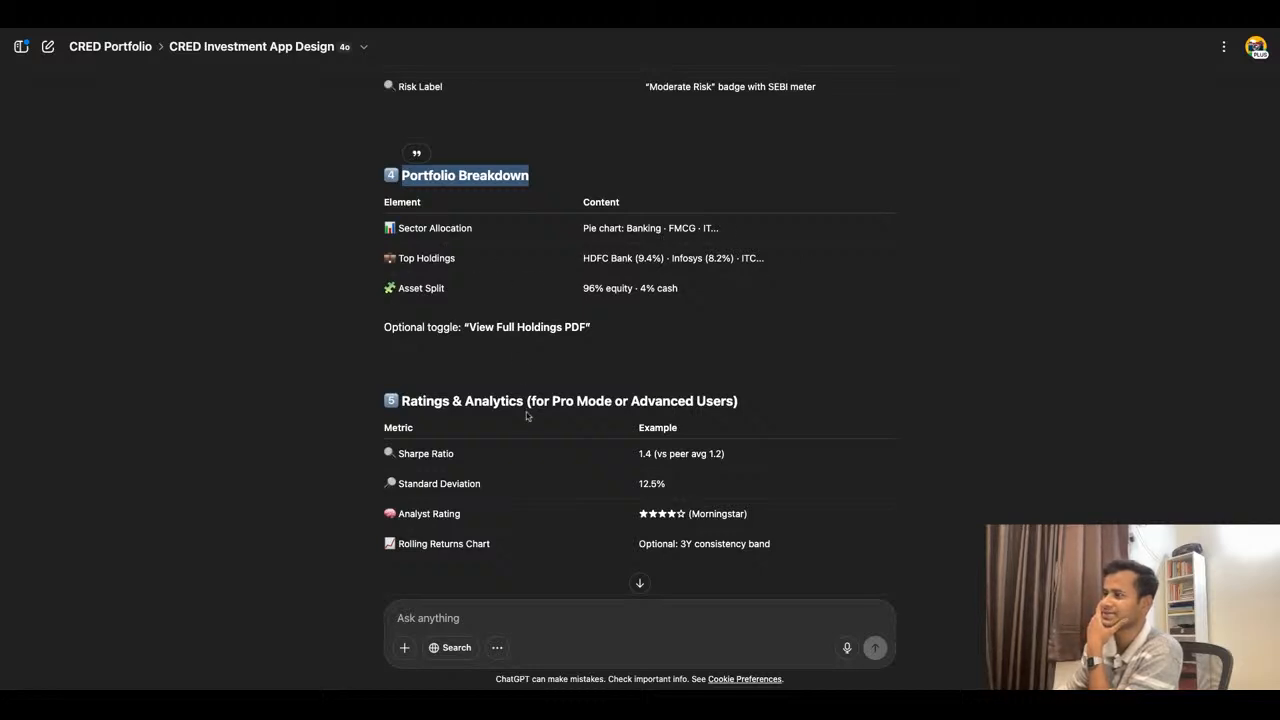
{"action": "left_click", "coordinate": [478, 32]}
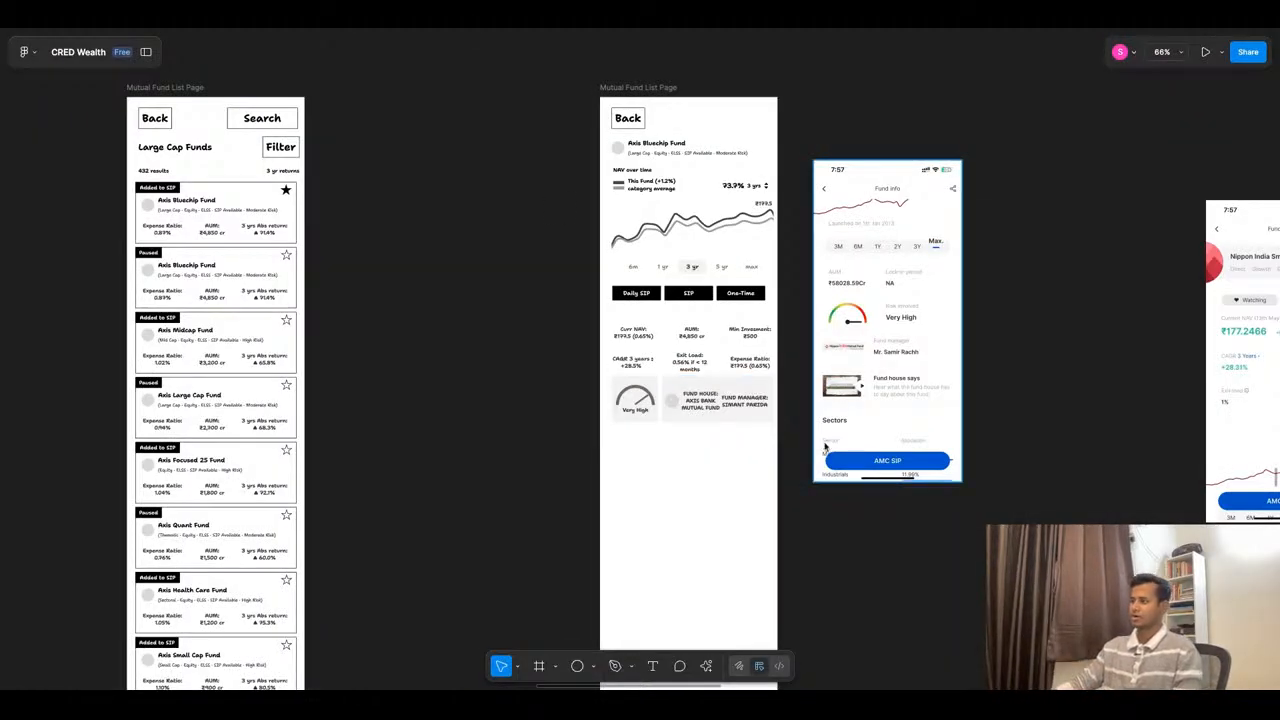
- Examine the reference fund detail screenshots below the wireframes for sections to include on the fund page
{"action": "scroll", "coordinate": [826, 447], "scroll_direction": "down", "scroll_amount": 5}
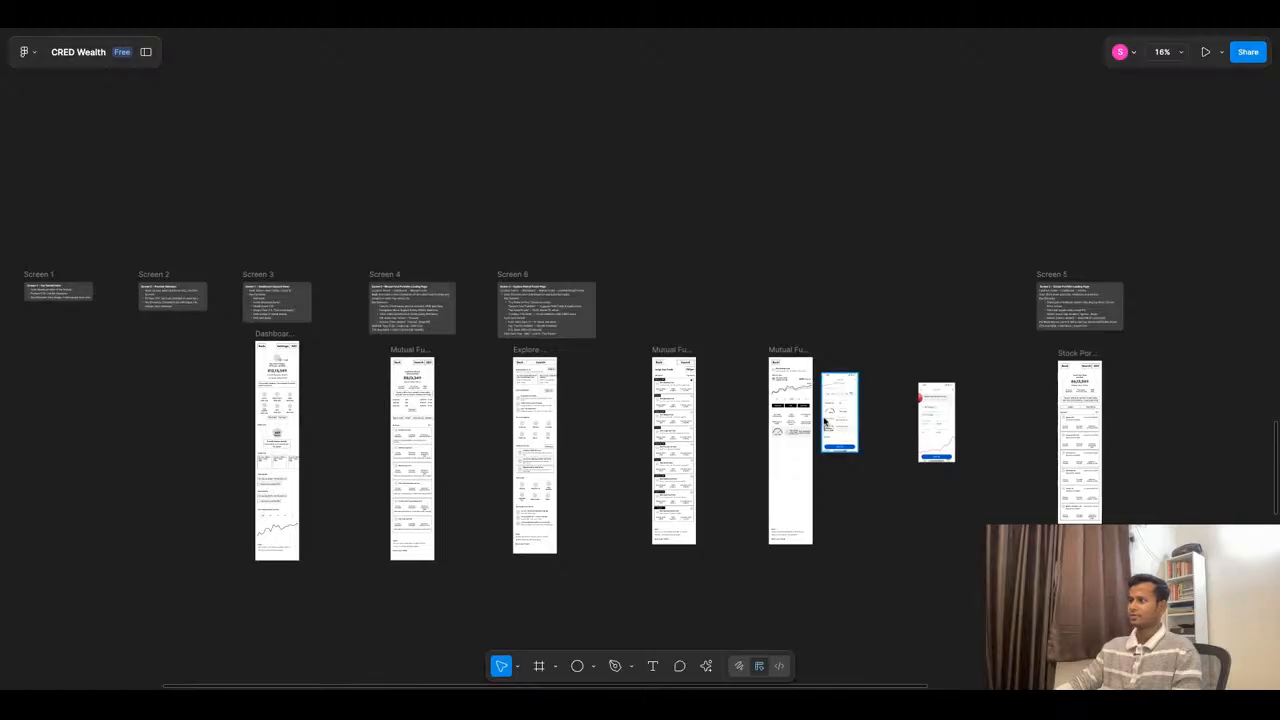
{"action": "scroll", "coordinate": [846, 414], "scroll_direction": "down", "scroll_amount": 5}
{"action": "scroll", "coordinate": [643, 480], "scroll_direction": "down", "scroll_amount": 5}
{"action": "scroll", "coordinate": [669, 451], "scroll_direction": "up", "scroll_amount": 3}
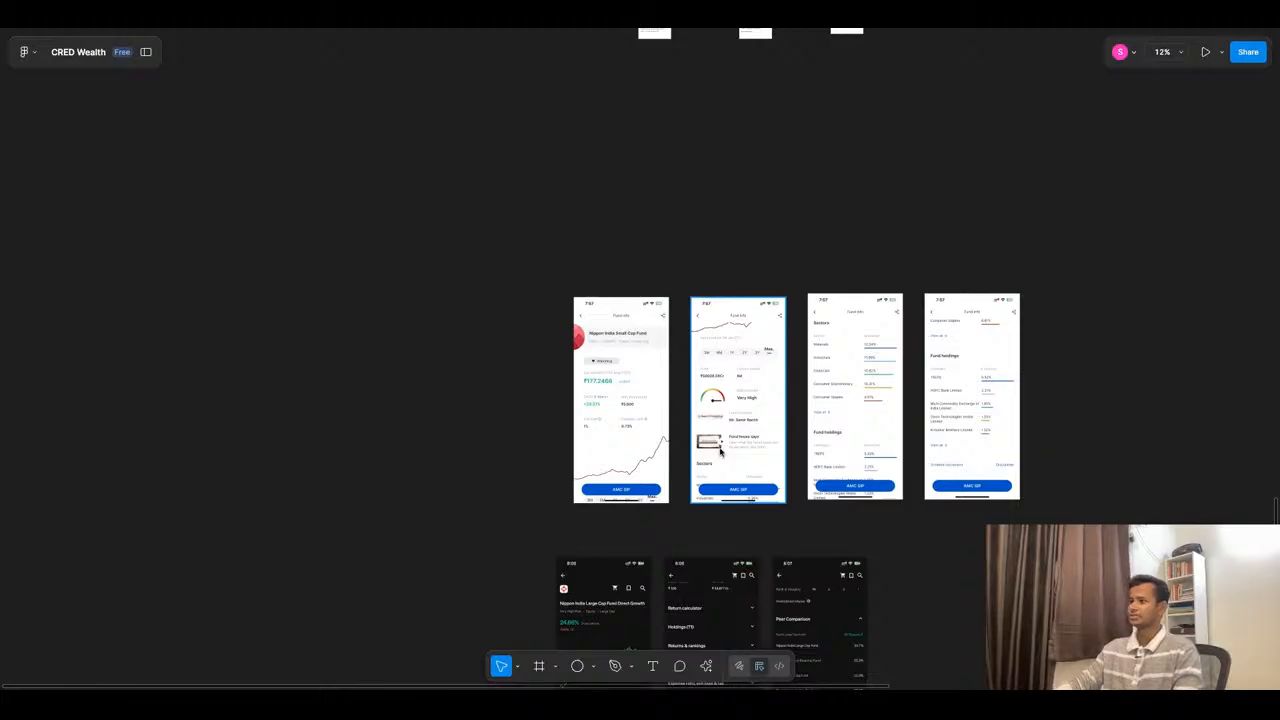
{"action": "scroll", "coordinate": [714, 443], "scroll_direction": "down", "scroll_amount": 2}
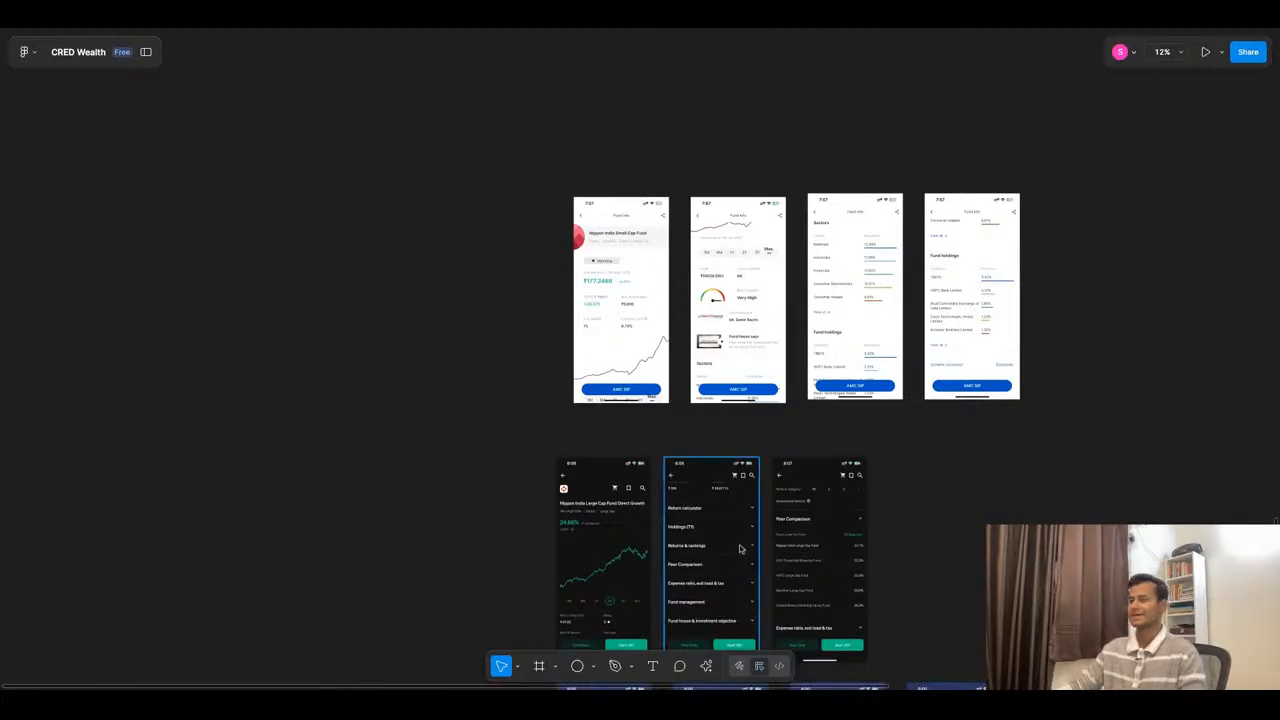
{"action": "scroll", "coordinate": [740, 548], "scroll_direction": "up", "scroll_amount": 3}
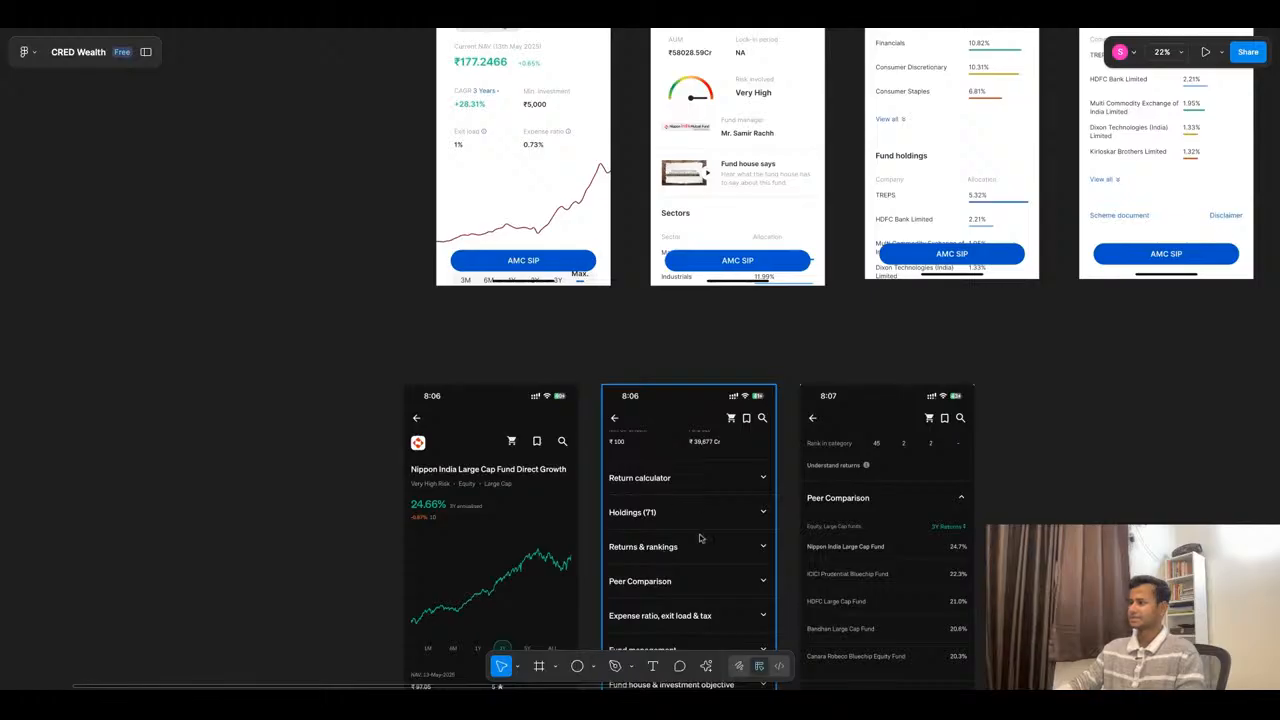
{"action": "scroll", "coordinate": [707, 541], "scroll_direction": "down", "scroll_amount": 2}
{"action": "scroll", "coordinate": [708, 538], "scroll_direction": "down", "scroll_amount": 3}
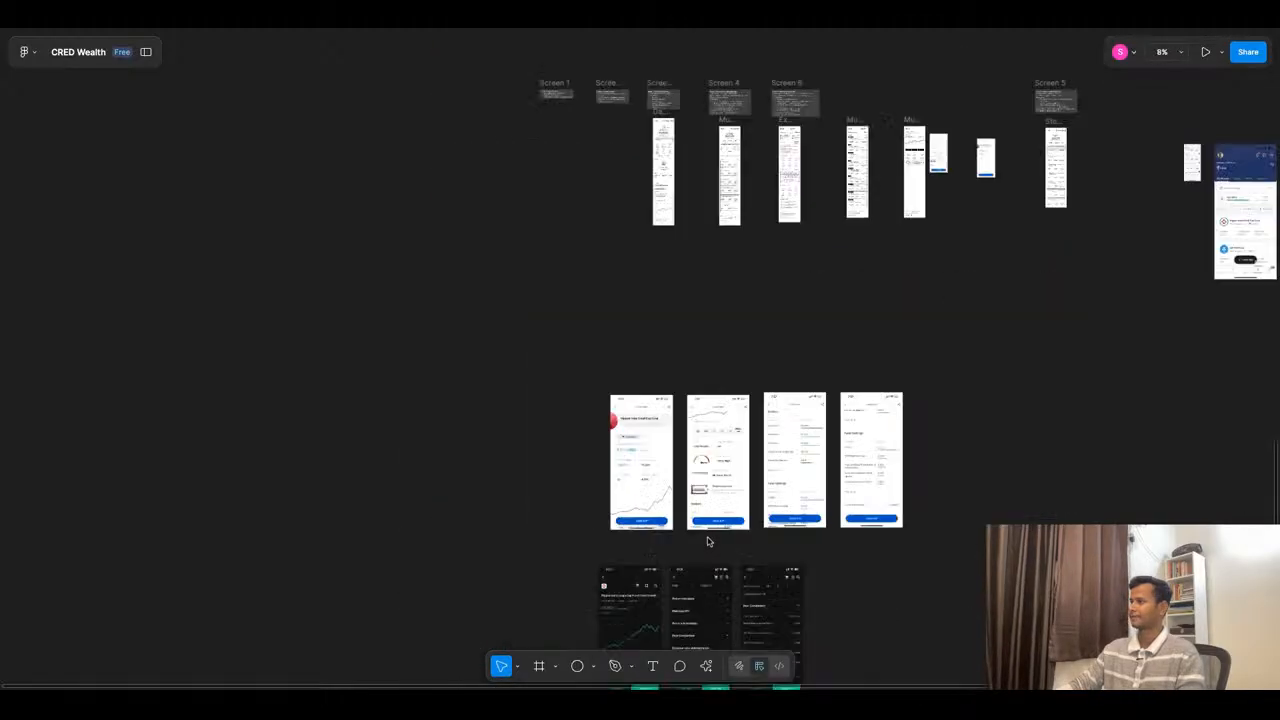
- Duplicate the One-Time button in the Axis Bluechip Fund wireframe and relabel the copy "SIP CALCULATOR"
{"action": "scroll", "coordinate": [865, 150], "scroll_direction": "up", "scroll_amount": 6}
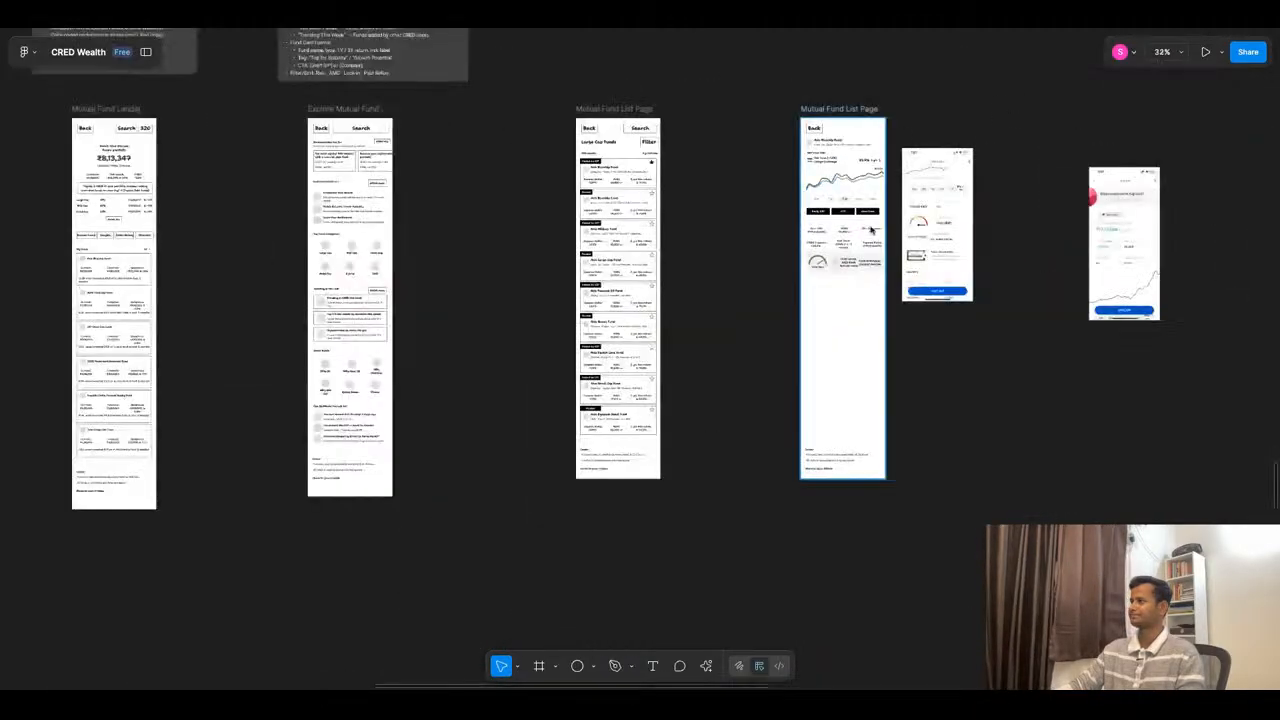
{"action": "scroll", "coordinate": [871, 199], "scroll_direction": "up", "scroll_amount": 5}
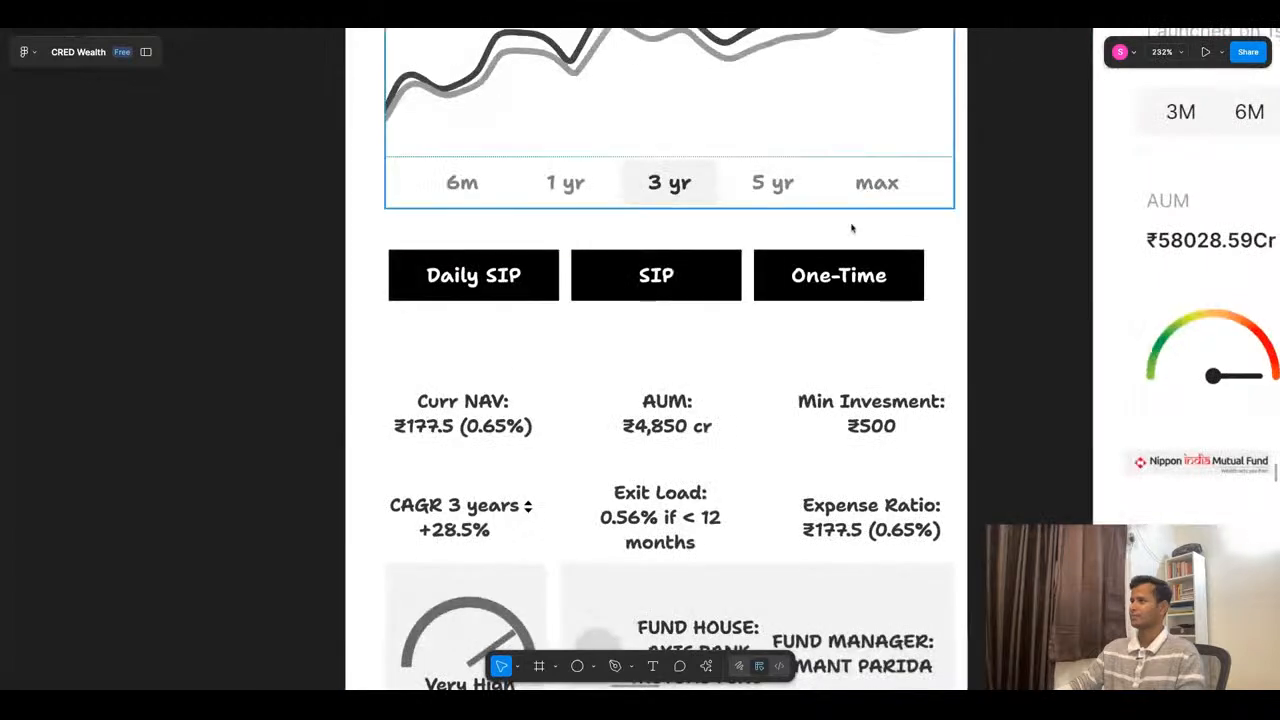
{"action": "left_click", "coordinate": [824, 294]}
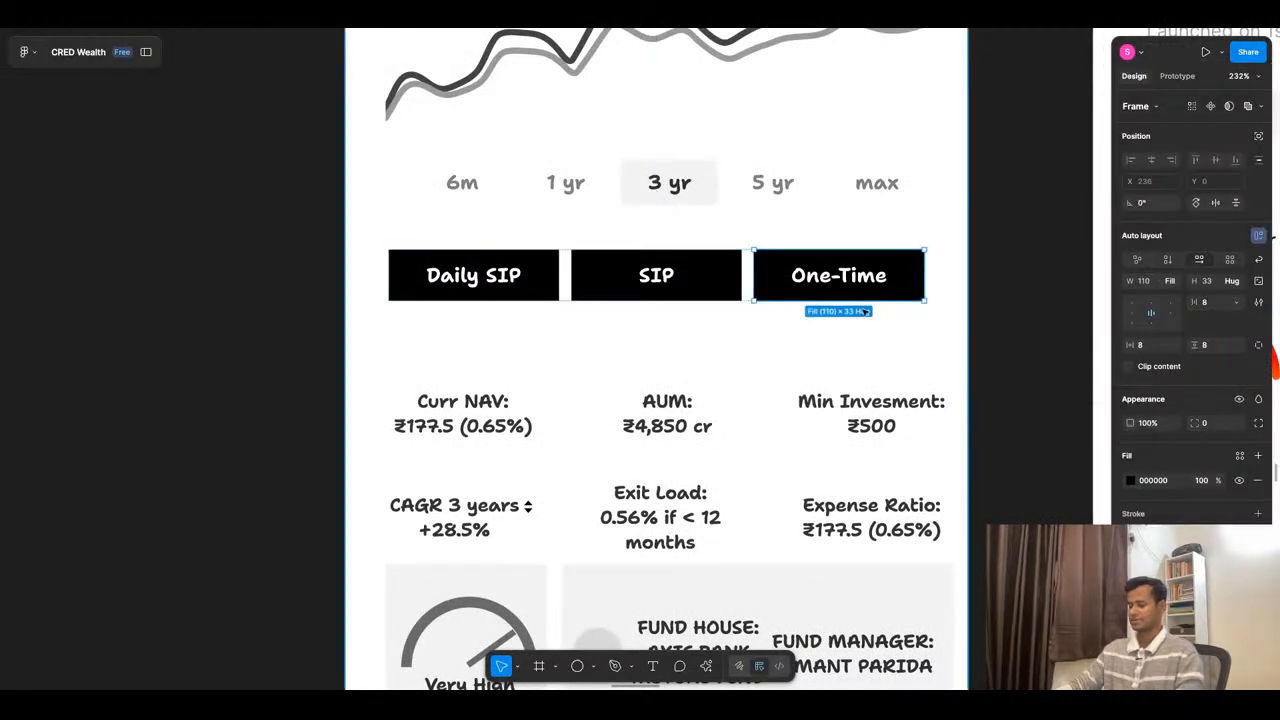
{"action": "key", "text": "ctrl+d"}
{"action": "double_click", "coordinate": [866, 274]}
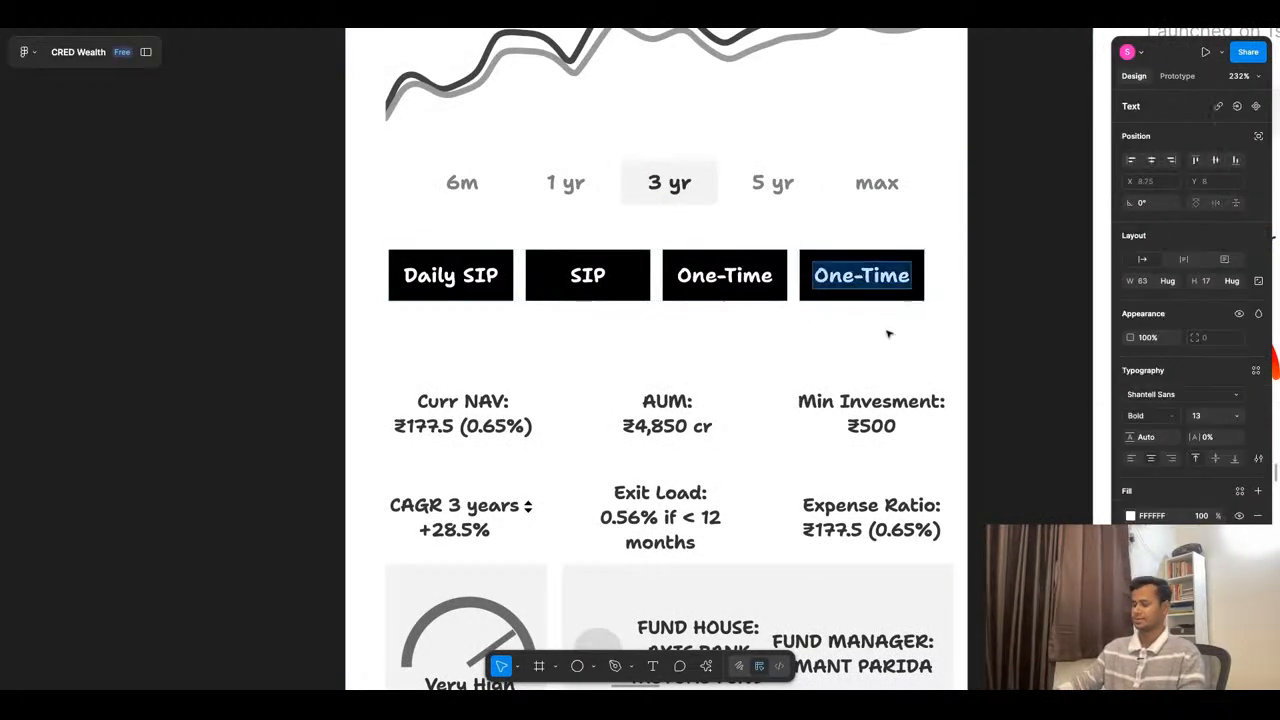
{"action": "type", "text": "SIP"}
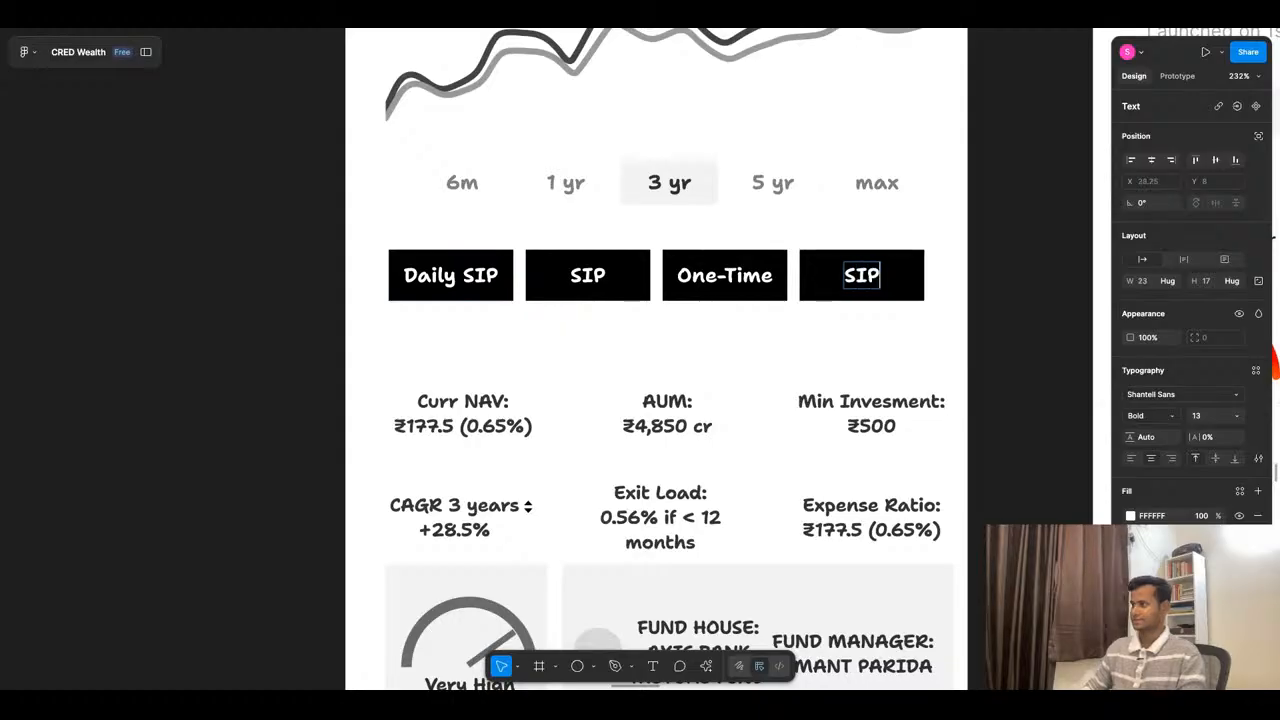
{"action": "type", "text": " CALCUL"}
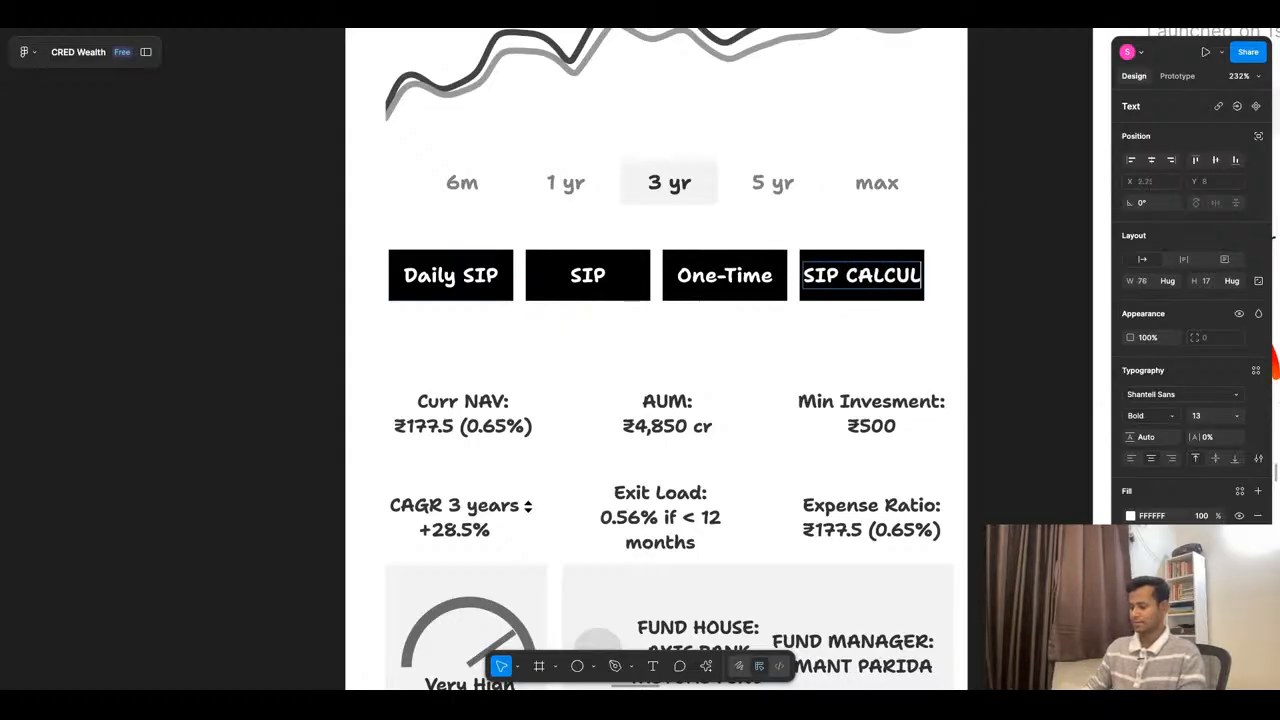
{"action": "type", "text": "ATOR"}
{"action": "left_click", "coordinate": [869, 357]}
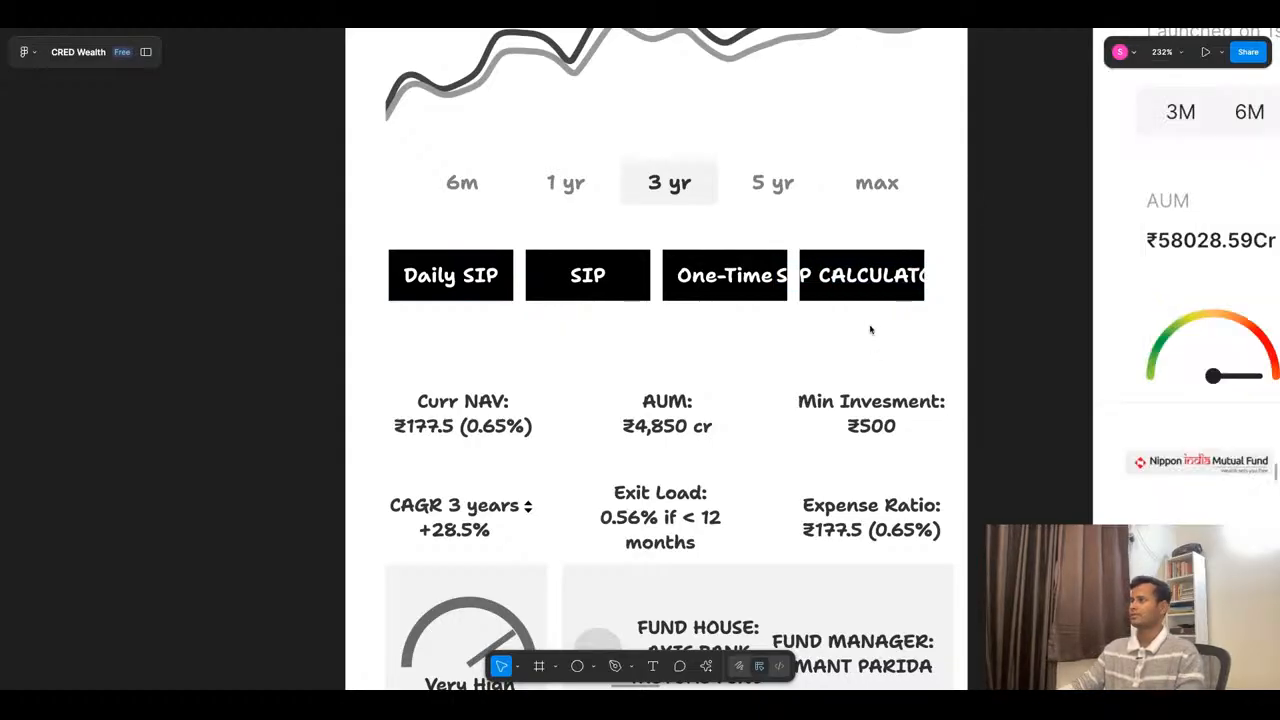
- Widen the SIP CALCULATOR button to about 124 px so its label fits inside
{"action": "left_click", "coordinate": [871, 277]}
{"action": "left_click_drag", "start_coordinate": [924, 281], "coordinate": [927, 282]}
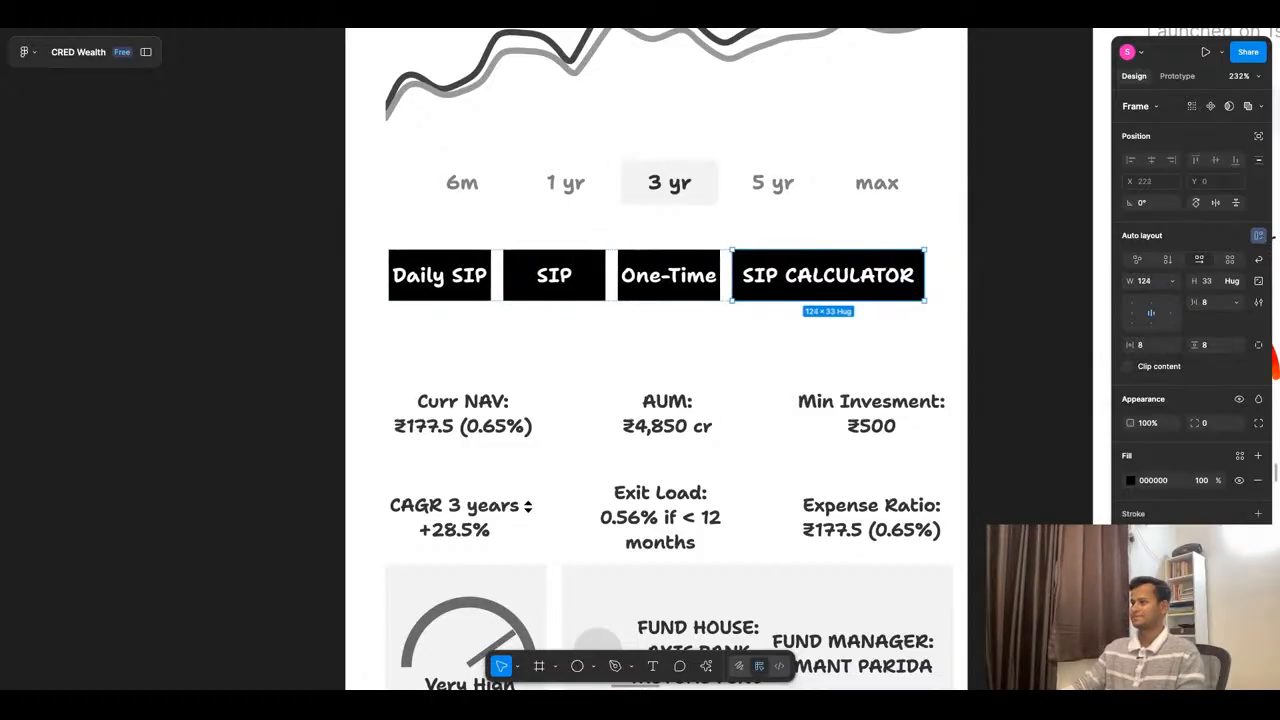
{"action": "left_click", "coordinate": [991, 316]}
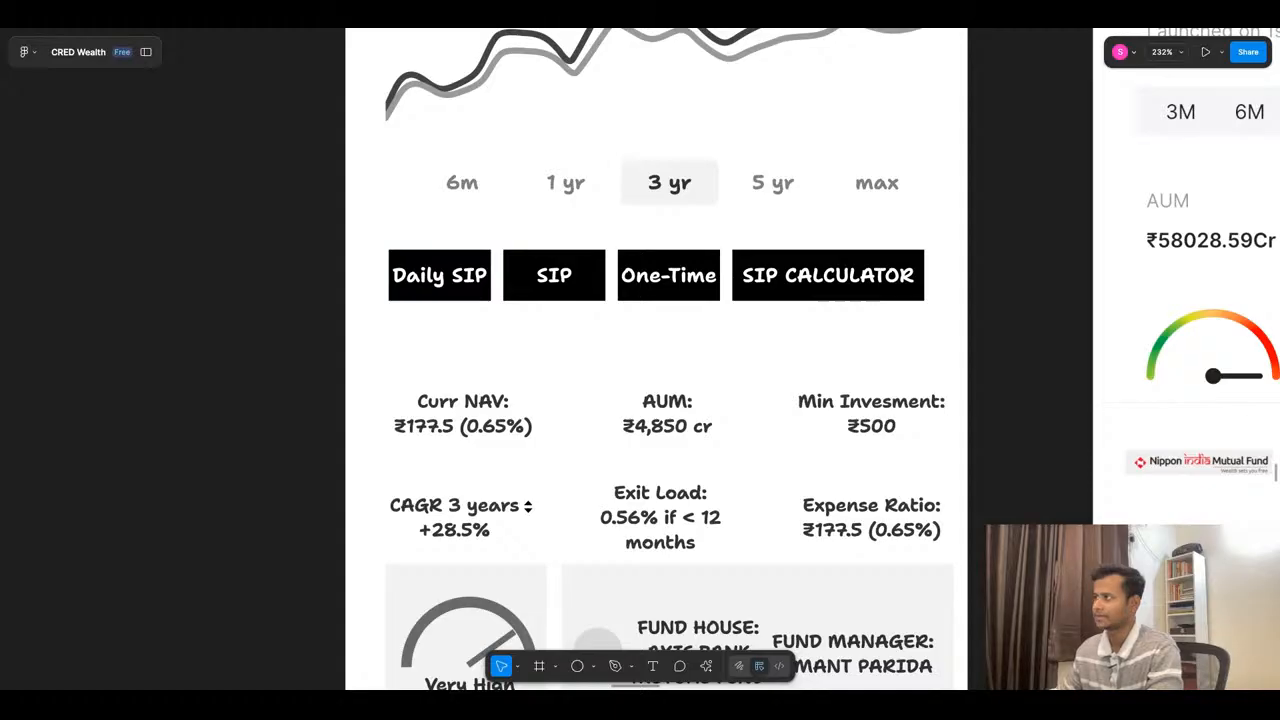
- Stretch the four-button action row on both sides to about 371 px wide
{"action": "left_click", "coordinate": [913, 277]}
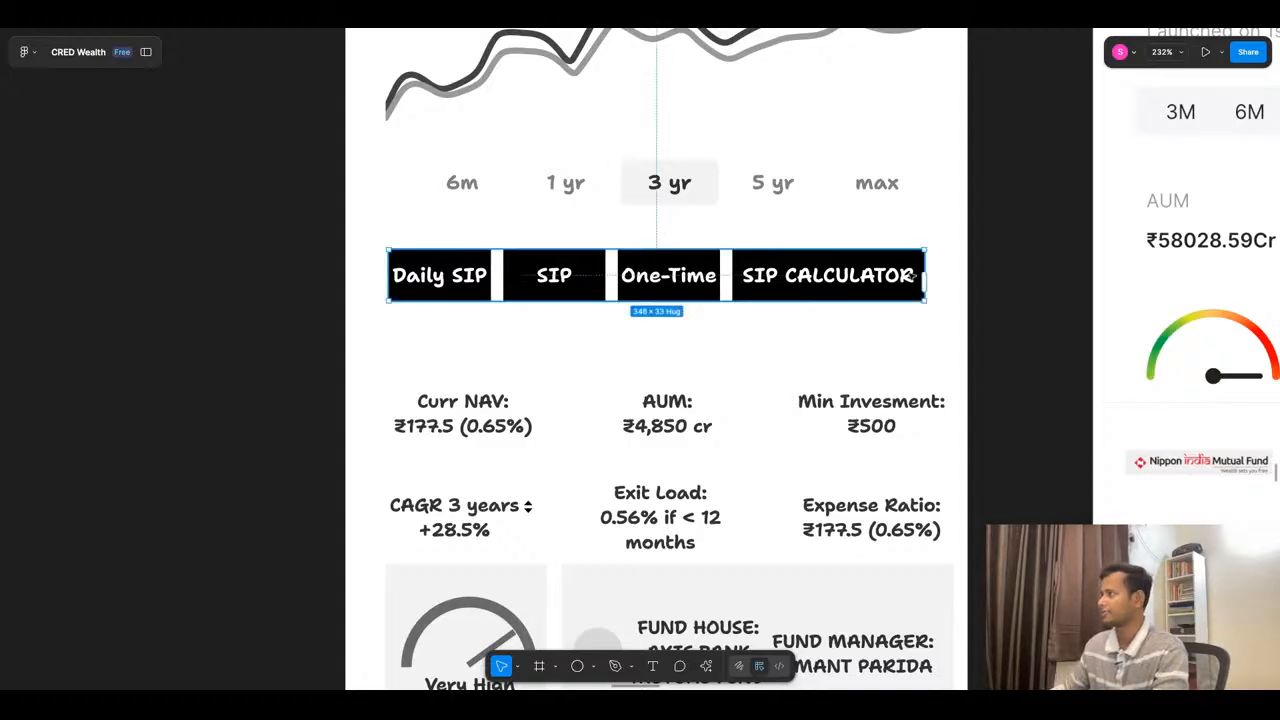
{"action": "left_click_drag", "start_coordinate": [926, 260], "coordinate": [946, 260]}
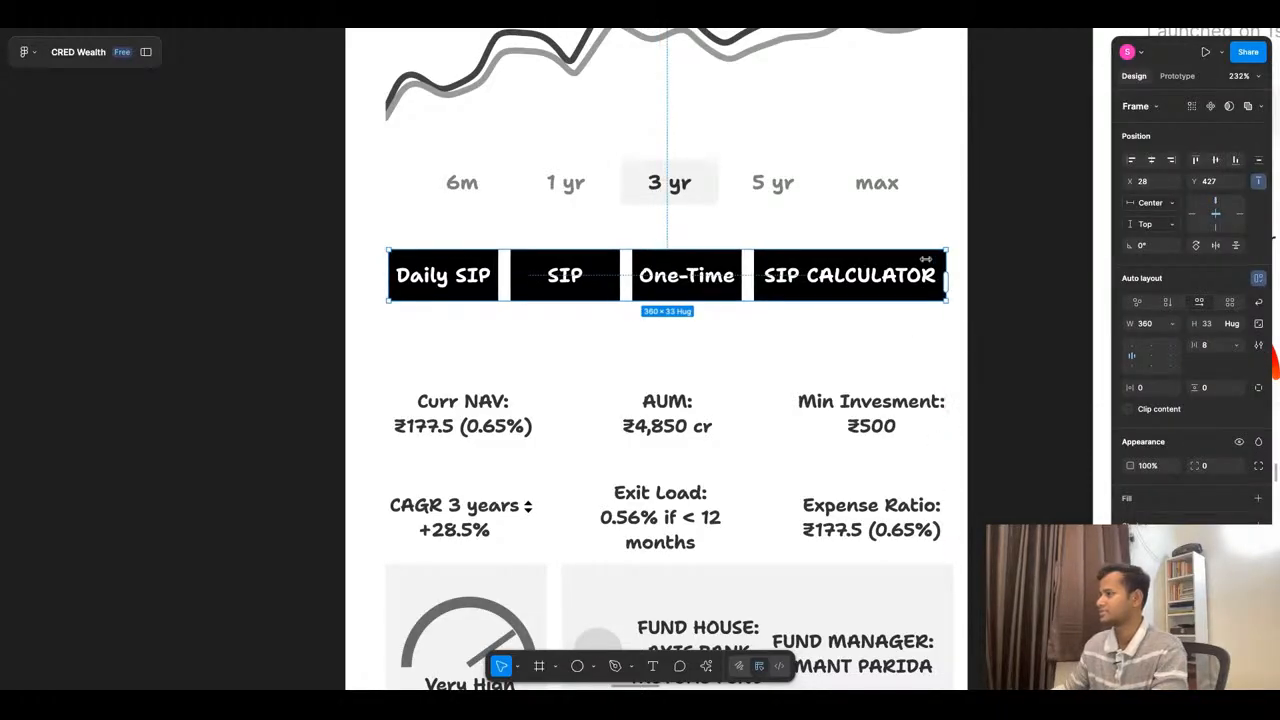
{"action": "left_click_drag", "start_coordinate": [390, 271], "coordinate": [368, 271]}
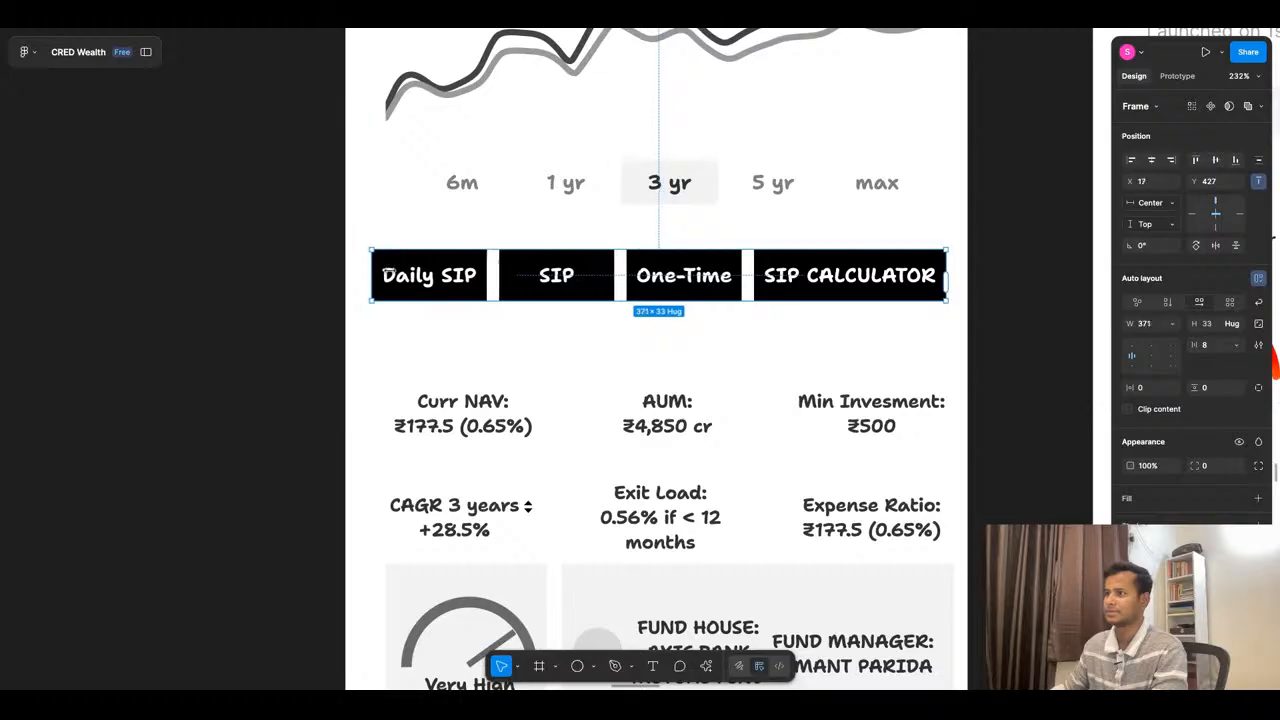
{"action": "left_click", "coordinate": [376, 344]}
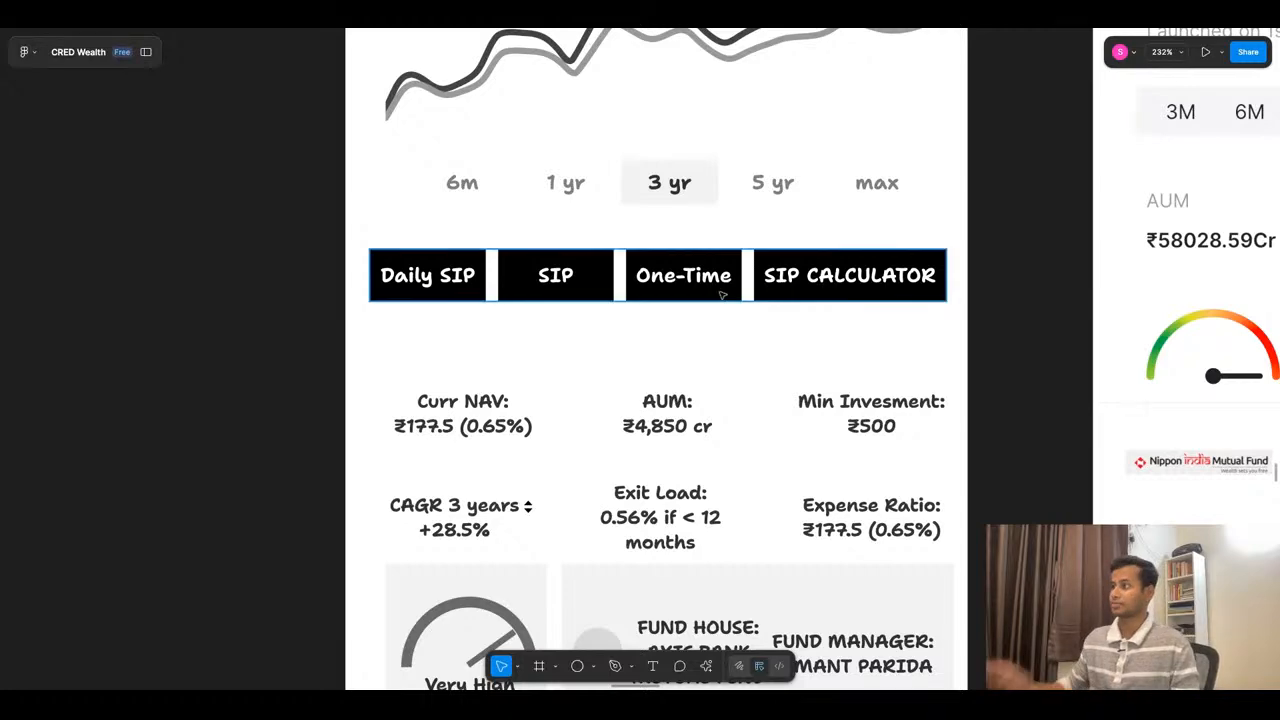
- Review the Axis Bluechip Fund wireframe against the neighbouring Fund info reference, from the NAV chart down to the empty area
{"action": "scroll", "coordinate": [679, 370], "scroll_direction": "down", "scroll_amount": 5}
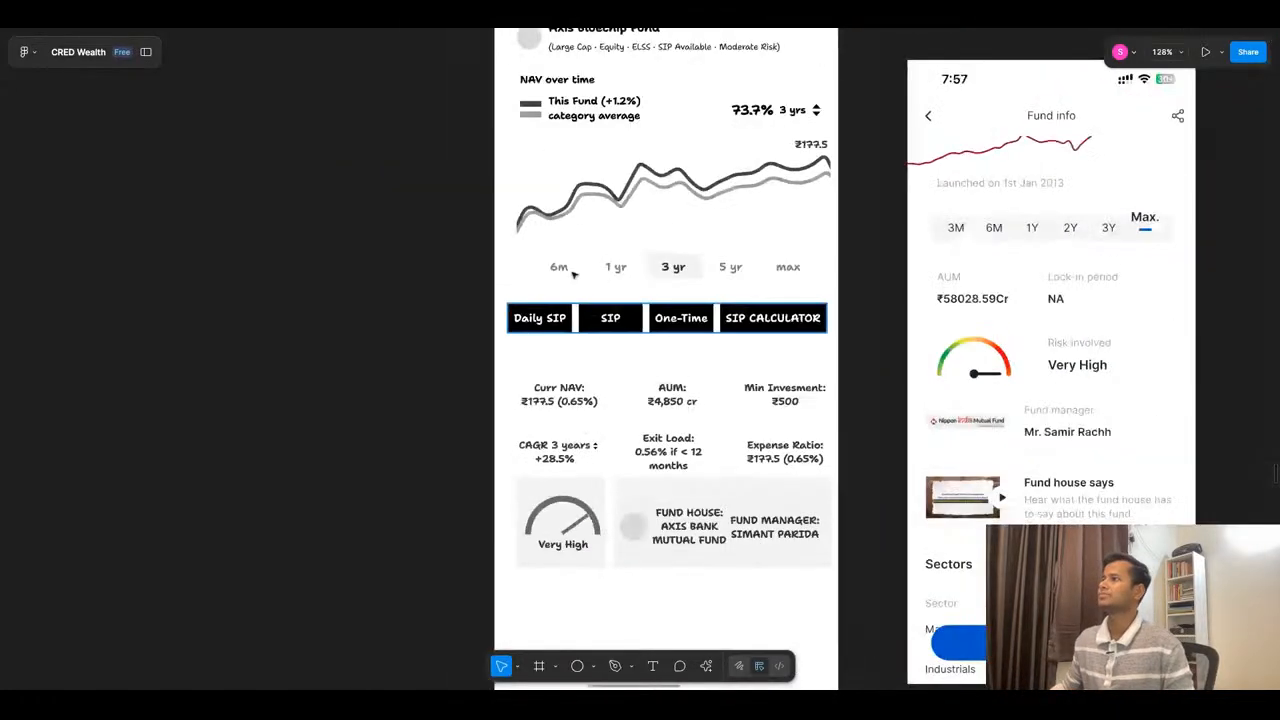
{"action": "scroll", "coordinate": [721, 157], "scroll_direction": "down", "scroll_amount": 5}
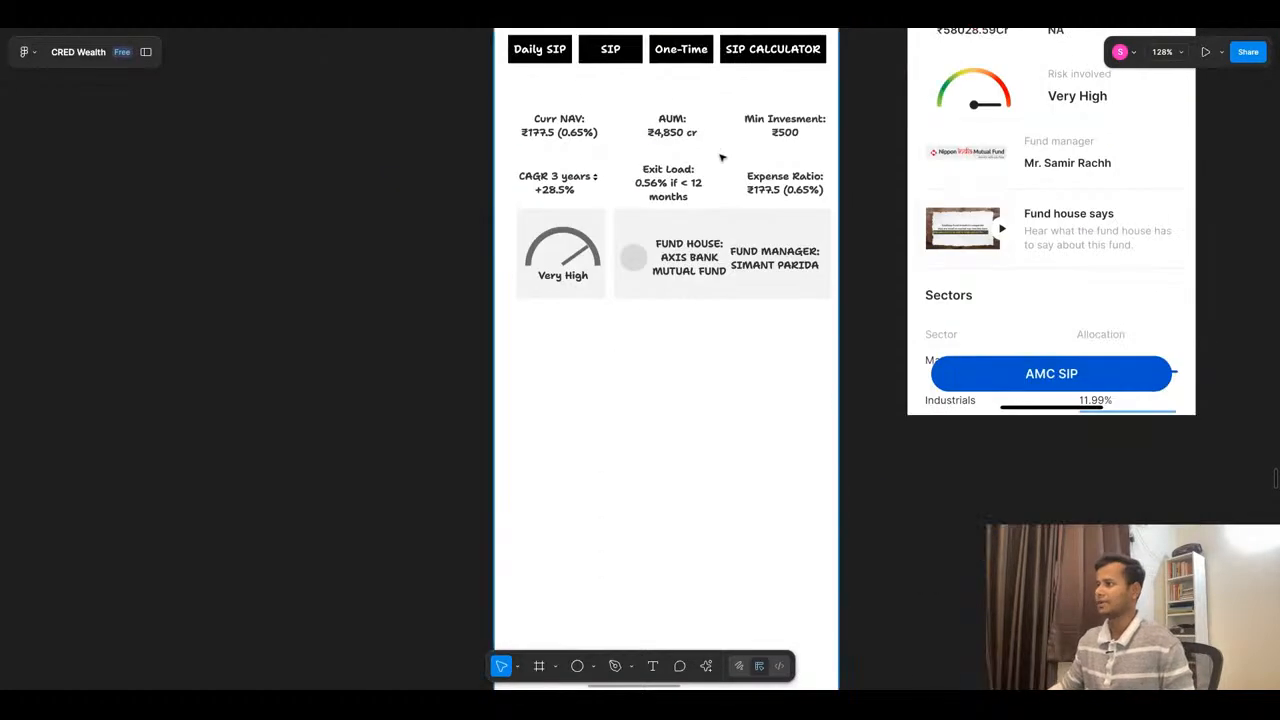
{"action": "scroll", "coordinate": [721, 157], "scroll_direction": "down", "scroll_amount": 10}
{"action": "scroll", "coordinate": [717, 155], "scroll_direction": "up", "scroll_amount": 10}
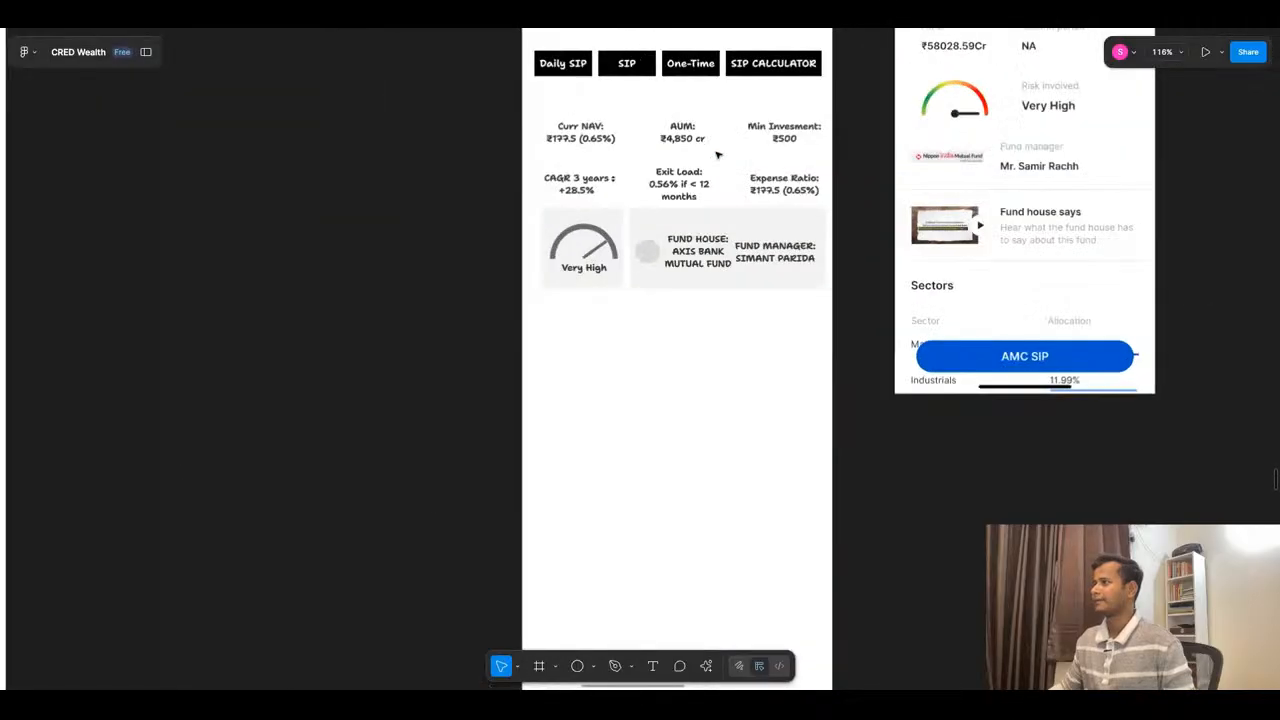
{"action": "scroll", "coordinate": [717, 155], "scroll_direction": "up", "scroll_amount": 3}
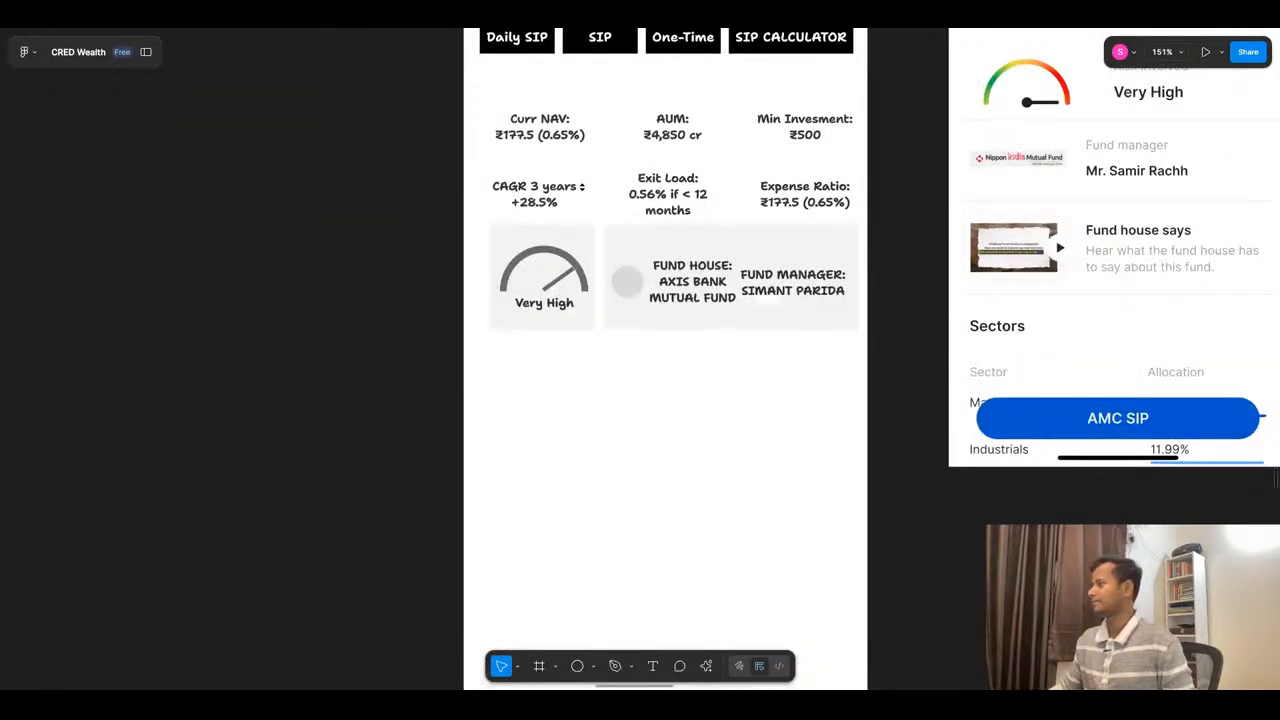
{"action": "scroll", "coordinate": [800, 335], "scroll_direction": "down", "scroll_amount": 4}
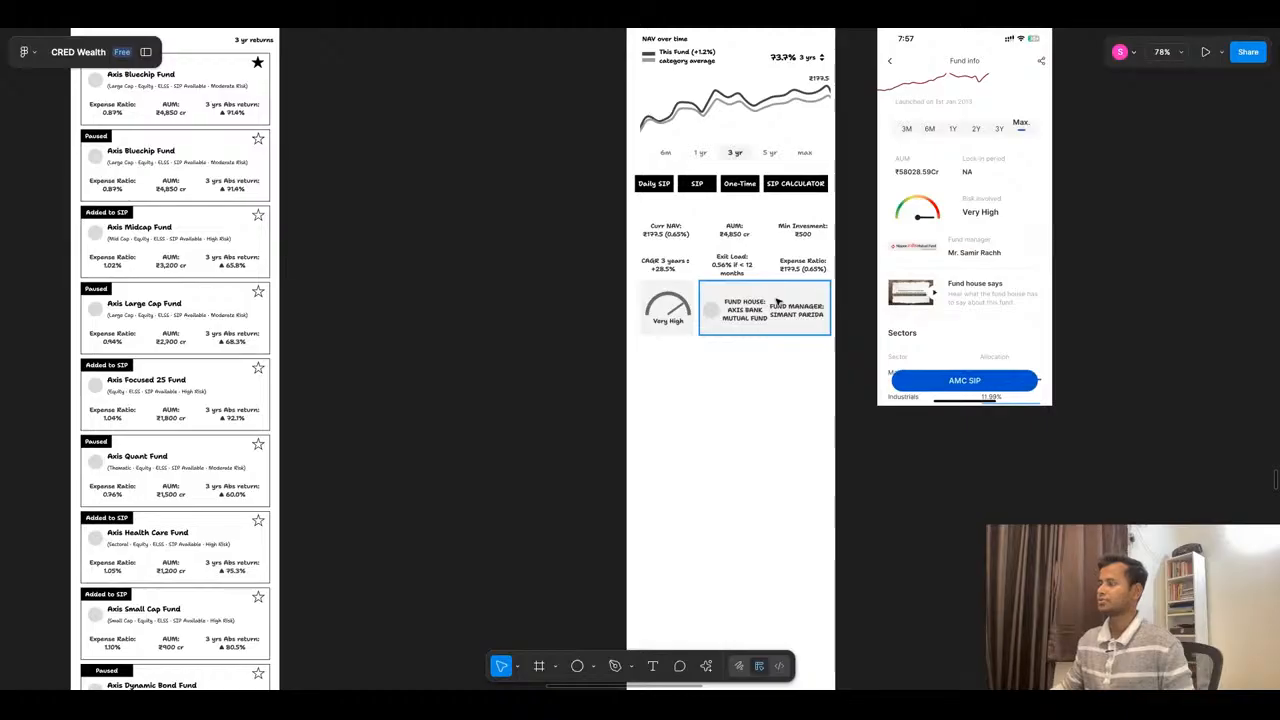
{"action": "scroll", "coordinate": [574, 286], "scroll_direction": "up", "scroll_amount": 5}
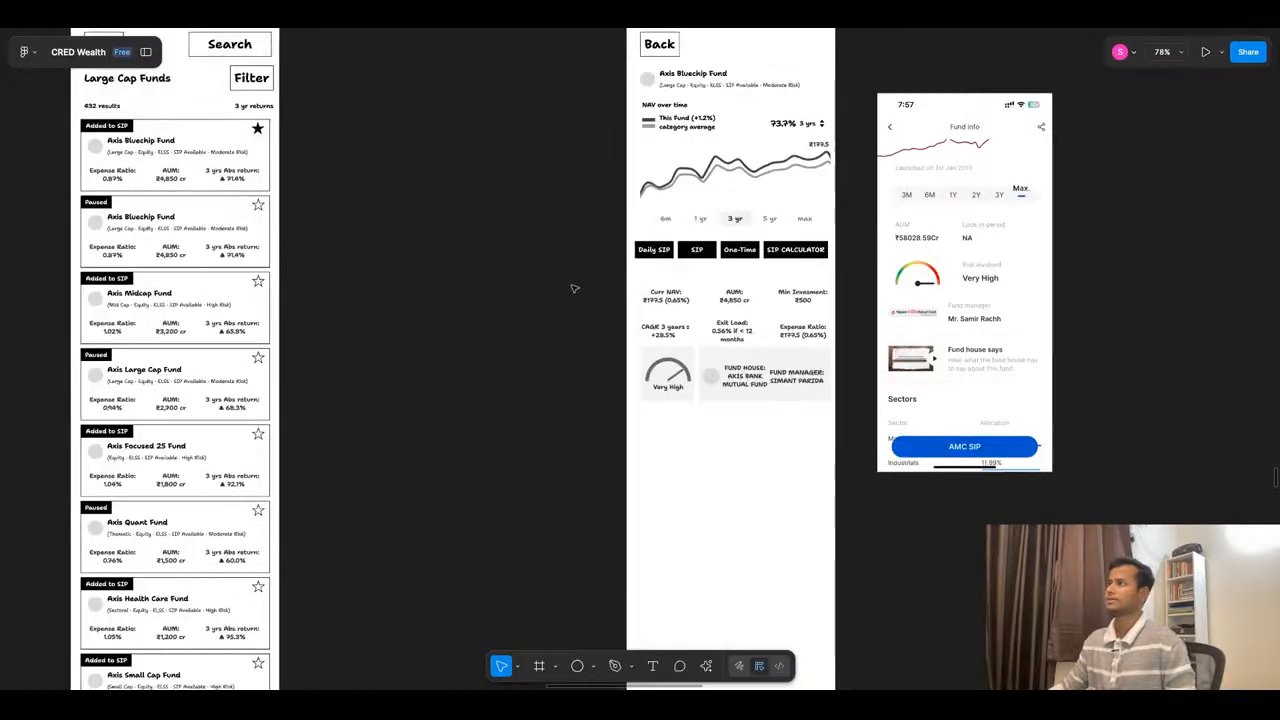
{"action": "scroll", "coordinate": [629, 277], "scroll_direction": "down", "scroll_amount": 3}
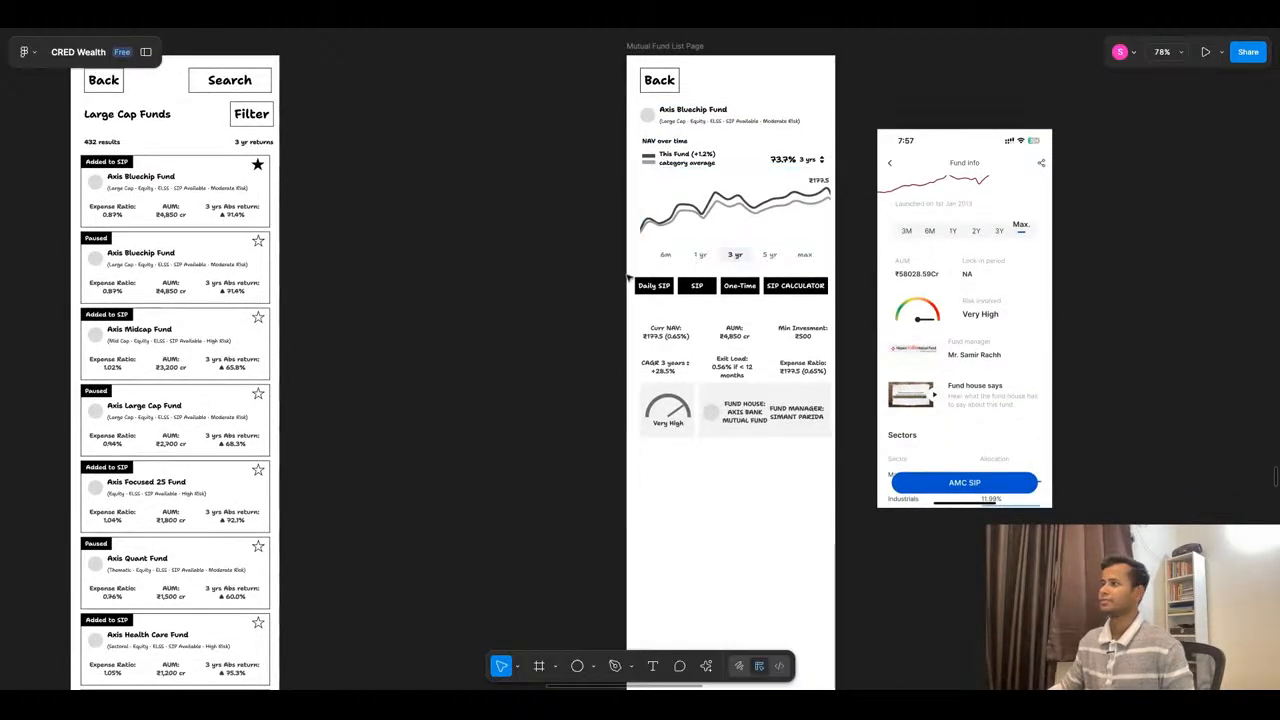
- Examine the Parag Parikh Flexi Cap reference screens, covering ranking, past returns, fund overview, size breakup, sector allocation and top holdings
{"action": "left_click", "coordinate": [456, 31]}
{"action": "left_click", "coordinate": [455, 31]}
{"action": "scroll", "coordinate": [794, 231], "scroll_direction": "down", "scroll_amount": 10}
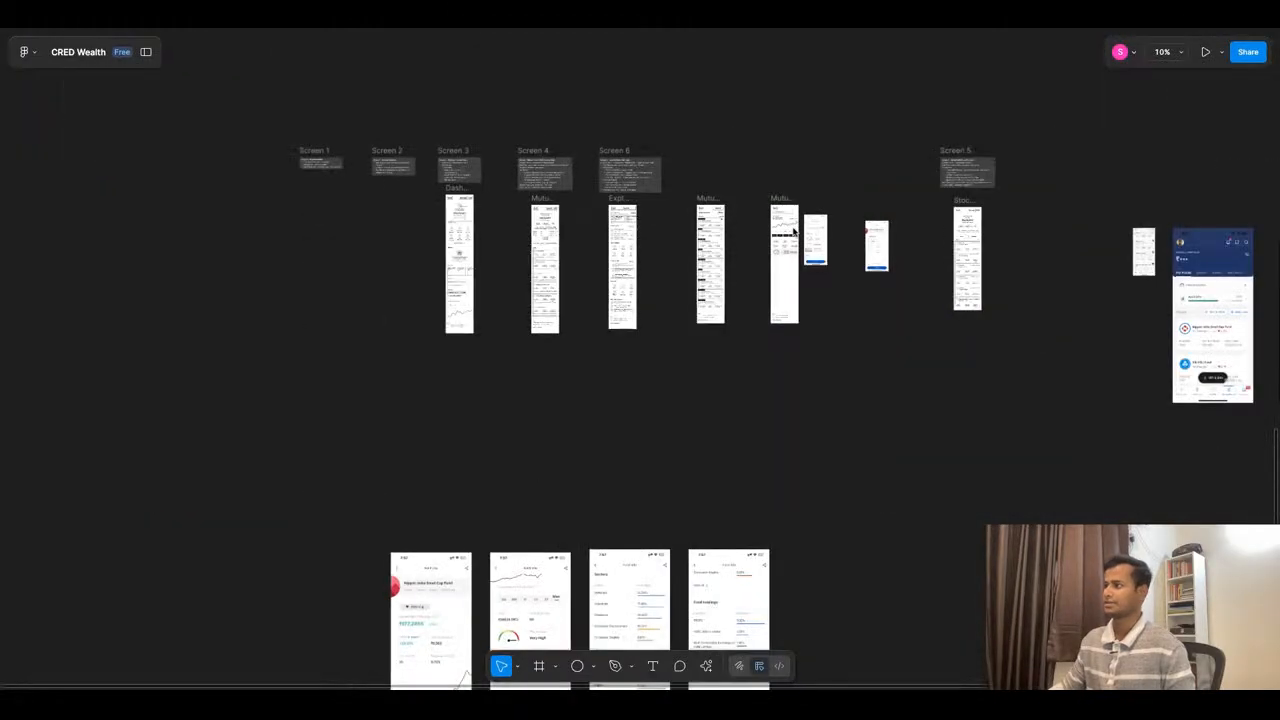
{"action": "scroll", "coordinate": [729, 231], "scroll_direction": "down", "scroll_amount": 3}
{"action": "scroll", "coordinate": [607, 345], "scroll_direction": "down", "scroll_amount": 5}
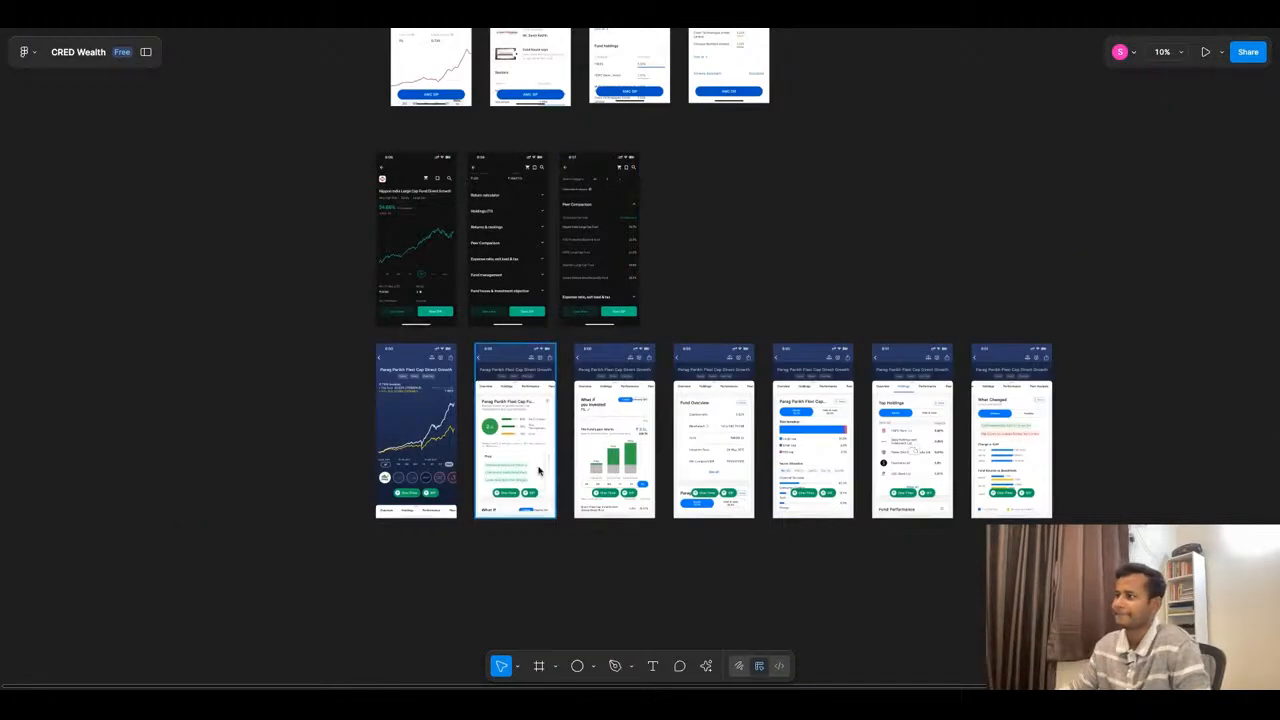
{"action": "scroll", "coordinate": [492, 397], "scroll_direction": "up", "scroll_amount": 5}
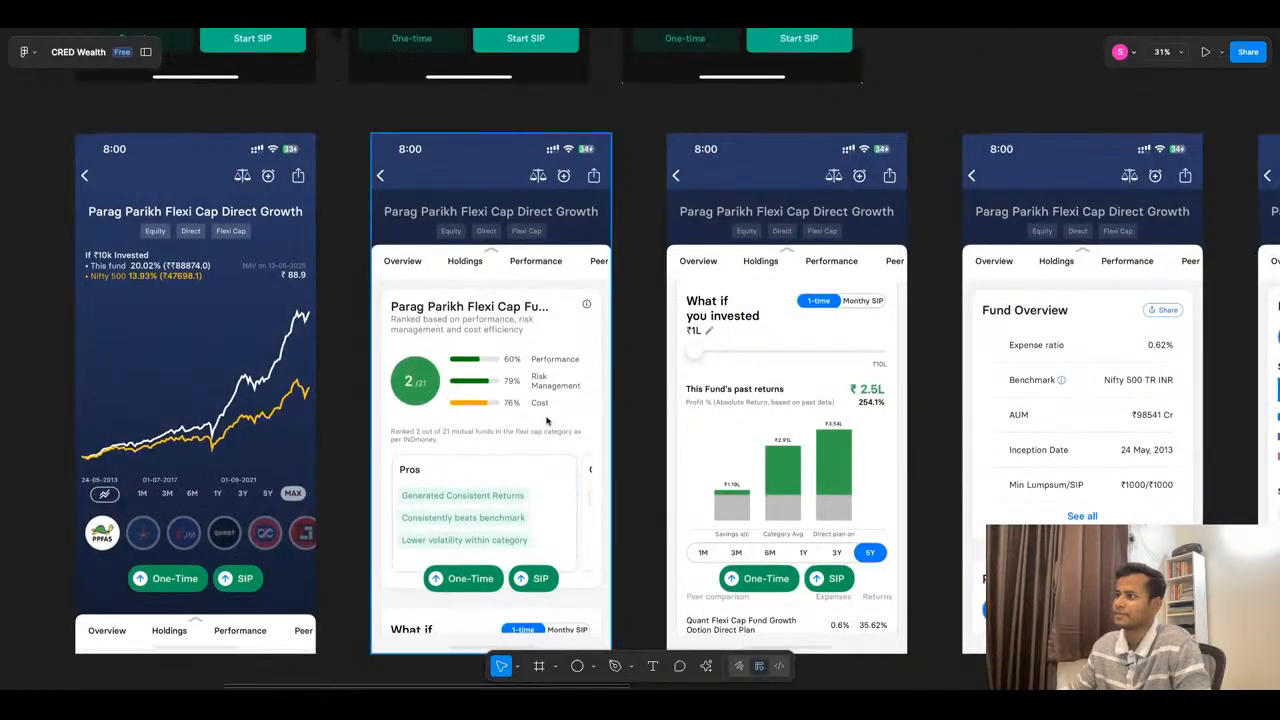
{"action": "scroll", "coordinate": [538, 411], "scroll_direction": "down", "scroll_amount": 1}
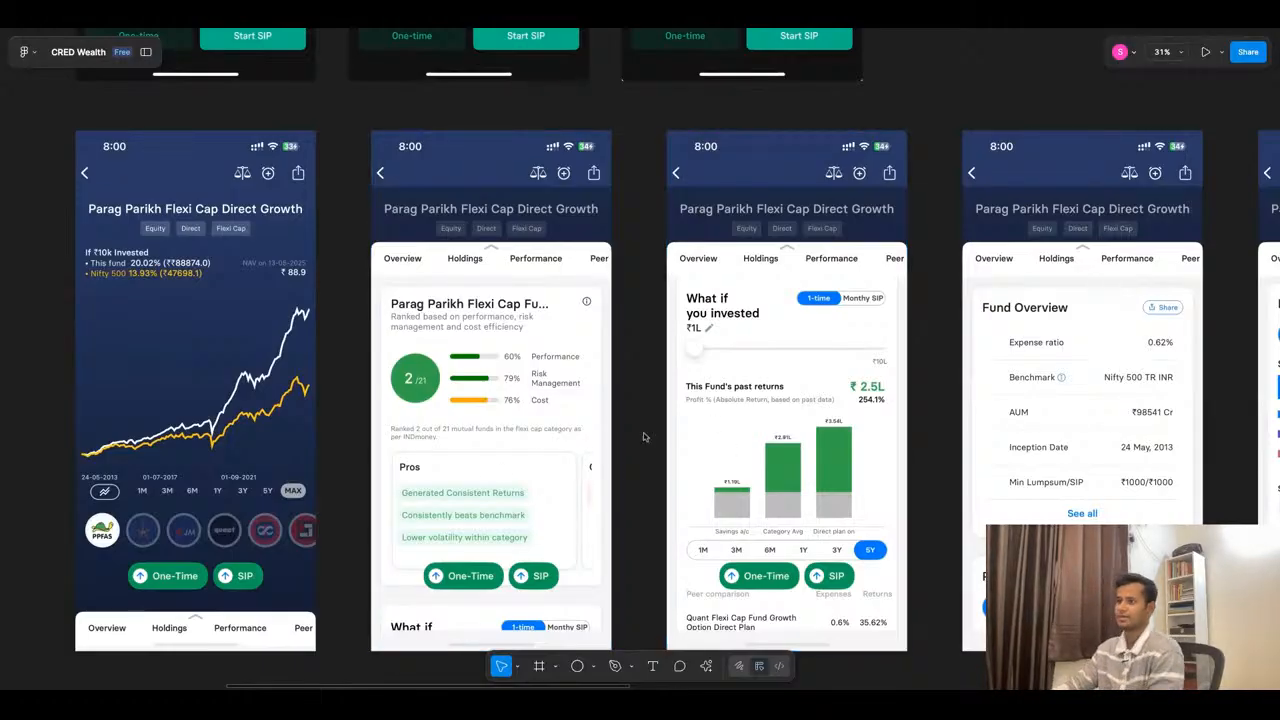
{"action": "scroll", "coordinate": [528, 481], "scroll_direction": "down", "scroll_amount": 1}
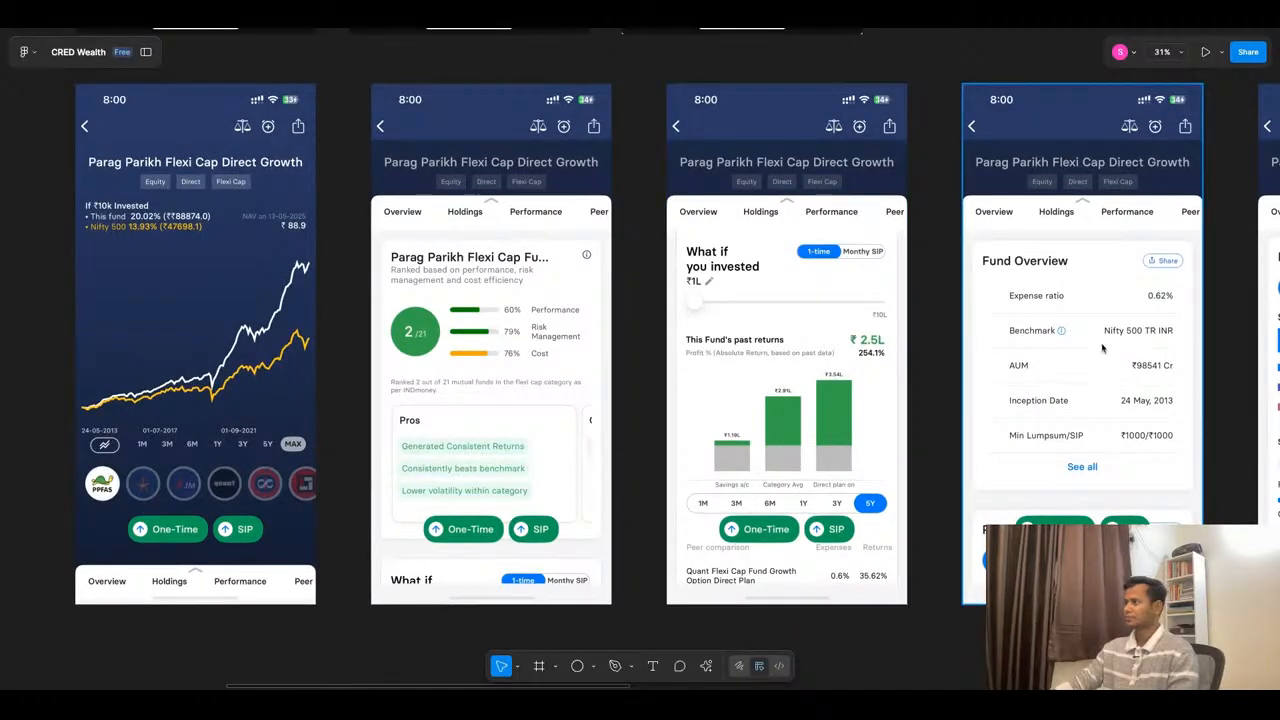
{"action": "scroll", "coordinate": [938, 383], "scroll_direction": "right", "scroll_amount": 5}
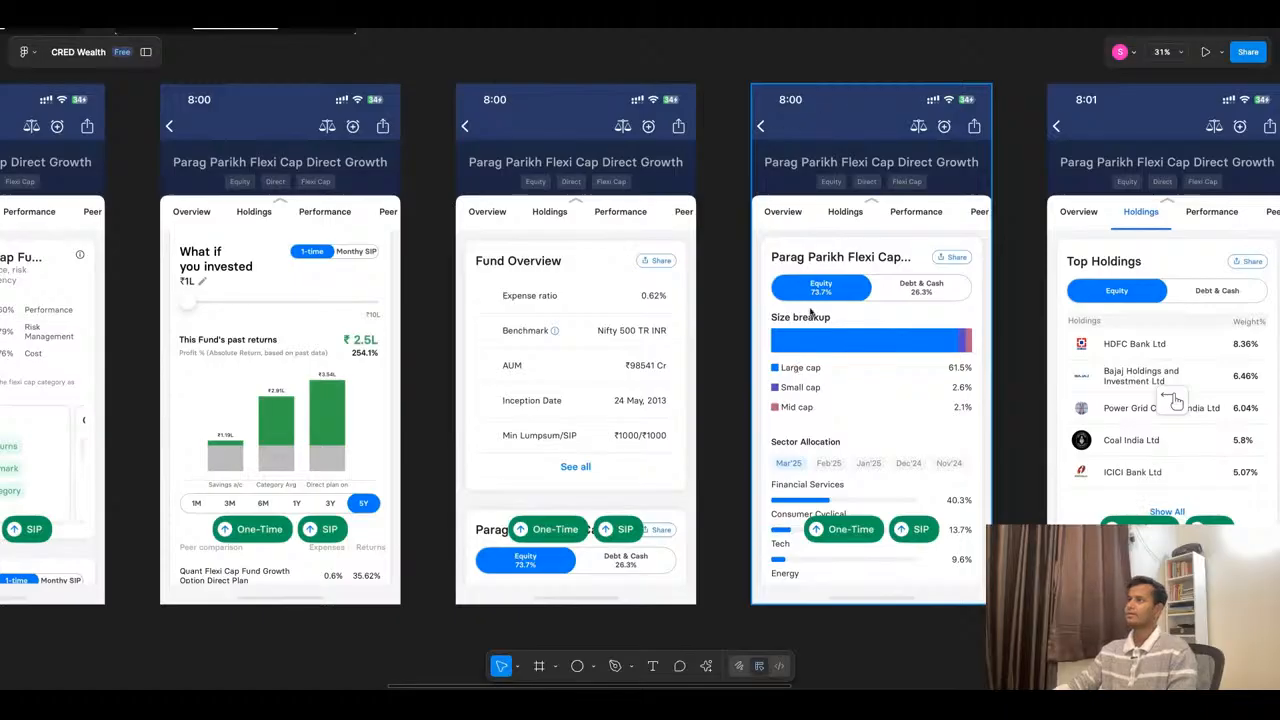
- Duplicate the "NAV over time" label into the empty area below the risk meter card, at X 26, Y 789
{"action": "scroll", "coordinate": [828, 320], "scroll_direction": "down", "scroll_amount": 10}
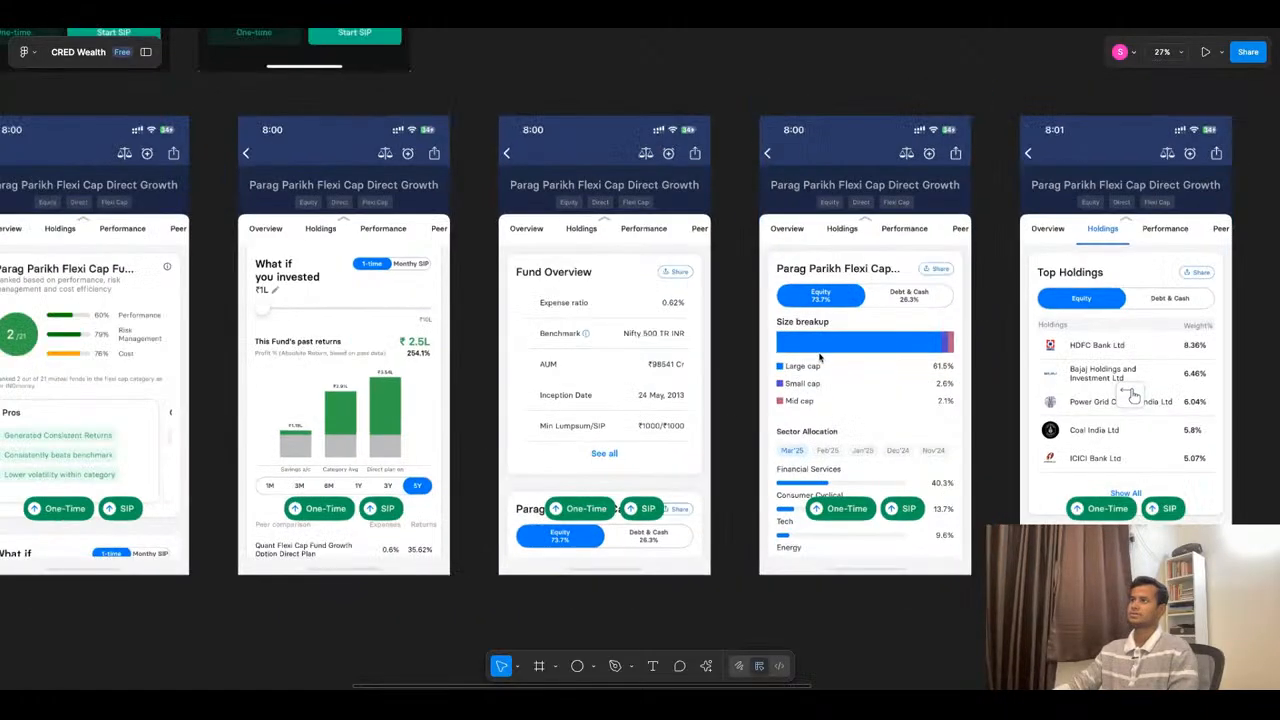
{"action": "scroll", "coordinate": [802, 338], "scroll_direction": "up", "scroll_amount": 5}
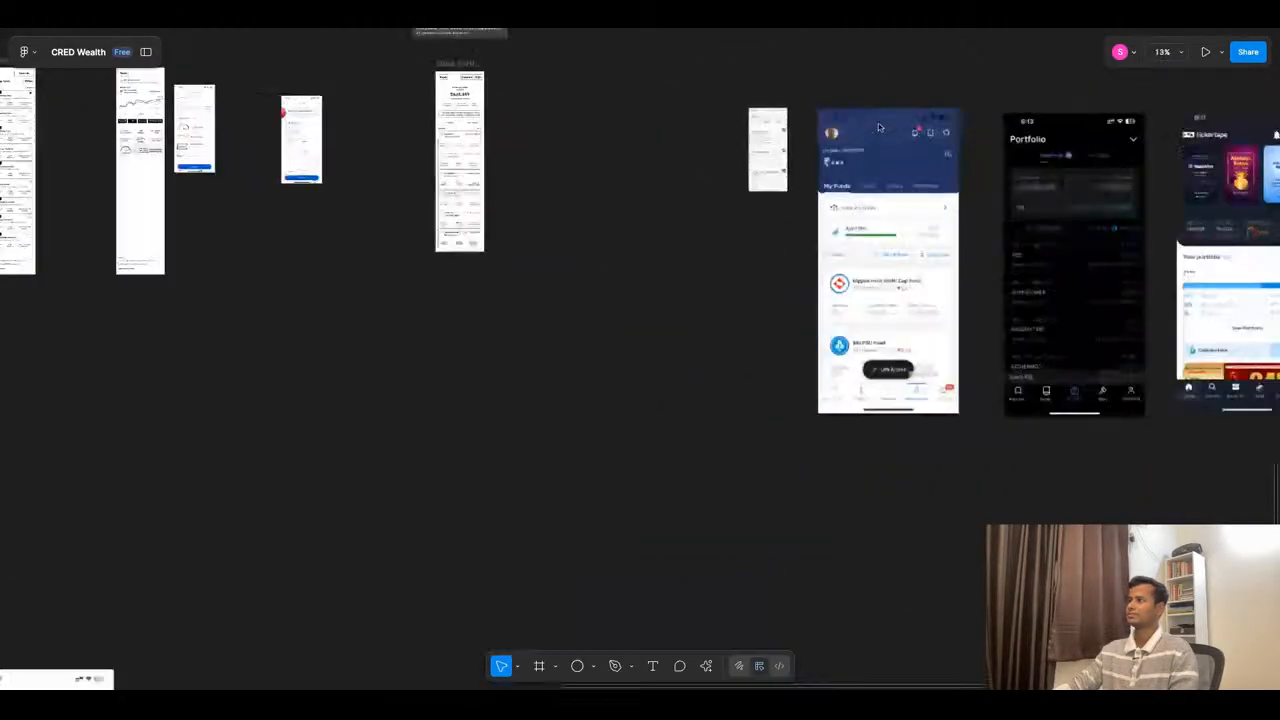
{"action": "scroll", "coordinate": [684, 320], "scroll_direction": "down", "scroll_amount": 4}
{"action": "scroll", "coordinate": [666, 220], "scroll_direction": "up", "scroll_amount": 5}
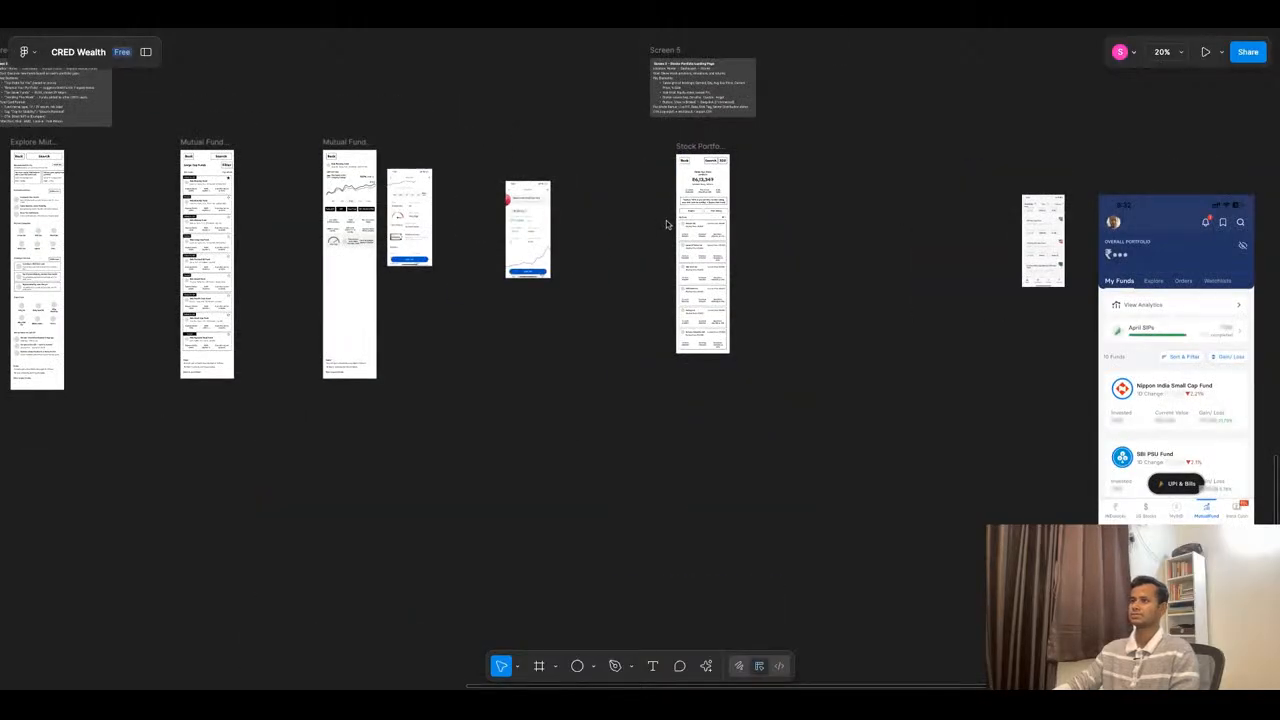
{"action": "scroll", "coordinate": [302, 240], "scroll_direction": "up", "scroll_amount": 4}
{"action": "scroll", "coordinate": [302, 240], "scroll_direction": "up", "scroll_amount": 3}
{"action": "scroll", "coordinate": [491, 123], "scroll_direction": "down", "scroll_amount": 5}
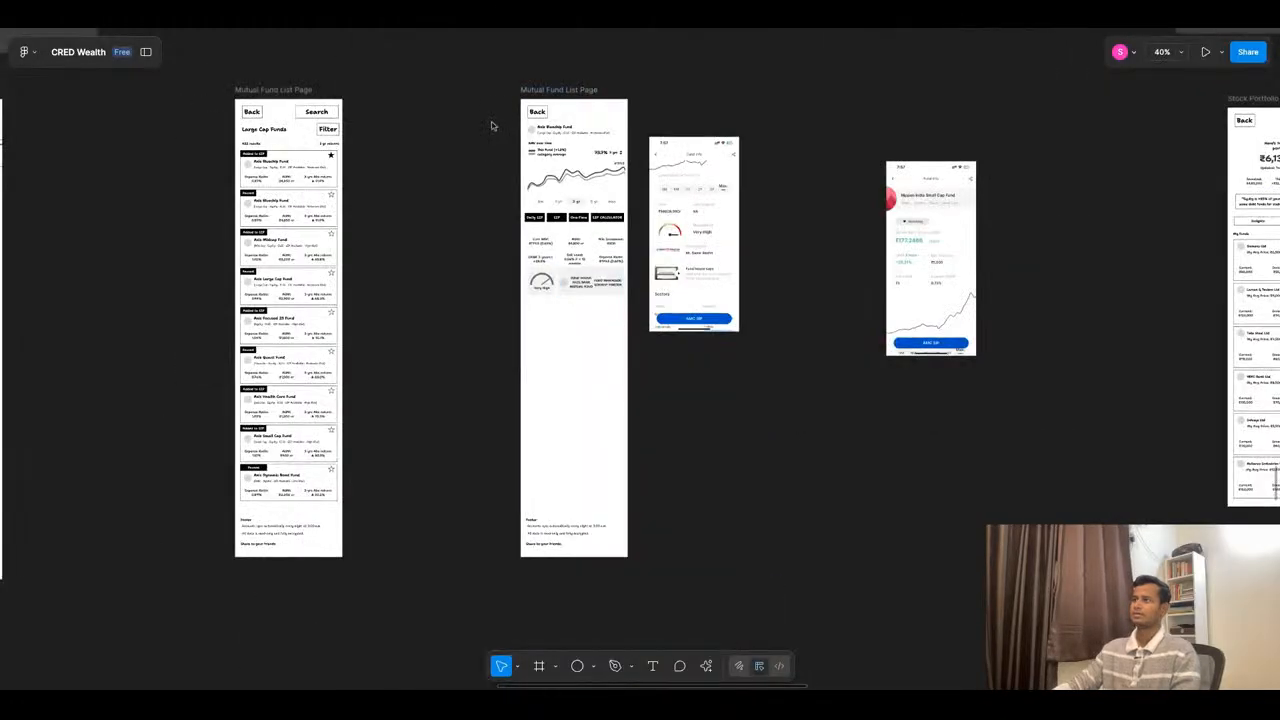
{"action": "scroll", "coordinate": [491, 123], "scroll_direction": "up", "scroll_amount": 4}
{"action": "left_click_drag", "start_coordinate": [601, 167], "coordinate": [596, 496]}
{"action": "scroll", "coordinate": [667, 320], "scroll_direction": "up", "scroll_amount": 3}
{"action": "scroll", "coordinate": [667, 320], "scroll_direction": "down", "scroll_amount": 3}
{"action": "scroll", "coordinate": [667, 320], "scroll_direction": "up", "scroll_amount": 4}
{"action": "scroll", "coordinate": [420, 623], "scroll_direction": "down", "scroll_amount": 3}
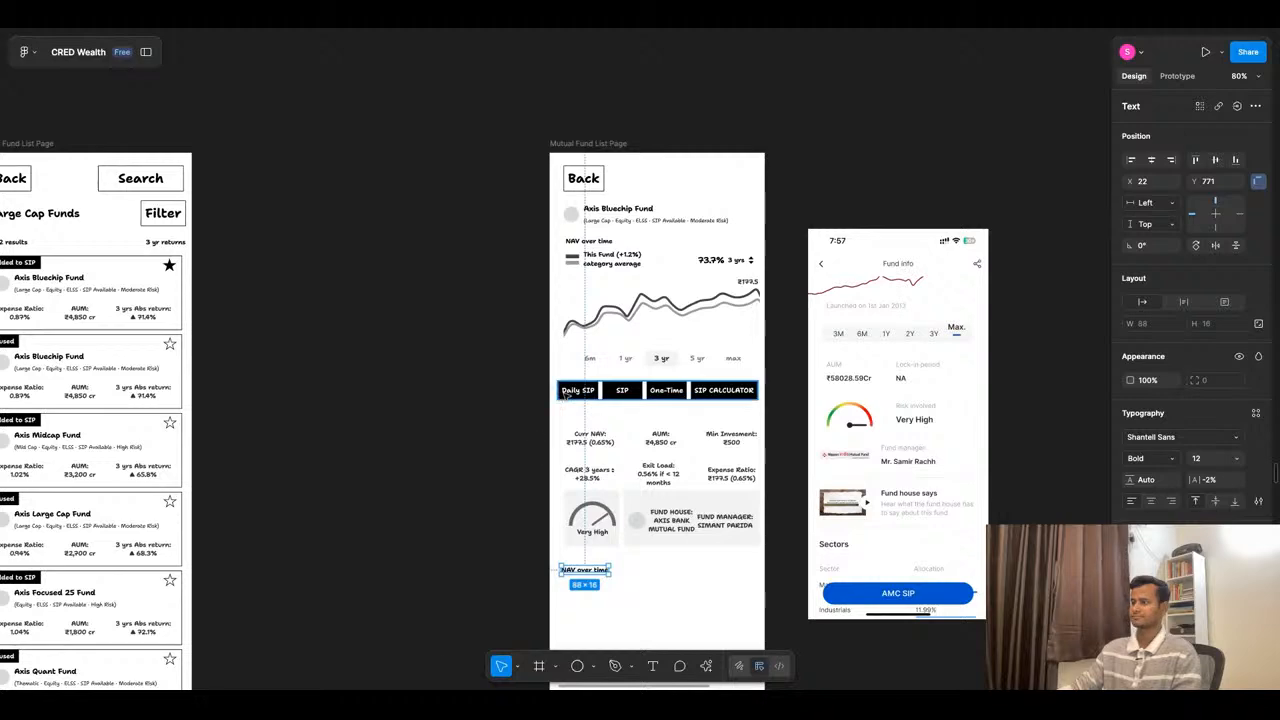
{"action": "scroll", "coordinate": [566, 406], "scroll_direction": "down", "scroll_amount": 4}
{"action": "scroll", "coordinate": [585, 218], "scroll_direction": "up", "scroll_amount": 5}
{"action": "left_click_drag", "start_coordinate": [598, 248], "coordinate": [575, 295]}
- Change the copied label's text to "SECTOR WISE ALLOCATION" and set its font size to 14
{"action": "key", "text": "Return"}
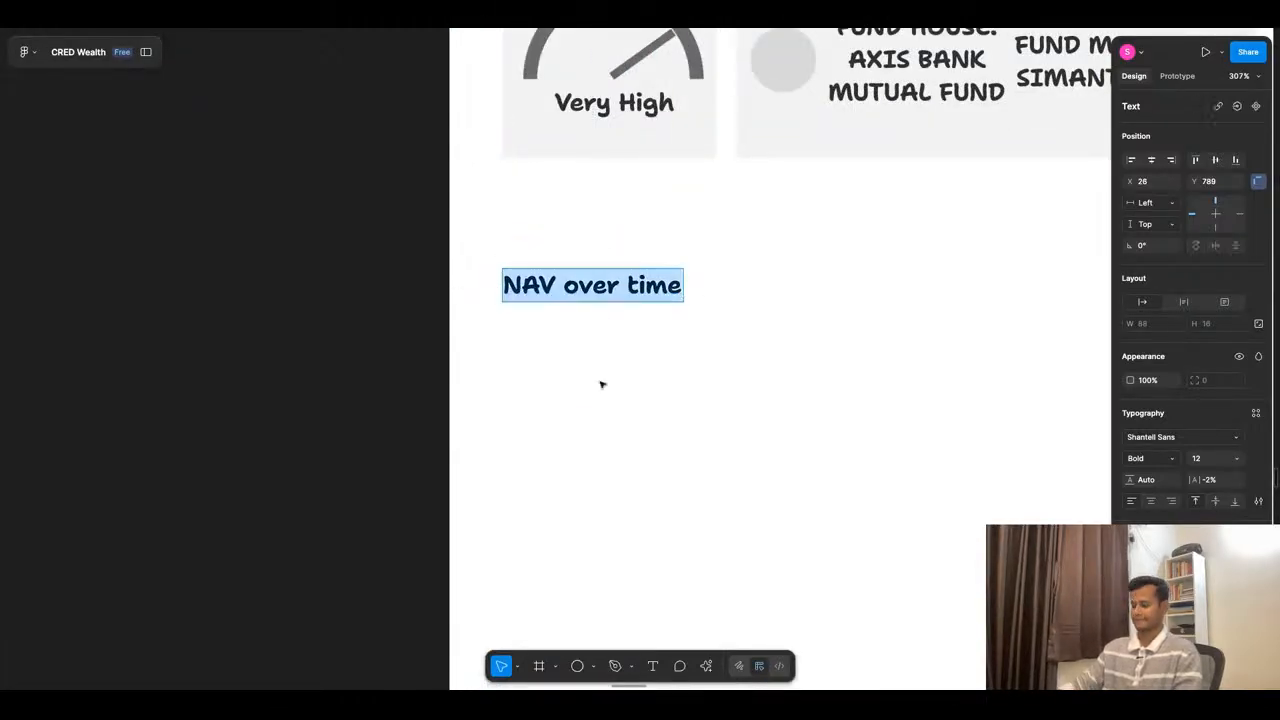
{"action": "type", "text": "SECTOR "}
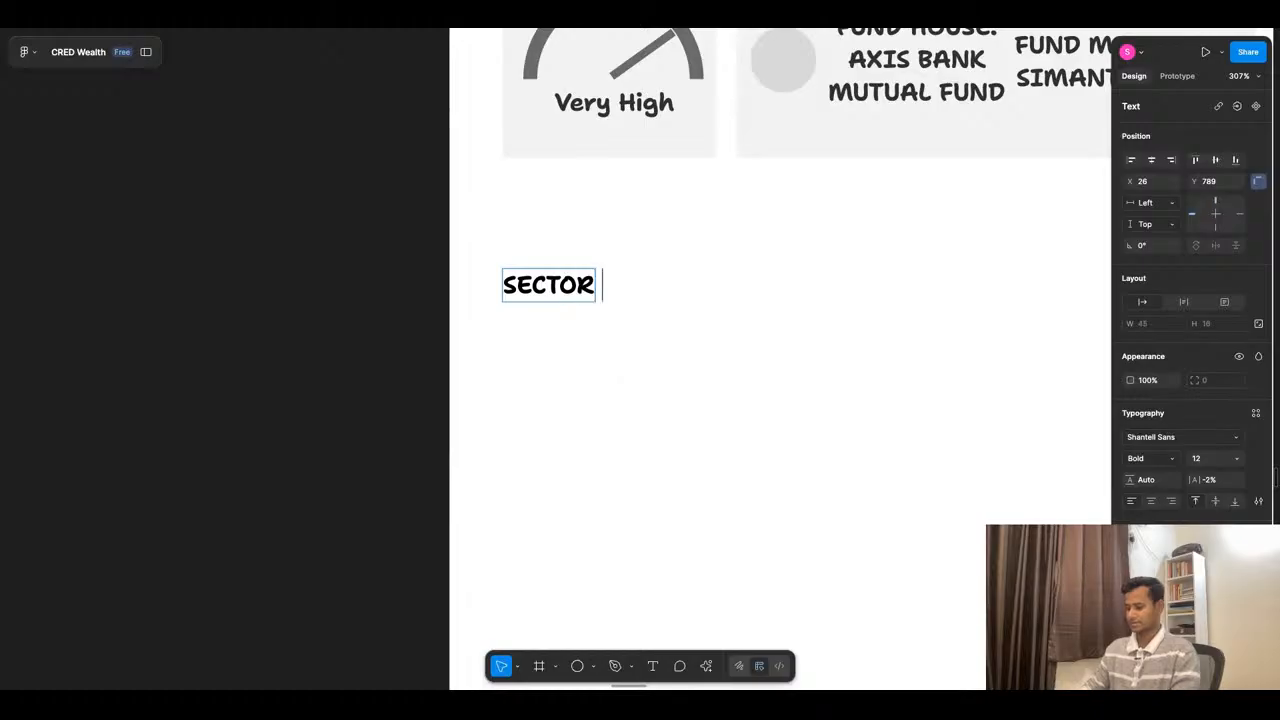
{"action": "type", "text": "WISE ALLOCATION"}
{"action": "key", "text": "Escape"}
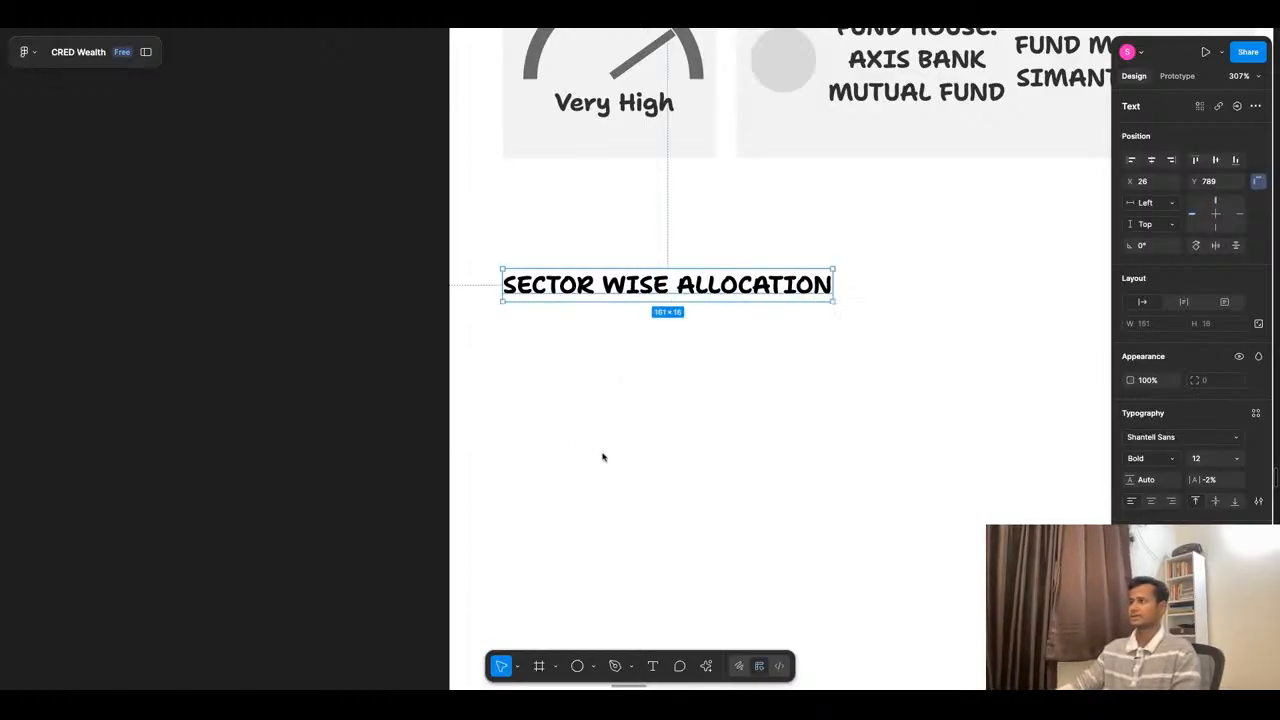
{"action": "left_click", "coordinate": [1238, 459]}
{"action": "left_click", "coordinate": [1236, 492]}
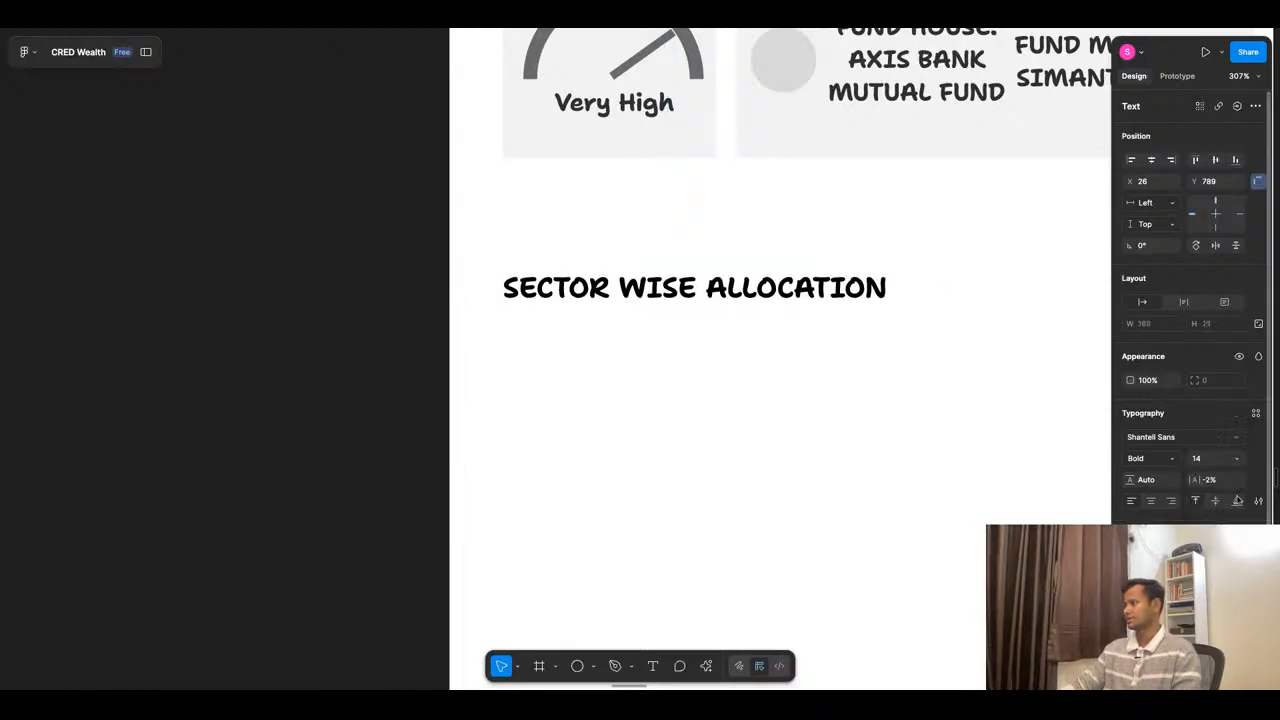
{"action": "left_click", "coordinate": [923, 443]}
- Examine the Nippon India reference screens for their sector allocation list, fund holdings list and peer comparison section
{"action": "scroll", "coordinate": [766, 394], "scroll_direction": "down", "scroll_amount": 10}
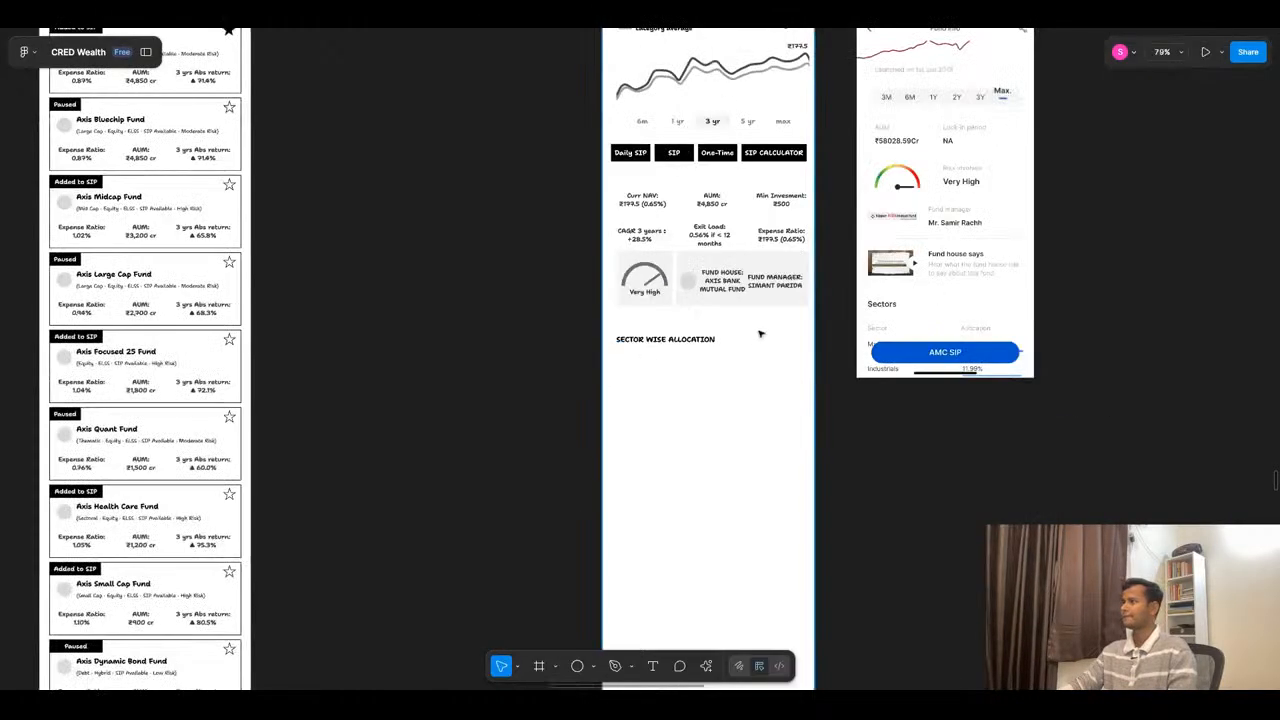
{"action": "scroll", "coordinate": [760, 334], "scroll_direction": "up", "scroll_amount": 3}
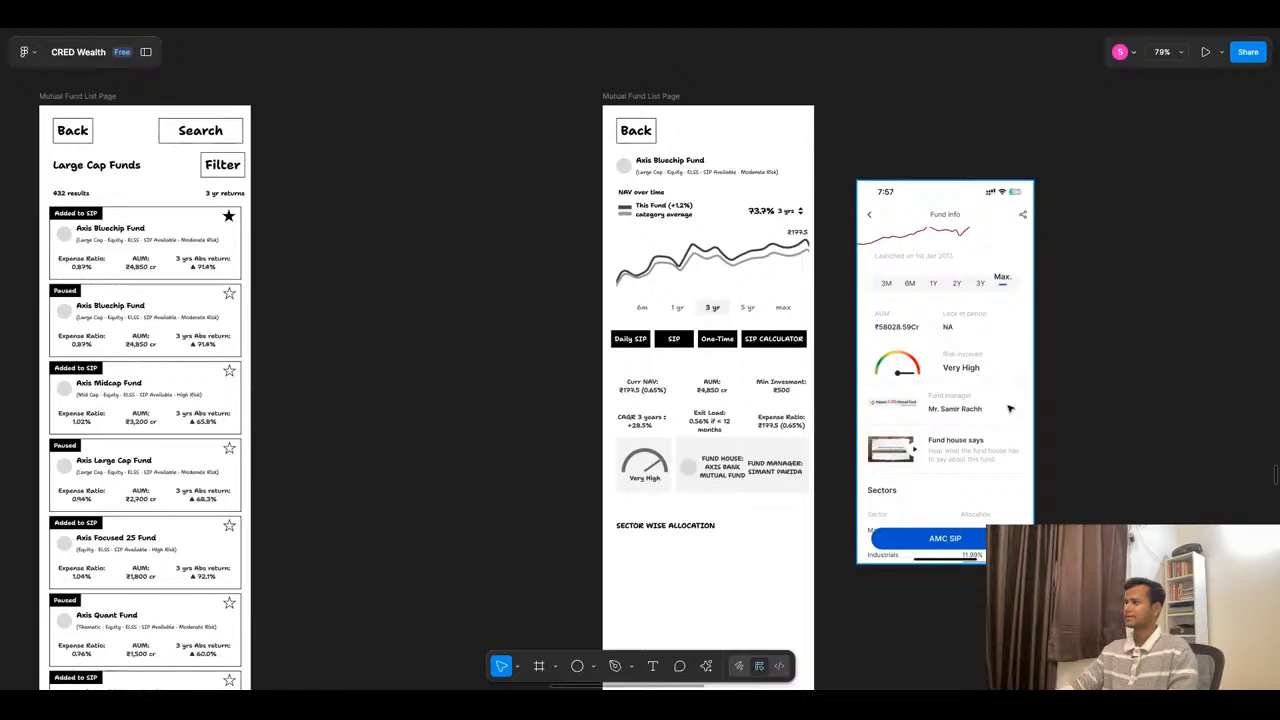
{"action": "scroll", "coordinate": [1010, 408], "scroll_direction": "down", "scroll_amount": 2}
{"action": "scroll", "coordinate": [908, 305], "scroll_direction": "down", "scroll_amount": 3}
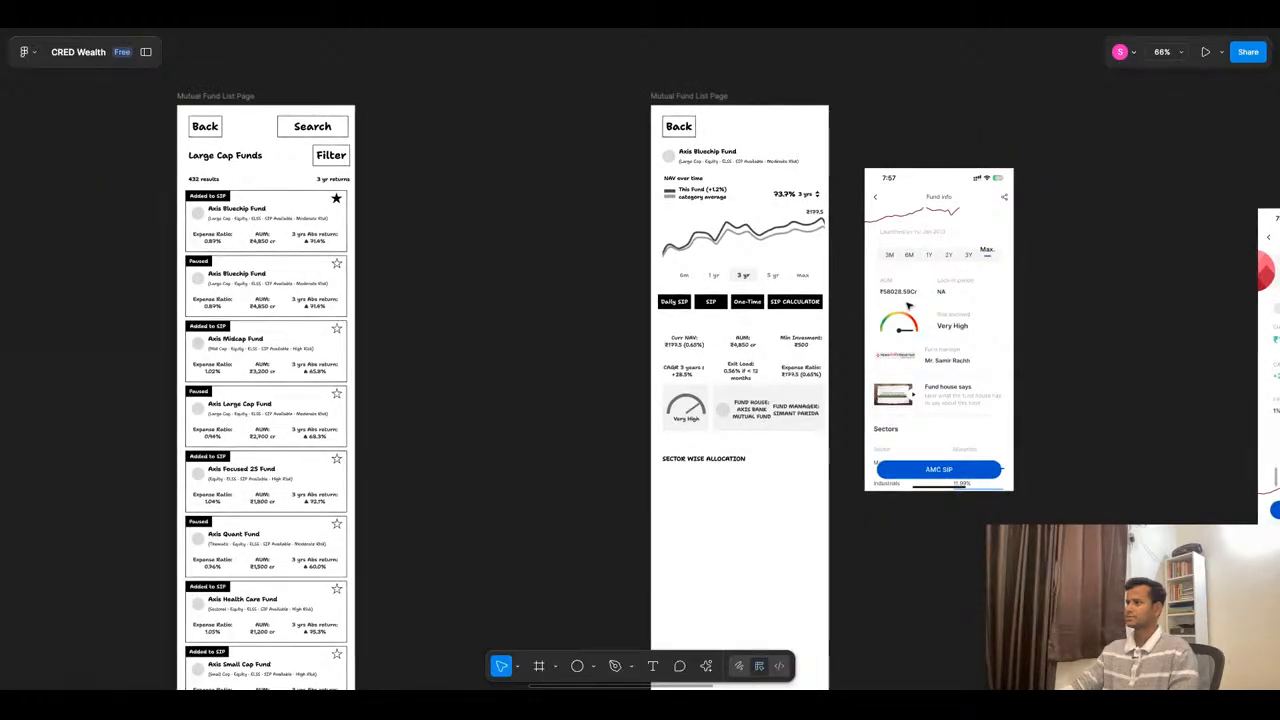
{"action": "scroll", "coordinate": [780, 350], "scroll_direction": "down", "scroll_amount": 15}
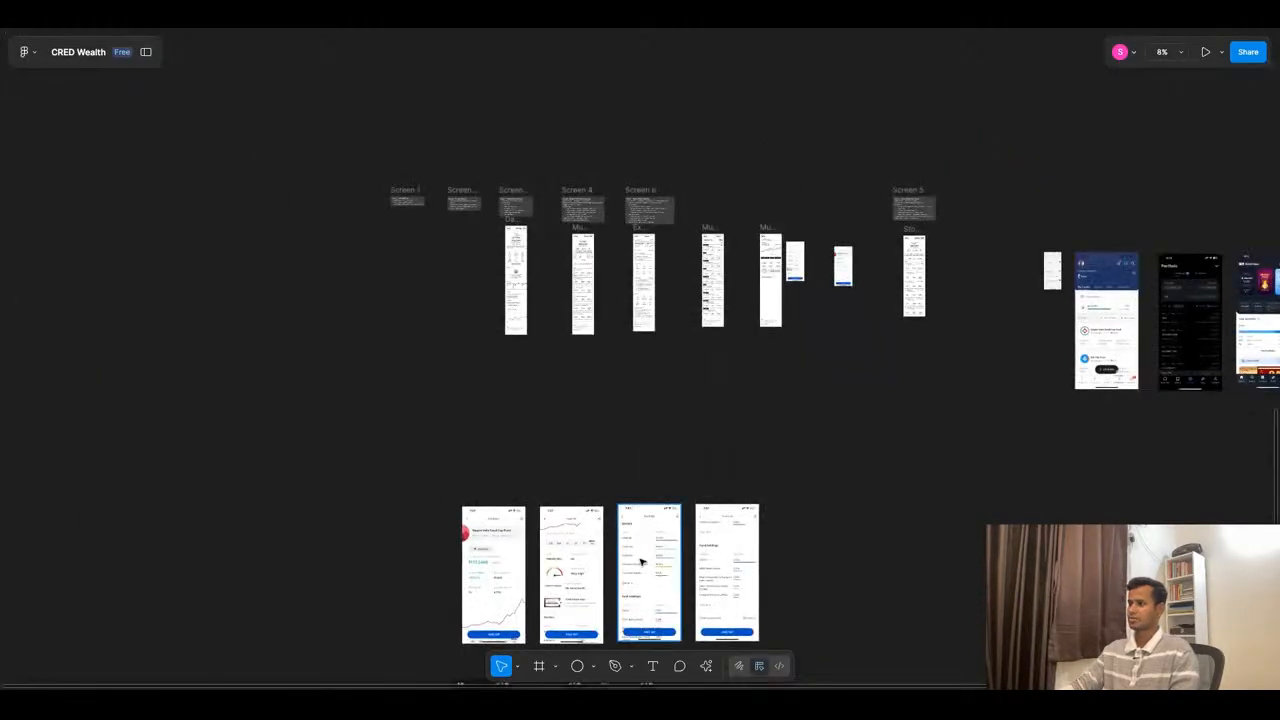
{"action": "scroll", "coordinate": [593, 610], "scroll_direction": "up", "scroll_amount": 8}
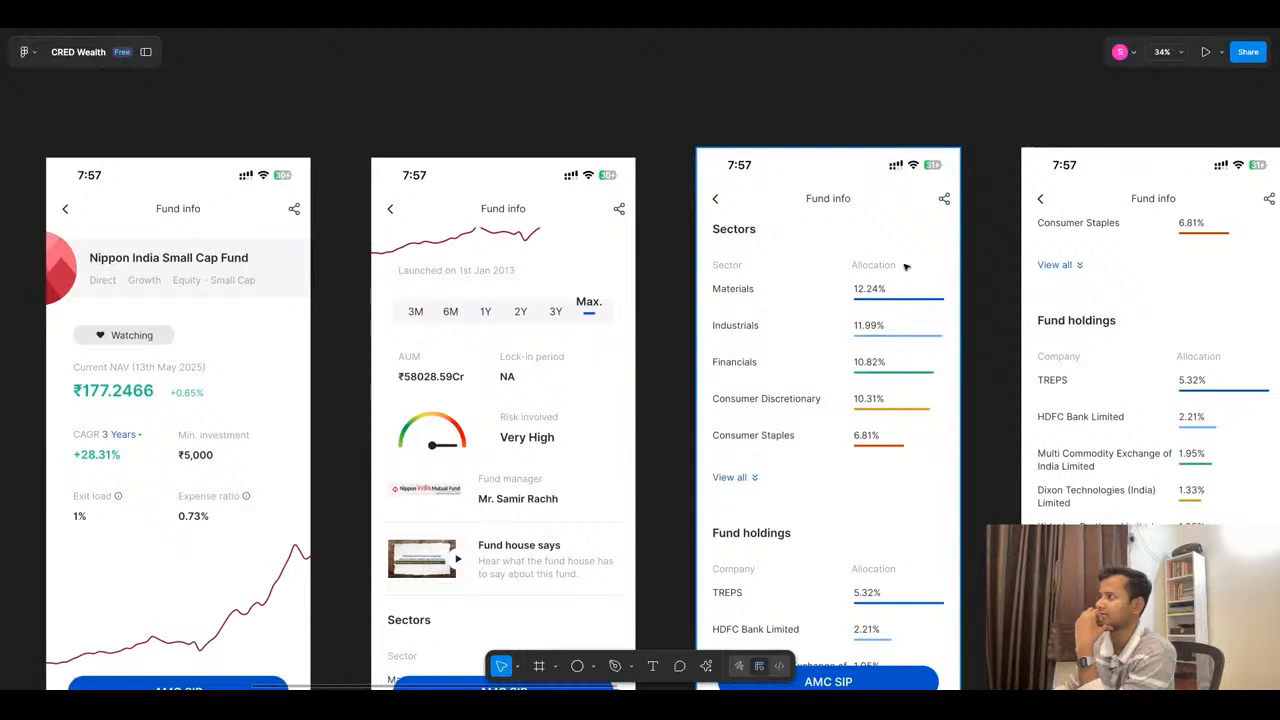
{"action": "scroll", "coordinate": [739, 491], "scroll_direction": "down", "scroll_amount": 1}
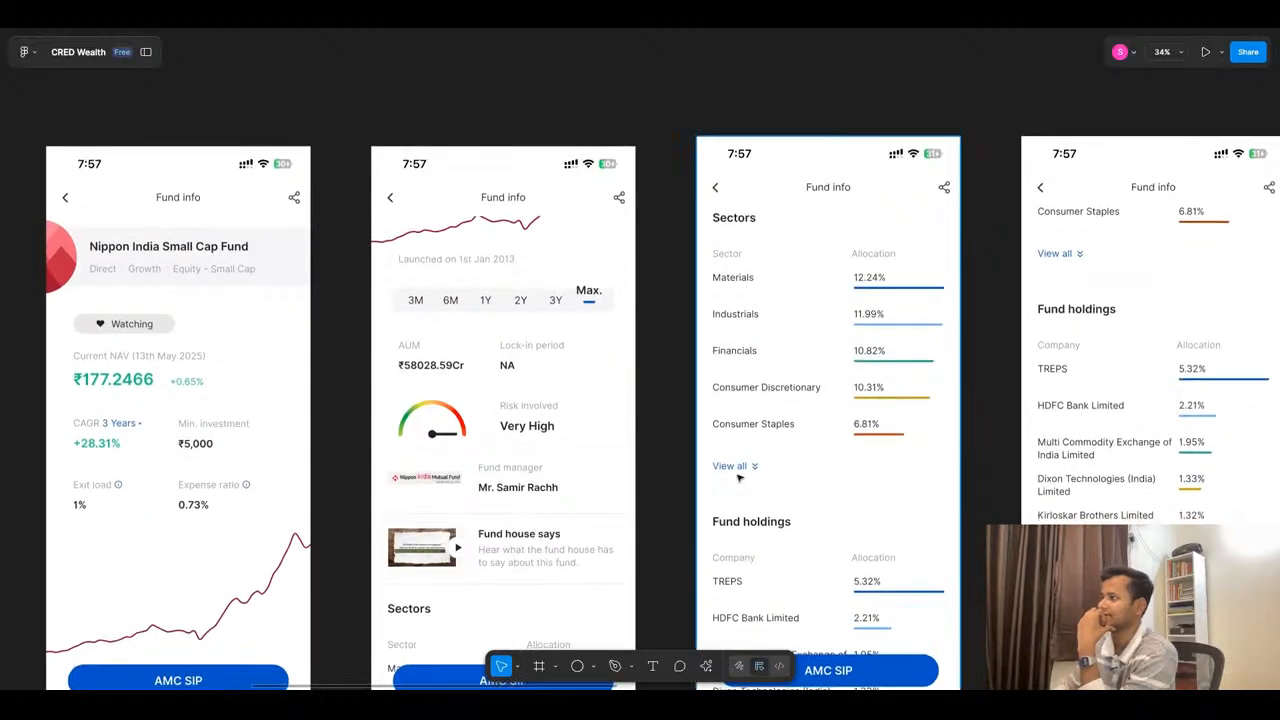
{"action": "scroll", "coordinate": [870, 320], "scroll_direction": "down", "scroll_amount": 3}
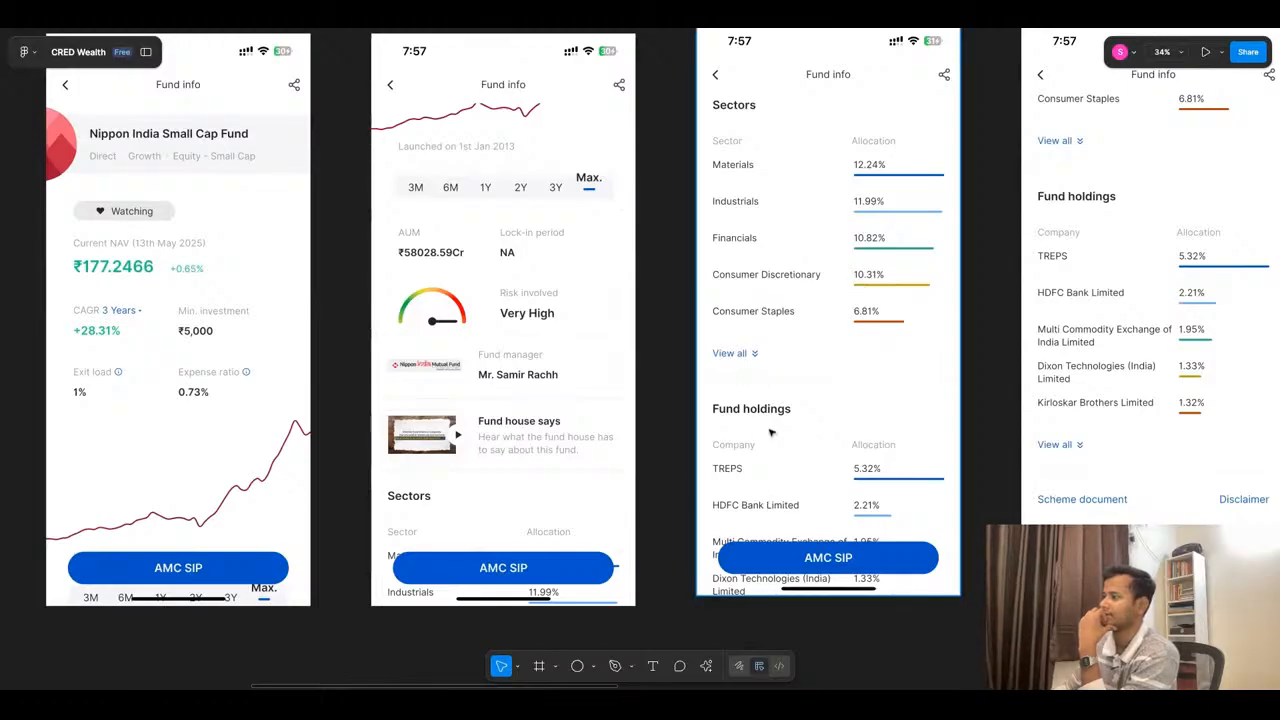
{"action": "scroll", "coordinate": [760, 385], "scroll_direction": "down", "scroll_amount": 5}
{"action": "scroll", "coordinate": [797, 138], "scroll_direction": "down", "scroll_amount": 2}
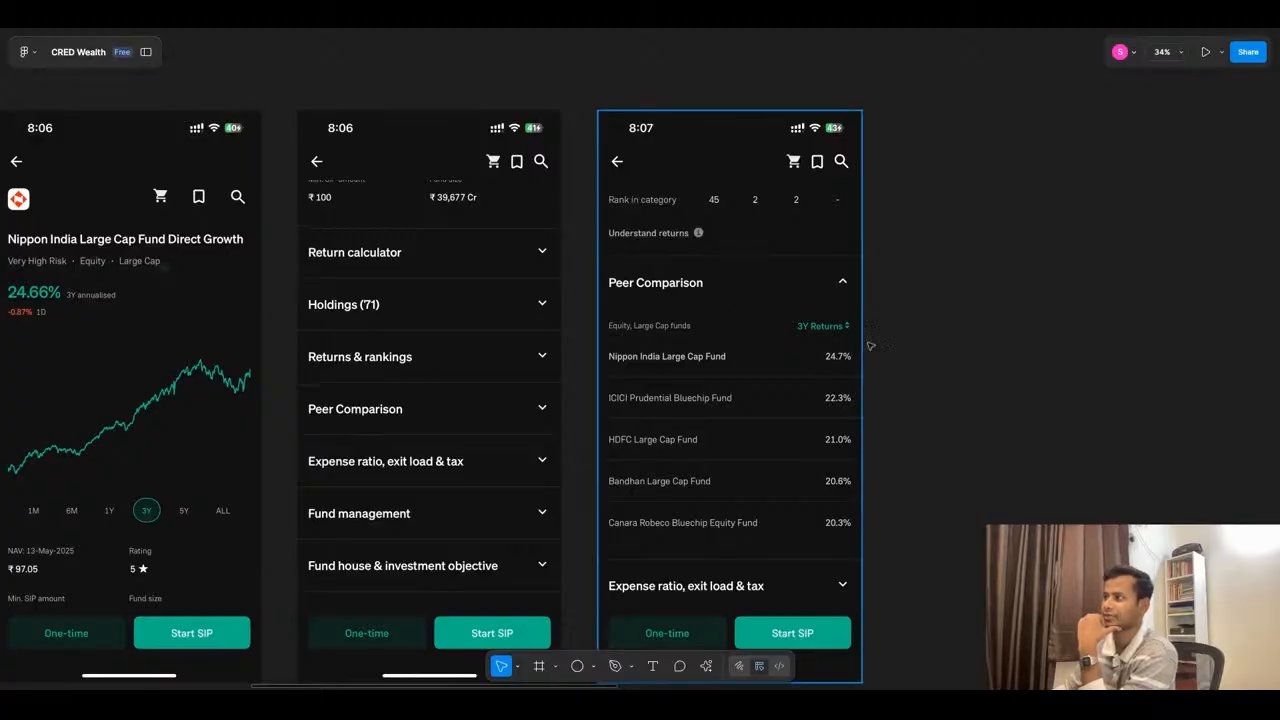
- Examine the Parag Parikh Flexi Cap reference screens for the fund overview, size breakup and sector allocation layouts
{"action": "scroll", "coordinate": [826, 336], "scroll_direction": "down", "scroll_amount": 8}
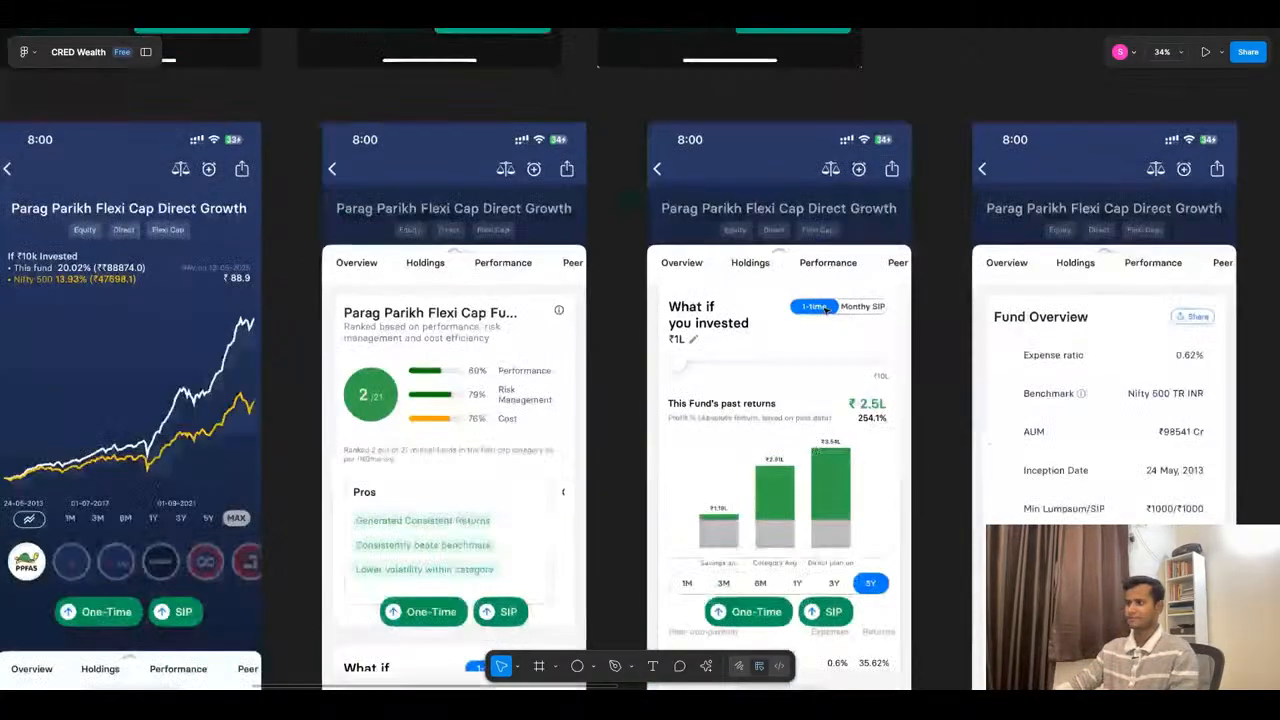
{"action": "scroll", "coordinate": [826, 312], "scroll_direction": "down", "scroll_amount": 5}
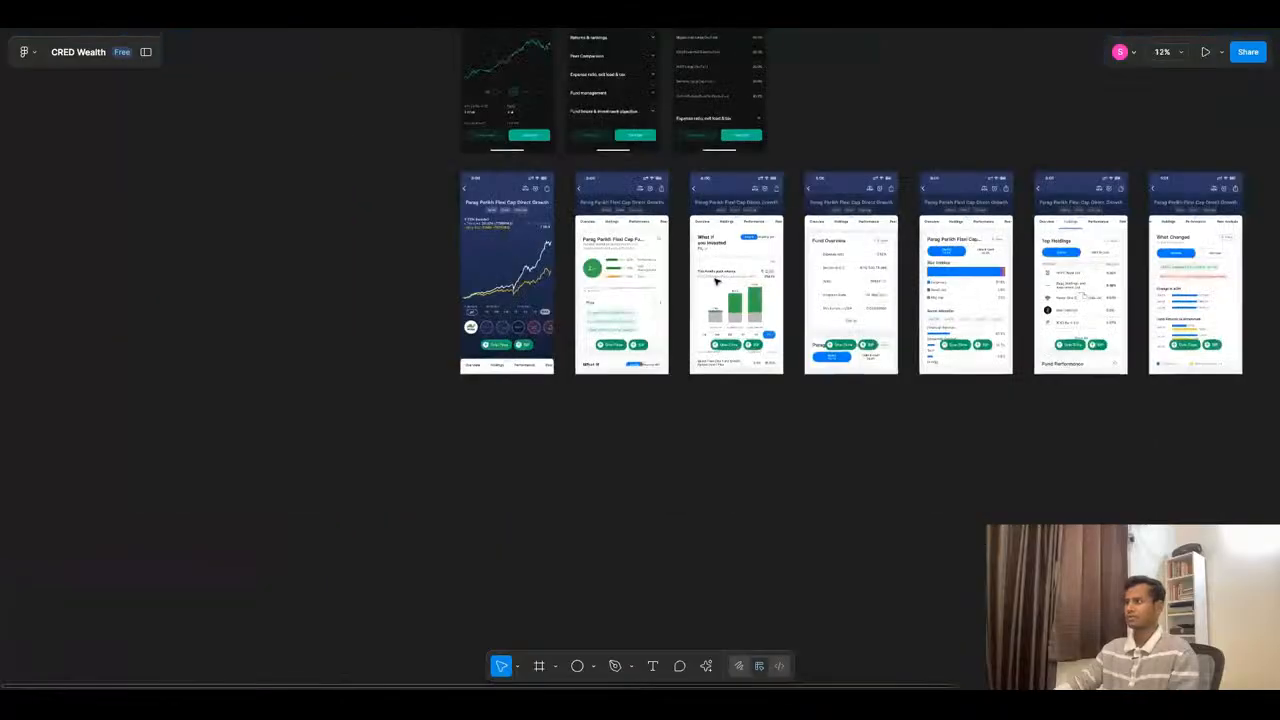
{"action": "scroll", "coordinate": [1010, 262], "scroll_direction": "up", "scroll_amount": 4}
{"action": "scroll", "coordinate": [1010, 262], "scroll_direction": "up", "scroll_amount": 2}
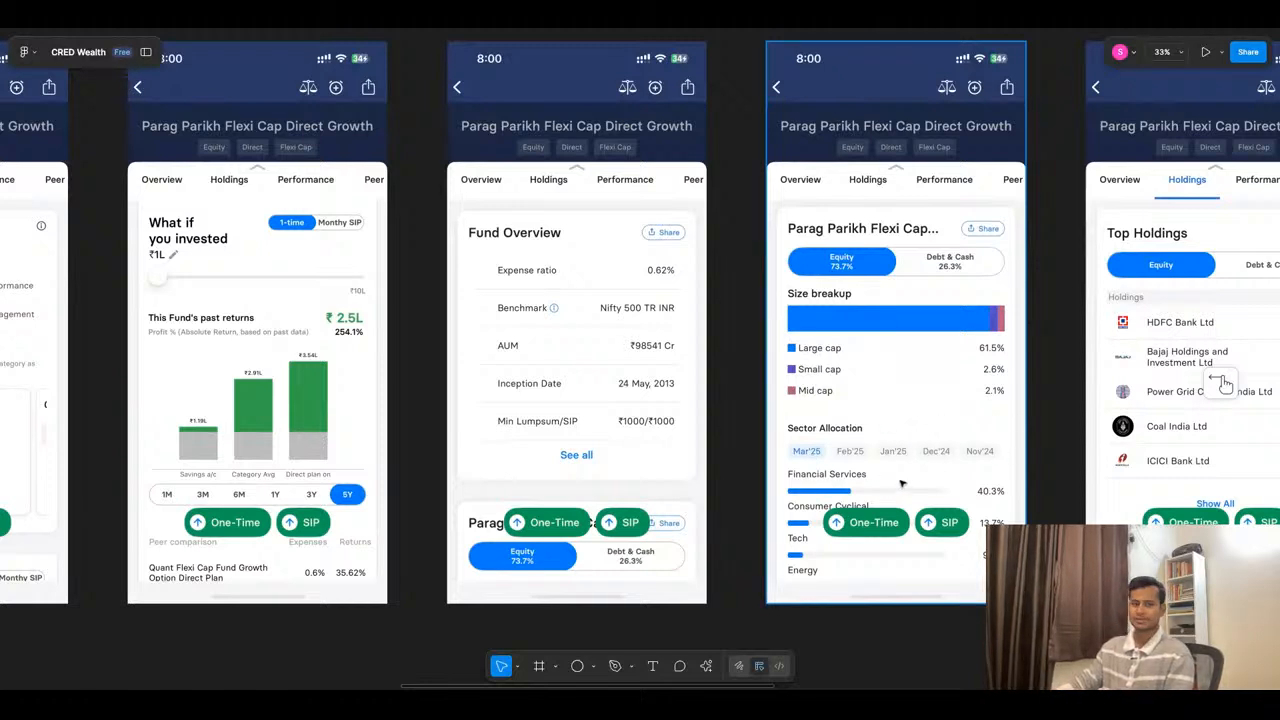
{"action": "scroll", "coordinate": [912, 454], "scroll_direction": "down", "scroll_amount": 3}
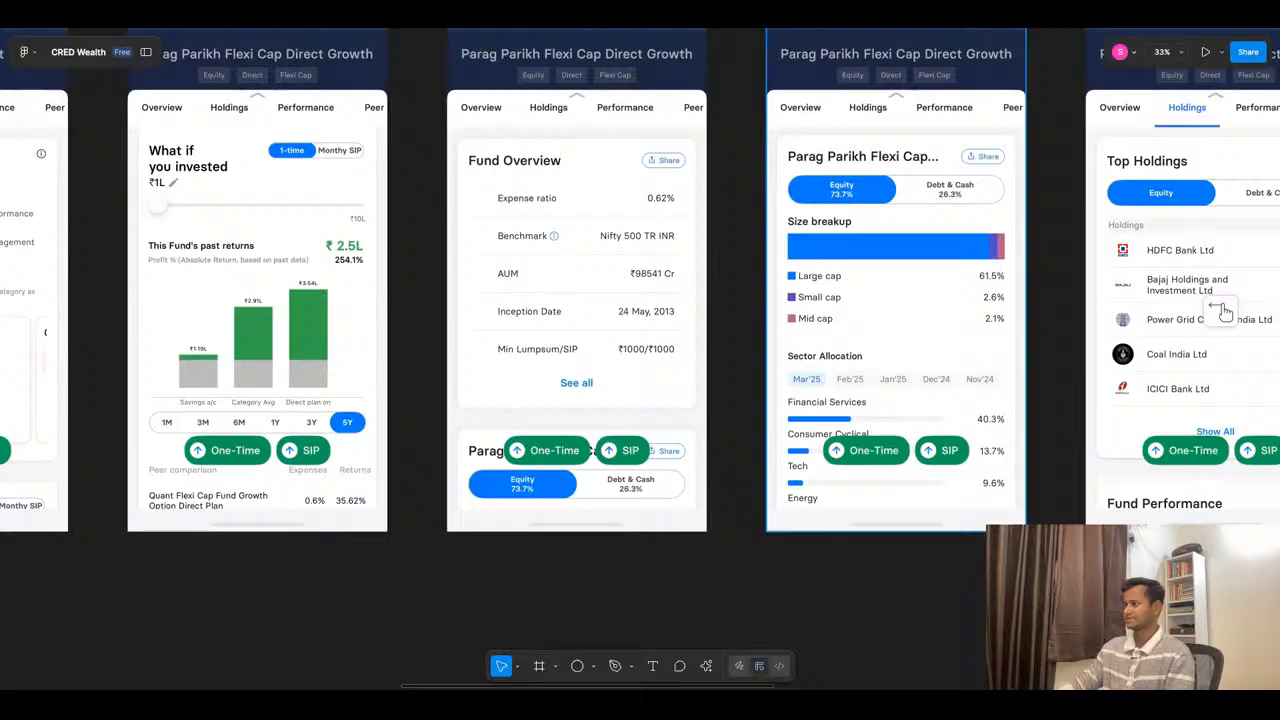
{"action": "scroll", "coordinate": [890, 484], "scroll_direction": "up", "scroll_amount": 10}
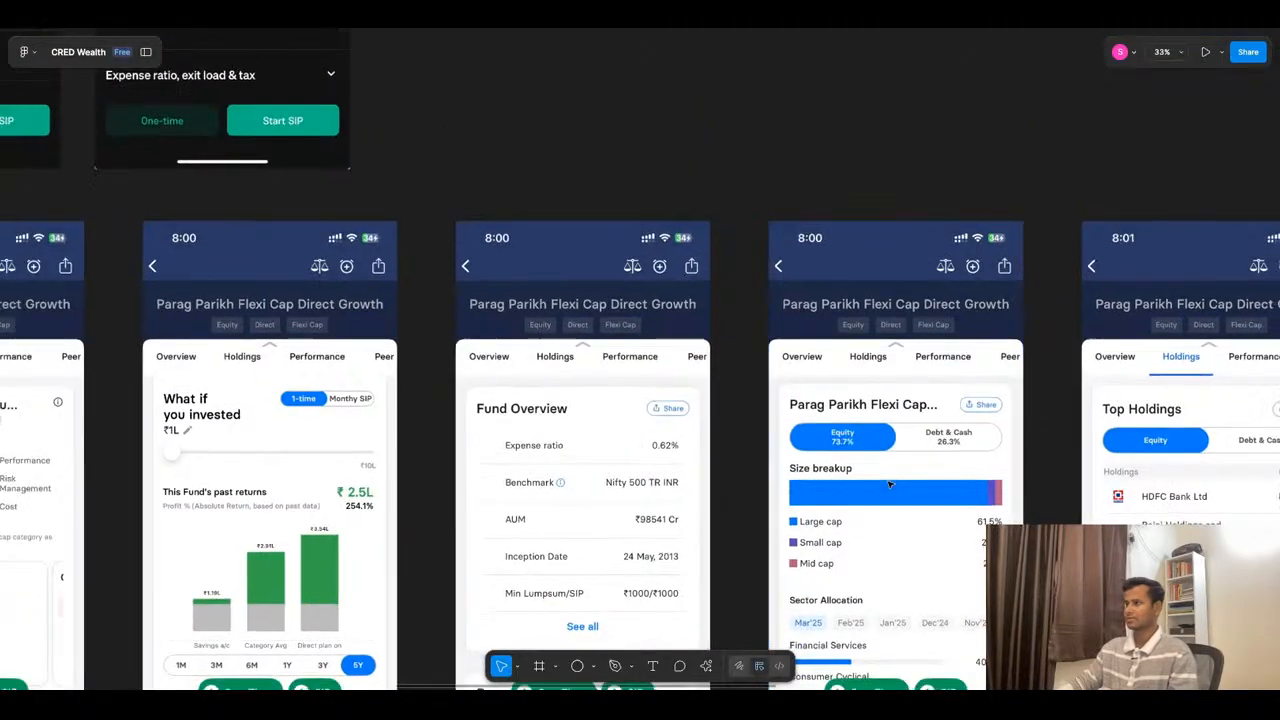
{"action": "scroll", "coordinate": [890, 484], "scroll_direction": "down", "scroll_amount": 10}
- Compare the Fund info screens' sector and holdings lists with the dark app's collapsible sections and peer comparison
{"action": "scroll", "coordinate": [800, 310], "scroll_direction": "up", "scroll_amount": 6}
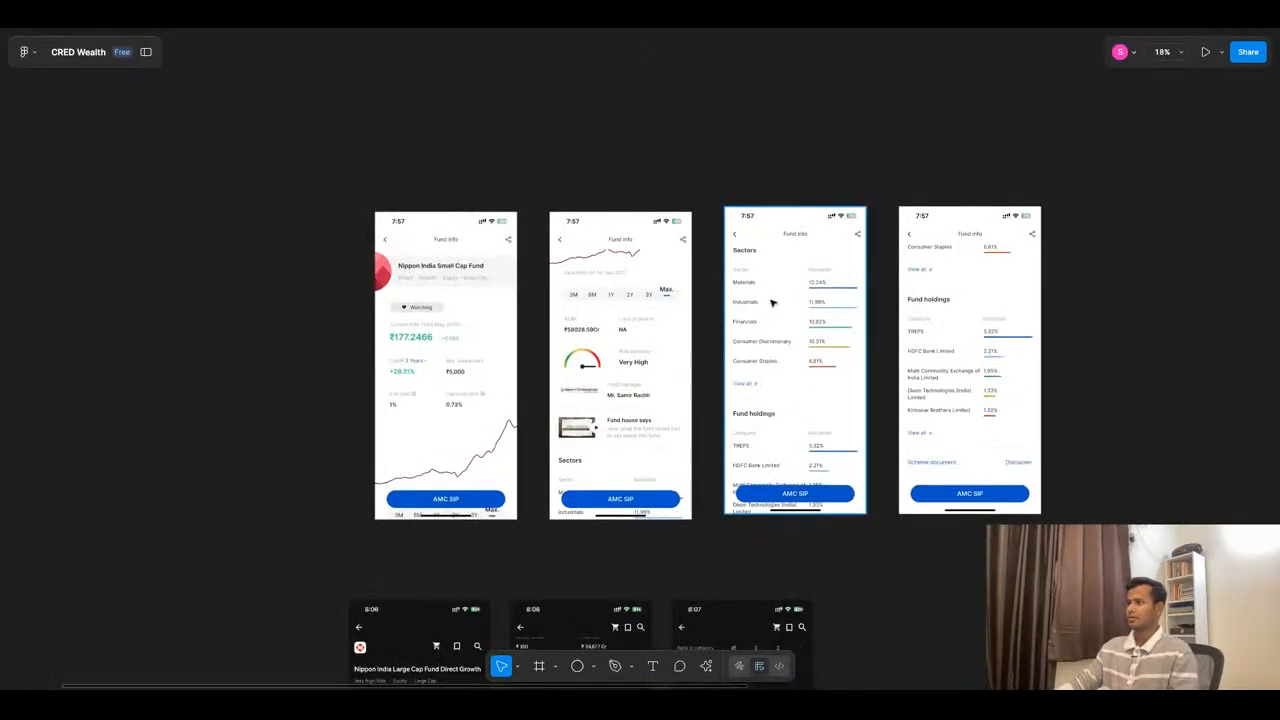
{"action": "scroll", "coordinate": [772, 302], "scroll_direction": "up", "scroll_amount": 3}
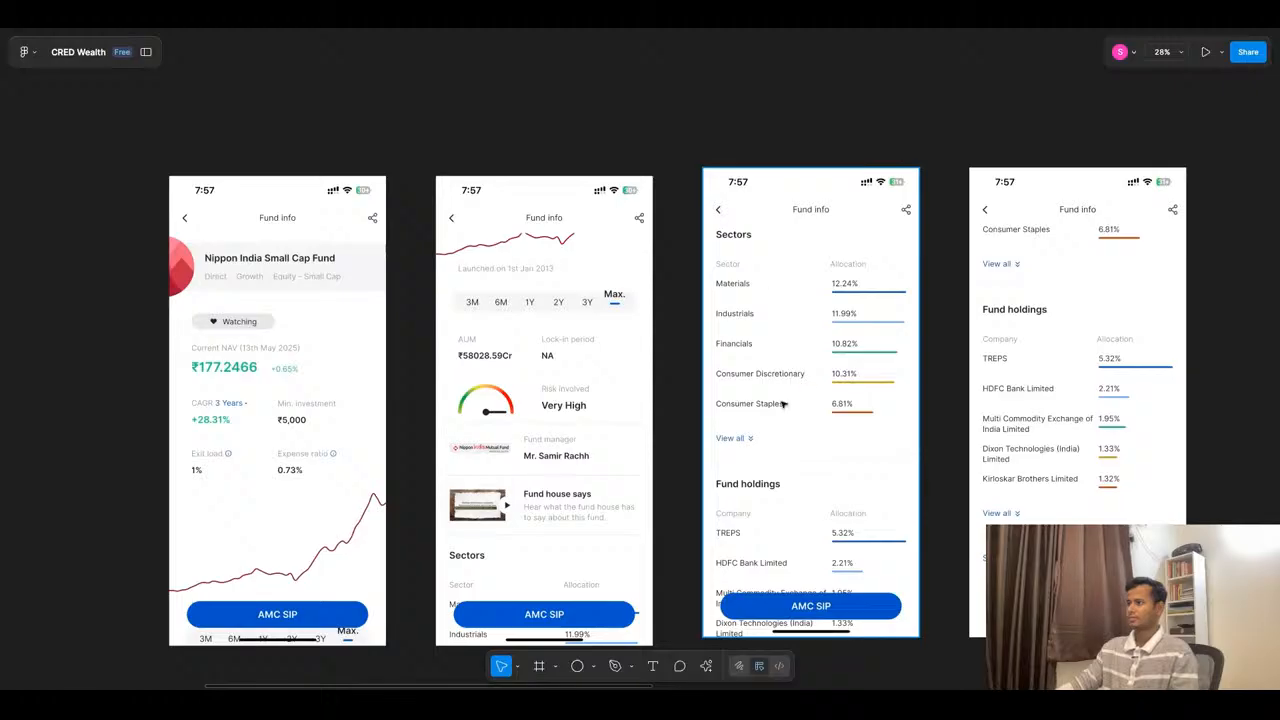
{"action": "scroll", "coordinate": [783, 404], "scroll_direction": "down", "scroll_amount": 8}
{"action": "scroll", "coordinate": [795, 390], "scroll_direction": "up", "scroll_amount": 8}
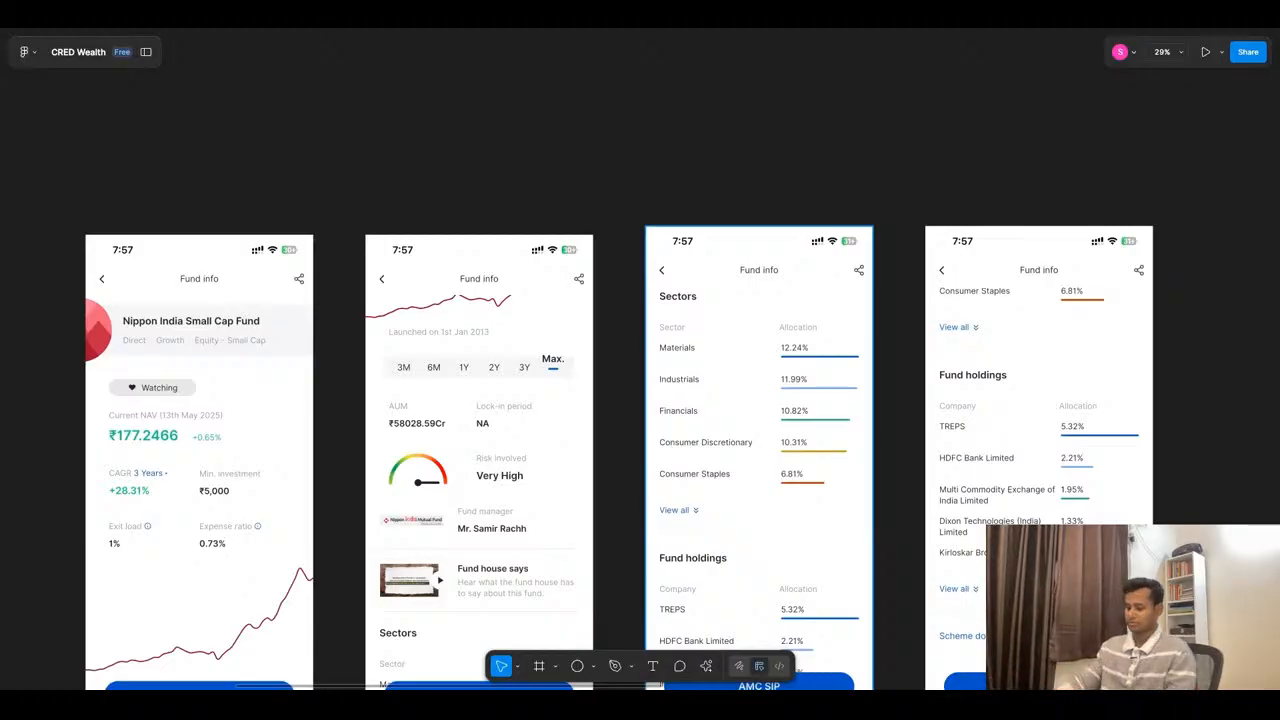
{"action": "scroll", "coordinate": [795, 442], "scroll_direction": "down", "scroll_amount": 10}
{"action": "scroll", "coordinate": [744, 350], "scroll_direction": "up", "scroll_amount": 2}
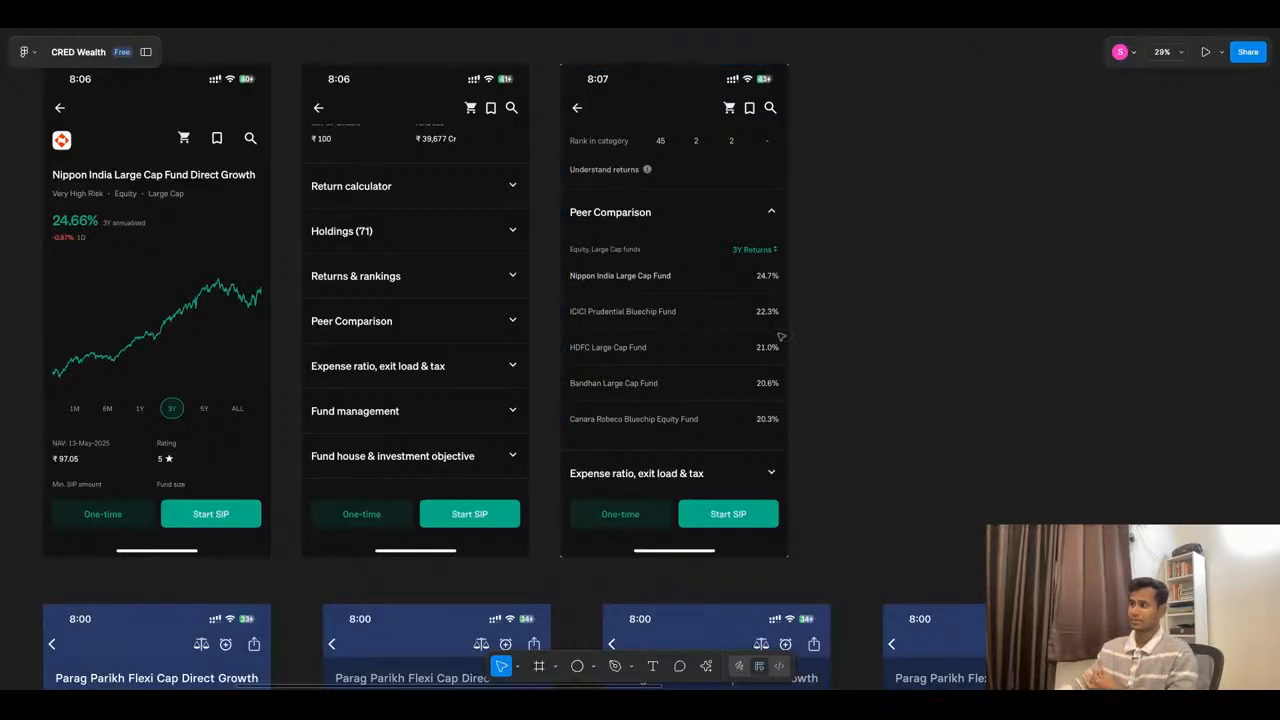
- Delete the two Fund info reference screenshots beside the Axis Bluechip Fund wireframe
{"action": "scroll", "coordinate": [830, 412], "scroll_direction": "down", "scroll_amount": 10}
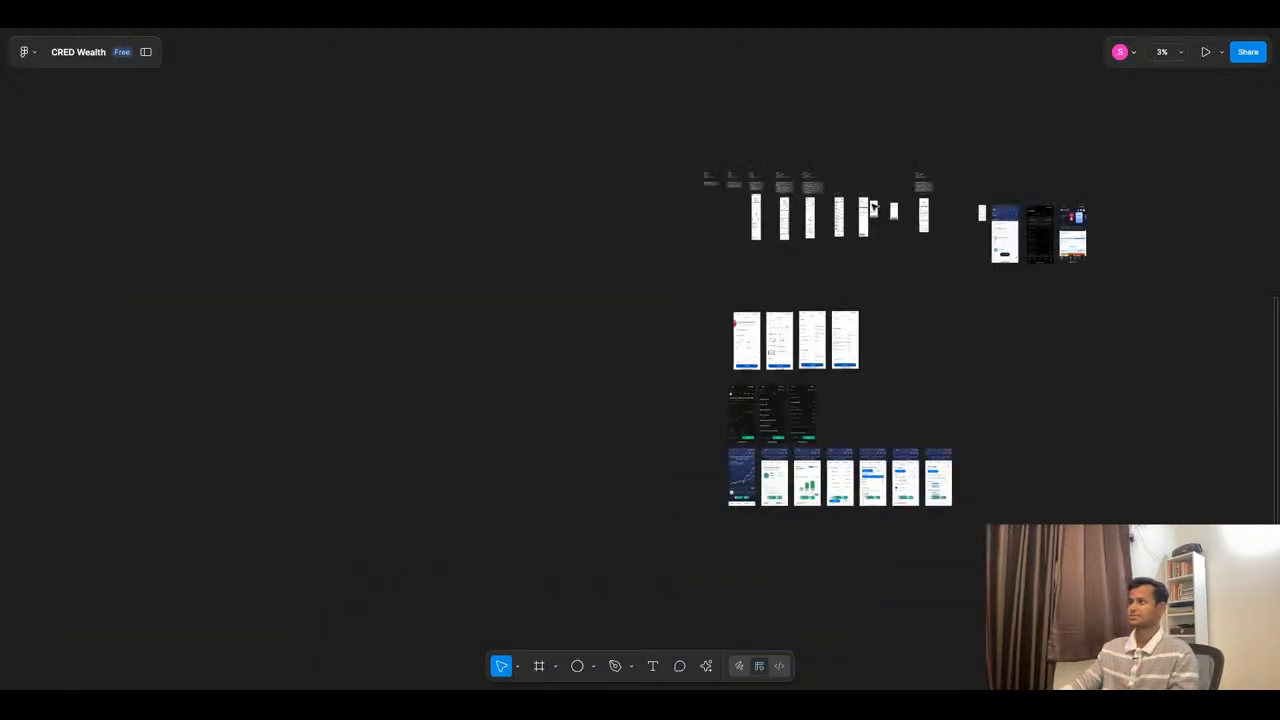
{"action": "scroll", "coordinate": [864, 240], "scroll_direction": "up", "scroll_amount": 10}
{"action": "scroll", "coordinate": [893, 297], "scroll_direction": "up", "scroll_amount": 5}
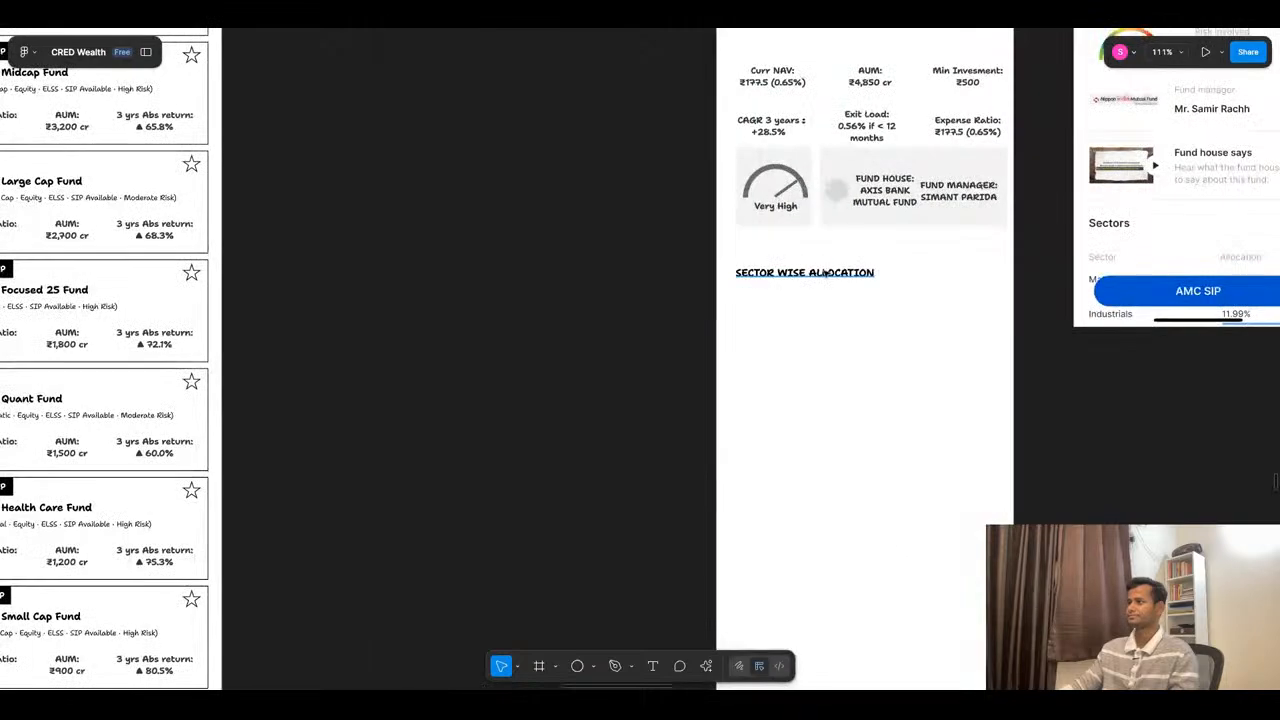
{"action": "scroll", "coordinate": [770, 268], "scroll_direction": "down", "scroll_amount": 5}
{"action": "scroll", "coordinate": [770, 268], "scroll_direction": "up", "scroll_amount": 5}
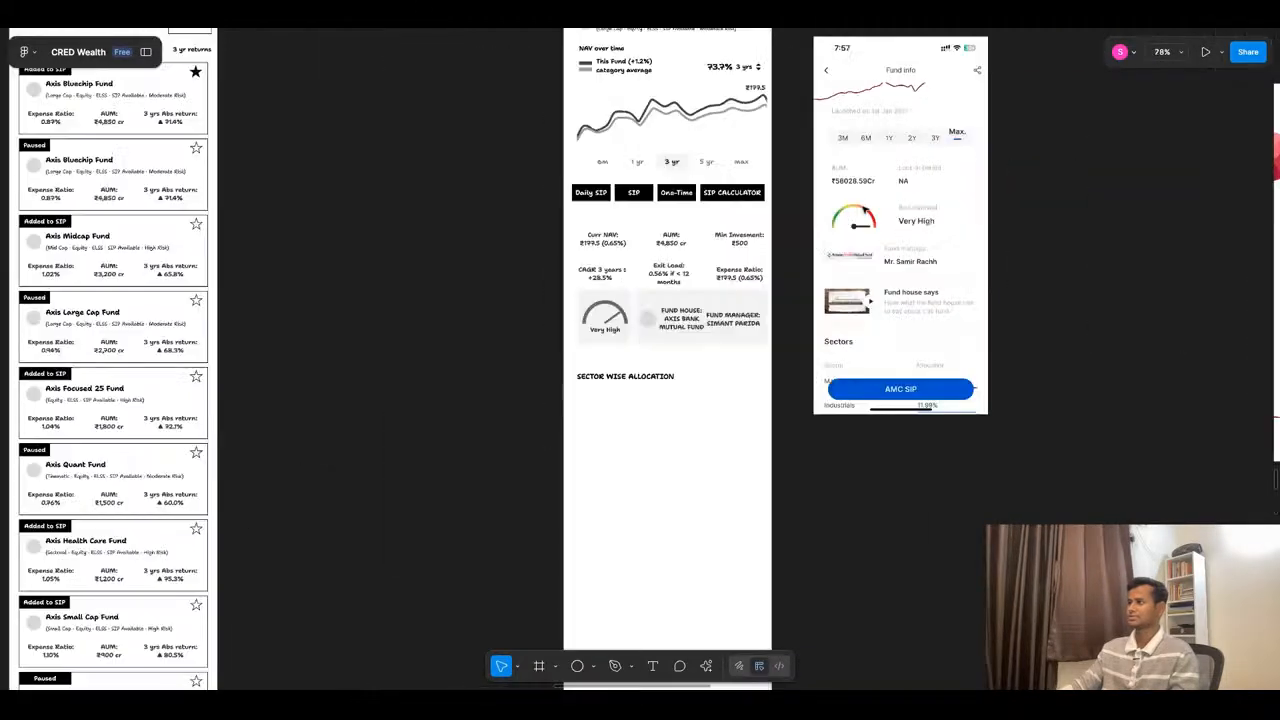
{"action": "scroll", "coordinate": [880, 200], "scroll_direction": "down", "scroll_amount": 5}
{"action": "left_click", "coordinate": [890, 186]}
{"action": "key", "text": "Delete"}
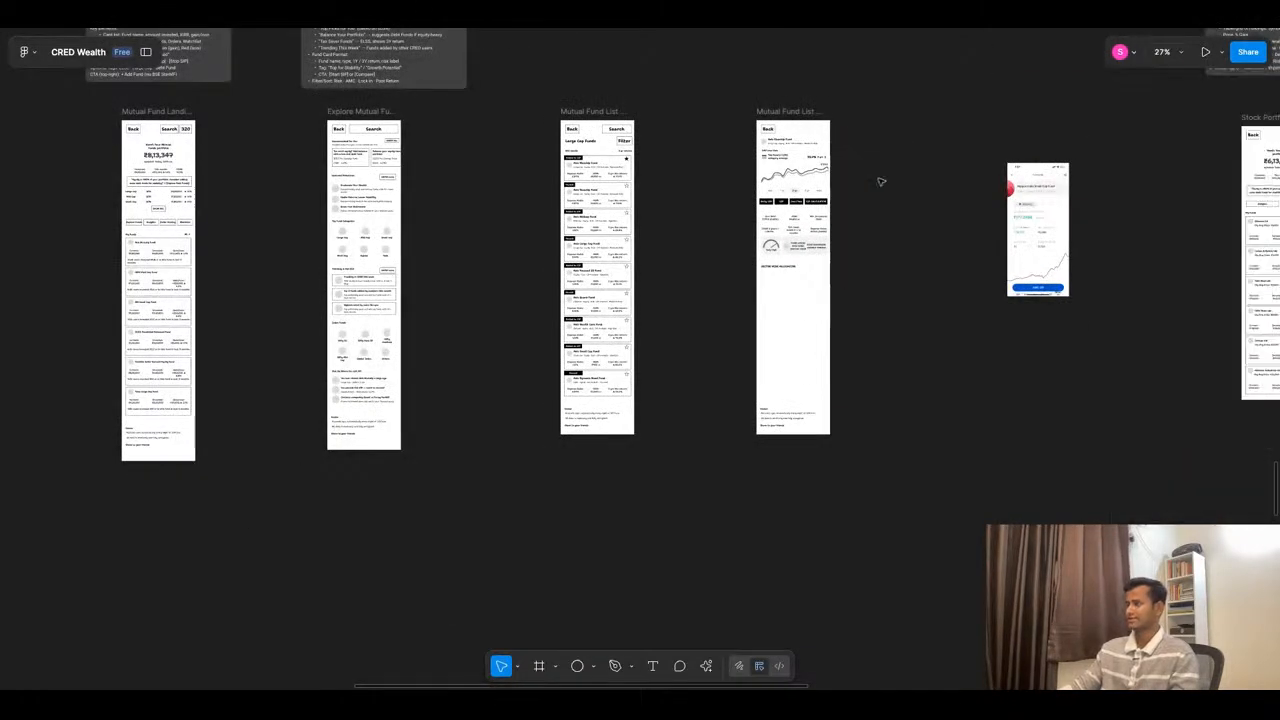
{"action": "left_click", "coordinate": [1030, 230]}
{"action": "key", "text": "Delete"}
- Place the Sectors and Fund holdings reference screenshots beside the Axis Bluechip Fund wireframe's empty area, scaled down to 339 × 734 each
{"action": "scroll", "coordinate": [969, 183], "scroll_direction": "down", "scroll_amount": 10}
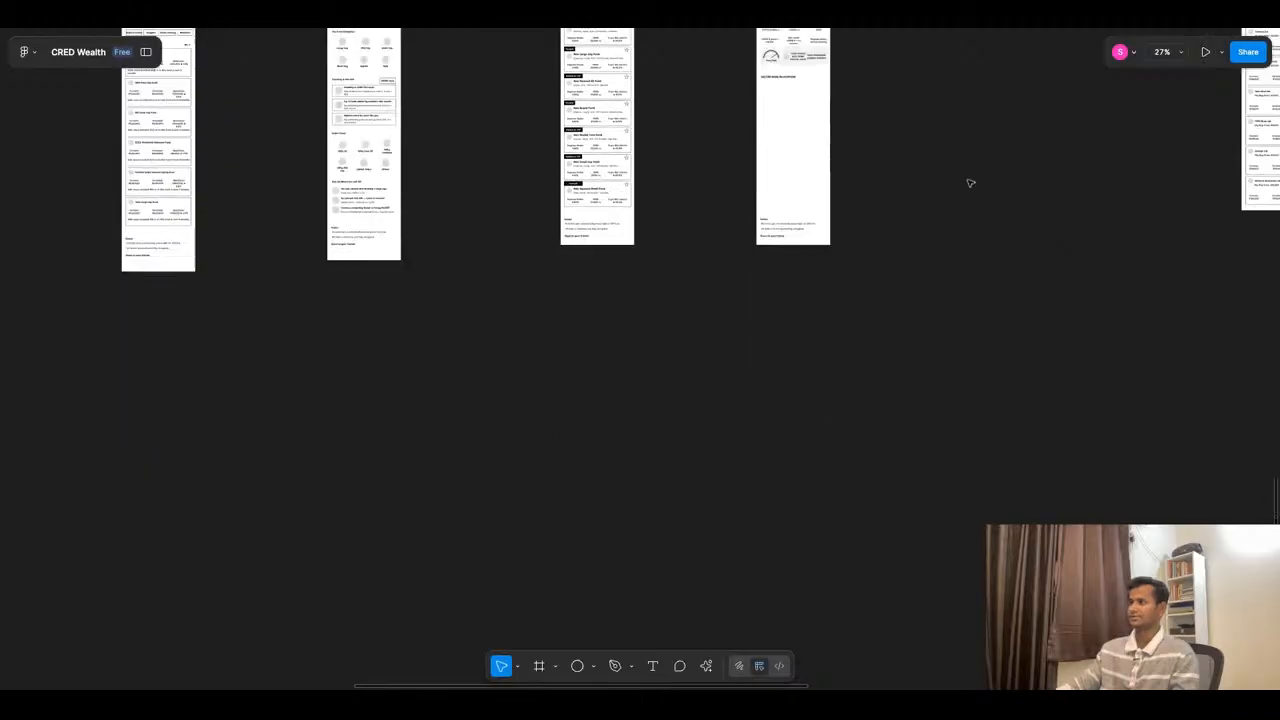
{"action": "scroll", "coordinate": [771, 229], "scroll_direction": "down", "scroll_amount": 3}
{"action": "scroll", "coordinate": [771, 229], "scroll_direction": "down", "scroll_amount": 5}
{"action": "scroll", "coordinate": [695, 381], "scroll_direction": "up", "scroll_amount": 5}
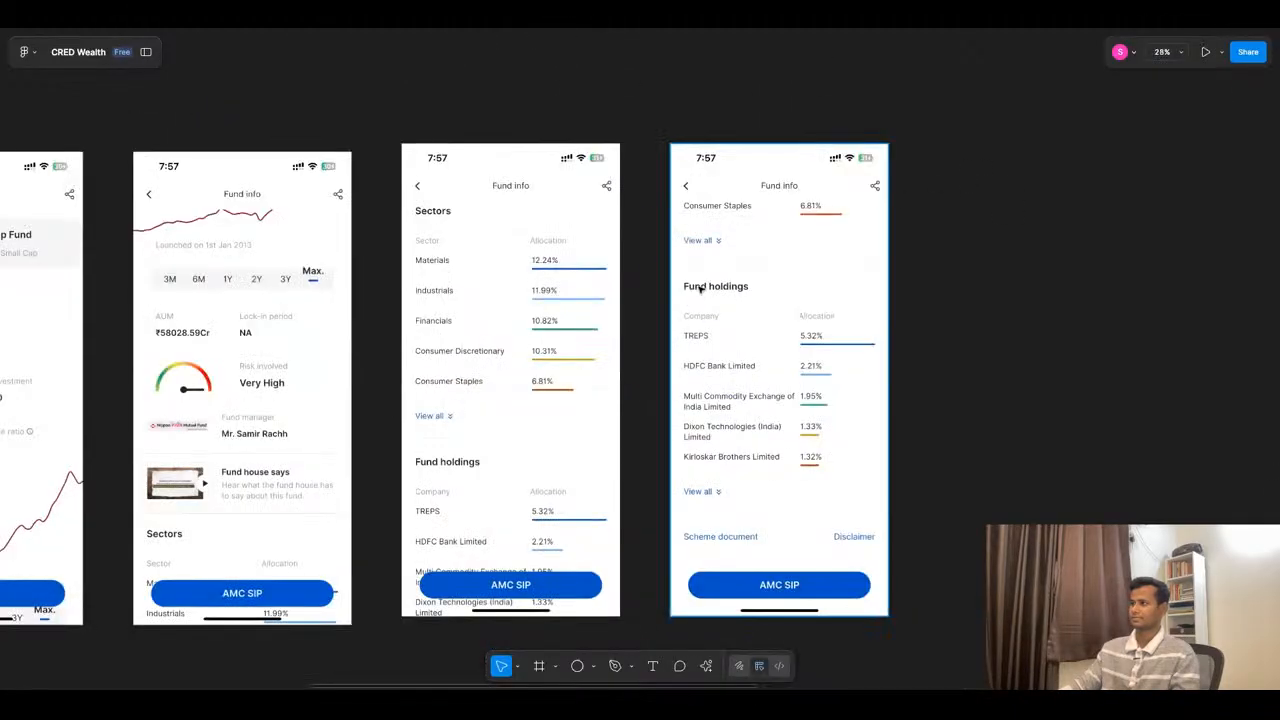
{"action": "scroll", "coordinate": [695, 381], "scroll_direction": "down", "scroll_amount": 2}
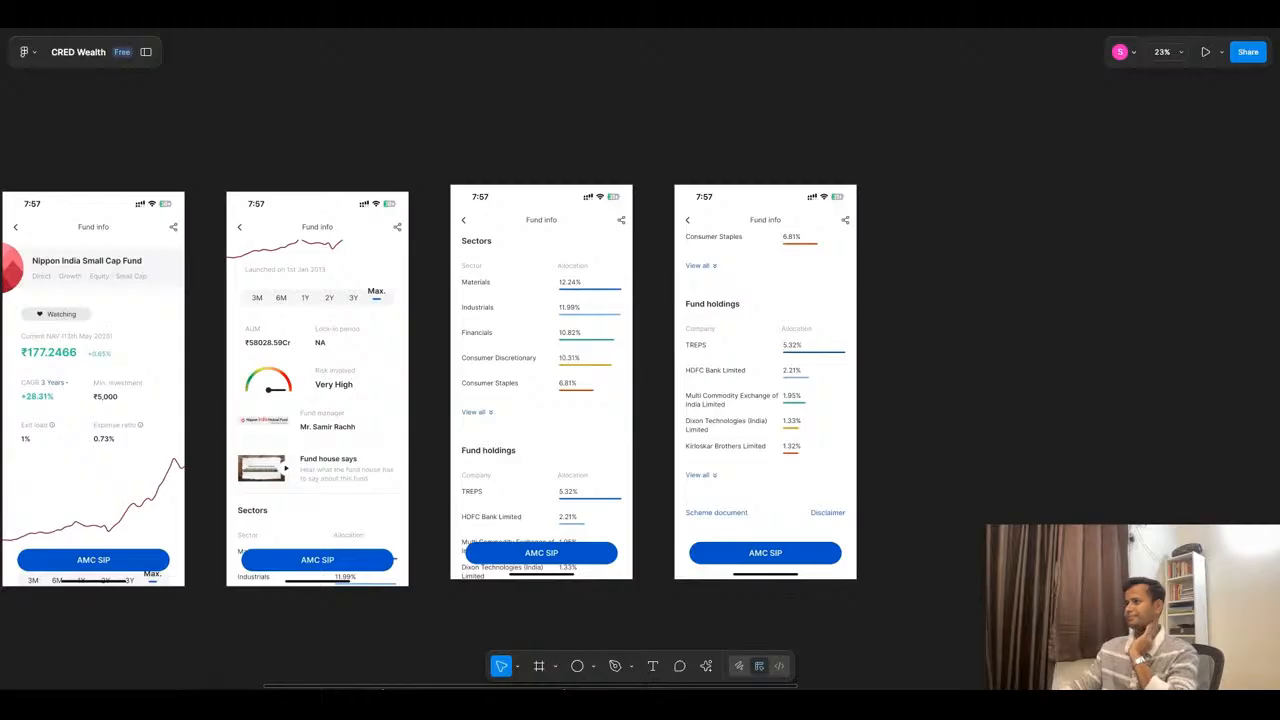
{"action": "left_click", "coordinate": [572, 396]}
{"action": "scroll", "coordinate": [572, 398], "scroll_direction": "down", "scroll_amount": 4}
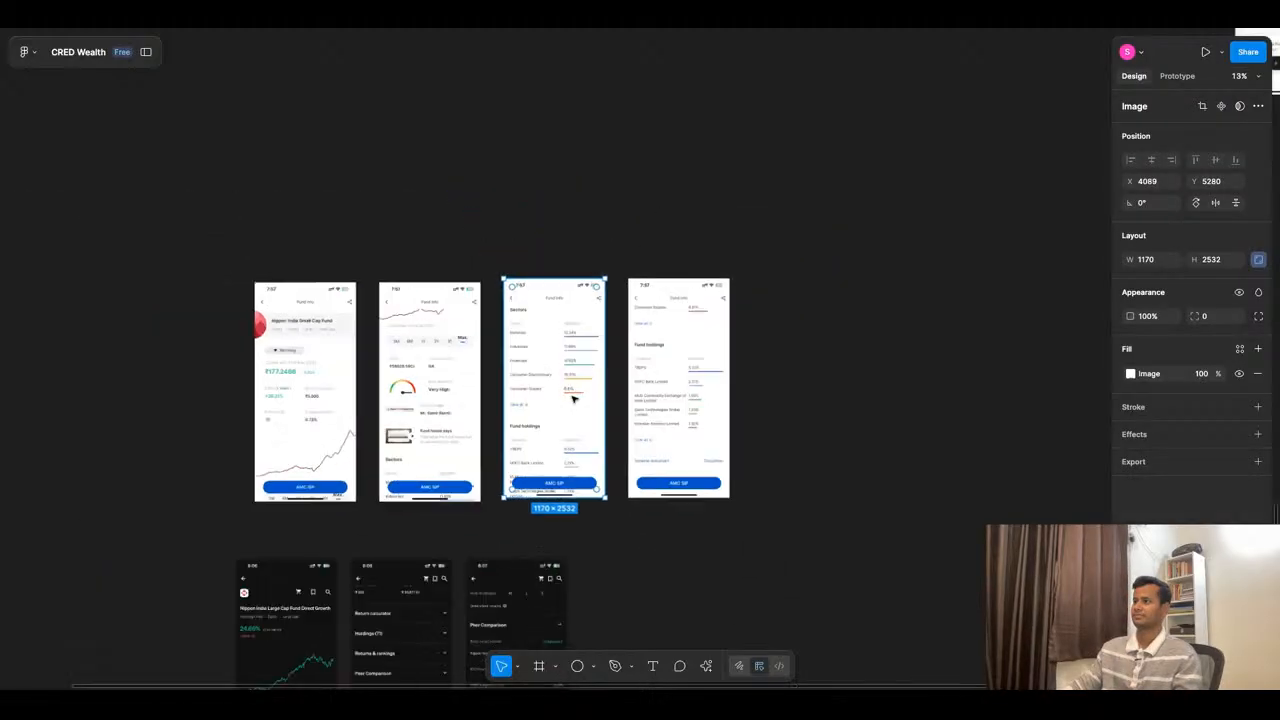
{"action": "left_click", "coordinate": [633, 398], "text": "shift"}
{"action": "left_click_drag", "start_coordinate": [635, 407], "coordinate": [857, 309]}
{"action": "left_click_drag", "start_coordinate": [914, 376], "coordinate": [792, 257]}
{"action": "scroll", "coordinate": [725, 243], "scroll_direction": "up", "scroll_amount": 8}
{"action": "left_click_drag", "start_coordinate": [908, 198], "coordinate": [862, 466]}
{"action": "left_click", "coordinate": [961, 252]}
{"action": "left_click_drag", "start_coordinate": [961, 252], "coordinate": [957, 387]}
{"action": "left_click_drag", "start_coordinate": [1053, 126], "coordinate": [925, 457]}
{"action": "left_click", "coordinate": [892, 388], "text": "shift"}
{"action": "scroll", "coordinate": [803, 341], "scroll_direction": "down", "scroll_amount": 3}
{"action": "scroll", "coordinate": [633, 295], "scroll_direction": "up", "scroll_amount": 5}
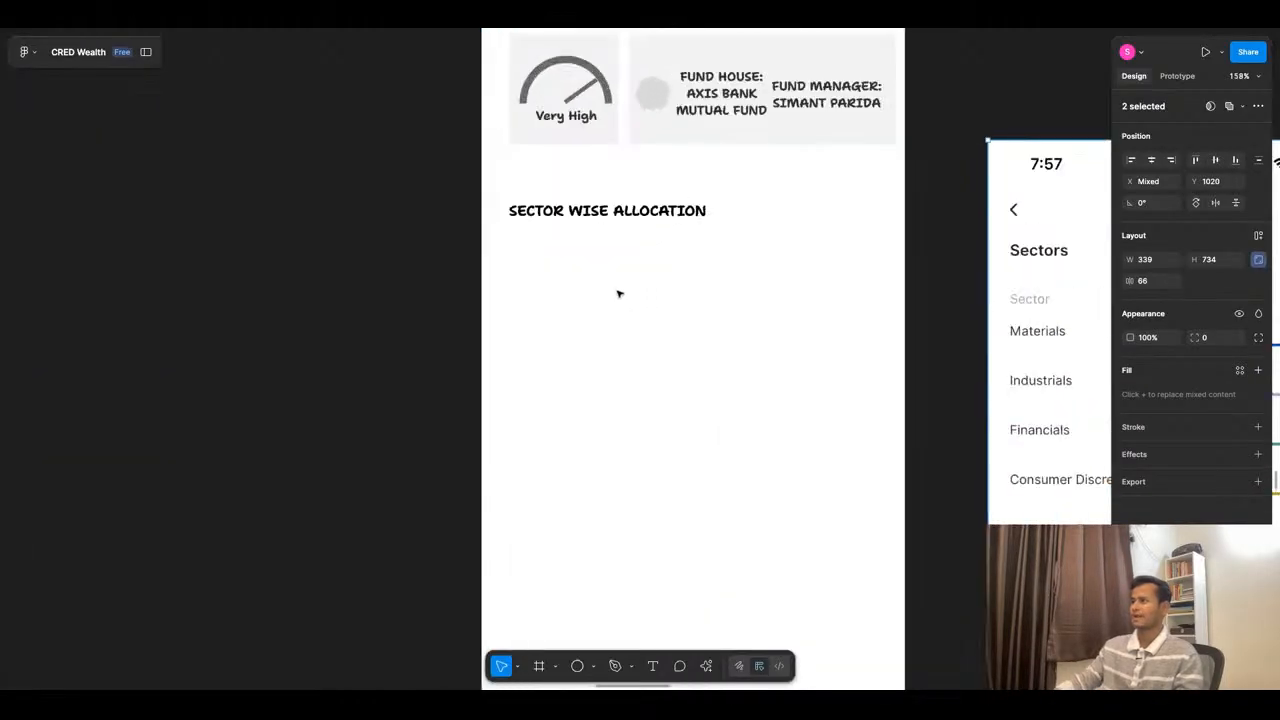
- Duplicate the SECTOR WISE ALLOCATION heading just below itself and set the copy to size 11 with Medium weight
{"action": "scroll", "coordinate": [626, 243], "scroll_direction": "down", "scroll_amount": 3}
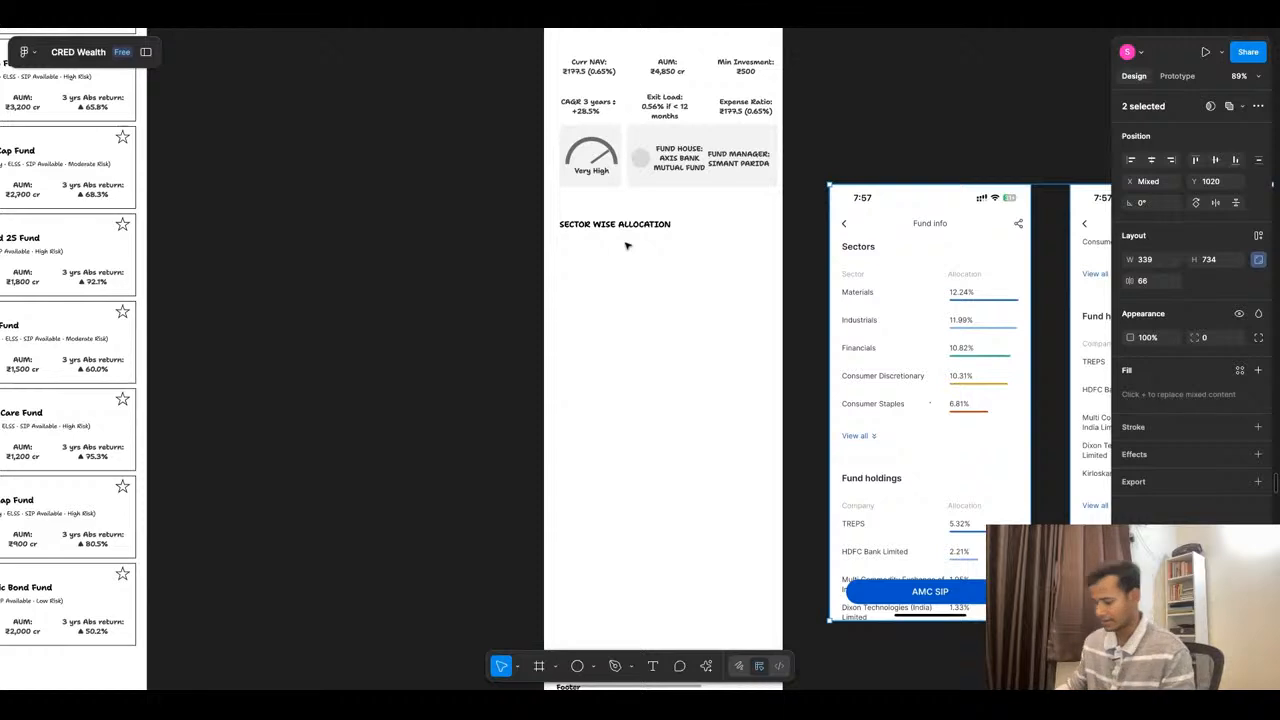
{"action": "left_click", "coordinate": [608, 226]}
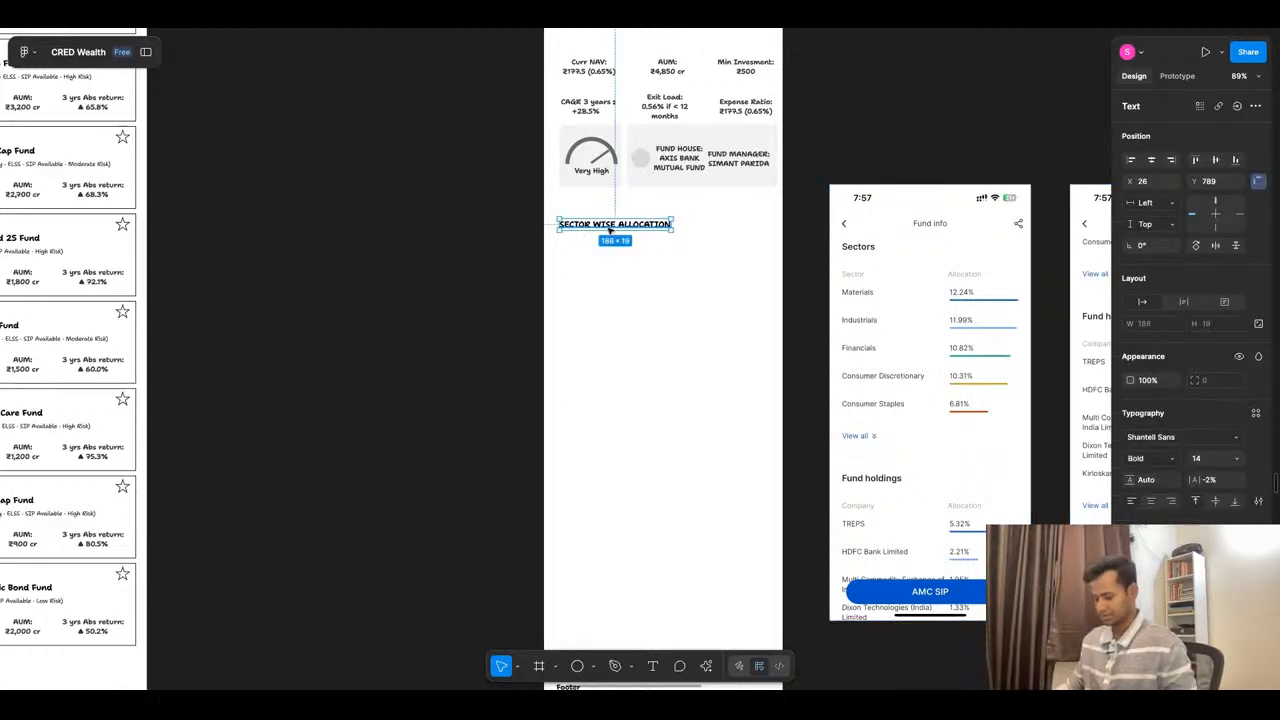
{"action": "key", "text": "Escape"}
{"action": "left_click", "coordinate": [609, 229]}
{"action": "mouse_move", "coordinate": [609, 229]}
{"action": "left_mouse_down"}
{"action": "mouse_move", "coordinate": [612, 249]}
{"action": "mouse_move", "coordinate": [612, 227]}
{"action": "left_mouse_up"}
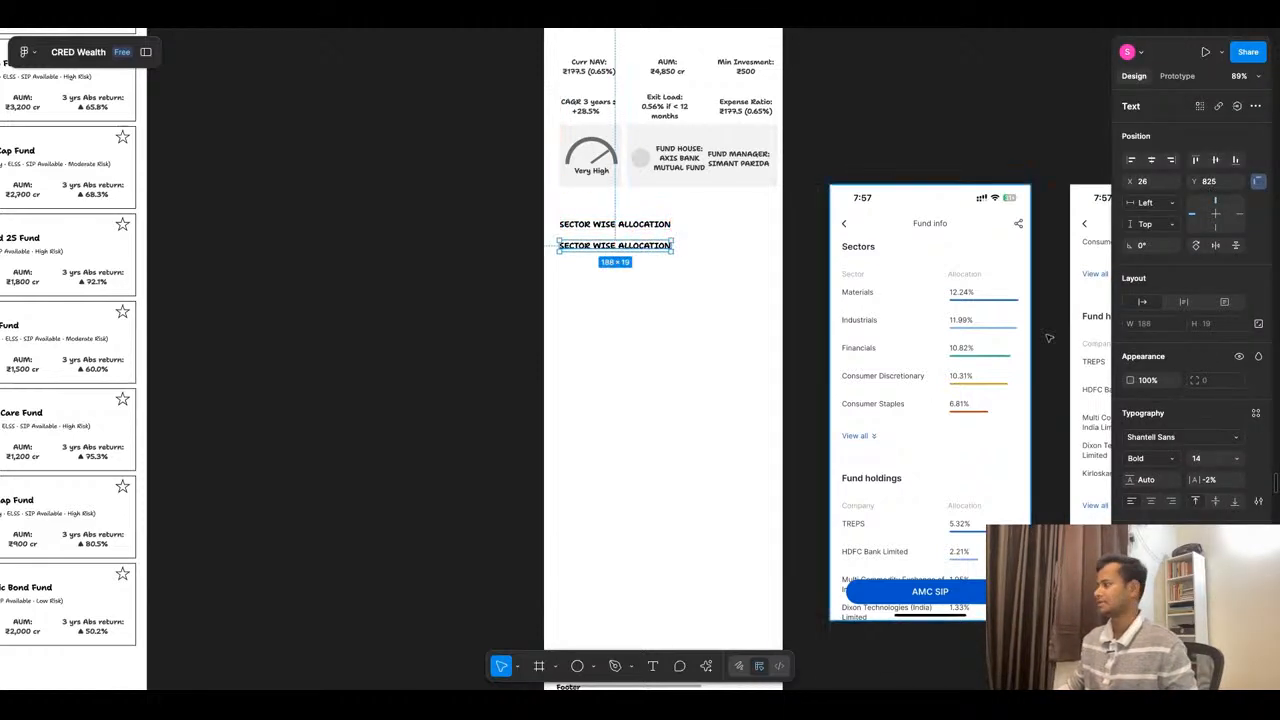
{"action": "left_click", "coordinate": [1232, 458]}
{"action": "left_click", "coordinate": [1212, 410]}
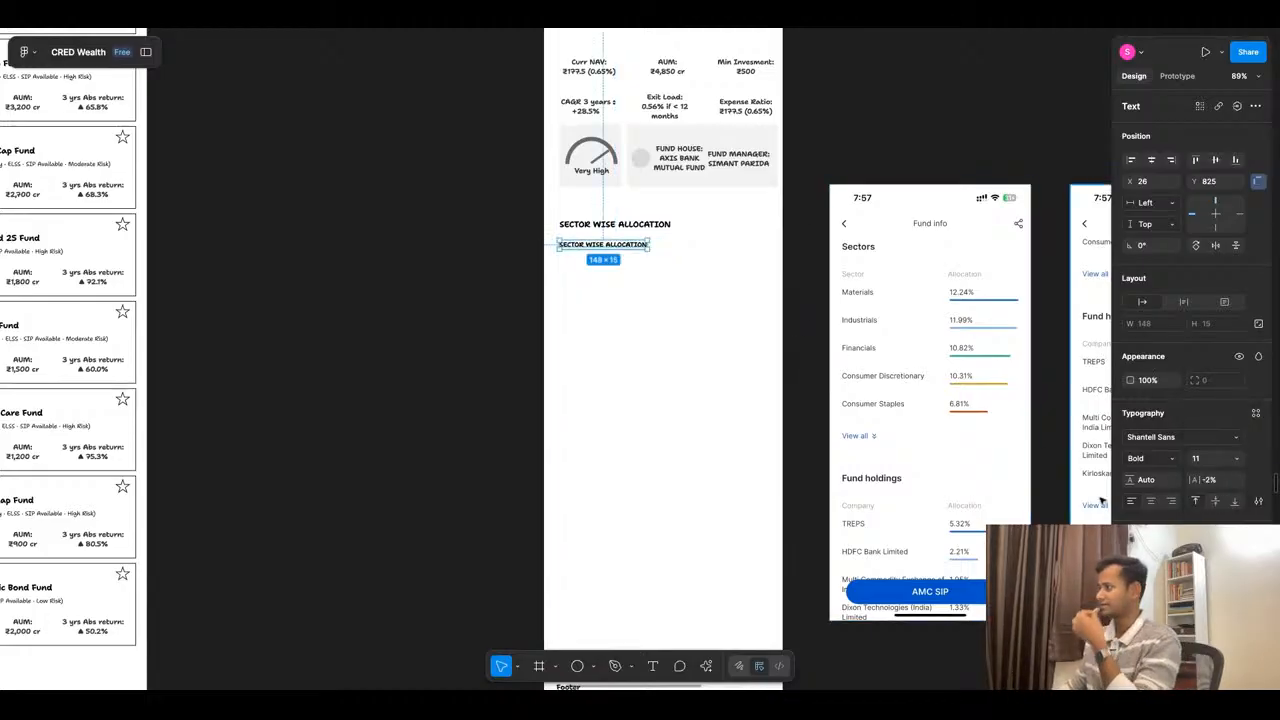
{"action": "left_click", "coordinate": [1150, 460]}
{"action": "left_click", "coordinate": [1162, 425]}
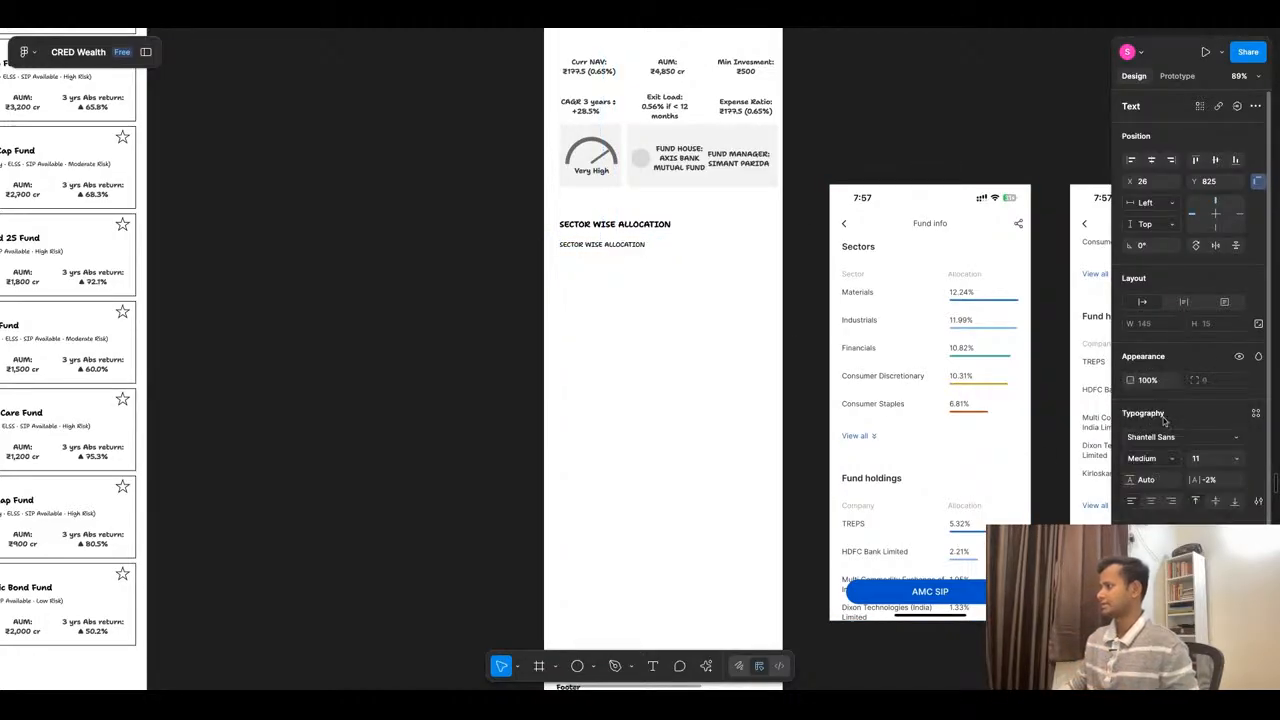
- Colour the small heading copy light grey and shorten its text to SECTOR
{"action": "left_click", "coordinate": [1134, 560]}
{"action": "left_click_drag", "start_coordinate": [992, 444], "coordinate": [914, 433]}
{"action": "key", "text": "Return"}
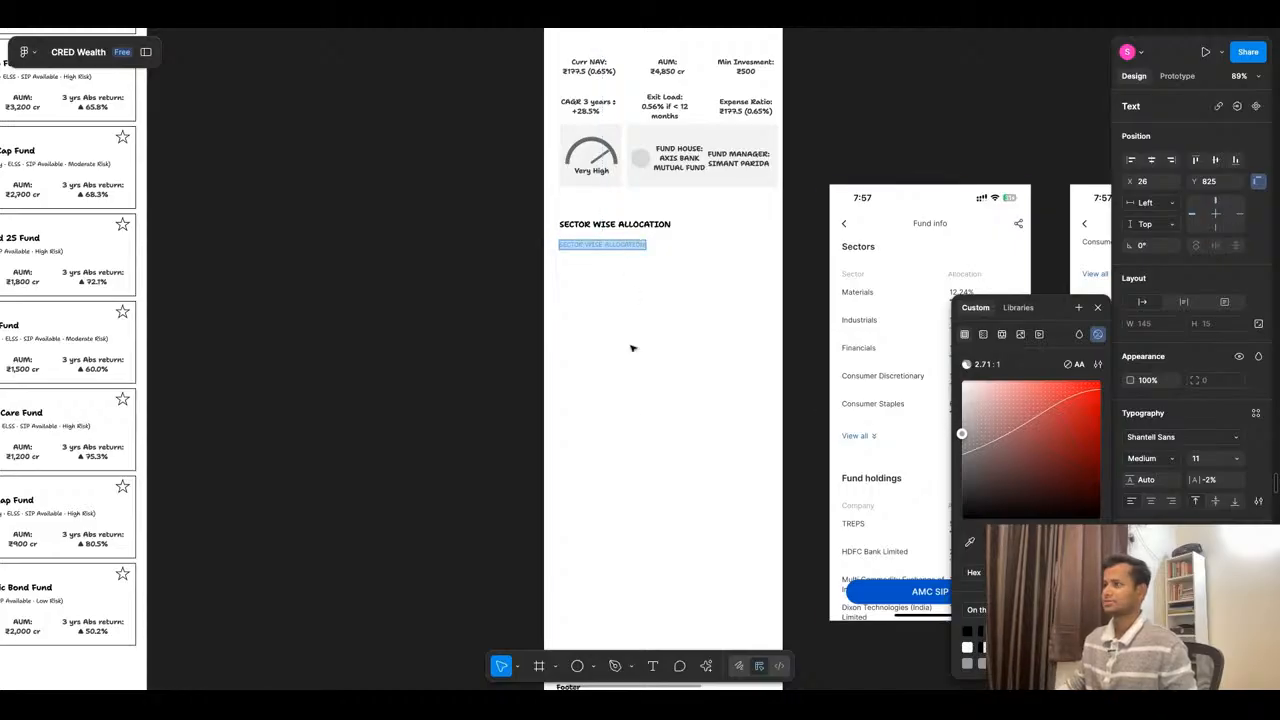
{"action": "left_click", "coordinate": [584, 246]}
{"action": "left_click_drag", "start_coordinate": [584, 246], "coordinate": [694, 267]}
{"action": "key", "text": "BackSpace"}
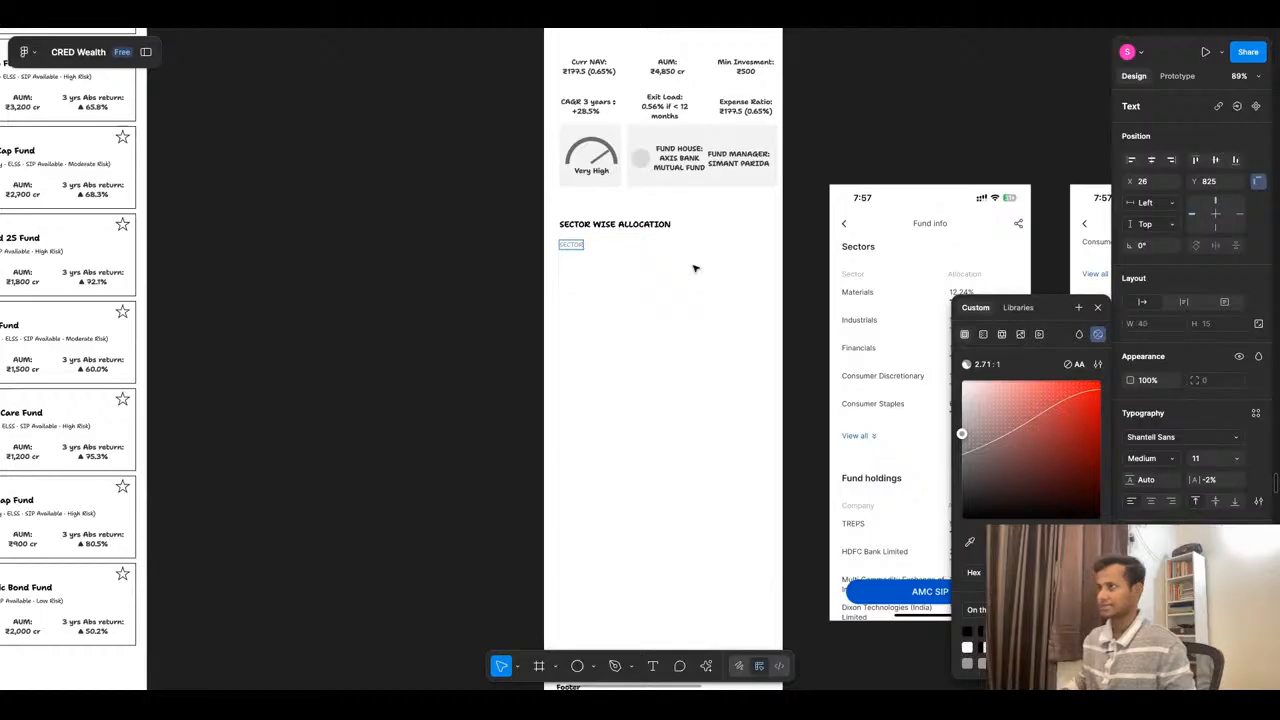
- Duplicate the SECTOR label across the same line at X 245 and change the copy's text to ALLOCATION
{"action": "key", "text": "Escape"}
{"action": "mouse_move", "coordinate": [580, 249]}
{"action": "left_mouse_down"}
{"action": "mouse_move", "coordinate": [774, 249]}
{"action": "mouse_move", "coordinate": [708, 250]}
{"action": "left_mouse_up"}
{"action": "double_click", "coordinate": [708, 248]}
{"action": "type", "text": "Allocation"}
{"action": "key", "text": "Escape"}
{"action": "scroll", "coordinate": [531, 265], "scroll_direction": "up", "scroll_amount": 4}
{"action": "scroll", "coordinate": [588, 204], "scroll_direction": "down", "scroll_amount": 5}
{"action": "scroll", "coordinate": [599, 203], "scroll_direction": "up", "scroll_amount": 2}
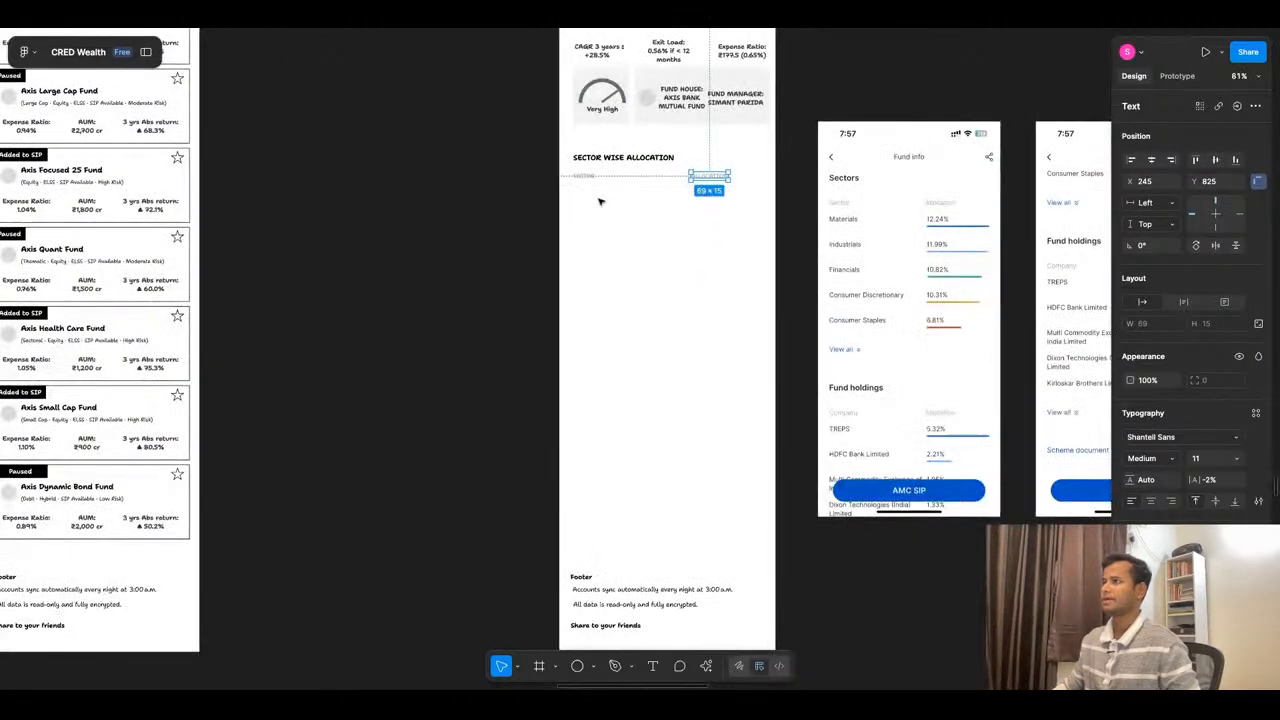
{"action": "left_click", "coordinate": [591, 181]}
{"action": "scroll", "coordinate": [595, 180], "scroll_direction": "up", "scroll_amount": 5}
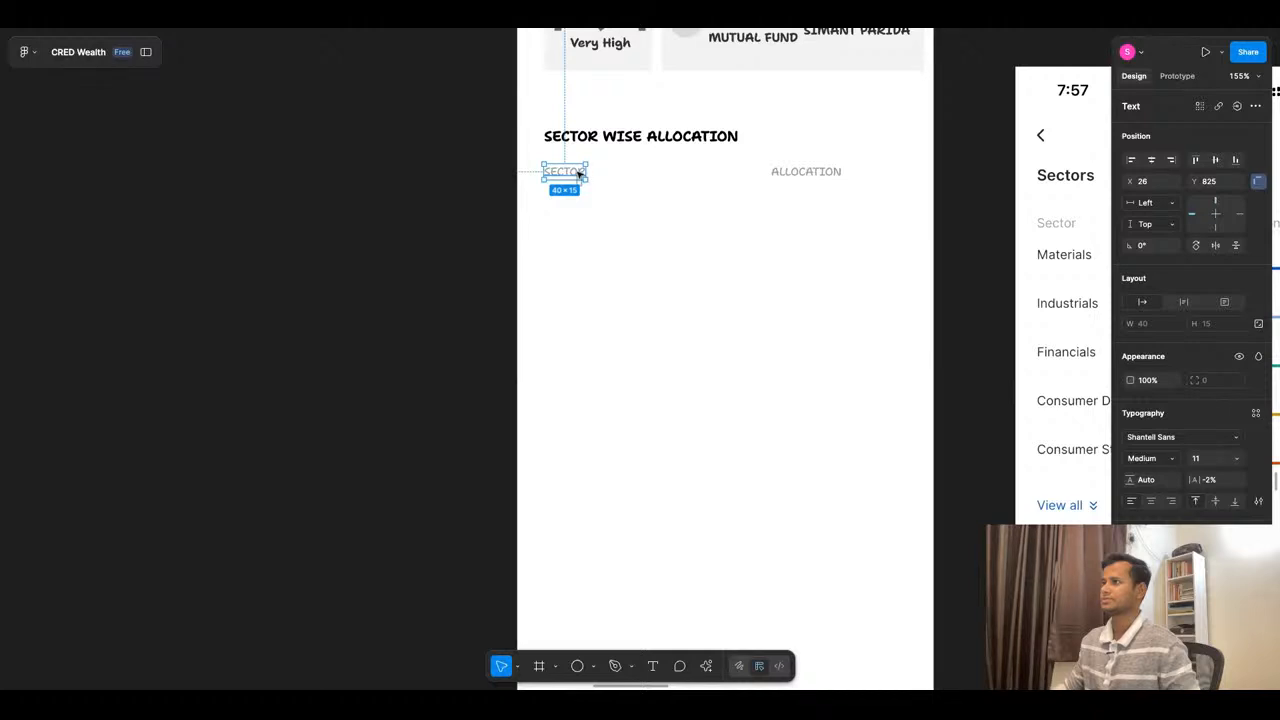
{"action": "left_click_drag", "start_coordinate": [580, 174], "coordinate": [581, 207]}
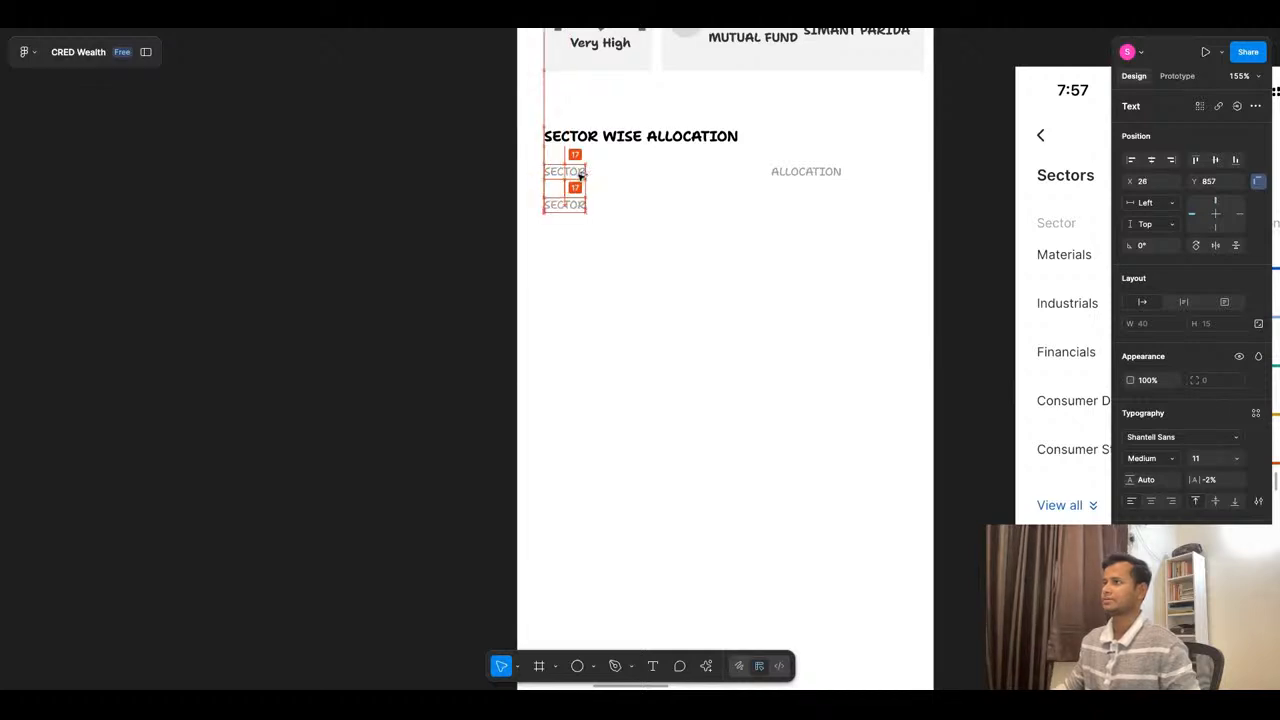
{"action": "key", "text": "Delete"}
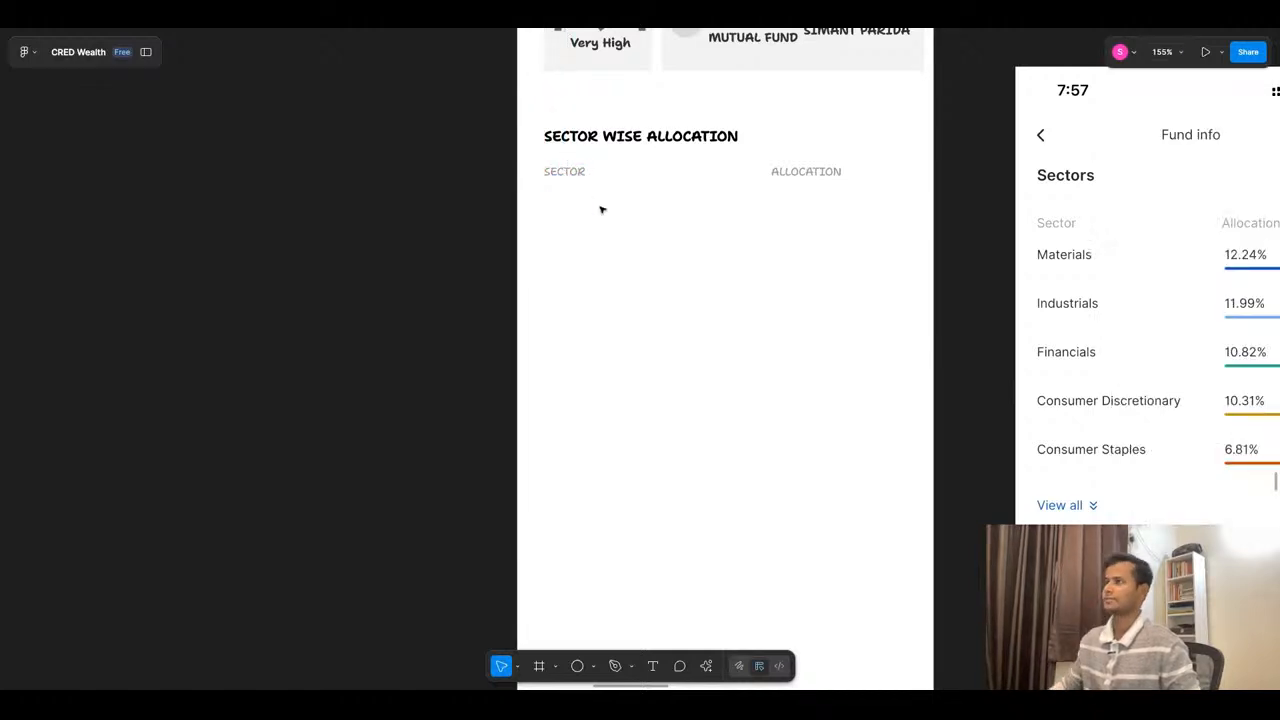
- Duplicate the bold section heading below the SECTOR label, set it to size 11 and retype it as MATERIALS
{"action": "left_click", "coordinate": [638, 140]}
{"action": "mouse_move", "coordinate": [638, 140]}
{"action": "left_mouse_down"}
{"action": "mouse_move", "coordinate": [642, 218]}
{"action": "mouse_move", "coordinate": [637, 143]}
{"action": "left_mouse_up"}
{"action": "left_click", "coordinate": [1240, 459]}
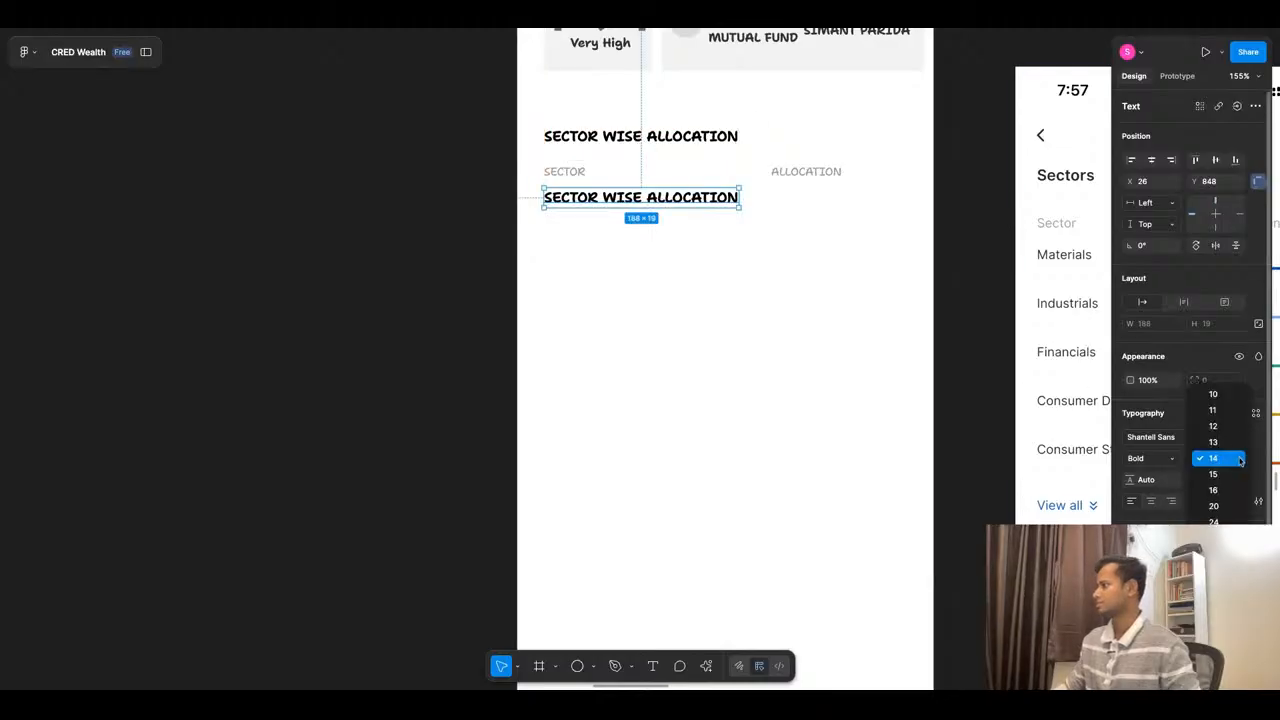
{"action": "left_click", "coordinate": [1236, 426]}
{"action": "left_click", "coordinate": [1235, 460]}
{"action": "left_click", "coordinate": [1236, 436]}
{"action": "scroll", "coordinate": [672, 268], "scroll_direction": "down", "scroll_amount": 5}
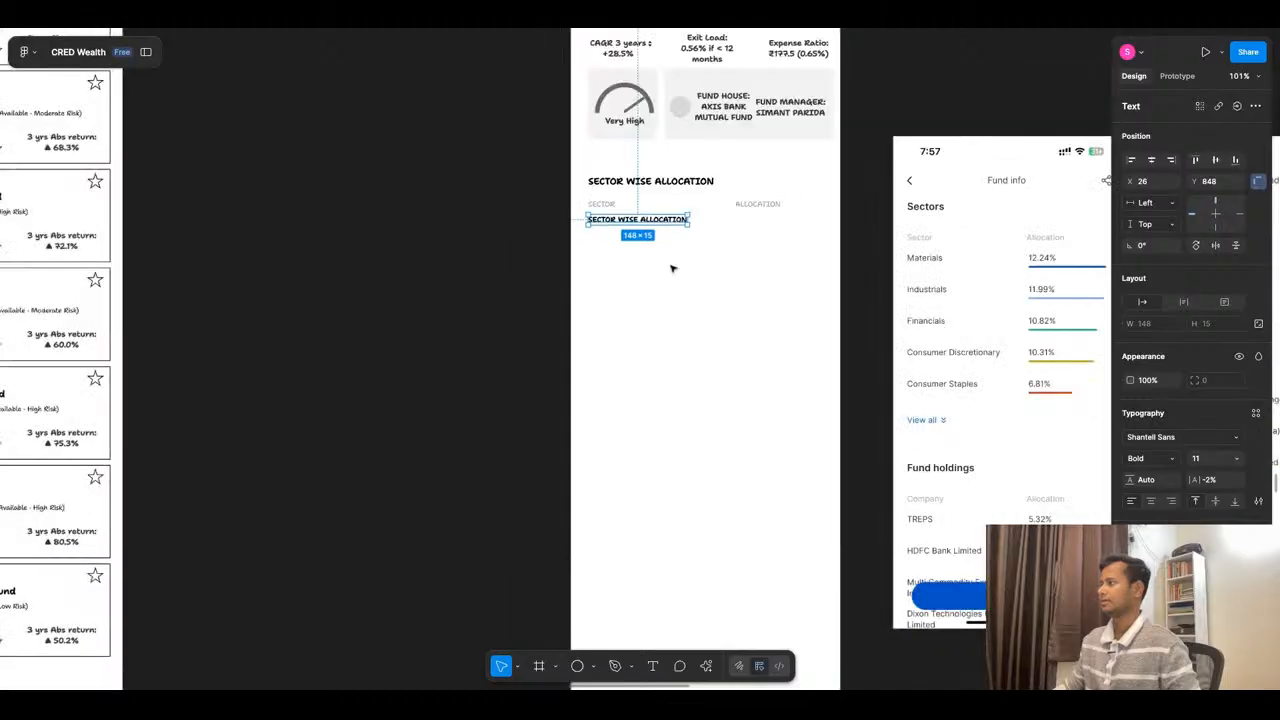
{"action": "key", "text": "Return"}
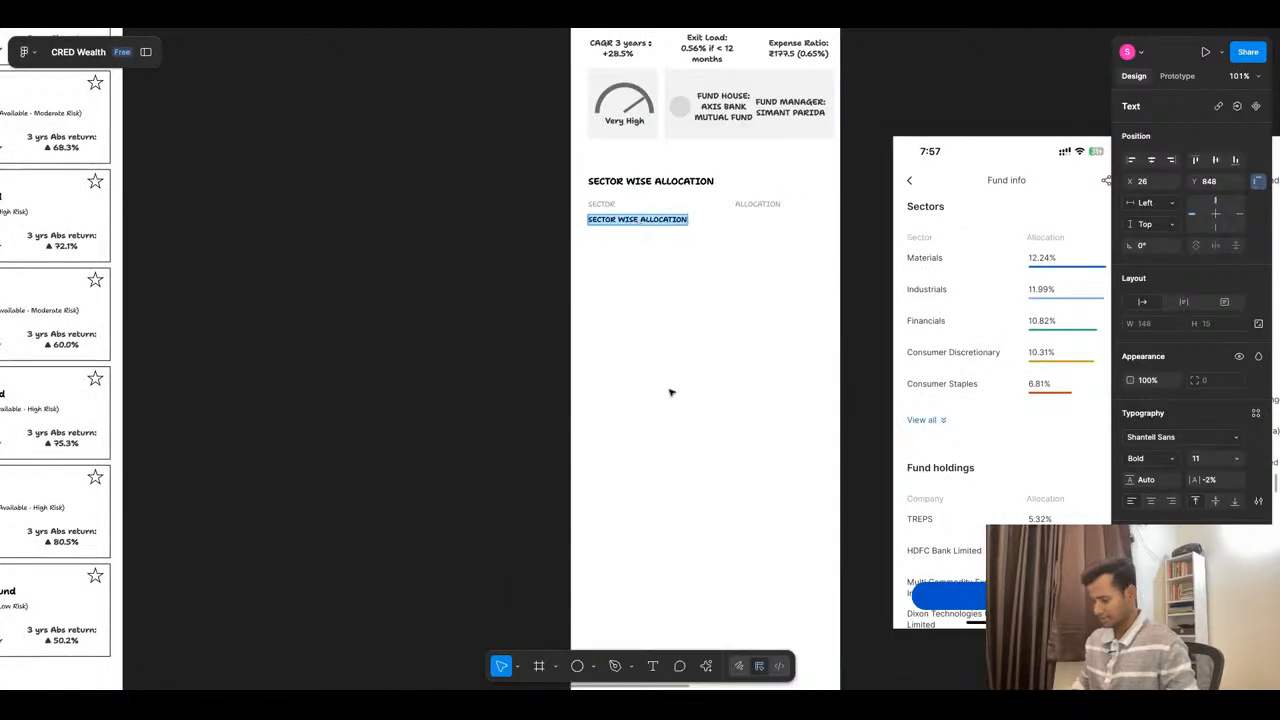
{"action": "type", "text": "MATERIALS"}
{"action": "key", "text": "Escape"}
- Duplicate the MATERIALS text under the ALLOCATION label and change the copy to 23%
{"action": "left_click_drag", "start_coordinate": [618, 221], "coordinate": [765, 220], "text": "alt"}
{"action": "key", "text": "Return"}
{"action": "type", "text": "23%"}
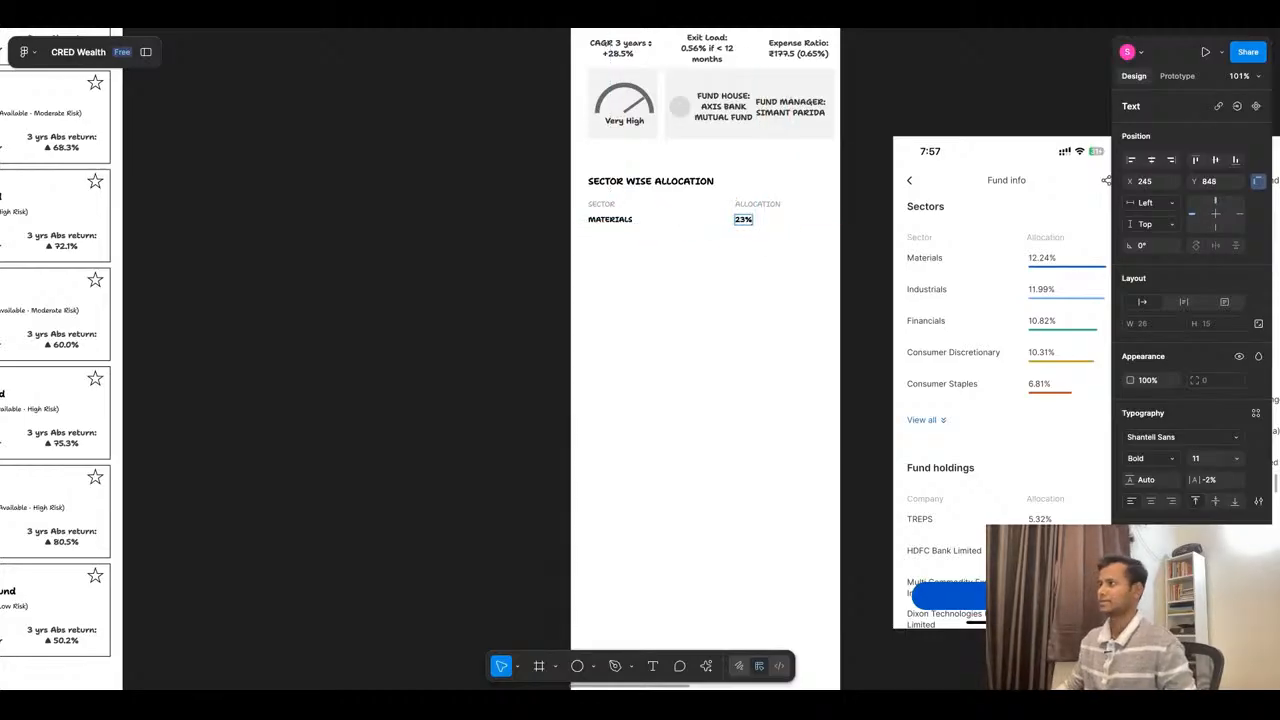
{"action": "key", "text": "Escape"}
{"action": "key", "text": "Escape"}
- Combine the MATERIALS and 23% texts into one auto layout row
{"action": "left_click", "coordinate": [612, 220]}
{"action": "left_click", "coordinate": [744, 222], "text": "shift"}
{"action": "key", "text": "shift+a"}
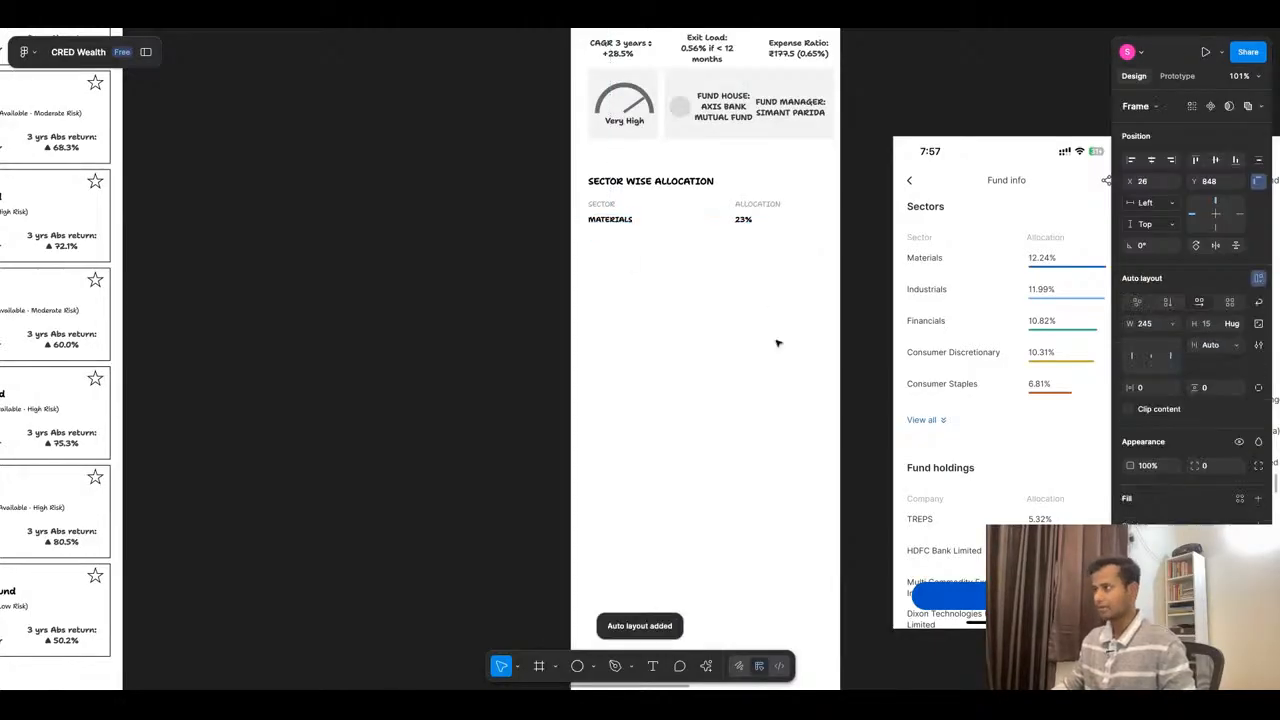
- Duplicate the MATERIALS row beneath itself and wrap both rows in a vertical auto layout with a gap of 17
{"action": "key", "text": "ctrl+d"}
{"action": "left_click_drag", "start_coordinate": [742, 226], "coordinate": [742, 232]}
{"action": "left_click", "coordinate": [733, 223], "text": "shift"}
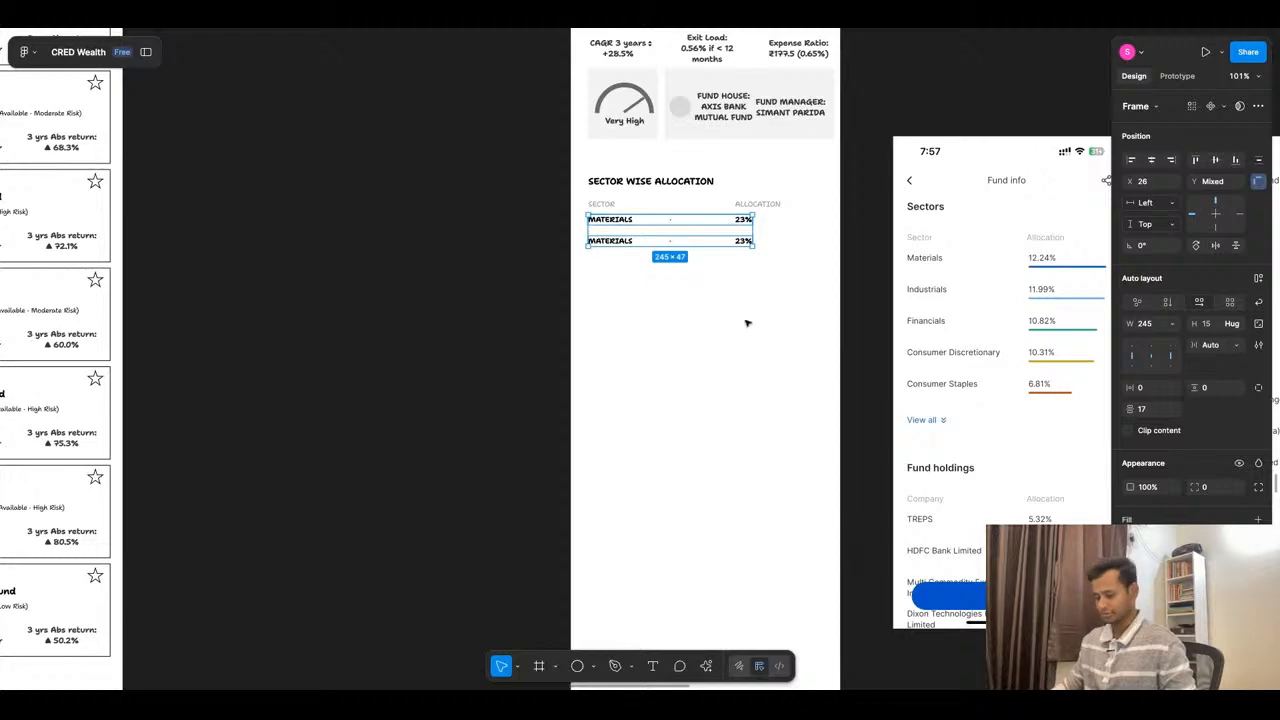
{"action": "key", "text": "shift+a"}
{"action": "scroll", "coordinate": [716, 246], "scroll_direction": "up", "scroll_amount": 4}
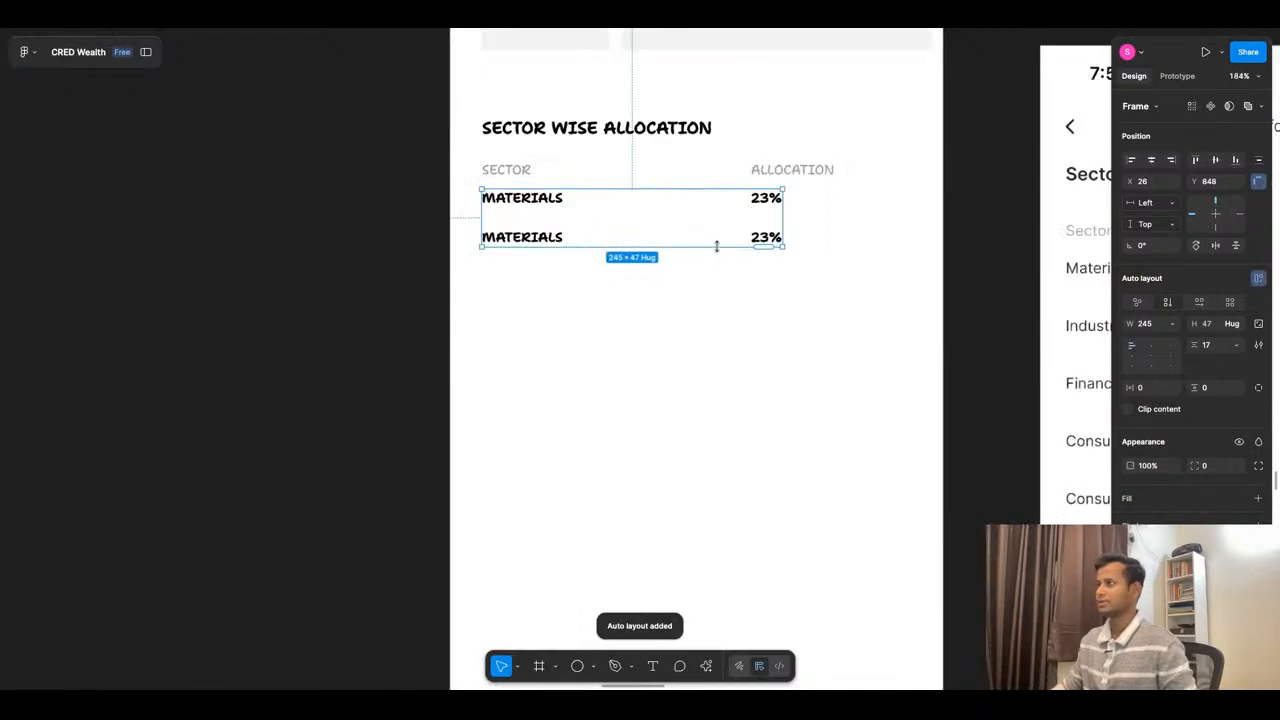
- Duplicate the MATERIALS row inside the auto layout until the table holds seven rows
{"action": "scroll", "coordinate": [716, 246], "scroll_direction": "down", "scroll_amount": 5}
{"action": "key", "text": "ctrl+d"}
{"action": "key", "text": "ctrl+d"}
{"action": "key", "text": "ctrl+d"}
{"action": "key", "text": "ctrl+d"}
{"action": "key", "text": "ctrl+d"}
{"action": "key", "text": "ctrl+d"}
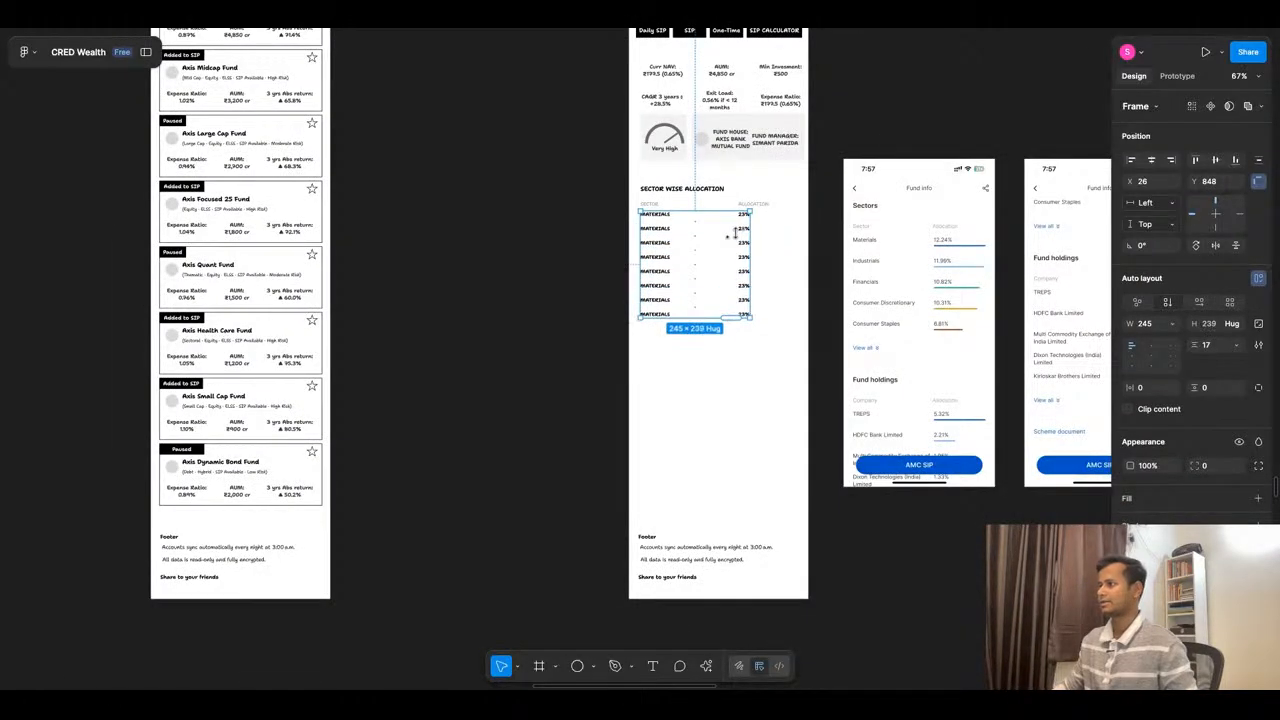
{"action": "key", "text": "ctrl+z"}
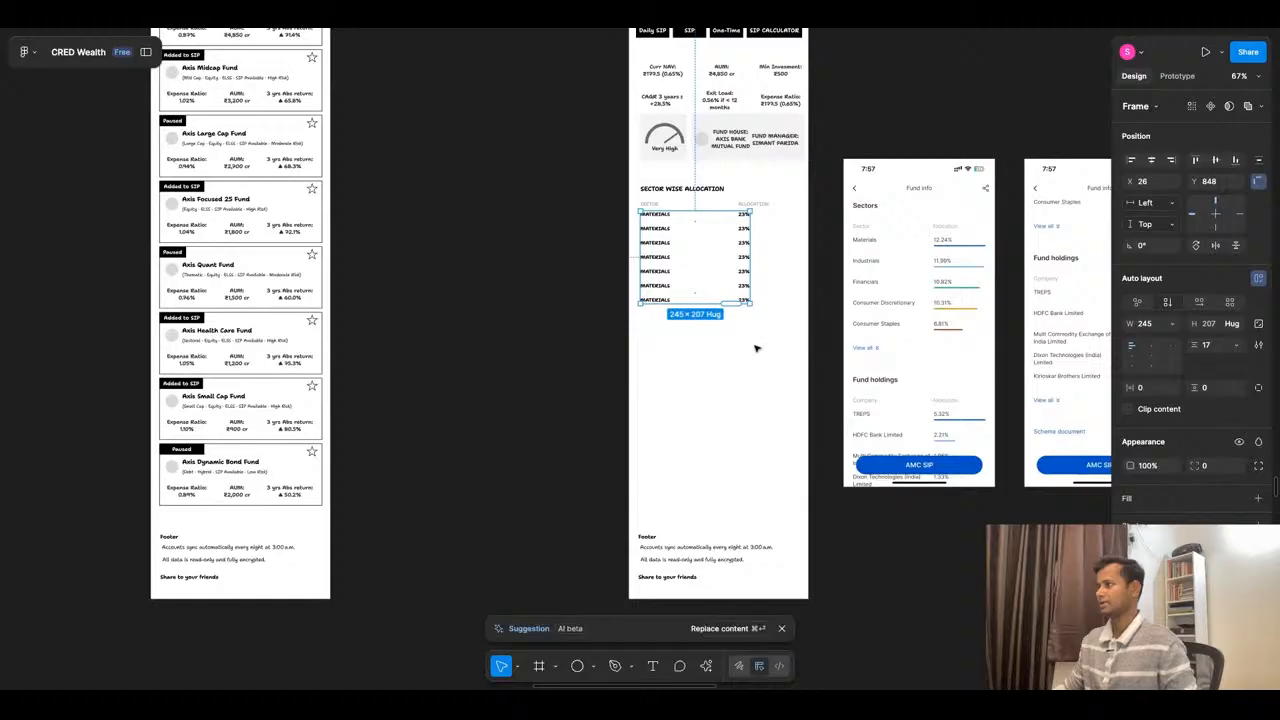
- Apply the AI suggestion to replace the repeated rows' content with varied names and percentages, and dismiss its feedback prompt
{"action": "left_click", "coordinate": [730, 628]}
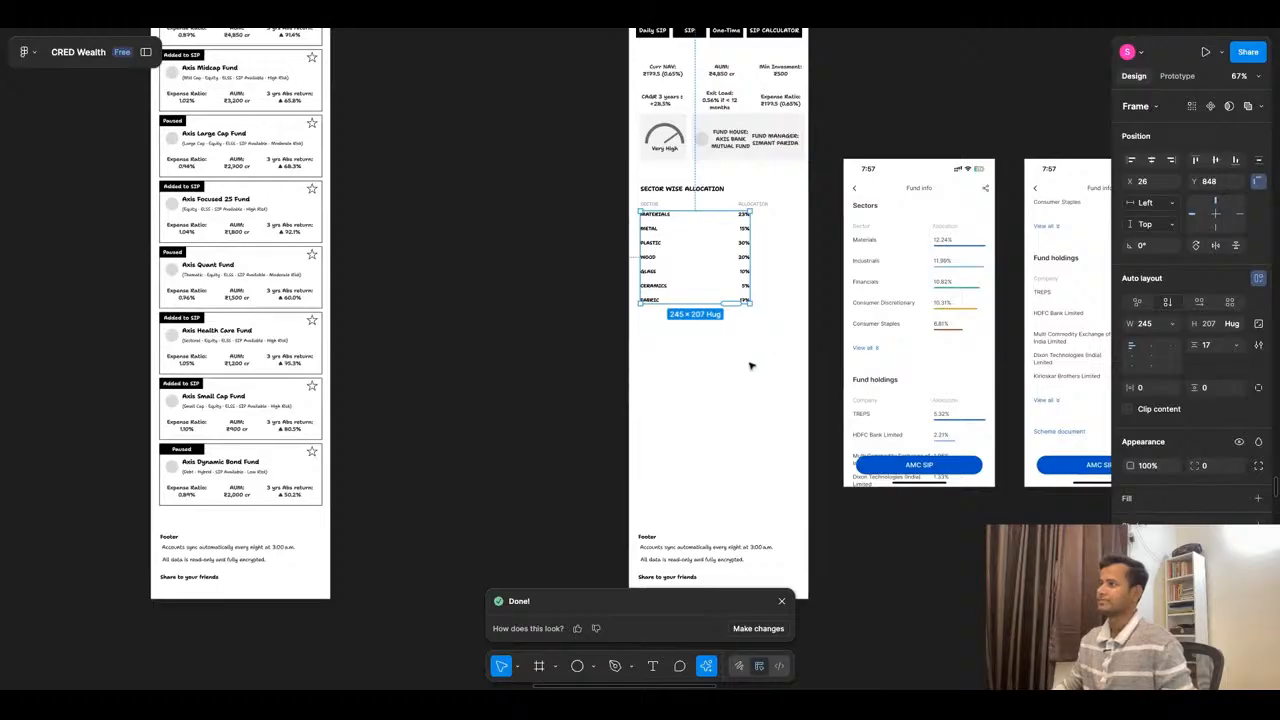
{"action": "left_click", "coordinate": [782, 601]}
{"action": "scroll", "coordinate": [786, 600], "scroll_direction": "up", "scroll_amount": 1}
{"action": "scroll", "coordinate": [750, 303], "scroll_direction": "up", "scroll_amount": 2}
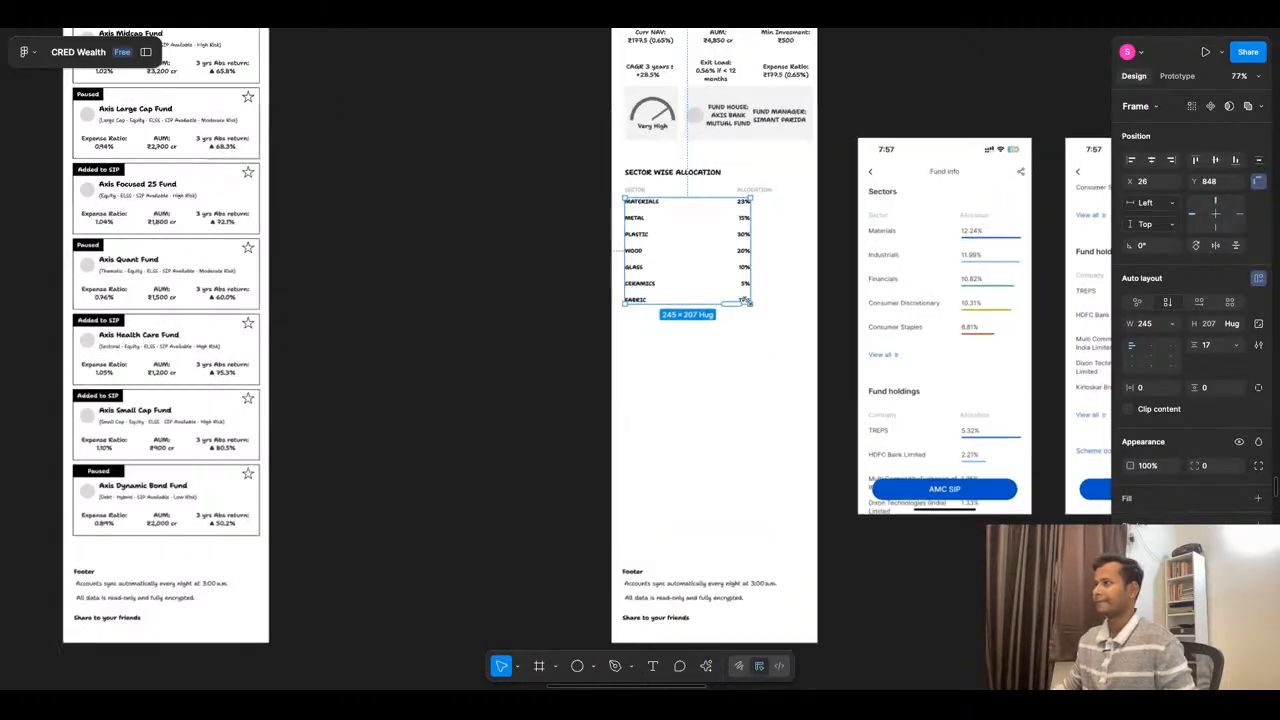
- Duplicate the whole sector wise allocation section, including its heading, column labels and rows, directly below the original
{"action": "left_click", "coordinate": [551, 358]}
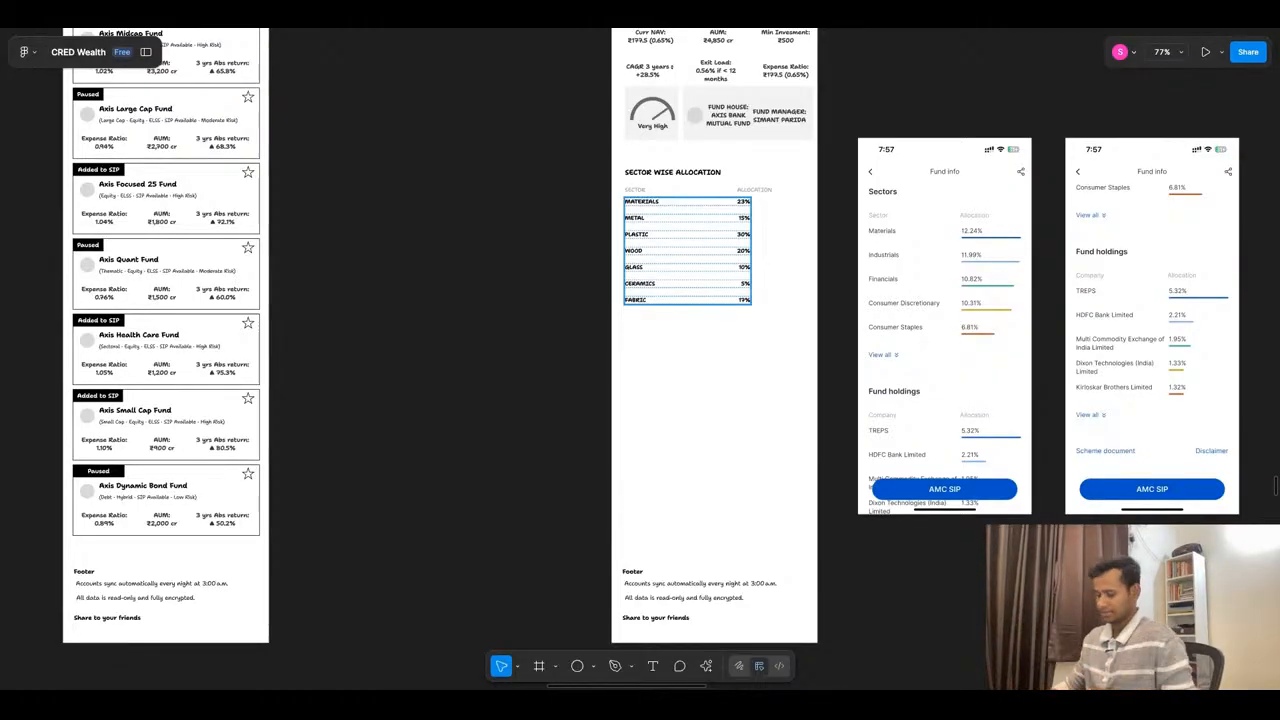
{"action": "left_click_drag", "start_coordinate": [602, 172], "coordinate": [797, 358]}
{"action": "left_click_drag", "start_coordinate": [703, 246], "coordinate": [703, 396]}
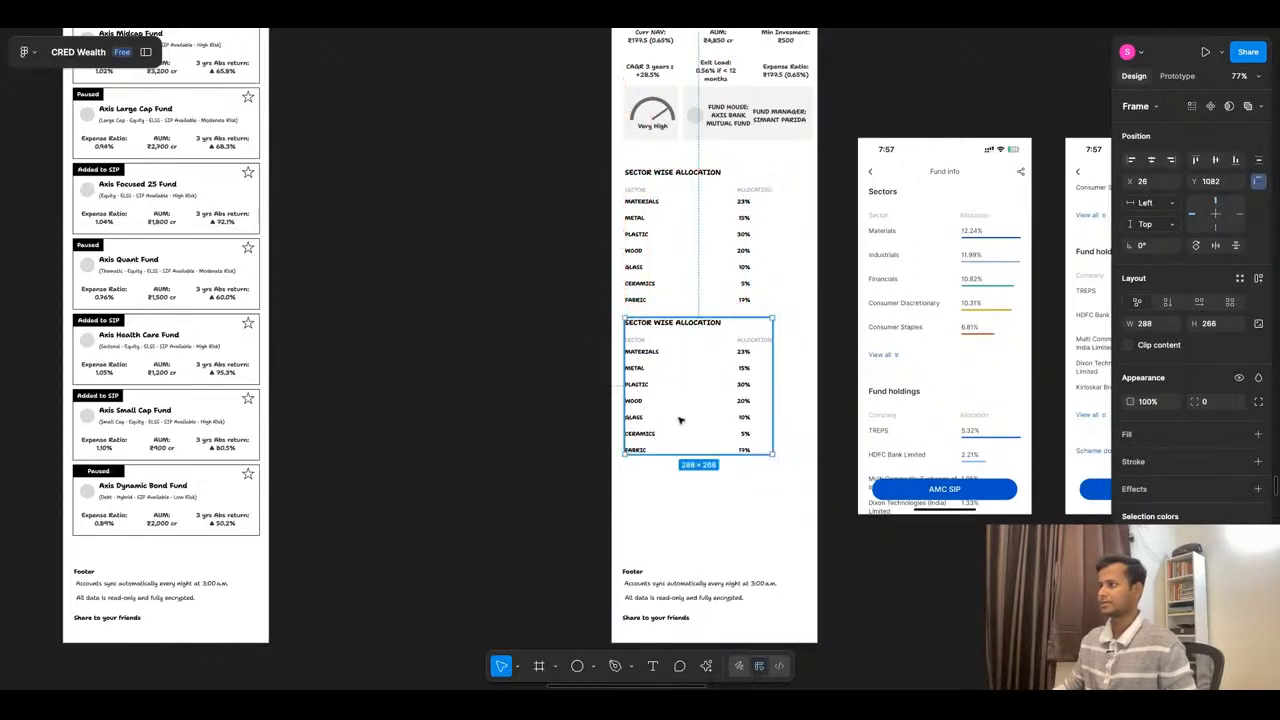
- Change the duplicated section's heading to TOP HOLDINGS
{"action": "scroll", "coordinate": [683, 429], "scroll_direction": "up", "scroll_amount": 5, "text": "ctrl"}
{"action": "double_click", "coordinate": [647, 276]}
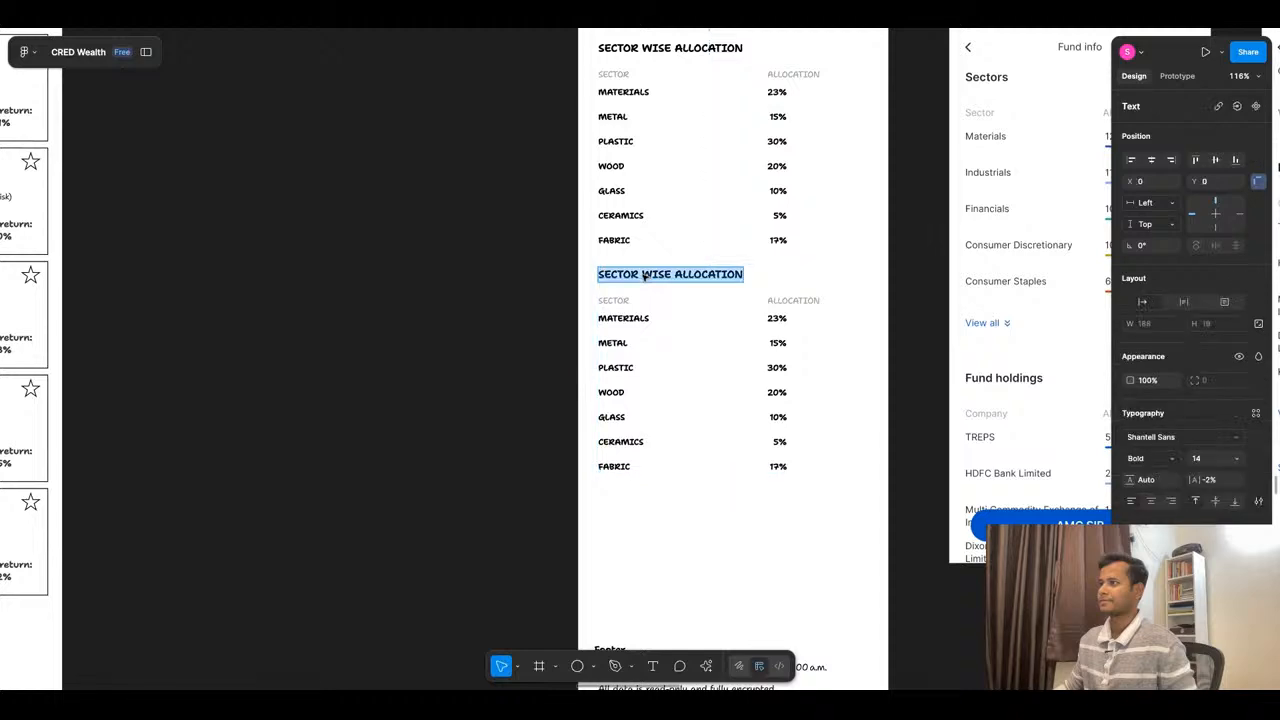
{"action": "scroll", "coordinate": [694, 278], "scroll_direction": "down", "scroll_amount": 5, "text": "ctrl"}
{"action": "scroll", "coordinate": [694, 278], "scroll_direction": "up", "scroll_amount": 5, "text": "ctrl"}
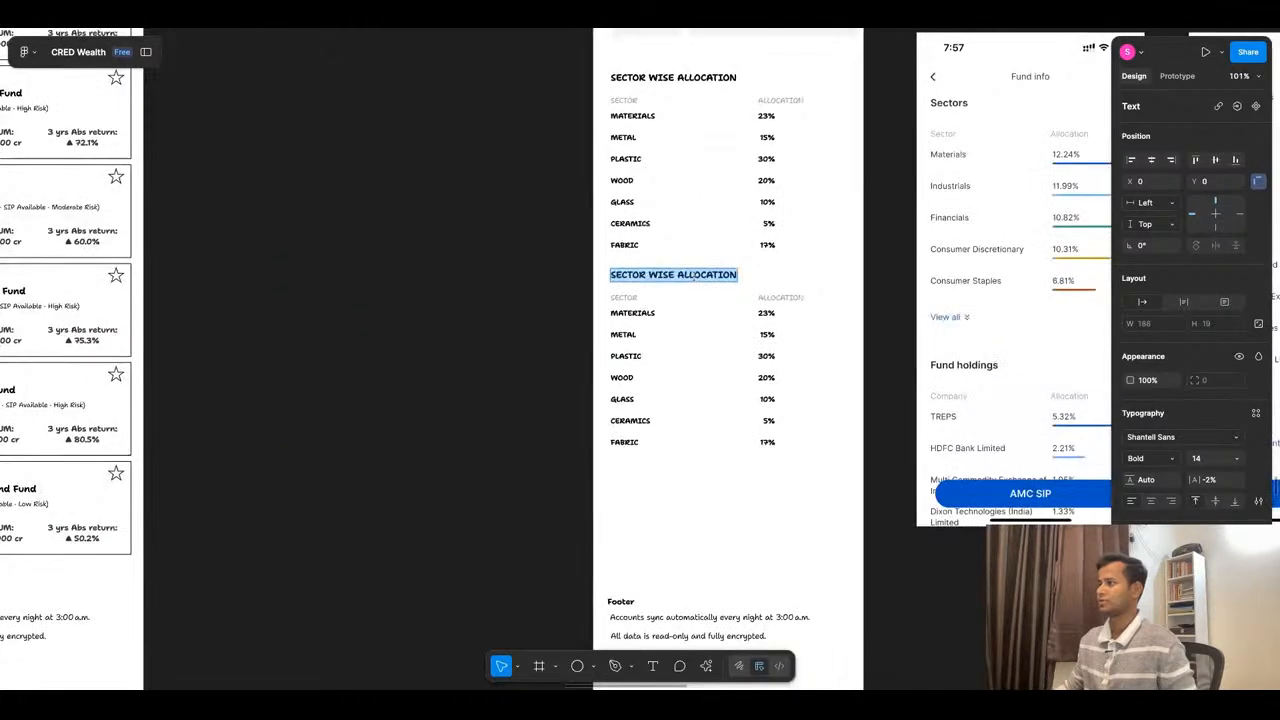
{"action": "scroll", "coordinate": [694, 277], "scroll_direction": "down", "scroll_amount": 5, "text": "ctrl"}
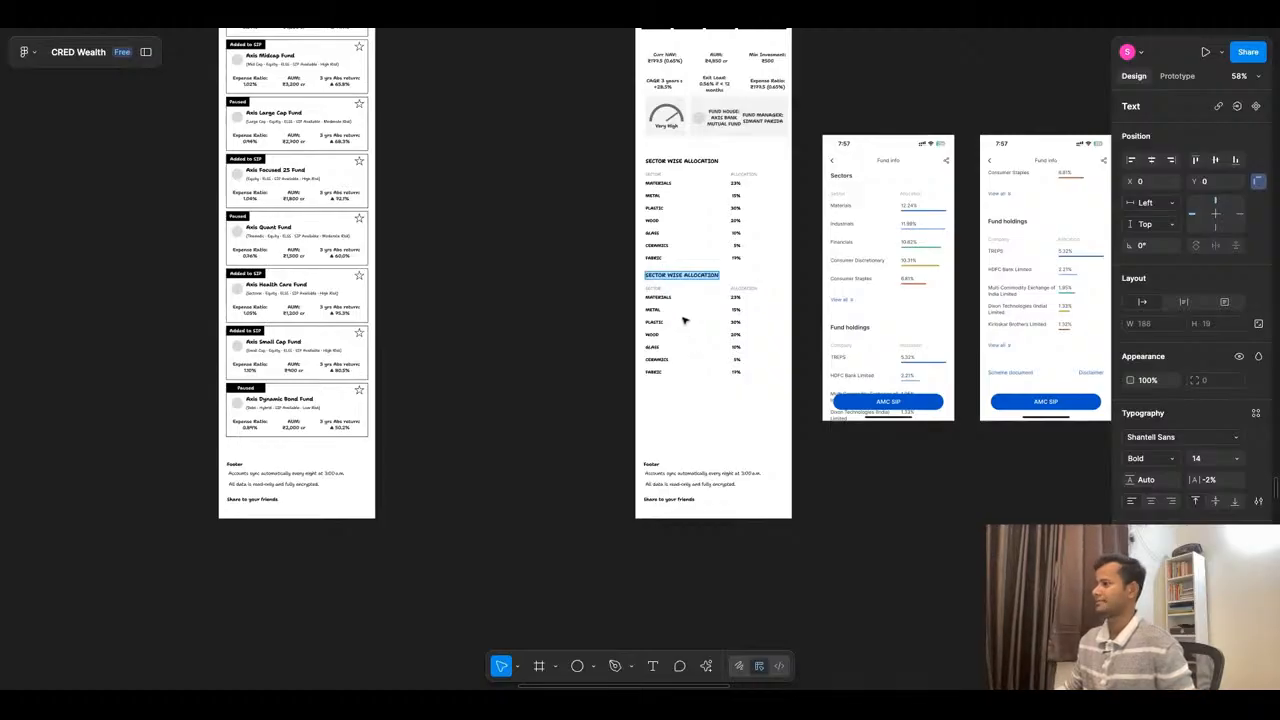
{"action": "scroll", "coordinate": [684, 321], "scroll_direction": "up", "scroll_amount": 3}
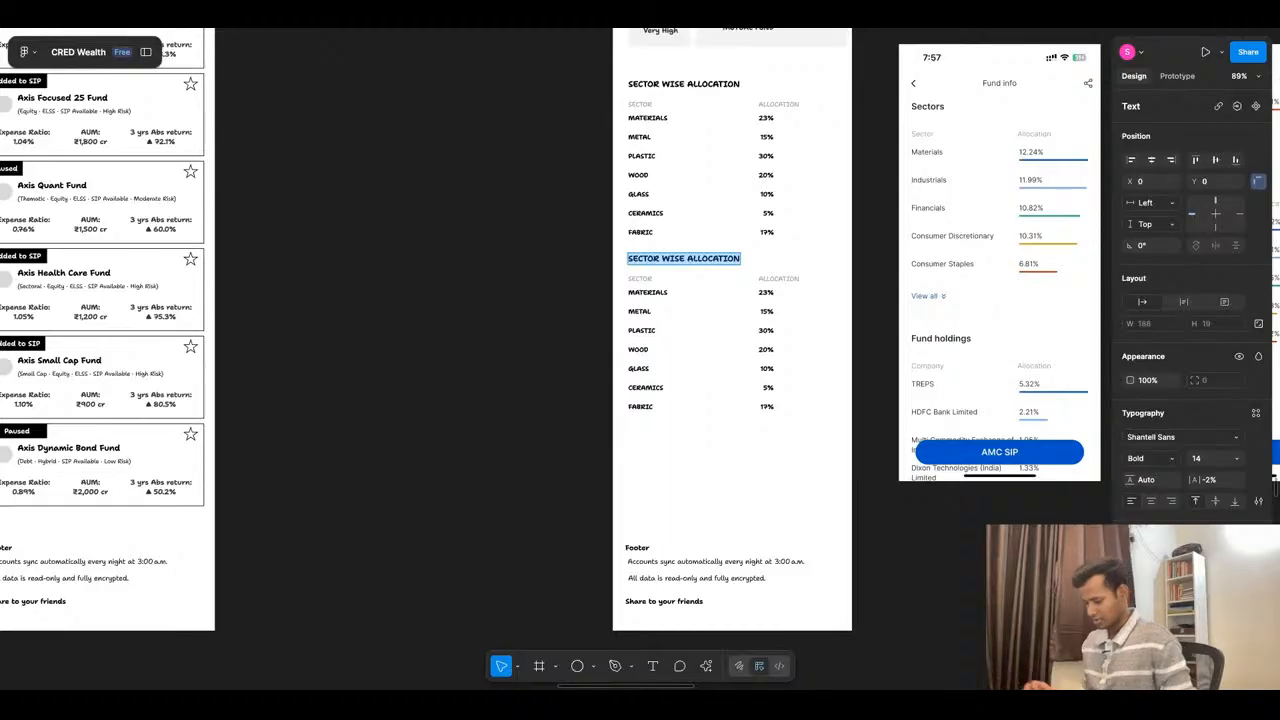
{"action": "type", "text": "FU"}
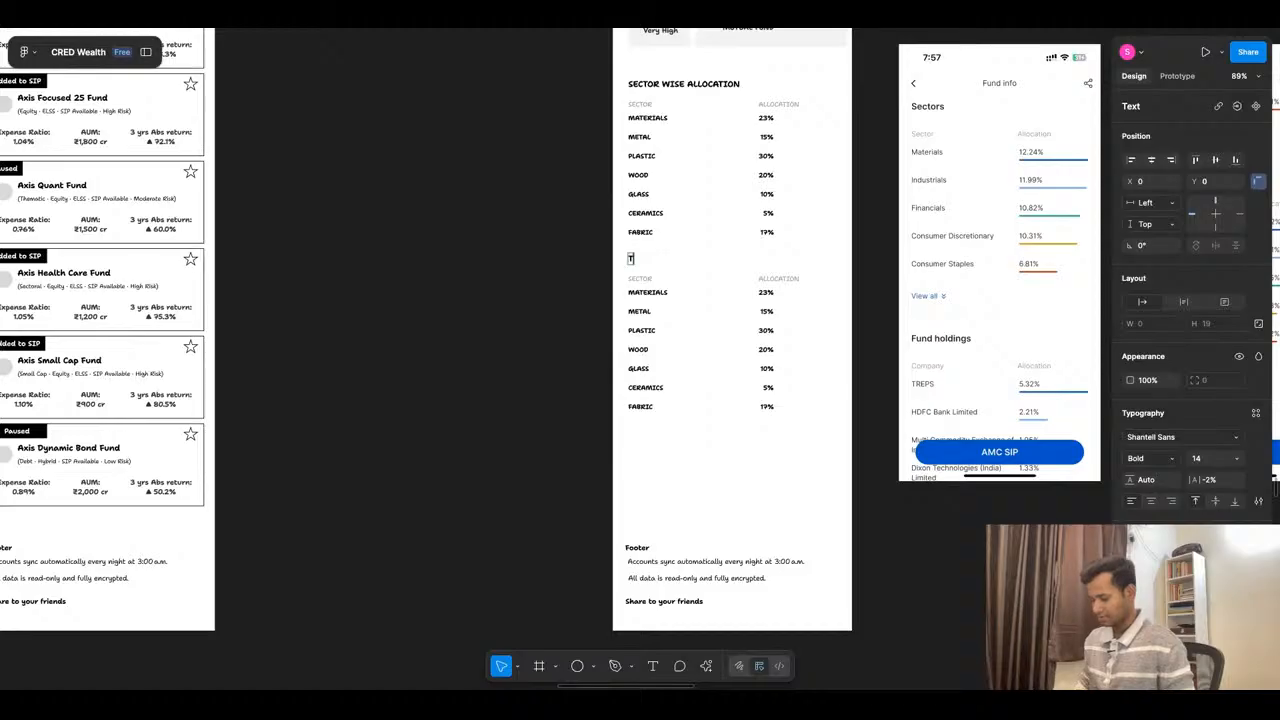
{"action": "type", "text": "LDINGS"}
{"action": "left_click", "coordinate": [551, 286]}
{"action": "left_click", "coordinate": [551, 286]}
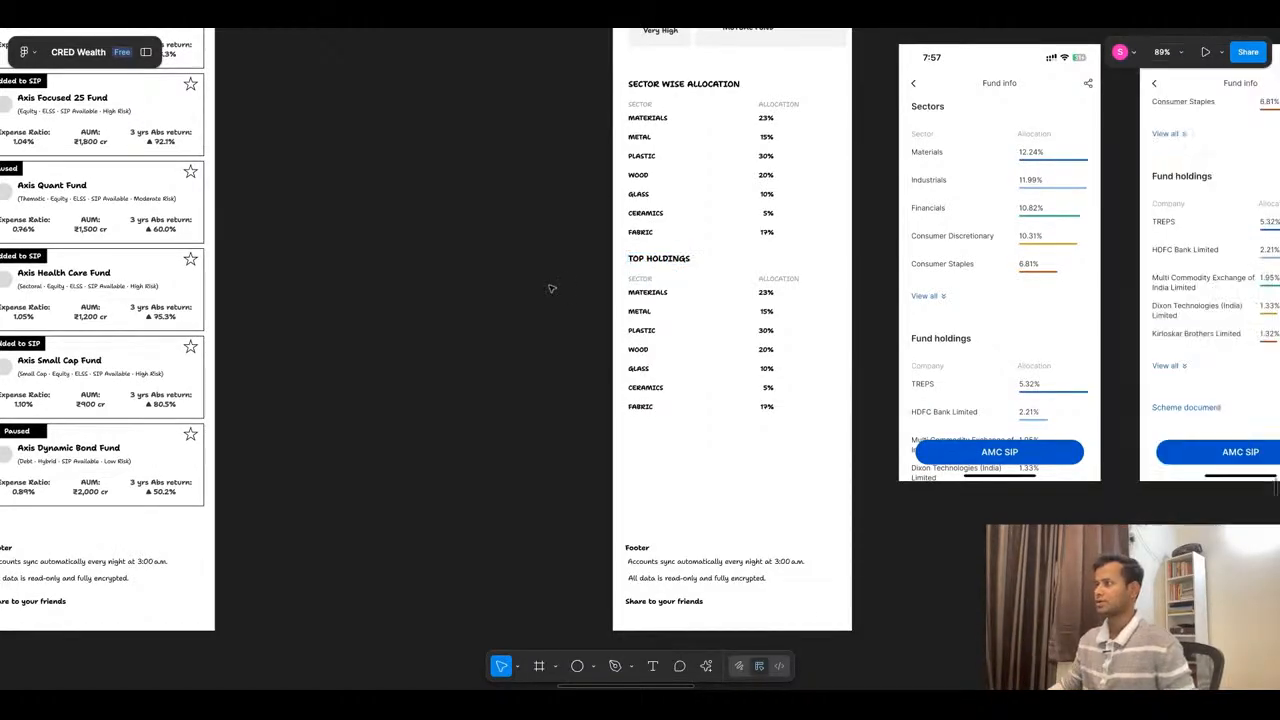
- Change the SECTOR column label in the top holdings section to COMPANY
{"action": "double_click", "coordinate": [648, 280], "text": "super"}
{"action": "type", "text": "Com"}
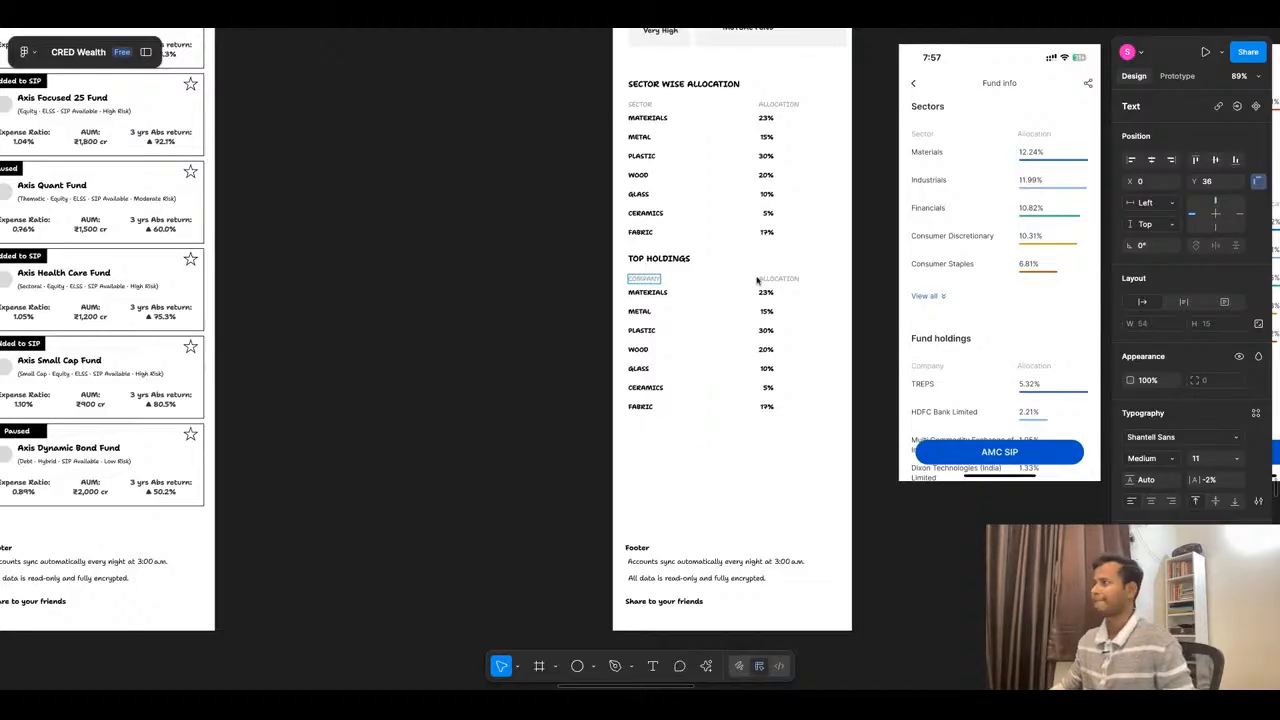
{"action": "left_click", "coordinate": [594, 420]}
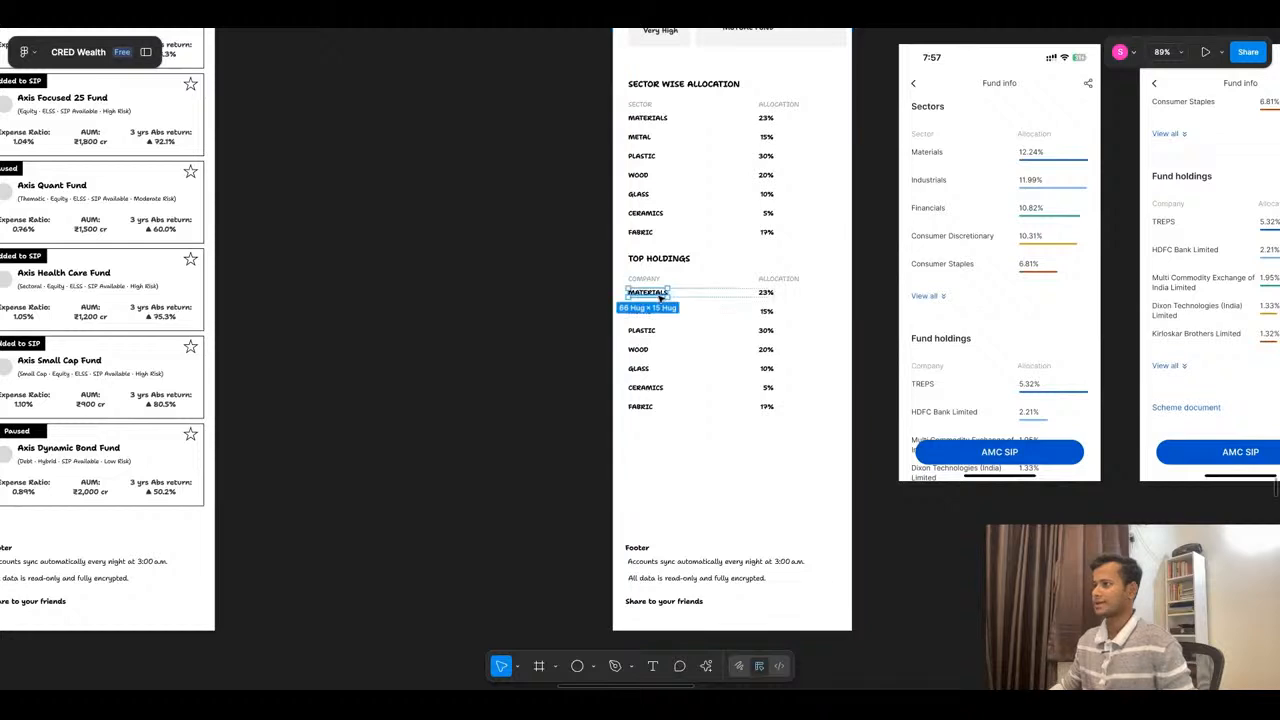
- Replace MATERIALS in the first top holdings row with APPLE INC
{"action": "double_click", "coordinate": [660, 300], "text": "super"}
{"action": "type", "text": "A"}
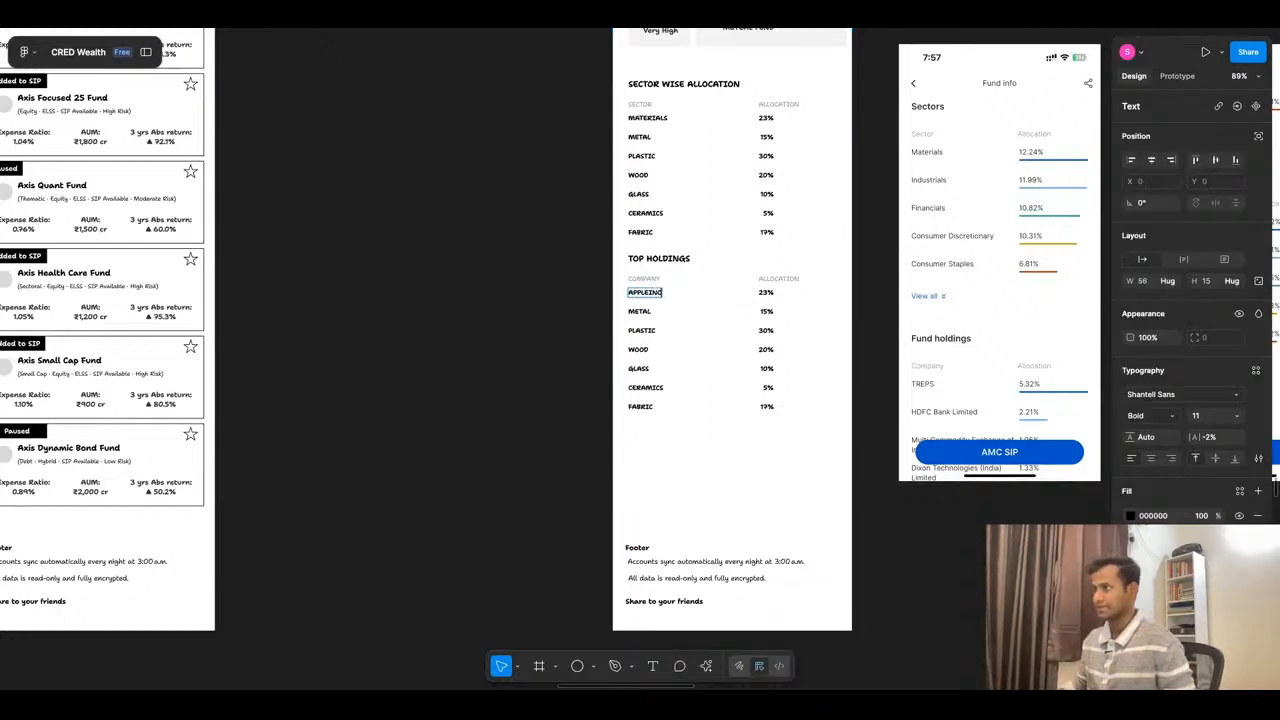
{"action": "type", "text": "PPLE INC"}
{"action": "scroll", "coordinate": [645, 300], "scroll_direction": "up", "scroll_amount": 5}
{"action": "left_click", "coordinate": [661, 273]}
{"action": "key", "text": "Escape"}
{"action": "scroll", "coordinate": [670, 258], "scroll_direction": "down", "scroll_amount": 5}
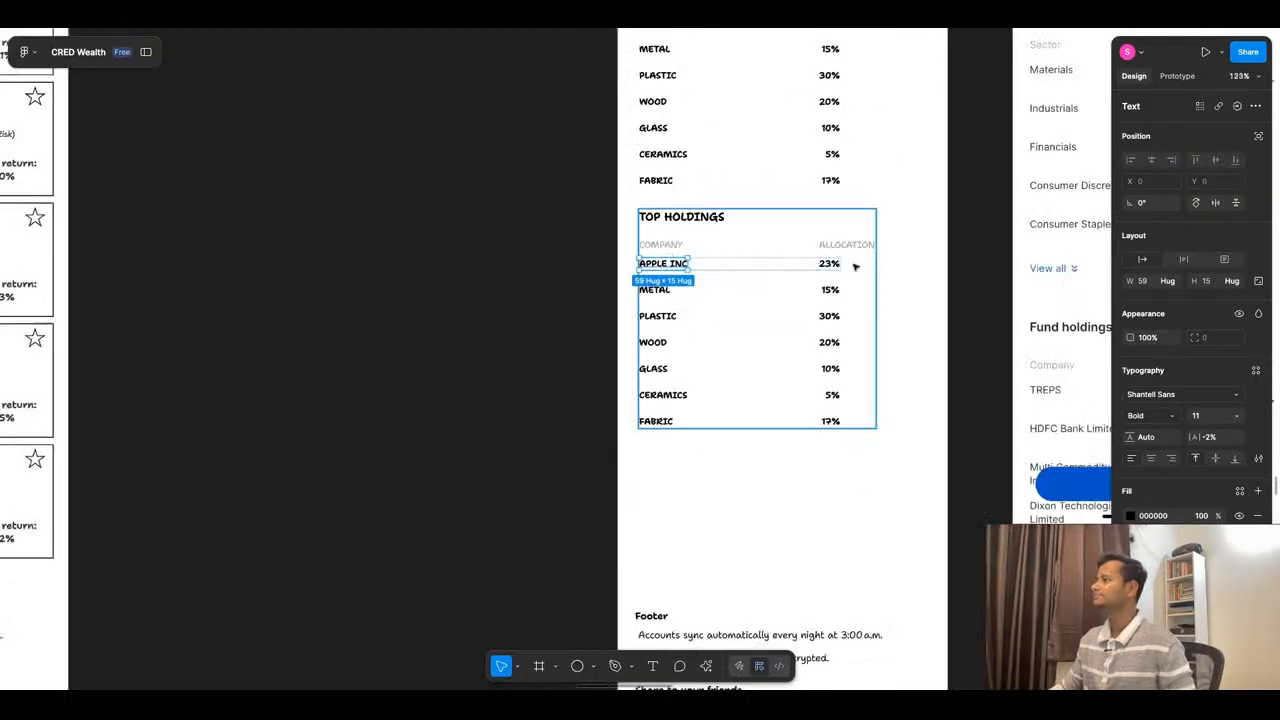
- Replace METAL in the second top holdings row with NVIDIA
{"action": "left_click", "coordinate": [664, 292]}
{"action": "left_click", "coordinate": [667, 294]}
{"action": "double_click", "coordinate": [667, 294]}
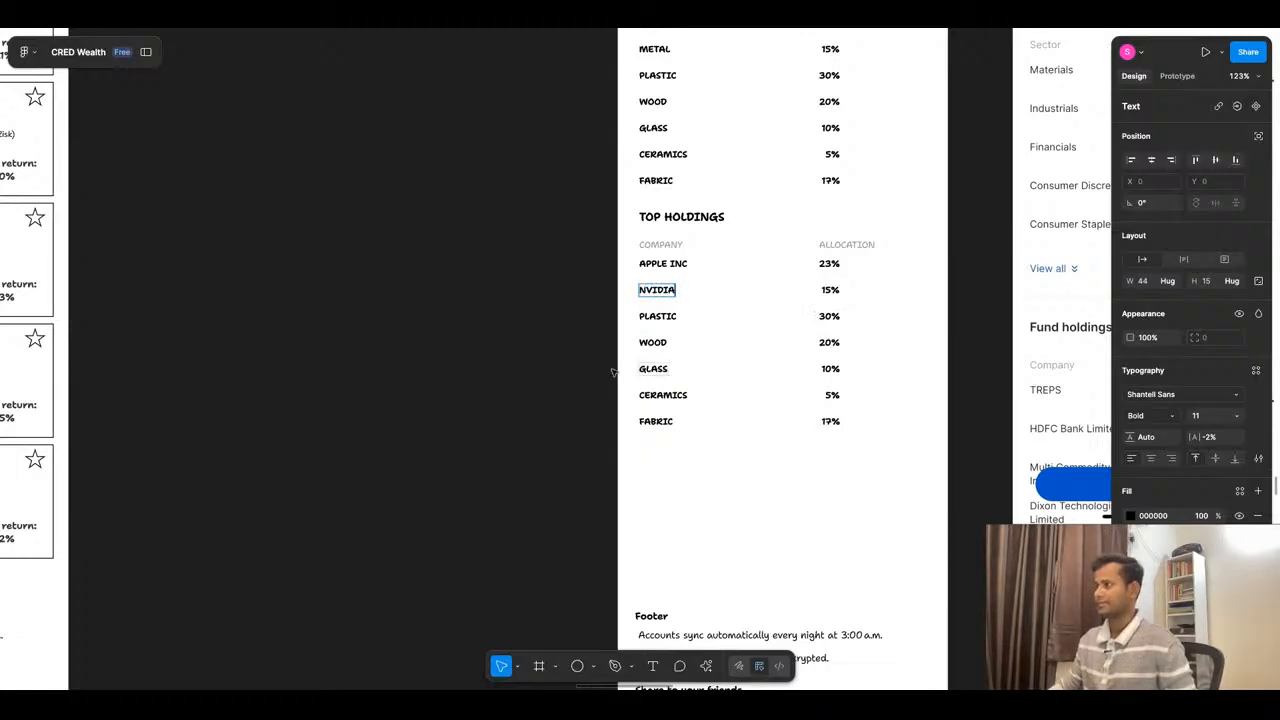
- Delete the PLASTIC, WOOD, GLASS, CERAMICS and FABRIC rows from the top holdings list
{"action": "key", "text": "Escape"}
{"action": "left_click", "coordinate": [686, 324]}
{"action": "left_click", "coordinate": [685, 319]}
{"action": "left_click", "coordinate": [680, 343], "text": "shift"}
{"action": "left_click", "coordinate": [680, 366], "text": "shift"}
{"action": "left_click", "coordinate": [685, 396], "text": "shift"}
{"action": "left_click", "coordinate": [683, 422], "text": "shift"}
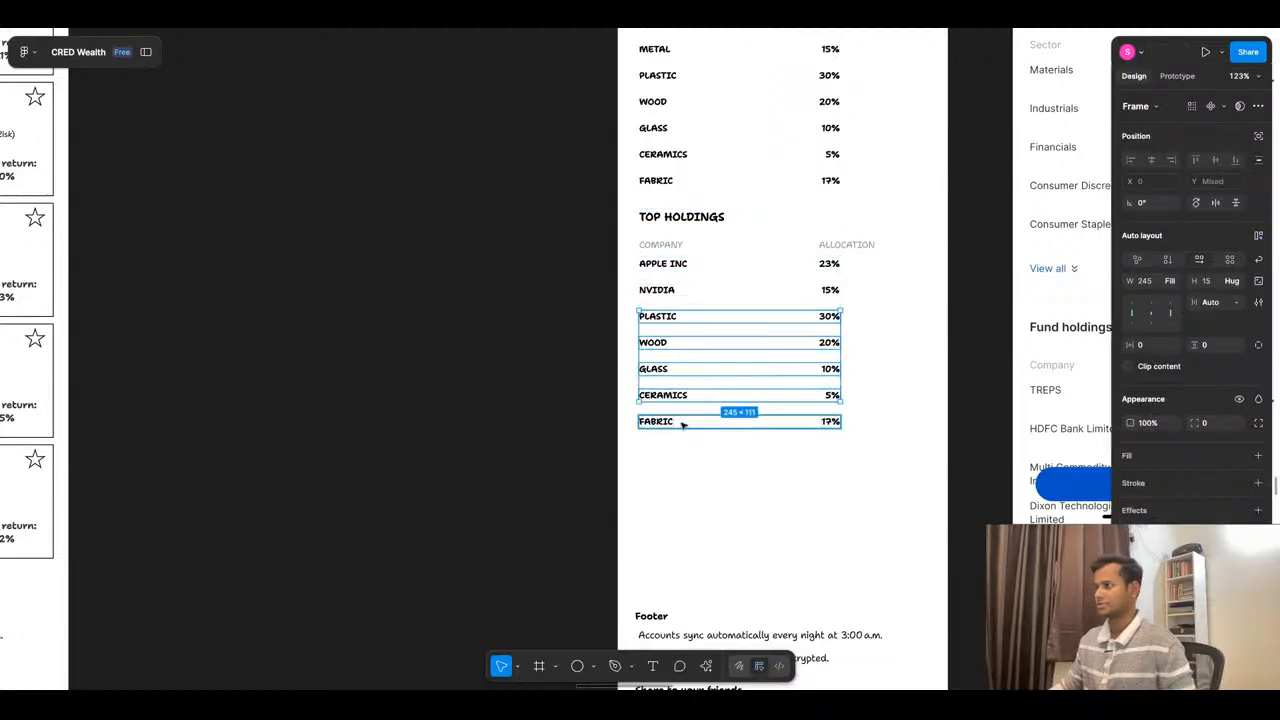
{"action": "key", "text": "Delete"}
- Extend the top holdings list to six rows with automatically generated company names and percentages
{"action": "double_click", "coordinate": [819, 281]}
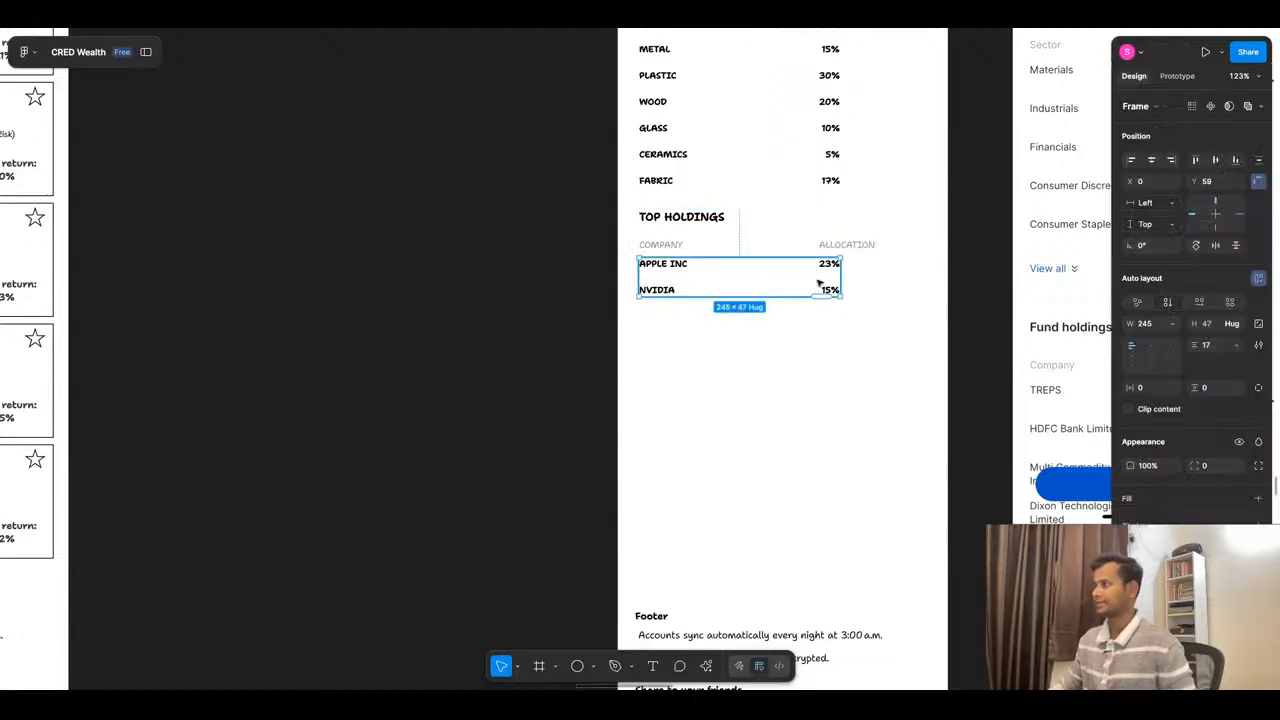
{"action": "left_click_drag", "start_coordinate": [821, 298], "coordinate": [821, 402]}
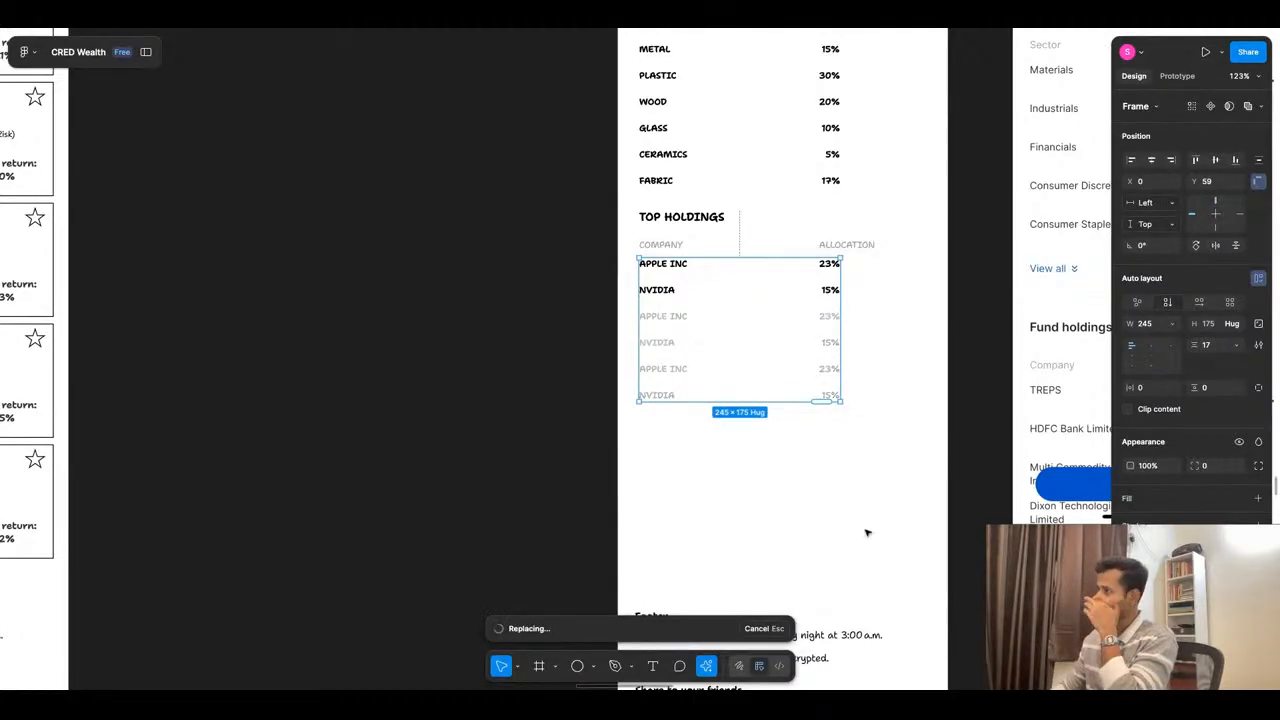
- Delete the FABRIC row from the sector wise allocation list
{"action": "scroll", "coordinate": [716, 243], "scroll_direction": "up", "scroll_amount": 1}
{"action": "scroll", "coordinate": [716, 243], "scroll_direction": "up", "scroll_amount": 3}
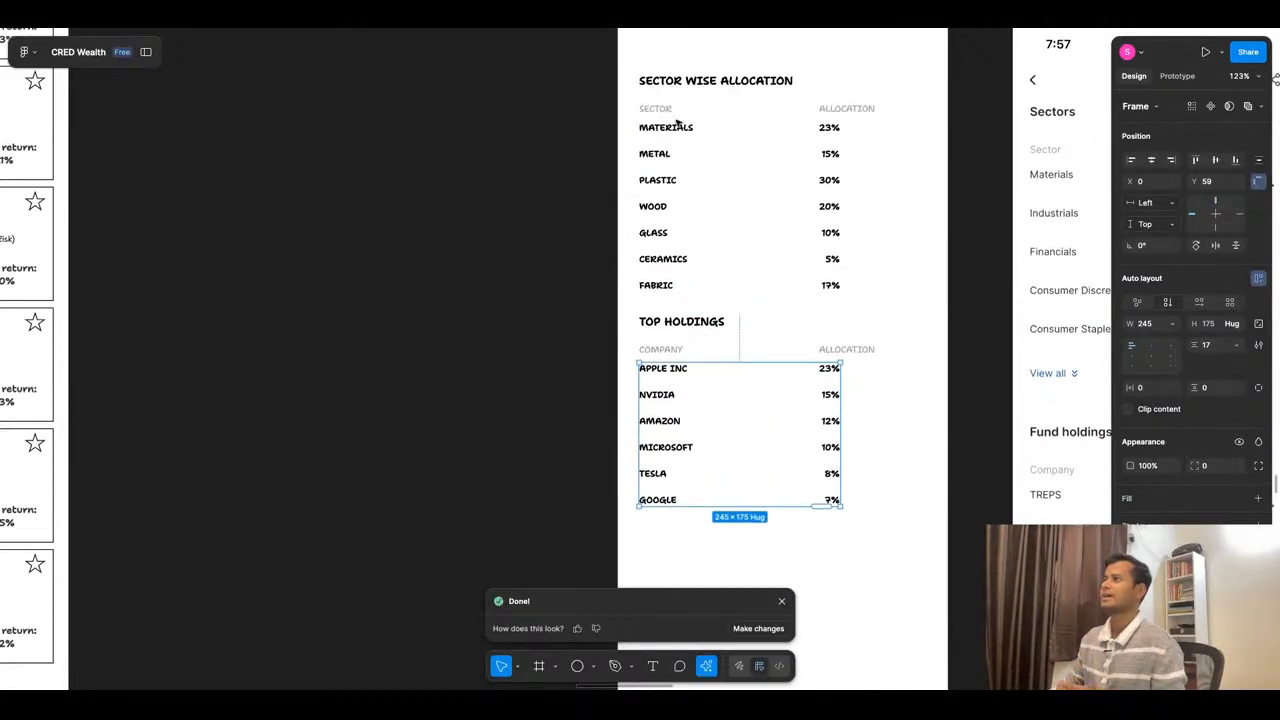
{"action": "left_click", "coordinate": [677, 286]}
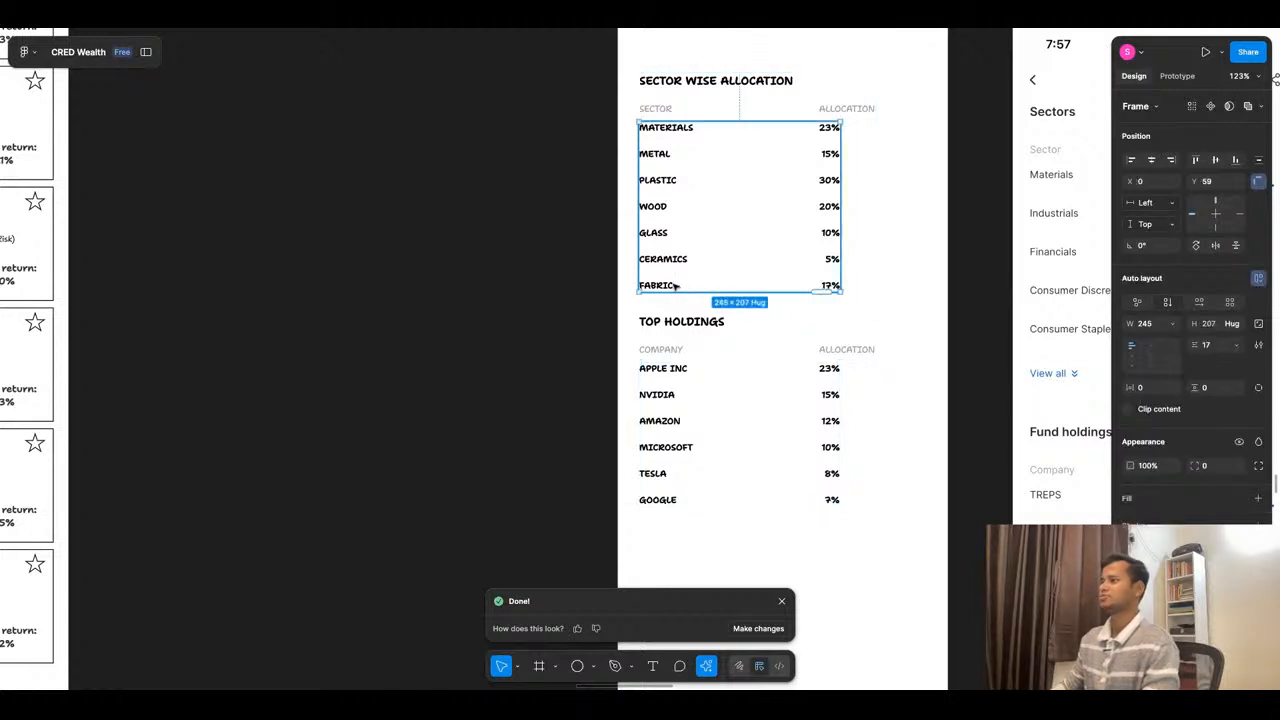
{"action": "left_click", "coordinate": [677, 286]}
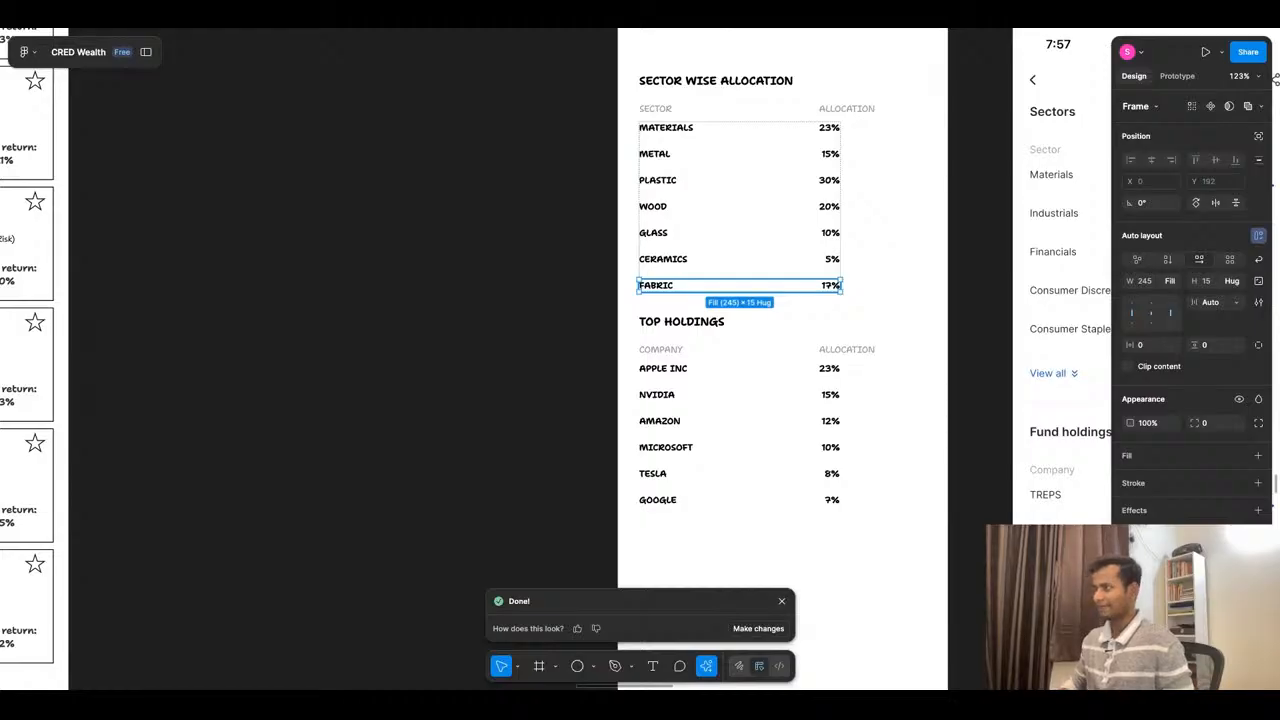
{"action": "key", "text": "Delete"}
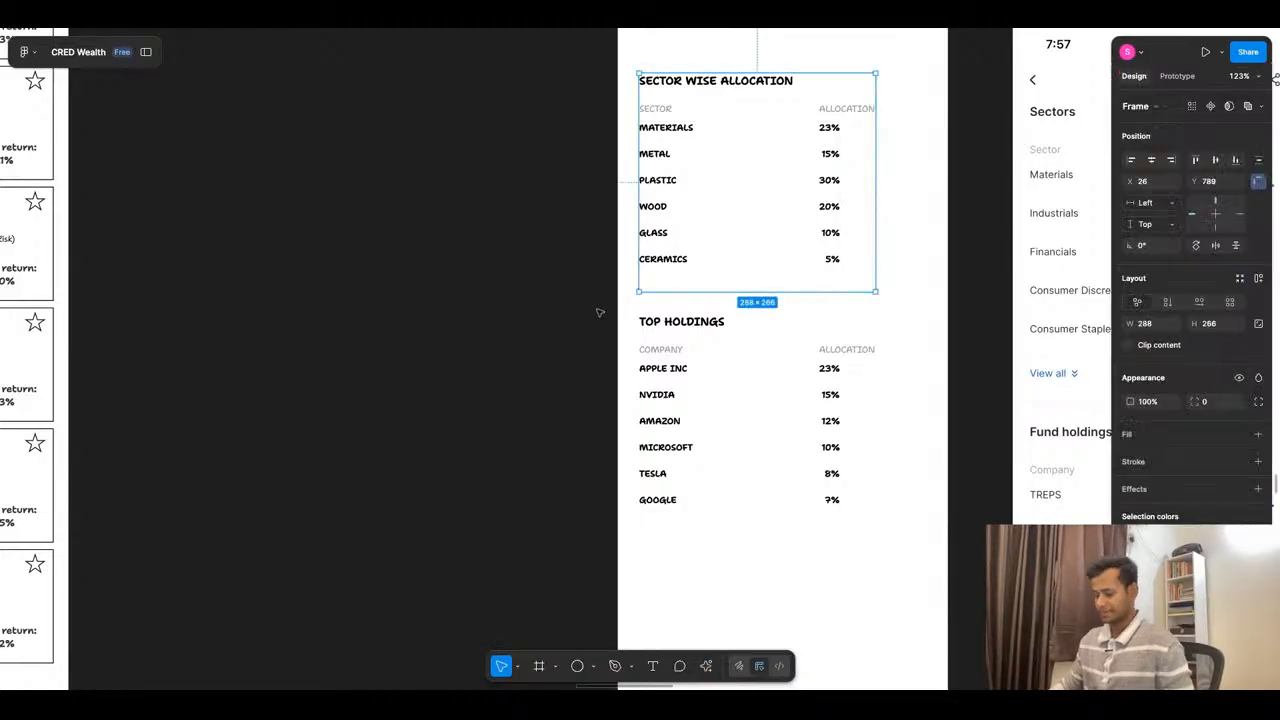
- Add a VIEW ALL text label below the CERAMICS row in the sector wise allocation section
{"action": "key", "text": "t"}
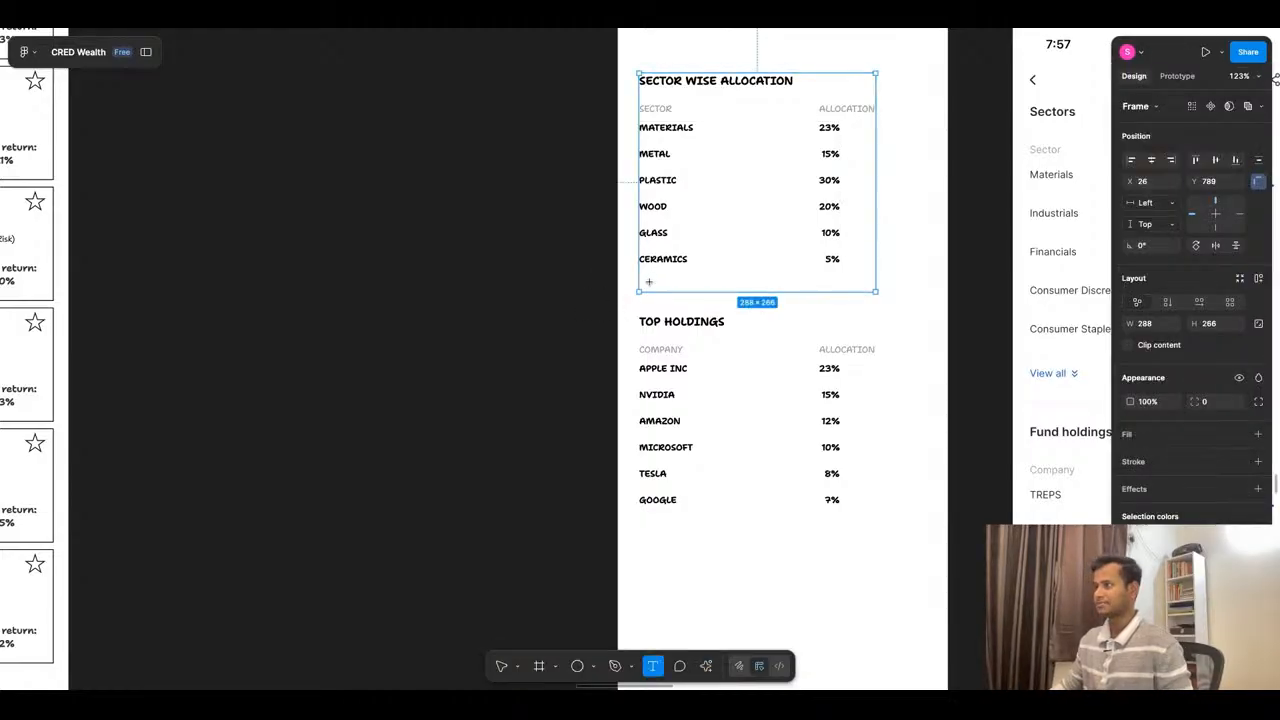
{"action": "left_click", "coordinate": [649, 282]}
{"action": "type", "text": "VIEW ALL"}
{"action": "key", "text": "Escape"}
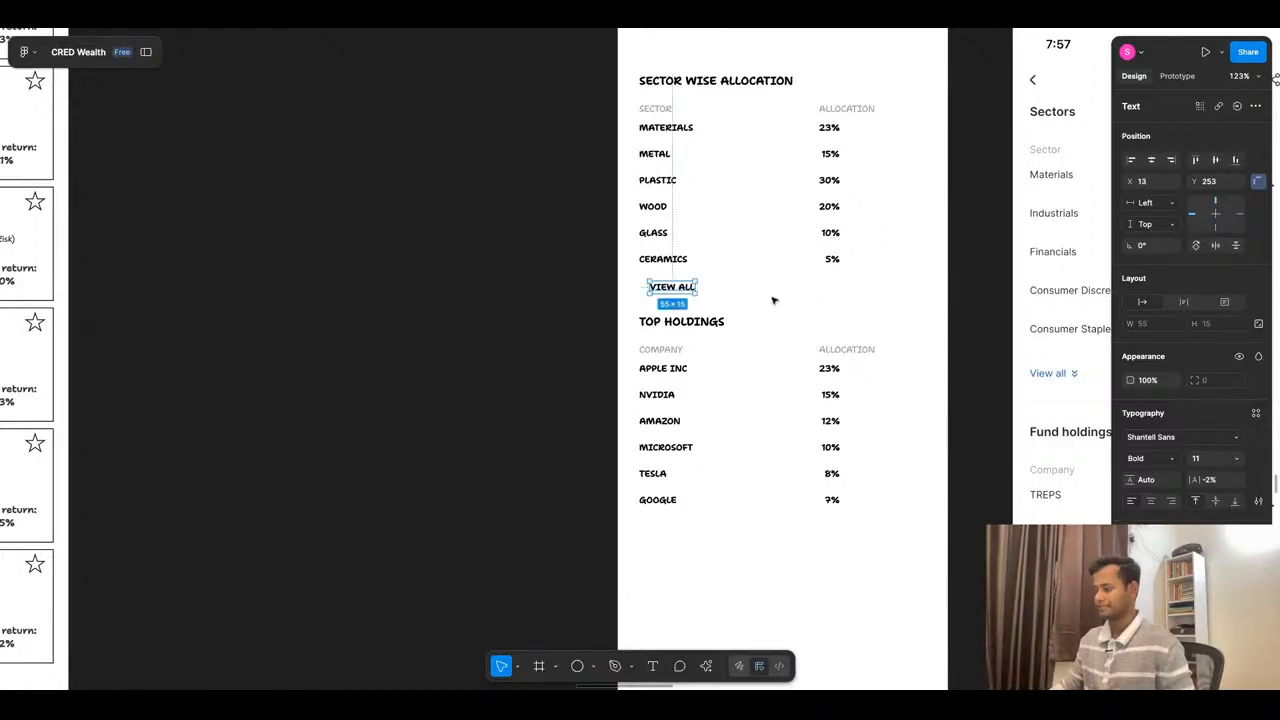
- Wrap the VIEW ALL label in an auto layout frame and align it with the list's left edge at X 0, Y 244
{"action": "key", "text": "shift+a"}
{"action": "scroll", "coordinate": [664, 282], "scroll_direction": "up", "scroll_amount": 5}
{"action": "left_click_drag", "start_coordinate": [665, 282], "coordinate": [640, 282]}
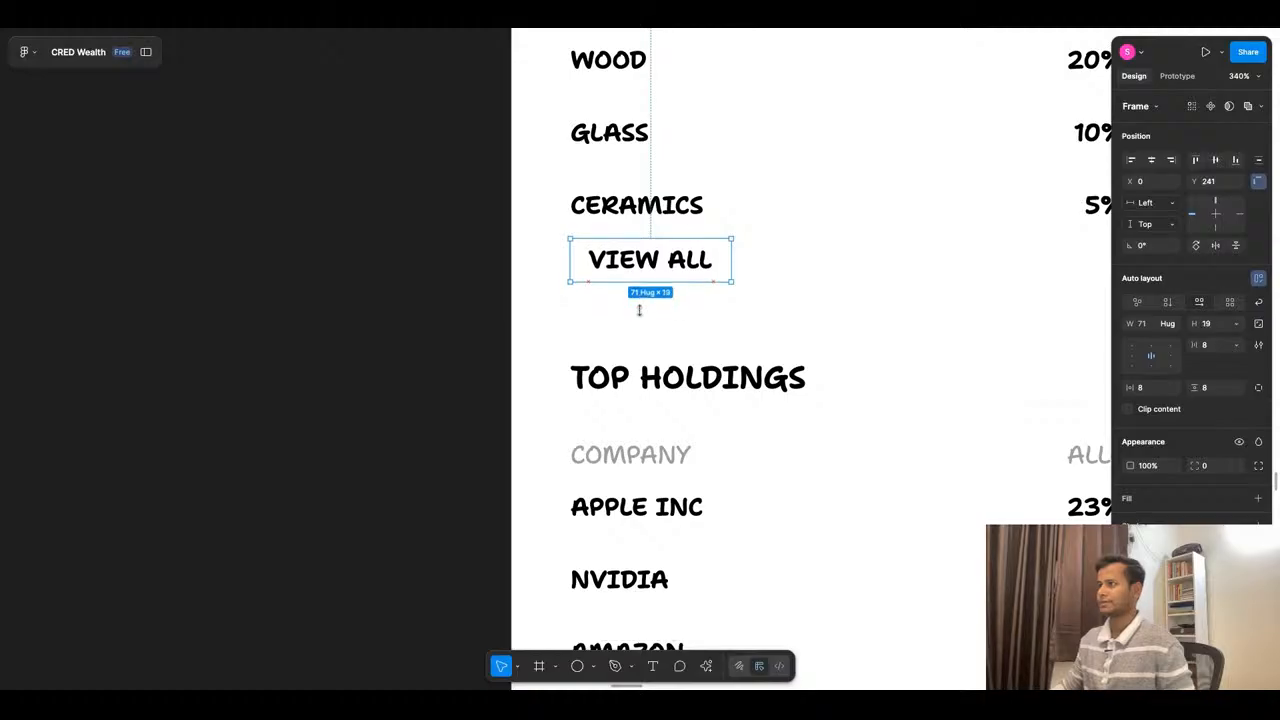
{"action": "key", "text": "Down"}
{"action": "key", "text": "Down"}
{"action": "key", "text": "Down"}
- Add a dark 212121 fill to the VIEW ALL frame
{"action": "left_click", "coordinate": [1132, 503]}
{"action": "key", "text": "Escape"}
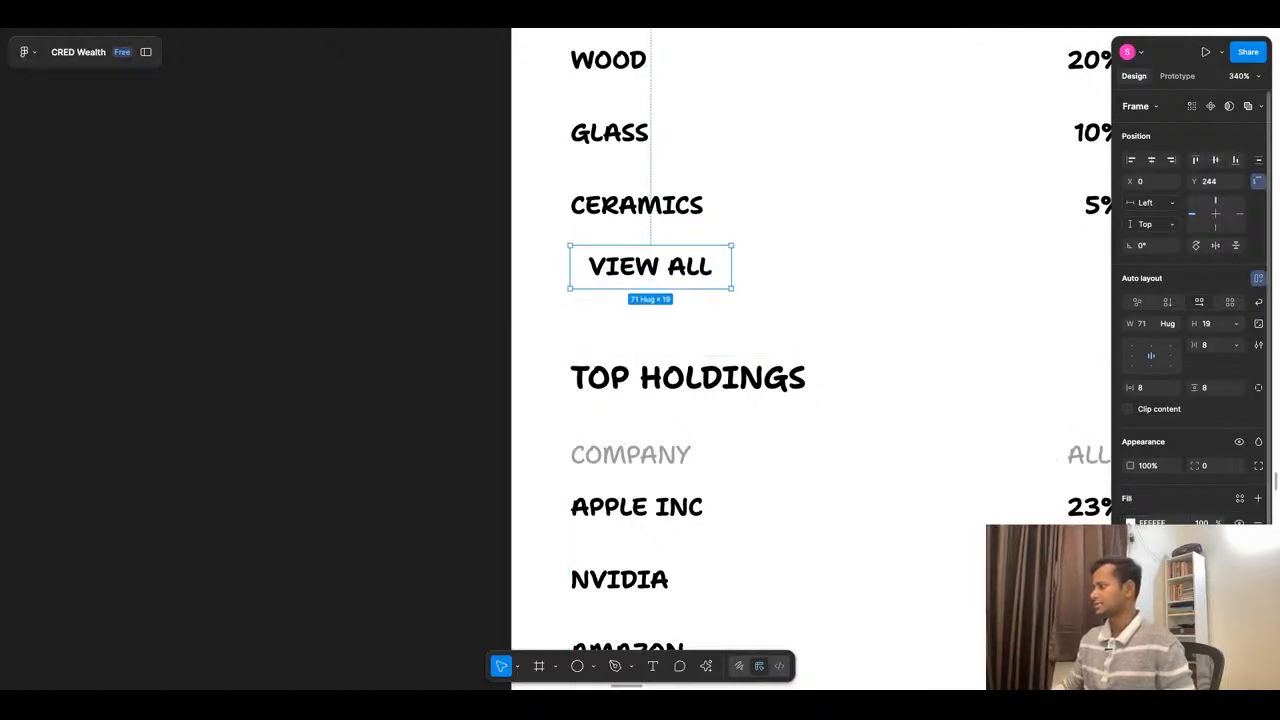
{"action": "left_click", "coordinate": [1130, 522]}
{"action": "left_click", "coordinate": [962, 500]}
- Change the VIEW ALL label's text color to white
{"action": "double_click", "coordinate": [674, 269]}
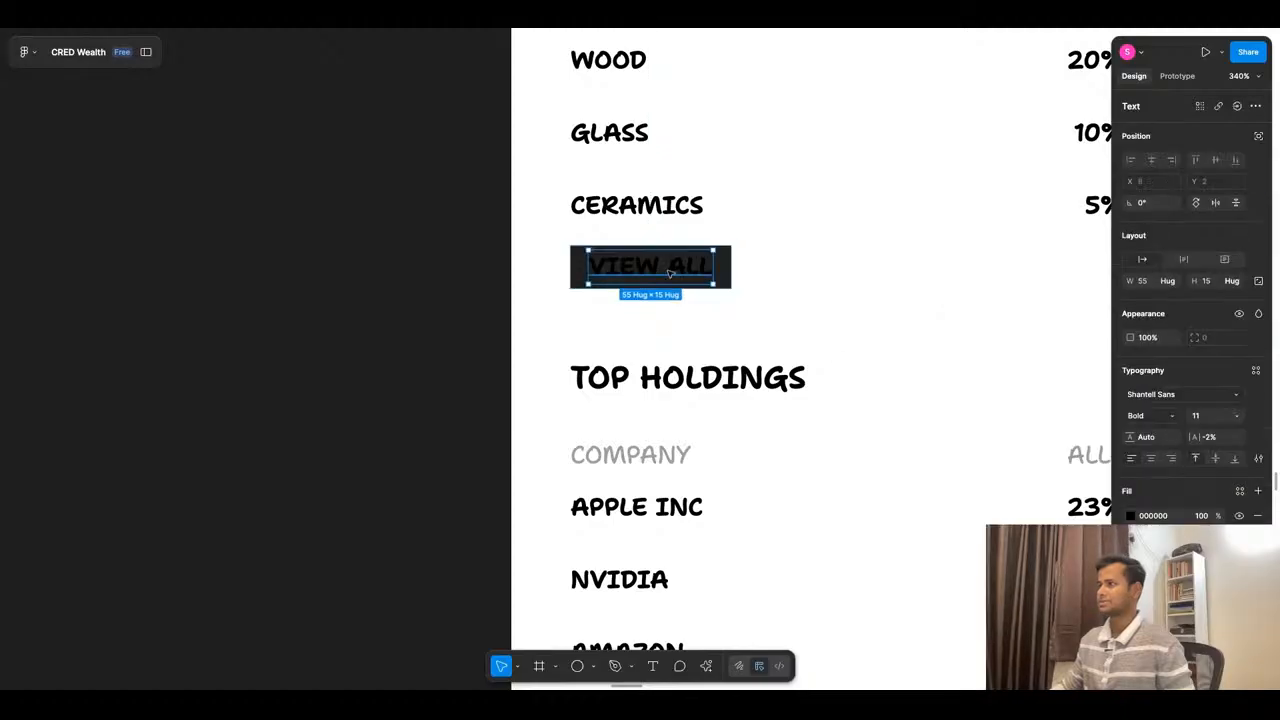
{"action": "left_click", "coordinate": [1131, 516]}
{"action": "left_click_drag", "start_coordinate": [1103, 412], "coordinate": [888, 351]}
{"action": "left_click", "coordinate": [469, 317]}
{"action": "scroll", "coordinate": [825, 190], "scroll_direction": "down", "scroll_amount": 5}
{"action": "scroll", "coordinate": [825, 190], "scroll_direction": "up", "scroll_amount": 2}
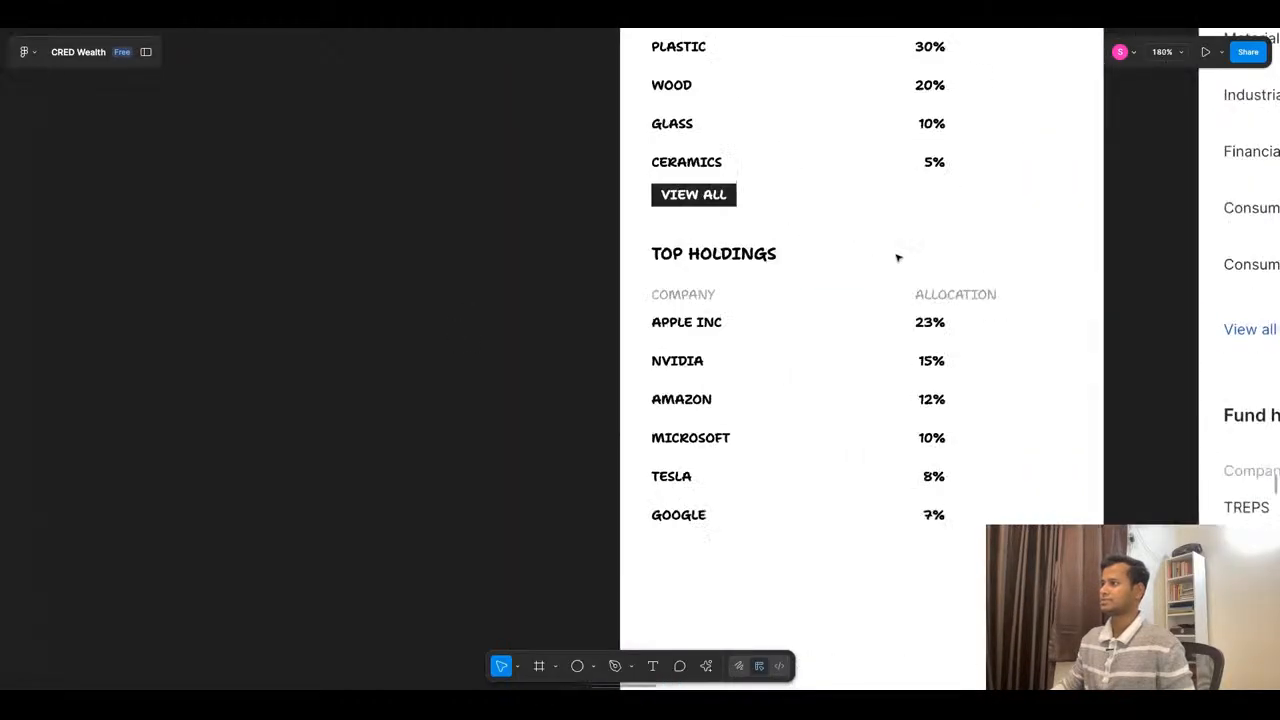
- Duplicate the VIEW ALL button below the GOOGLE row, aligned with the top holdings list's left edge
{"action": "left_click", "coordinate": [712, 198]}
{"action": "left_click", "coordinate": [712, 198]}
{"action": "left_click_drag", "start_coordinate": [712, 198], "coordinate": [712, 553]}
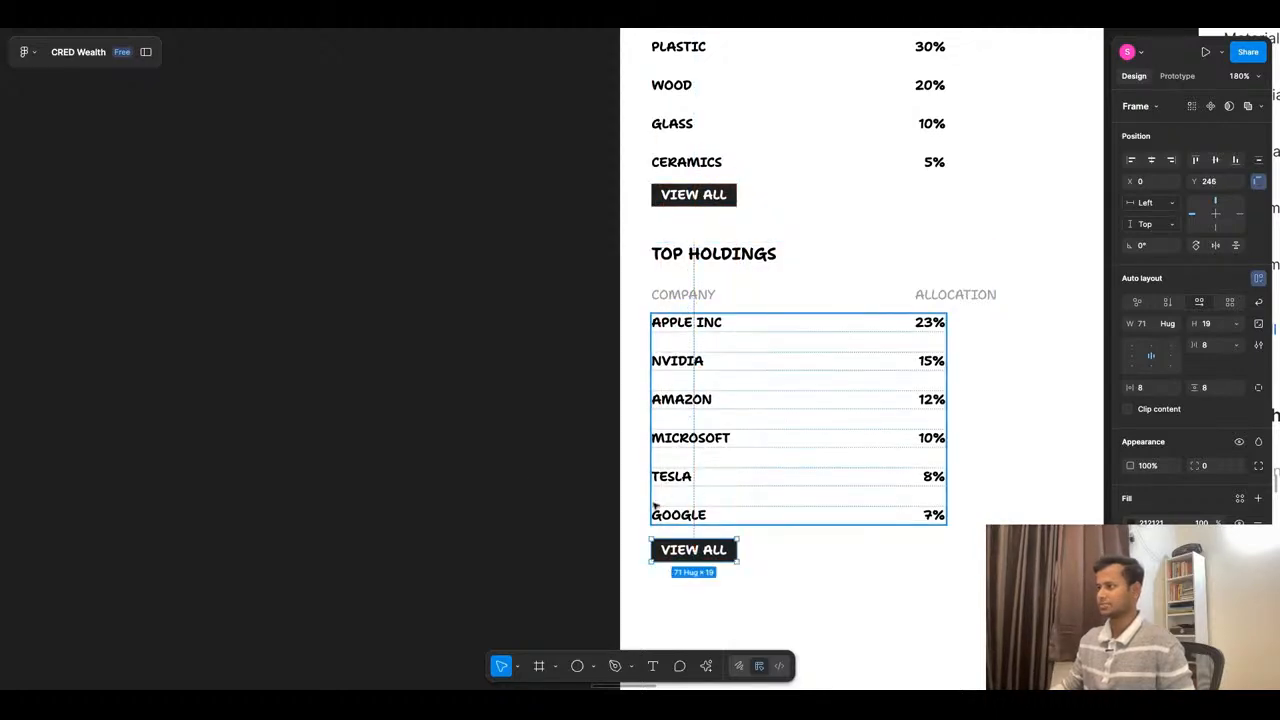
{"action": "left_click", "coordinate": [553, 215]}
{"action": "scroll", "coordinate": [560, 206], "scroll_direction": "down", "scroll_amount": 5}
{"action": "scroll", "coordinate": [597, 412], "scroll_direction": "up", "scroll_amount": 3}
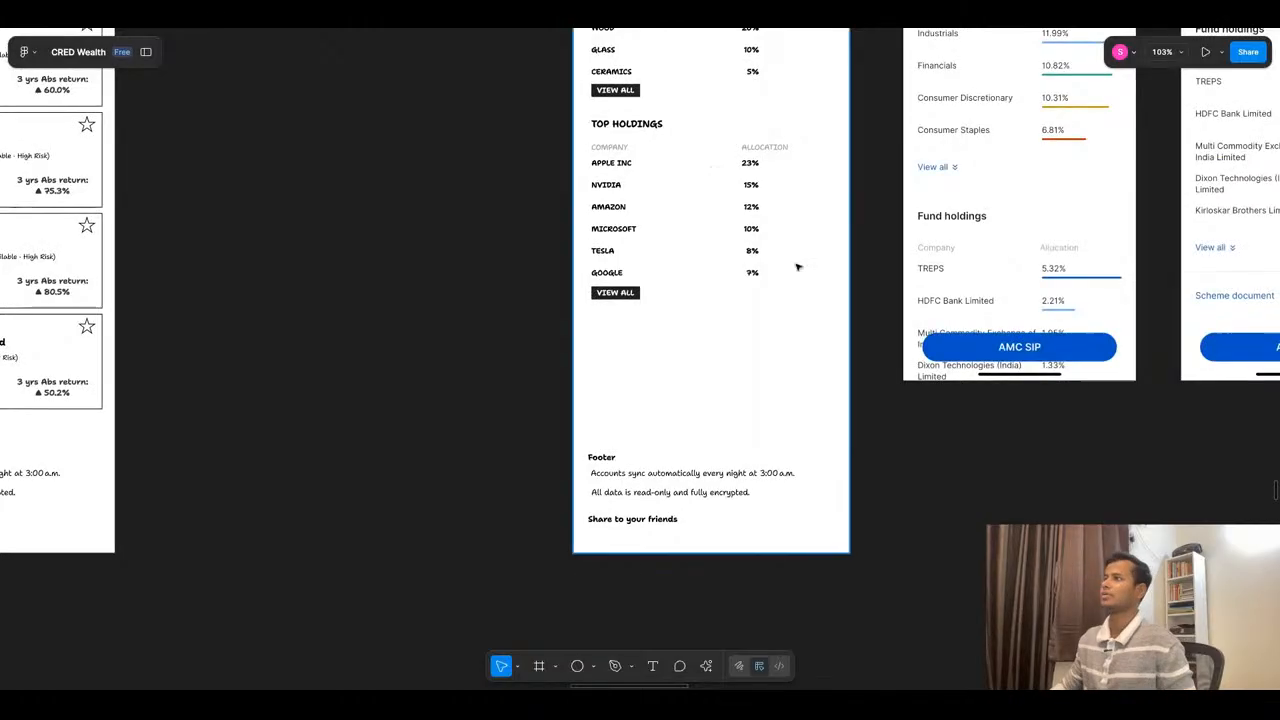
- Delete the two fund info reference screenshots beside the fund detail wireframe
{"action": "scroll", "coordinate": [797, 267], "scroll_direction": "down", "scroll_amount": 2}
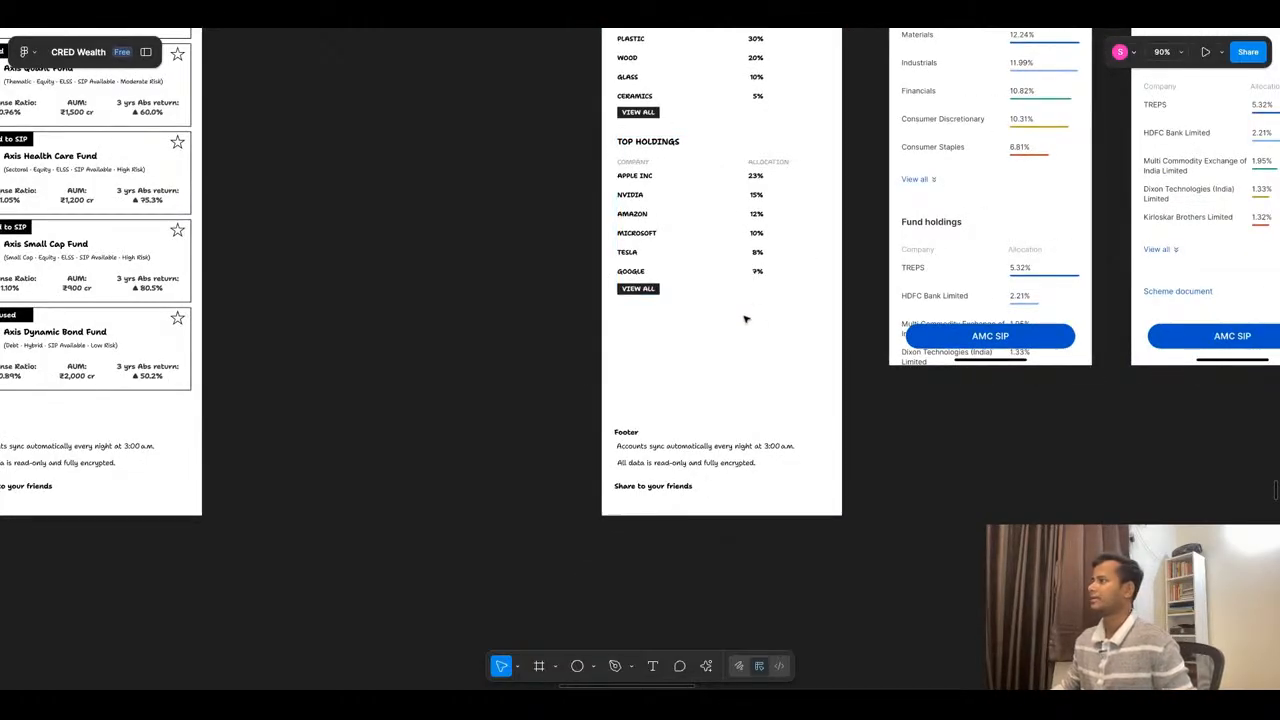
{"action": "scroll", "coordinate": [746, 320], "scroll_direction": "down", "scroll_amount": 4}
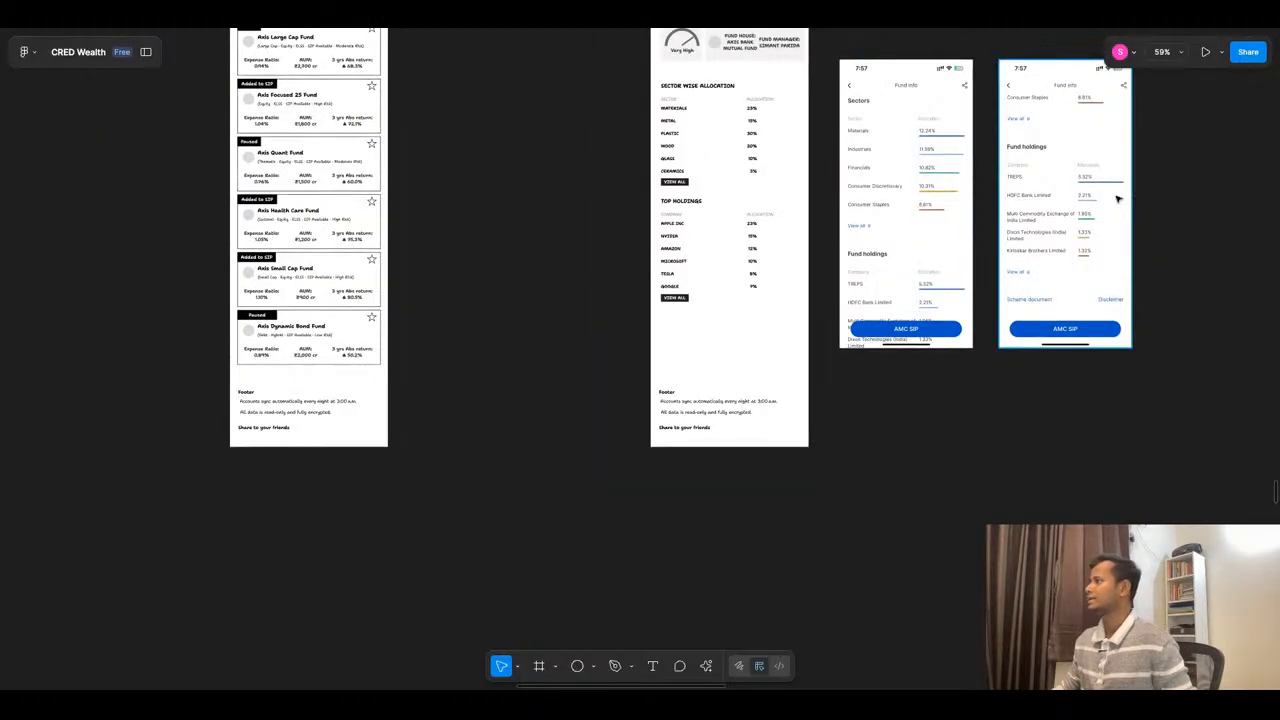
{"action": "scroll", "coordinate": [1140, 186], "scroll_direction": "right", "scroll_amount": 1}
{"action": "scroll", "coordinate": [1140, 186], "scroll_direction": "up", "scroll_amount": 2}
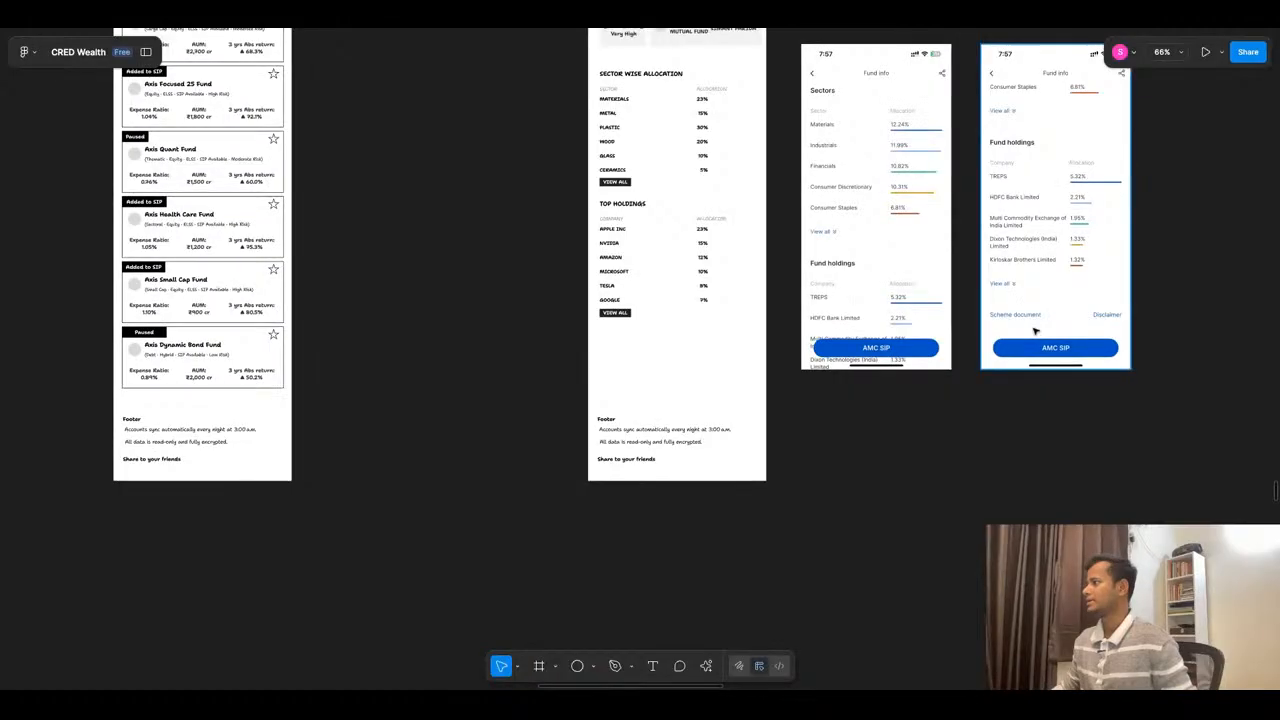
{"action": "scroll", "coordinate": [992, 336], "scroll_direction": "down", "scroll_amount": 4}
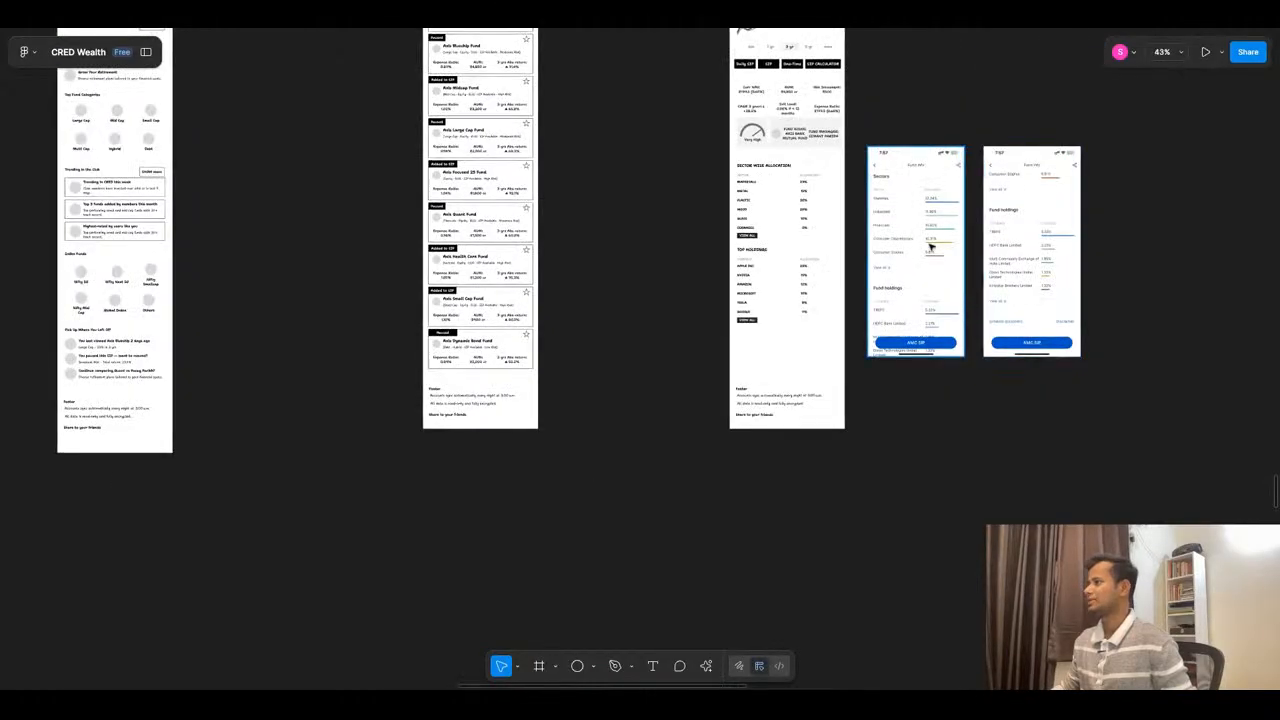
{"action": "left_click", "coordinate": [957, 300]}
{"action": "left_click", "coordinate": [1038, 236], "text": "shift"}
{"action": "key", "text": "Delete"}
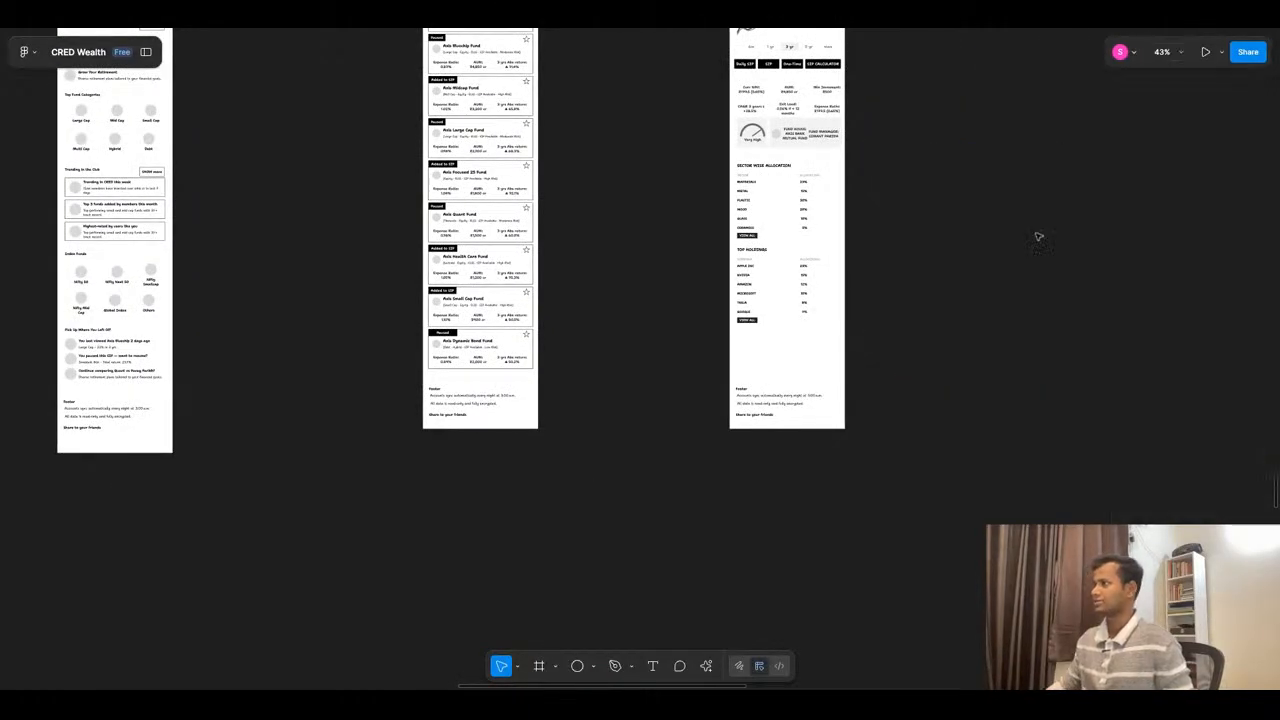
- Examine the competitor fund detail screenshots for further sections, then return to the fund detail wireframe
{"action": "scroll", "coordinate": [1014, 206], "scroll_direction": "down", "scroll_amount": 10}
{"action": "scroll", "coordinate": [826, 458], "scroll_direction": "down", "scroll_amount": 5}
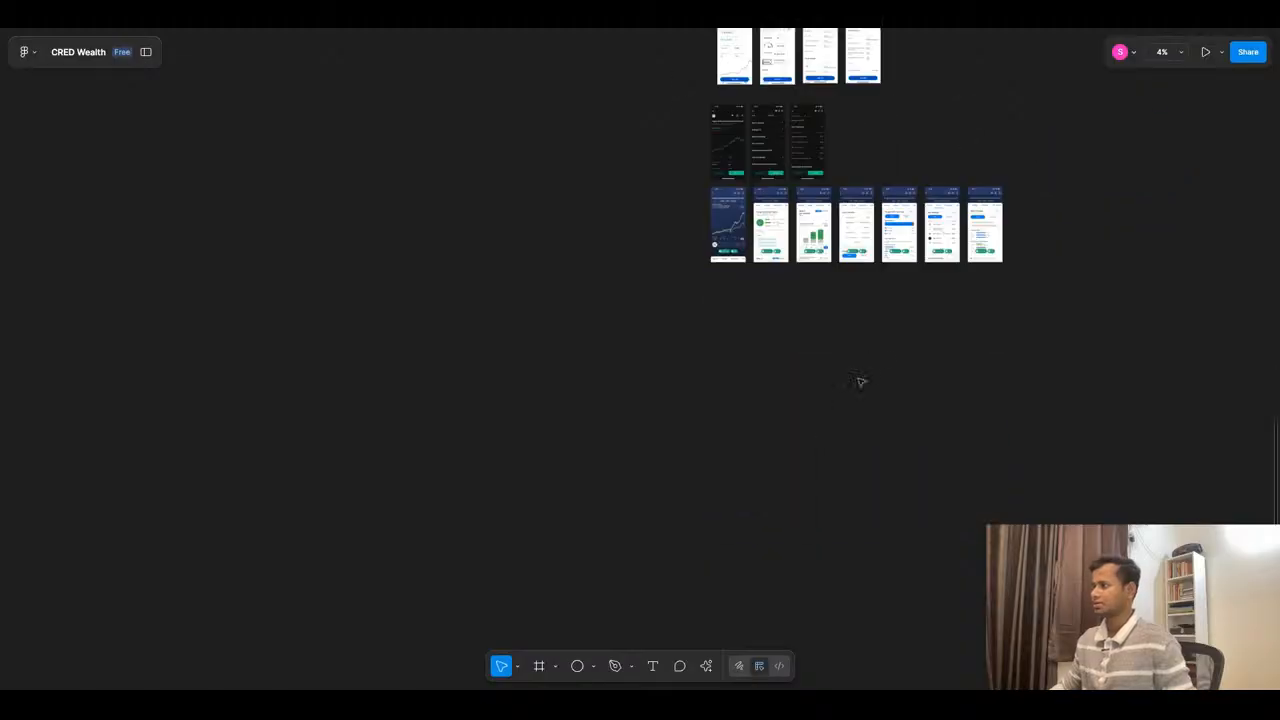
{"action": "scroll", "coordinate": [843, 409], "scroll_direction": "up", "scroll_amount": 5}
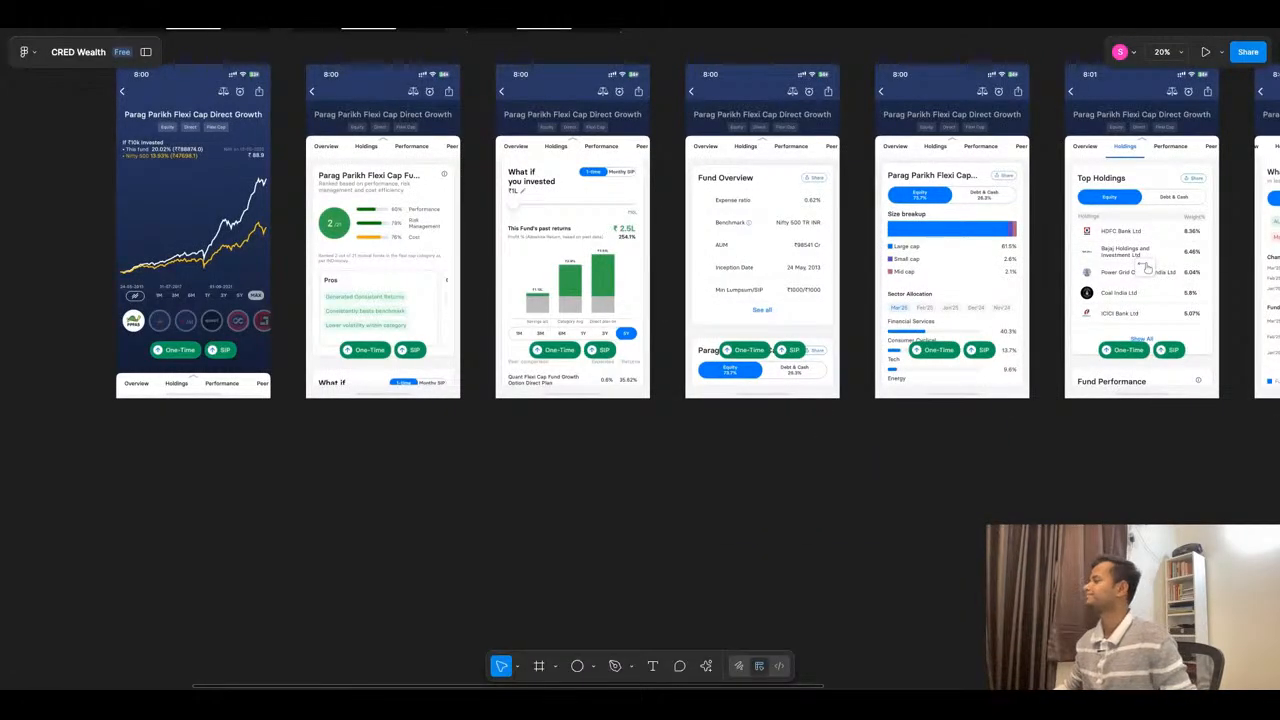
{"action": "scroll", "coordinate": [860, 302], "scroll_direction": "right", "scroll_amount": 5}
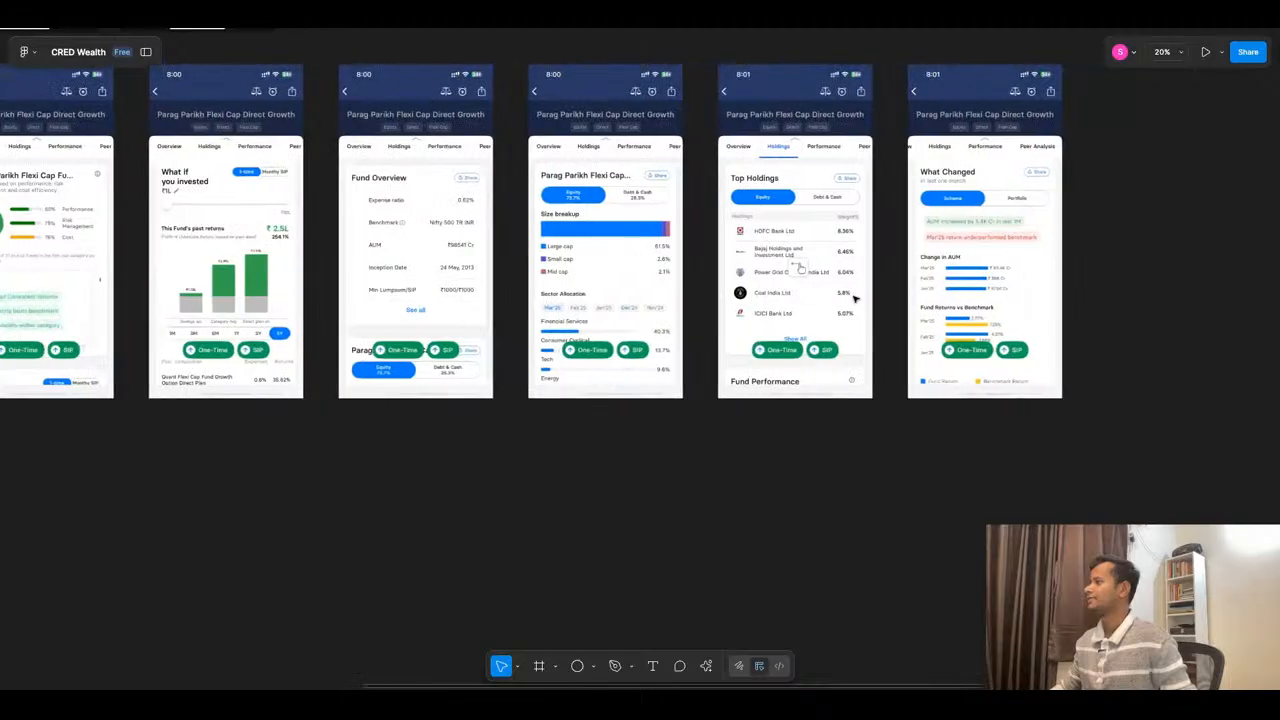
{"action": "scroll", "coordinate": [1052, 181], "scroll_direction": "left", "scroll_amount": 1}
{"action": "scroll", "coordinate": [1052, 181], "scroll_direction": "right", "scroll_amount": 2}
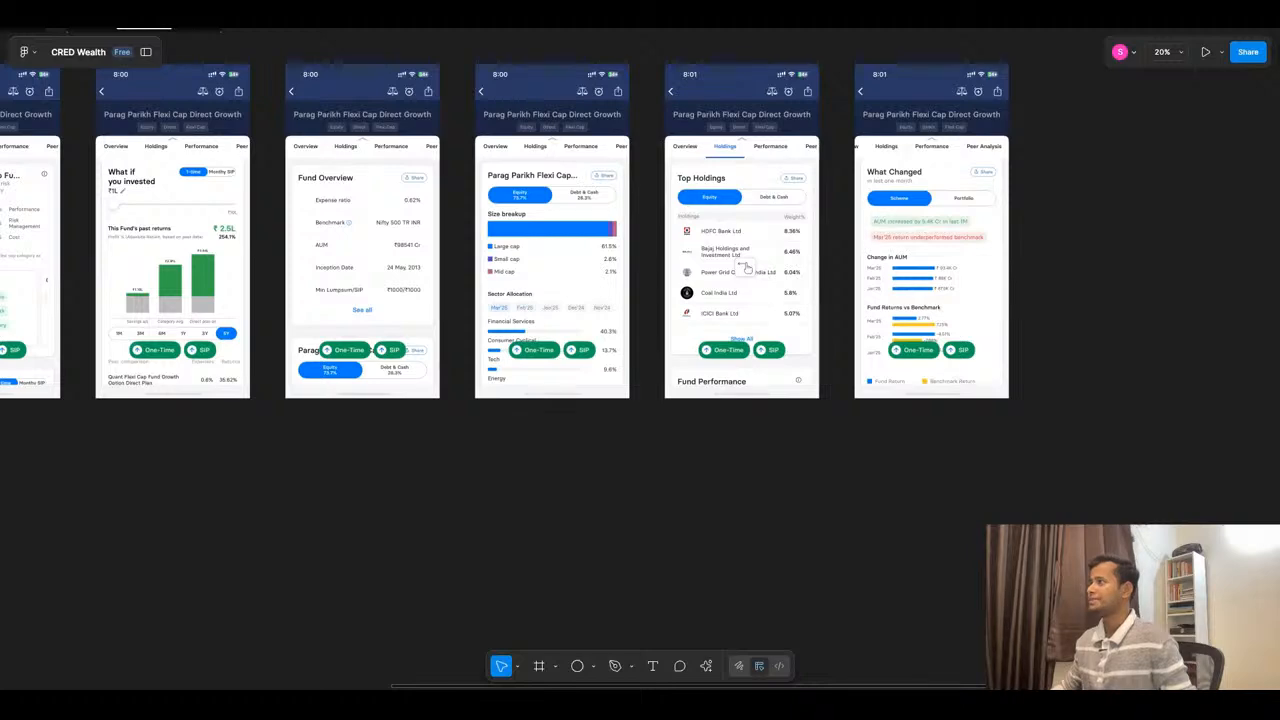
{"action": "scroll", "coordinate": [930, 328], "scroll_direction": "down", "scroll_amount": 5}
{"action": "scroll", "coordinate": [645, 307], "scroll_direction": "up", "scroll_amount": 4}
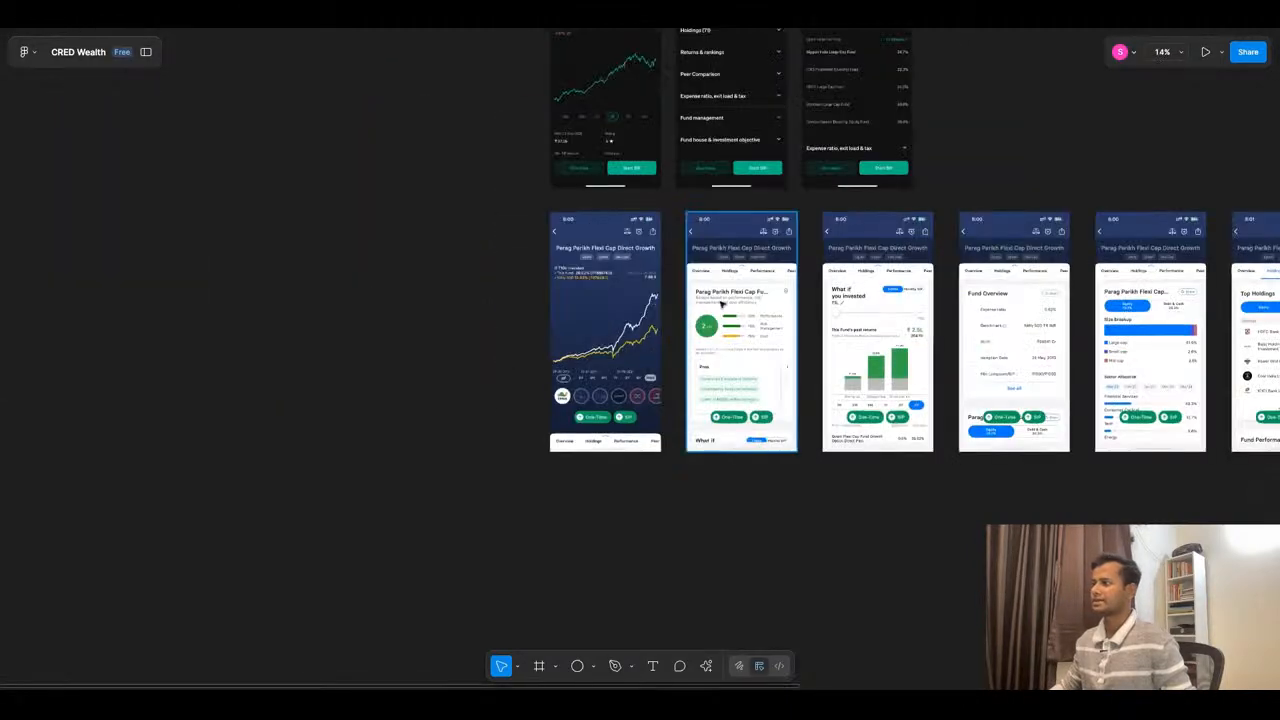
{"action": "scroll", "coordinate": [720, 300], "scroll_direction": "down", "scroll_amount": 4}
{"action": "scroll", "coordinate": [825, 147], "scroll_direction": "up", "scroll_amount": 4}
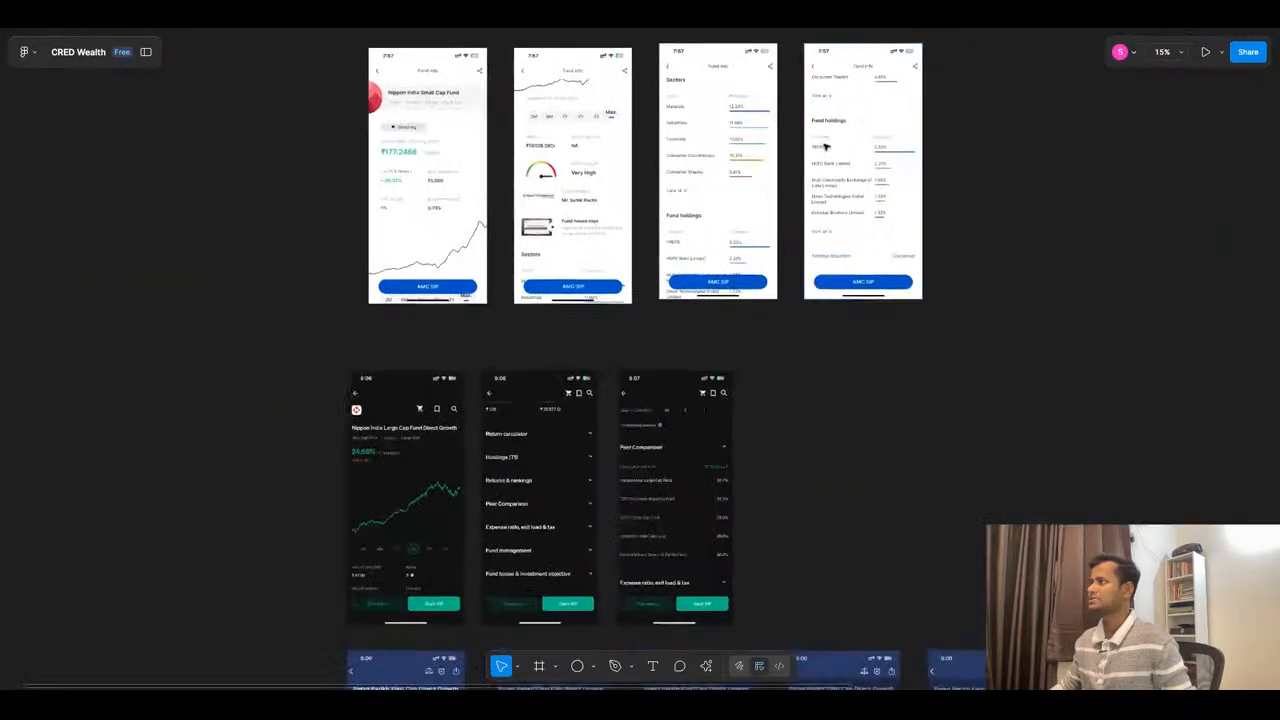
{"action": "scroll", "coordinate": [826, 146], "scroll_direction": "up", "scroll_amount": 2}
{"action": "scroll", "coordinate": [886, 128], "scroll_direction": "down", "scroll_amount": 4}
{"action": "scroll", "coordinate": [778, 306], "scroll_direction": "up", "scroll_amount": 2}
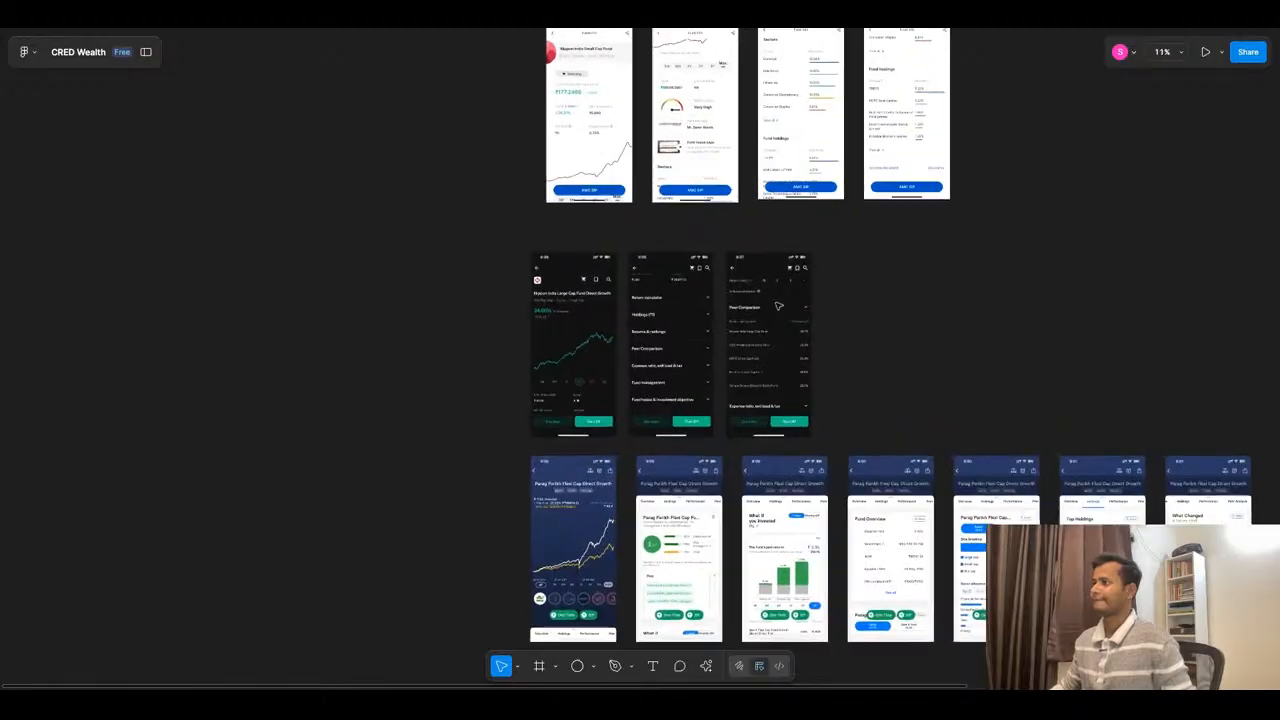
{"action": "scroll", "coordinate": [778, 306], "scroll_direction": "down", "scroll_amount": 4}
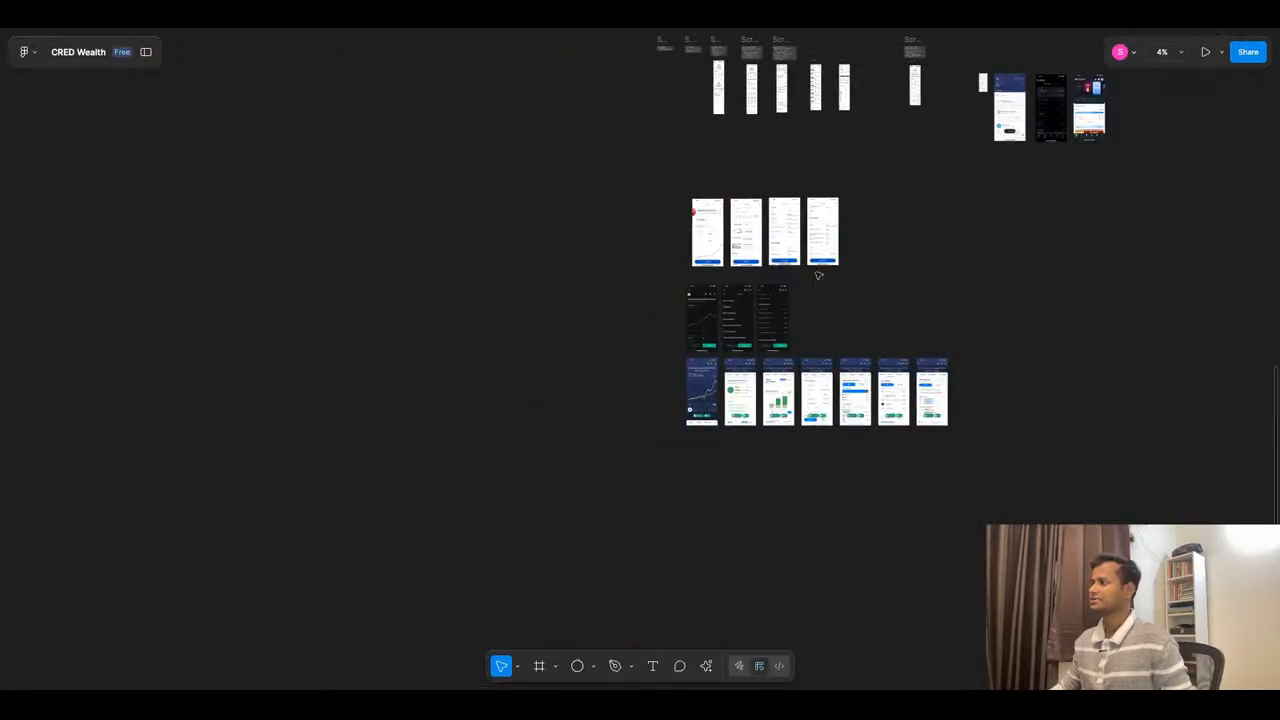
{"action": "scroll", "coordinate": [818, 275], "scroll_direction": "up", "scroll_amount": 10}
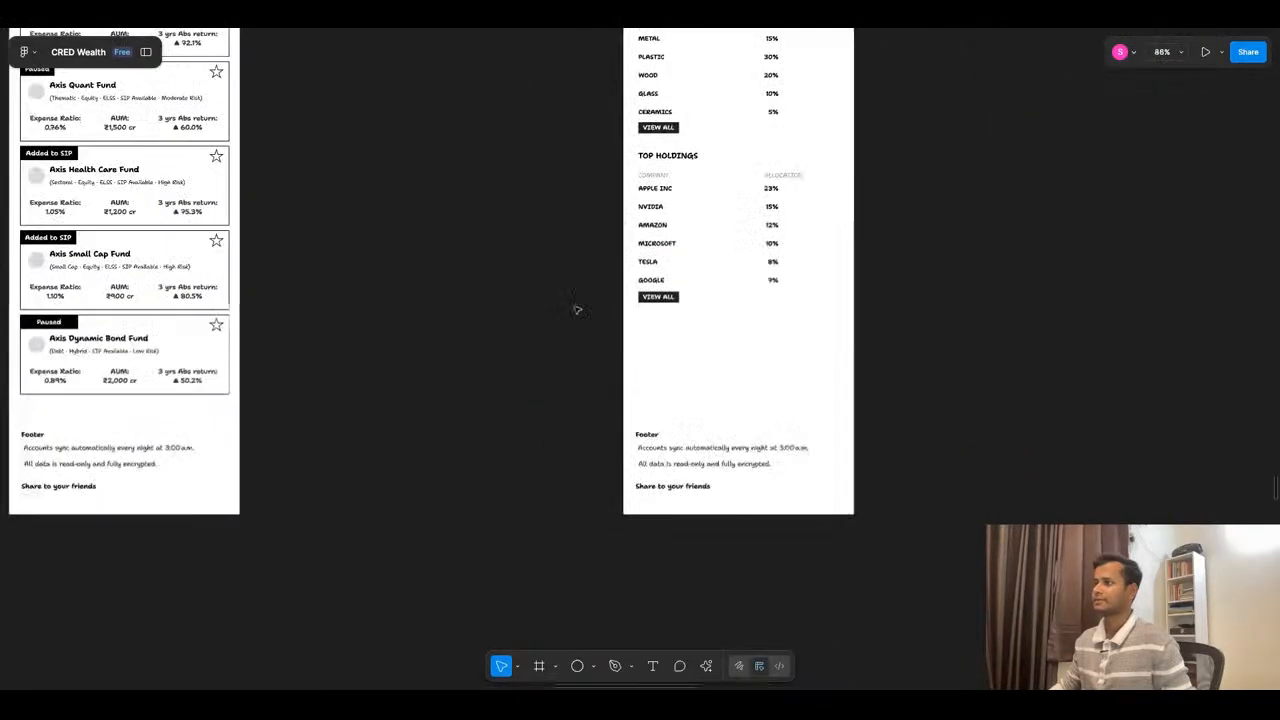
{"action": "scroll", "coordinate": [751, 314], "scroll_direction": "down", "scroll_amount": 3}
{"action": "left_click", "coordinate": [752, 360]}
{"action": "left_click_drag", "start_coordinate": [760, 369], "coordinate": [745, 570]}
- Switch to the ChatGPT conversation and review the fund detail page outline from Portfolio Breakdown through the FAQs
{"action": "left_click", "coordinate": [626, 28]}
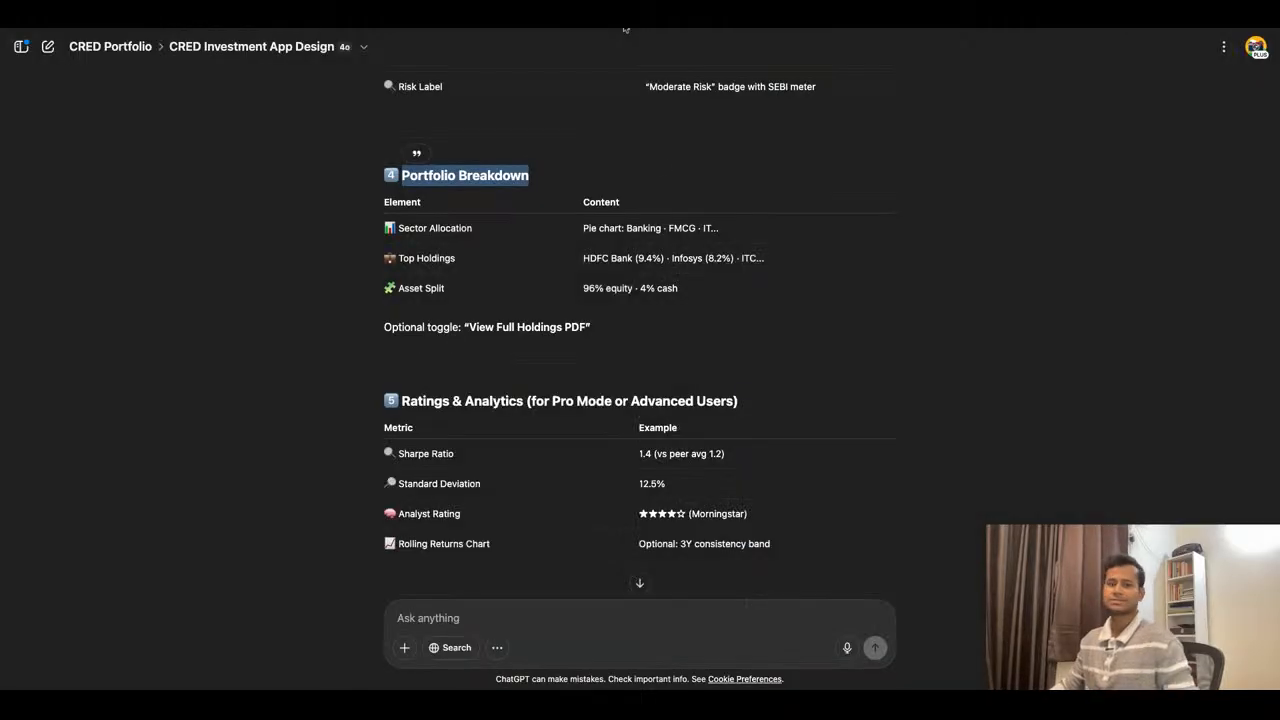
{"action": "scroll", "coordinate": [678, 258], "scroll_direction": "down", "scroll_amount": 1}
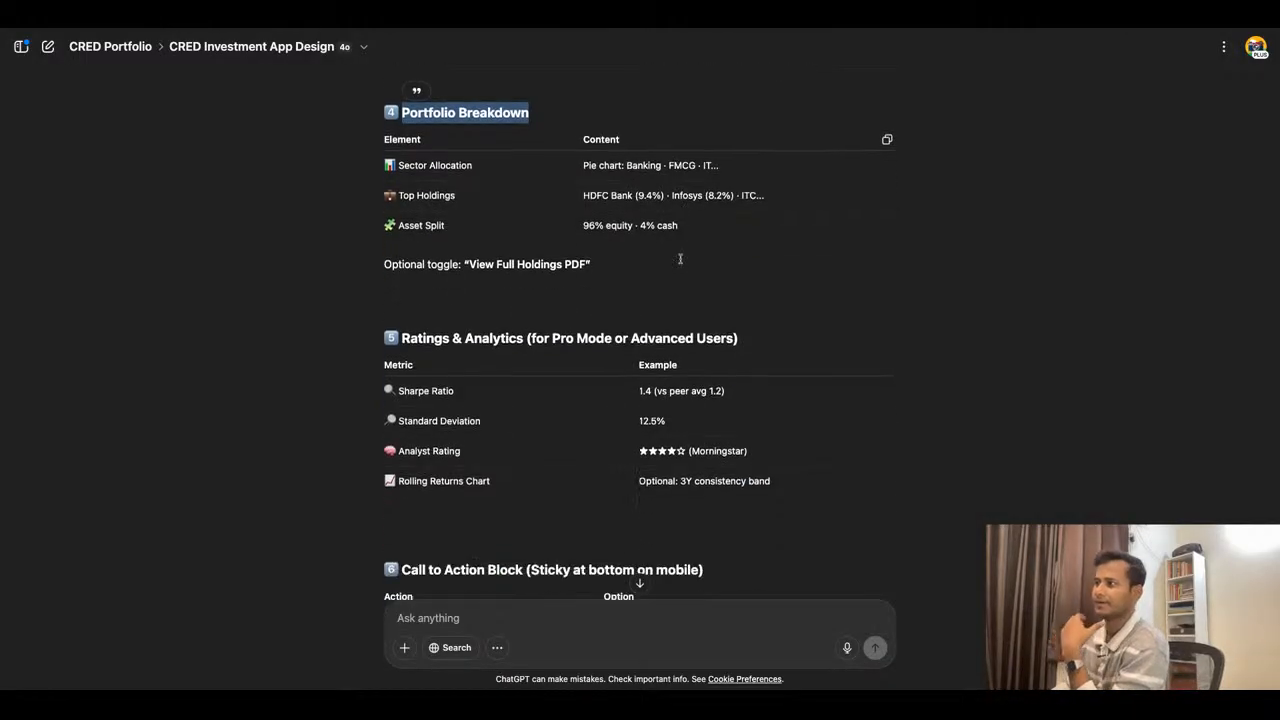
{"action": "scroll", "coordinate": [680, 259], "scroll_direction": "down", "scroll_amount": 1}
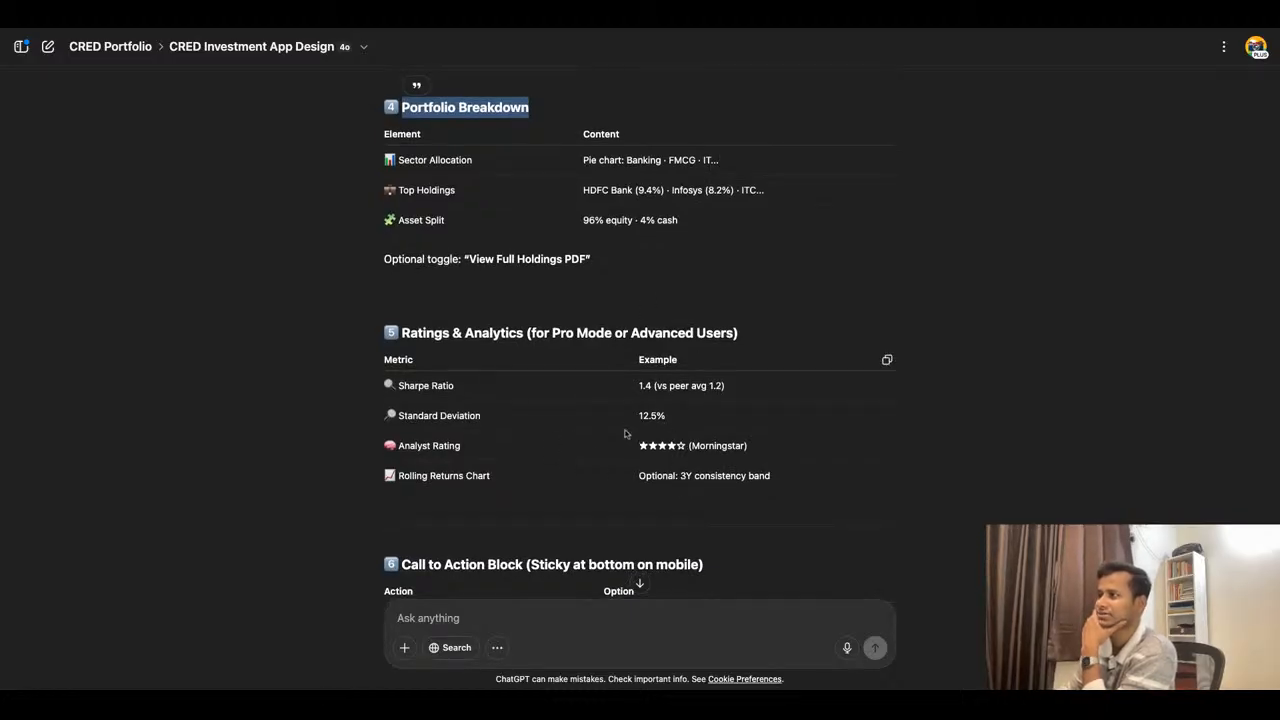
{"action": "scroll", "coordinate": [694, 404], "scroll_direction": "down", "scroll_amount": 3}
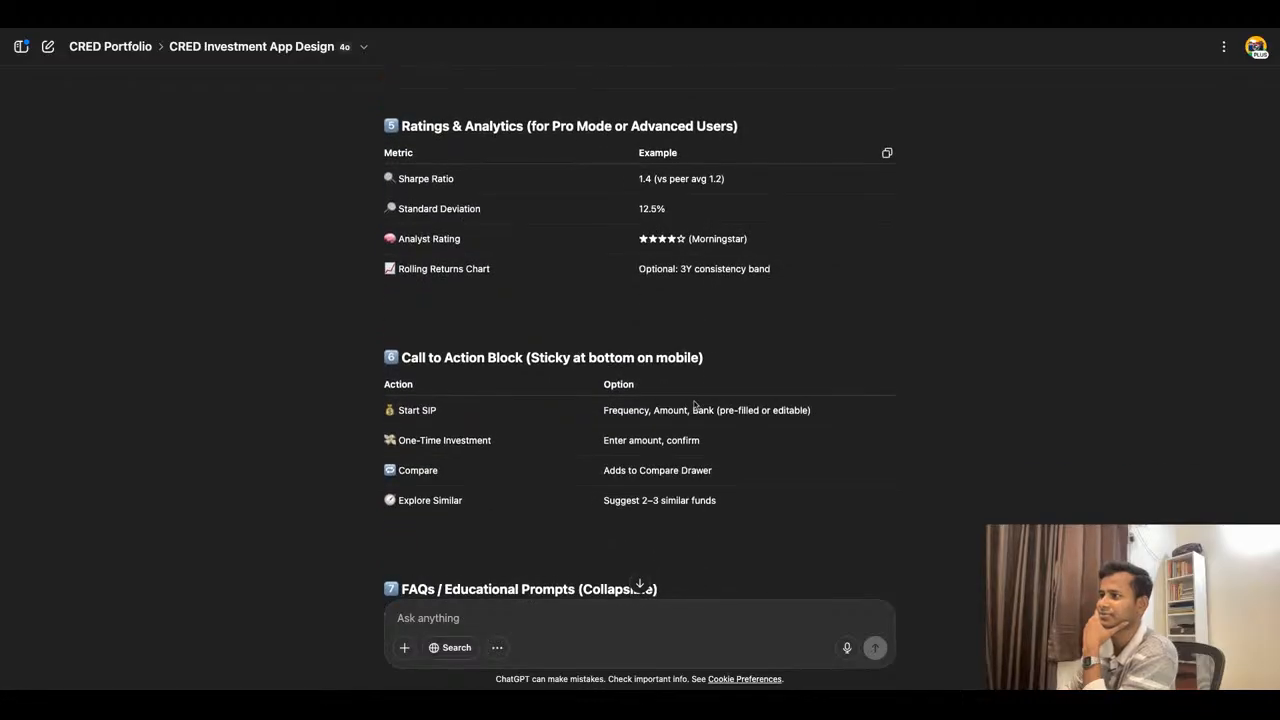
{"action": "scroll", "coordinate": [694, 404], "scroll_direction": "down", "scroll_amount": 1}
{"action": "scroll", "coordinate": [700, 299], "scroll_direction": "down", "scroll_amount": 2}
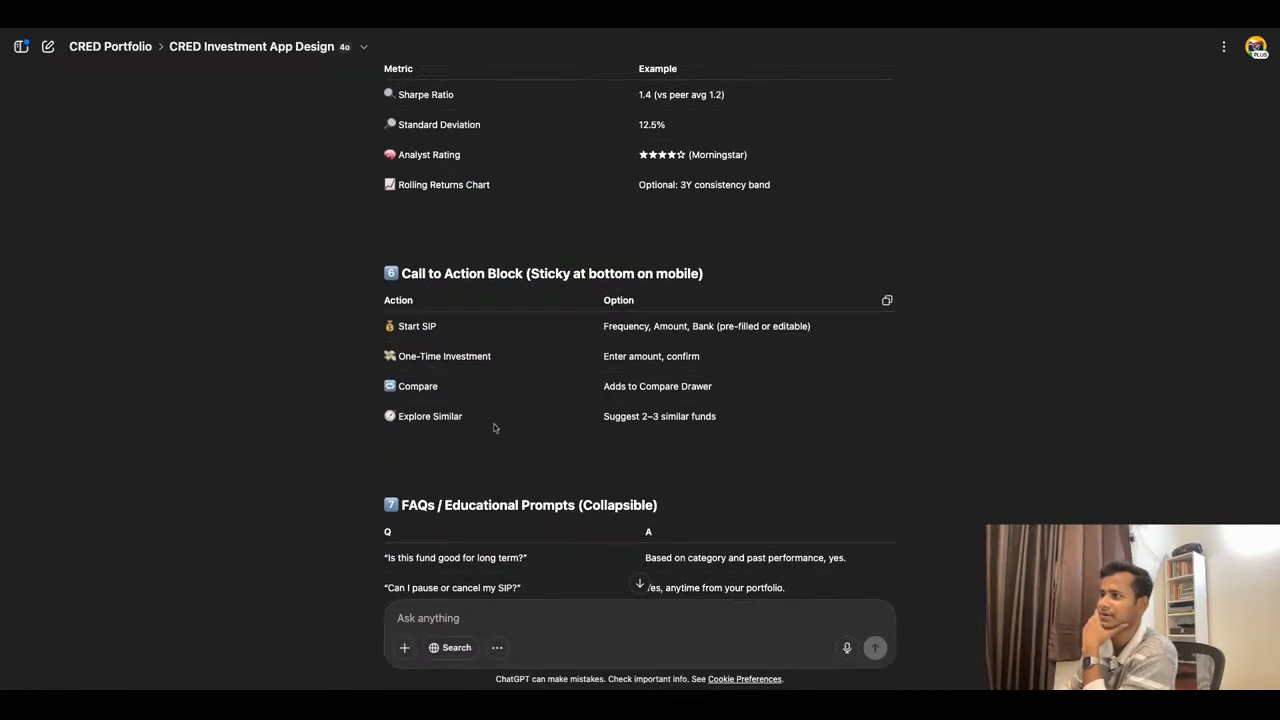
{"action": "scroll", "coordinate": [700, 385], "scroll_direction": "down", "scroll_amount": 3}
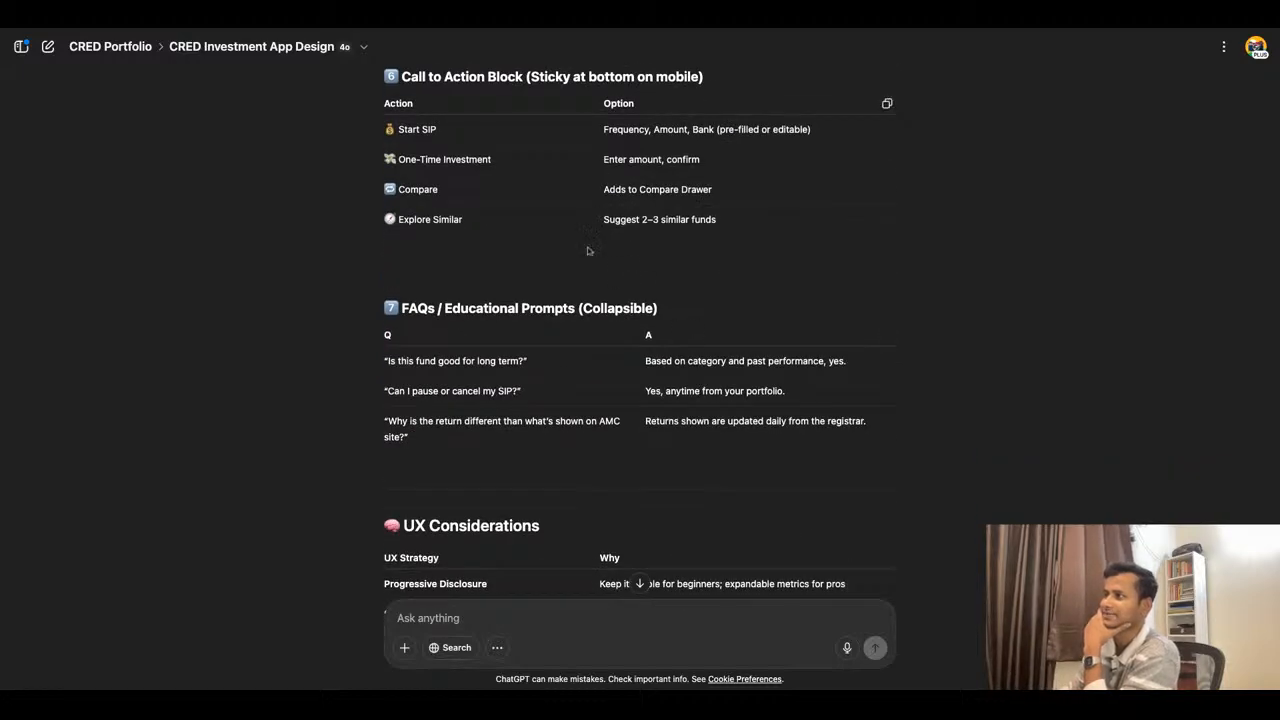
- Switch to the Figma wireframe and select the row of investment action buttons below the NAV chart
{"action": "key", "text": "super+Tab"}
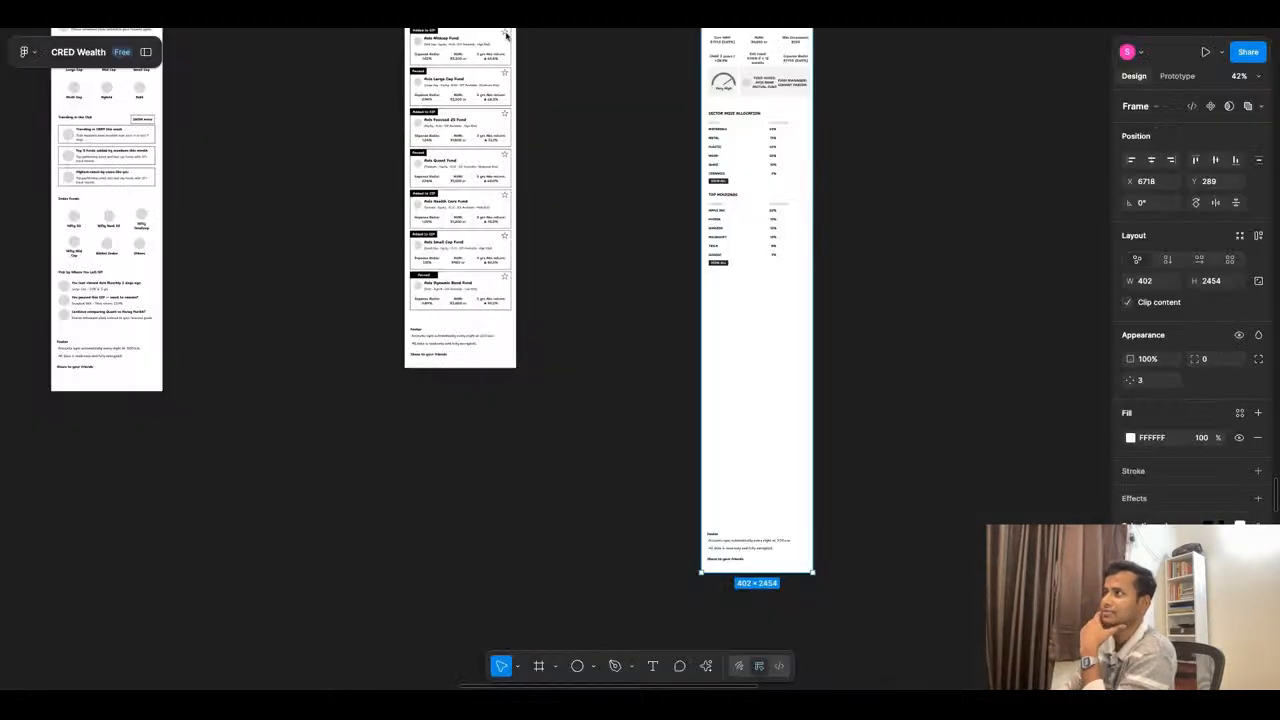
{"action": "scroll", "coordinate": [690, 246], "scroll_direction": "up", "scroll_amount": 3}
{"action": "scroll", "coordinate": [790, 163], "scroll_direction": "up", "scroll_amount": 5}
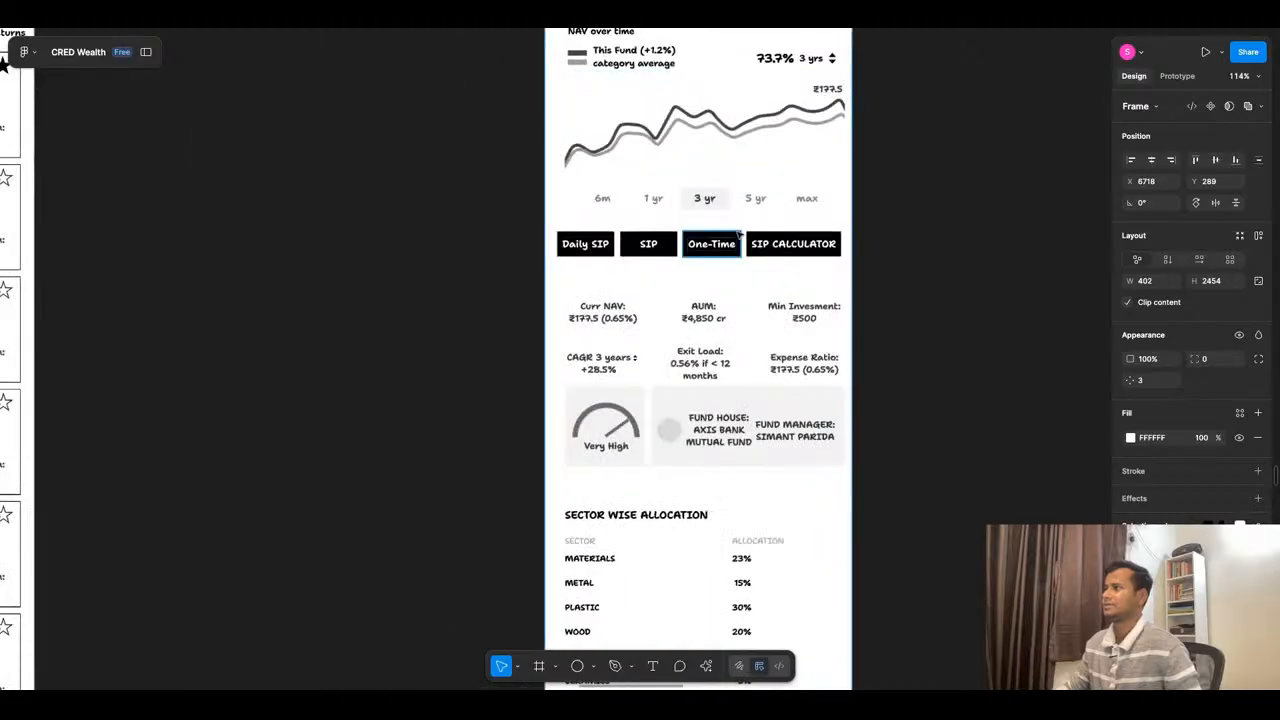
{"action": "scroll", "coordinate": [738, 237], "scroll_direction": "up", "scroll_amount": 3}
{"action": "double_click", "coordinate": [729, 245]}
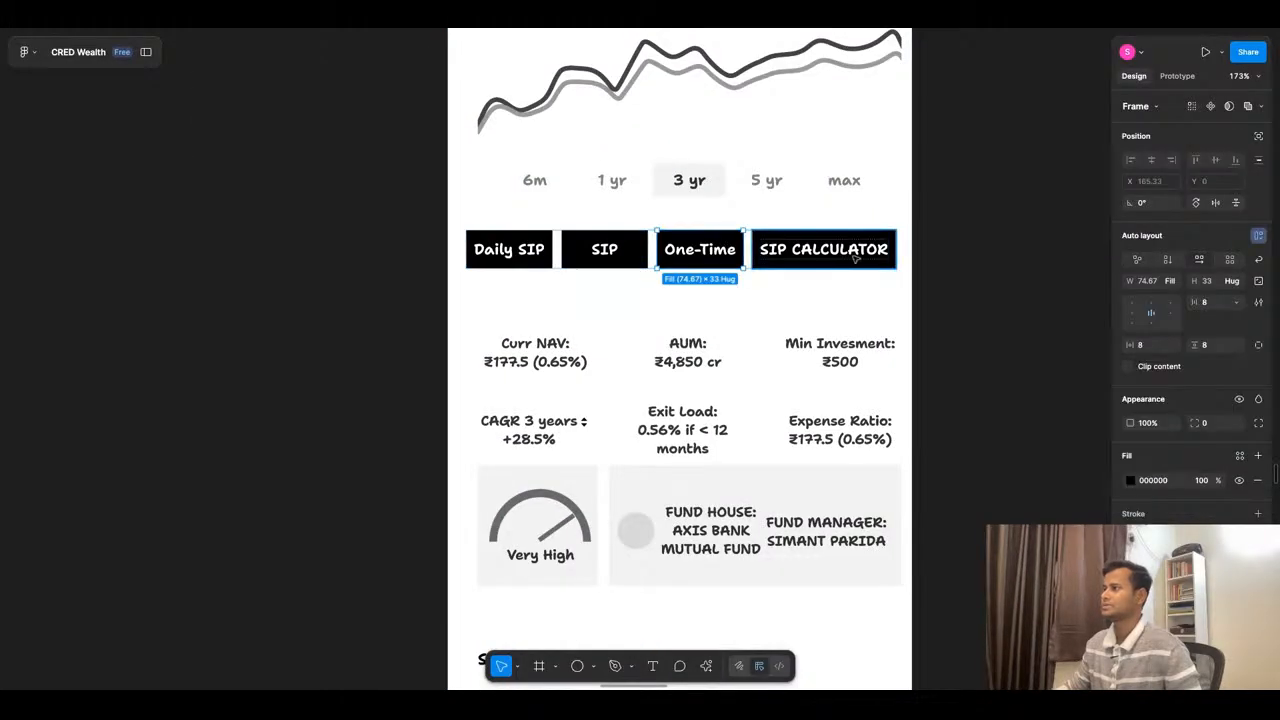
{"action": "left_click", "coordinate": [855, 258]}
{"action": "left_click", "coordinate": [871, 287]}
{"action": "left_click", "coordinate": [876, 260]}
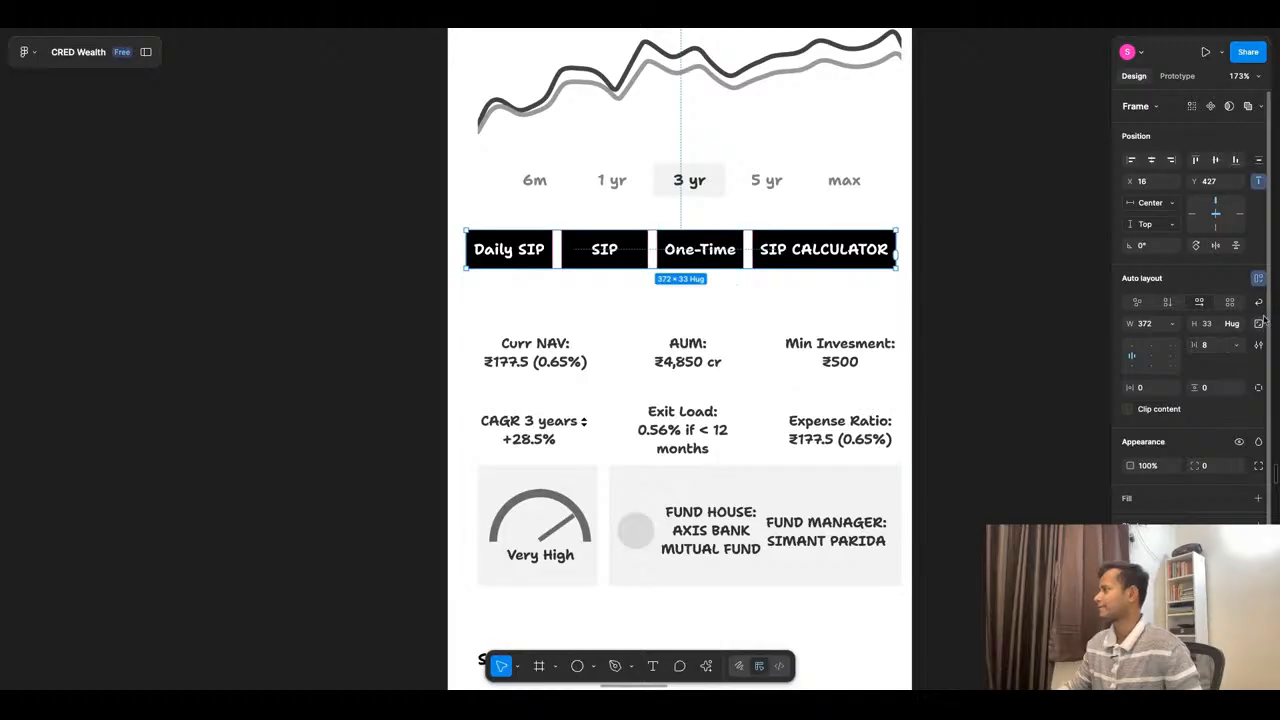
{"action": "left_click", "coordinate": [838, 265]}
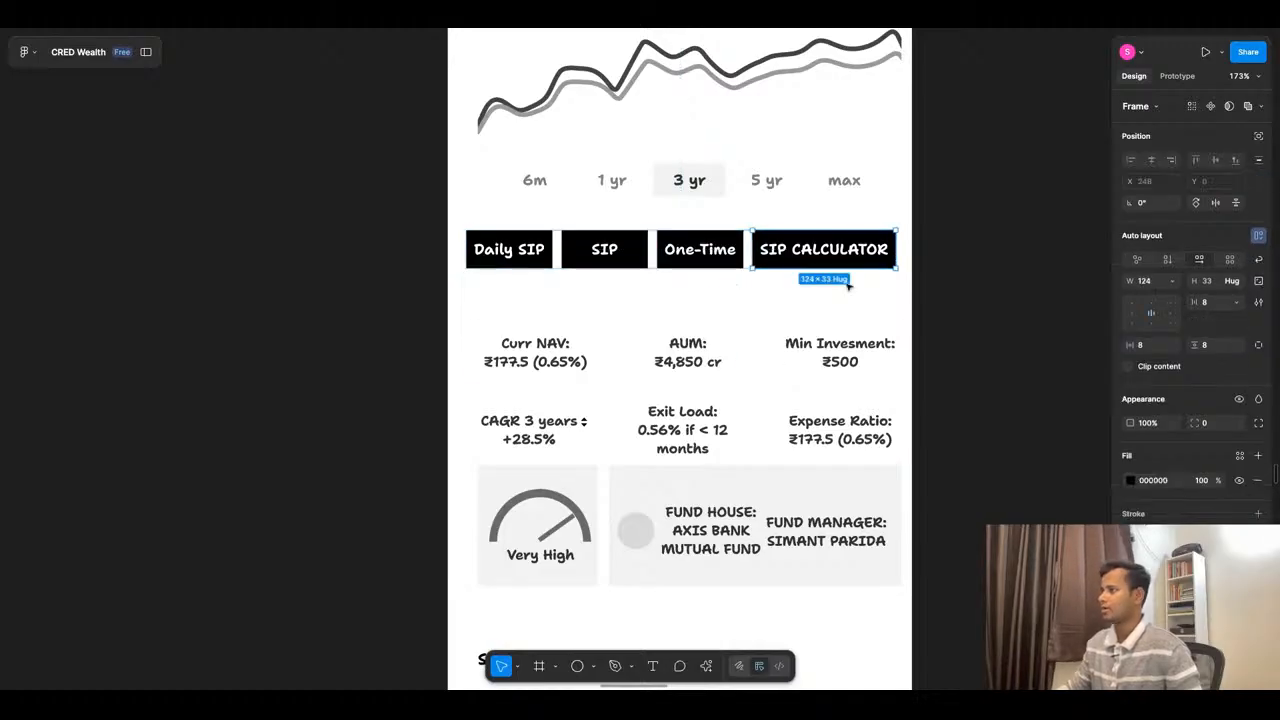
{"action": "key", "text": "ctrl+d"}
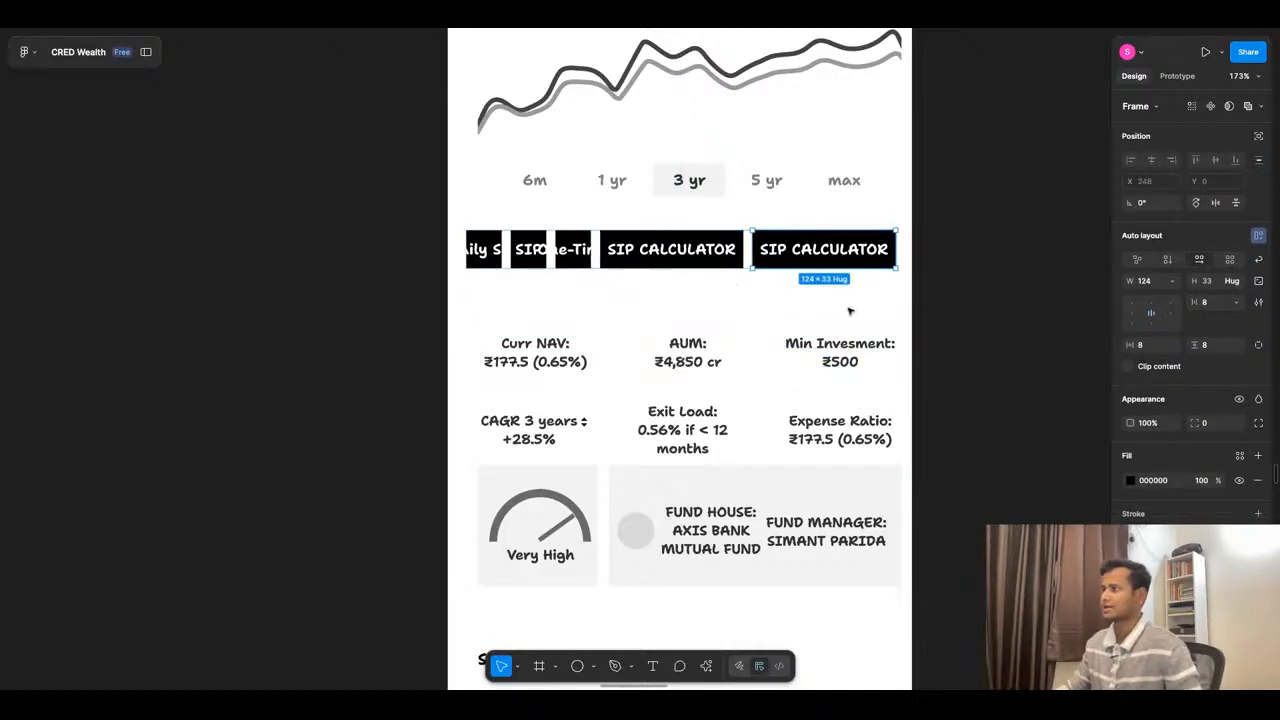
{"action": "left_click", "coordinate": [546, 300]}
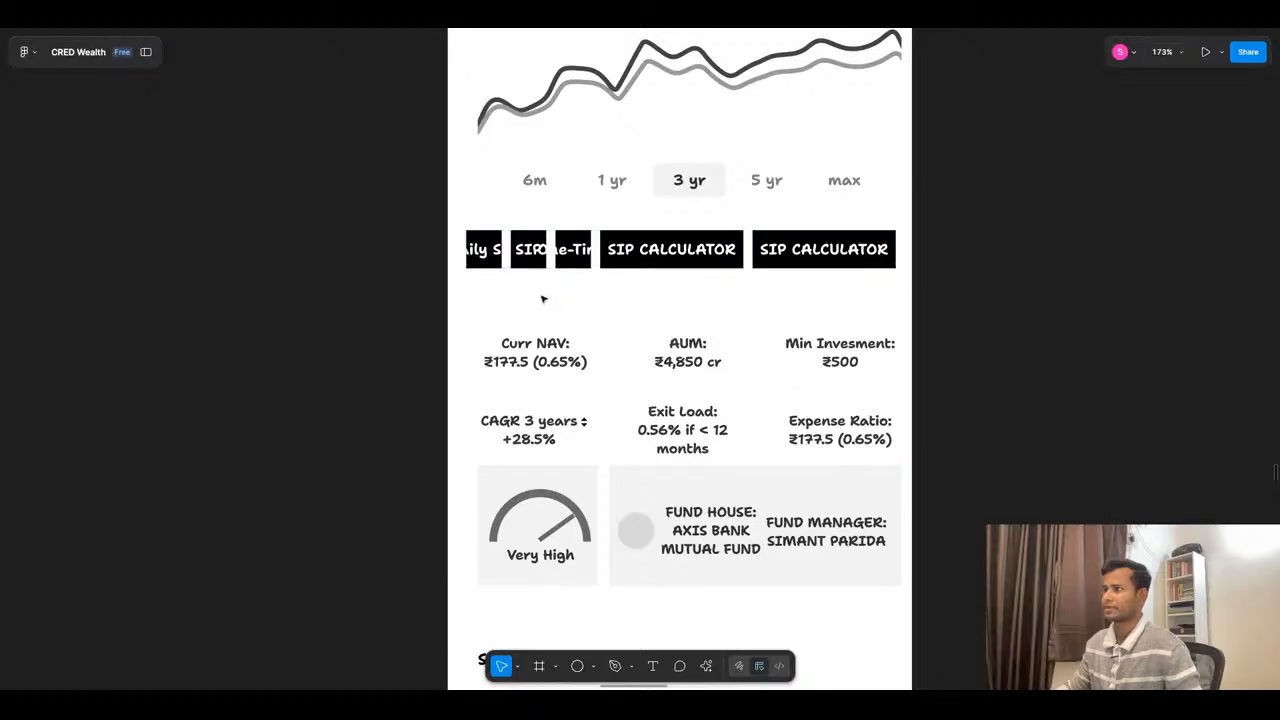
{"action": "double_click", "coordinate": [488, 252]}
{"action": "left_click_drag", "start_coordinate": [502, 250], "coordinate": [538, 253]}
{"action": "key", "text": "ctrl+z"}
{"action": "key", "text": "ctrl+z"}
{"action": "key", "text": "ctrl+z"}
{"action": "key", "text": "ctrl+z"}
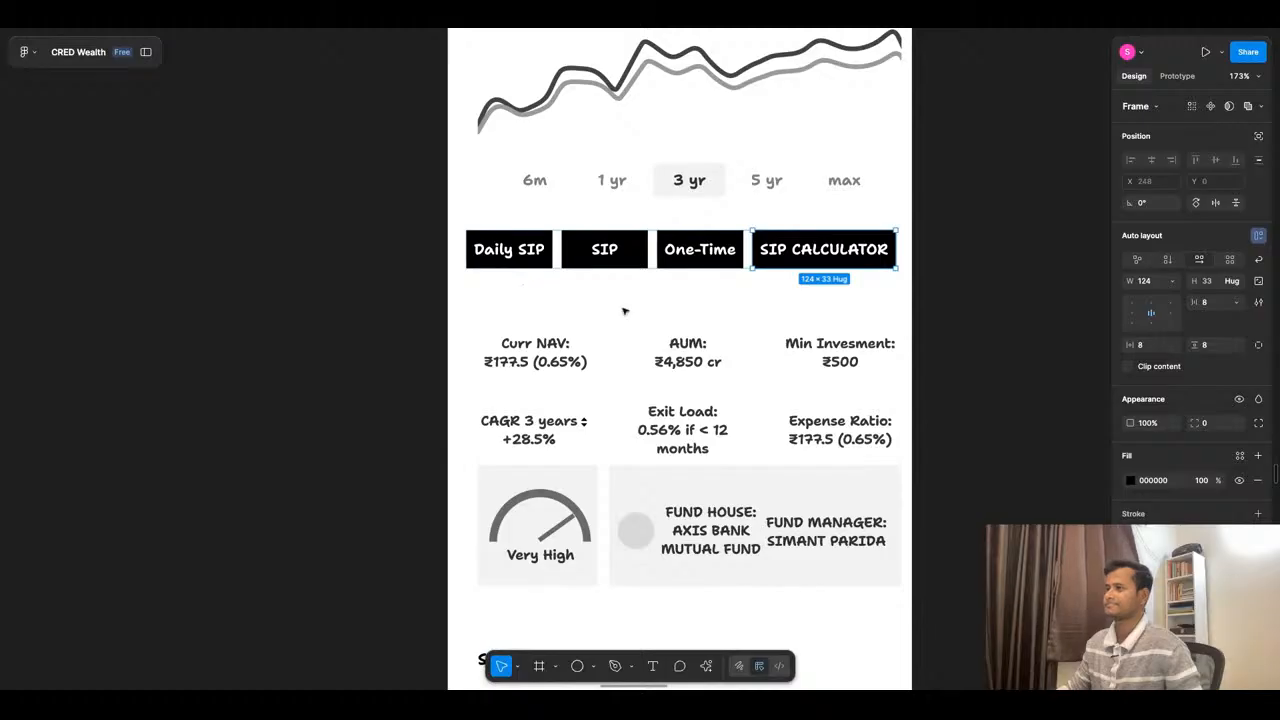
- Give all four action buttons in the row fixed widths so they keep their size
{"action": "left_click", "coordinate": [702, 292]}
{"action": "left_click", "coordinate": [754, 262]}
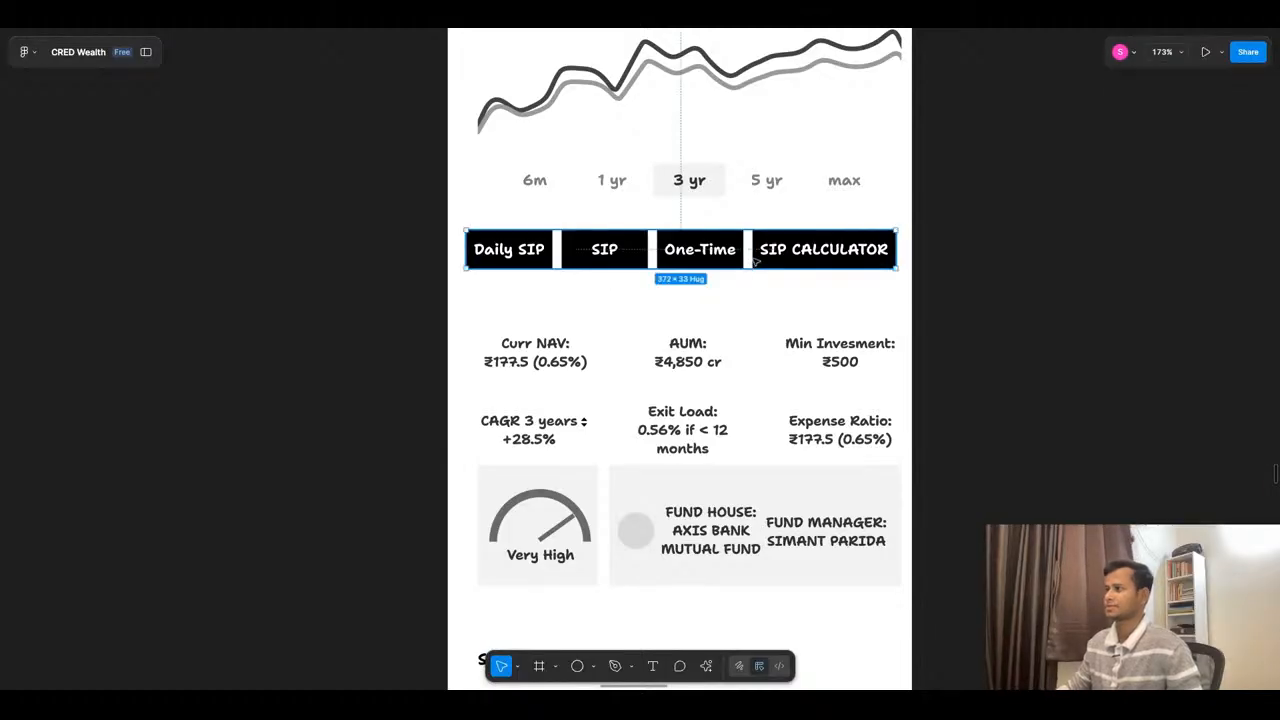
{"action": "key", "text": "Return"}
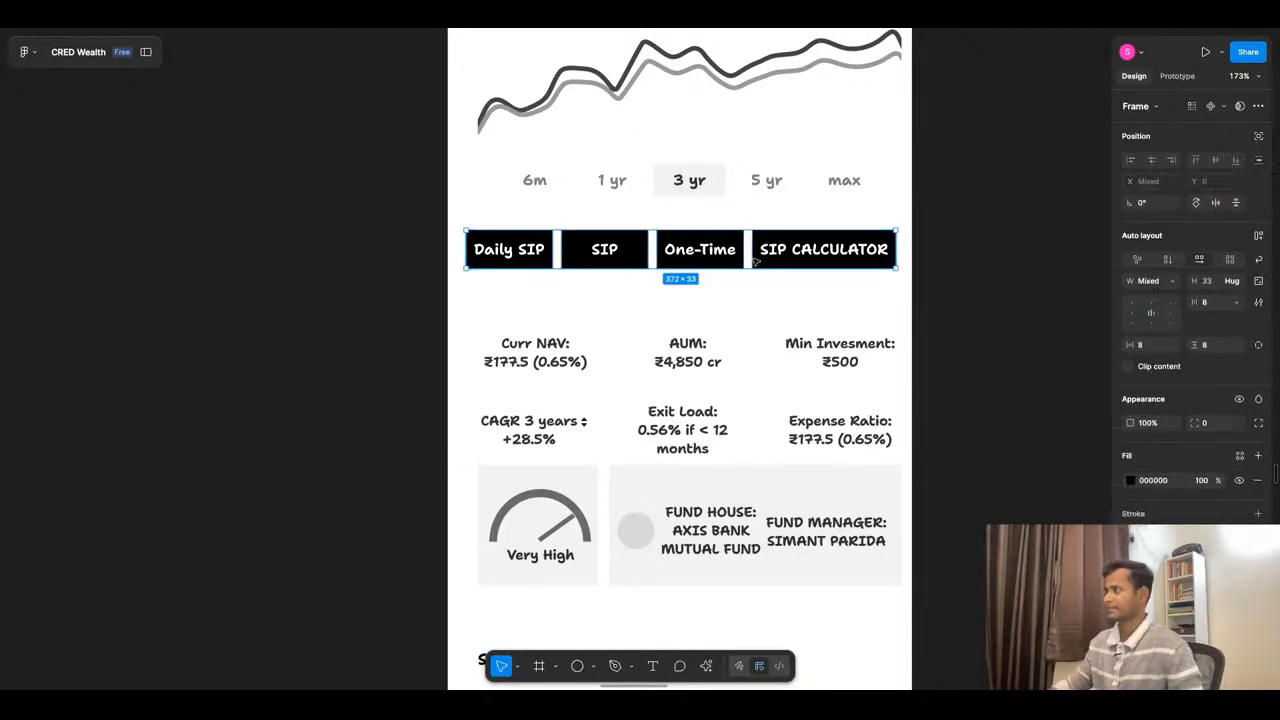
{"action": "left_click", "coordinate": [1176, 284]}
{"action": "left_click", "coordinate": [1179, 287]}
{"action": "left_click", "coordinate": [946, 296]}
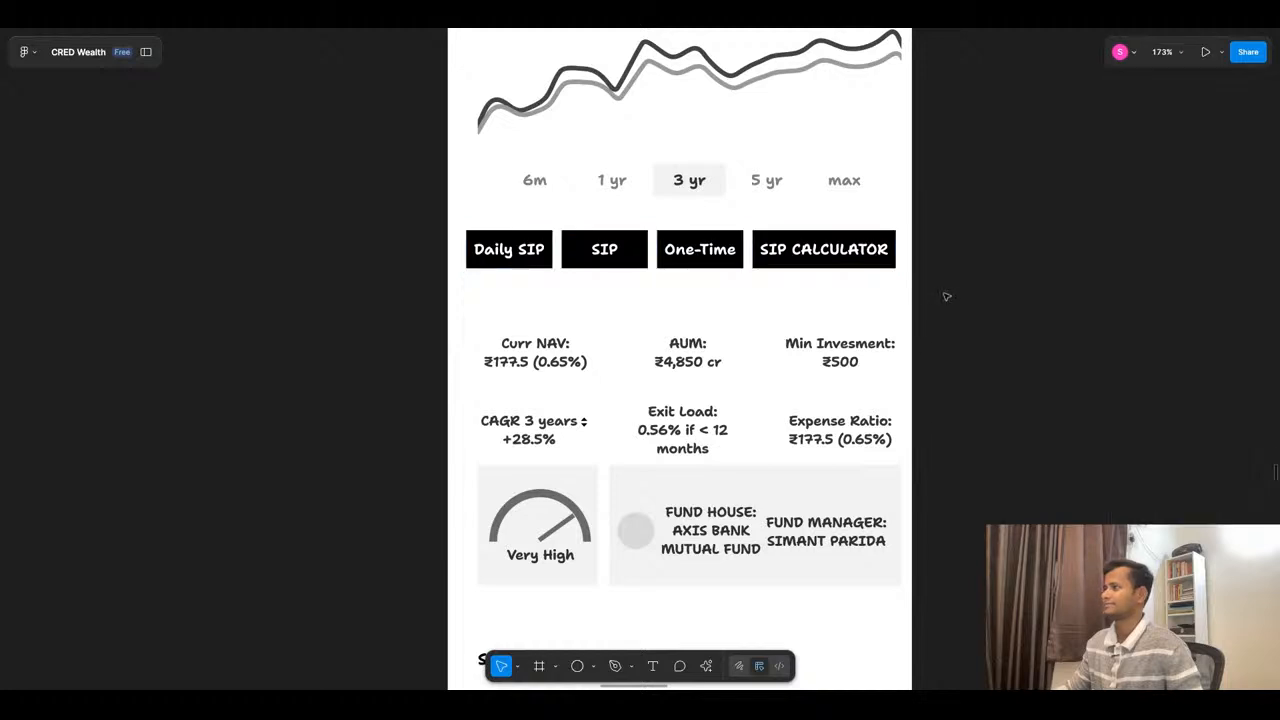
- Duplicate the SIP CALCULATOR button within the action row and relabel the copy VIEW SIMILAR
{"action": "double_click", "coordinate": [795, 265]}
{"action": "key", "text": "ctrl+d"}
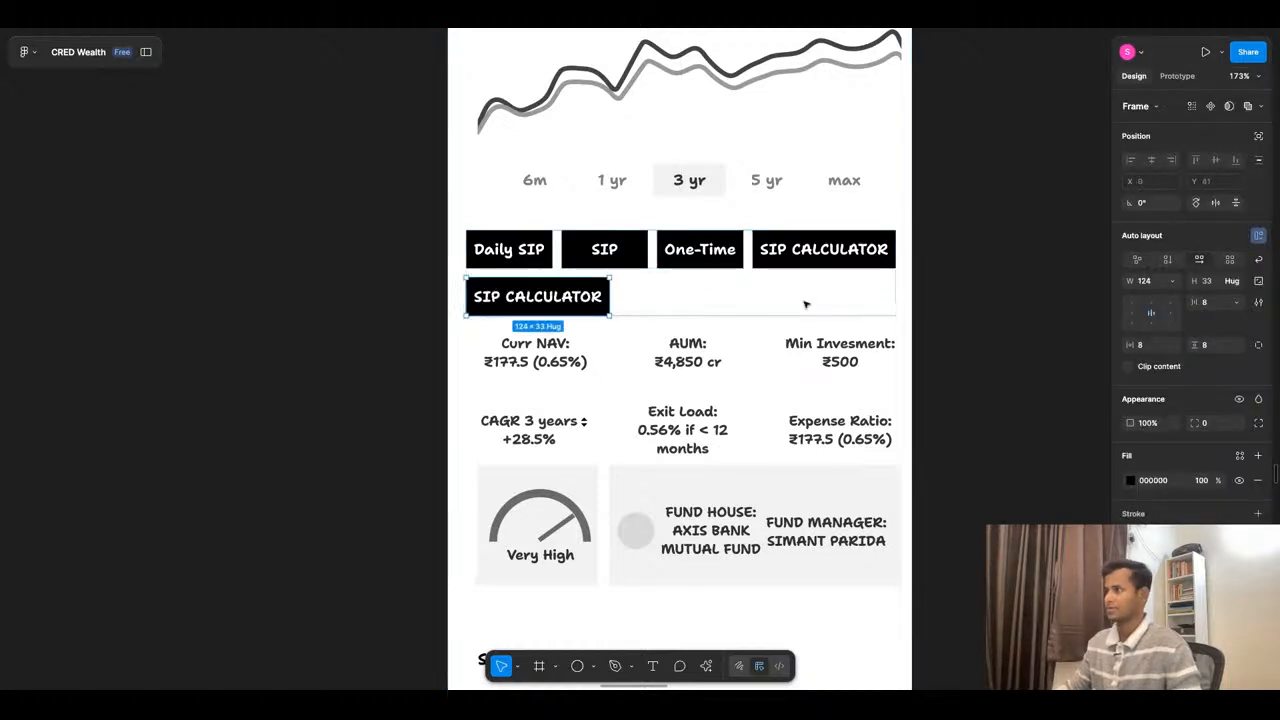
{"action": "double_click", "coordinate": [555, 305]}
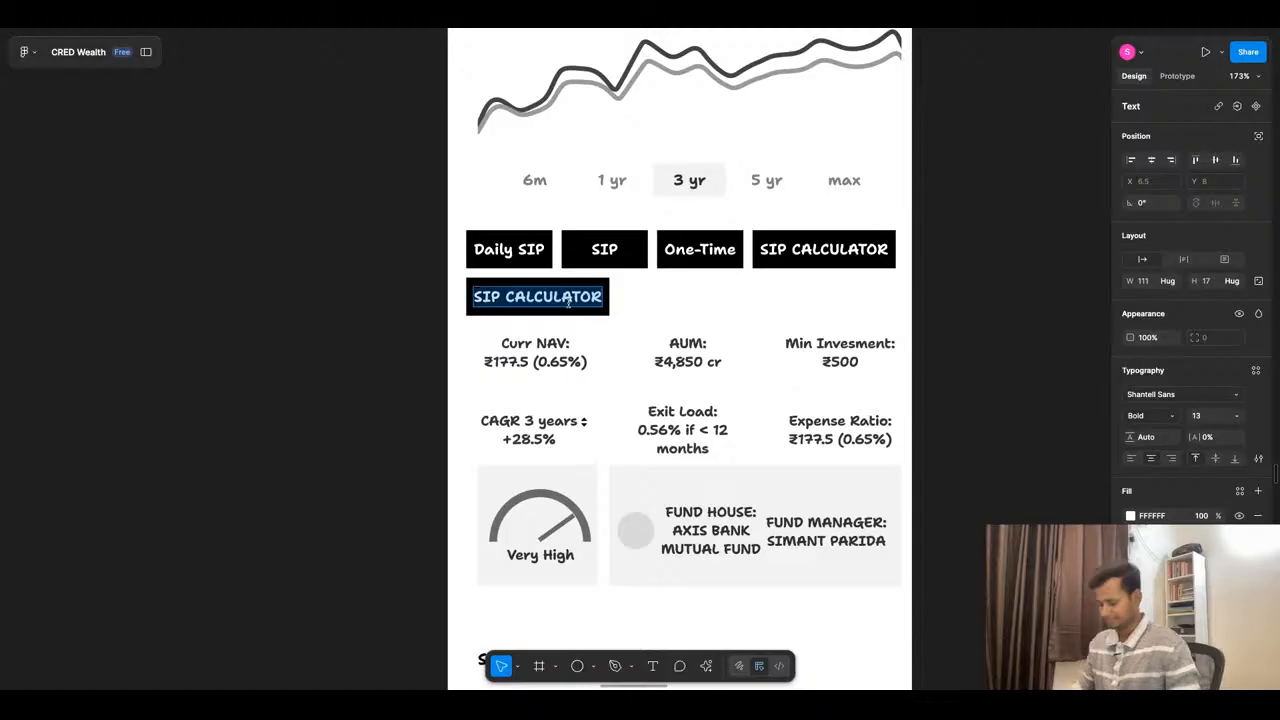
{"action": "type", "text": "VIEW"}
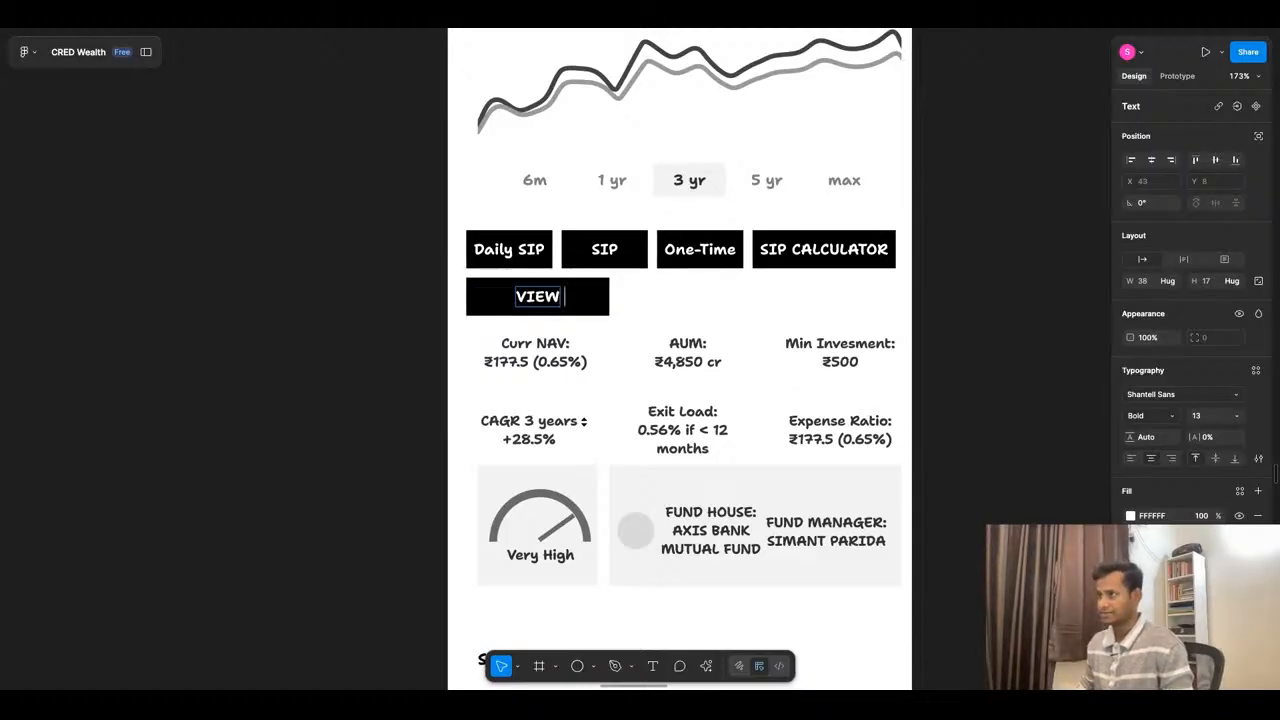
{"action": "type", "text": " SIMILAR"}
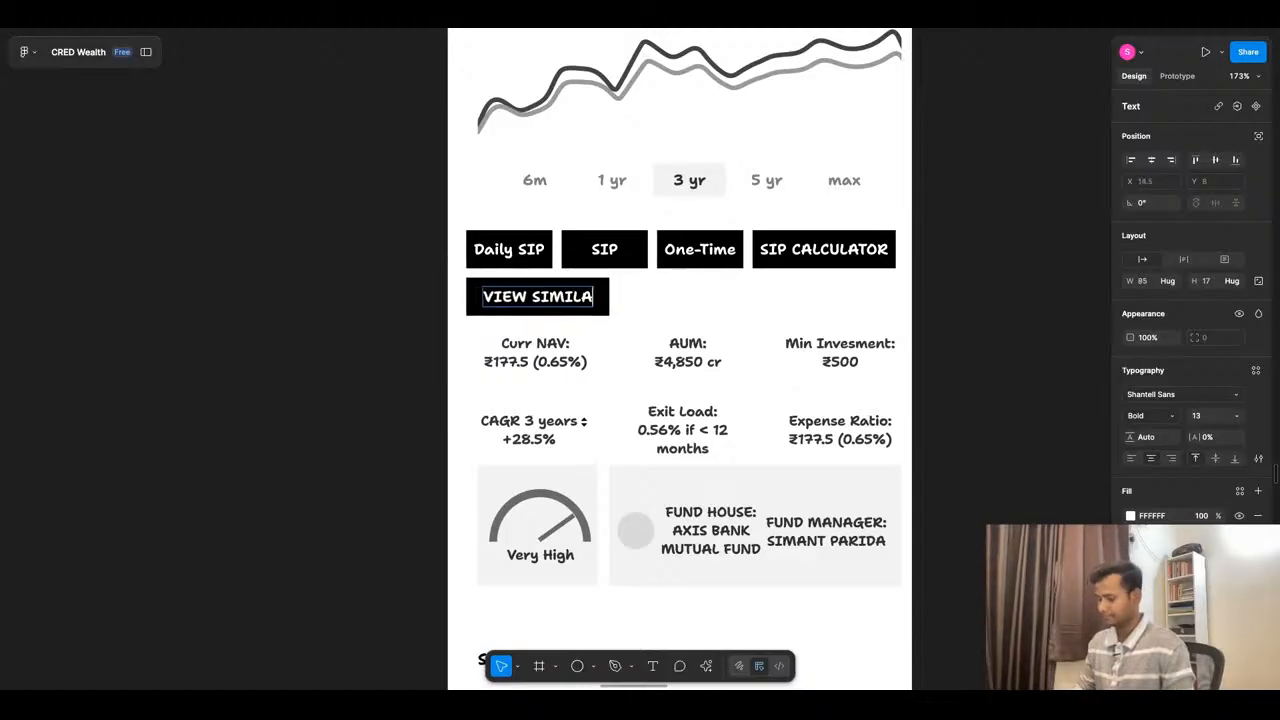
{"action": "left_click", "coordinate": [363, 314]}
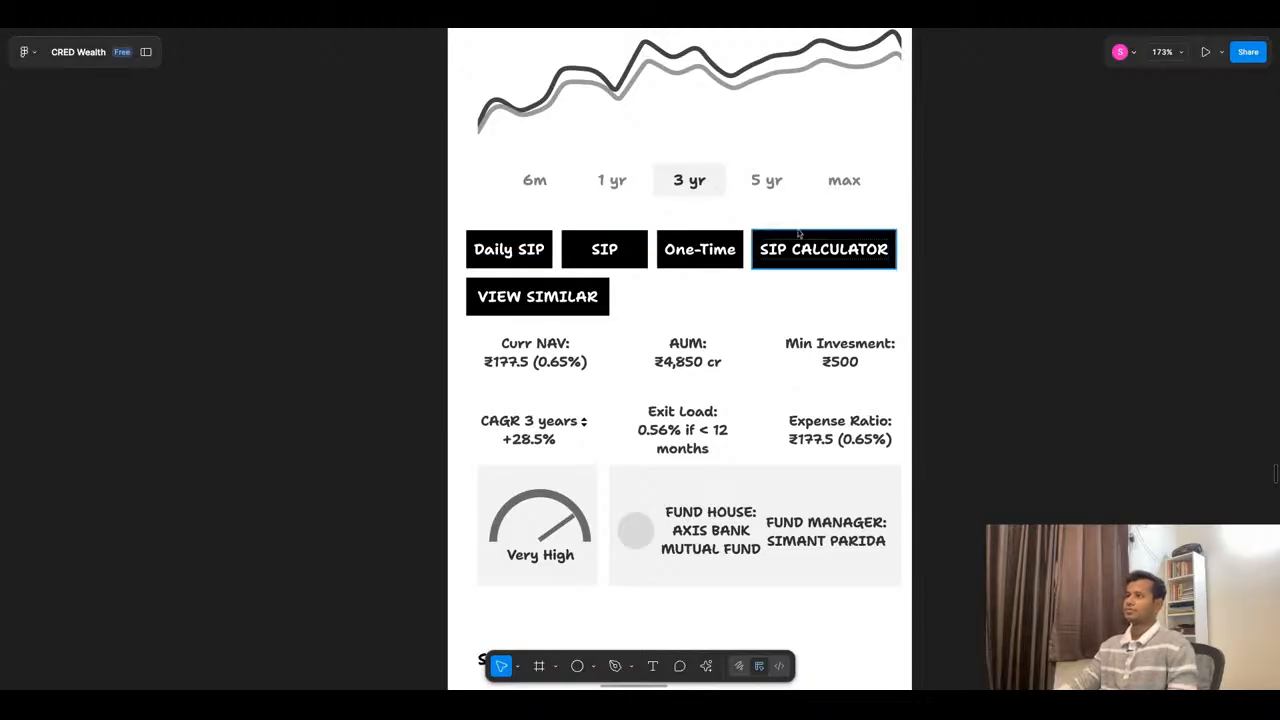
- Move the TOP HOLDINGS section down to Y 1098, widening the gap below the SECTOR WISE ALLOCATION section
{"action": "scroll", "coordinate": [798, 236], "scroll_direction": "down", "scroll_amount": 3}
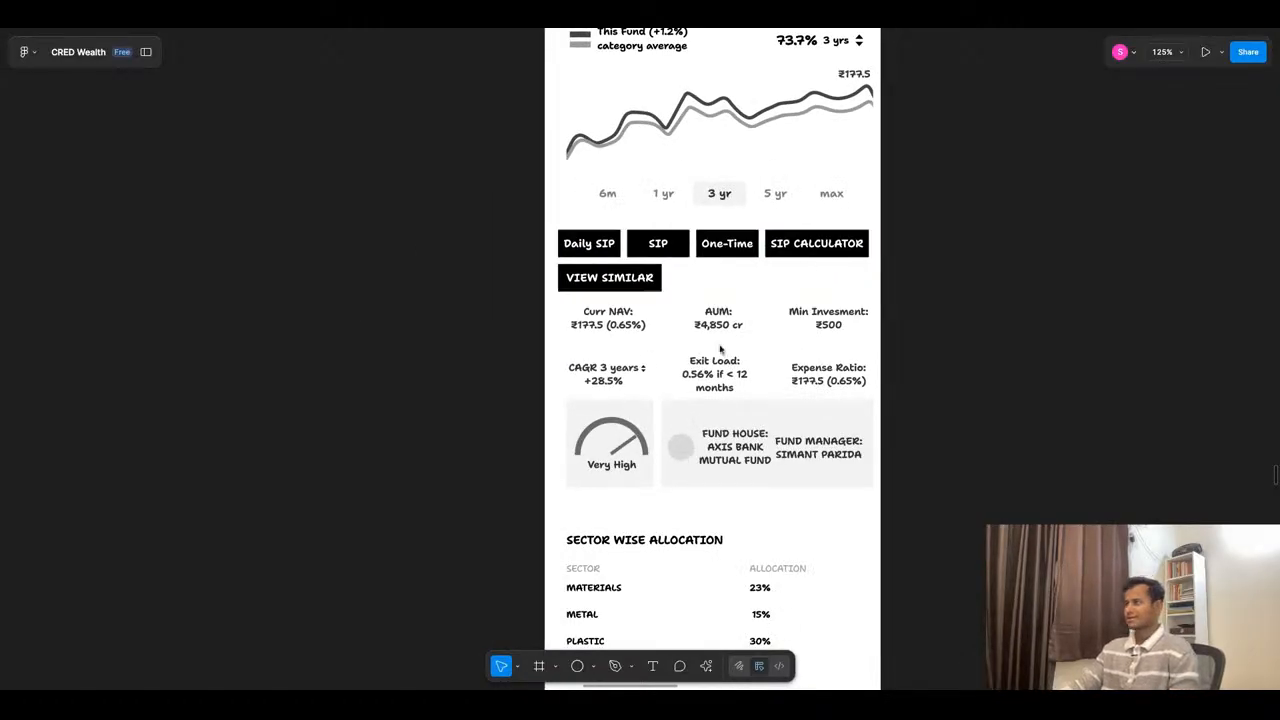
{"action": "scroll", "coordinate": [748, 243], "scroll_direction": "down", "scroll_amount": 1}
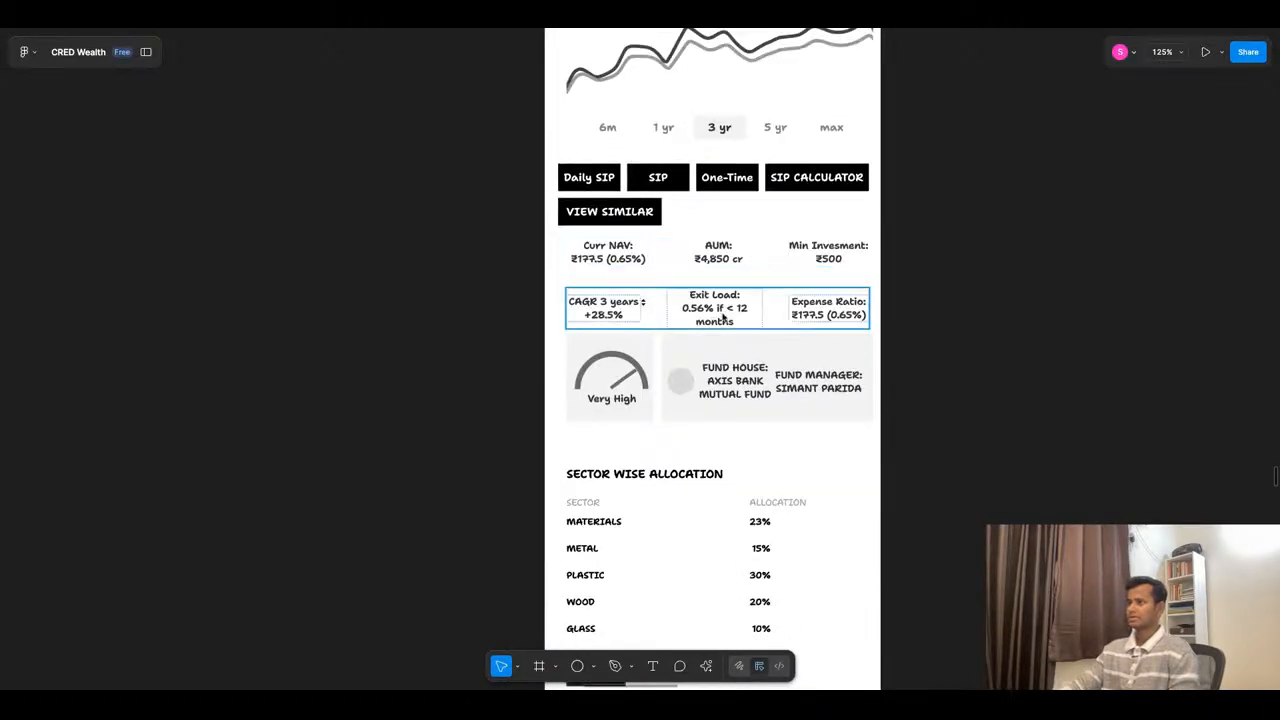
{"action": "scroll", "coordinate": [768, 197], "scroll_direction": "down", "scroll_amount": 5}
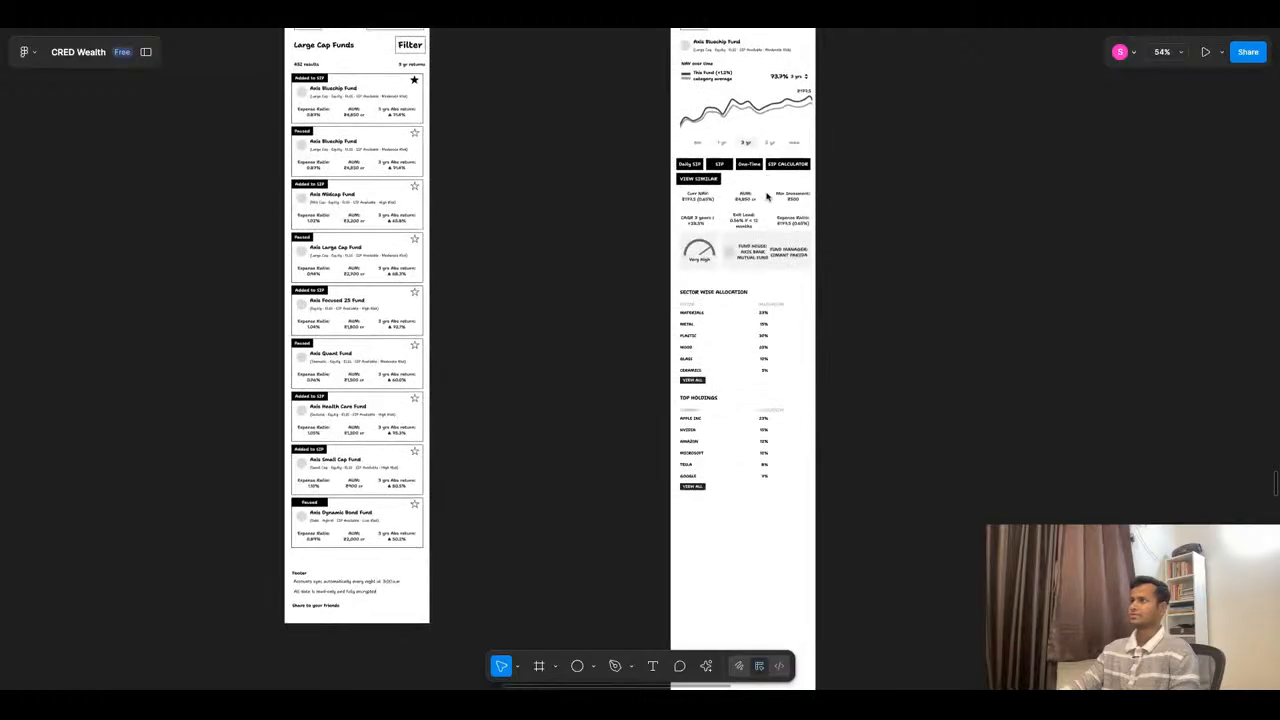
{"action": "scroll", "coordinate": [729, 366], "scroll_direction": "up", "scroll_amount": 5, "text": "ctrl"}
{"action": "scroll", "coordinate": [880, 221], "scroll_direction": "down", "scroll_amount": 3, "text": "ctrl"}
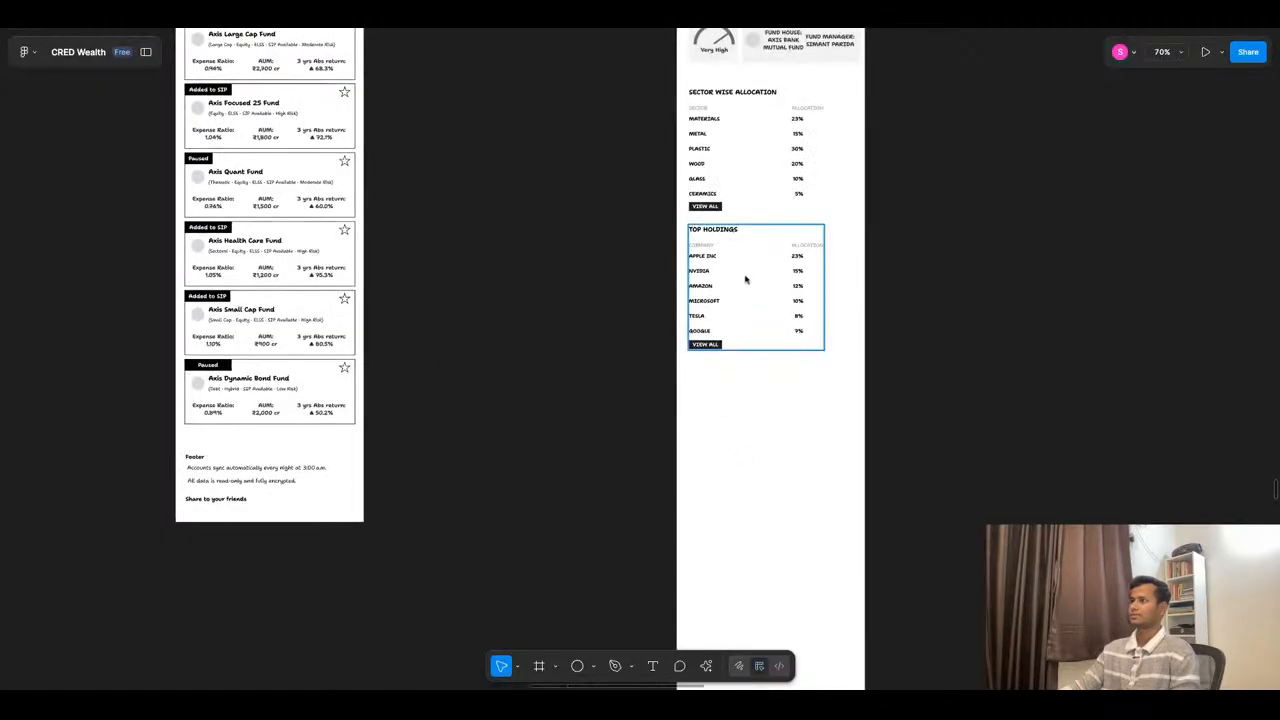
{"action": "left_click", "coordinate": [748, 275]}
{"action": "key", "text": "alt"}
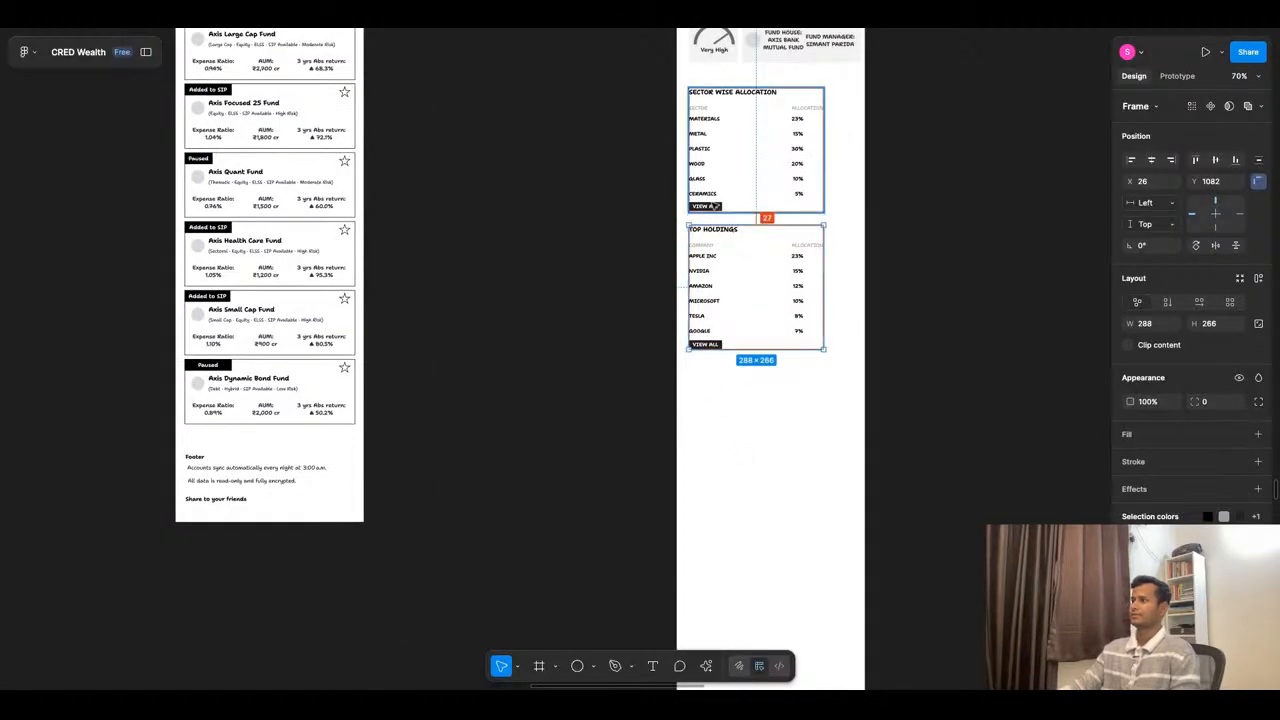
{"action": "key", "text": "shift+Down"}
{"action": "key", "text": "shift+Down"}
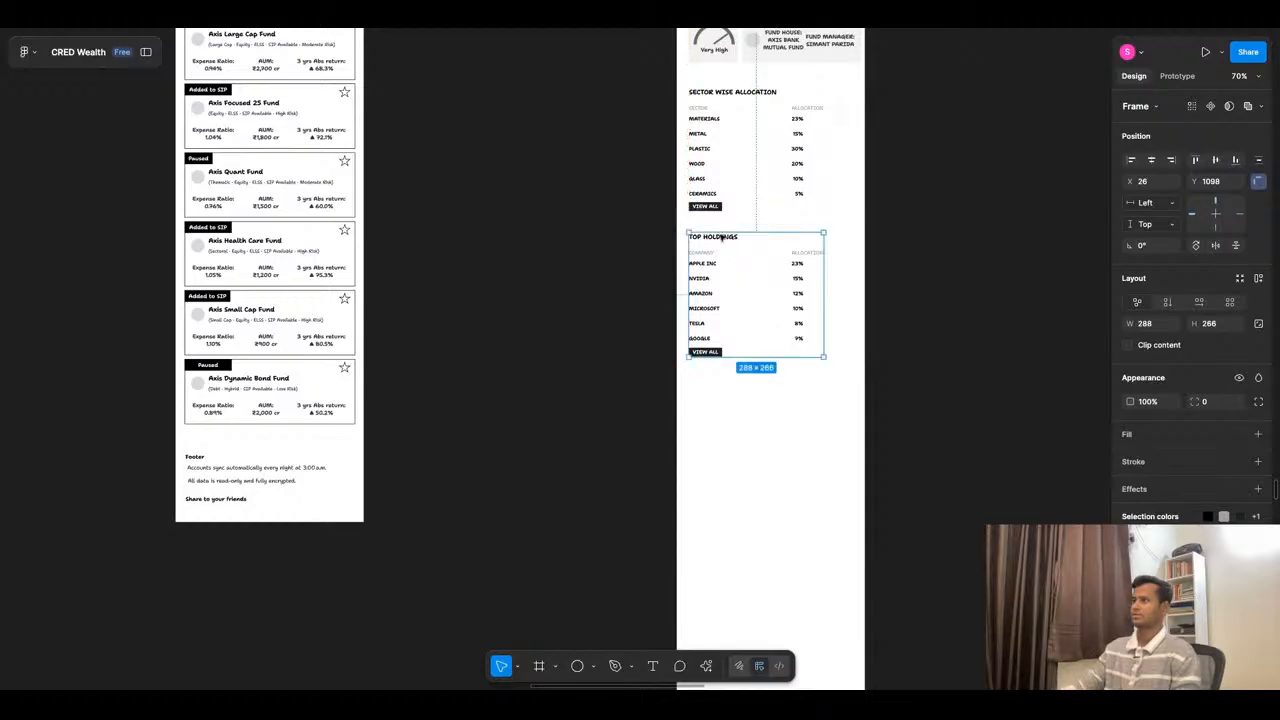
- Duplicate the TOP HOLDINGS section 43 px below the original and change the copy's title to PEER ANALYSIS
{"action": "mouse_move", "coordinate": [767, 449]}
{"action": "left_mouse_down"}
{"action": "mouse_move", "coordinate": [768, 294]}
{"action": "mouse_move", "coordinate": [758, 451]}
{"action": "left_mouse_up"}
{"action": "key", "text": "ctrl+d"}
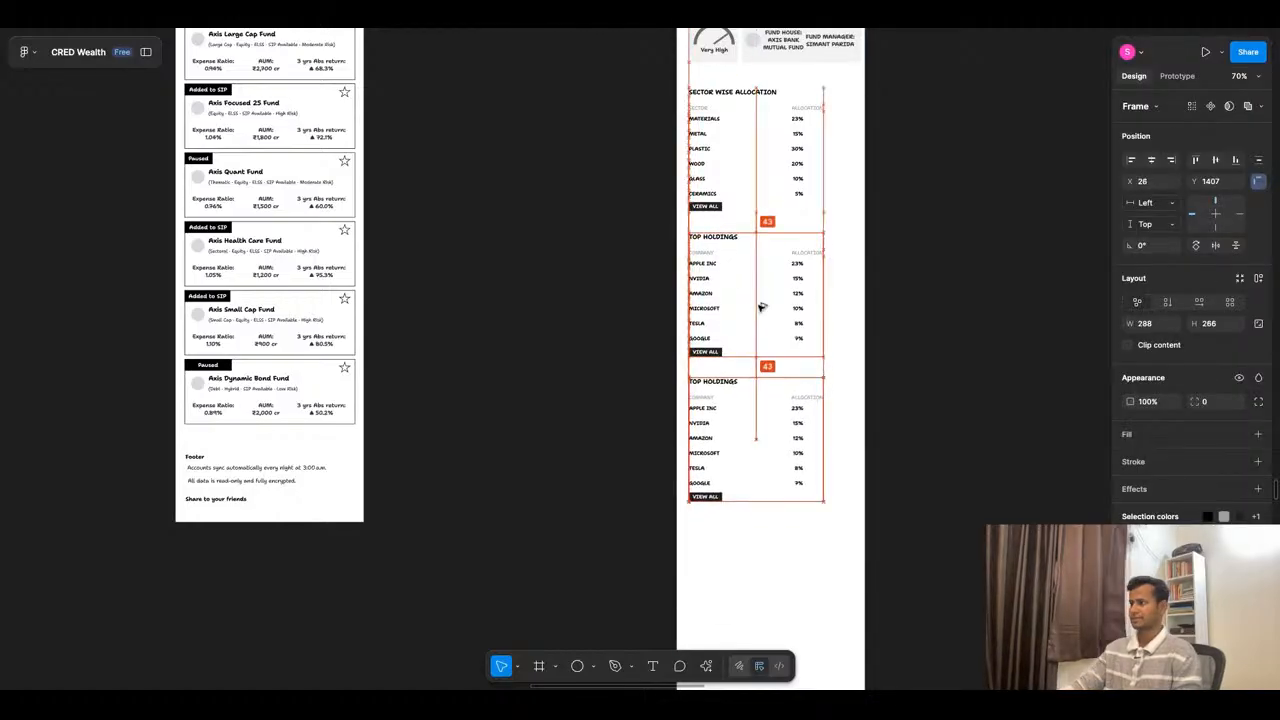
{"action": "double_click", "coordinate": [729, 386]}
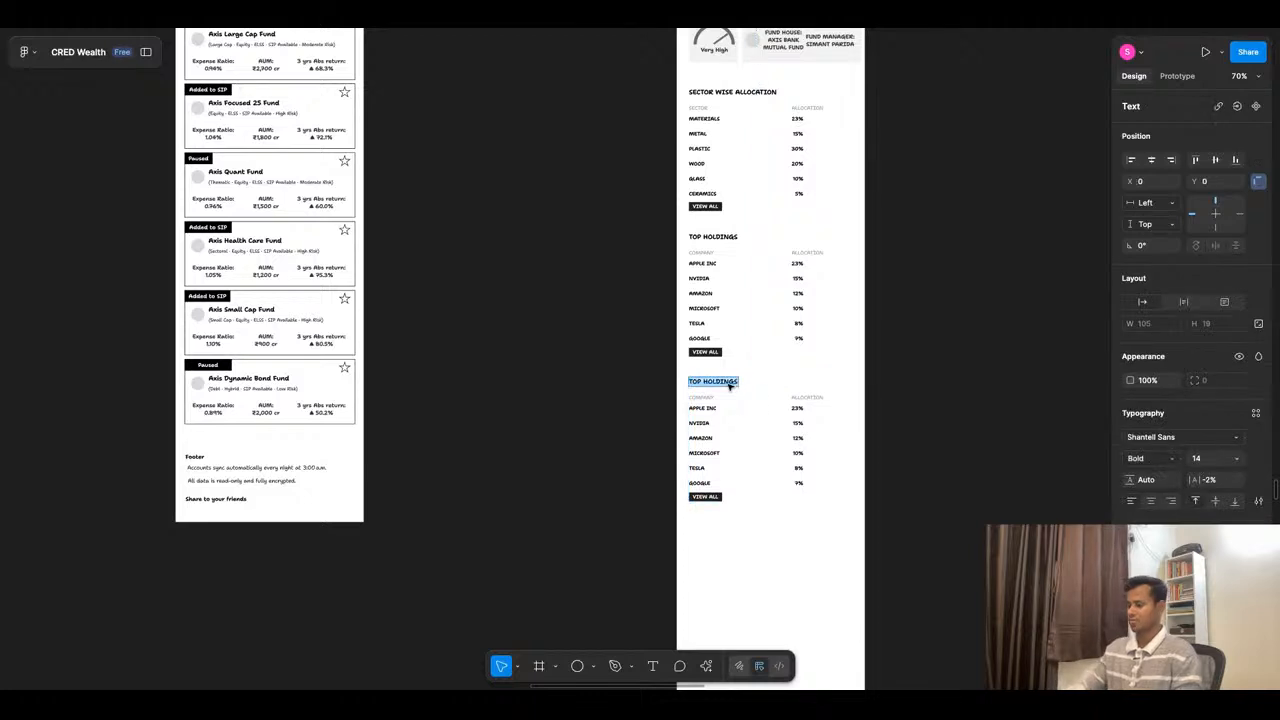
{"action": "type", "text": "PEER ANALYSIS"}
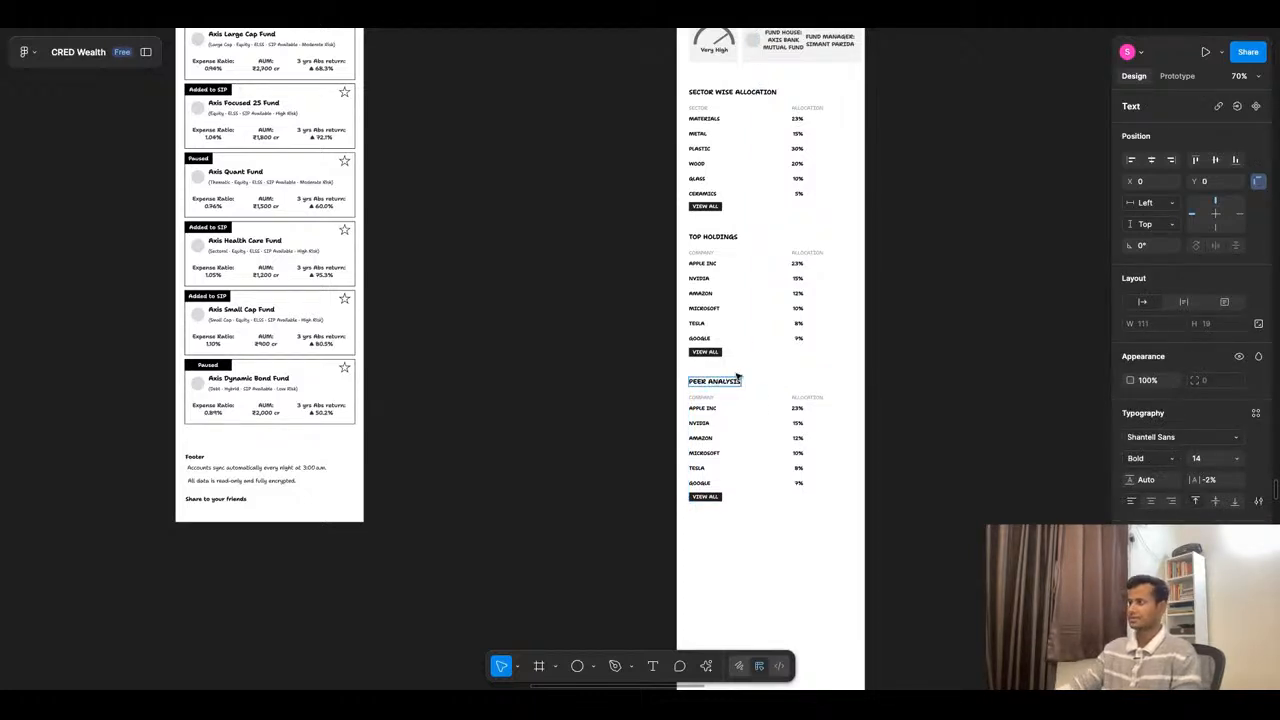
{"action": "left_click", "coordinate": [861, 515]}
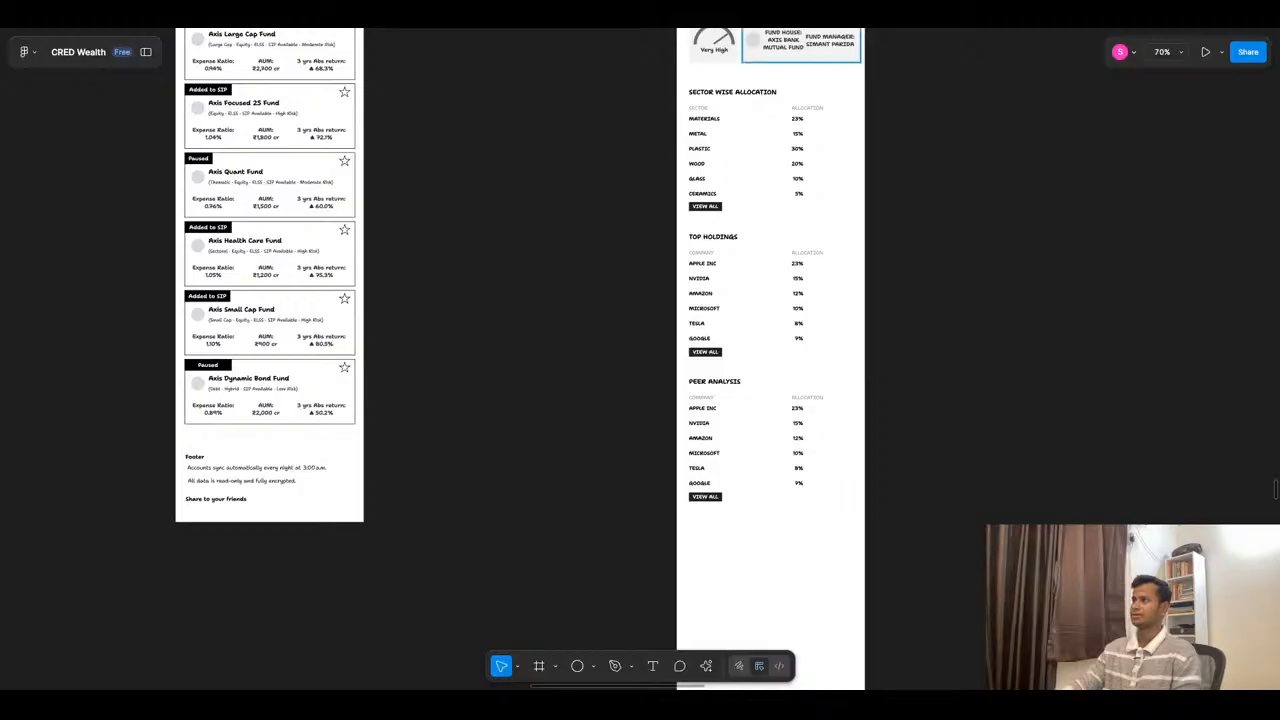
- Examine the peer comparison section in the competitor fund detail screenshots, then return to the wireframe's PEER ANALYSIS table
{"action": "left_click", "coordinate": [722, 14]}
{"action": "left_click", "coordinate": [552, 30]}
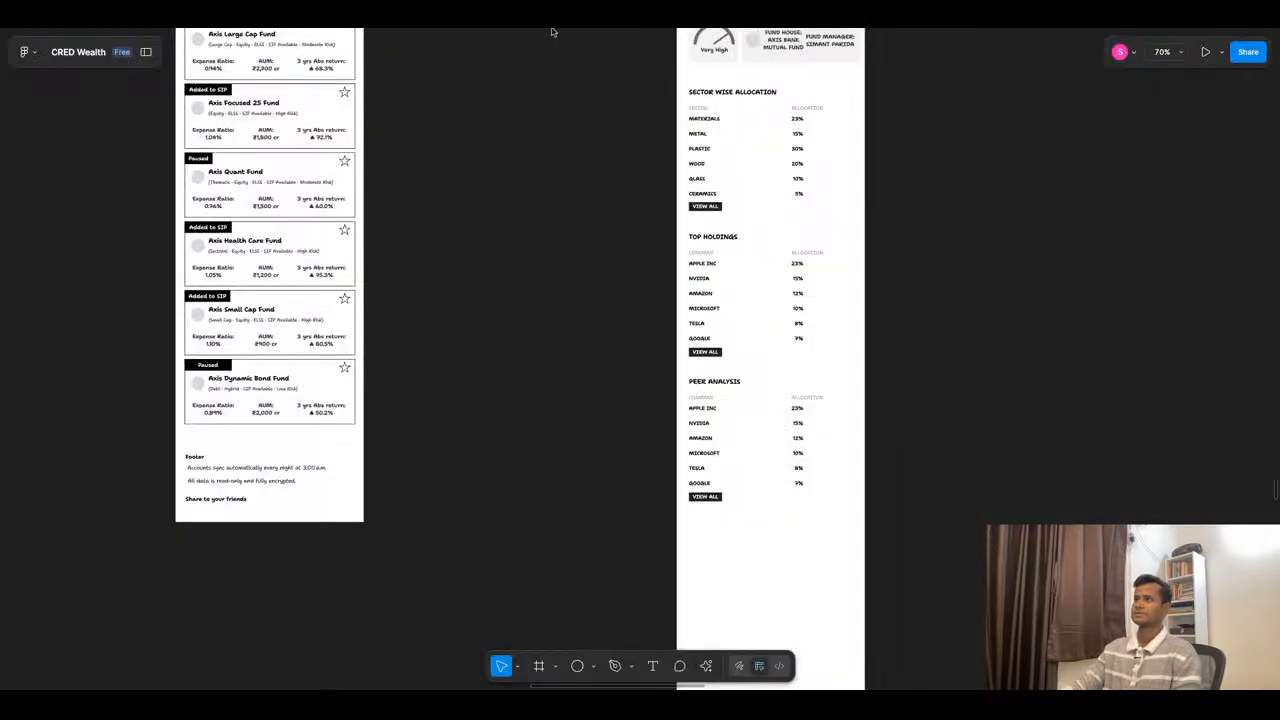
{"action": "scroll", "coordinate": [812, 163], "scroll_direction": "down", "scroll_amount": 10}
{"action": "scroll", "coordinate": [713, 413], "scroll_direction": "down", "scroll_amount": 3}
{"action": "scroll", "coordinate": [713, 413], "scroll_direction": "up", "scroll_amount": 3}
{"action": "scroll", "coordinate": [802, 222], "scroll_direction": "up", "scroll_amount": 5}
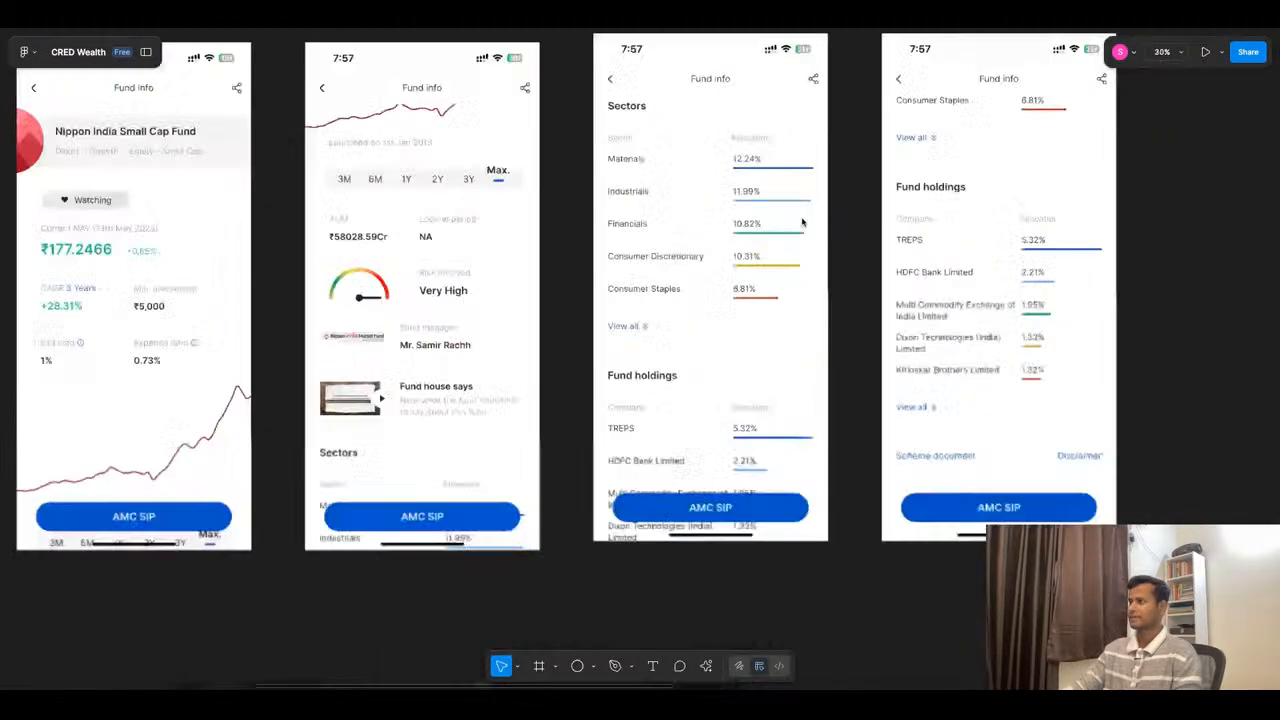
{"action": "scroll", "coordinate": [802, 222], "scroll_direction": "down", "scroll_amount": 8}
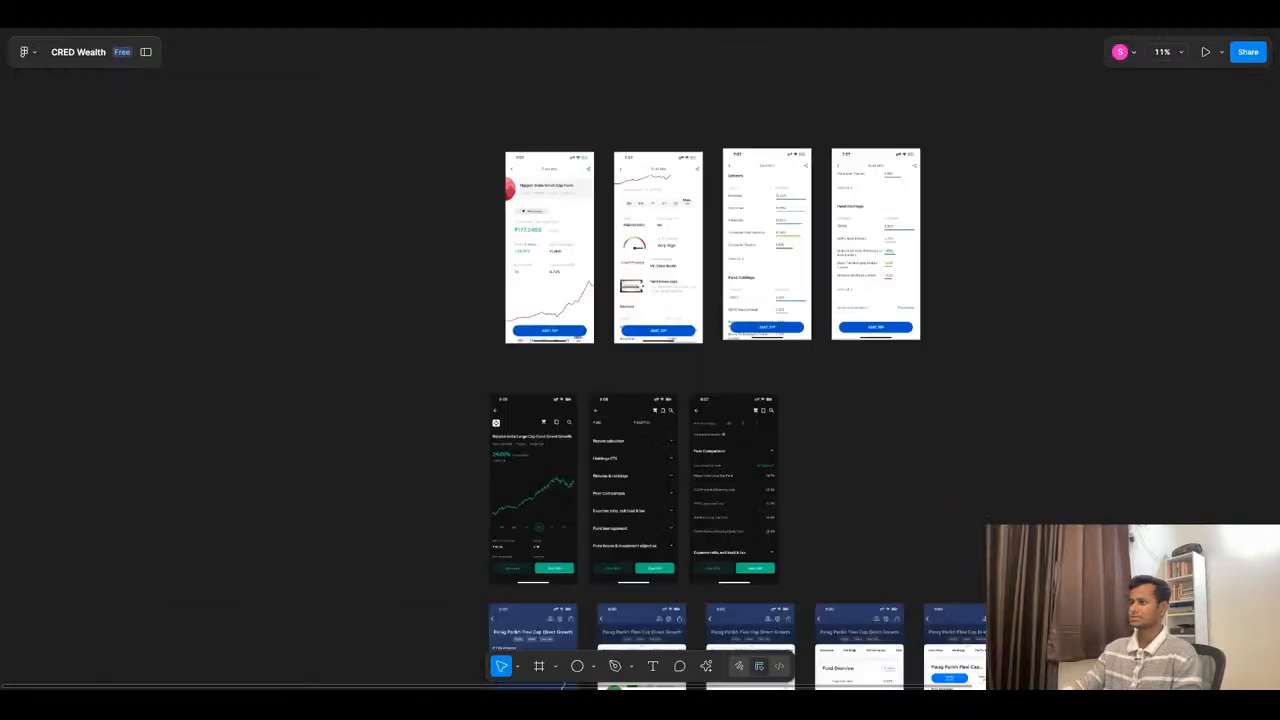
{"action": "scroll", "coordinate": [720, 289], "scroll_direction": "down", "scroll_amount": 2}
{"action": "scroll", "coordinate": [720, 289], "scroll_direction": "up", "scroll_amount": 5}
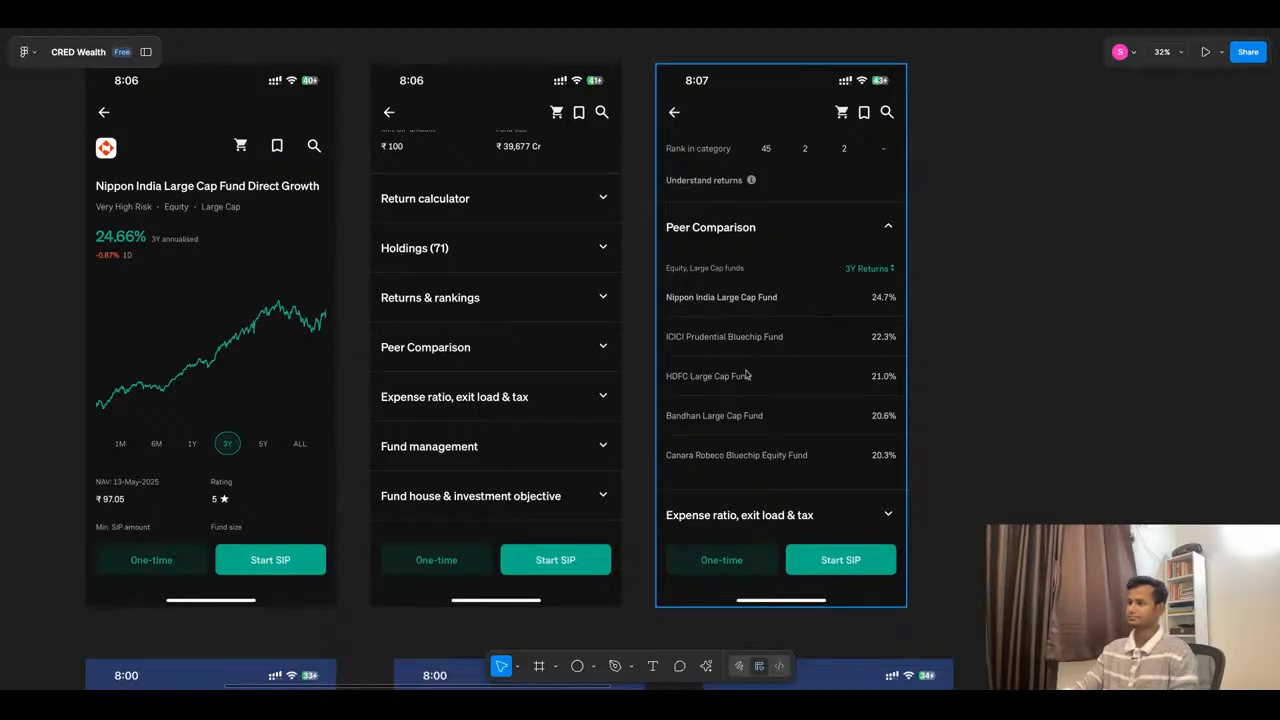
{"action": "scroll", "coordinate": [734, 336], "scroll_direction": "down", "scroll_amount": 10}
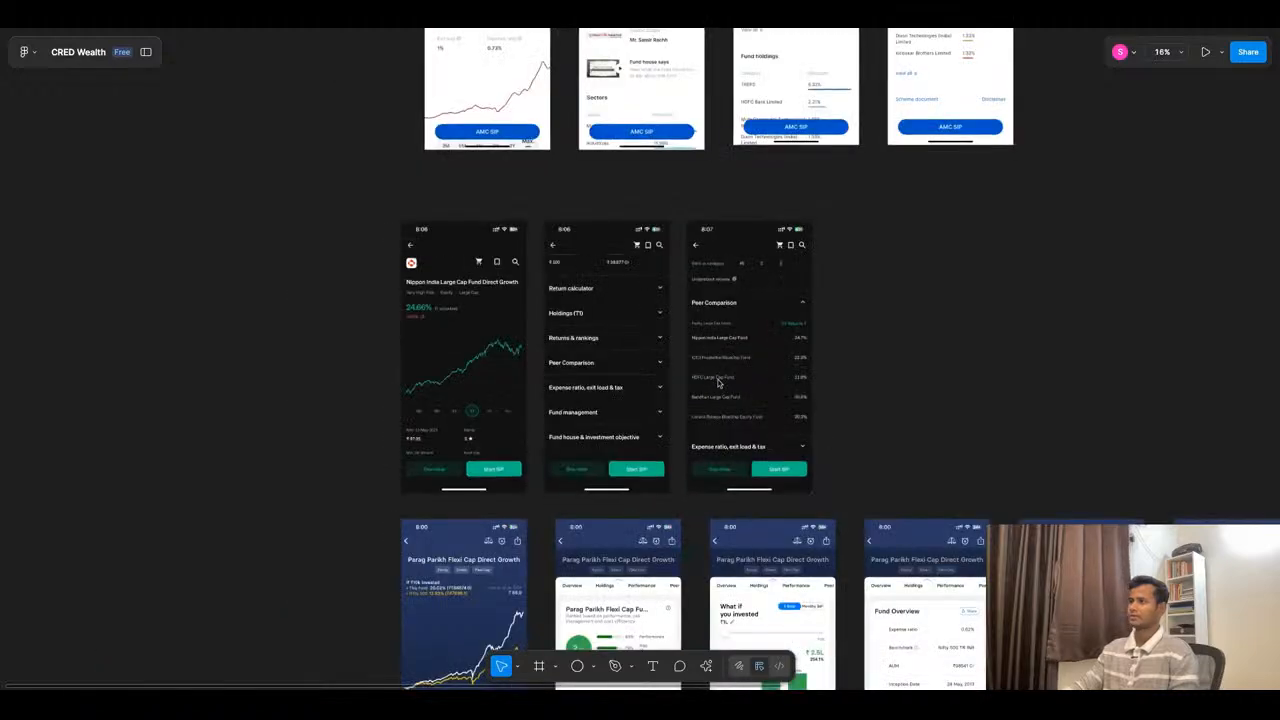
{"action": "scroll", "coordinate": [771, 166], "scroll_direction": "up", "scroll_amount": 5}
{"action": "scroll", "coordinate": [757, 243], "scroll_direction": "down", "scroll_amount": 5}
{"action": "scroll", "coordinate": [821, 147], "scroll_direction": "up", "scroll_amount": 3}
{"action": "scroll", "coordinate": [821, 147], "scroll_direction": "up", "scroll_amount": 10}
- Change the PEER ANALYSIS table's COMPANY heading to FUND NAME and its first row's name to THIS FUND
{"action": "left_click", "coordinate": [599, 237]}
{"action": "double_click", "coordinate": [599, 237]}
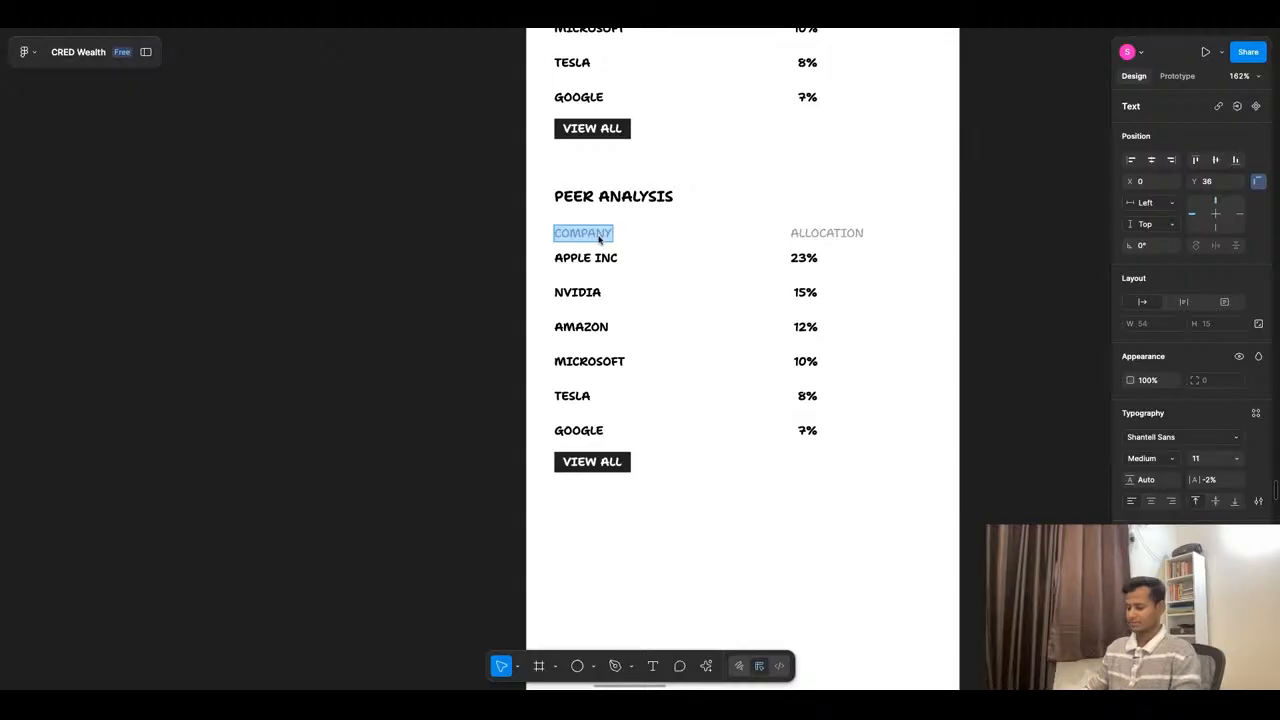
{"action": "type", "text": "FUND NAME"}
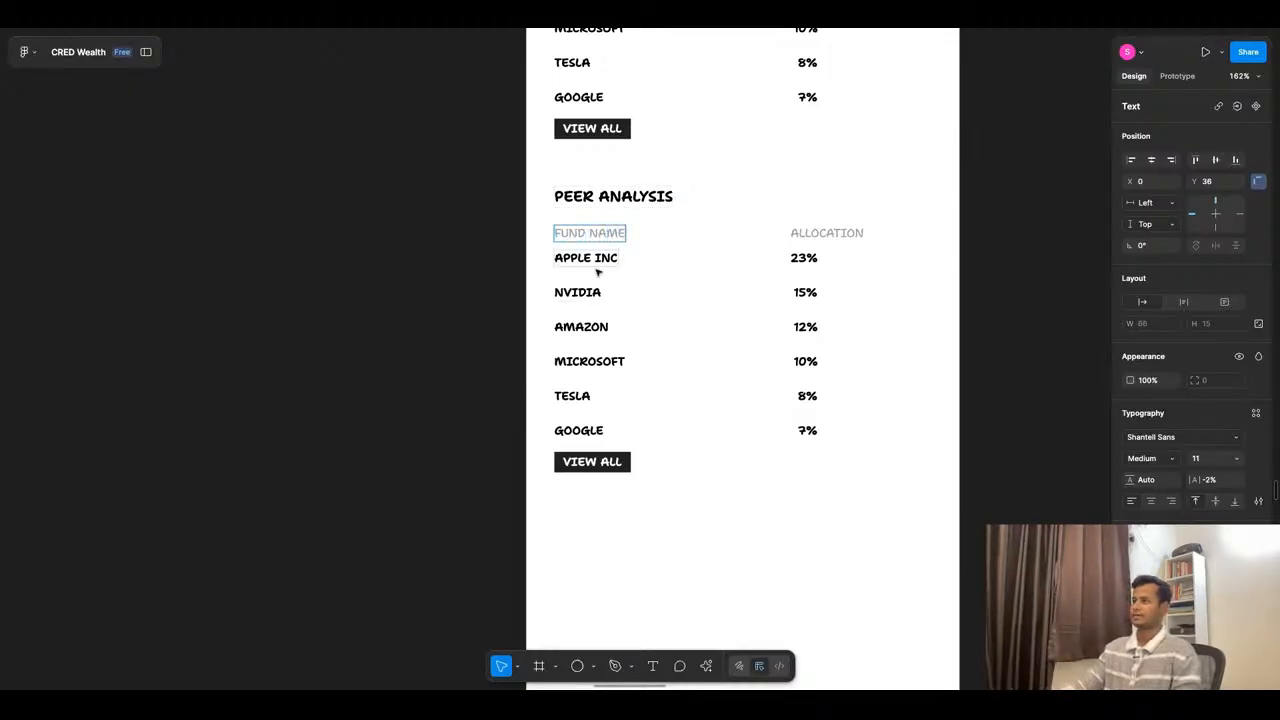
{"action": "double_click", "coordinate": [598, 259]}
{"action": "type", "text": "TH"}
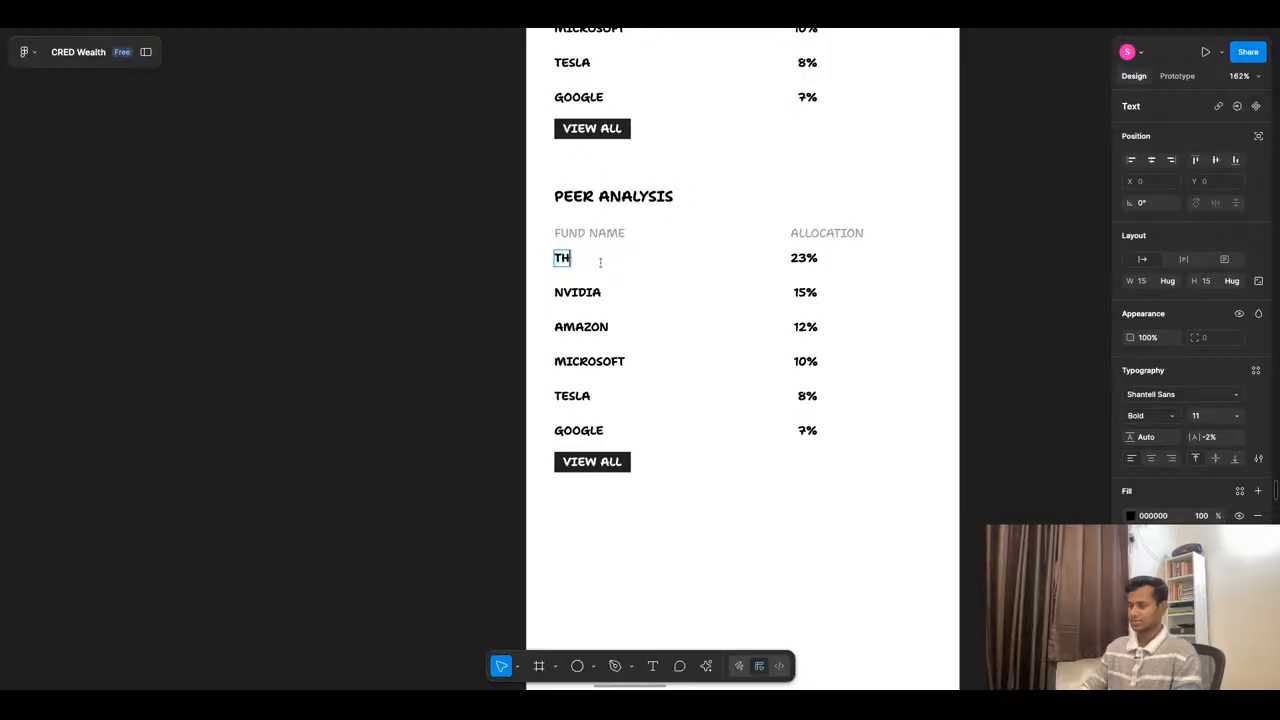
{"action": "type", "text": "IS FUND"}
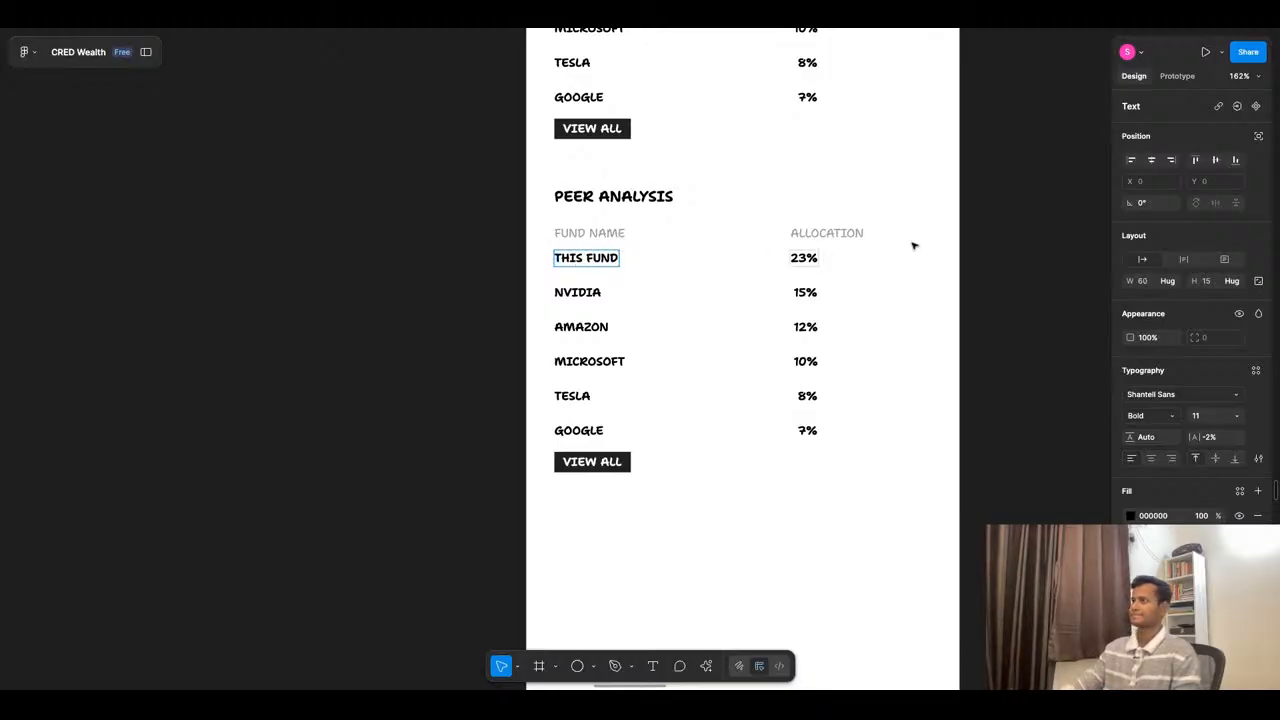
- Finish editing the PEER ANALYSIS table's first row name as THIS FUND and deselect it
{"action": "key", "text": "Escape"}
{"action": "left_click", "coordinate": [1012, 276]}
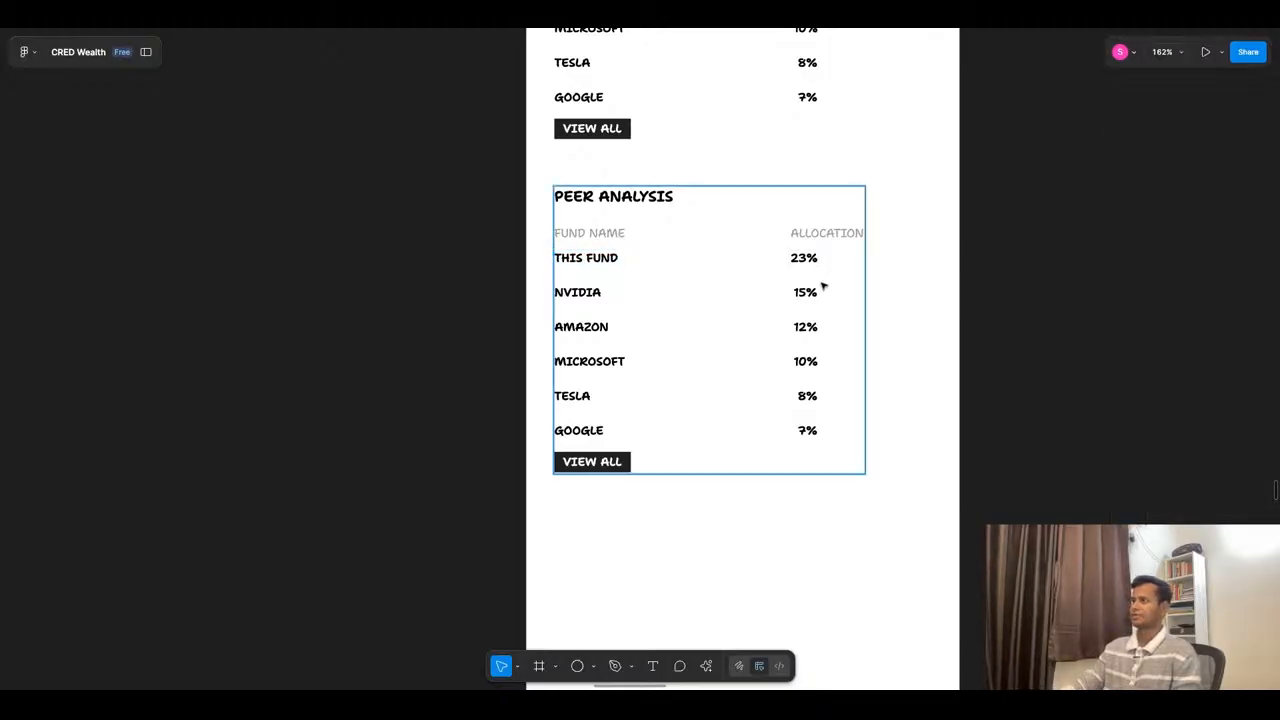
{"action": "left_click", "coordinate": [812, 265]}
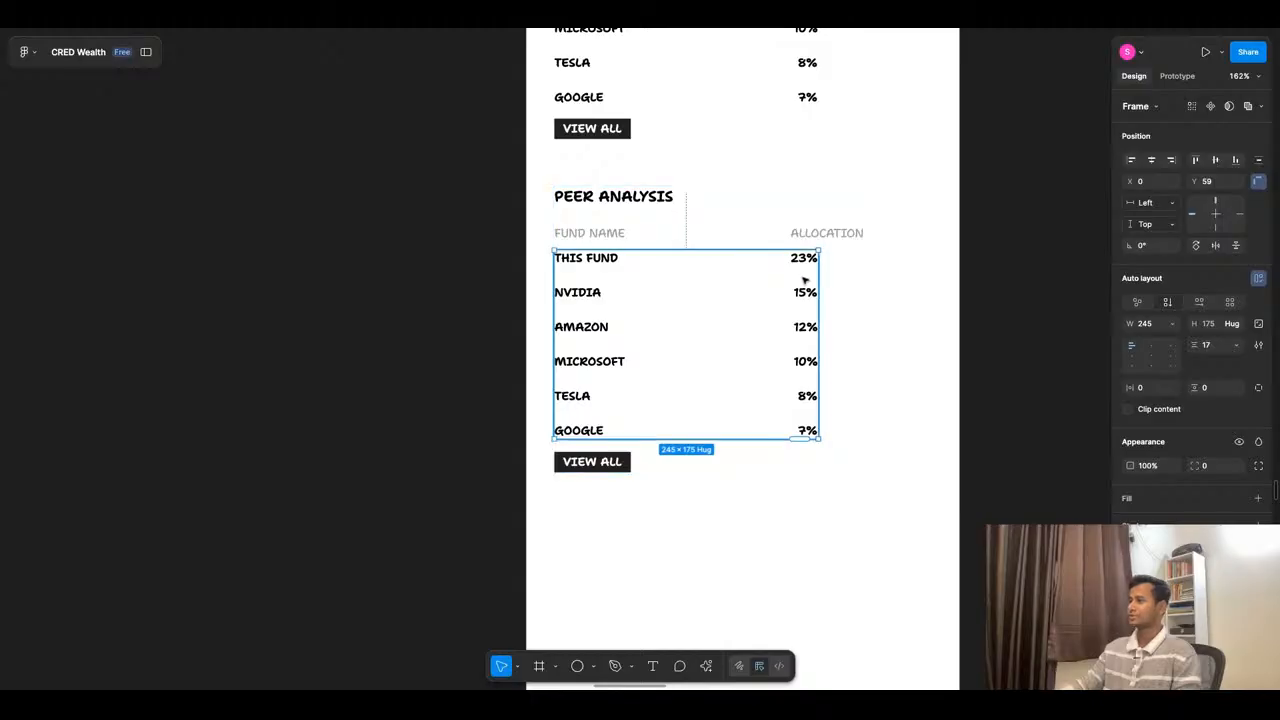
{"action": "left_click", "coordinate": [829, 239]}
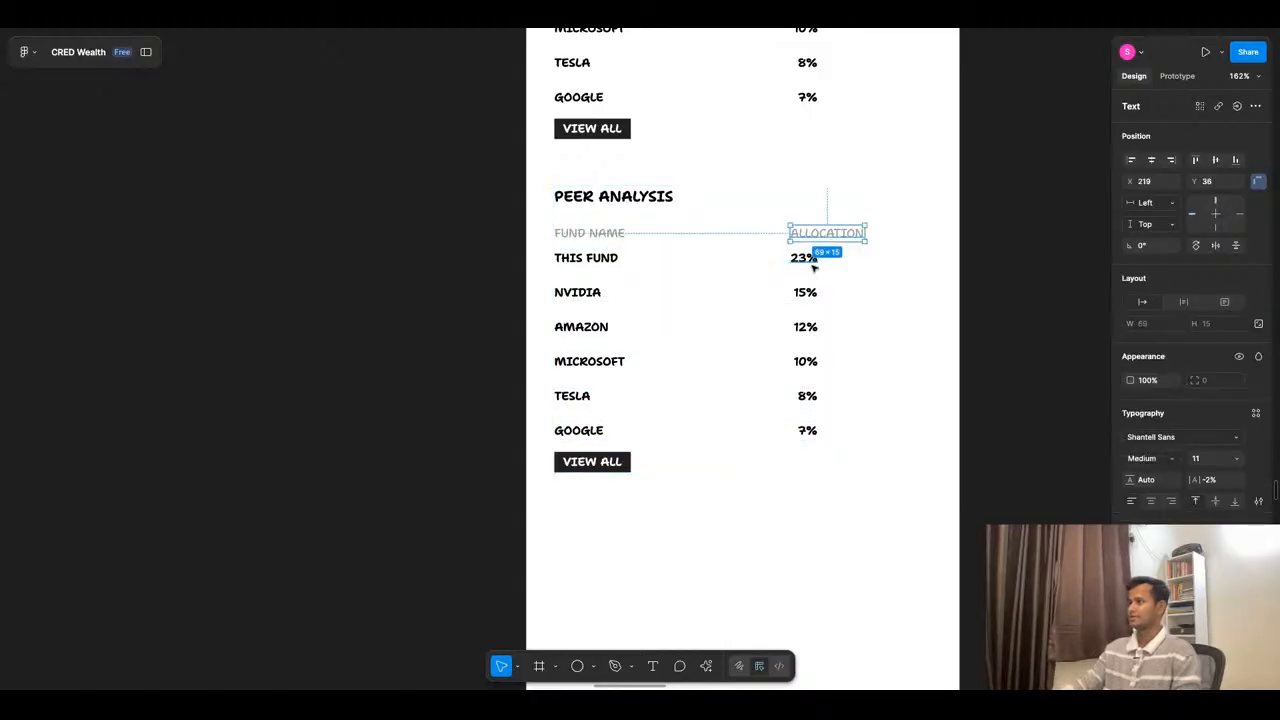
{"action": "left_click", "coordinate": [805, 258], "text": "shift"}
{"action": "left_click", "coordinate": [805, 293], "text": "shift"}
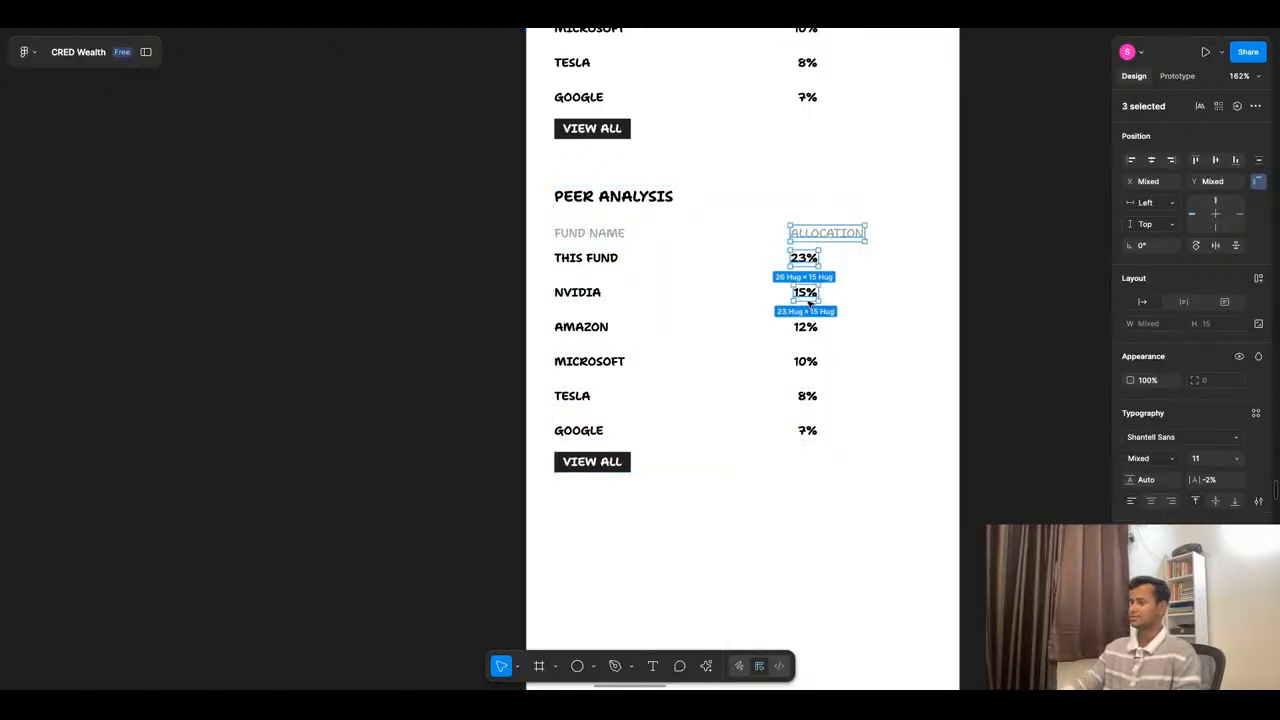
{"action": "left_click", "coordinate": [805, 327], "text": "shift"}
{"action": "left_click", "coordinate": [805, 361], "text": "shift"}
{"action": "left_click", "coordinate": [807, 396], "text": "shift"}
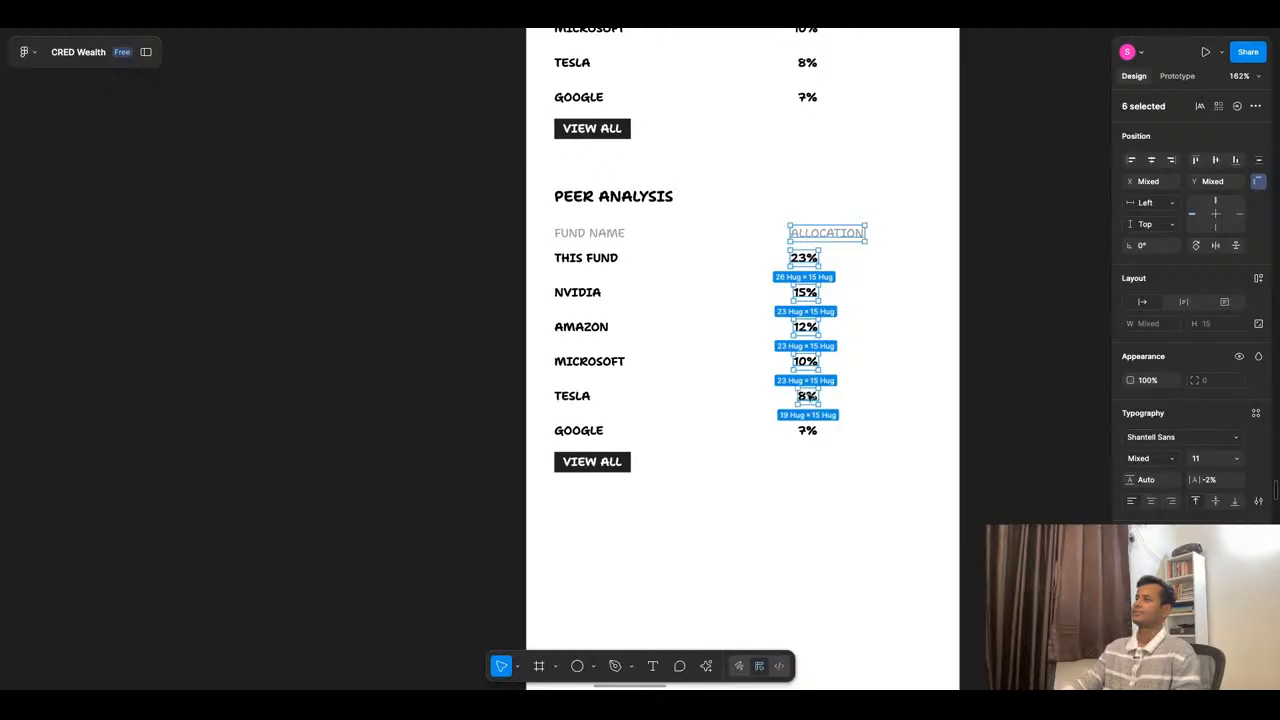
{"action": "left_click", "coordinate": [807, 430], "text": "shift"}
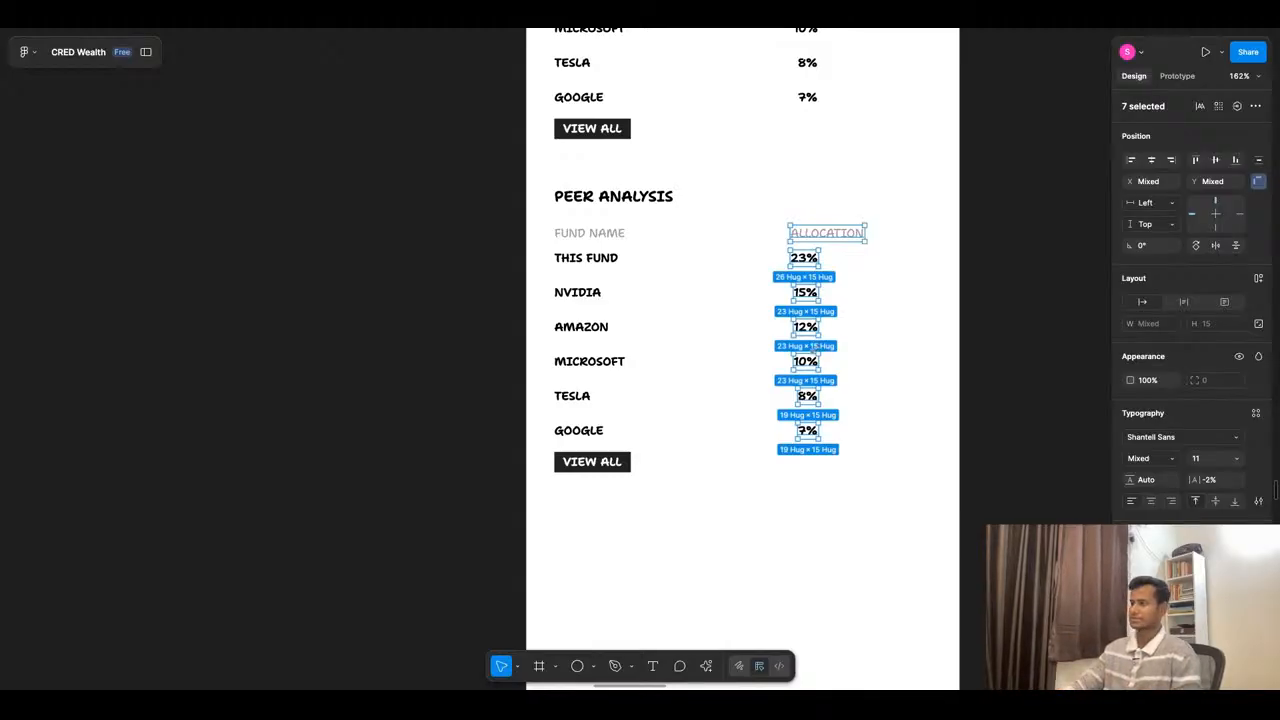
- Change the PEER ANALYSIS table's ALLOCATION heading to RETURNS (3 YEARS)
{"action": "left_click", "coordinate": [840, 240]}
{"action": "double_click", "coordinate": [840, 240]}
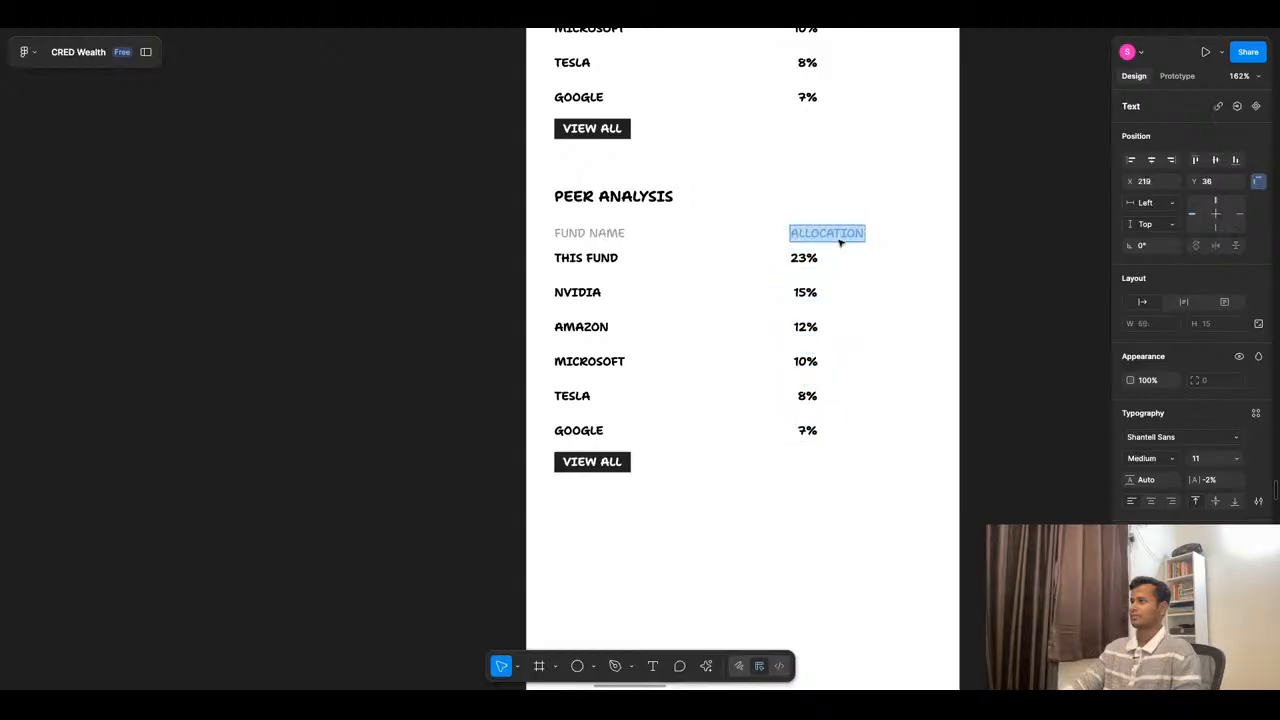
{"action": "type", "text": "RETURNS"}
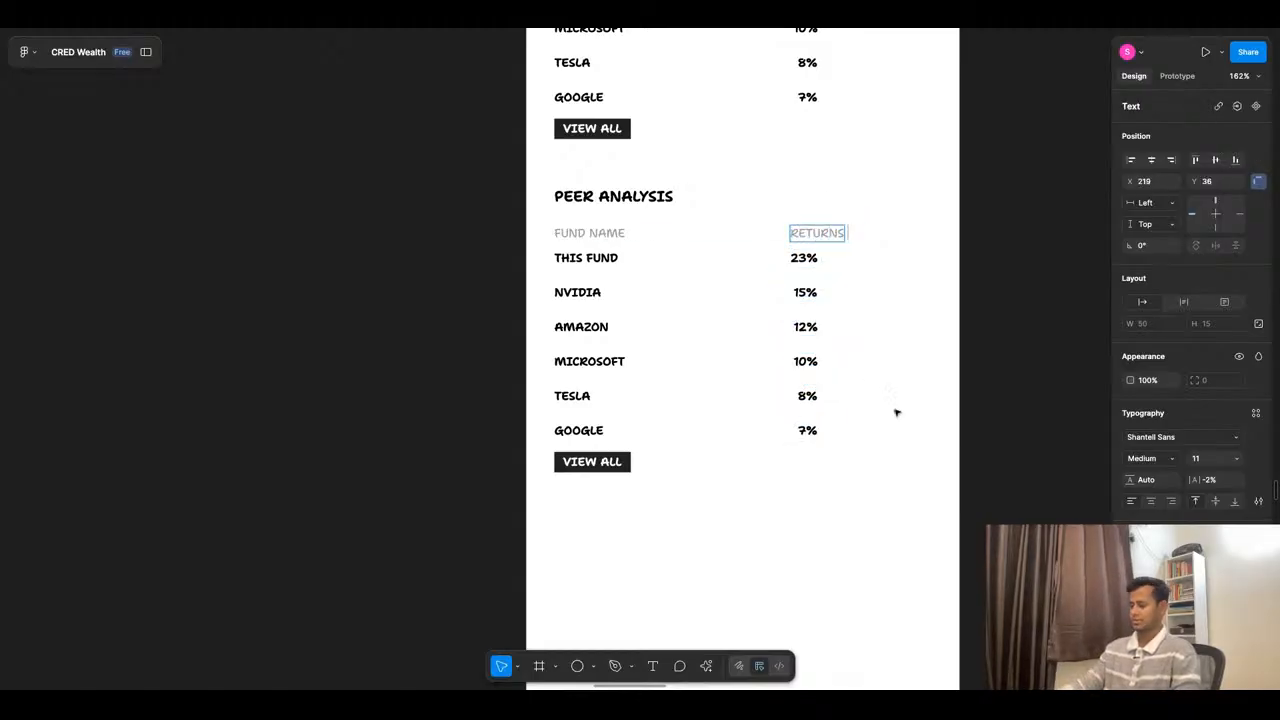
{"action": "type", "text": " (3 YE"}
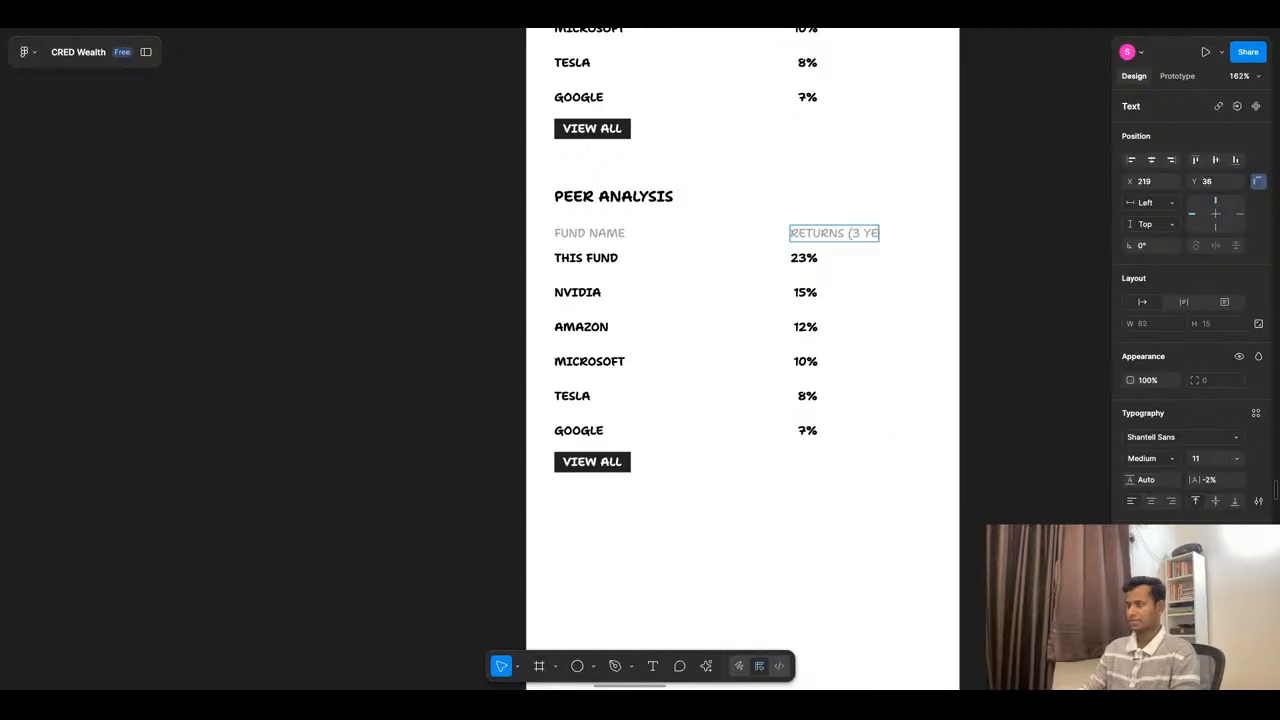
{"action": "type", "text": "ARS)"}
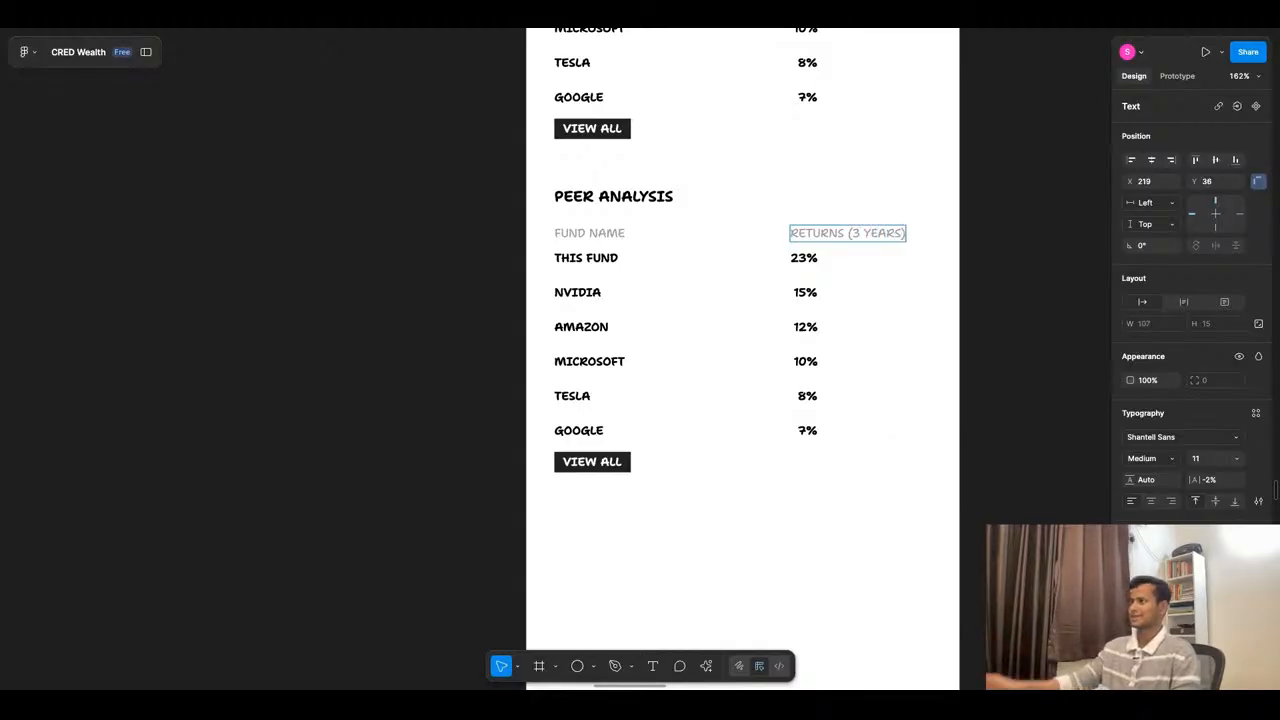
{"action": "key", "text": "Escape"}
{"action": "key", "text": "Escape"}
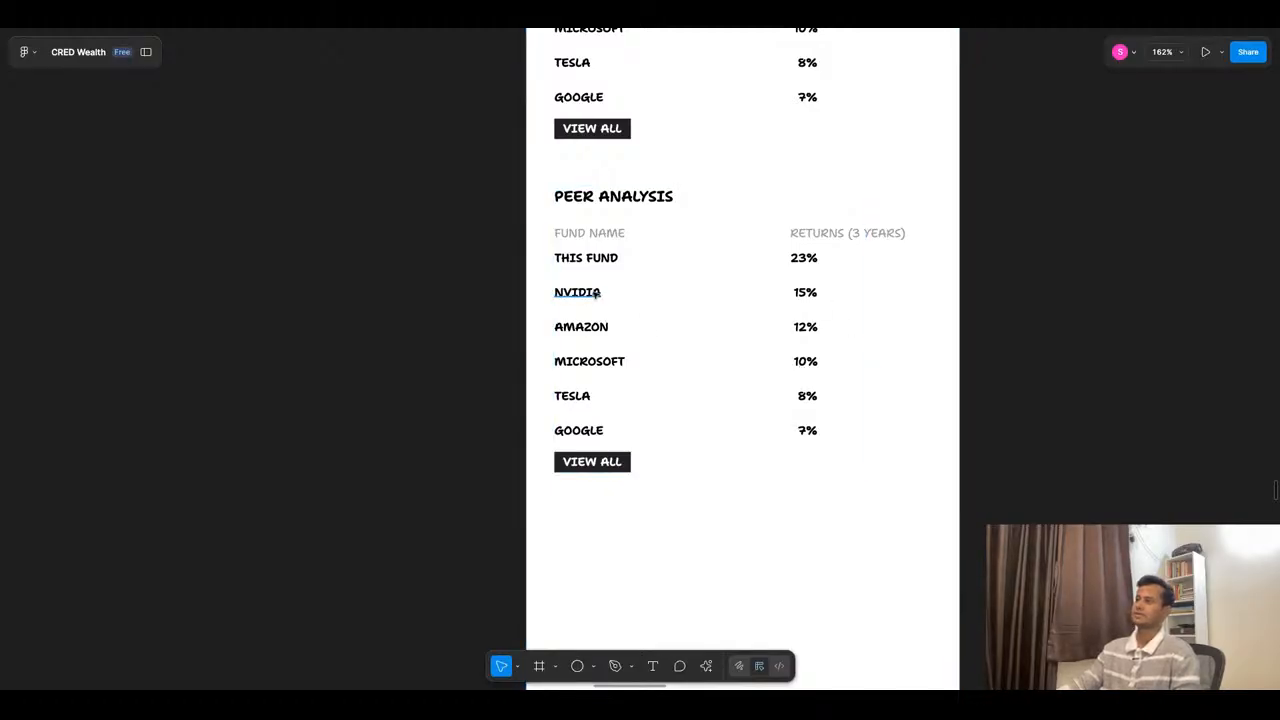
- Rename the NVIDIA row in the PEER ANALYSIS table to AXIS BANK SMALL CAP FUND
{"action": "left_click", "coordinate": [580, 292]}
{"action": "type", "text": "AXIS BANK SMALL CAP FUND"}
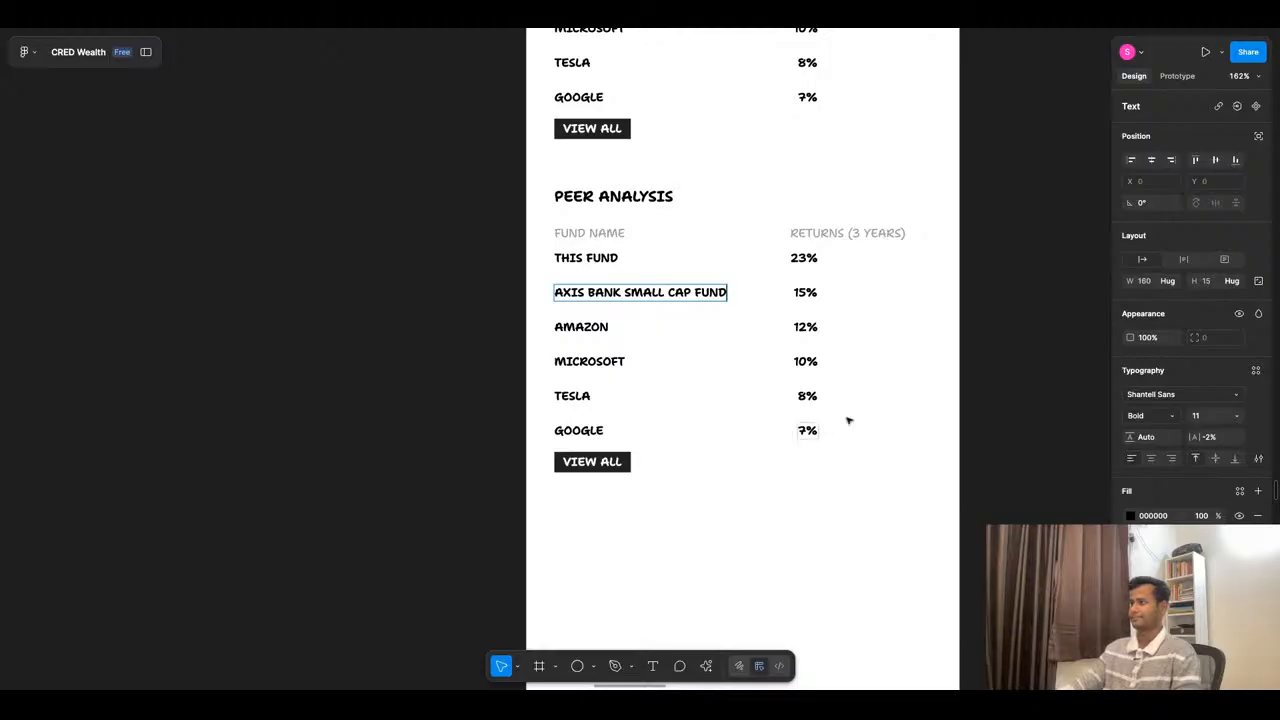
{"action": "left_click", "coordinate": [908, 400]}
- Delete the AMAZON, MICROSOFT, TESLA and GOOGLE rows from the PEER ANALYSIS table
{"action": "left_click", "coordinate": [643, 337]}
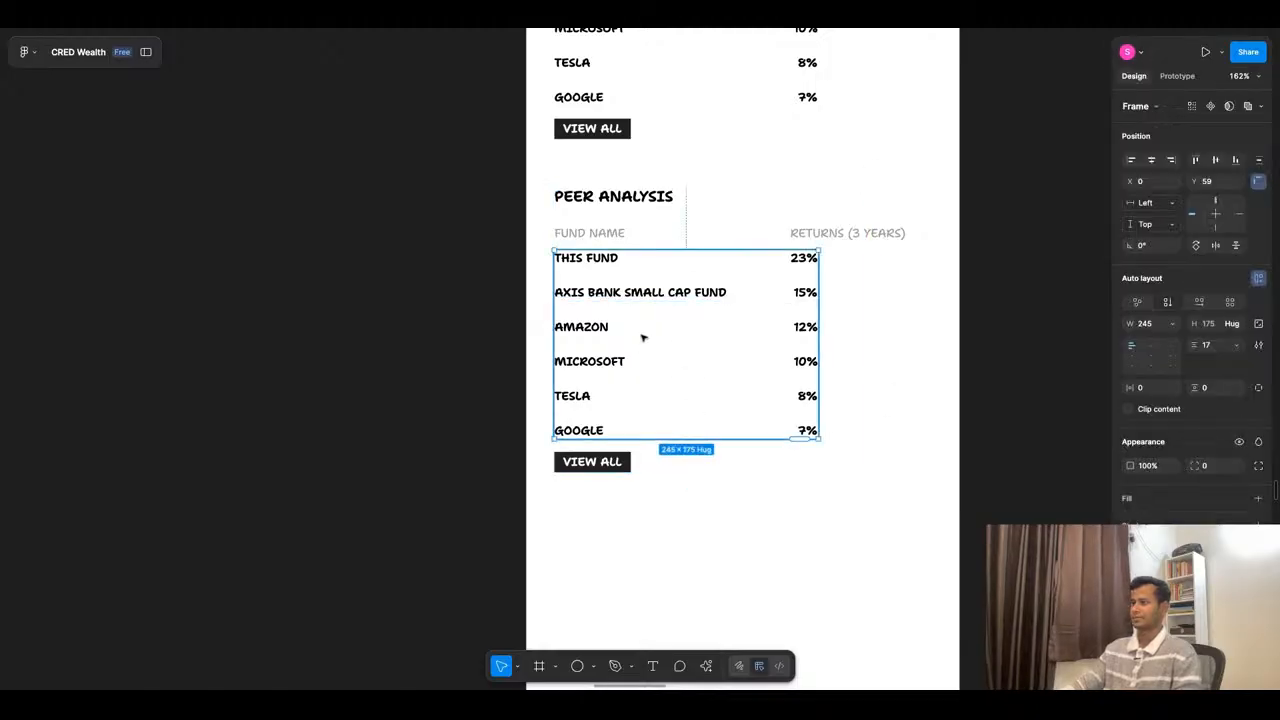
{"action": "left_click", "coordinate": [645, 336]}
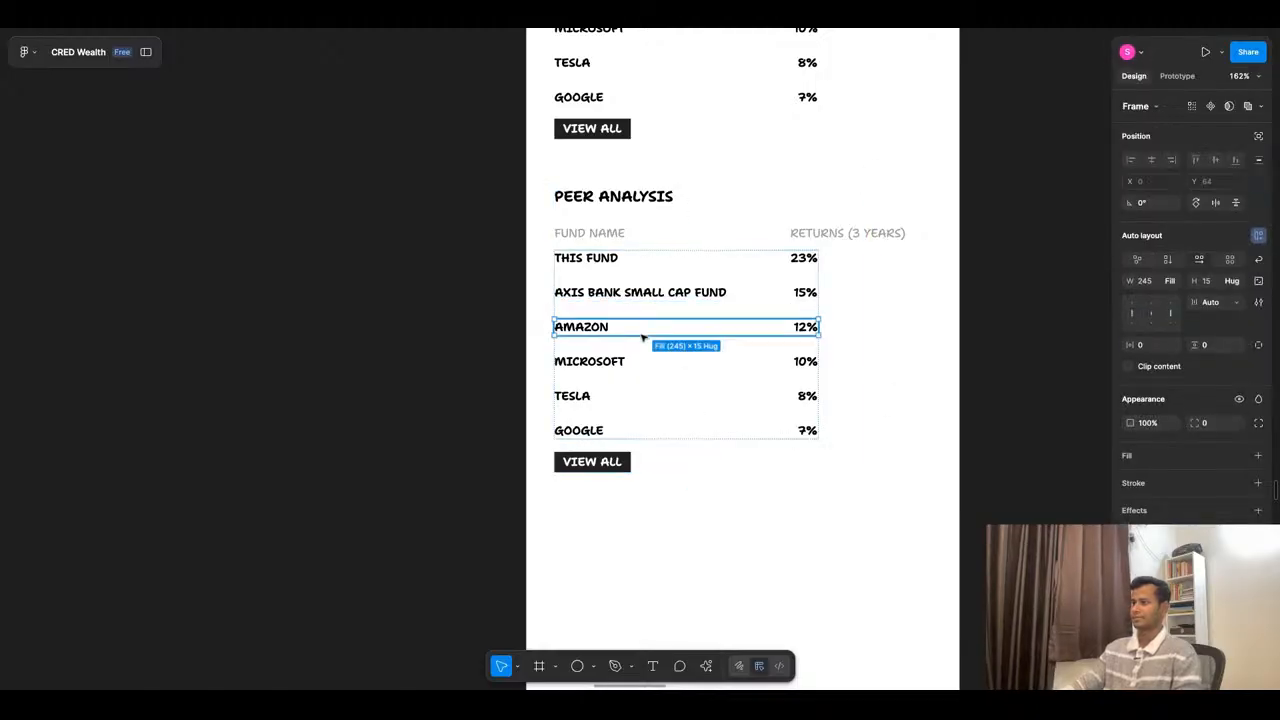
{"action": "left_click", "coordinate": [626, 366], "text": "shift"}
{"action": "left_click", "coordinate": [626, 397], "text": "shift"}
{"action": "left_click", "coordinate": [628, 432], "text": "shift"}
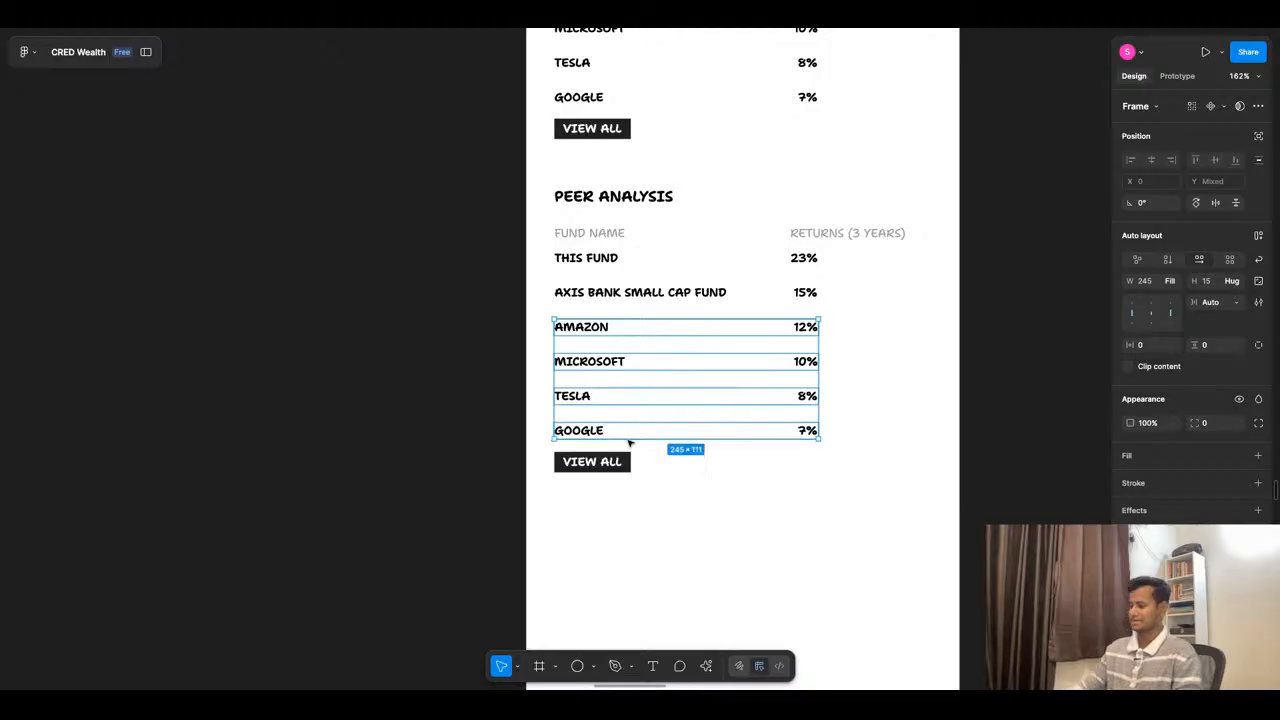
{"action": "key", "text": "Delete"}
- Extend the PEER ANALYSIS row list to six rows, filling the four new rows with generated fund names and returns
{"action": "left_click", "coordinate": [764, 296]}
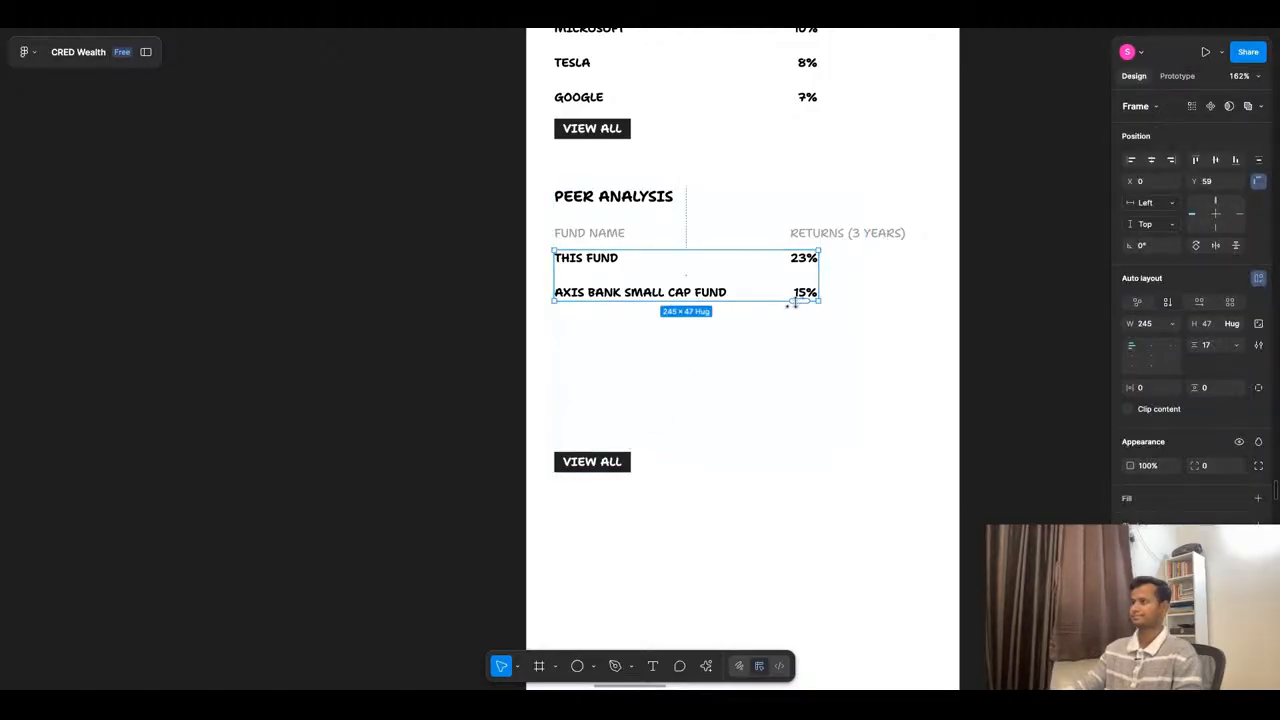
{"action": "left_click_drag", "start_coordinate": [797, 302], "coordinate": [797, 394]}
{"action": "left_click_drag", "start_coordinate": [795, 302], "coordinate": [797, 437]}
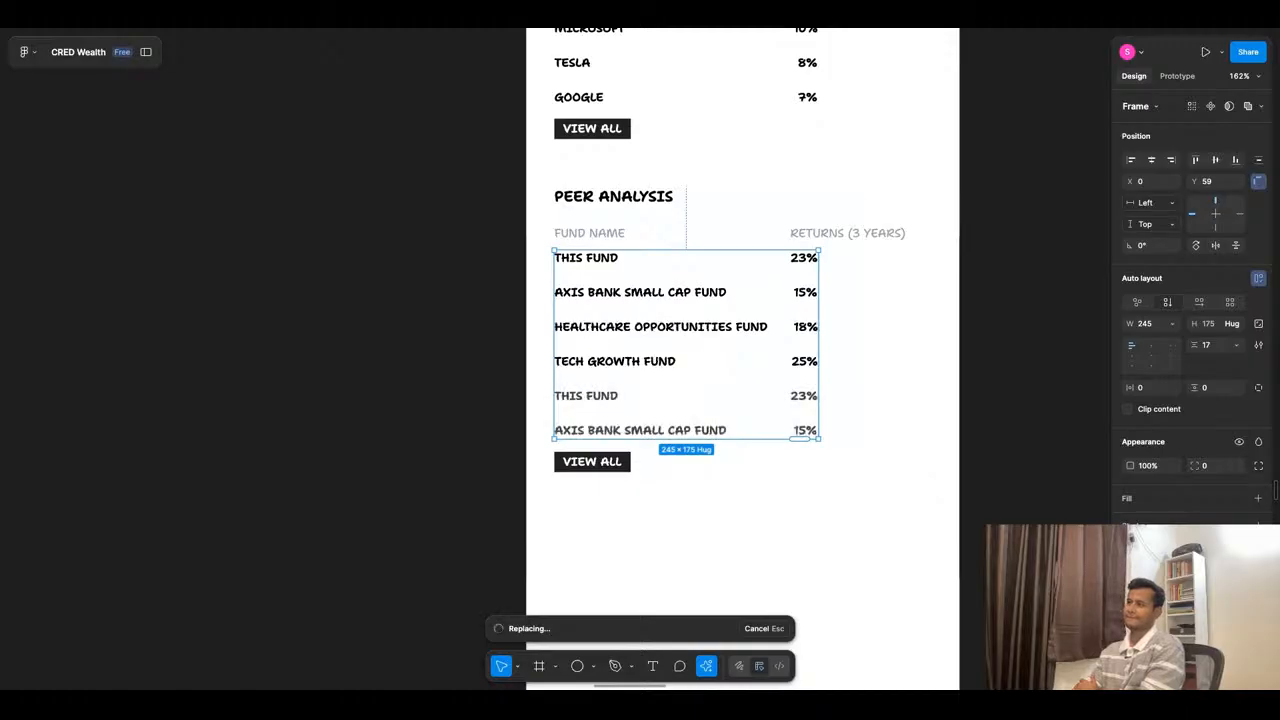
{"action": "key", "text": "Escape"}
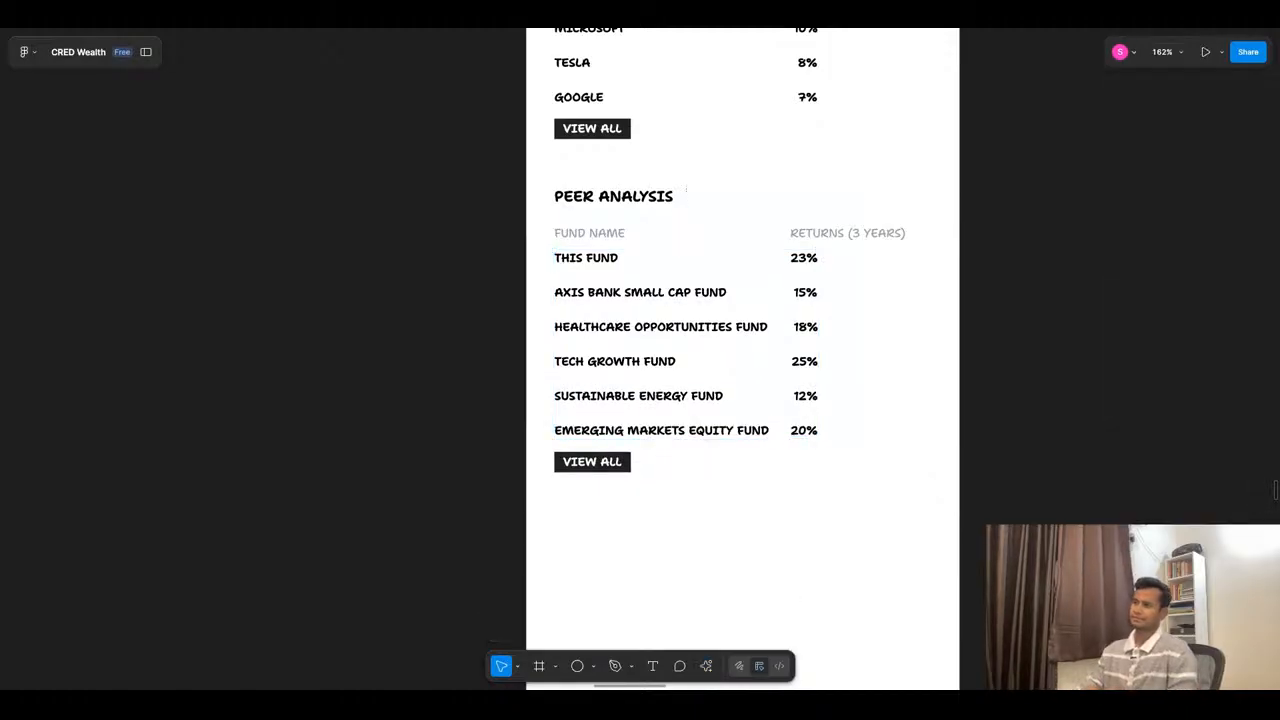
- Review the fund detail wireframe, switch to ChatGPT to read its call-to-action, FAQ and UX suggestions, and return to the Figma wireframe
{"action": "scroll", "coordinate": [803, 355], "scroll_direction": "down", "scroll_amount": 3}
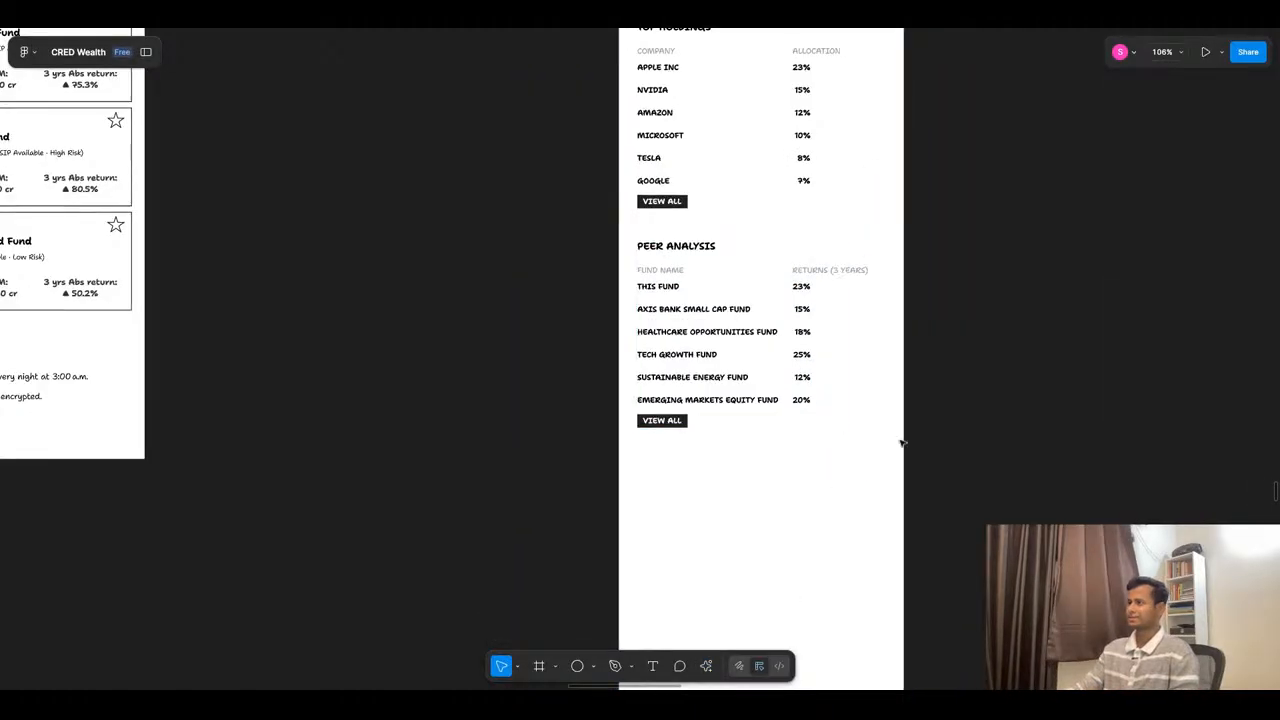
{"action": "scroll", "coordinate": [785, 302], "scroll_direction": "down", "scroll_amount": 4}
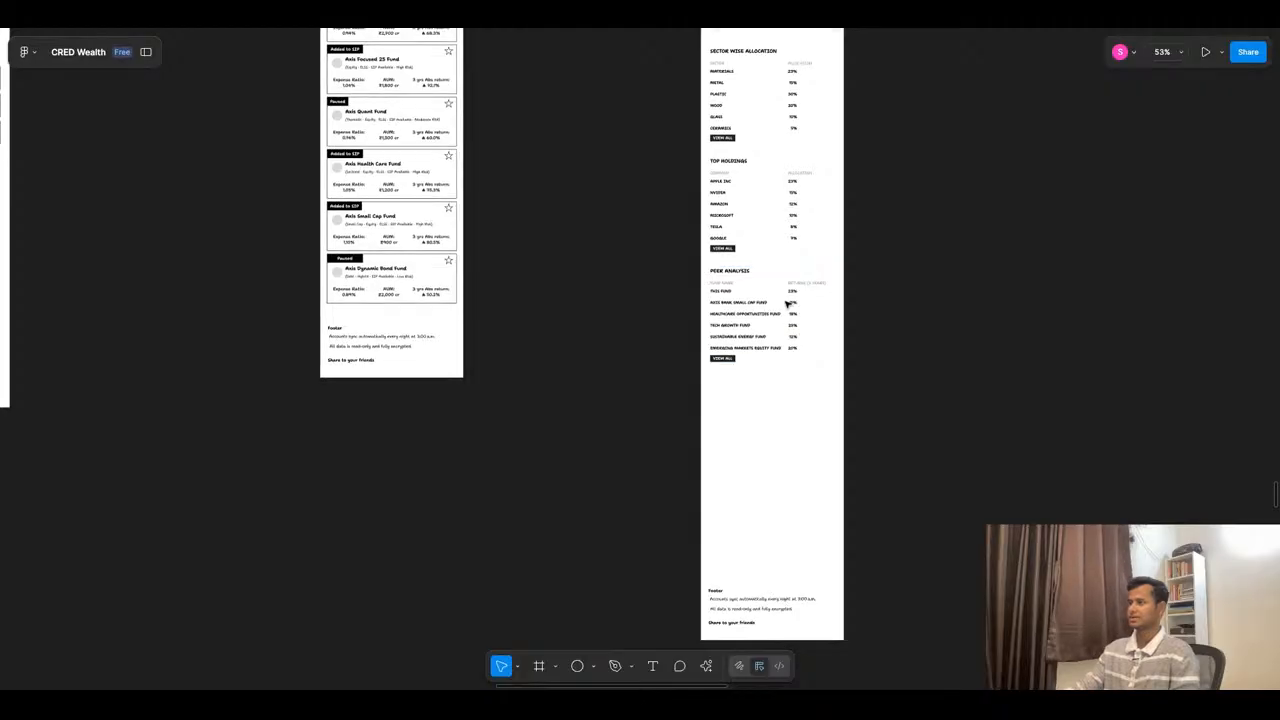
{"action": "scroll", "coordinate": [789, 306], "scroll_direction": "down", "scroll_amount": 3}
{"action": "scroll", "coordinate": [783, 370], "scroll_direction": "up", "scroll_amount": 4}
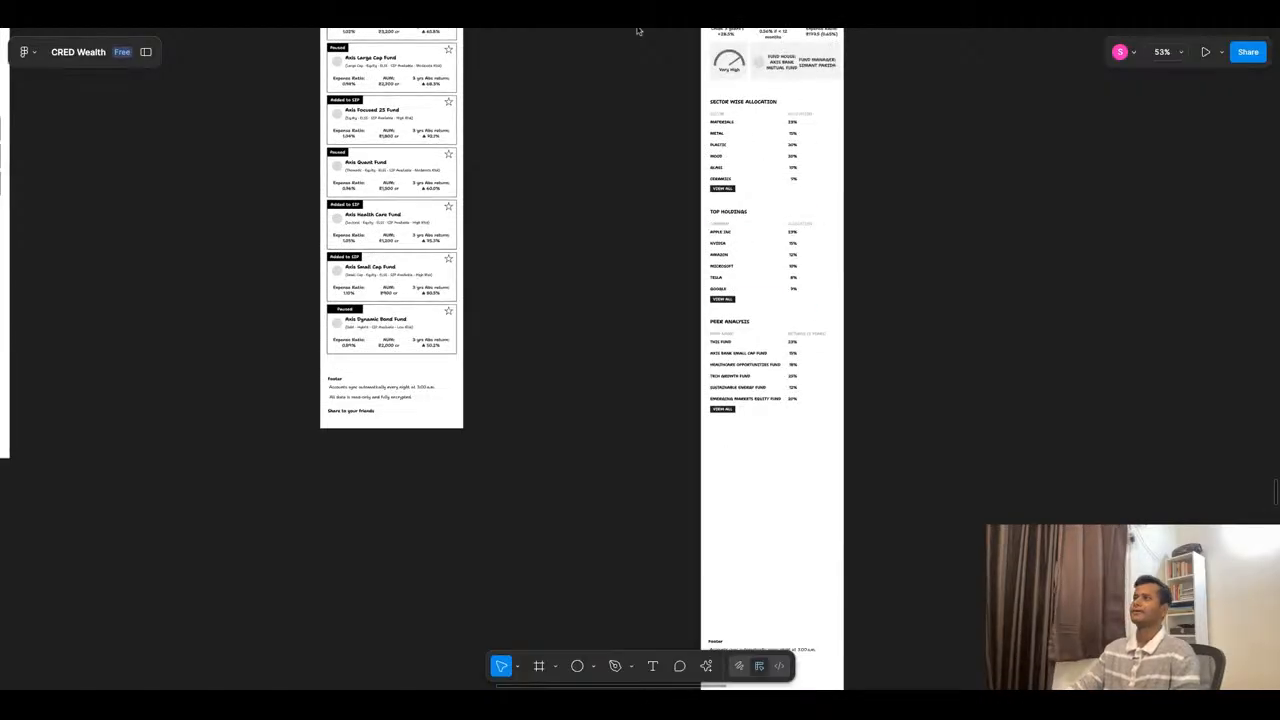
{"action": "left_click", "coordinate": [639, 30]}
{"action": "scroll", "coordinate": [762, 386], "scroll_direction": "down", "scroll_amount": 2}
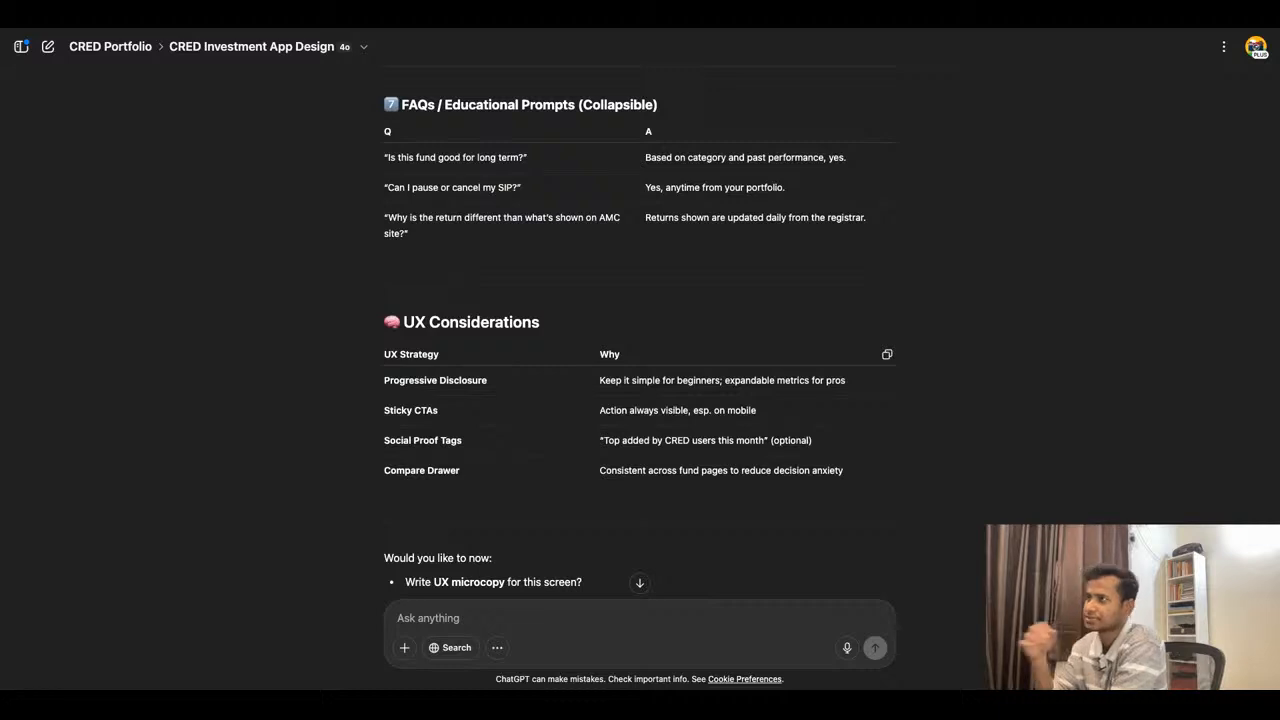
{"action": "scroll", "coordinate": [634, 323], "scroll_direction": "up", "scroll_amount": 1}
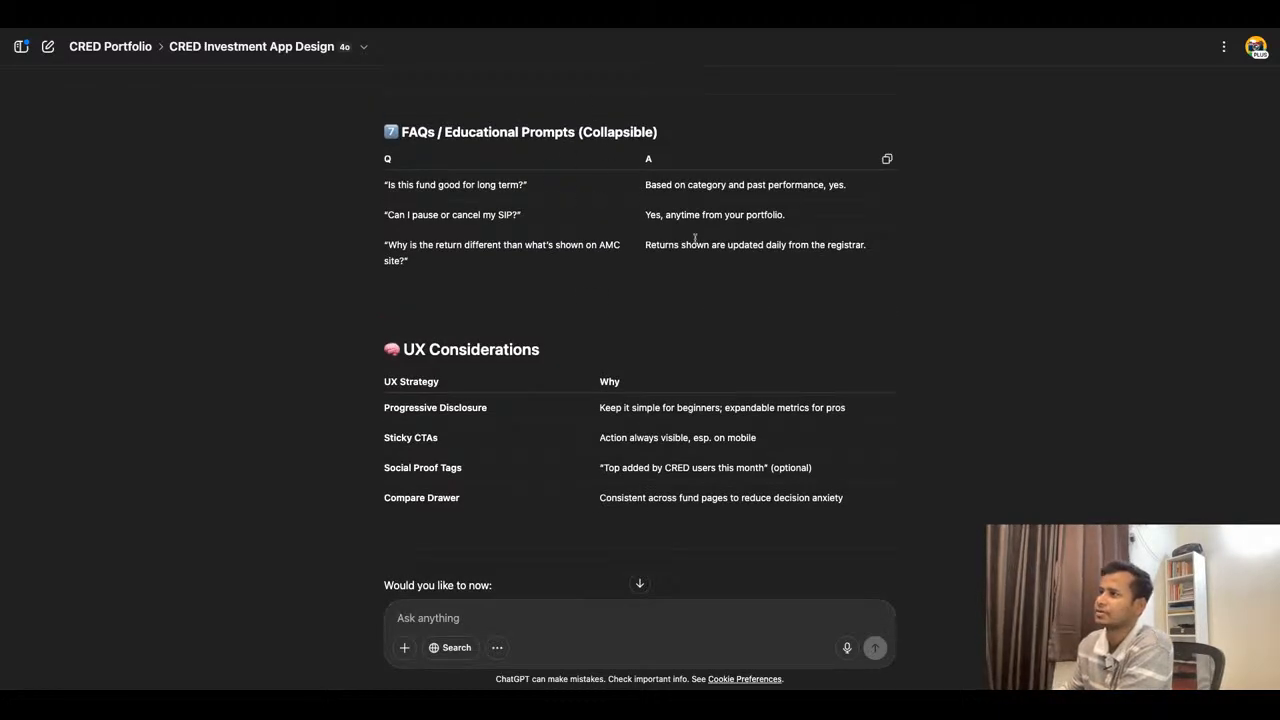
{"action": "scroll", "coordinate": [694, 238], "scroll_direction": "up", "scroll_amount": 5}
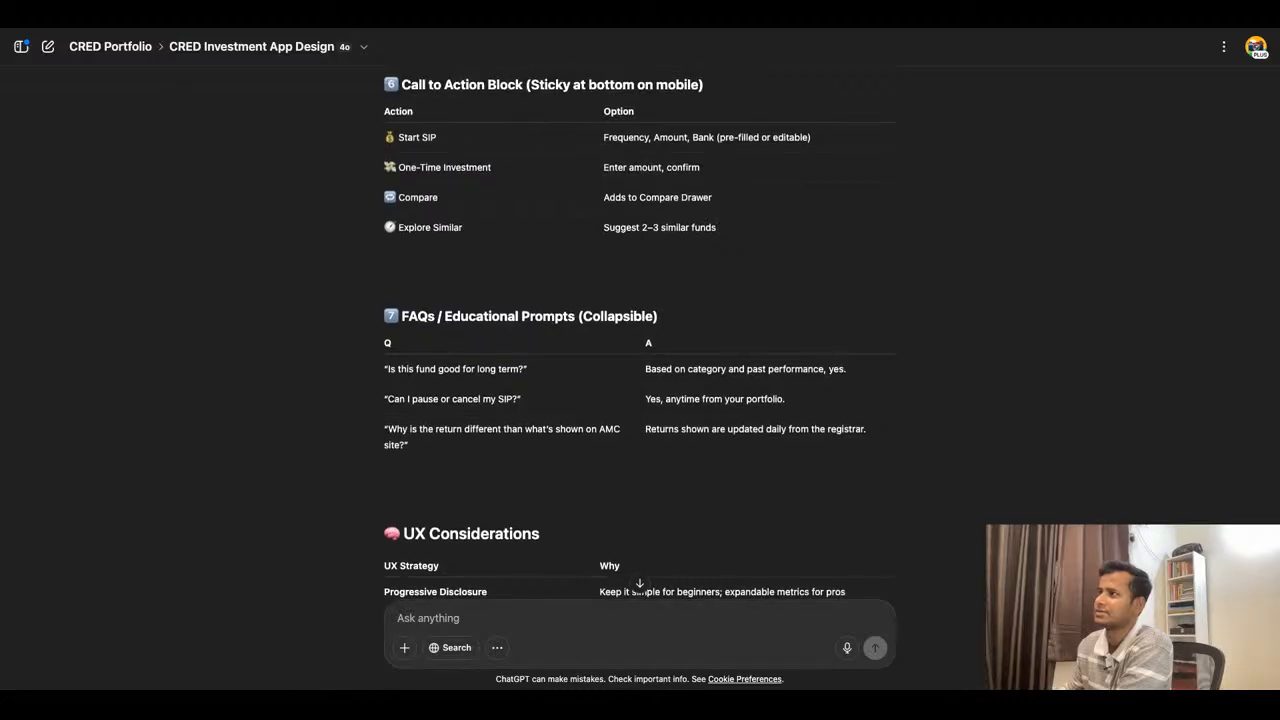
{"action": "left_click", "coordinate": [516, 32]}
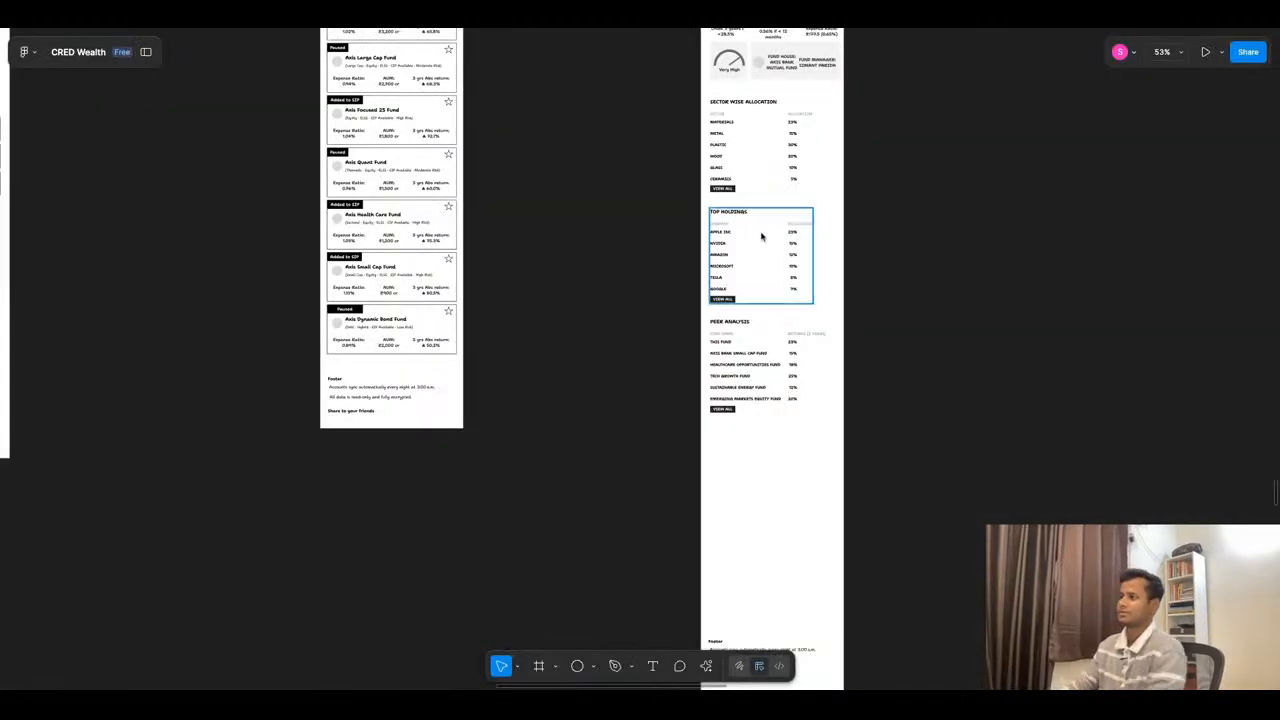
- Duplicate the Footer heading above the footer at Y 2164 and change the copy's text to FAQS
{"action": "scroll", "coordinate": [768, 240], "scroll_direction": "down", "scroll_amount": 4}
{"action": "scroll", "coordinate": [765, 300], "scroll_direction": "down", "scroll_amount": 2}
{"action": "scroll", "coordinate": [757, 383], "scroll_direction": "up", "scroll_amount": 5}
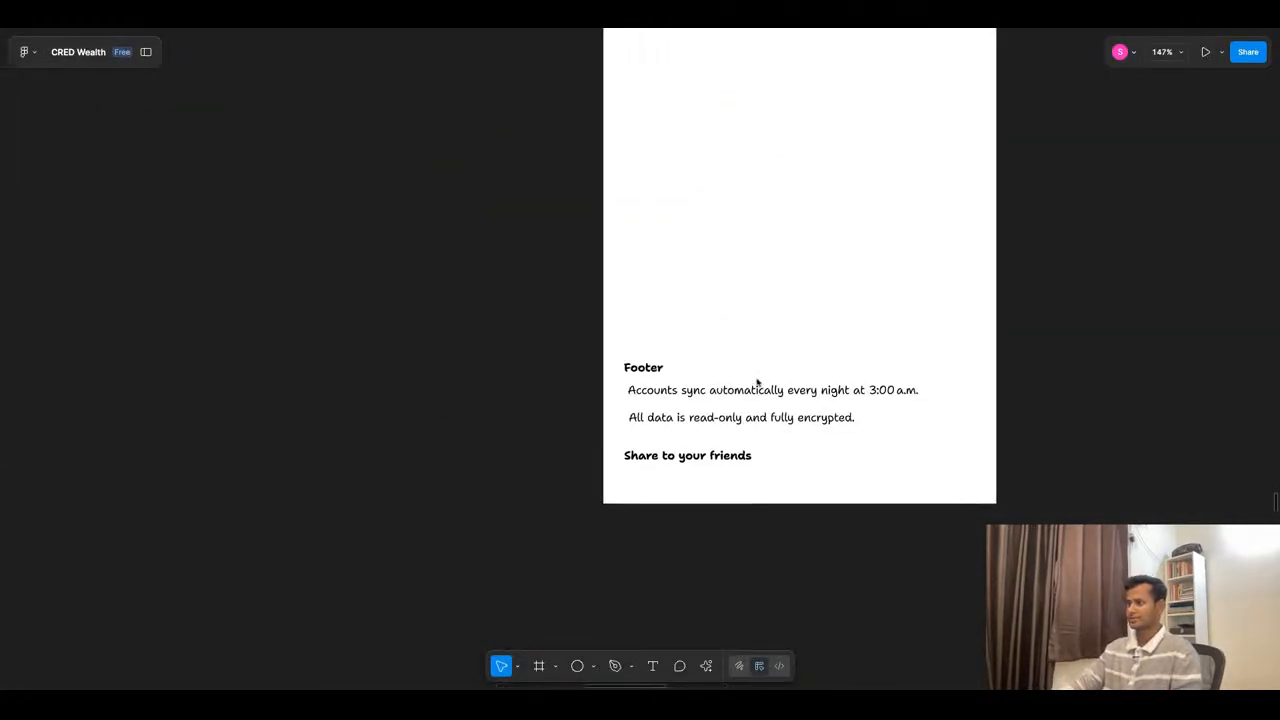
{"action": "left_click", "coordinate": [644, 372]}
{"action": "left_click", "coordinate": [954, 378]}
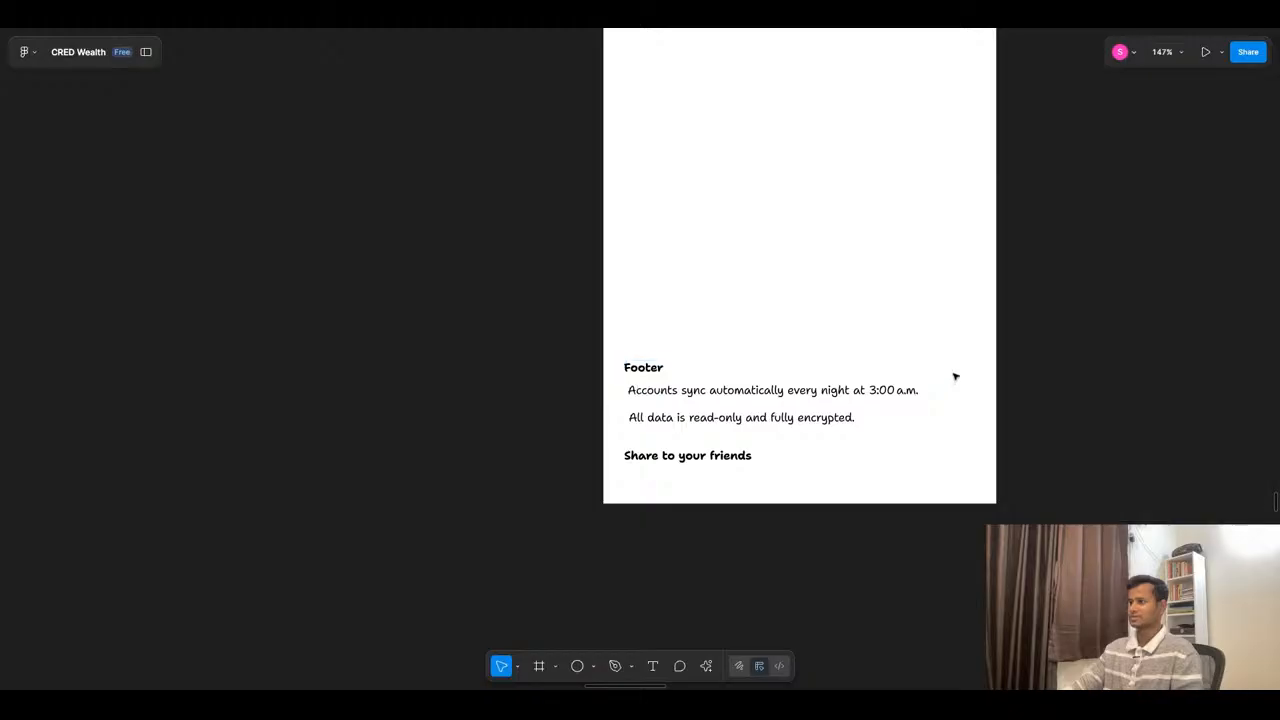
{"action": "left_click", "coordinate": [657, 371], "text": "super"}
{"action": "left_click_drag", "start_coordinate": [649, 372], "coordinate": [649, 232]}
{"action": "key", "text": "Return"}
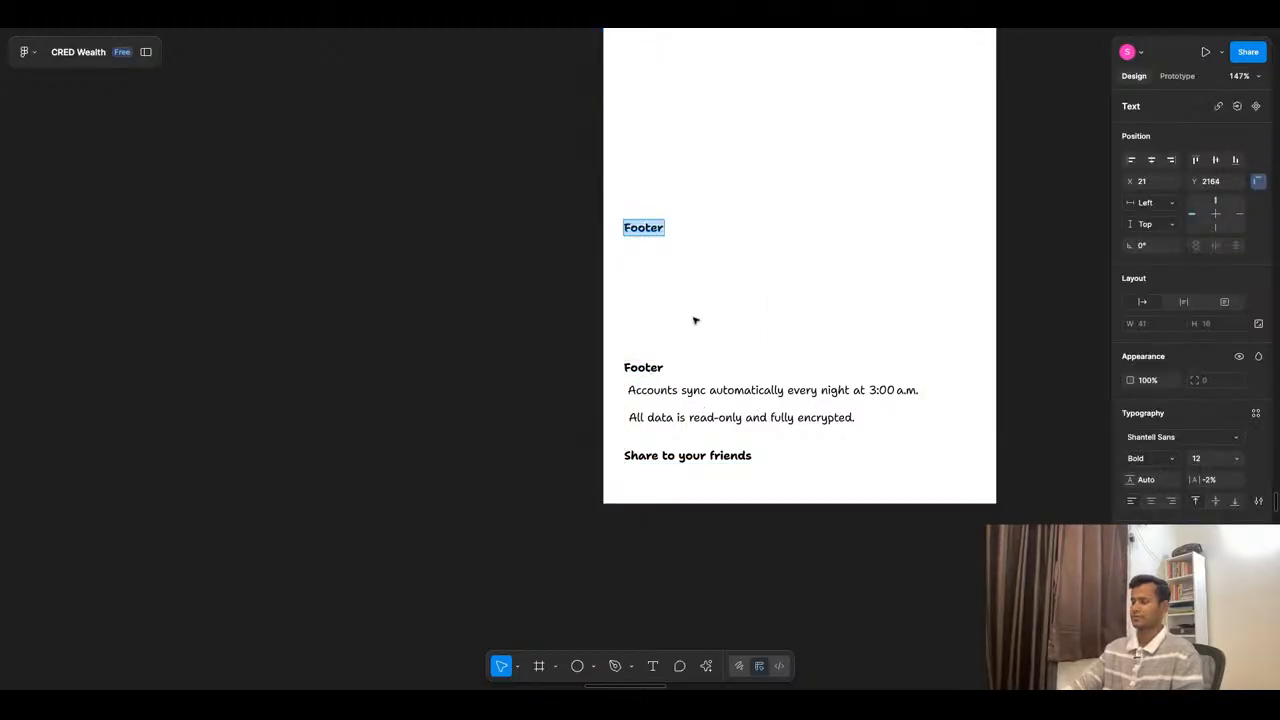
{"action": "type", "text": "FAQS"}
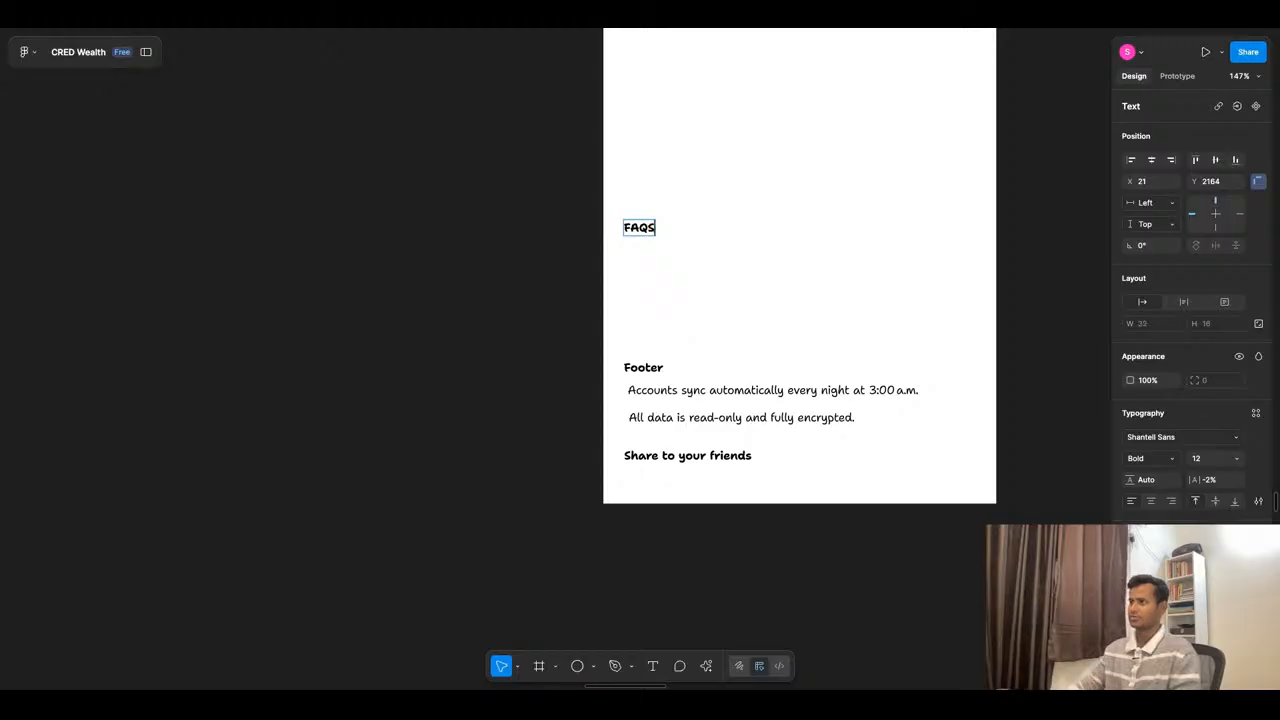
{"action": "key", "text": "Escape"}
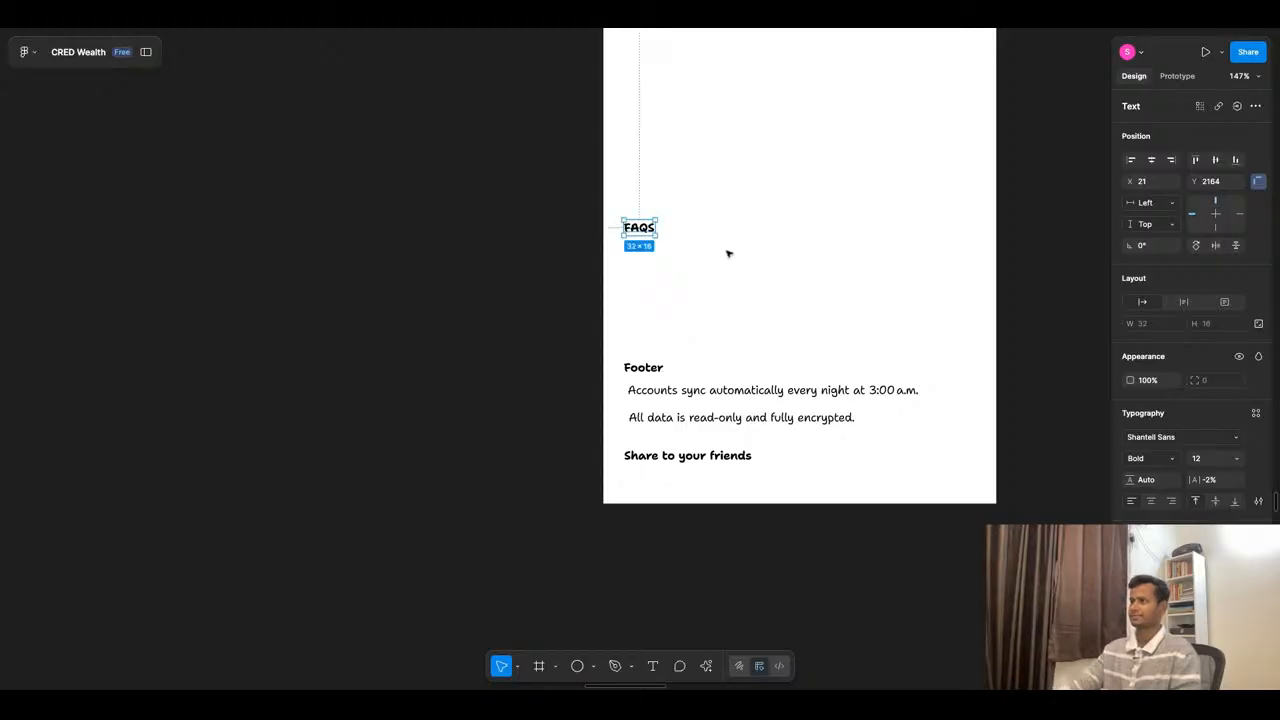
- Set the FAQS heading's font size to 14 and move it up about 30 px
{"action": "left_click", "coordinate": [1240, 460]}
{"action": "left_click", "coordinate": [1237, 494]}
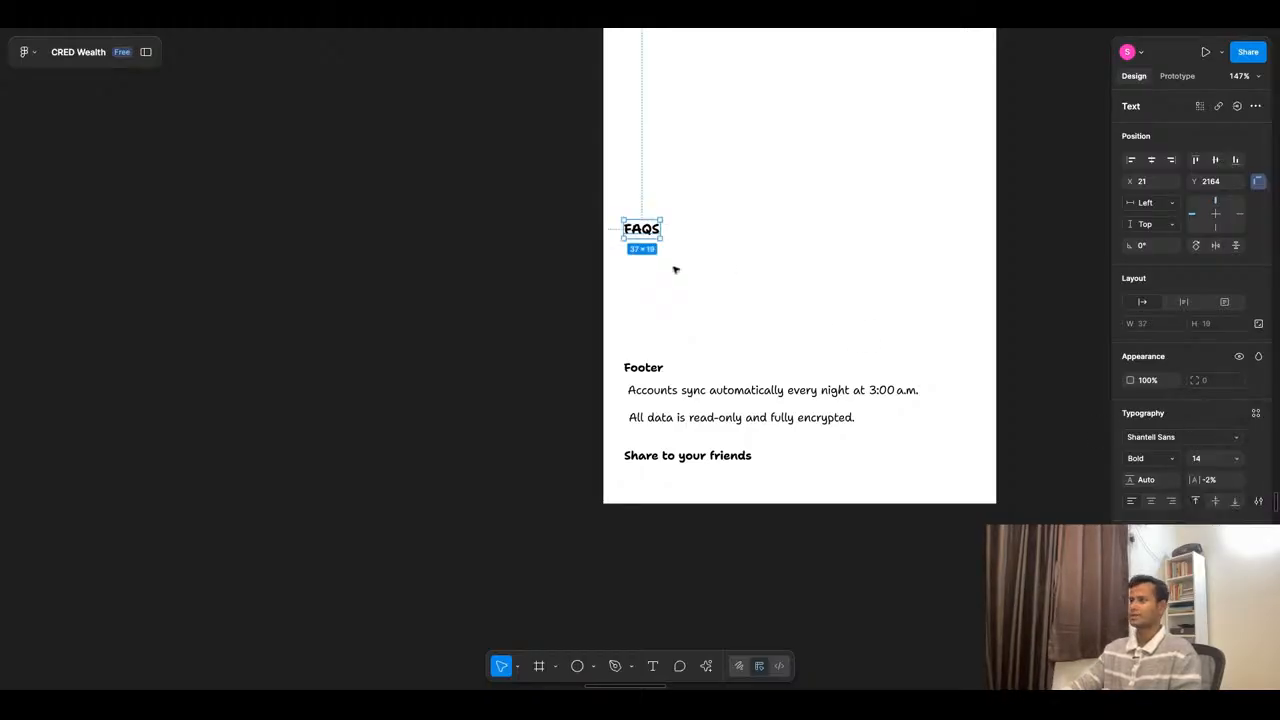
{"action": "key", "text": "shift+Up"}
{"action": "key", "text": "shift+Up"}
{"action": "key", "text": "shift+Up"}
{"action": "left_click", "coordinate": [663, 257]}
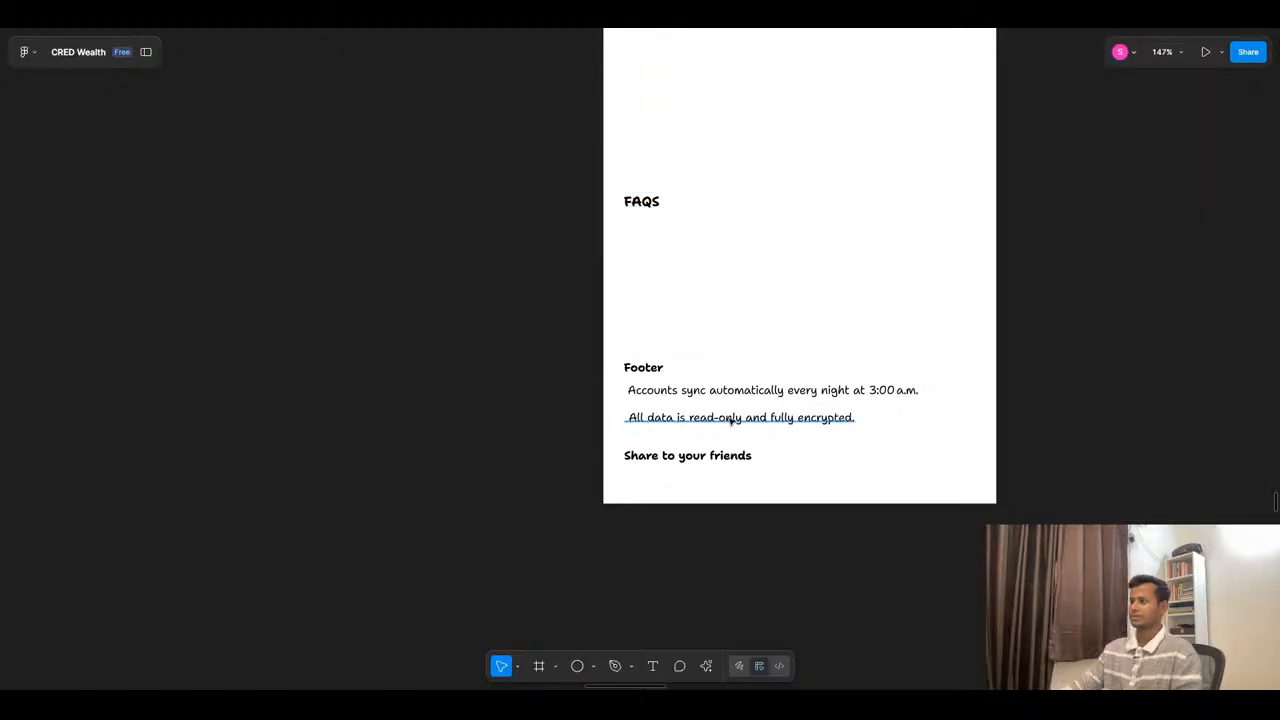
- Duplicate the footer's account sync line beneath the FAQS heading, wrap it in an auto layout frame and add a black stroke
{"action": "left_click", "coordinate": [731, 396], "text": "super"}
{"action": "left_click_drag", "start_coordinate": [730, 395], "coordinate": [751, 325]}
{"action": "key", "text": "shift+a"}
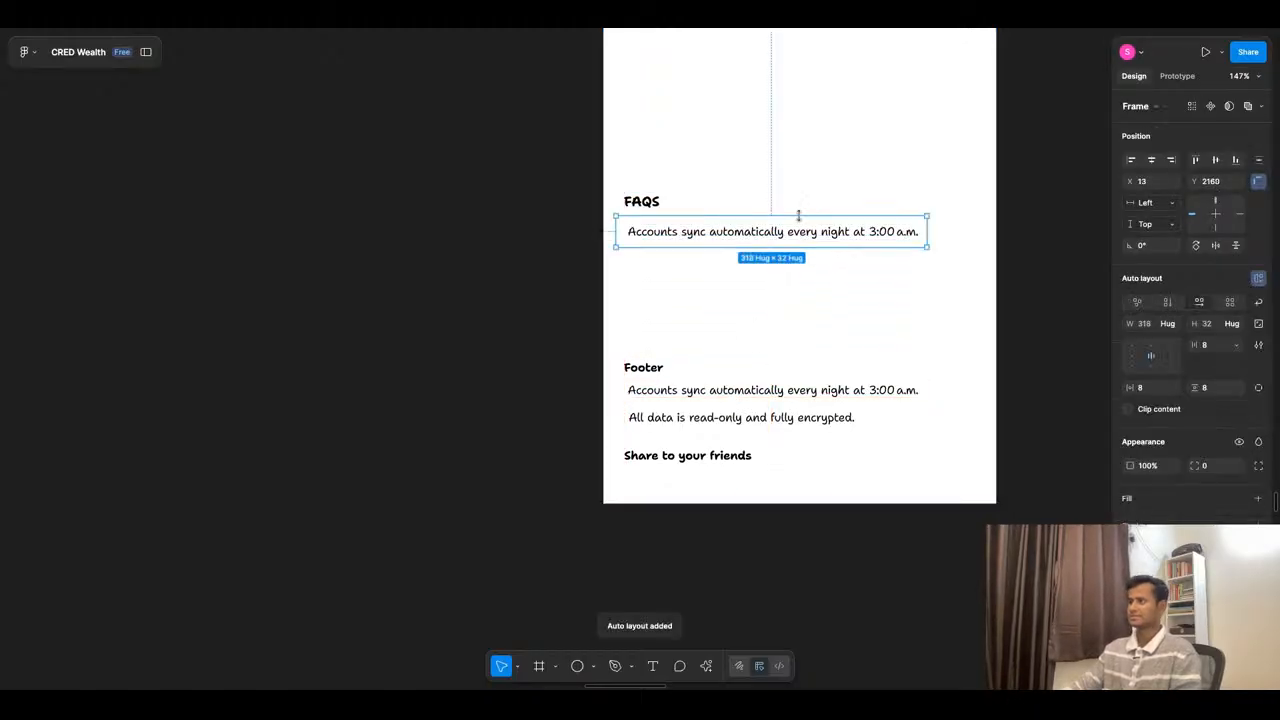
{"action": "left_click", "coordinate": [1136, 525]}
{"action": "left_click", "coordinate": [1132, 547]}
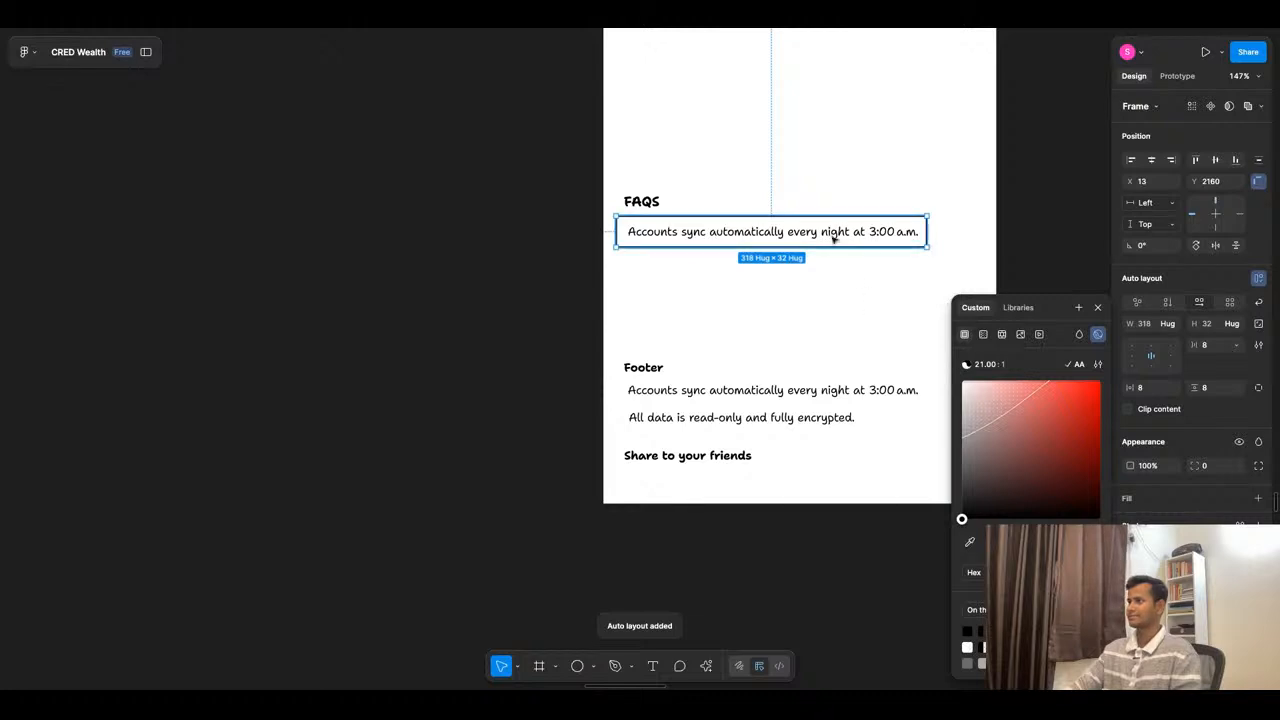
- Align the outlined FAQ frame with the FAQS heading at X 21 and widen it to 349
{"action": "key", "text": "shift+Right"}
{"action": "key", "text": "Left"}
{"action": "key", "text": "Left"}
{"action": "left_click_drag", "start_coordinate": [936, 234], "coordinate": [949, 232]}
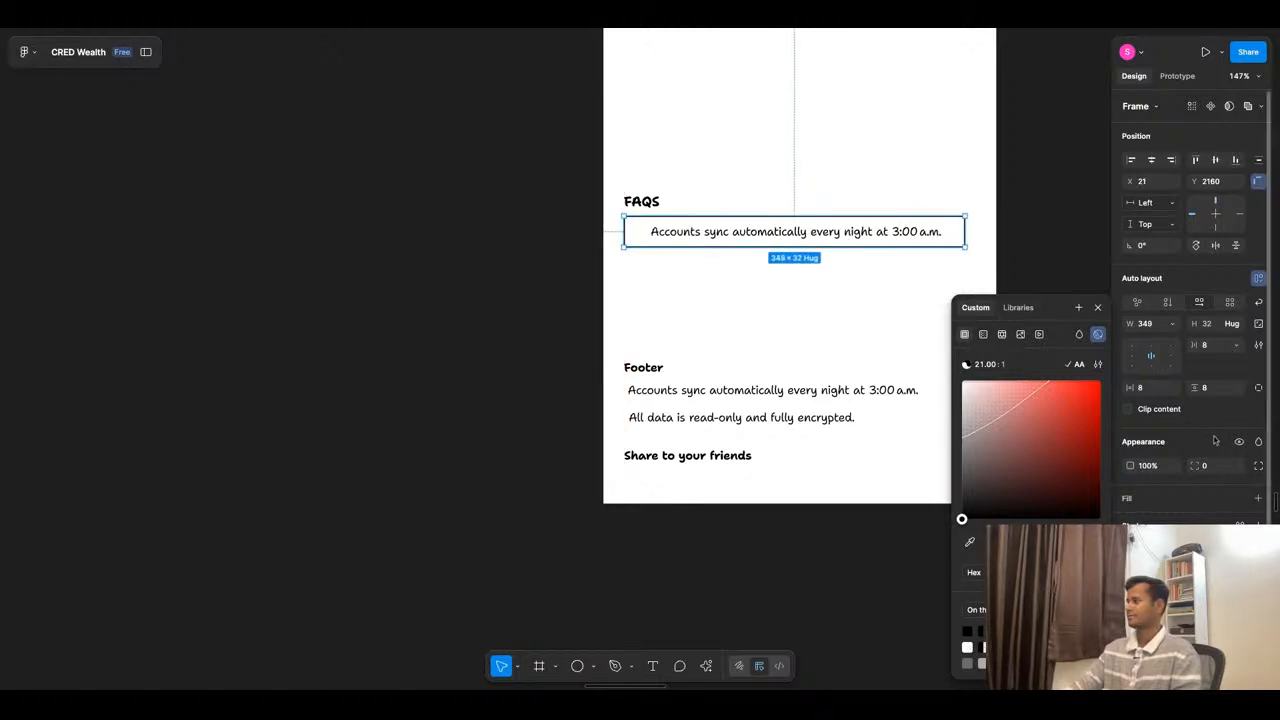
- Left-align the FAQ frame's content and rewrite its text with AI as "THIS IS FAQ content list for a mutual fund detail page. Provide the dummy content"
{"action": "left_click", "coordinate": [1131, 357]}
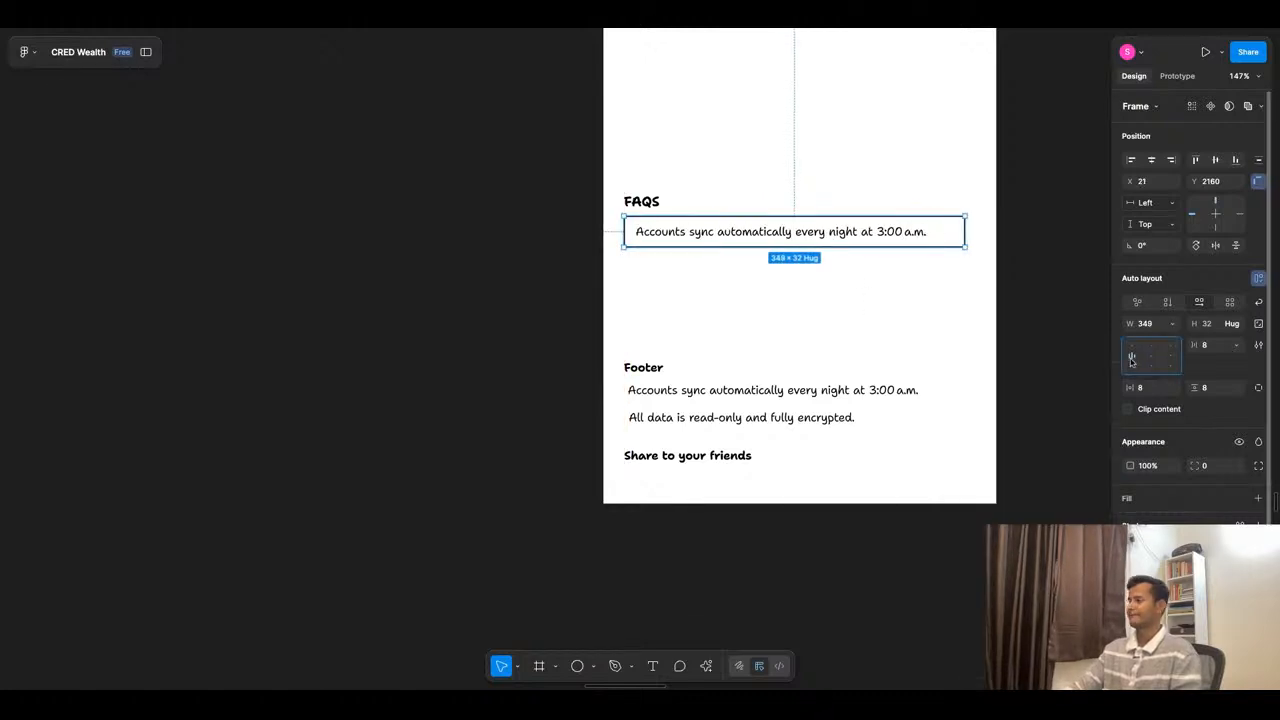
{"action": "double_click", "coordinate": [724, 239]}
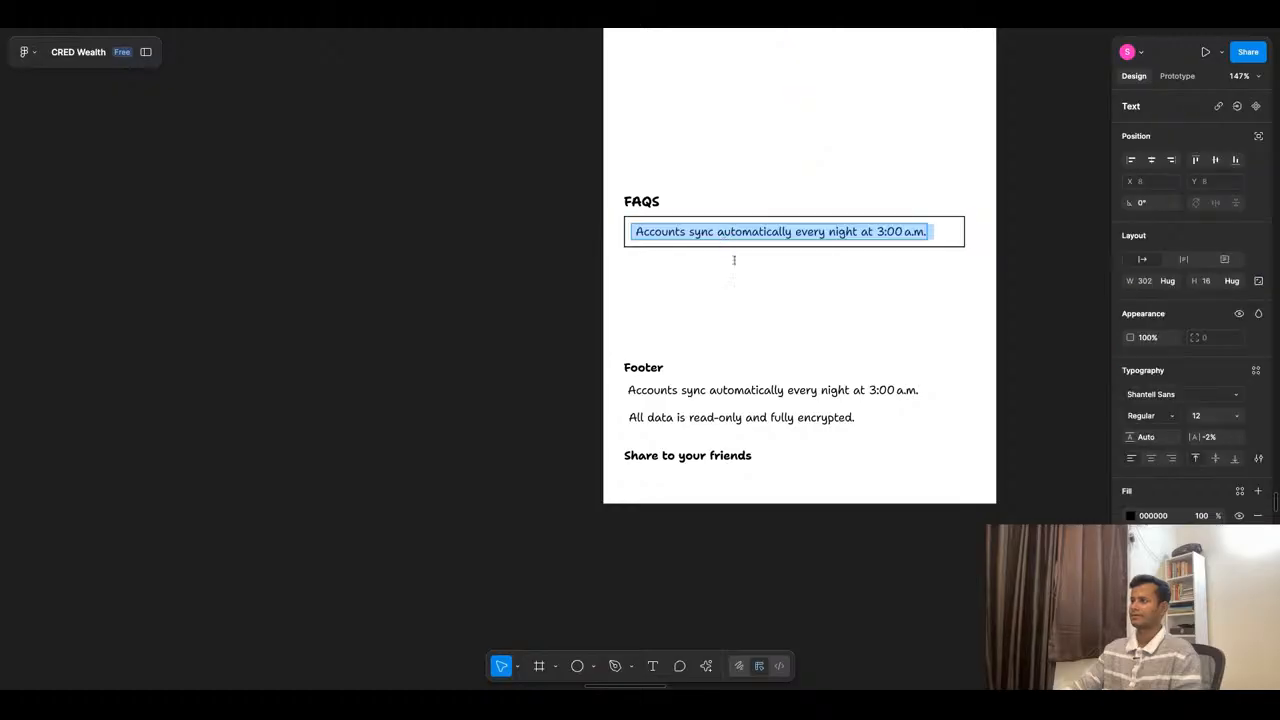
{"action": "left_click", "coordinate": [706, 665]}
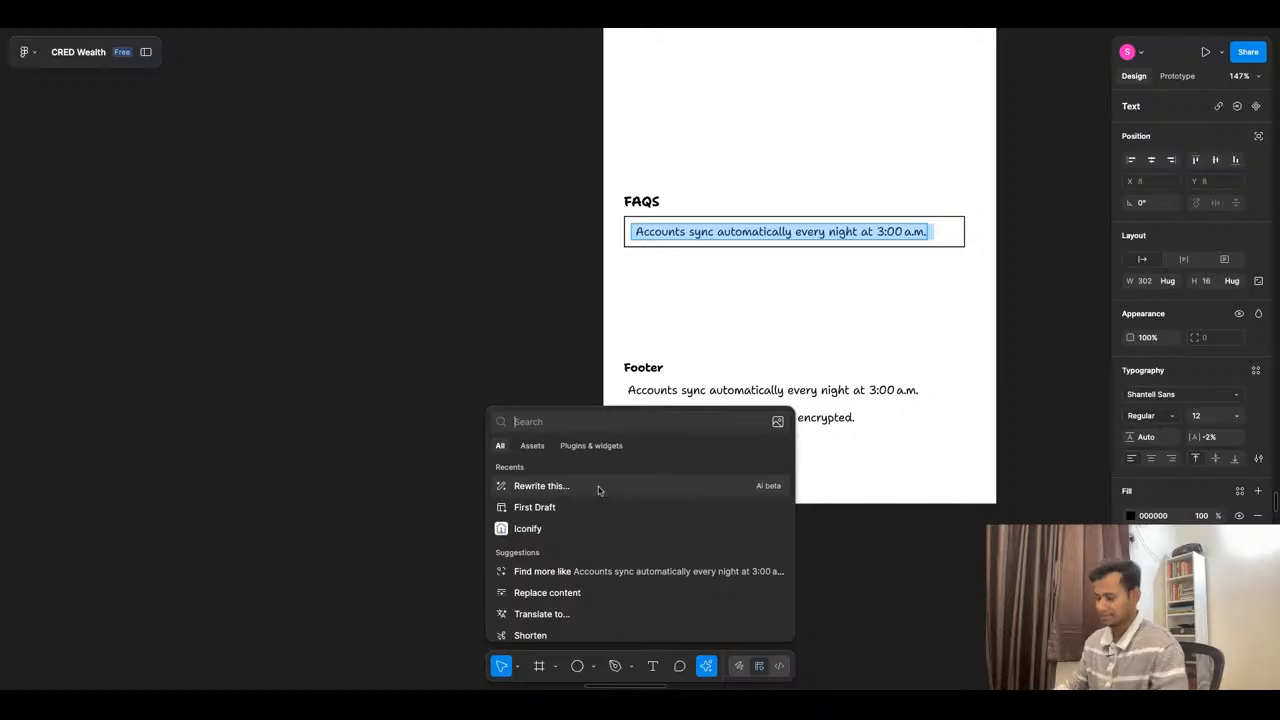
{"action": "left_click", "coordinate": [541, 485]}
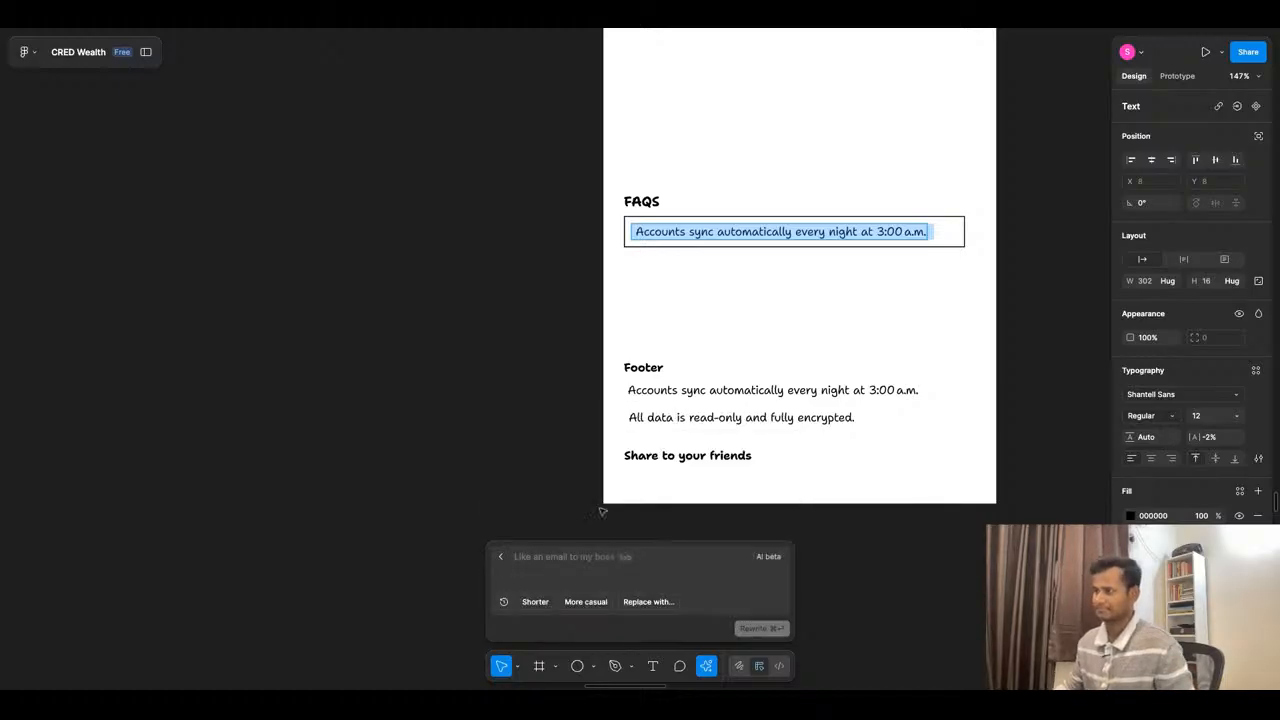
{"action": "type", "text": "THIS IS FAQ content list for a mutual fund detailpage."}
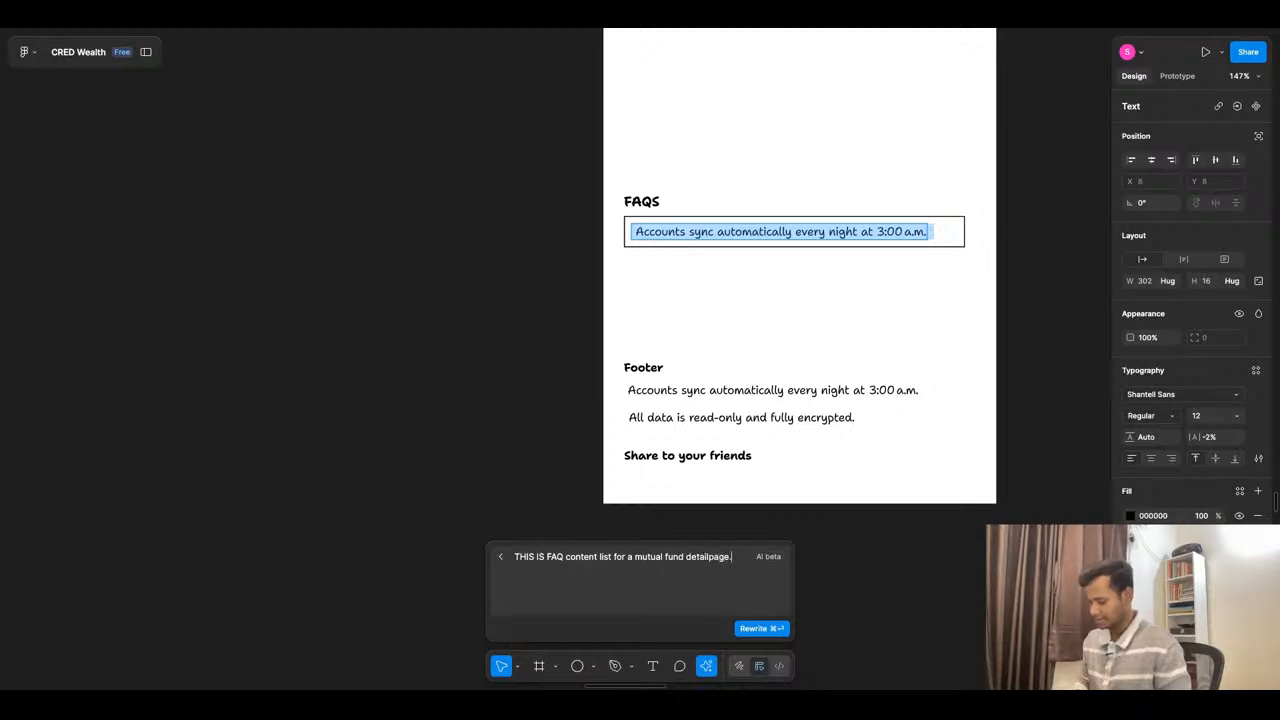
{"action": "type", "text": "Procide t"}
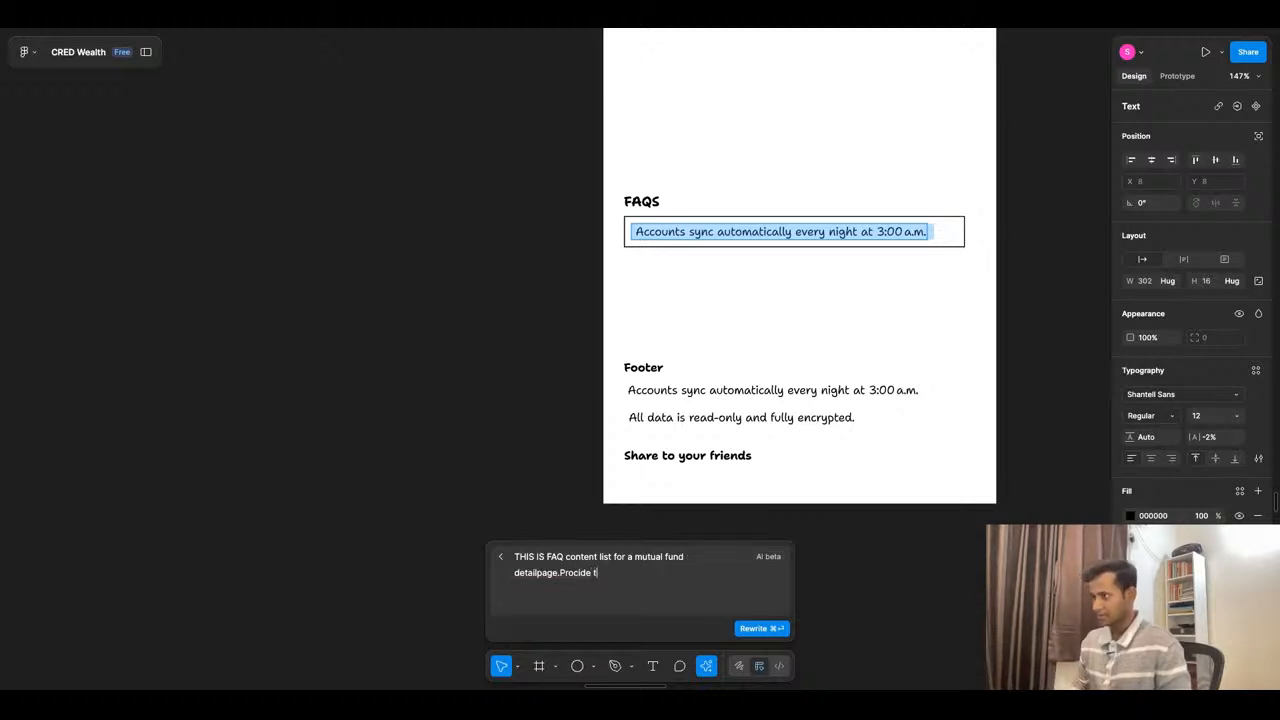
{"action": "type", "text": "he dummy content"}
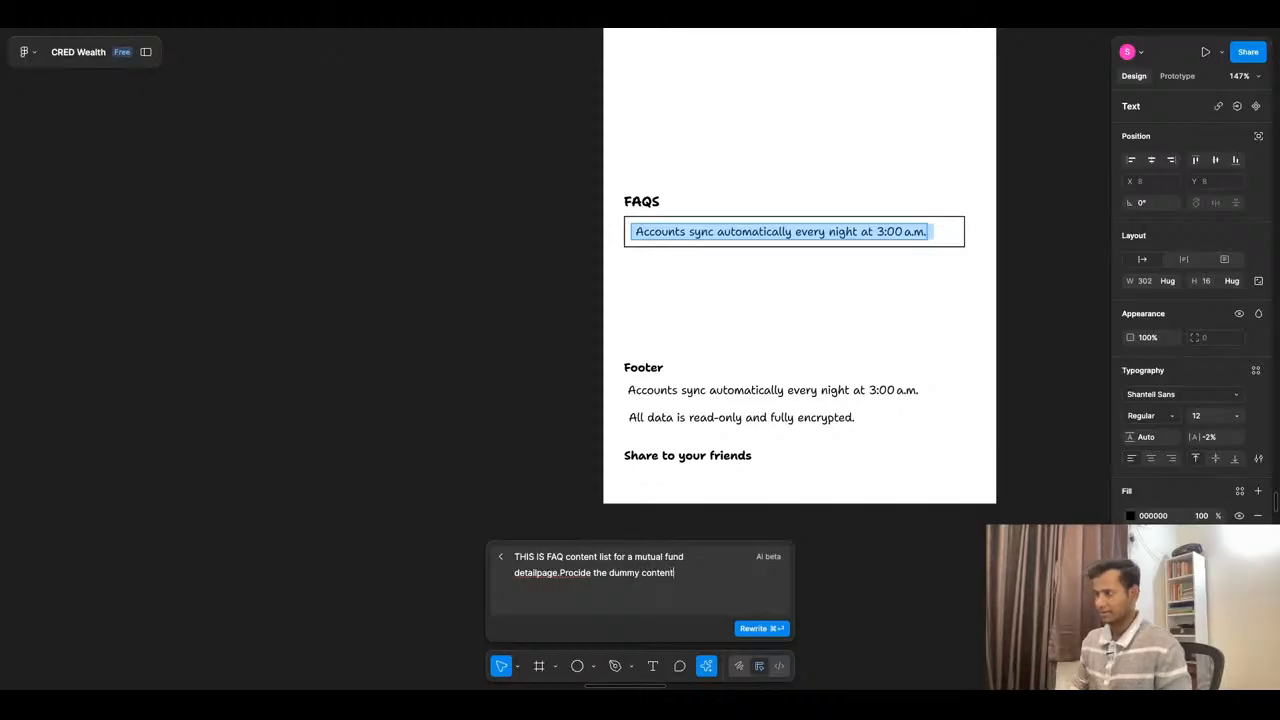
{"action": "left_click", "coordinate": [561, 572]}
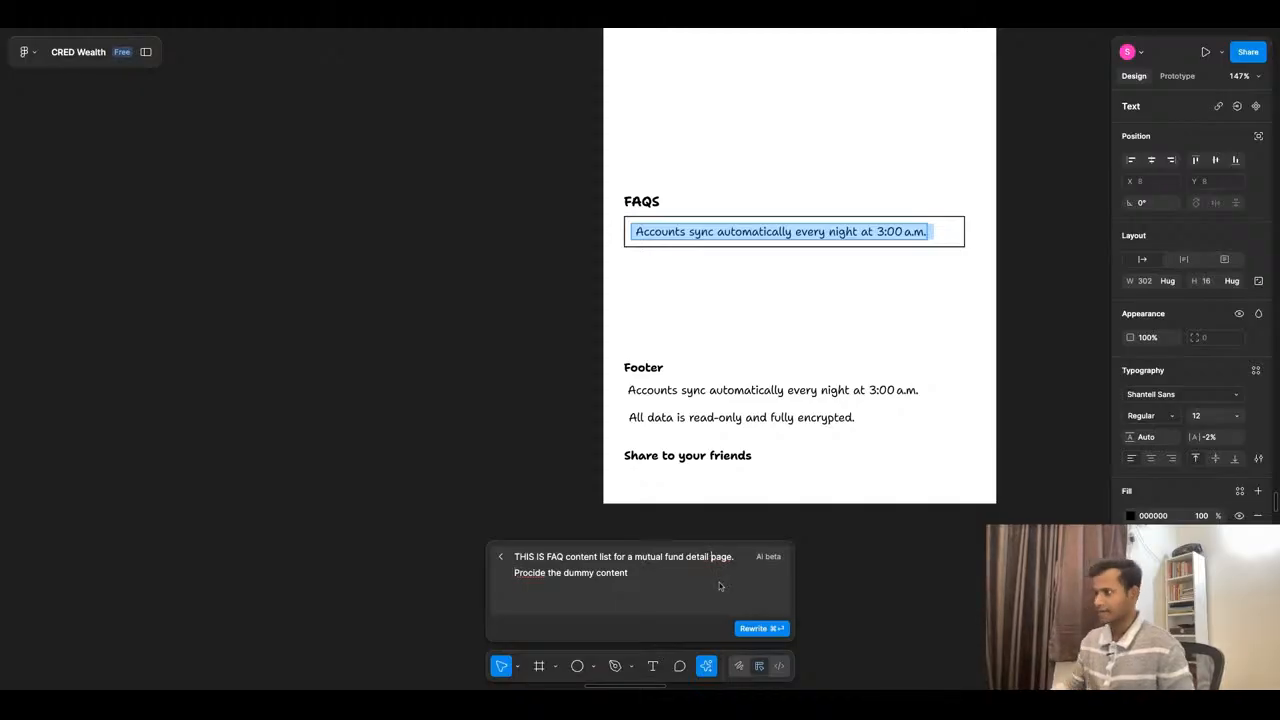
{"action": "key", "text": "BackSpace"}
{"action": "type", "text": "v"}
{"action": "left_click", "coordinate": [644, 573]}
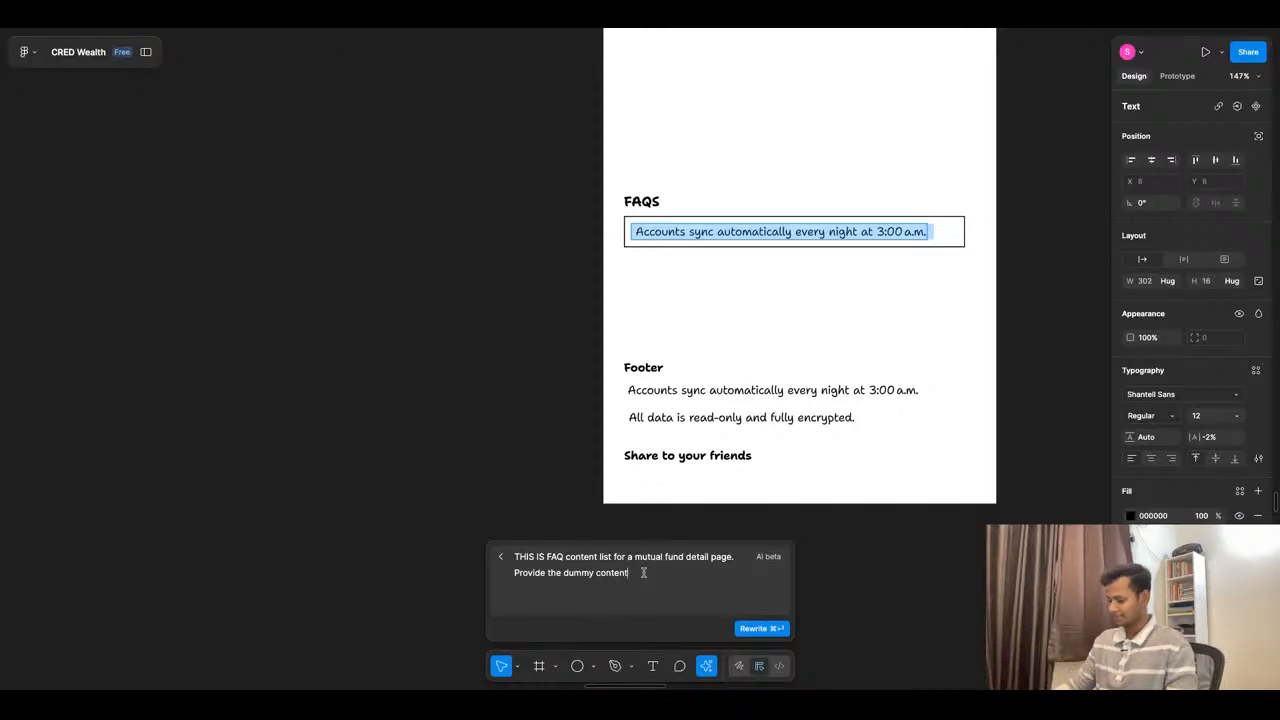
{"action": "left_click", "coordinate": [755, 628]}
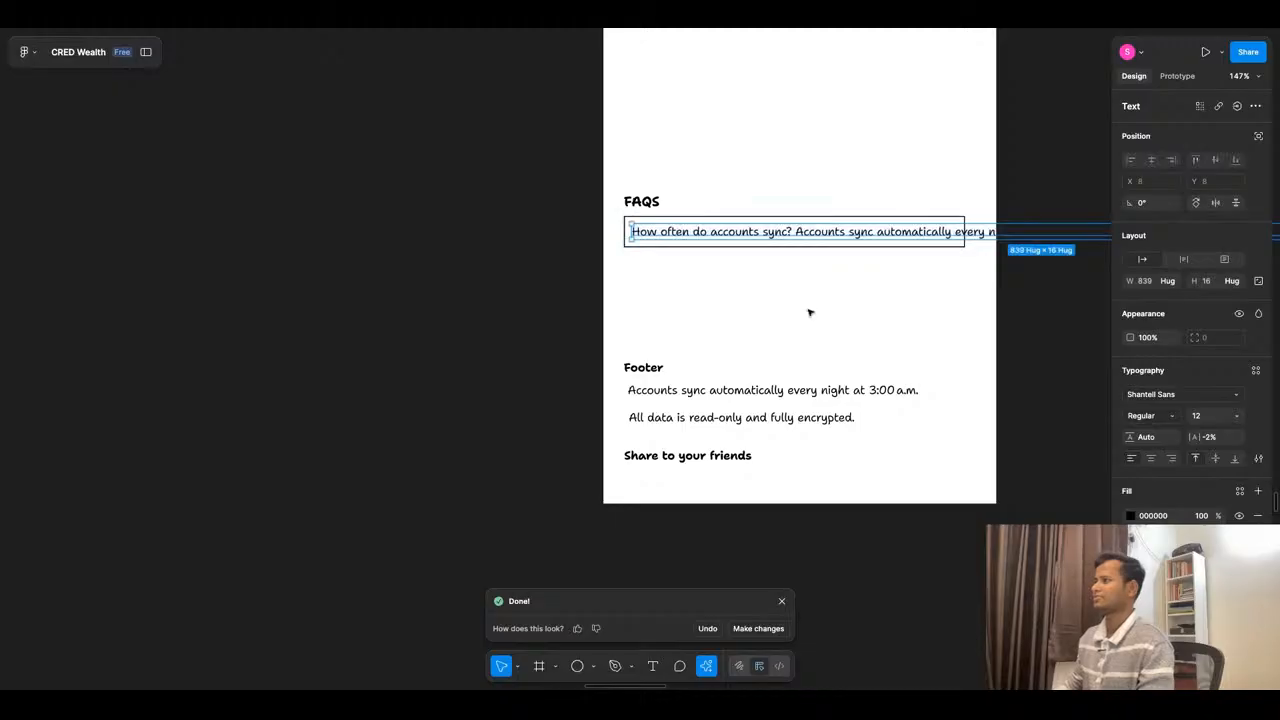
- Set the rewritten FAQ text's width to fill its outlined frame so the text wraps inside it
{"action": "scroll", "coordinate": [803, 309], "scroll_direction": "down", "scroll_amount": 5}
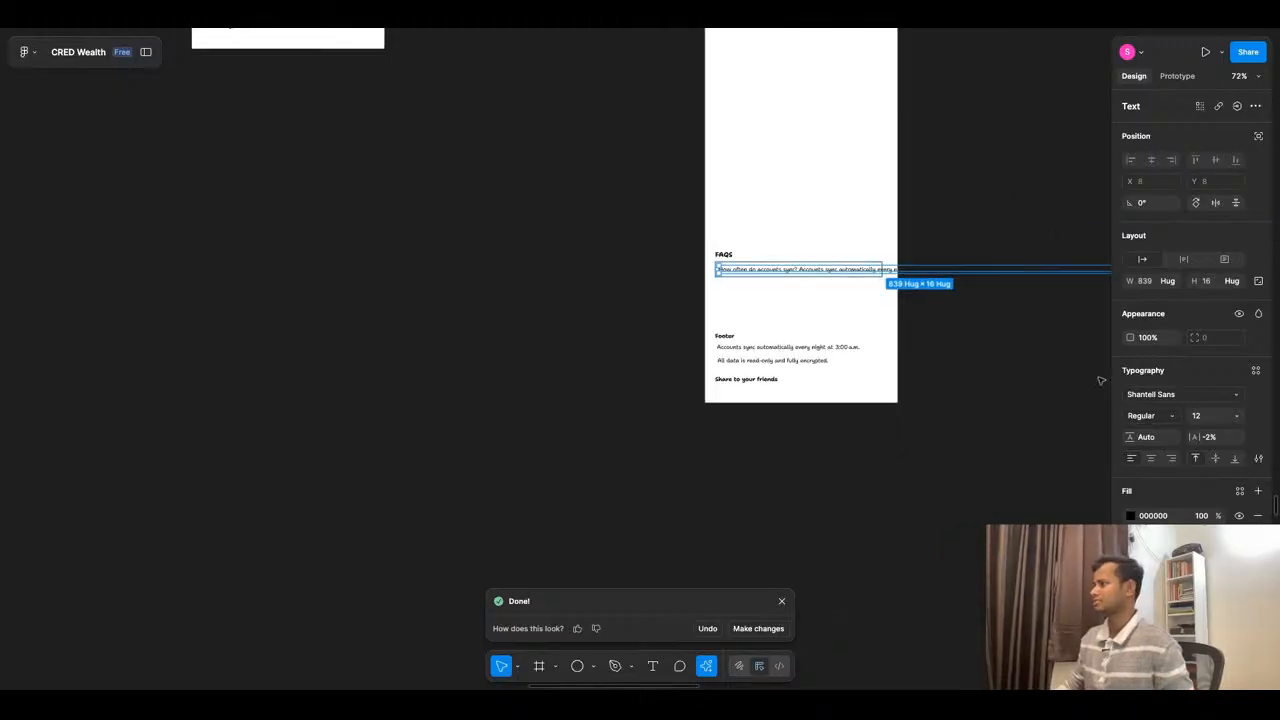
{"action": "left_click", "coordinate": [1167, 281]}
{"action": "left_click", "coordinate": [1175, 289]}
{"action": "left_click", "coordinate": [946, 347]}
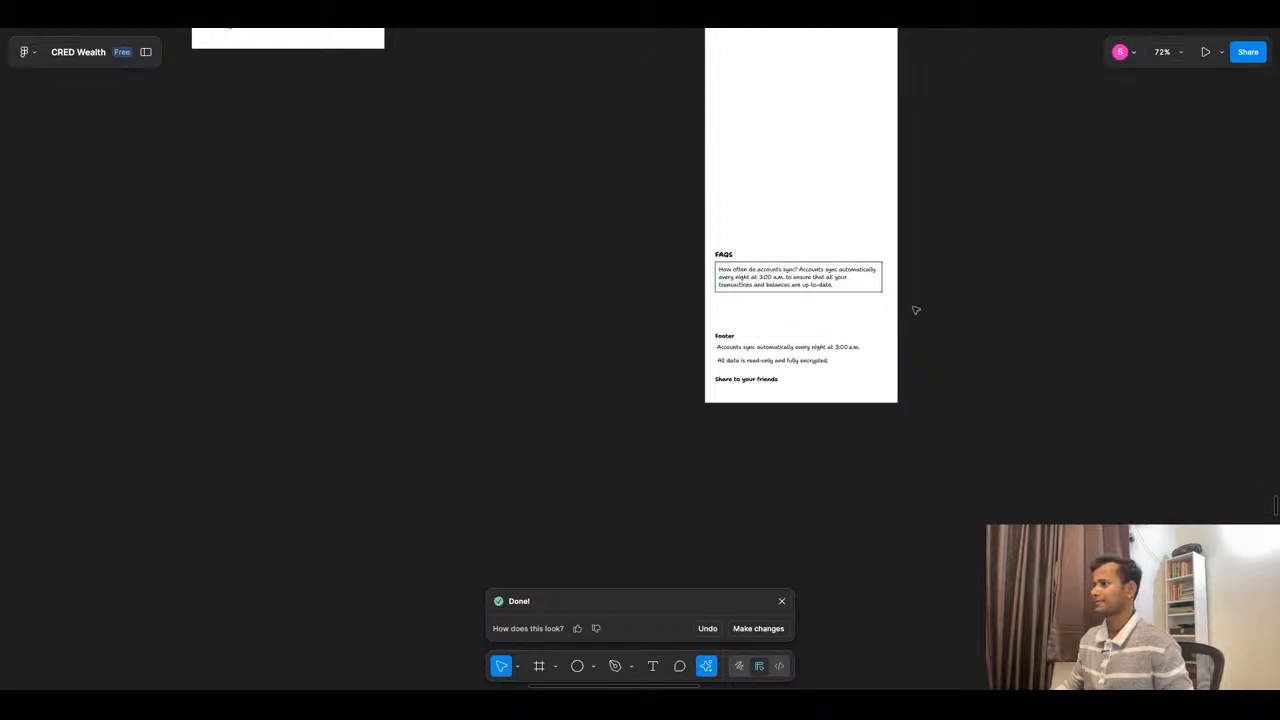
- Delete the answer from the FAQ text, keeping only the question "How often do accounts sync?"
{"action": "scroll", "coordinate": [915, 309], "scroll_direction": "up", "scroll_amount": 5}
{"action": "double_click", "coordinate": [635, 266]}
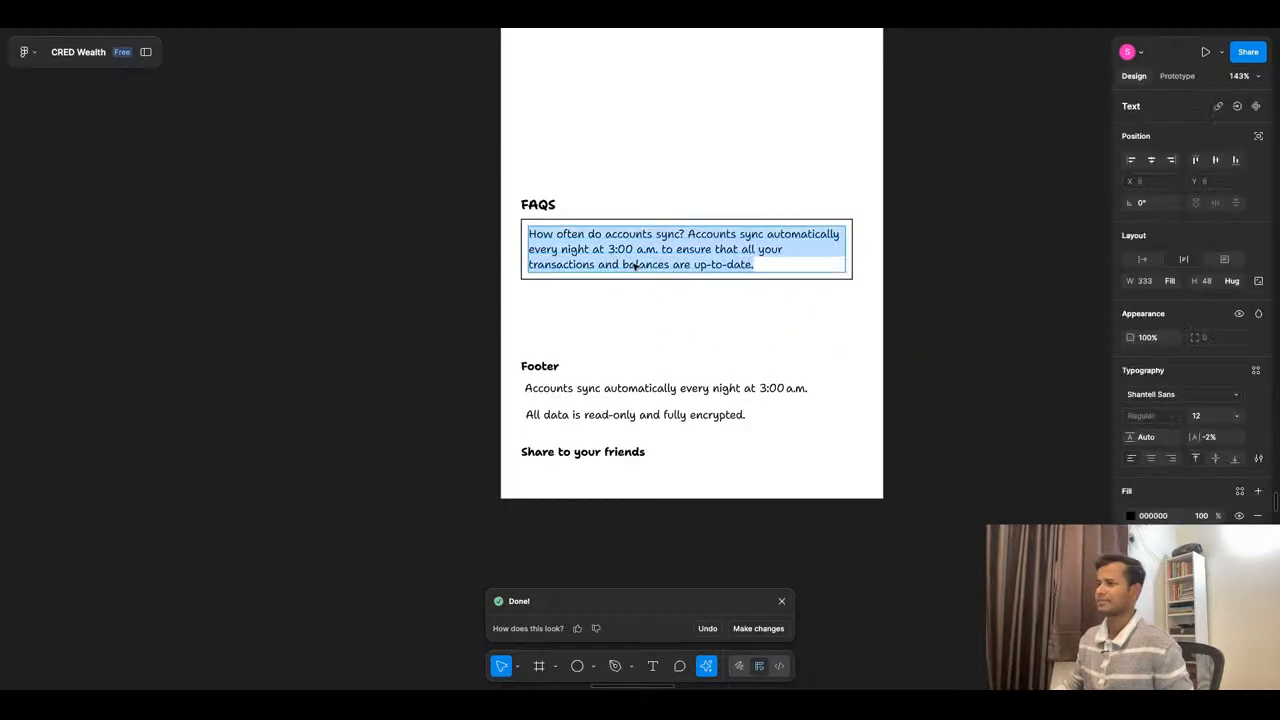
{"action": "scroll", "coordinate": [656, 258], "scroll_direction": "up", "scroll_amount": 1}
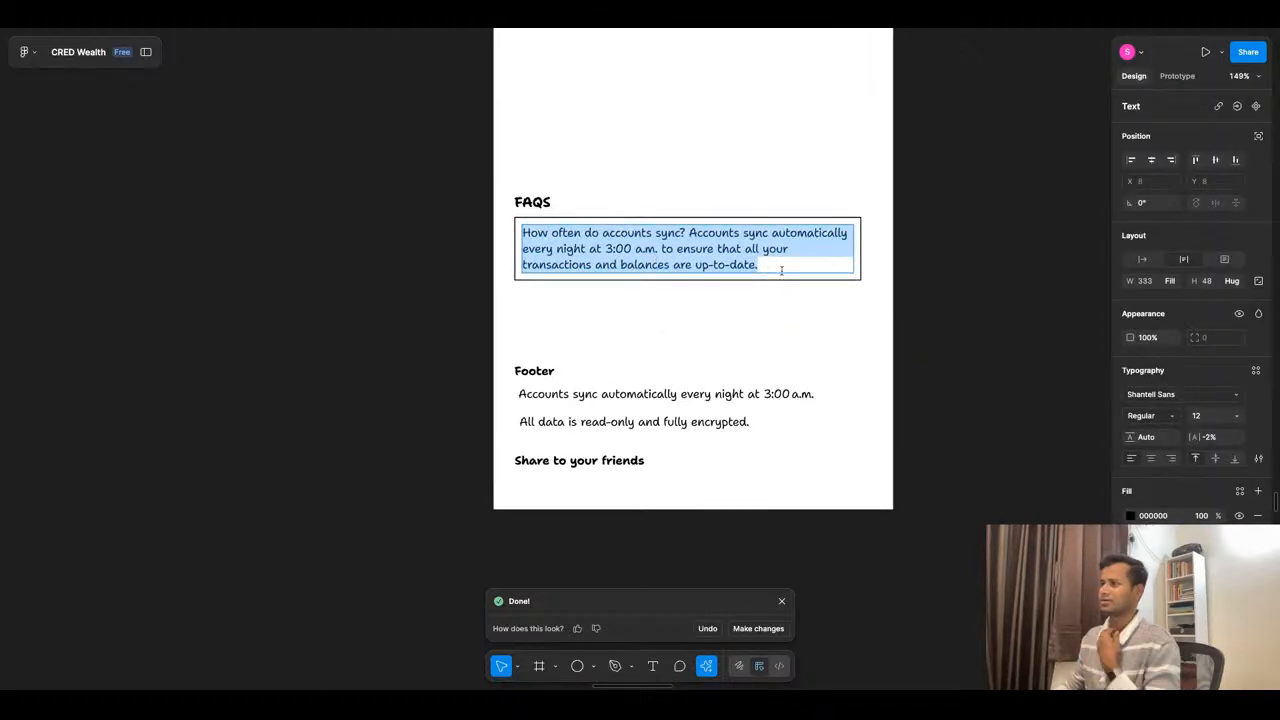
{"action": "left_click", "coordinate": [685, 235]}
{"action": "key", "text": "super+shift+Down"}
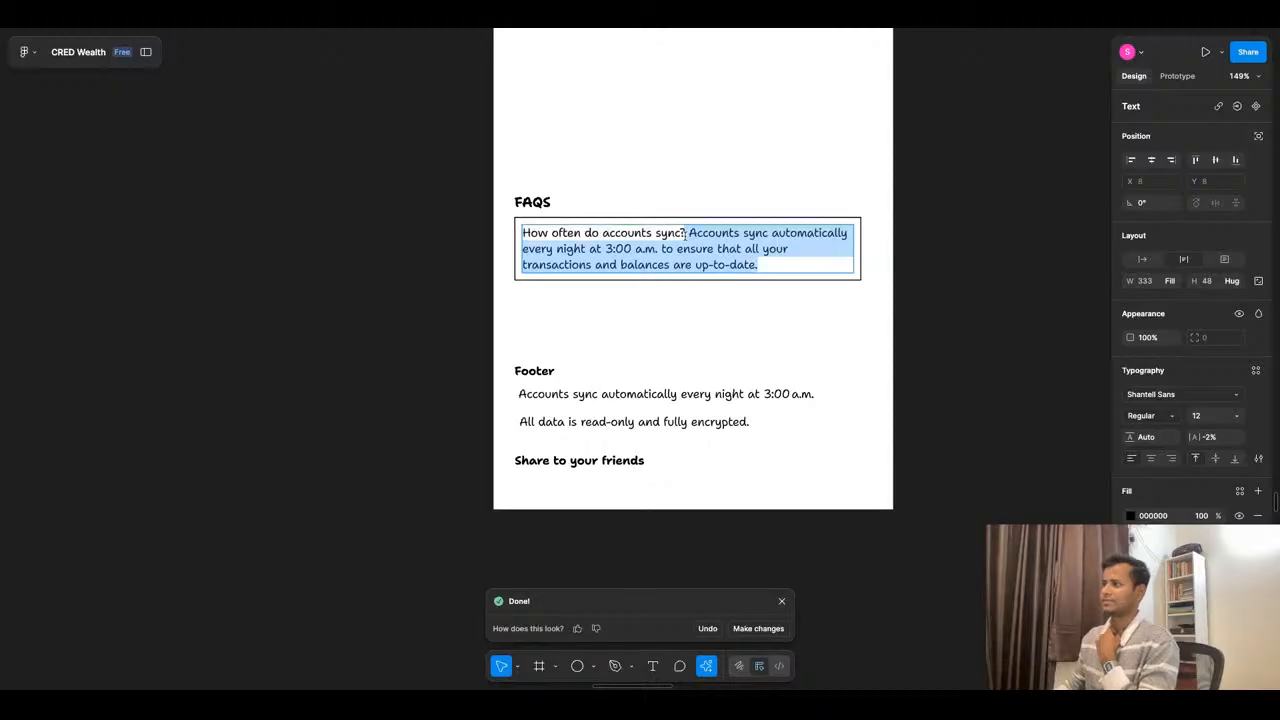
{"action": "key", "text": "BackSpace"}
{"action": "left_click", "coordinate": [686, 309]}
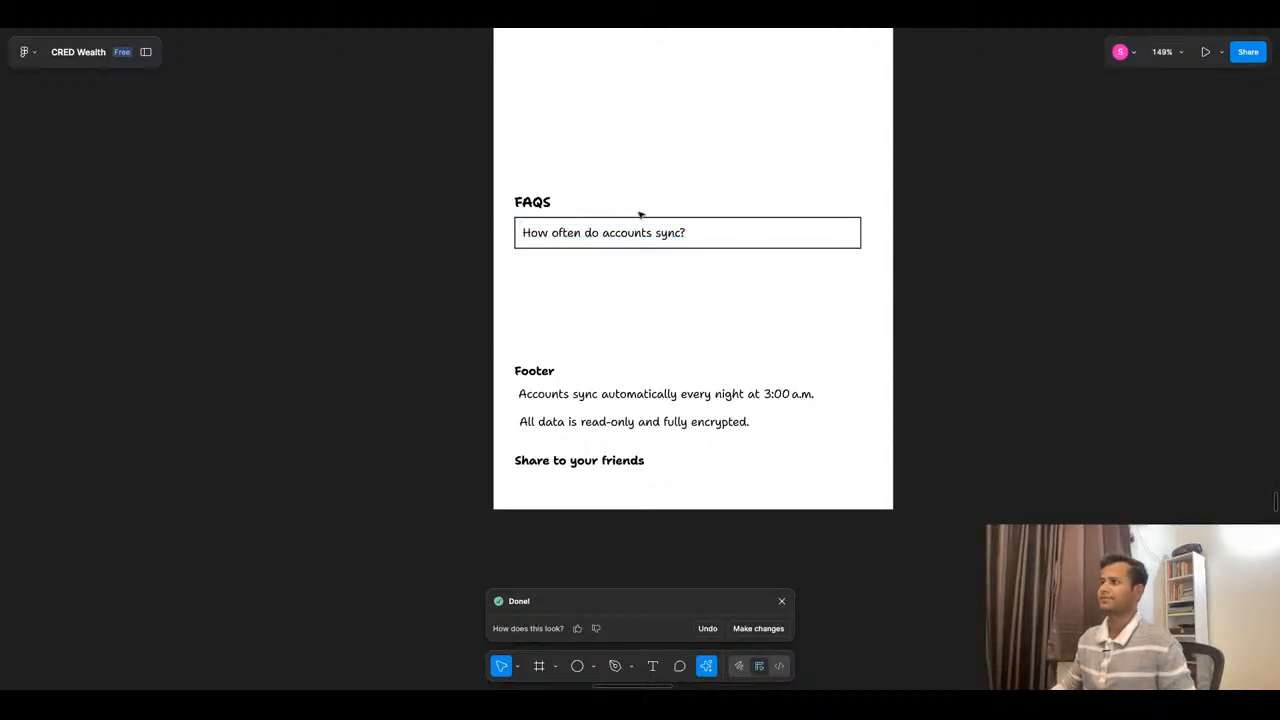
- Duplicate the outlined question into a vertical auto layout list of three with a gap of 5, and replace the copies' text with AI-generated sync questions
{"action": "key", "text": "super+d"}
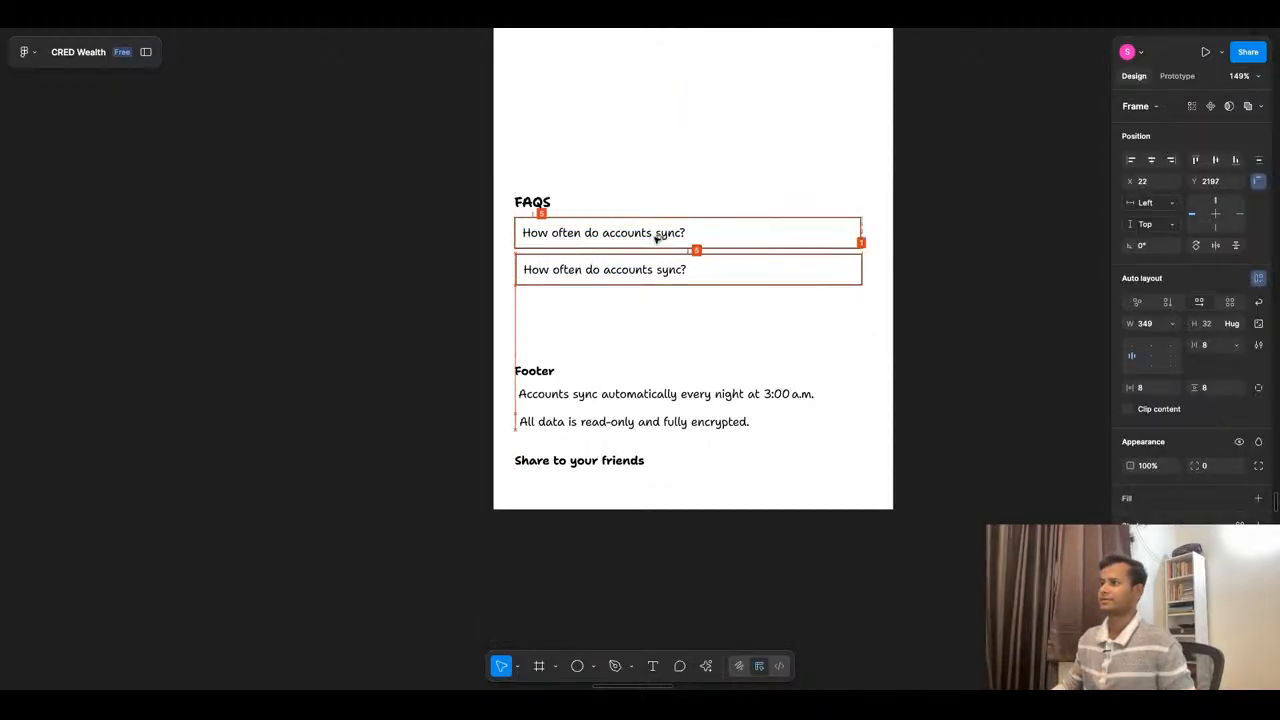
{"action": "left_click", "coordinate": [657, 237], "text": "shift"}
{"action": "key", "text": "shift+a"}
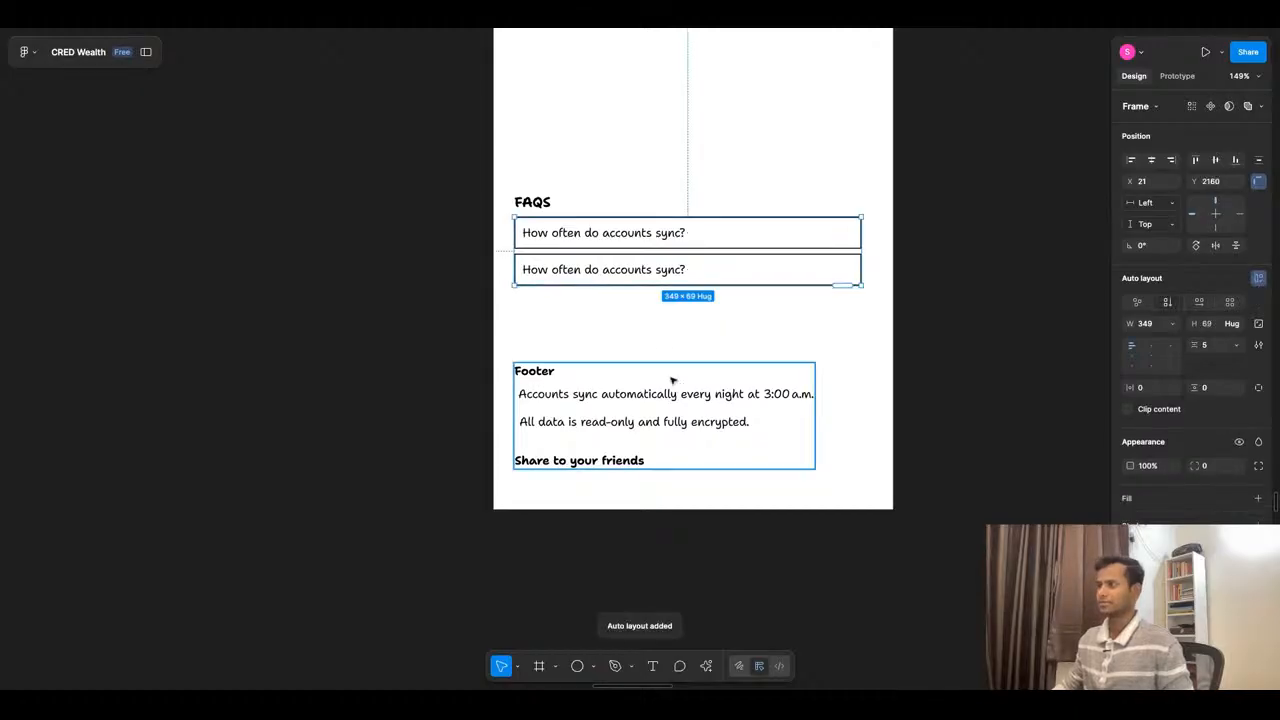
{"action": "left_click", "coordinate": [849, 286]}
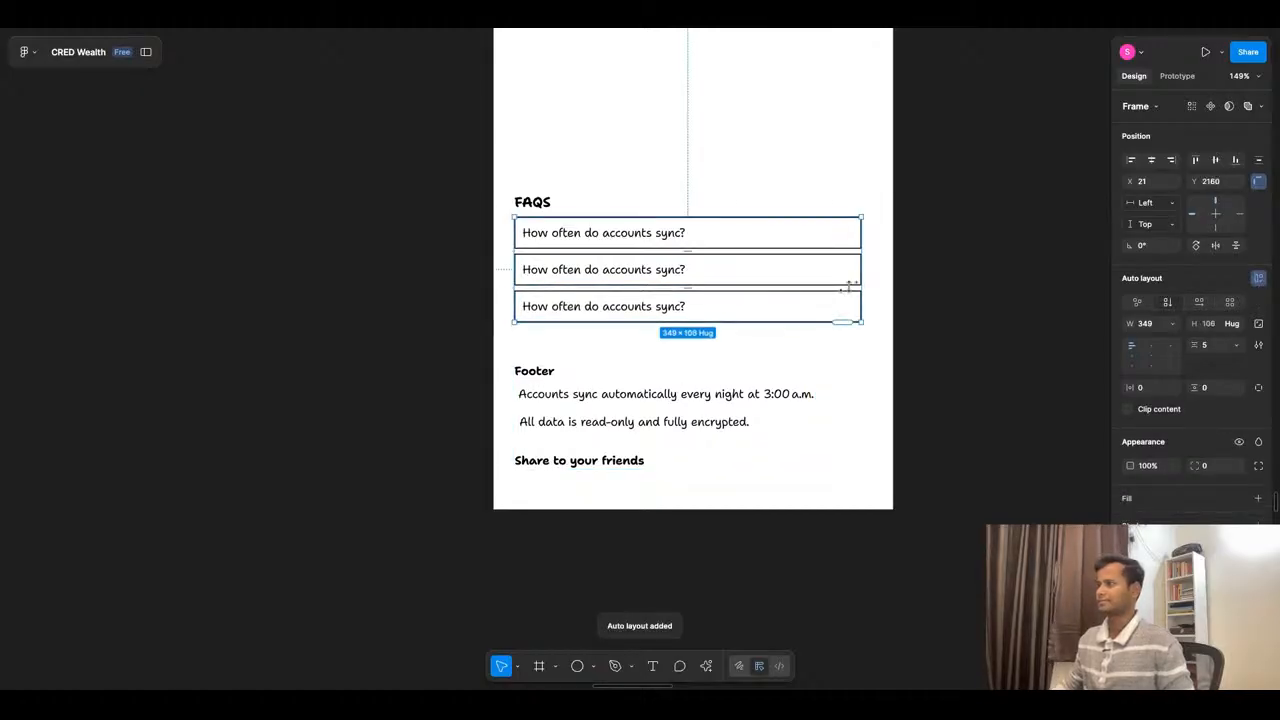
{"action": "left_click", "coordinate": [733, 629]}
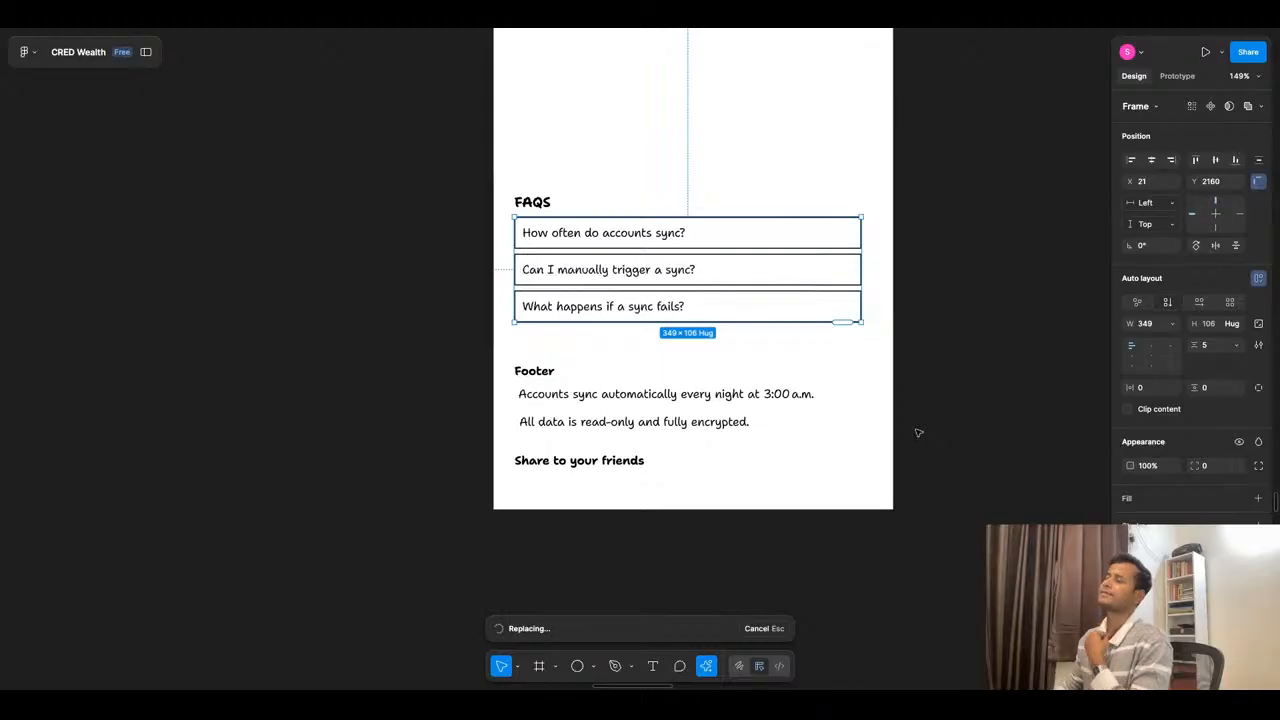
{"action": "left_click", "coordinate": [925, 358]}
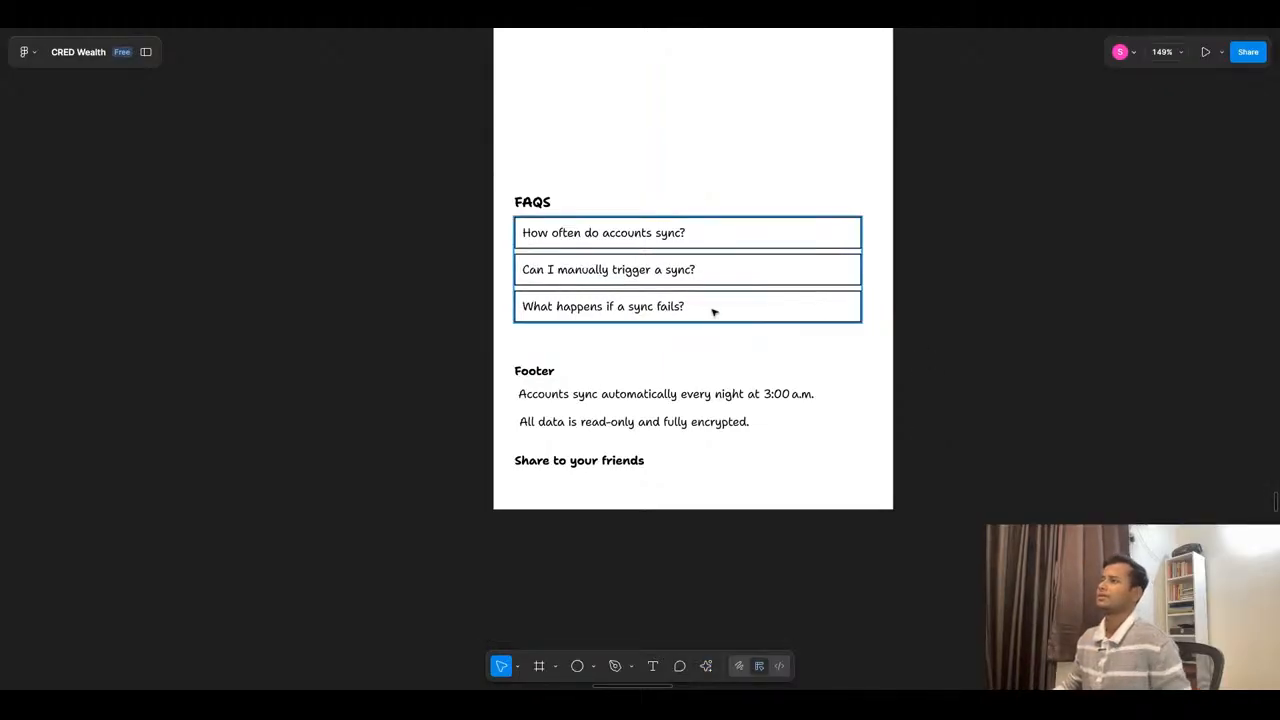
{"action": "scroll", "coordinate": [697, 313], "scroll_direction": "down", "scroll_amount": 5}
{"action": "left_click", "coordinate": [706, 300]}
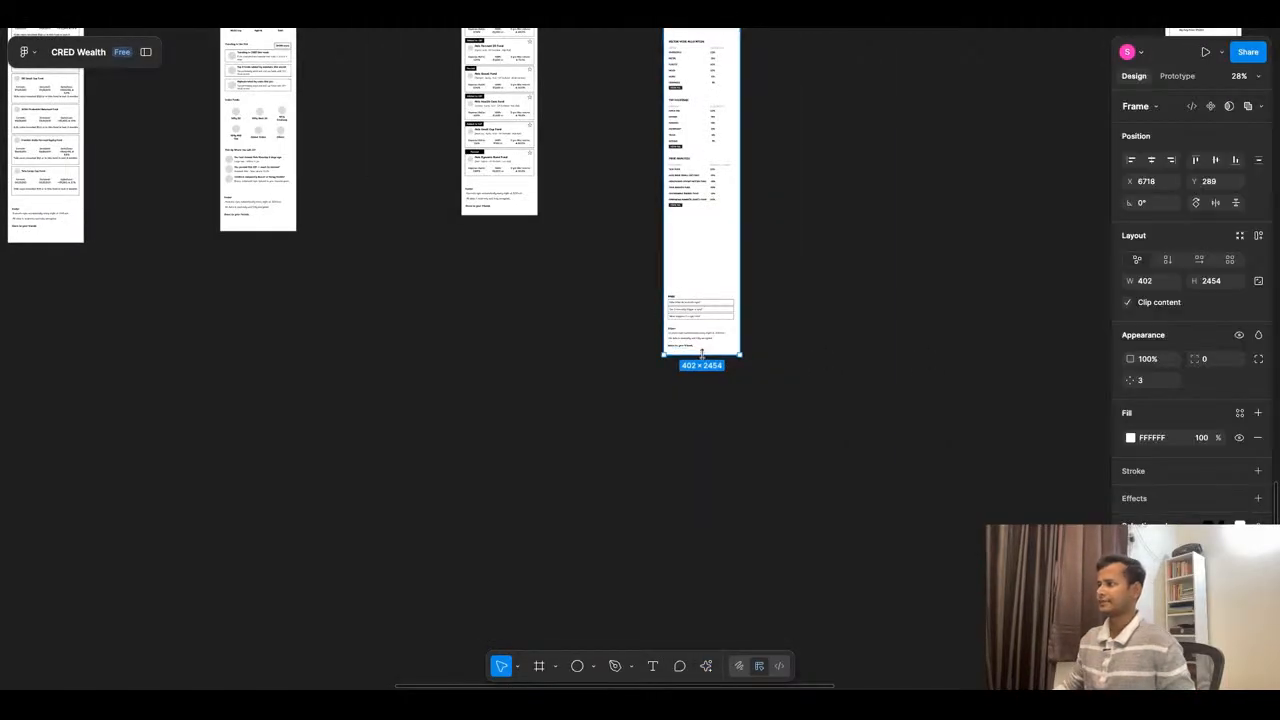
{"action": "left_click_drag", "start_coordinate": [702, 355], "coordinate": [703, 355]}
{"action": "left_click", "coordinate": [789, 273]}
{"action": "left_click", "coordinate": [672, 305]}
{"action": "left_click", "coordinate": [631, 283]}
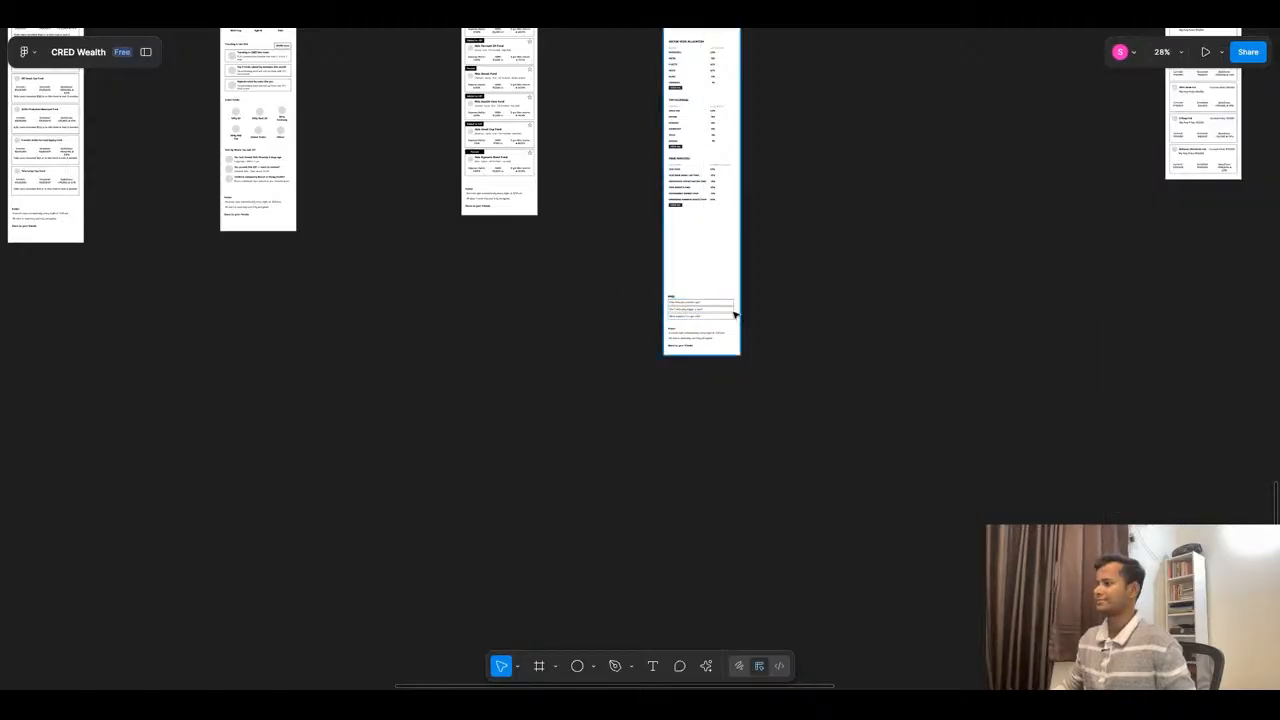
- Wrap the FAQS heading and the question list in one auto layout frame and constrain it to the page's bottom edge
{"action": "scroll", "coordinate": [726, 307], "scroll_direction": "up", "scroll_amount": 5}
{"action": "left_click_drag", "start_coordinate": [518, 248], "coordinate": [680, 322]}
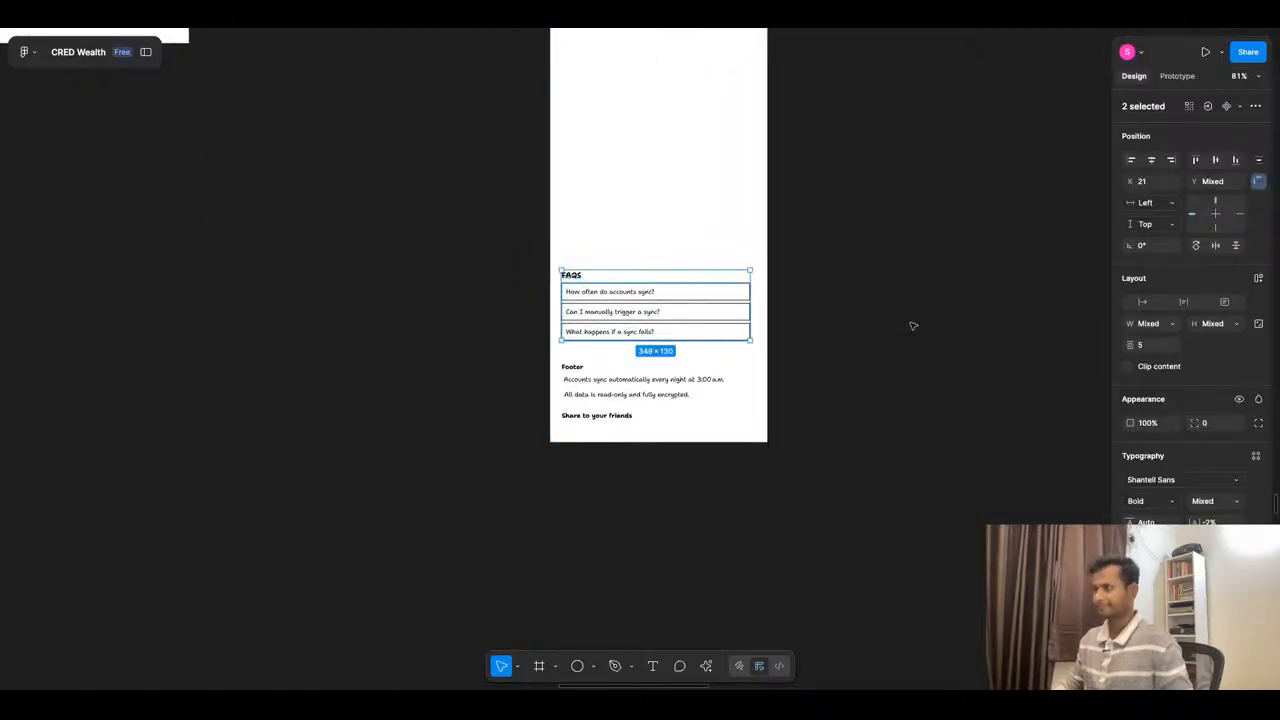
{"action": "key", "text": "shift+a"}
{"action": "left_click", "coordinate": [1217, 230]}
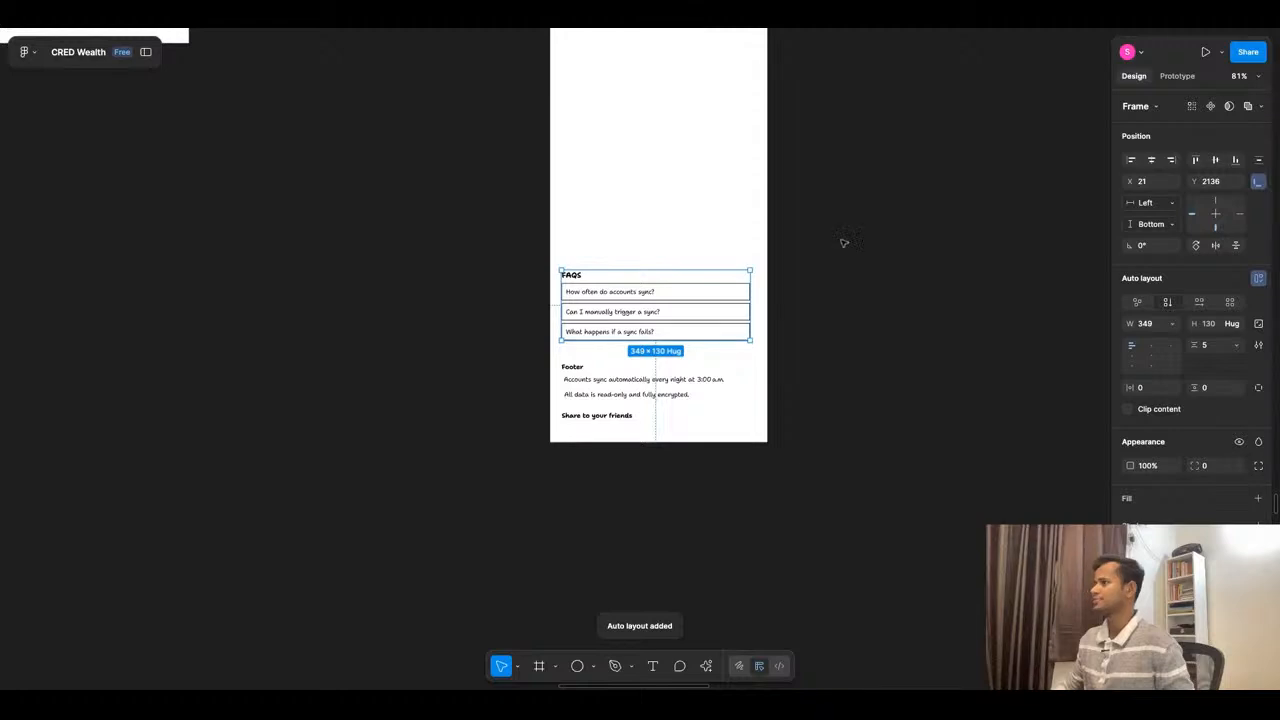
- Shorten the mutual fund detail page frame to a height of 2036, closing the gap between the peer analysis table and FAQS section
{"action": "scroll", "coordinate": [791, 236], "scroll_direction": "down", "scroll_amount": 4}
{"action": "left_click", "coordinate": [764, 239]}
{"action": "left_click_drag", "start_coordinate": [724, 333], "coordinate": [724, 223]}
{"action": "scroll", "coordinate": [737, 336], "scroll_direction": "up", "scroll_amount": 5}
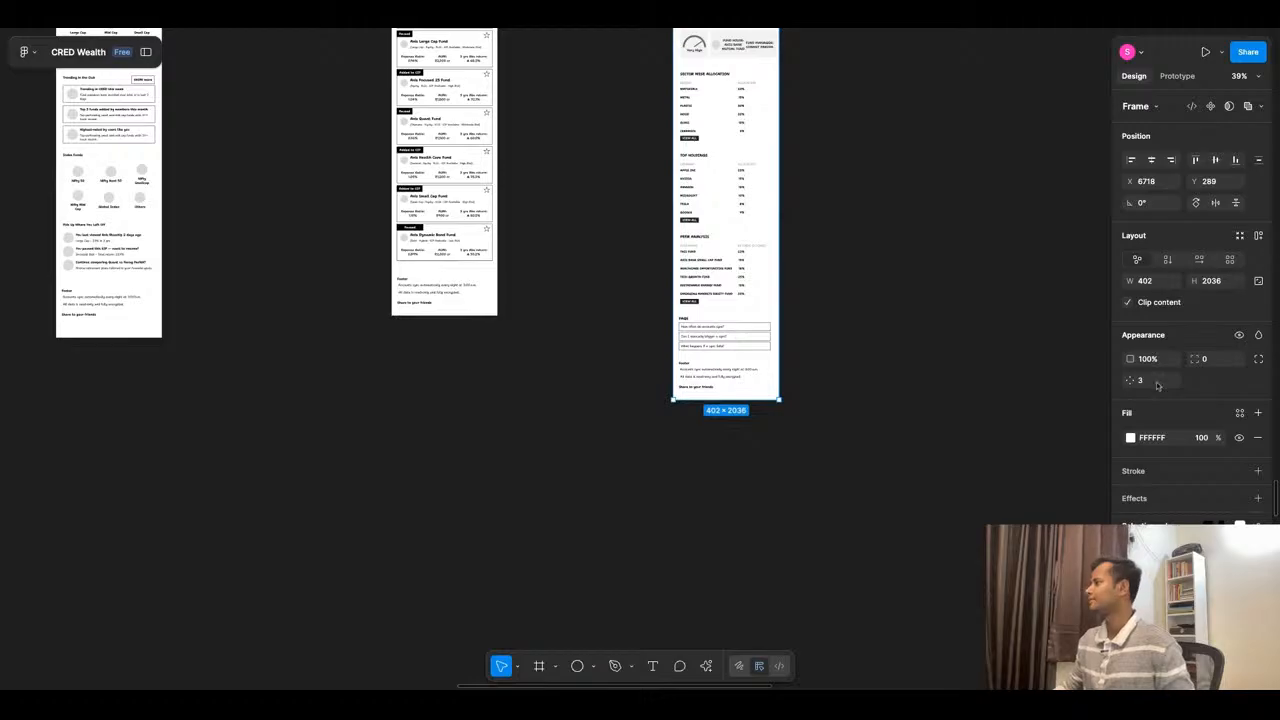
{"action": "left_click", "coordinate": [720, 343]}
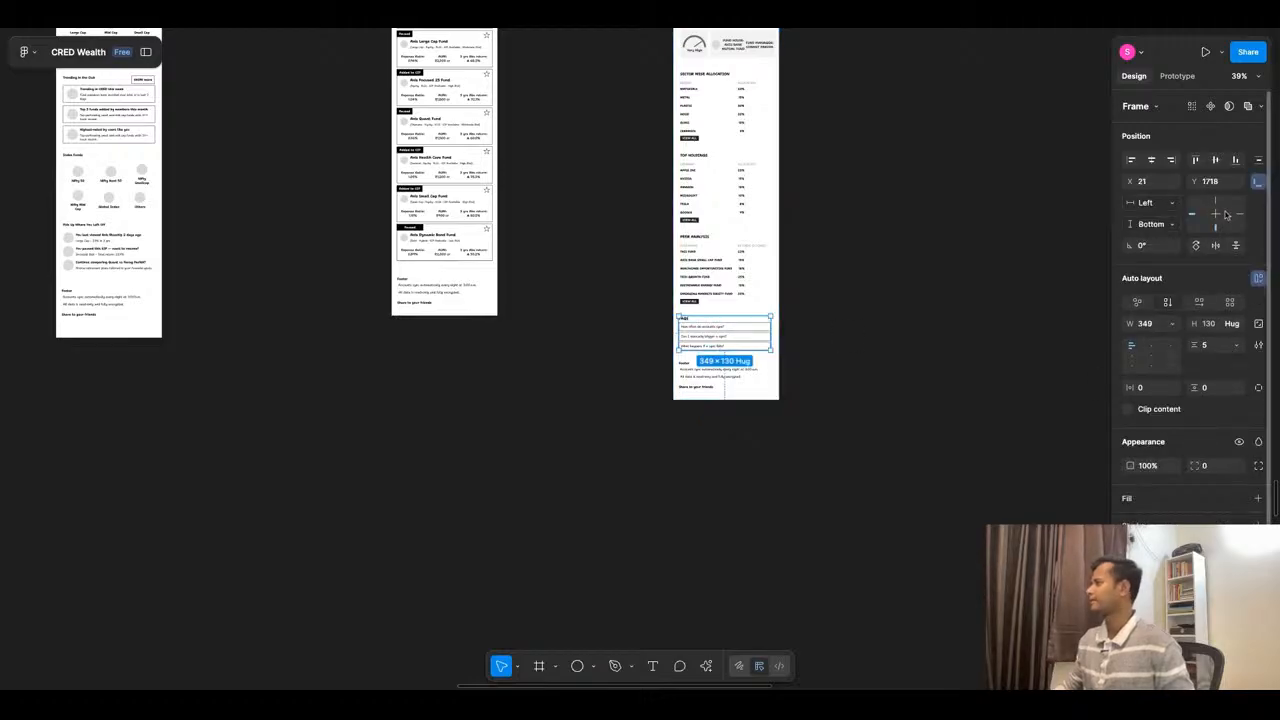
{"action": "left_click", "coordinate": [914, 330]}
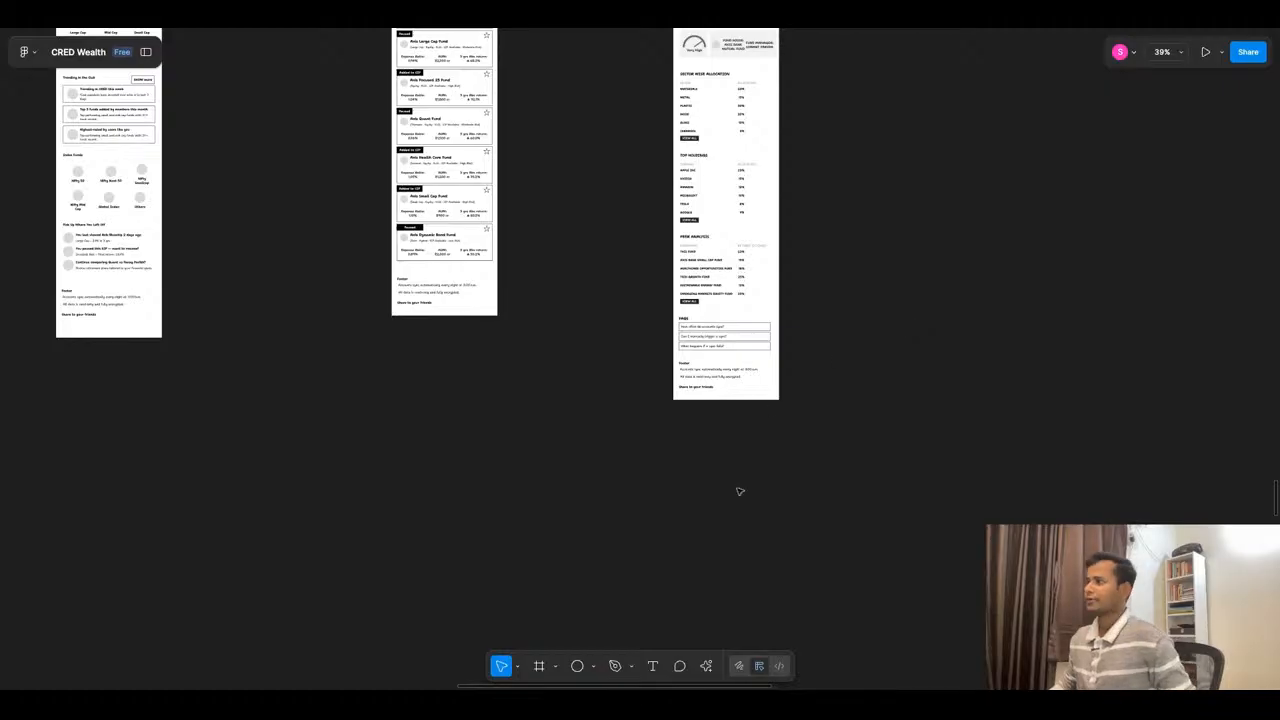
- Review the finished wireframes across the canvas, from the dashboard and mutual fund pages to the Stock Portfolio Landing Page
{"action": "scroll", "coordinate": [740, 491], "scroll_direction": "down", "scroll_amount": 5}
{"action": "scroll", "coordinate": [531, 175], "scroll_direction": "up", "scroll_amount": 5}
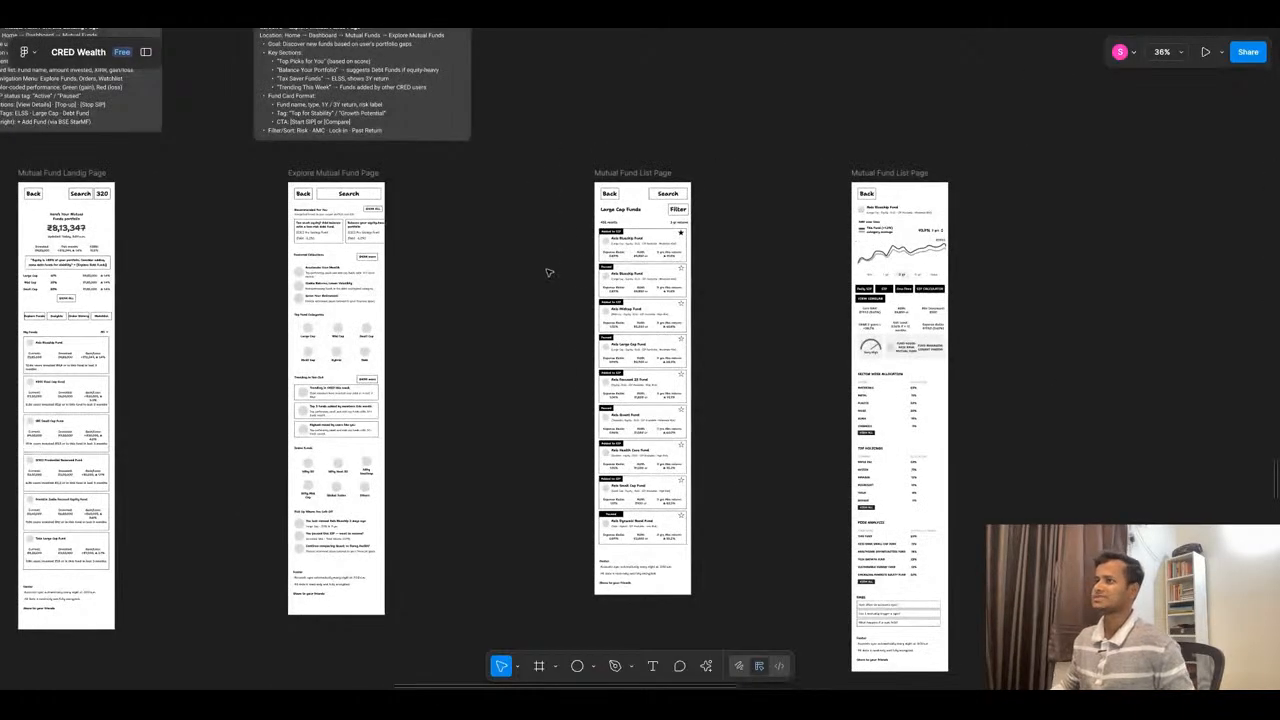
{"action": "scroll", "coordinate": [790, 264], "scroll_direction": "down", "scroll_amount": 2}
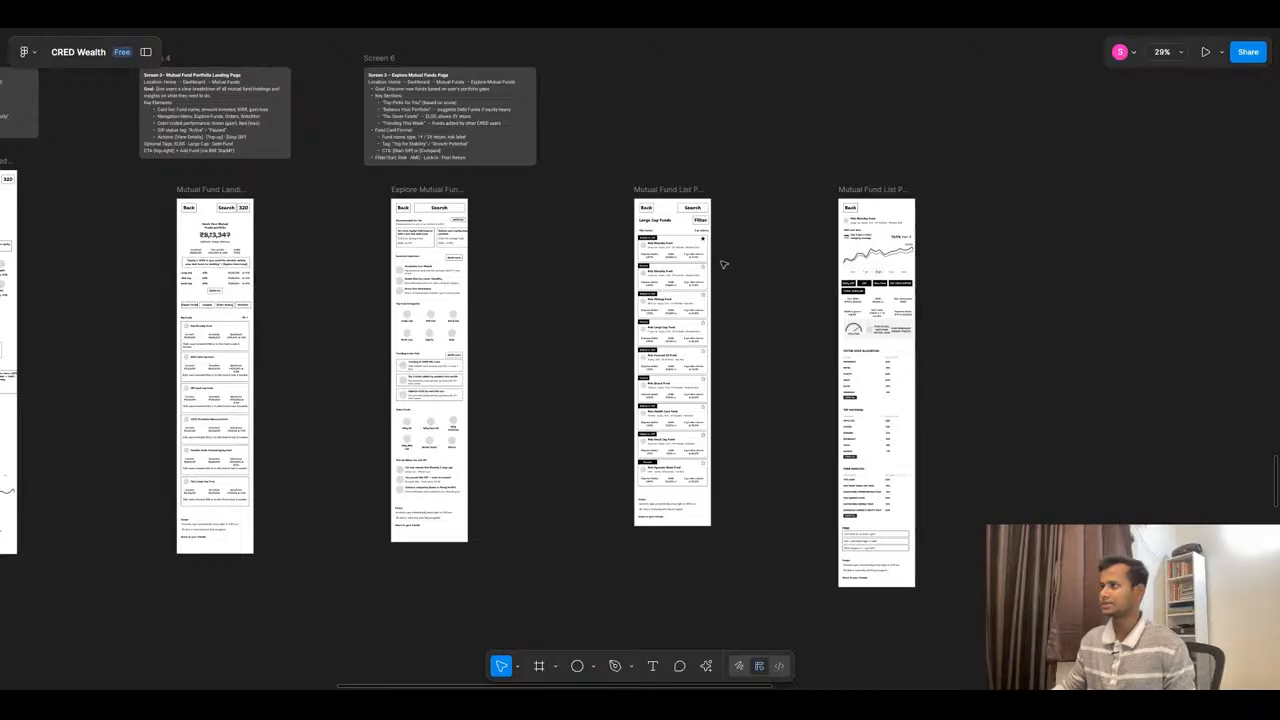
{"action": "scroll", "coordinate": [724, 264], "scroll_direction": "up", "scroll_amount": 4}
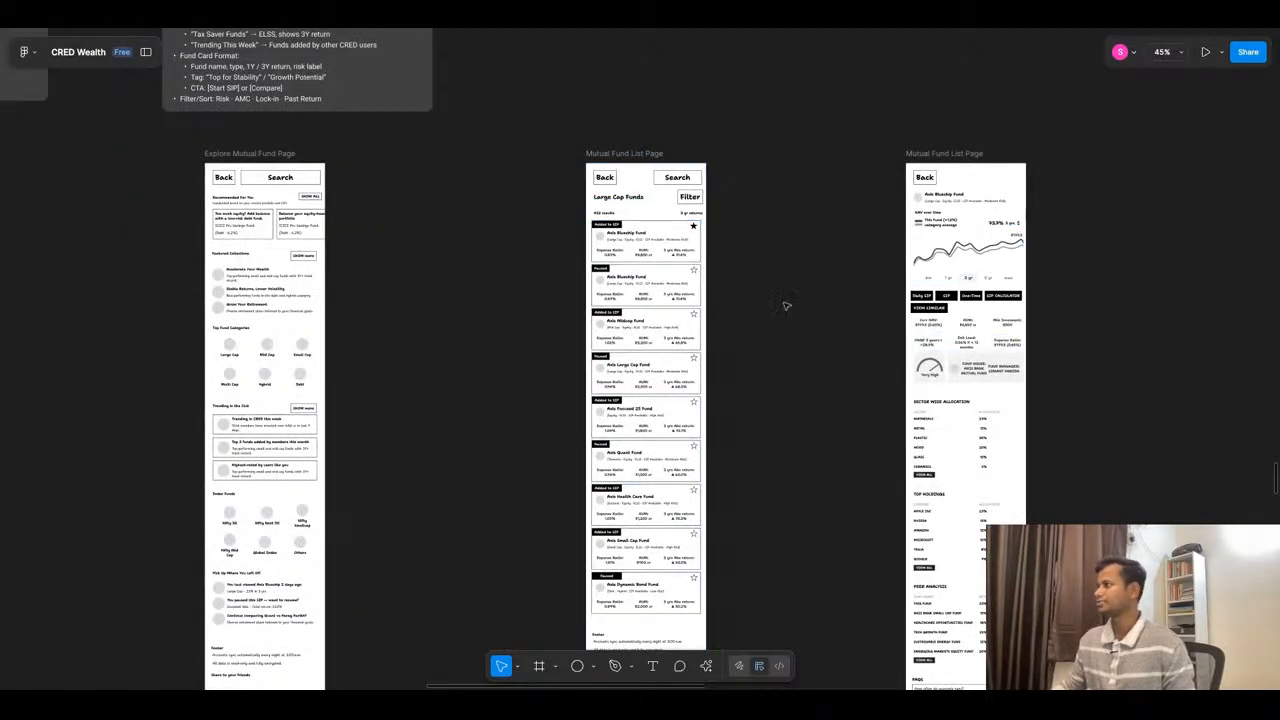
{"action": "scroll", "coordinate": [778, 262], "scroll_direction": "down", "scroll_amount": 4}
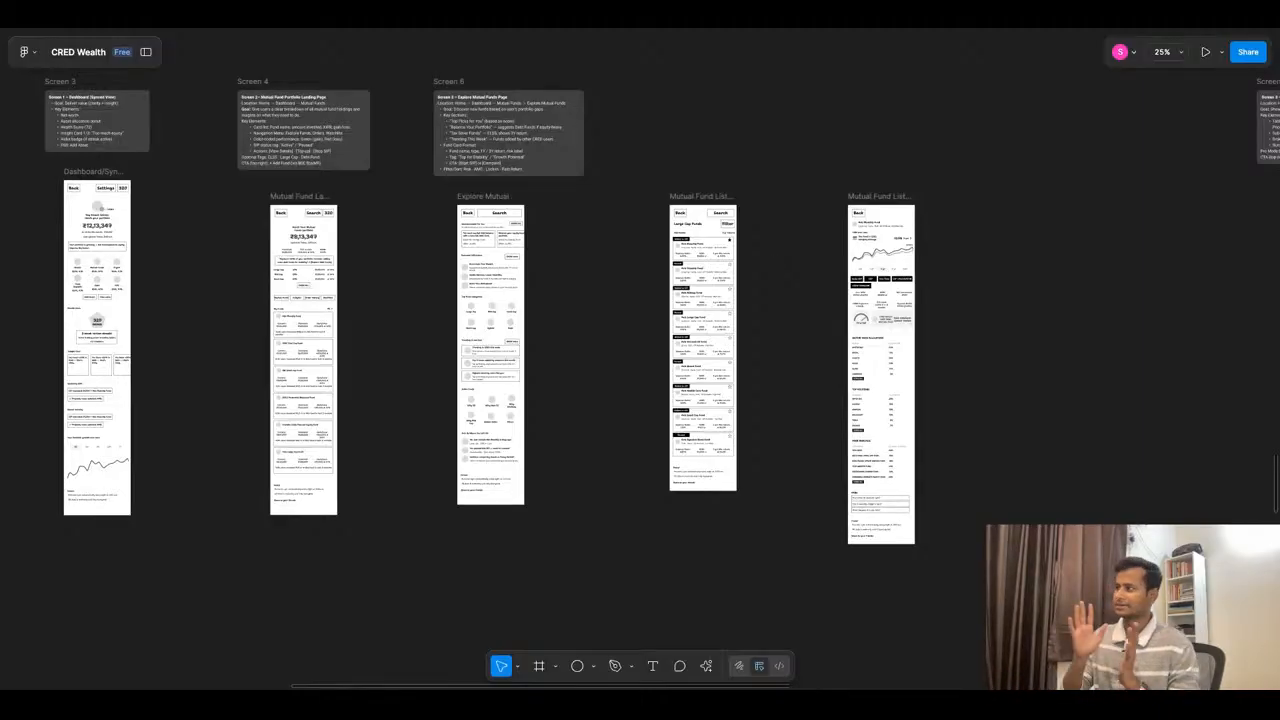
{"action": "scroll", "coordinate": [779, 274], "scroll_direction": "down", "scroll_amount": 3}
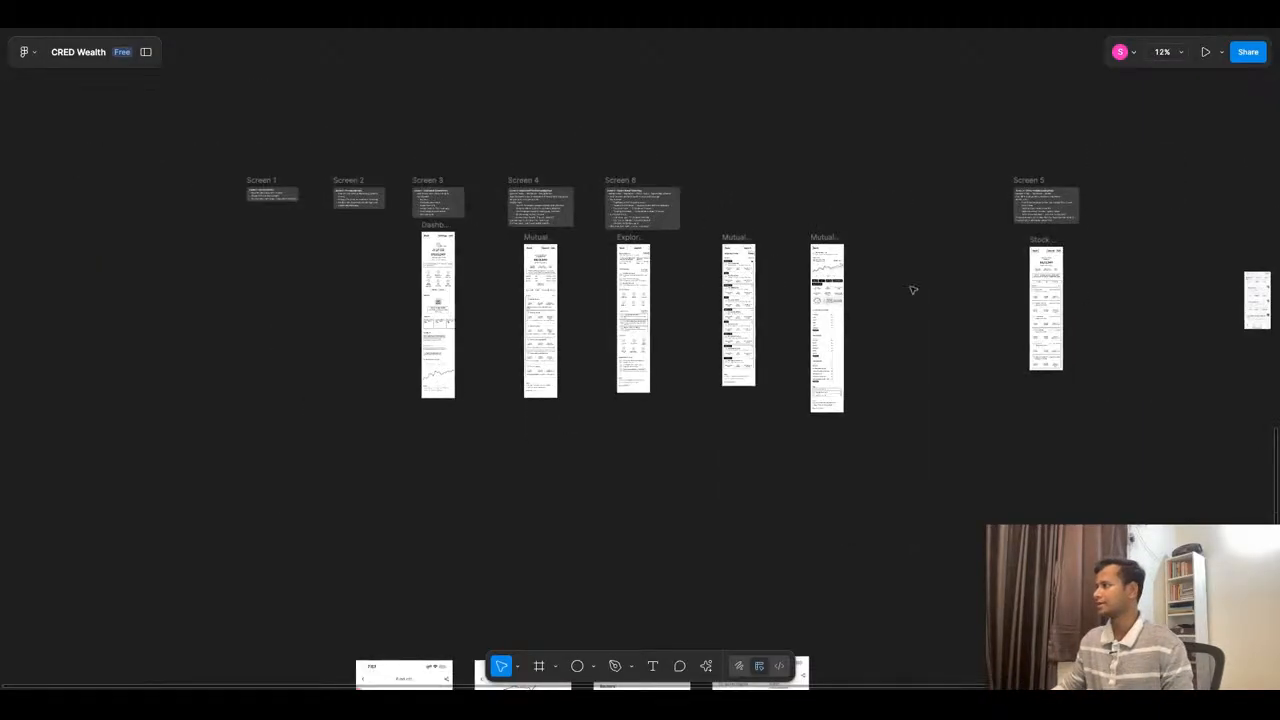
{"action": "scroll", "coordinate": [911, 286], "scroll_direction": "up", "scroll_amount": 6}
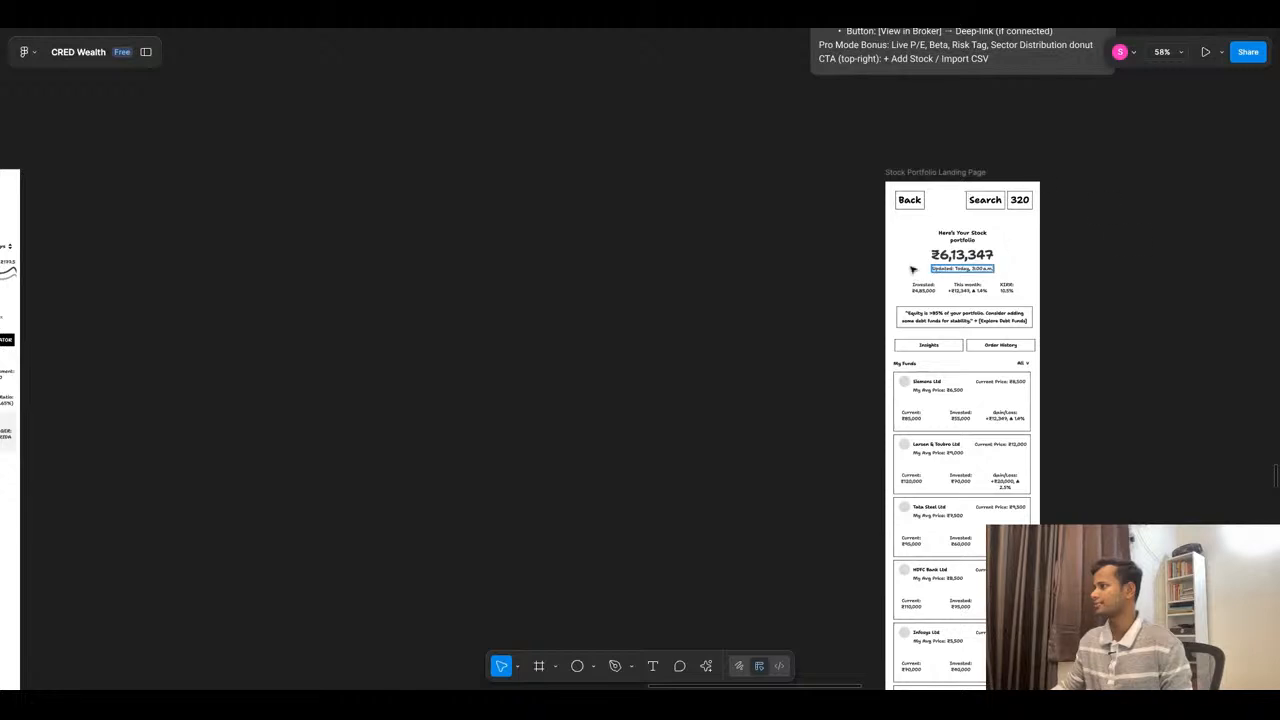
{"action": "scroll", "coordinate": [997, 296], "scroll_direction": "down", "scroll_amount": 5}
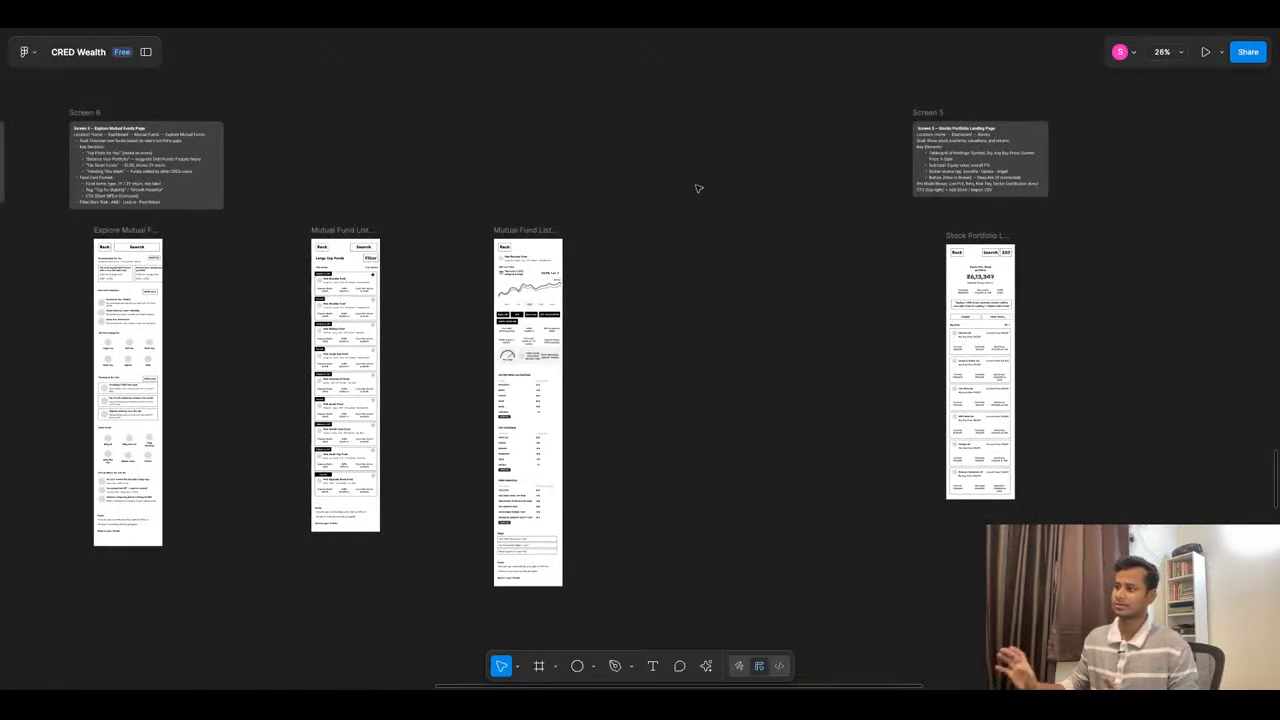
{"action": "scroll", "coordinate": [800, 329], "scroll_direction": "down", "scroll_amount": 5}
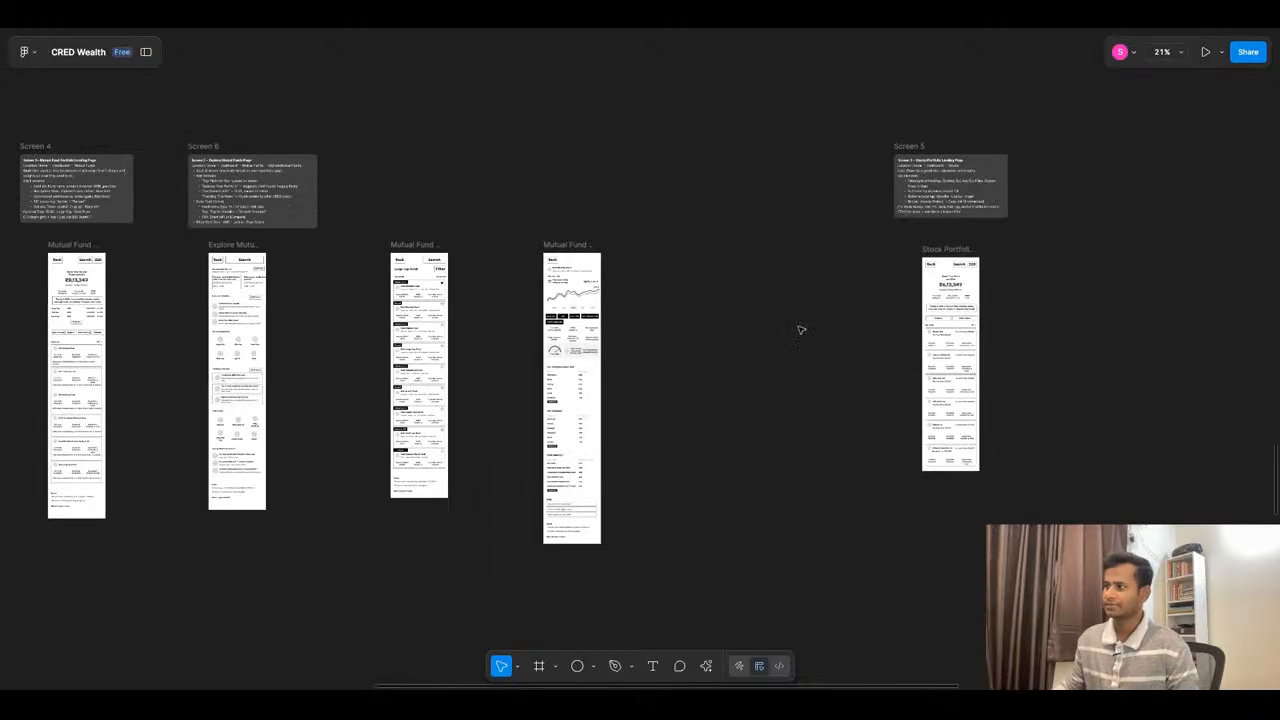
{"action": "scroll", "coordinate": [800, 329], "scroll_direction": "down", "scroll_amount": 1}
{"action": "scroll", "coordinate": [547, 367], "scroll_direction": "up", "scroll_amount": 5}
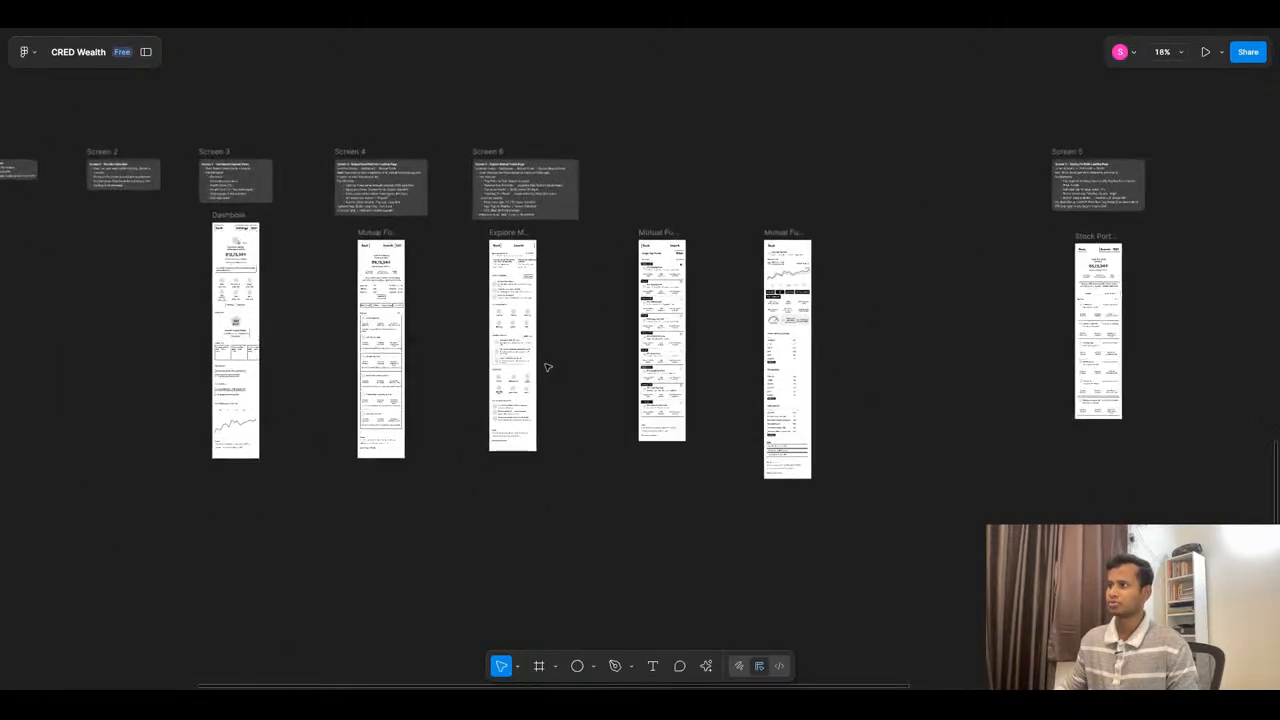